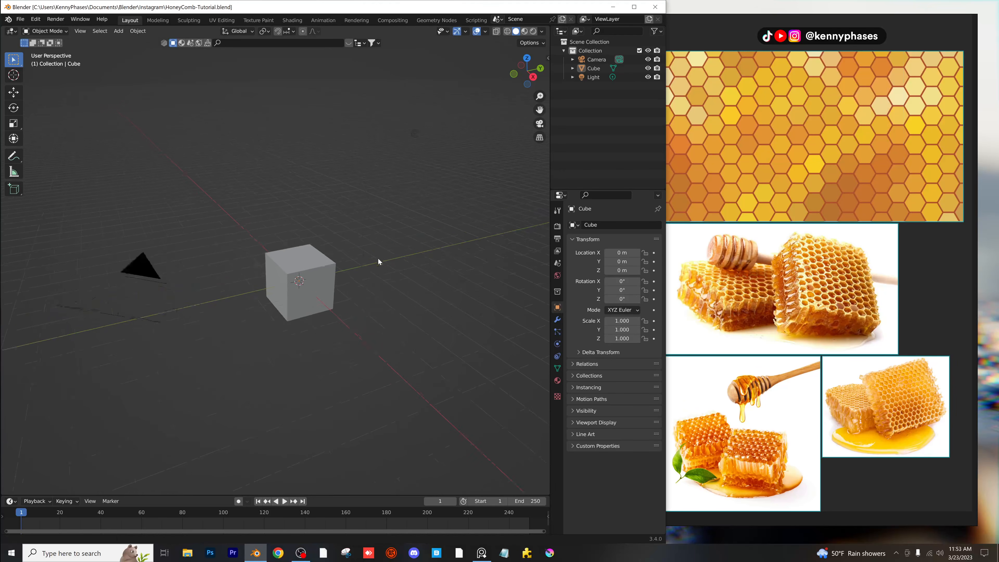
Delete the default light and cube, and add a mesh cylinder to the scene.
key("Delete")
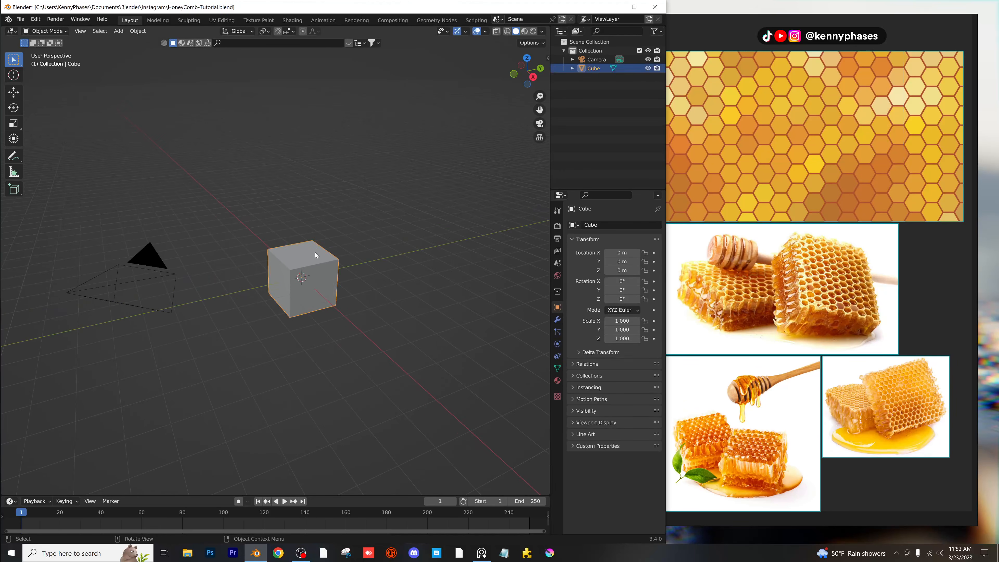
left_click(119, 31)
mouse_move(134, 41)
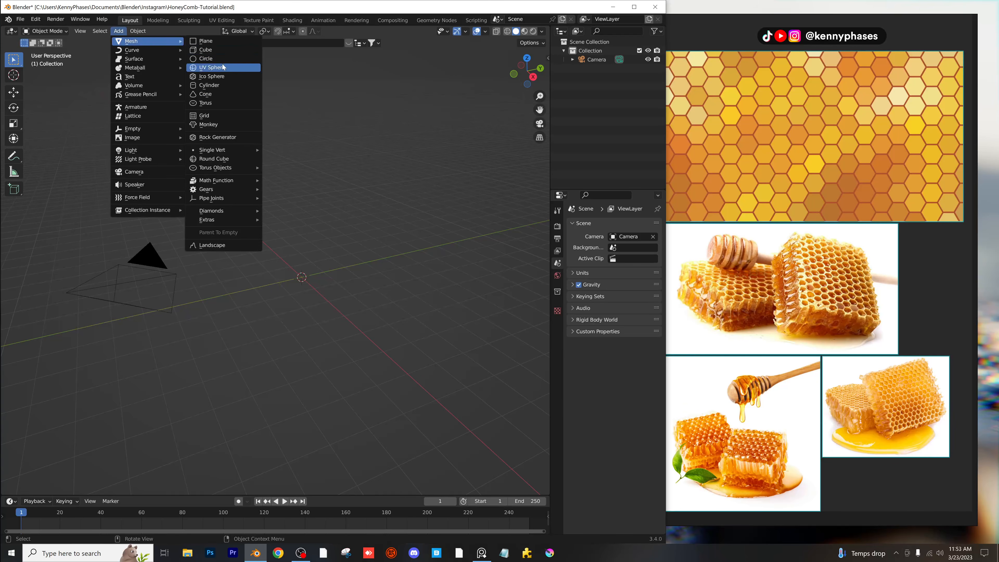
left_click(229, 86)
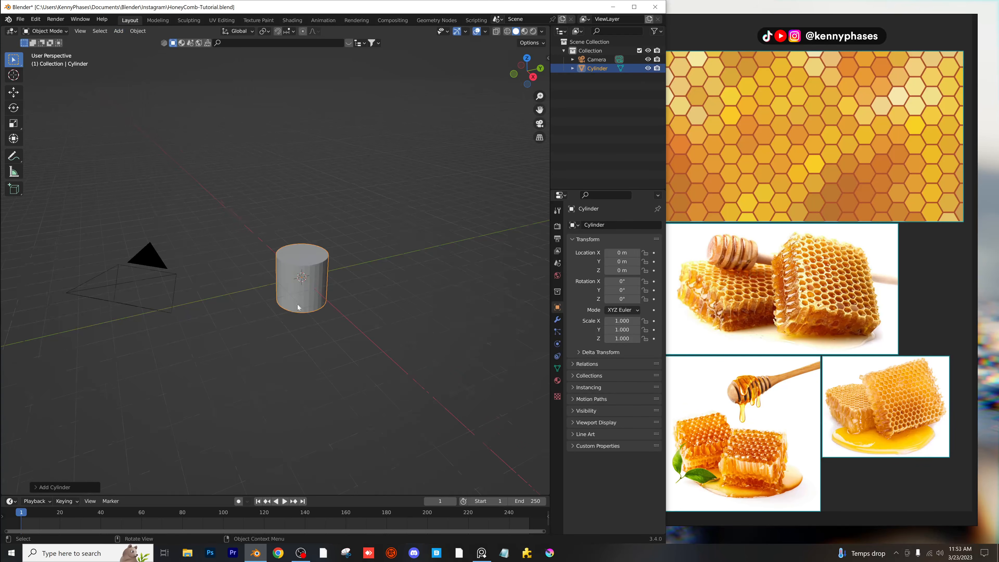
Set the new cylinder's vertex count to 6 to make a hexagonal prism.
scroll(298, 307, "up", 5)
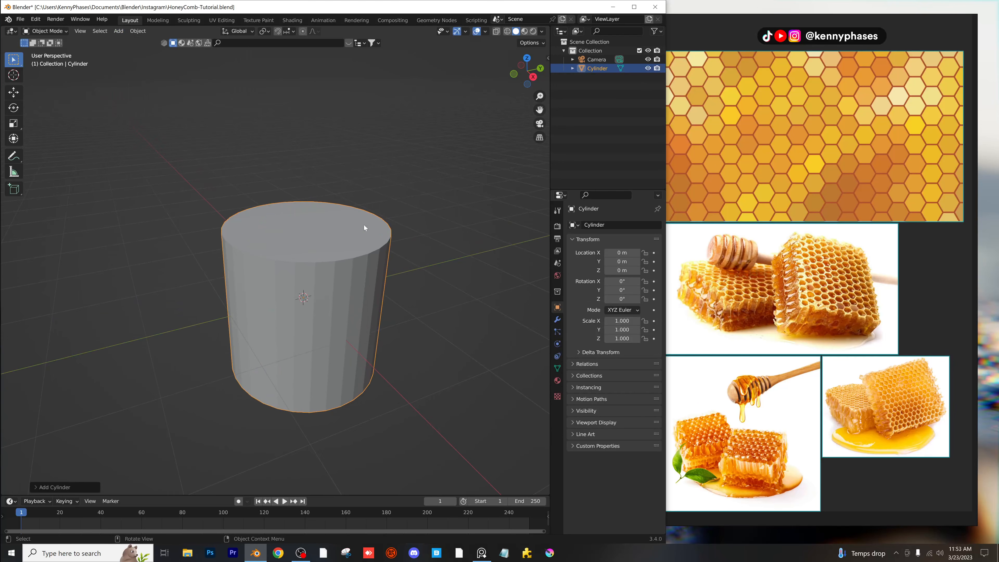
scroll(281, 360, "down", 2)
left_click(38, 487)
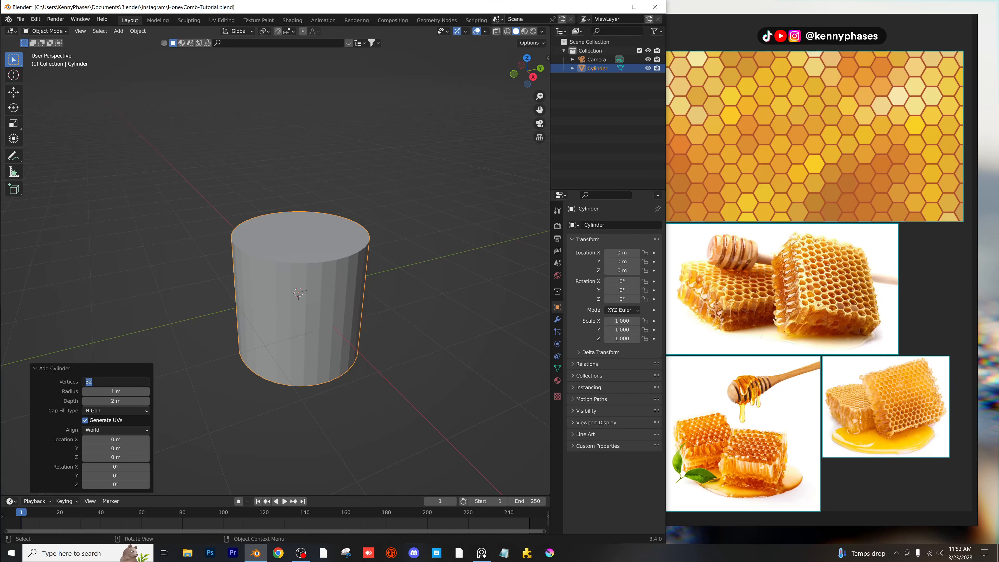
type("6")
key("Return")
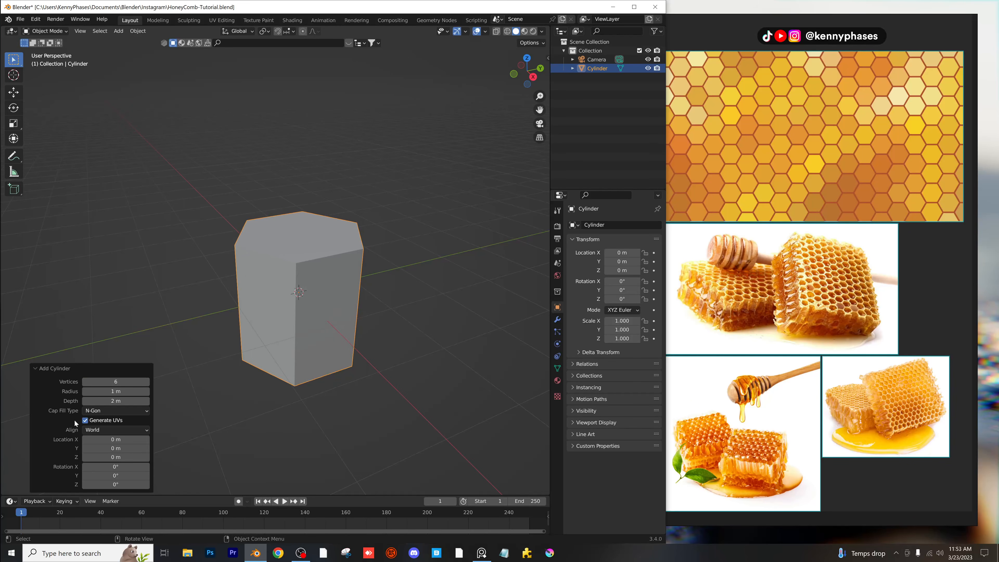
Enter Edit Mode on the hexagonal prism and switch to face selection with nothing selected.
scroll(304, 337, "up", 2)
middle_click_drag(305, 337, 290, 351)
scroll(305, 222, "down", 2)
middle_click_drag(304, 221, 354, 232)
left_click(425, 216)
left_click(348, 225)
key("Tab")
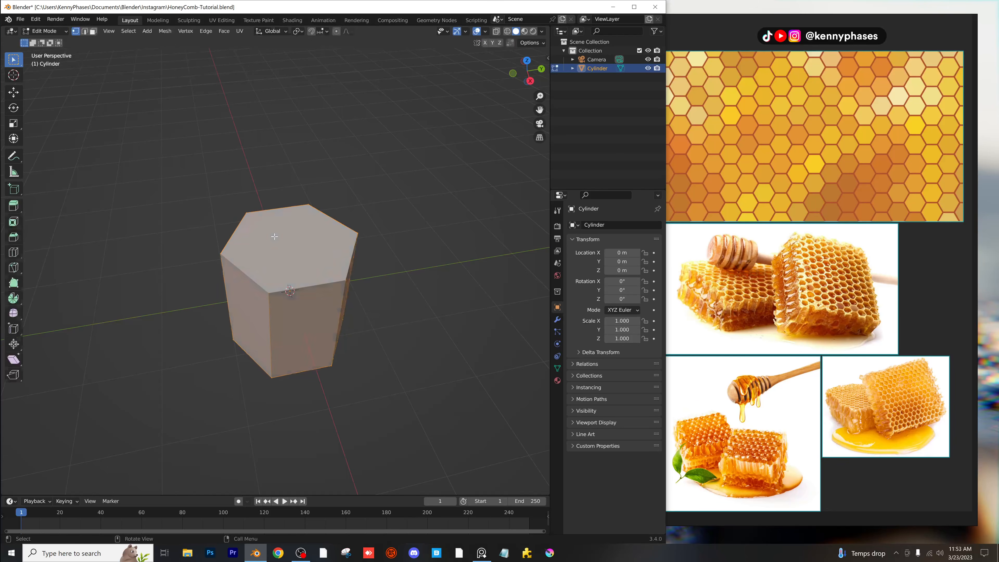
scroll(306, 255, "up", 1)
left_click(93, 31)
key("alt+a")
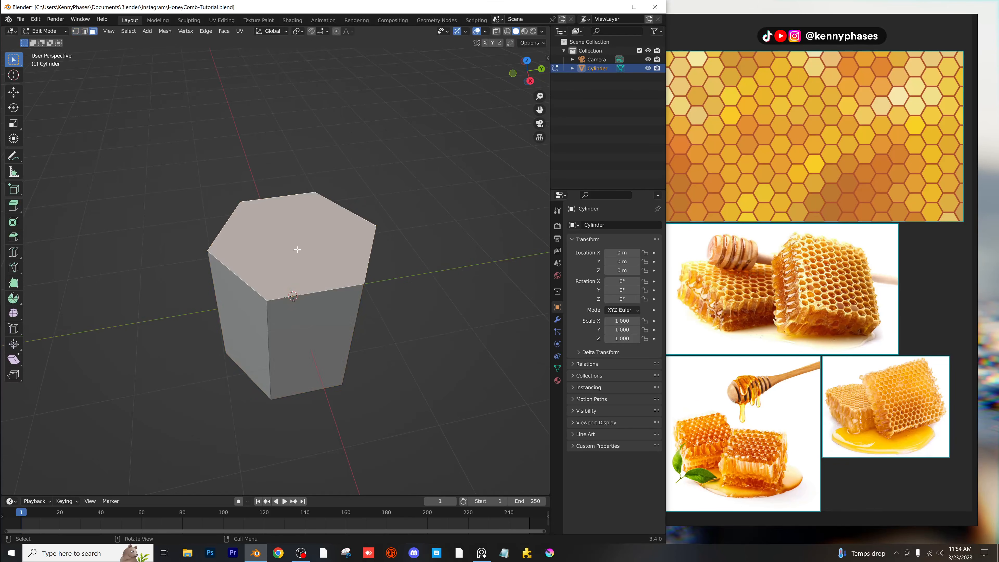
Delete the top and bottom faces of the hexagonal prism and return to Object Mode.
middle_click_drag(297, 249, 336, 315)
left_click(280, 325)
key("x")
left_click(293, 315)
key("Tab")
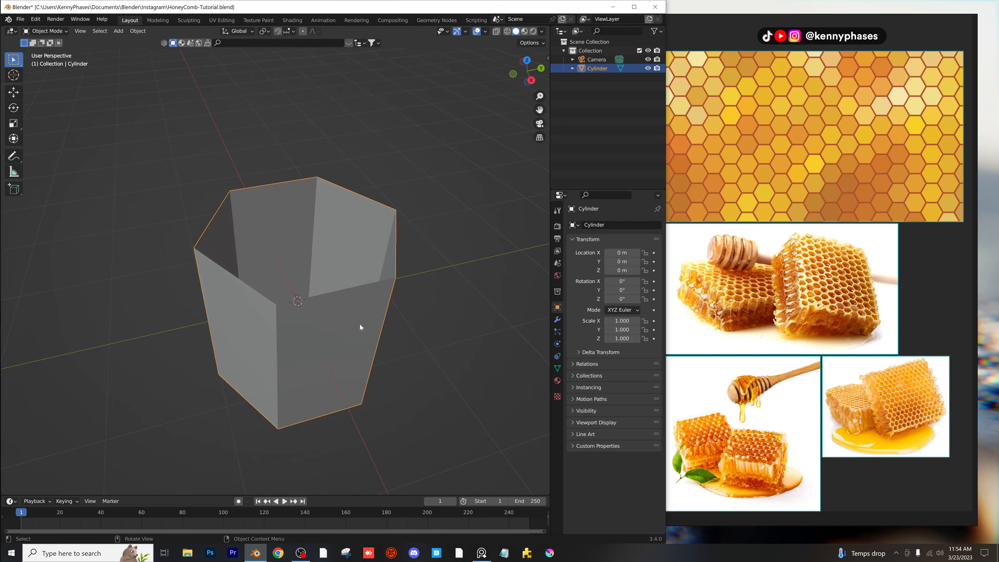
Add a Solidify modifier to the open hexagonal cell and set its thickness to 0.058 m.
scroll(360, 324, "down", 2)
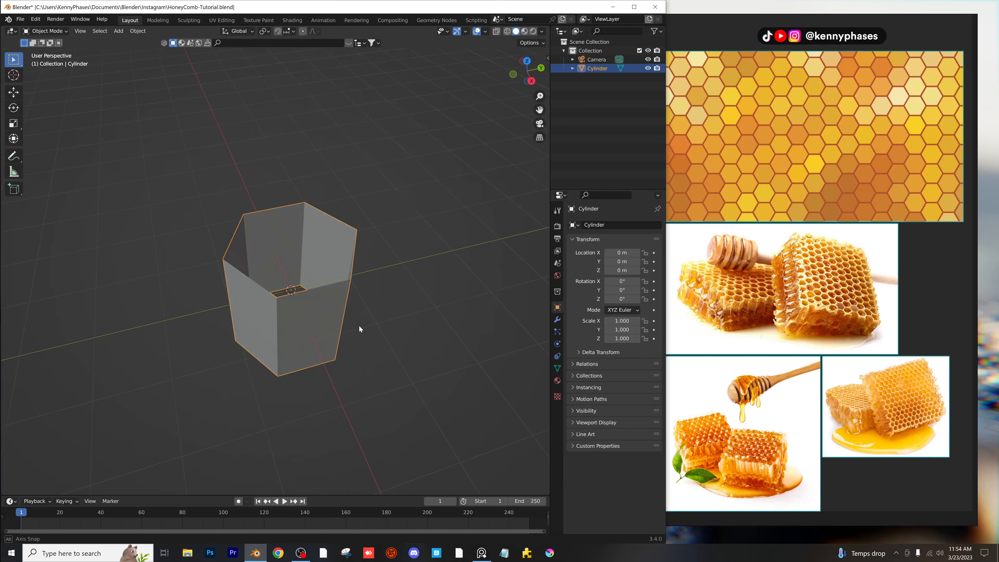
left_click(558, 320)
left_click(607, 226)
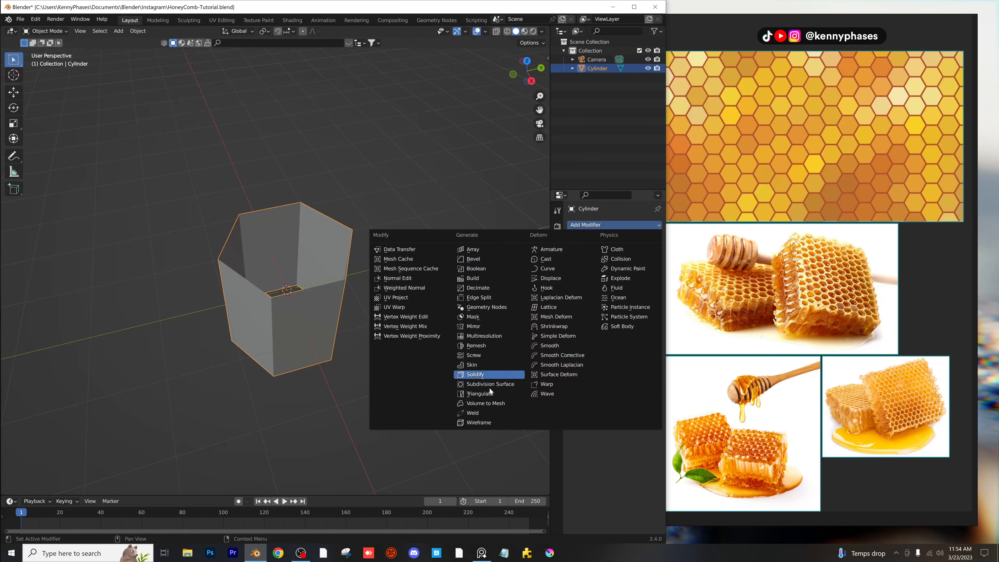
left_click(485, 372)
scroll(362, 309, "up", 2)
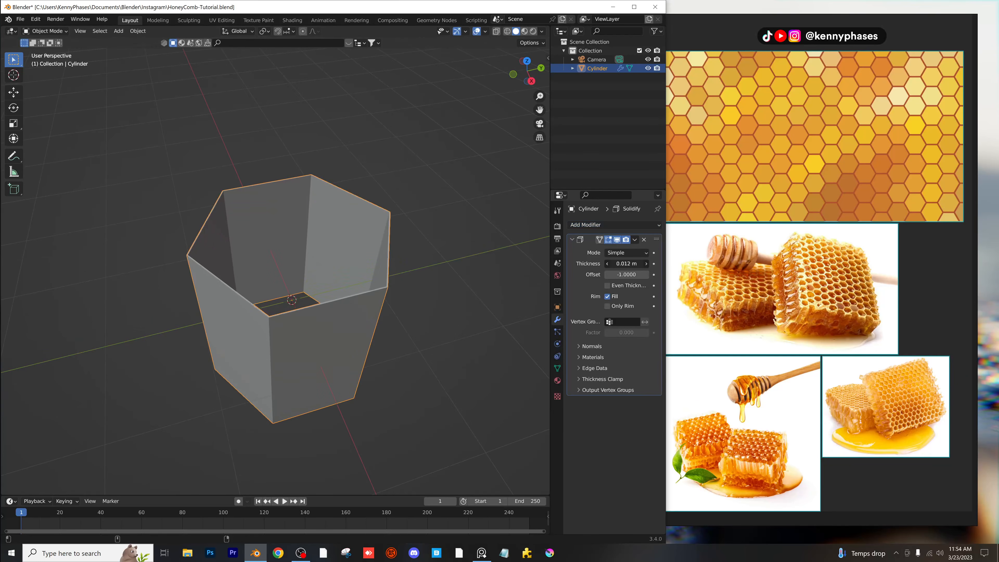
left_click_drag(626, 263, 641, 264)
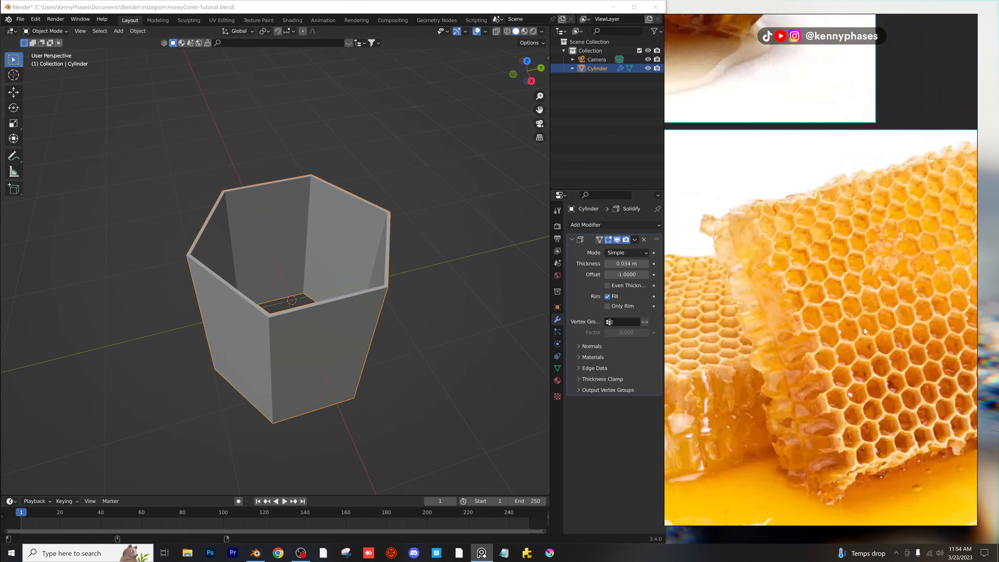
scroll(360, 270, "up", 1)
left_click_drag(629, 263, 645, 264)
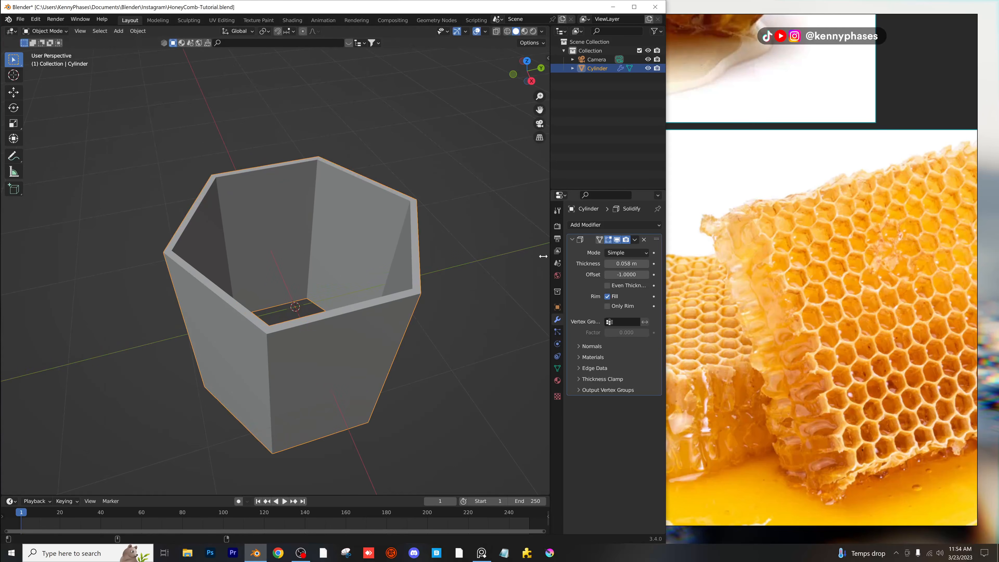
scroll(421, 261, "down", 3)
scroll(429, 262, "up", 2)
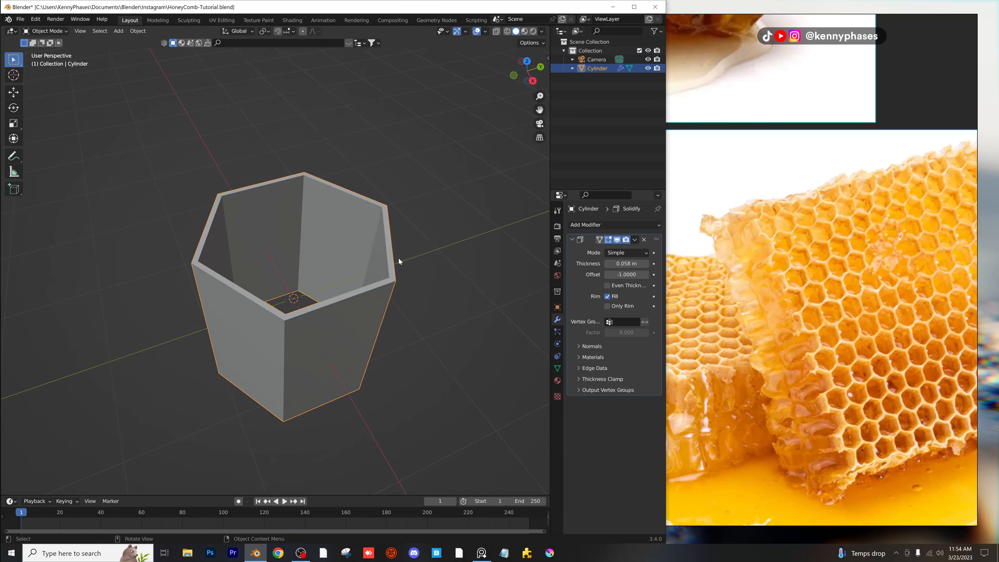
scroll(401, 257, "down", 1)
Save the file, widen the properties area, and reselect the hexagonal cell.
key("ctrl+s")
left_click(406, 257)
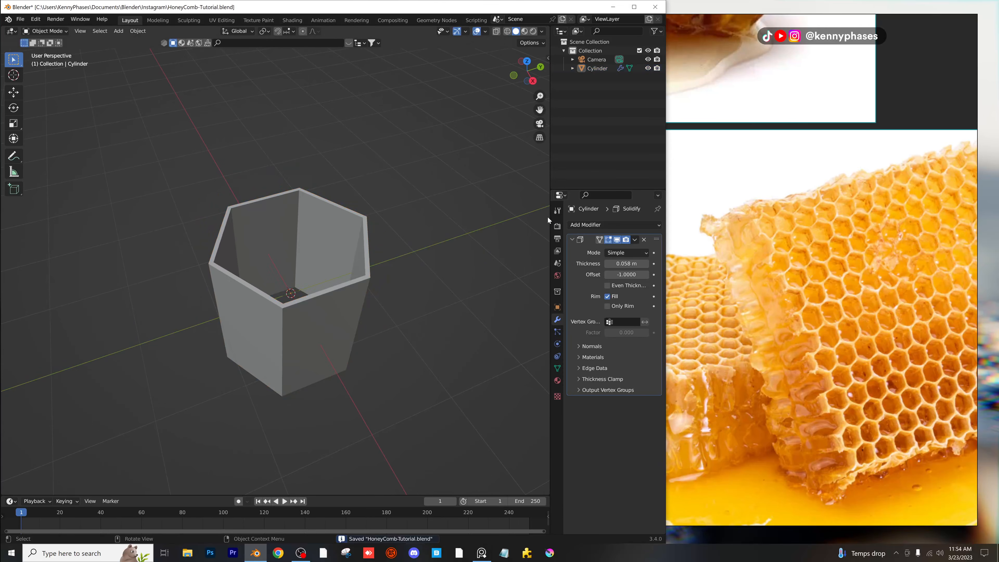
left_click_drag(547, 219, 444, 226)
left_click(293, 256)
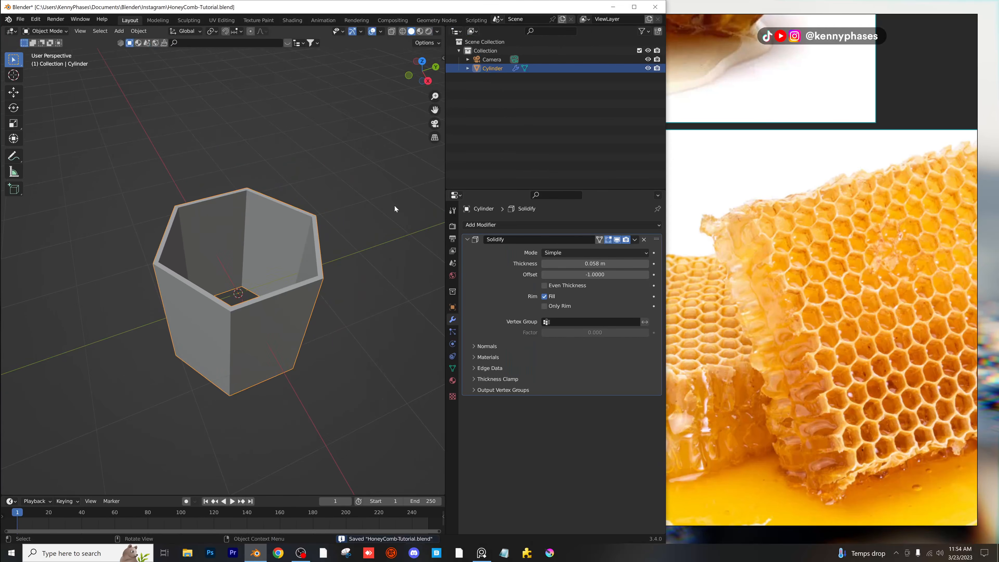
View the cell from the top and add an Array modifier below the collapsed Solidify modifier.
left_click(422, 62)
scroll(277, 226, "down", 3)
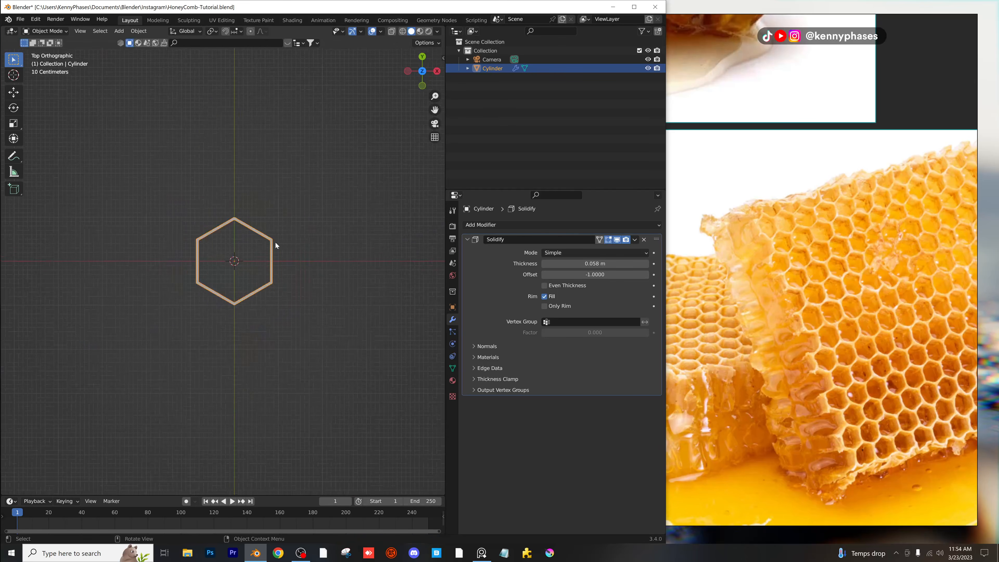
scroll(274, 246, "right", 2, "ctrl")
left_click(473, 240)
left_click(486, 225)
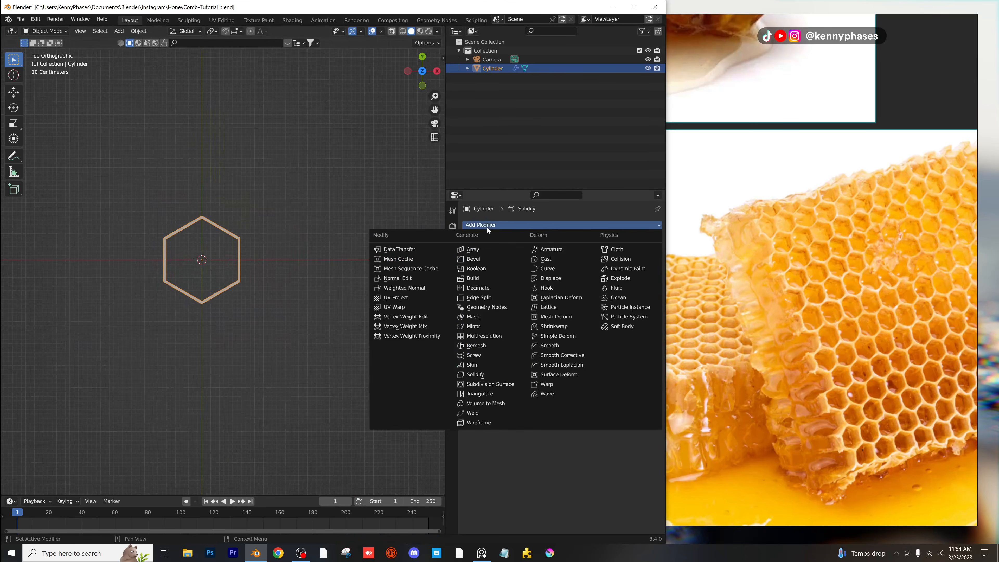
left_click(474, 249)
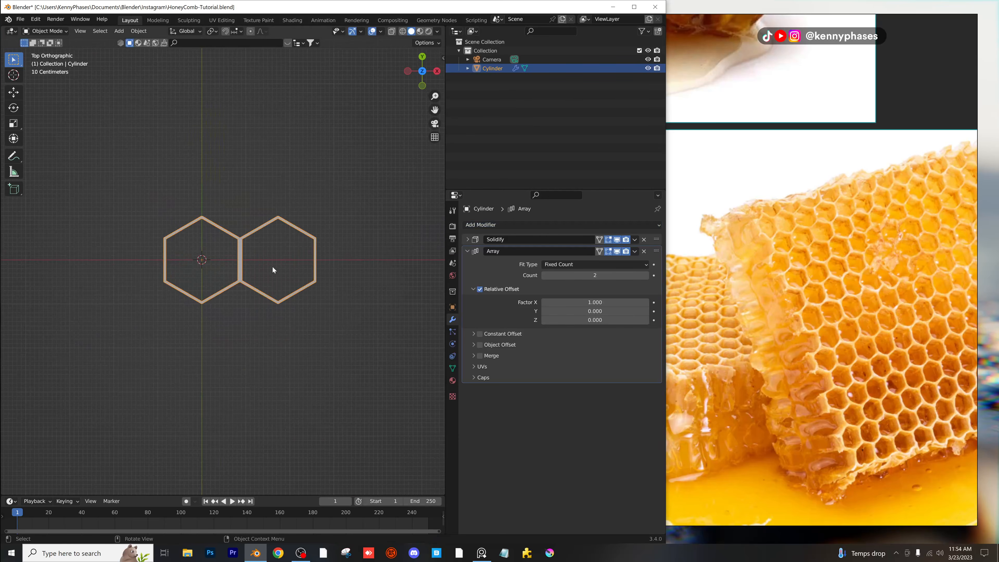
Switch the array from relative to constant offset and set its X distance to 1.738 m.
scroll(272, 267, "down", 1)
scroll(289, 264, "right", 2, "ctrl")
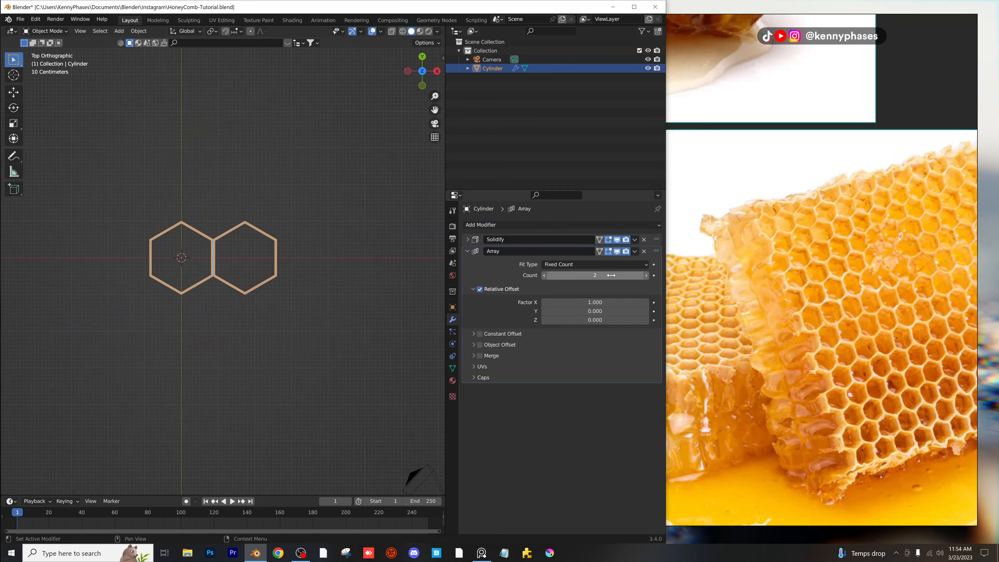
left_click(479, 289)
left_click(474, 288)
left_click(474, 300)
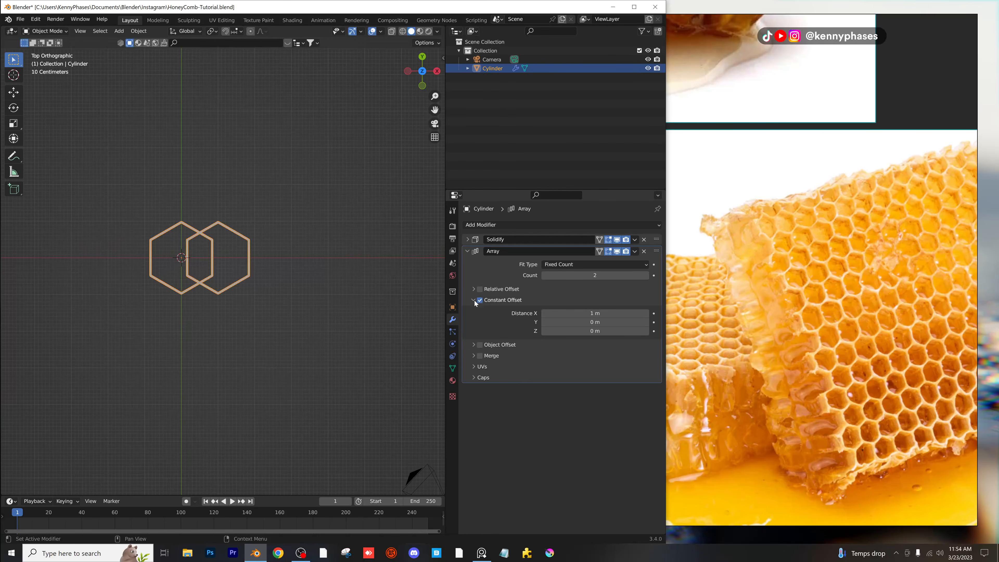
left_click_drag(595, 313, 627, 313)
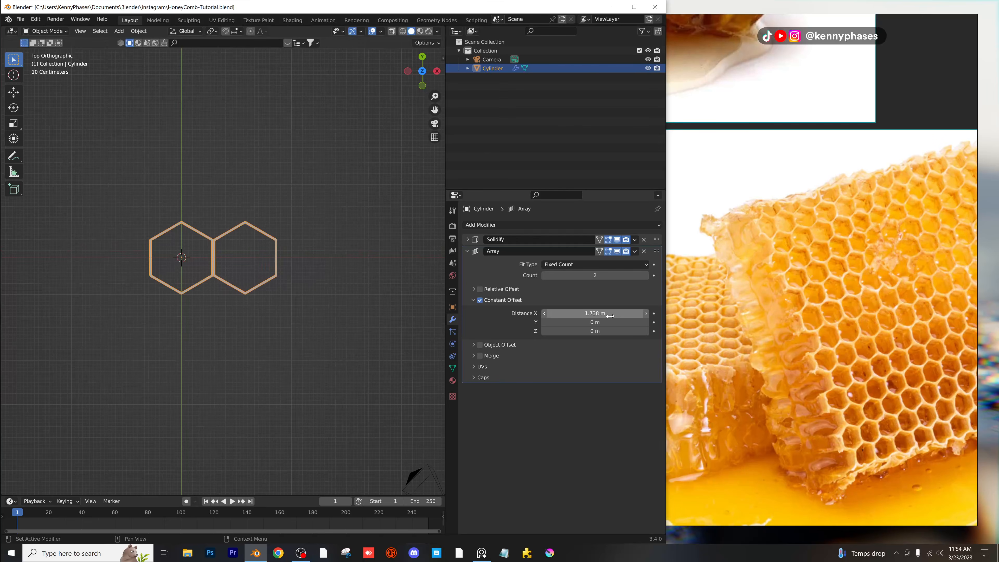
Set the array count to 10 and fine-tune its X distance to 1.733 m so neighbouring cell walls meet.
scroll(238, 270, "up", 6)
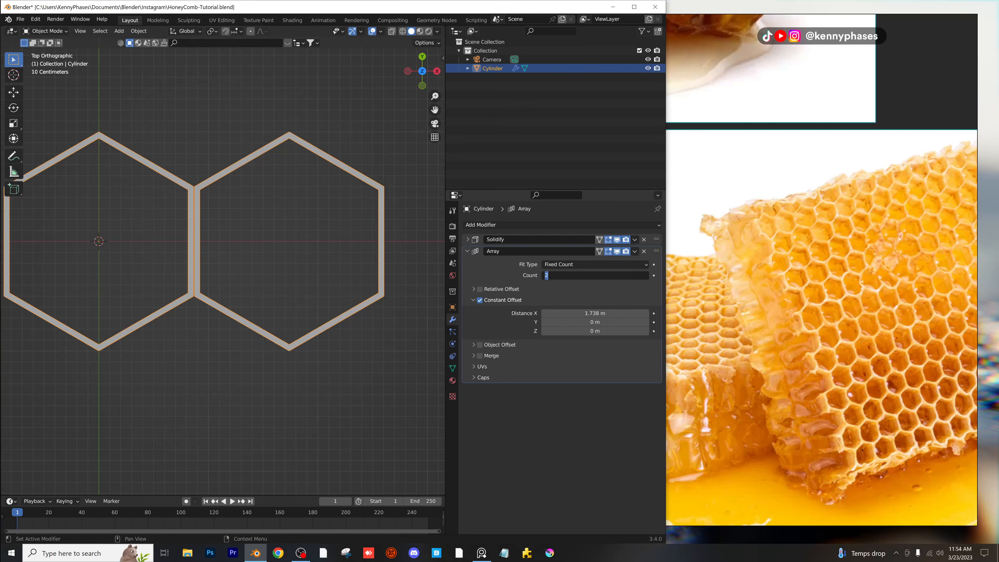
key("Return")
scroll(247, 192, "up", 5)
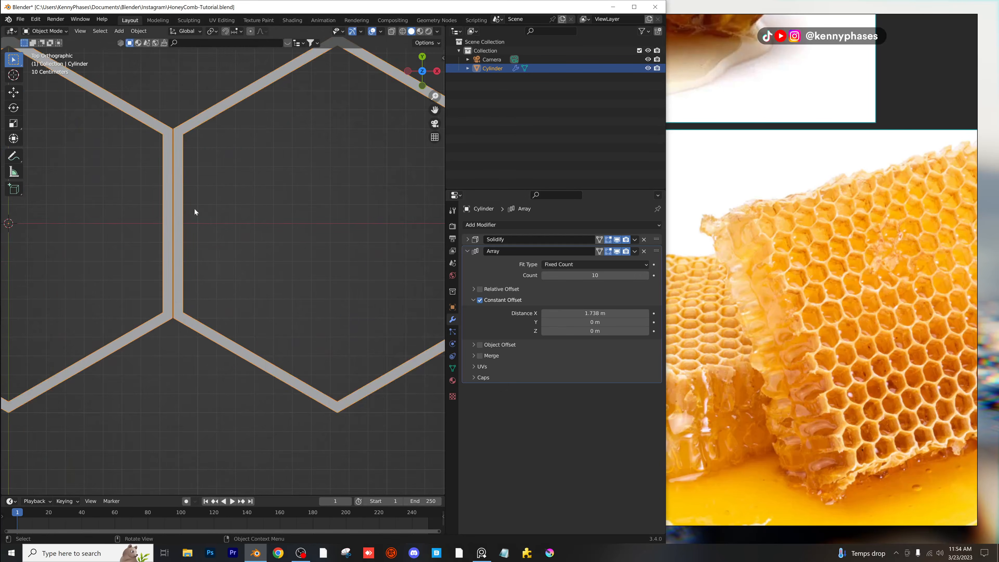
left_click_drag(610, 313, 607, 313)
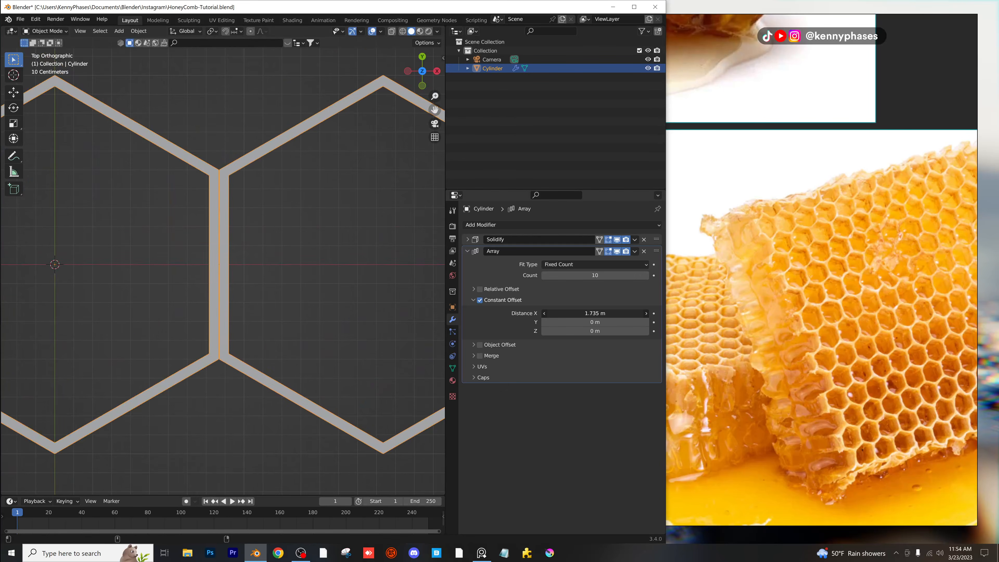
scroll(253, 234, "down", 5)
middle_click_drag(252, 234, 471, 239)
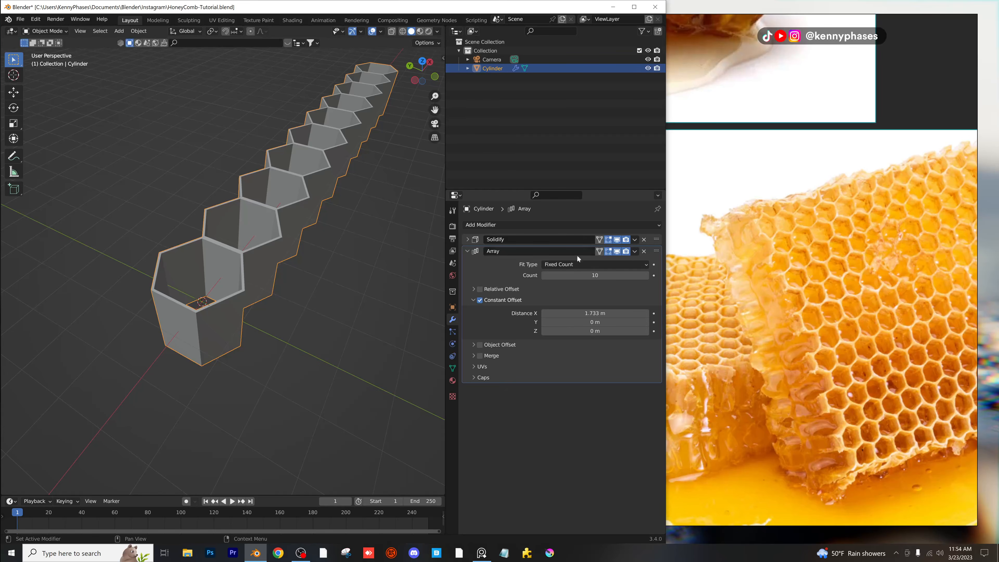
Duplicate the Array modifier and set the copy's constant offset to 0 m in X and 1 m in Y.
left_click(635, 251)
left_click(617, 271)
left_click(468, 251)
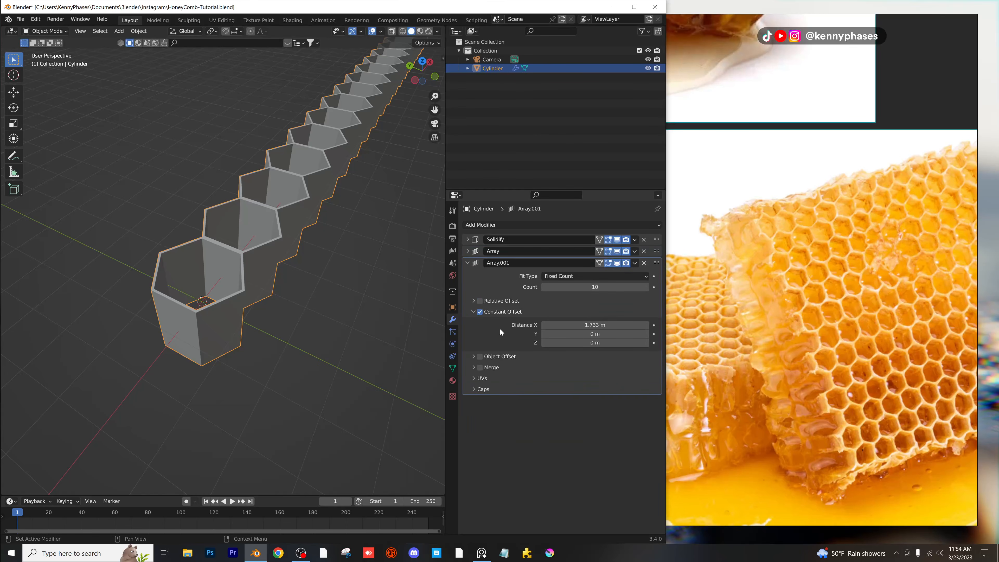
left_click(582, 325)
type("0")
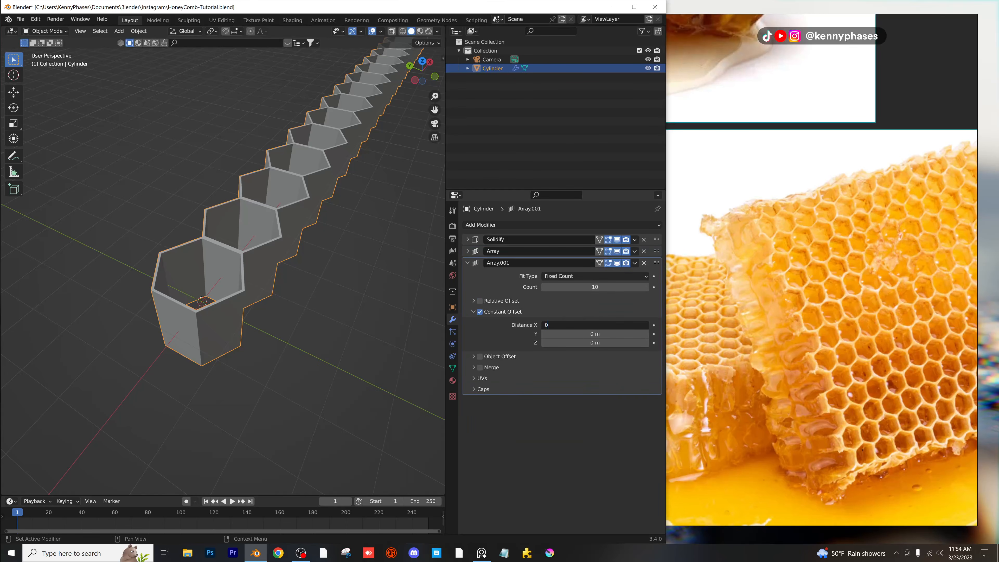
key("Tab")
type("1")
key("Return")
Adjust the second array's constant offset to X 0.866 m and Y 1.503 m so the rows interlock, and collapse its settings.
scroll(202, 248, "up", 4)
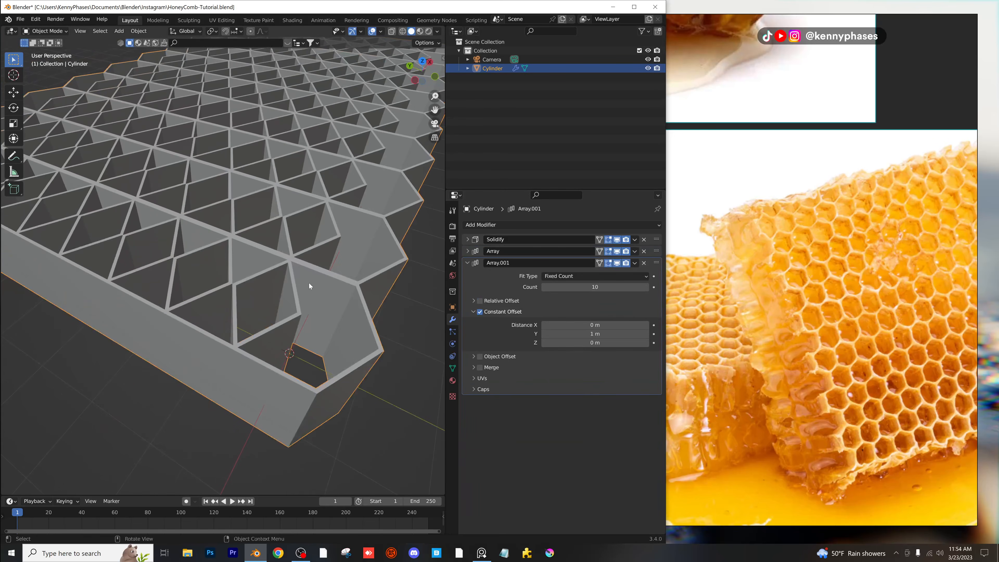
left_click_drag(590, 334, 636, 326)
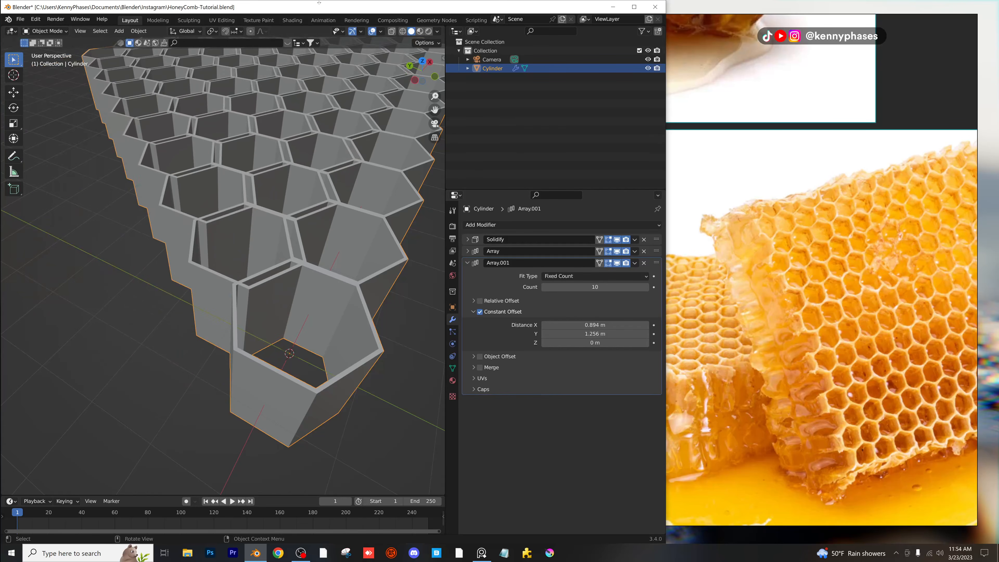
left_click(423, 62)
scroll(191, 221, "up", 3)
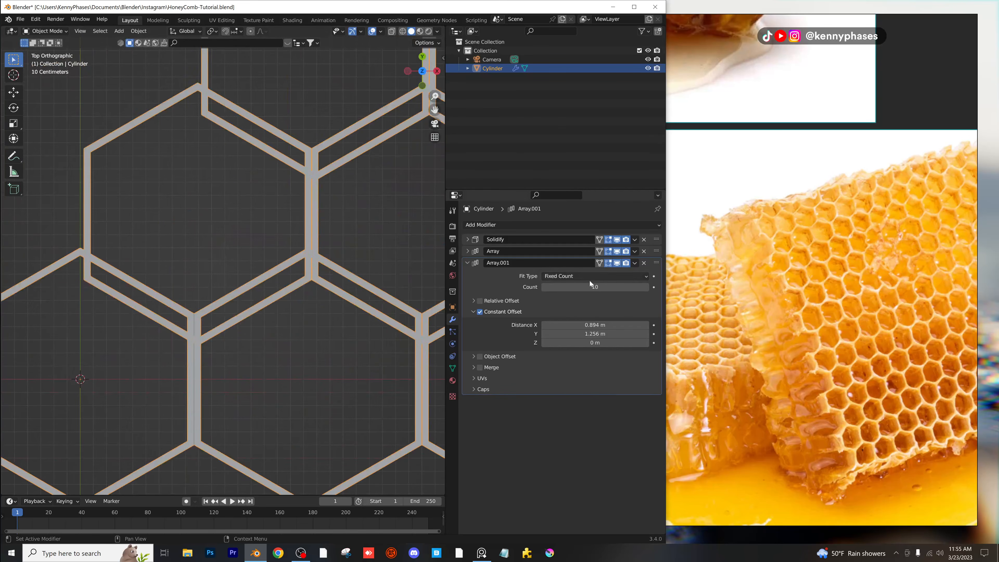
mouse_move(595, 325)
left_mouse_down()
mouse_move(593, 334)
mouse_move(610, 334)
mouse_move(593, 325)
mouse_move(591, 334)
left_mouse_up()
scroll(265, 302, "up", 3)
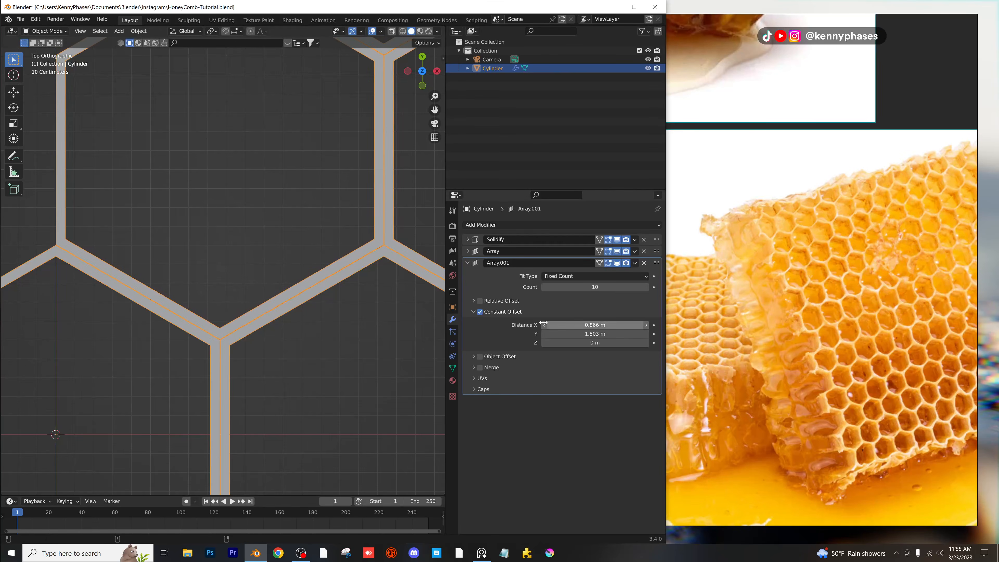
scroll(334, 280, "down", 4)
scroll(335, 280, "down", 3)
middle_click_drag(335, 280, 260, 220)
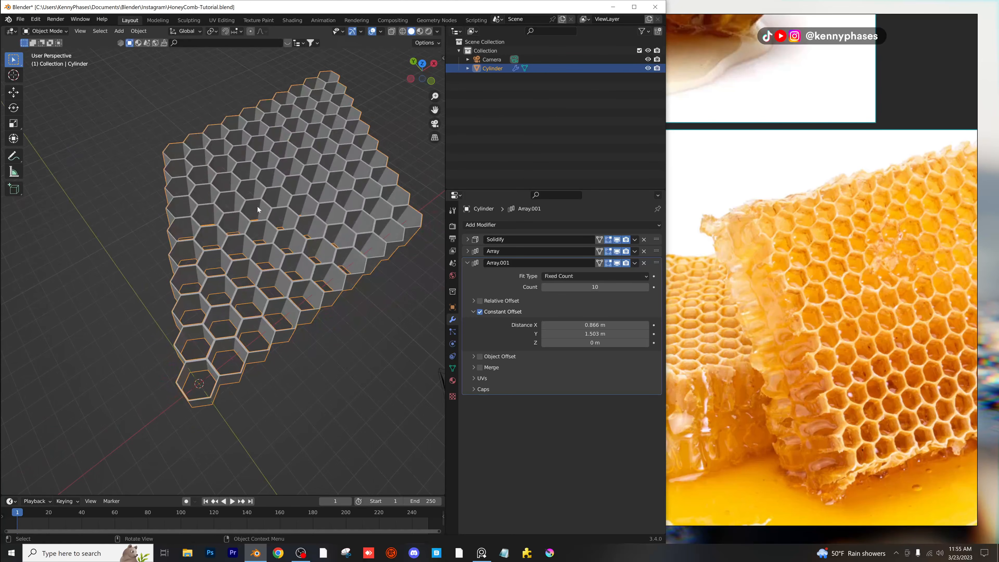
left_click(468, 263)
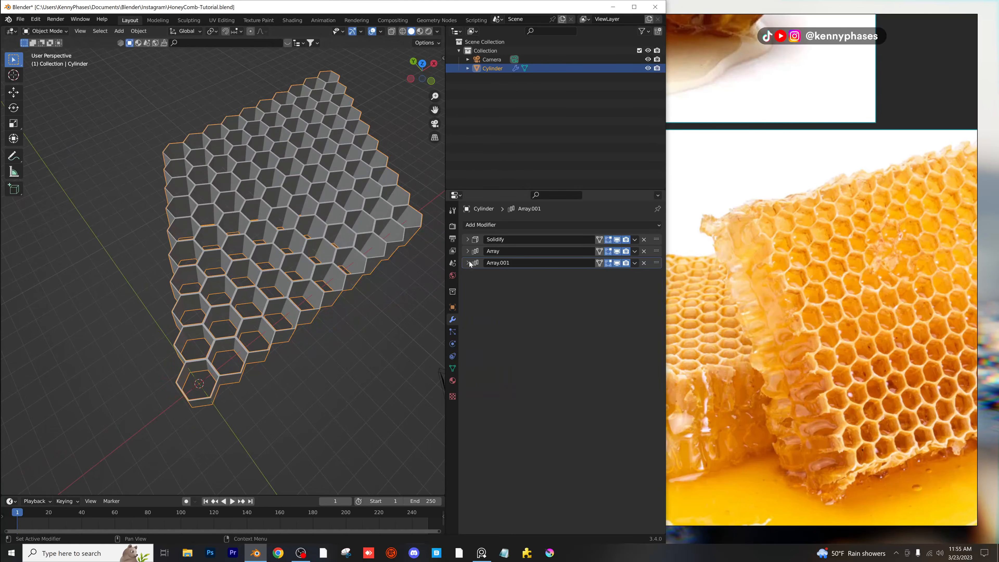
Save the honeycomb file HoneyComb-Tutorial.blend.
middle_click_drag(315, 333, 220, 123)
left_click(219, 123)
left_click(282, 243)
key("ctrl+s")
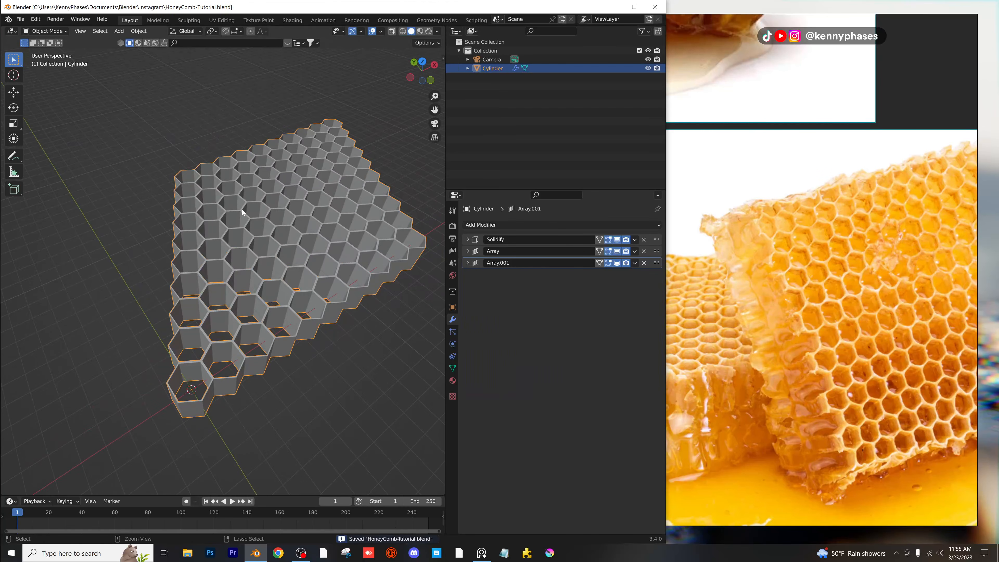
Raise the count to 12 in both Array modifiers of the honeycomb and collapse their settings.
left_click(476, 251)
left_click(468, 251)
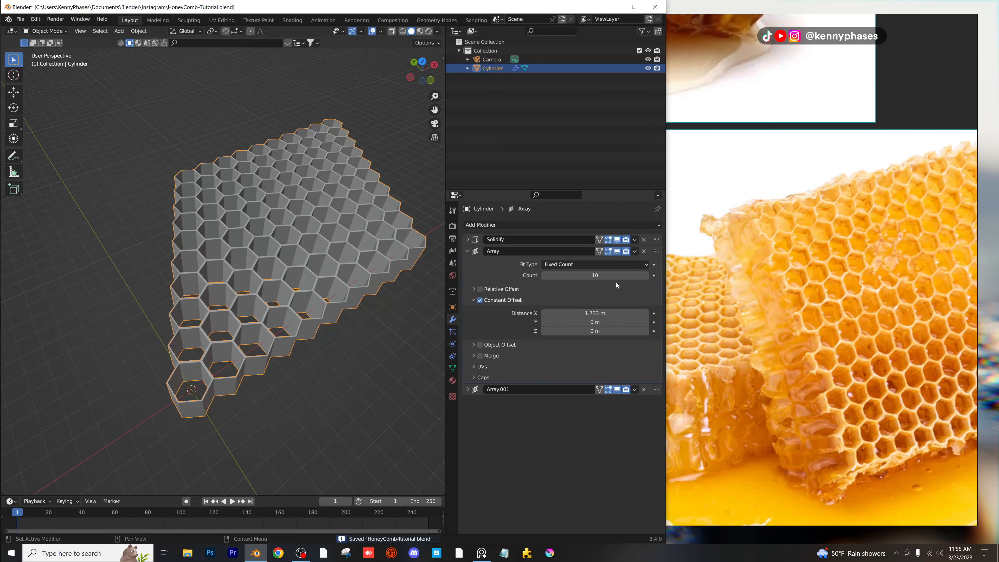
left_click(646, 276)
left_click(468, 251)
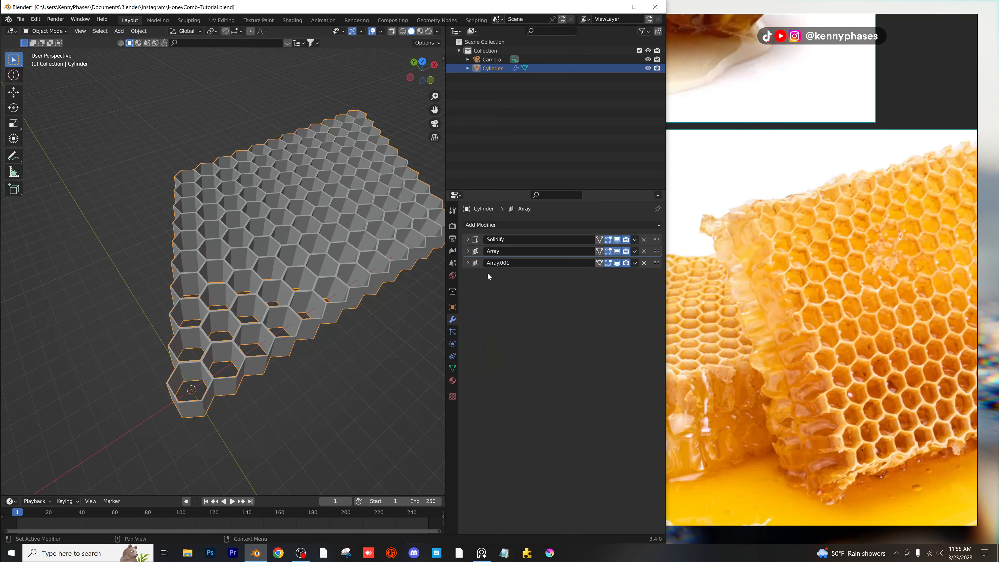
left_click(468, 263)
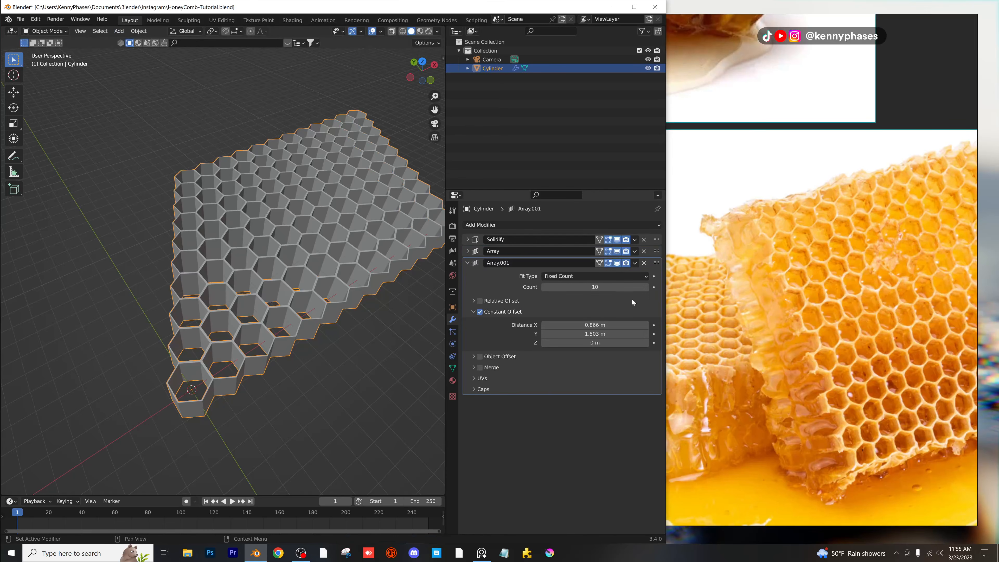
left_click(647, 287)
left_click(467, 263)
Add a cube and move it in top view about 14.6 m in X and 8.3 m in Y, onto the honeycomb's centre.
middle_click_drag(299, 291, 257, 301)
left_click(119, 31)
mouse_move(142, 40)
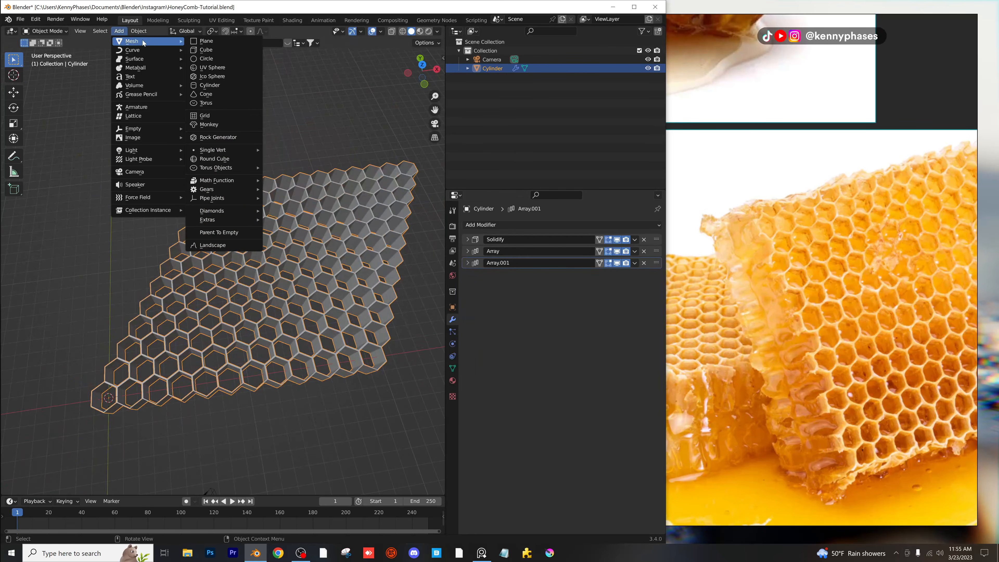
left_click(215, 48)
scroll(329, 288, "down", 2)
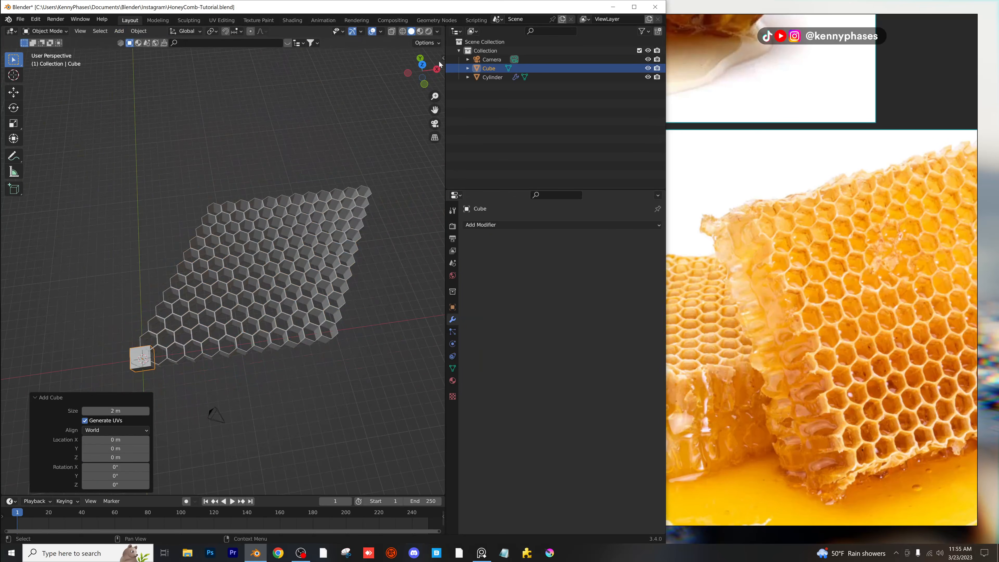
key("KP_7")
key("g")
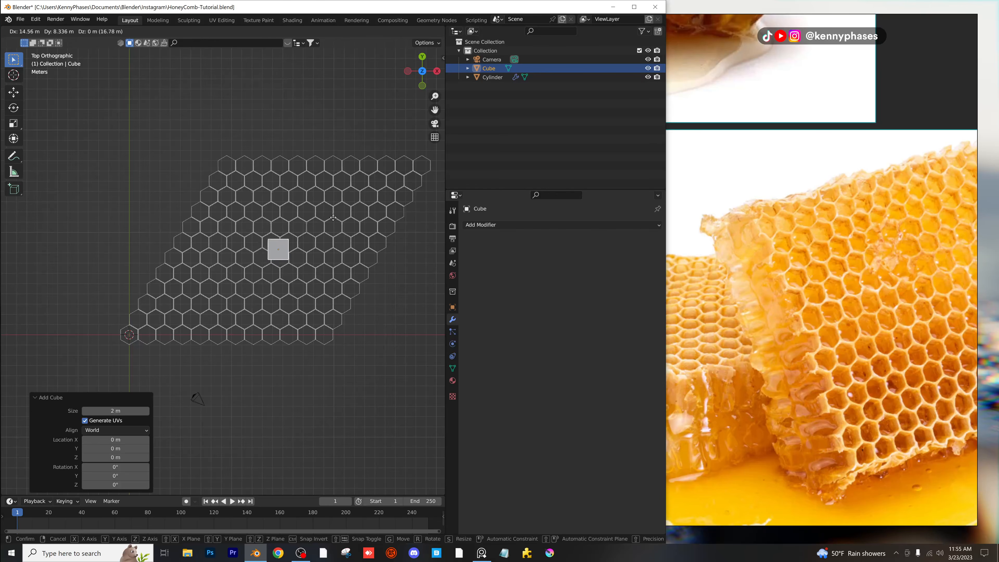
left_click(333, 218)
Scale the cube up by successive factors of about 4.26, 1.47 and 1.01 to cover the middle of the honeycomb.
key("s")
left_click(320, 217)
key("s")
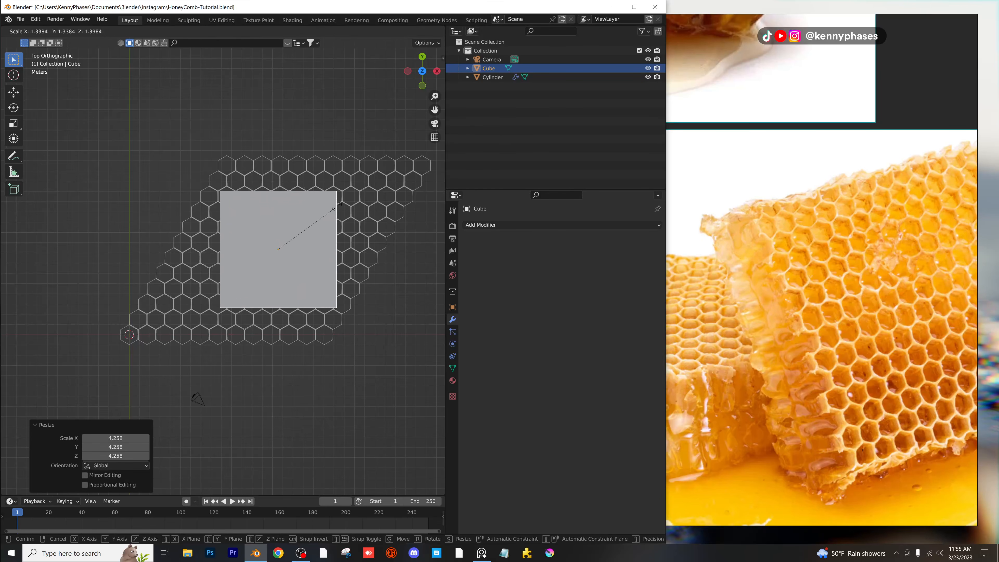
left_click(342, 203)
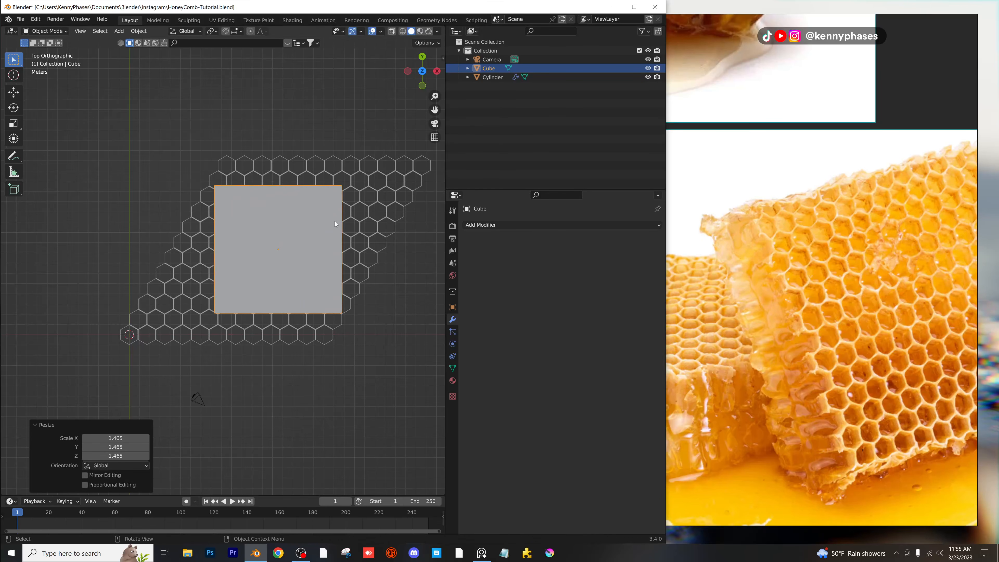
key("s")
left_click(361, 211)
Add a Boolean modifier to the honeycomb, set it to Intersect, and pick the cube as its object.
middle_click_drag(361, 211, 289, 252)
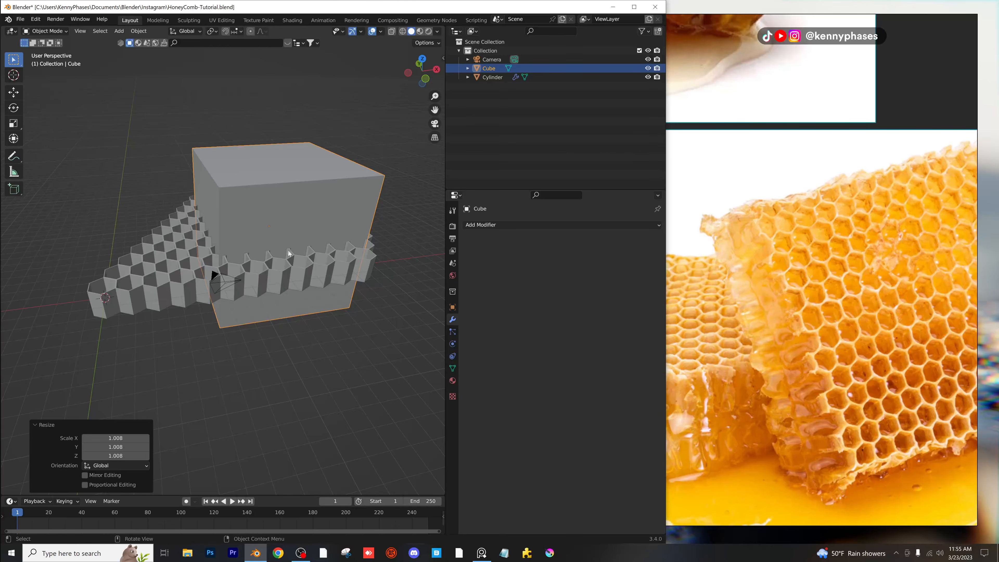
left_click(275, 272)
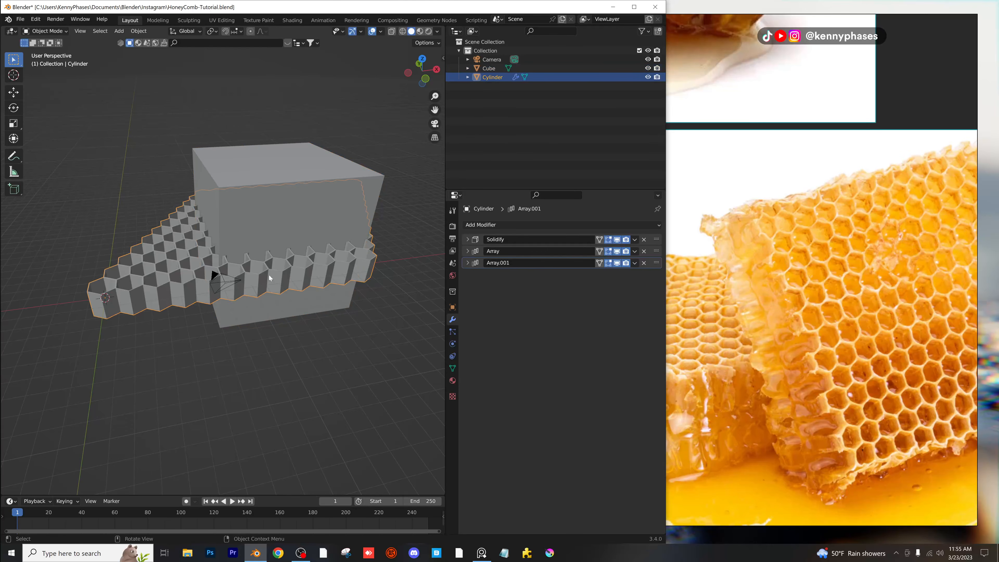
left_click(524, 225)
left_click(503, 270)
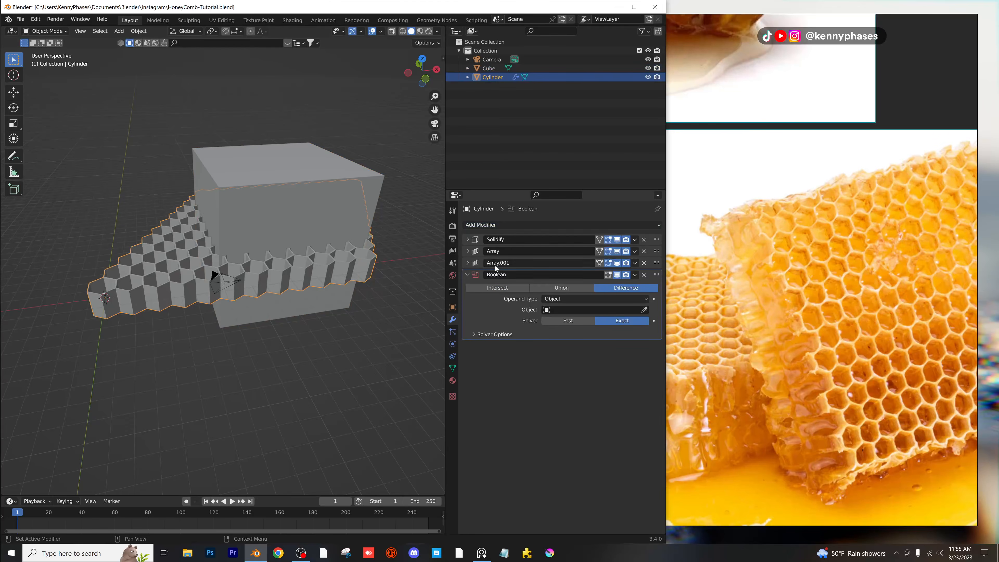
left_click(495, 287)
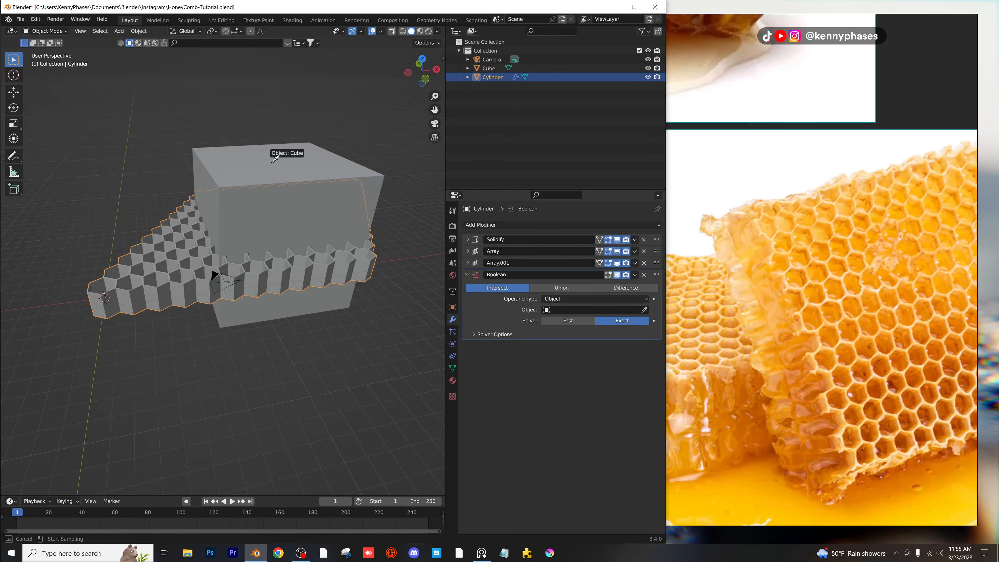
left_click(277, 155)
left_click(402, 142)
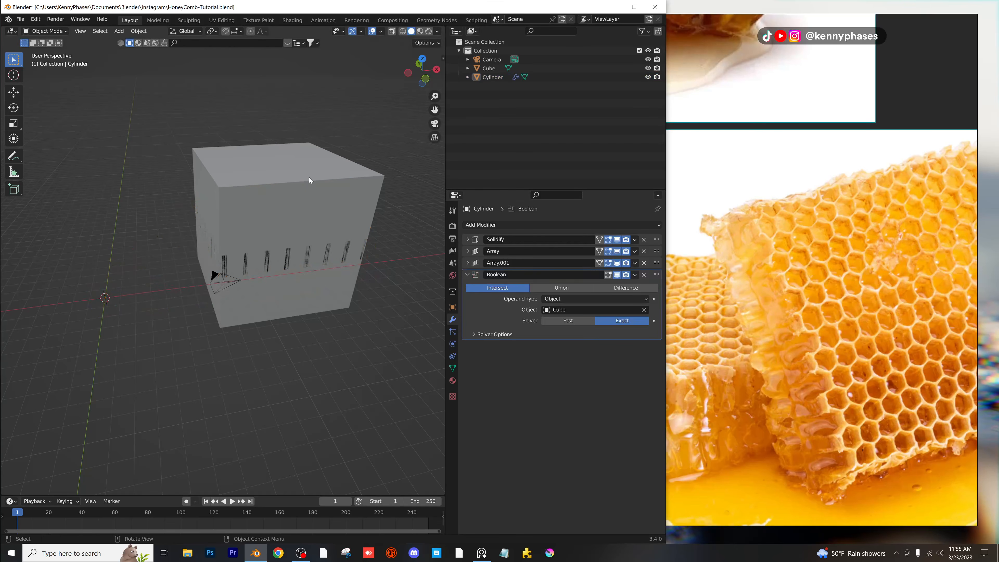
Hide the cube from the viewport and from renders, and inspect the honeycomb's cut walls up close.
left_click(310, 178)
left_click_drag(648, 68, 657, 68)
middle_click_drag(340, 257, 209, 287)
scroll(242, 283, "up", 5)
left_click(228, 269)
scroll(214, 286, "up", 3)
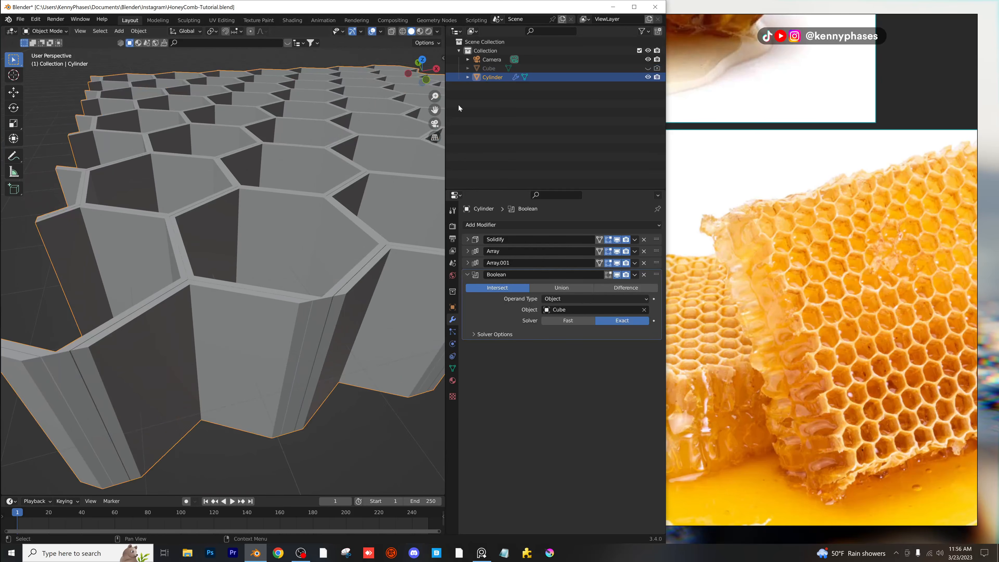
middle_click_drag(299, 252, 169, 341)
Unhide the cube, scale it by about 1.023, and hide it again to check the honeycomb's cut edges.
left_click(613, 71)
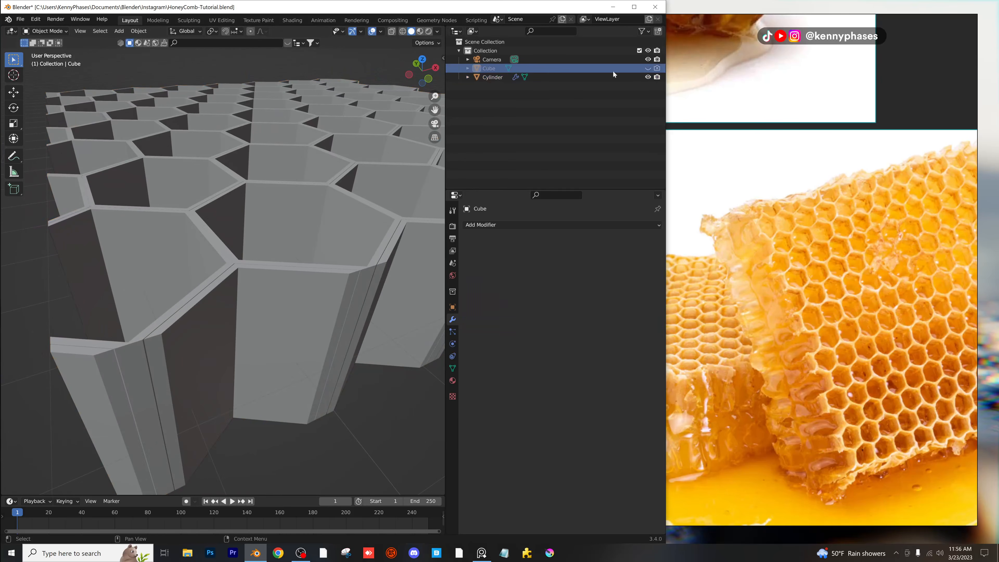
key("alt+h")
key("s")
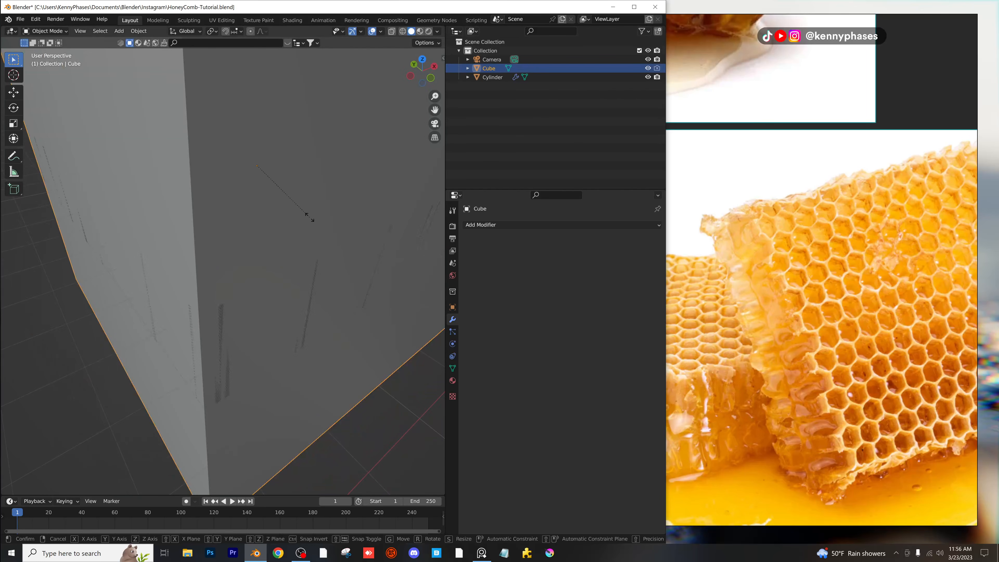
left_click(312, 217)
key("h")
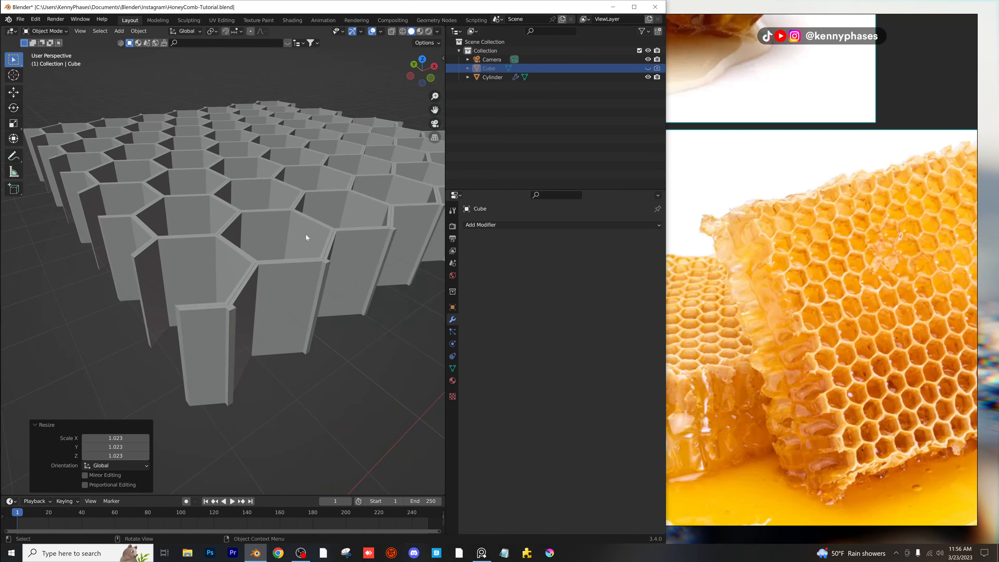
scroll(273, 285, "up", 5)
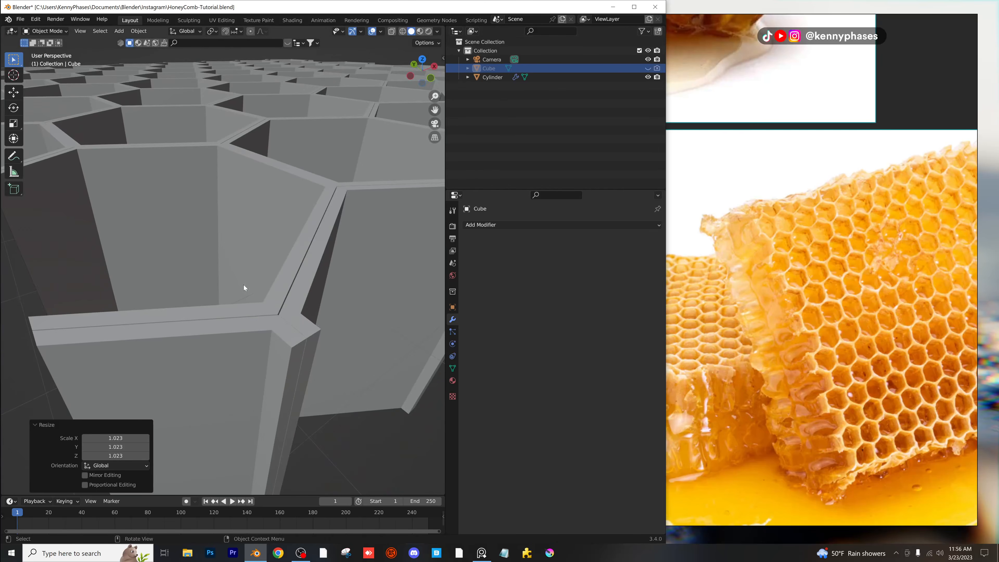
Try nudging the first array's X distance on the honeycomb, and turn off the Boolean modifier's viewport display.
left_click(309, 277)
left_click(467, 252)
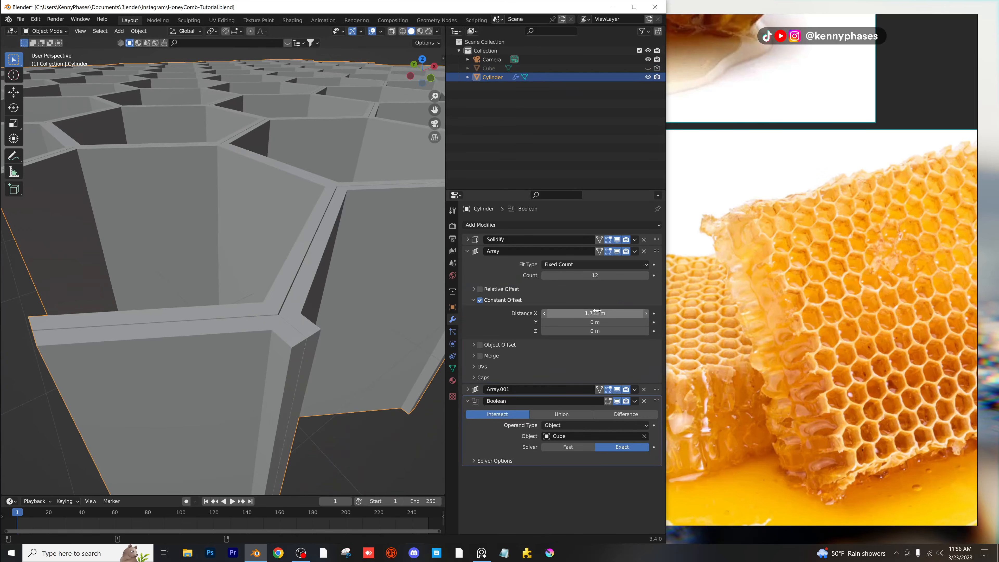
left_click_drag(594, 314, 597, 315)
left_click_drag(597, 315, 595, 315)
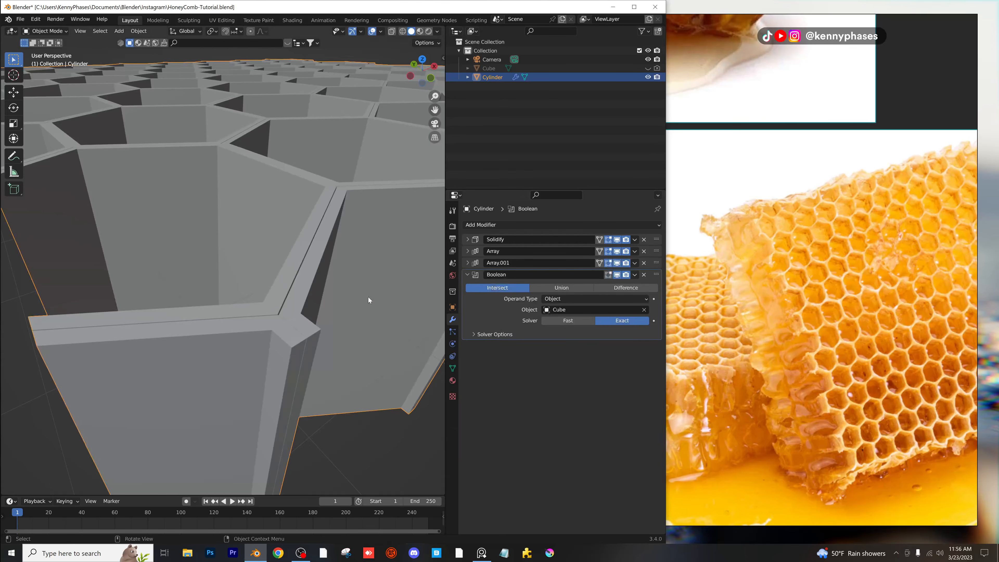
left_click(617, 275)
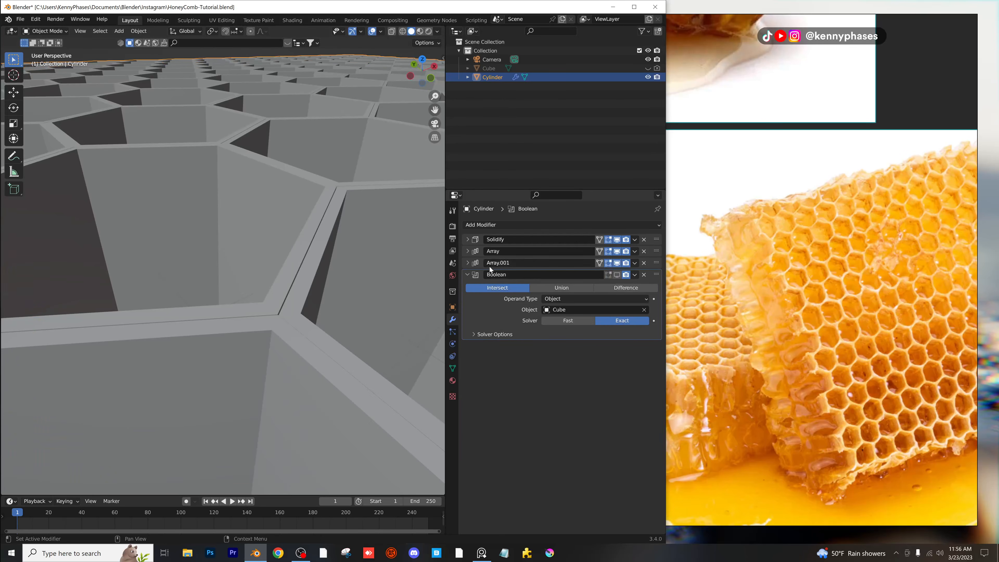
Close the wall gaps by setting the first array's X distance to 1.727 m and the second's to X 0.865 m, Y 1.5 m.
left_click(467, 251)
left_click(467, 388)
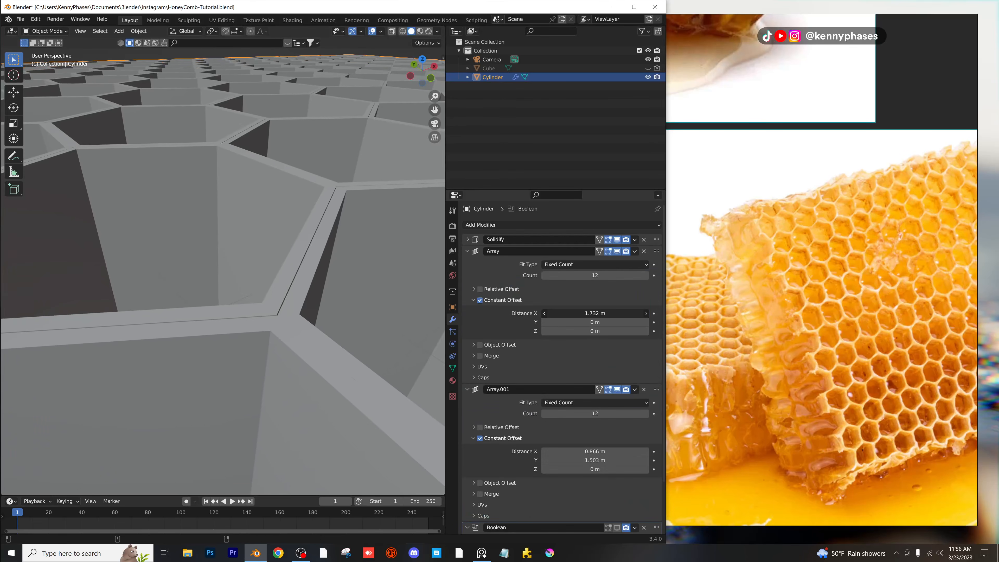
left_click_drag(594, 313, 591, 313)
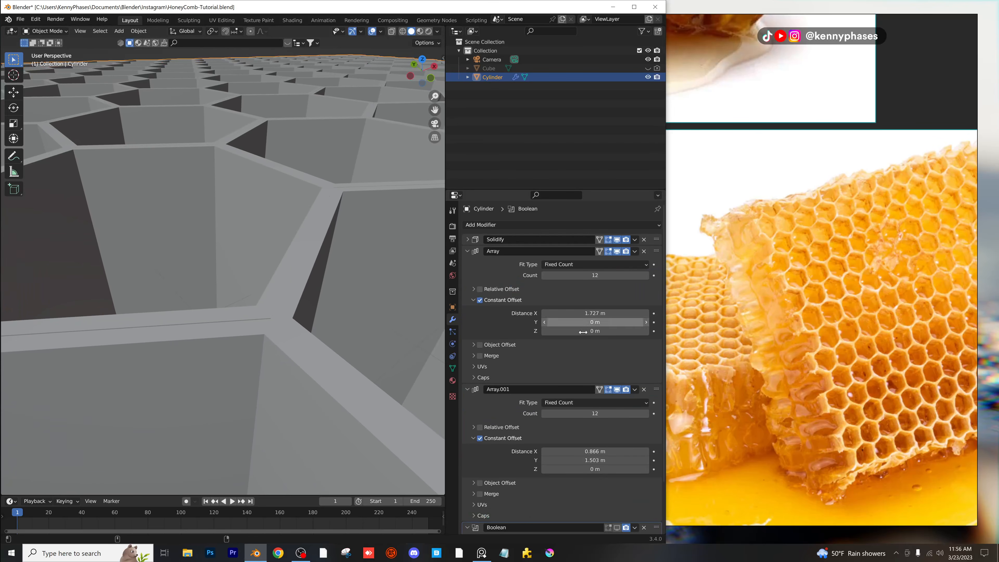
left_click_drag(594, 453, 593, 460)
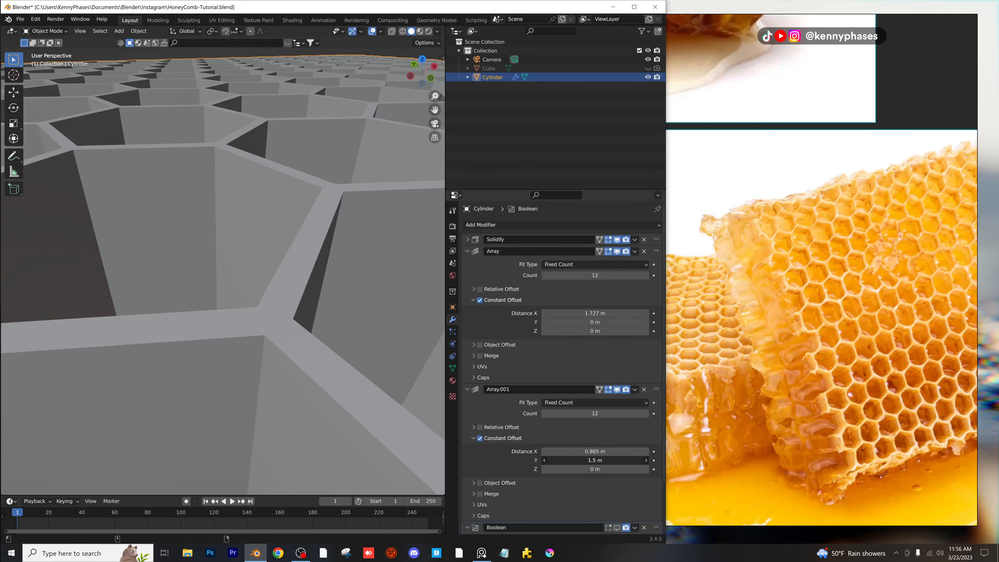
Collapse both Array modifiers and save the file.
scroll(314, 300, "down", 5)
middle_click_drag(268, 269, 269, 275)
left_click(468, 251)
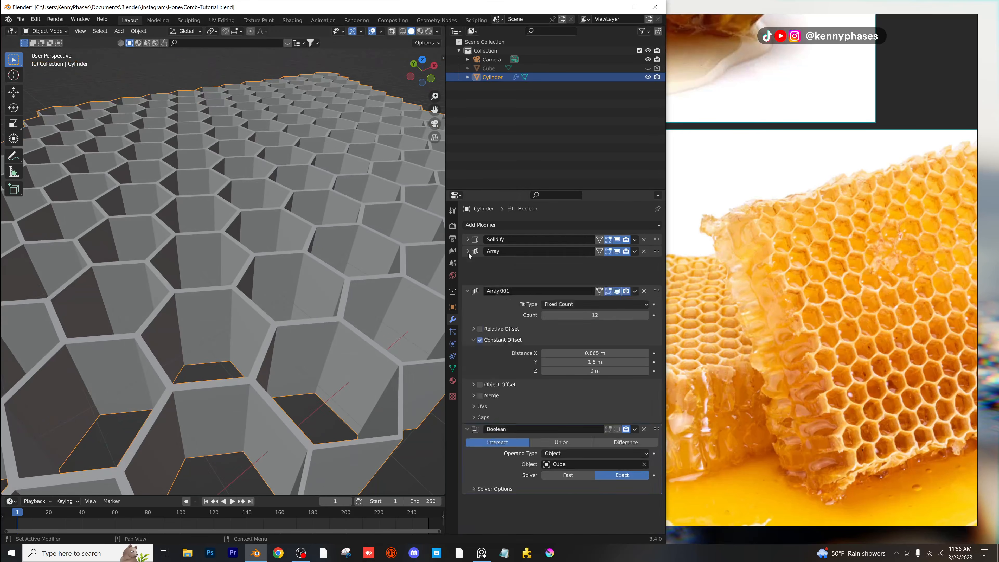
left_click(468, 263)
key("ctrl+s")
Turn the Boolean modifier's viewport display back on and switch its solver to Fast, comparing it with Exact.
left_click(616, 275)
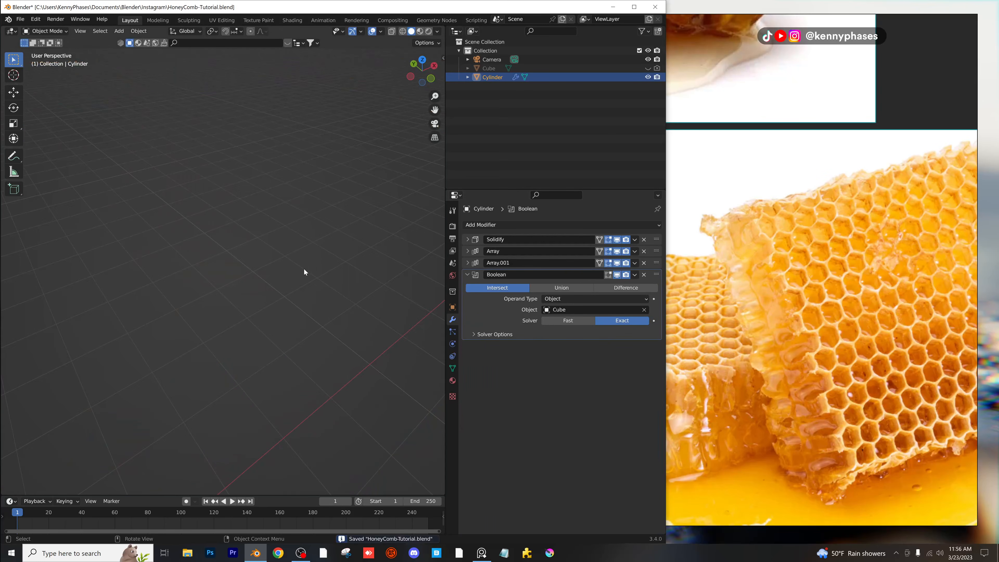
left_click(591, 320)
middle_click_drag(220, 271, 268, 219)
left_click(619, 324)
left_click(568, 320)
scroll(374, 176, "up", 3)
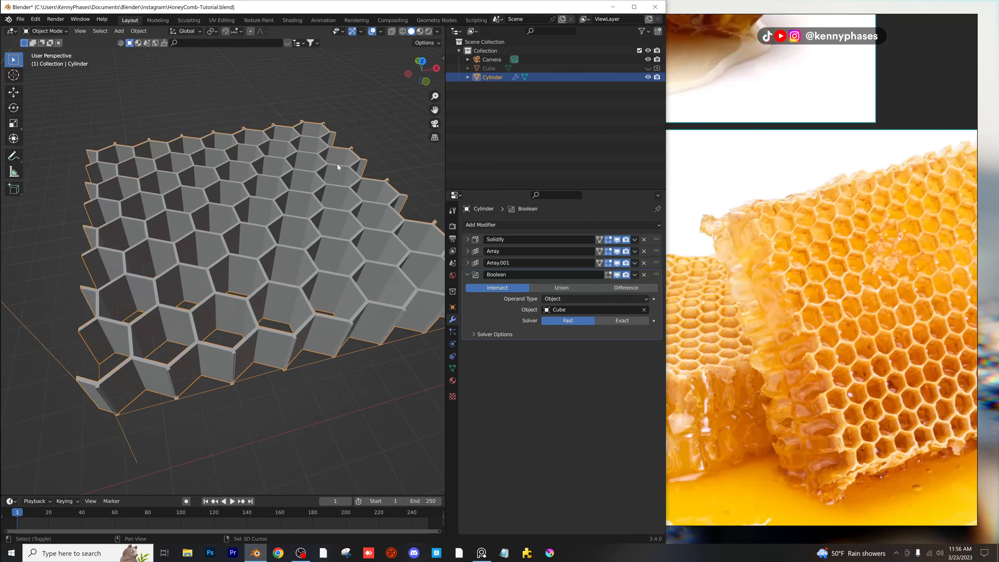
Add a plane and move it in top view about 14.49 m in X and 8.14 m in Y, onto the trimmed honeycomb's centre.
left_click(119, 31)
mouse_move(126, 42)
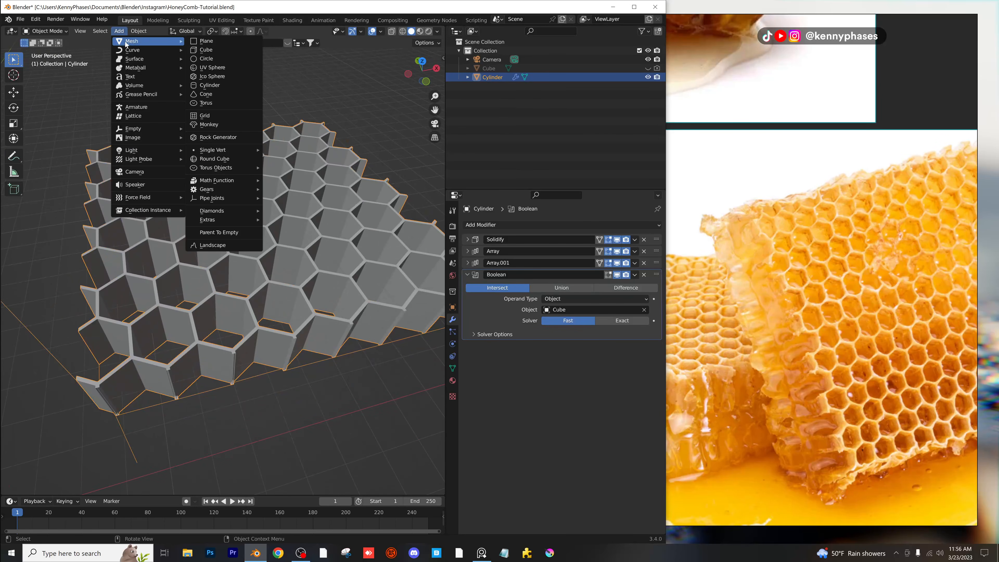
left_click(202, 41)
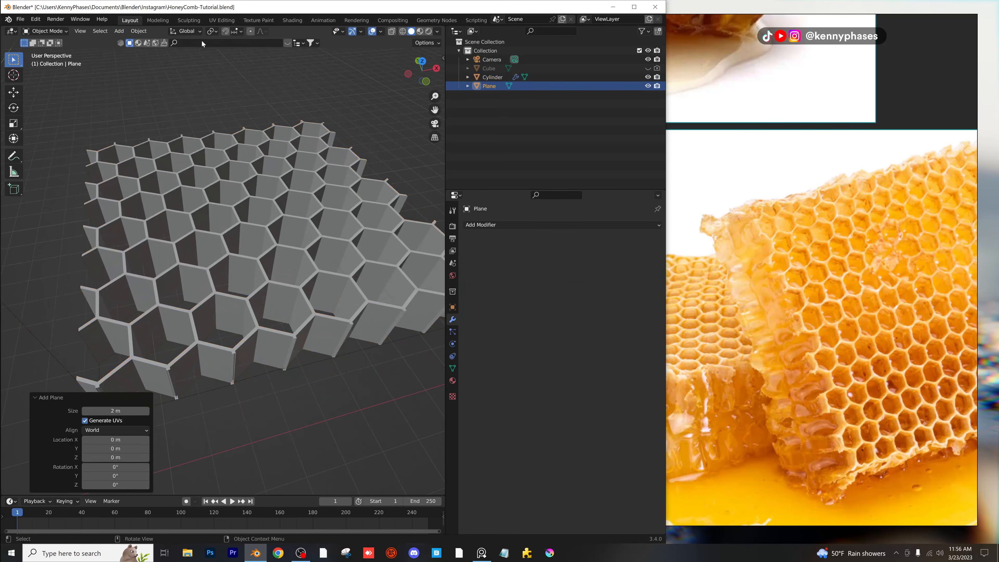
scroll(301, 230, "down", 4)
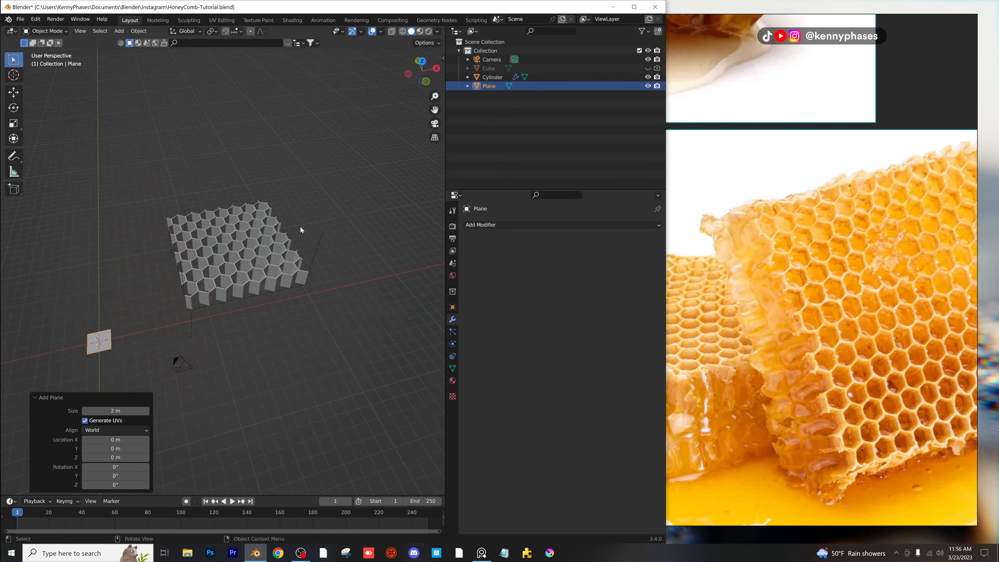
left_click(422, 62)
key("g")
left_click(250, 280)
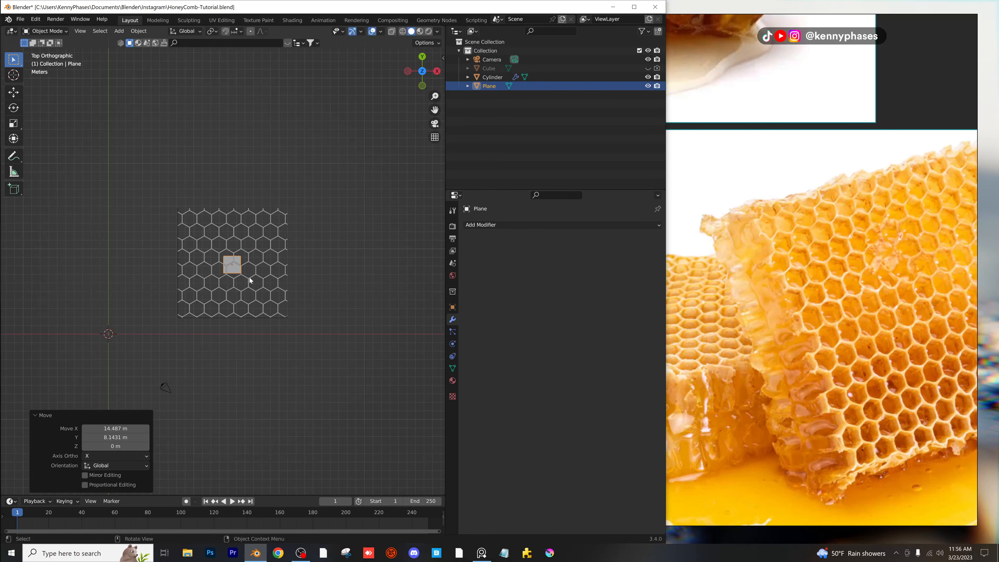
Scale the plane up in stages and nudge it in X and Y until it matches the trimmed honeycomb's square outline.
key("s")
left_click(275, 221)
key("s")
left_click(301, 215)
key("g")
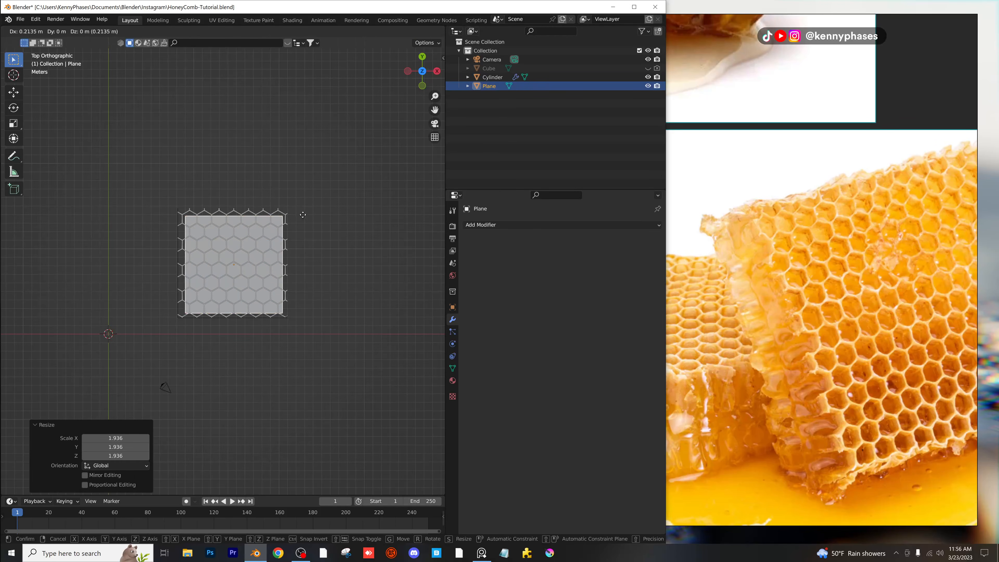
left_click(300, 214)
key("s")
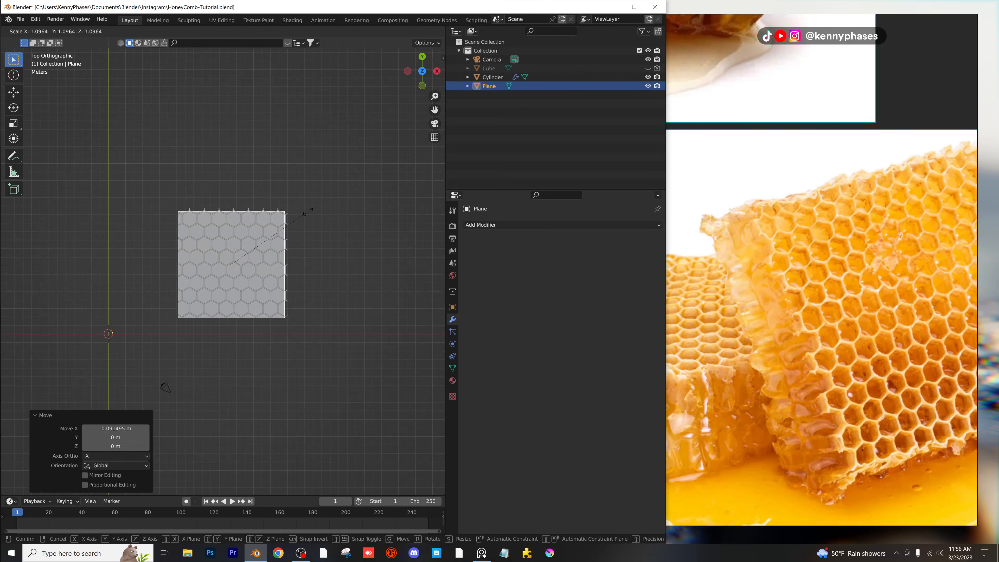
left_click(305, 214)
key("g")
left_click(306, 214)
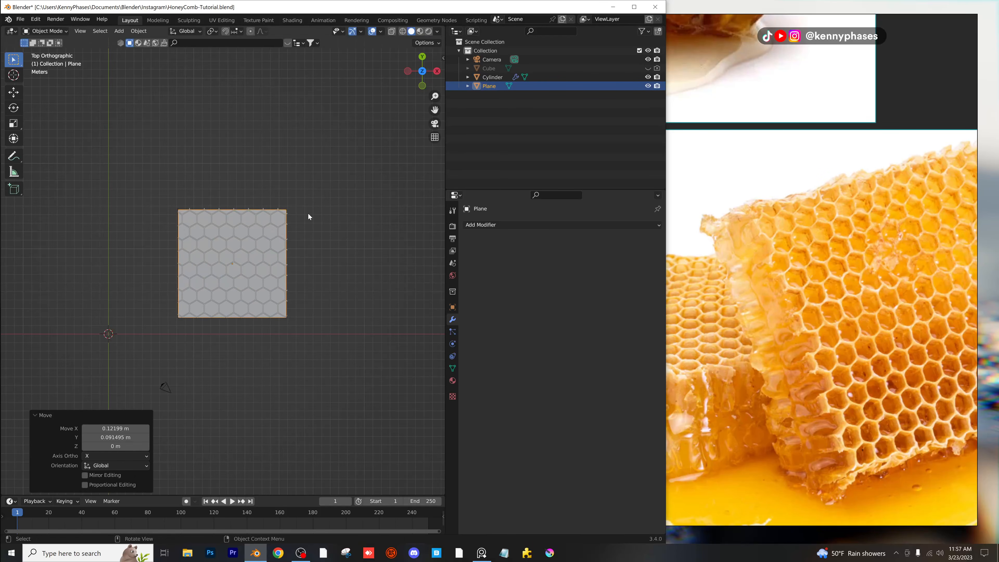
Scale the plane by about 0.959 so it sits just inside the trimmed honeycomb's outline.
key("s")
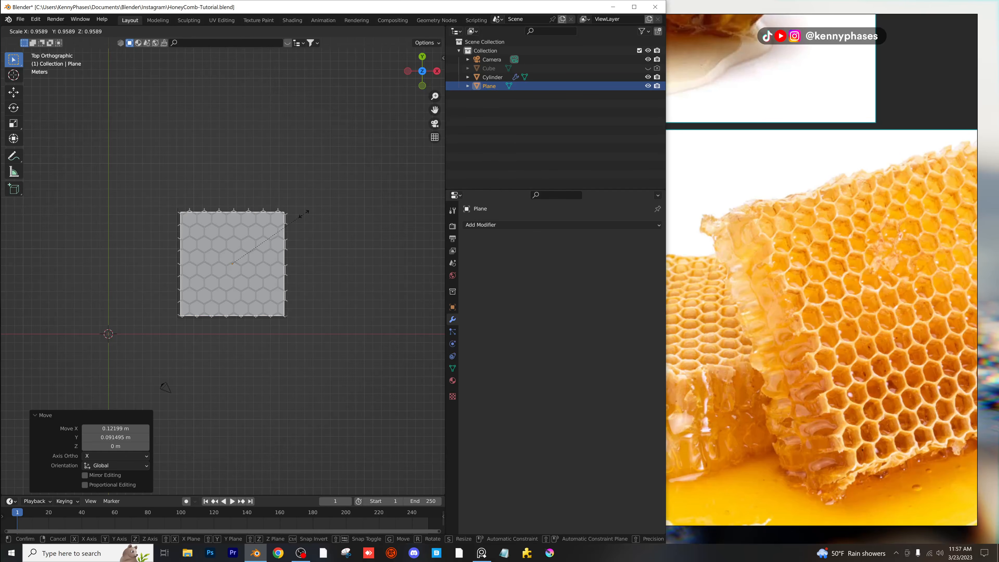
left_click(305, 213)
middle_click_drag(299, 221, 275, 283)
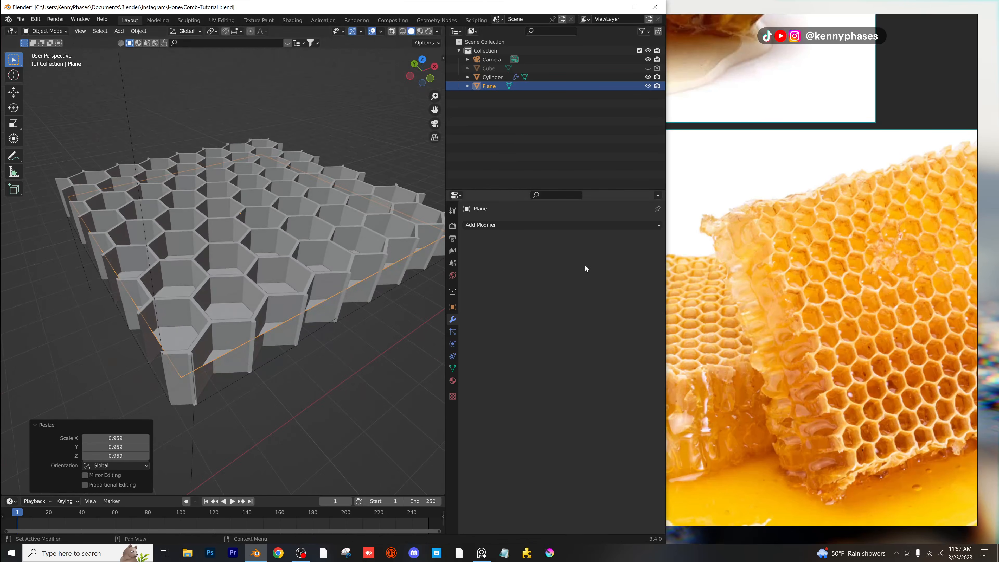
Add a Solidify modifier to the plane, set its thickness to 0.045 m, and collapse its settings.
left_click(529, 225)
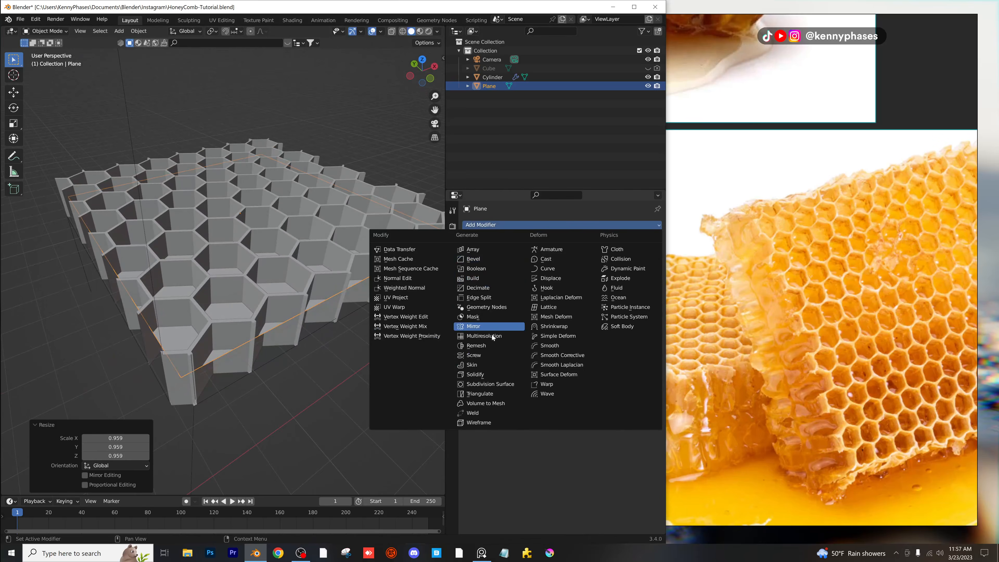
left_click(498, 375)
middle_click_drag(299, 252, 290, 275)
scroll(295, 283, "up", 6)
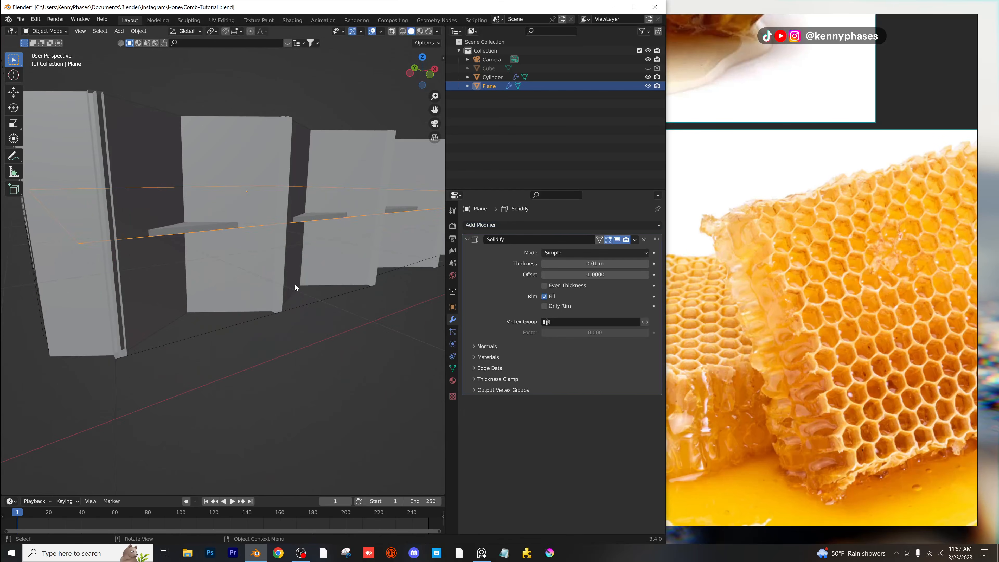
left_click_drag(595, 264, 622, 263)
scroll(319, 300, "down", 4)
middle_click_drag(319, 298, 286, 326)
scroll(283, 324, "down", 4)
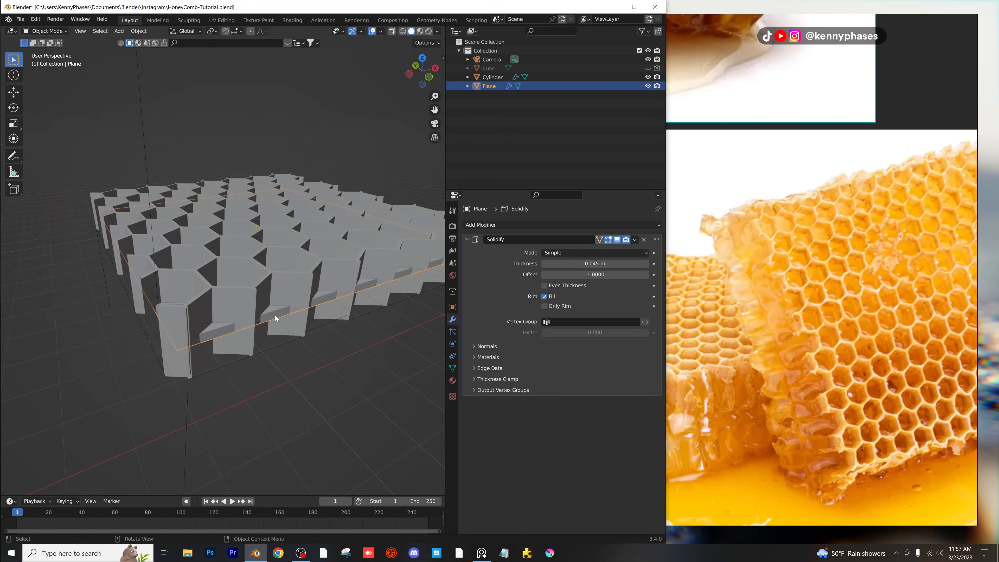
scroll(280, 289, "up", 5)
scroll(280, 290, "down", 5)
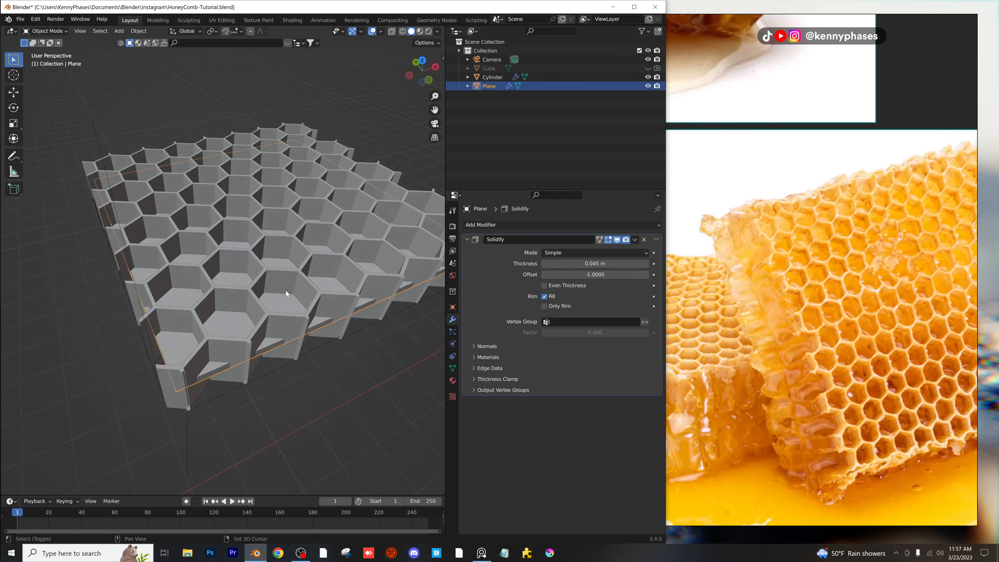
middle_click_drag(285, 290, 262, 281)
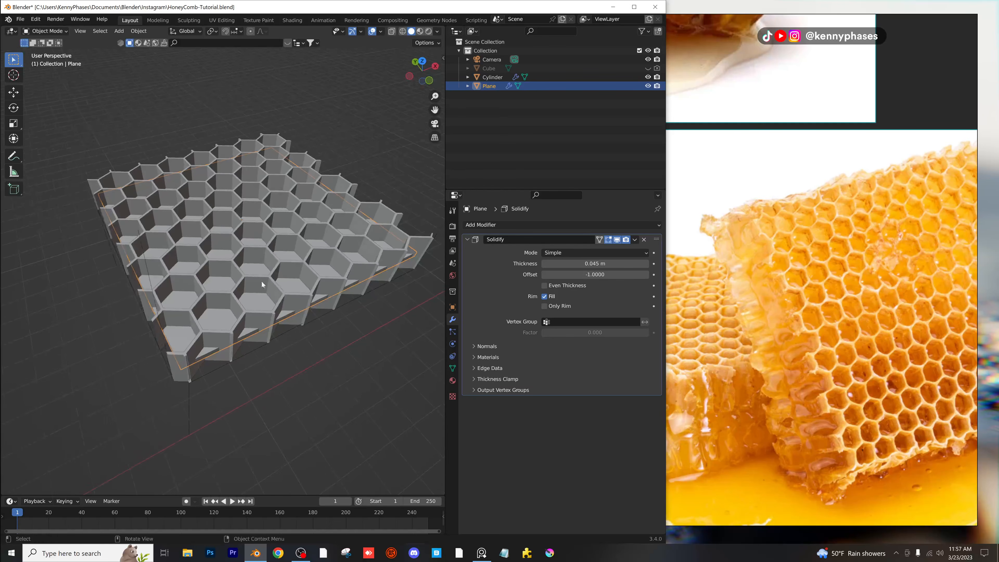
scroll(343, 293, "up", 1)
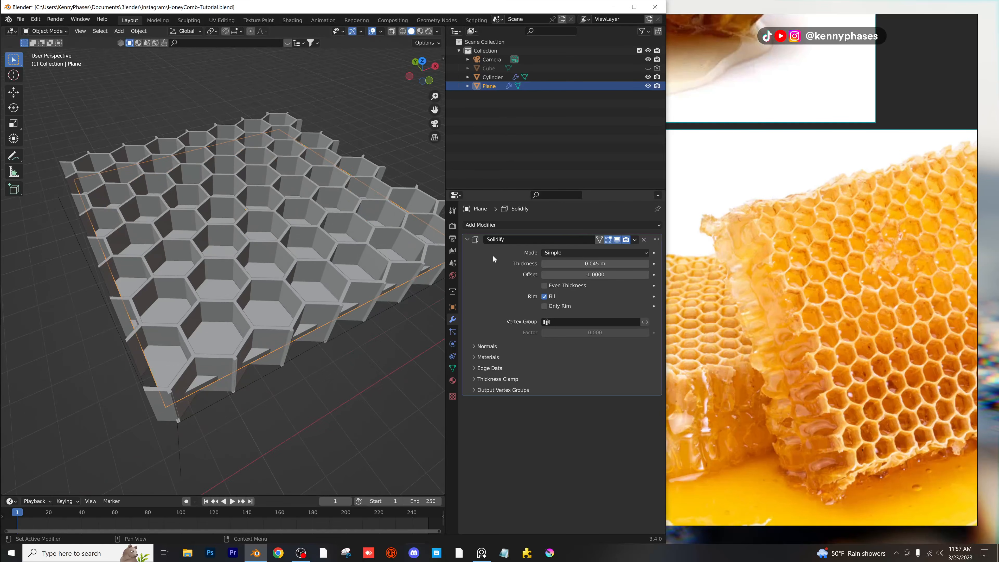
left_click(470, 239)
left_click(485, 227)
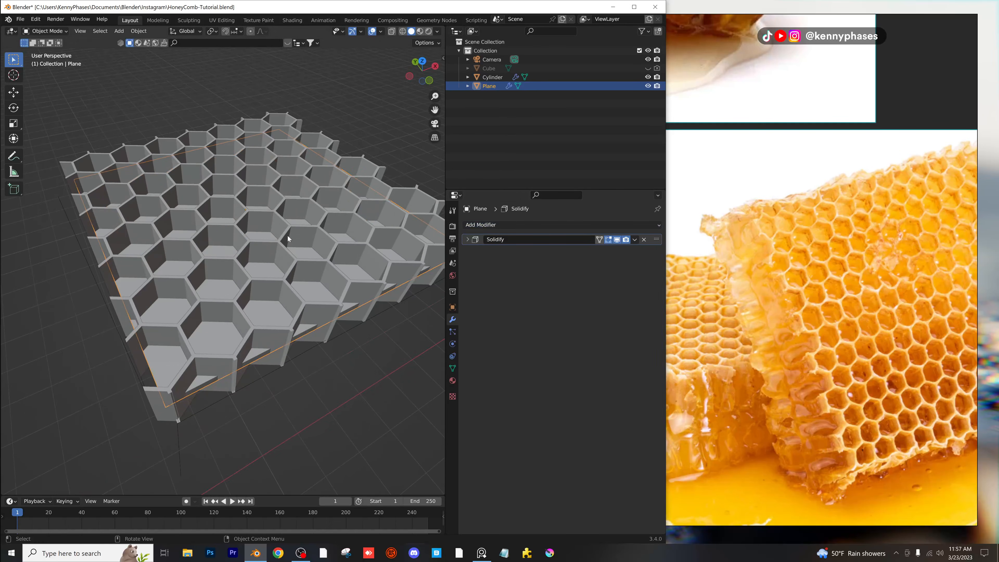
Raise the plane about 3.27 m above the honeycomb and subdivide its whole surface with an increased number of cuts.
key("Tab")
key("3")
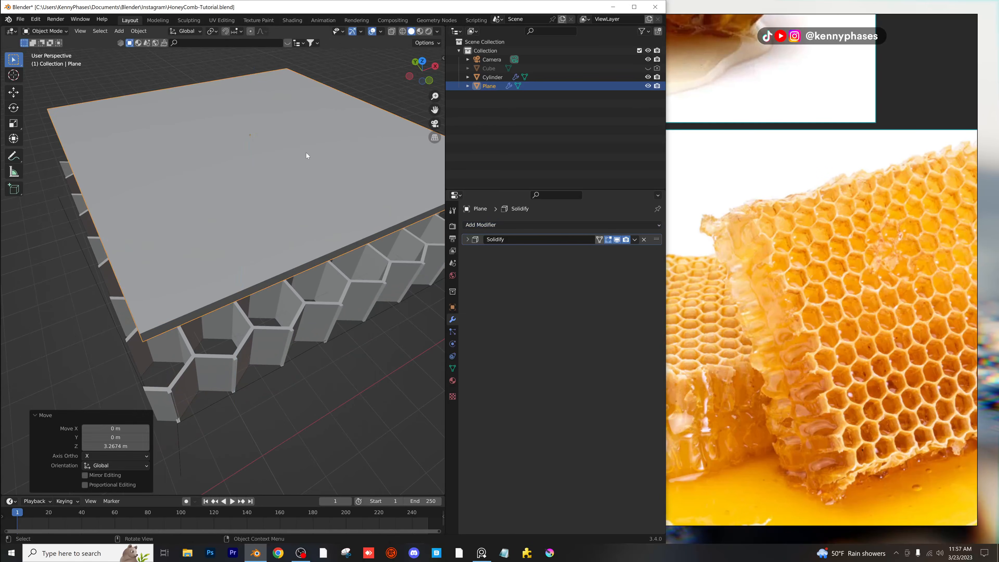
key("a")
right_click(299, 162)
left_click(299, 162)
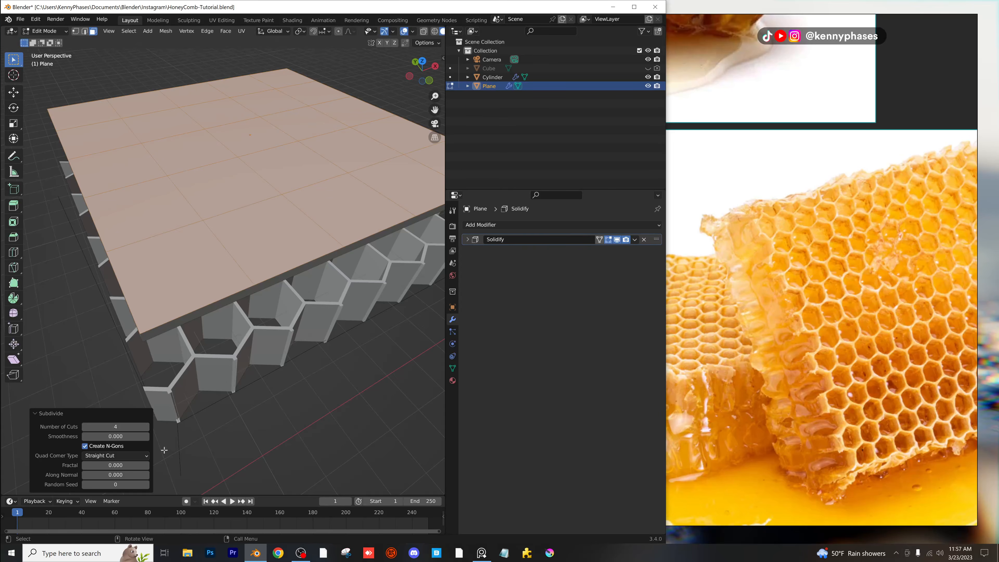
left_click(146, 429)
key("Tab")
Add a Displace modifier to the plane with a new texture of the Clouds type.
left_click(501, 225)
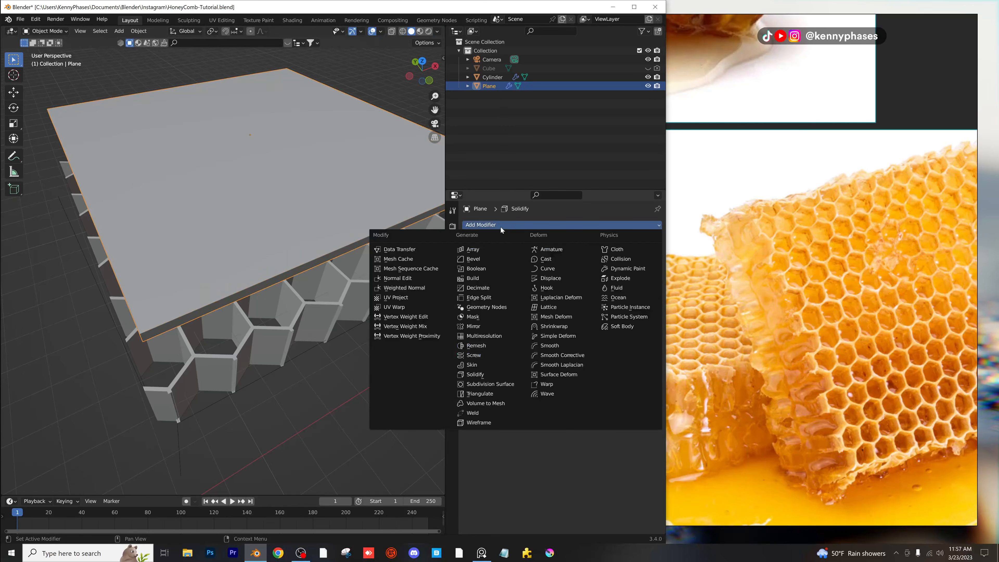
left_click(560, 278)
left_click(588, 265)
scroll(343, 281, "down", 5)
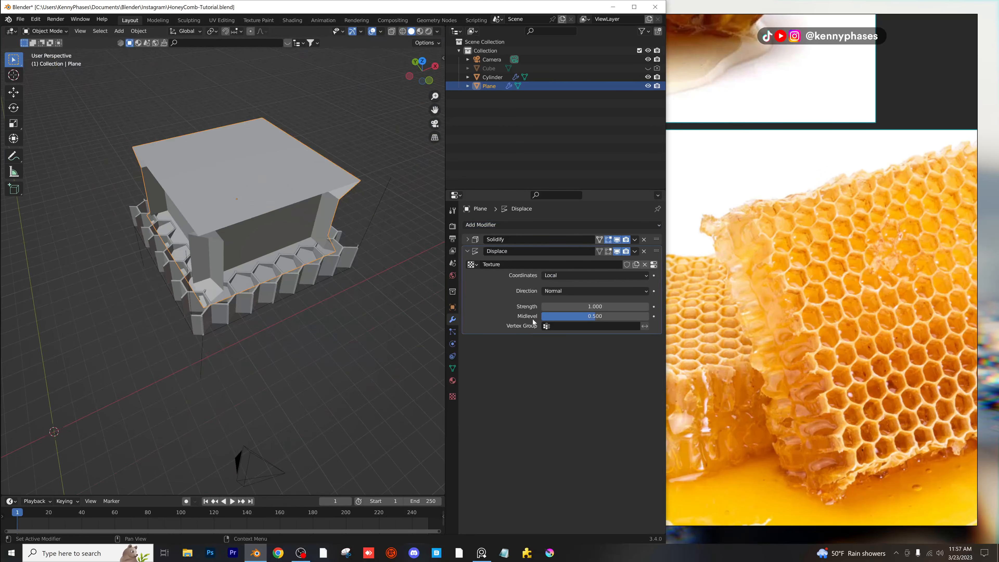
left_click(452, 397)
left_click(547, 250)
left_click(545, 279)
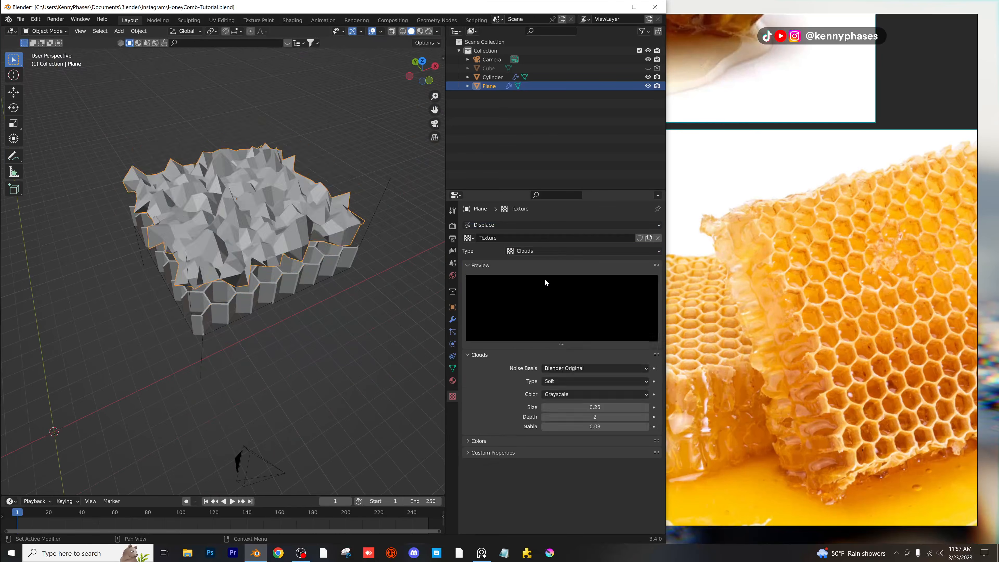
Set the Displace strength to 0.54 and add a Subdivision Surface modifier to the plane.
left_click(452, 319)
scroll(314, 254, "up", 3)
middle_click_drag(314, 254, 295, 205)
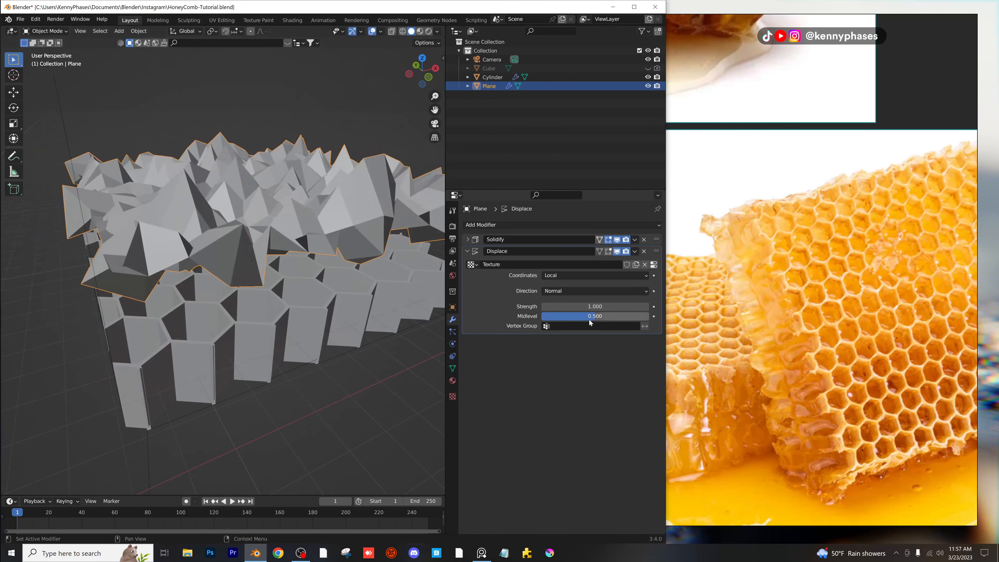
left_click_drag(595, 306, 570, 306)
left_click(511, 225)
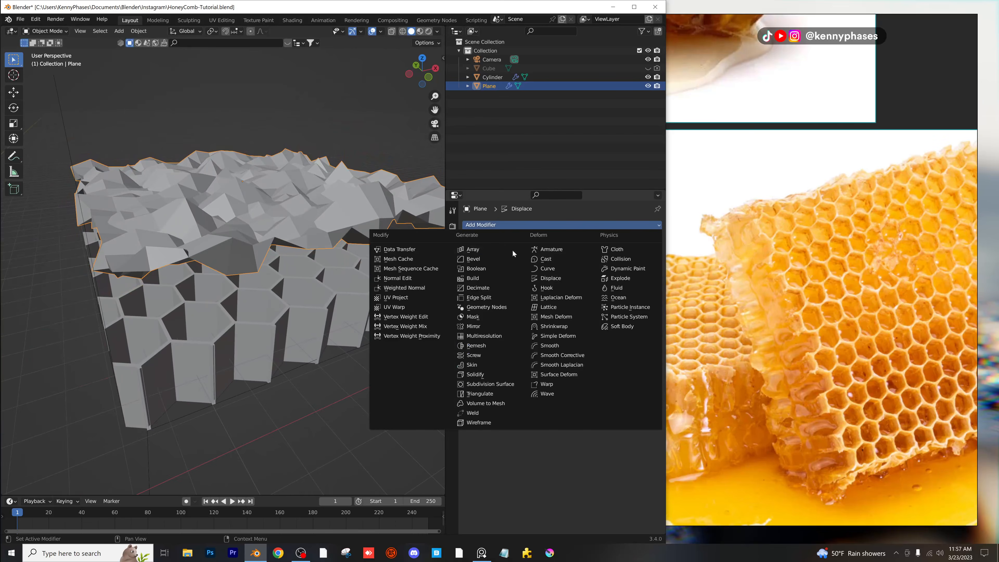
left_click(490, 384)
middle_click_drag(298, 326, 293, 301)
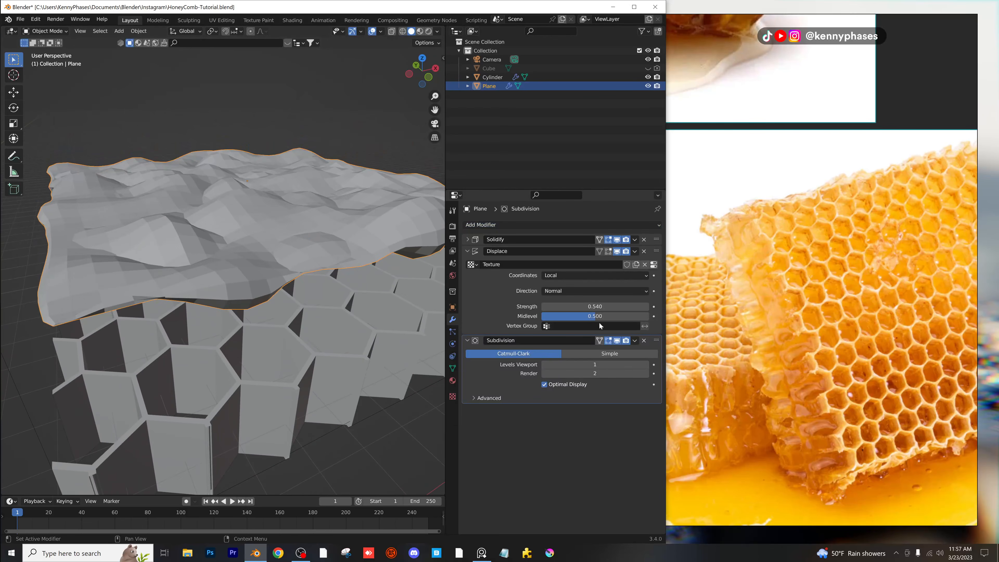
Reorder the plane's modifiers so Solidify comes after Displace, and set the Subdivision viewport level to 2.
left_click(468, 252)
left_click(468, 262)
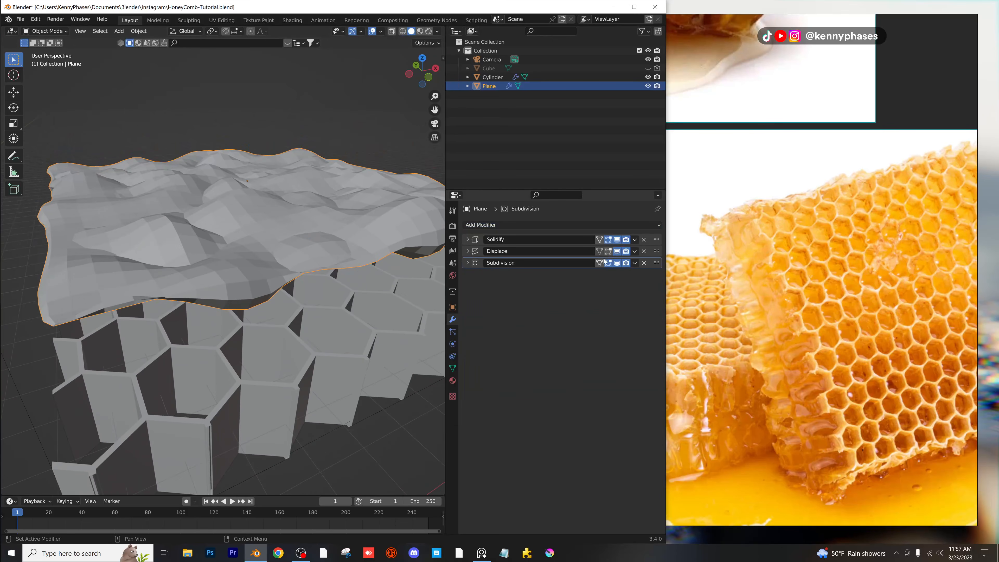
left_click_drag(655, 243, 648, 255)
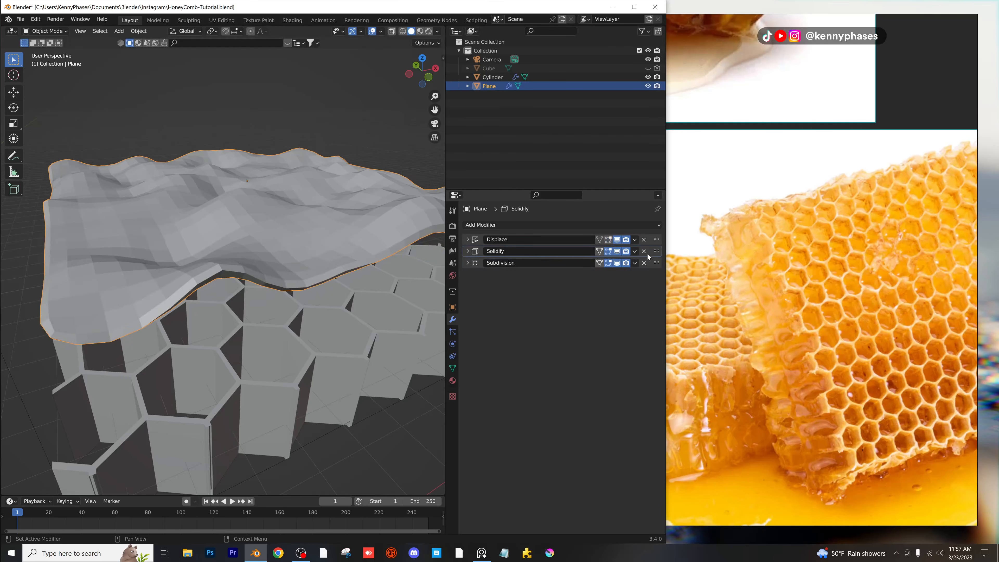
middle_click_drag(300, 267, 310, 282)
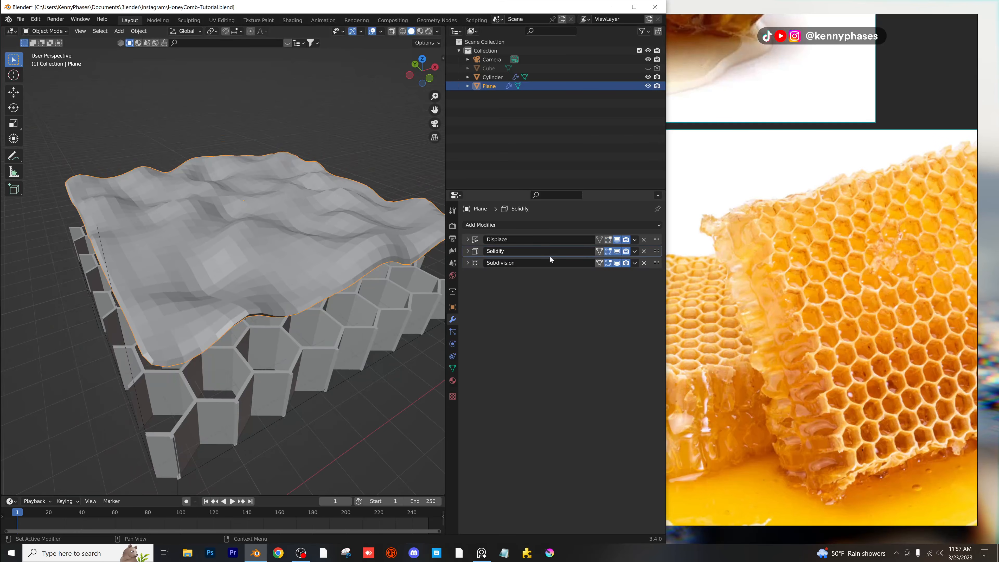
left_click(467, 262)
left_click(646, 287)
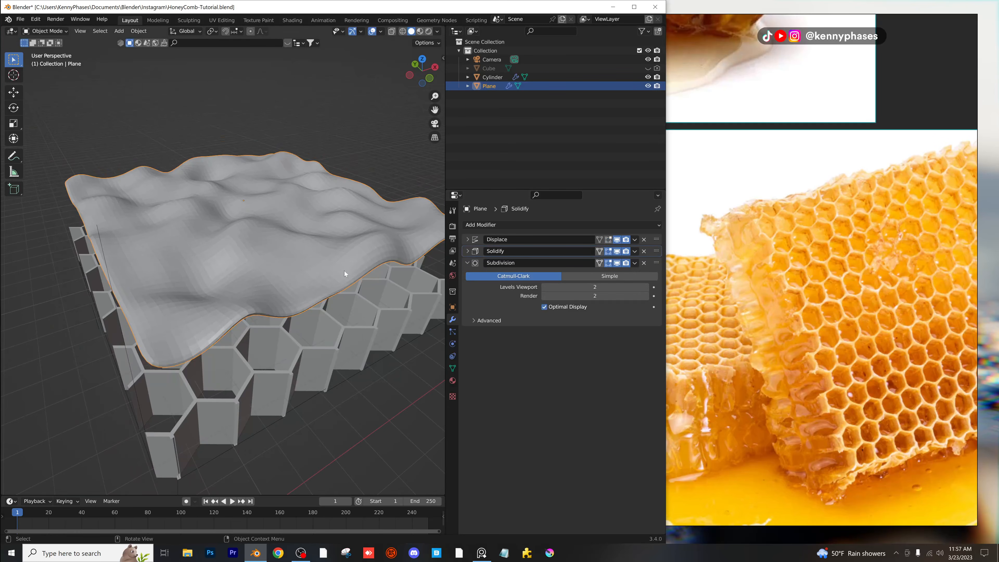
Subdivide the plane's mesh once more in Edit Mode and save the file.
key("Tab")
right_click(302, 259)
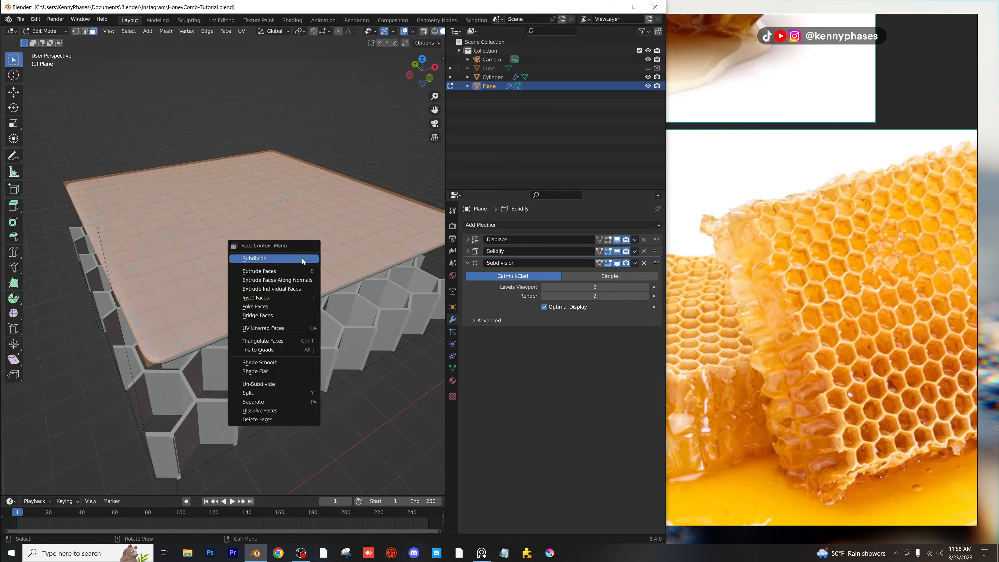
left_click(302, 259)
key("Tab")
key("ctrl+s")
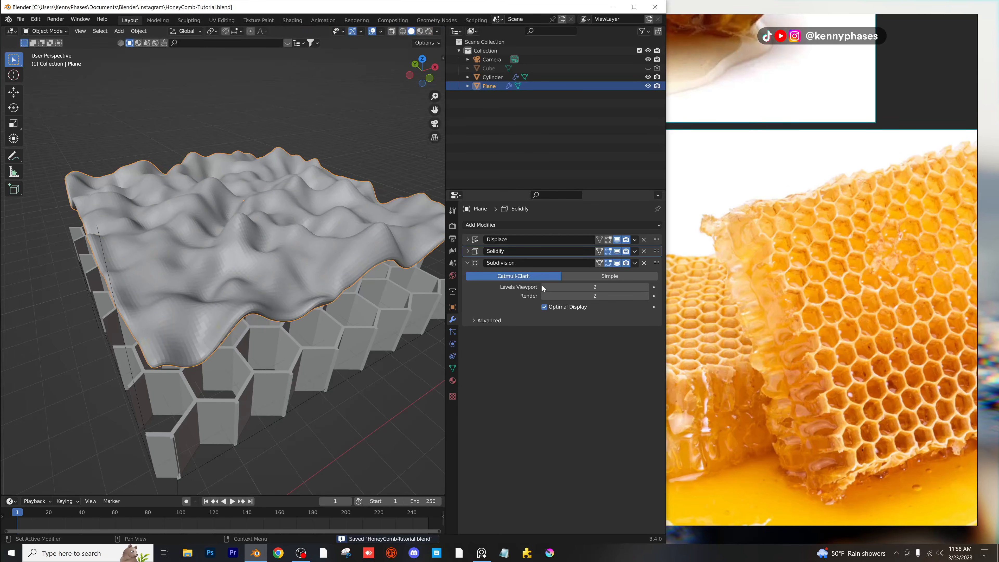
Lower the strength of the plane's Displace modifier to 0.28.
left_click(467, 263)
left_click(467, 251)
left_click_drag(595, 274, 586, 295)
key("ctrl+z")
left_click(468, 251)
left_click(467, 240)
middle_click_drag(307, 260, 331, 265)
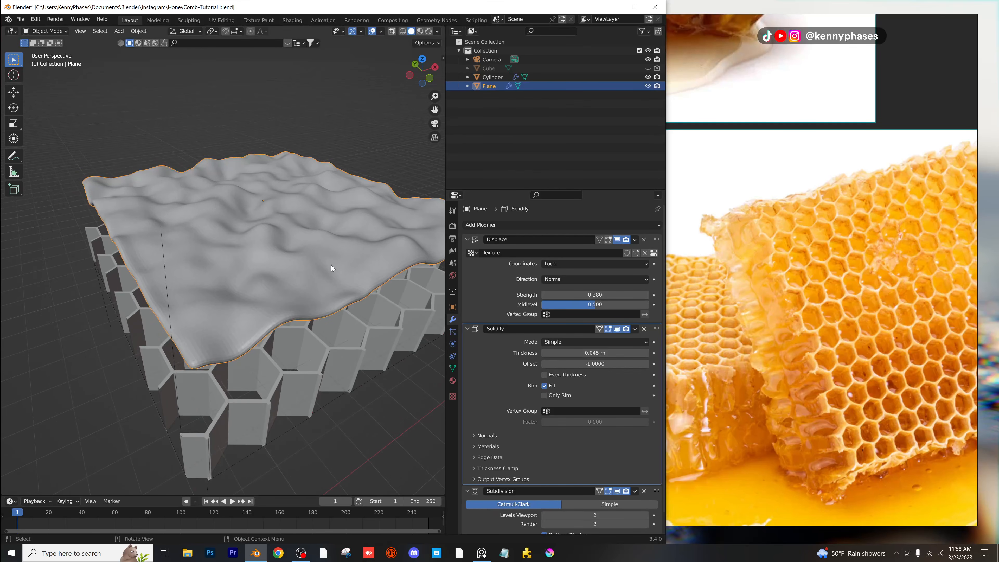
Move the displaced plane about 2.74 m down along Z so it lies inside the honeycomb cells.
key("g")
key("z")
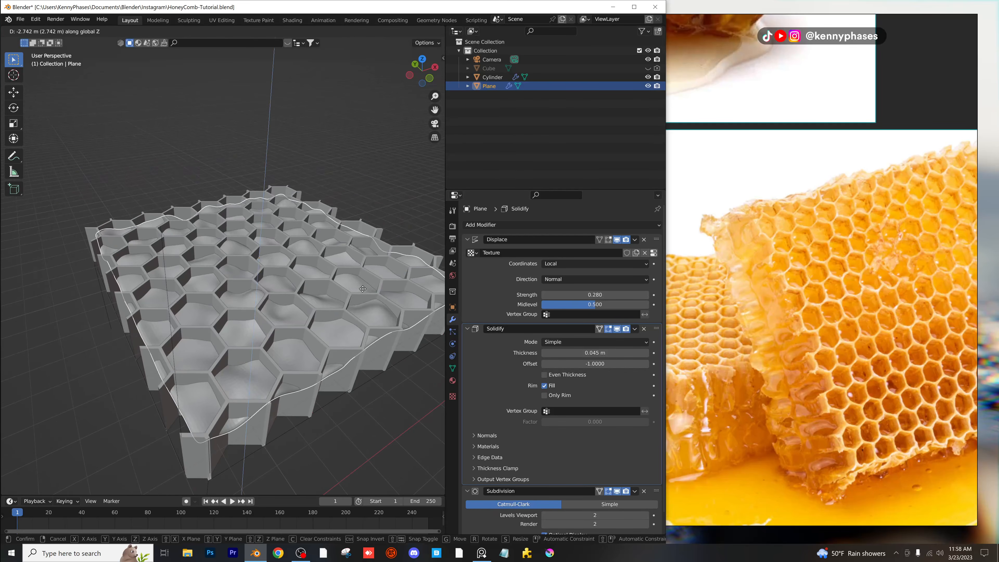
left_click(345, 310)
middle_click_drag(345, 311, 350, 274)
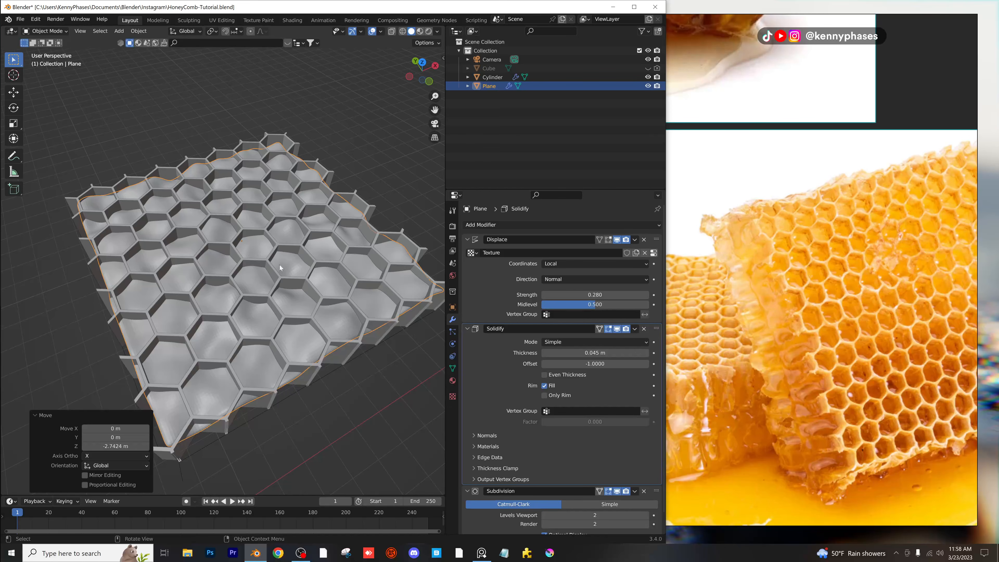
middle_click_drag(279, 265, 260, 254)
scroll(375, 182, "down", 2)
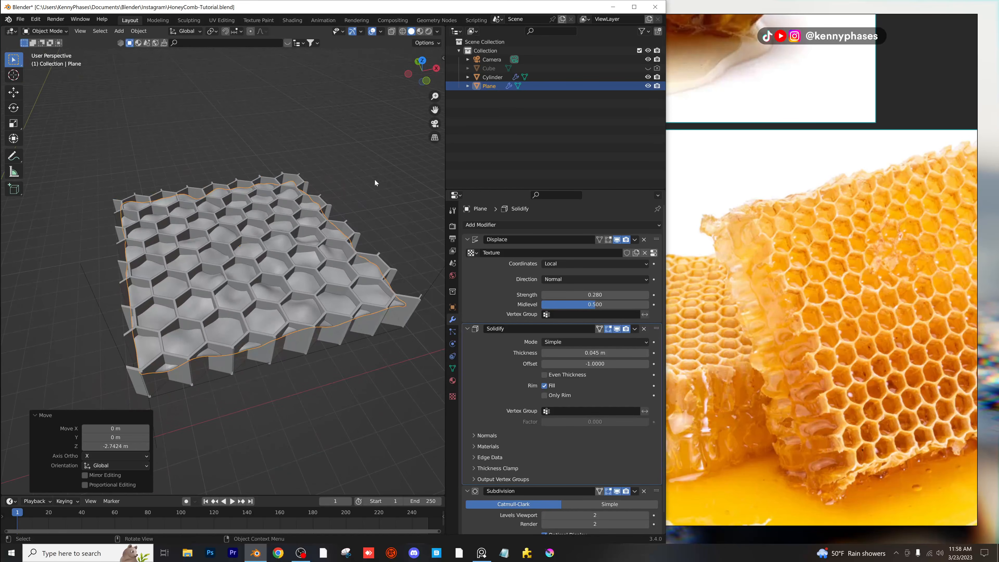
Apply smooth shading to the displaced plane and deselect it.
right_click(273, 269)
left_click(271, 266)
middle_click_drag(323, 277, 319, 281)
scroll(239, 238, "down", 1)
left_click(232, 153)
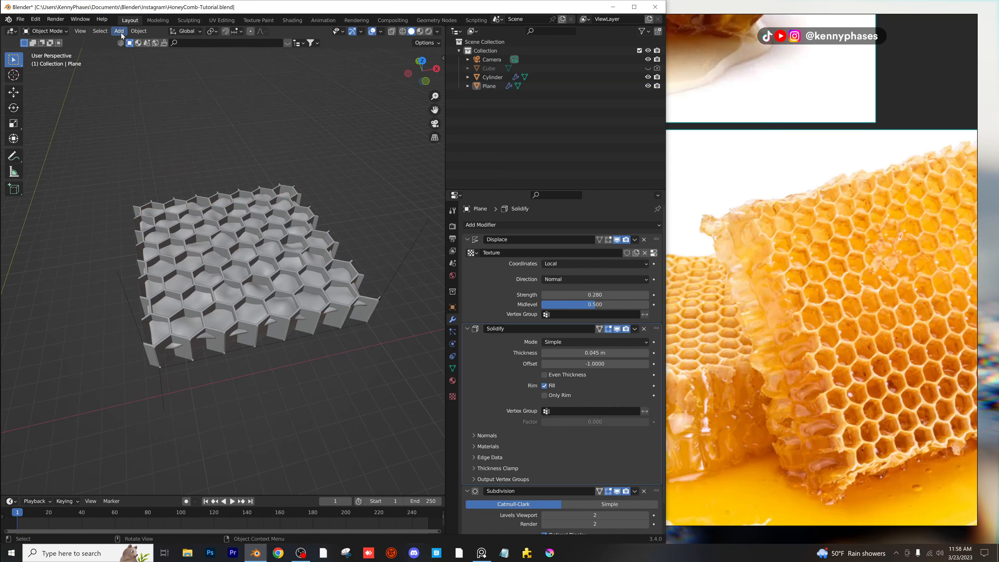
Add a second plane and scale it up twice into a large ground surface, the second time by about 4.47.
left_click(119, 31)
mouse_move(130, 40)
left_click(209, 40)
scroll(215, 355, "down", 2)
key("s")
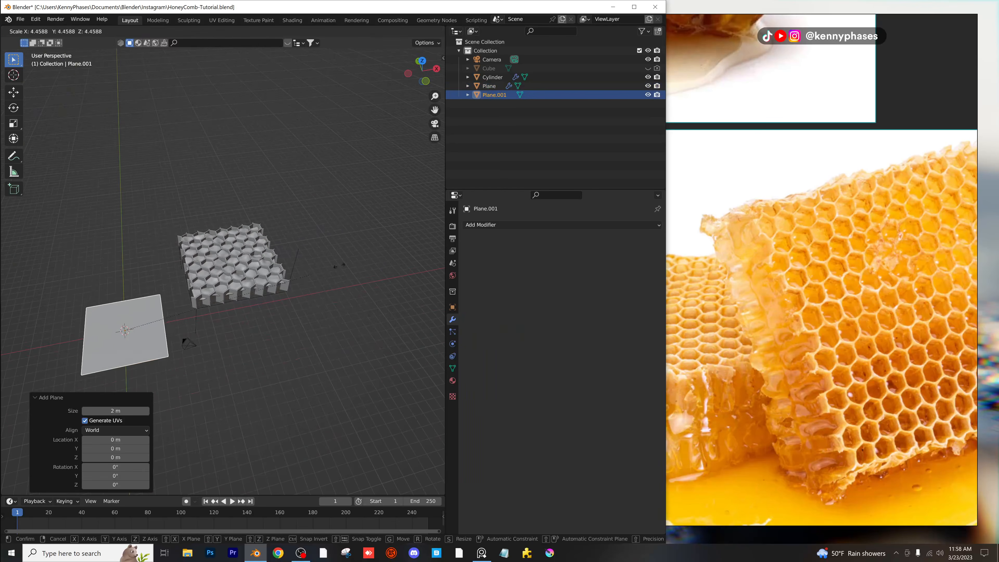
left_click(171, 291)
key("s")
left_click(302, 250)
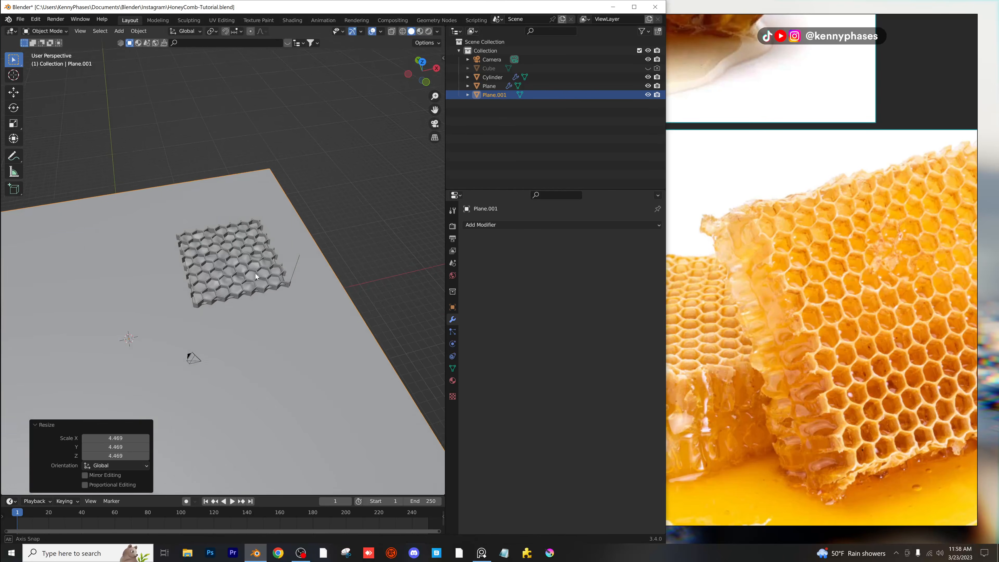
Centre the ground plane on the honeycomb, about 14 m in X and 8.5 m in Y, and lower it about 0.37 m.
key("KP_7")
key("g")
left_click(277, 283)
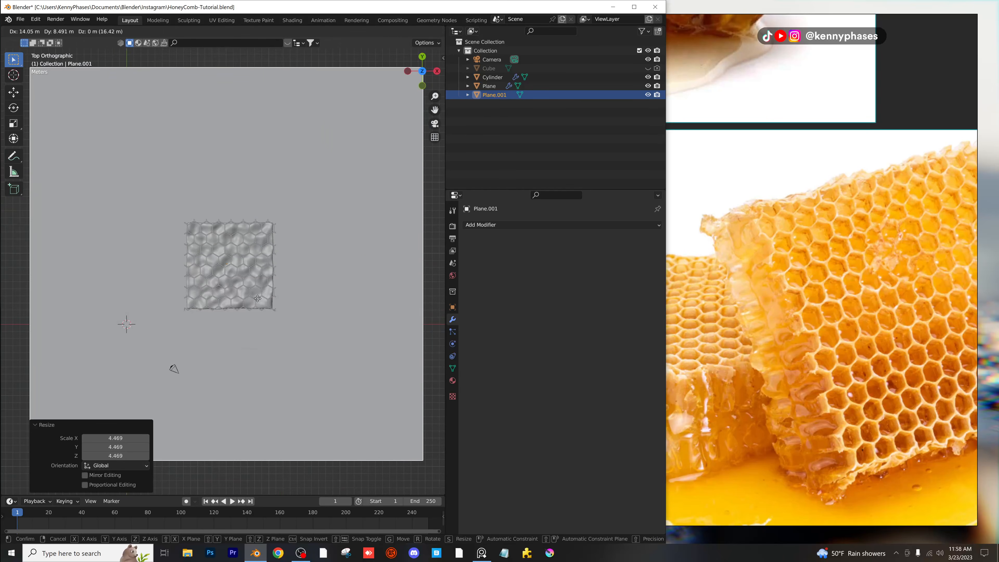
middle_click_drag(260, 300, 269, 221)
key("g")
key("z")
left_click(289, 206)
Look through the camera, rotate it around Z to about -31.5° and move it to about X 6.4, Y -5.5, Z 6.3 m, facing the honeycomb.
key("KP_0")
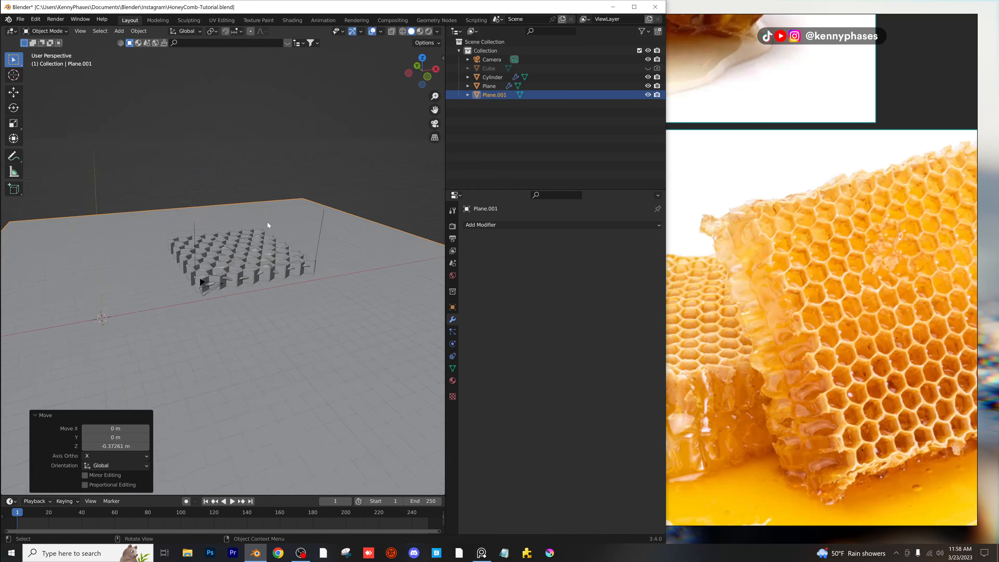
left_click(488, 59)
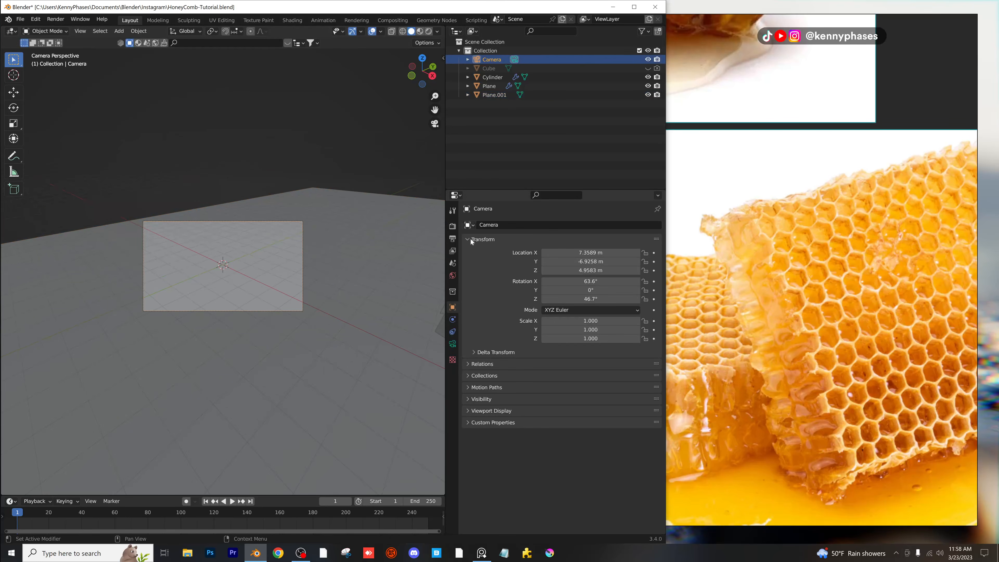
left_click(443, 59)
key("r")
key("z")
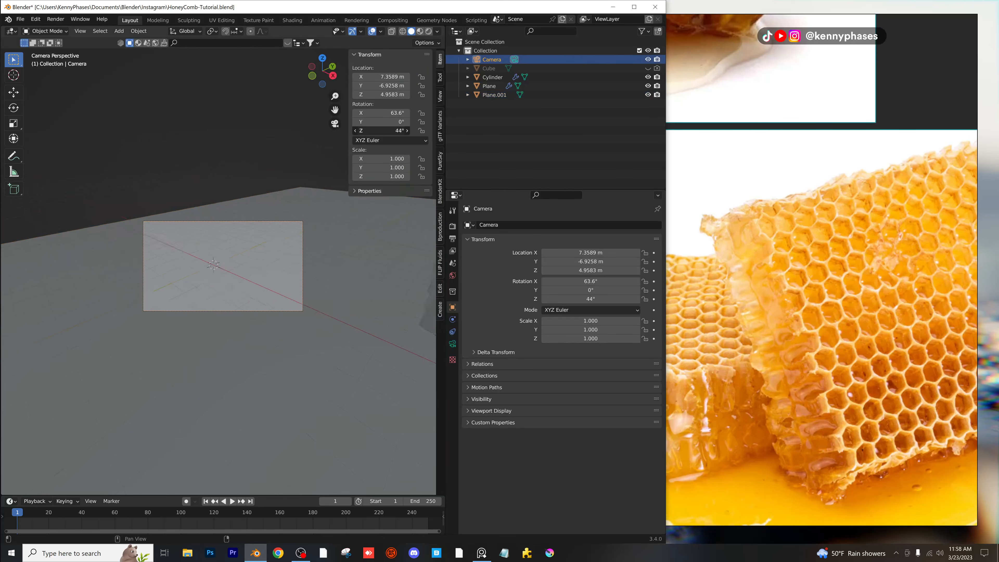
left_click(336, 278)
key("g")
left_click(264, 300)
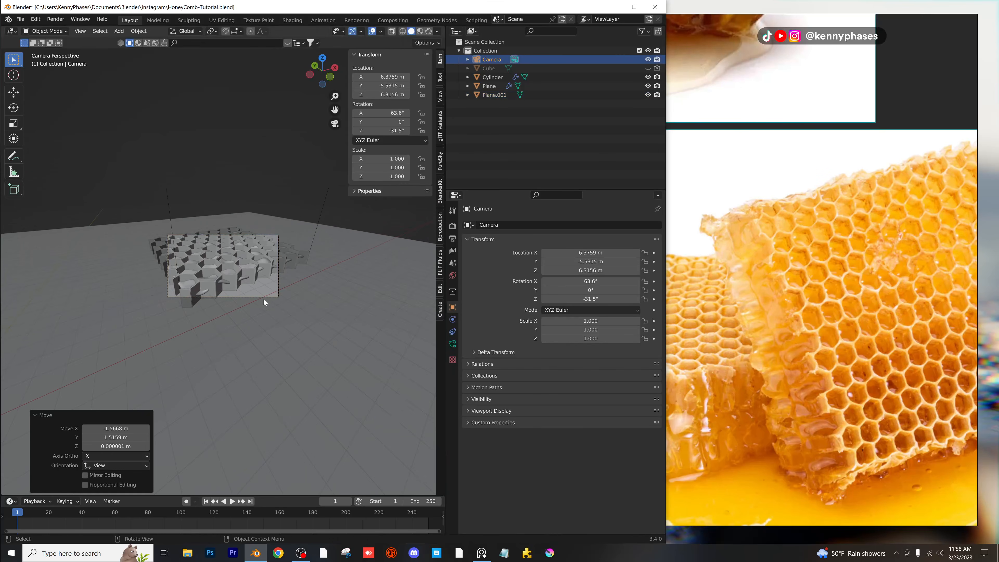
Change the camera's lens type to Orthographic.
left_click(453, 344)
left_click(590, 253)
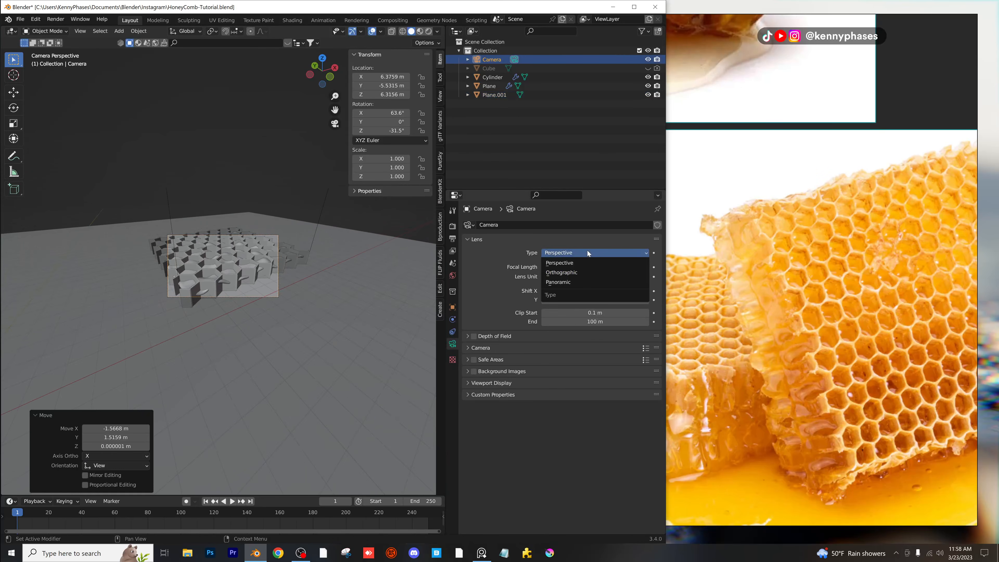
left_click(582, 272)
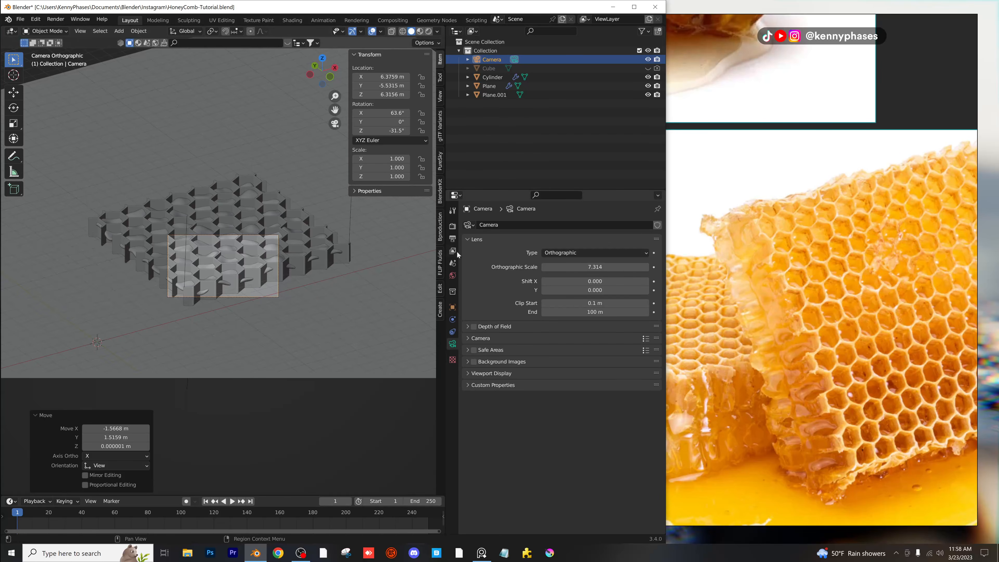
Set the output resolution to a vertical 1080 × 1920 px.
left_click(452, 239)
left_click(601, 236)
type("1080")
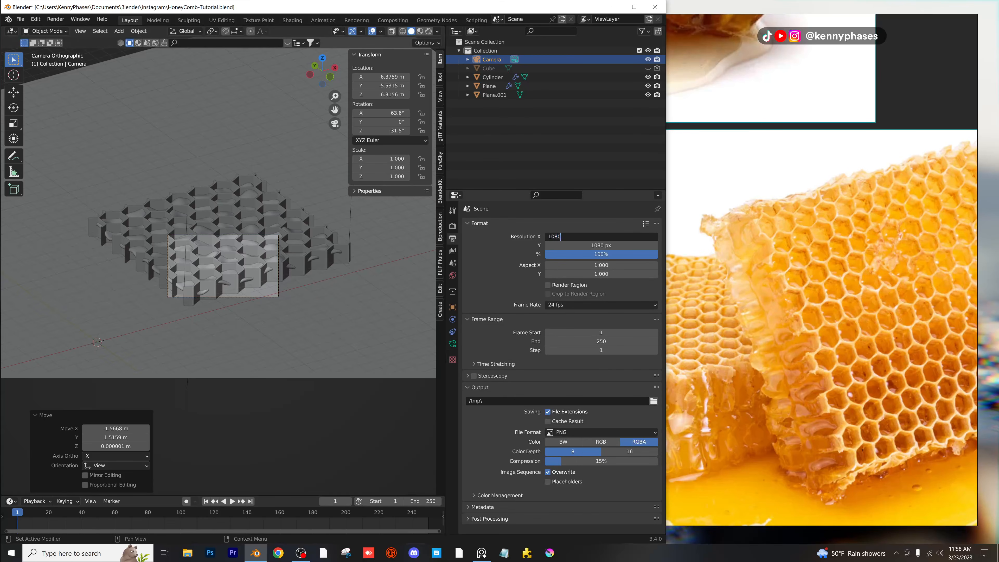
key("Tab")
type("920")
key("Return")
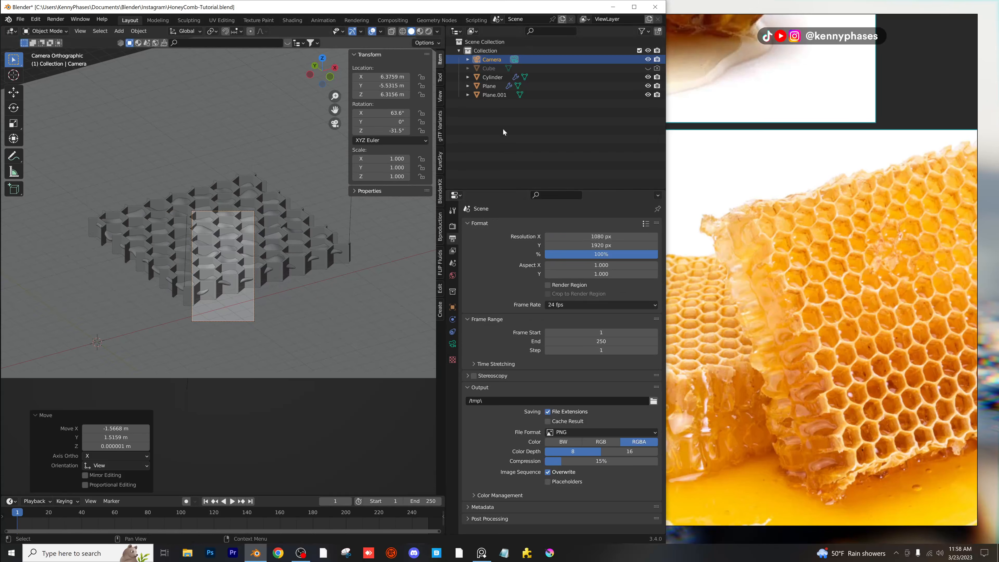
Increase the camera's orthographic scale to about 17.4 and shift the camera to frame the honeycomb.
left_click(453, 343)
scroll(285, 299, "up", 4)
scroll(285, 299, "down", 9)
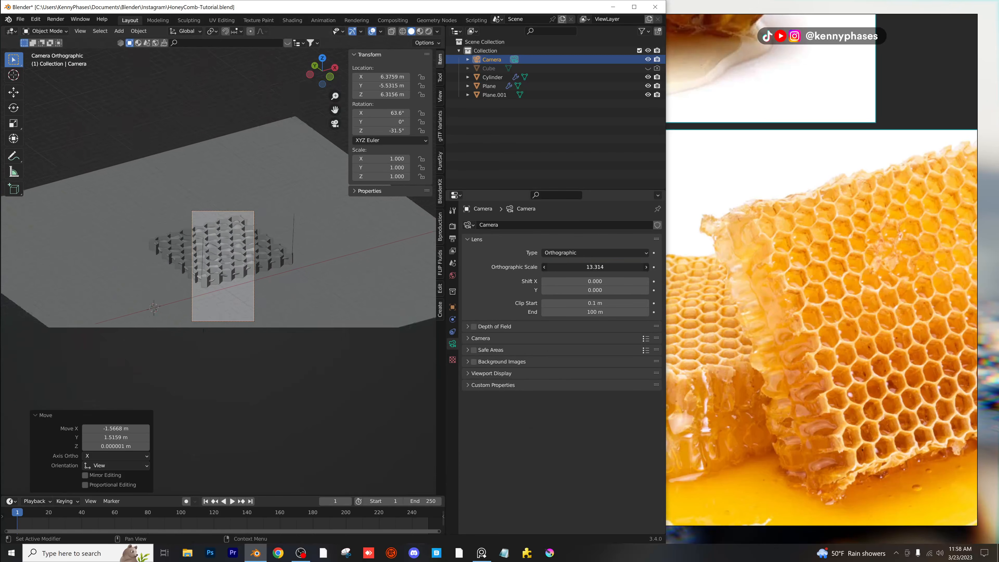
scroll(284, 297, "up", 3)
key("g")
left_click(392, 240)
scroll(390, 220, "down", 1)
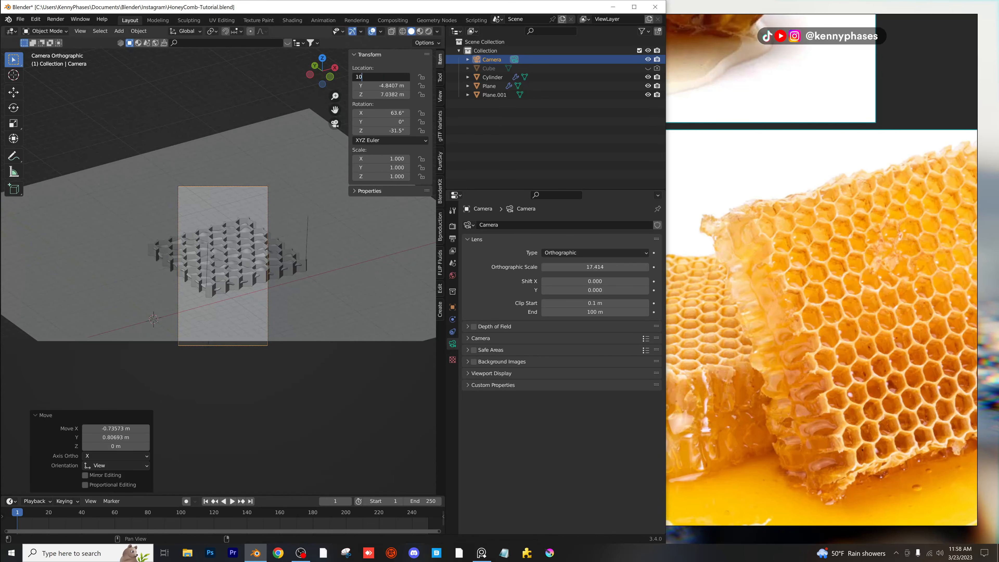
Set the camera's location to X 10 m, Y -10 m and about 9.2 m in Z, with a Z rotation of -45°.
key("Tab")
type("-10")
key("Return")
left_click_drag(389, 95, 472, 94)
type("-4")
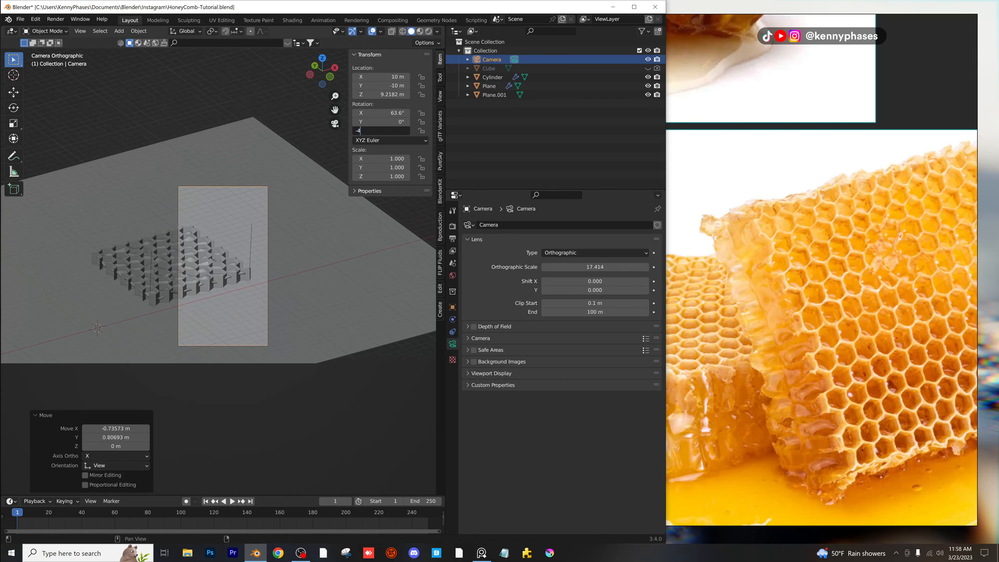
type("5")
key("Return")
Centre the honeycomb in the frame by moving the camera to about X 2.69, Y -3.2, Z 8.48 m, and widen its orthographic scale to about 36.9.
scroll(285, 259, "down", 1)
key("g")
left_click(210, 265)
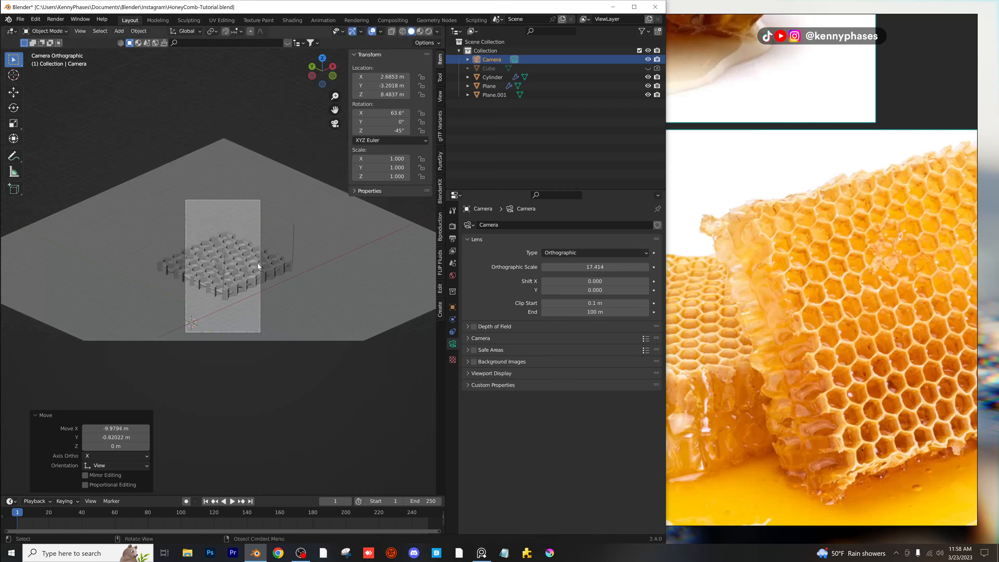
scroll(259, 267, "up", 5)
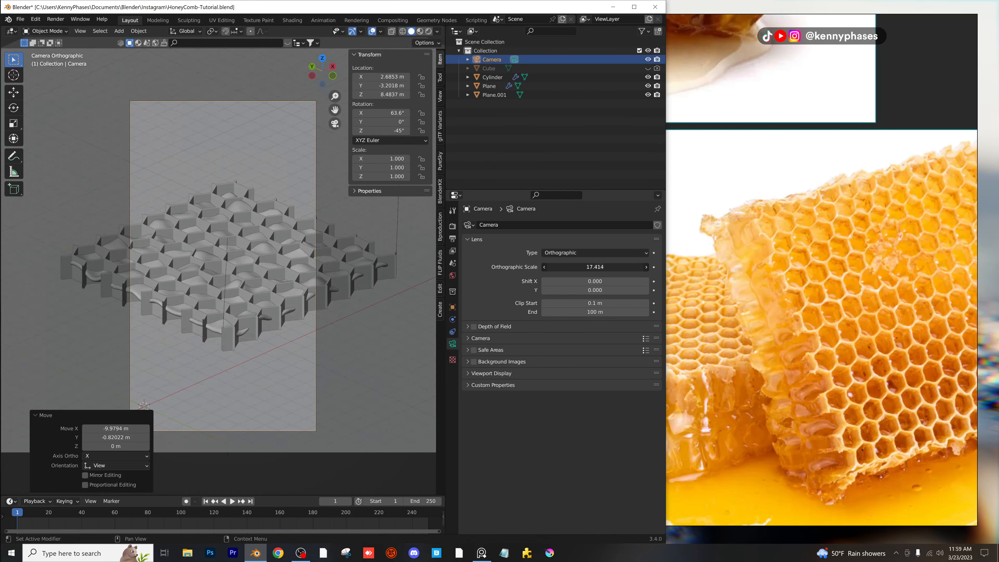
left_click_drag(595, 267, 639, 266)
Scale the ground plane up by about 1.48.
scroll(362, 267, "down", 2)
left_click(331, 269)
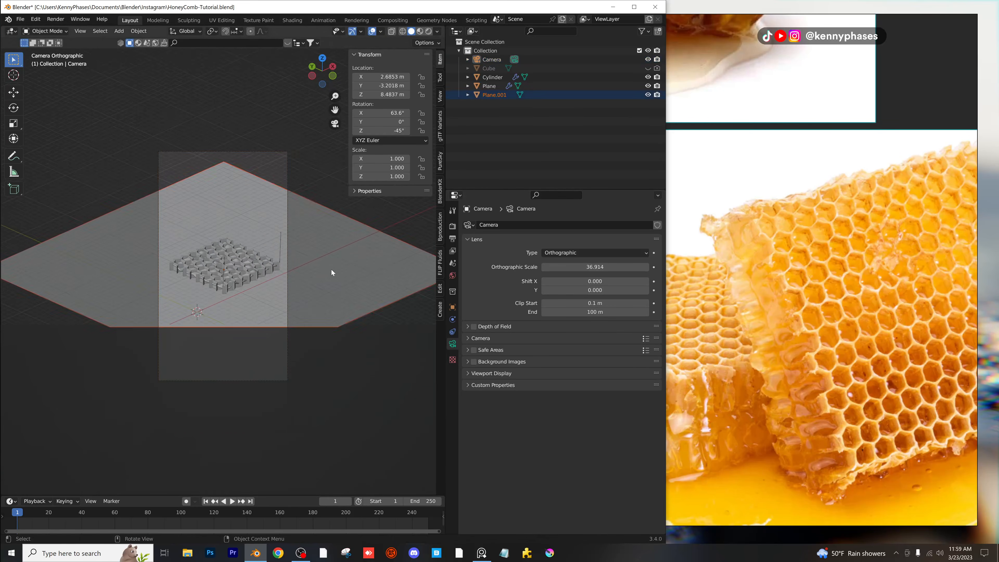
key("s")
left_click(382, 260)
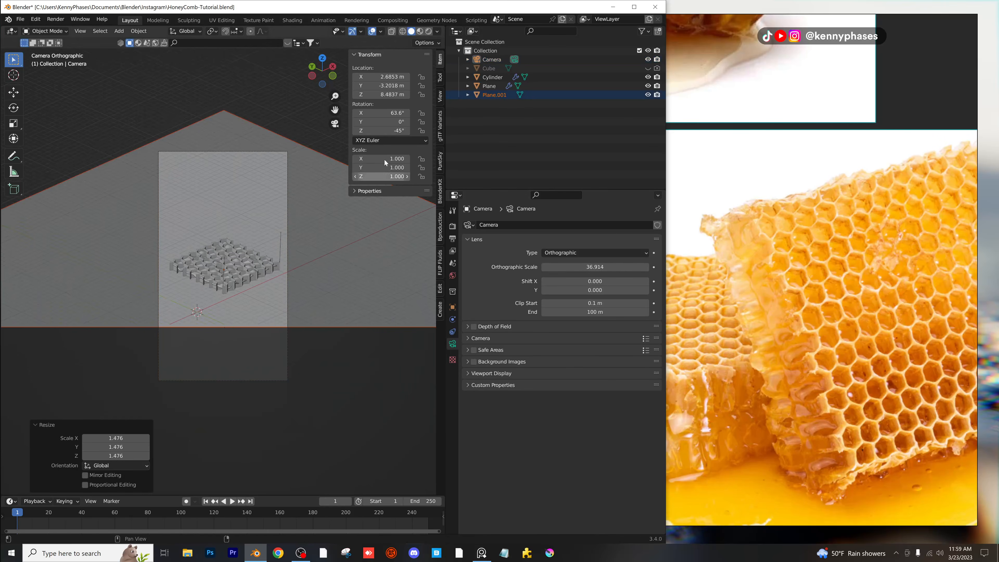
Raise the camera to about 15.7 m in Z and set its X rotation to about 55.2°.
left_click(492, 59)
mouse_move(382, 95)
left_mouse_down()
mouse_move(405, 94)
mouse_move(366, 113)
left_mouse_up()
scroll(241, 255, "up", 2)
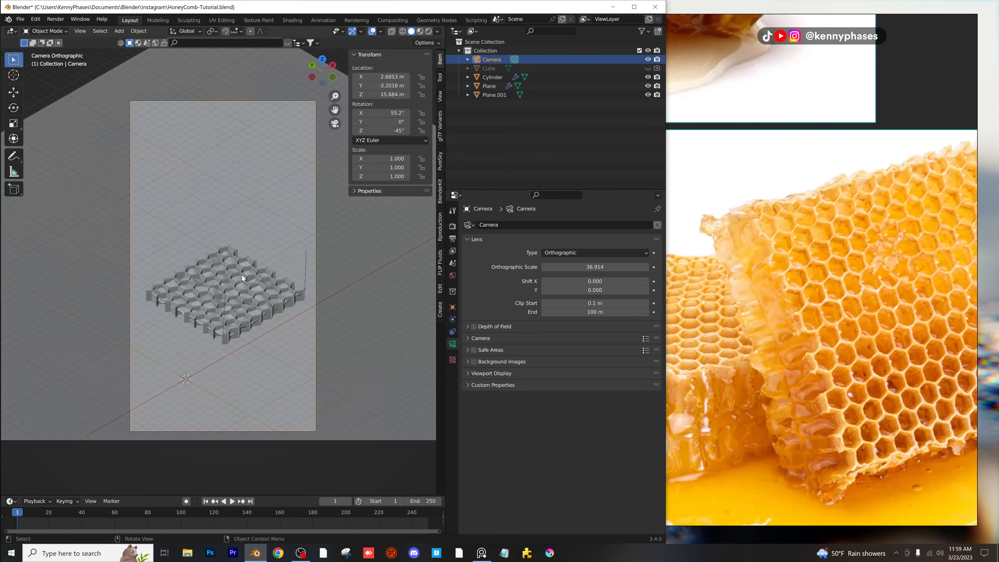
Switch the viewport to rendered shading and save the file.
key("z")
left_click(238, 206)
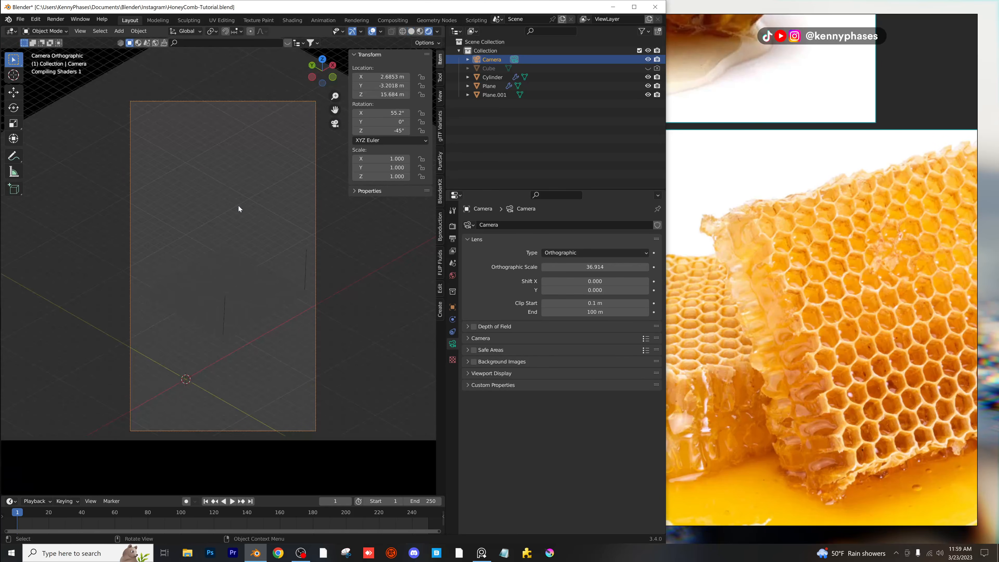
key("ctrl+s")
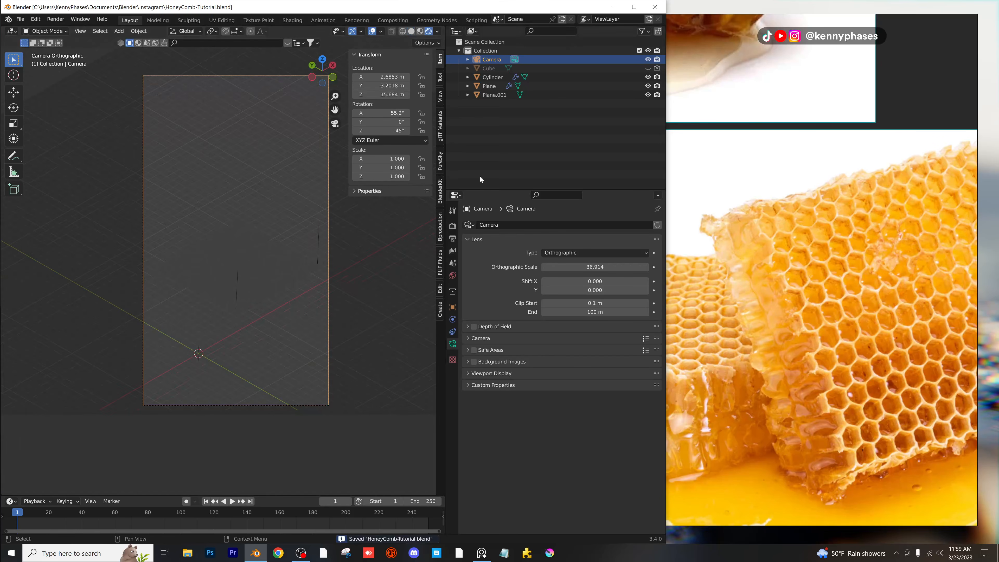
Change the render engine to Cycles and choose its compute device.
left_click(452, 226)
left_click(558, 225)
left_click(568, 256)
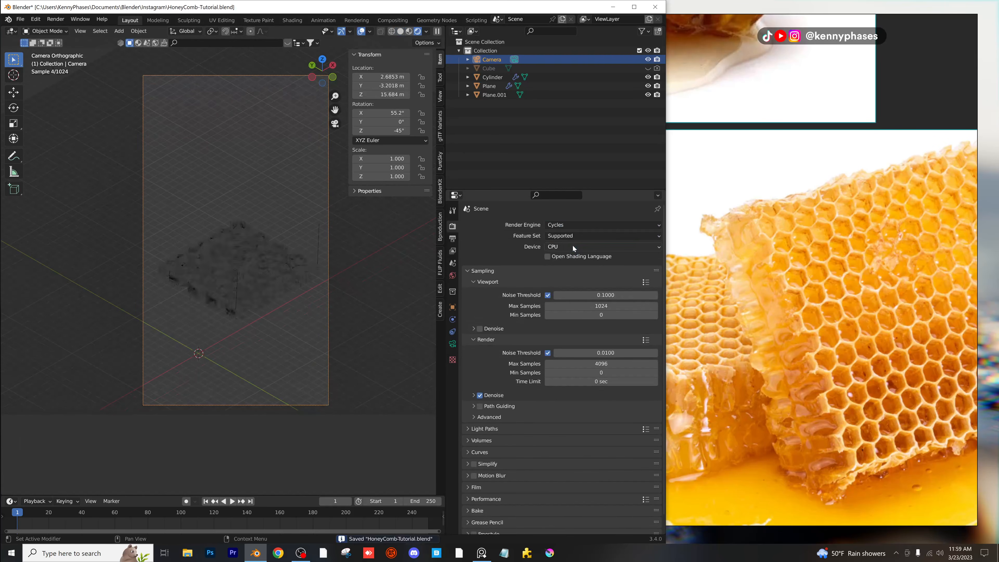
left_click(566, 246)
left_click(568, 255)
Light the world with an Environment Texture using the image aristea_wreck_puresky_4k.hdr.
left_click(452, 276)
left_click(546, 281)
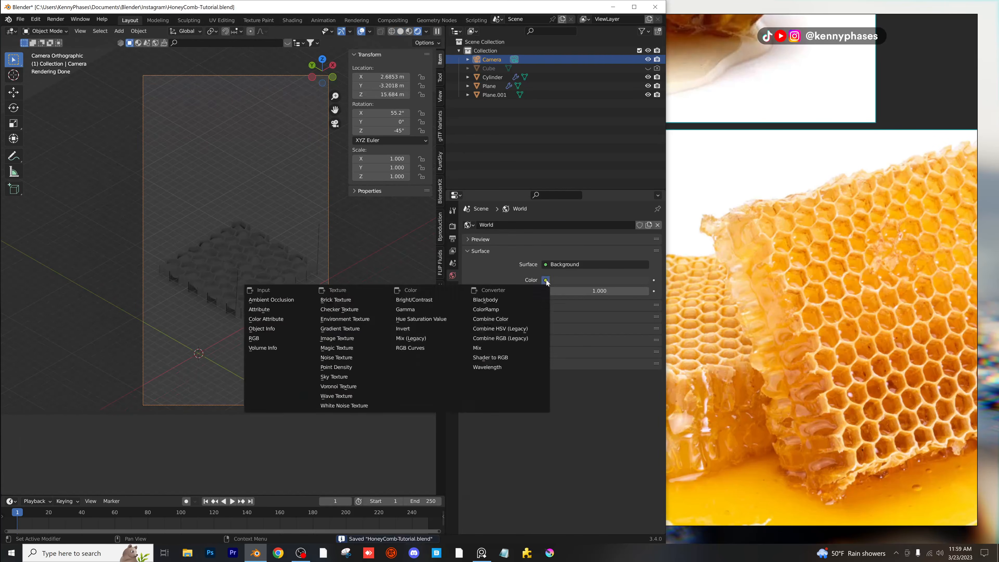
left_click(354, 326)
left_click(617, 291)
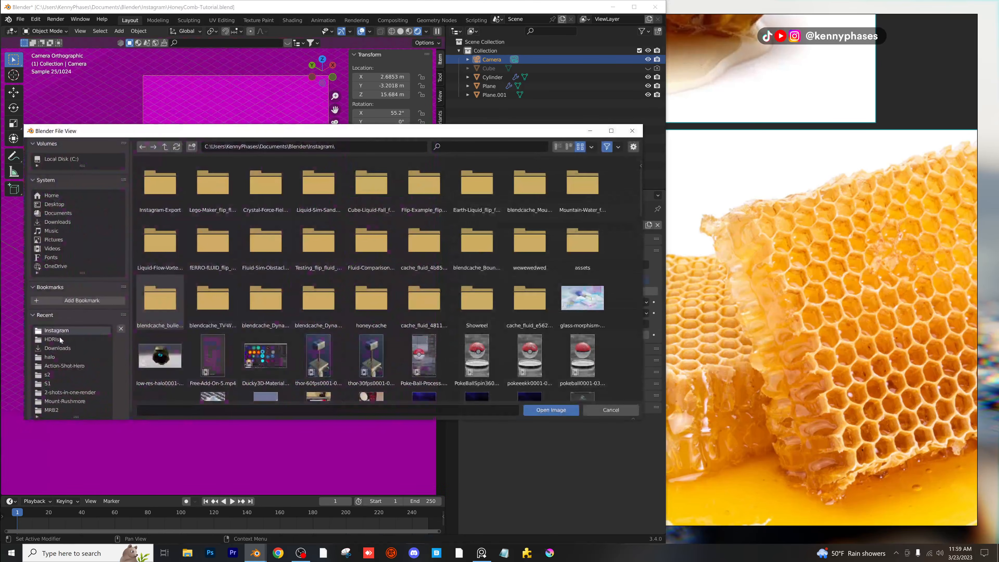
left_click(55, 339)
double_click(213, 183)
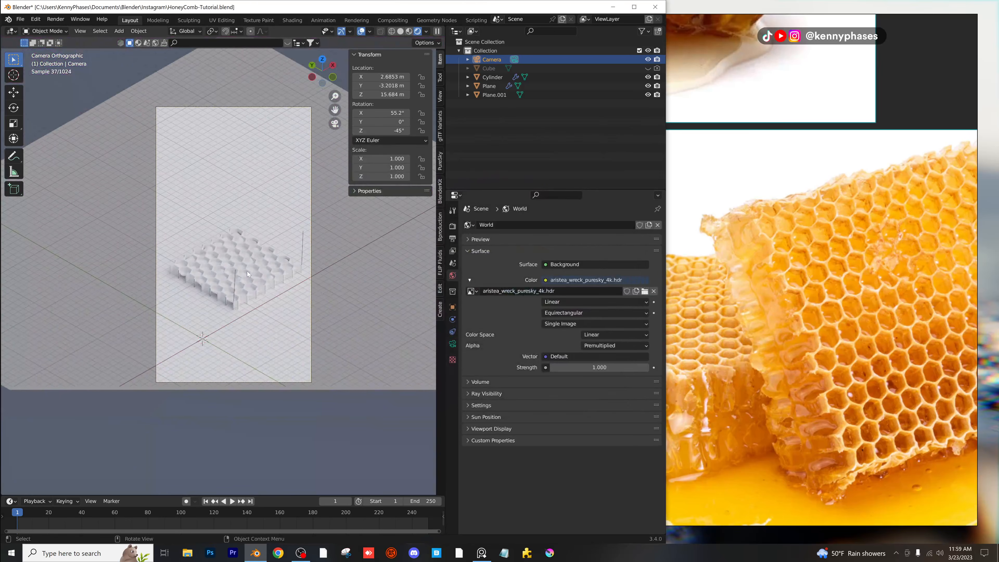
Give the ground plane a new material with a very dark base colour.
scroll(247, 271, "up", 4)
scroll(226, 185, "down", 1)
left_click(227, 168)
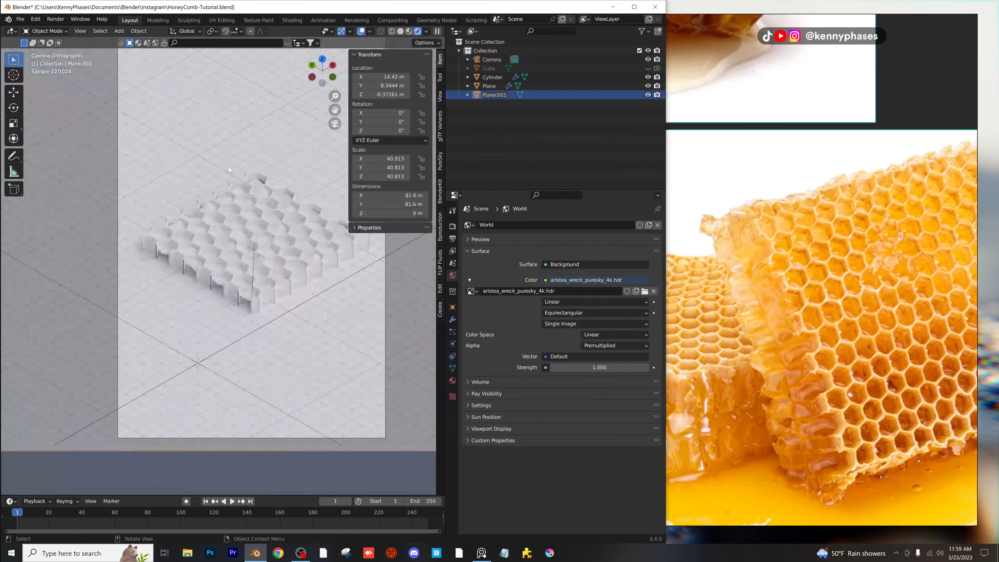
left_click(453, 381)
left_click(606, 262)
left_click(613, 367)
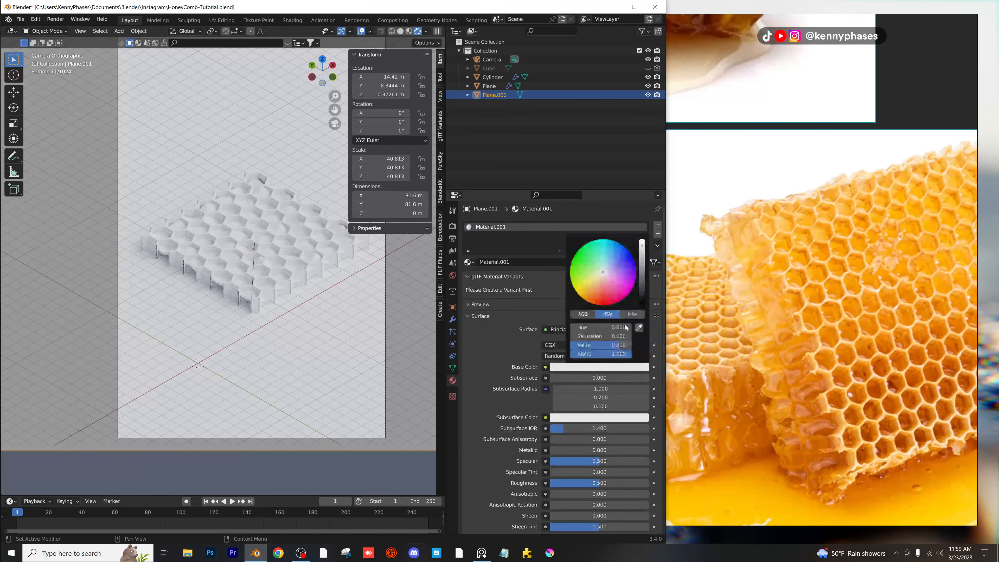
left_click_drag(642, 252, 642, 282)
Give the honeycomb cell walls a new material with a warm golden-yellow base colour.
scroll(218, 266, "up", 5)
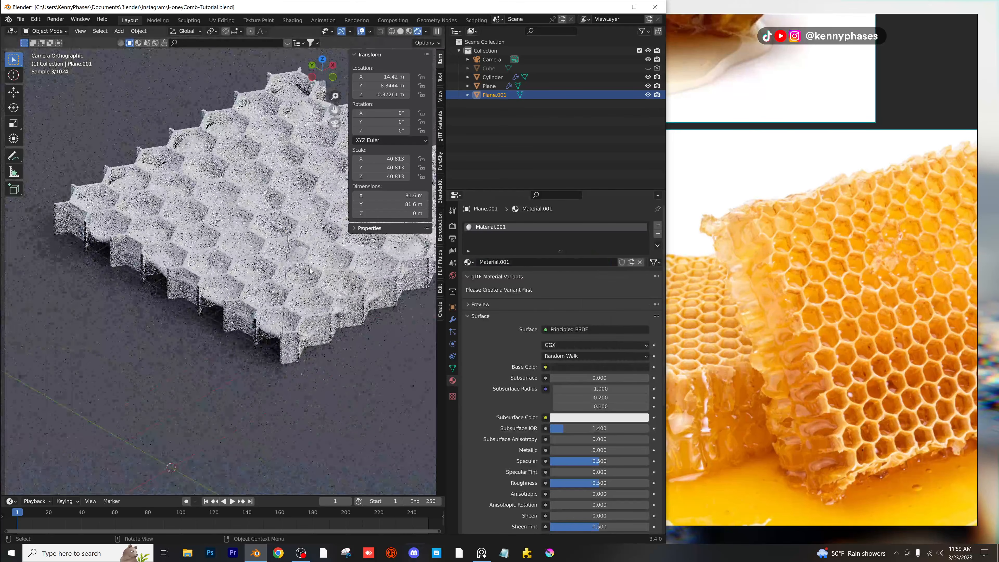
scroll(187, 228, "down", 3)
left_click(222, 138)
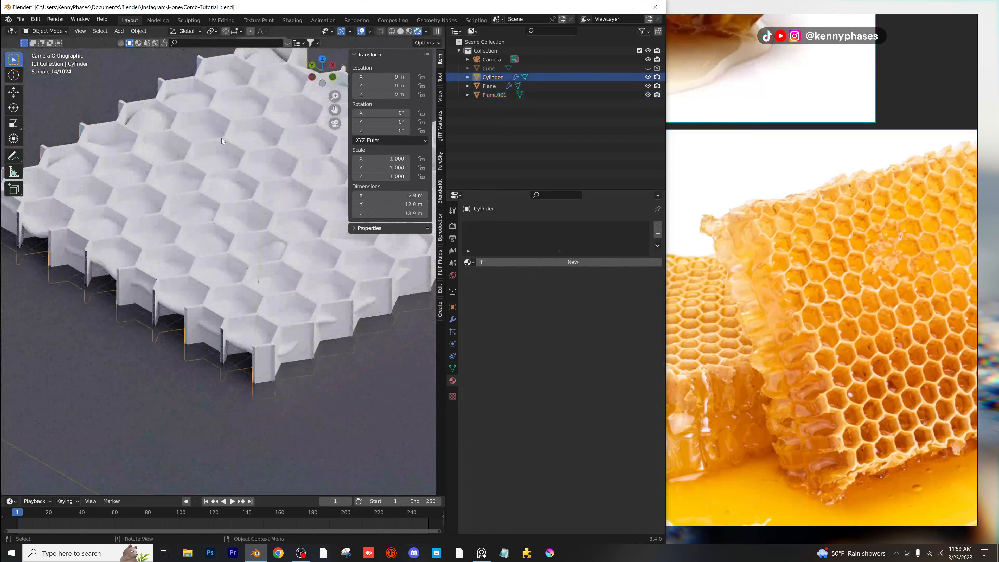
left_click(522, 263)
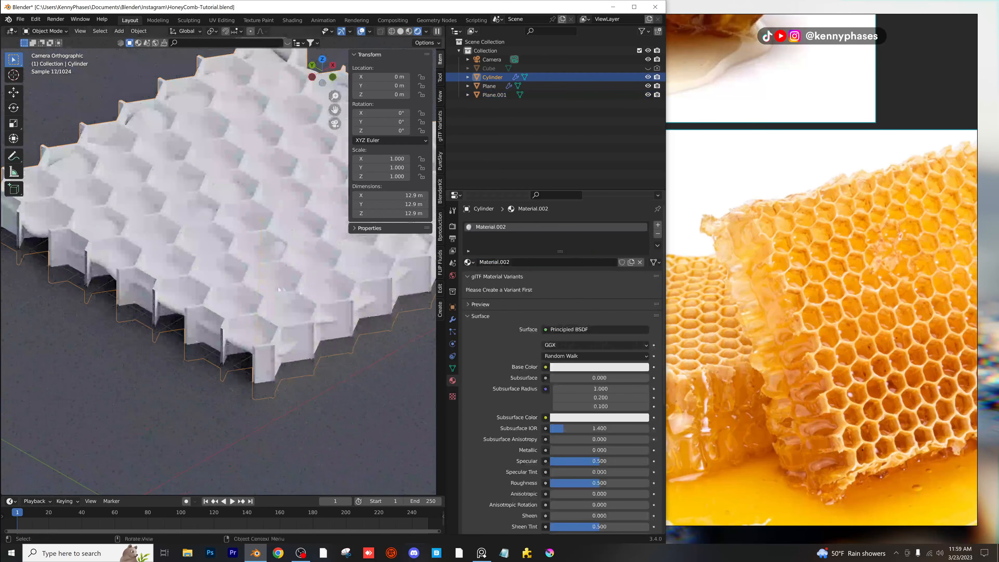
left_click(594, 367)
left_click(592, 287)
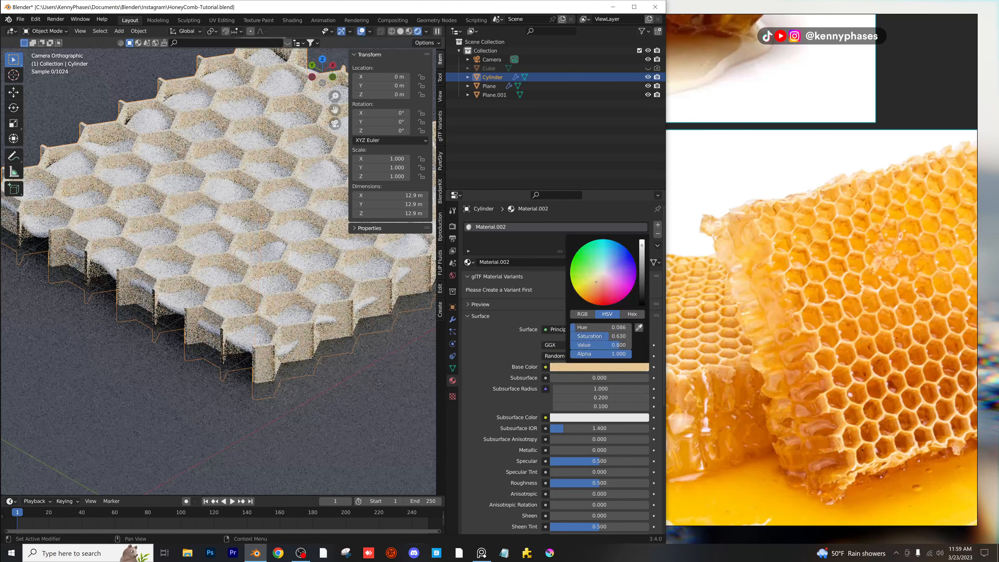
left_click_drag(592, 286, 592, 287)
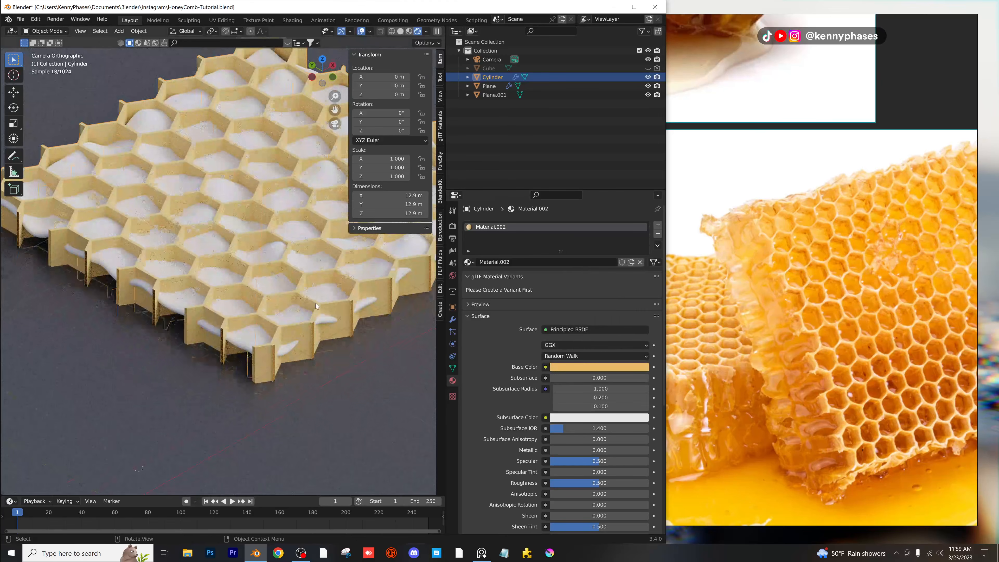
Add a new material to the displaced plane inside the cells and change its surface to Glass BSDF.
scroll(189, 267, "down", 3)
scroll(188, 263, "up", 4)
left_click(184, 259)
middle_click_drag(183, 258, 244, 282, "shift")
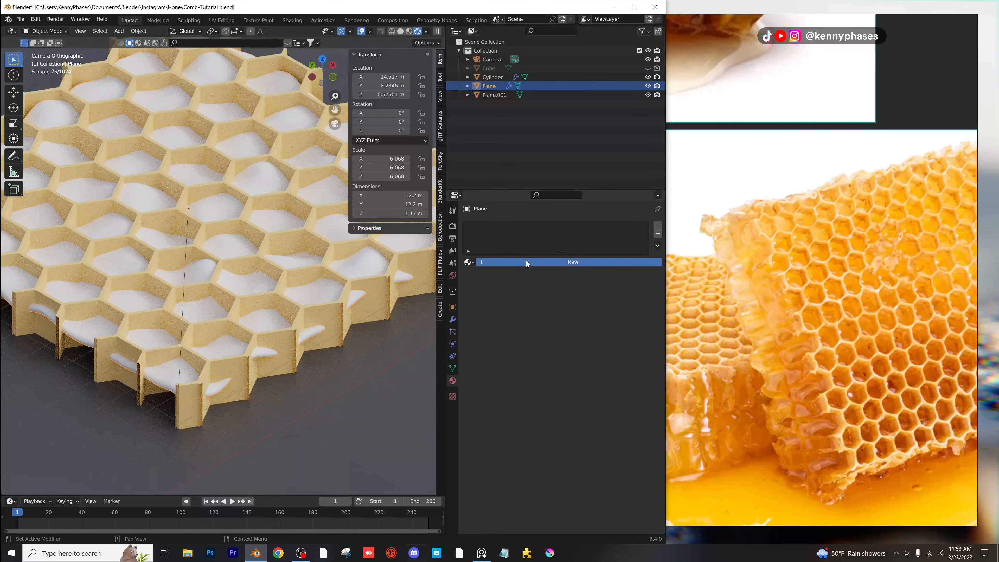
left_click(525, 261)
left_click(569, 329)
left_click(545, 165)
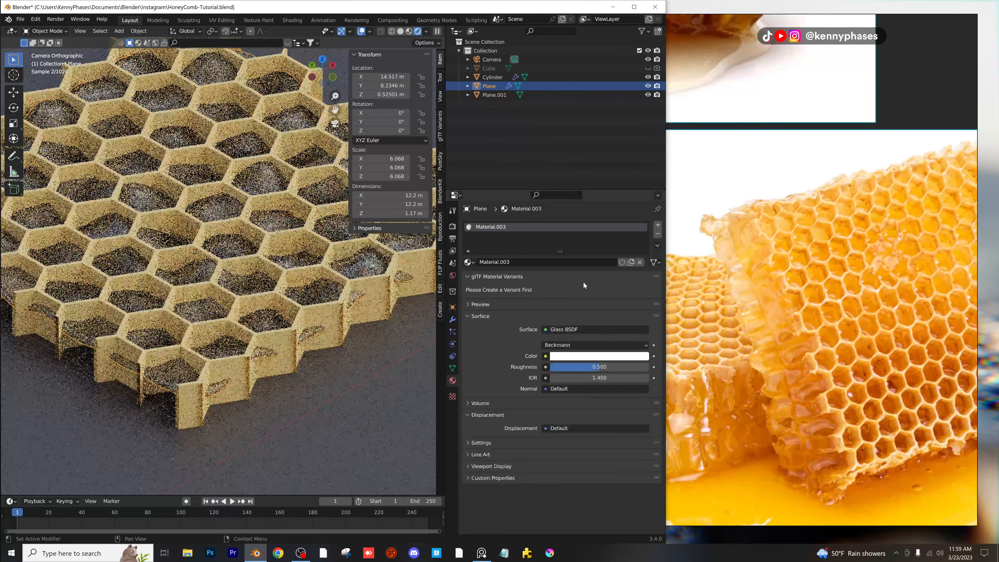
Set the glass material's IOR to 1.33, roughness to 0 and colour to yellow with hue 0.119 and saturation 0.626.
left_click(597, 377)
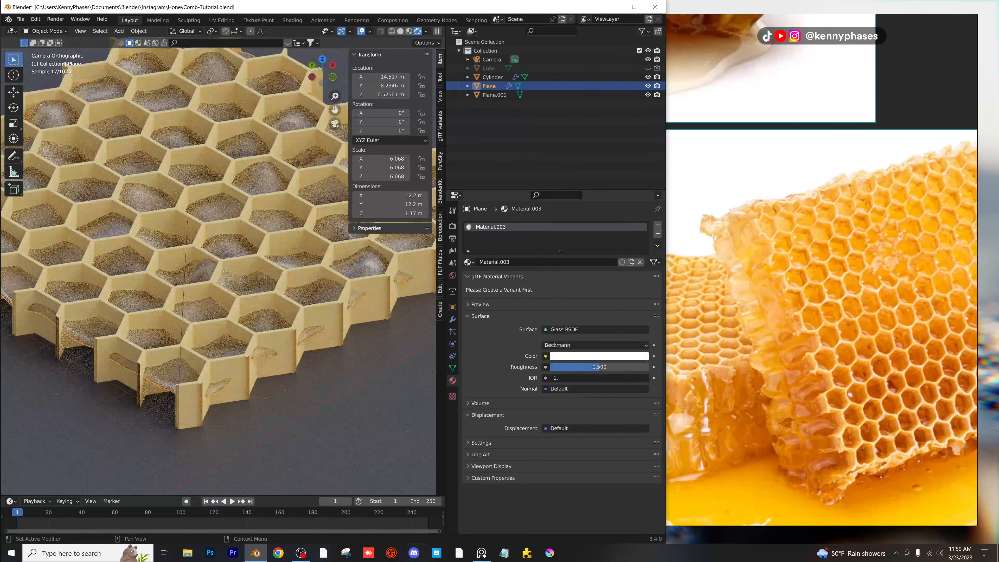
key("Return")
left_click(599, 368)
type("0")
key("Return")
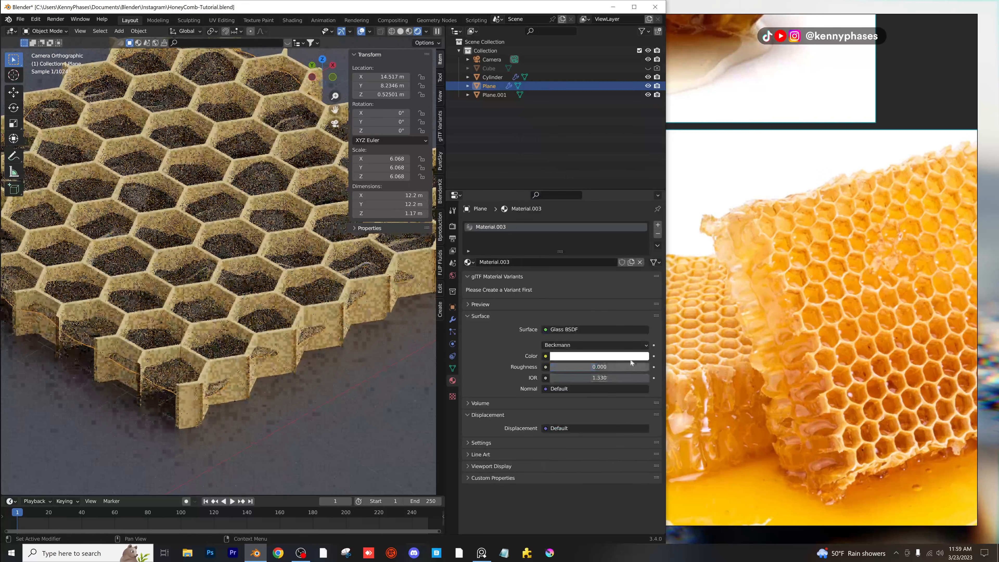
left_click(616, 356)
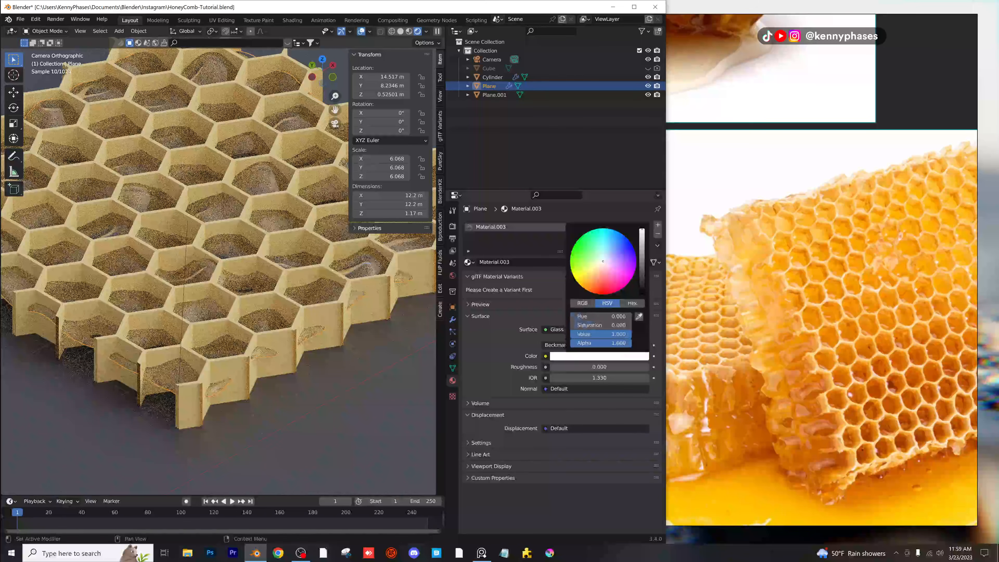
left_click_drag(603, 261, 595, 270)
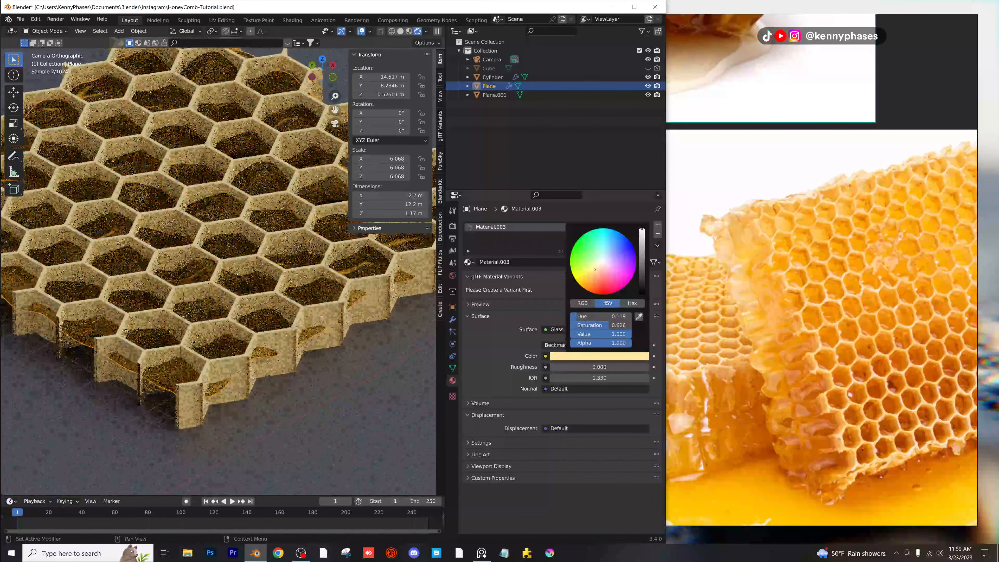
Look over the rendered glass honey from several angles, return the viewport to solid shading and widen the program window.
scroll(241, 273, "down", 4)
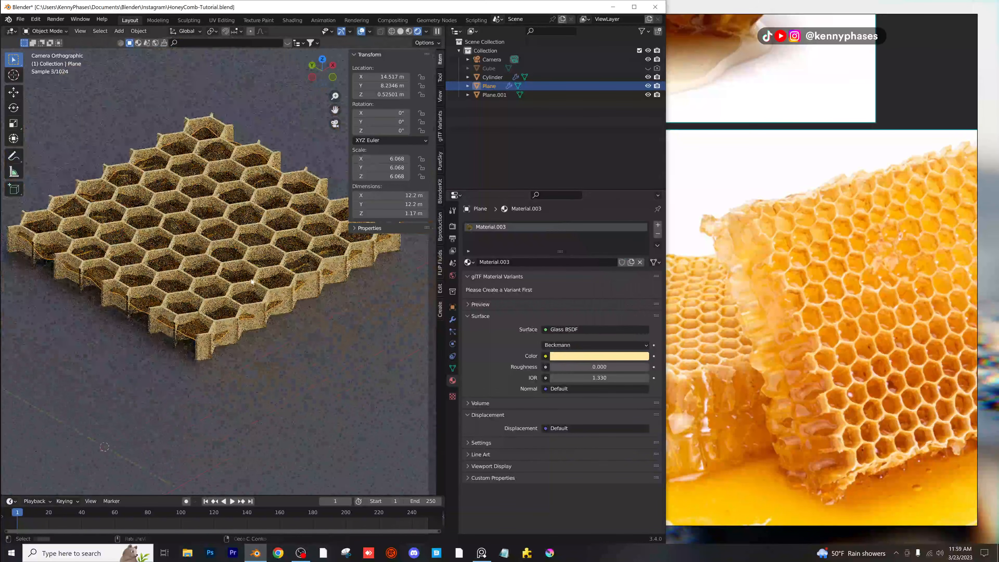
middle_click_drag(290, 281, 359, 300, "shift")
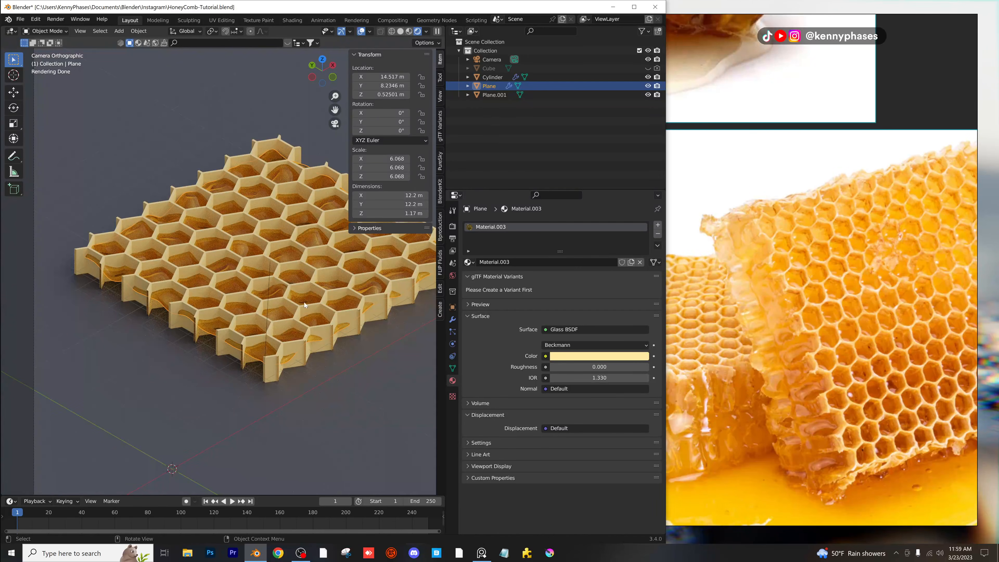
mouse_move(303, 302)
middle_mouse_down()
mouse_move(288, 330)
mouse_move(289, 290)
middle_mouse_up()
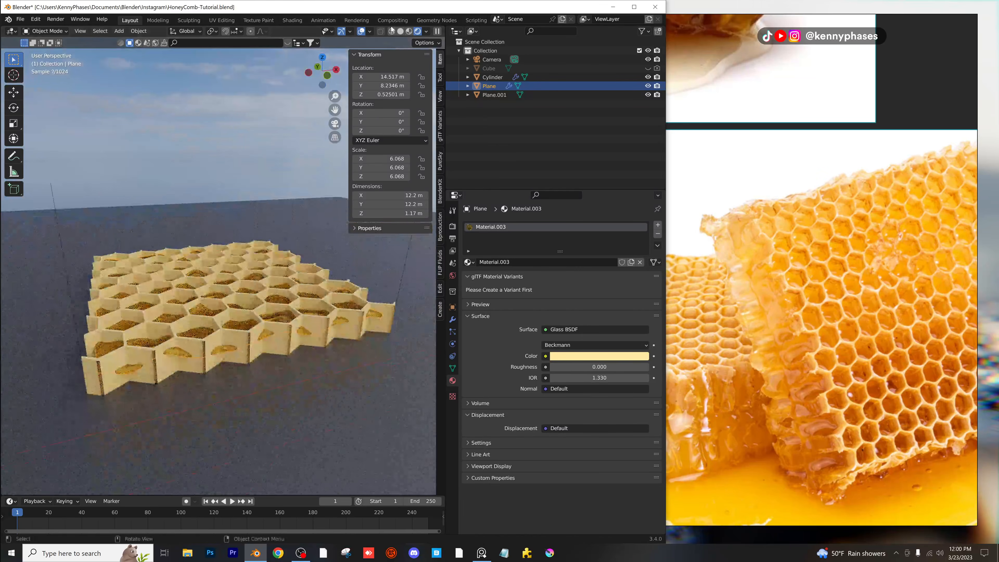
left_click(400, 31)
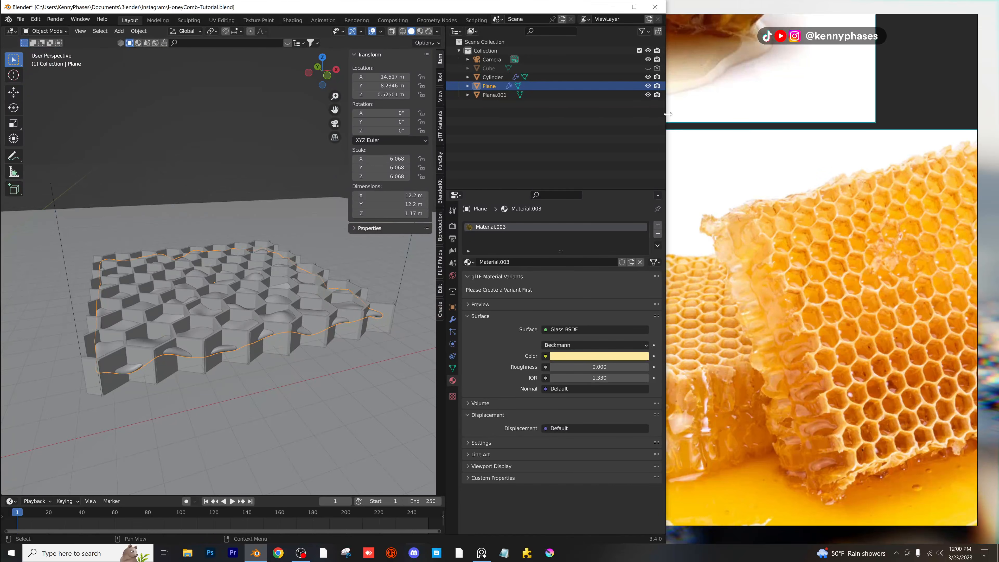
left_click_drag(668, 115, 895, 114)
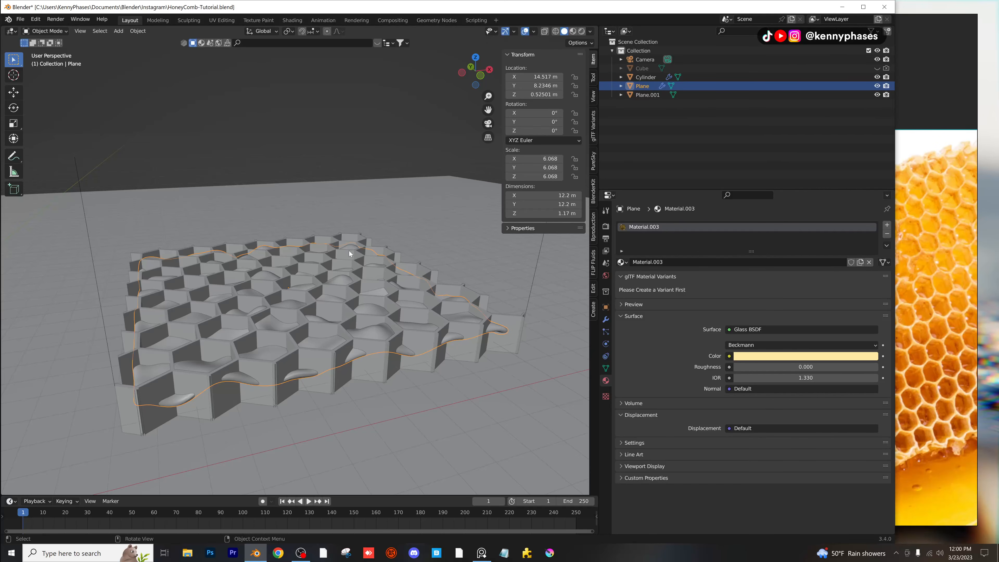
Raise the Solidify thickness of the displaced honey plane to about 0.14 m.
scroll(340, 324, "up", 2)
middle_click_drag(364, 300, 389, 225, "shift")
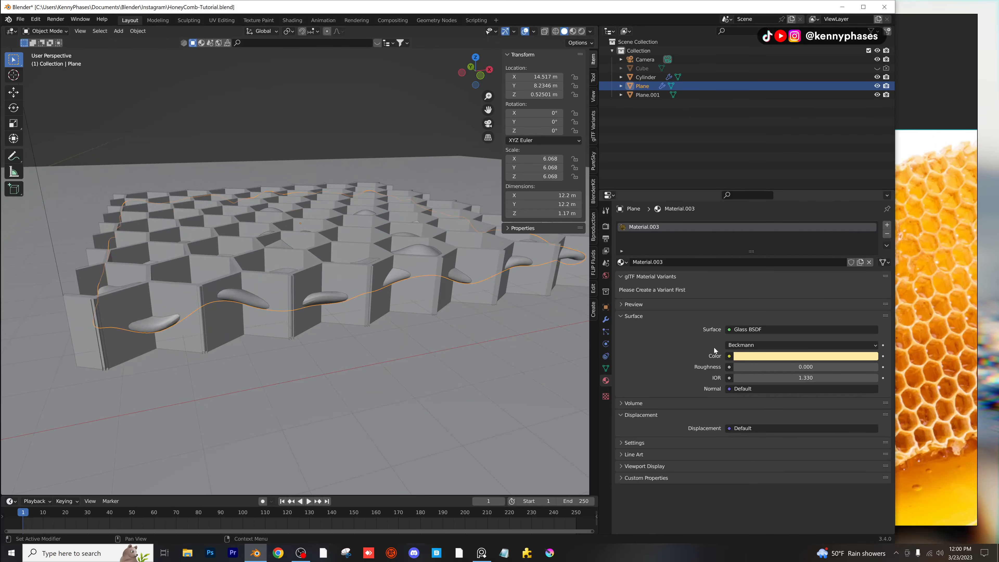
left_click(606, 320)
left_click(622, 240)
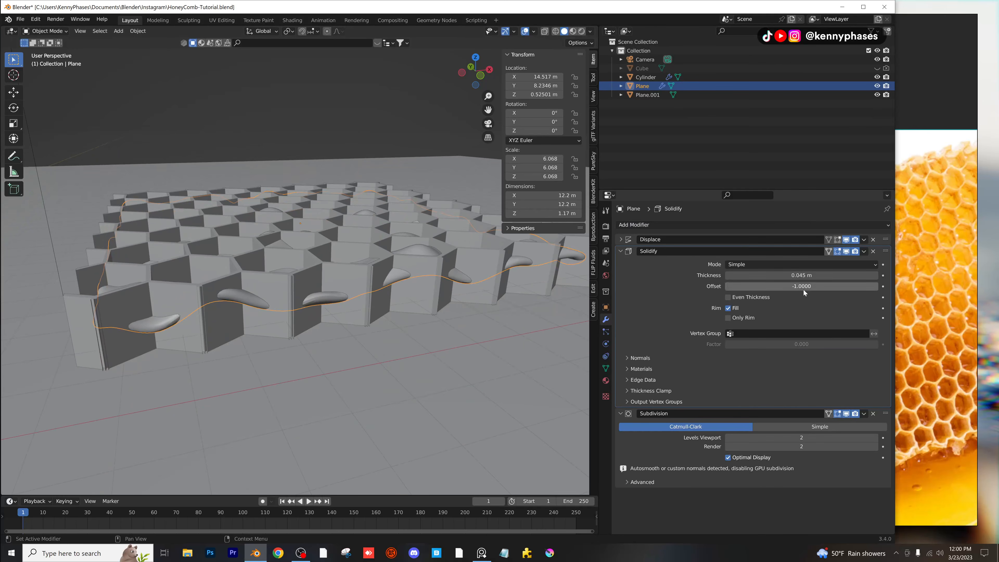
left_click_drag(802, 276, 833, 276)
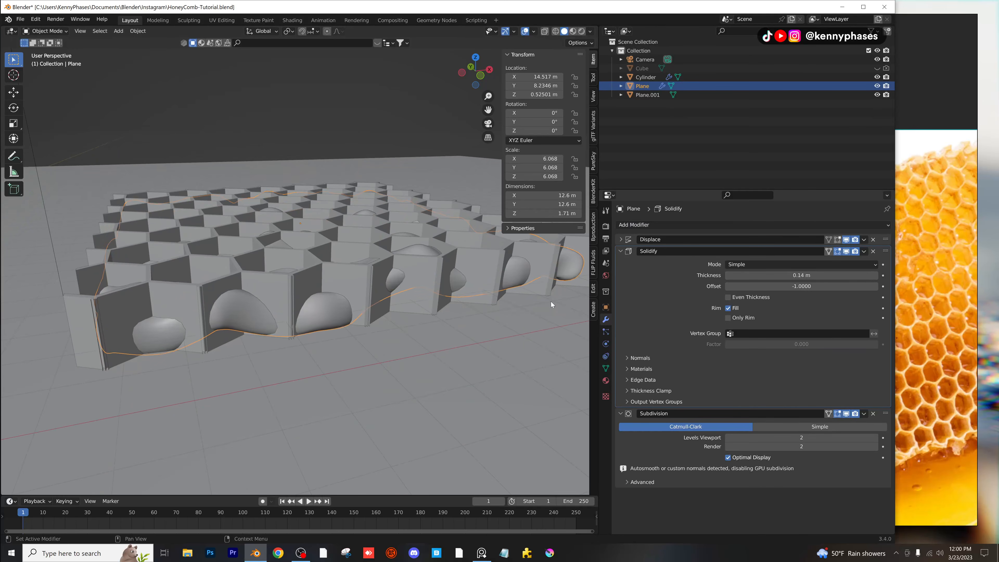
Lower the ground plane along Z by about 4.4 m, away from the honeycomb.
scroll(411, 293, "down", 3)
left_click(413, 297)
key("g")
key("z")
left_click(475, 369)
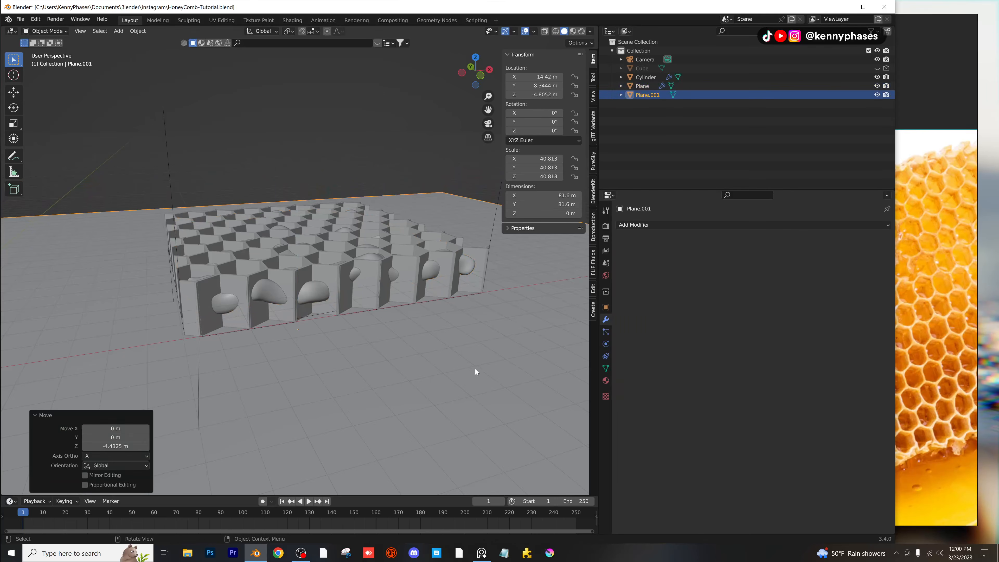
Select the honeycomb walls and bring the reference photo of the dripping honeycomb chunk into view.
middle_click_drag(402, 321, 392, 300)
left_click(371, 238)
scroll(363, 252, "up", 1)
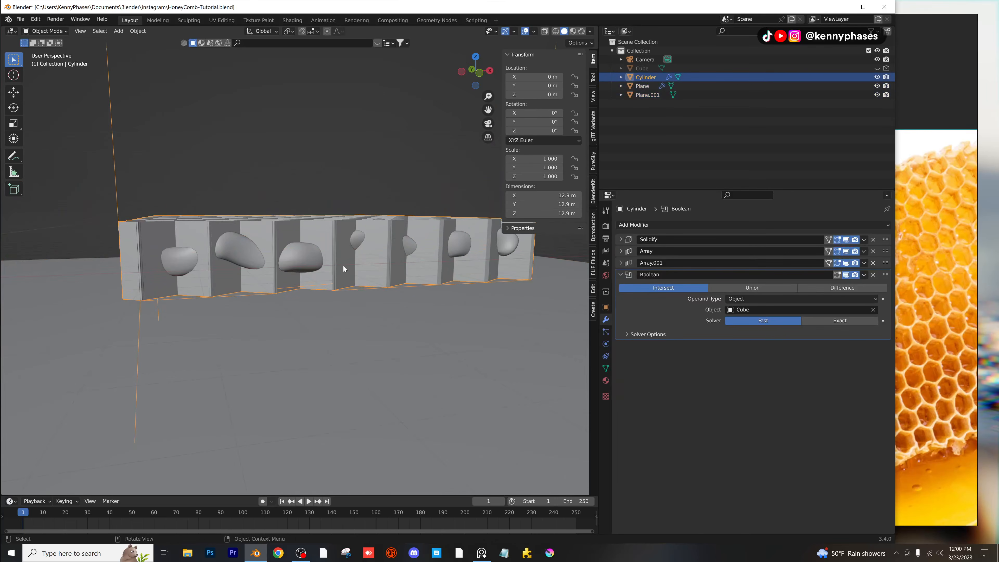
left_click(927, 103)
left_click_drag(903, 25, 489, 31)
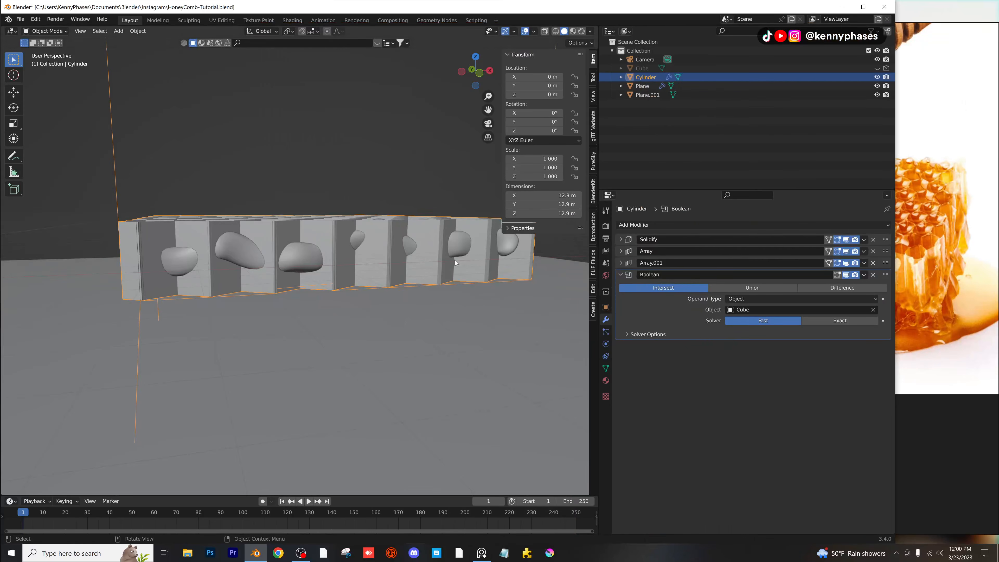
Save the file and add a Mirror modifier to the honeycomb walls, mirroring along Z only.
left_click(621, 274)
key("ctrl+s")
left_click(646, 224)
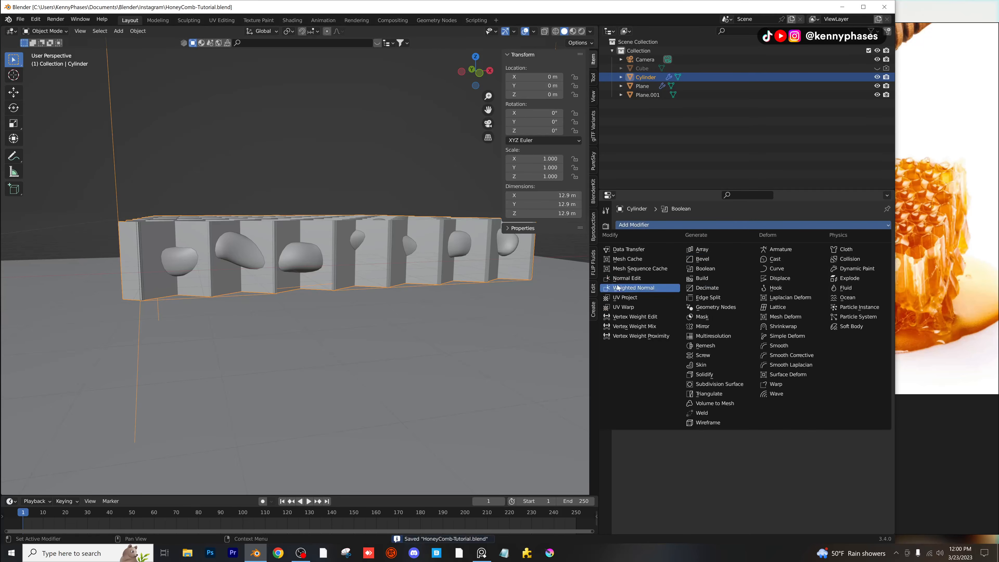
left_click(719, 326)
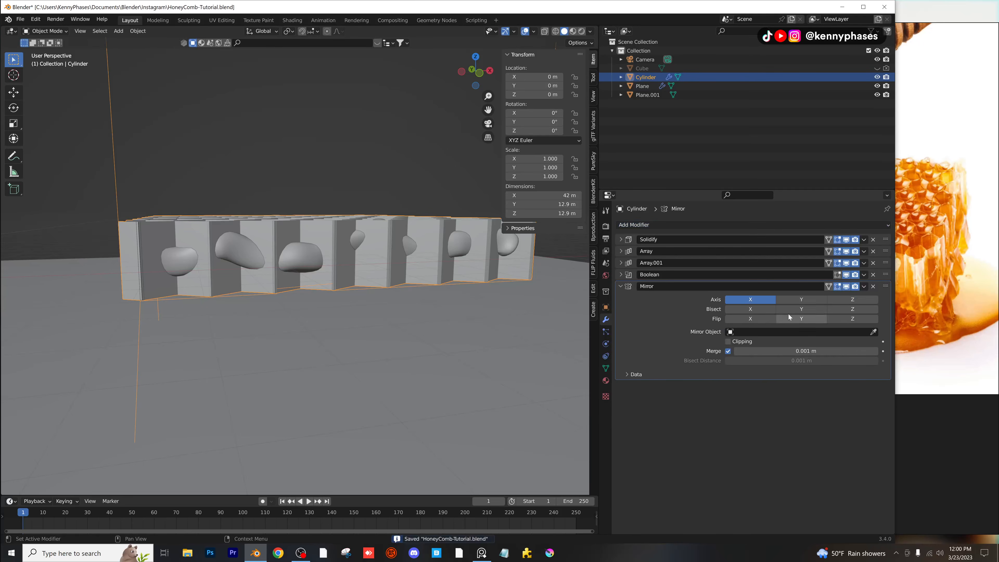
left_click(763, 301)
mouse_move(318, 232)
middle_mouse_down()
mouse_move(288, 242)
mouse_move(298, 235)
middle_mouse_up()
Add a plain axes empty and move it in front view to about X 14.63 m, Z -1.15 m, below the honeycomb.
left_click(118, 31)
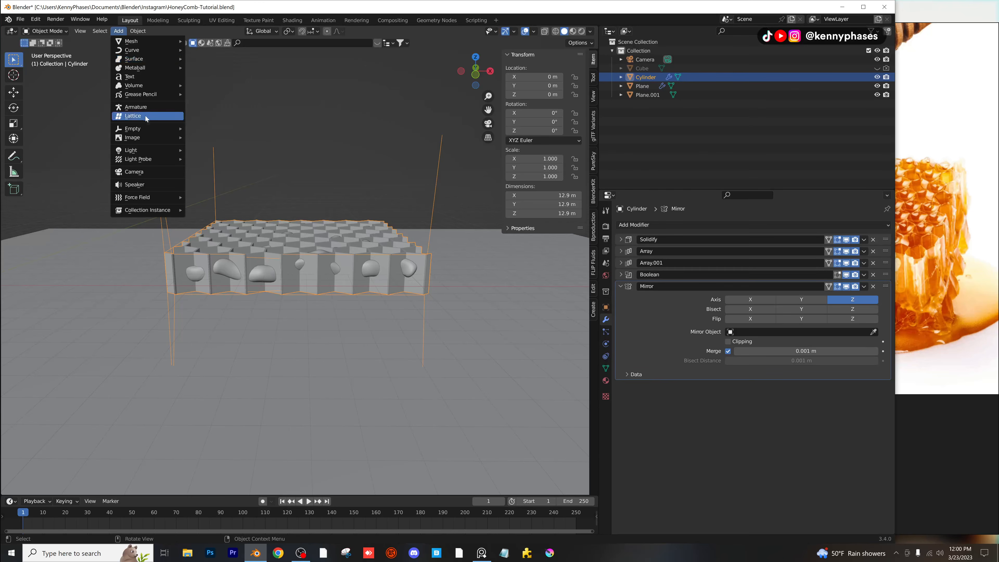
left_click(213, 128)
scroll(314, 234, "down", 2)
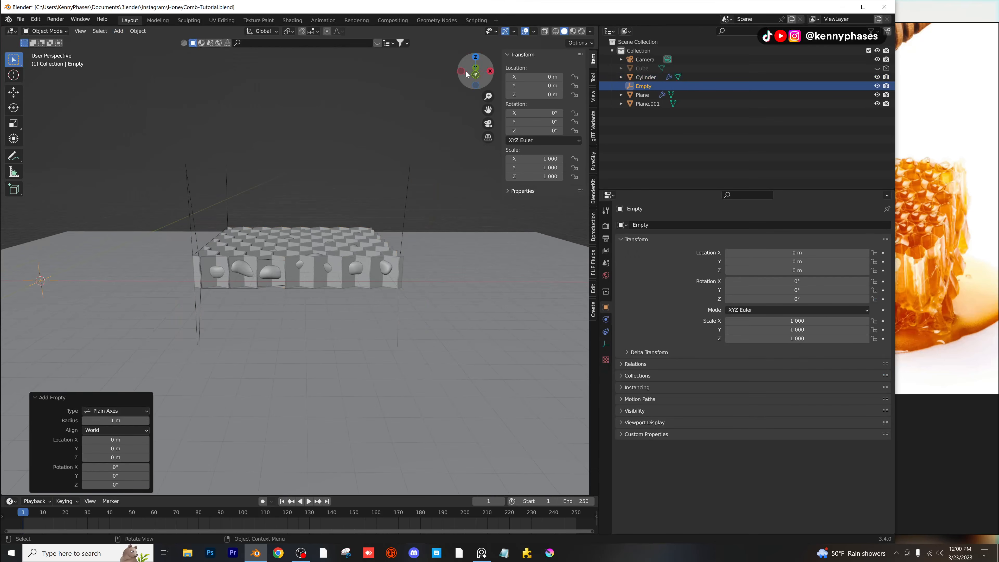
left_click(480, 77)
key("g")
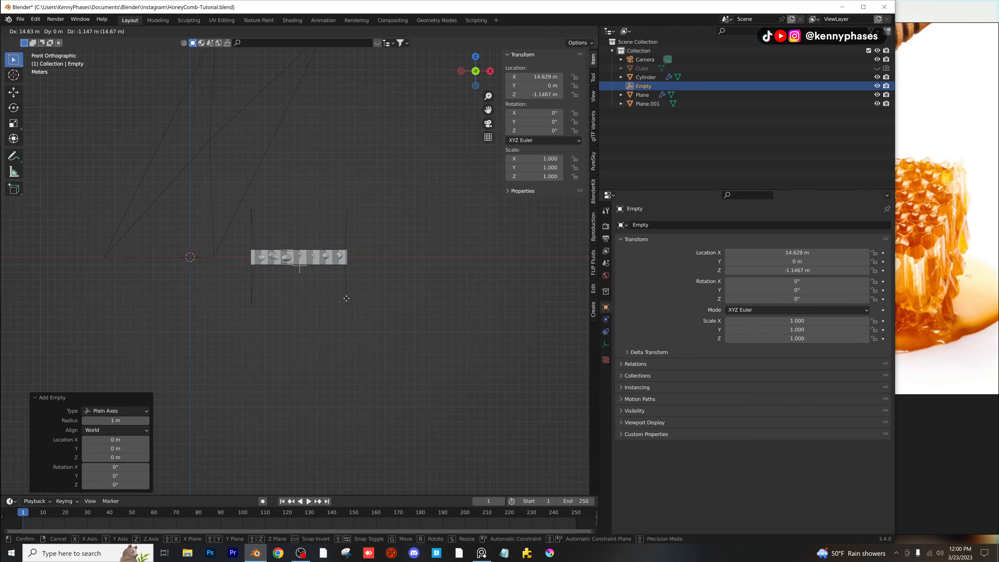
left_click(346, 299)
Move the empty in side view to about Y 8.39 m, centred just beneath the honeycomb.
scroll(321, 264, "up", 3)
middle_click_drag(324, 278, 299, 236)
left_click(475, 71)
key("g")
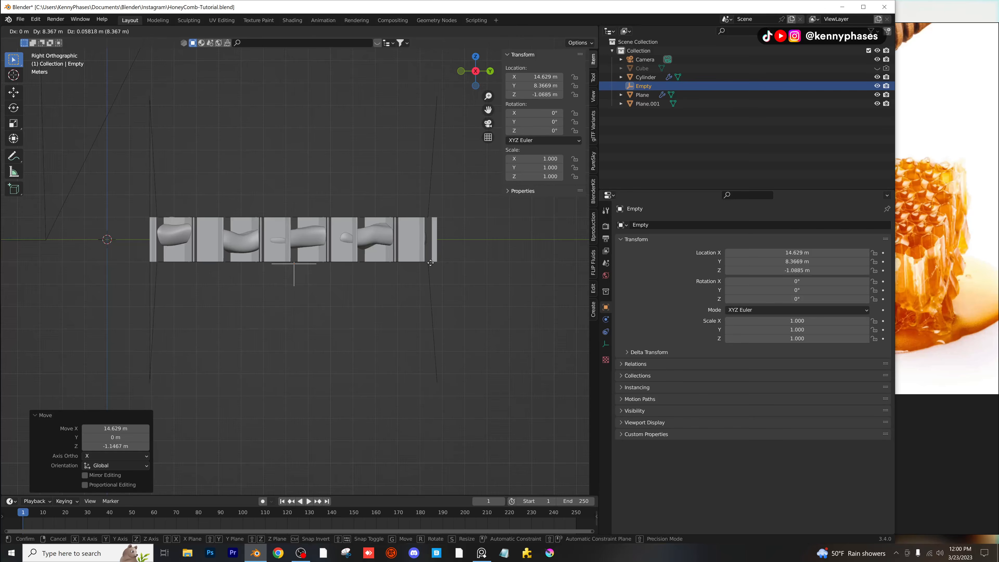
left_click(430, 262)
middle_click_drag(430, 263, 412, 278)
Set the empty as the mirror object in the honeycomb walls' Mirror modifier.
left_click(419, 231)
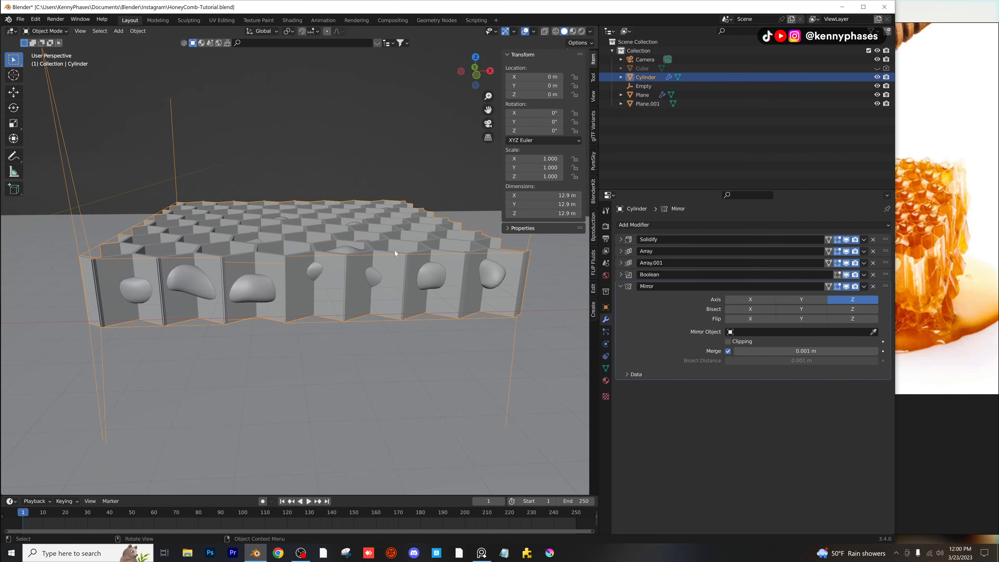
middle_click_drag(424, 299, 413, 261)
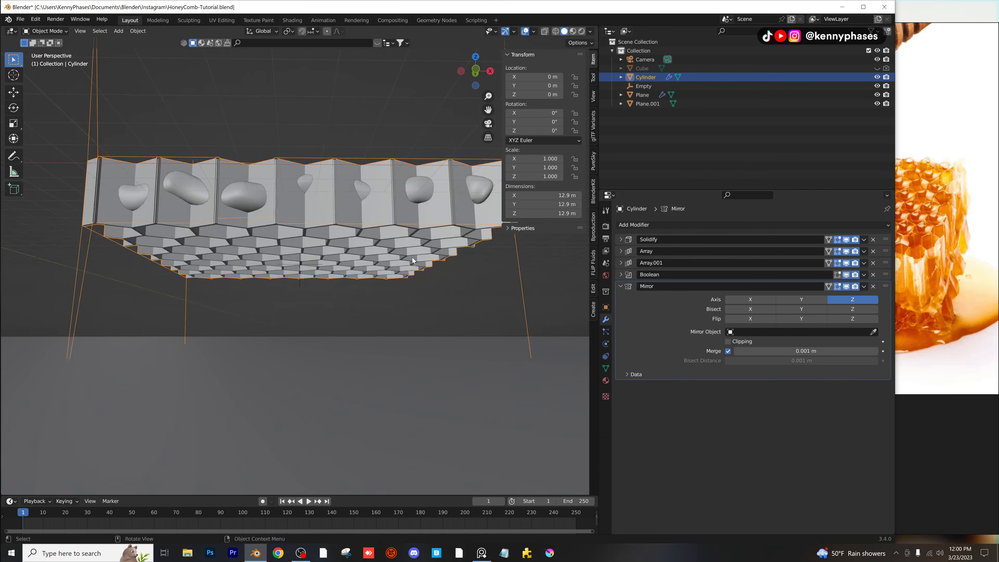
middle_click_drag(534, 303, 543, 318)
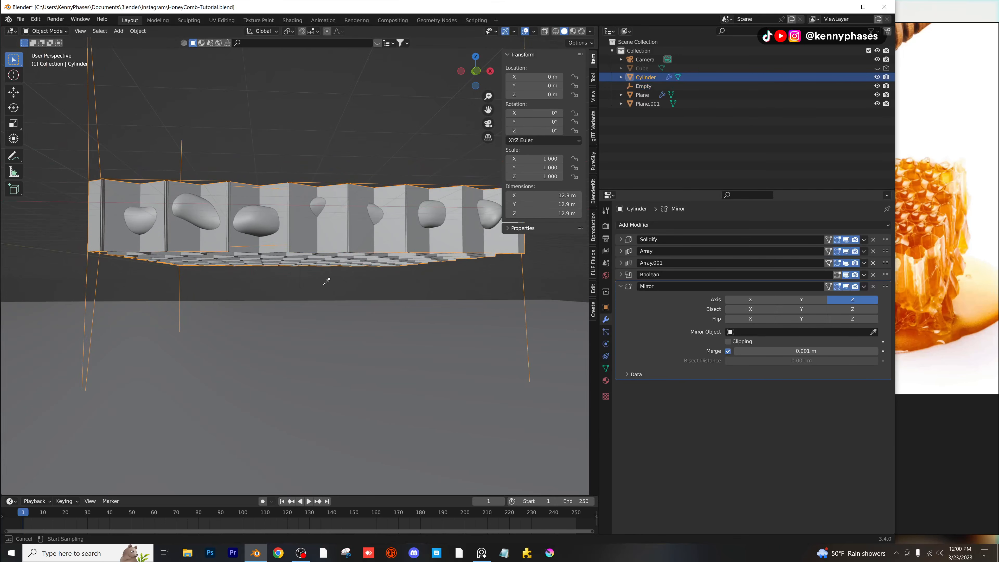
left_click(304, 274)
middle_click_drag(299, 277, 328, 291)
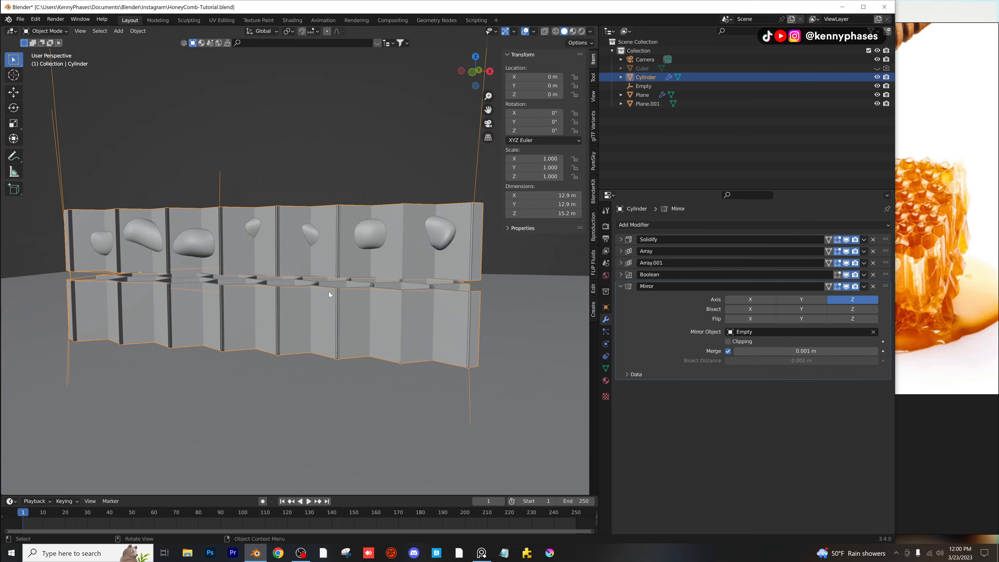
Raise the empty along Z by about 0.14 m to close the gap between the two honeycomb layers.
scroll(328, 290, "up", 3)
left_click(643, 86)
key("KP_Decimal")
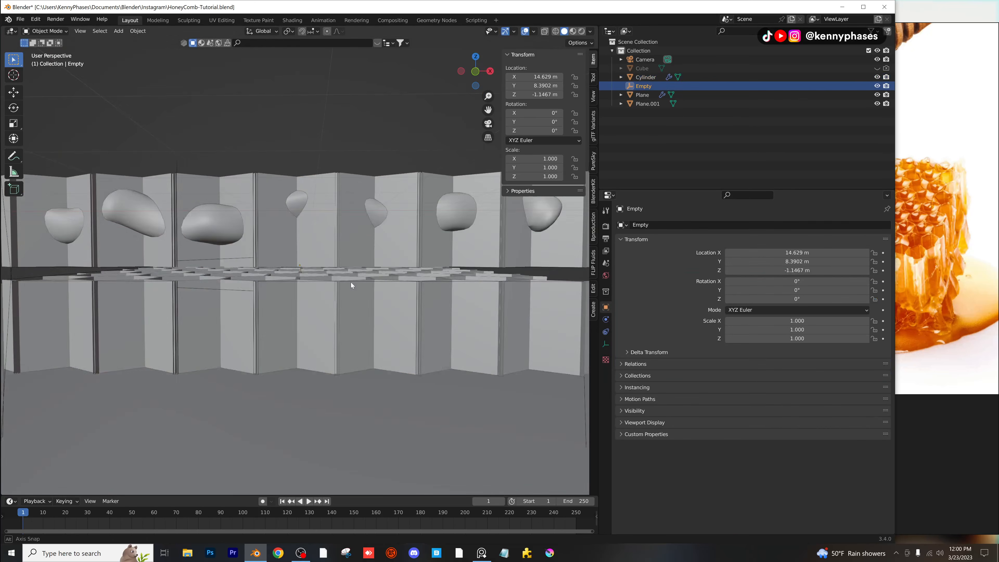
key("g")
key("z")
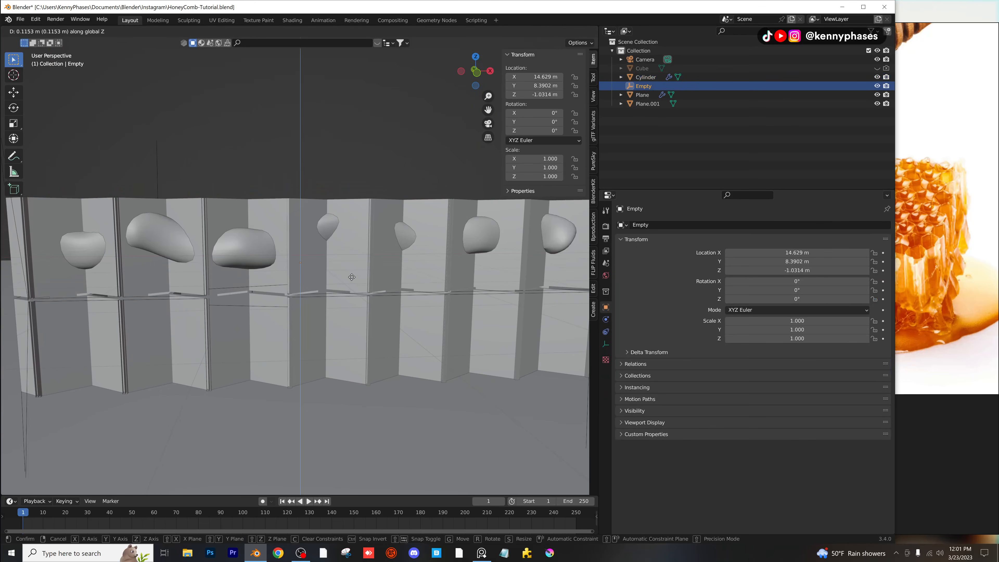
left_click(350, 276)
scroll(352, 291, "down", 6)
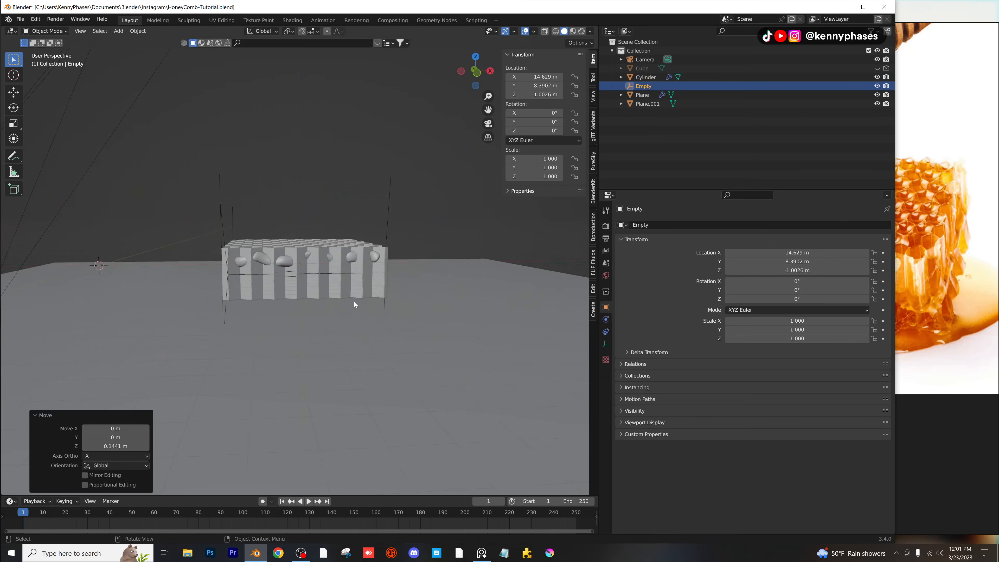
Preview the scene in rendered shading and lower the empty along Z by about 0.06 m to leave a slight seam.
mouse_move(354, 302)
middle_mouse_down()
mouse_move(364, 315)
mouse_move(379, 188)
middle_mouse_up()
key("z")
left_click(394, 155)
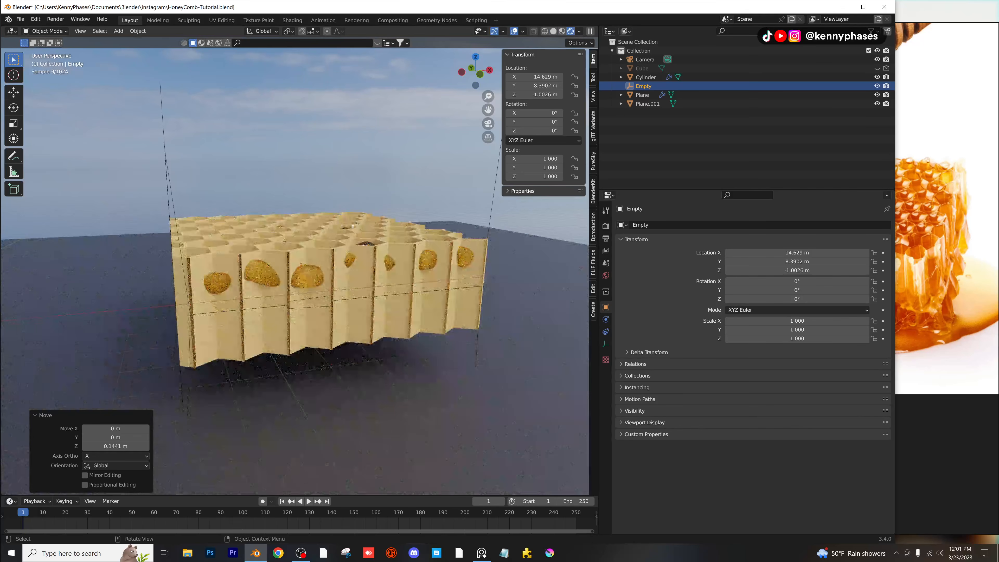
mouse_move(352, 225)
middle_mouse_down()
mouse_move(352, 259)
mouse_move(349, 235)
middle_mouse_up()
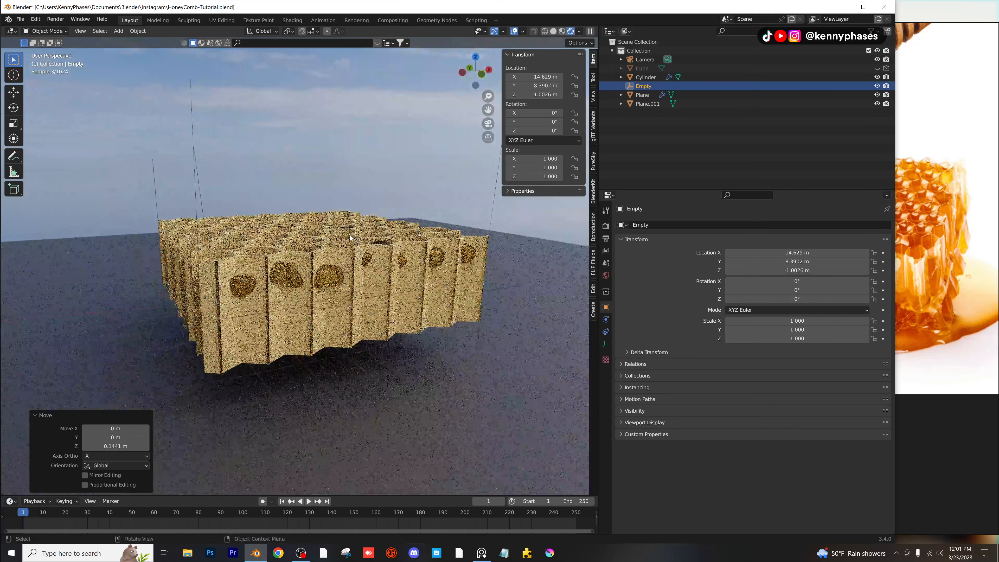
scroll(354, 228, "up", 2)
key("g")
key("z")
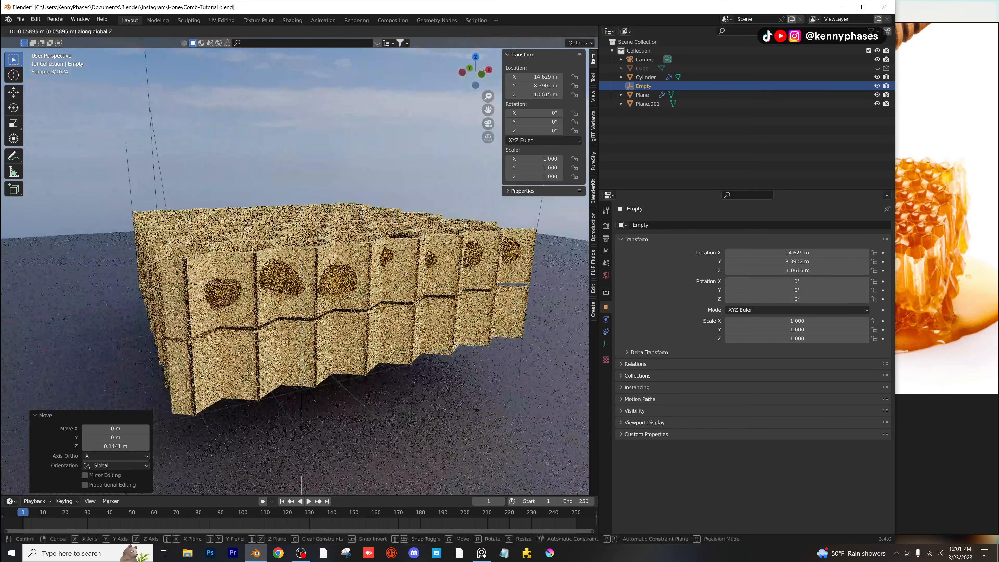
left_click(361, 212)
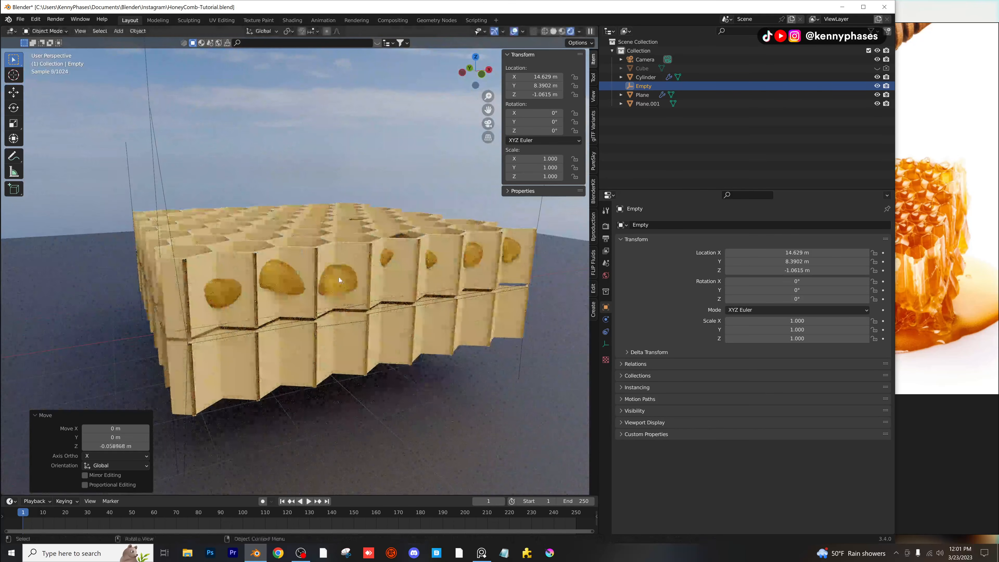
Select the honey plane inside the cells and increase its Solidify thickness to 0.25 m.
left_click(341, 276)
middle_click_drag(341, 270, 342, 299)
scroll(342, 299, "down", 3)
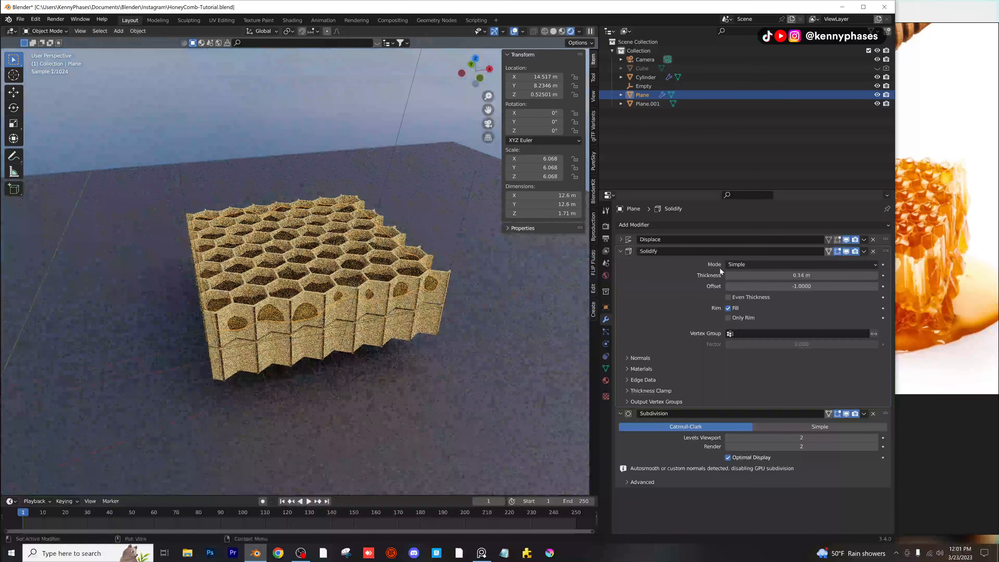
left_click_drag(812, 277, 834, 277)
Show the scene in solid X-ray shading from the front and lower the honey plane along Z by about 0.77 m.
key("z")
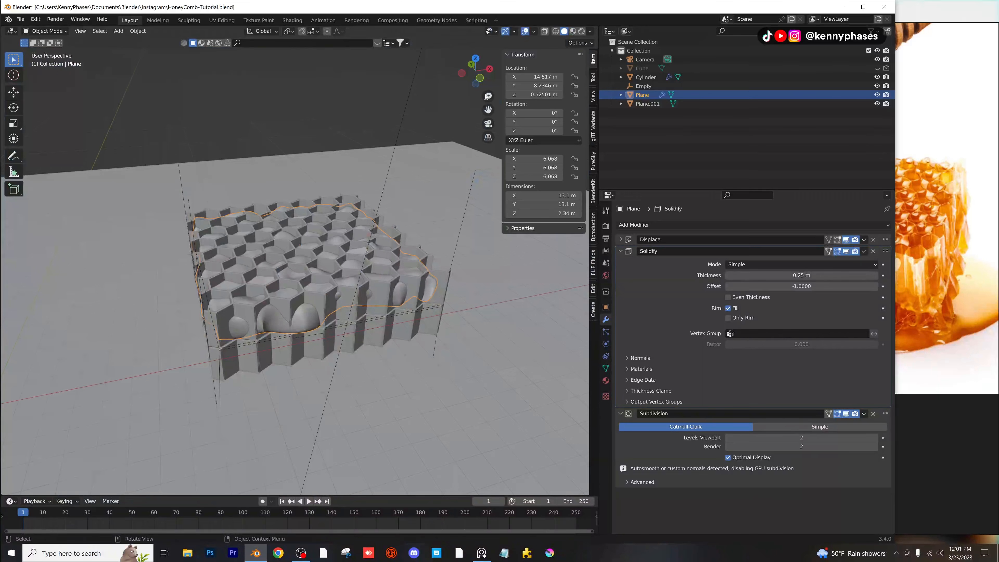
left_click(544, 31)
key("KP_1")
key("g")
key("z")
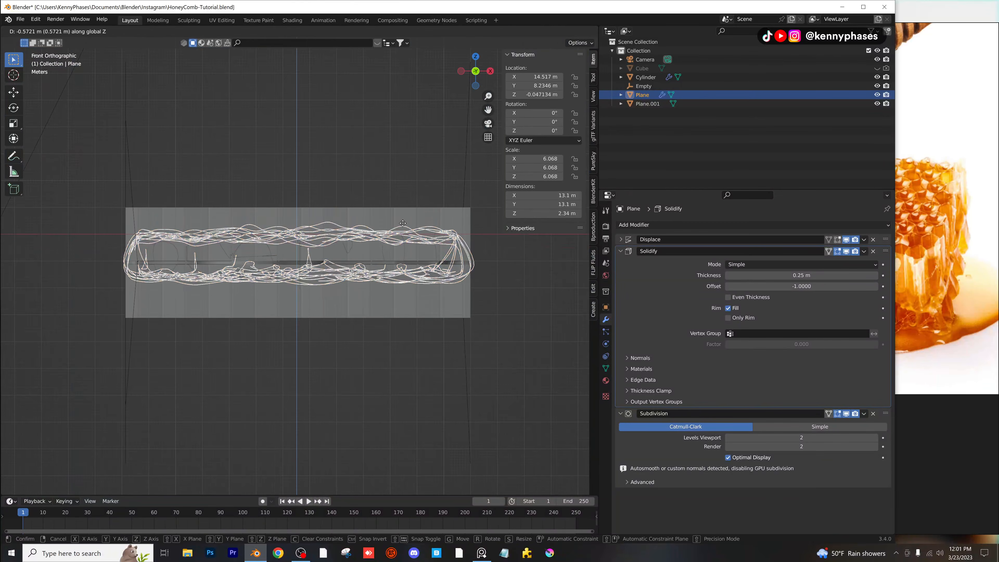
left_click(405, 228)
Set the honey plane's Solidify thickness to 0.47 m and raise the plane along Z by about 0.47 m.
left_click_drag(780, 280, 802, 280)
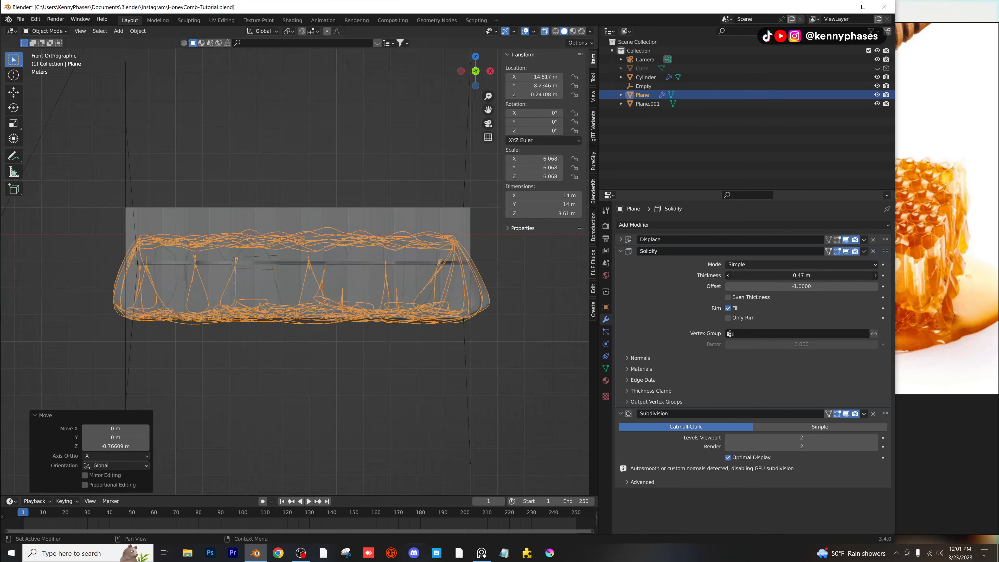
key("g")
key("z")
left_click(441, 230)
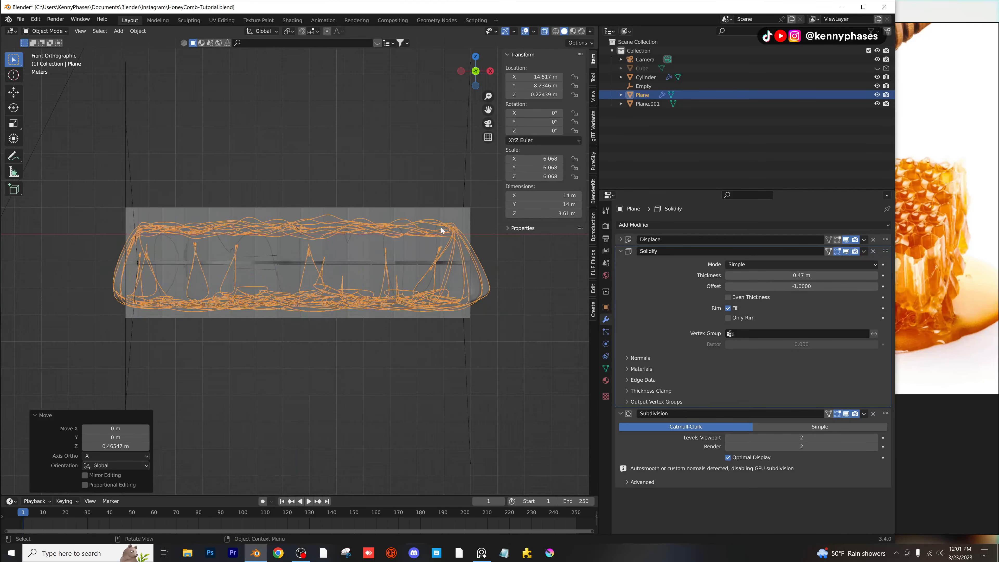
Switch back to rendered shading and lower the ground plane along Z by about 5.6 m, well below the doubled honeycomb.
mouse_move(441, 230)
middle_mouse_down()
mouse_move(377, 142)
mouse_move(365, 155)
mouse_move(349, 135)
mouse_move(348, 149)
middle_mouse_up()
key("z")
left_click(370, 133)
scroll(347, 149, "down", 3)
left_click(418, 327)
key("g")
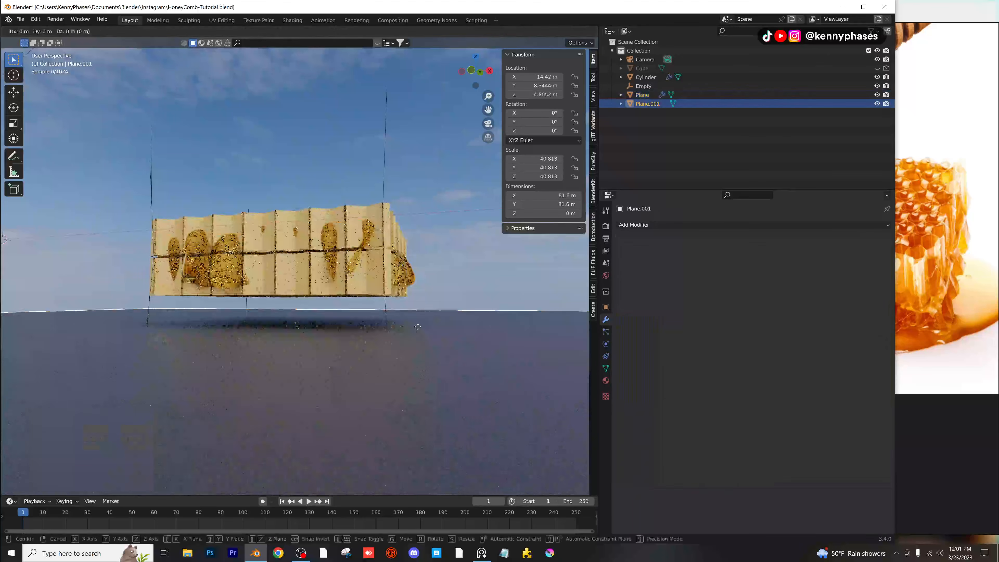
key("z")
left_click(432, 417)
middle_click_drag(432, 417, 314, 241)
scroll(327, 304, "down", 4)
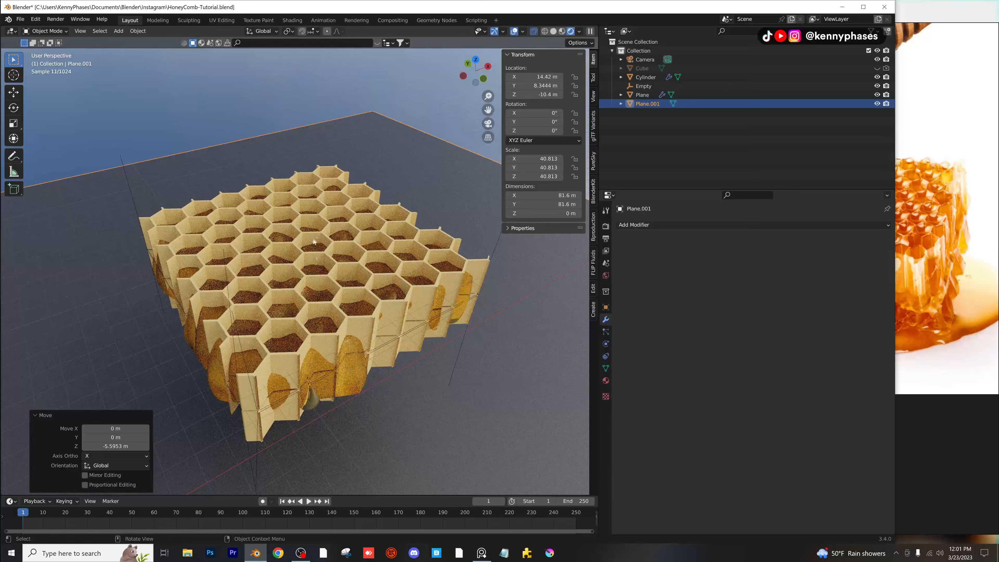
Save the project, then narrow the Blender window and place the honey dipper reference image beside it.
key("ctrl+s")
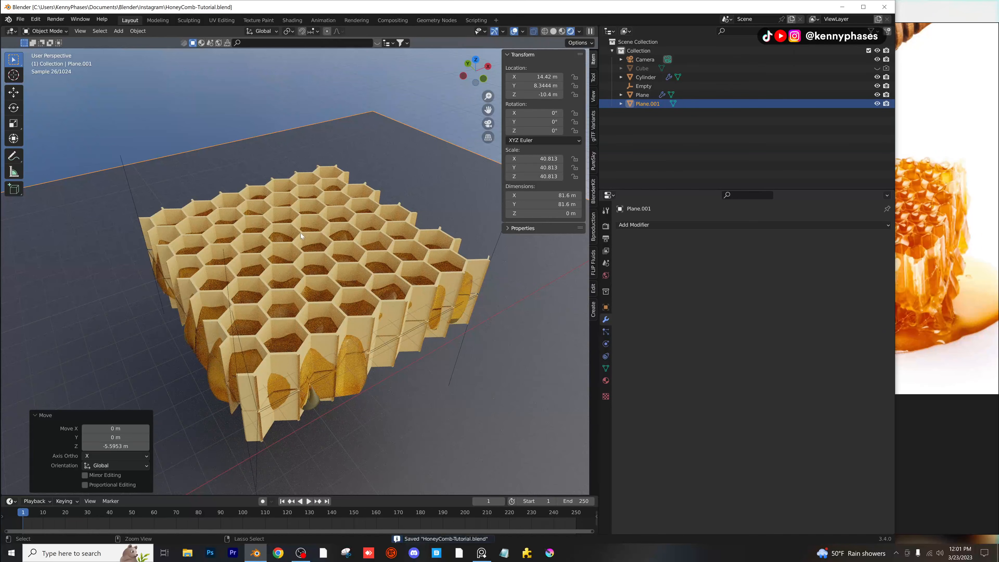
left_click(313, 193)
left_click(942, 45)
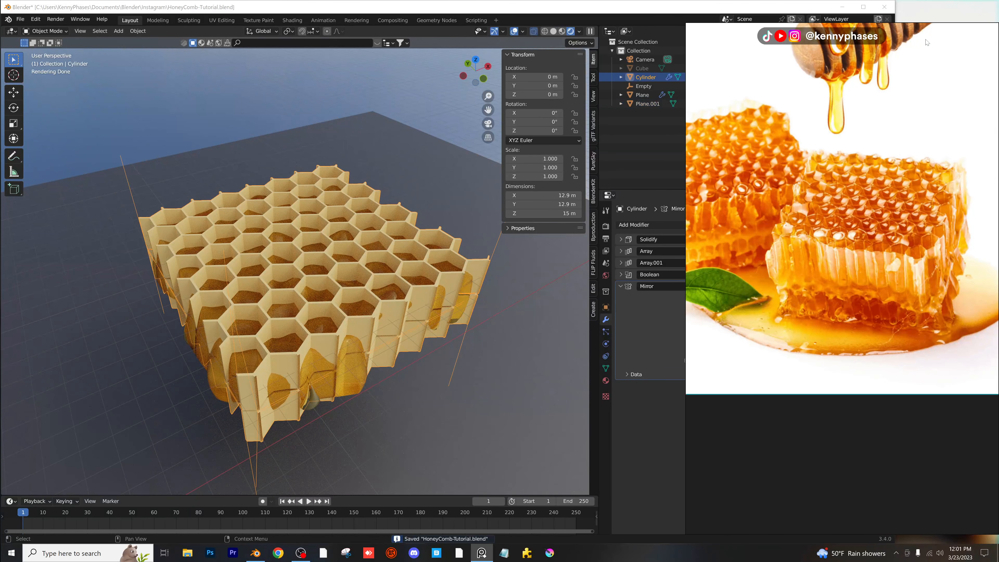
left_click_drag(927, 42, 481, 111)
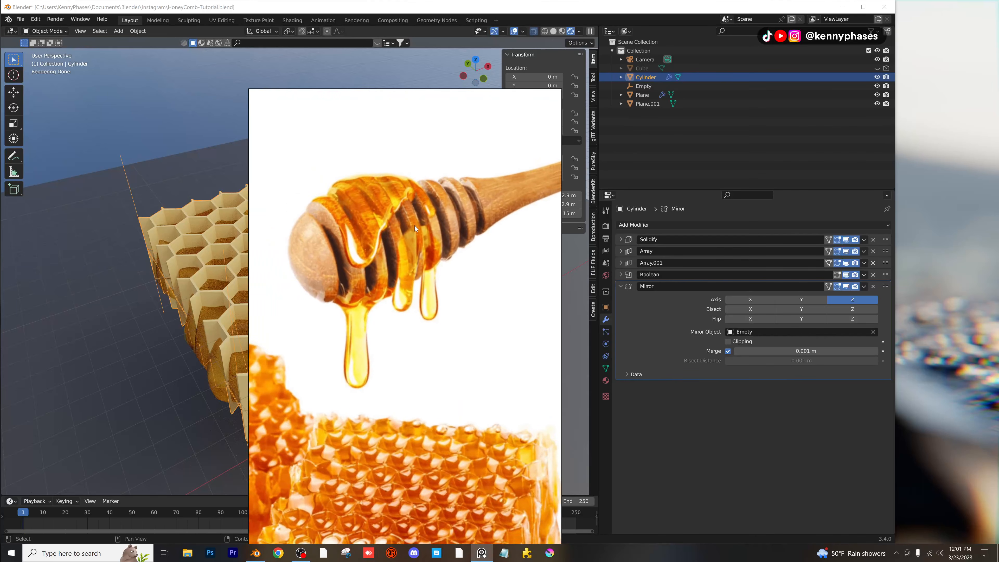
left_click_drag(431, 114, 827, 60)
left_click(893, 65)
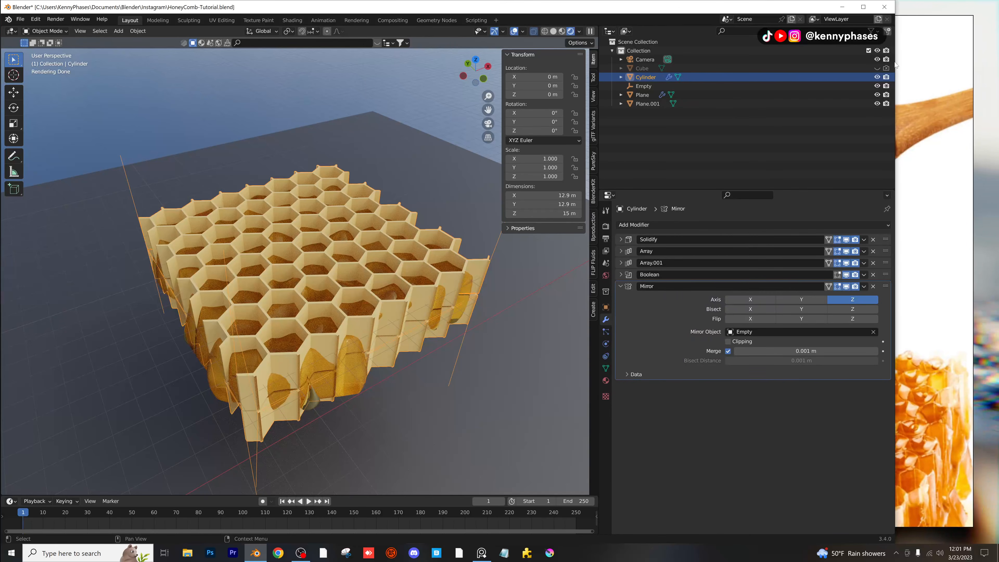
left_click_drag(895, 65, 657, 65)
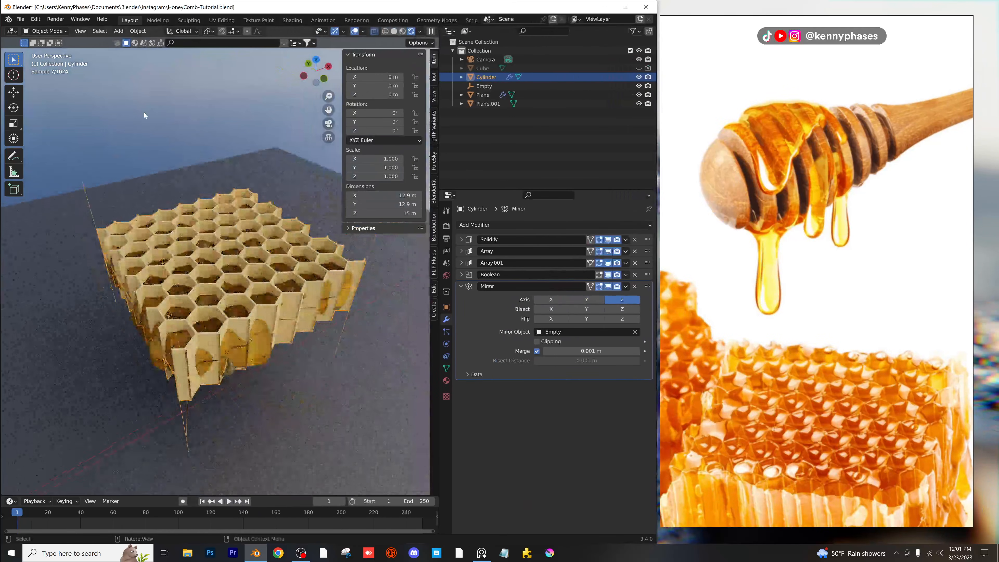
Deselect the honeycomb, show the scene in solid shading without X-ray, and save the project.
left_click(137, 111)
left_click(393, 32)
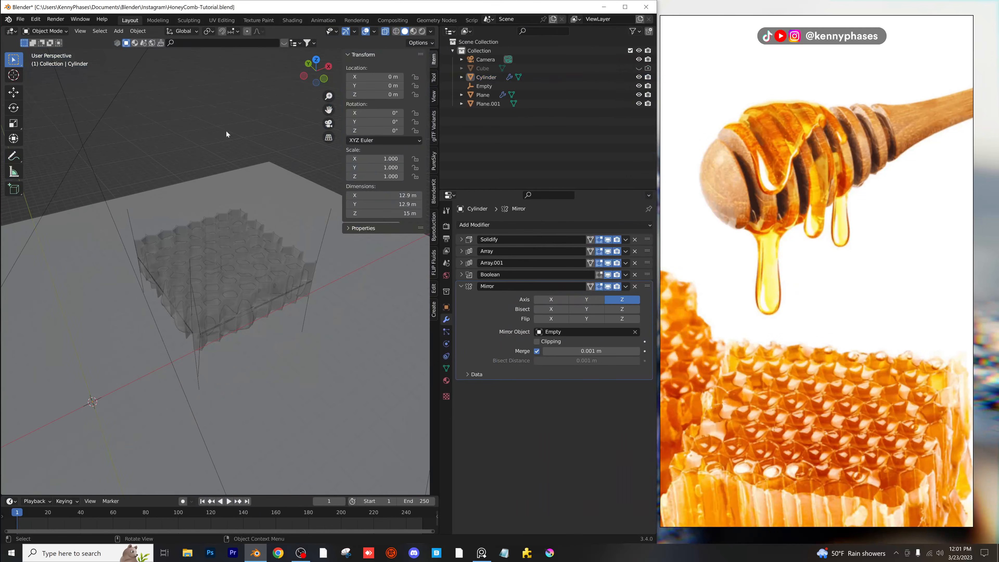
left_click(385, 31)
middle_click_drag(195, 139, 199, 129)
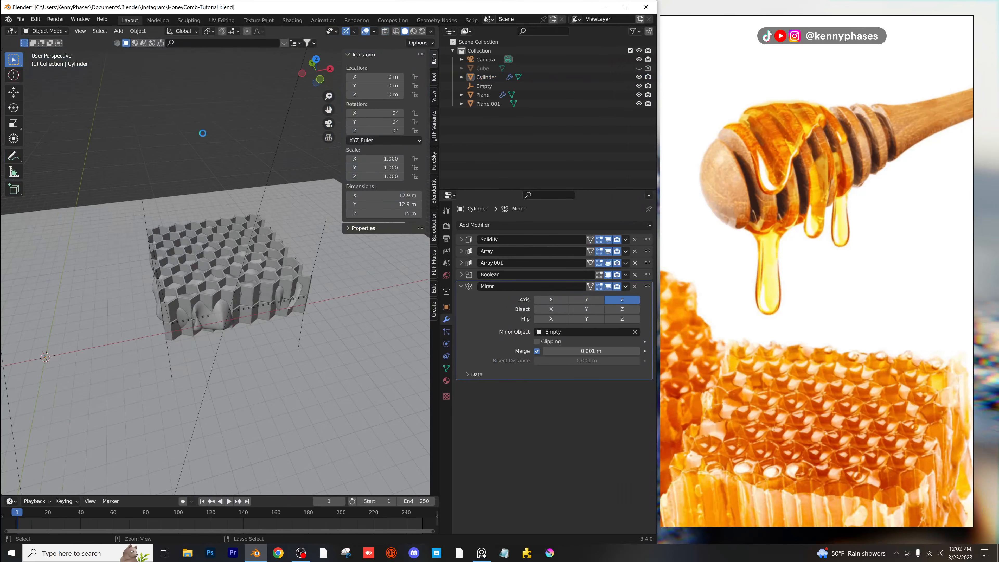
key("ctrl+s")
left_click(118, 30)
mouse_move(137, 41)
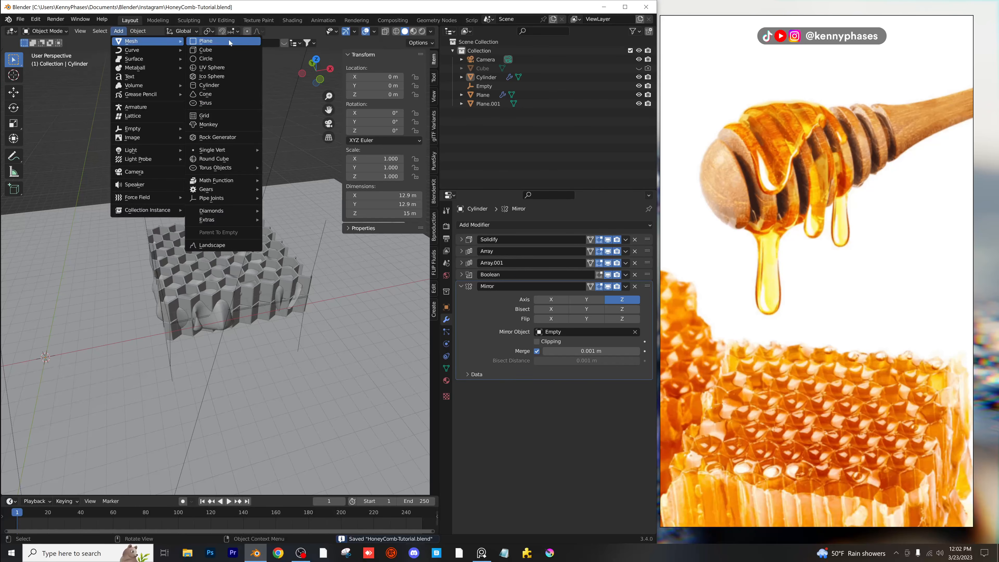
left_click(226, 86)
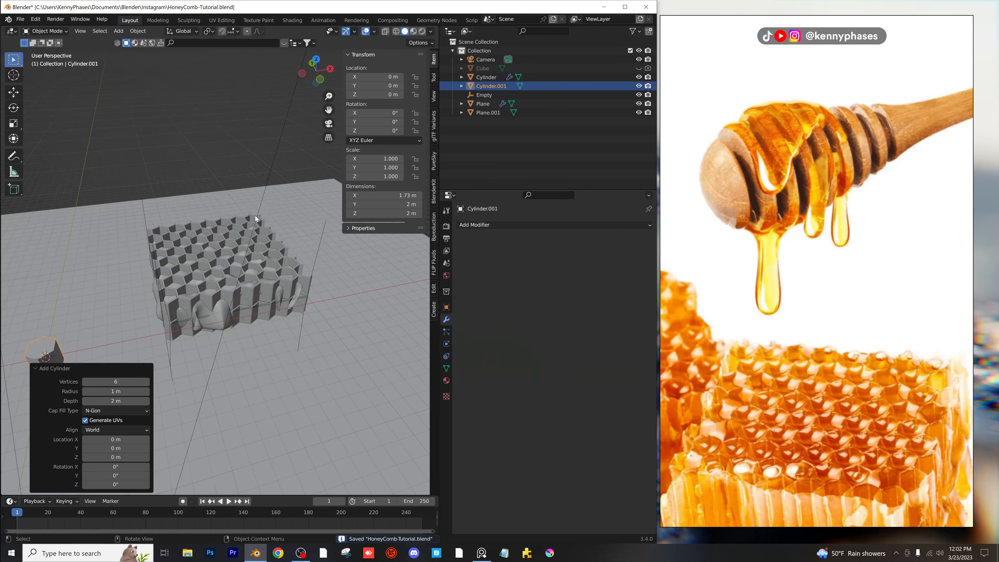
key("g")
key("z")
left_click(153, 245)
scroll(153, 245, "down", 3)
middle_click_drag(153, 245, 103, 299, "shift")
scroll(265, 293, "up", 3)
scroll(102, 300, "up", 2)
middle_click_drag(166, 293, 199, 293, "shift")
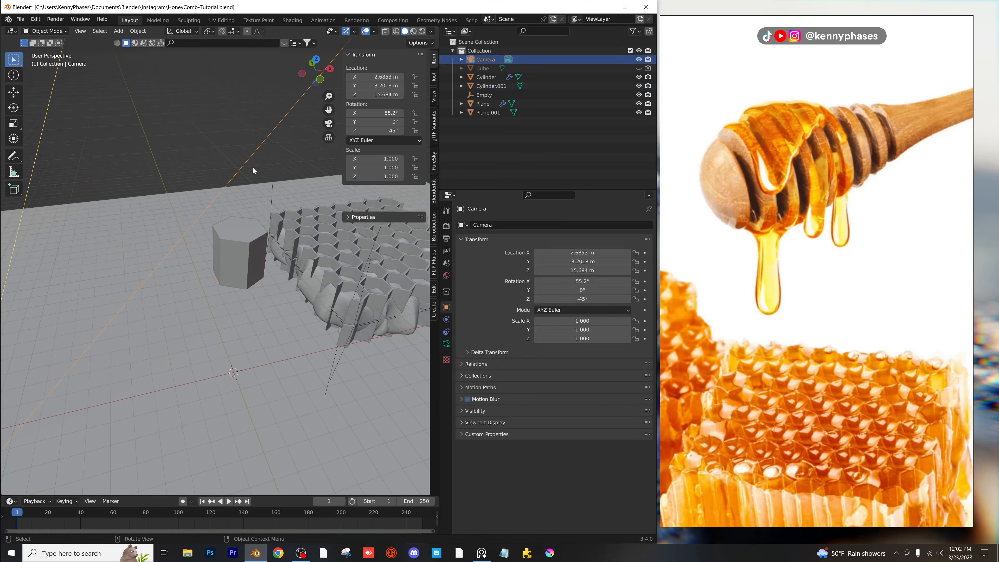
key("x")
left_click(222, 230)
left_click(118, 30)
mouse_move(132, 41)
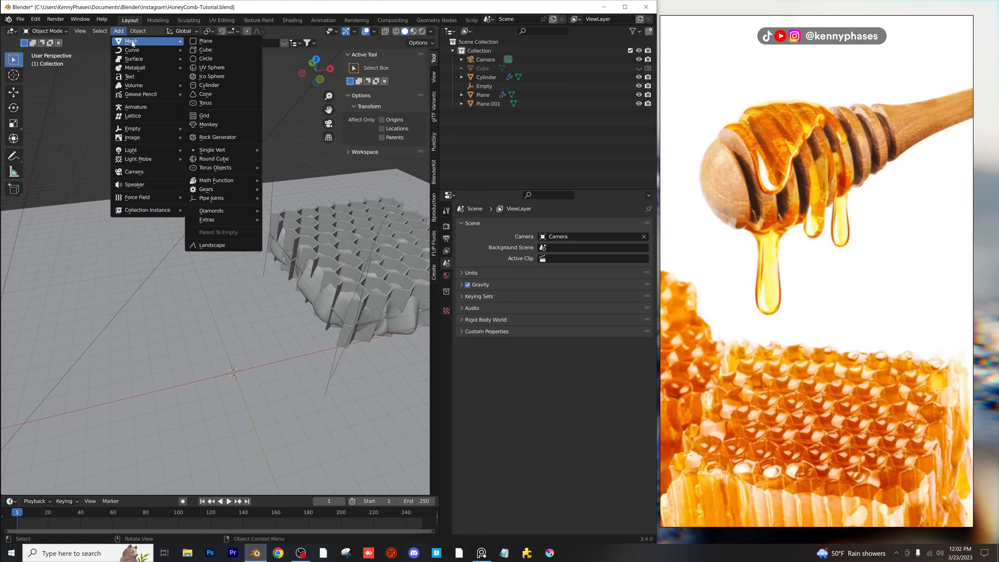
left_click(231, 81)
key("Delete")
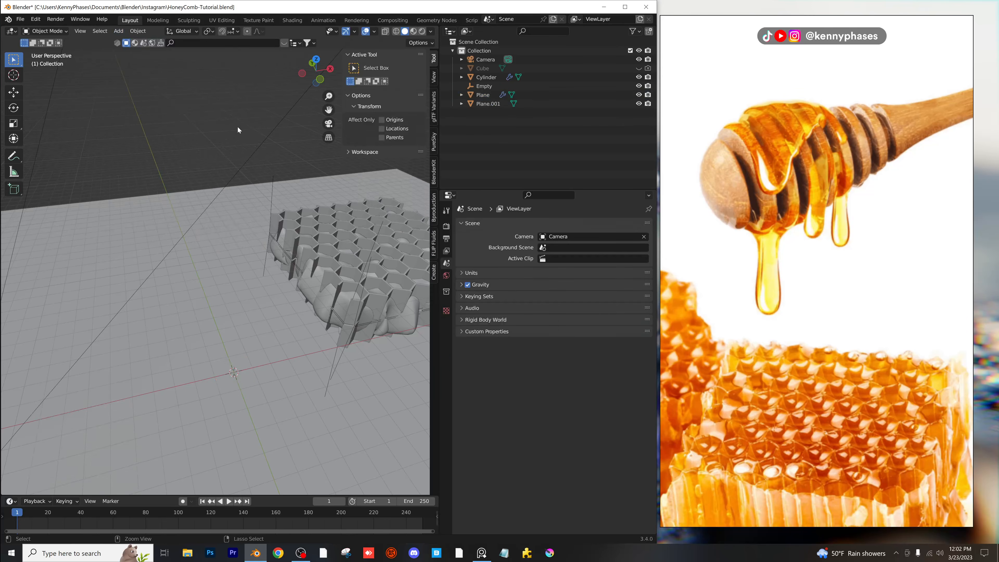
Add a 15-sided cylinder with 1 m radius and 2 m depth at the origin and show it from the front.
left_click(119, 30)
mouse_move(125, 40)
left_click(218, 103)
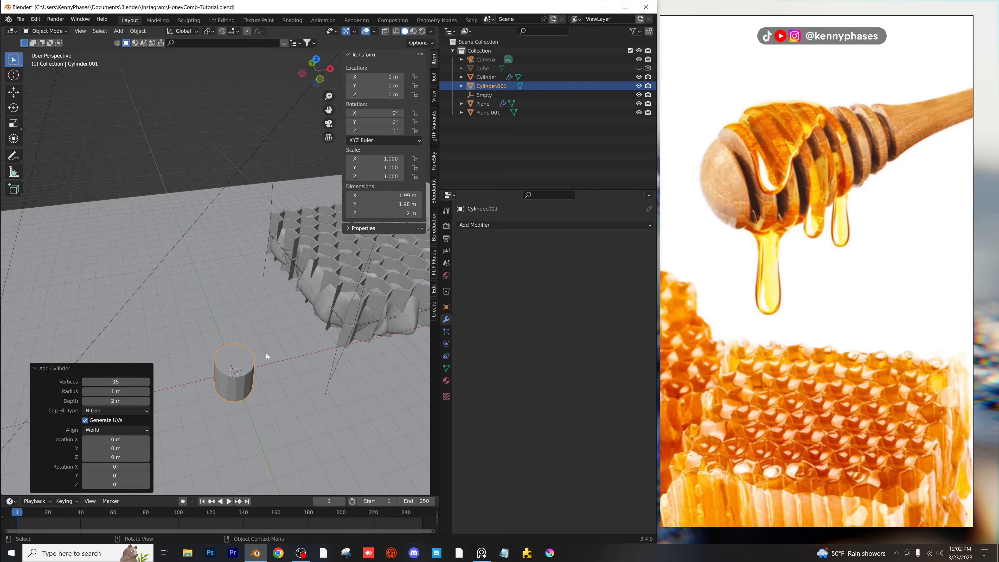
key("KP_Decimal")
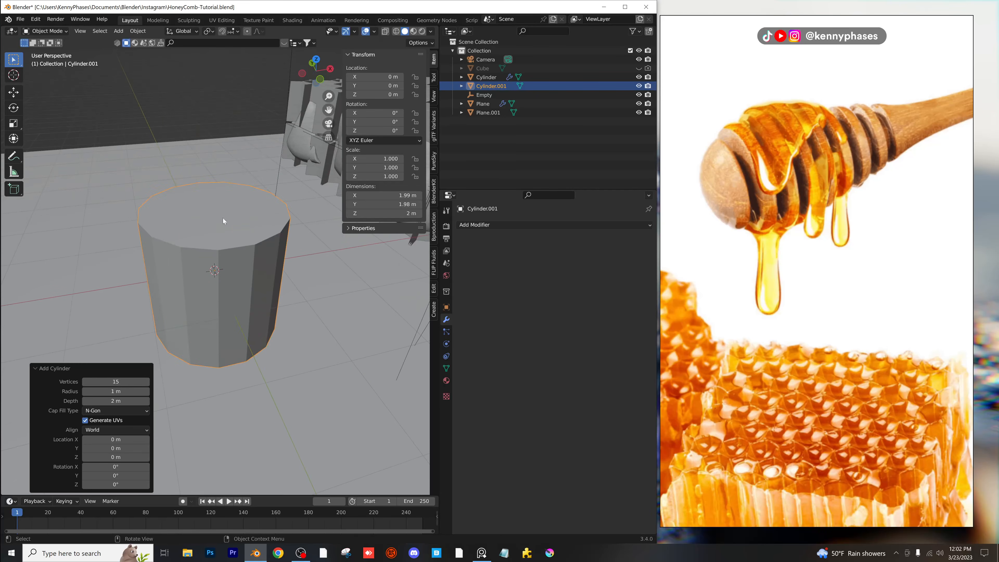
scroll(217, 232, "down", 5)
left_click(223, 268)
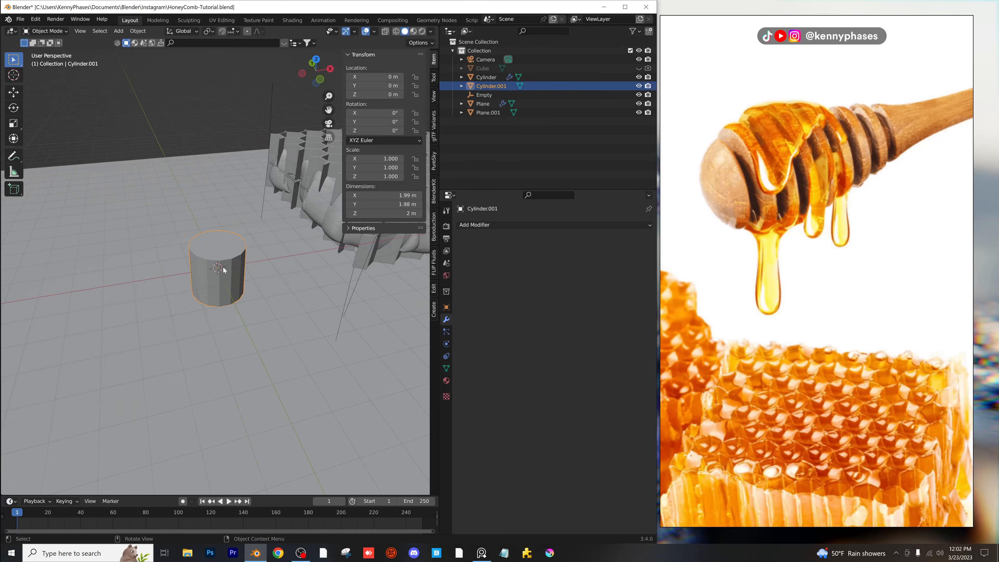
left_click(318, 80)
middle_click_drag(214, 257, 223, 283, "shift")
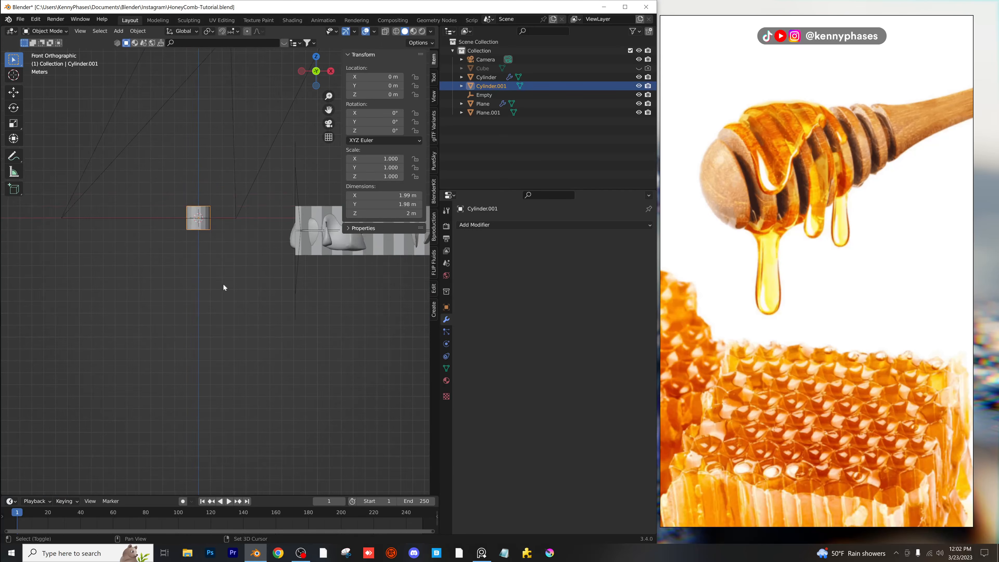
scroll(223, 278, "up", 3)
middle_click_drag(192, 198, 230, 257, "shift")
scroll(249, 238, "up", 3)
Cut three edge loops around the cylinder at about 0.24 m, 0.13 m and 0.01 m above its centre.
key("Tab")
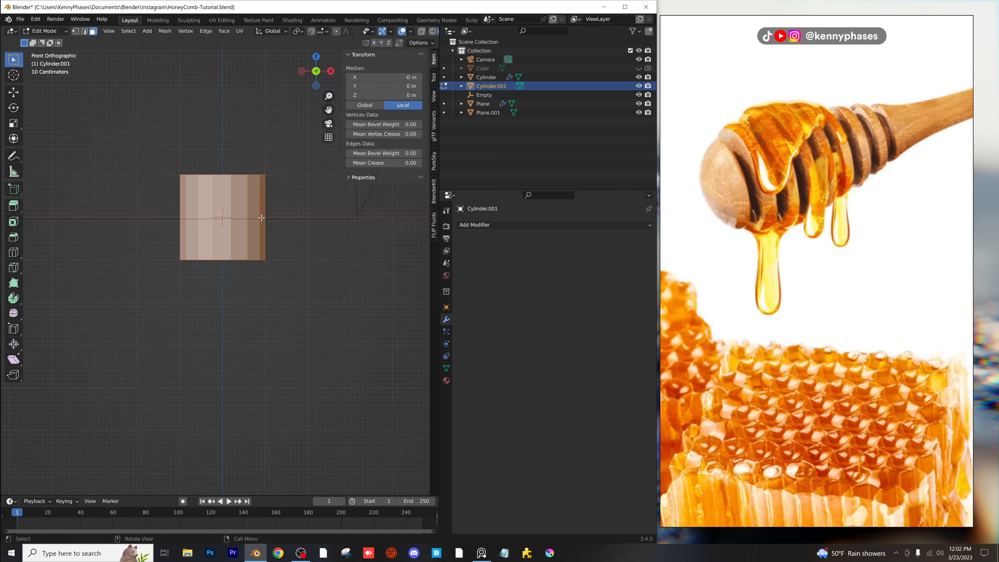
scroll(257, 222, "up", 2)
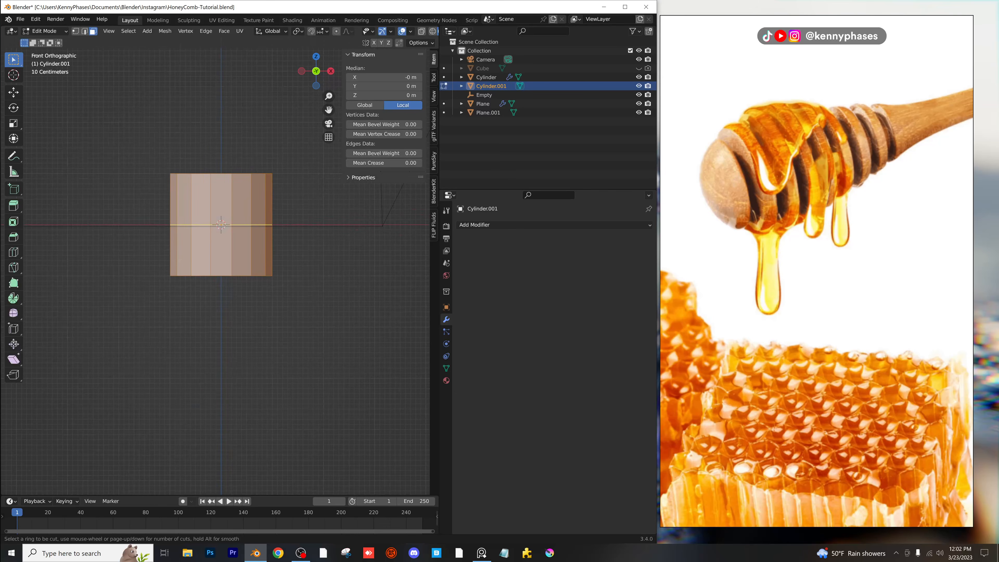
left_click(254, 225)
left_click(254, 210)
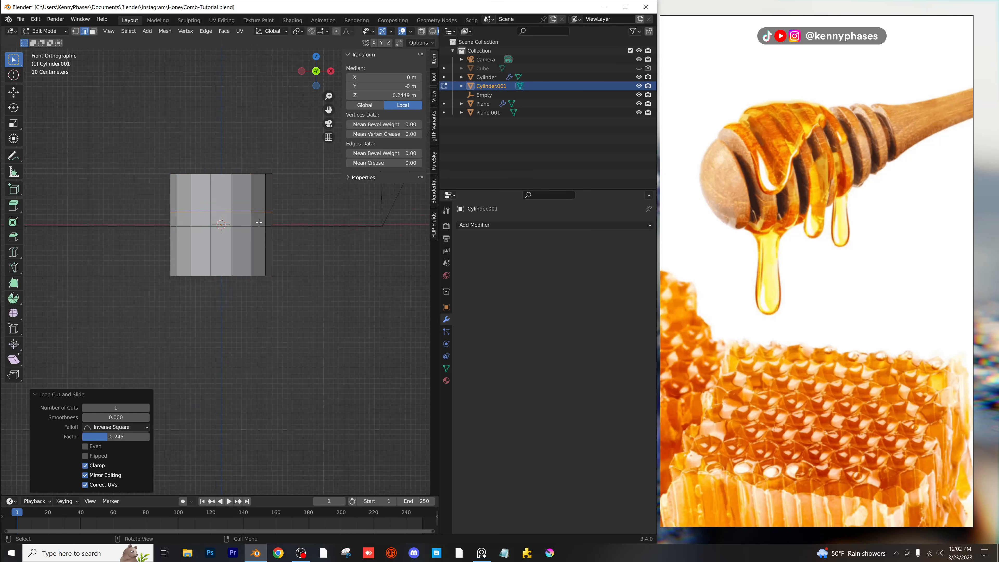
left_click(262, 239)
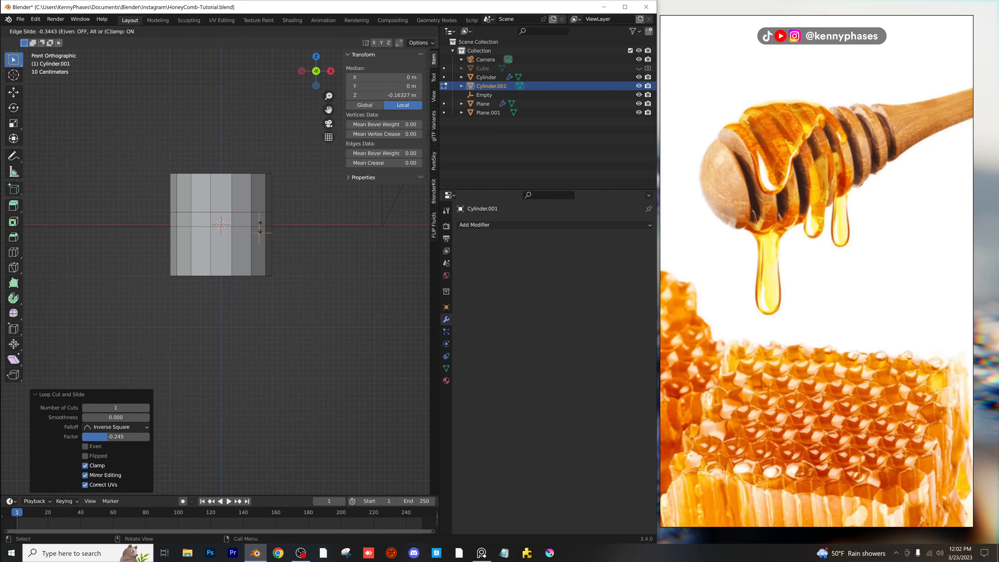
left_click(258, 212)
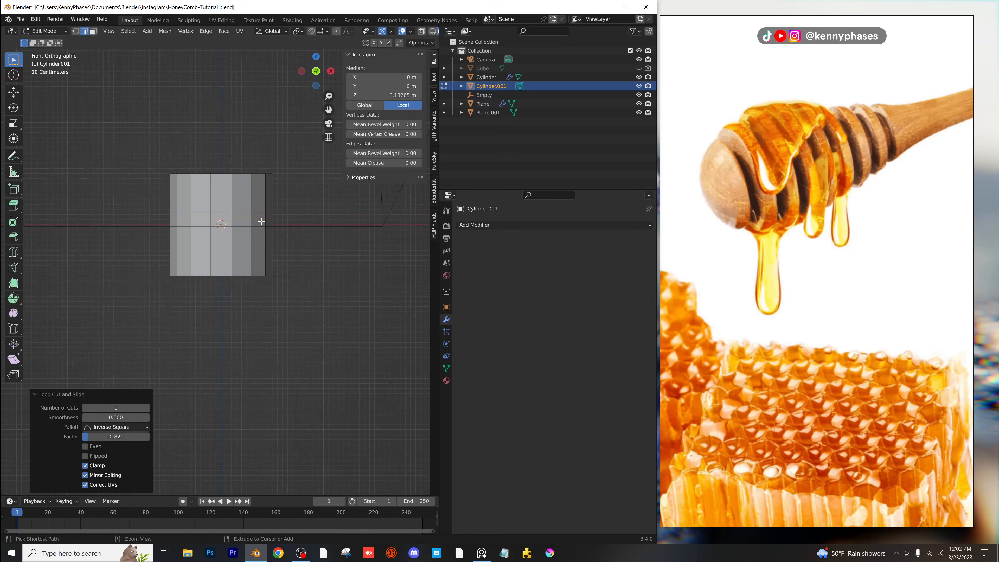
left_click(261, 223)
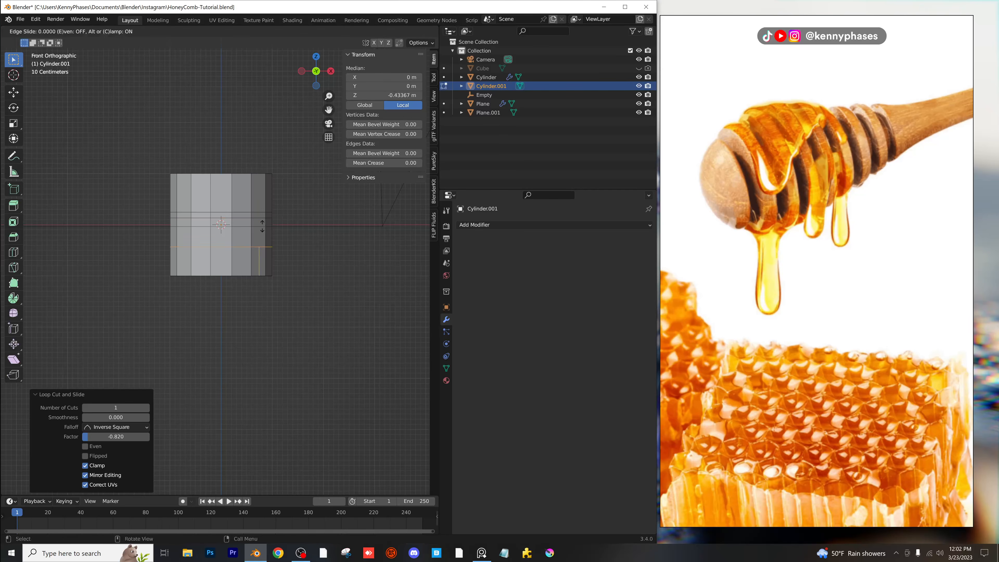
left_click(262, 205)
scroll(258, 270, "up", 3)
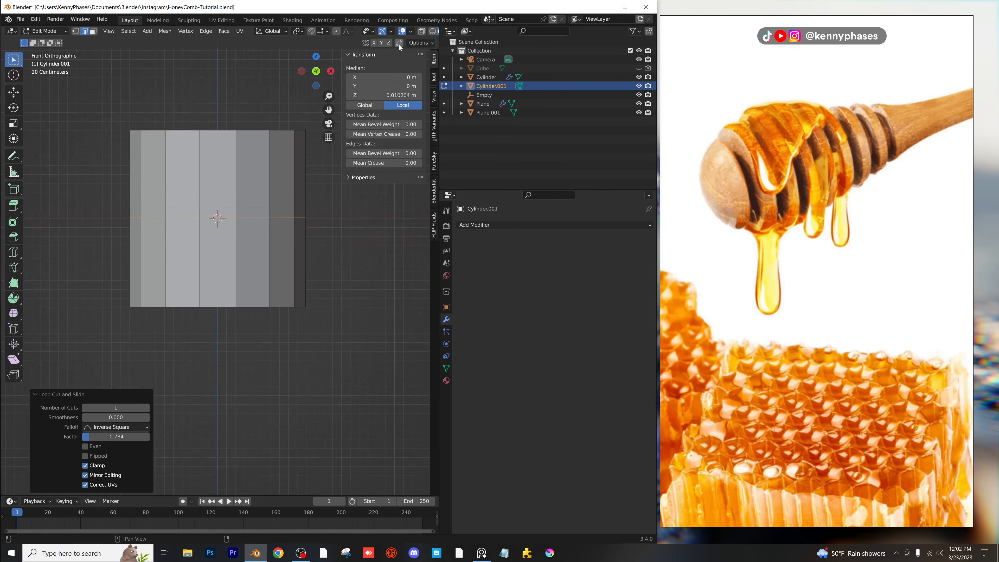
With X-ray on, select the cylinder's vertices from the lowest loop down and scale them to about half their width.
left_click(421, 33)
left_click(75, 31)
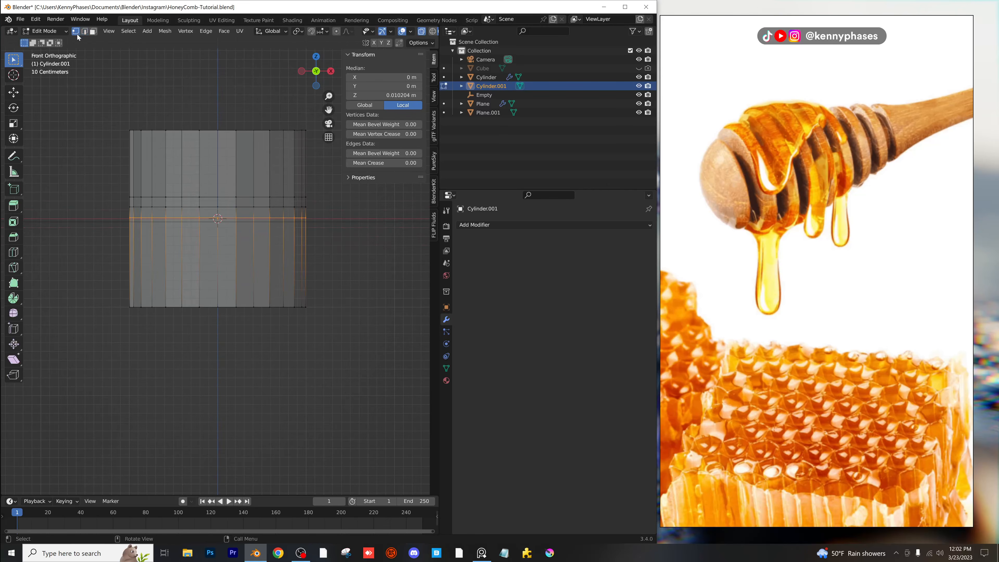
left_click_drag(372, 349, 82, 208)
key("s")
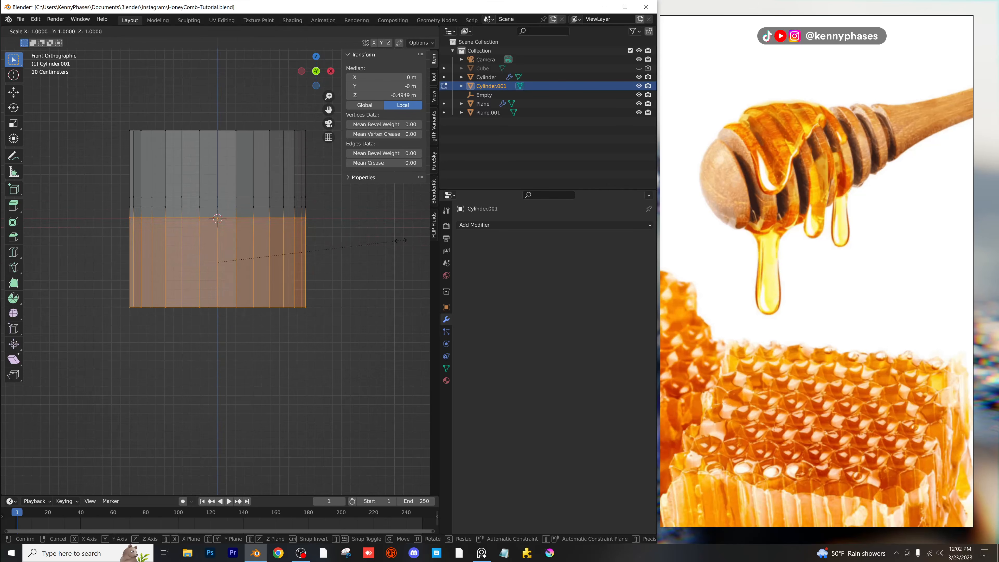
left_click(303, 255)
Select the bottom vertex ring and lower it along Z by about 4.02 m to form the long dipper handle.
left_click_drag(302, 321, 143, 262)
scroll(304, 314, "down", 2)
middle_click_drag(305, 314, 297, 233, "shift")
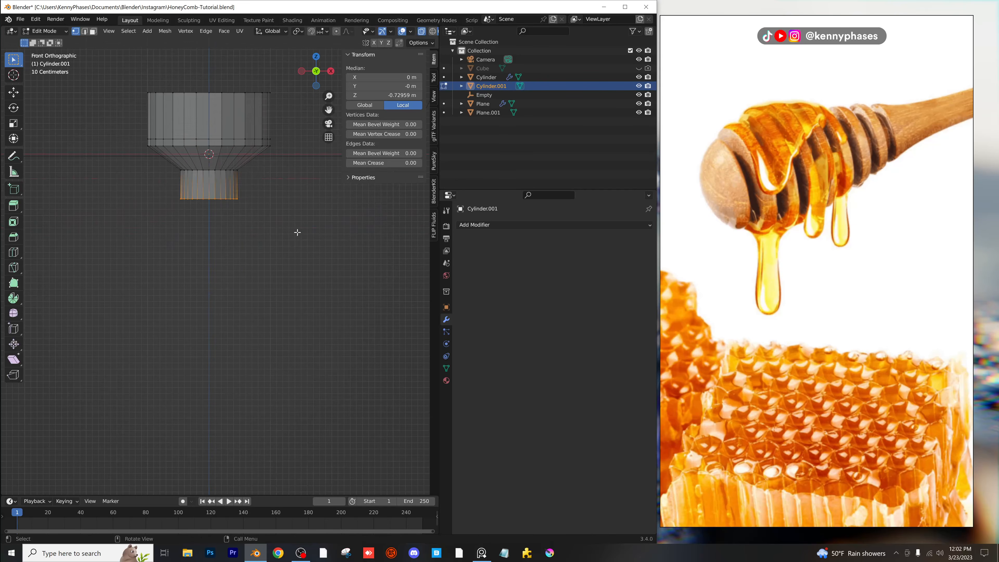
key("g")
key("z")
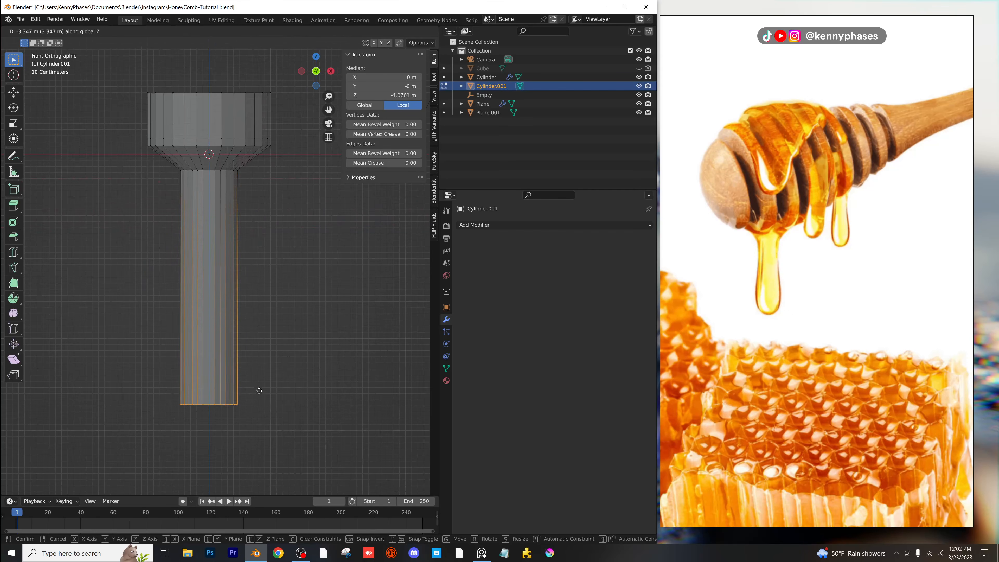
left_click(267, 432)
Select the head's top face and extrude it upward twice, by about 0.85 m and about 0.94 m.
middle_click_drag(141, 56, 141, 174, "shift")
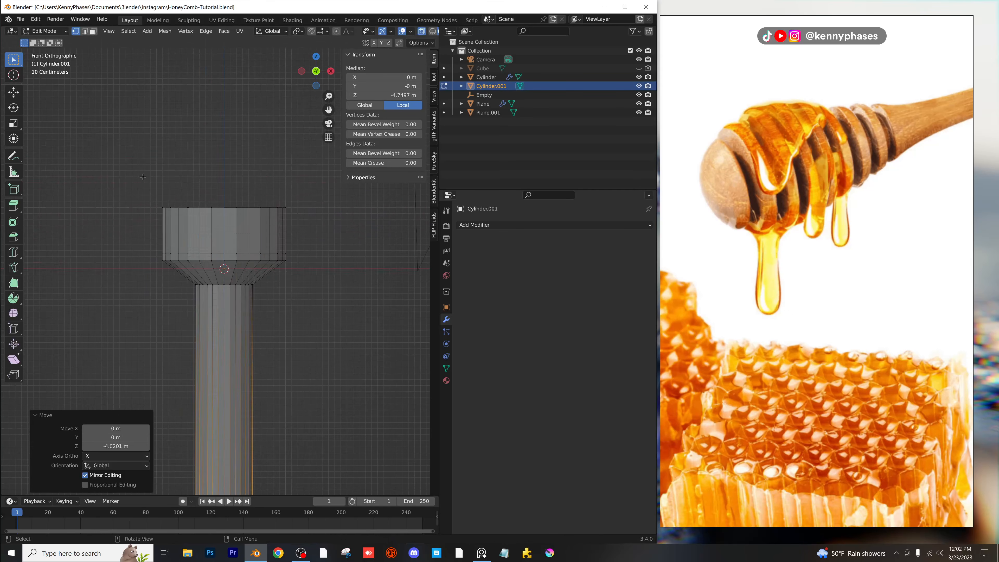
scroll(141, 174, "up", 1)
left_click_drag(148, 184, 314, 238)
middle_click_drag(253, 204, 250, 229, "shift")
key("g")
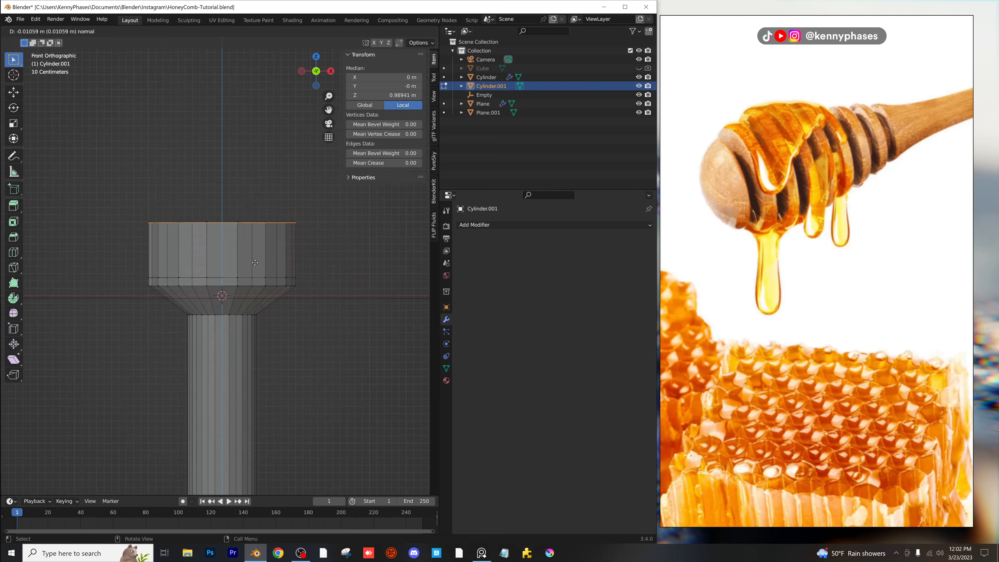
key("z")
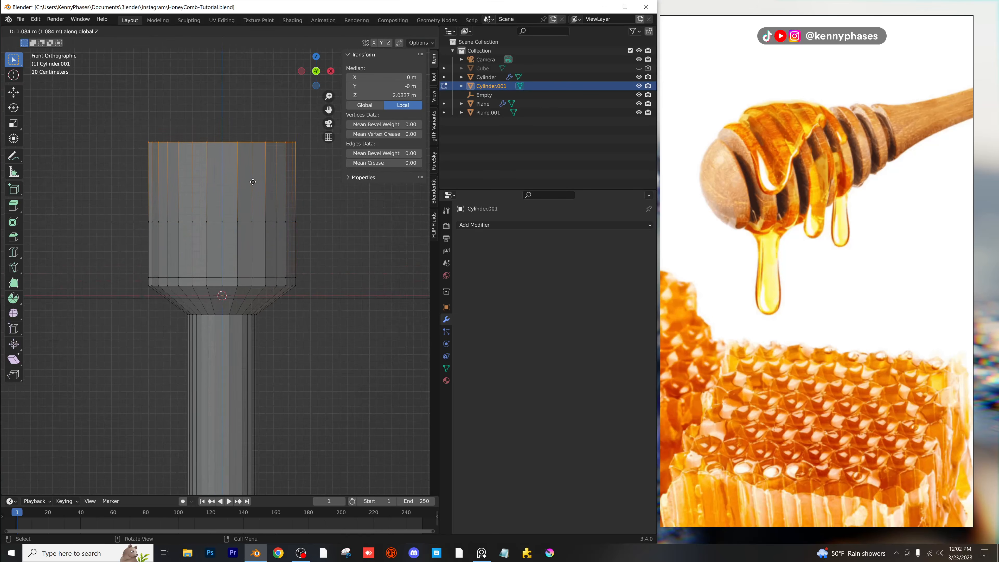
left_click(253, 198)
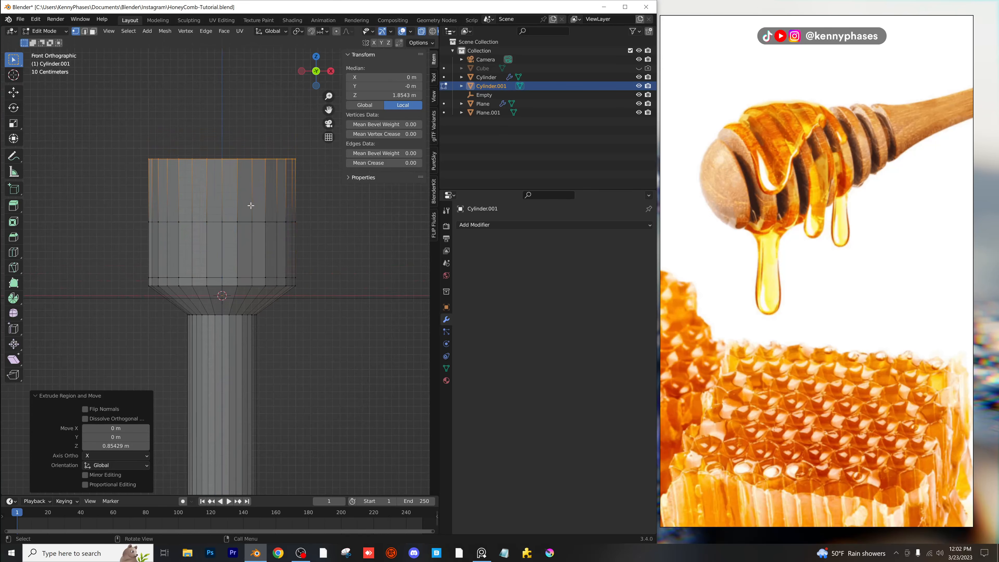
key("e")
left_click(249, 141)
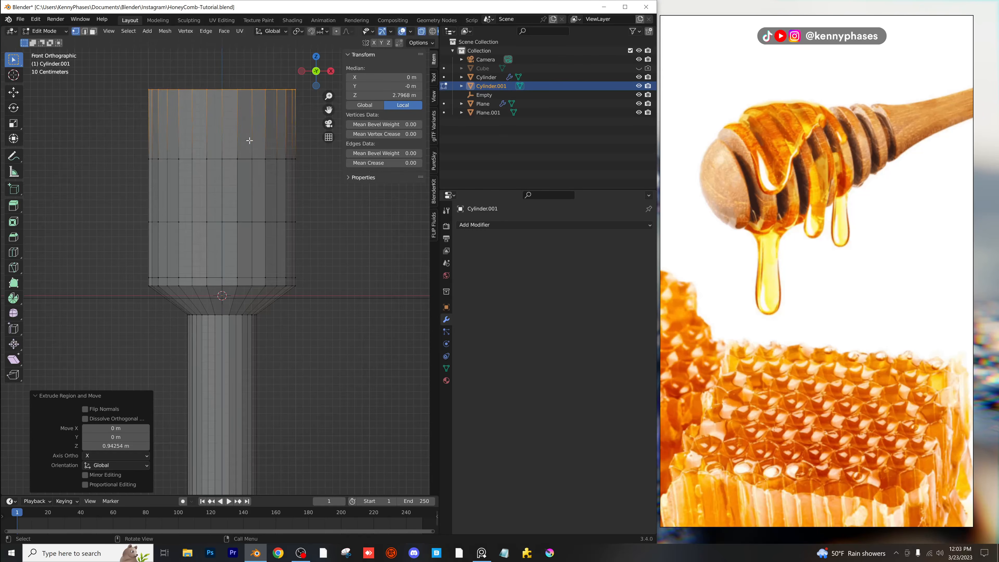
Taper the head's top by scaling its end face to about 0.718, then return to Object Mode.
middle_click_drag(246, 166, 234, 246, "shift")
scroll(237, 243, "up", 1)
key("s")
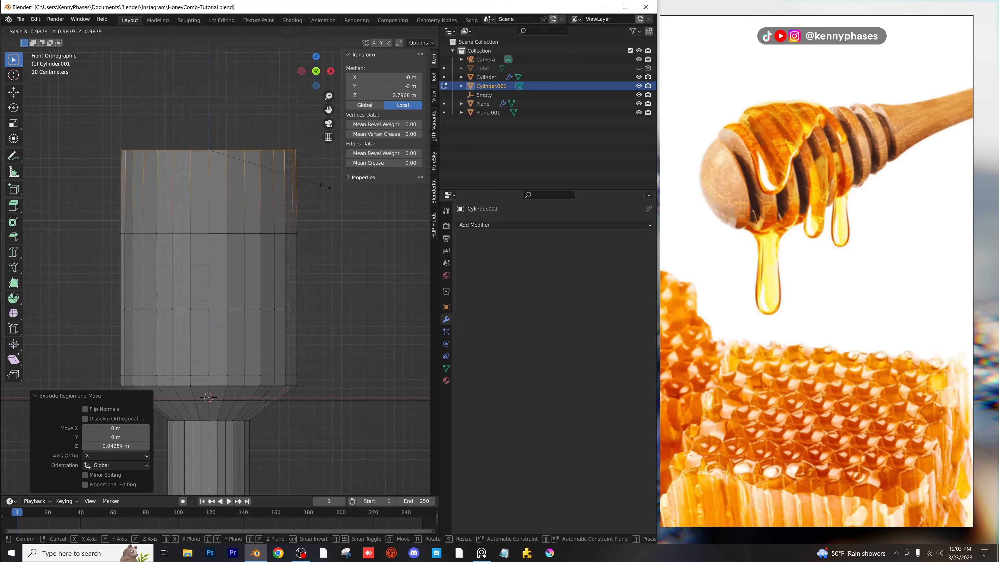
left_click(290, 187)
scroll(301, 216, "down", 1)
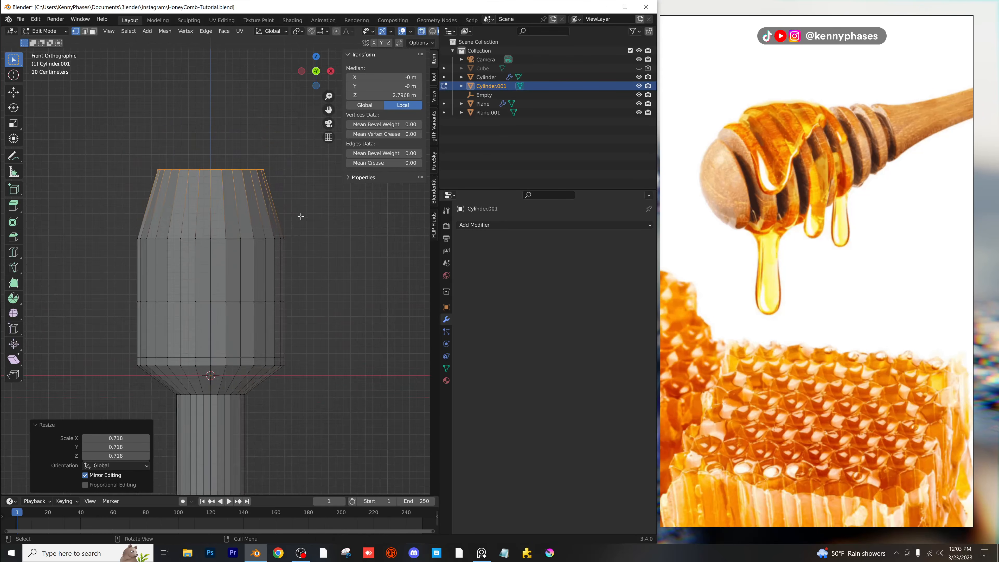
middle_click_drag(300, 216, 275, 272)
key("Tab")
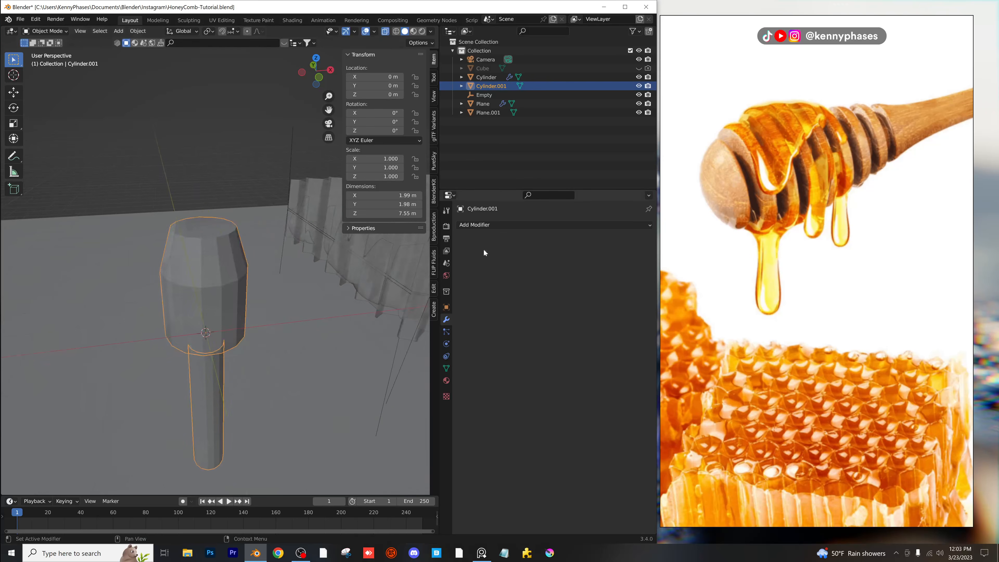
Add a Subdivision Surface modifier to the dipper with the viewport level at 3.
left_click(488, 225)
left_click(483, 383)
scroll(267, 316, "up", 2)
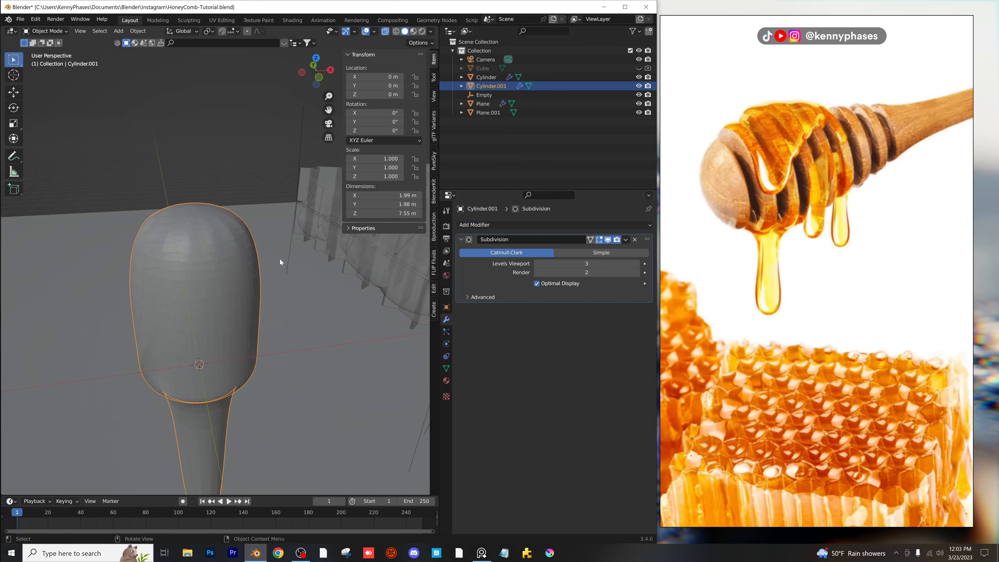
With X-ray off, inset the dipper head's top face by about 0.12 m and scale it to about 0.717.
key("Tab")
middle_click_drag(223, 257, 231, 257)
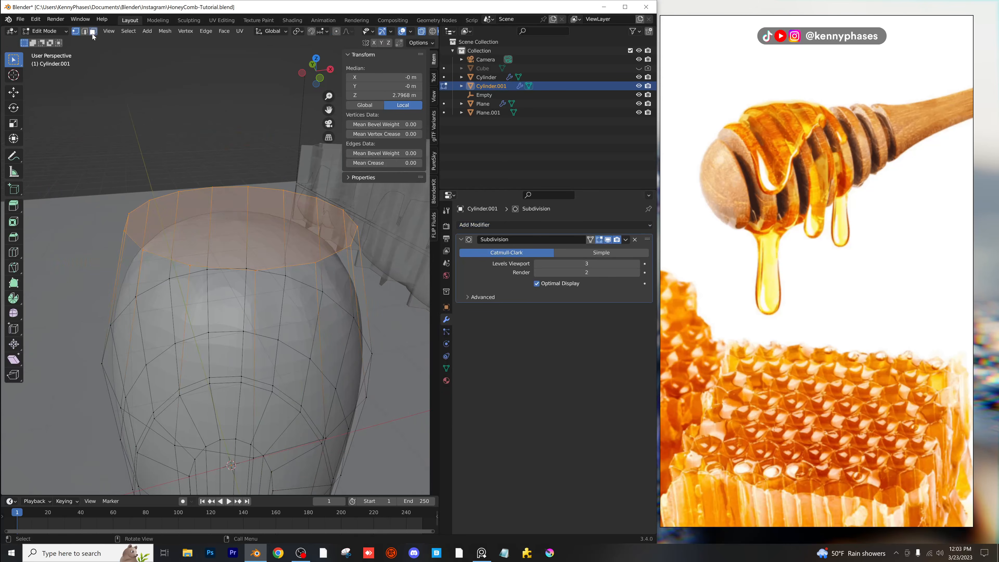
left_click(93, 33)
left_click(421, 32)
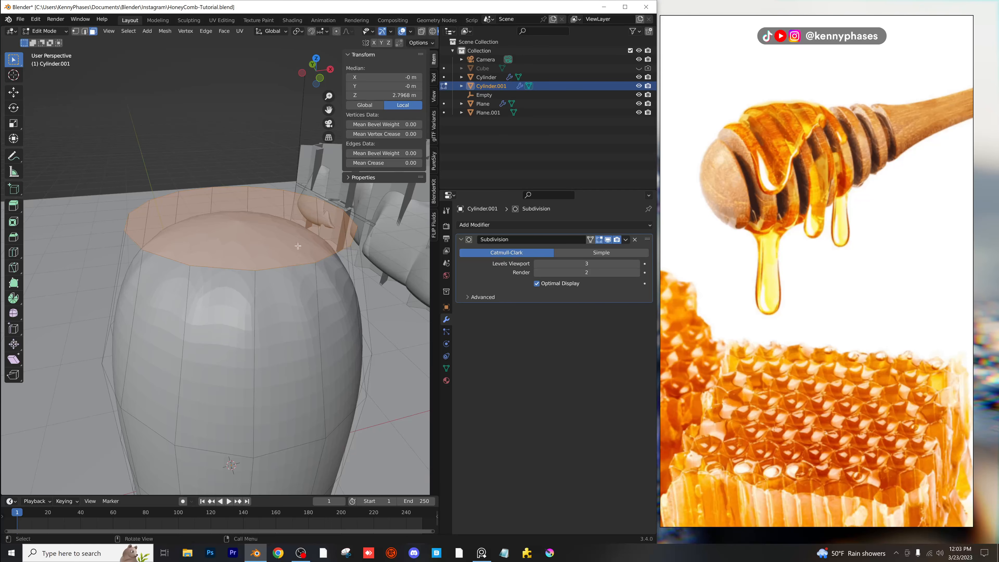
left_click(13, 221)
left_click_drag(271, 212, 228, 210)
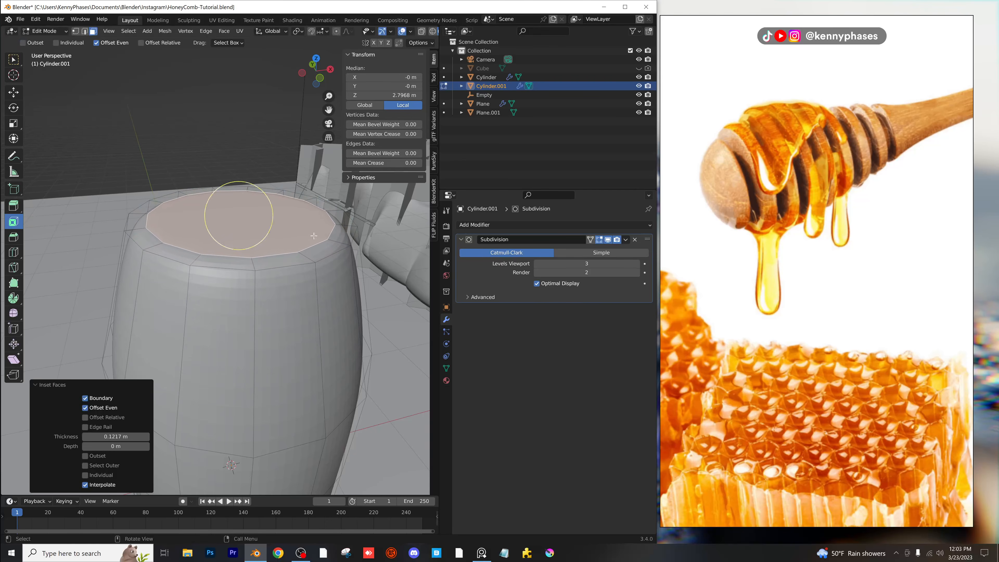
key("s")
left_click(302, 231)
In front view, add a loop cut around the handle and slide it close to the bottom end, at a factor of about 0.851.
scroll(302, 231, "down", 8)
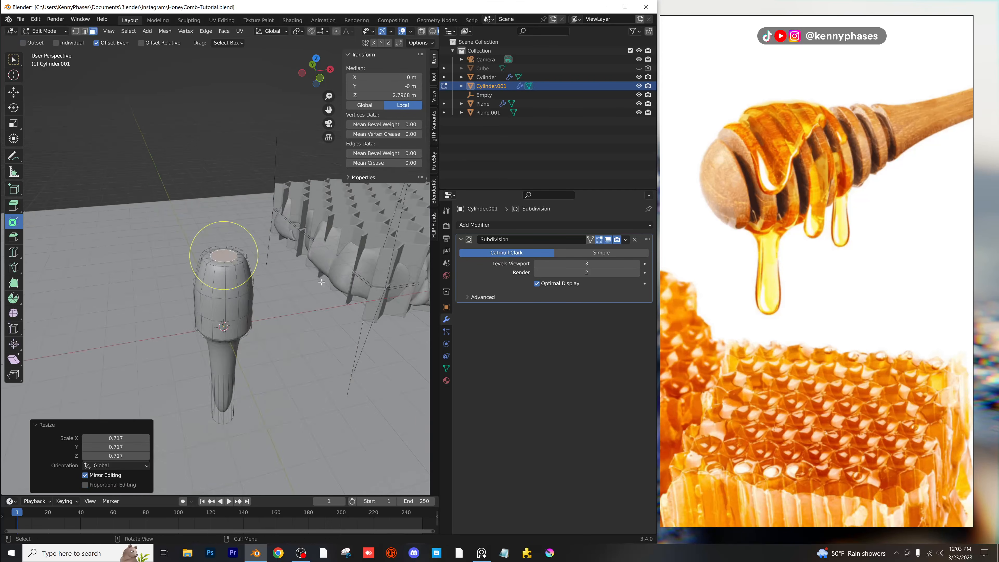
middle_click_drag(291, 291, 286, 263)
scroll(275, 271, "up", 5)
middle_click_drag(254, 318, 232, 248, "shift")
key("Tab")
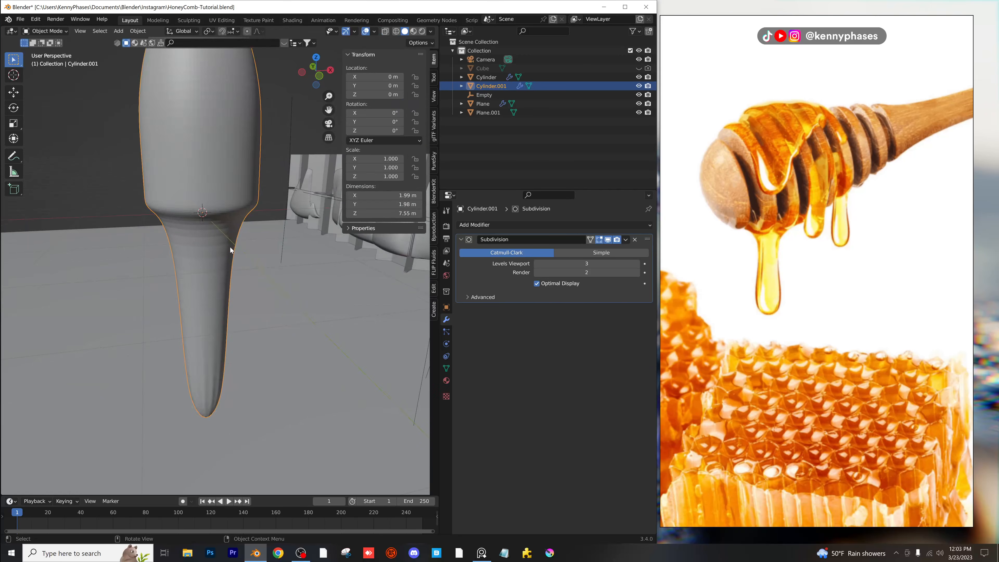
scroll(229, 247, "down", 2)
key("Tab")
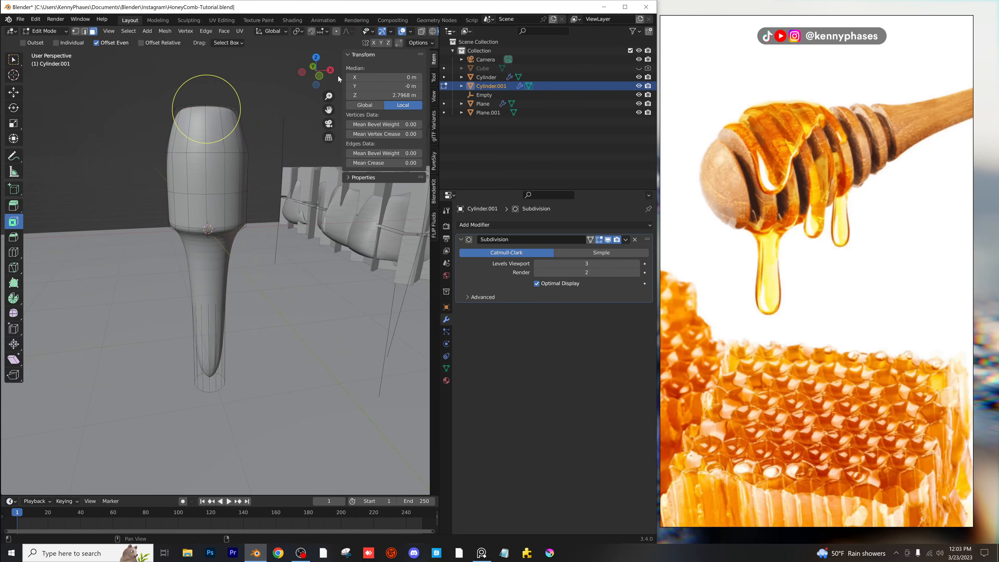
left_click(319, 76)
scroll(220, 268, "up", 2)
middle_click_drag(201, 248, 234, 259, "shift")
scroll(233, 259, "up", 4)
key("Tab")
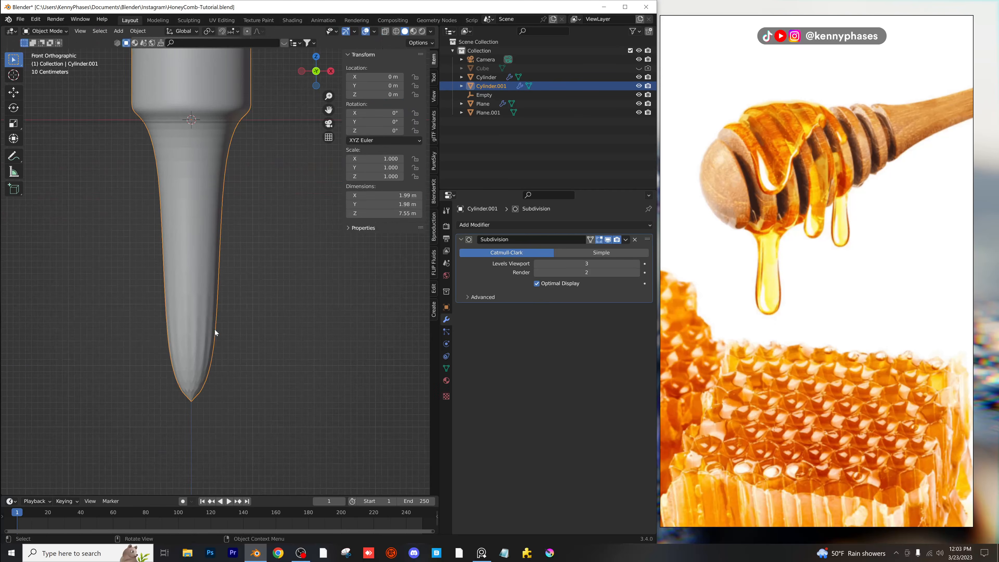
key("Tab")
left_click(206, 316)
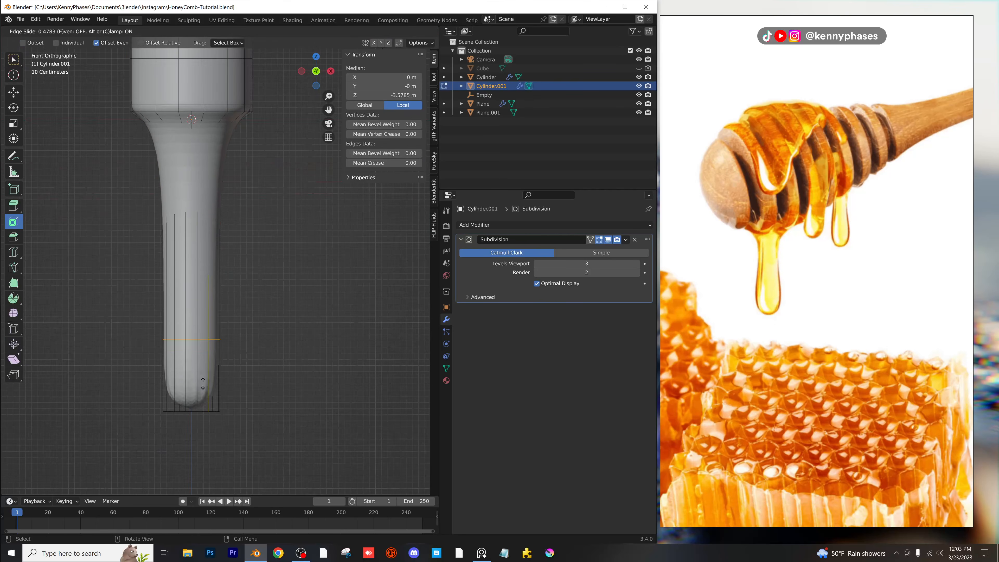
left_click(206, 432)
Turn on X-ray and add a loop cut to the upper handle, slid toward the head at a factor of about -0.580.
scroll(212, 217, "up", 2)
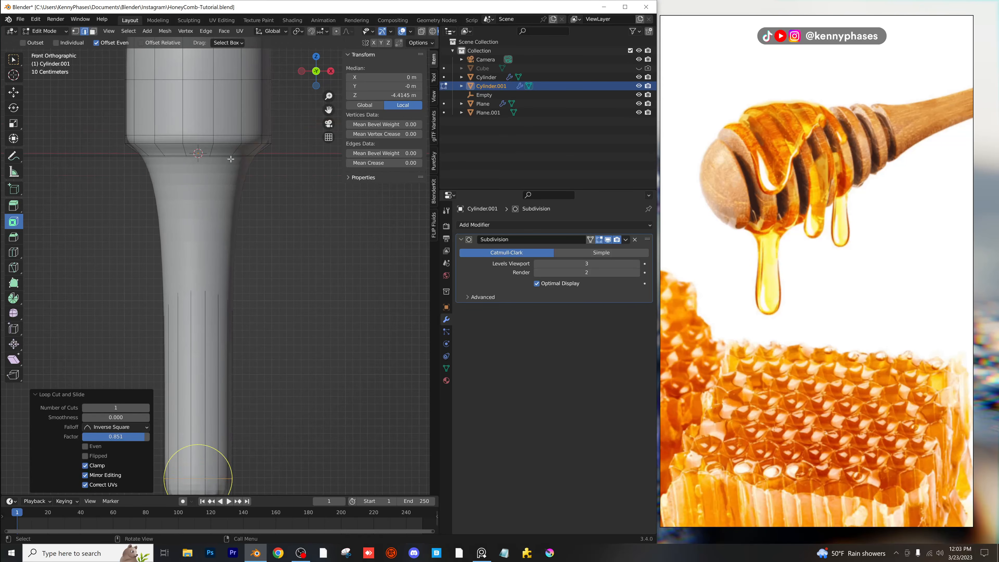
left_click(422, 31)
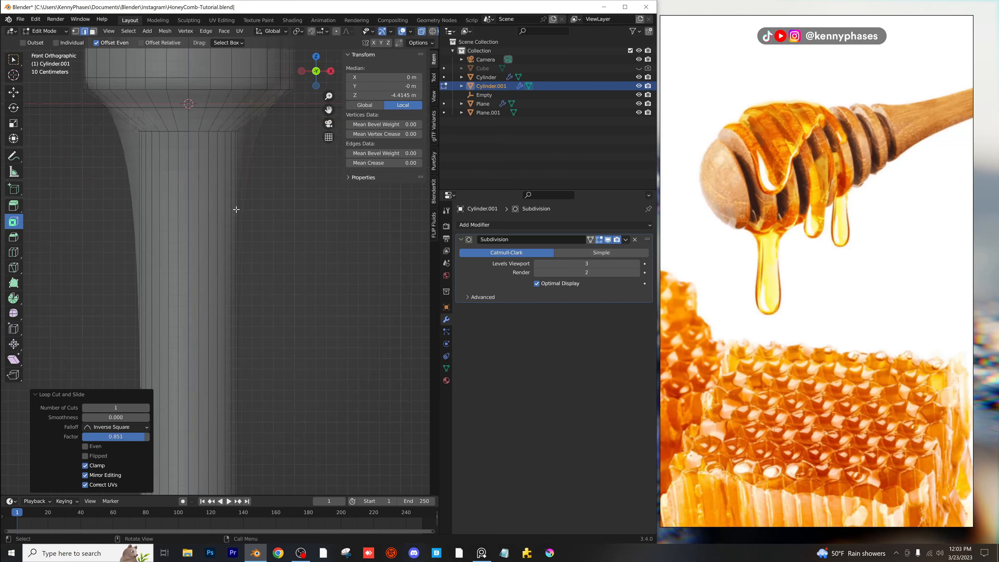
scroll(246, 227, "up", 3)
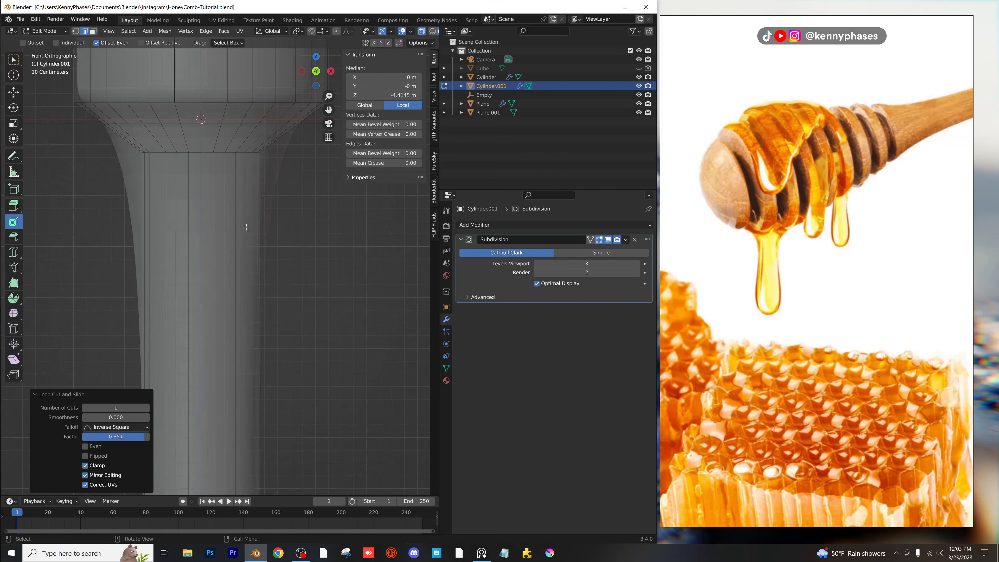
left_click(245, 195)
left_click(254, 47)
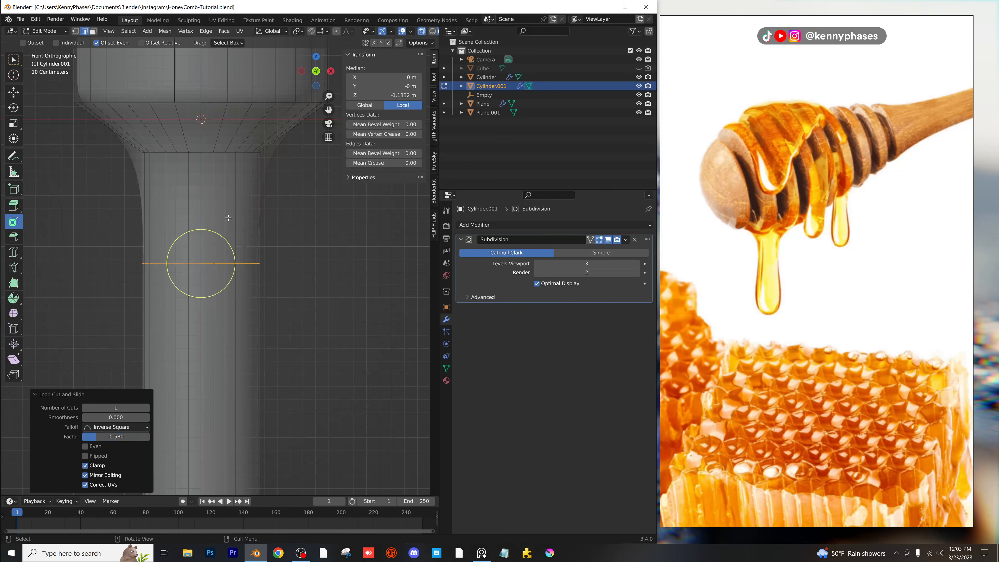
Widen the edge loop around the head's middle to about 1.128, raise it about 0.14 m along Z, and scale it again to about 1.061.
middle_click_drag(228, 217, 225, 290, "shift")
scroll(223, 297, "down", 2)
left_click_drag(94, 201, 341, 245)
key("s")
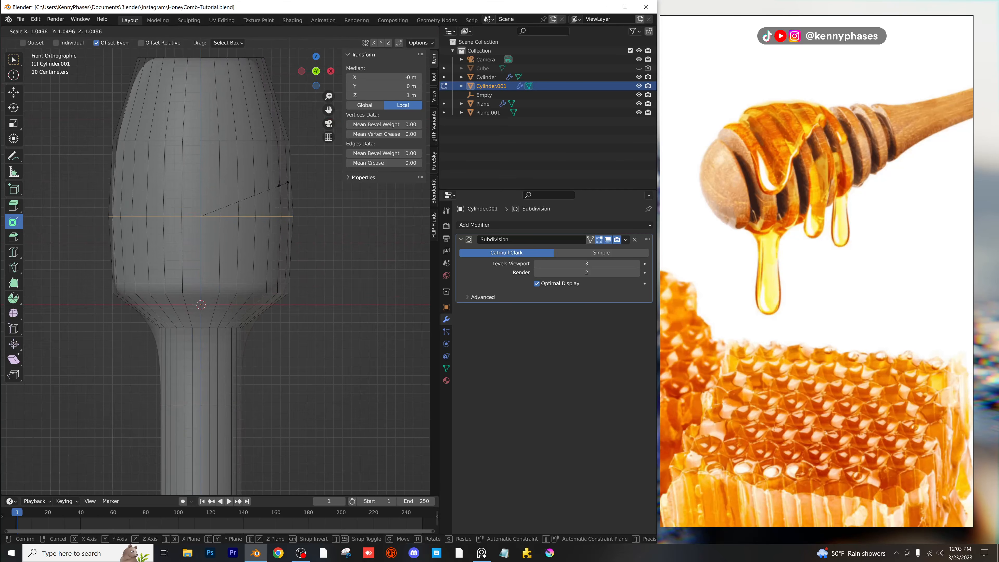
left_click(291, 181)
key("g")
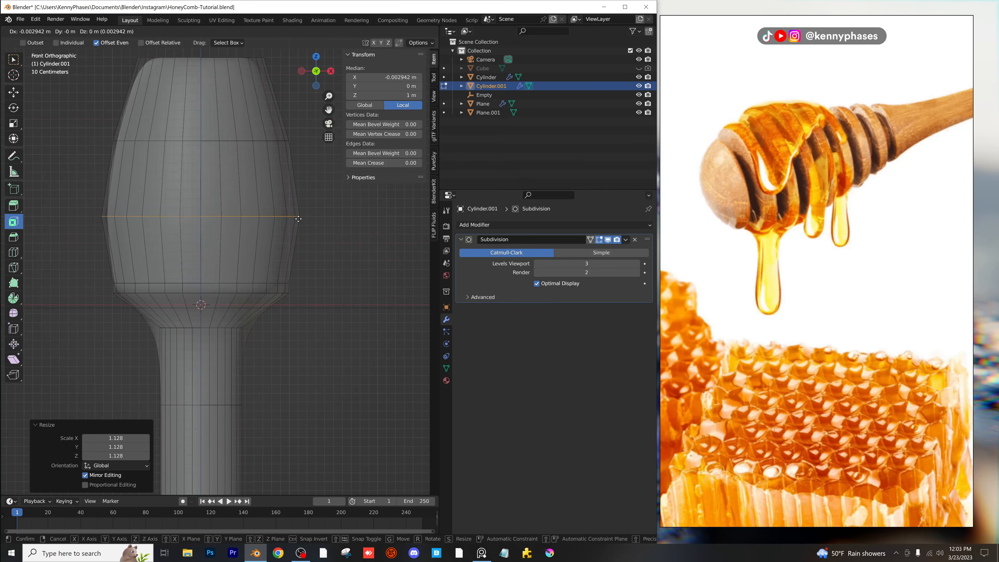
key("z")
left_click(322, 192)
key("s")
left_click(329, 192)
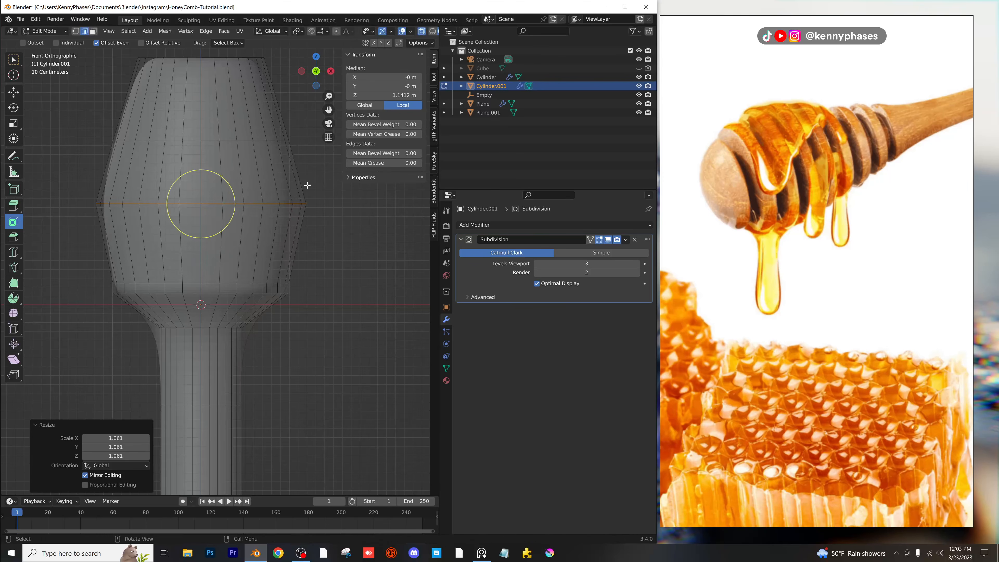
Scale the loop above the head's middle to about 1.084 and add a centred loop cut between it and the top.
middle_click_drag(224, 163, 221, 246, "shift")
scroll(231, 236, "up", 2)
left_click_drag(195, 246, 363, 260)
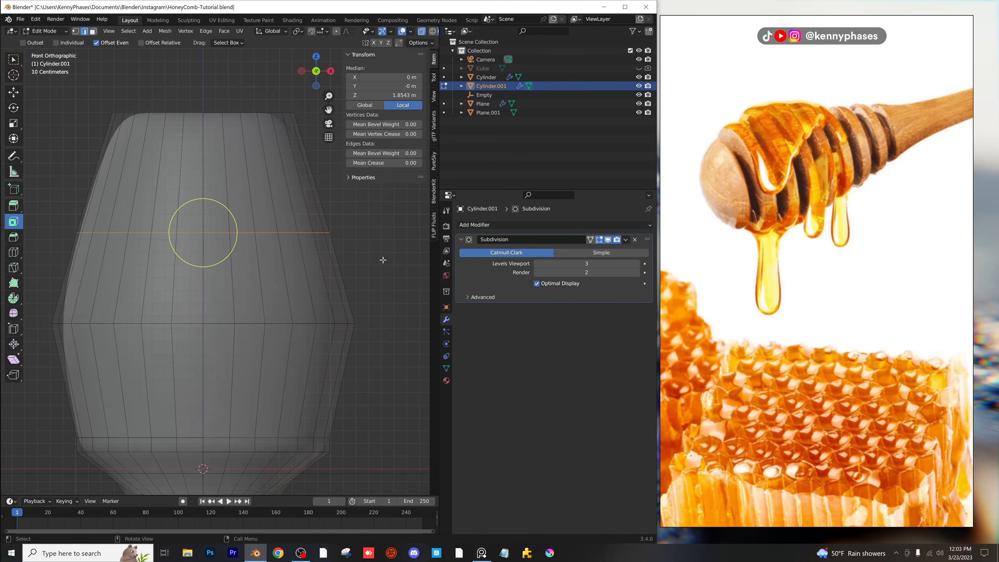
key("s")
left_click(370, 213)
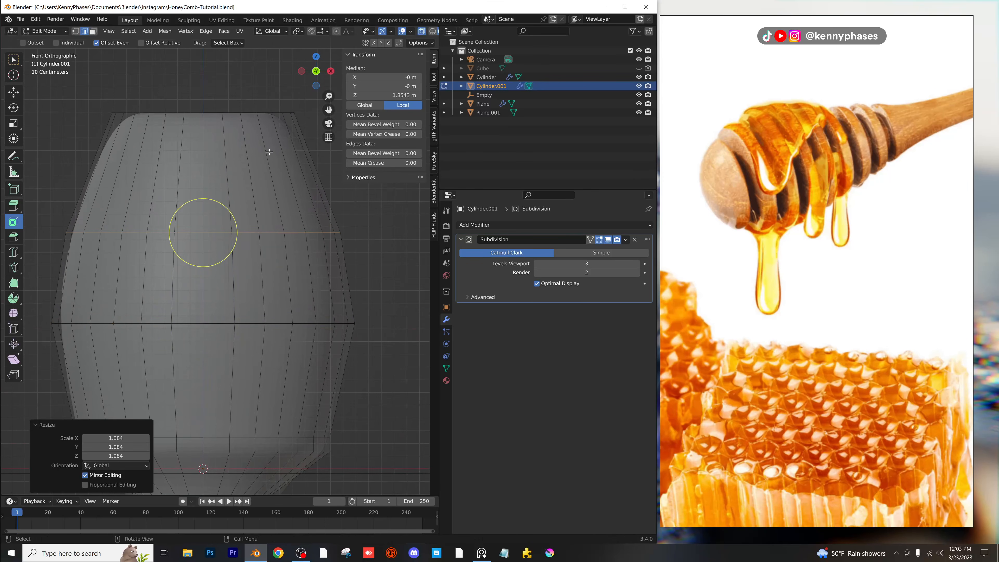
left_click(230, 164)
left_click(230, 164)
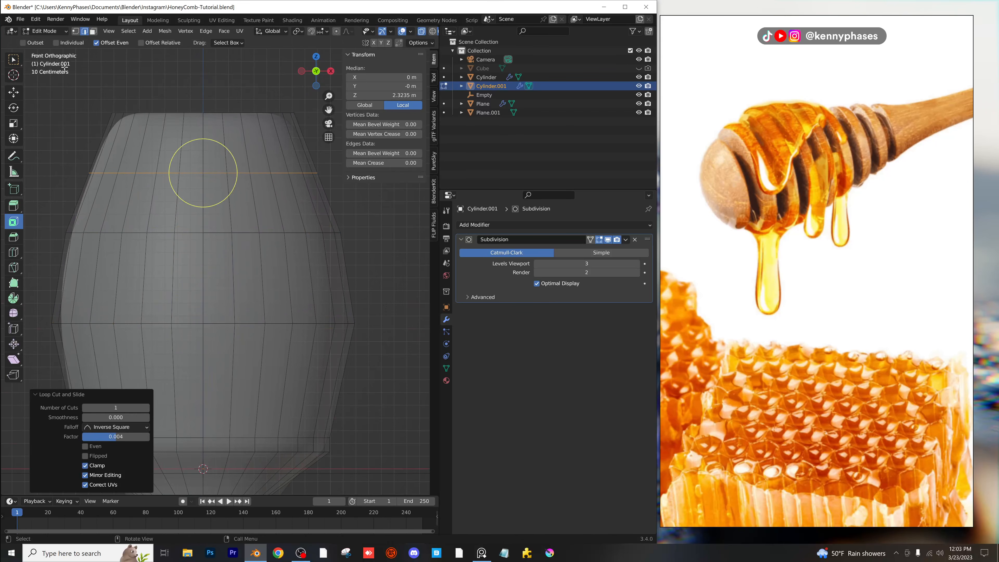
Narrow the head's top end to about 0.751, raise it about 0.02 m along Z, rescale it slightly, and return to Object Mode.
left_click_drag(84, 81, 326, 146)
key("s")
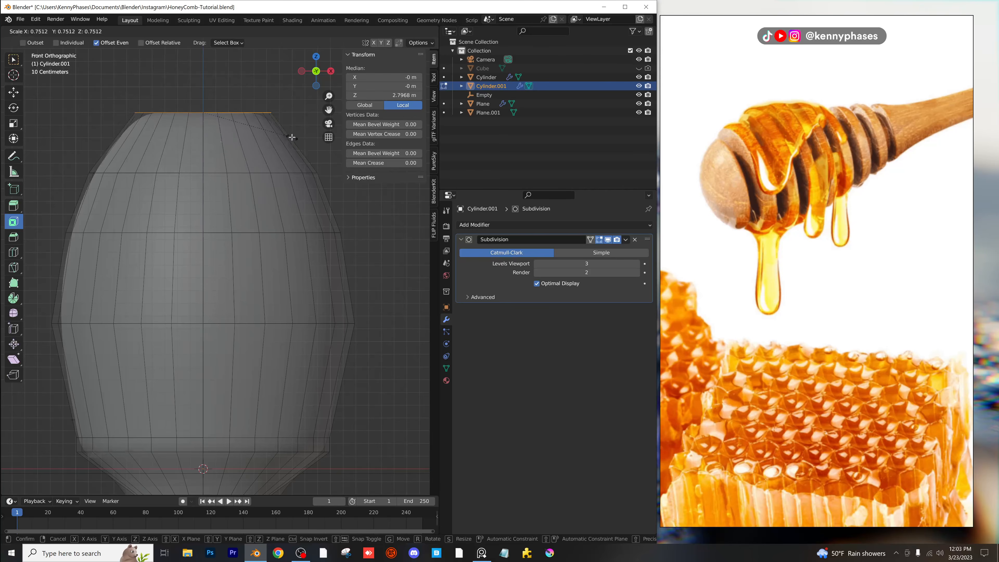
left_click(292, 137)
key("g")
key("z")
left_click(292, 134)
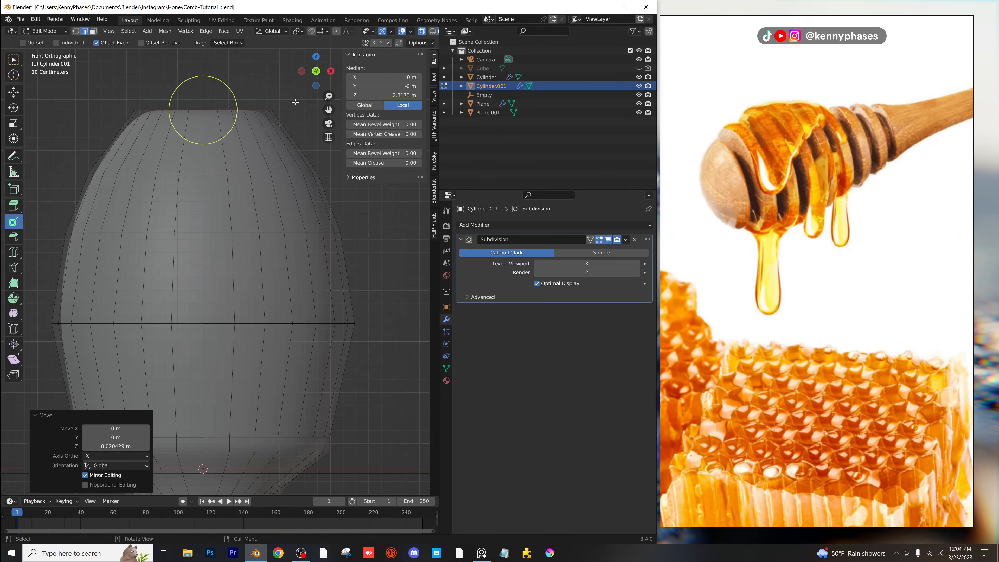
key("s")
left_click(293, 117)
key("Tab")
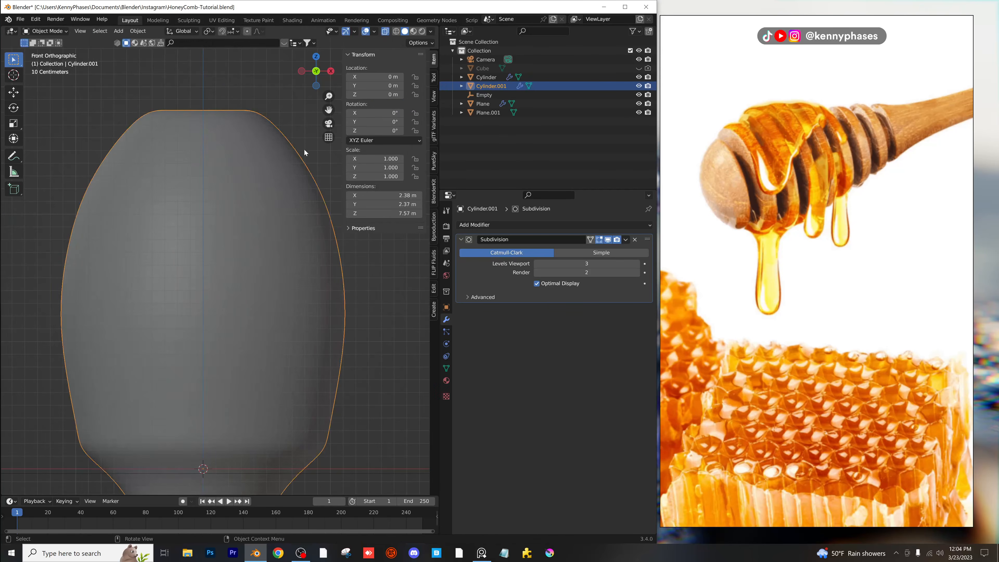
Scale the lower loop at the head's base to about 0.881 and move it down about 0.074 m along Z.
scroll(312, 188, "down", 2)
middle_click_drag(324, 299, 240, 247, "shift")
scroll(323, 320, "down", 4)
scroll(224, 218, "up", 1)
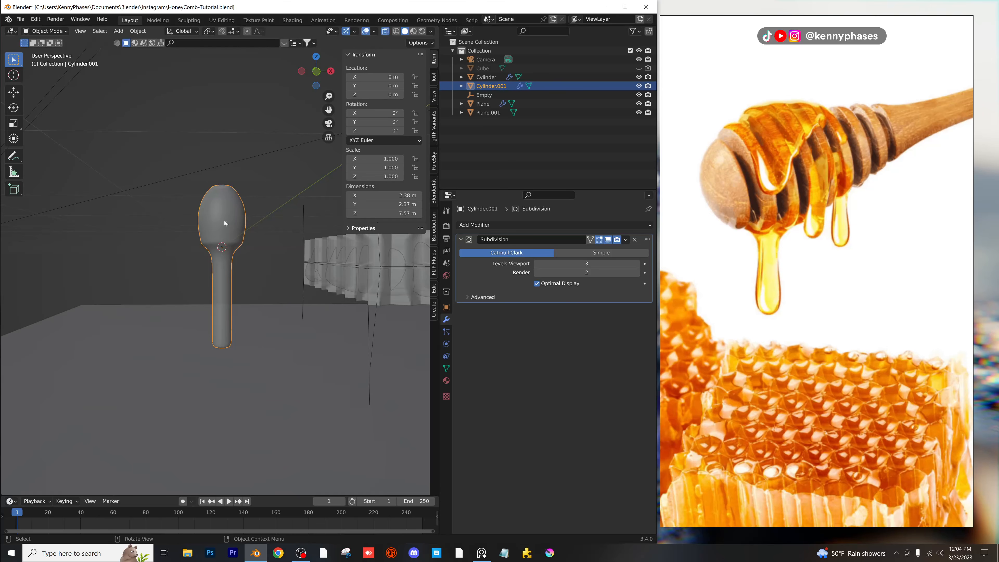
key("Tab")
scroll(222, 253, "up", 8)
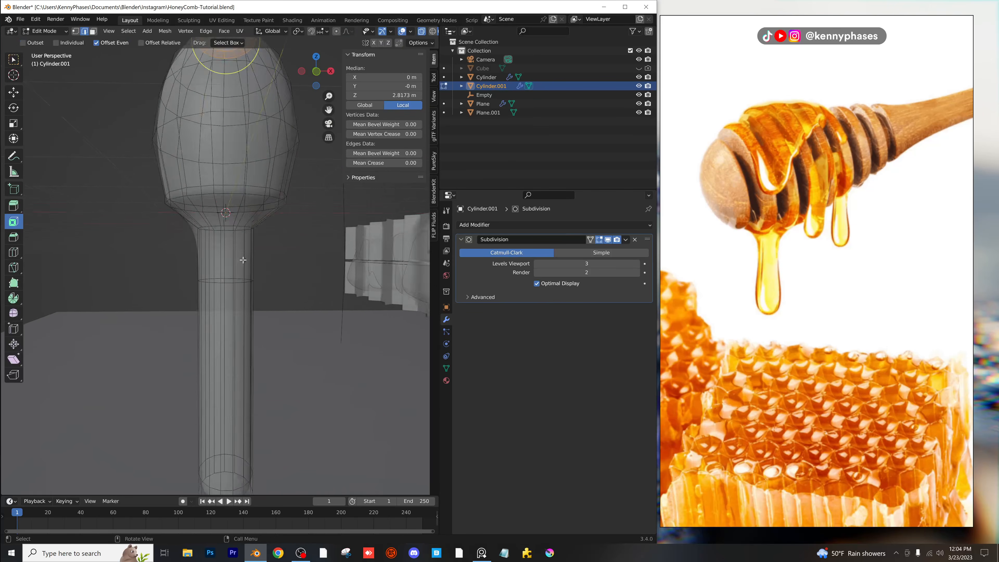
left_click(316, 72)
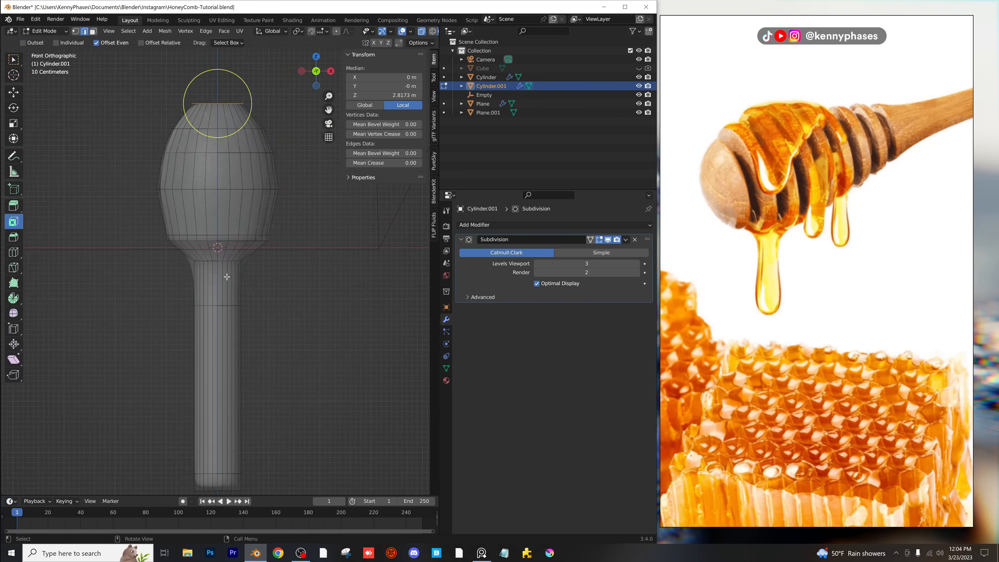
scroll(150, 251, "up", 5)
left_click_drag(157, 227, 353, 234)
key("s")
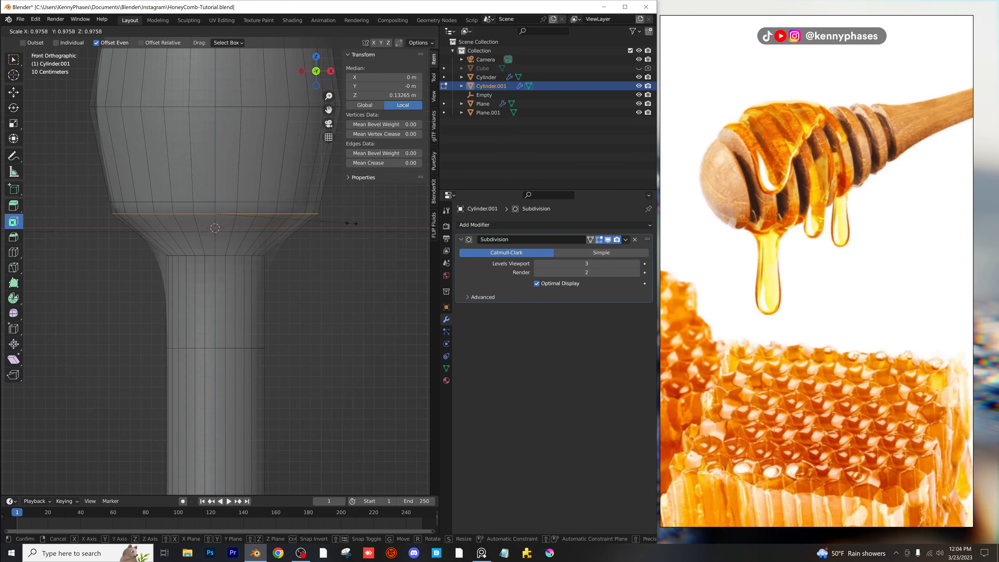
left_click(339, 222)
key("g")
key("z")
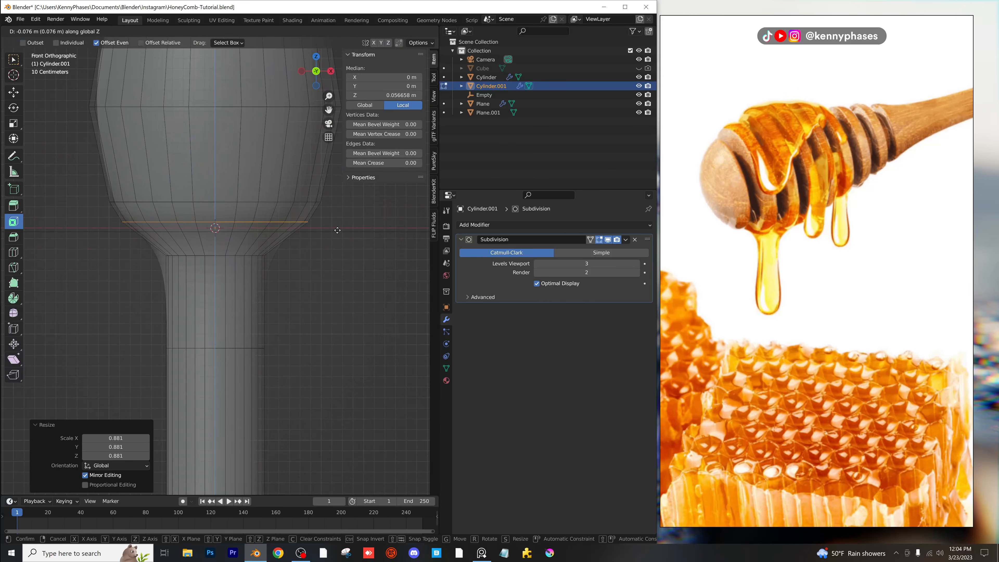
left_click(337, 229)
Add a loop cut below the handle's upper loop and scale the upper loop to about 0.818 to narrow the neck.
middle_click_drag(333, 283, 319, 215, "shift")
scroll(330, 293, "down", 1)
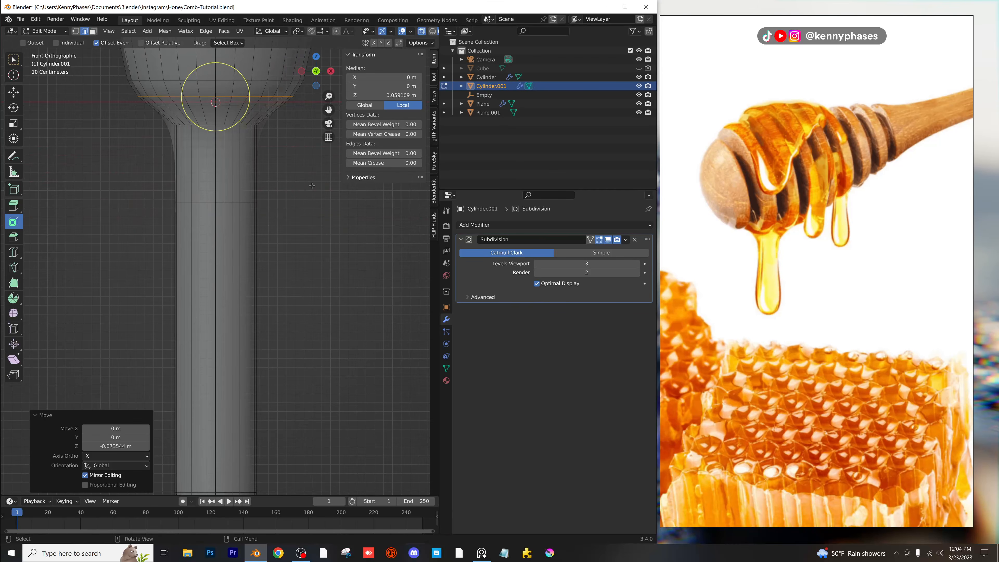
left_click(277, 205, "alt")
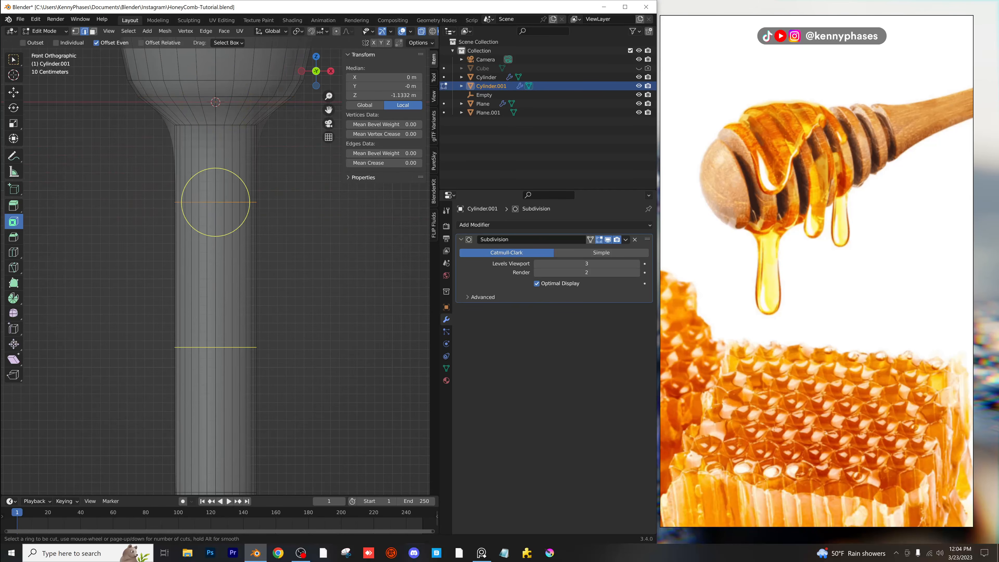
key("s")
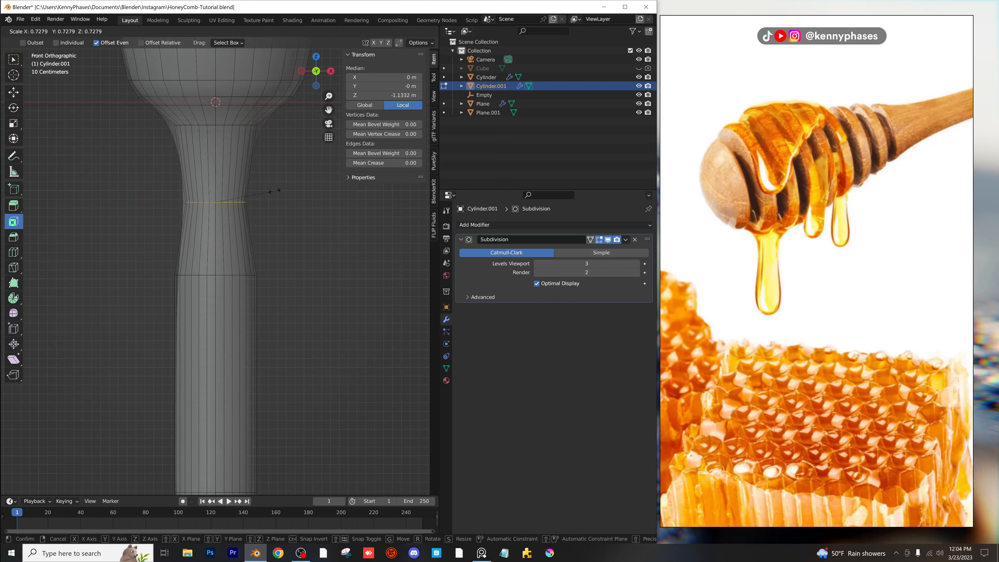
left_click(282, 191)
scroll(290, 301, "down", 1)
middle_click_drag(290, 301, 281, 281, "shift")
scroll(280, 281, "down", 1)
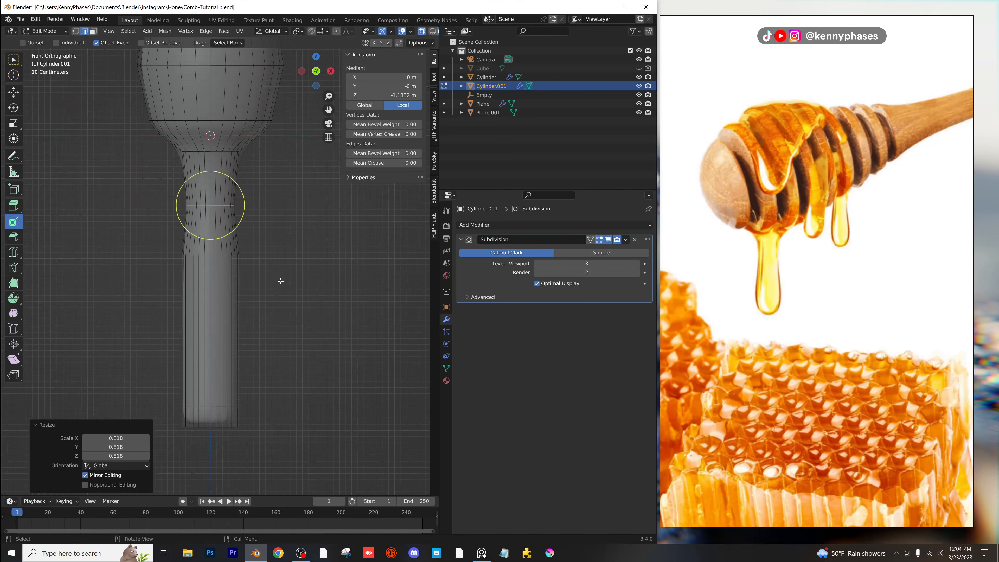
Examine the dipper's head and handle profile on the reference image board and return to the dipper mesh in Blender.
left_click_drag(806, 44, 253, 89)
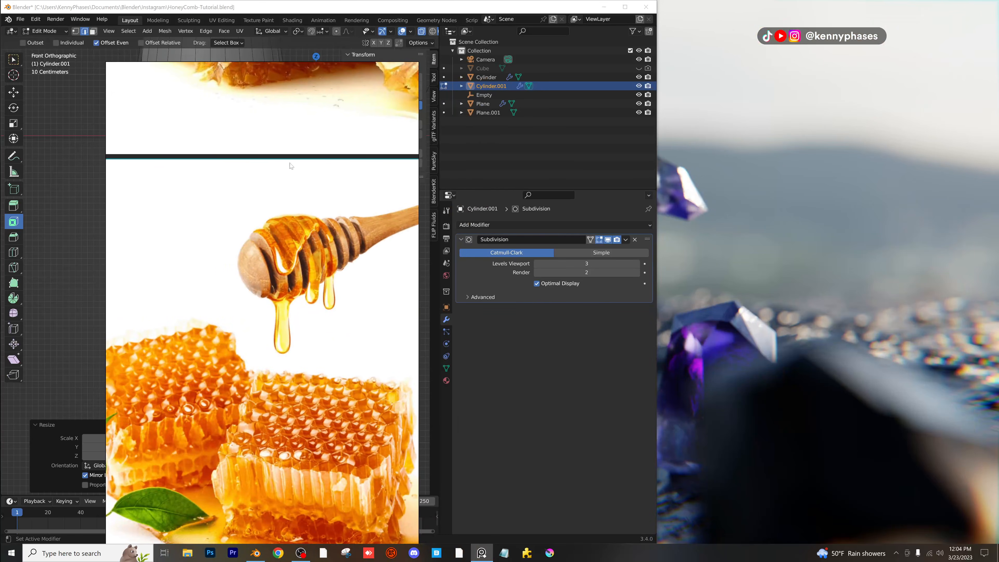
scroll(318, 191, "up", 3)
middle_click_drag(322, 193, 159, 195)
scroll(282, 240, "down", 6)
scroll(299, 240, "up", 4)
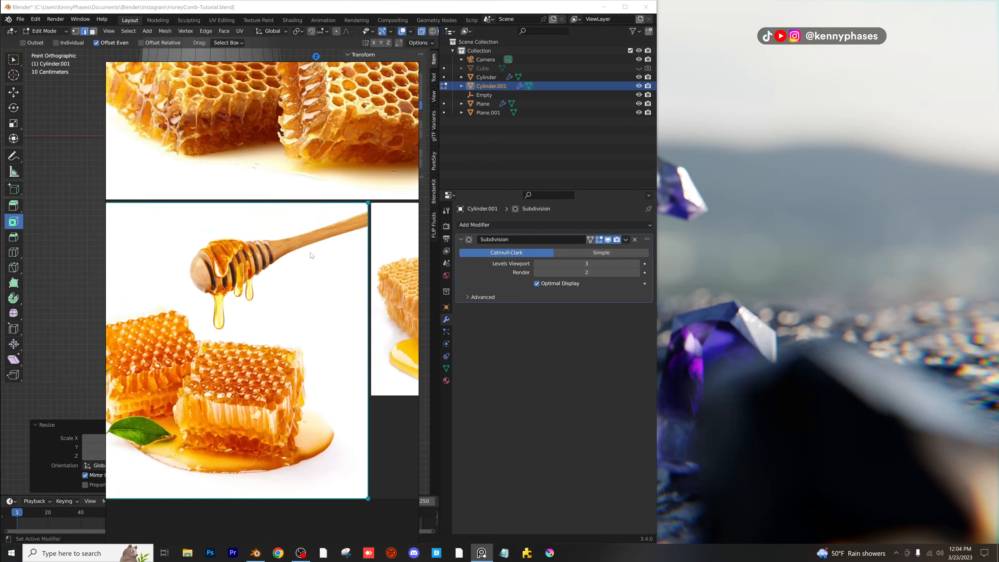
scroll(309, 246, "down", 2)
scroll(311, 242, "up", 1)
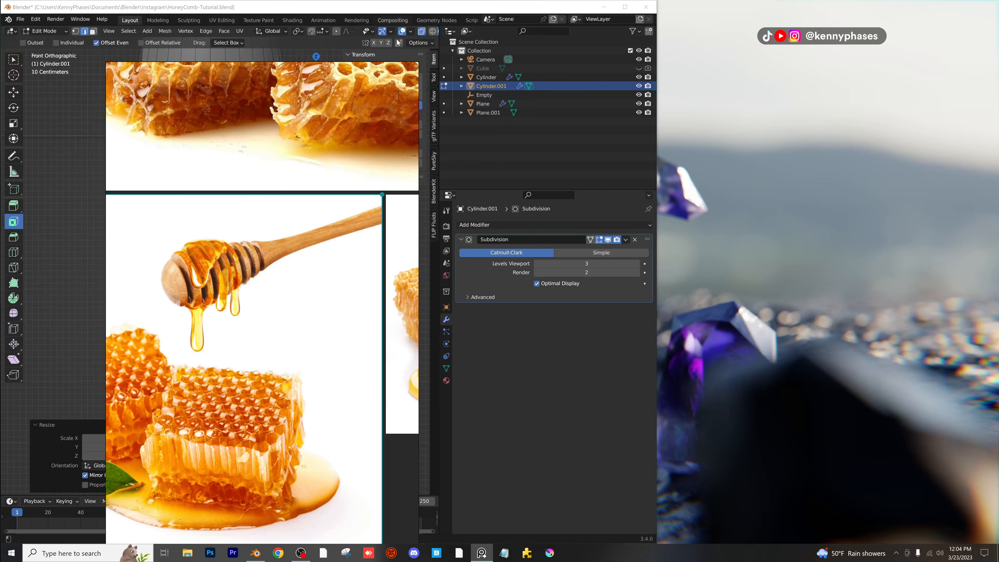
right_click_drag(378, 79, 844, 51)
left_click(248, 201)
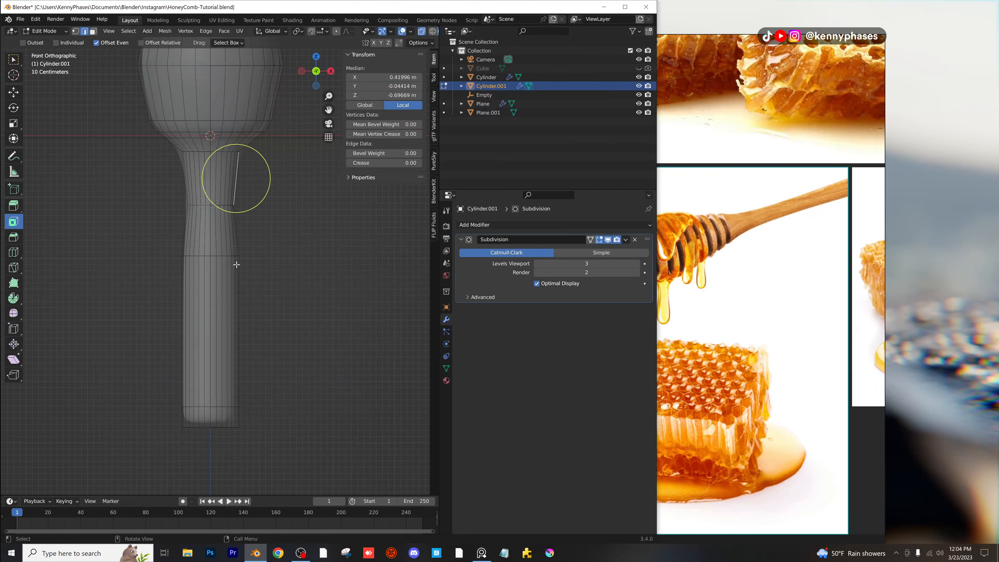
Scale the handle's lower section to about 0.49 and stretch its end downward along Z to lengthen the thinner handle.
left_click_drag(295, 444, 118, 236)
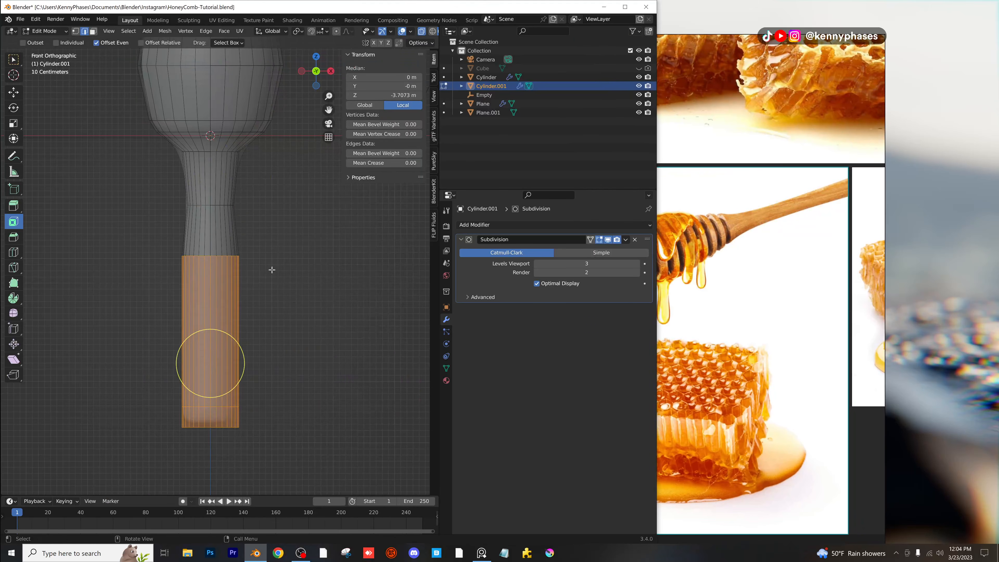
key("s")
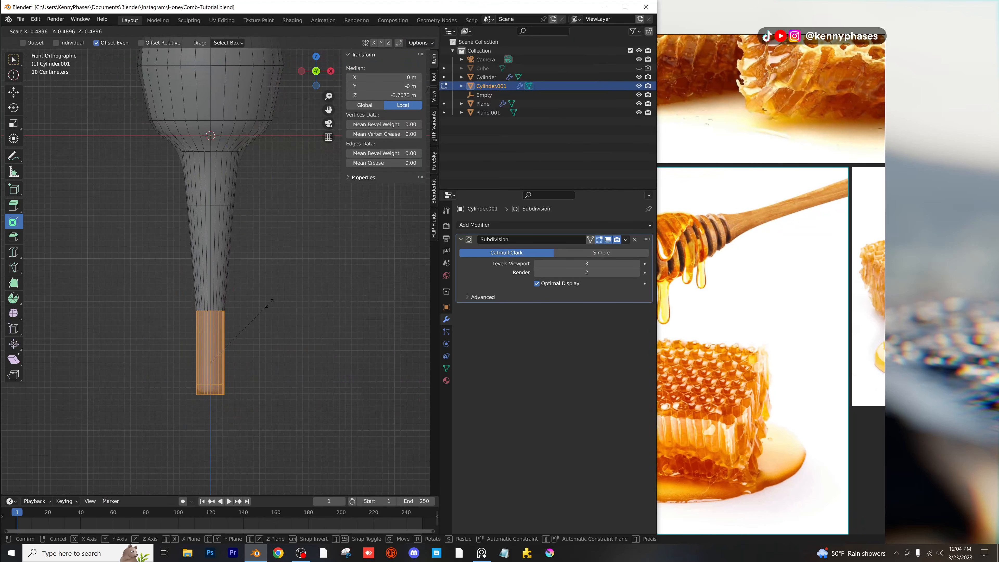
left_click(269, 303)
key("g")
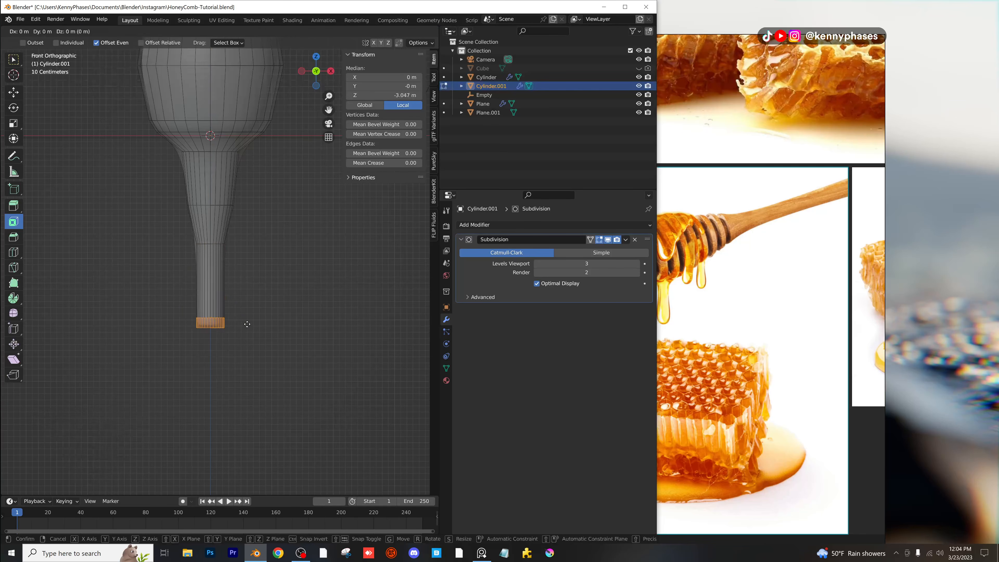
key("z")
left_click(257, 440)
Scale the edge loop at the handle's upper neck to 0.476 so it matches the thinned handle.
left_click_drag(157, 225, 256, 192)
key("s")
left_click(242, 198)
key("g")
key("z")
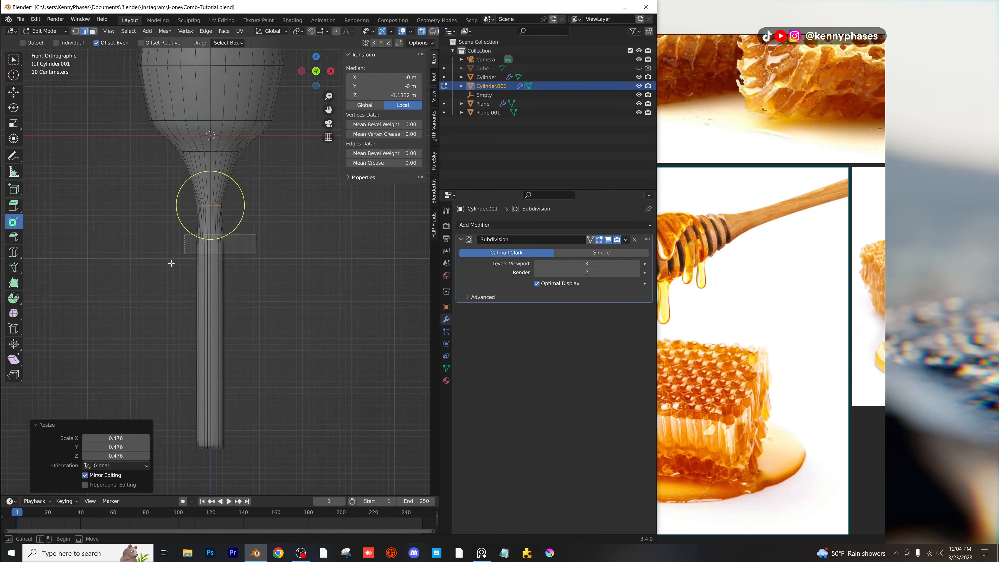
left_click(262, 241)
Scale the handle's lower section to 1.070 and move it down about 0.3 m along Z.
left_click_drag(279, 485, 150, 243)
key("s")
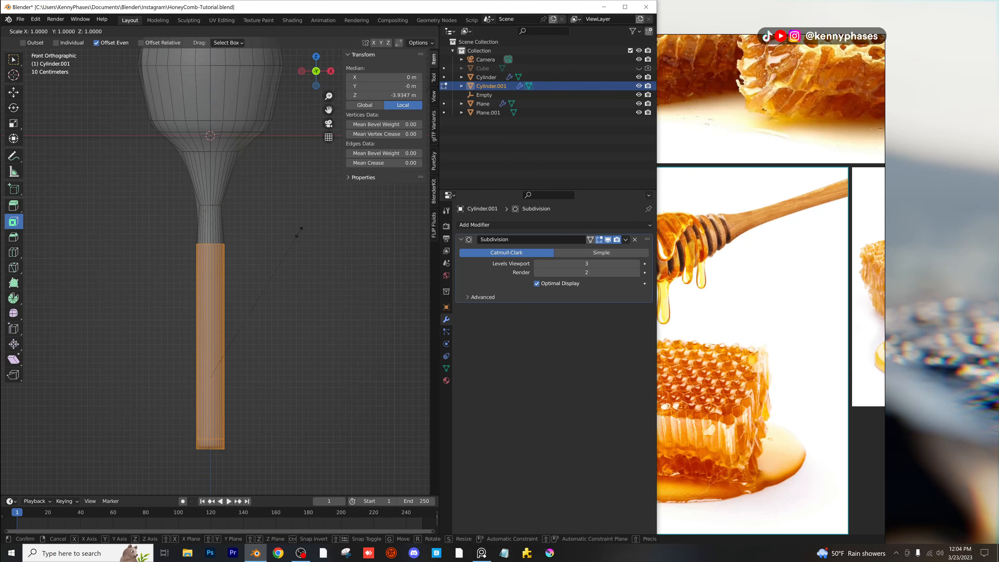
left_click(309, 234)
key("g")
key("z")
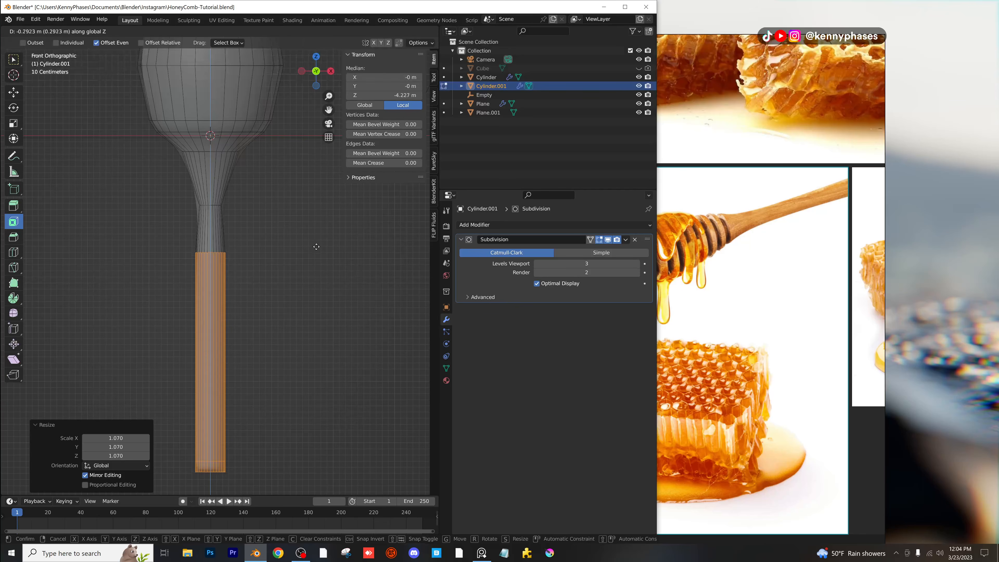
left_click(316, 246)
Move the handle's lower section a further 0.41 m down along Z to lengthen the neck taper.
key("Tab")
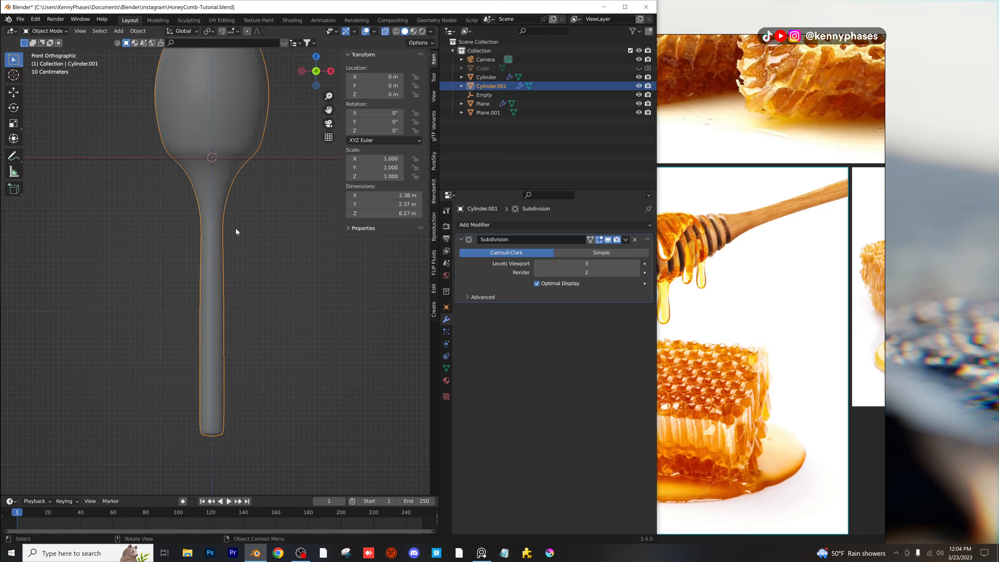
key("Tab")
key("g")
key("z")
left_click(271, 215)
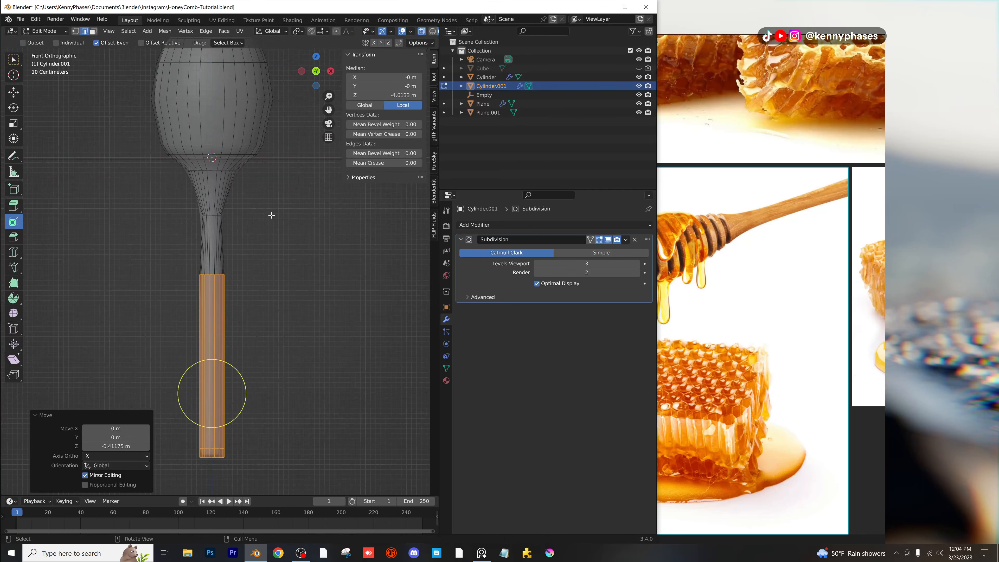
Enlarge the edge loop just below the head's base and move it down about 0.233 m along Z.
left_click(239, 170, "alt")
scroll(272, 149, "up", 1)
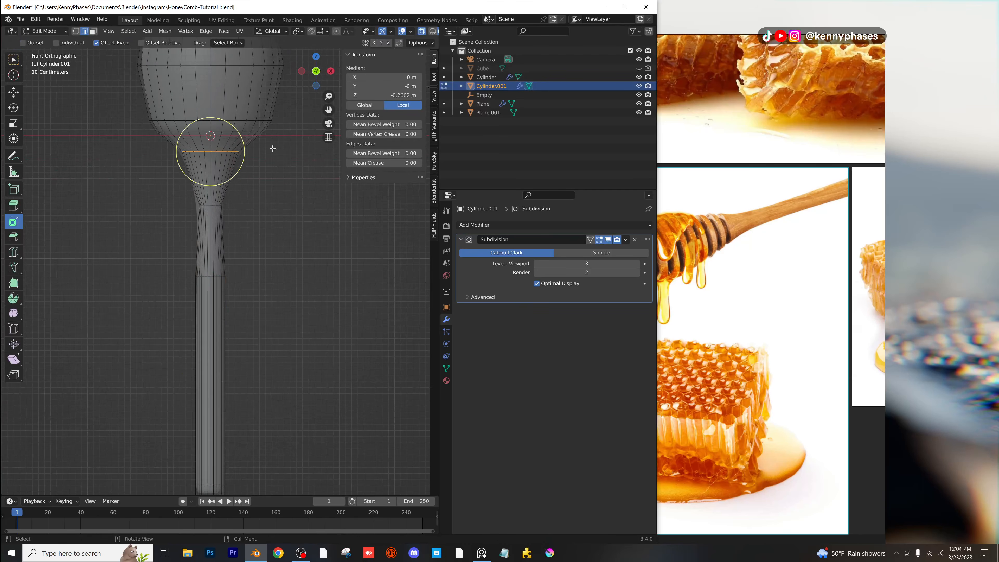
key("s")
left_click(296, 134)
key("g")
key("z")
left_click(296, 147)
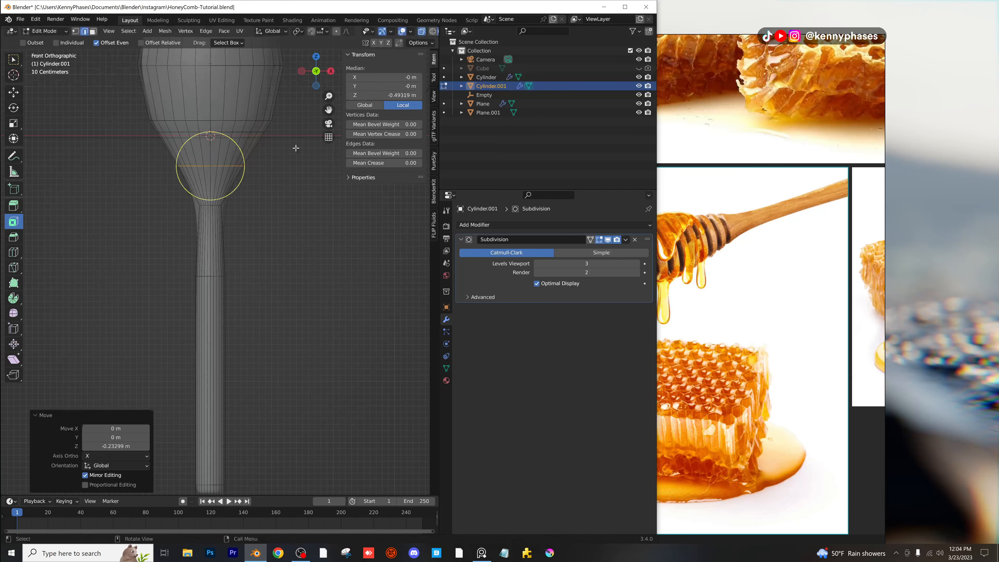
Examine the dipper's smoothed head and neck profile in perspective and front views, comparing the mesh with the object.
scroll(254, 156, "down", 2)
middle_click_drag(248, 178, 246, 239, "shift")
scroll(241, 182, "up", 1)
key("Tab")
middle_click_drag(241, 182, 244, 205)
scroll(230, 190, "up", 1)
key("Tab")
key("Tab")
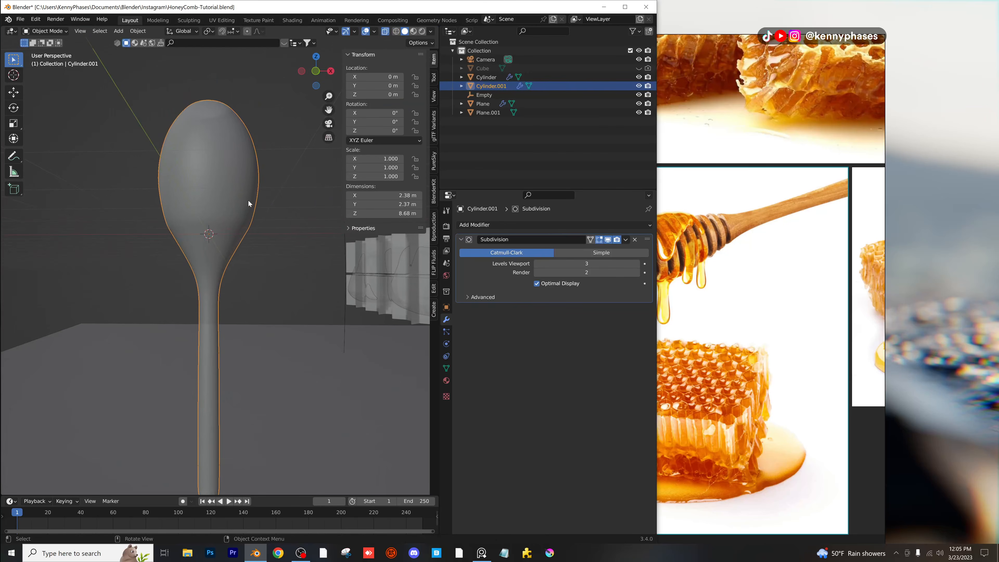
key("Tab")
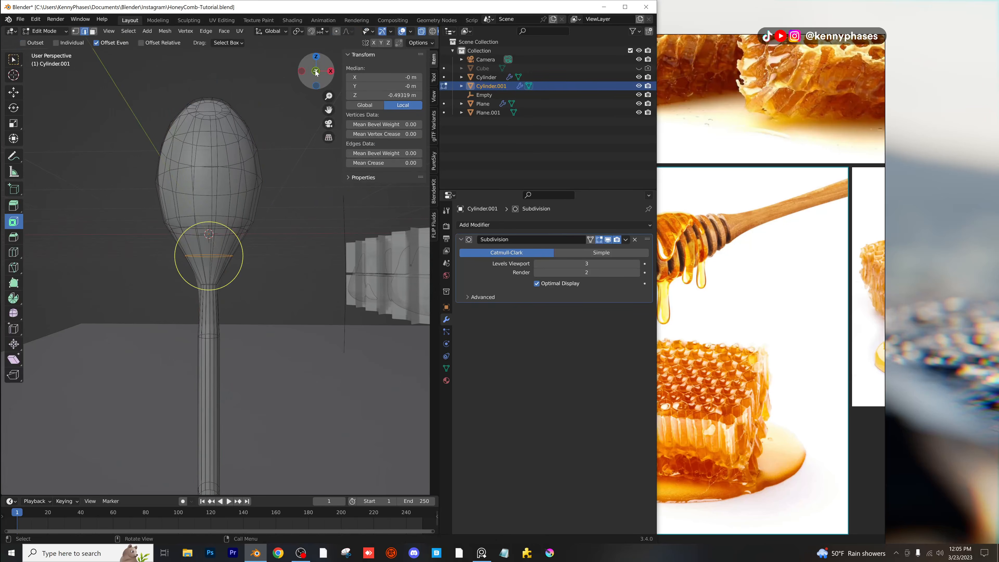
key("Tab")
scroll(254, 188, "up", 8)
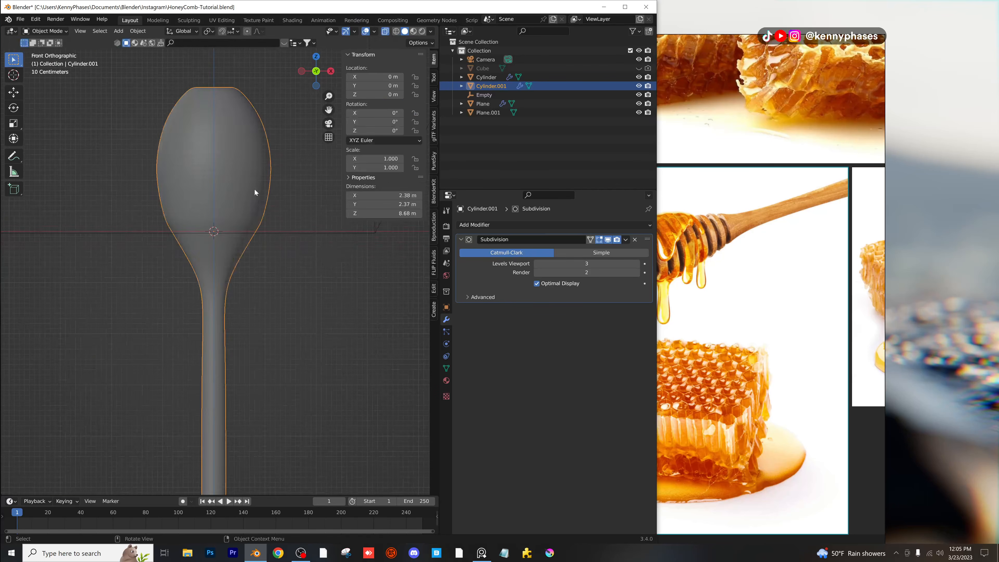
scroll(276, 203, "down", 6)
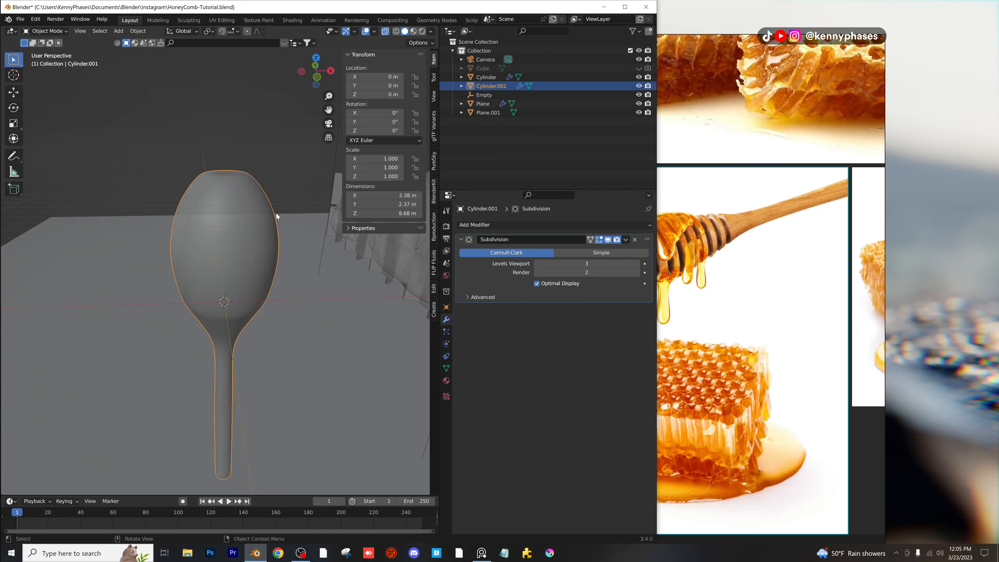
Deselect the dipper and save the file.
left_click(262, 177)
key("ctrl+s")
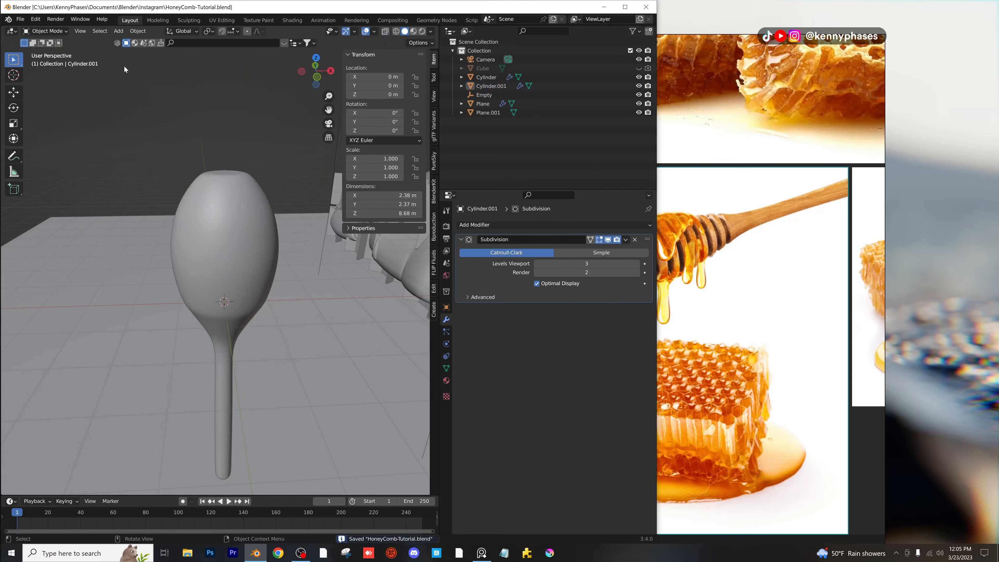
Add a torus and raise it about 1.41 m along Z so it rings the dipper's head.
left_click(120, 31)
mouse_move(145, 39)
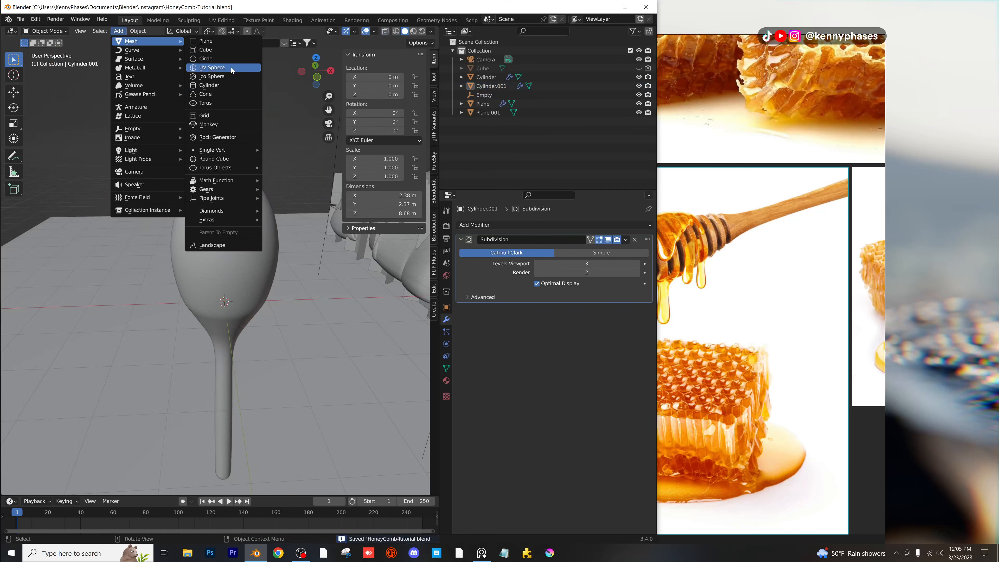
left_click(205, 103)
key("g")
key("z")
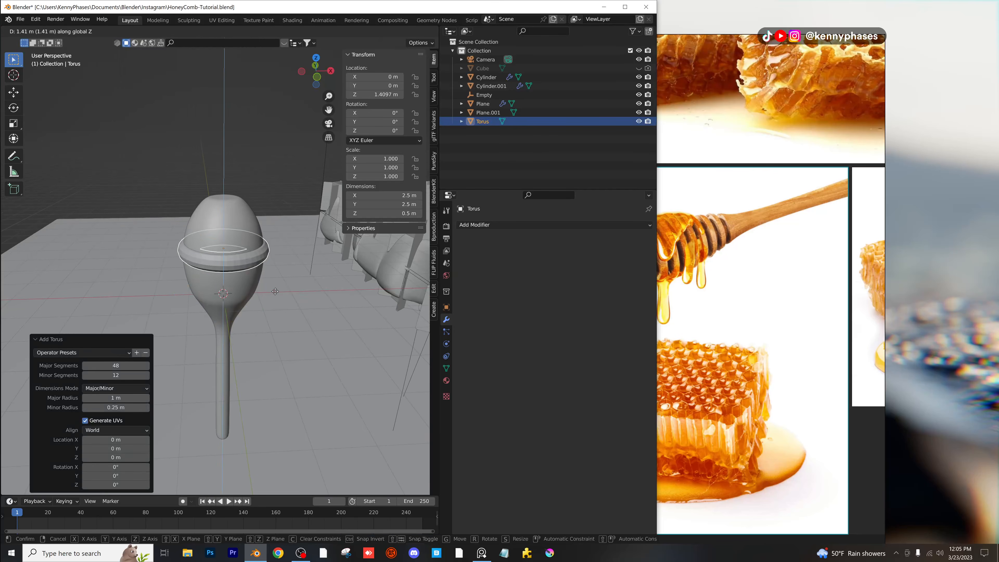
left_click(271, 217)
Flatten the torus by scaling it to 0.506 along Z.
scroll(260, 235, "up", 6)
scroll(270, 242, "down", 3)
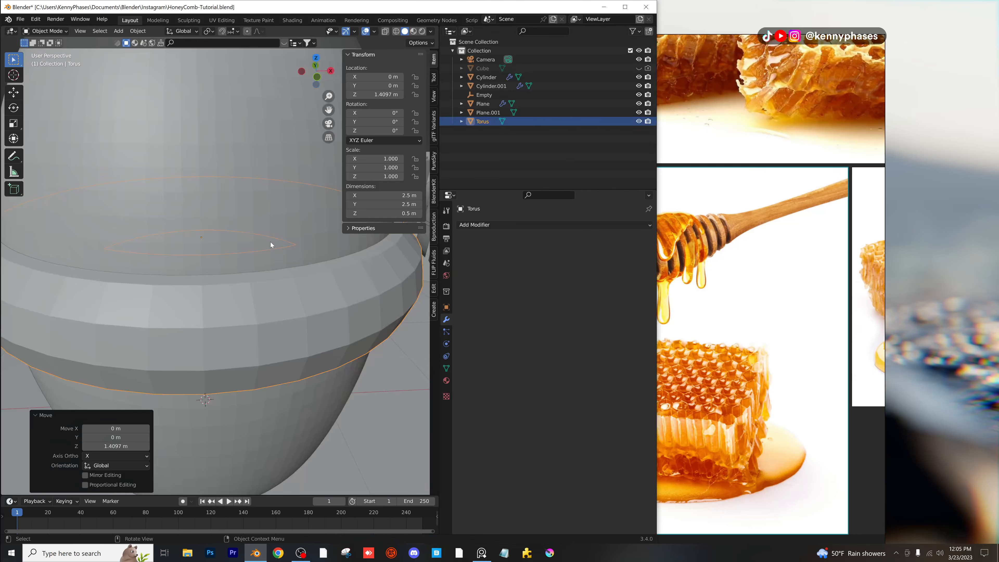
key("s")
key("z")
left_click(279, 201)
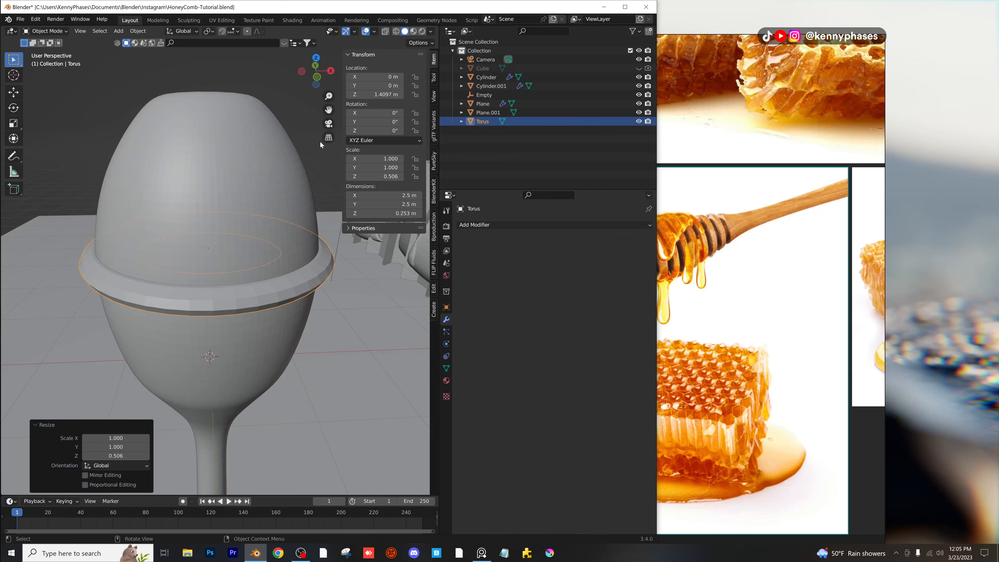
Switch to the reference image board and examine the dipper head's ridges up close.
middle_click_drag(320, 141, 293, 175)
scroll(281, 179, "down", 2)
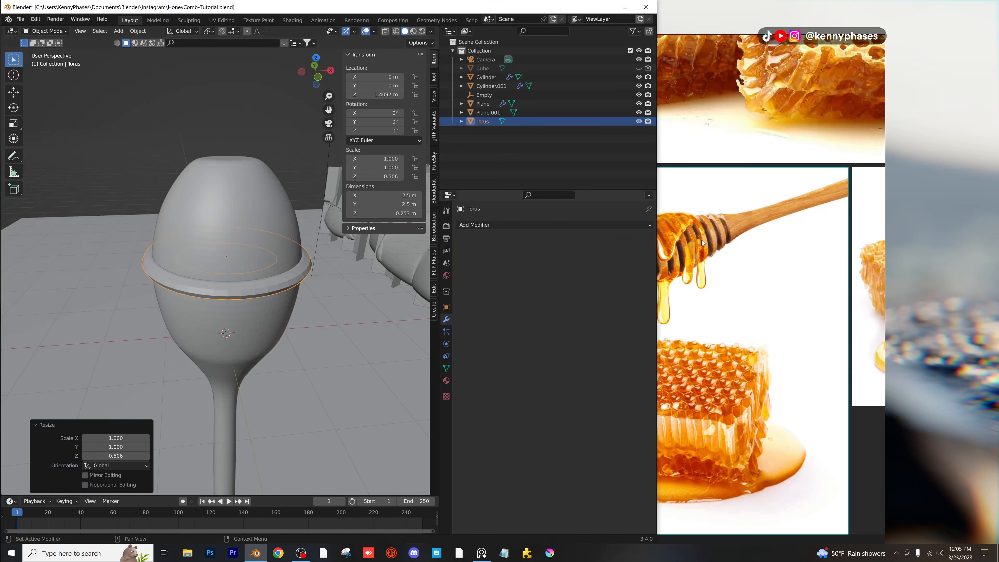
right_click(768, 44)
left_click(740, 38)
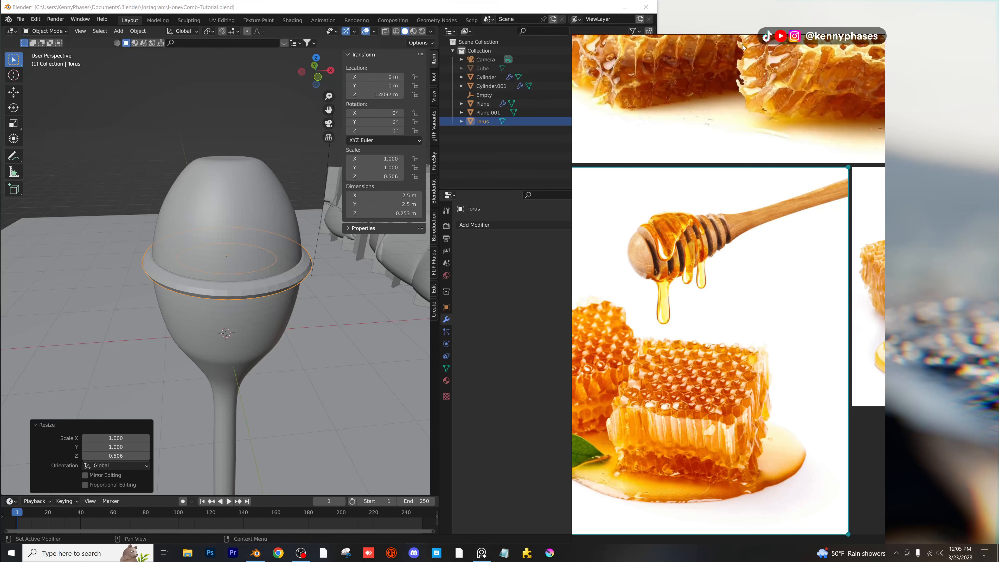
left_click_drag(742, 47, 323, 79)
scroll(271, 296, "up", 5)
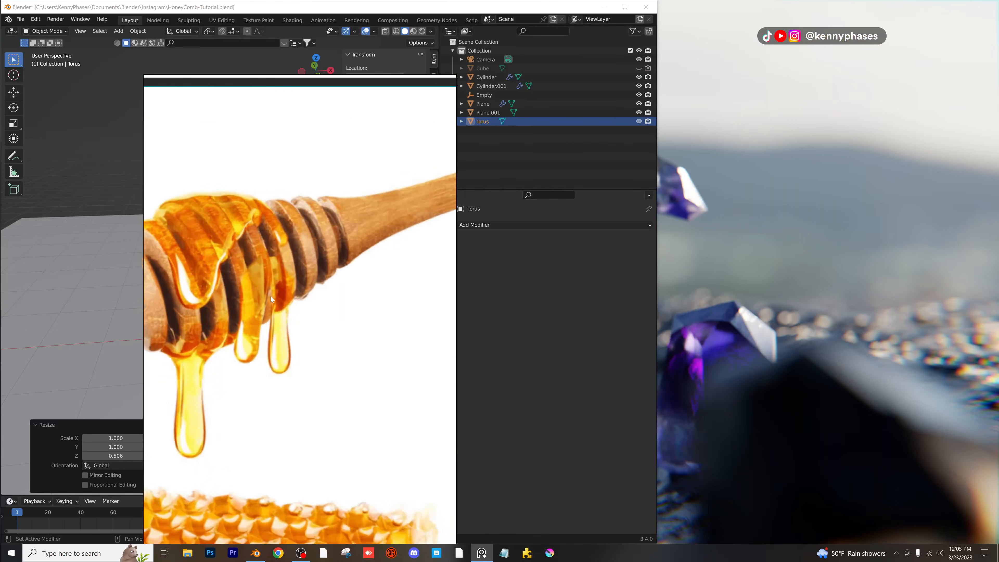
middle_click_drag(284, 250, 348, 243)
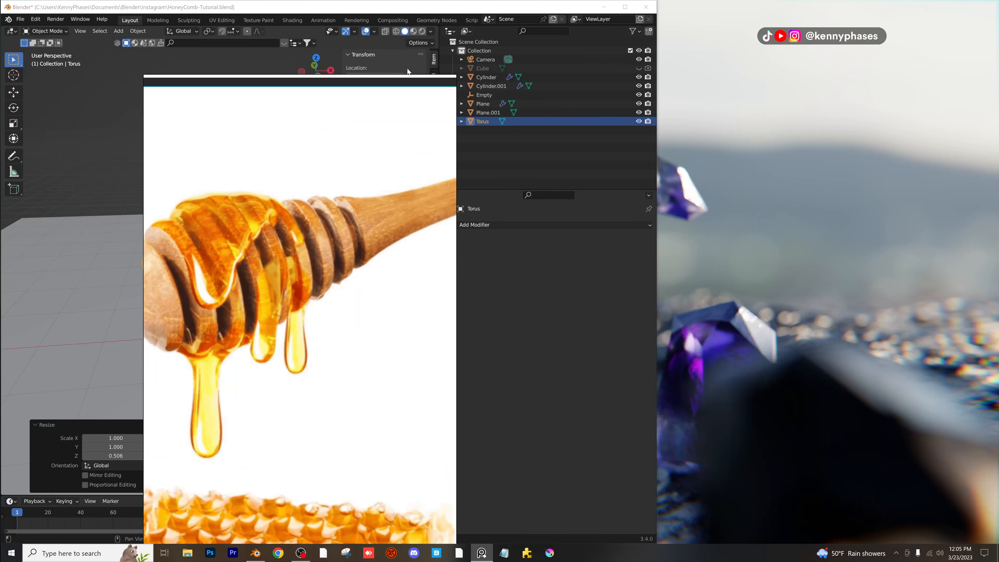
left_click_drag(408, 79, 879, 41)
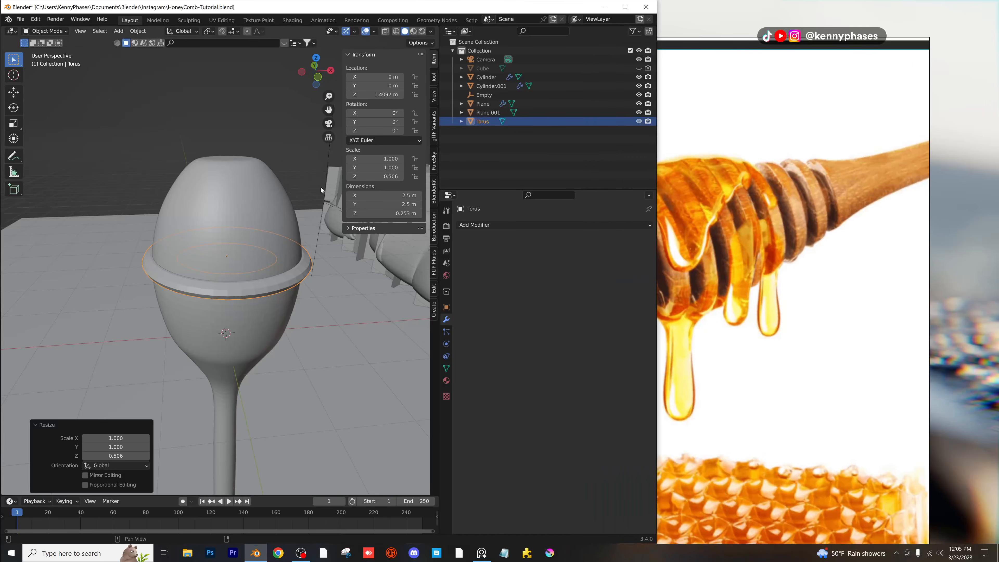
Add an Array modifier to the torus with a relative offset of 0 in X and 1 in Z.
scroll(264, 235, "down", 4)
middle_click_drag(264, 235, 238, 225)
scroll(238, 224, "up", 4)
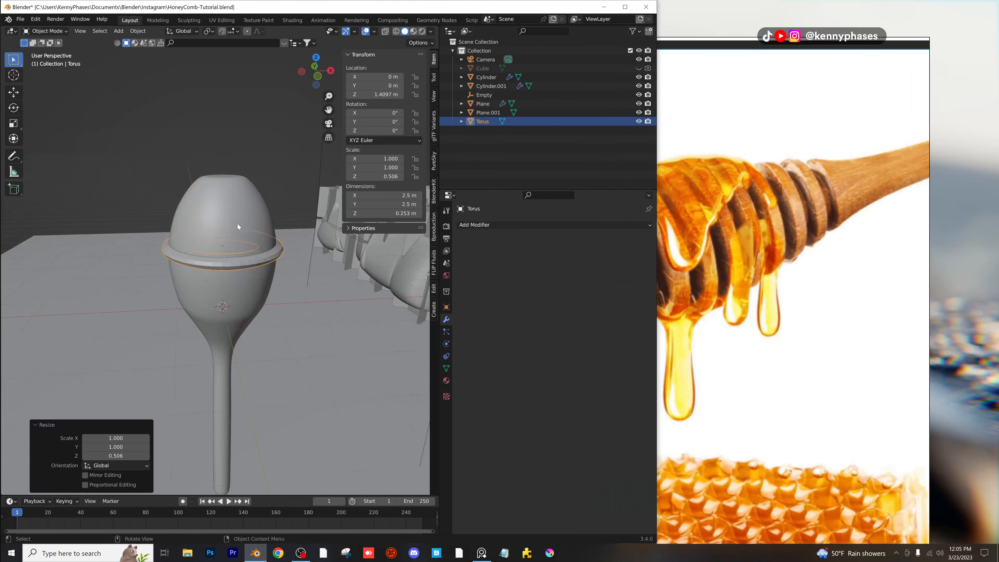
left_click(318, 77)
left_click(491, 224)
left_click(485, 243)
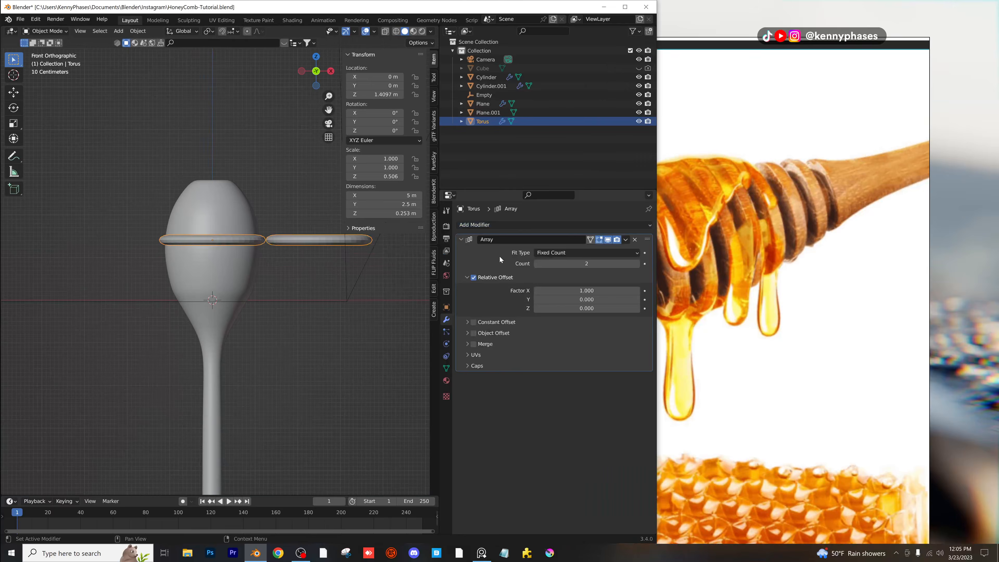
left_click(588, 308)
type("1")
key("Return")
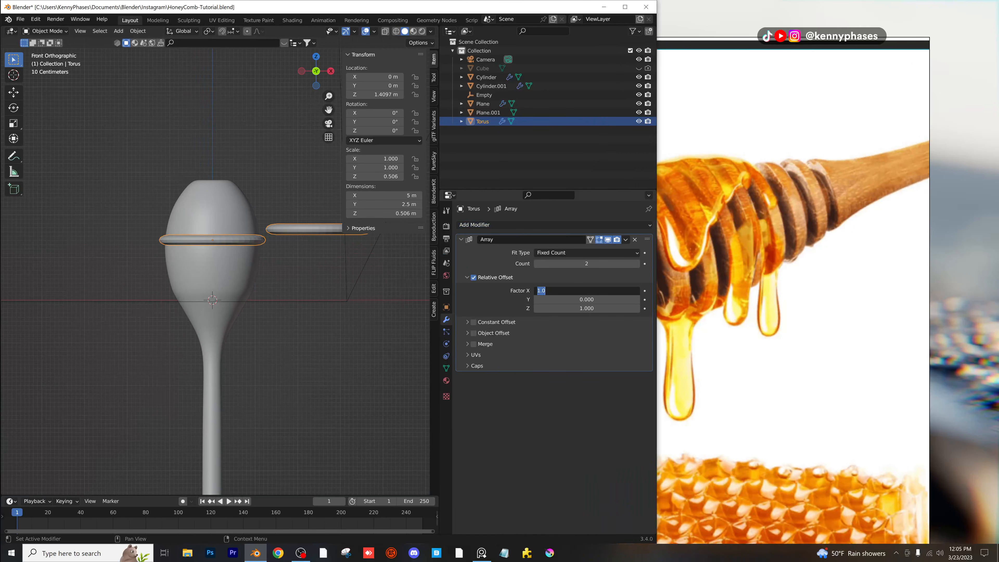
type("0")
key("Return")
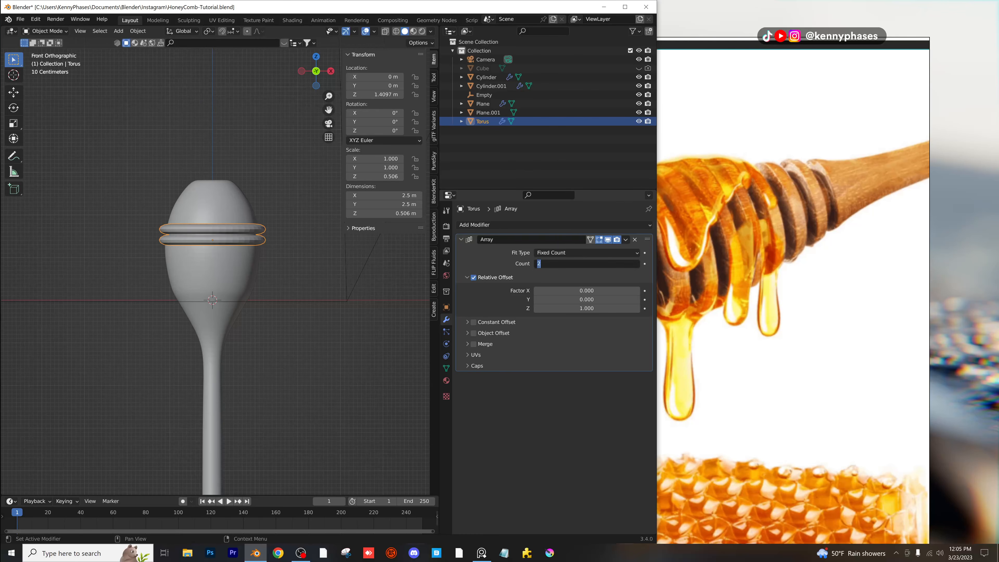
Set the array count to 8 and lower the ring stack about 1.1 m along Z over the head.
type("8")
key("Return")
key("g")
key("z")
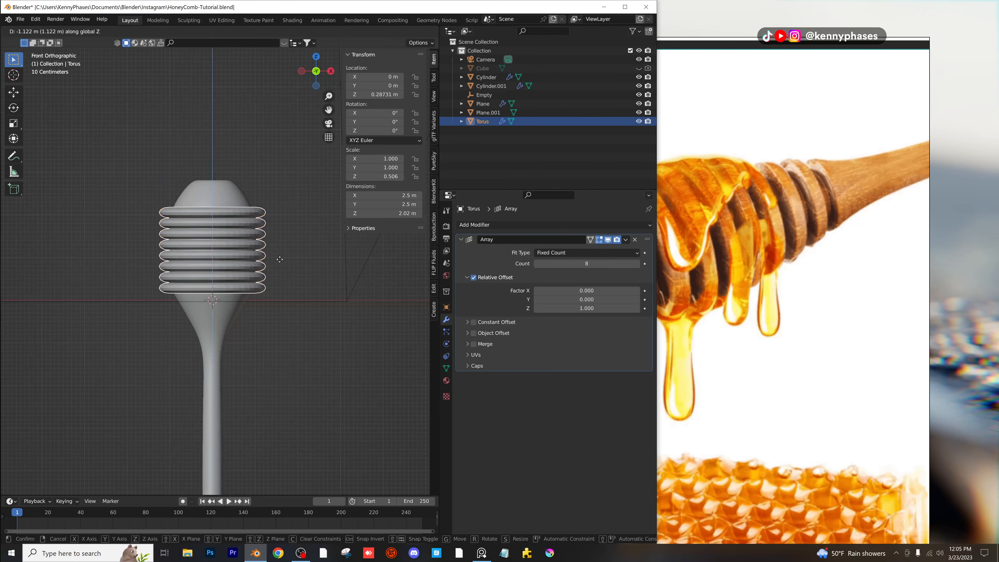
left_click(257, 251)
Set the array's relative Z offset to 1.230 and scale the ring stack to 0.968.
scroll(257, 252, "up", 3)
left_click_drag(566, 308, 590, 308)
key("s")
left_click(301, 115)
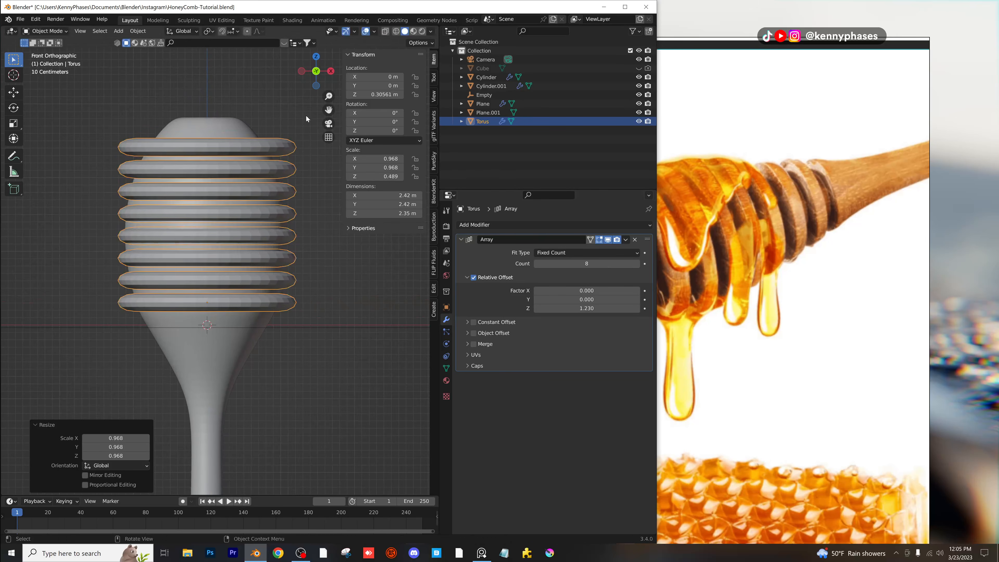
Lower the ring stack about 0.12 m along Z and check its fit around the head.
key("g")
key("z")
left_click(295, 120)
scroll(285, 149, "up", 3)
middle_click_drag(295, 120, 281, 137)
scroll(283, 149, "down", 3)
scroll(286, 160, "up", 3)
scroll(285, 160, "down", 5)
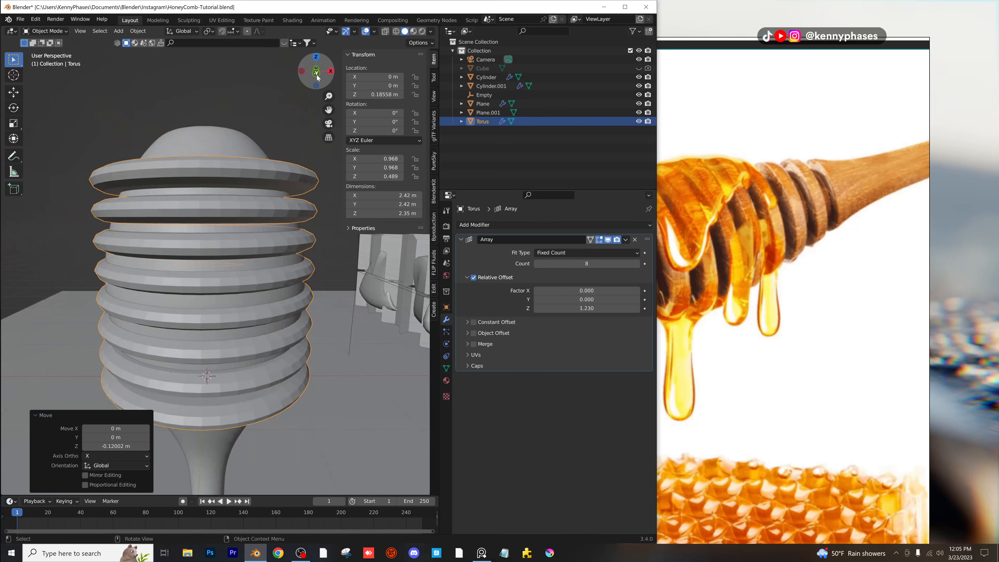
Add a Simple Deform modifier to the ring stack, try Bend, and set the mode to Taper.
left_click(317, 75)
scroll(236, 248, "up", 3)
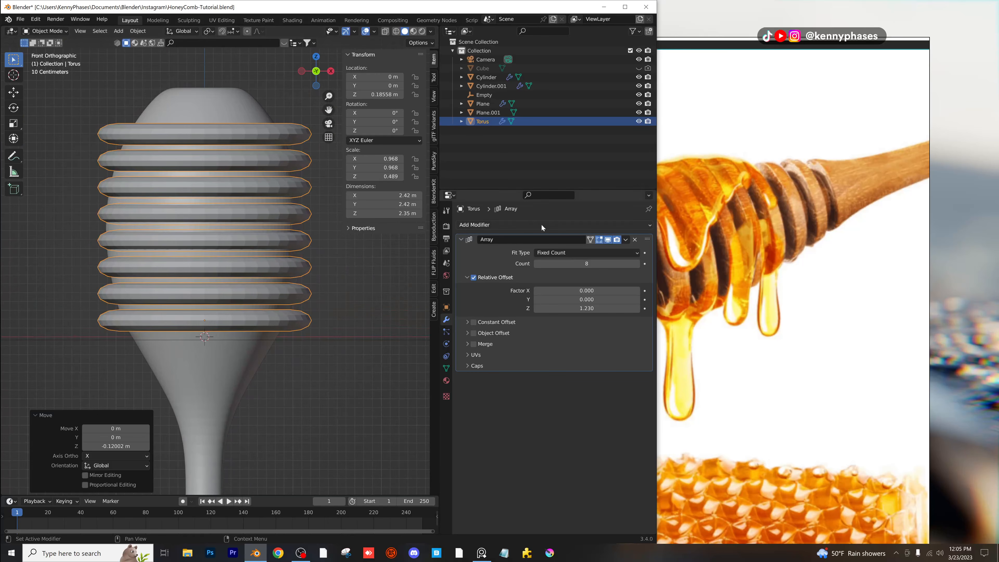
left_click(524, 226)
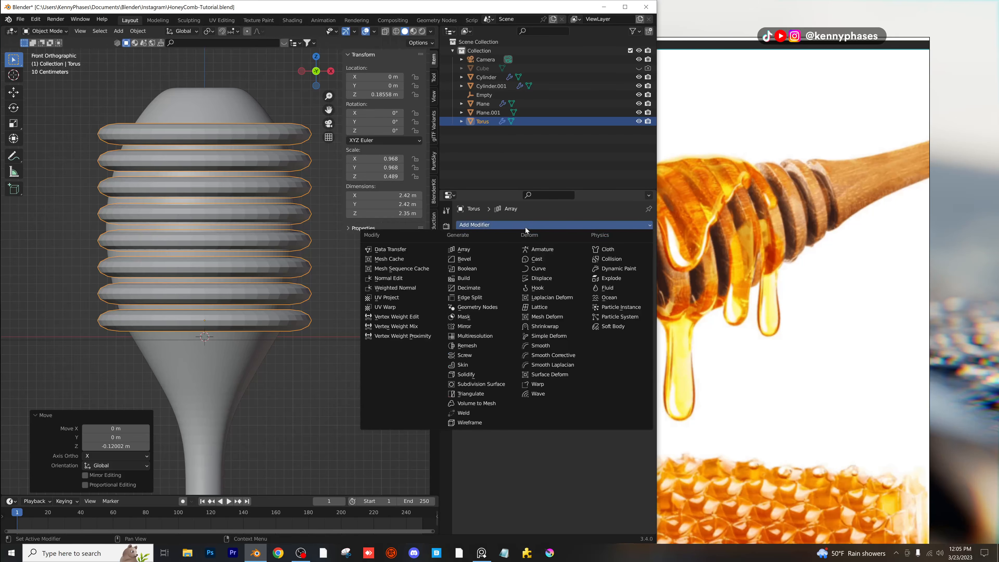
left_click(565, 337)
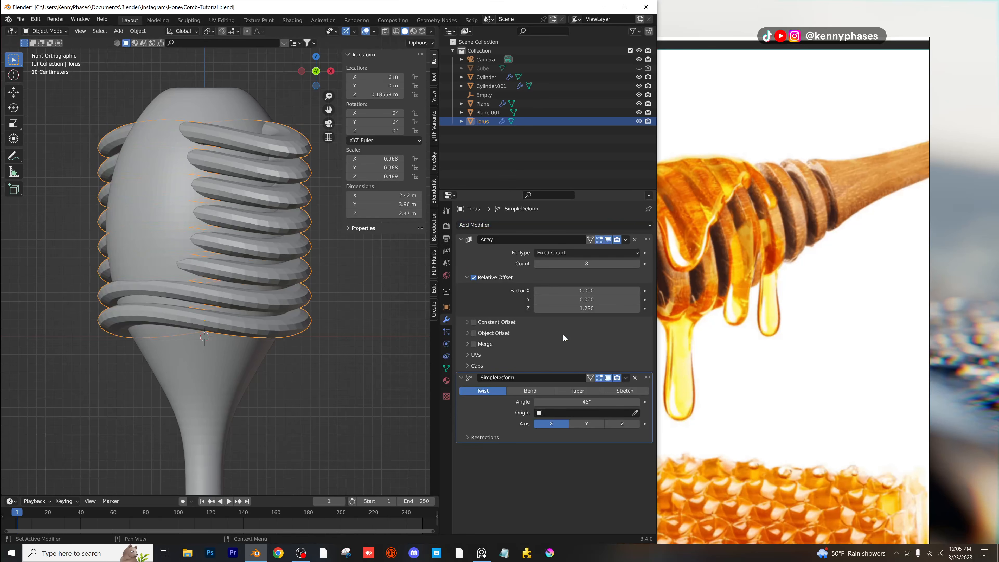
left_click(527, 390)
middle_click_drag(268, 292, 287, 302)
left_click(584, 392)
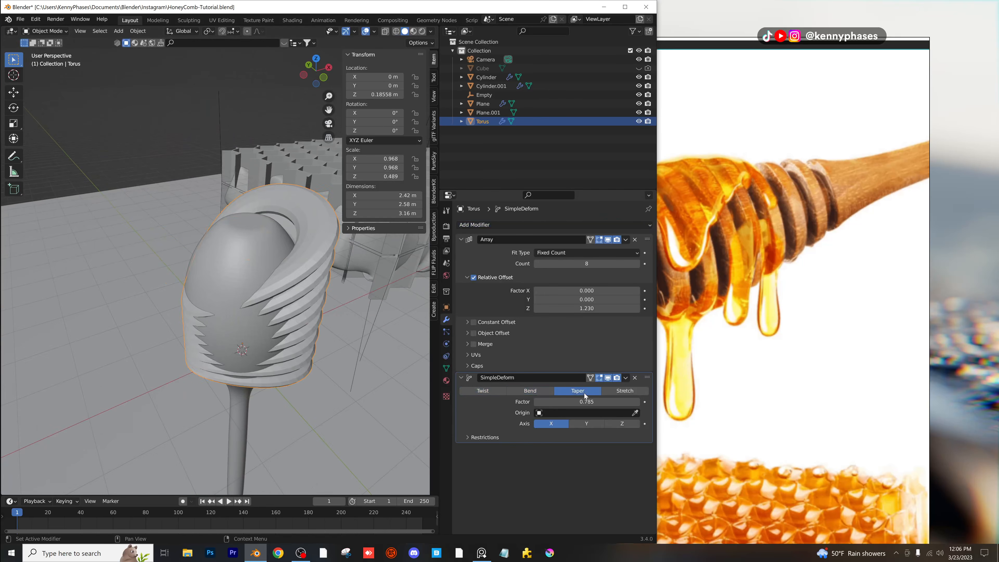
Set the Simple Deform taper axis to Z and reduce the ring stack's array count to 4.
left_click(614, 425)
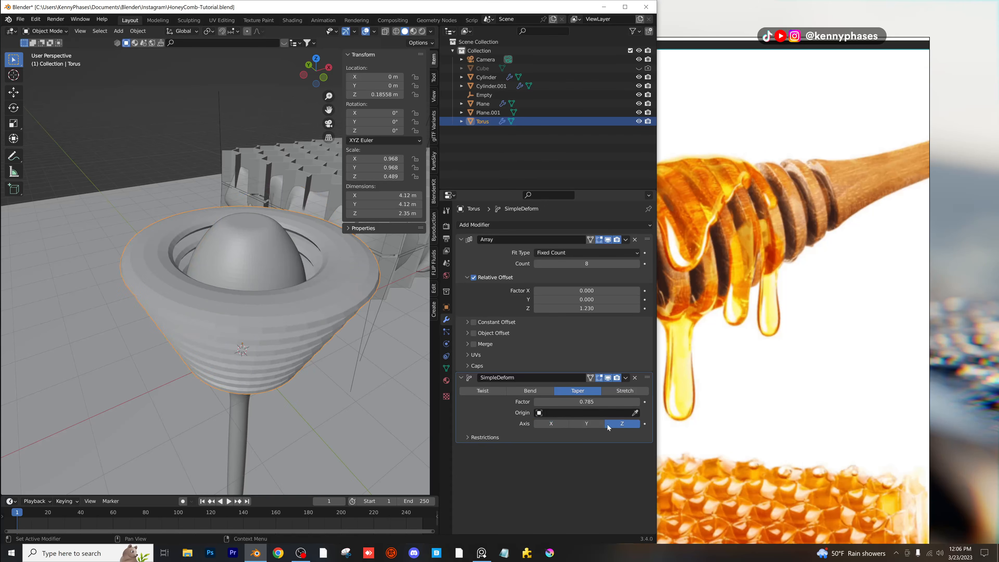
left_click(323, 78)
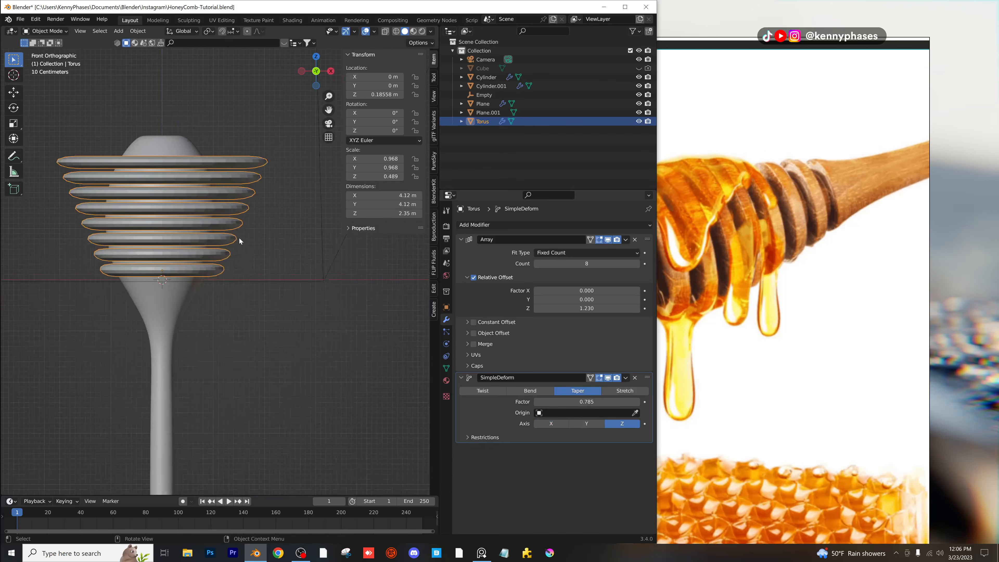
left_click_drag(544, 260, 537, 264)
left_click(535, 262)
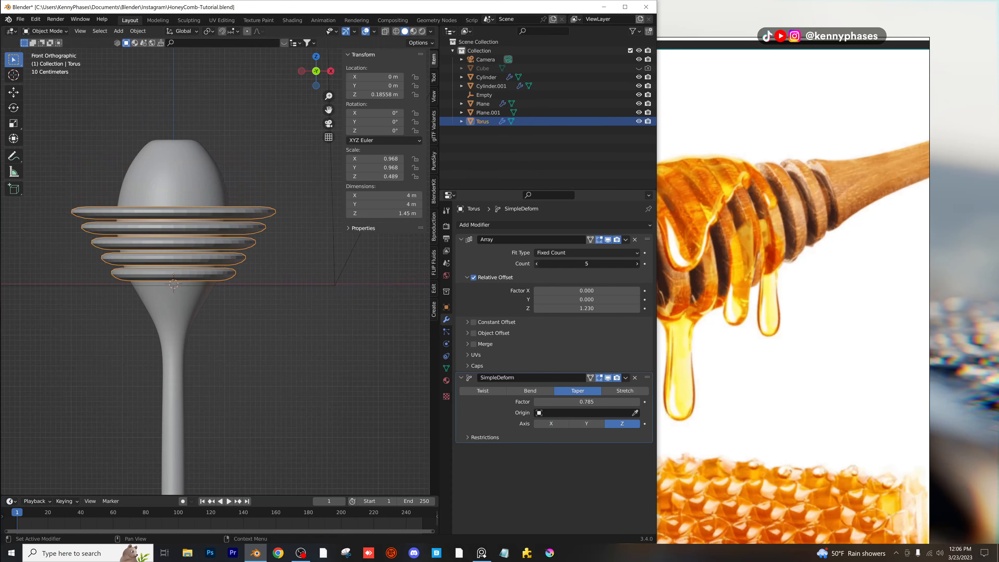
Scale the ring stack down to about 0.805 around the dipper head.
scroll(209, 237, "up", 2)
key("s")
left_click(271, 236)
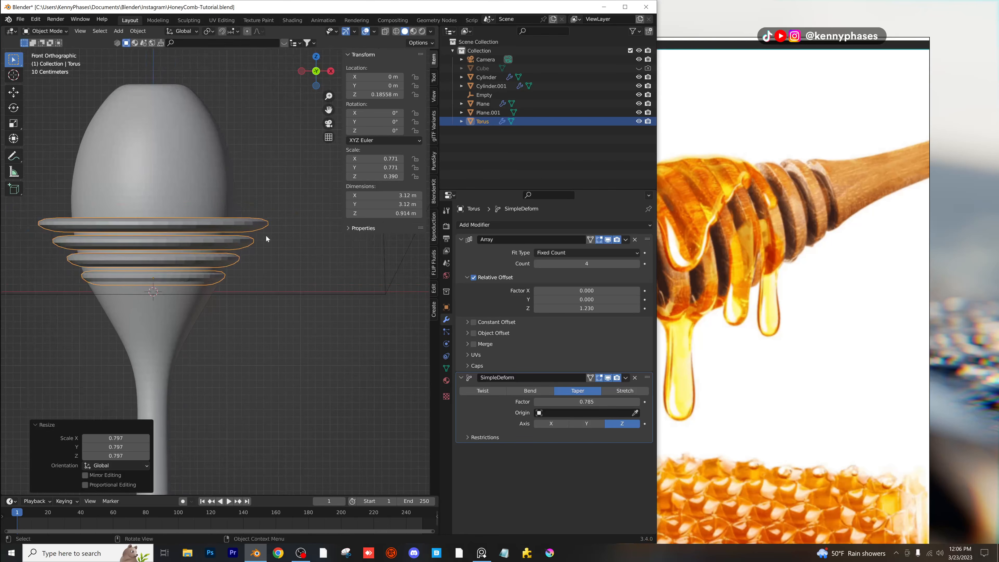
middle_click_drag(226, 235, 301, 271, "shift")
scroll(292, 280, "up", 2)
key("s")
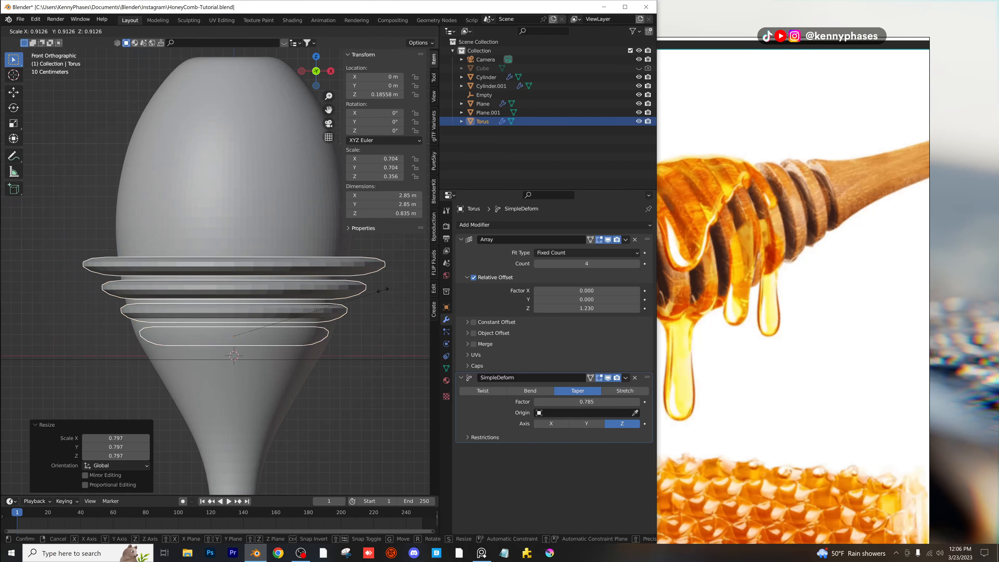
left_click(399, 280)
Lower the ring stack along Z to -0.29 m and scale it to 0.631.
key("g")
key("z")
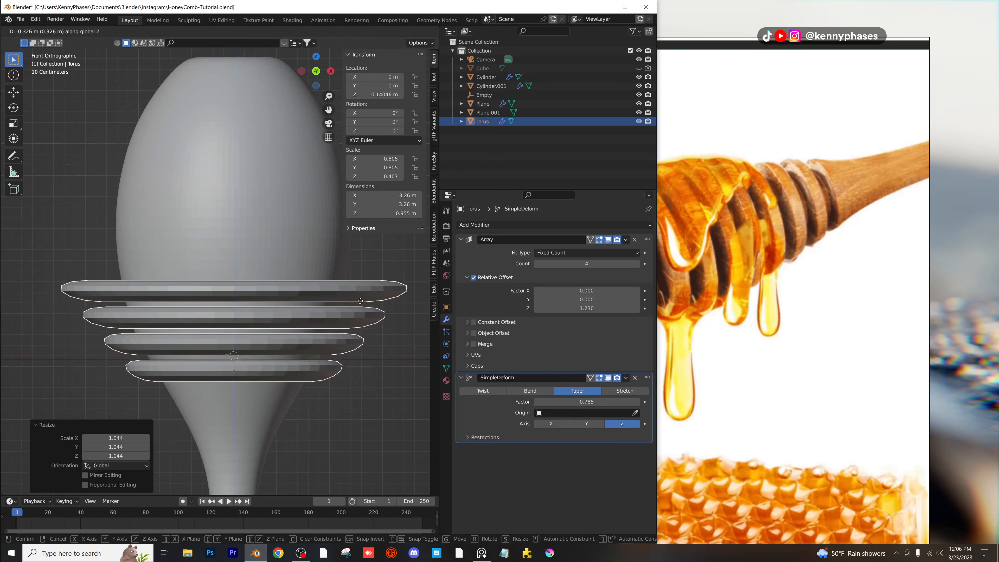
left_click(364, 317)
key("s")
left_click(365, 318)
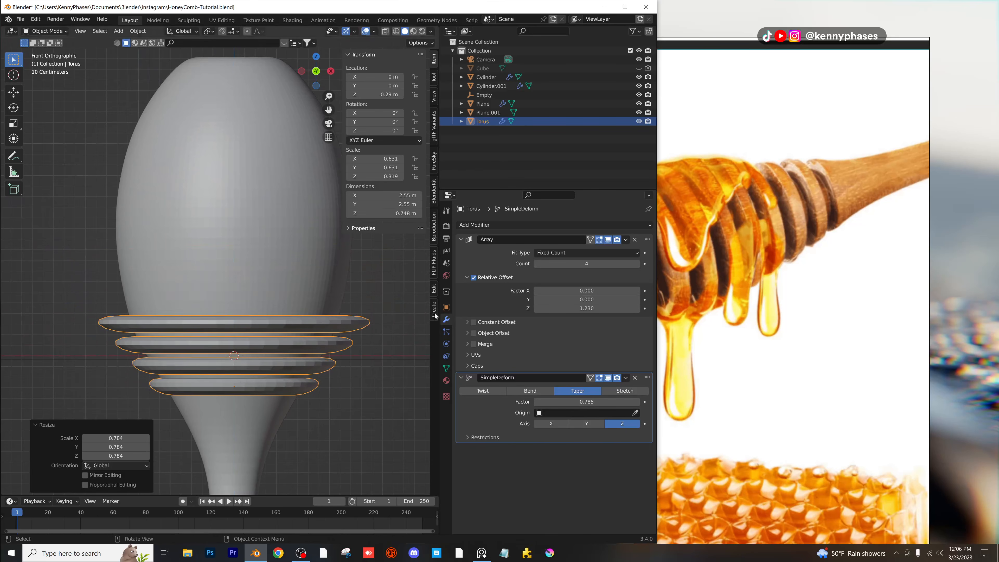
Set the array count to 5 with a relative Z offset of 1.720, and scale the ring stack to 0.597.
left_click(636, 264)
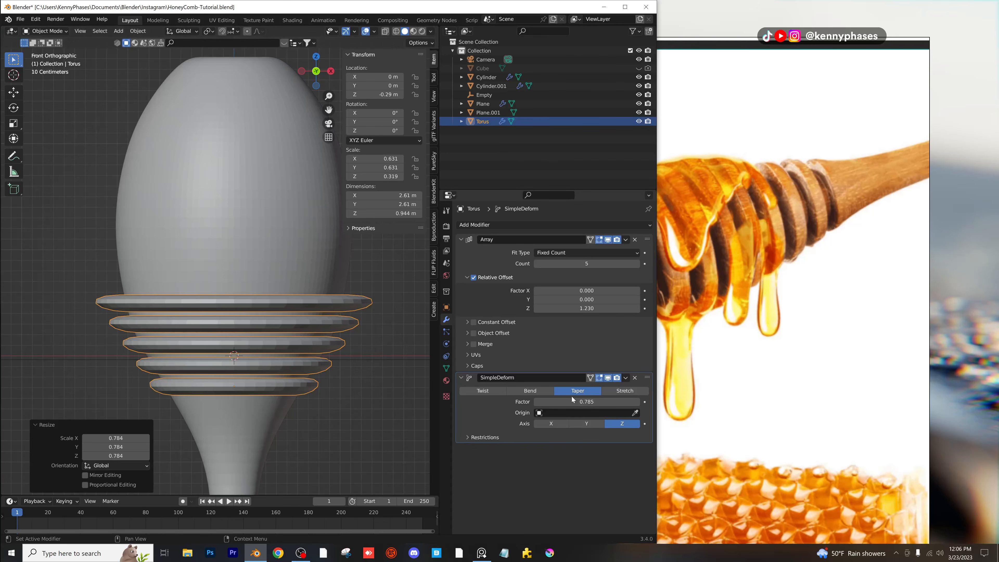
left_click_drag(586, 308, 633, 308)
key("s")
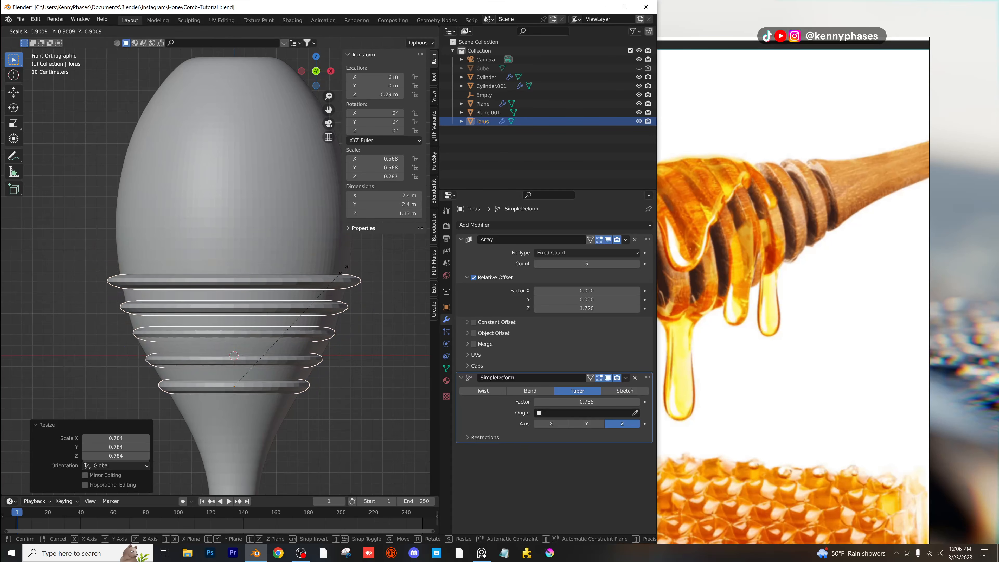
left_click(349, 263)
scroll(320, 279, "down", 2)
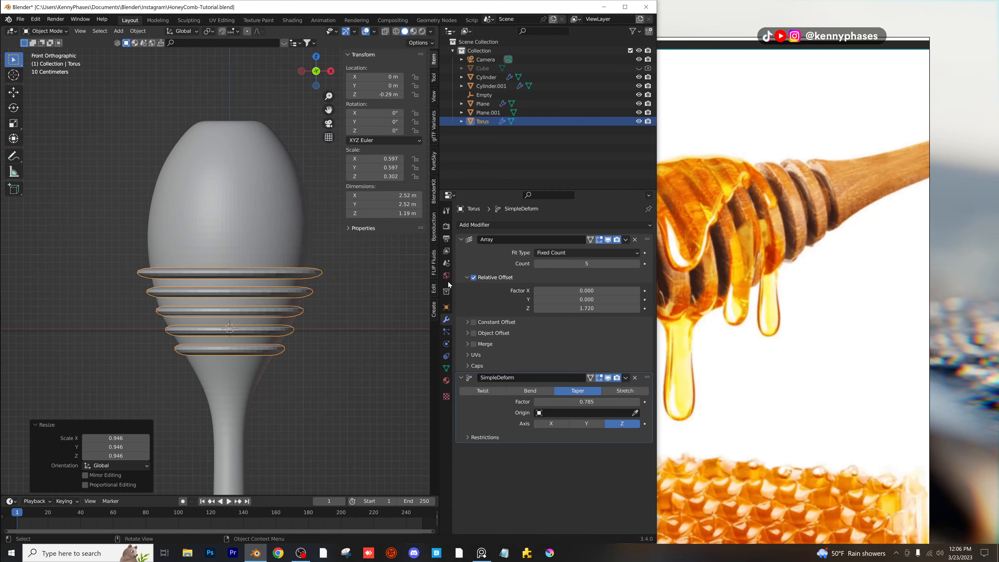
Collapse the existing modifiers and add a Mirror modifier to the ring stack on the Z axis only.
left_click(460, 239)
left_click(461, 251)
left_click(482, 227)
left_click(473, 332)
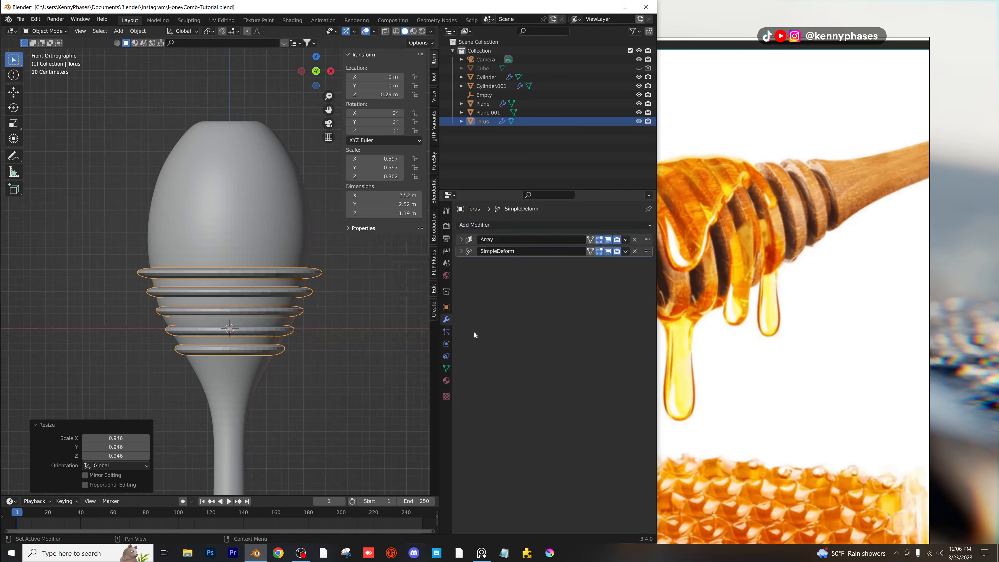
left_click(483, 224)
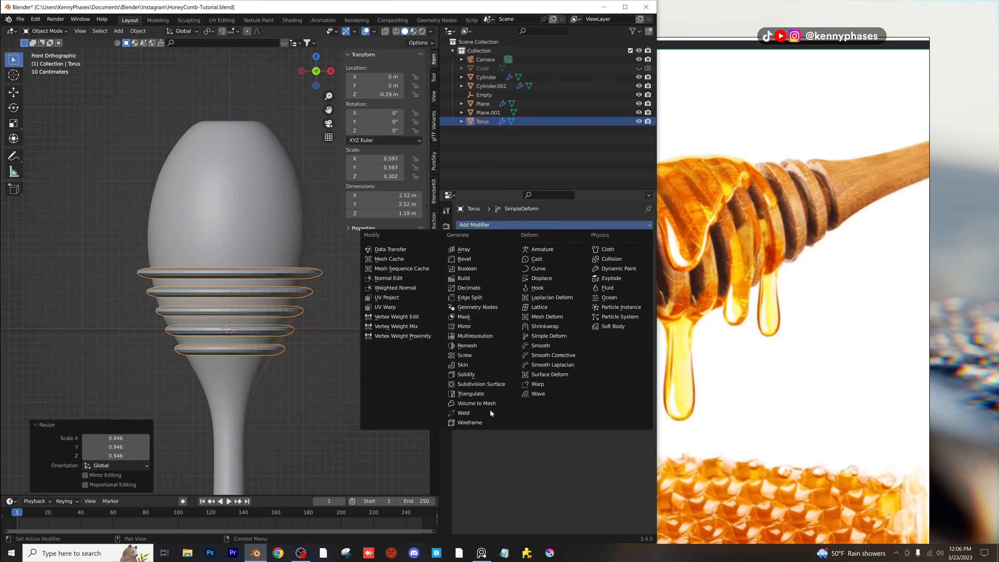
left_click(483, 326)
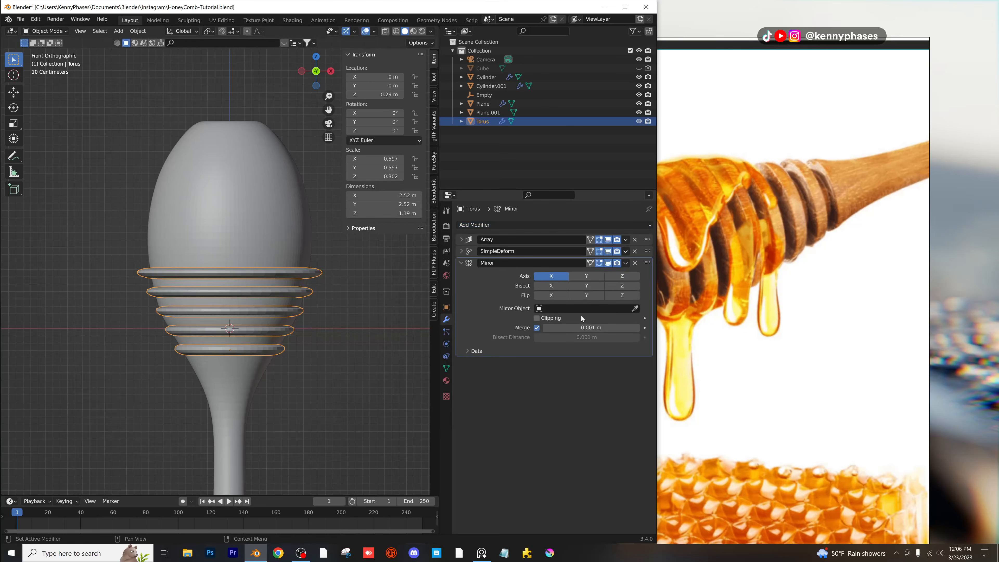
left_click(619, 276)
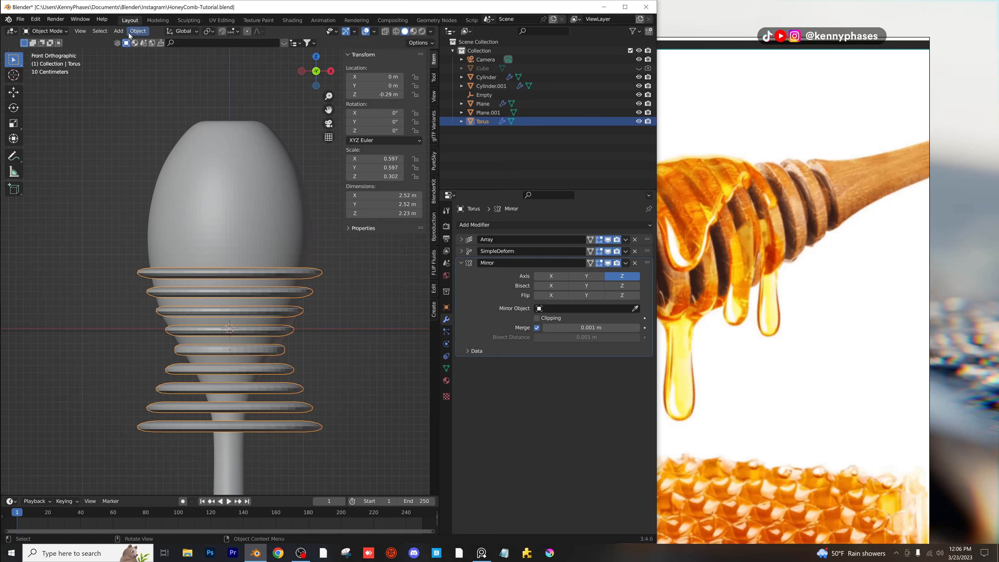
Add a Plain Axes empty, raise it to about 1.06 m on Z and scale it to 2.103.
left_click(119, 31)
mouse_move(134, 129)
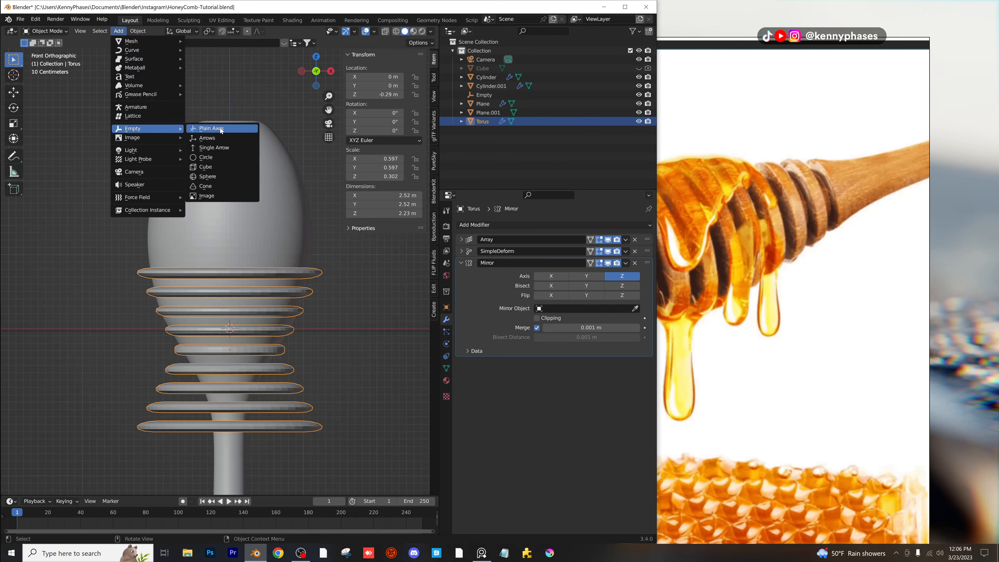
left_click(212, 129)
key("g")
key("z")
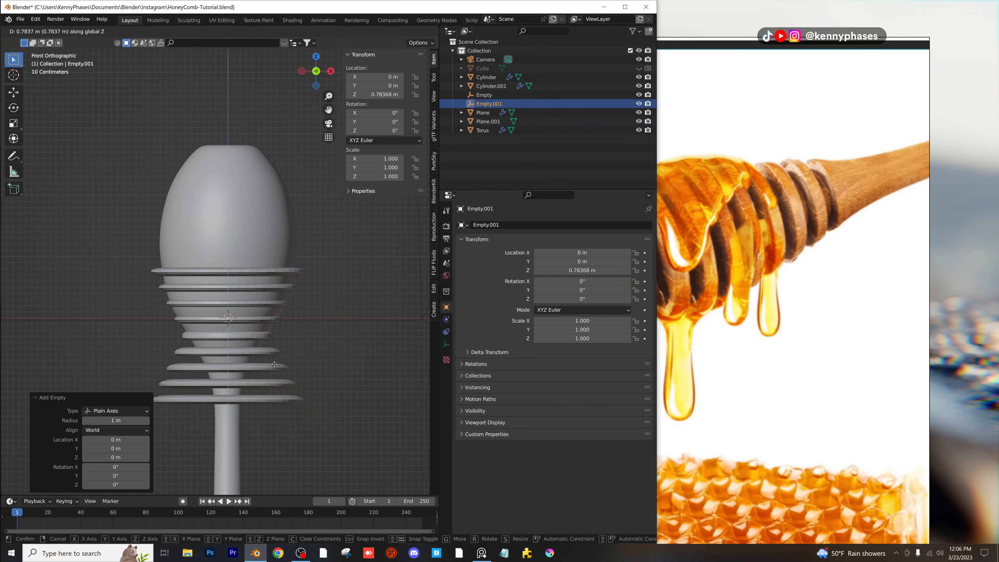
left_click(274, 364)
Set the new empty as the ring stack's mirror object and lower the empty to about 0.88 m on Z.
left_click(266, 384)
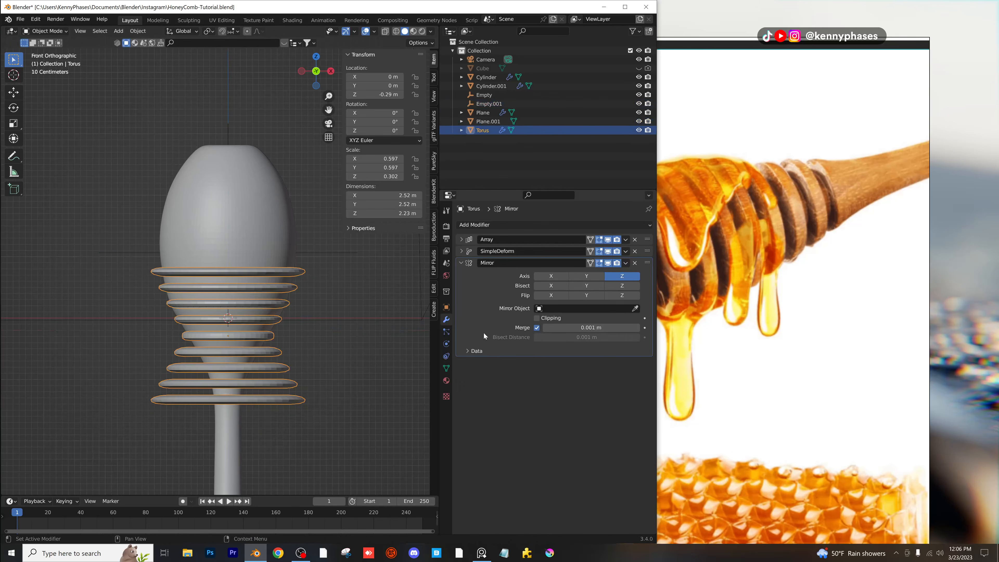
left_click(313, 249)
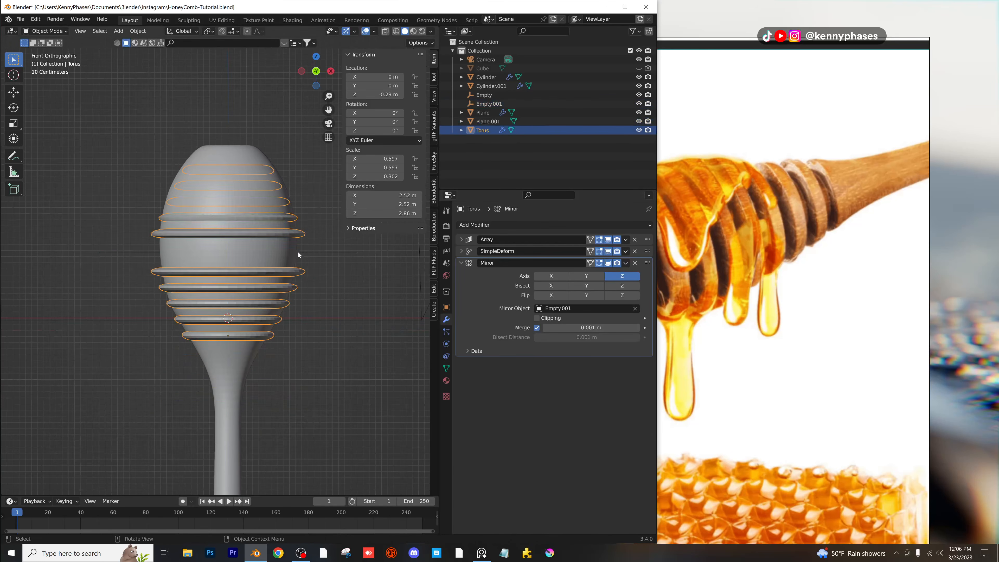
left_click(339, 255)
key("g")
key("z")
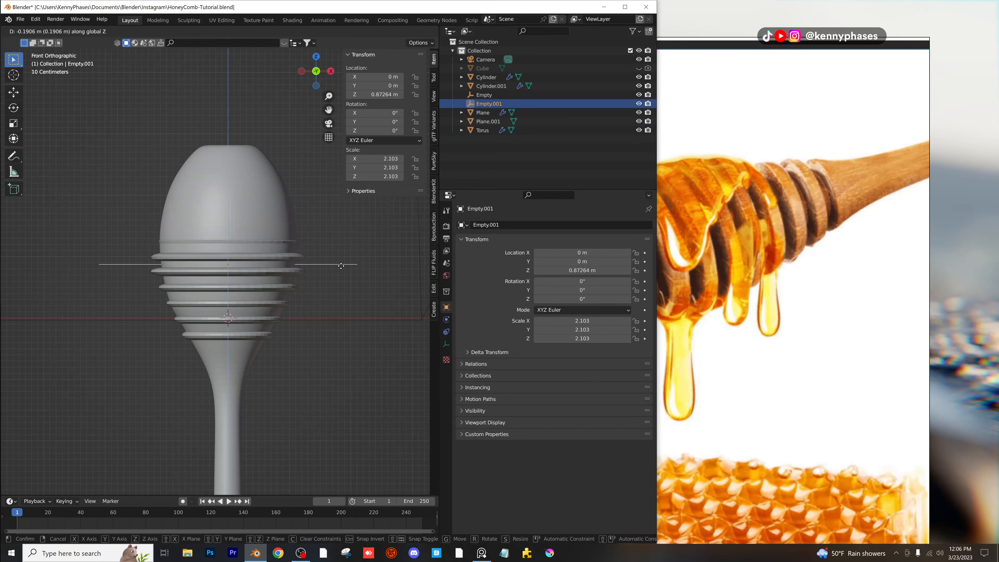
left_click(290, 269)
Scale the ring stack to 0.612 and raise it along Z to about -0.171 m.
left_click(290, 271)
key("s")
left_click(330, 270)
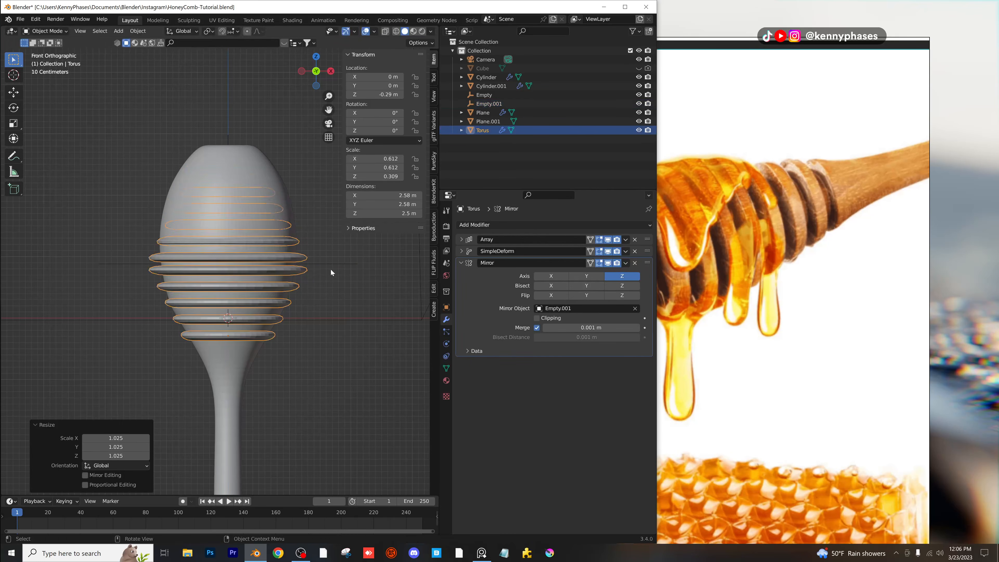
key("g")
key("z")
left_click(334, 264)
Raise the mirror empty to about 1.01 m on Z and scale the ring stack to 0.624.
left_click(334, 263)
key("g")
key("z")
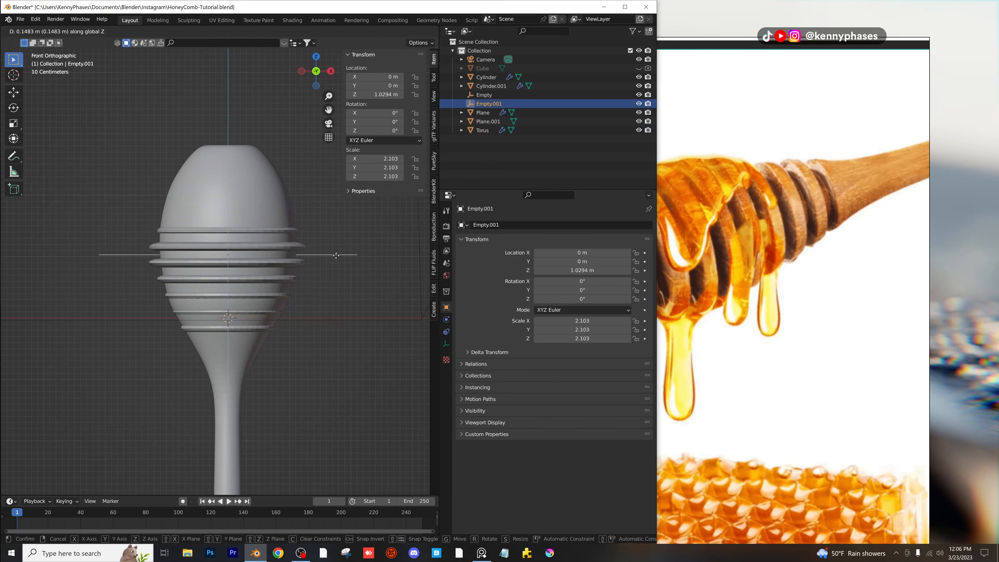
left_click(337, 256)
left_click(293, 261)
key("s")
left_click(315, 261)
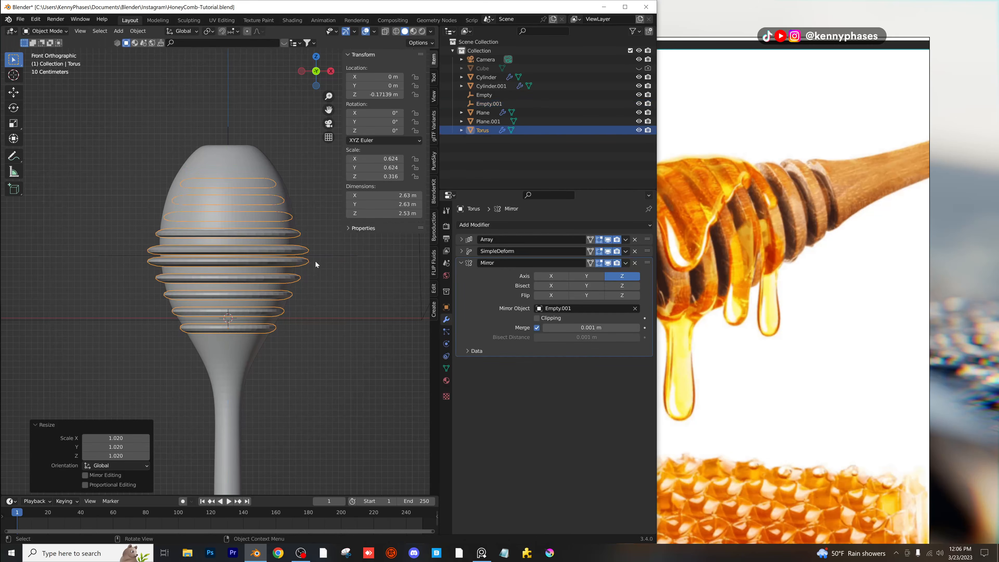
Raise the mirror empty about 0.17 m along Z to spread the mirrored rings over the dipper head.
left_click(325, 257)
key("g")
key("z")
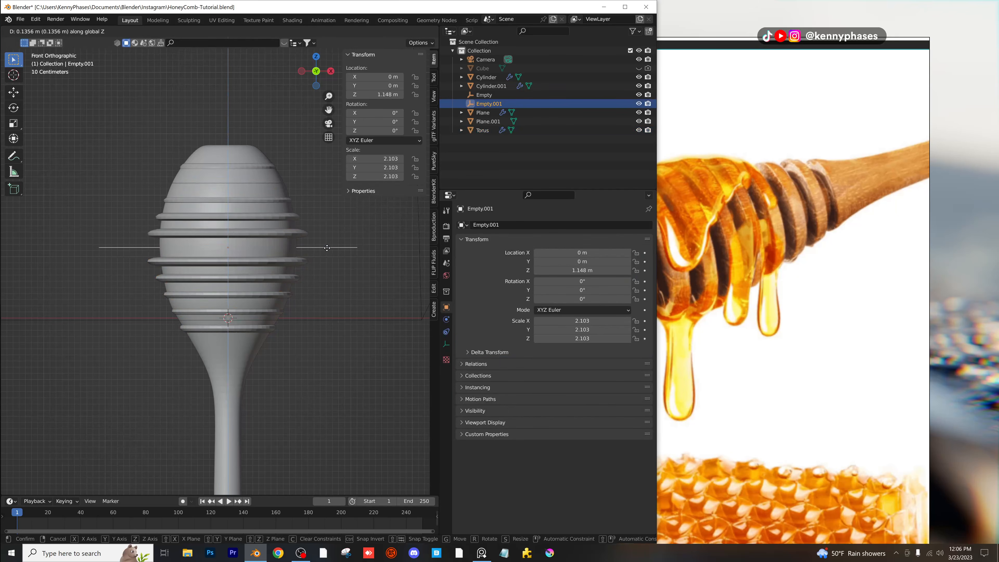
left_click(327, 245)
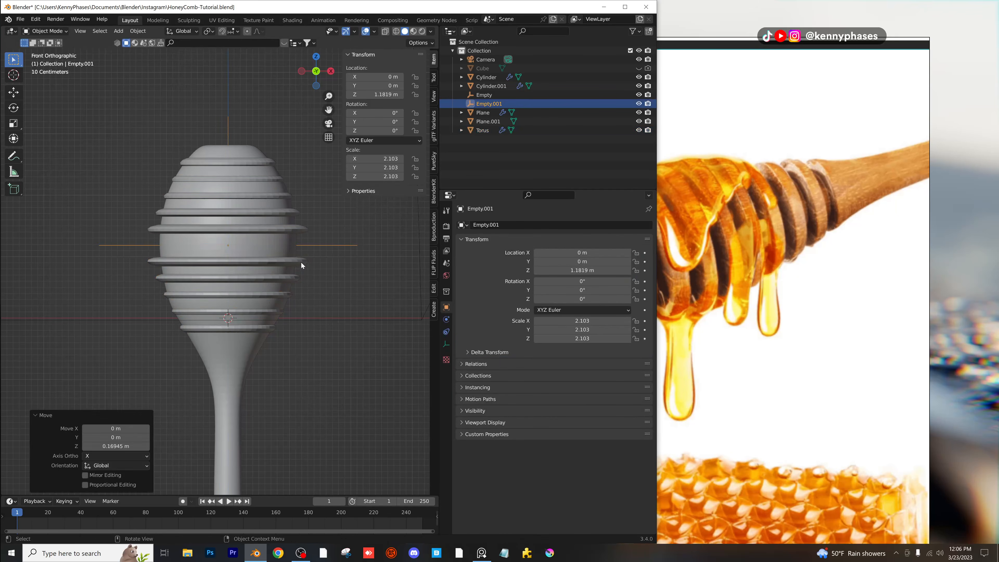
Set the array's relative Z offset to 1.860 and scale the ring stack to 0.632.
left_click(301, 262)
left_click(461, 240)
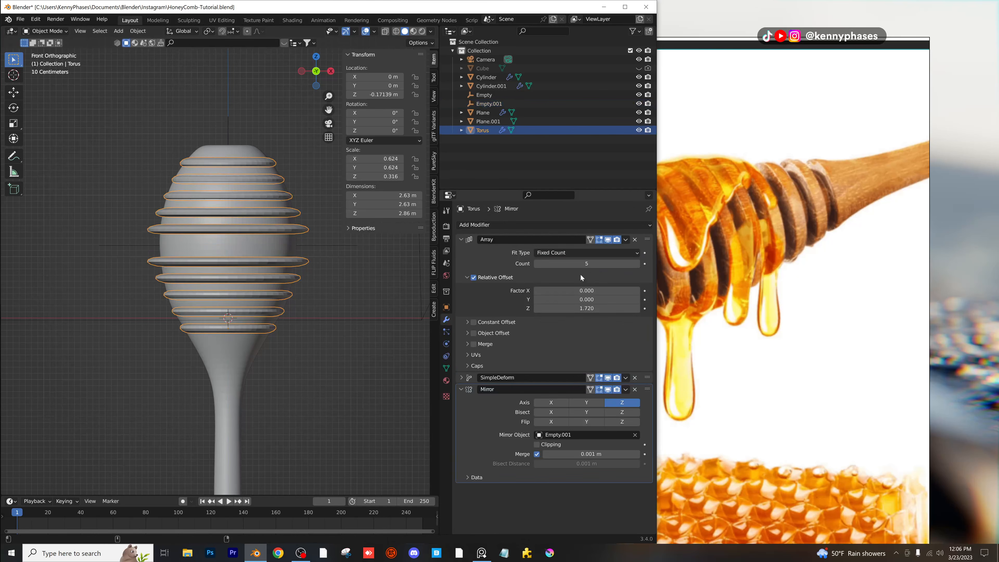
left_click_drag(575, 305, 590, 305)
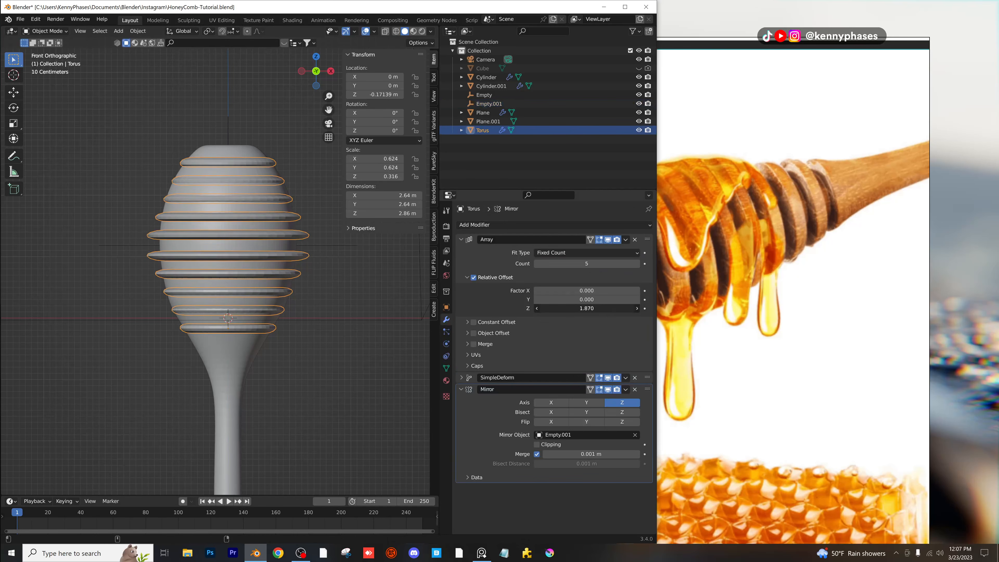
scroll(262, 276, "up", 2)
key("s")
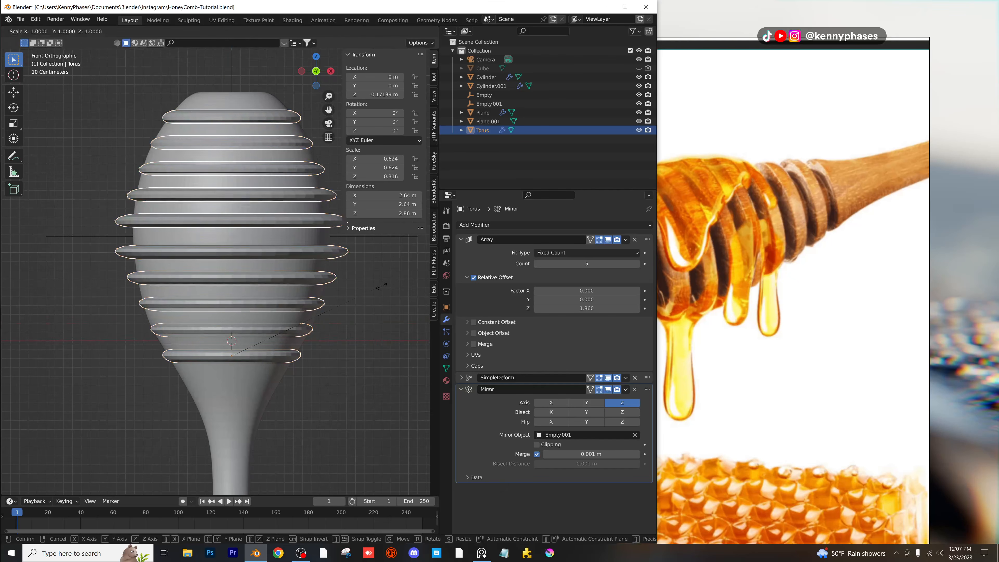
left_click(381, 284)
Zoom out the reference image and move it so the whole dipper shows beside the modeling window.
scroll(754, 255, "down", 2)
scroll(755, 256, "down", 2)
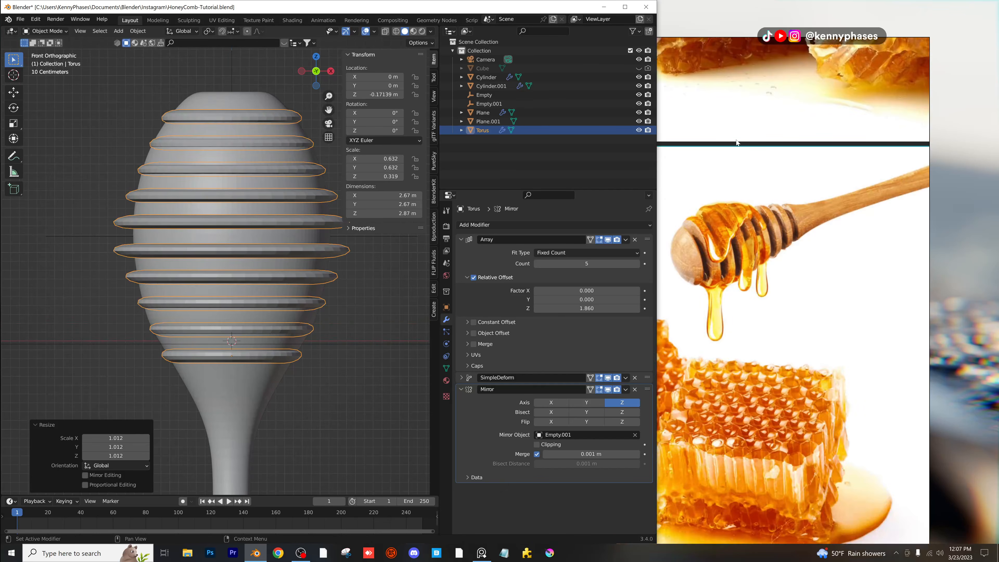
scroll(743, 131, "up", 1)
right_click(763, 32)
left_click(755, 46)
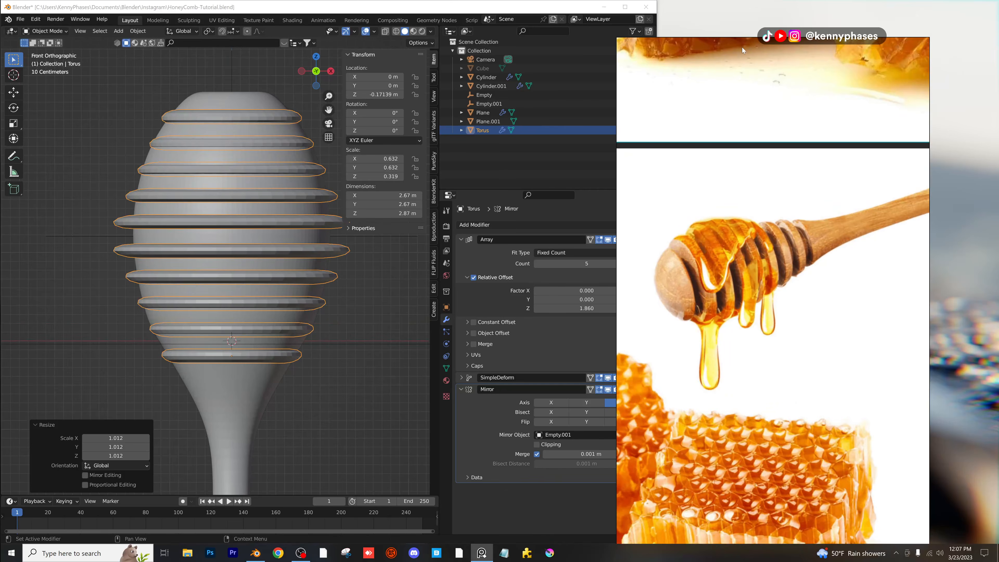
left_click_drag(742, 47, 791, 32)
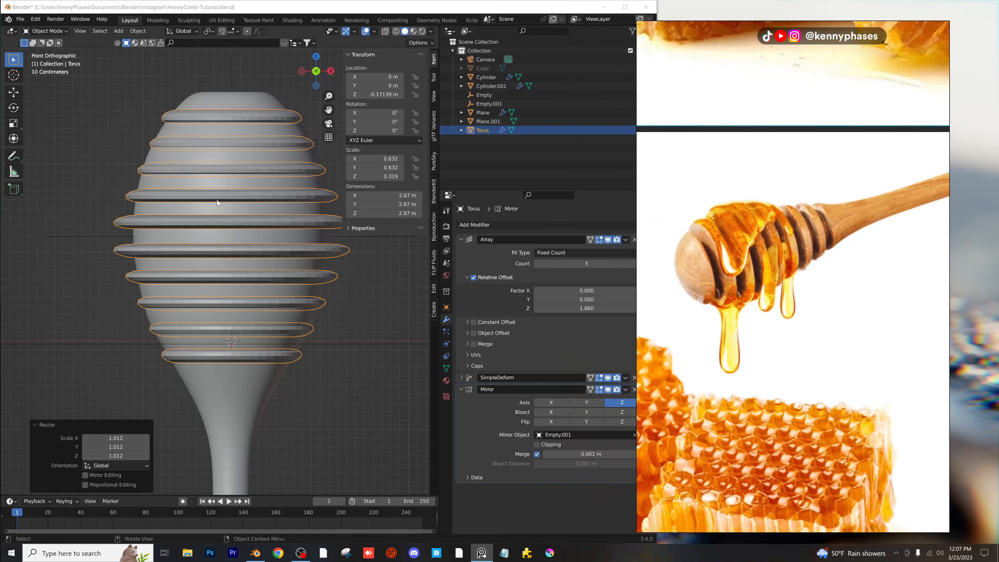
Collapse the ring stack's modifiers, apply Shade Auto Smooth to it and save the file.
left_click(338, 286)
scroll(338, 286, "up", 3)
middle_click_drag(343, 293, 255, 178)
scroll(288, 264, "down", 3)
left_click(461, 239)
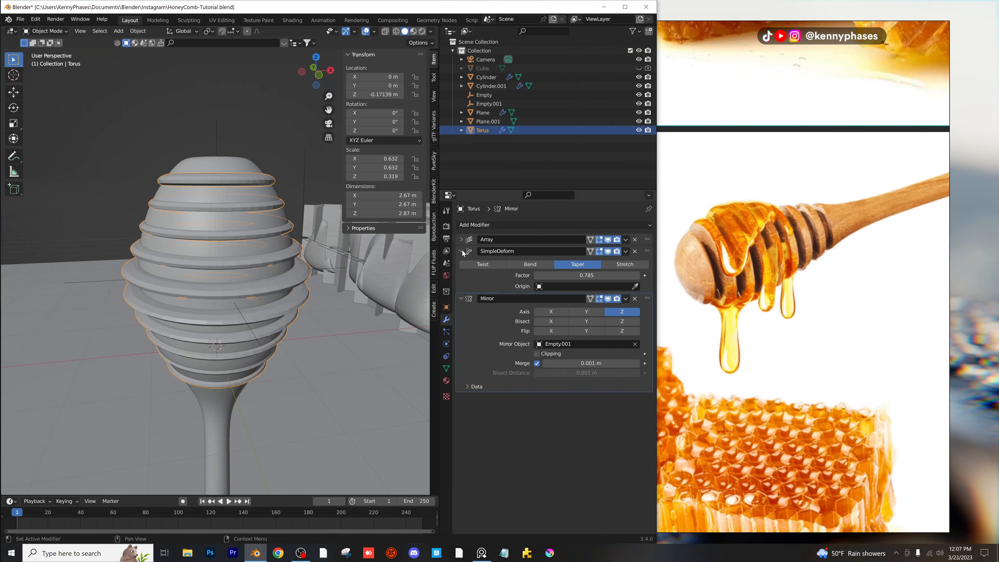
left_click(461, 262)
right_click(271, 218)
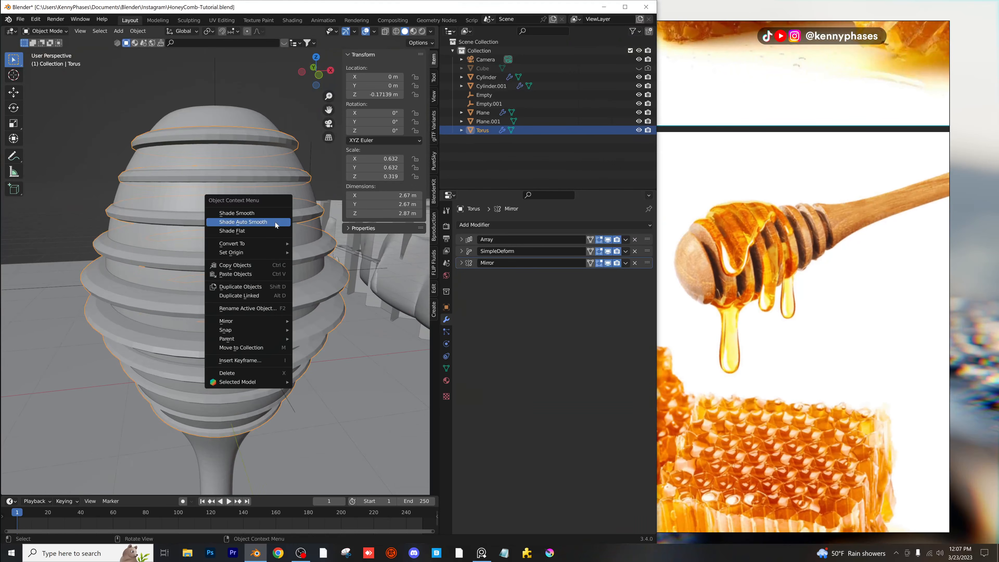
left_click(272, 220)
Cut the ring stack out of the dipper body with a Bool Tool Auto Boolean Difference.
left_click(243, 174)
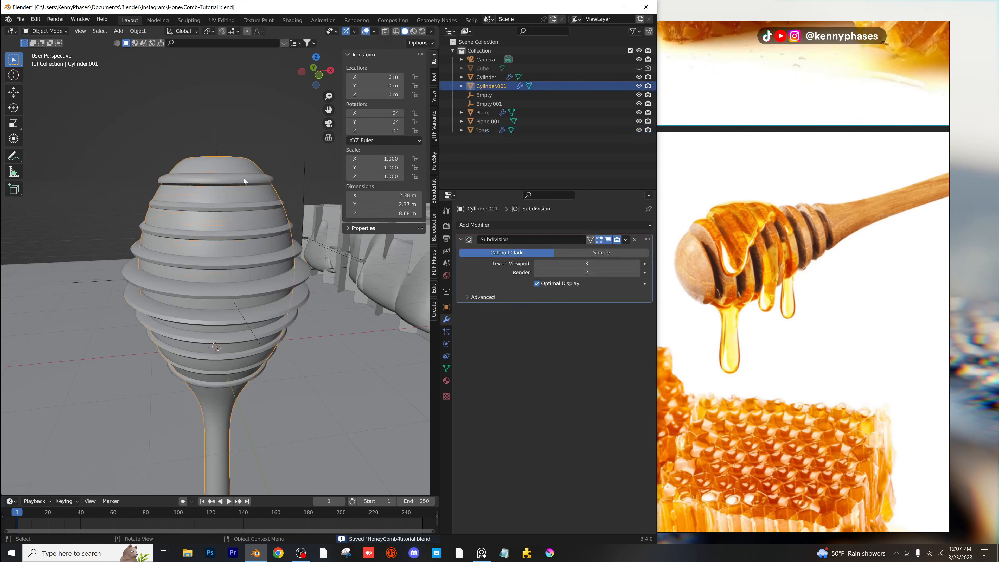
left_click(215, 166)
left_click(212, 171, "shift")
key("shift+ctrl+b")
key("Down")
key("Down")
key("Down")
key("Down")
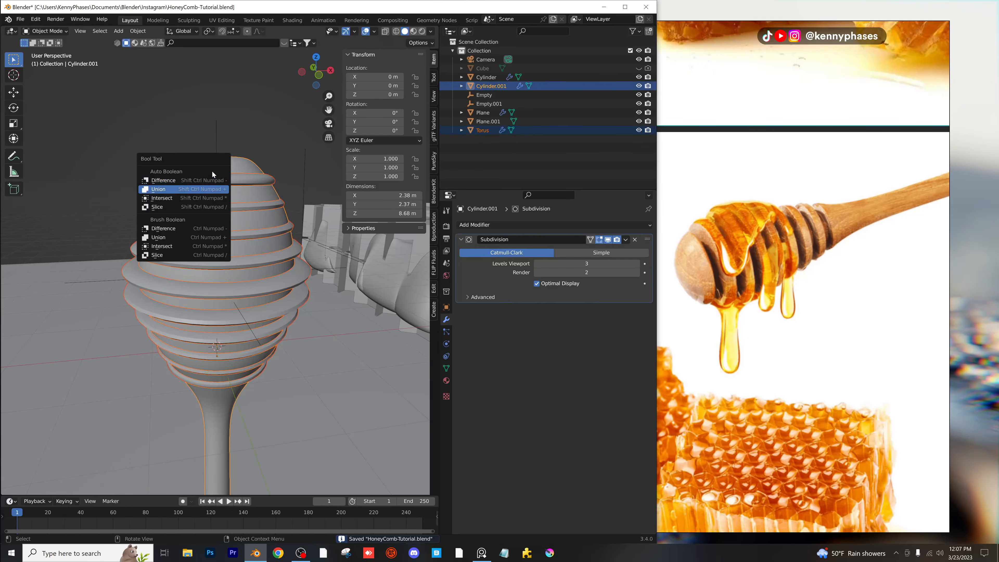
key("Up")
key("Down")
key("Return")
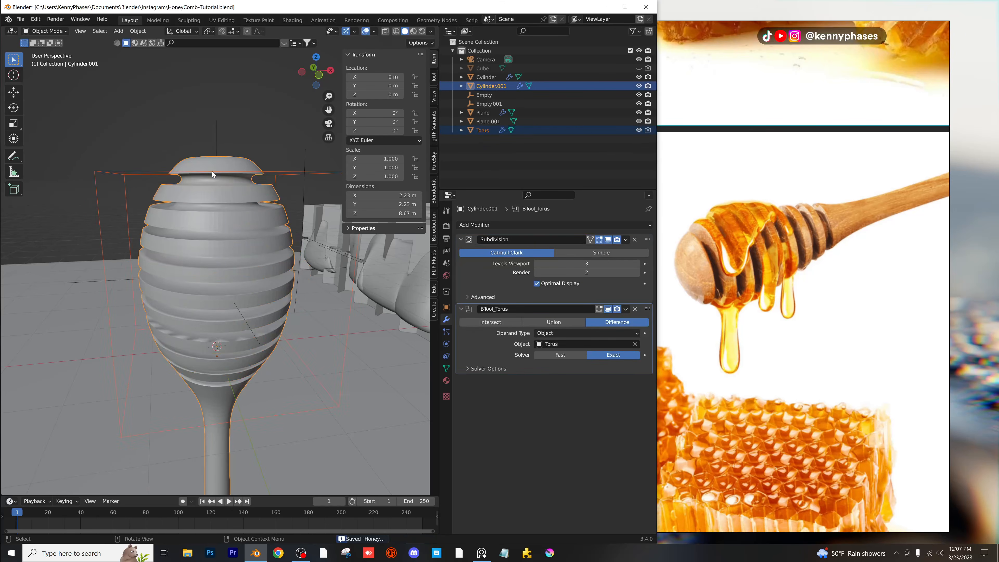
Scale the ring stack cutter along Z to about 0.315 to tighten the grooves in the dipper head.
left_click(225, 136)
middle_click_drag(225, 137, 225, 249)
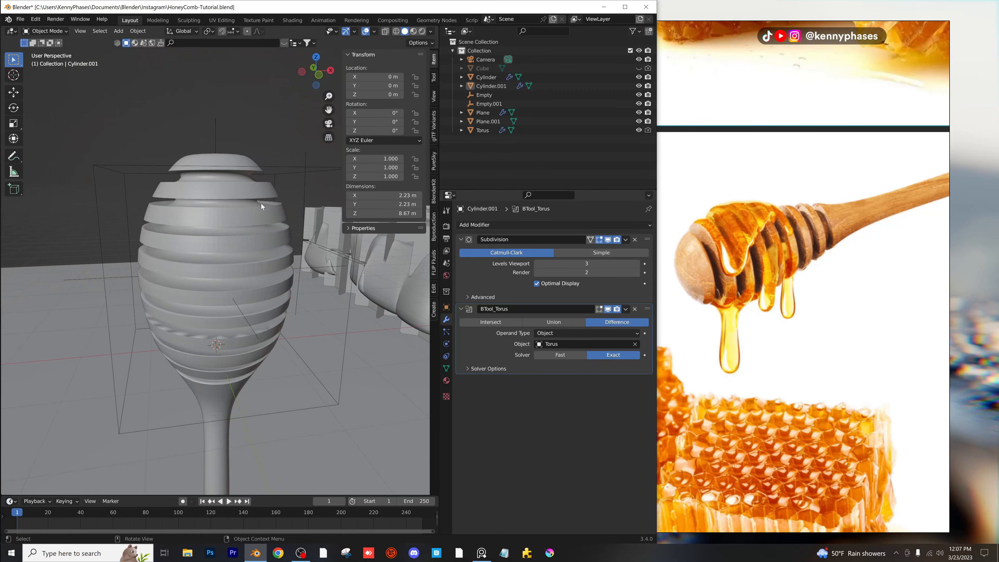
left_click(288, 168)
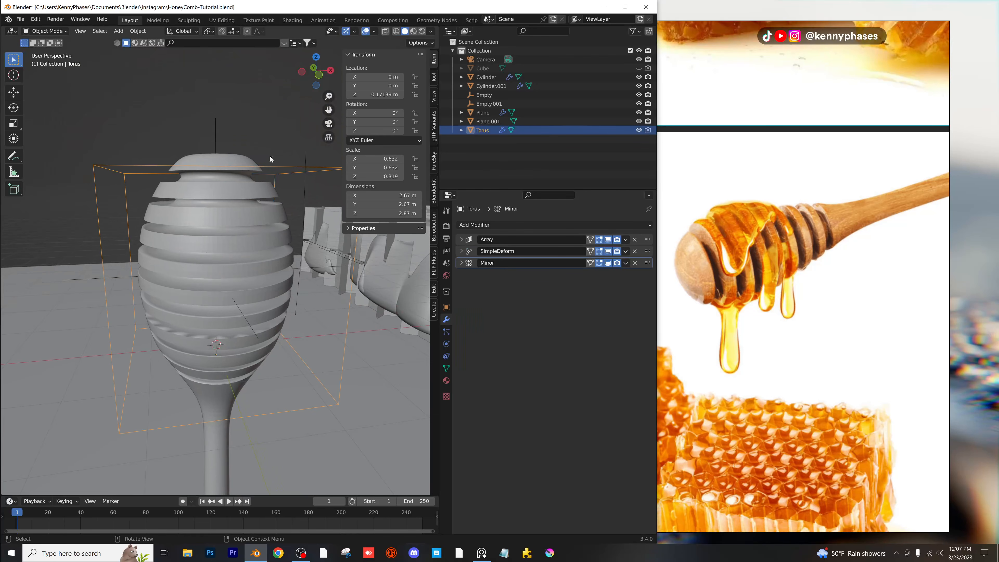
key("s")
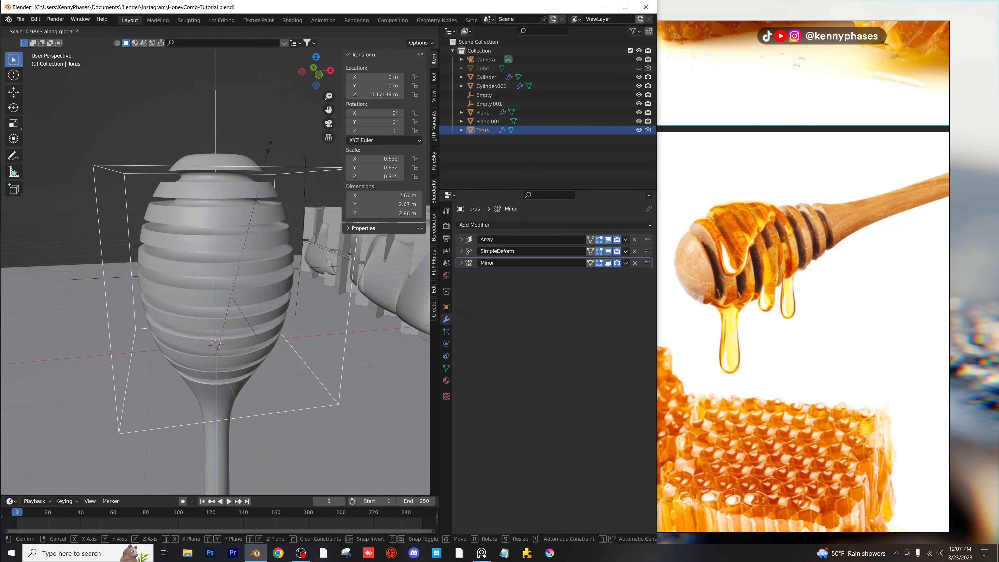
left_click(270, 149)
Raise the top face of the dipper body by about 0.05 m along Z in Edit Mode, rounding the tip.
middle_click_drag(270, 149, 265, 204)
left_click(223, 218)
scroll(224, 218, "up", 3)
key("Tab")
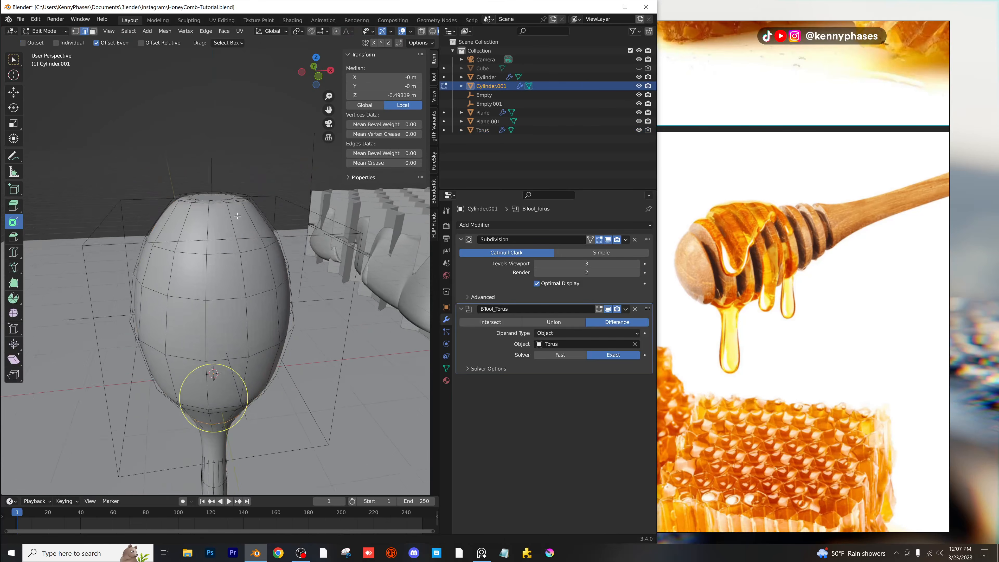
scroll(213, 195, "up", 5)
middle_click_drag(213, 195, 214, 224)
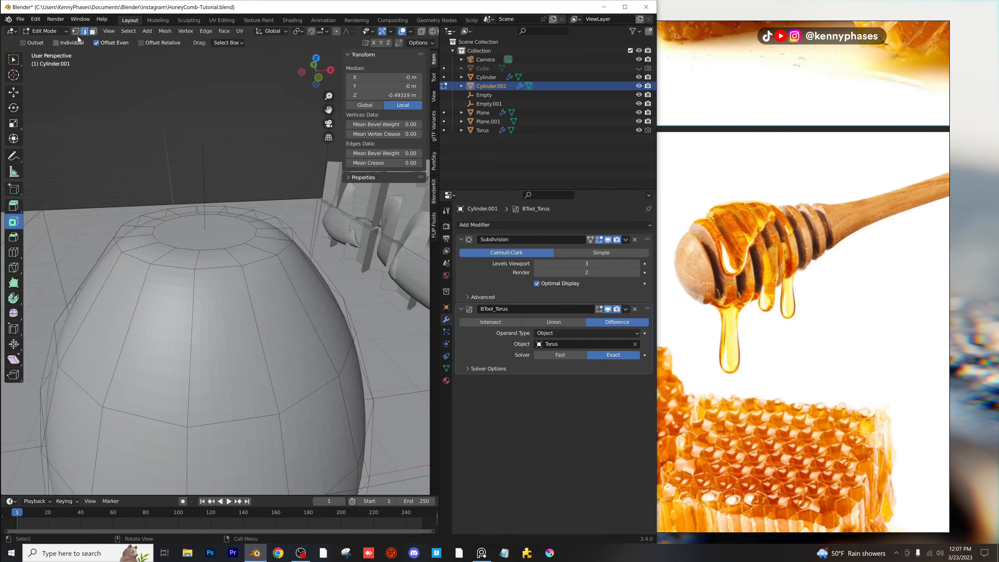
left_click(93, 31)
left_click(208, 226)
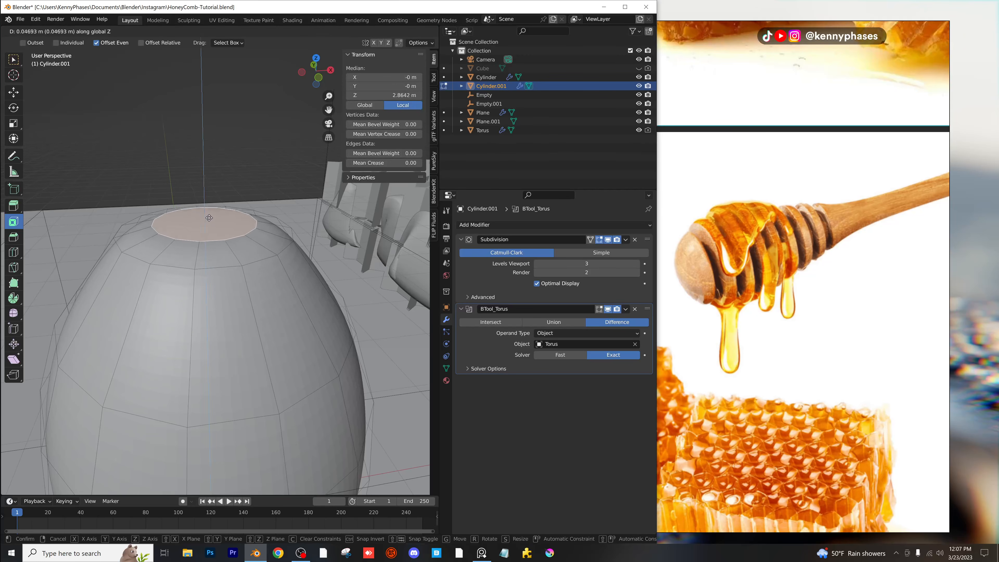
left_click(210, 216)
key("Tab")
Apply the Subdivision and BTool_Torus Boolean modifiers on the dipper.
scroll(273, 224, "down", 3)
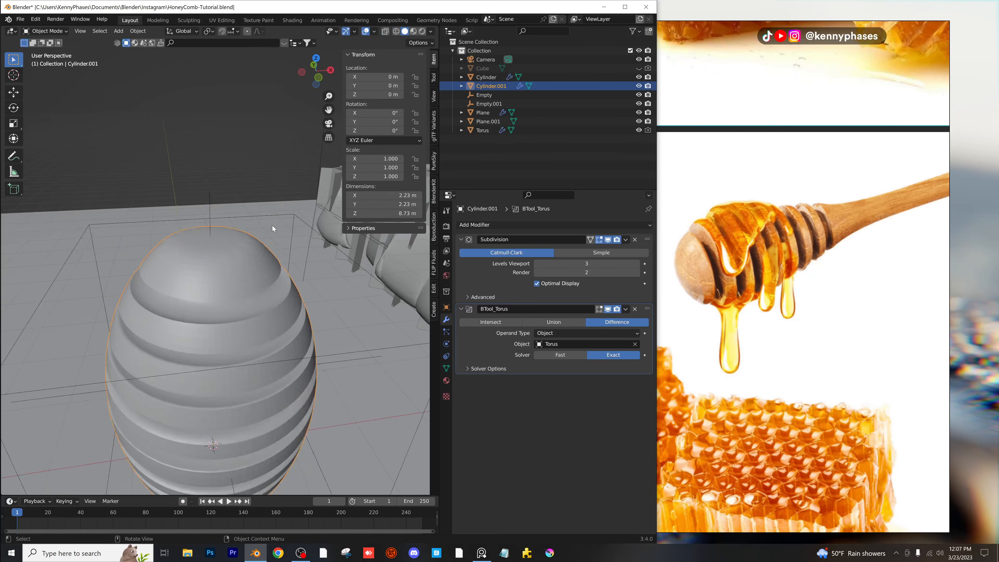
scroll(273, 225, "up", 2)
scroll(272, 218, "down", 4)
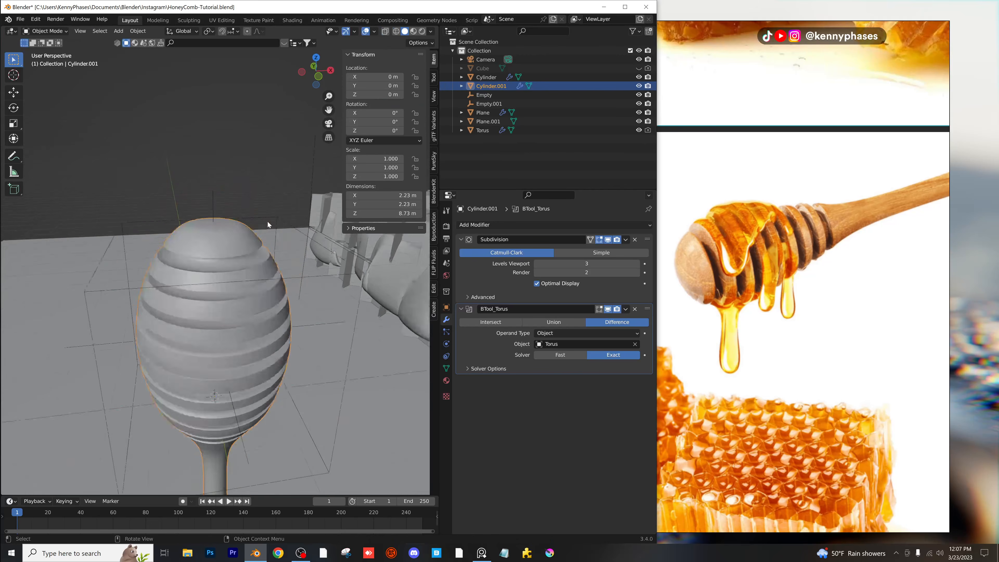
mouse_move(267, 222)
middle_mouse_down()
mouse_move(266, 232)
mouse_move(261, 224)
mouse_move(275, 221)
middle_mouse_up()
scroll(276, 223, "down", 4)
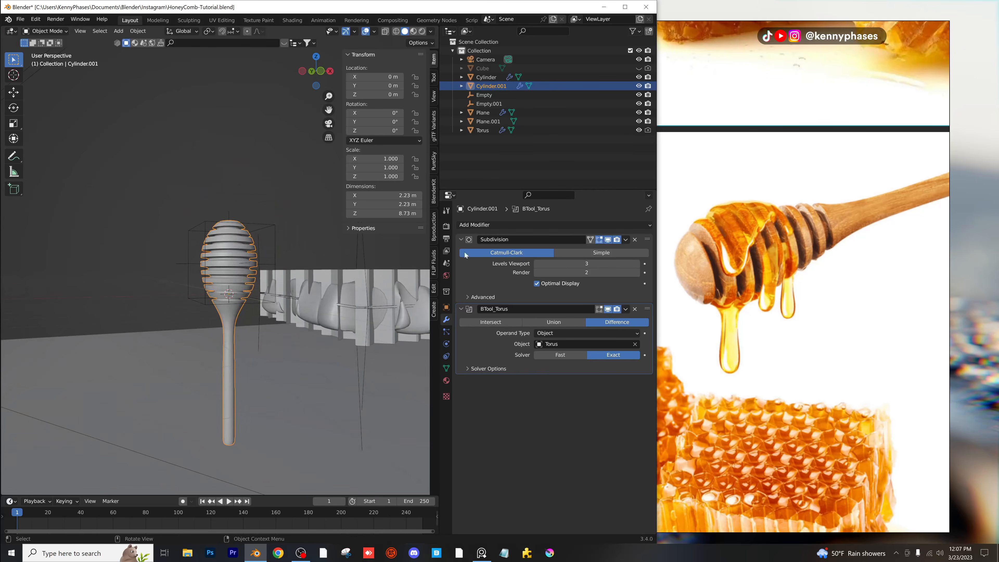
left_click(625, 239)
left_click(622, 249)
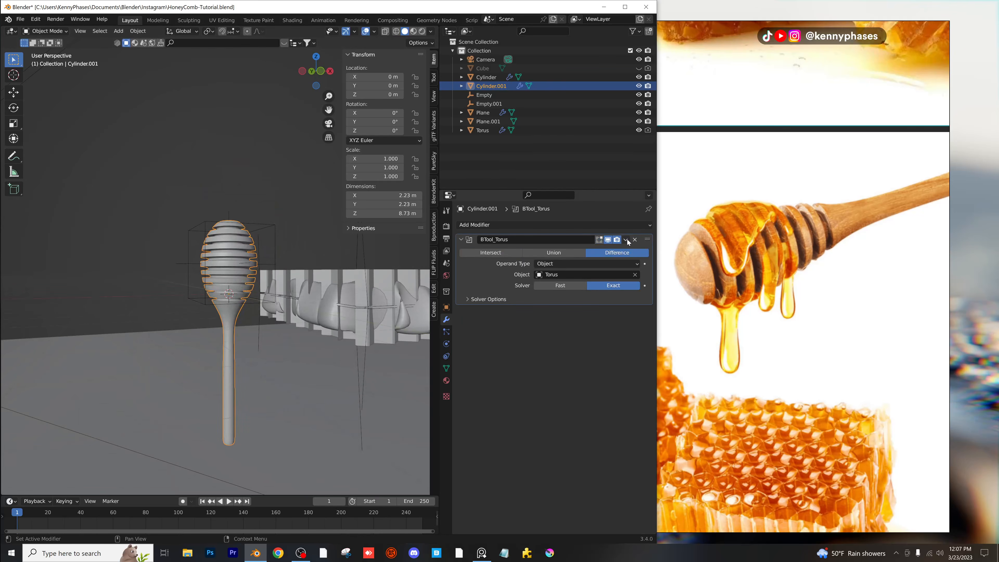
left_click(625, 239)
left_click(620, 251)
Move the dipper above the honeycomb block using front and top views, to about X 16.9 m, Y 8.7 m, Z 7.9 m.
scroll(311, 284, "down", 1)
middle_click_drag(305, 284, 281, 288)
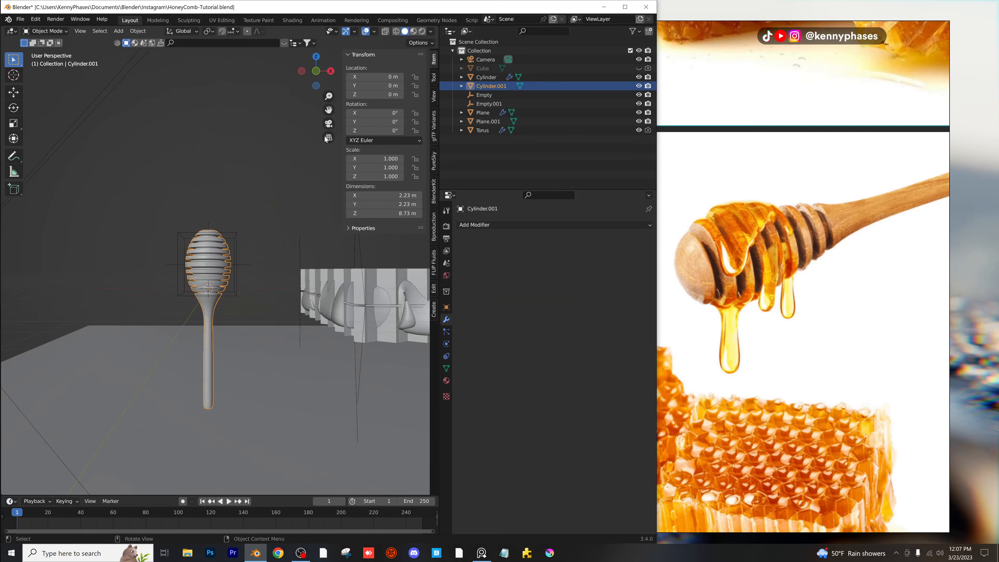
left_click(314, 77)
scroll(297, 330, "down", 1)
middle_click_drag(296, 330, 133, 333, "shift")
key("g")
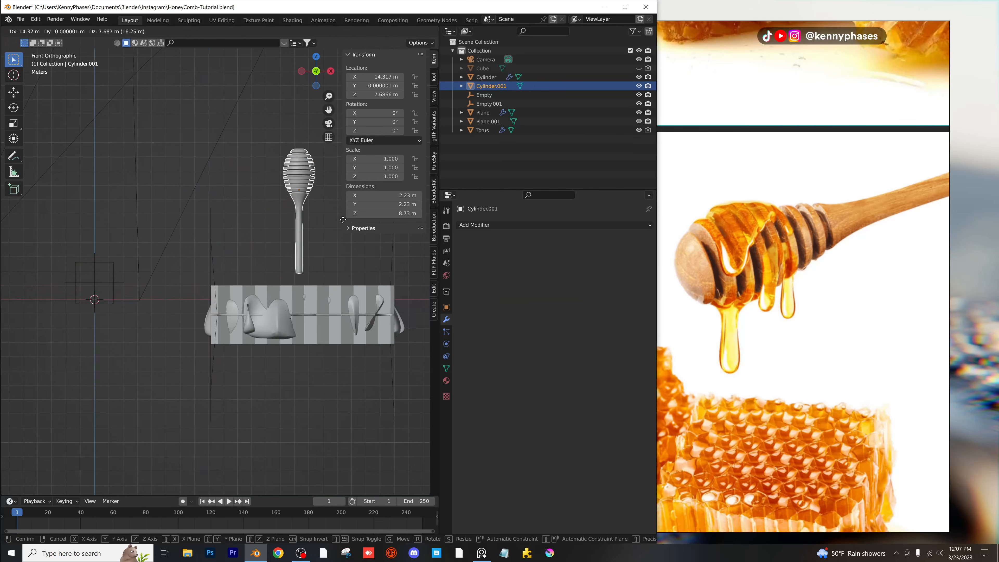
left_click(336, 221)
left_click(316, 55)
key("g")
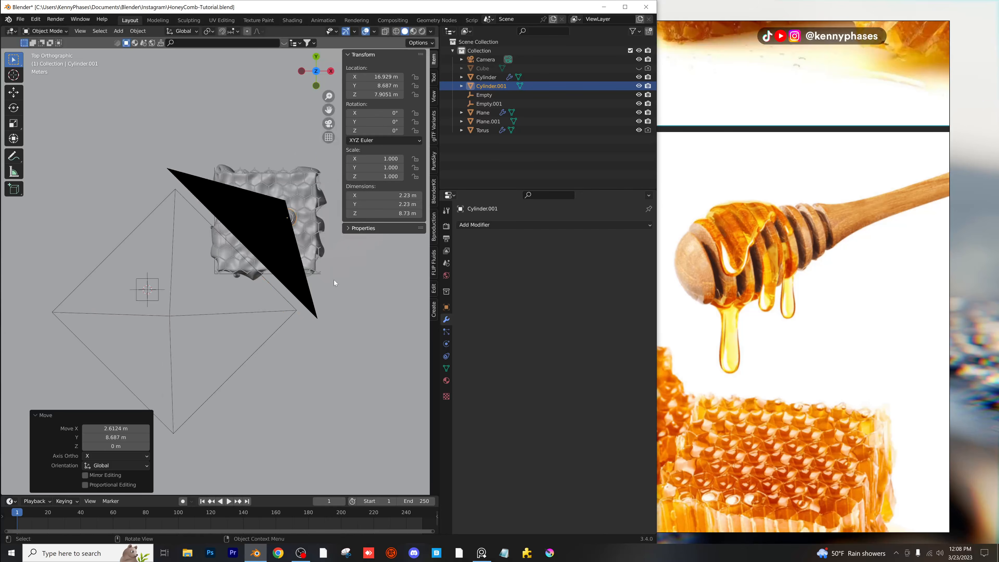
In rendered camera view, rotate the honey dipper about 81° counter-clockwise and scale it up by about 1.874.
key("KP_0")
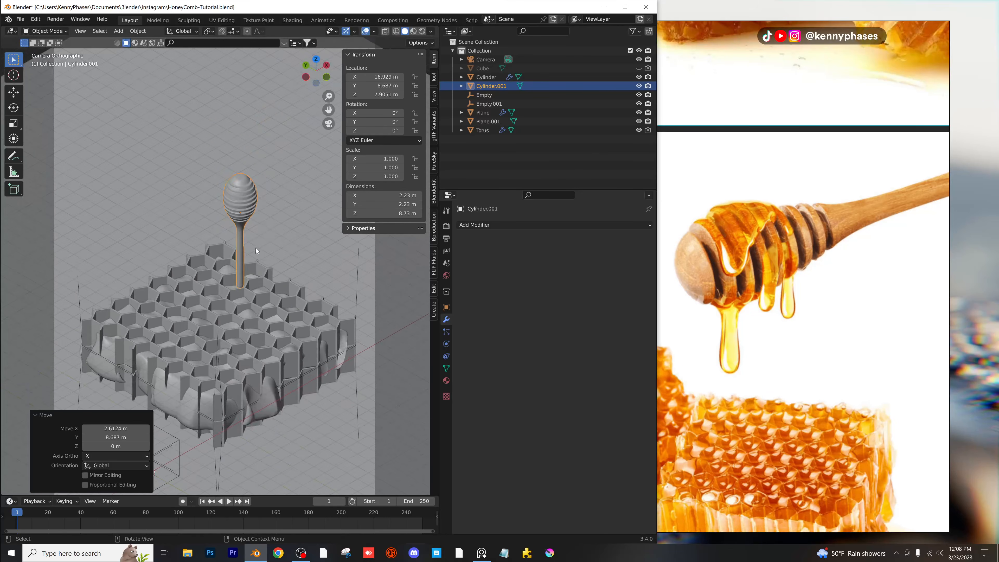
left_click(270, 174)
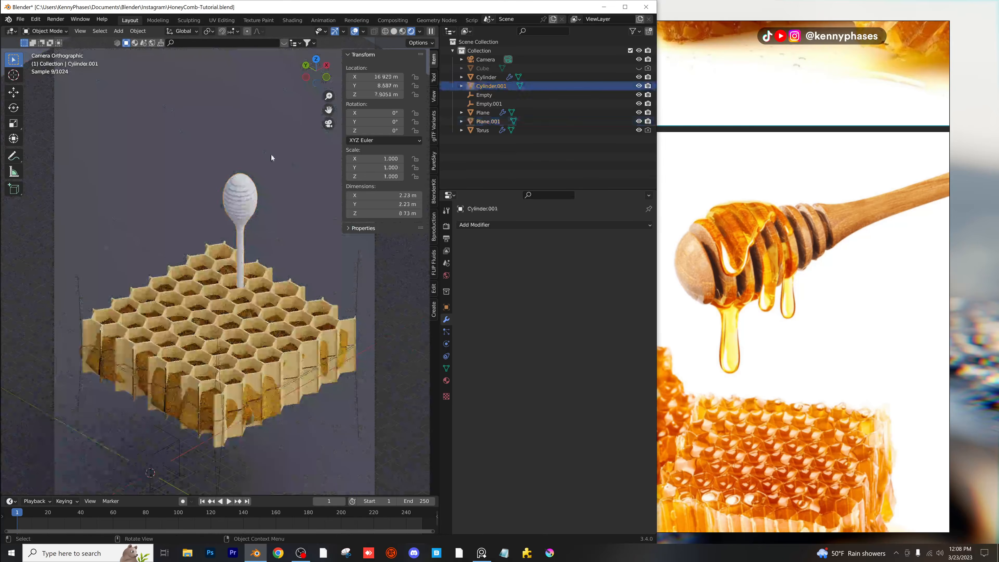
key("r")
left_click(180, 179)
key("s")
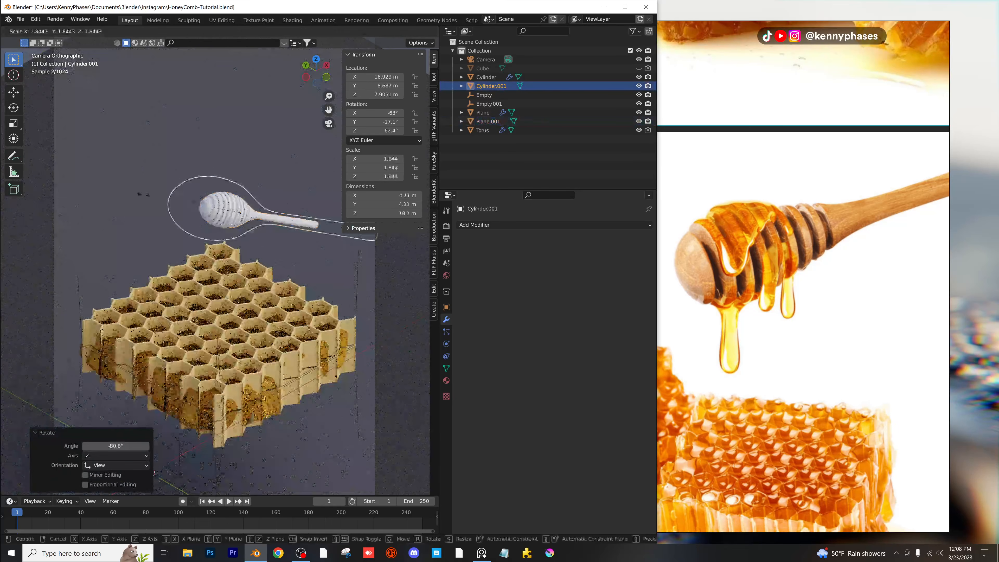
left_click(123, 167)
middle_click_drag(282, 226, 291, 249, "shift")
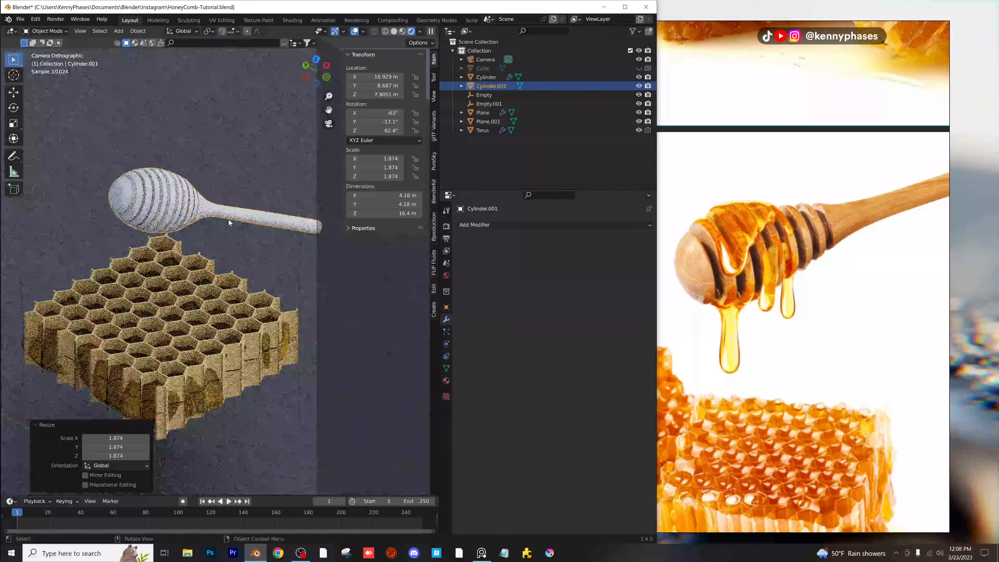
scroll(267, 234, "up", 1)
Save the scene and open Wood Materials 01.blend from the wood realtime shaders folder in Material_Library.
key("ctrl+s")
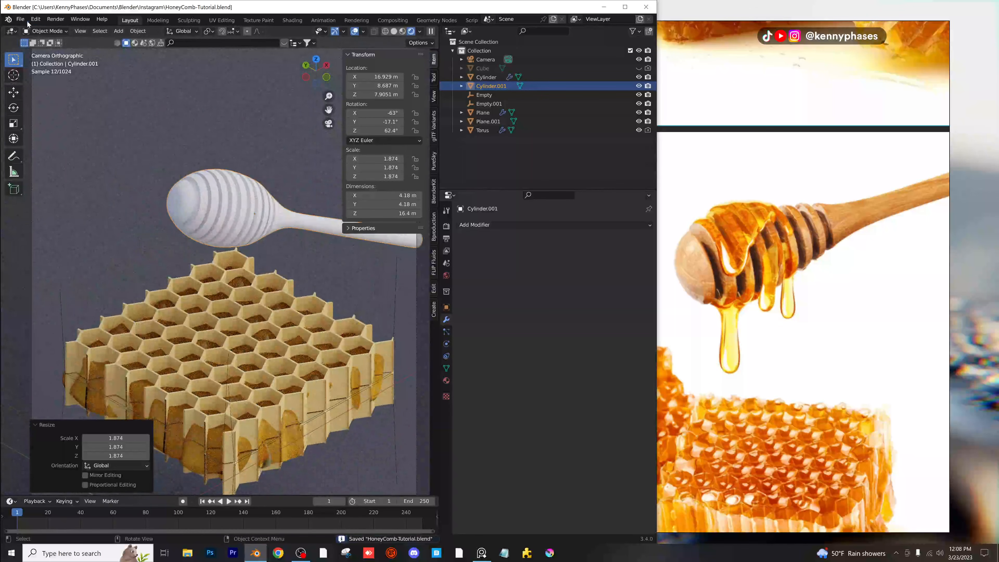
left_click(20, 19)
left_click(34, 39)
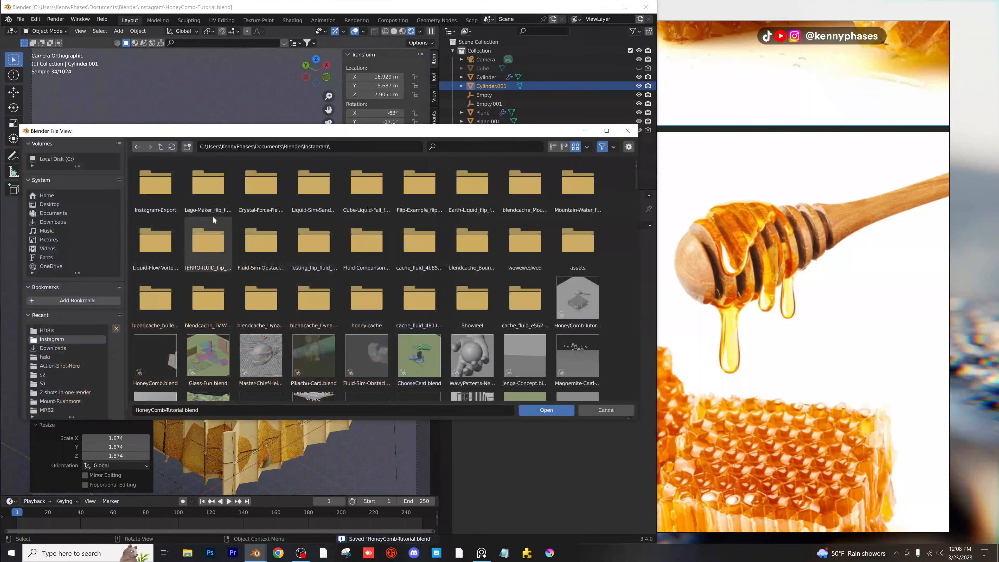
left_click(160, 147)
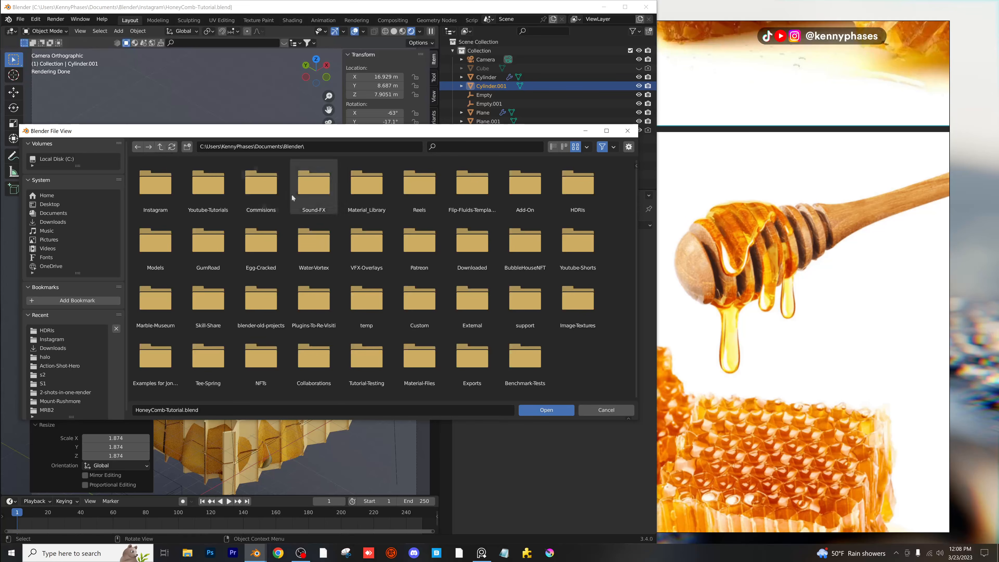
double_click(365, 186)
double_click(207, 185)
left_click(172, 189)
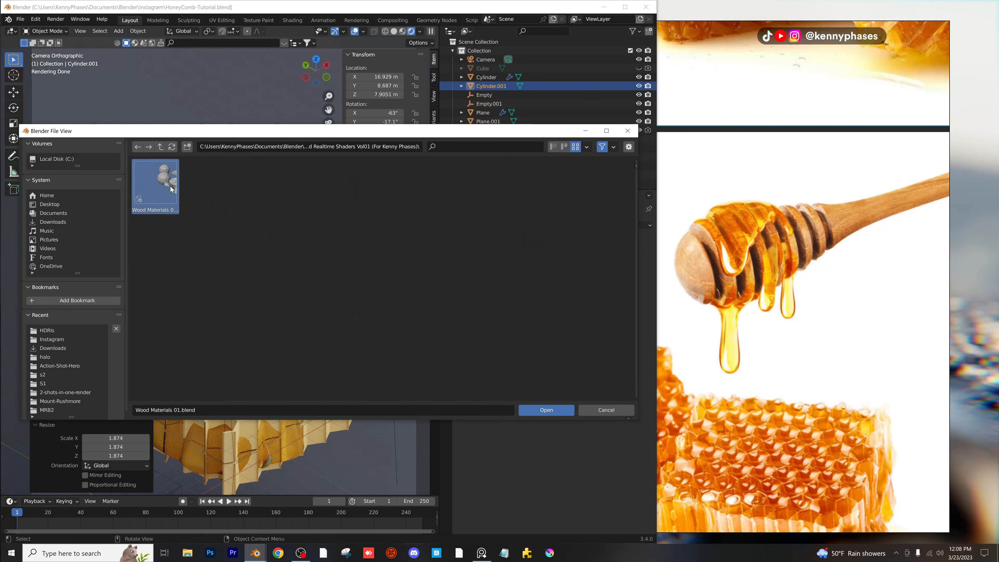
double_click(172, 189)
Inspect the wood samples and copy the long reddish-brown object that uses the Wood 05 material.
left_click(321, 164)
mouse_move(291, 194)
middle_mouse_down()
mouse_move(279, 195)
mouse_move(288, 205)
middle_mouse_up()
middle_click_drag(363, 219, 260, 217)
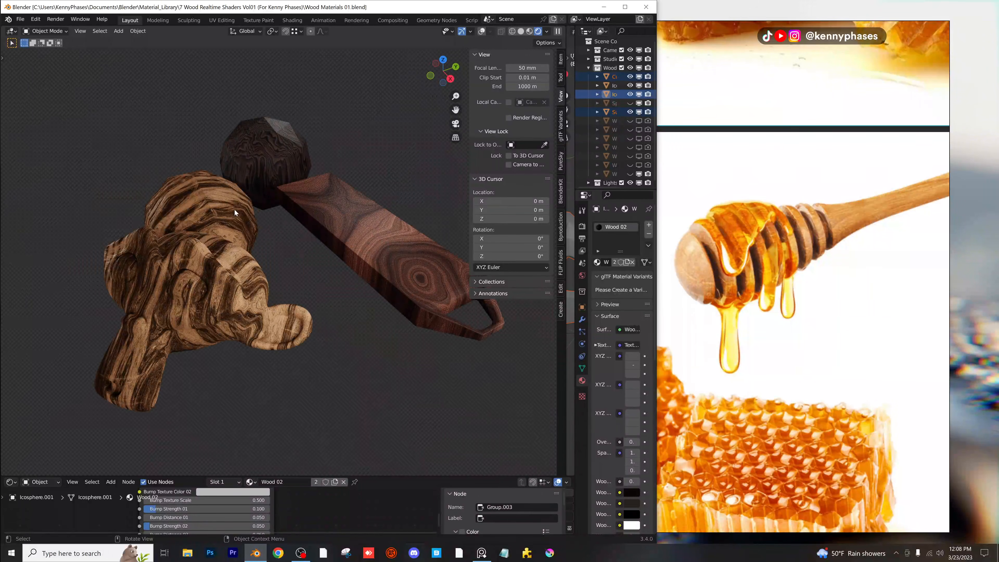
left_click(244, 235)
left_click(390, 236)
middle_click_drag(390, 236, 366, 222)
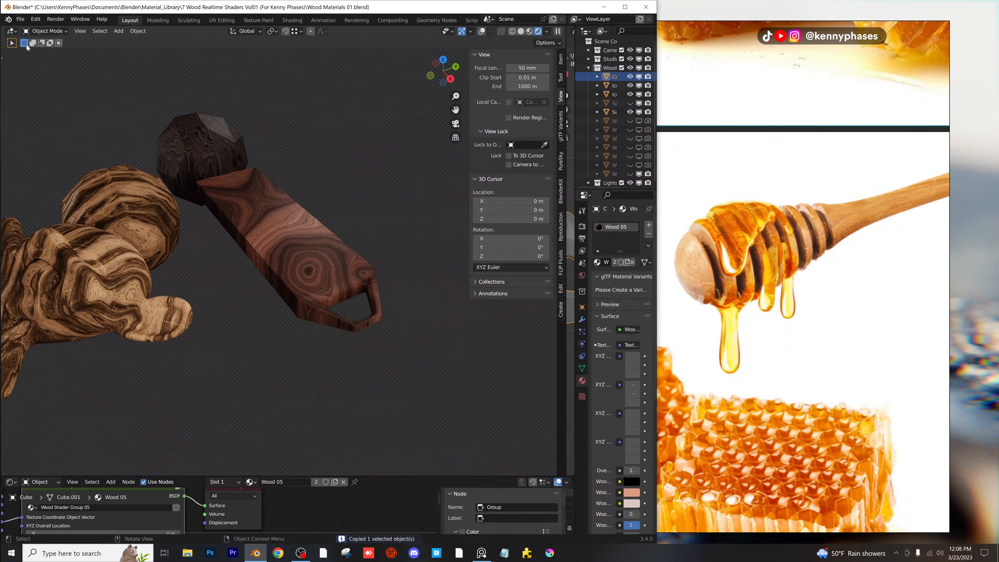
Reopen HoneyComb-Tutorial.blend, saving the changes to the wood materials file.
left_click(20, 19)
left_click(154, 57)
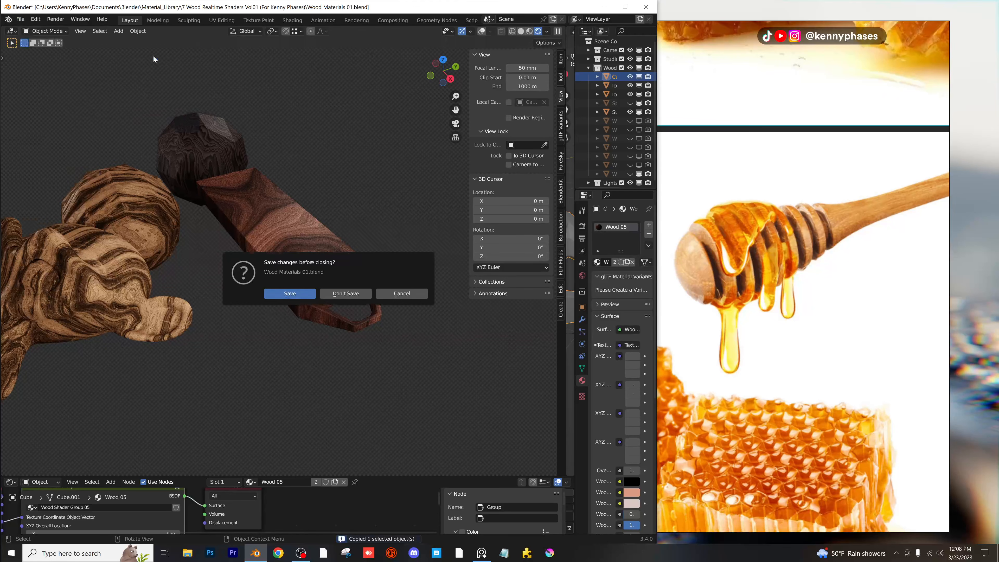
left_click(290, 293)
Paste the copied wood object and move it about 7.62 m in X, 5.49 m in Y and 14.94 m in Z.
middle_click_drag(117, 85, 177, 144)
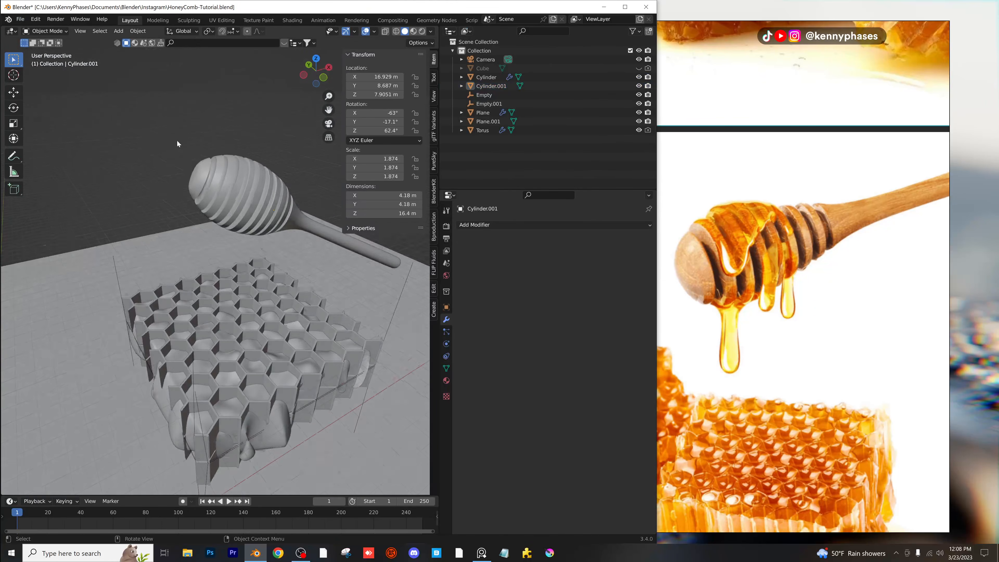
key("ctrl+v")
scroll(256, 277, "down", 6)
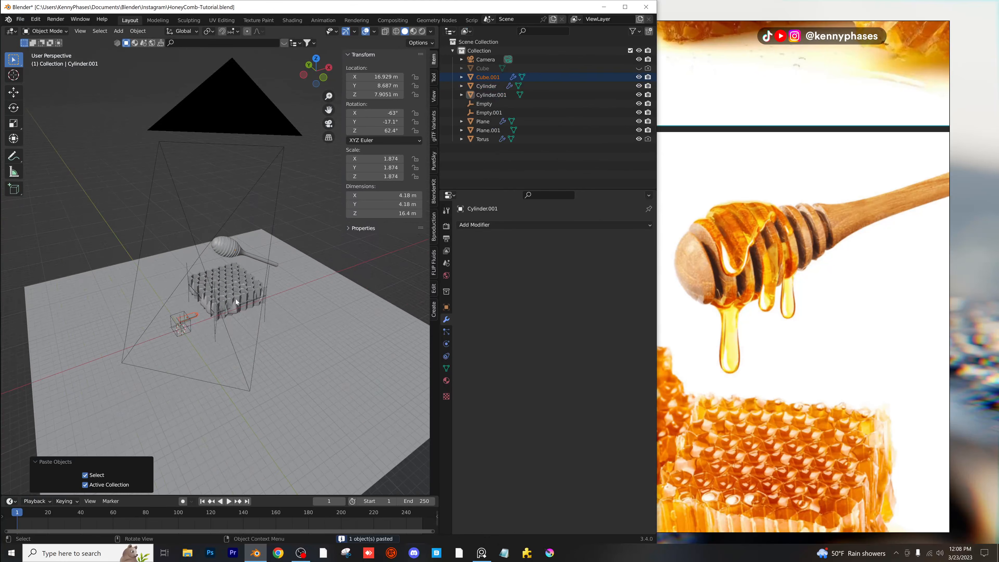
left_click(255, 208)
scroll(243, 185, "up", 8)
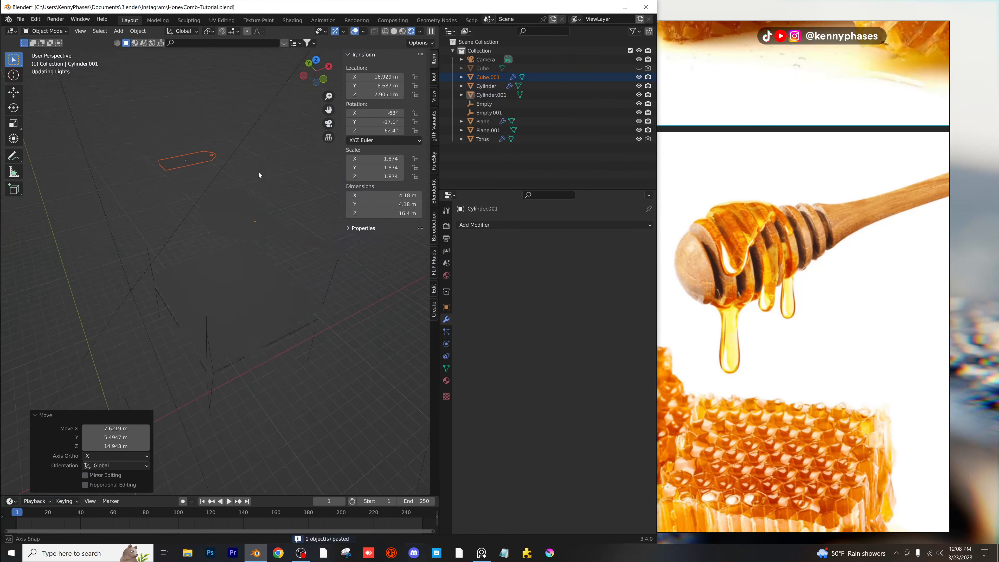
Assign the existing Wood 05 material to the honey dipper.
scroll(260, 171, "down", 6)
left_click(446, 380)
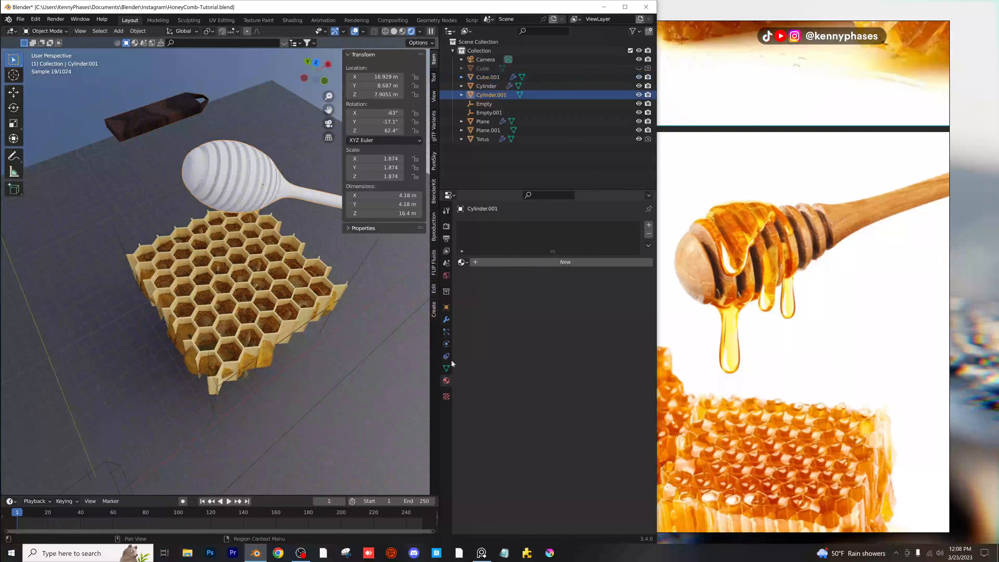
left_click(463, 262)
left_click(495, 308)
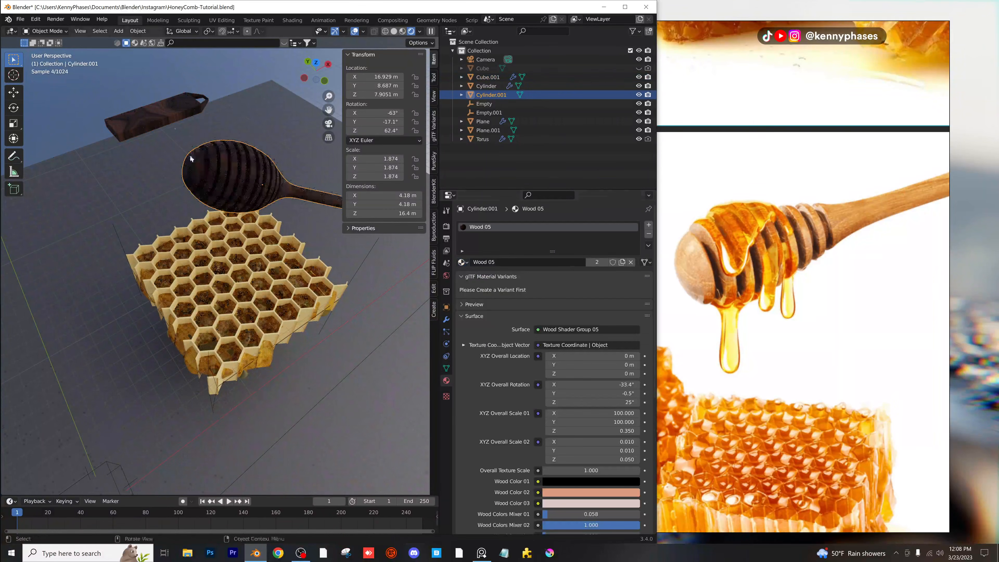
Delete the pasted wood object and reselect the honey dipper.
left_click(158, 117)
key("x")
left_click(158, 118)
left_click(241, 181)
Try other brightness and hue values for Wood Color 01 of the dipper's Wood 05 material.
scroll(584, 409, "down", 5)
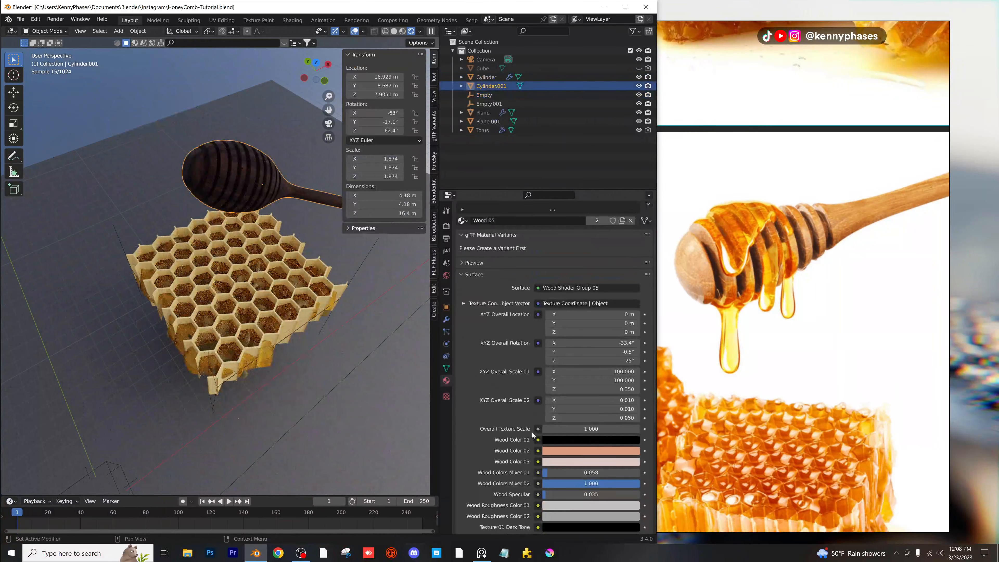
scroll(549, 444, "up", 1)
left_click(550, 446)
mouse_move(635, 355)
left_mouse_down()
mouse_move(633, 343)
mouse_move(633, 374)
left_mouse_up()
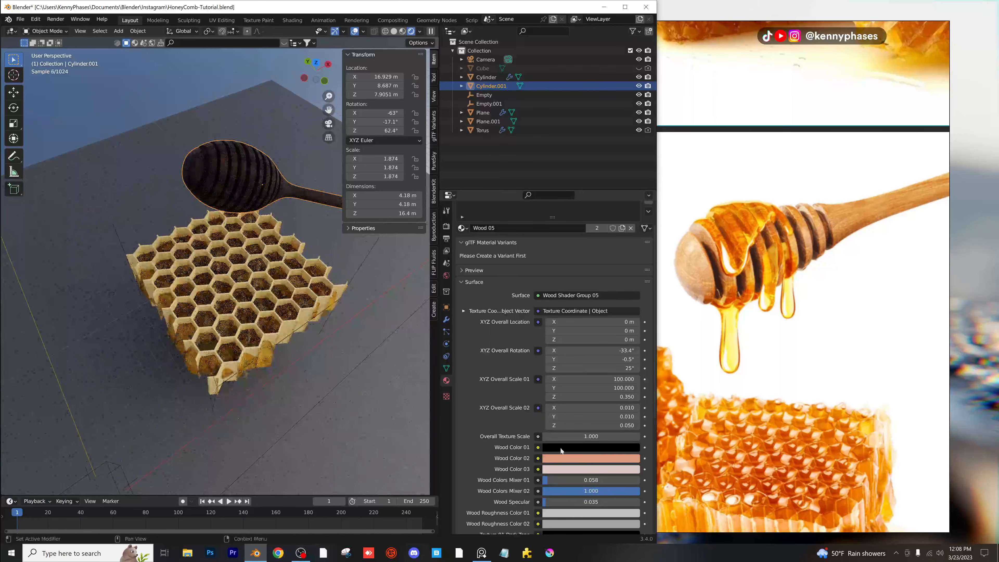
left_click(586, 447)
left_click_drag(575, 408, 516, 424)
Set the dipper material's Wood Color 02 to a bright orange at full brightness.
left_click(559, 458)
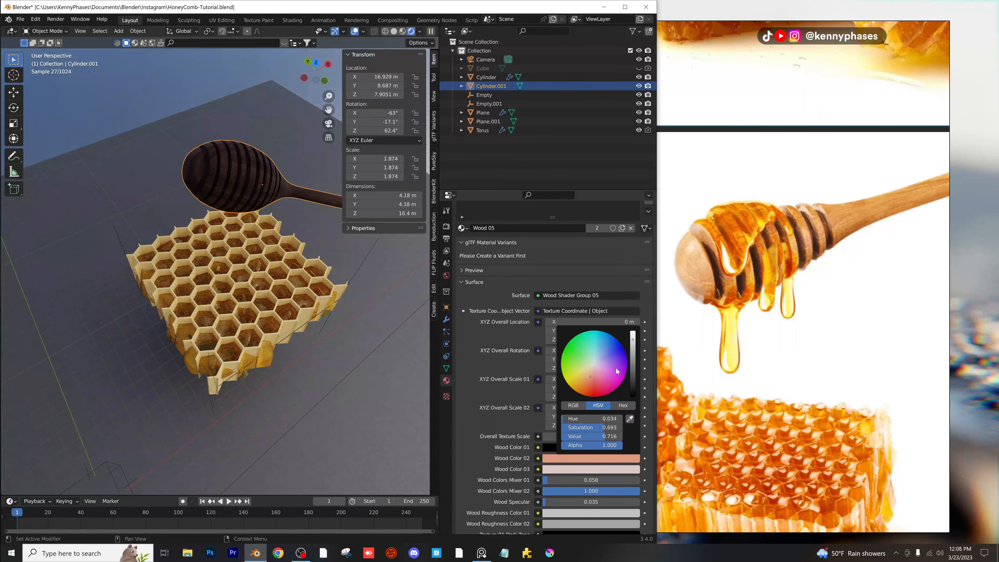
left_click_drag(632, 370, 633, 331)
left_click_drag(597, 371, 579, 387)
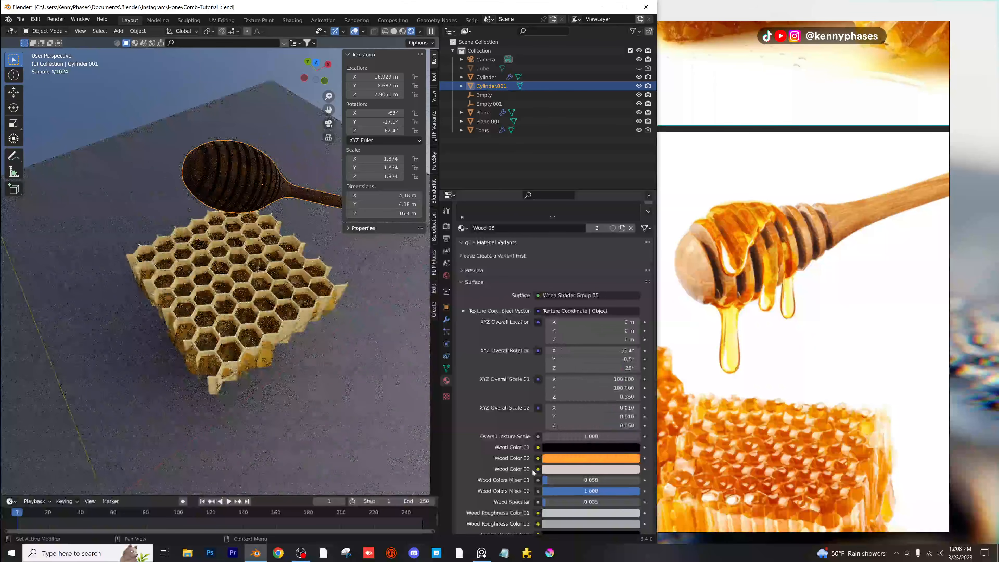
Lower Wood Colors Mixer 02 of the Wood 05 material to 0.971 and check the dipper up close.
middle_click_drag(508, 461, 508, 393)
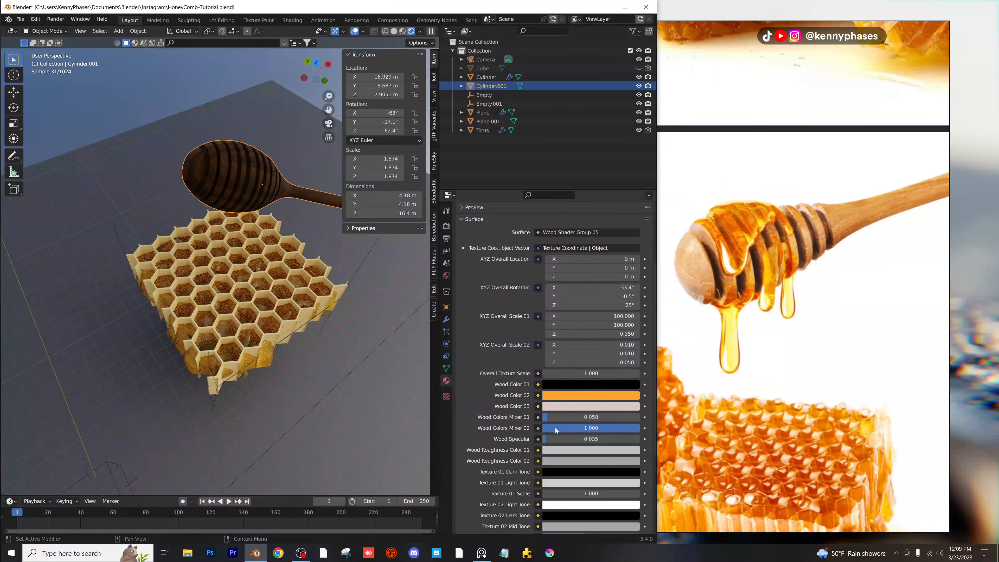
left_click_drag(598, 428, 637, 428)
scroll(286, 162, "up", 3)
middle_click_drag(285, 163, 245, 281, "shift")
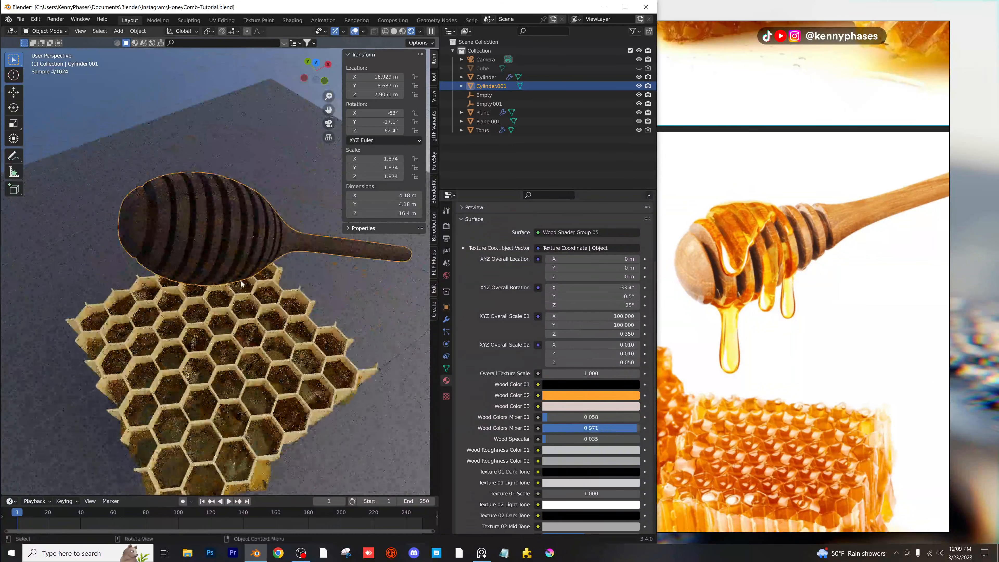
scroll(242, 283, "up", 2)
Try a lighter Wood Color 01 on the dipper's material.
left_click(599, 386)
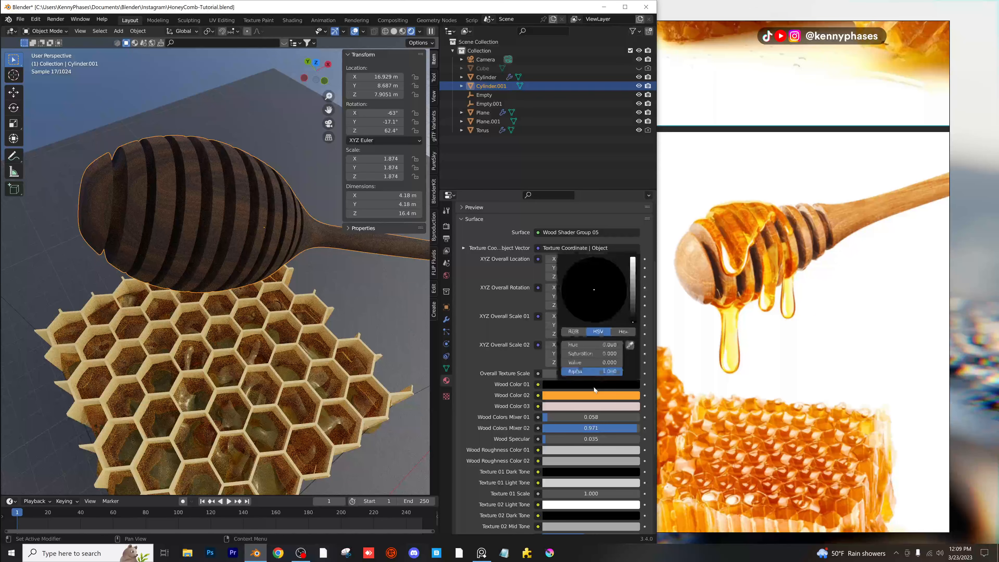
left_click(620, 386)
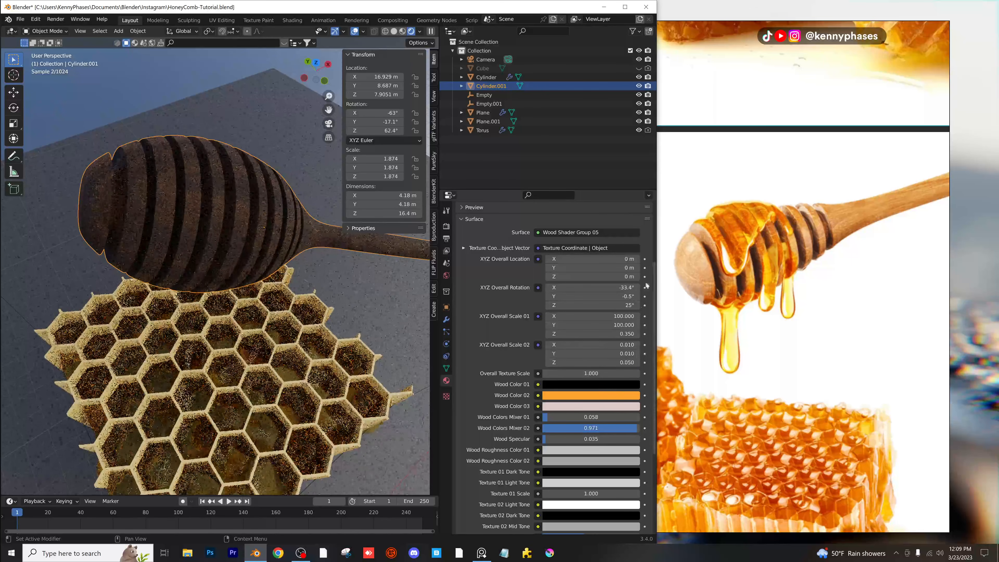
left_click(616, 386)
left_click_drag(633, 311, 633, 302)
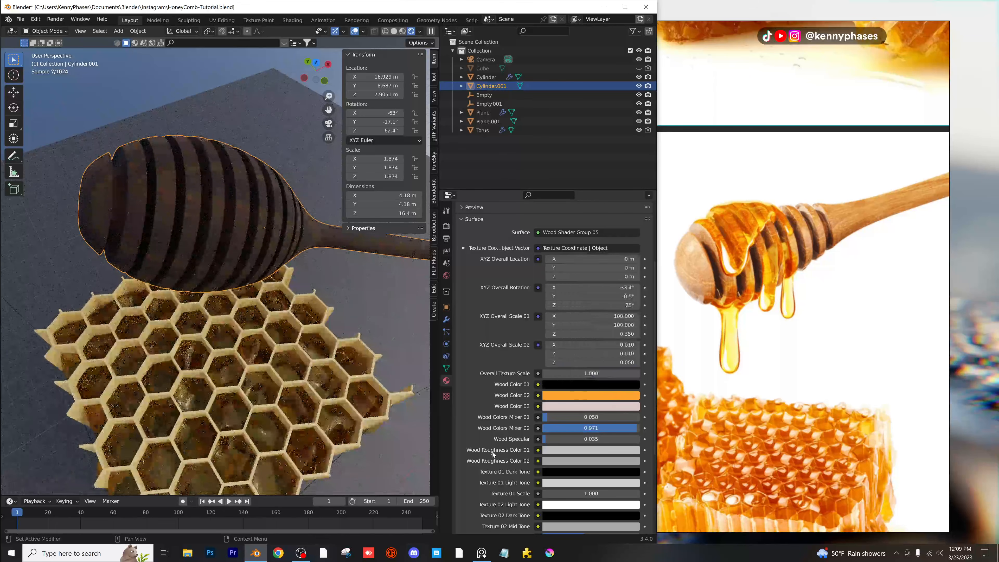
Set Texture 01 Dark Tone of the Wood 05 material to an orange-brown and check the dipper from several angles.
scroll(485, 428, "down", 3)
left_click(597, 421)
mouse_move(632, 311)
left_mouse_down()
mouse_move(633, 340)
mouse_move(632, 311)
left_mouse_up()
left_click(575, 350)
left_click_drag(580, 352, 584, 345)
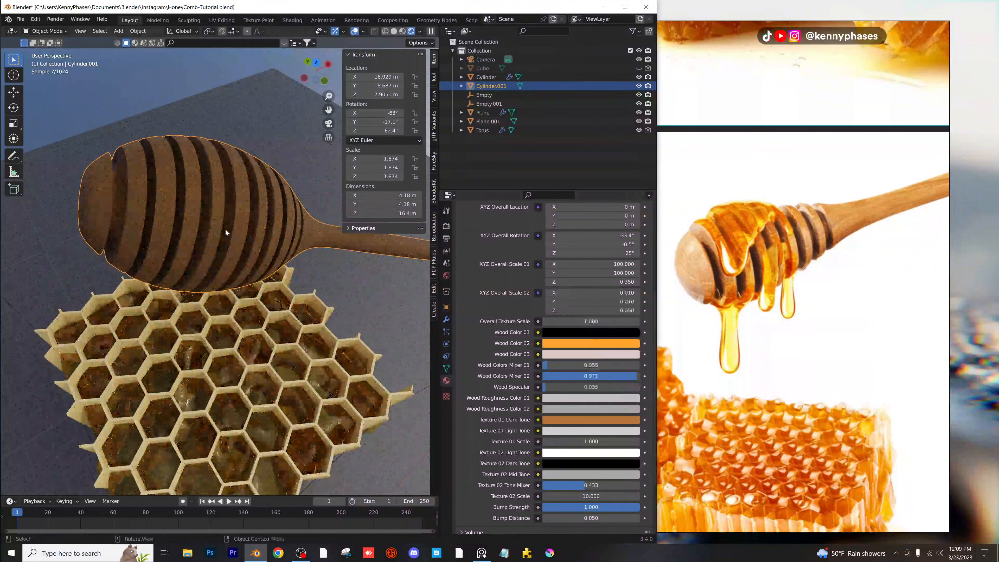
scroll(208, 216, "up", 5)
scroll(210, 215, "down", 5)
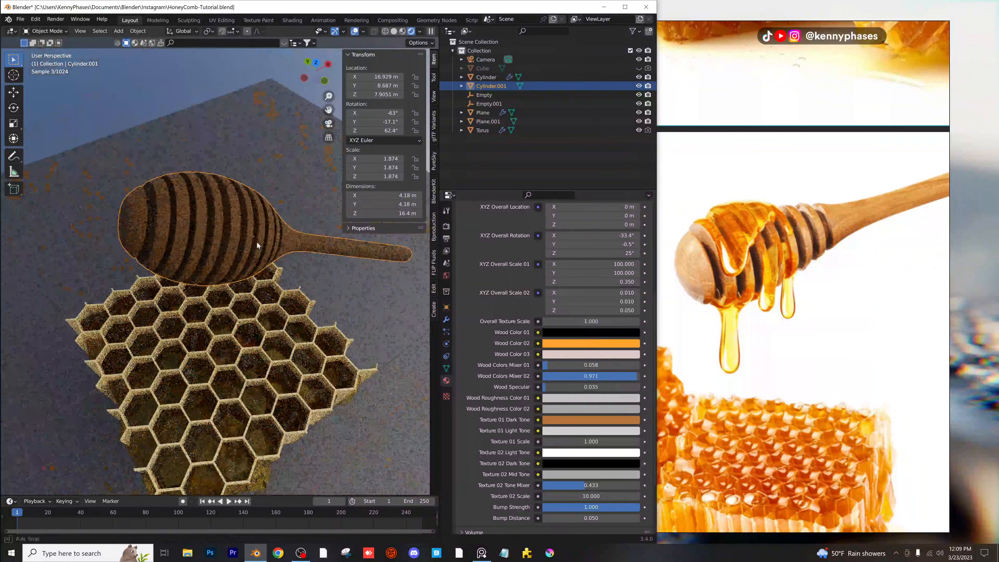
middle_click_drag(257, 241, 241, 215)
middle_click_drag(300, 295, 262, 225)
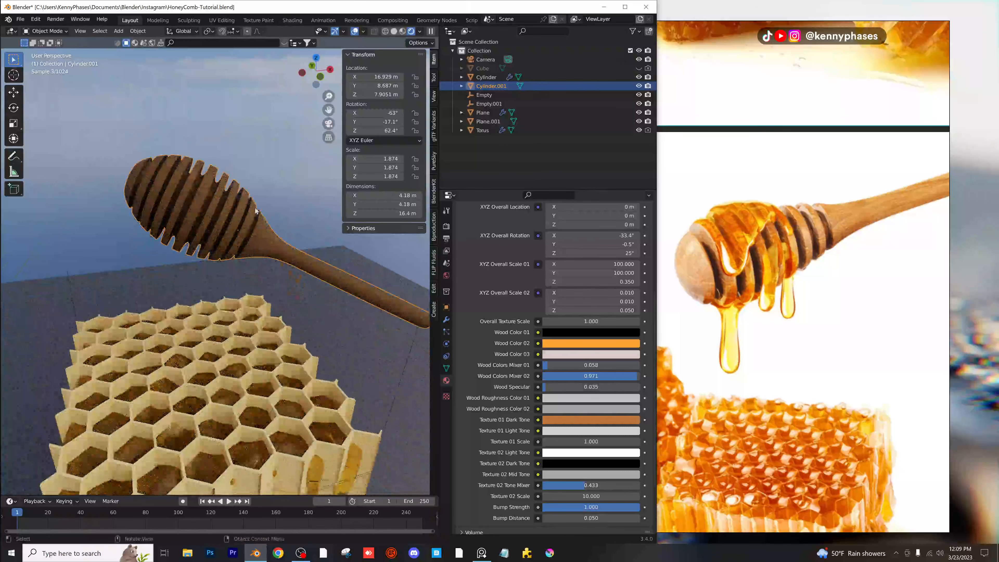
Deselect the dipper, save the scene and open the Realtime_Materials file from Material_Library.
left_click(220, 117)
key("ctrl+s")
left_click(20, 19)
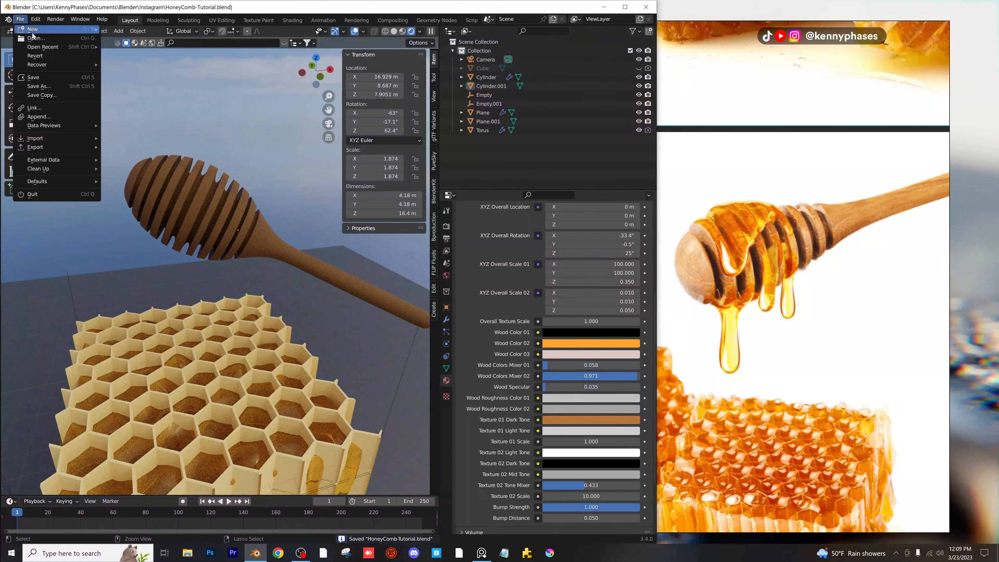
left_click(36, 38)
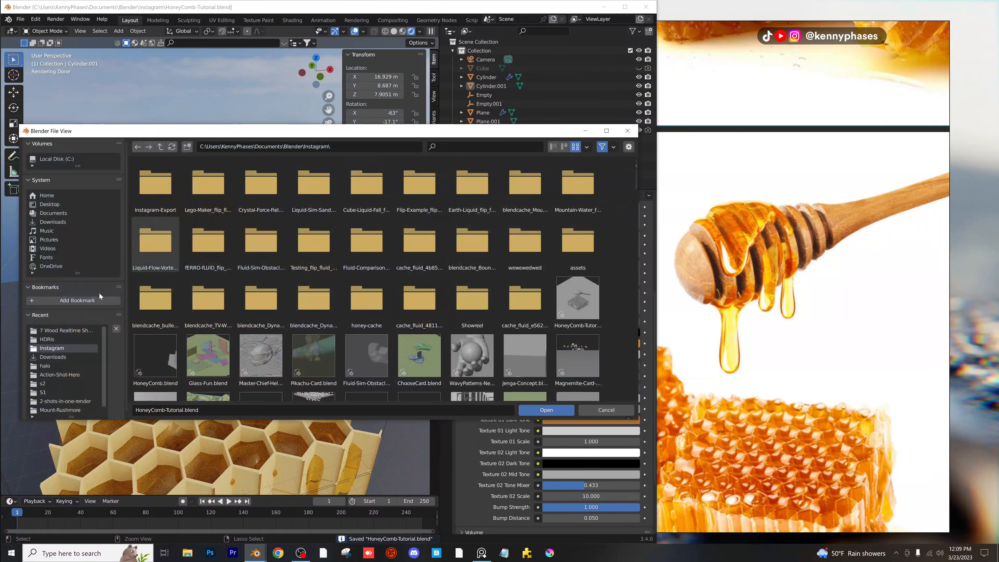
left_click(77, 330)
left_click(161, 147)
double_click(346, 237)
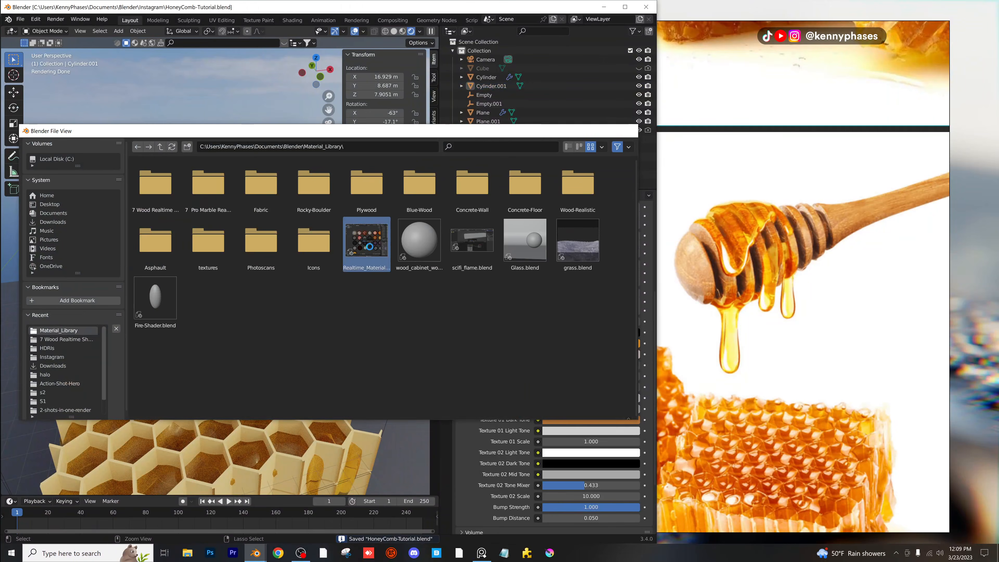
left_click(310, 173)
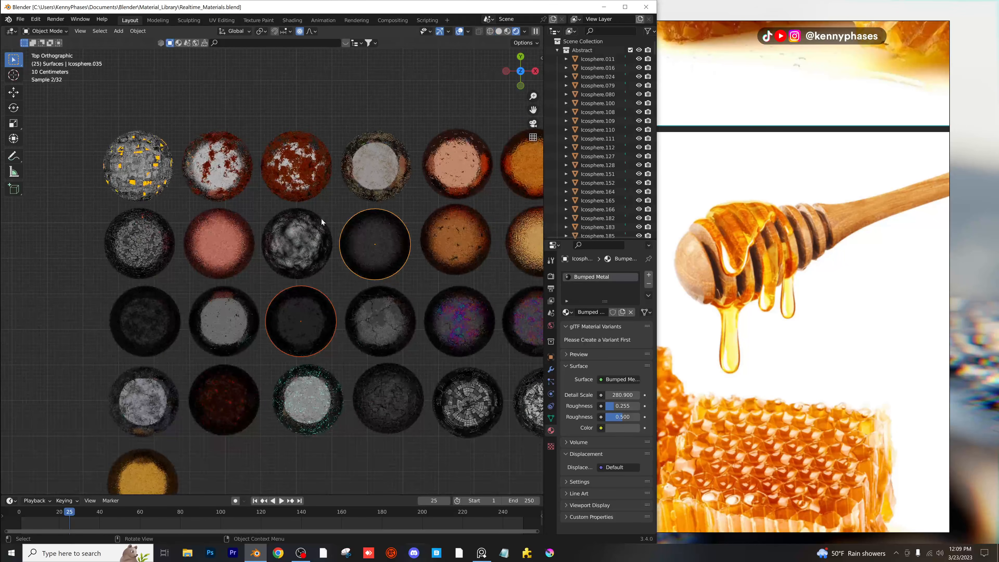
Find the wood samples among the material spheres and select the light brown Ash Wood sphere.
scroll(320, 220, "down", 4)
middle_click_drag(398, 200, 516, 67, "shift")
middle_click_drag(362, 239, 527, 408, "shift")
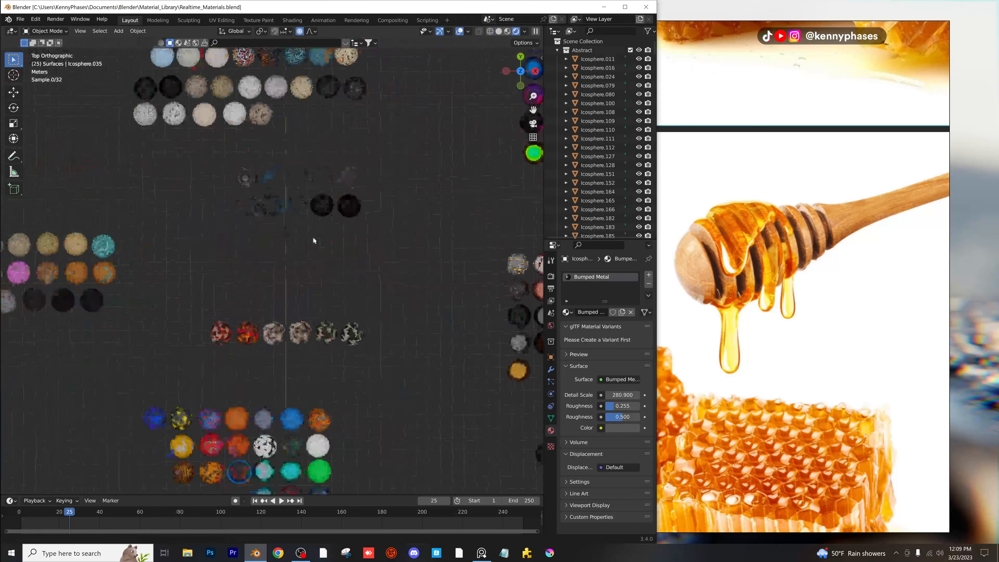
middle_click_drag(313, 237, 366, 397, "shift")
middle_click_drag(311, 278, 334, 309, "shift")
middle_click_drag(177, 185, 274, 272, "shift")
scroll(272, 267, "up", 8)
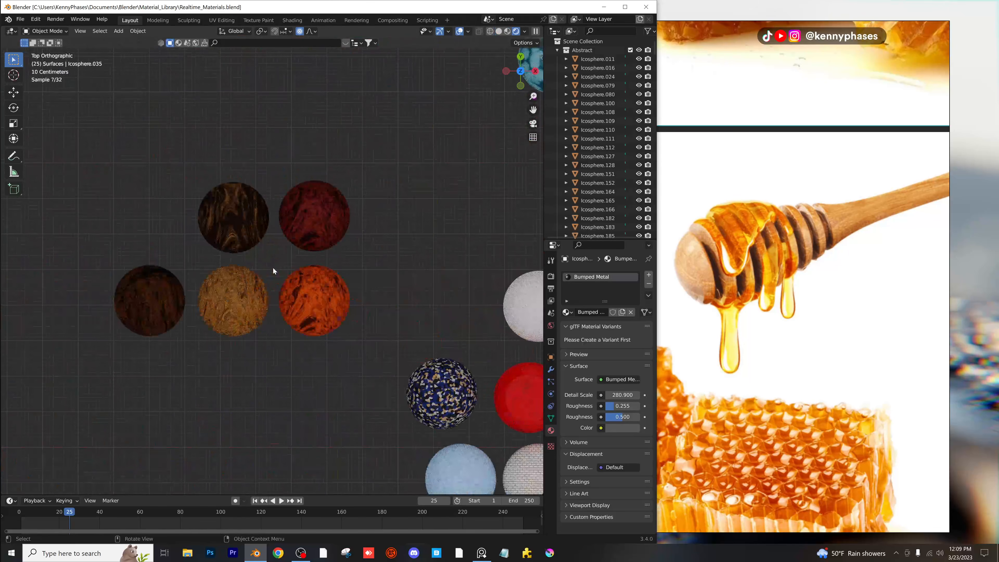
left_click(239, 310)
scroll(244, 314, "down", 2)
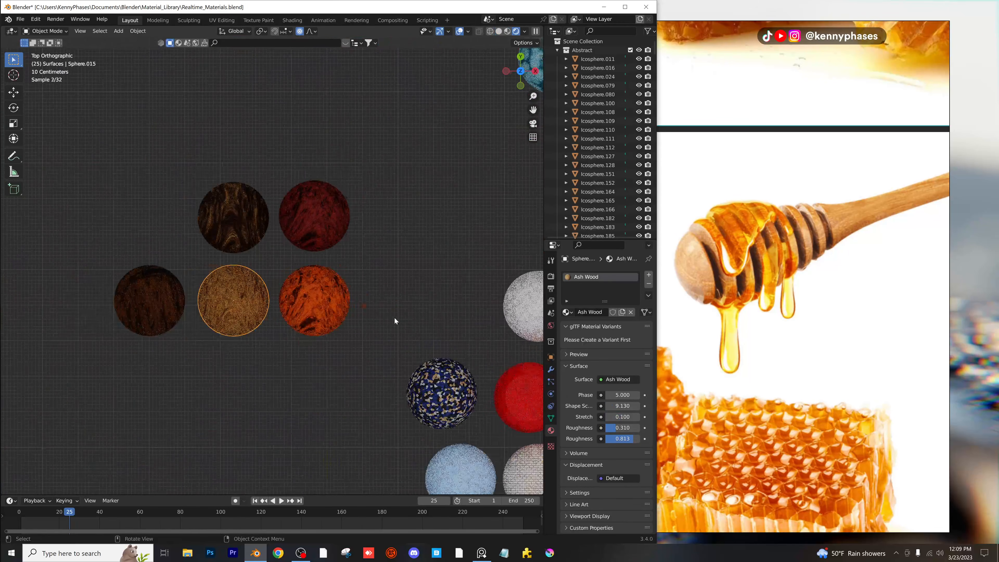
Copy the Ash Wood sphere, reopen HoneyComb-Tutorial.blend and paste the sphere into its scene.
middle_click_drag(394, 317, 326, 340, "shift")
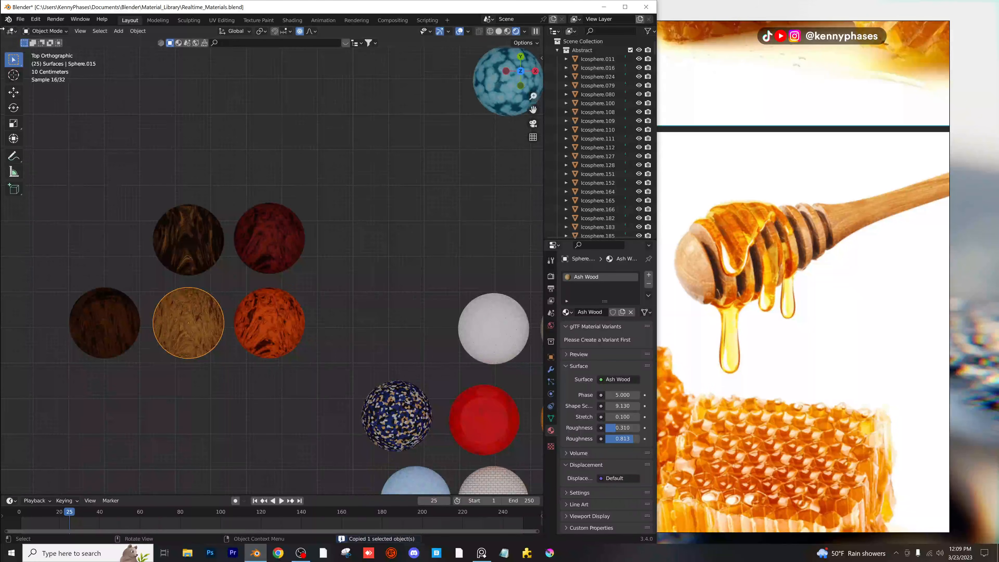
left_click(20, 19)
mouse_move(71, 48)
left_click(173, 56)
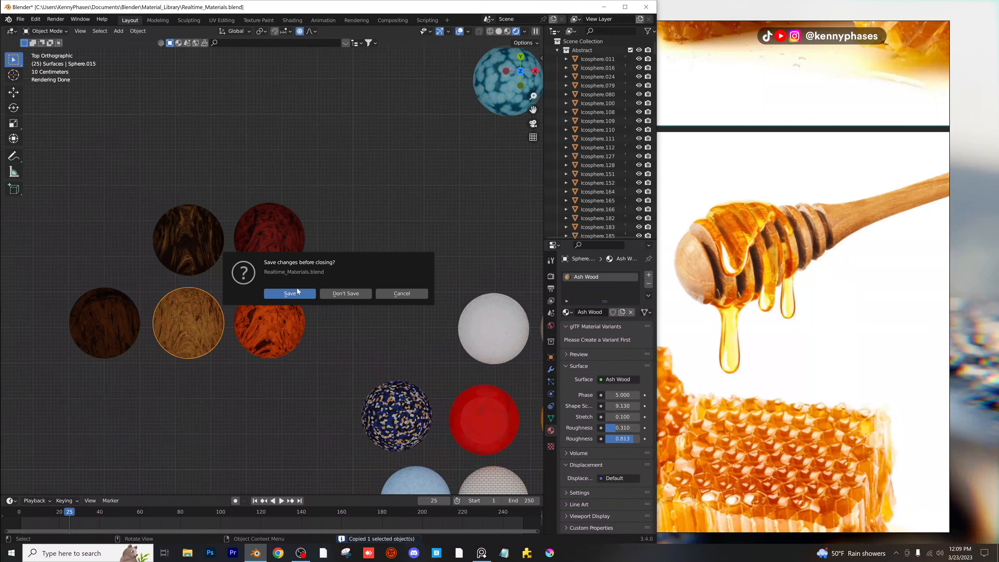
key("ctrl+v")
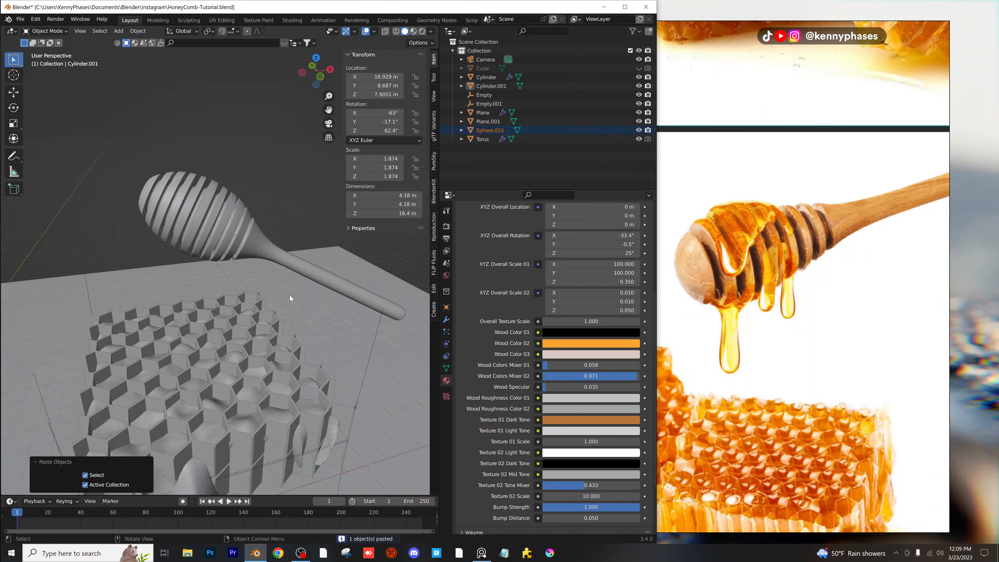
Move the pasted sphere up beside the honey dipper and show the viewport in rendered shading.
key("g")
left_click(305, 266)
scroll(221, 309, "down", 5)
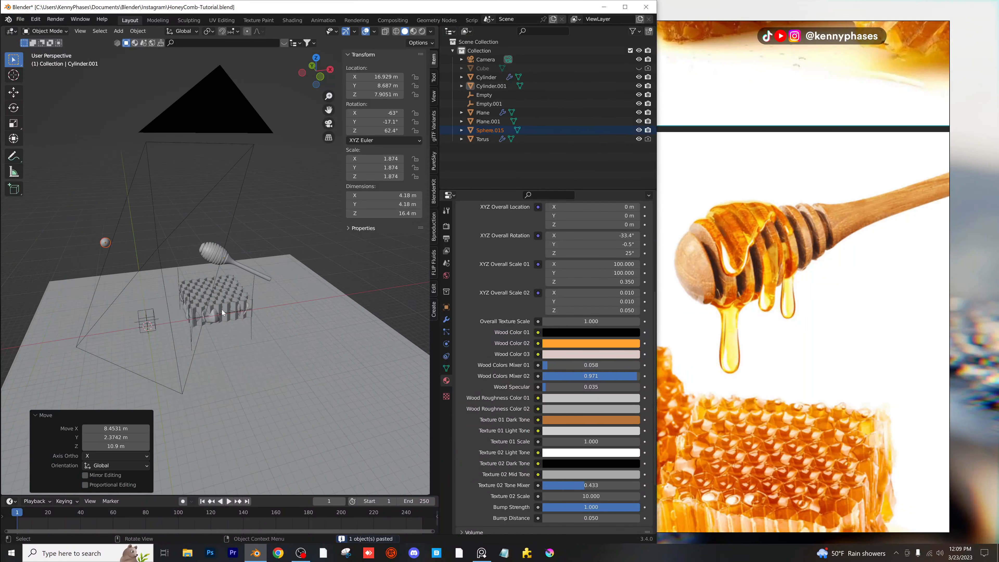
left_click(323, 257)
scroll(283, 226, "up", 3)
left_click_drag(280, 200, 271, 201)
key("z")
left_click(269, 156)
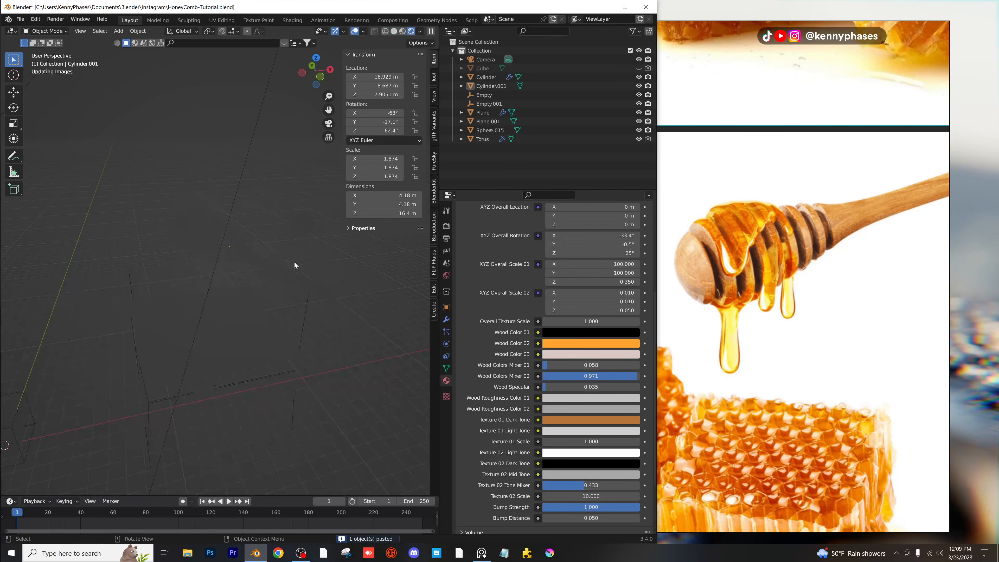
Assign the Ash Wood material to the honey dipper and delete the pasted sample sphere.
left_click(242, 244)
scroll(493, 247, "up", 10)
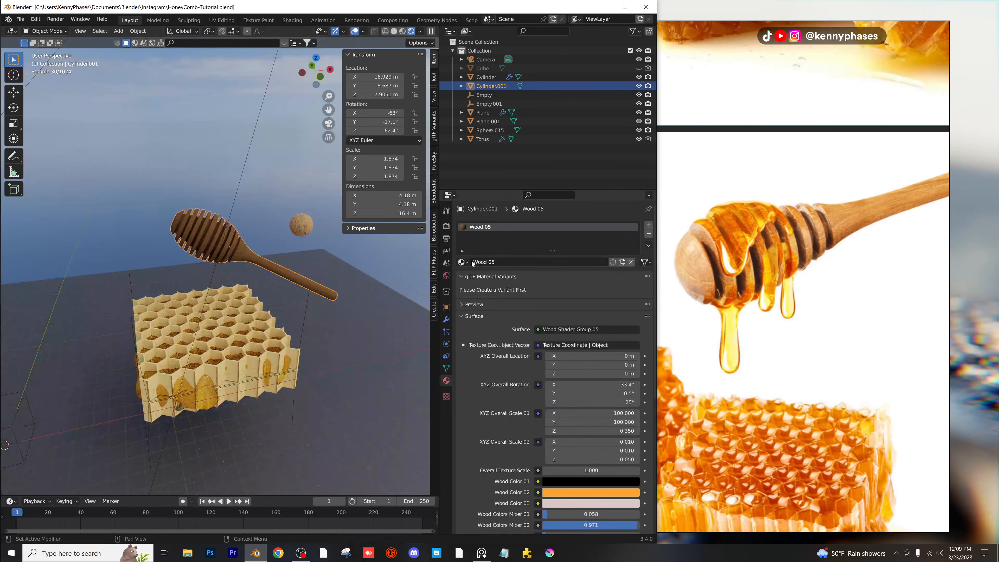
left_click(463, 261)
left_click(492, 276)
left_click(300, 225)
key("Delete")
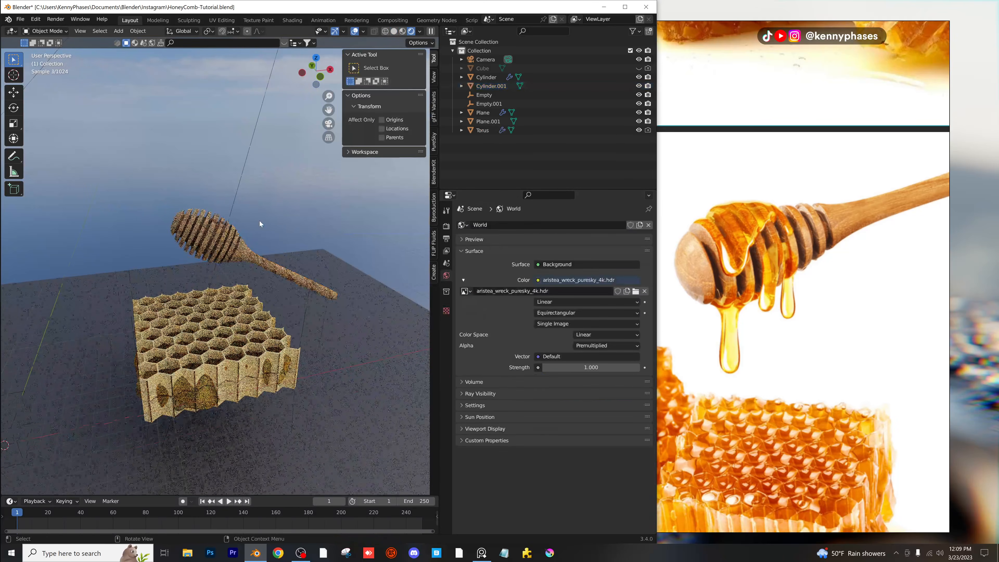
Set the two Roughness values of the dipper's Ash Wood material to about 0.389 and 0.781.
scroll(261, 222, "up", 4)
left_click(256, 212)
scroll(256, 211, "up", 2)
middle_click_drag(239, 193, 254, 256, "shift")
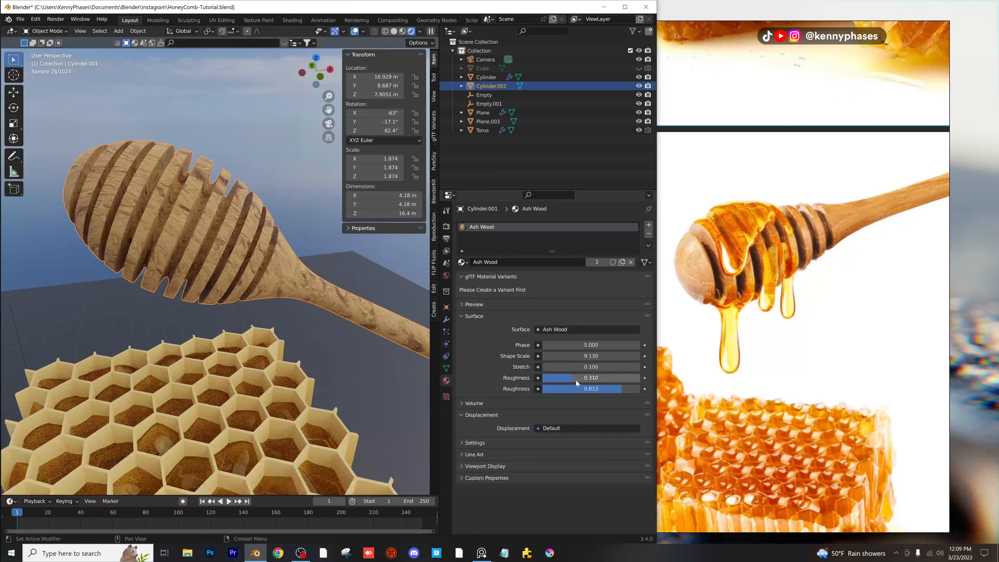
mouse_move(575, 379)
left_mouse_down()
mouse_move(594, 379)
mouse_move(548, 389)
mouse_move(593, 389)
mouse_move(591, 380)
left_mouse_up()
middle_click_drag(236, 190, 267, 216)
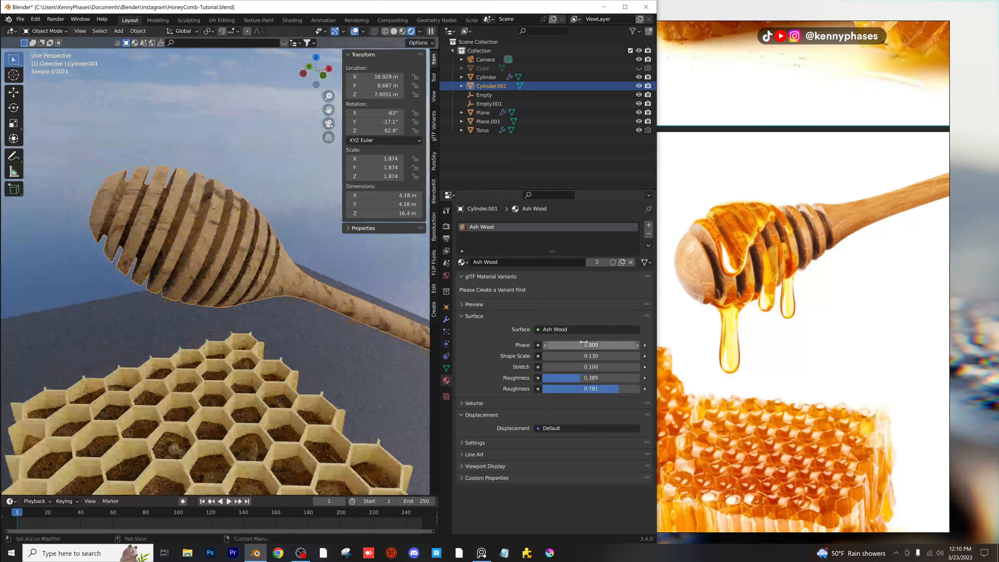
Adjust the Ash Wood grain on the dipper to a Phase of 4.470 and a Shape Scale of 6.830.
left_click_drag(590, 345, 605, 345)
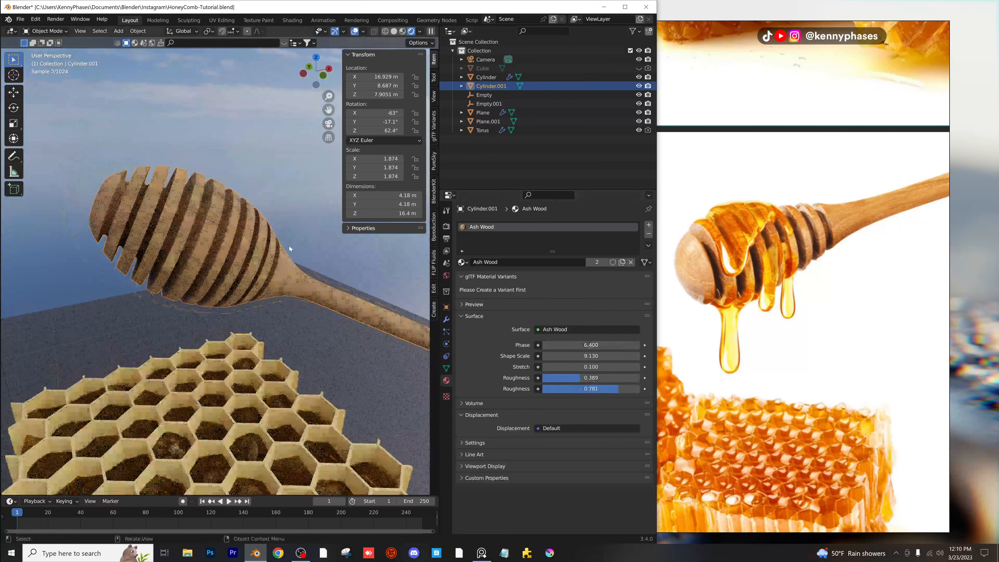
scroll(263, 223, "up", 2)
scroll(242, 258, "up", 3)
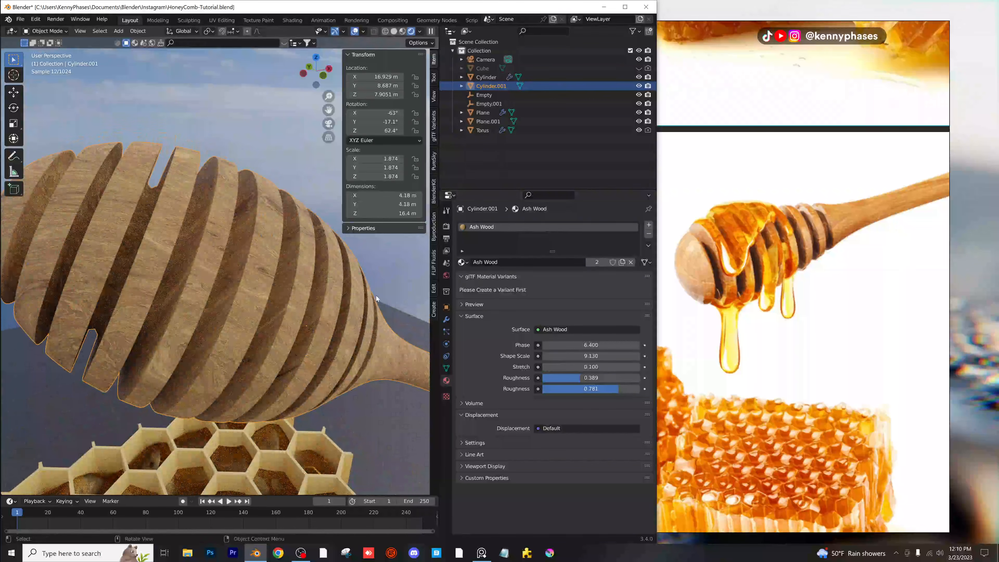
mouse_move(591, 345)
left_mouse_down()
mouse_move(577, 345)
mouse_move(588, 356)
mouse_move(577, 356)
left_mouse_up()
scroll(250, 259, "down", 3)
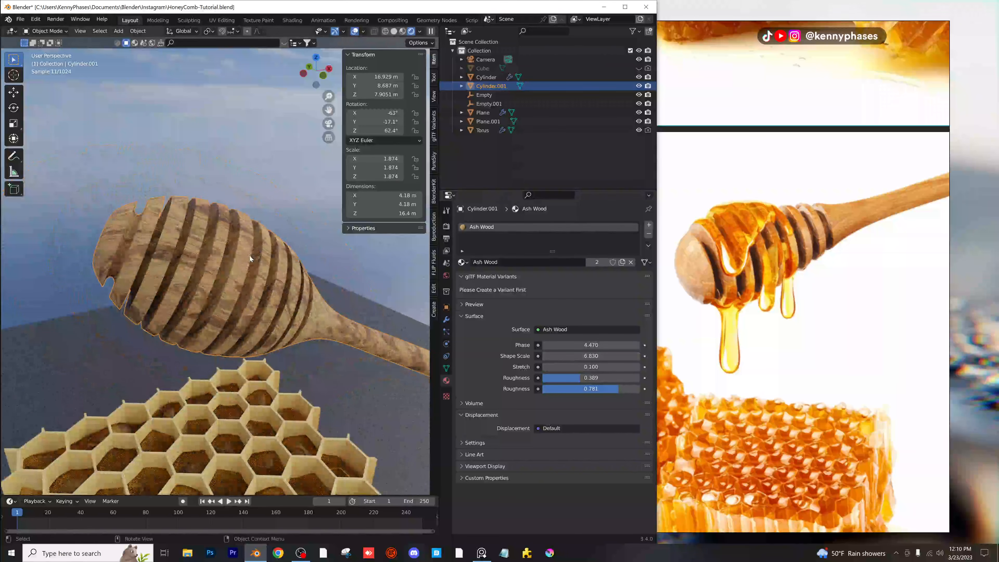
In the camera view, rotate the dipper to about -77.8°, -17.1°, 50.4°, reposition it above the honeycomb and save the file.
key("KP_0")
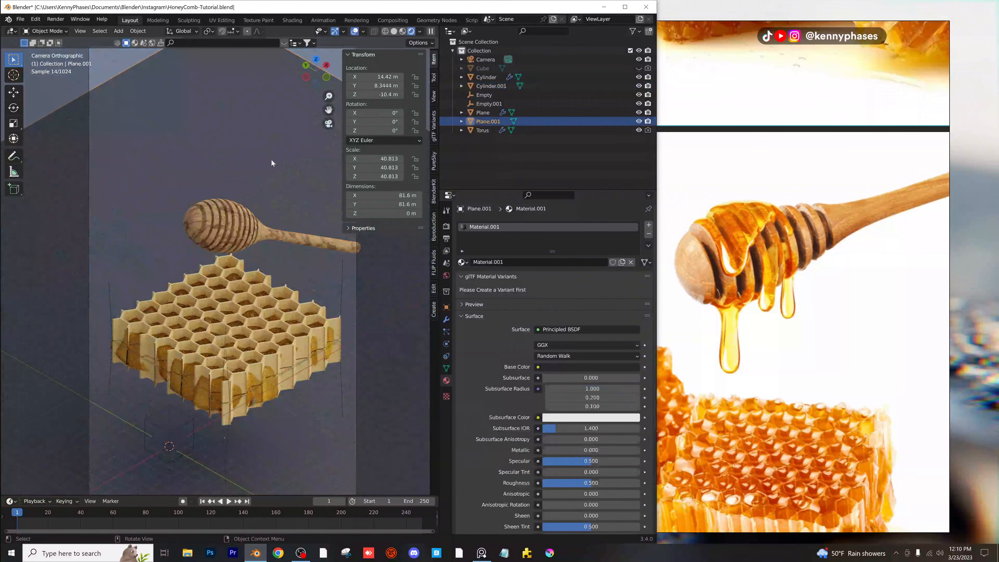
left_click_drag(394, 131, 373, 113)
key("g")
left_click(240, 216)
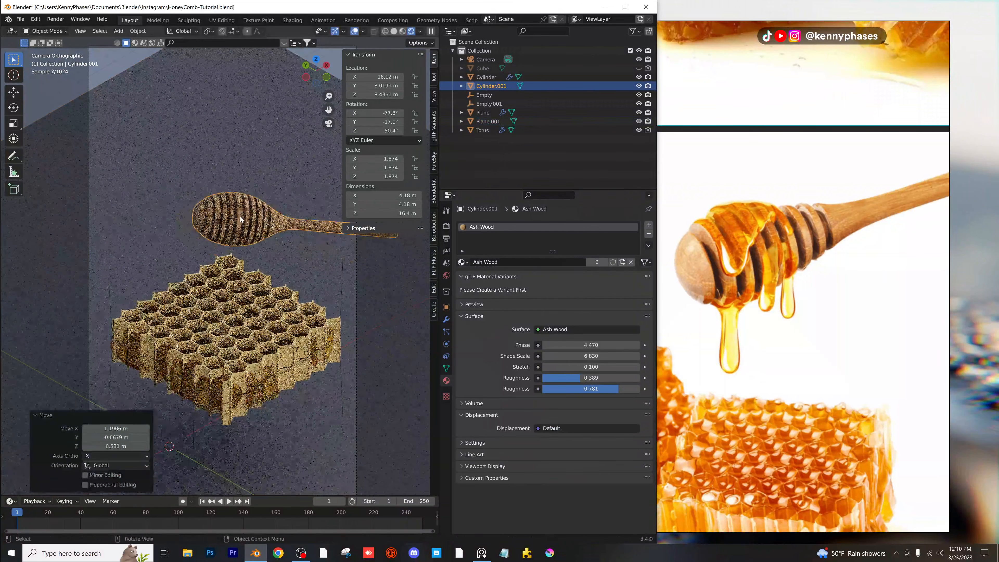
key("ctrl+s")
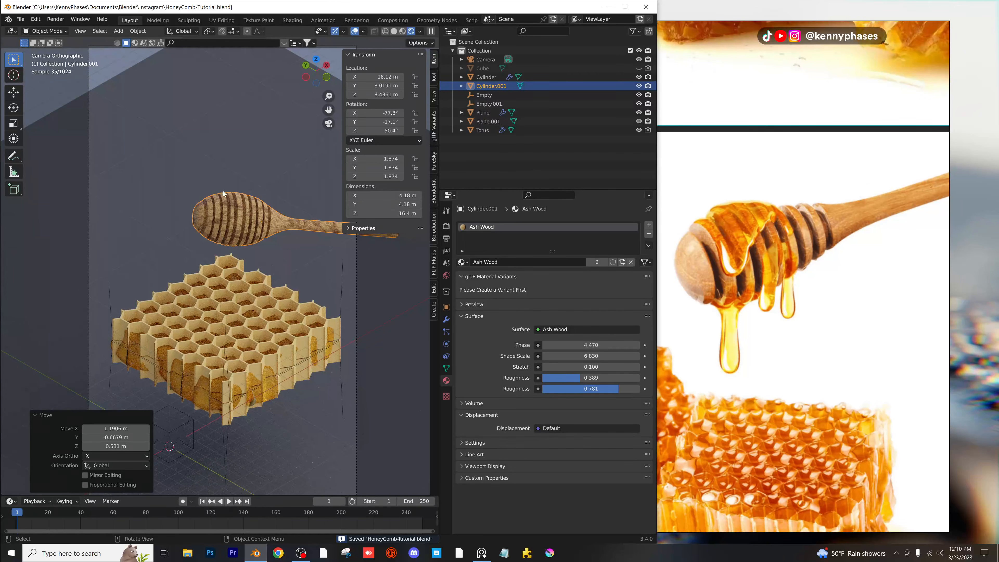
Enlarge the ground plane by a factor of 1.120 and raise it about 5.77 m along Z beneath the honeycomb.
scroll(244, 189, "down", 3)
left_click(256, 182)
key("s")
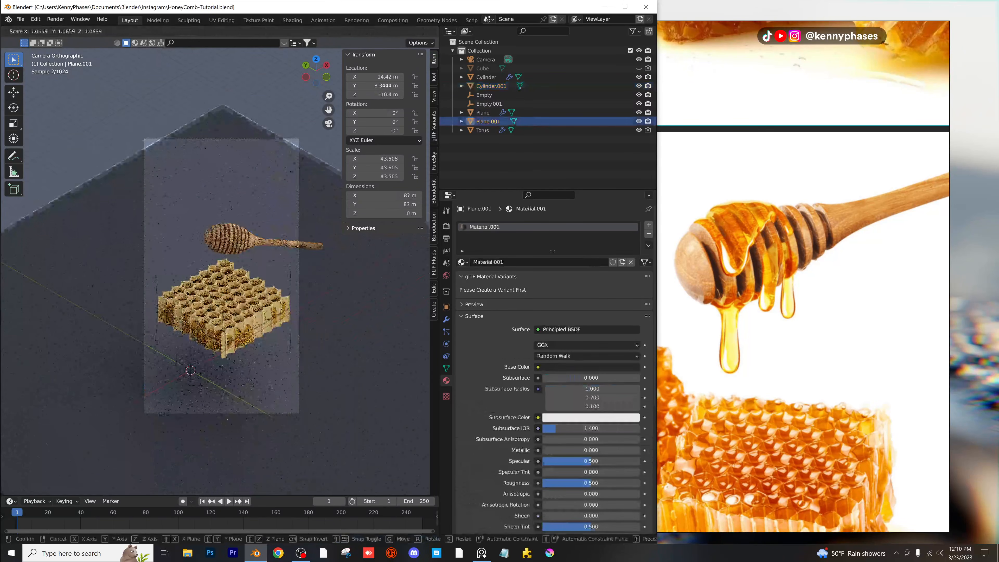
left_click(350, 338)
key("g")
key("z")
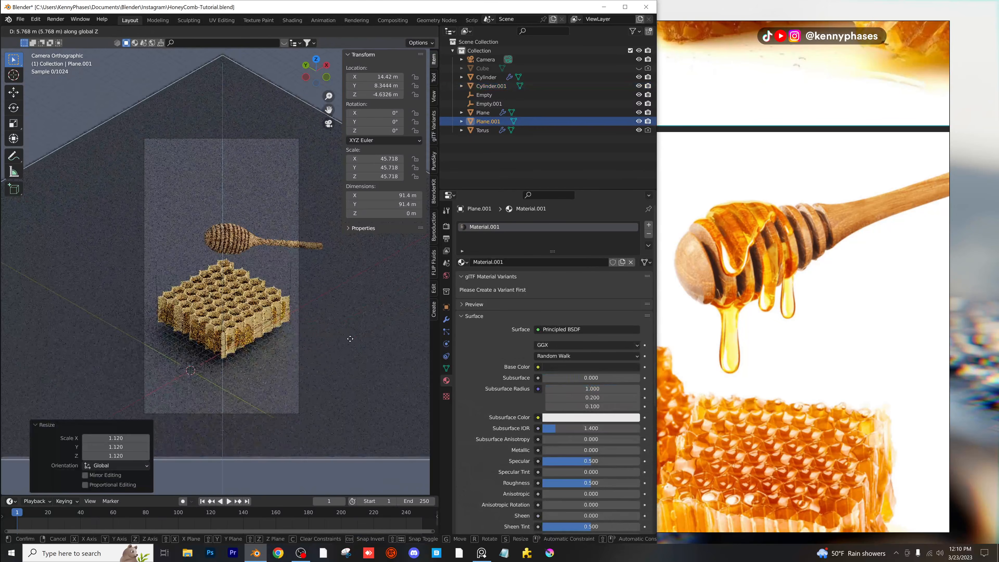
left_click(351, 338)
scroll(198, 208, "up", 2)
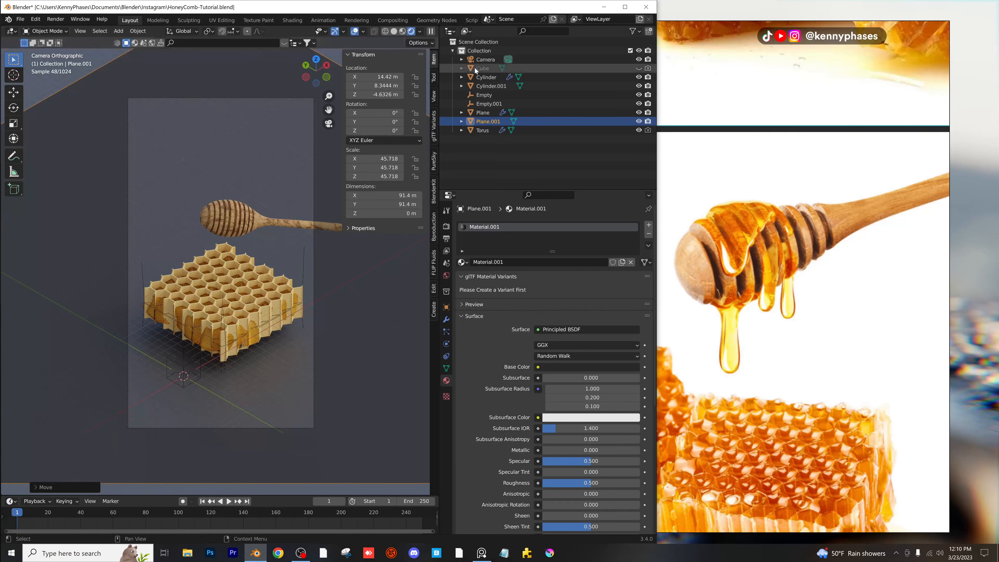
Set the camera's Passepartout to about 0.766 and save the scene.
left_click(480, 60)
left_click(487, 361)
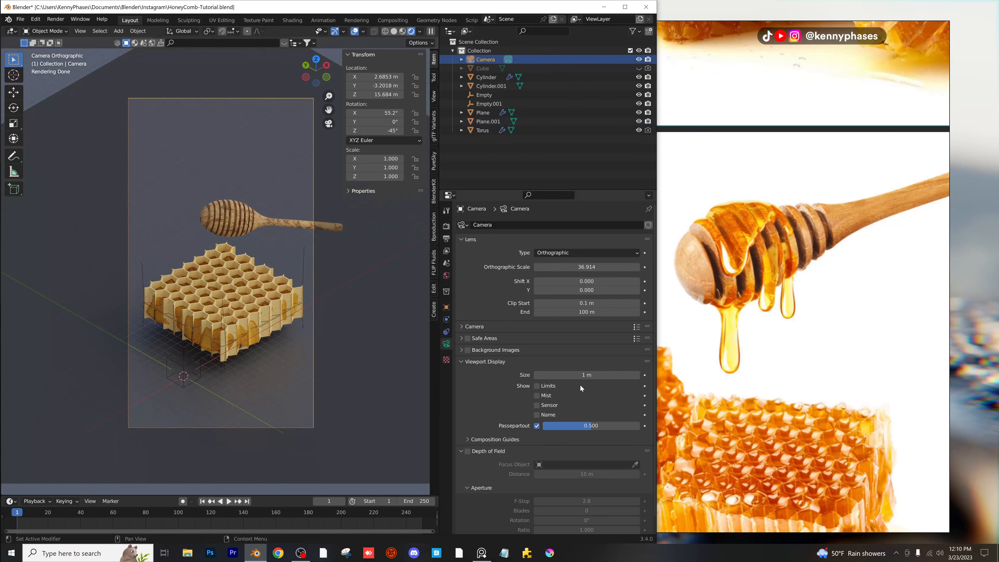
left_click_drag(599, 425, 614, 426)
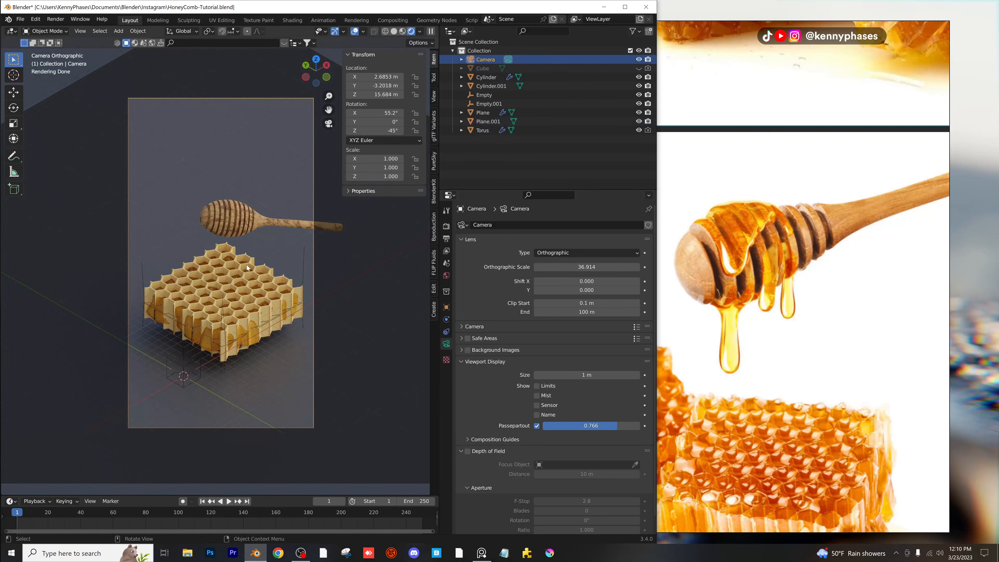
scroll(258, 245, "up", 3)
key("ctrl+s")
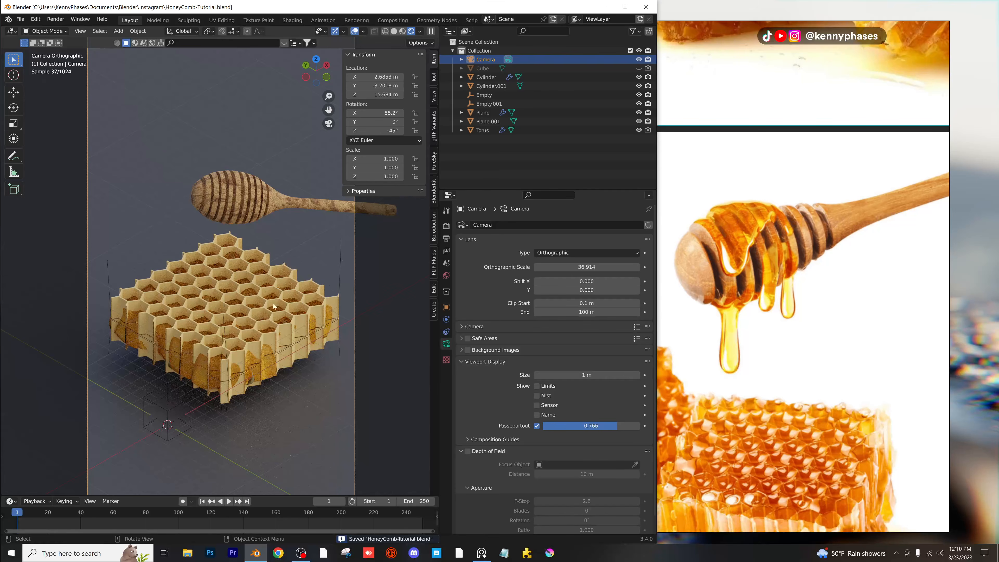
Add a UV sphere and move it up from the origin to just above the honey dipper.
scroll(266, 291, "up", 1)
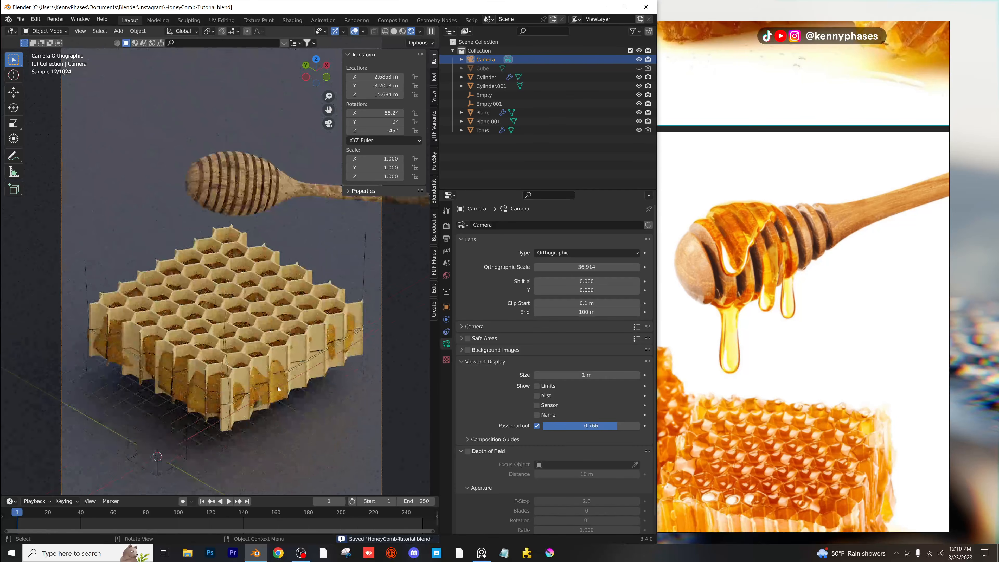
left_click(281, 394)
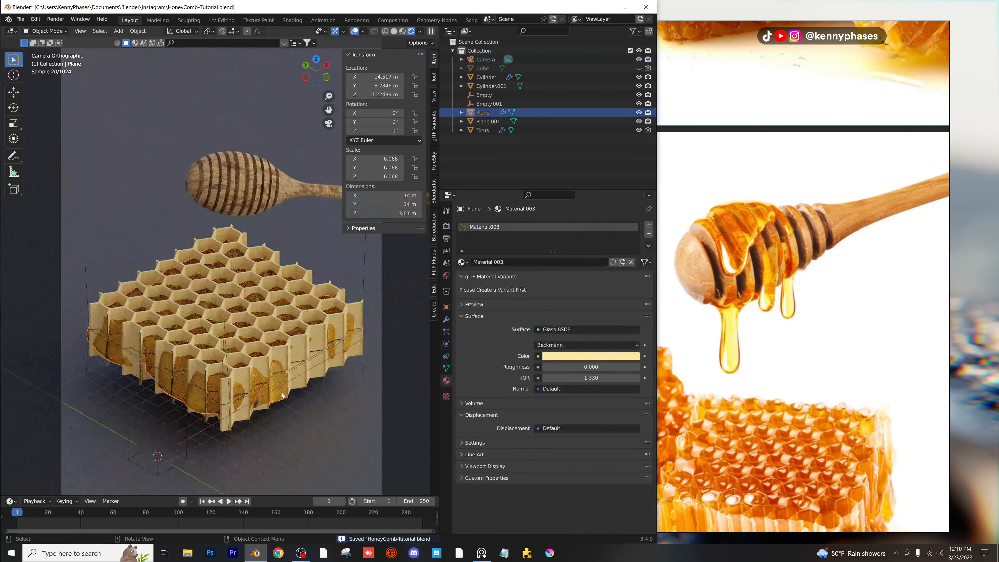
scroll(264, 186, "up", 3)
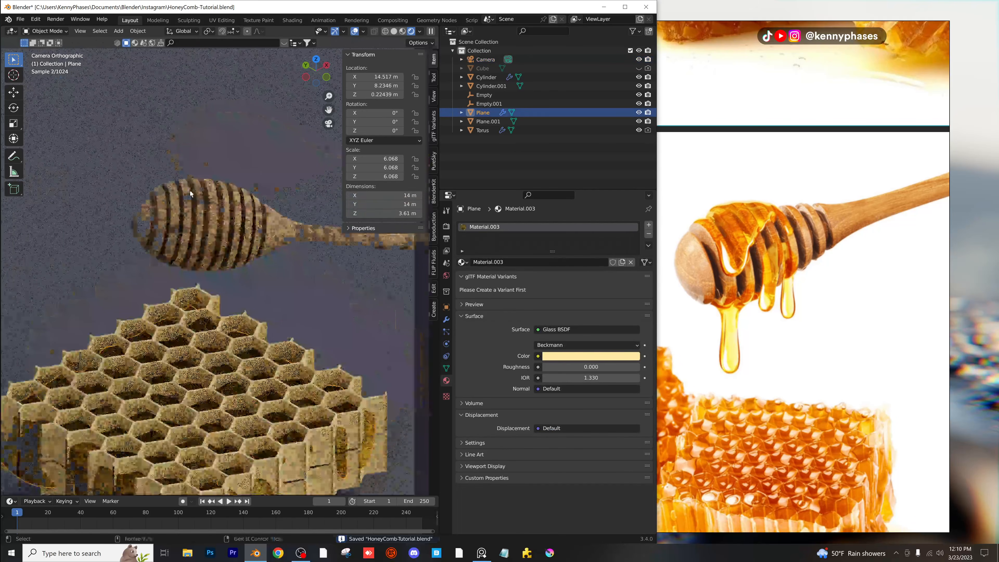
left_click(119, 30)
mouse_move(165, 41)
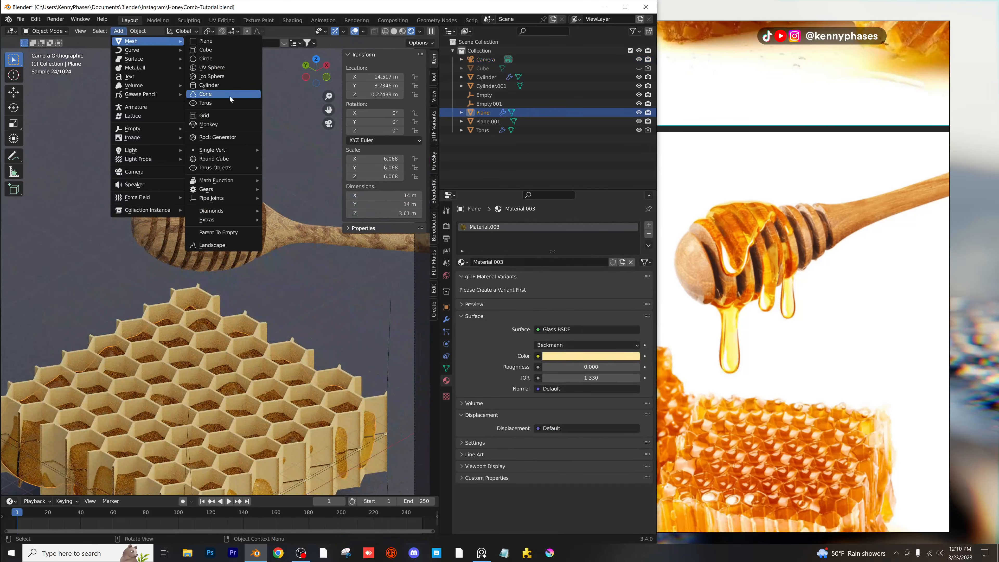
left_click(229, 68)
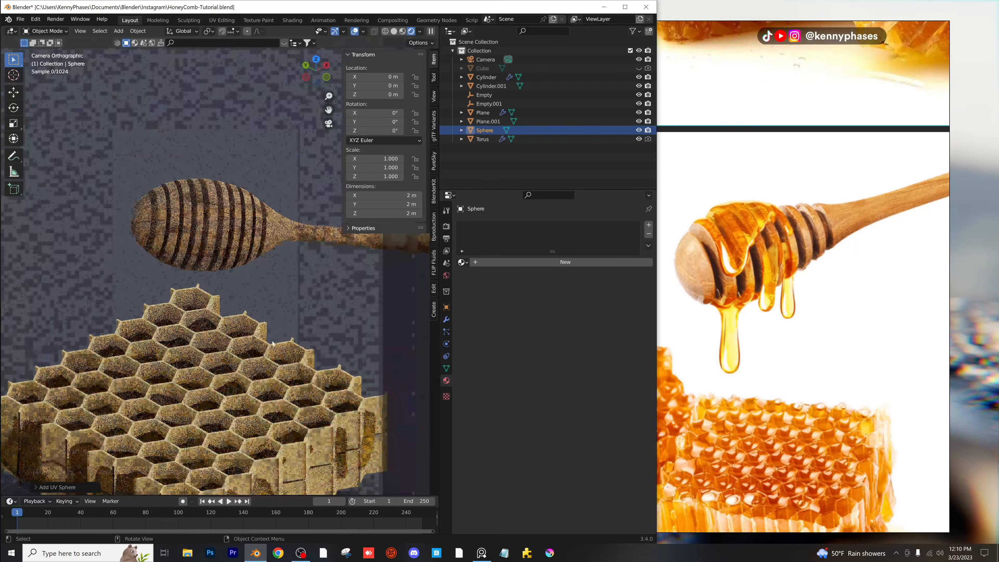
middle_click_drag(220, 197, 199, 344)
scroll(200, 344, "down", 4)
key("g")
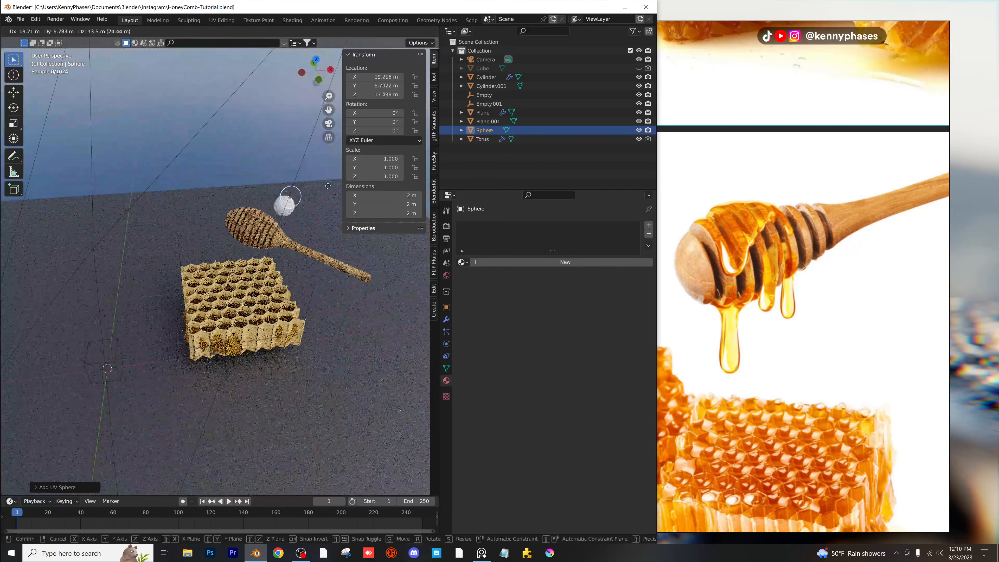
left_click(273, 192)
Align the sphere over the dipper's head in the top view and lower it close to the head's upper surface.
left_click(317, 63)
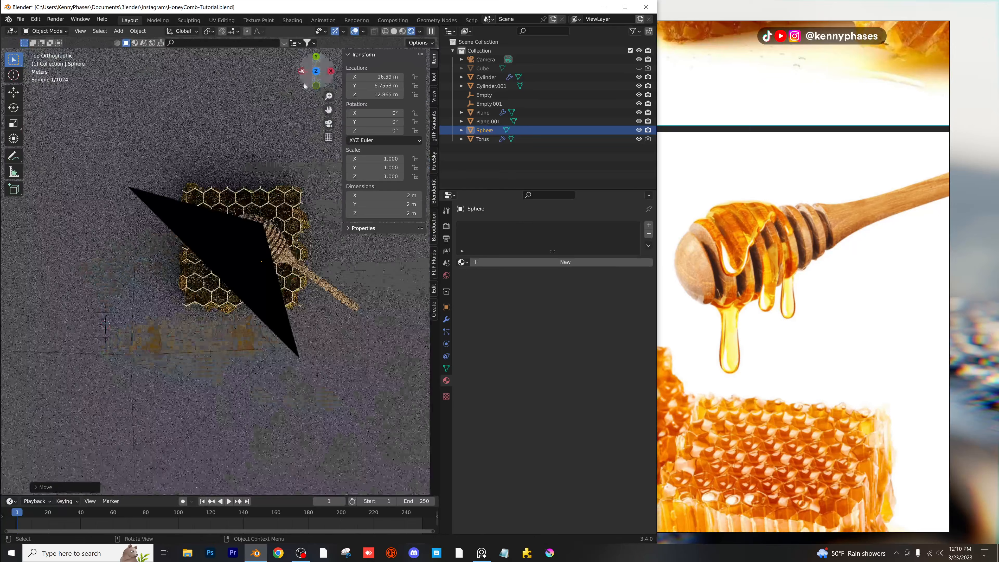
scroll(278, 257, "up", 3)
key("g")
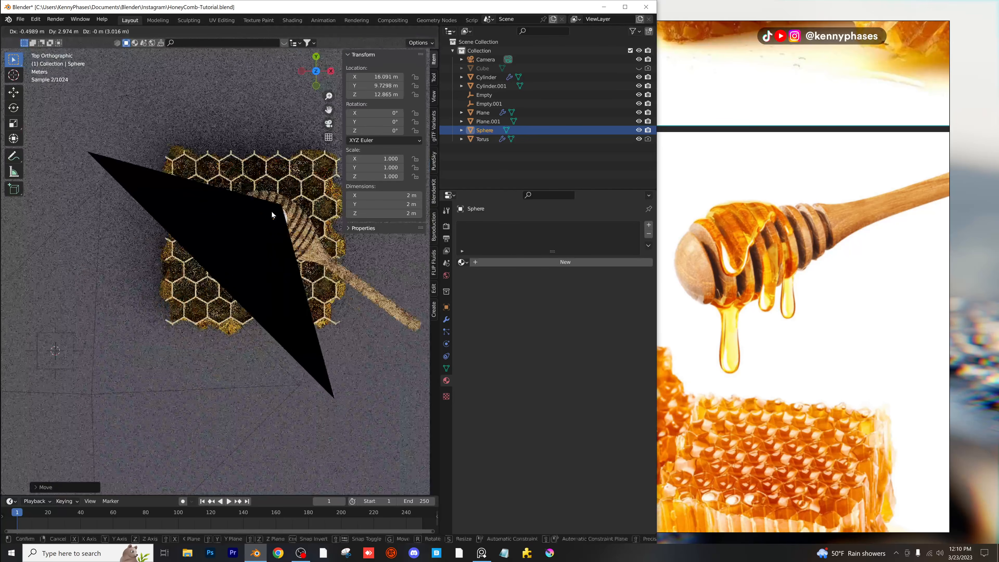
left_click(272, 215)
middle_click_drag(369, 279, 254, 223)
scroll(255, 221, "up", 2)
key("g")
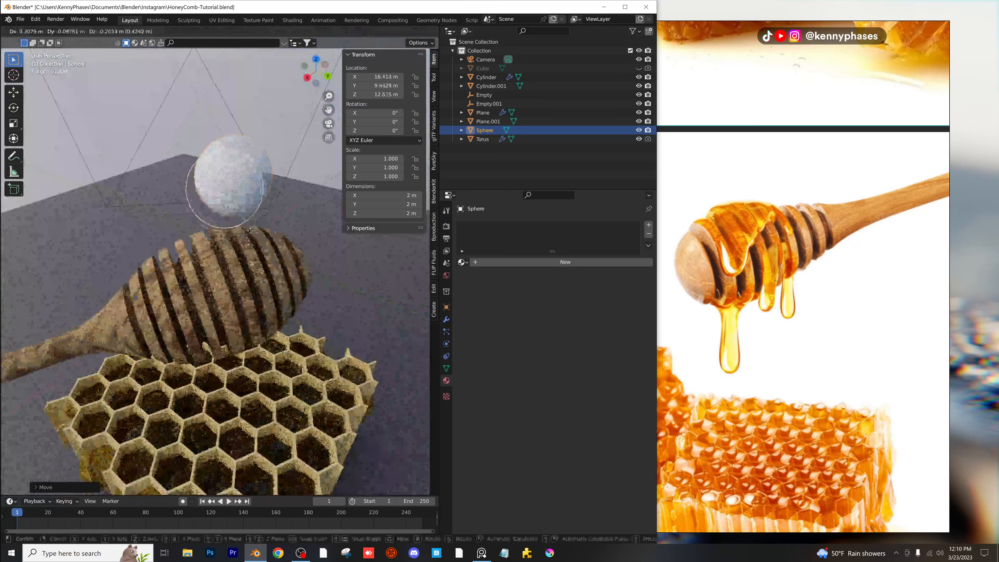
left_click(295, 255)
Give the sphere the yellow glass honey material Material.003.
middle_click_drag(296, 255, 267, 242)
key("KP_0")
key("KP_Decimal")
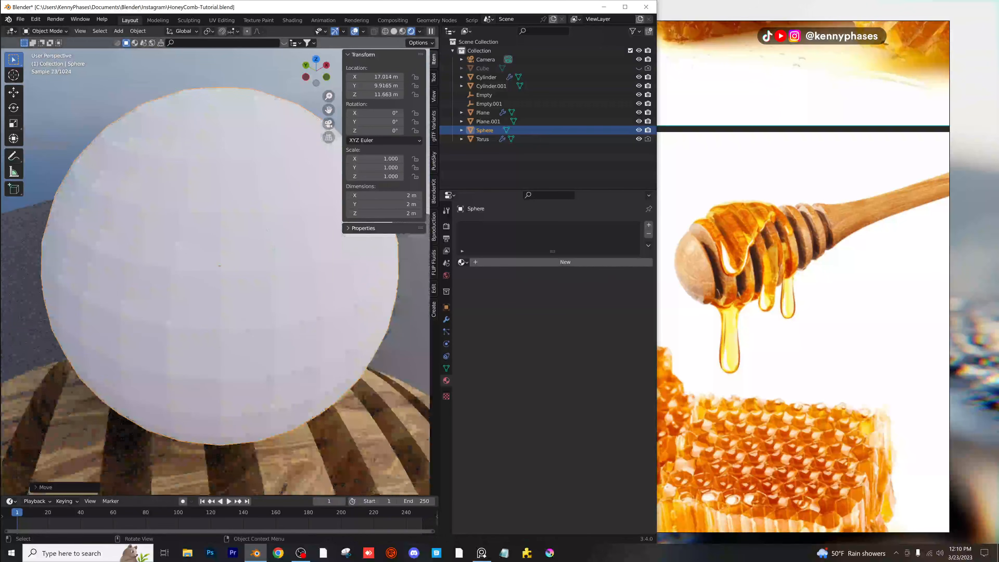
scroll(219, 266, "down", 5)
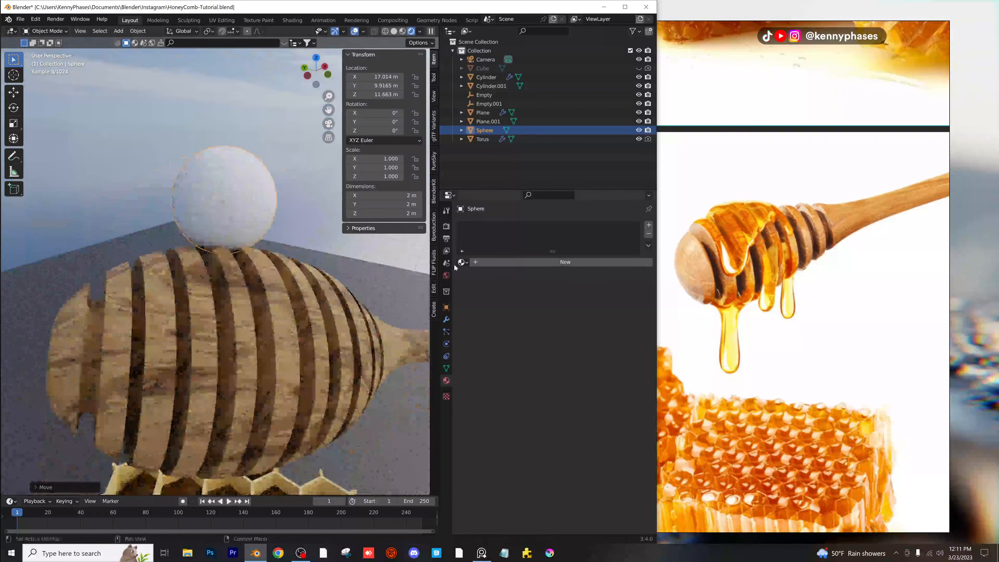
left_click(462, 262)
left_click(478, 315)
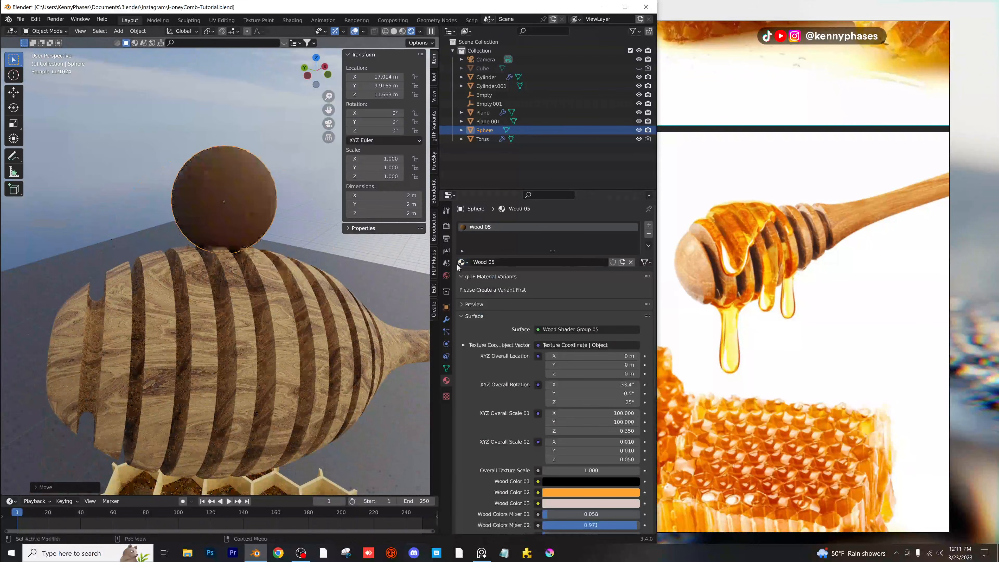
left_click(462, 262)
left_click(523, 317)
Lower the honey sphere onto the upper surface of the dipper's head and flatten it along the Z axis.
middle_click_drag(220, 275, 232, 205)
key("g")
left_click(252, 247)
key("s")
key("z")
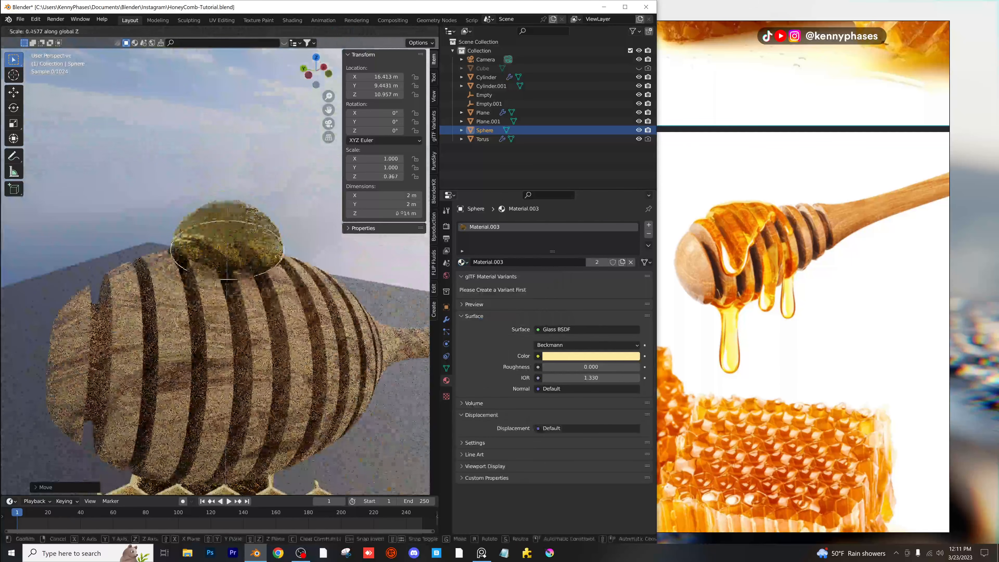
key("Return")
Scale the flattened sphere up uniformly to about 3.76 m wide and 1.4 m high, and save the scene.
key("s")
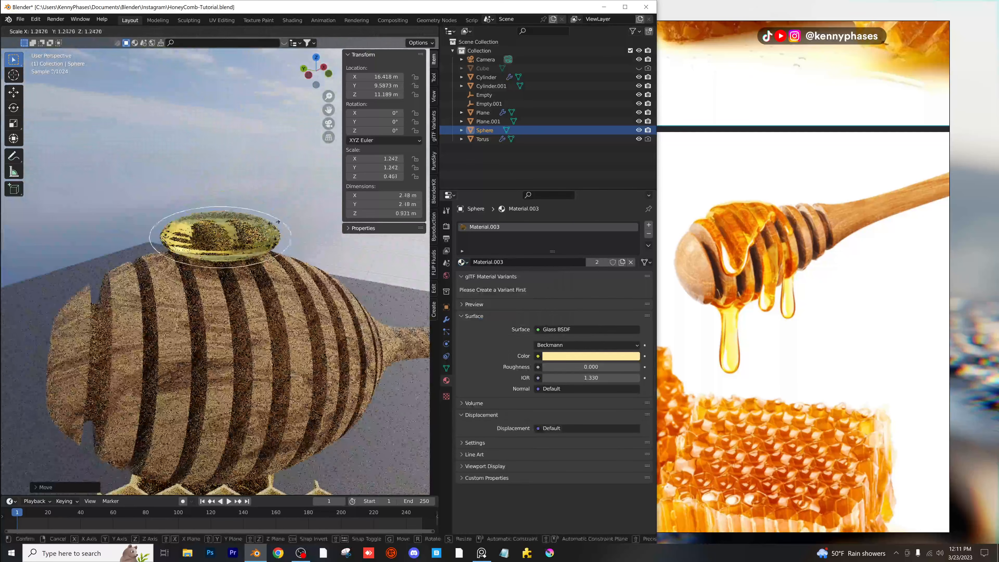
left_click(303, 214)
middle_click_drag(302, 214, 258, 230)
scroll(257, 242, "down", 3)
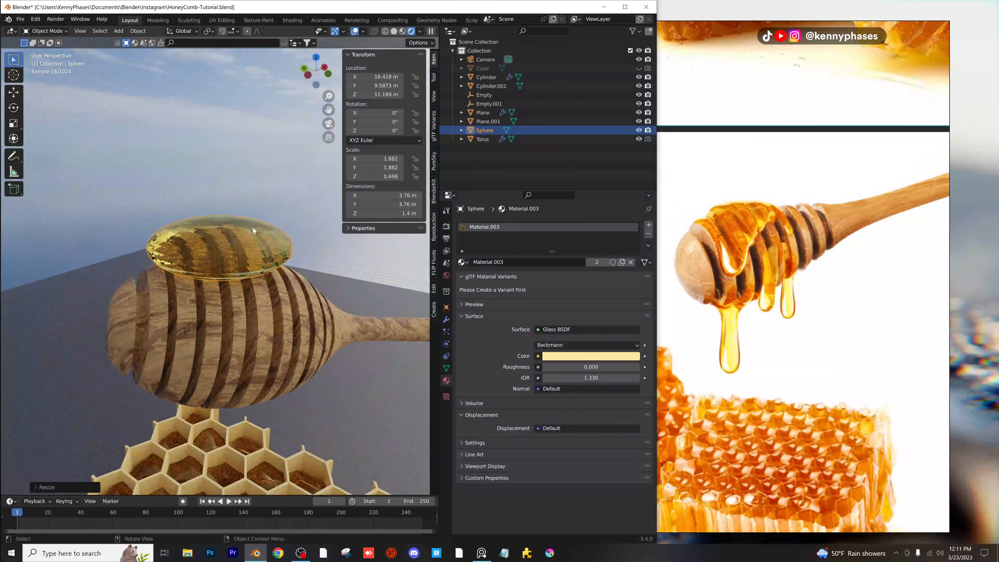
mouse_move(822, 38)
left_mouse_down()
mouse_move(463, 76)
mouse_move(321, 65)
mouse_move(825, 28)
left_mouse_up()
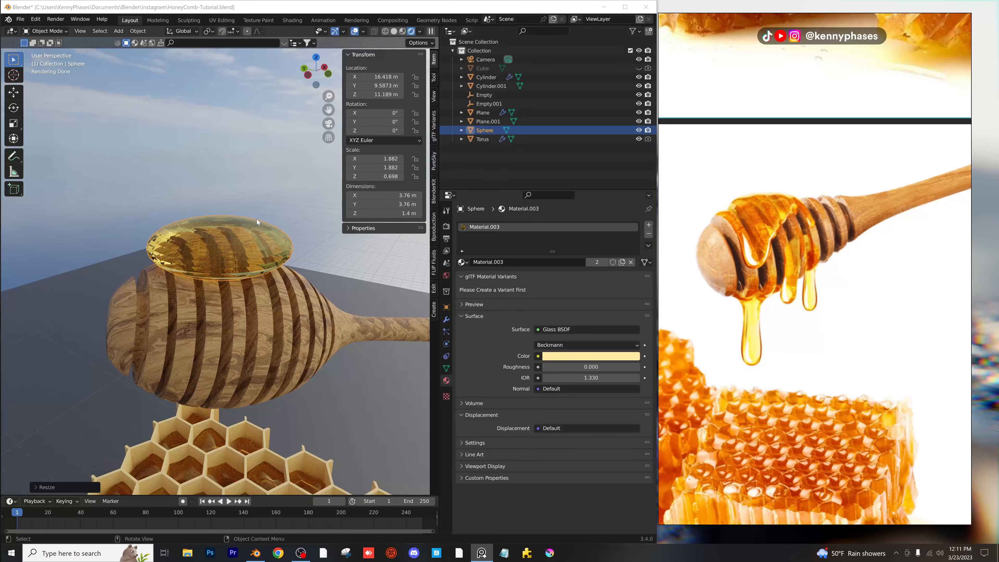
scroll(265, 221, "up", 3)
key("ctrl+s")
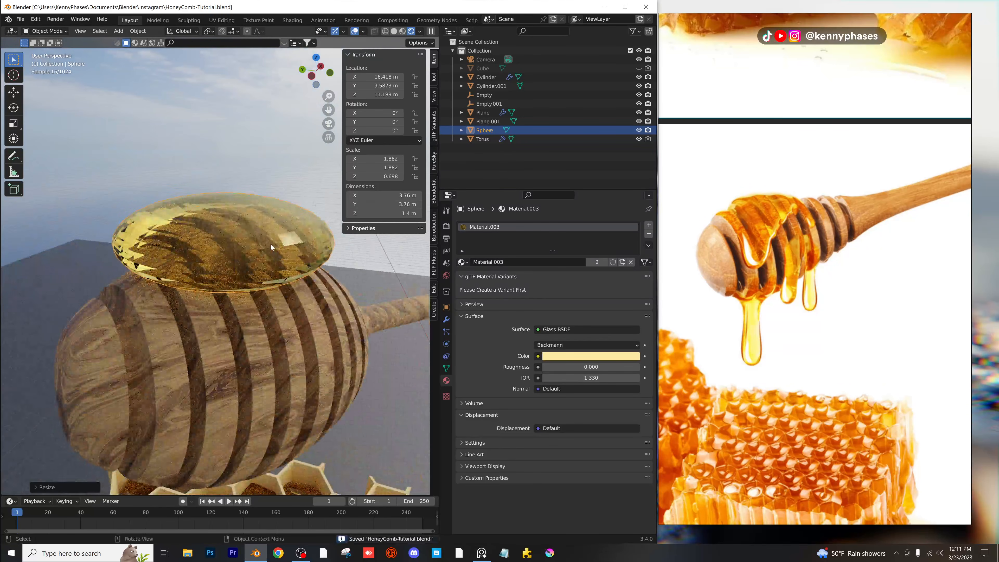
Switch the flattened sphere to the Sculpting workspace and choose the Flatten brush.
left_click(195, 22)
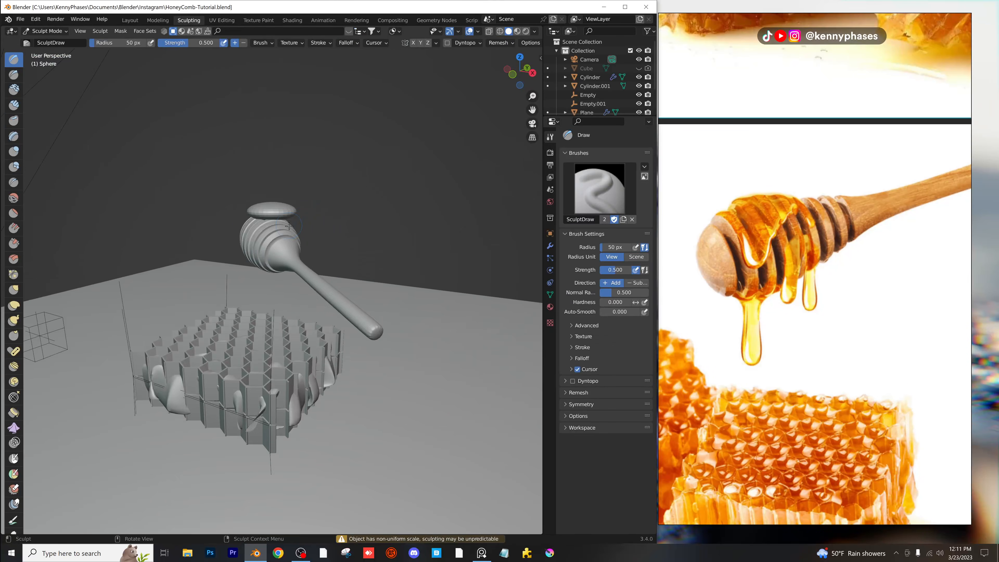
scroll(259, 199, "up", 5)
scroll(260, 199, "down", 3)
middle_click_drag(260, 199, 250, 209)
scroll(249, 209, "up", 1)
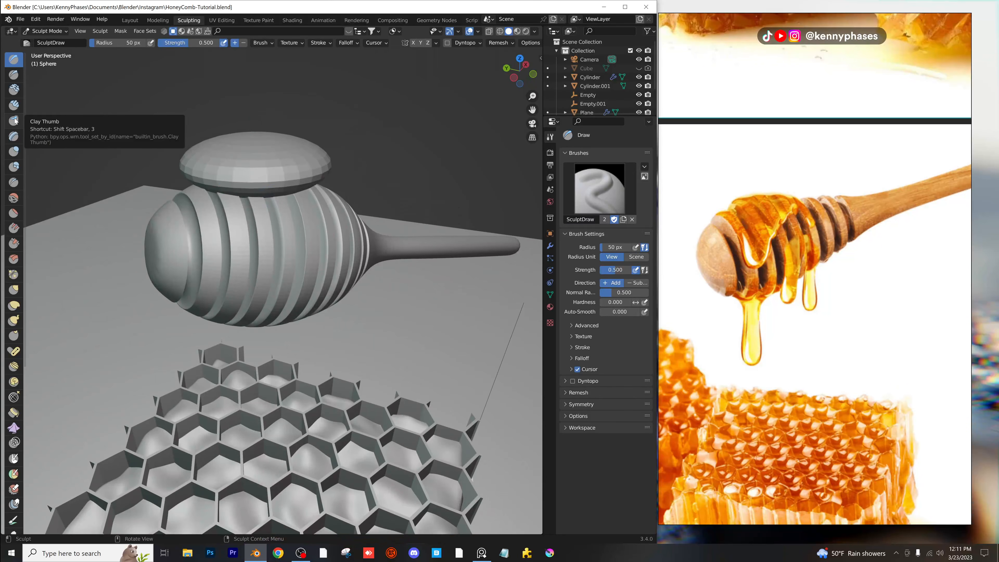
left_click(13, 213)
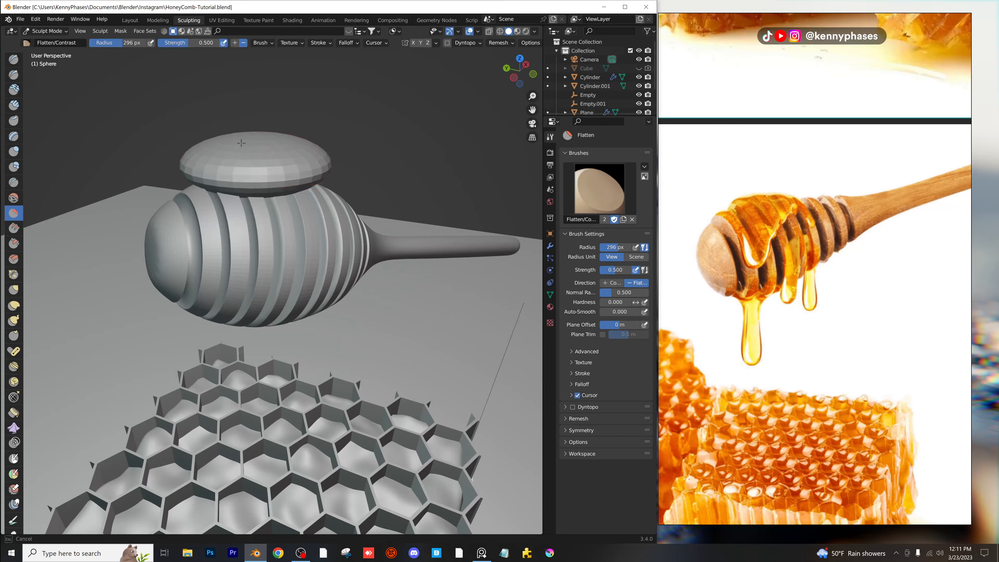
mouse_move(253, 146)
middle_mouse_down()
mouse_move(277, 176)
mouse_move(252, 161)
middle_mouse_up()
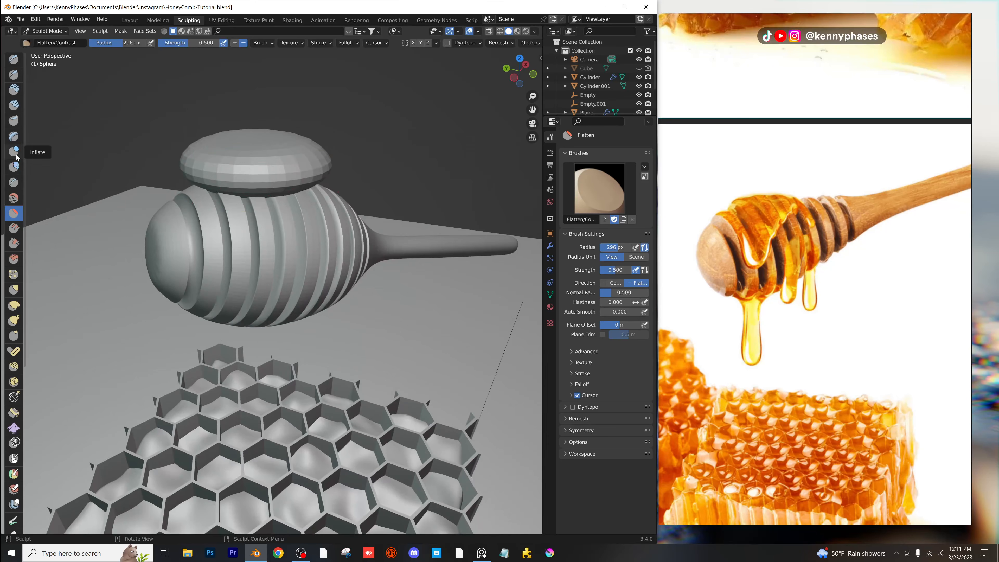
Bend the sphere's edges down over the dipper's head with the Elastic Deform brush, working from the back view and the tip end.
left_click(14, 305)
mouse_move(357, 123)
middle_mouse_down()
mouse_move(307, 191)
mouse_move(506, 72)
middle_mouse_up()
left_click(506, 71)
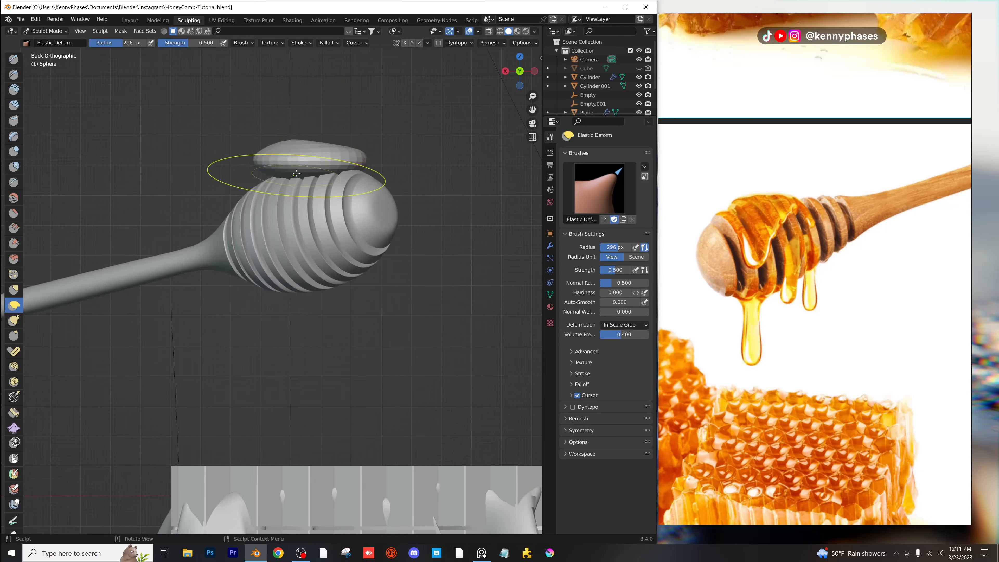
scroll(285, 271, "up", 5)
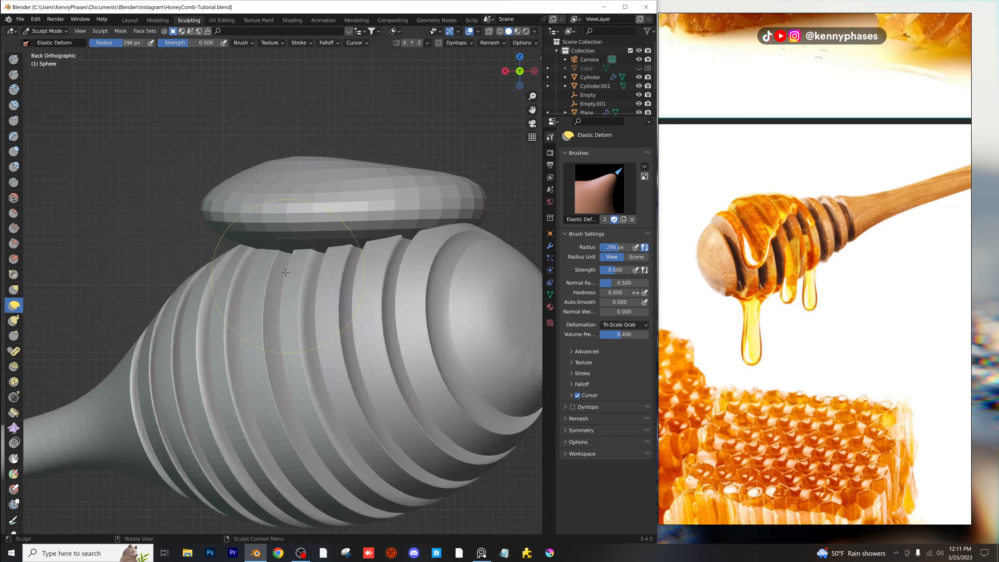
mouse_move(244, 201)
left_mouse_down()
mouse_move(290, 221)
mouse_move(280, 291)
left_mouse_up()
left_click_drag(282, 229, 294, 346)
mouse_move(220, 218)
left_mouse_down()
mouse_move(184, 476)
mouse_move(220, 433)
left_mouse_up()
mouse_move(221, 432)
middle_mouse_down()
mouse_move(275, 354)
mouse_move(377, 251)
middle_mouse_up()
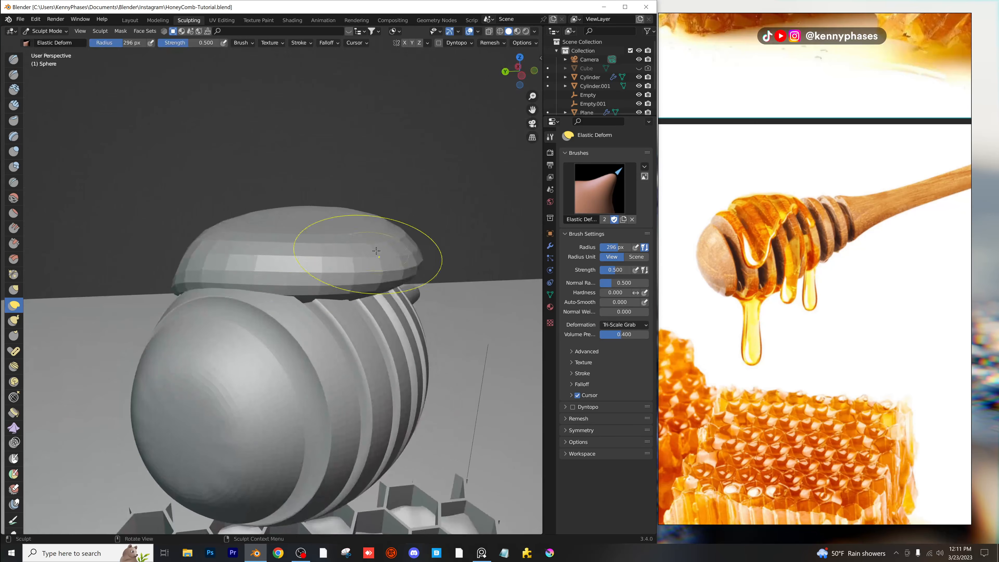
left_click_drag(376, 251, 354, 264)
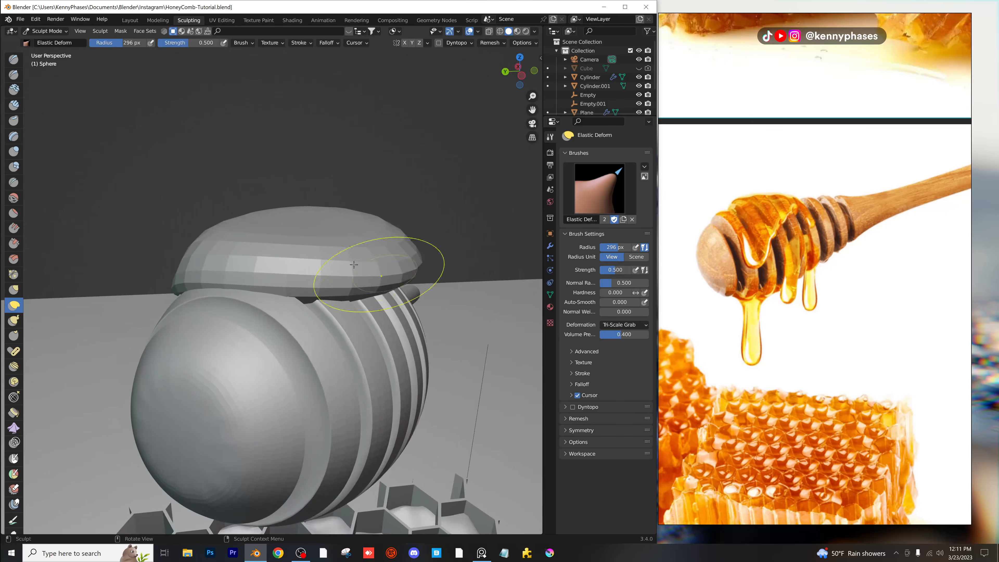
Choose the Inflate brush and remesh the honey shape with a voxel size of 0.05 m.
left_click(14, 151)
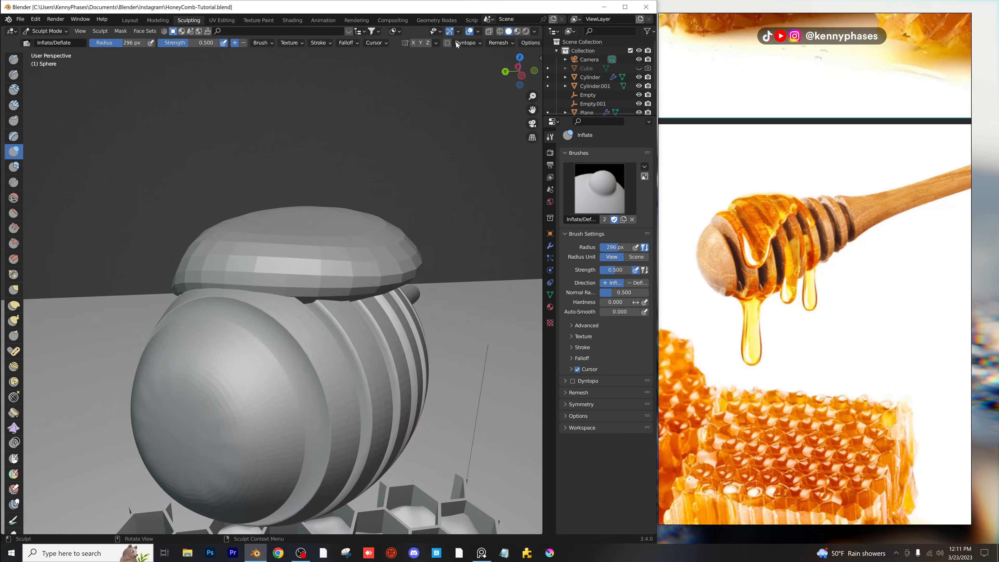
left_click(498, 44)
left_click(507, 44)
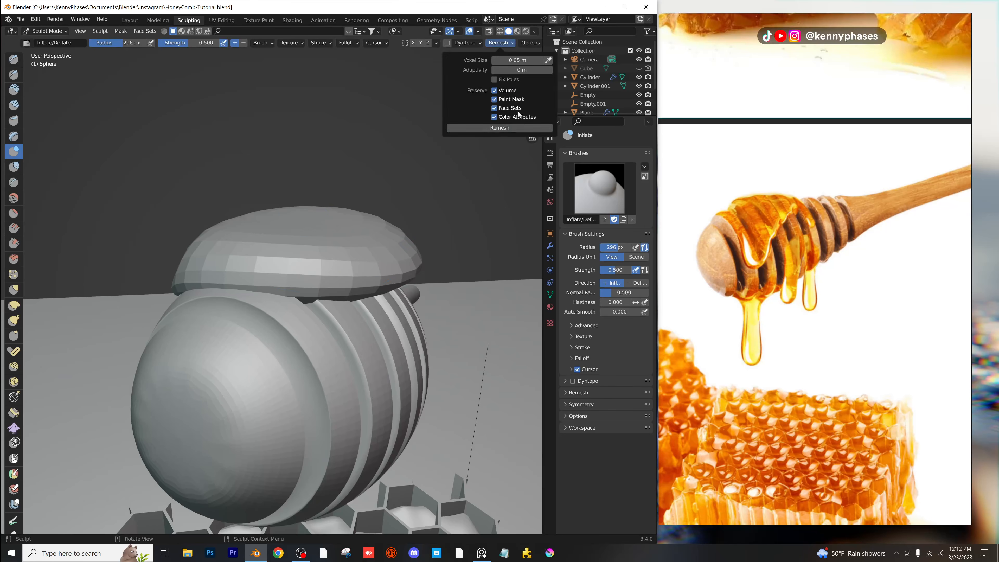
left_click(518, 129)
scroll(372, 258, "up", 2)
scroll(417, 258, "down", 1)
middle_click_drag(417, 258, 329, 247, "shift")
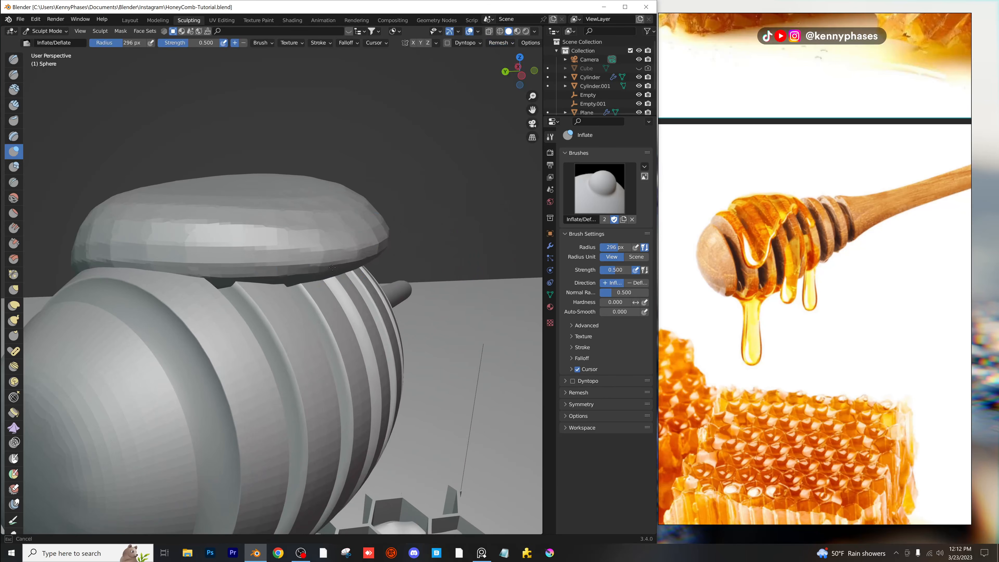
scroll(321, 284, "down", 3)
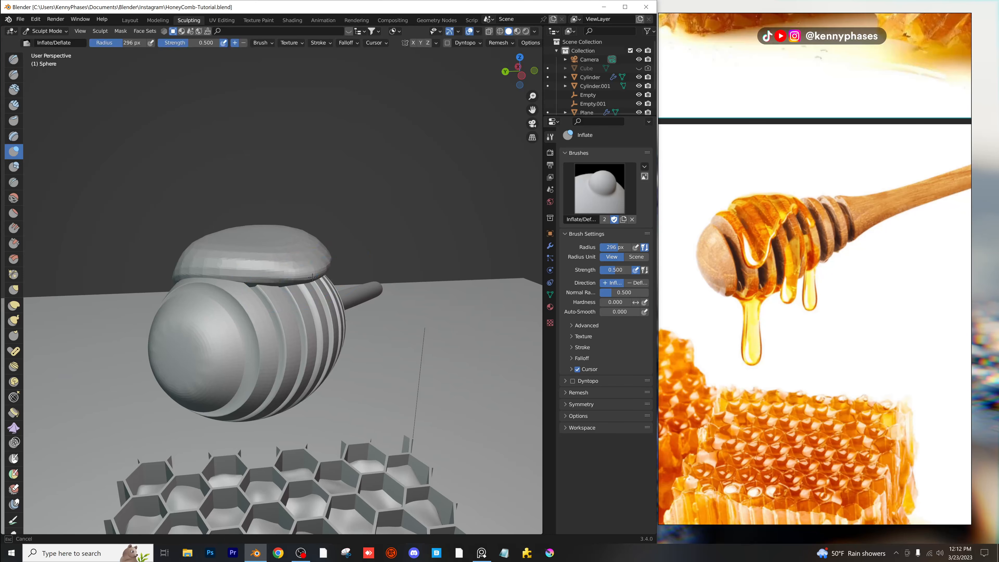
middle_click_drag(313, 277, 222, 256)
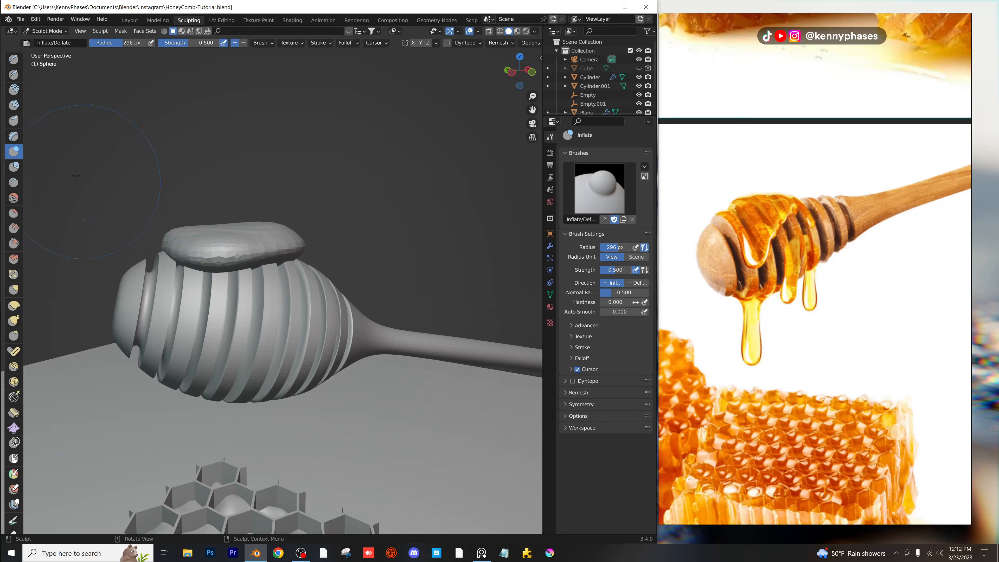
Pull the honey's edge down over the grooves on both sides of the dipper's head with the Grab brush.
left_click(15, 291)
middle_click_drag(214, 264, 247, 261)
left_click_drag(252, 256, 247, 395)
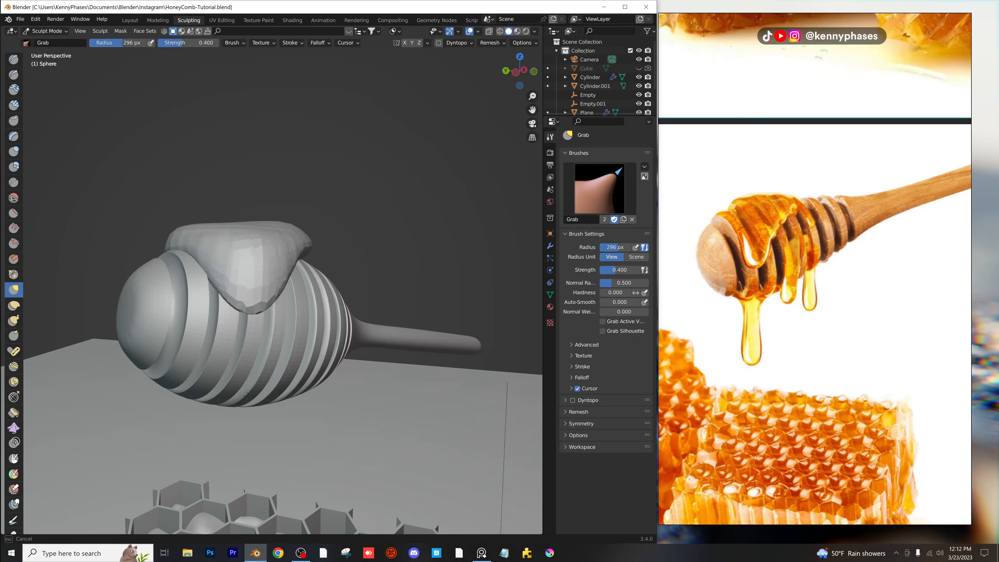
mouse_move(297, 309)
middle_mouse_down()
mouse_move(319, 305)
mouse_move(320, 276)
mouse_move(291, 297)
mouse_move(310, 298)
middle_mouse_up()
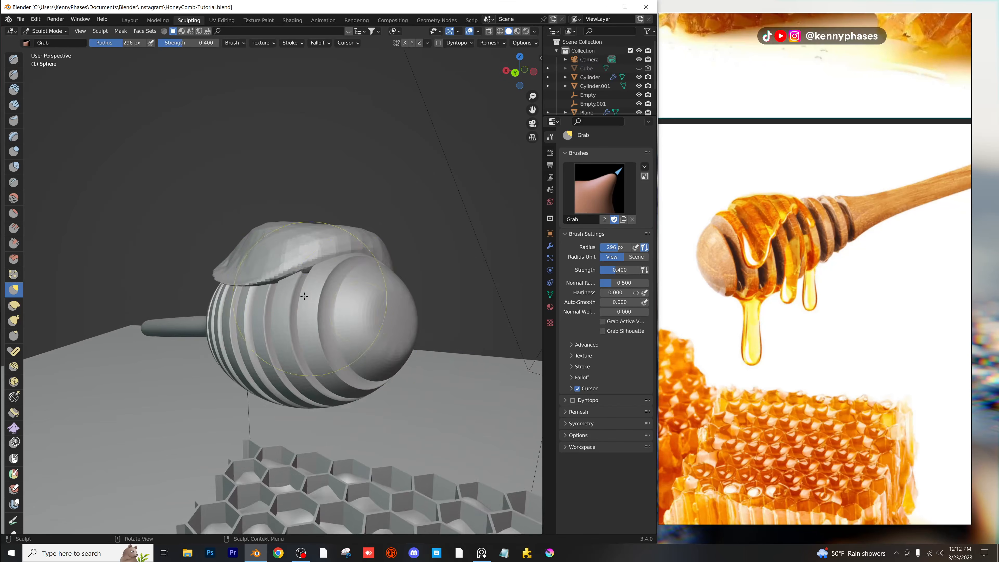
scroll(304, 295, "up", 1)
middle_click_drag(245, 276, 269, 275)
left_click_drag(258, 273, 284, 403)
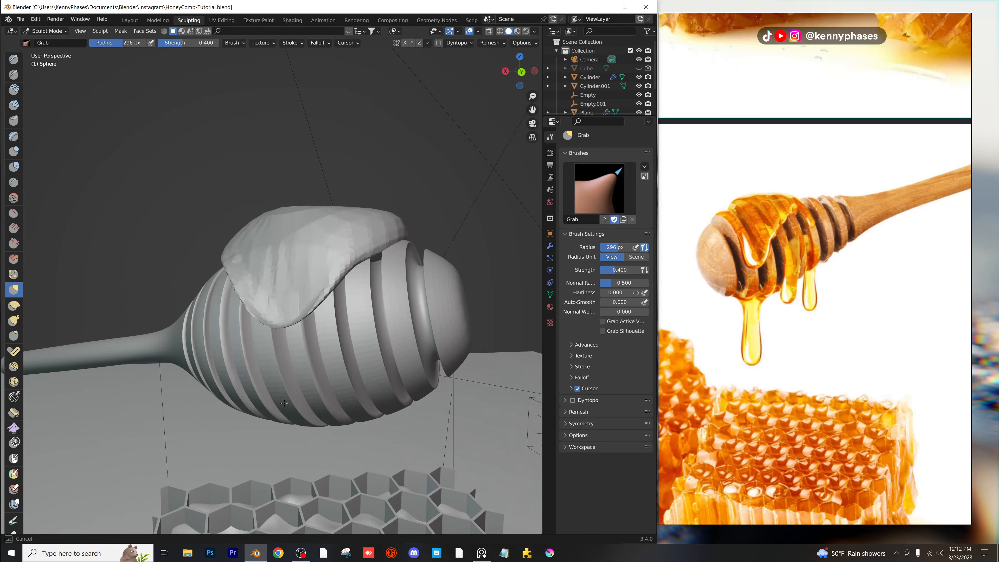
Stretch the honey flap on the back side with the Grab brush into a long drip hanging below the dipper's head.
middle_click_drag(295, 229, 35, 178)
left_click(13, 151)
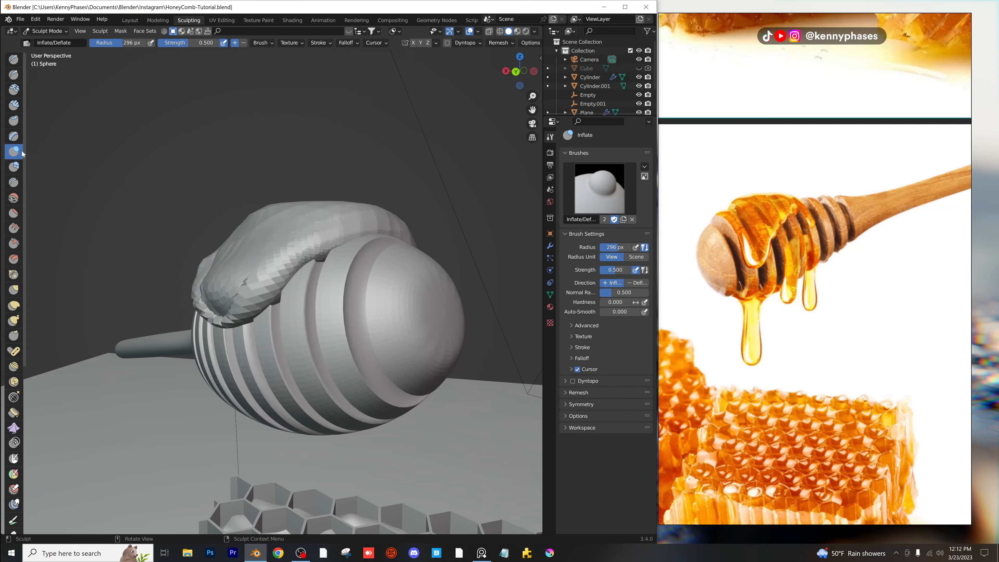
left_click(13, 294)
left_click_drag(231, 308, 251, 387)
scroll(336, 317, "down", 2)
middle_click_drag(335, 317, 328, 309)
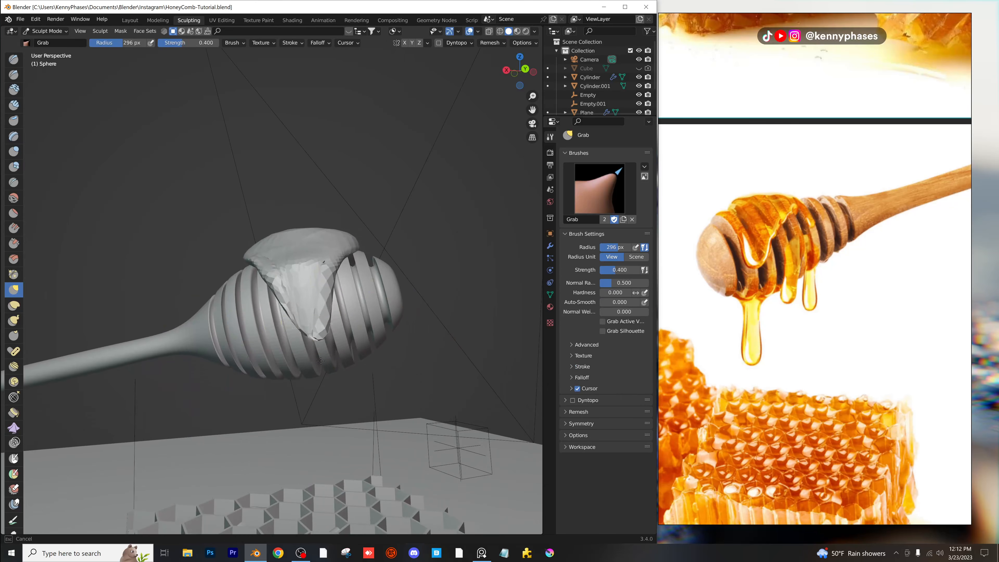
left_click_drag(325, 365, 326, 408)
Try to pull a second drip down from the honey's handle-facing edge with the Grab brush.
middle_click_drag(281, 275, 322, 293)
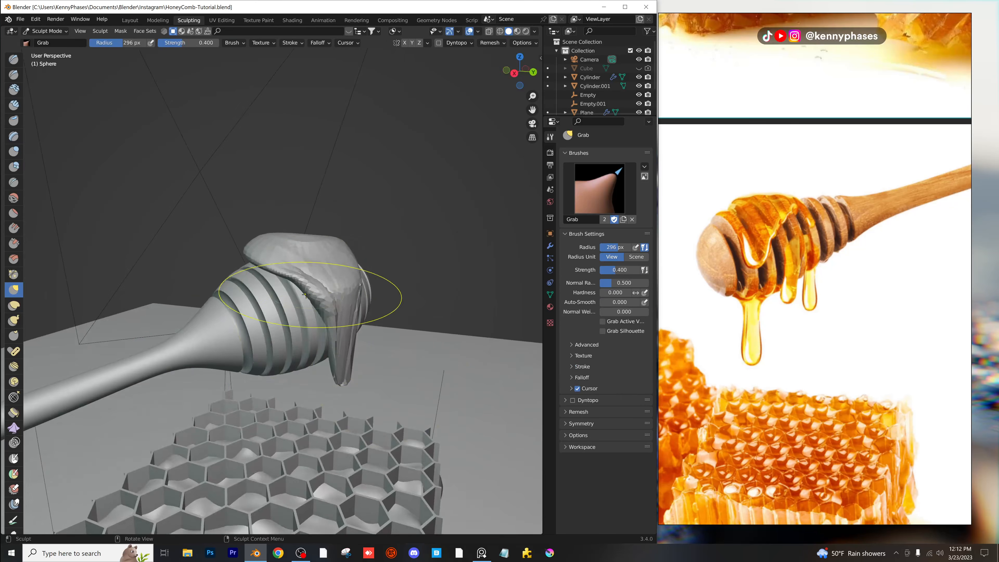
scroll(315, 272, "up", 3)
left_click_drag(312, 267, 280, 517)
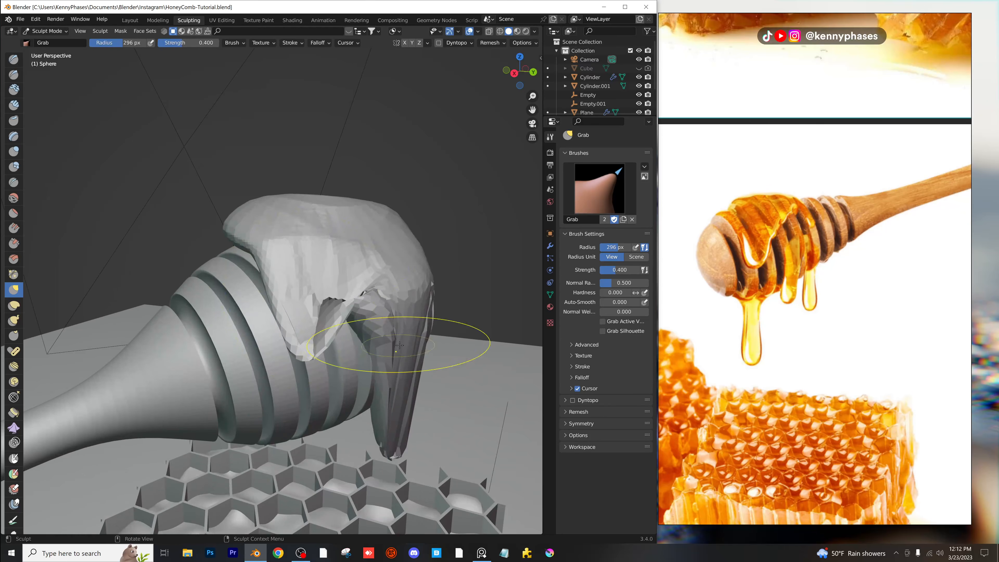
middle_click_drag(400, 346, 303, 259)
left_click_drag(316, 292, 274, 479)
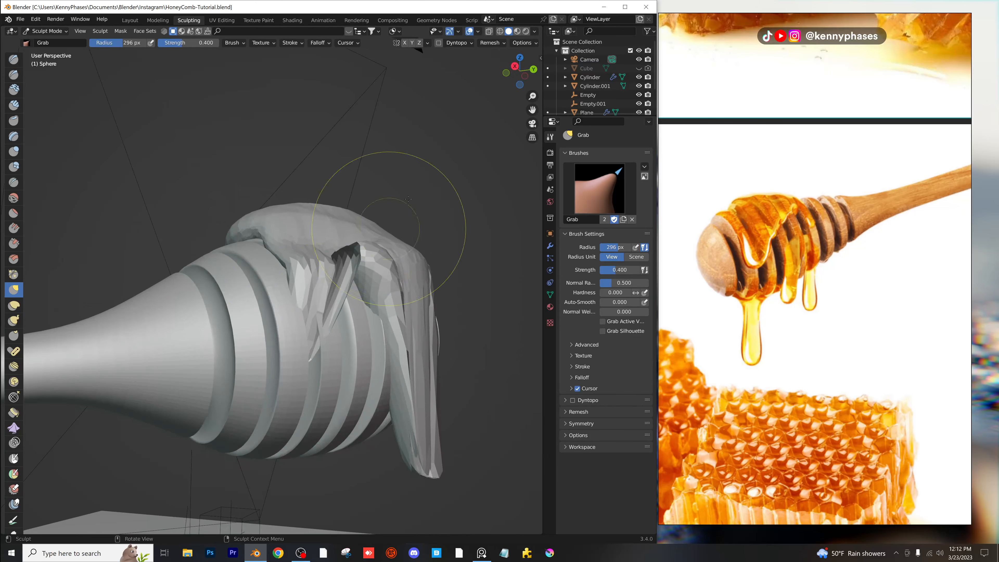
key("ctrl+z")
key("ctrl+z")
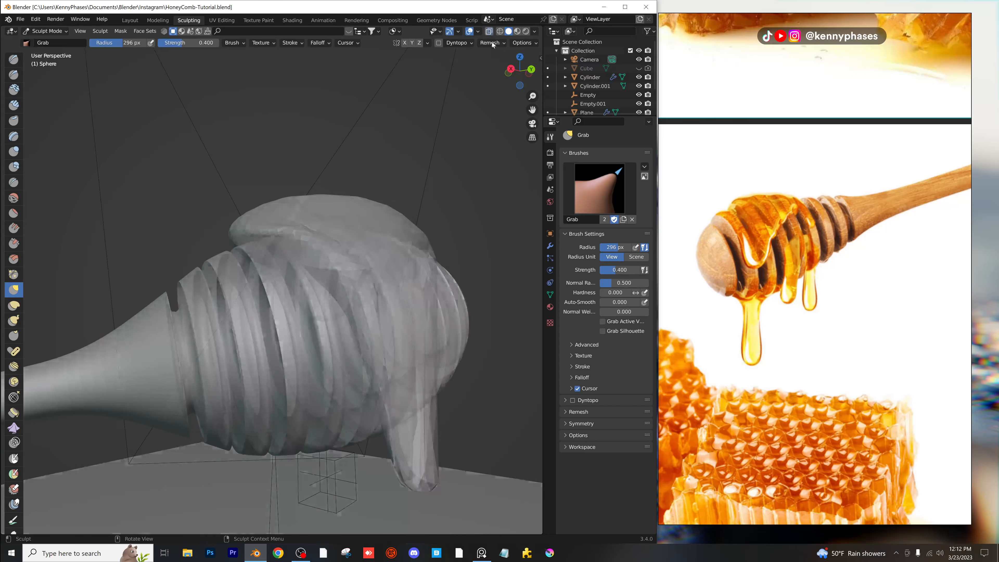
Remesh the honey at a 0.05 m voxel size and thicken its handle-facing edge with the Inflate brush at about 0.819 strength.
left_click(491, 43)
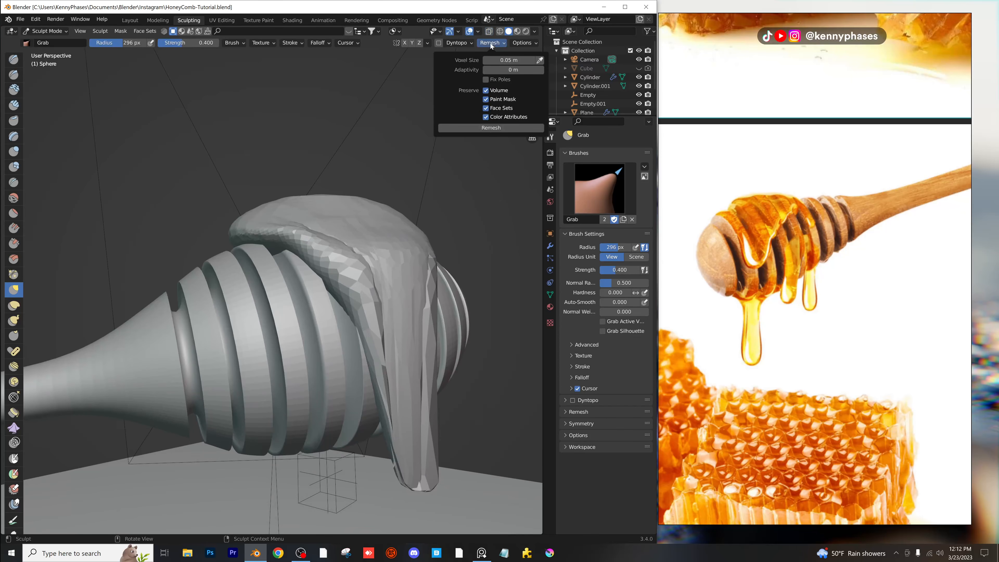
left_click(497, 128)
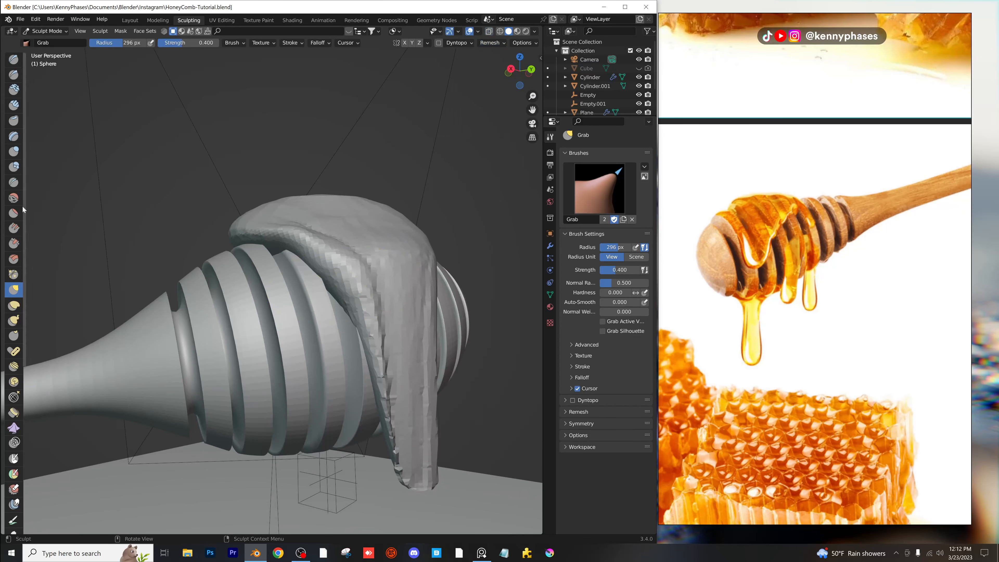
left_click(14, 153)
scroll(291, 256, "up", 4)
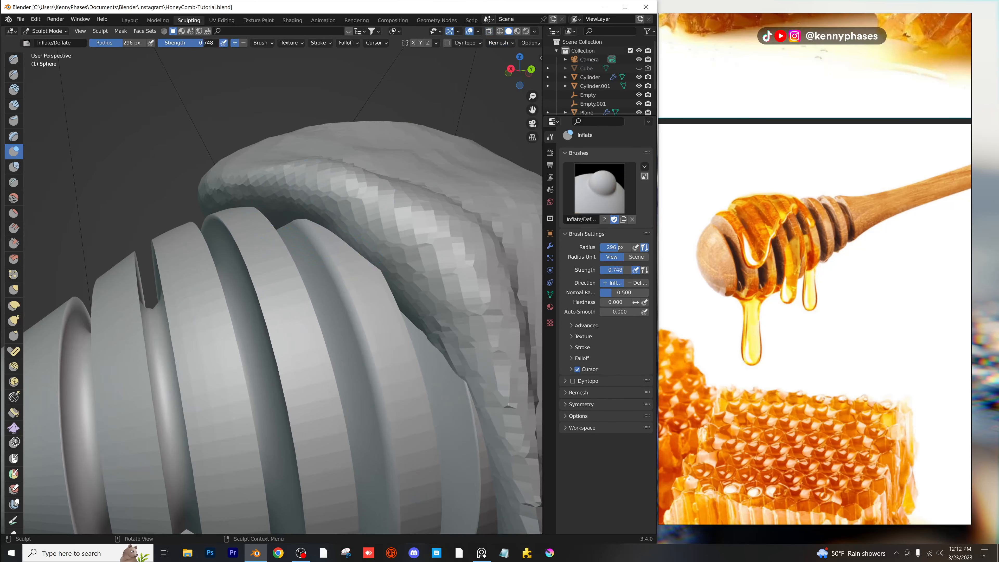
mouse_move(321, 201)
left_mouse_down()
mouse_move(336, 236)
mouse_move(368, 251)
left_mouse_up()
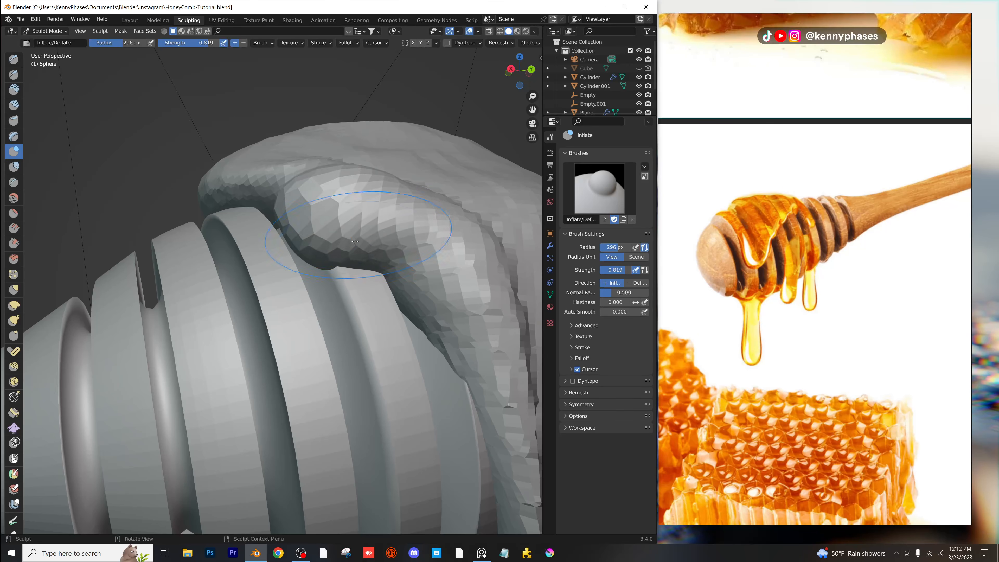
Pull the inflated bulge on the handle-facing edge down over the grooves with the Grab brush.
scroll(355, 241, "down", 6)
middle_click_drag(357, 275, 334, 305)
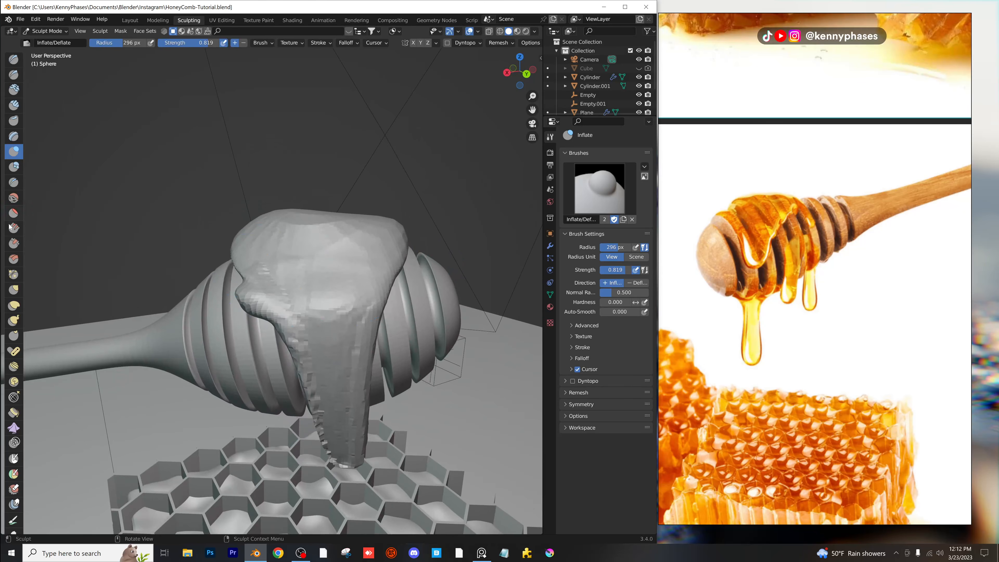
left_click(14, 290)
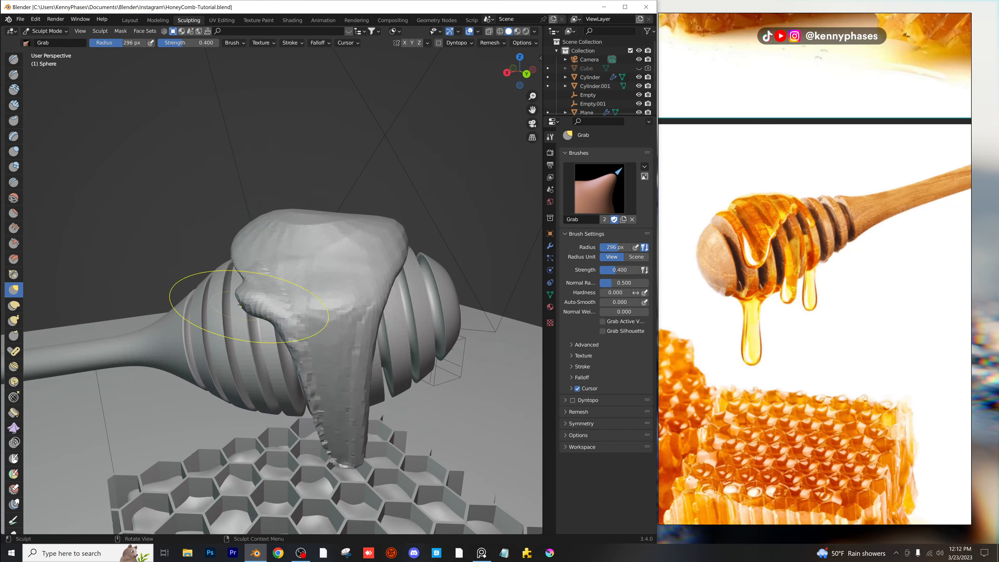
middle_click_drag(238, 306, 344, 370)
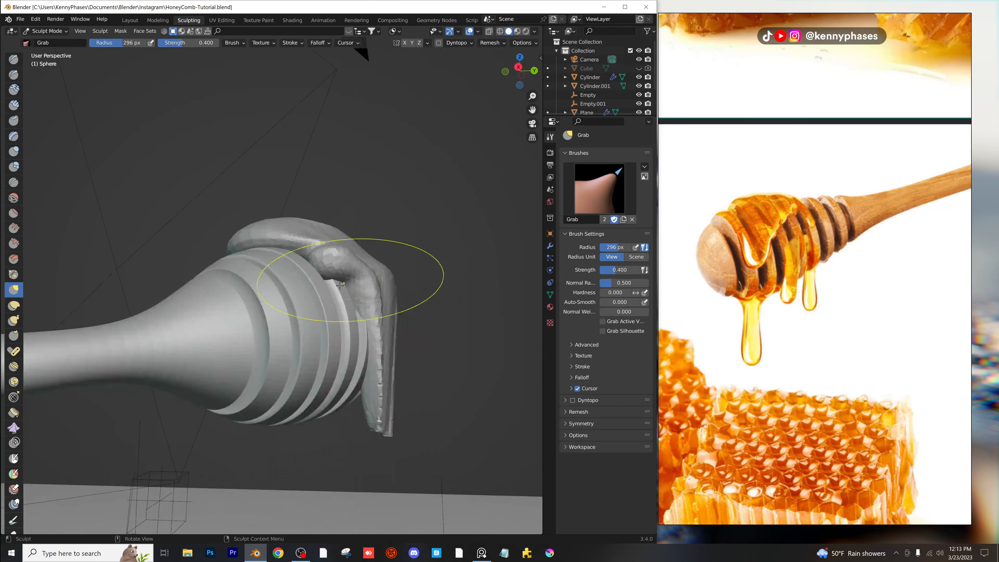
left_click_drag(344, 370, 367, 439)
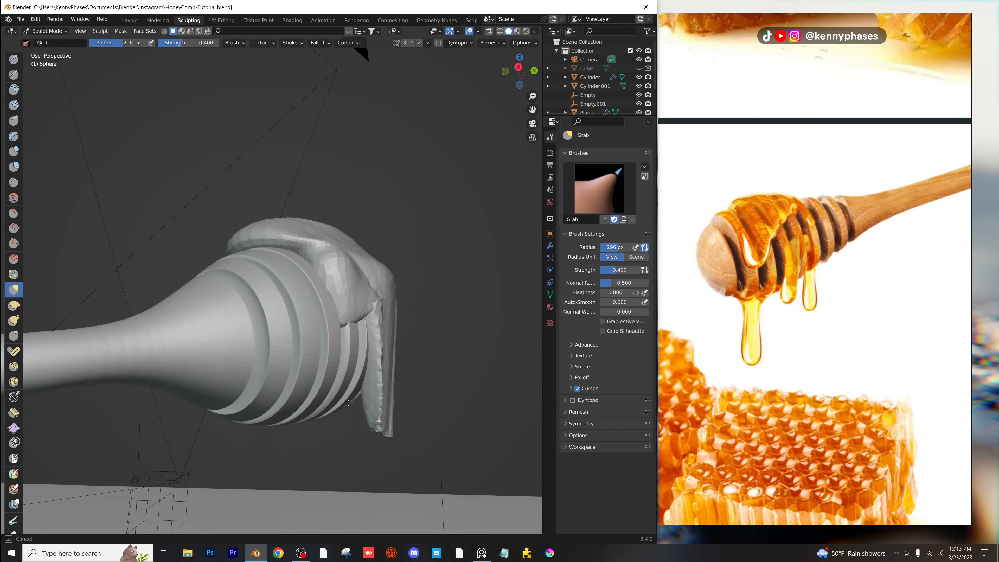
Adjust the honey's back-side flap from below with the Grab brush and remesh the honey.
middle_click_drag(386, 272, 173, 220)
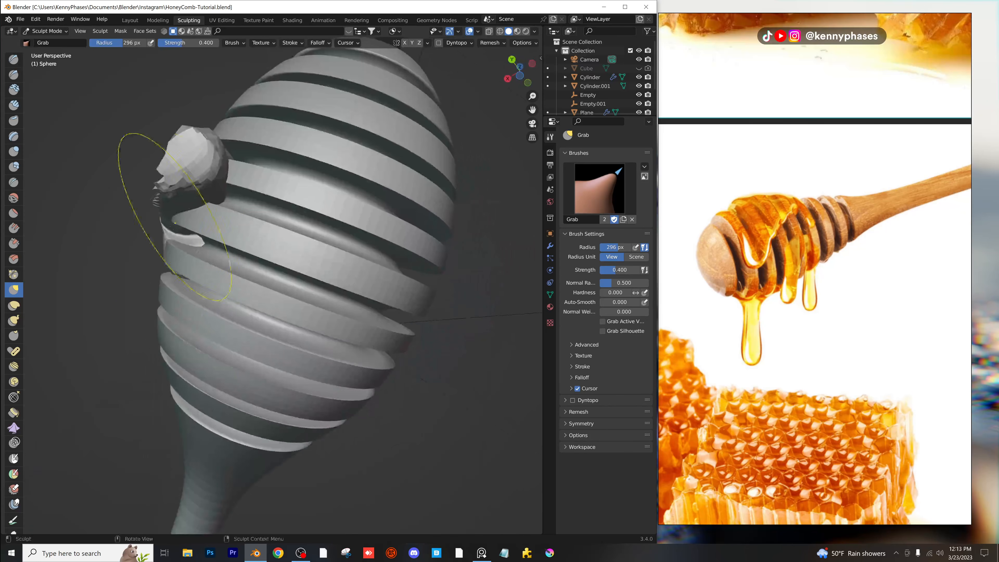
left_click_drag(163, 250, 149, 240)
mouse_move(157, 244)
middle_mouse_down()
mouse_move(282, 305)
mouse_move(299, 335)
middle_mouse_up()
left_click(14, 151)
scroll(332, 358, "up", 2)
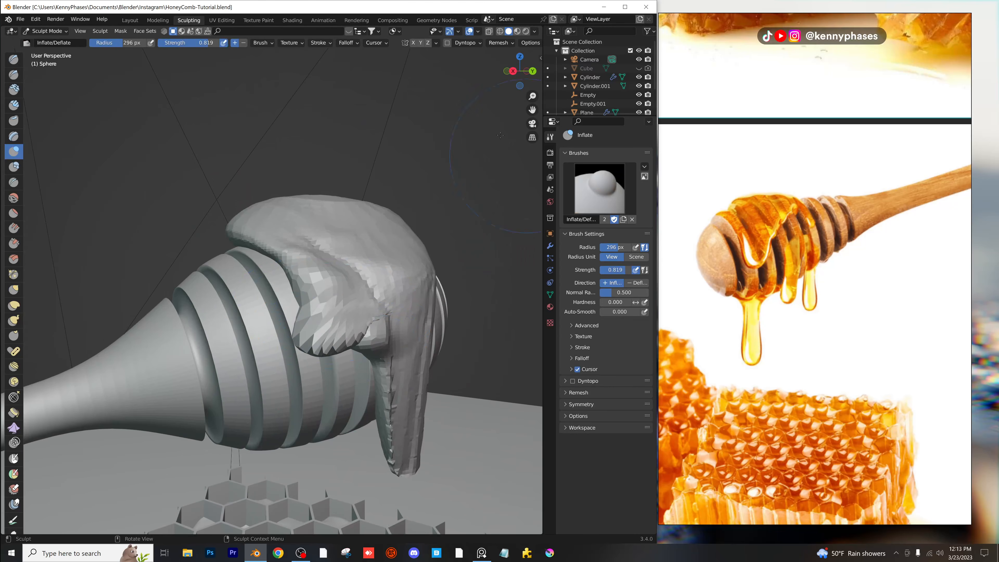
left_click(499, 43)
left_click(507, 131)
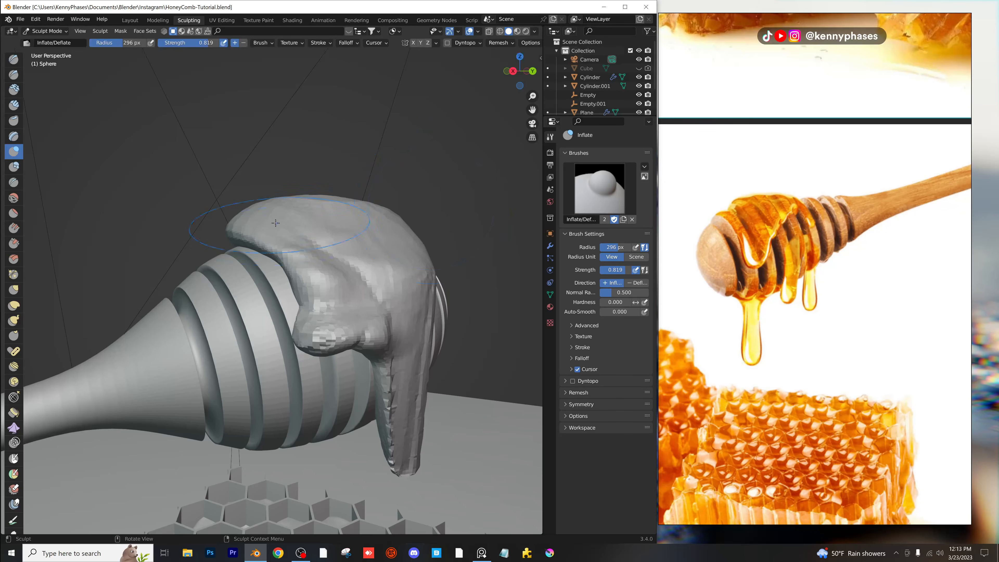
Pull the honey's front-side edge down with the Grab brush into a long tapered drip hanging below the dipper's head.
middle_click_drag(275, 221, 334, 209)
scroll(334, 209, "down", 3)
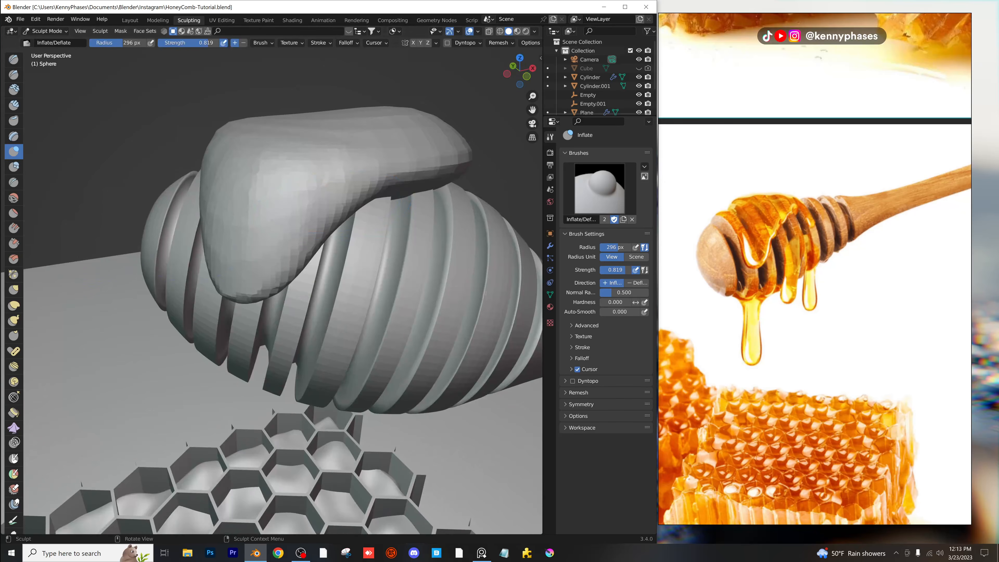
left_click(13, 289)
mouse_move(252, 275)
middle_mouse_down()
mouse_move(280, 290)
mouse_move(295, 277)
middle_mouse_up()
scroll(281, 290, "up", 1)
left_click_drag(322, 254, 315, 416)
middle_click_drag(315, 415, 368, 263)
mouse_move(364, 334)
left_mouse_down()
mouse_move(341, 431)
mouse_move(304, 439)
left_mouse_up()
scroll(390, 290, "down", 3)
middle_click_drag(304, 438, 342, 426)
mouse_move(188, 367)
left_mouse_down()
mouse_move(196, 417)
mouse_move(213, 431)
left_mouse_up()
mouse_move(279, 335)
middle_mouse_down()
mouse_move(215, 358)
mouse_move(230, 402)
middle_mouse_up()
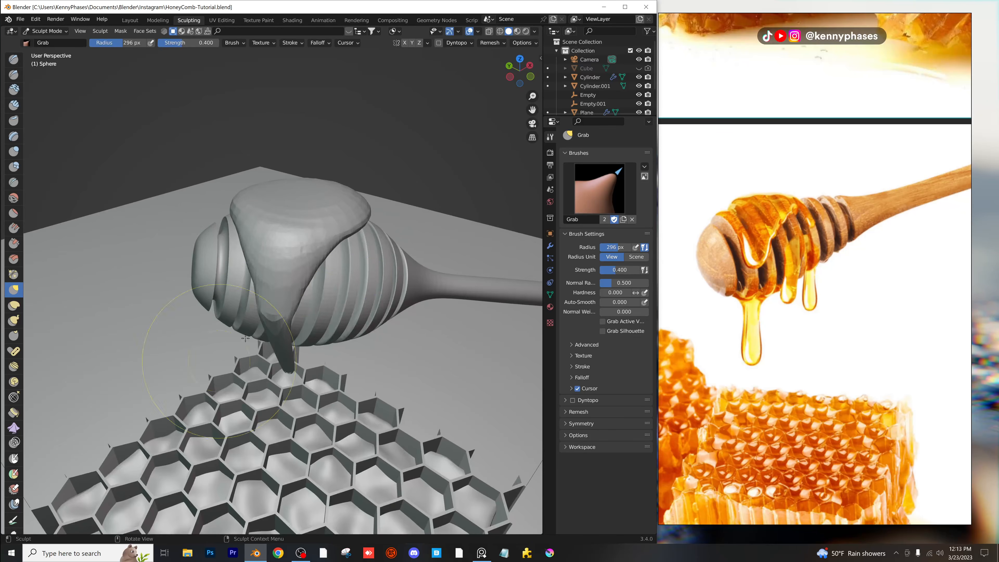
Thicken the front-side lower edge of the honey near the handle with the Inflate brush at 0.819 strength and remesh it.
scroll(327, 232, "up", 3)
middle_click_drag(335, 232, 306, 217)
scroll(306, 217, "up", 2)
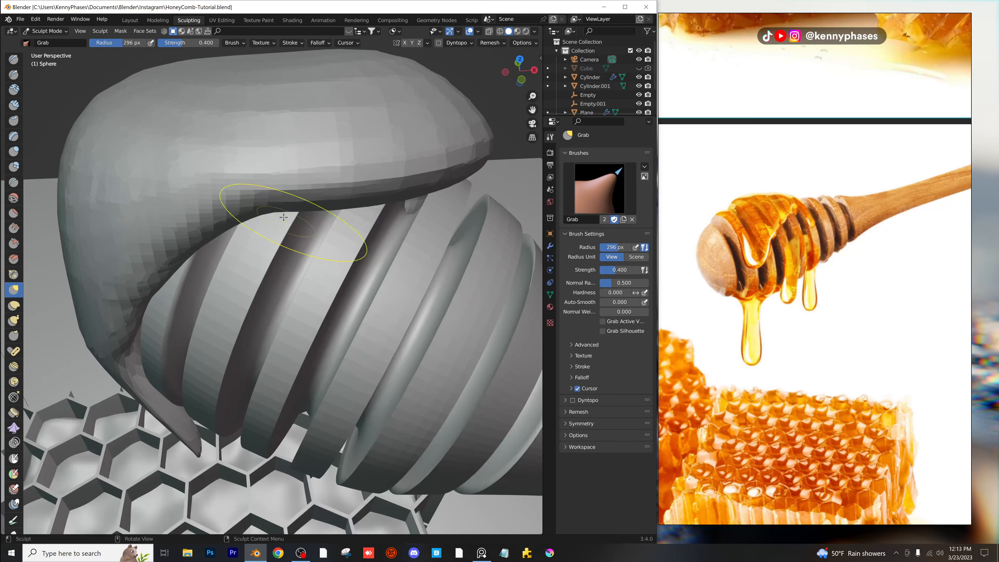
key("i")
mouse_move(283, 189)
left_mouse_down()
mouse_move(366, 209)
mouse_move(393, 202)
mouse_move(377, 185)
mouse_move(413, 161)
left_mouse_up()
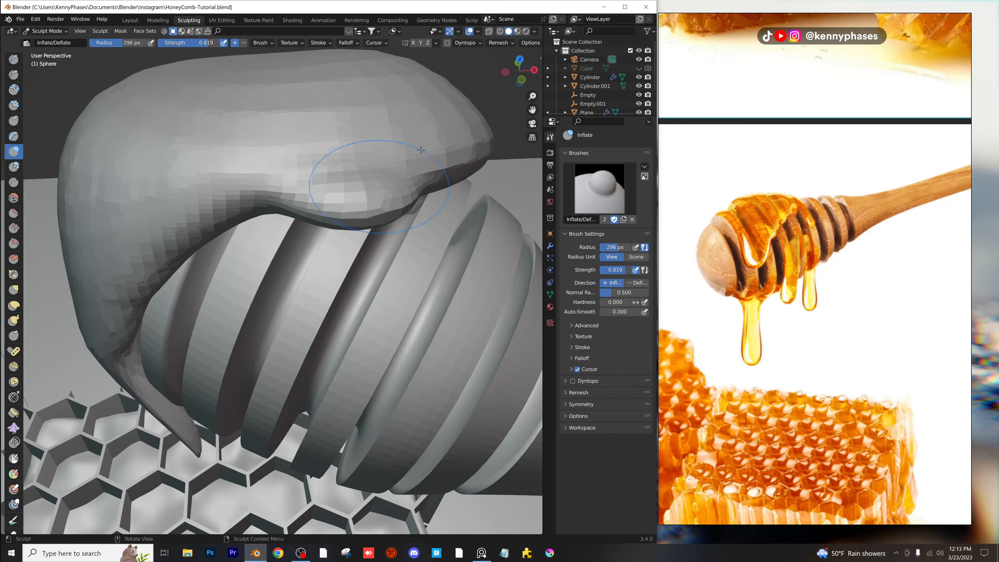
left_click(500, 43)
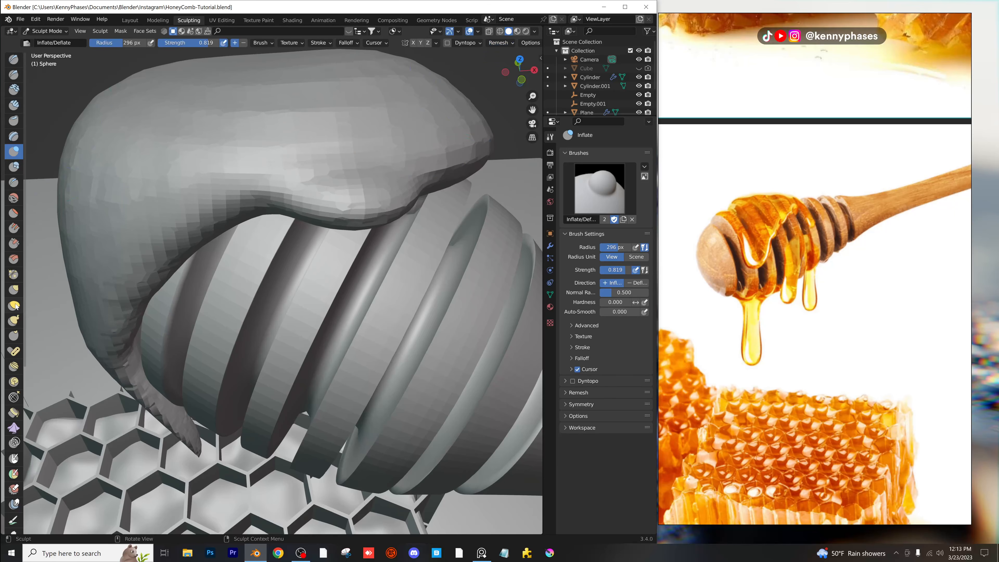
Pull the inflated front-side bulge down over the grooves with the Grab brush as a second drip and remesh the honey.
left_click(13, 290)
left_click_drag(397, 185, 375, 328)
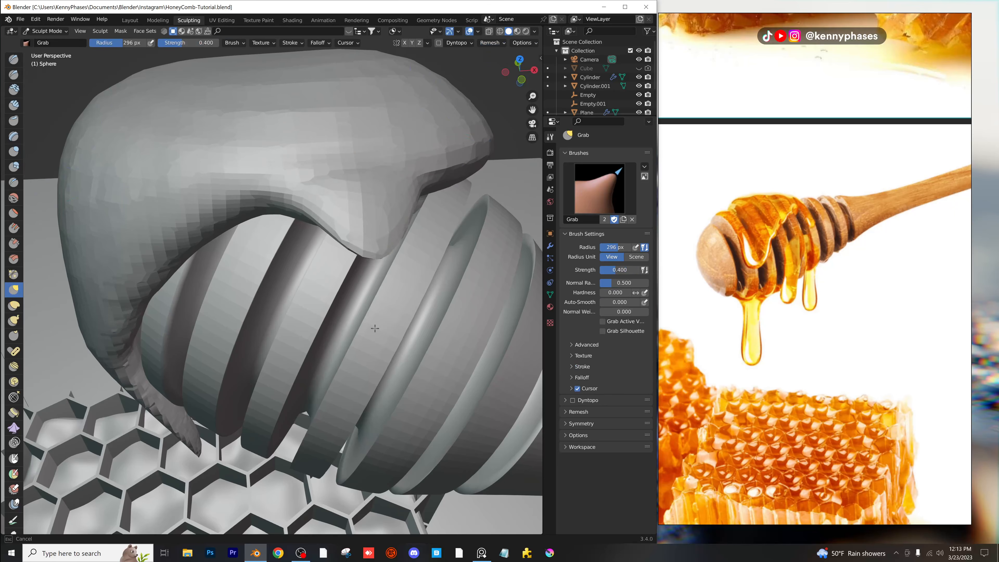
middle_click_drag(379, 324, 450, 259)
left_click_drag(409, 140, 427, 246)
mouse_move(392, 163)
left_mouse_down()
mouse_move(413, 145)
mouse_move(449, 202)
mouse_move(441, 221)
left_mouse_up()
mouse_move(442, 221)
middle_mouse_down()
mouse_move(299, 242)
mouse_move(331, 237)
mouse_move(348, 209)
middle_mouse_up()
scroll(330, 236, "down", 5)
left_click(491, 43)
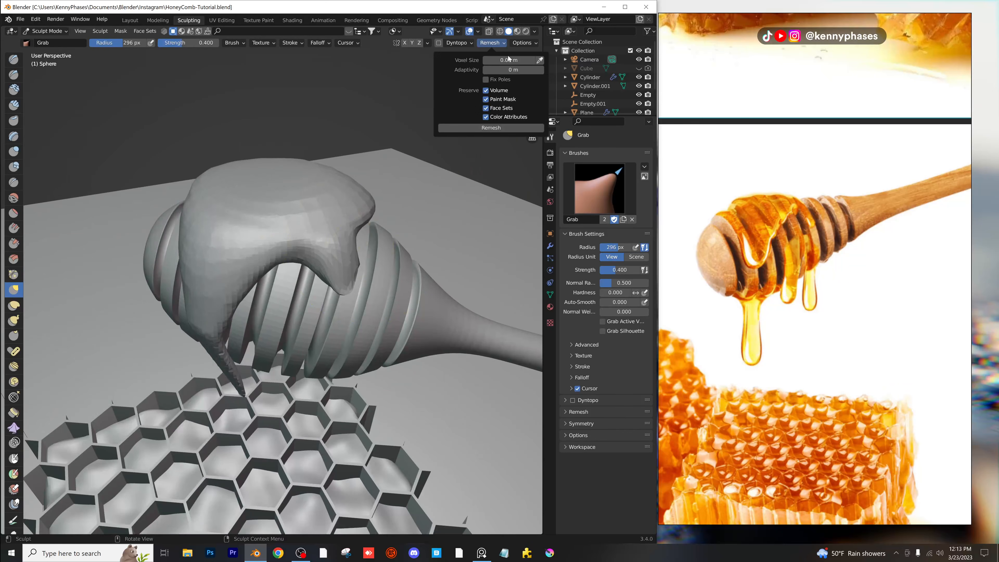
left_click(491, 127)
Straighten the long front-side drip so it hangs vertically, using the Elastic Deform brush at 0.500 strength.
middle_click_drag(354, 209, 276, 324)
left_click(13, 305)
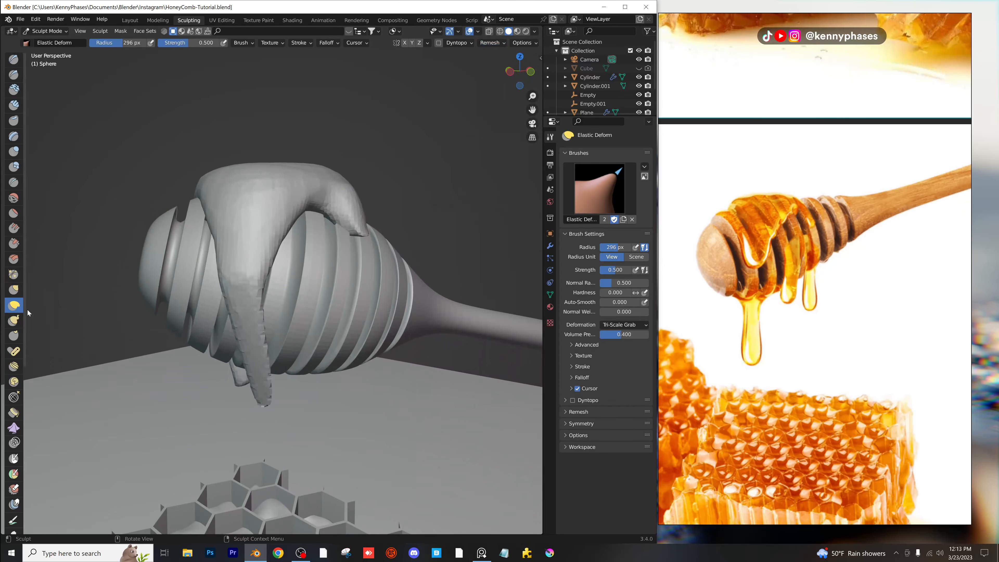
mouse_move(264, 402)
left_mouse_down()
mouse_move(230, 392)
mouse_move(233, 426)
left_mouse_up()
left_click_drag(256, 358, 235, 348)
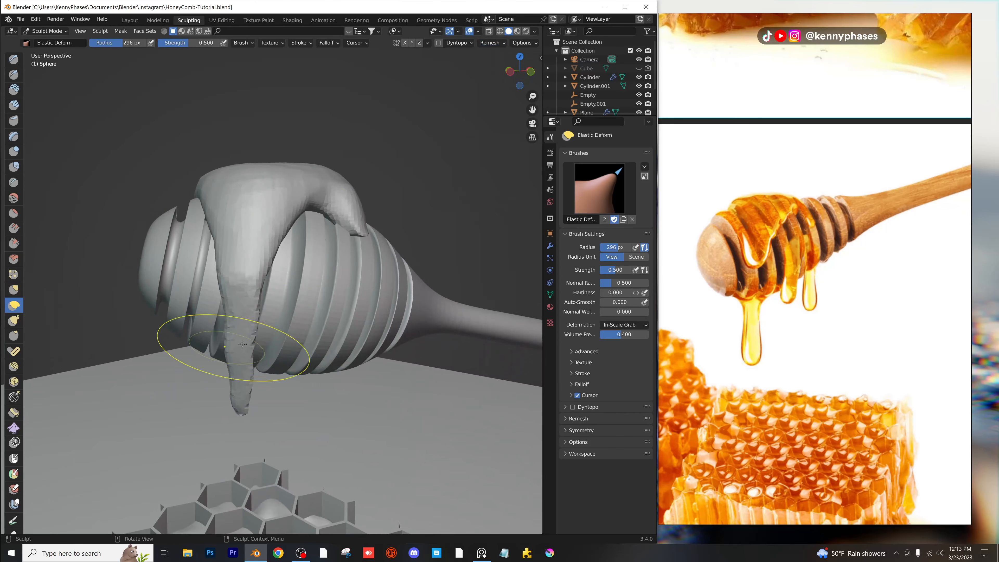
Reshape the back-side flap near the handle into a rounded drip with the Elastic Deform brush.
mouse_move(235, 347)
middle_mouse_down()
mouse_move(326, 352)
mouse_move(214, 358)
middle_mouse_up()
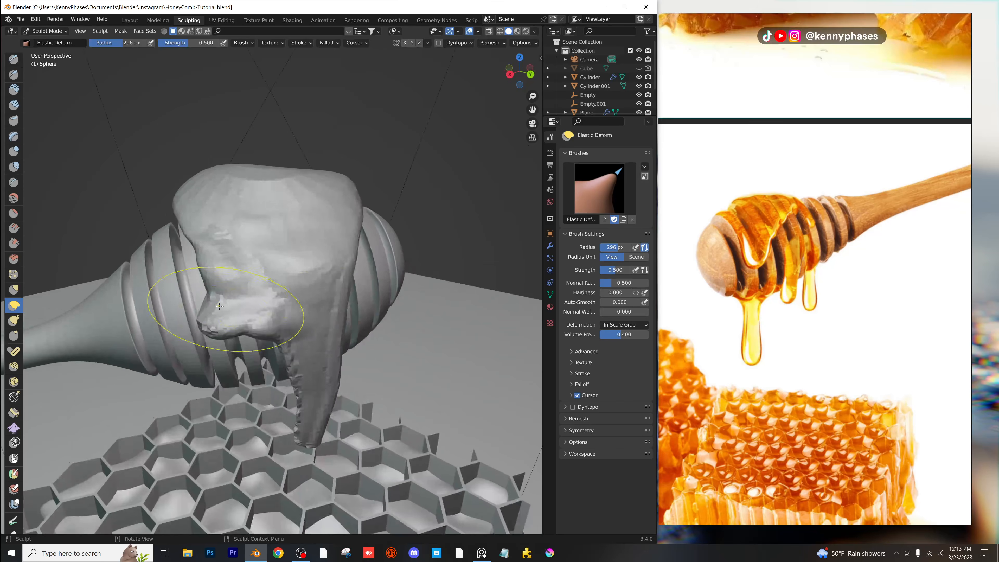
mouse_move(214, 358)
left_mouse_down()
mouse_move(154, 367)
mouse_move(204, 338)
left_mouse_up()
scroll(256, 323, "up", 5)
left_click_drag(257, 301, 275, 291)
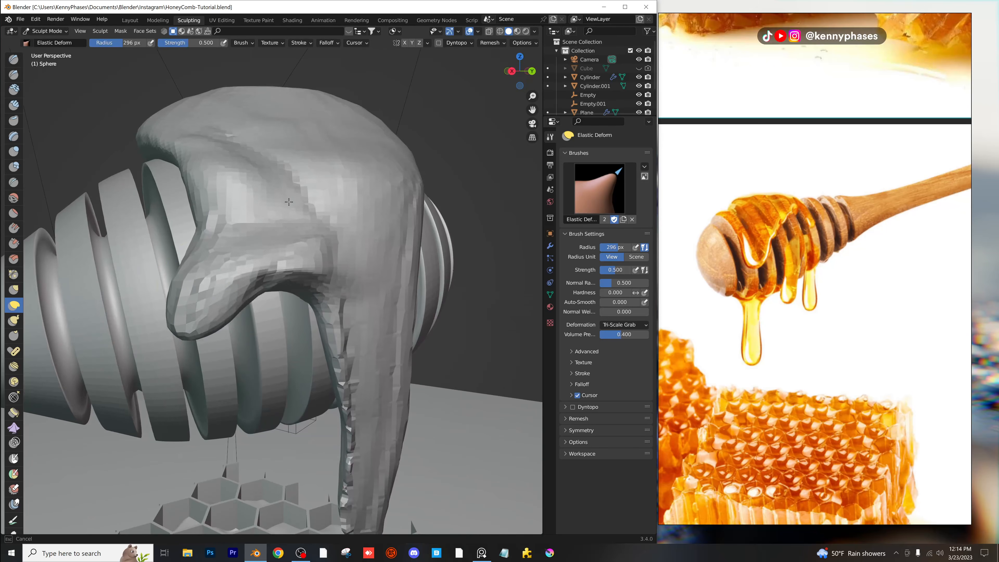
middle_click_drag(275, 291, 366, 321)
left_click_drag(378, 310, 356, 323)
Lengthen both back-side drips downward with the Elastic Deform brush, reducing its radius to 115 px.
scroll(354, 320, "down", 2)
middle_click_drag(350, 314, 286, 251)
scroll(286, 250, "down", 5)
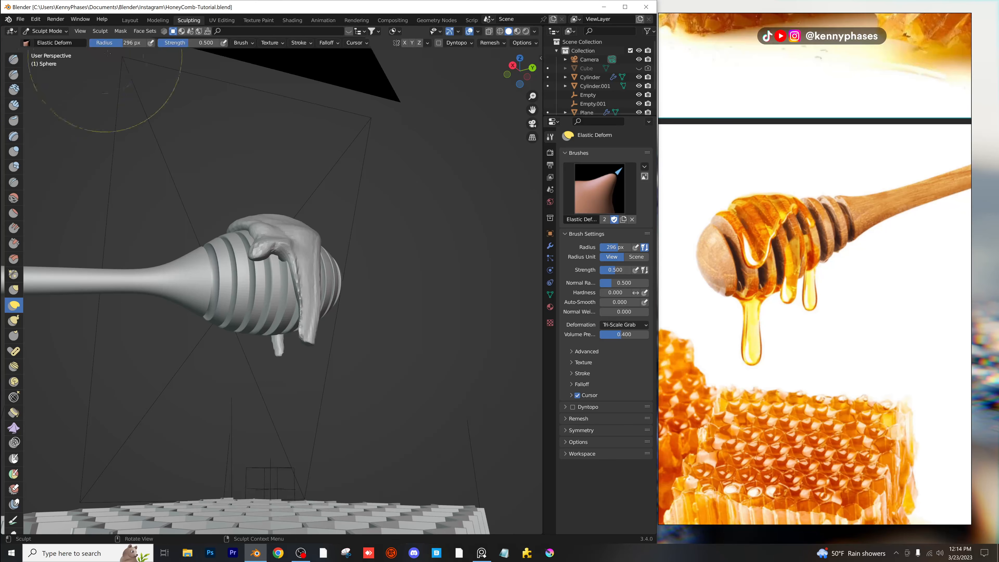
left_click_drag(256, 258, 258, 310)
left_click_drag(310, 334, 310, 416)
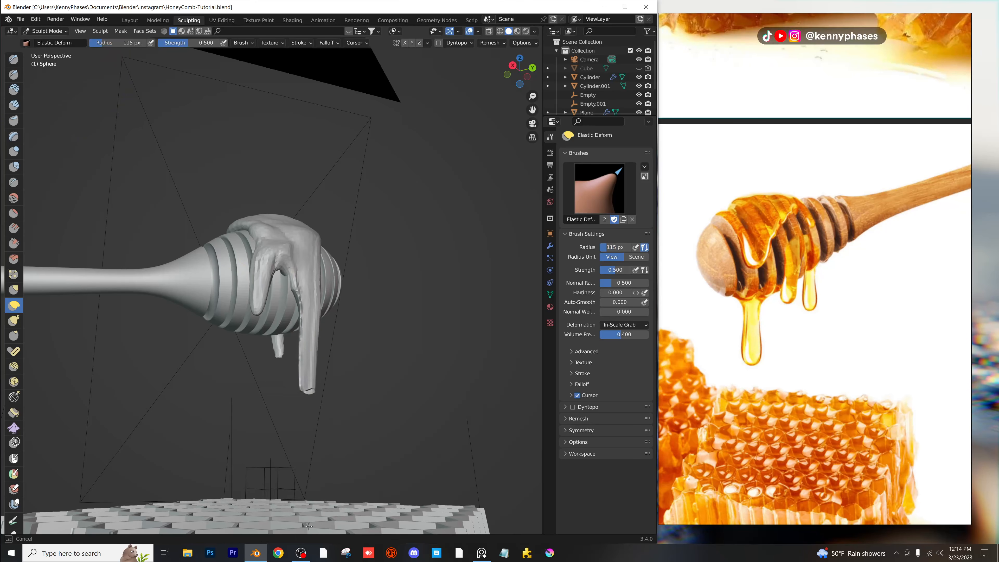
left_click_drag(309, 526, 309, 526)
mouse_move(308, 526)
middle_mouse_down()
mouse_move(290, 217)
mouse_move(272, 187)
mouse_move(264, 192)
middle_mouse_up()
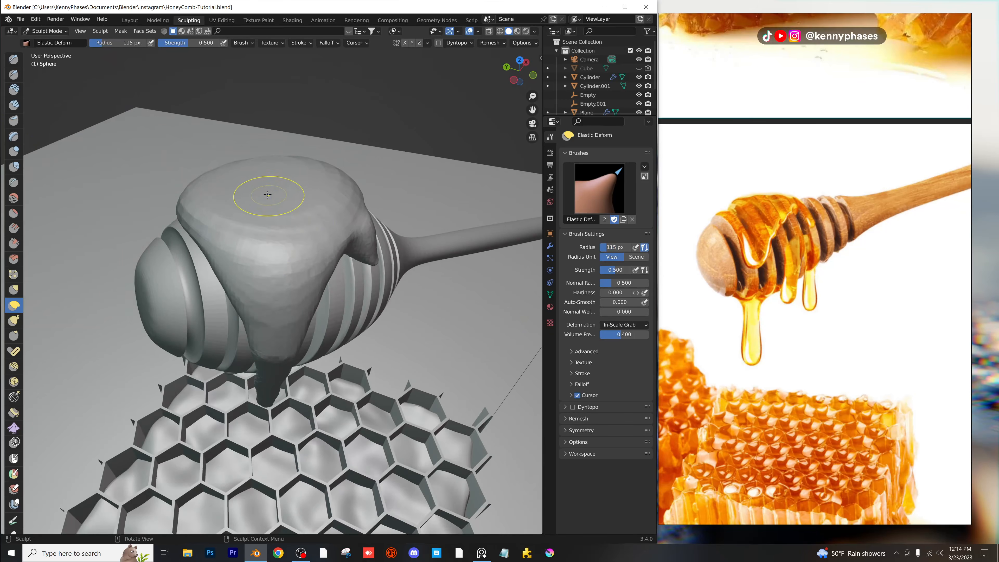
Carve uneven dents and creases into the top of the honey with the Scrape and Multi-plane Scrape brushes at 0.700 strength.
mouse_move(269, 228)
middle_mouse_down()
mouse_move(258, 207)
mouse_move(287, 234)
middle_mouse_up()
scroll(271, 208, "up", 2)
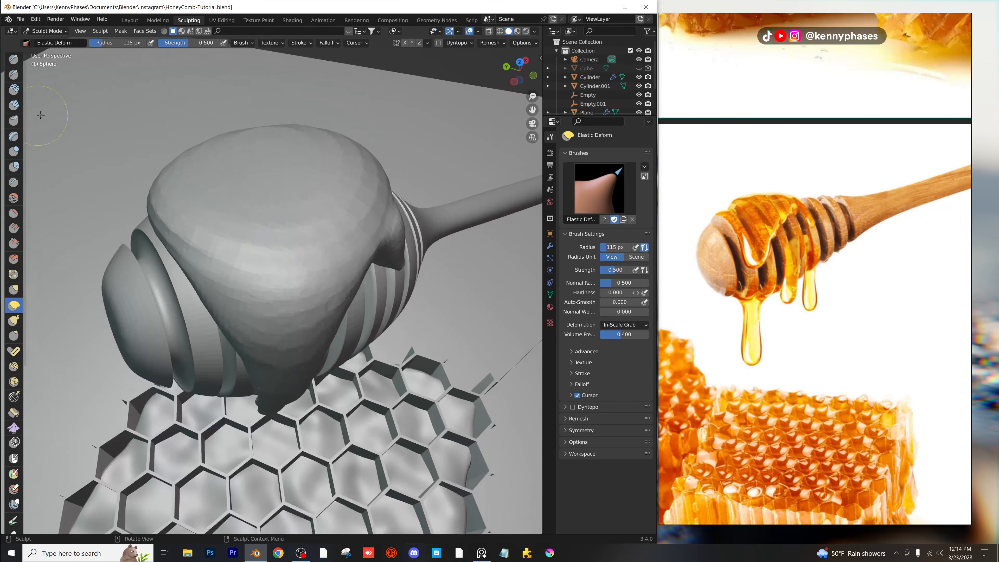
left_click(14, 244)
scroll(199, 159, "up", 2)
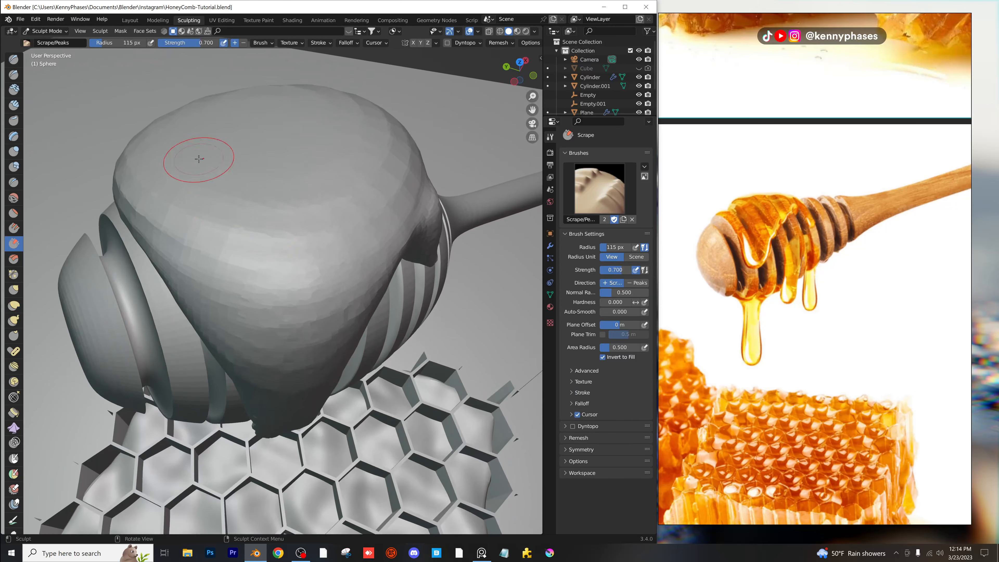
mouse_move(199, 159)
left_mouse_down()
mouse_move(245, 217)
mouse_move(235, 207)
left_mouse_up()
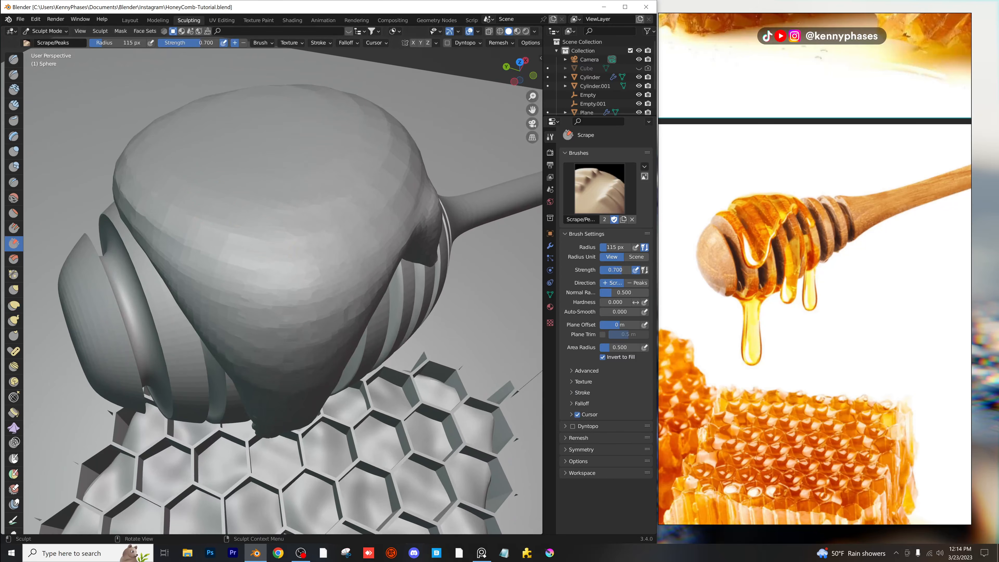
left_click(14, 258)
scroll(234, 224, "down", 3)
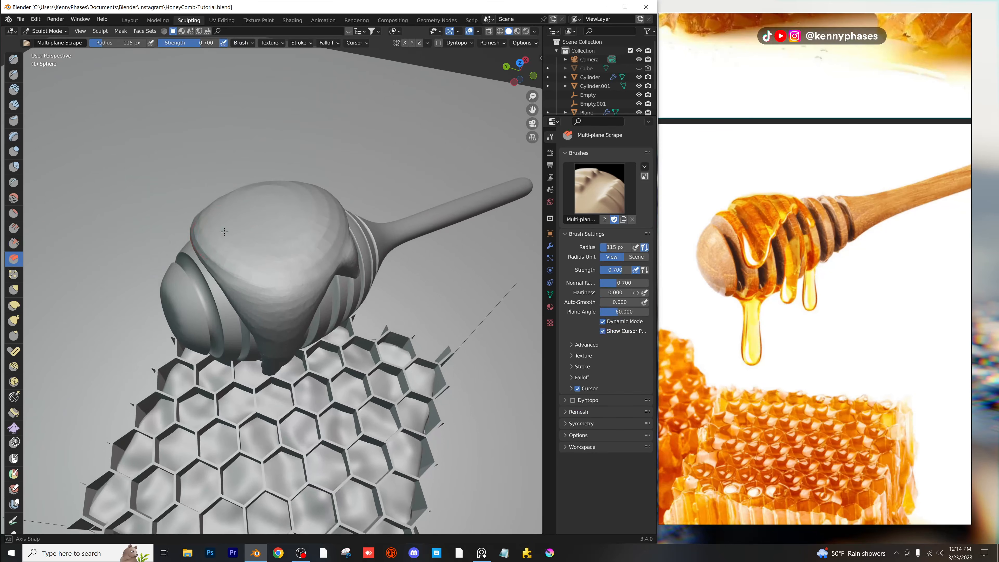
left_click_drag(220, 250, 221, 252)
mouse_move(209, 237)
middle_mouse_down()
mouse_move(230, 243)
mouse_move(232, 260)
middle_mouse_up()
mouse_move(234, 279)
left_mouse_down()
mouse_move(288, 255)
mouse_move(269, 251)
mouse_move(261, 282)
left_mouse_up()
middle_click_drag(261, 282, 277, 226)
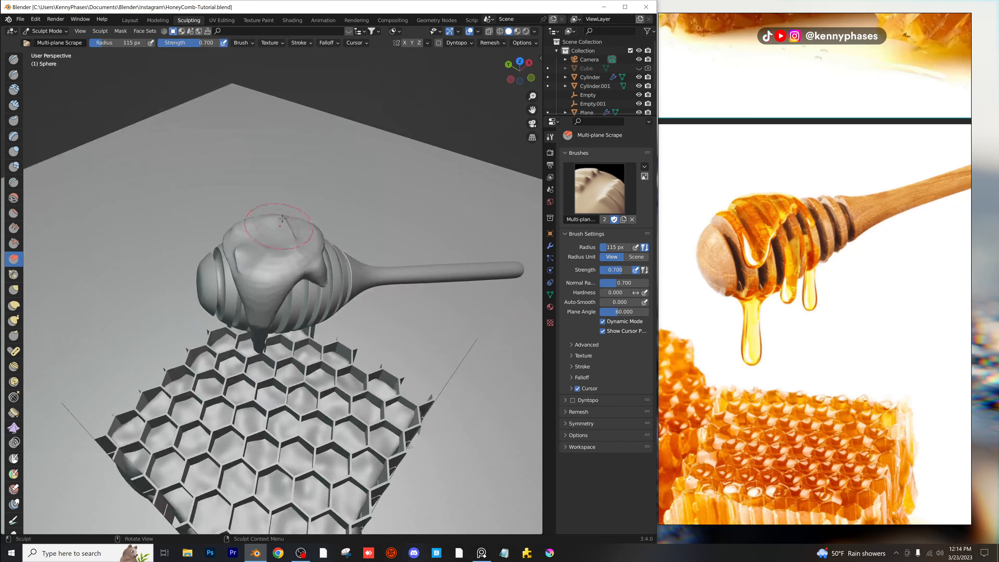
scroll(276, 225, "up", 3)
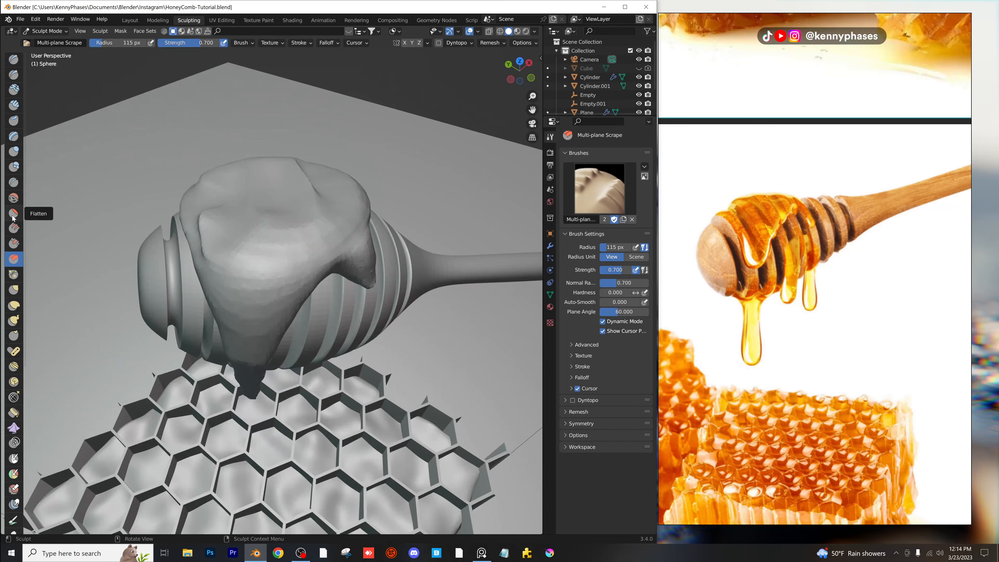
Extend the honey's upper edge over the dipper's rounded tip with the Elastic Deform brush at 115 px radius.
left_click(14, 305)
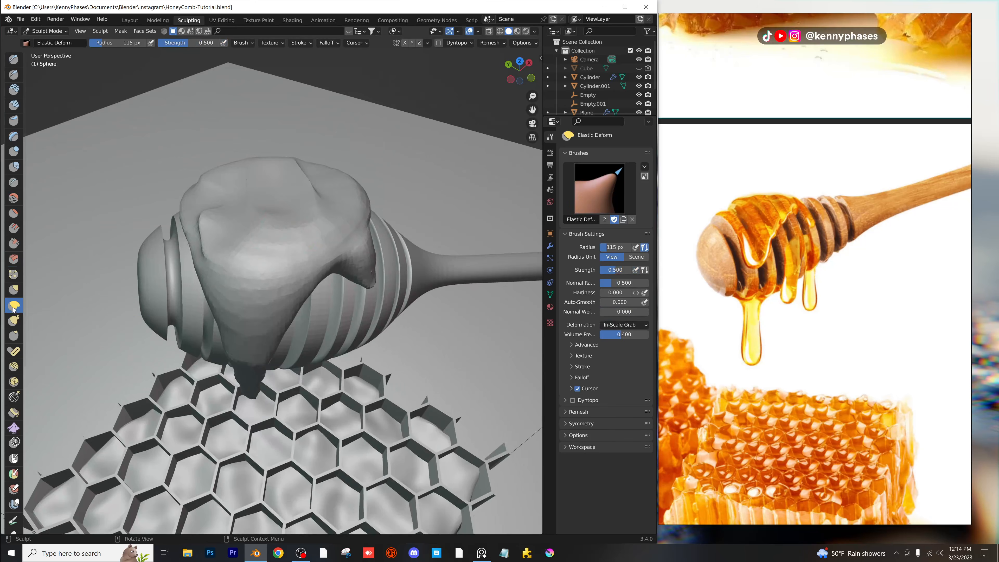
scroll(293, 219, "down", 3)
middle_click_drag(283, 214, 293, 219)
left_click_drag(253, 216, 190, 232)
middle_click_drag(247, 245, 236, 236)
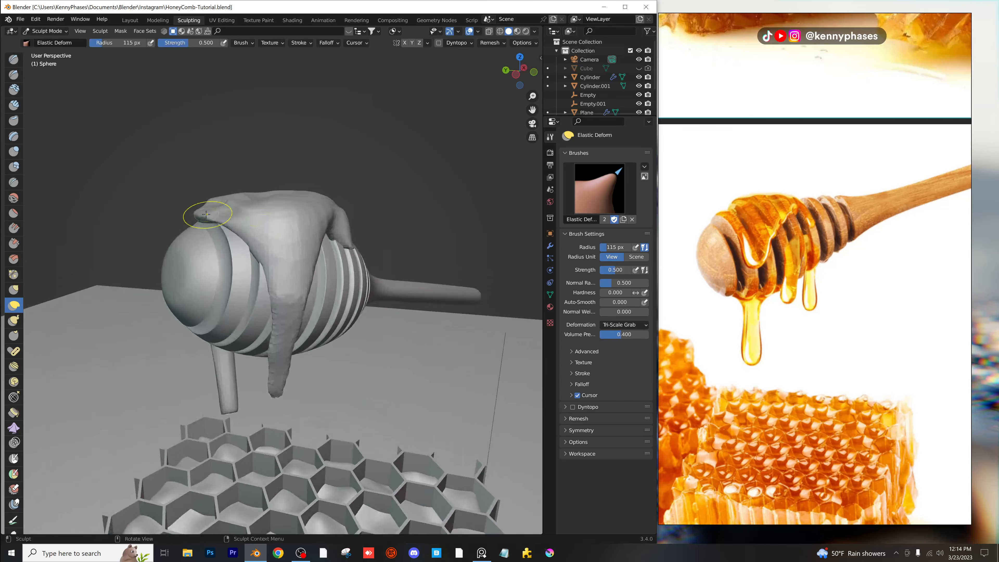
scroll(236, 237, "up", 4)
left_click_drag(173, 173, 190, 187)
mouse_move(189, 187)
middle_mouse_down()
mouse_move(287, 215)
mouse_move(348, 201)
middle_mouse_up()
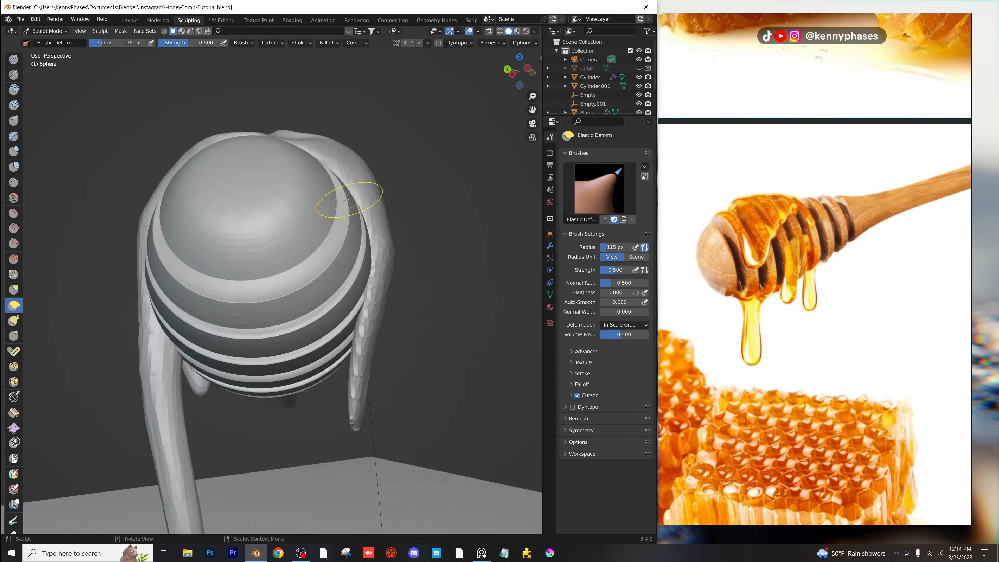
Stretch the hanging ends of the front and back drips farther down with the Elastic Deform brush and remesh the honey.
left_click_drag(361, 426, 360, 475)
scroll(360, 476, "down", 2)
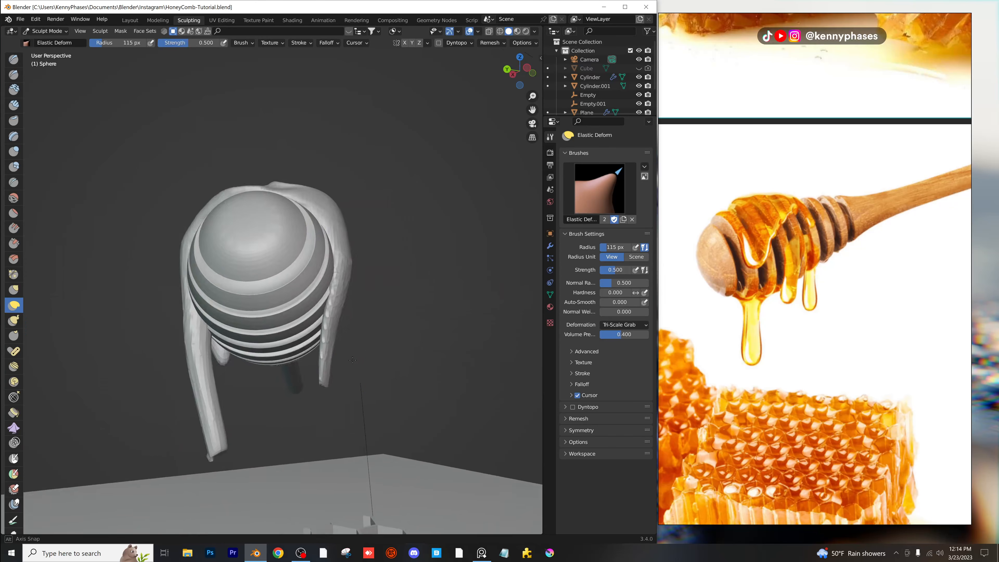
middle_click_drag(354, 475, 305, 472)
left_click_drag(215, 444, 215, 470)
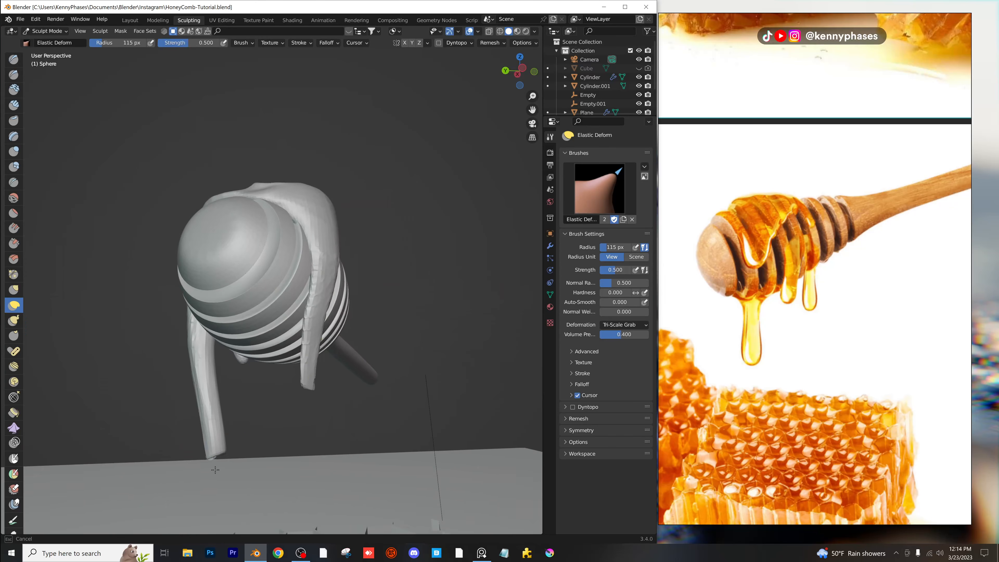
left_click(494, 44)
left_click(508, 129)
Swell the ends of the front drip and the long back drip into rounded drops with the Inflate brush at 0.819 strength.
middle_click_drag(281, 299, 204, 314)
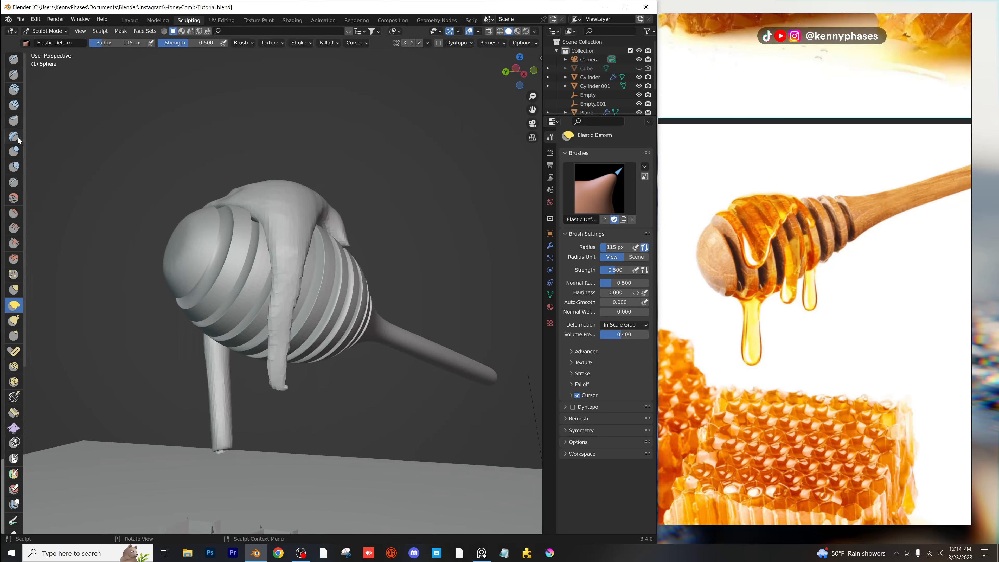
left_click(13, 151)
mouse_move(220, 366)
middle_mouse_down()
mouse_move(248, 378)
mouse_move(232, 327)
middle_mouse_up()
scroll(230, 319, "up", 3)
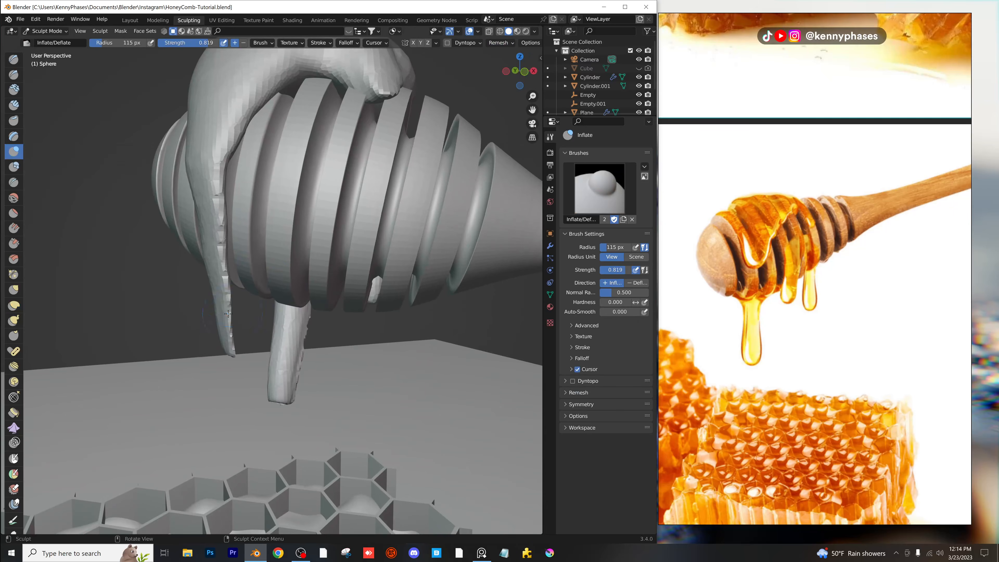
scroll(240, 322, "down", 3)
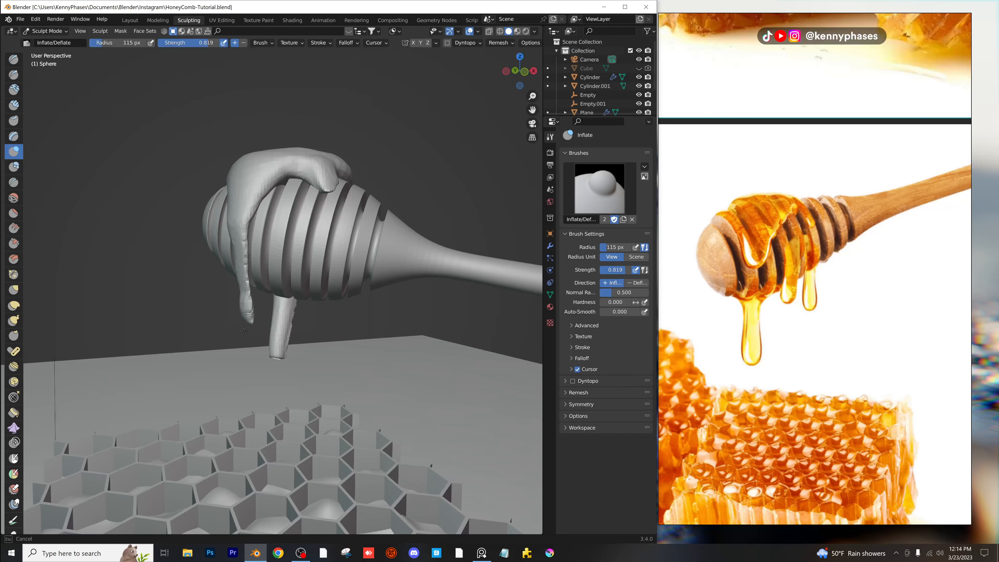
middle_click_drag(246, 330, 310, 348)
scroll(291, 335, "up", 4)
left_click_drag(262, 339, 266, 269)
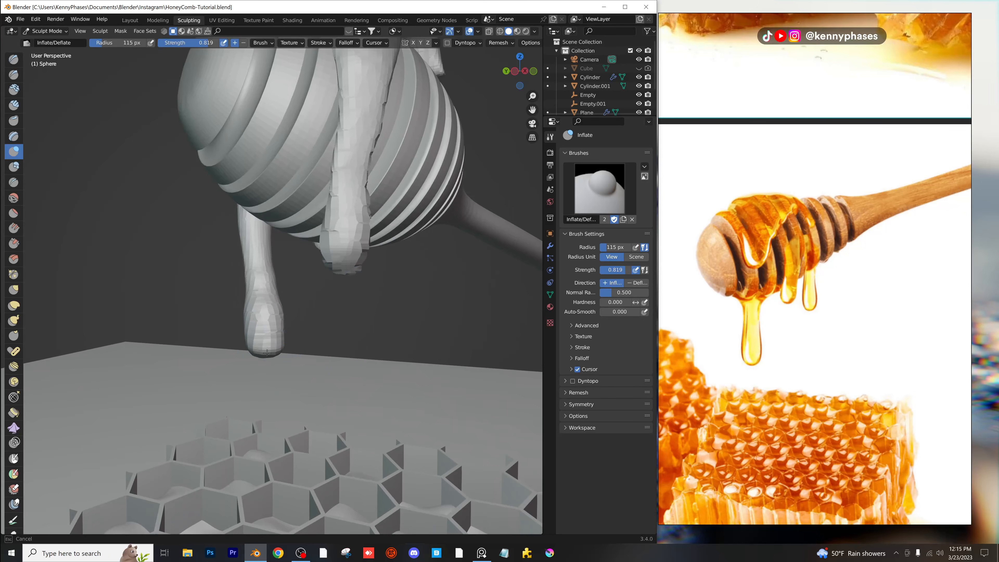
Thicken the lower end of the long back drip and the tip of the shorter handle-side drip with the Inflate brush.
middle_click_drag(268, 352, 212, 311)
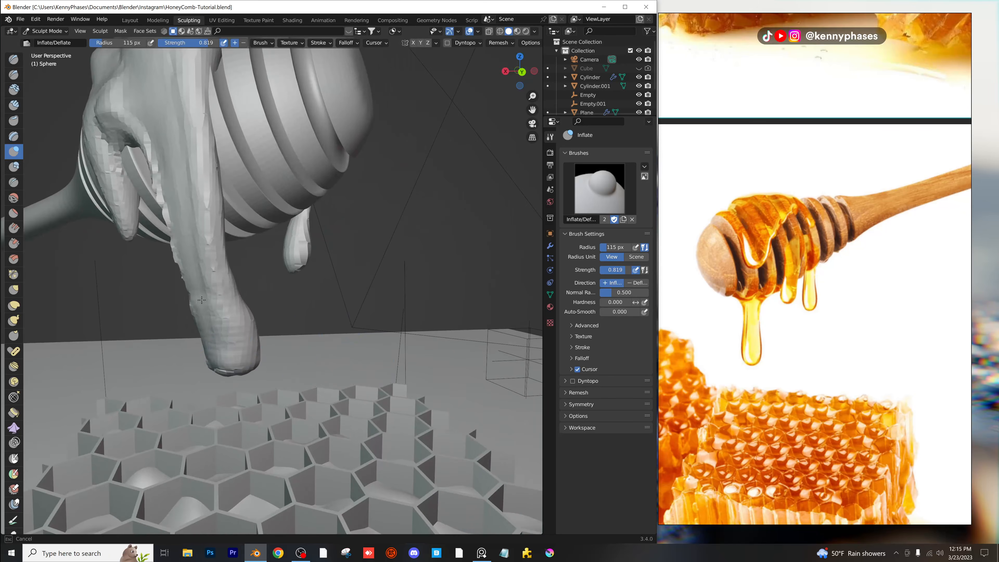
left_click_drag(201, 300, 199, 311)
mouse_move(199, 311)
middle_mouse_down()
mouse_move(144, 364)
mouse_move(275, 261)
middle_mouse_up()
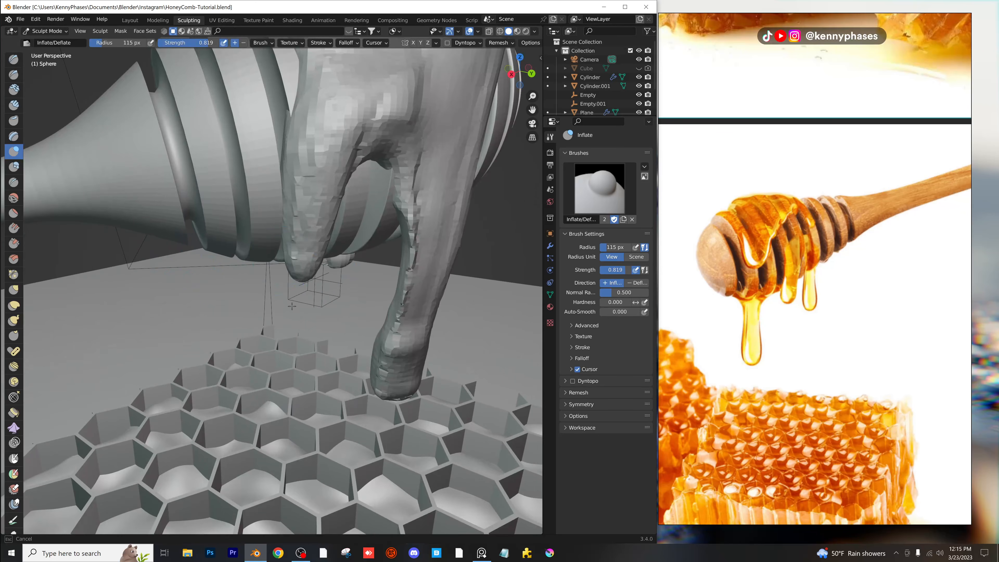
left_click_drag(312, 235, 309, 251)
scroll(308, 251, "down", 4)
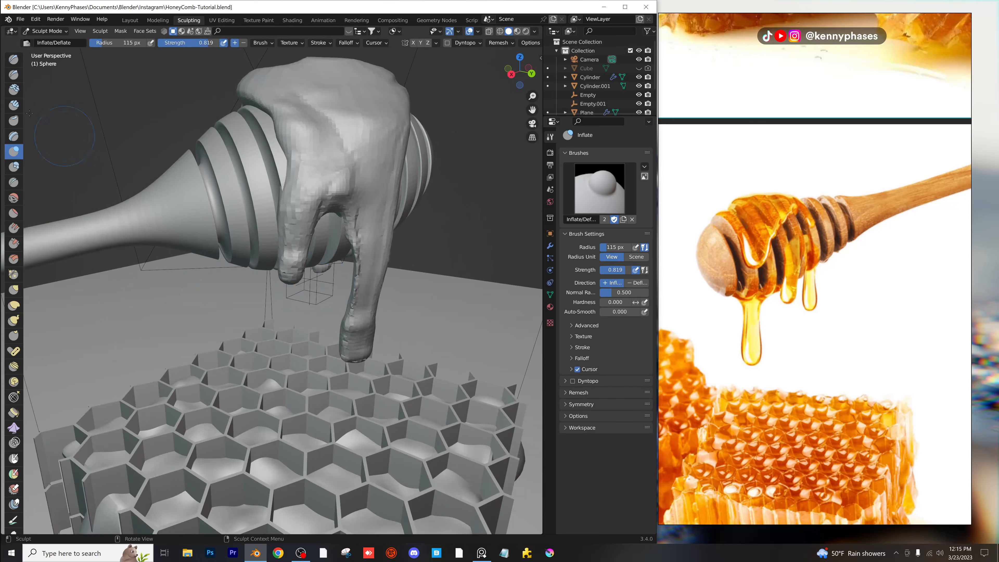
Stretch the end of the shorter handle-side drip farther down with the Elastic Deform brush.
left_click(14, 305)
scroll(303, 274, "up", 3)
scroll(303, 275, "down", 3)
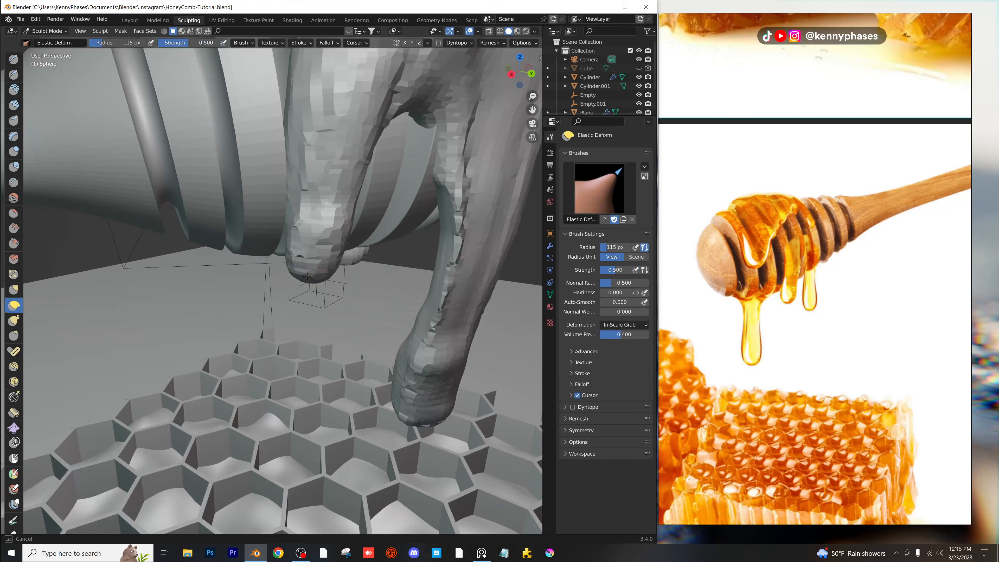
scroll(291, 275, "up", 3)
left_click_drag(288, 276, 289, 301)
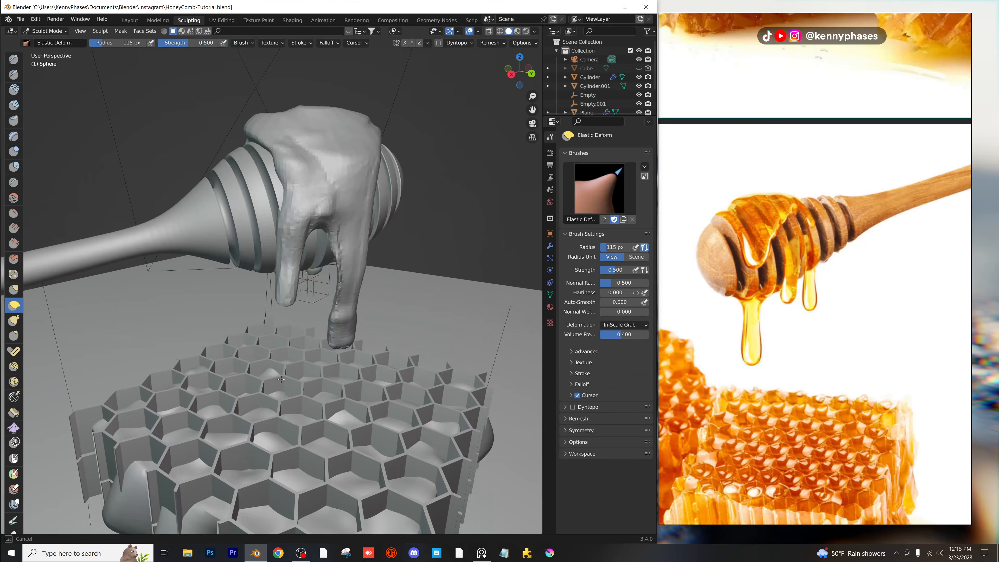
mouse_move(289, 301)
middle_mouse_down()
mouse_move(331, 245)
mouse_move(334, 338)
middle_mouse_up()
scroll(334, 338, "up", 3)
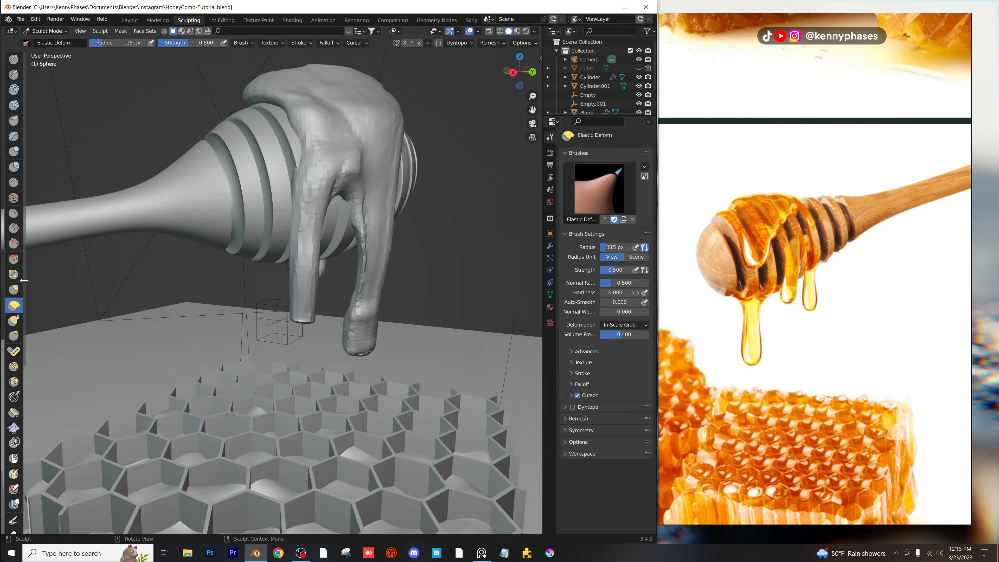
Swell the ends of the shorter handle-side drip and the long back drip with the Inflate brush at 0.819 strength.
left_click(18, 158)
left_click_drag(304, 315, 304, 300)
mouse_move(301, 308)
middle_mouse_down()
mouse_move(358, 285)
mouse_move(295, 304)
middle_mouse_up()
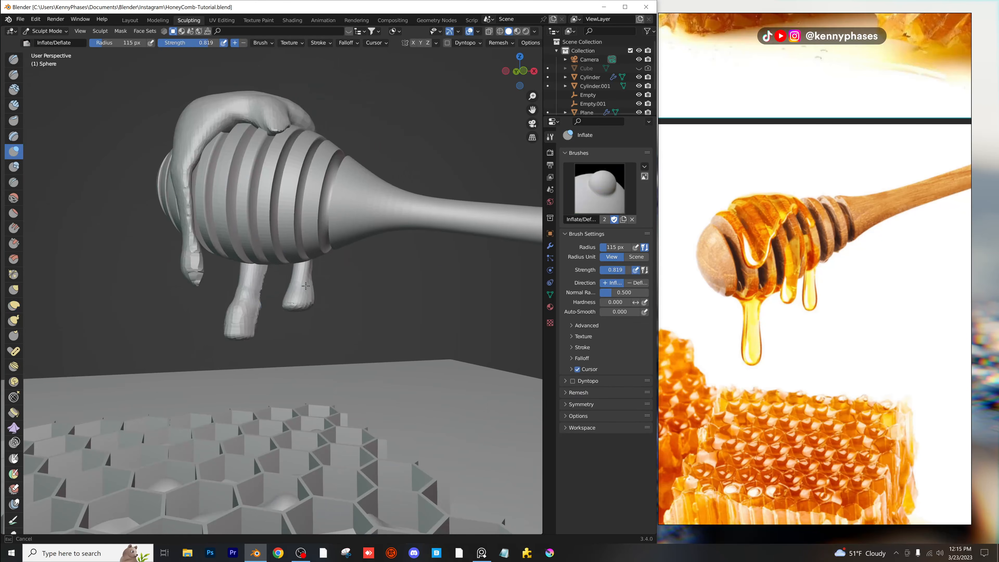
left_click_drag(306, 286, 304, 296)
middle_click_drag(306, 297, 314, 300)
mouse_move(292, 287)
left_mouse_down()
mouse_move(293, 275)
mouse_move(295, 297)
left_mouse_up()
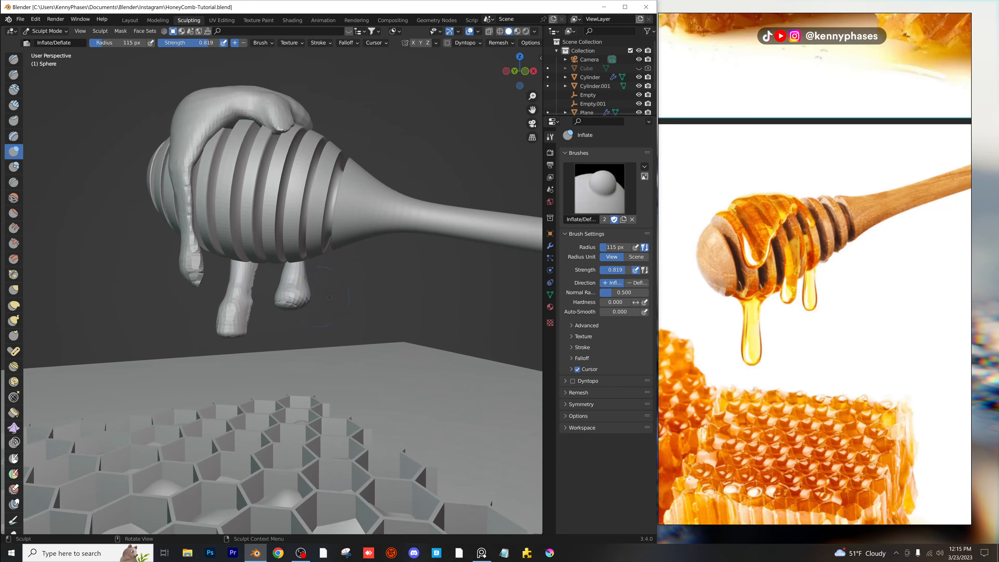
middle_click_drag(330, 297, 194, 297)
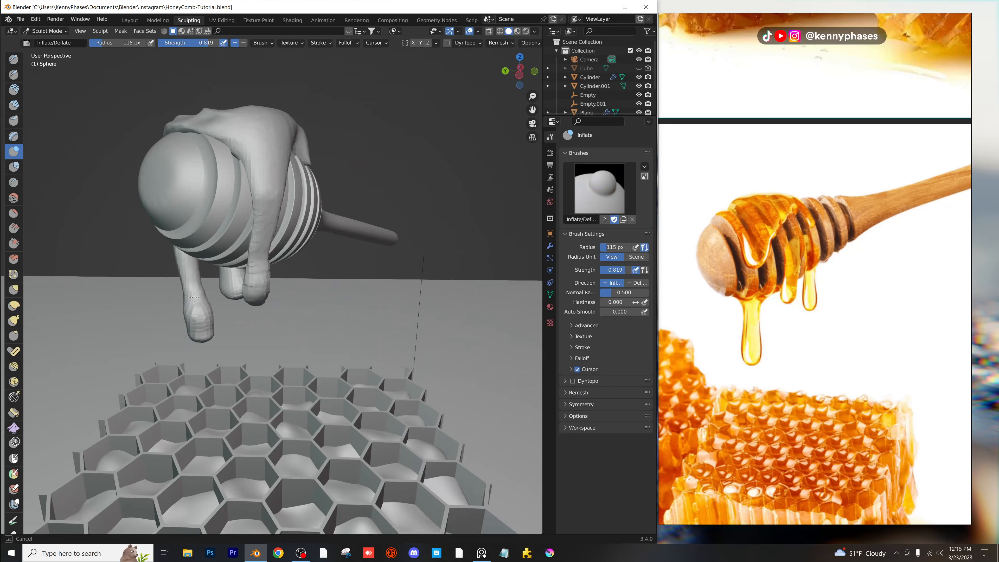
left_click_drag(194, 297, 201, 326)
Adjust the voxel size for remeshing the honey and save the file.
left_click(500, 43)
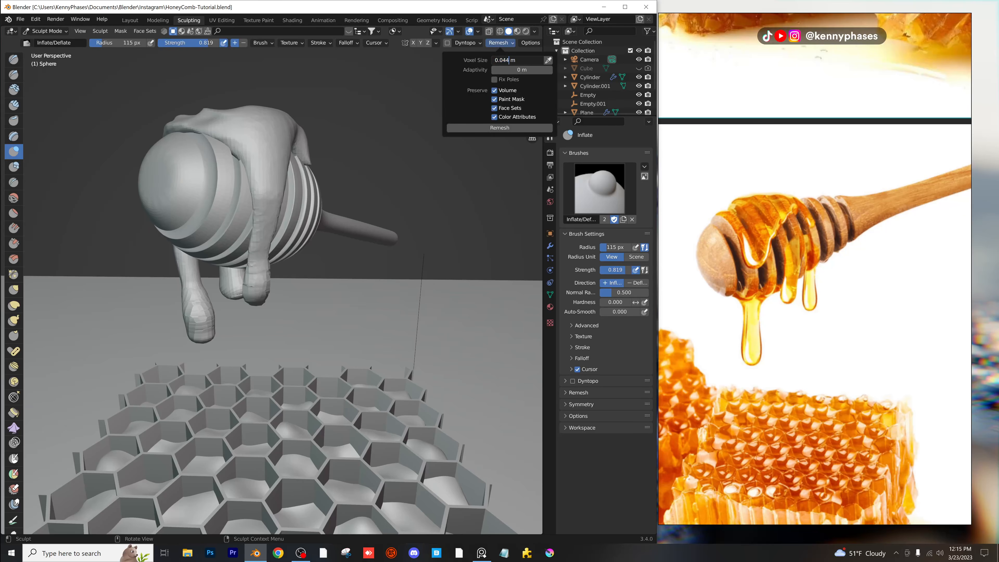
type("1")
key("Return")
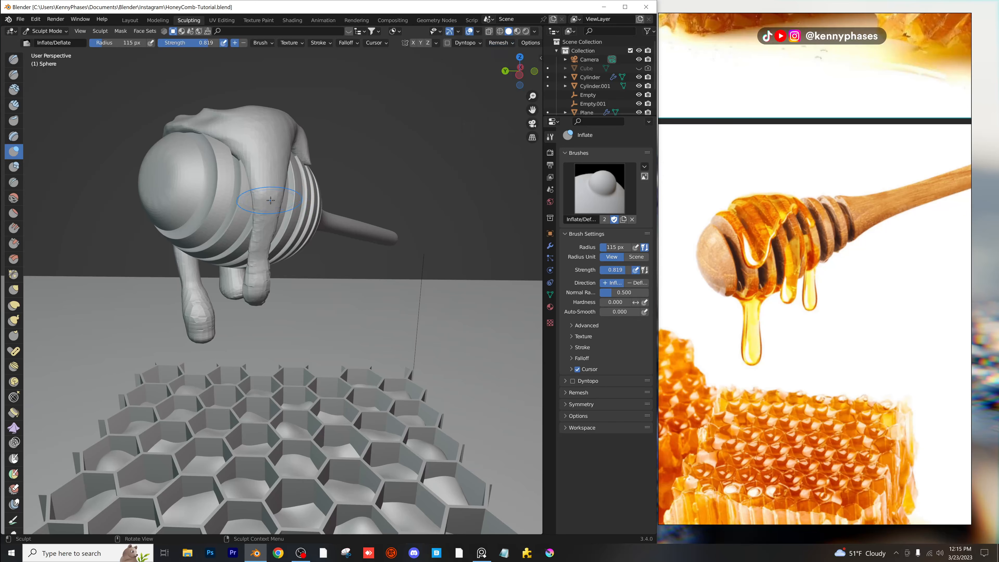
scroll(228, 188, "up", 2)
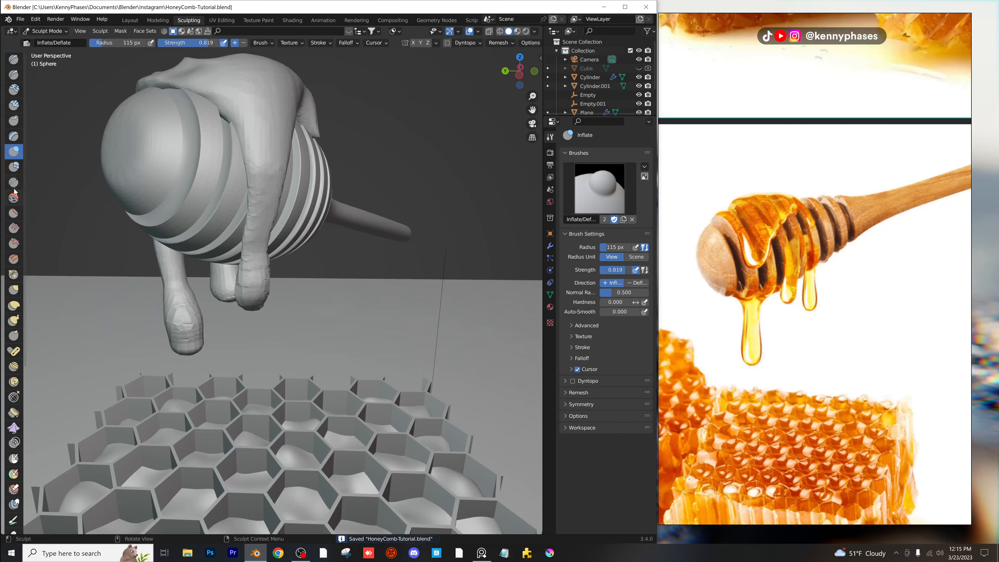
Smooth the surfaces of the three hanging drips and the honey on the dipper with the Smooth brush at 0.700 strength.
left_click(13, 198)
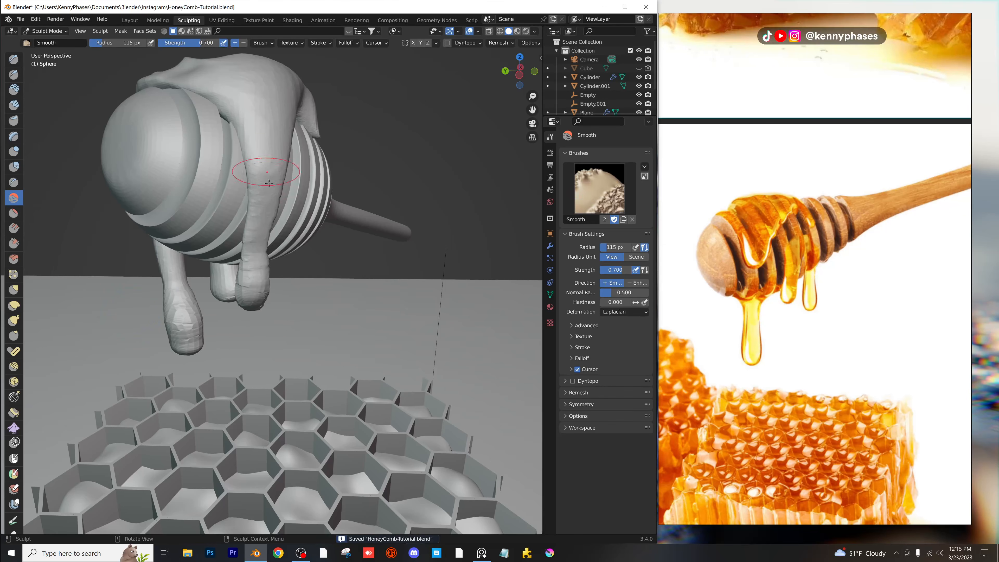
scroll(273, 251, "down", 3)
middle_click_drag(280, 237, 245, 315)
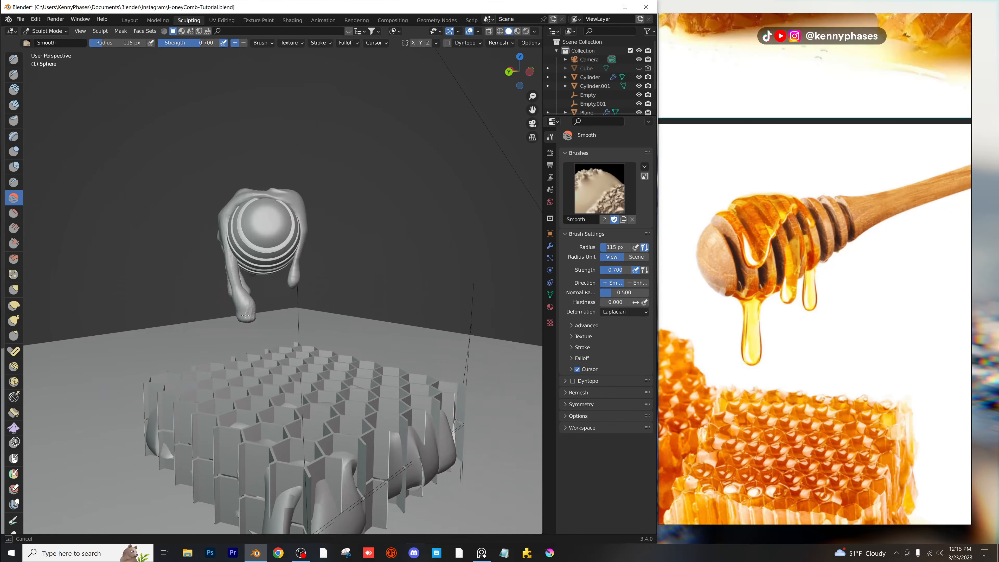
middle_click_drag(248, 275, 286, 273)
middle_click_drag(262, 228, 289, 252)
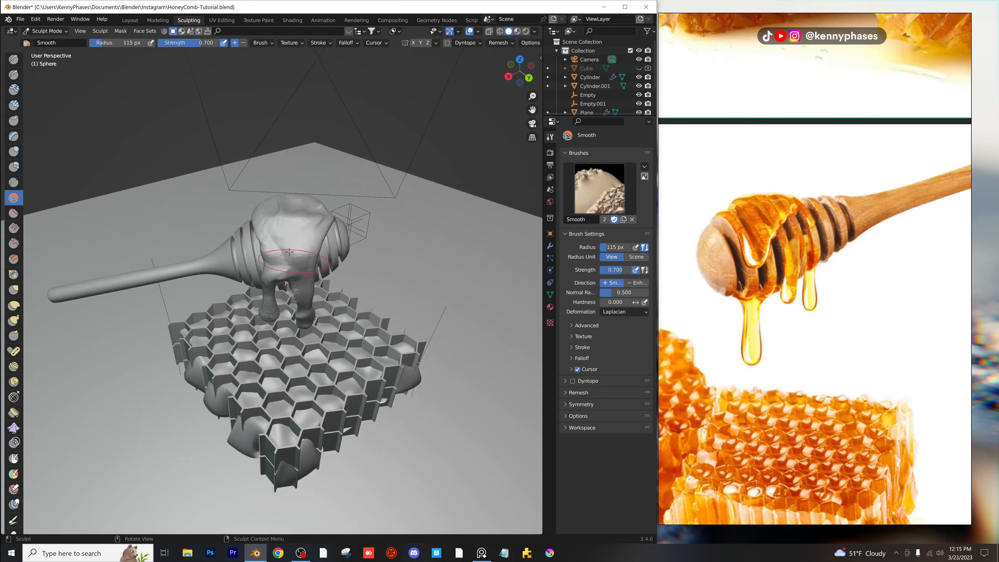
scroll(288, 272, "up", 3)
middle_click_drag(281, 301, 289, 155)
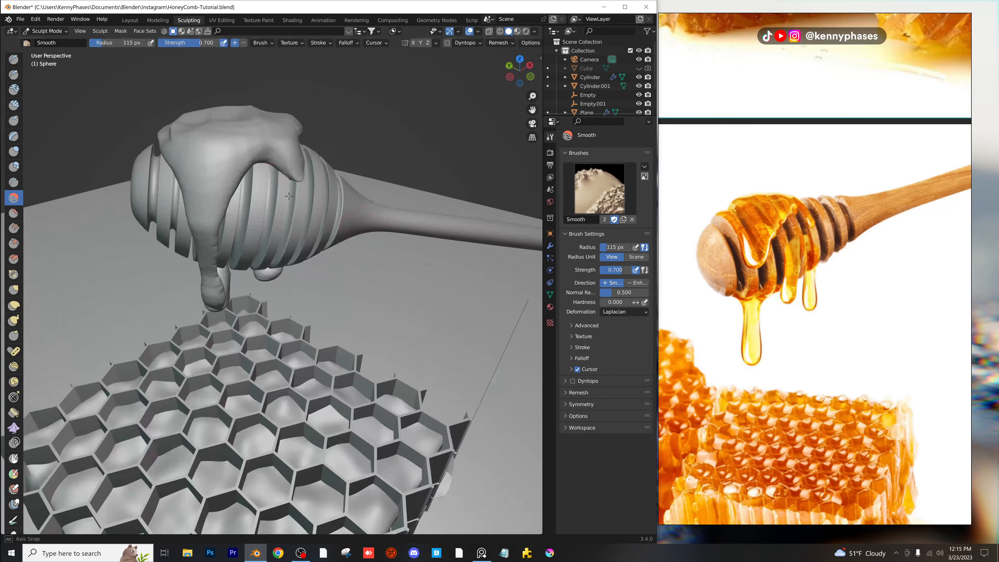
middle_click_drag(289, 196, 279, 217)
scroll(288, 248, "down", 2)
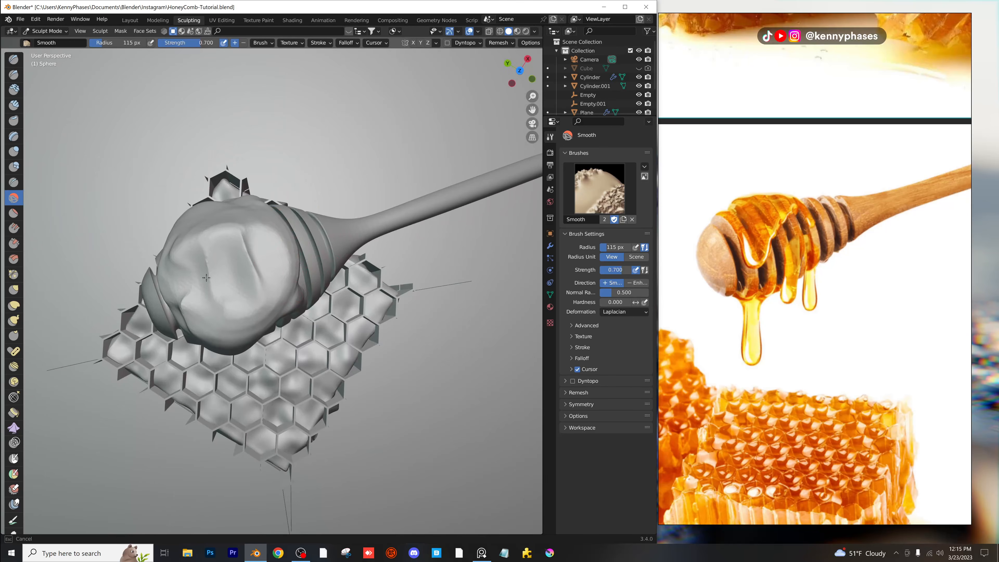
middle_click_drag(285, 275, 236, 221)
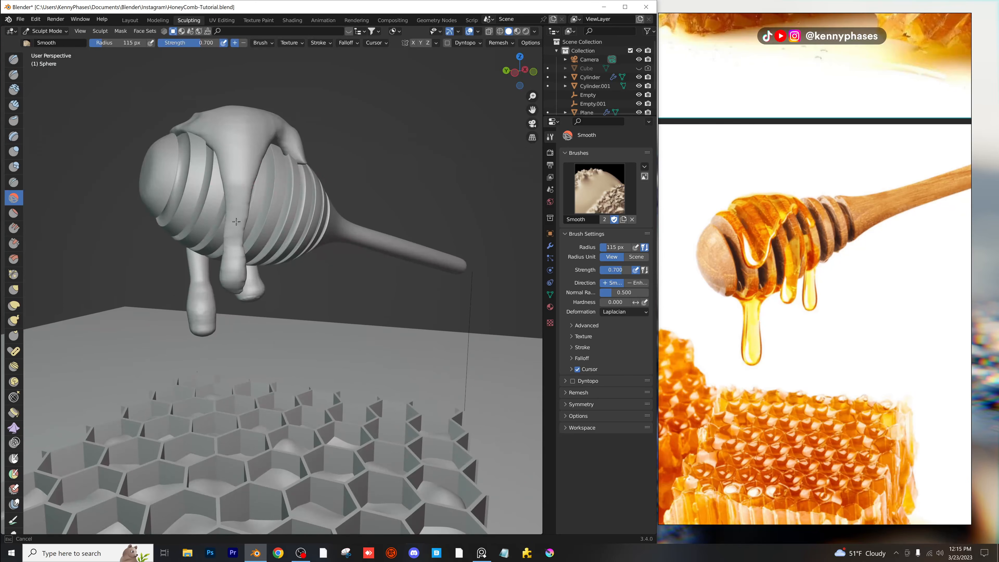
scroll(230, 233, "up", 2)
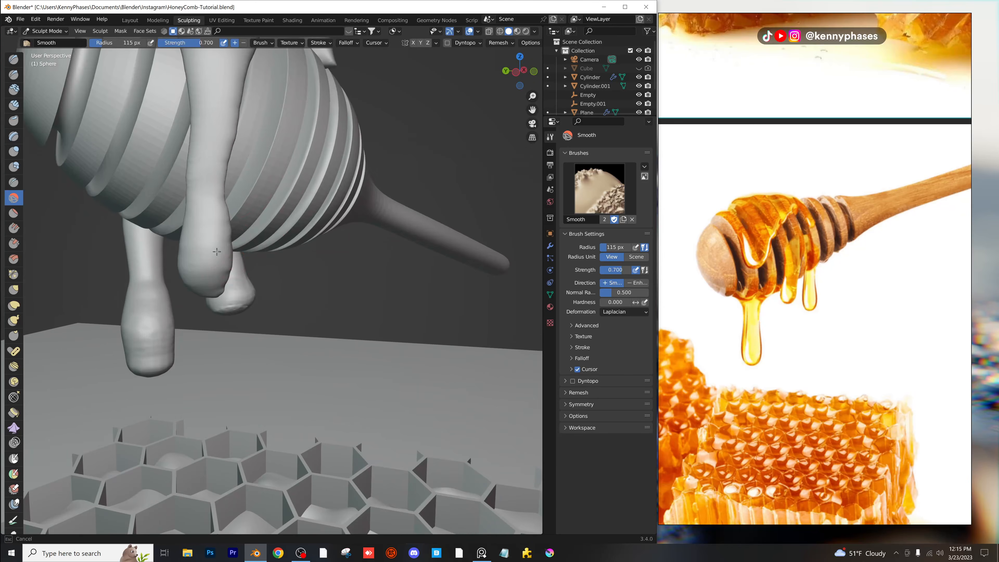
middle_click_drag(219, 256, 130, 236)
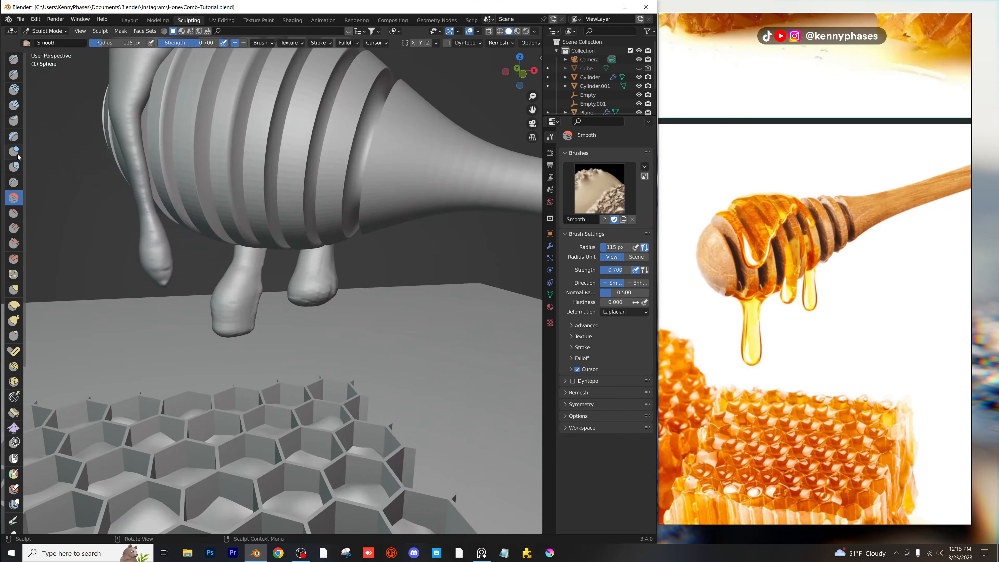
Round the pointed tip of the front drip with Elastic Deform and smooth the drip ends at 0.809 strength.
left_click(14, 305)
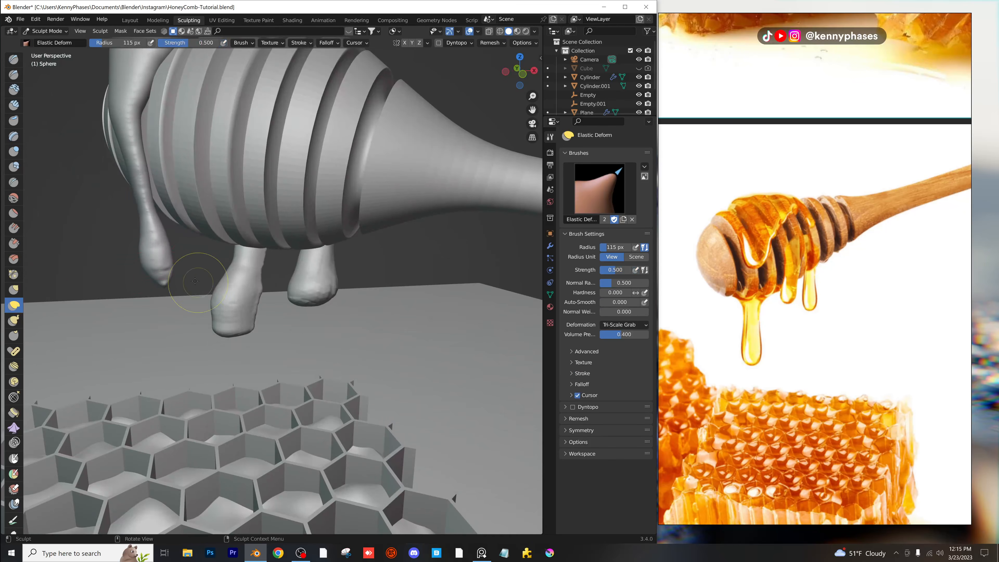
mouse_move(162, 279)
middle_mouse_down()
mouse_move(201, 244)
mouse_move(191, 58)
middle_mouse_up()
left_click(14, 197)
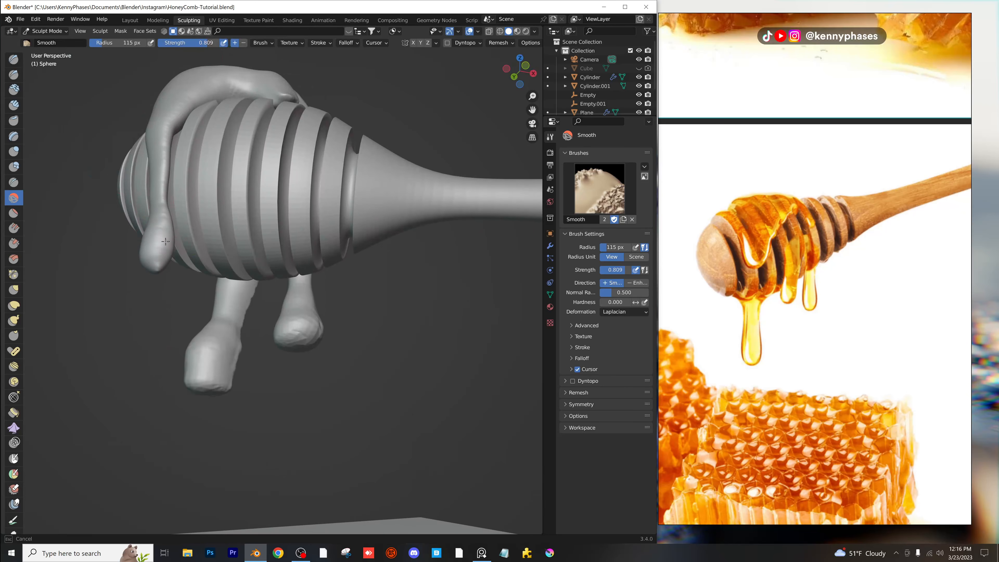
middle_click_drag(158, 266, 209, 224)
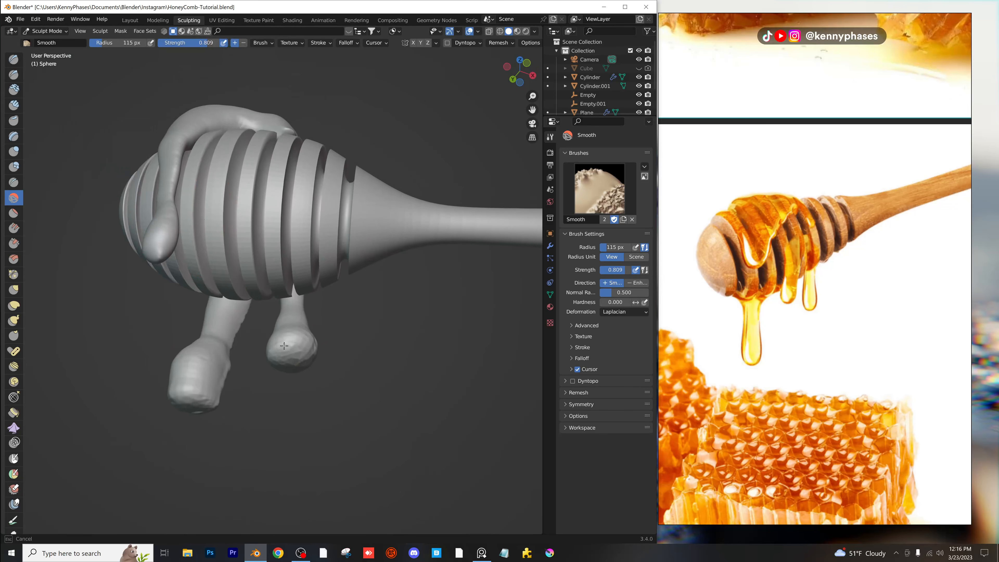
middle_click_drag(230, 377, 311, 356)
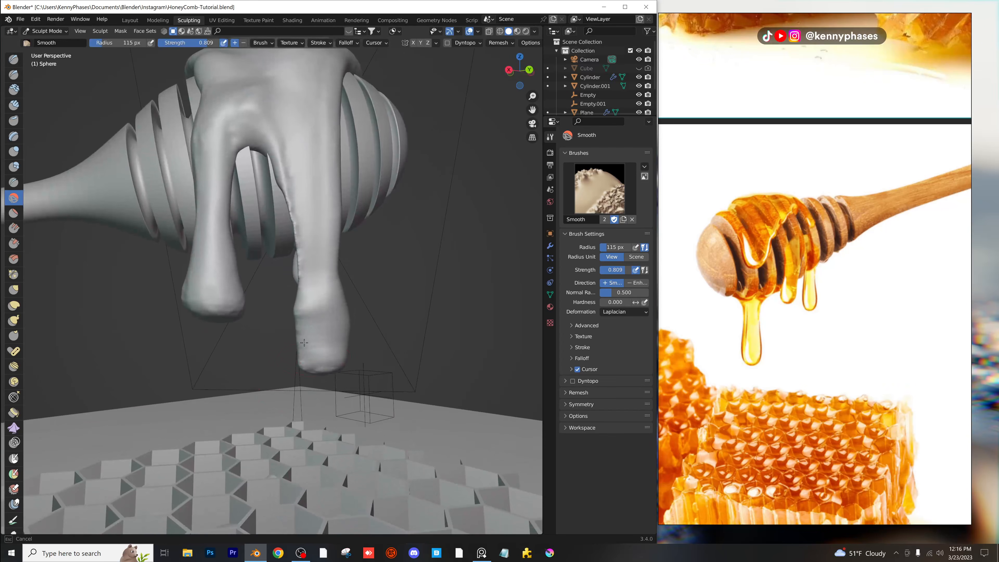
Thicken the lower end of the long back drip with the Inflate brush at 0.819 strength.
left_click(14, 151)
scroll(318, 317, "down", 2)
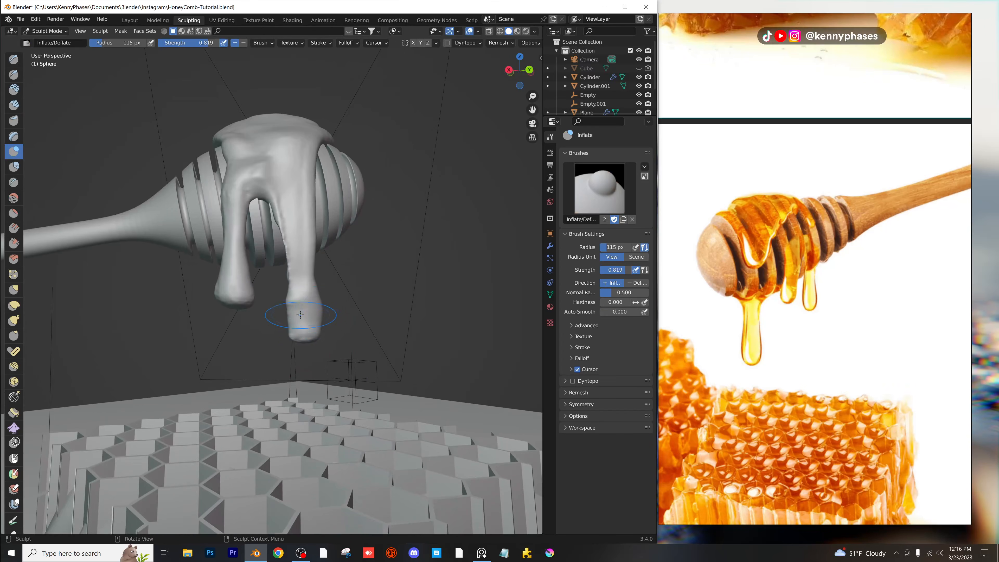
mouse_move(301, 316)
left_mouse_down()
mouse_move(307, 302)
mouse_move(305, 340)
left_mouse_up()
middle_click_drag(326, 351, 359, 359)
scroll(328, 306, "up", 3)
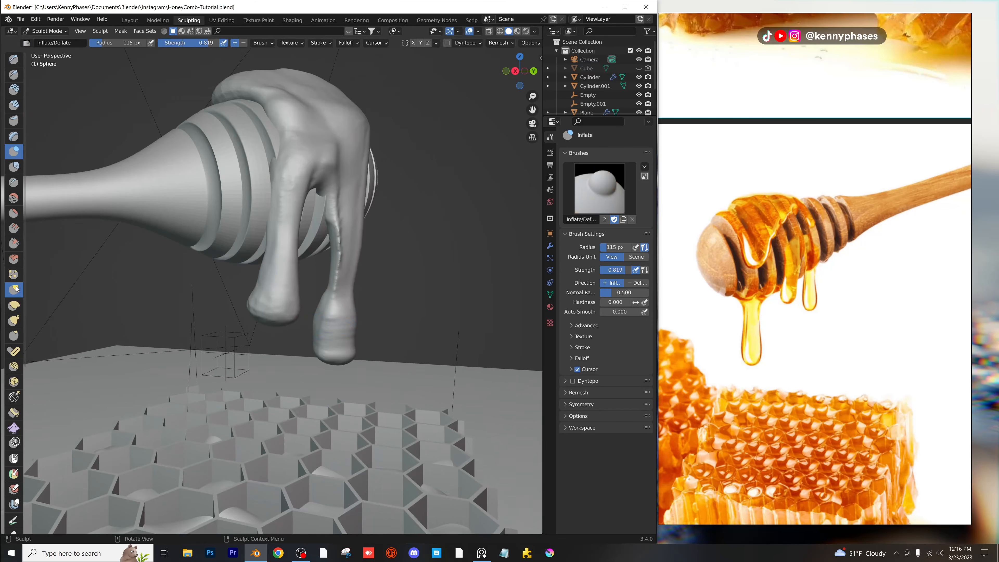
Reshape the bulb at the end of the long back drip from several sides with the Elastic Deform brush.
left_click(15, 305)
scroll(346, 332, "up", 1)
mouse_move(350, 334)
middle_mouse_down()
mouse_move(269, 338)
mouse_move(329, 327)
middle_mouse_up()
left_click_drag(311, 322, 282, 325)
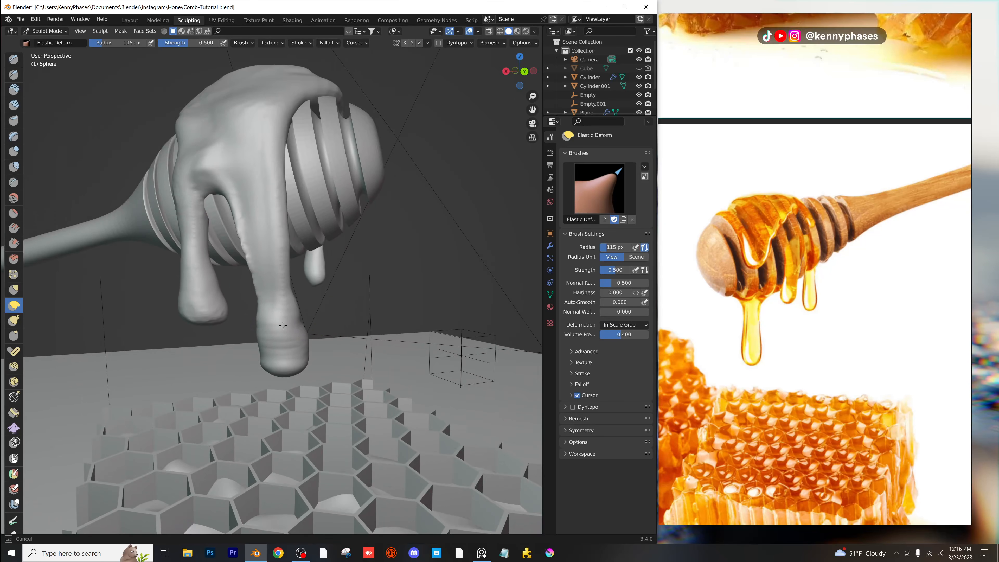
mouse_move(298, 313)
middle_mouse_down()
mouse_move(218, 313)
mouse_move(239, 307)
middle_mouse_up()
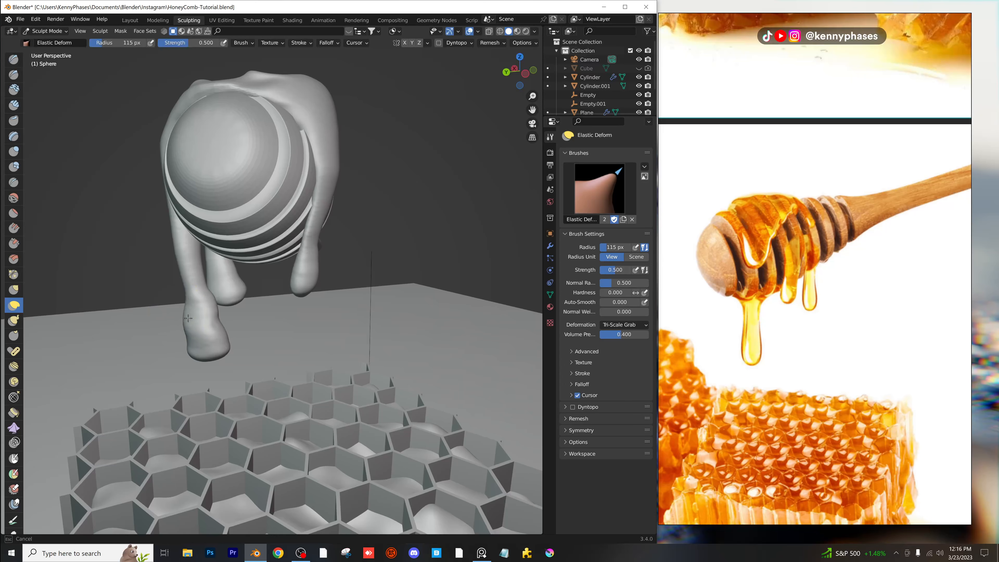
mouse_move(188, 318)
left_mouse_down()
mouse_move(201, 319)
mouse_move(206, 303)
left_mouse_up()
mouse_move(201, 310)
middle_mouse_down()
mouse_move(242, 325)
mouse_move(297, 314)
middle_mouse_up()
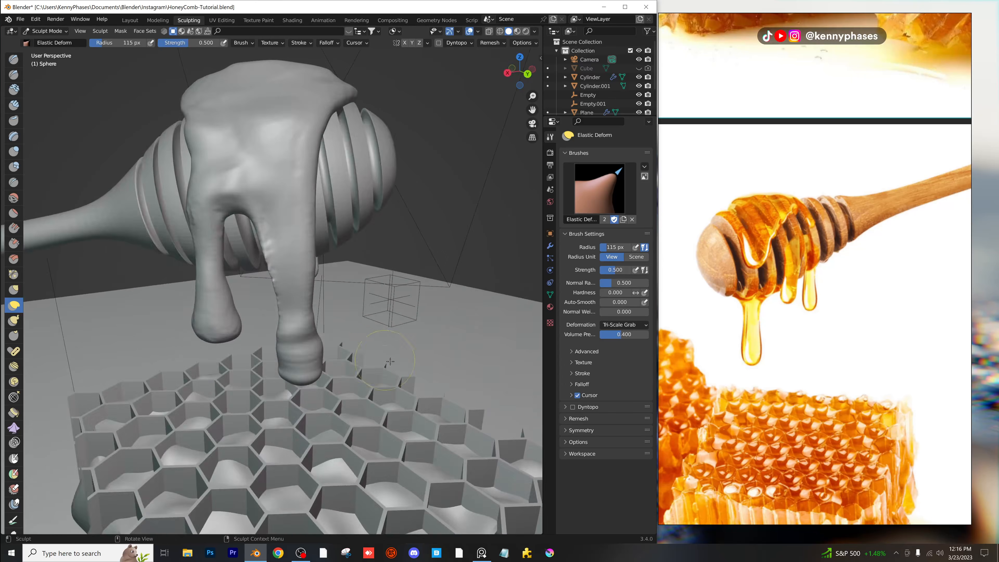
Smooth the jagged inner edge of the long back drip with the Smooth brush at 0.809 strength.
middle_click_drag(390, 361, 395, 353)
scroll(395, 353, "up", 4)
scroll(412, 315, "down", 2)
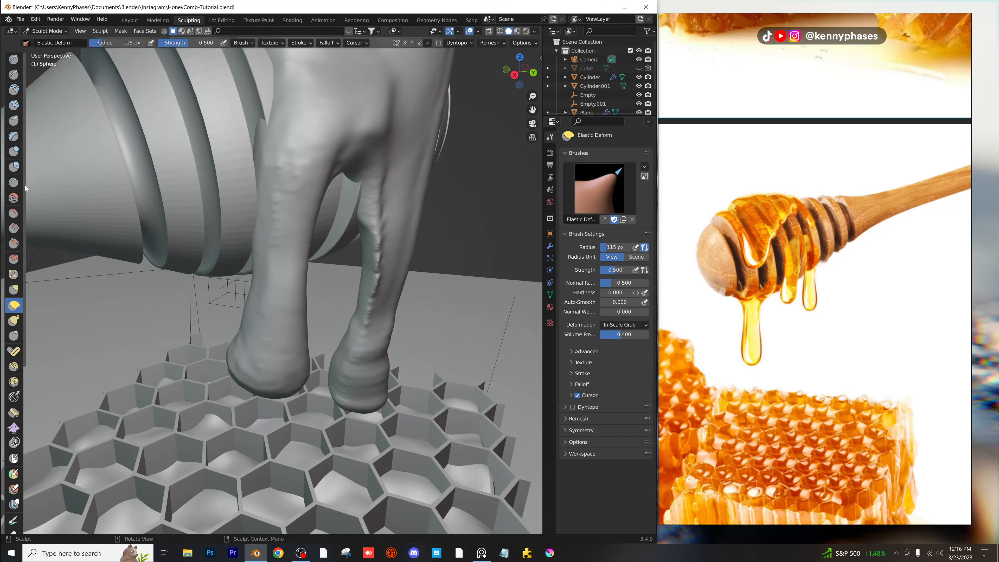
key("shift+s")
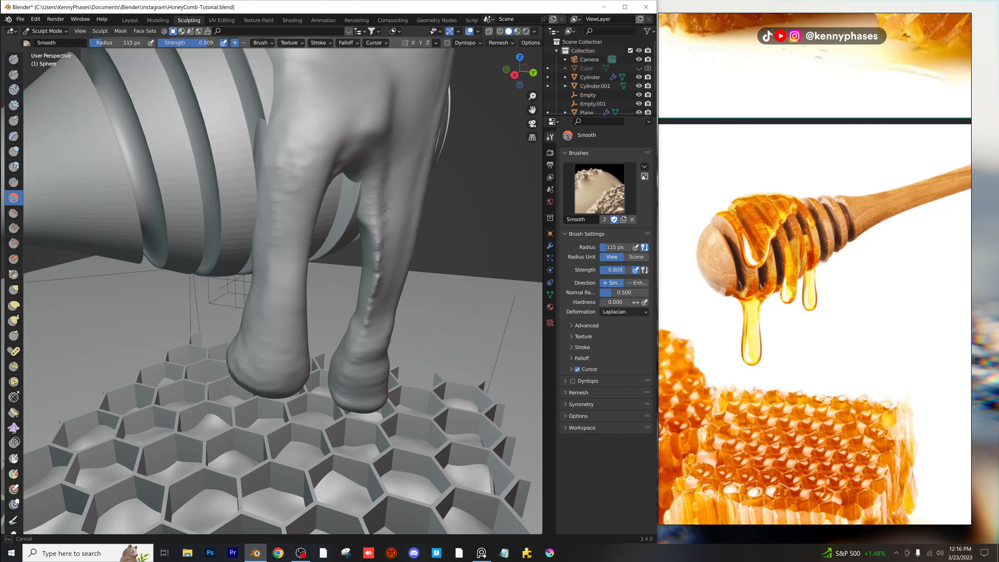
left_click_drag(386, 207, 380, 200)
mouse_move(287, 241)
middle_mouse_down()
mouse_move(305, 214)
mouse_move(289, 248)
middle_mouse_up()
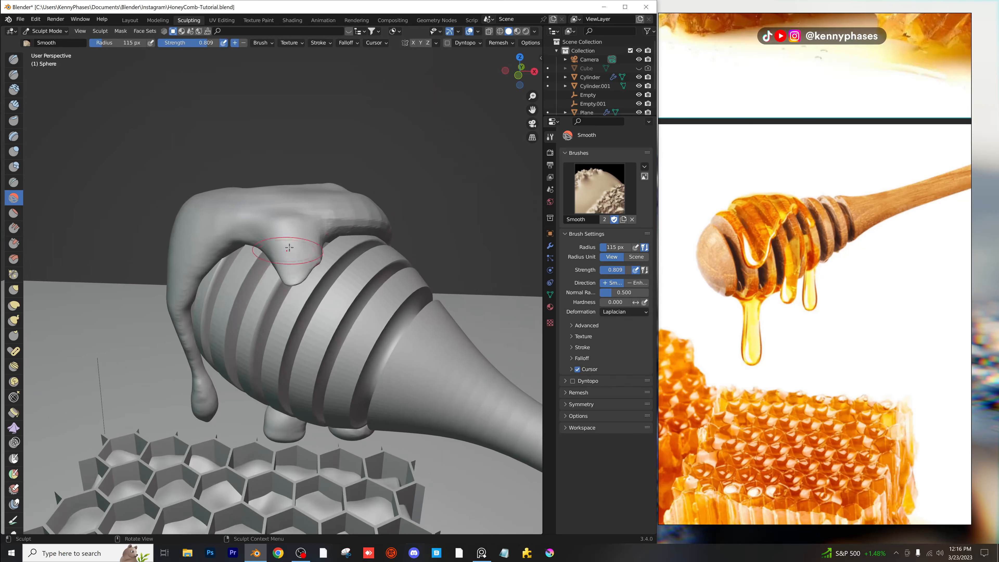
Thicken the honey's thin edge over the handle-side grooves, beside the short front drip, with the Inflate brush at 0.819 strength.
middle_click_drag(420, 229, 346, 271)
scroll(352, 271, "up", 2)
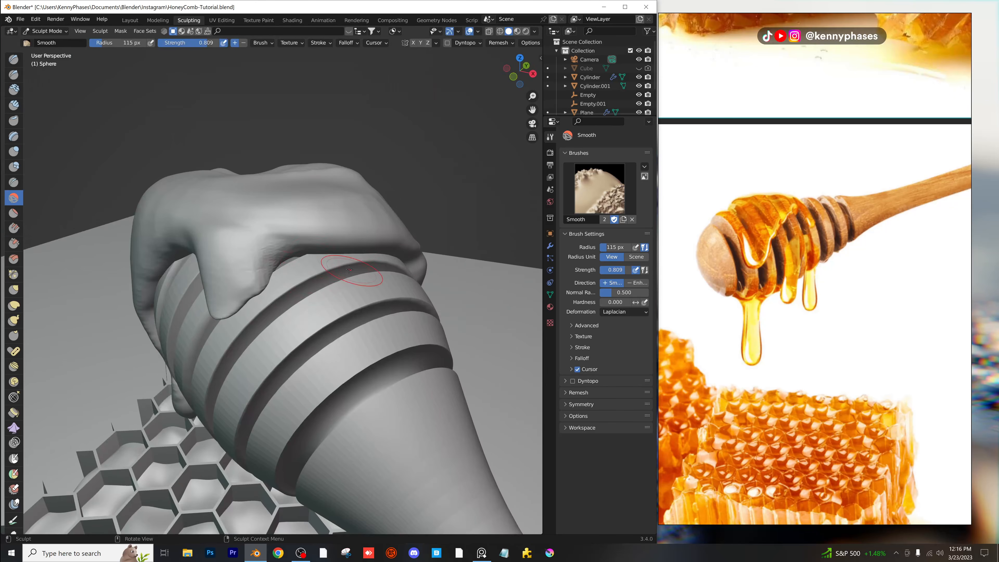
left_click(13, 151)
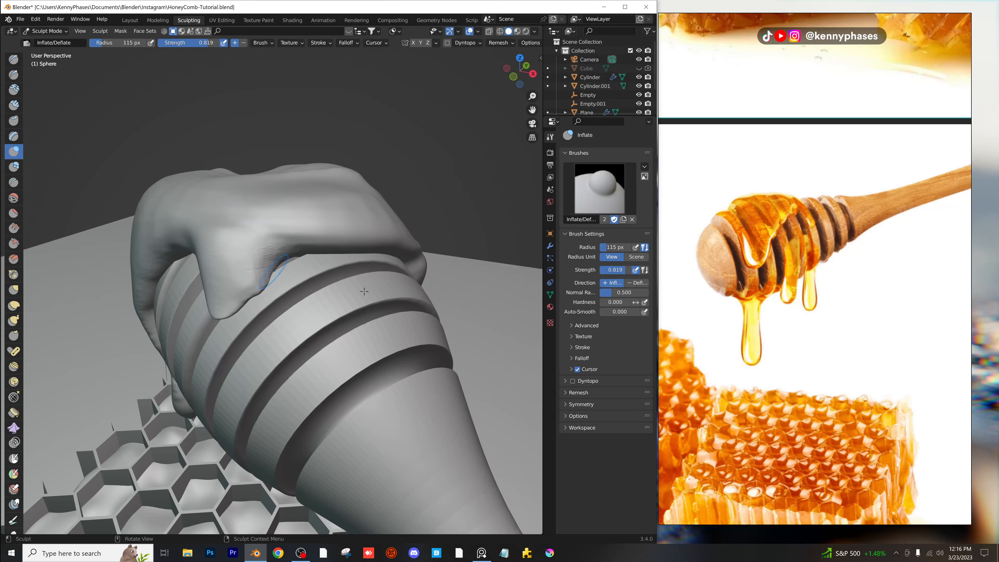
scroll(356, 251, "up", 1)
left_click_drag(352, 228, 360, 234)
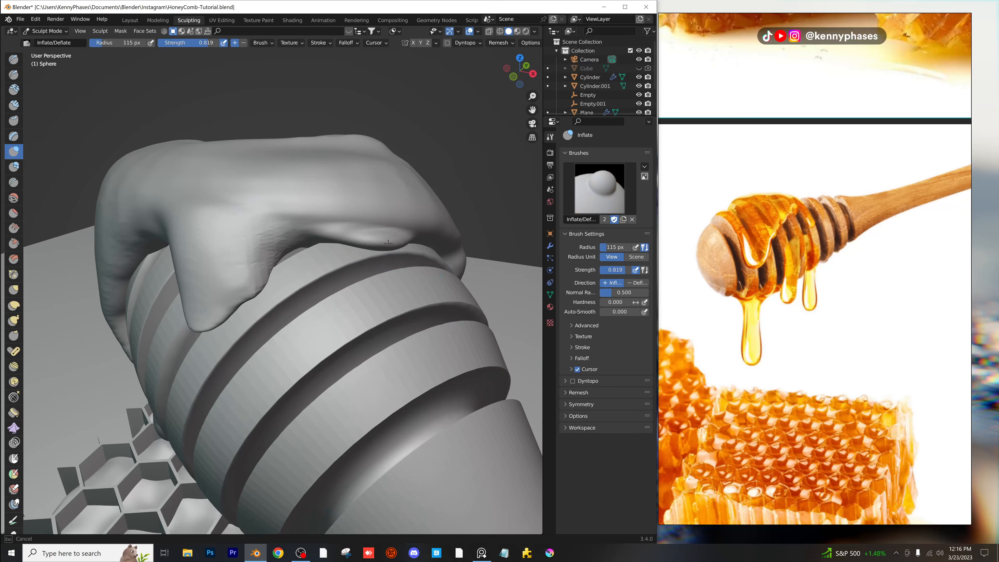
mouse_move(388, 243)
middle_mouse_down()
mouse_move(435, 234)
mouse_move(305, 256)
middle_mouse_up()
scroll(308, 257, "up", 2)
left_click_drag(313, 257, 329, 273)
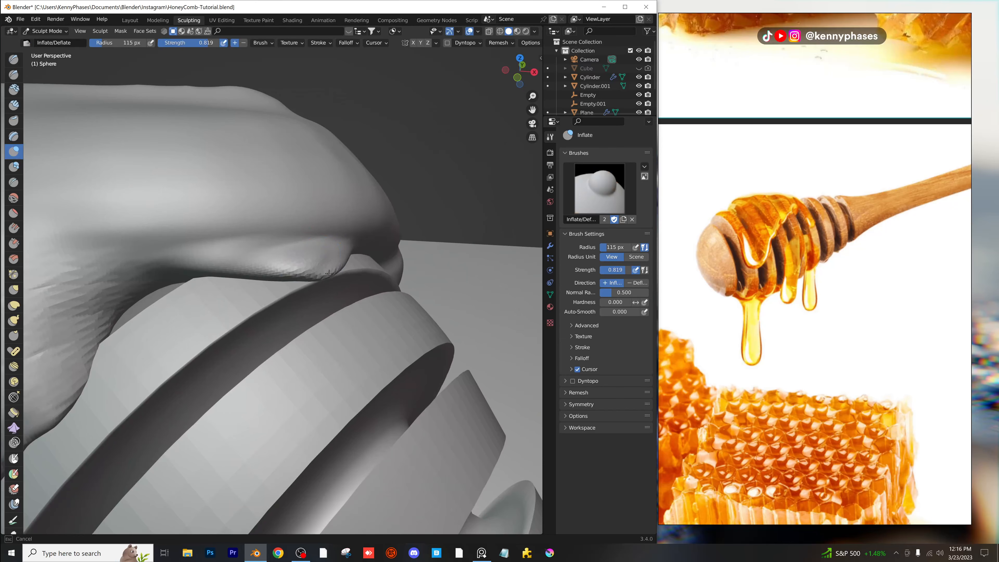
middle_click_drag(350, 285, 369, 285)
left_click_drag(342, 257, 374, 267)
scroll(385, 289, "down", 1)
middle_click_drag(386, 290, 392, 281)
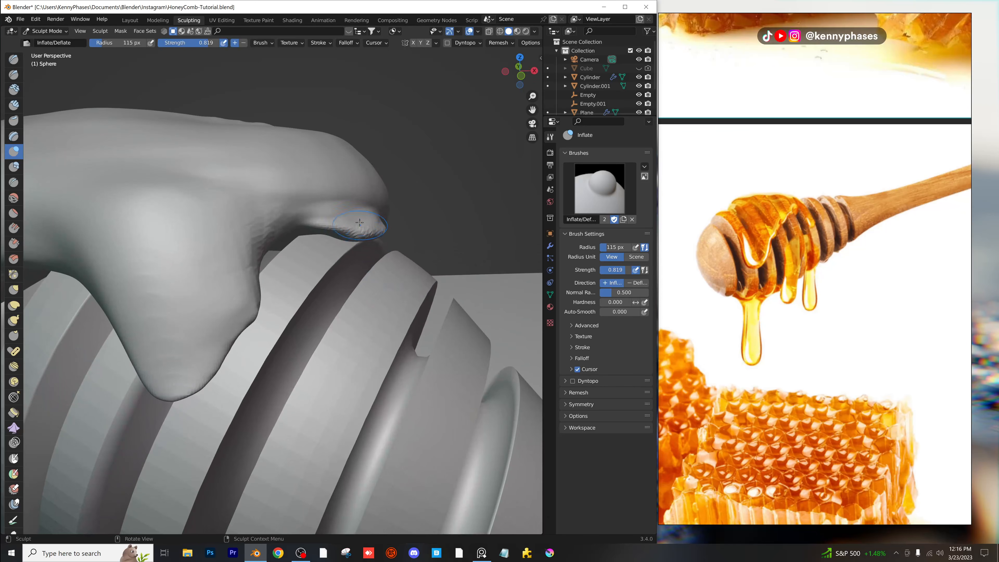
middle_click_drag(391, 238, 355, 251)
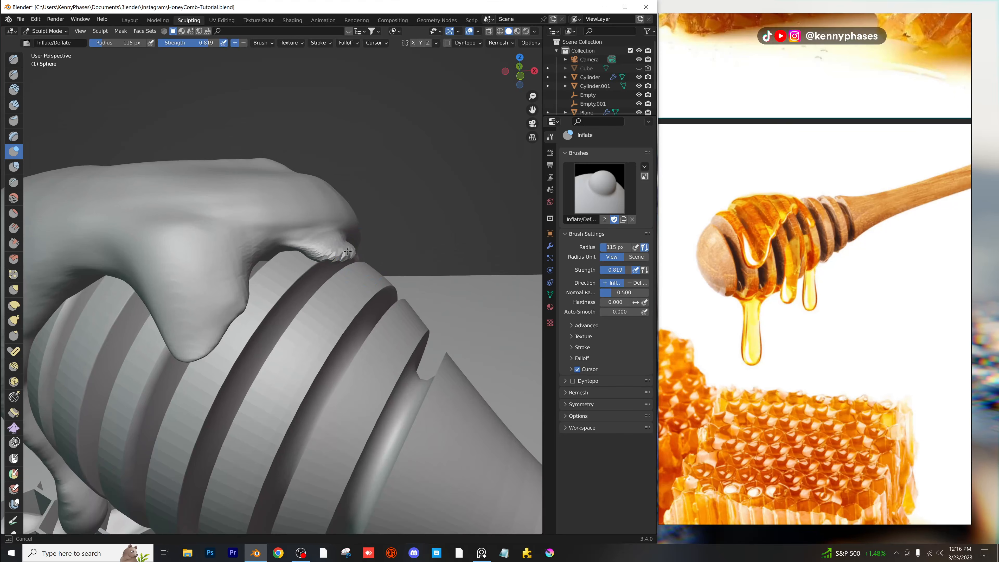
Remesh the honey and thicken its thin edge over the handle-side grooves with the Inflate brush at 0.819 strength.
mouse_move(348, 251)
middle_mouse_down()
mouse_move(368, 232)
mouse_move(328, 275)
middle_mouse_up()
scroll(368, 228, "up", 5)
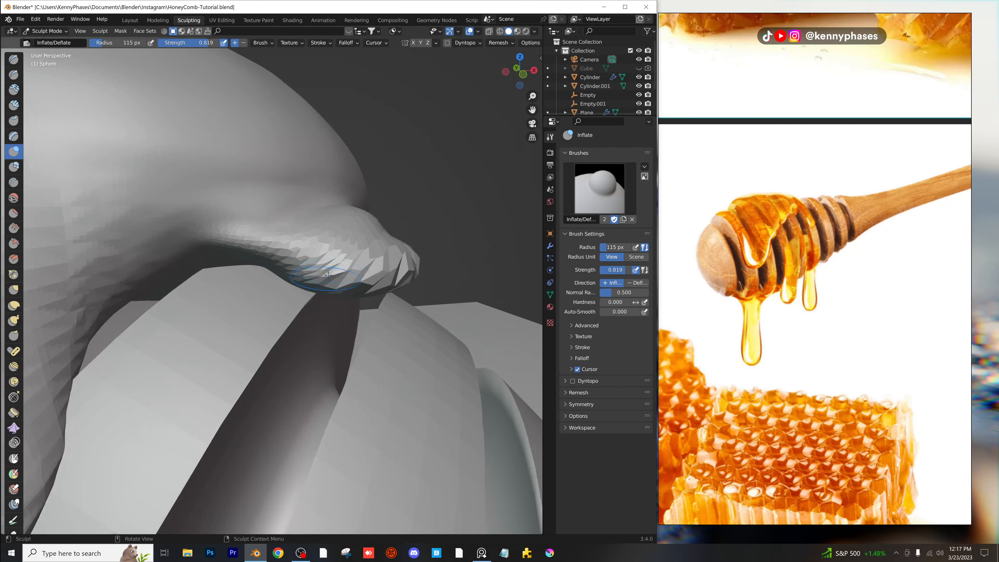
left_click(489, 44)
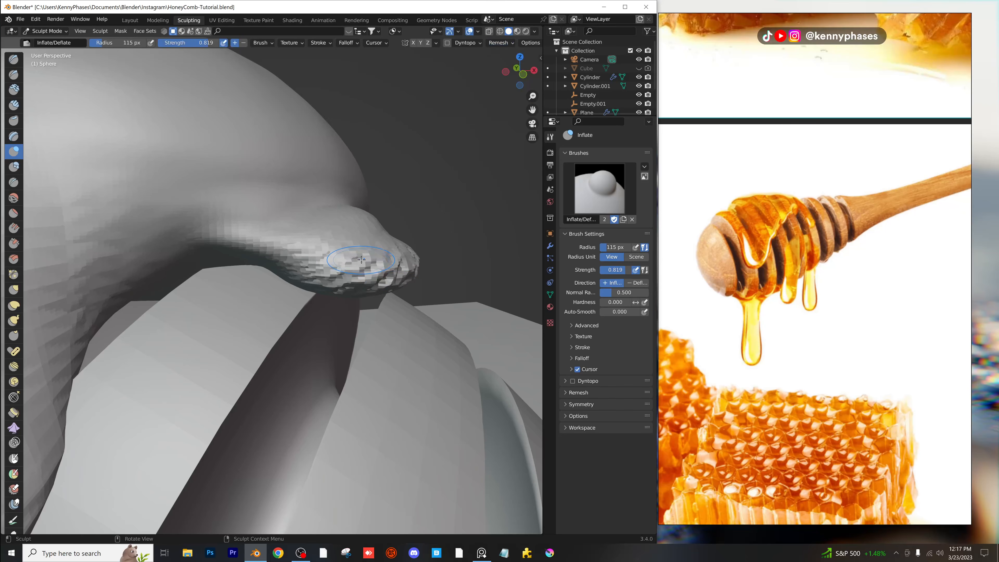
middle_click_drag(349, 258, 359, 234)
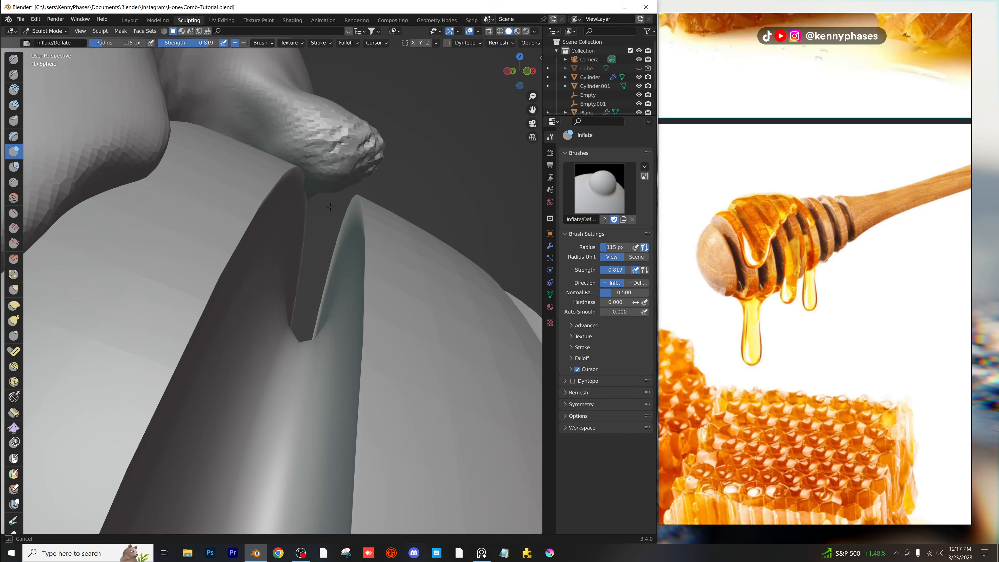
left_click_drag(337, 161, 318, 210)
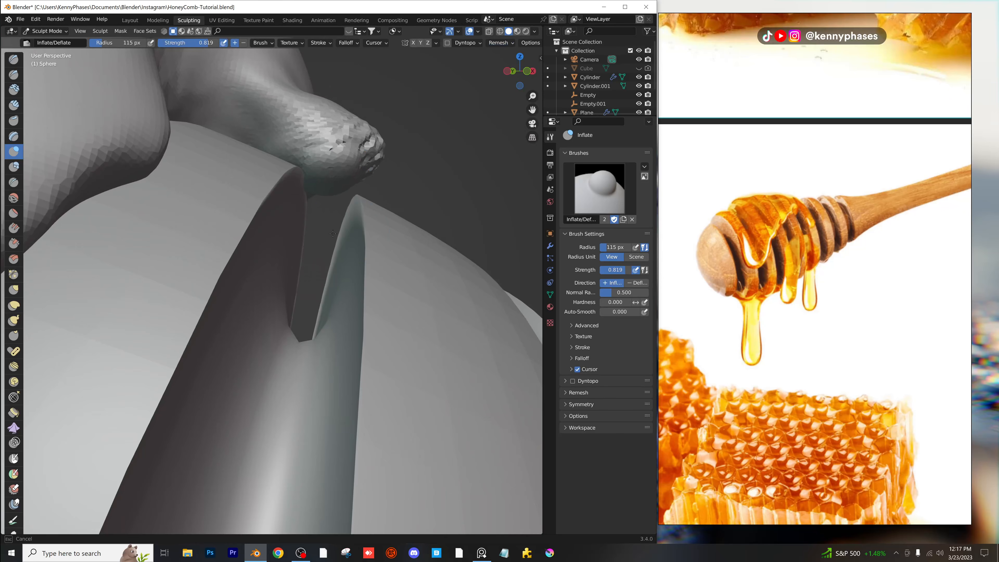
Pull the thickened edge over the handle-side groove down into a short drip with the Elastic Deform brush at 0.500 strength.
left_click(14, 305)
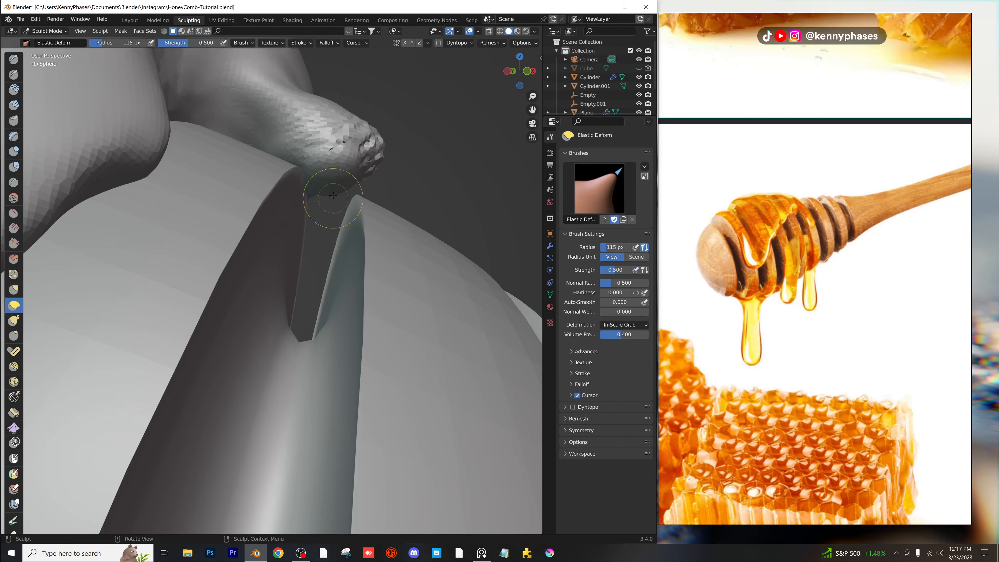
left_click_drag(338, 166, 314, 221)
mouse_move(314, 272)
middle_mouse_down()
mouse_move(306, 292)
mouse_move(309, 275)
middle_mouse_up()
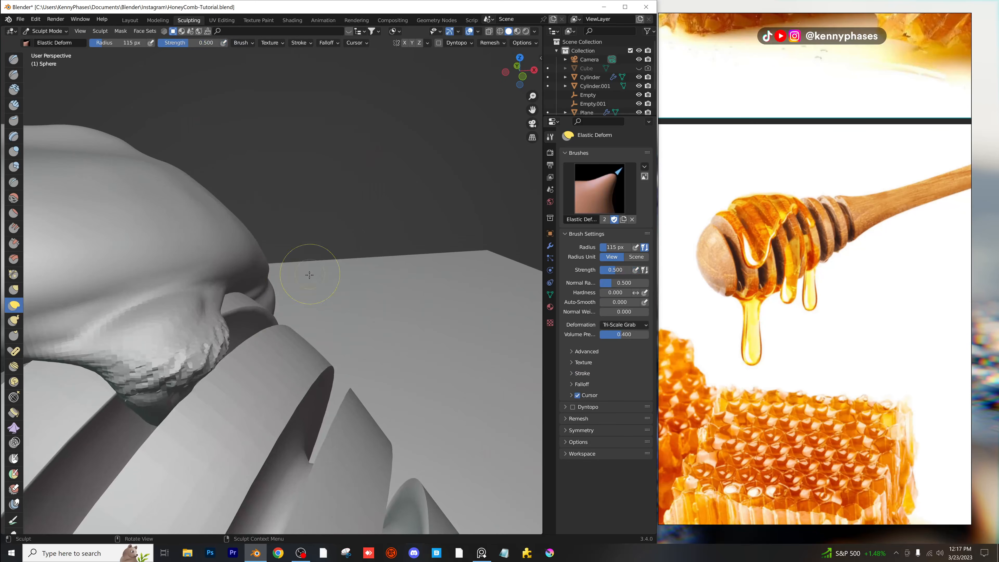
middle_click_drag(244, 335, 311, 325)
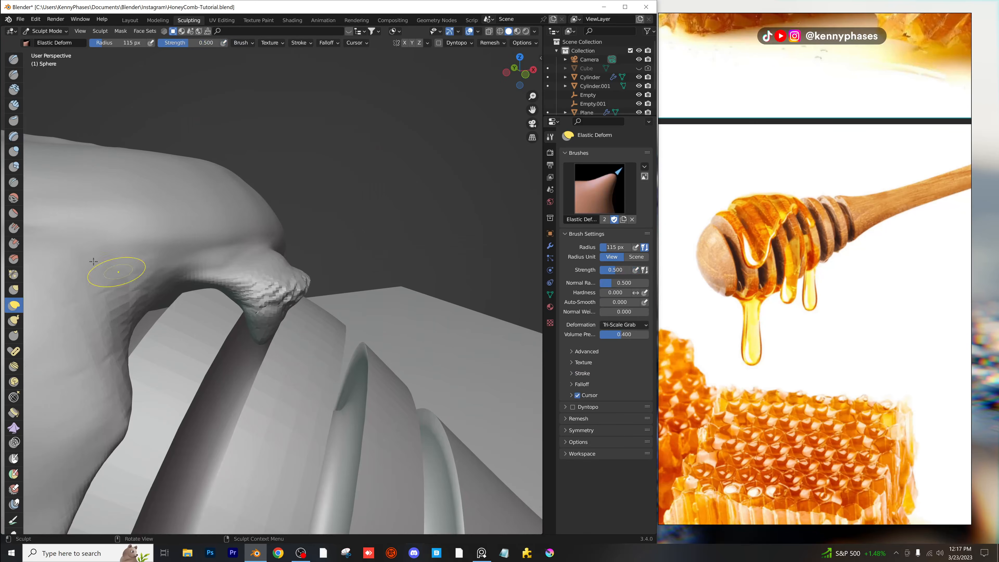
Smooth the rough short drip over the handle-side groove from several sides with the Smooth brush at 0.809 strength.
key("shift+s")
key("ctrl+z")
left_click_drag(275, 283, 286, 277)
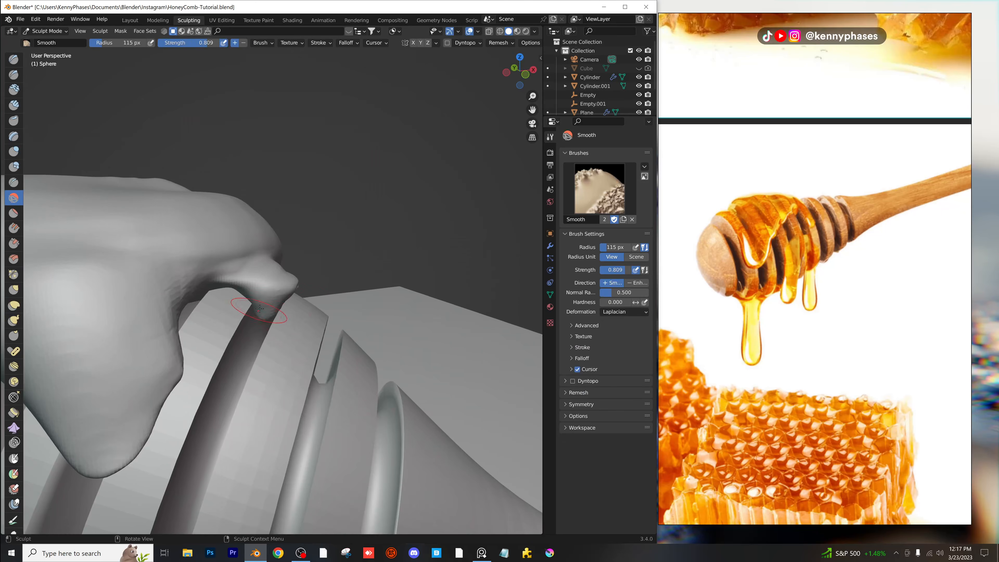
middle_click_drag(260, 308, 178, 340)
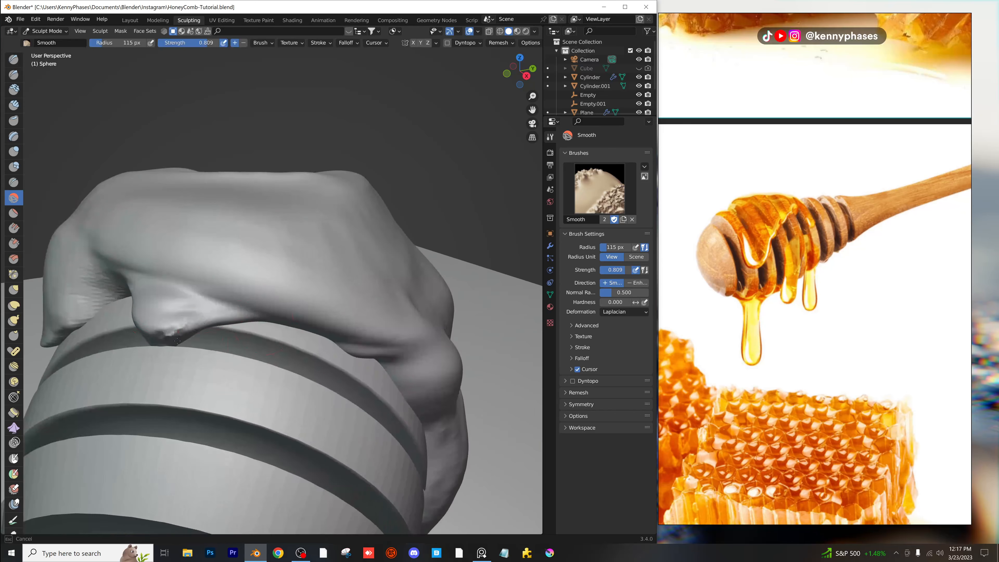
middle_click_drag(123, 298, 306, 316)
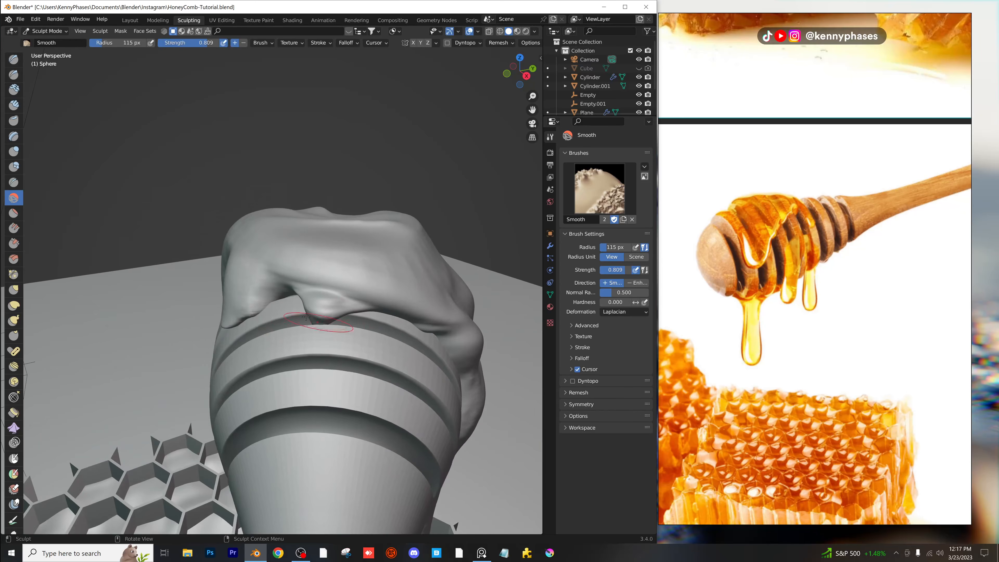
middle_click_drag(219, 319, 377, 280)
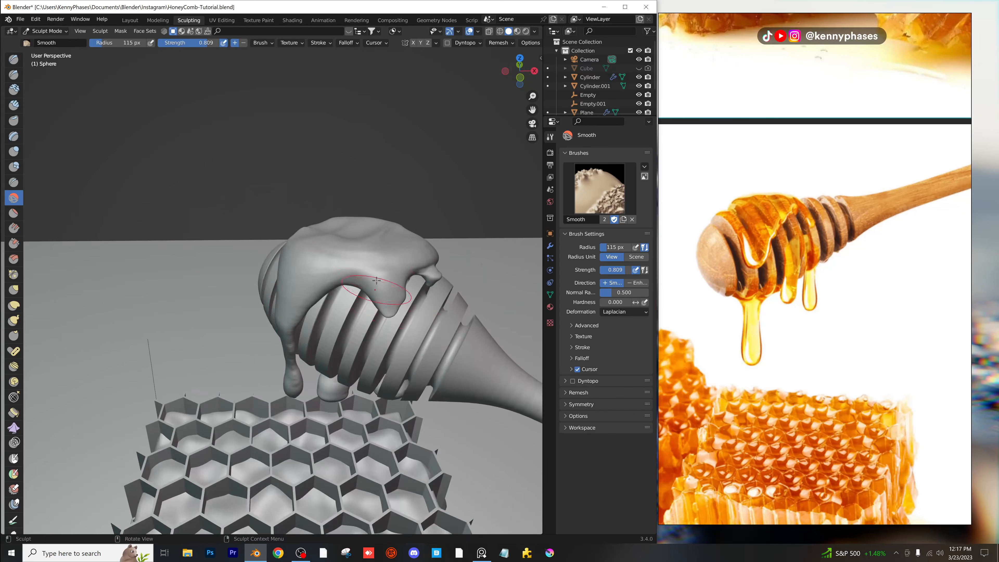
mouse_move(308, 323)
middle_mouse_down("ctrl")
mouse_move(355, 246)
mouse_move(324, 265)
mouse_move(358, 264)
mouse_move(264, 260)
mouse_move(275, 252)
mouse_move(317, 278)
mouse_move(275, 253)
middle_mouse_up("ctrl")
Remesh the honey with a 0.01 m voxel size and choose the Smooth brush.
left_click(13, 151)
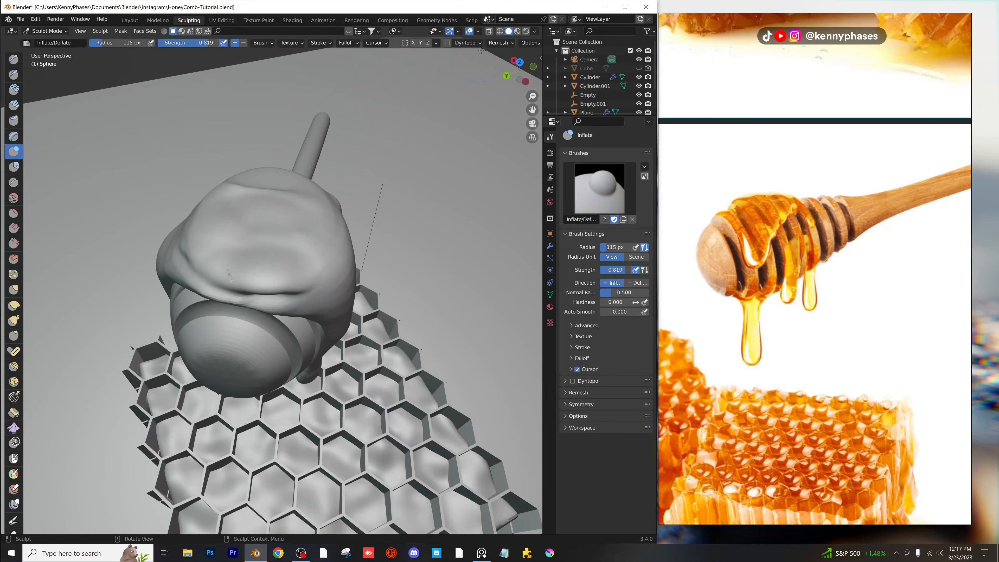
left_click(496, 42)
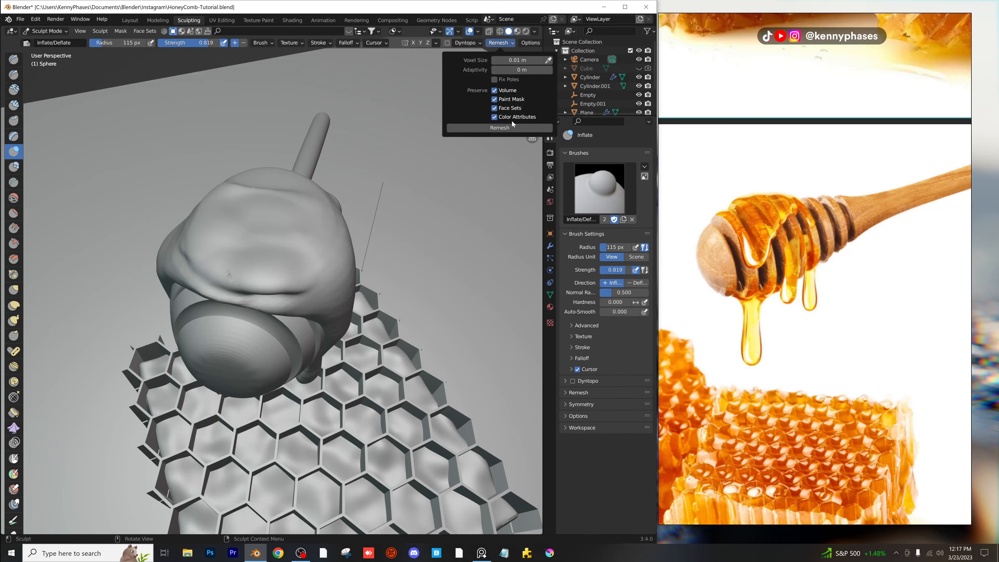
left_click(509, 127)
left_click(13, 198)
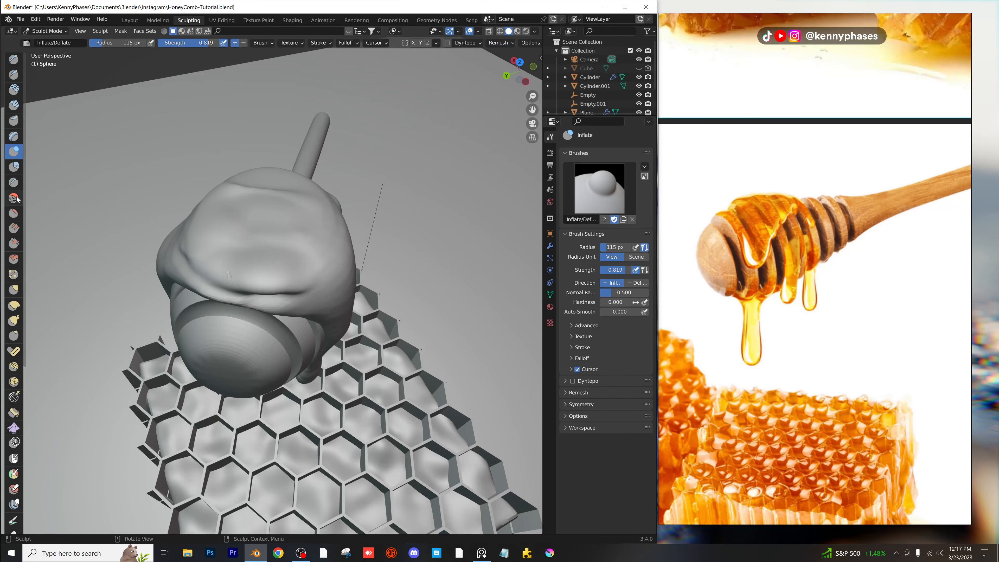
Inspect the honey on the dipper from several sides in rendered shading, and return to solid shading.
middle_click_drag(283, 285, 243, 272)
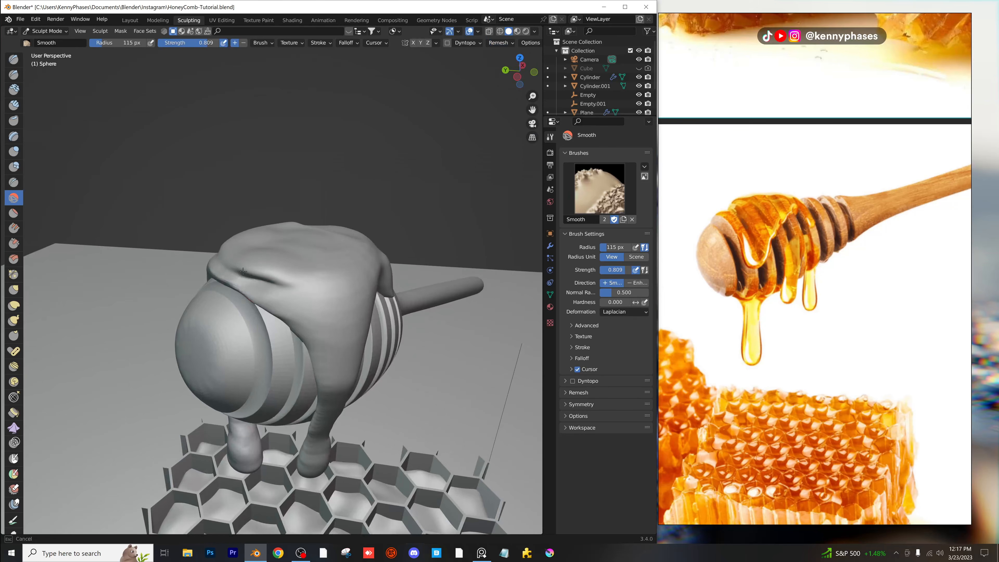
middle_click_drag(285, 298, 338, 266)
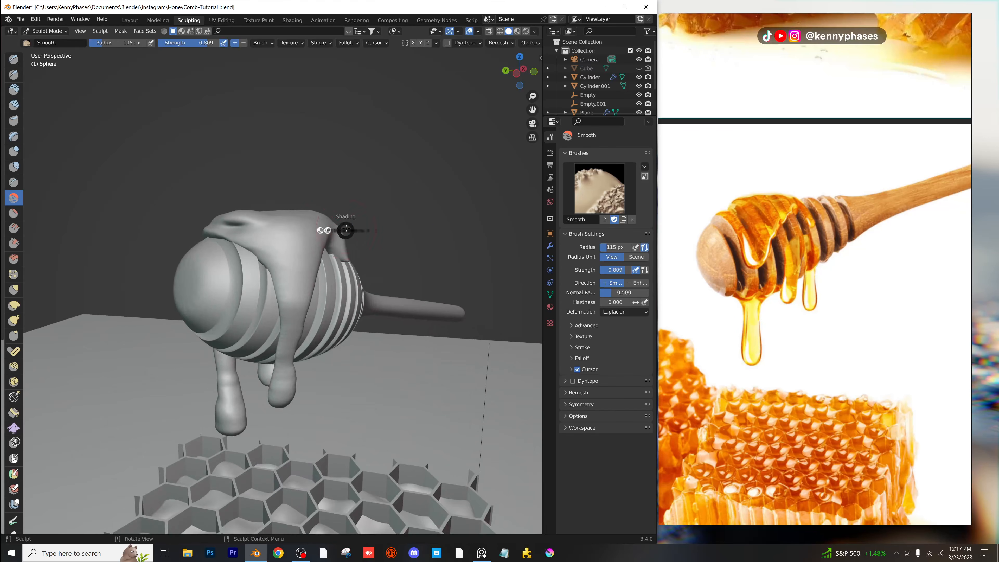
left_click(348, 197)
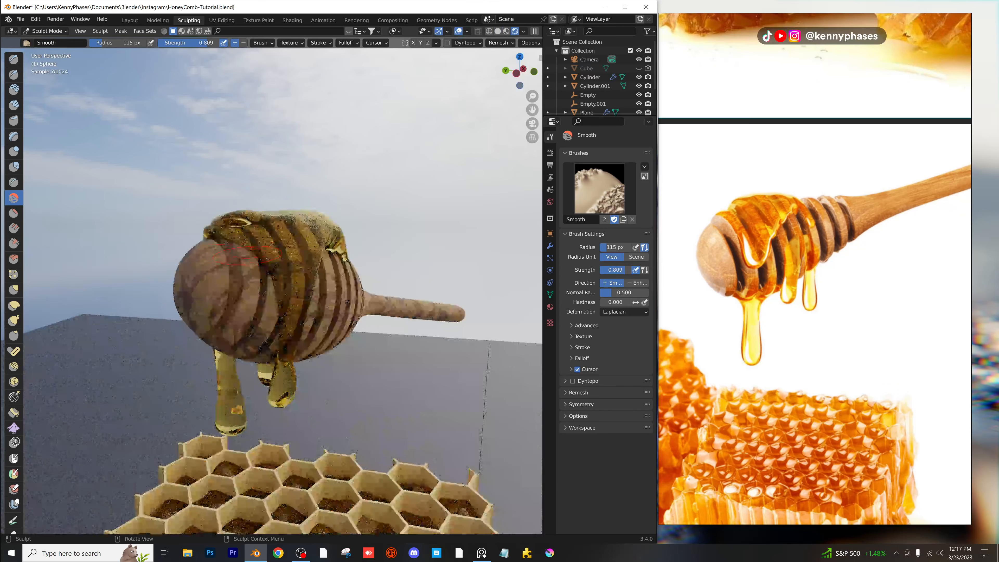
mouse_move(247, 253)
middle_mouse_down()
mouse_move(196, 228)
mouse_move(236, 291)
mouse_move(478, 69)
middle_mouse_up()
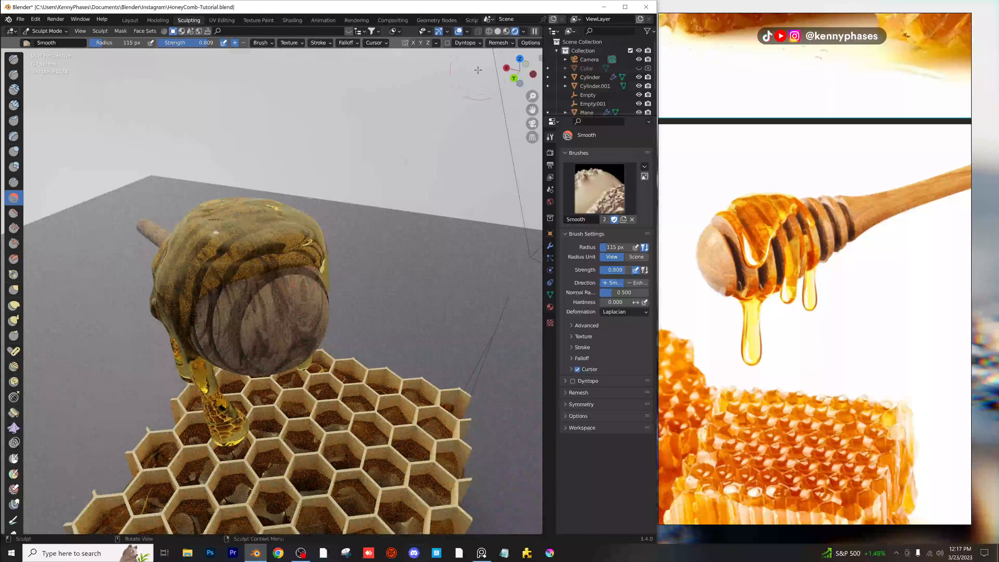
left_click(497, 31)
Build up the upper surface of the honey with the Inflate brush at 0.819 strength.
middle_click_drag(236, 165, 41, 176)
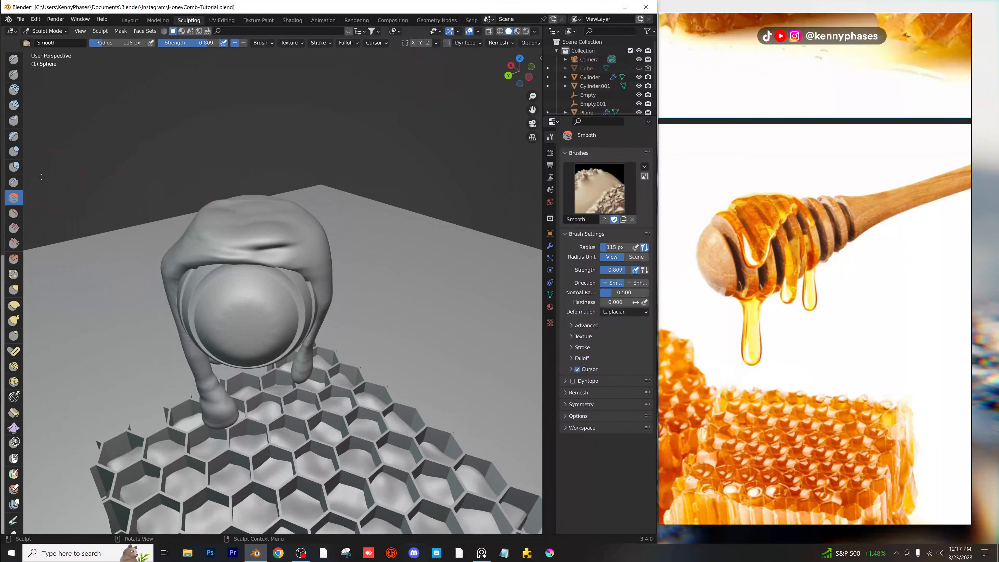
left_click(14, 152)
mouse_move(244, 213)
middle_mouse_down()
mouse_move(257, 238)
mouse_move(317, 238)
middle_mouse_up()
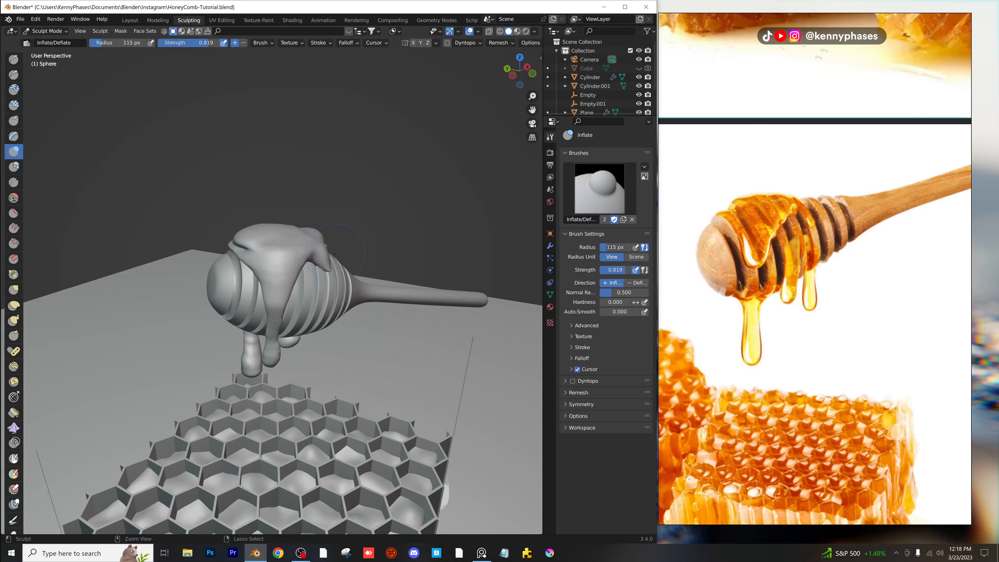
middle_click_drag(334, 253, 264, 243, "ctrl")
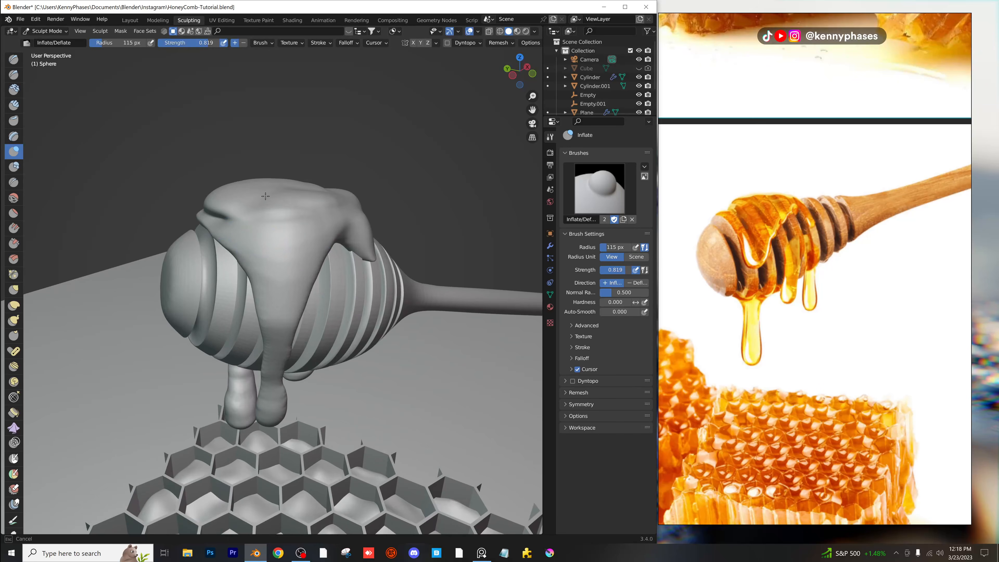
middle_click_drag(307, 243, 306, 198, "ctrl")
middle_click_drag(401, 269, 341, 196)
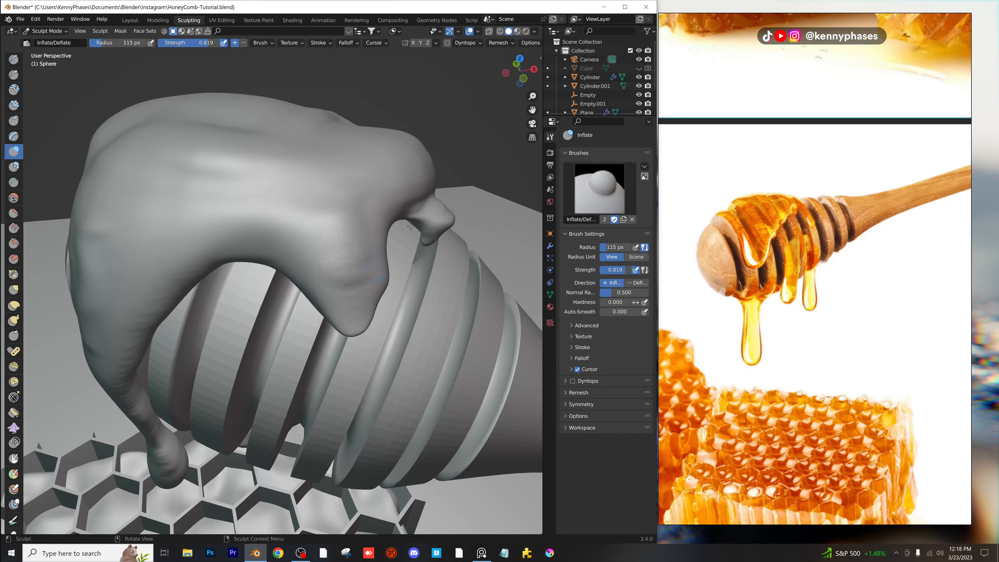
mouse_move(350, 249)
middle_mouse_down()
mouse_move(332, 227)
mouse_move(333, 244)
middle_mouse_up()
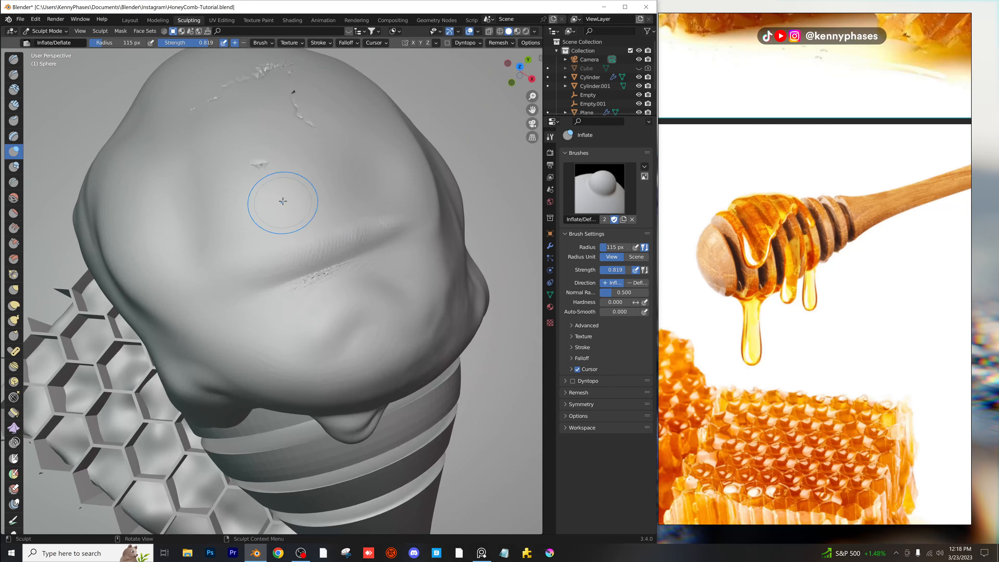
mouse_move(261, 177)
left_mouse_down()
mouse_move(323, 159)
mouse_move(388, 104)
mouse_move(387, 138)
left_mouse_up()
mouse_move(385, 173)
middle_mouse_down("ctrl")
mouse_move(348, 240)
mouse_move(244, 251)
middle_mouse_up("ctrl")
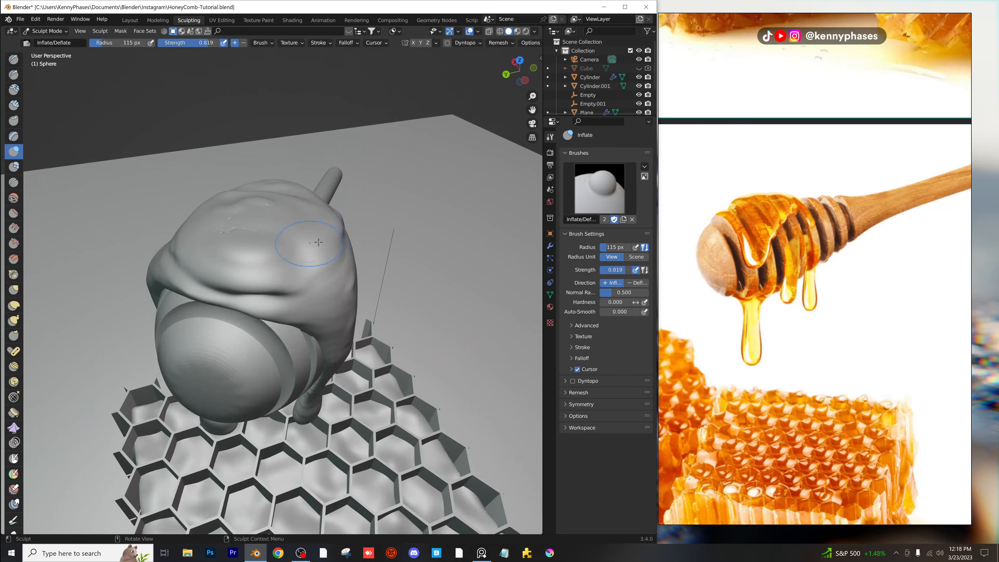
Remesh the honey with a 0.05 m voxel size.
middle_click_drag(318, 242, 269, 287)
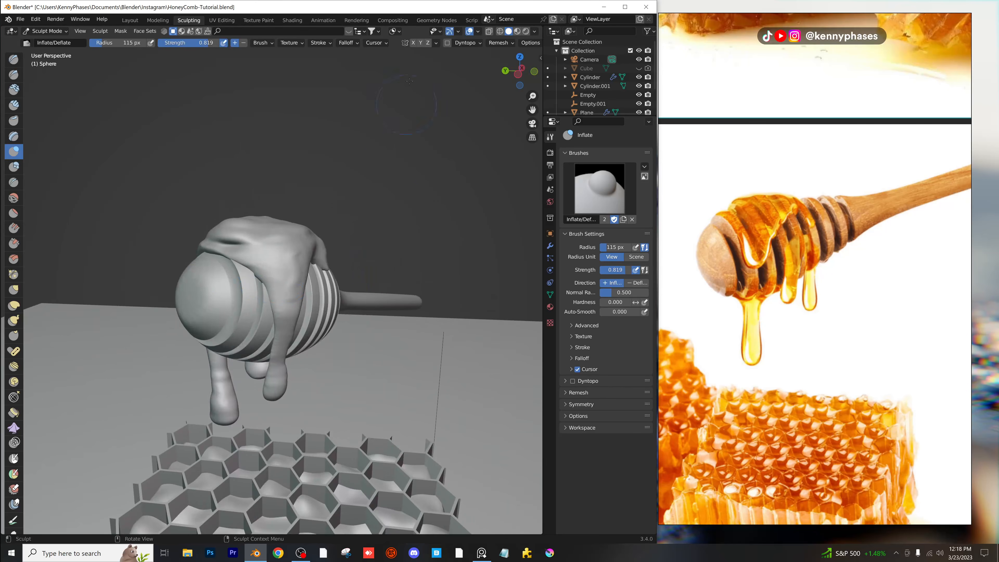
left_click(479, 32)
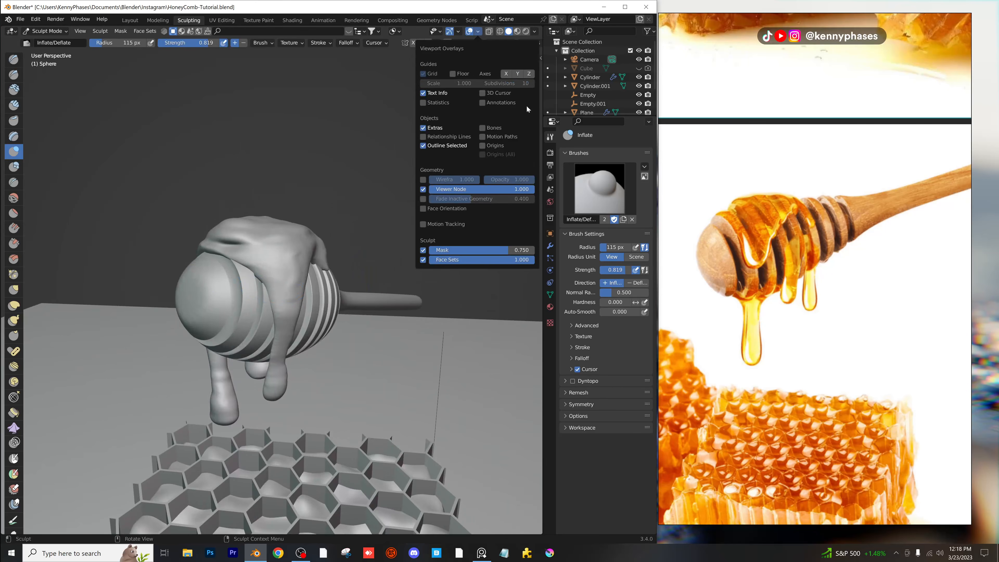
left_click(507, 43)
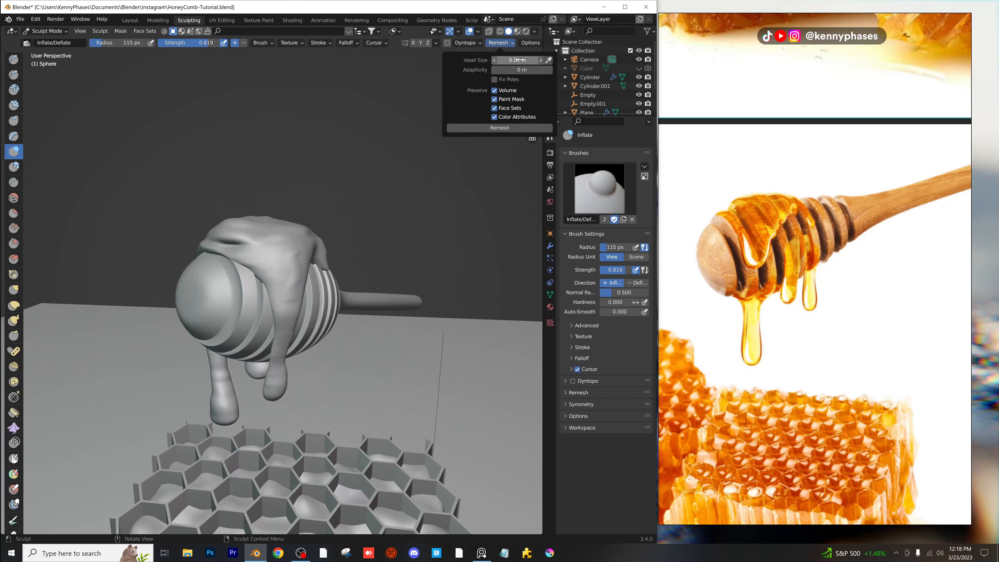
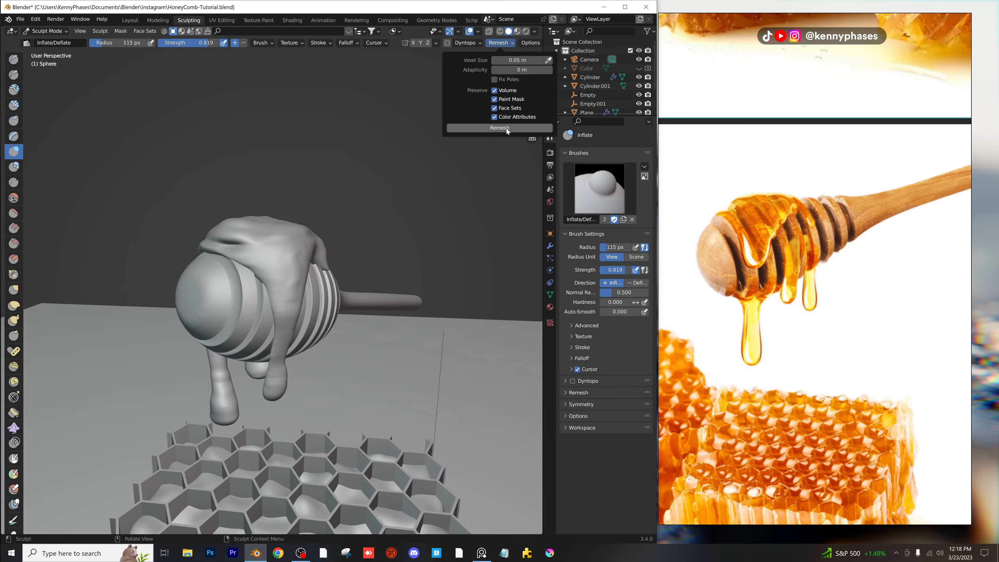
Smooth the long front and back drips of the remeshed honey with the Smooth brush at 0.809 strength.
left_click(14, 197)
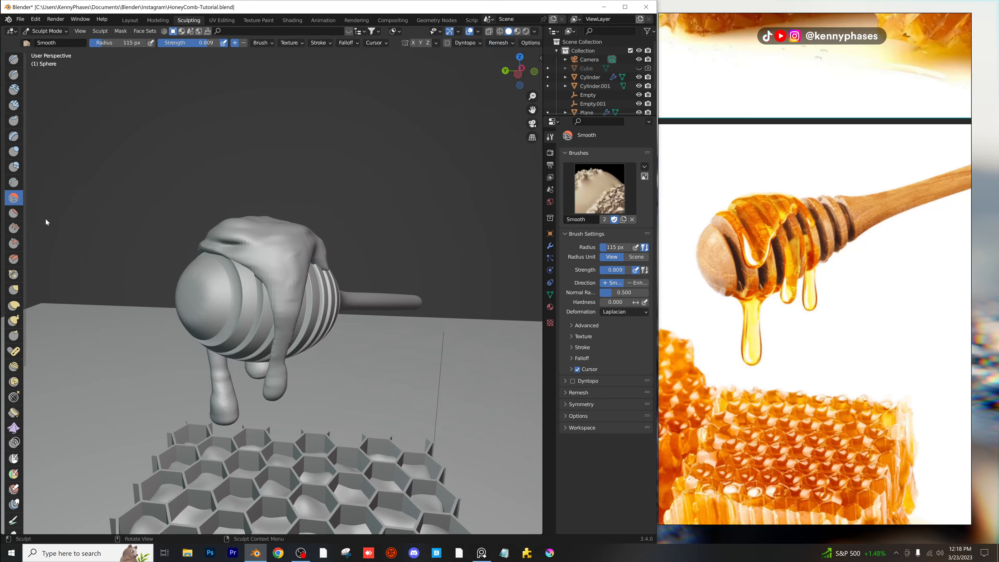
scroll(279, 268, "down", 5)
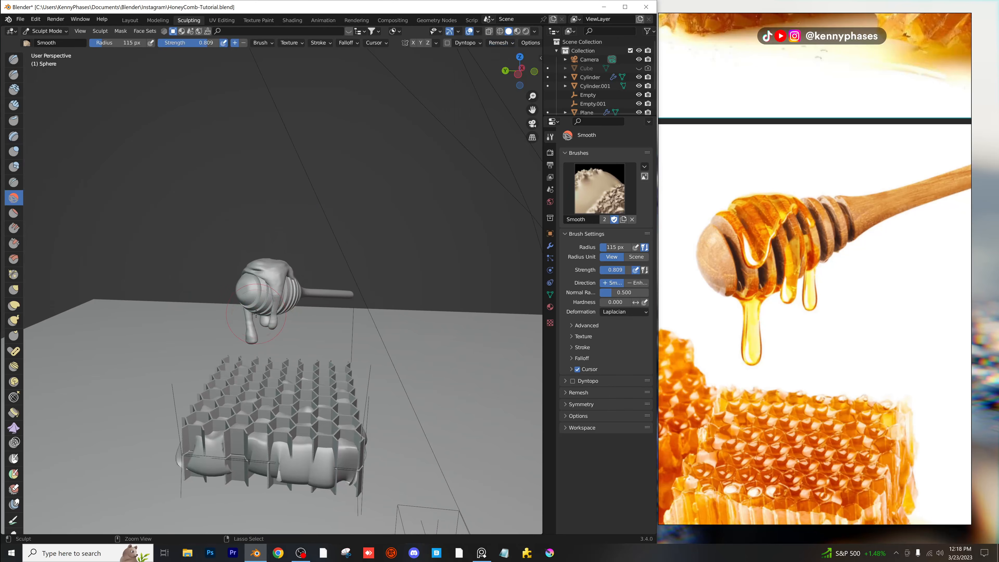
scroll(256, 313, "up", 10)
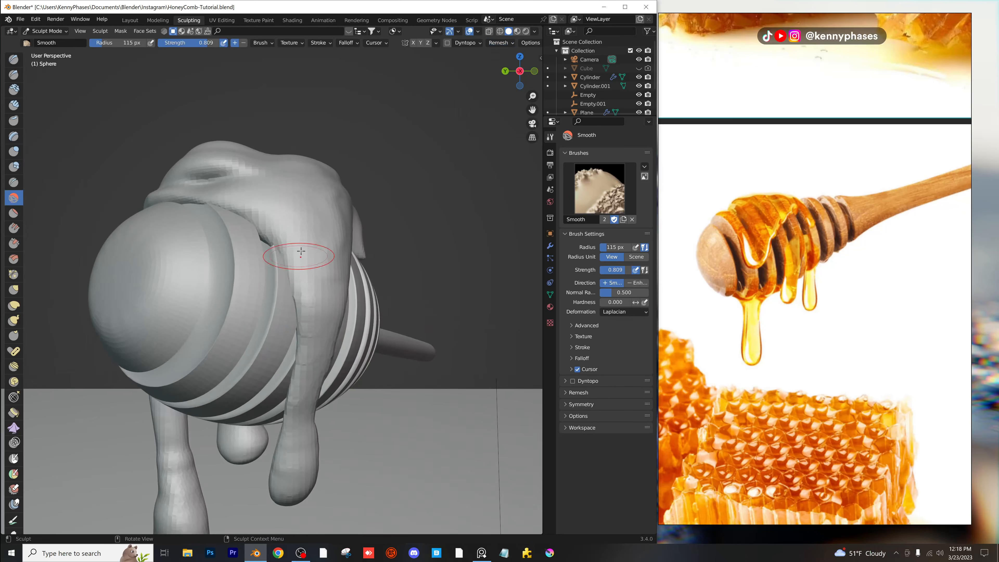
mouse_move(301, 252)
left_mouse_down()
mouse_move(306, 364)
mouse_move(290, 474)
left_mouse_up()
middle_click_drag(208, 380, 245, 375)
scroll(244, 375, "down", 3)
middle_click_drag(239, 375, 310, 289)
left_click_drag(205, 360, 207, 373)
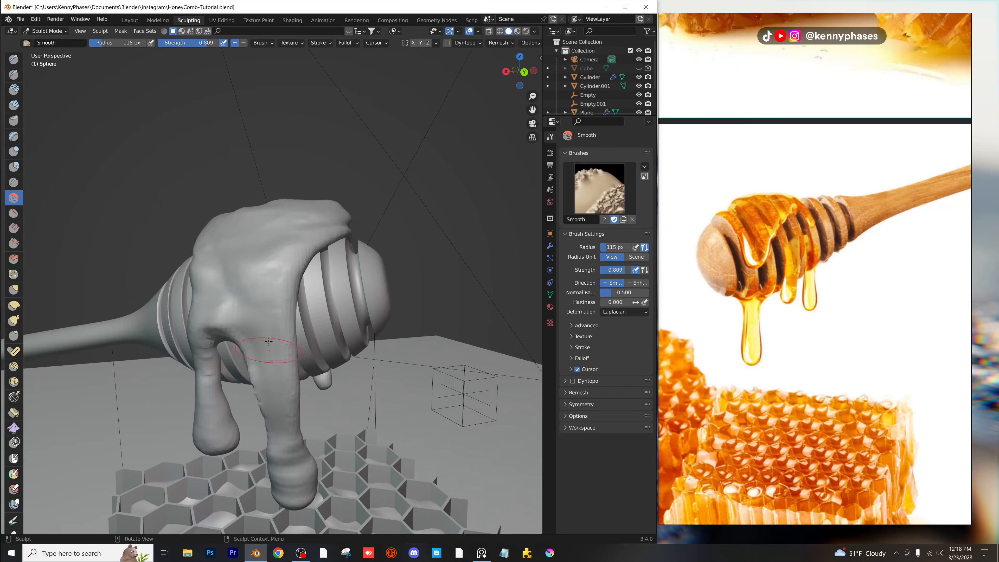
middle_click_drag(308, 311, 219, 330)
Return to the Layout workspace, switch the viewport to solid shading and apply Shade Smooth to the dipper's honey.
key("Tab")
key("Tab")
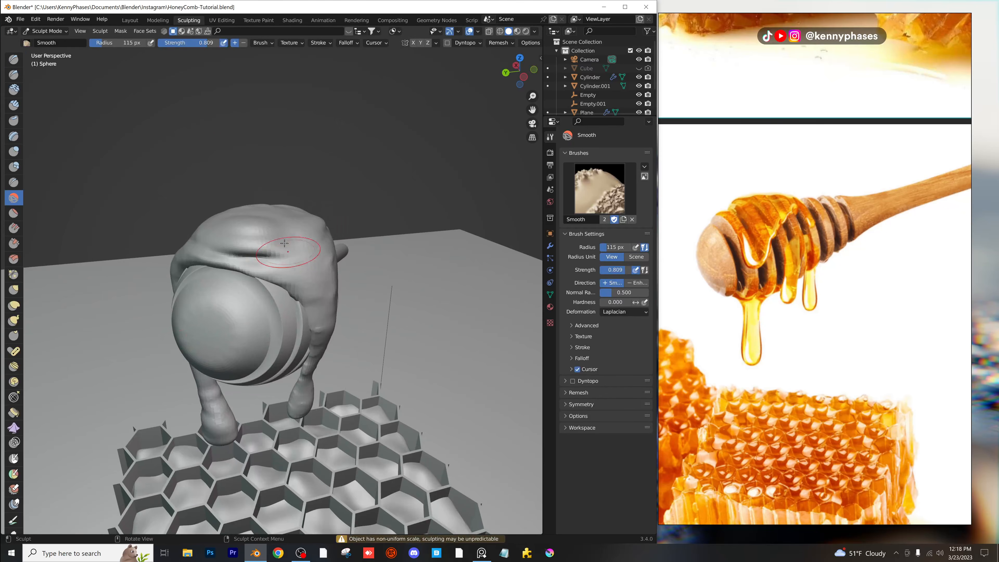
left_click(131, 21)
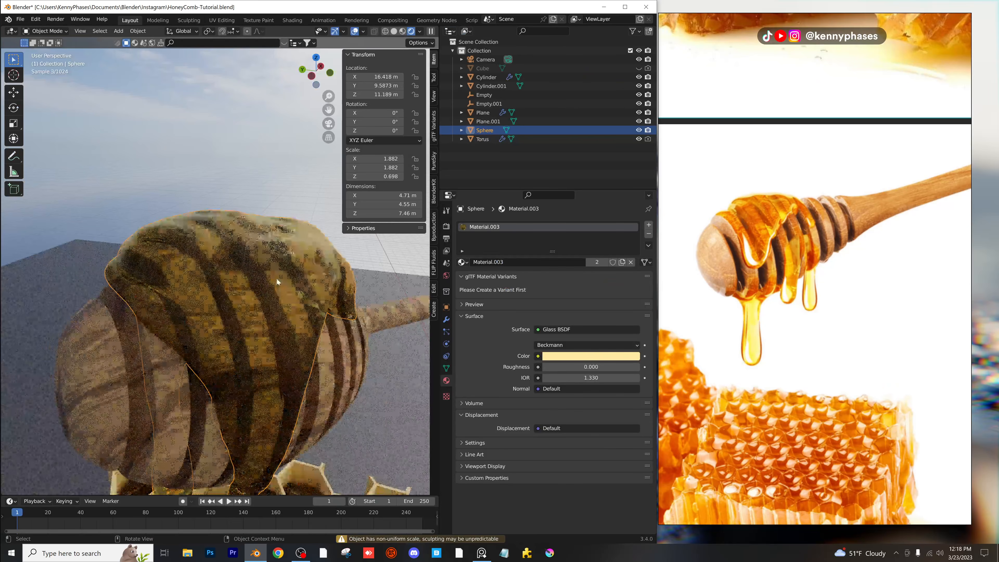
left_click(394, 31)
right_click(275, 281)
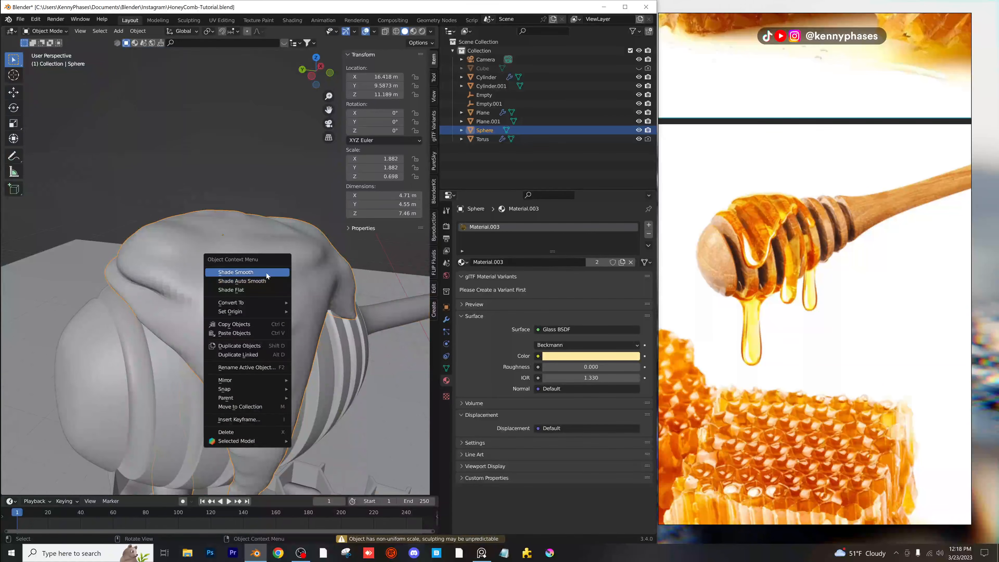
left_click(266, 272)
middle_click_drag(265, 279, 260, 253)
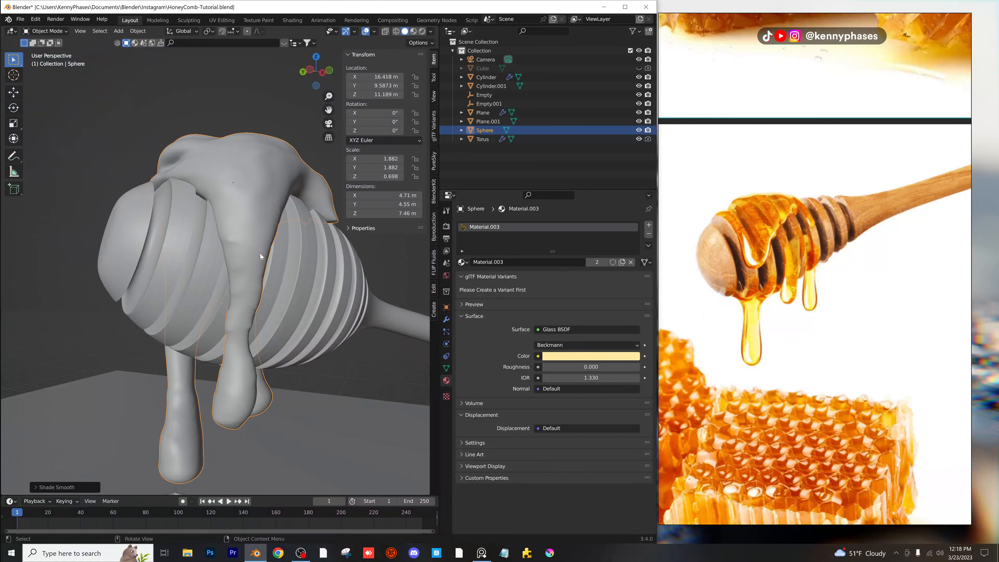
Show the scene in rendered shading through the camera and save the file.
left_click(278, 224)
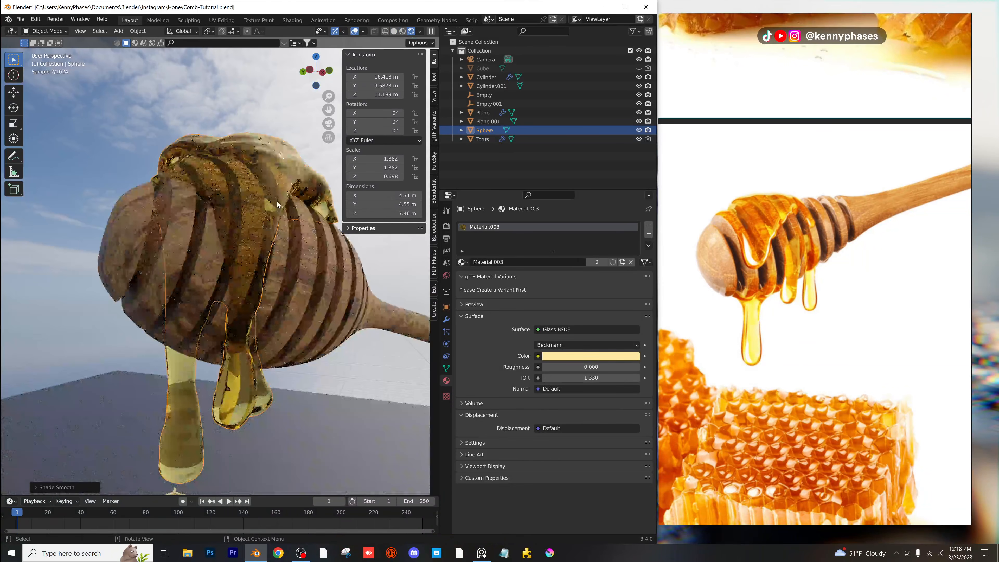
key("KP_0")
scroll(268, 130, "up", 5)
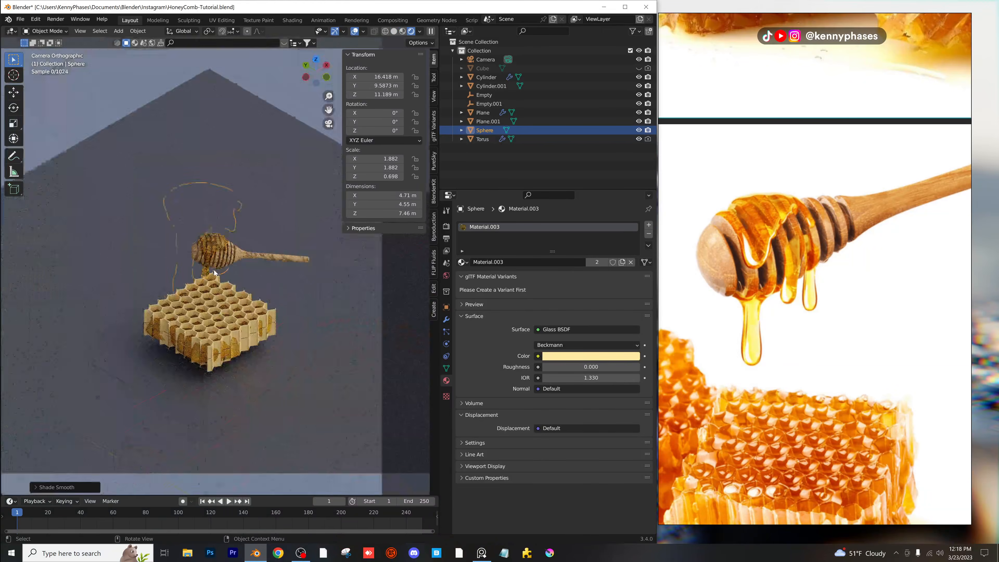
left_click(263, 118)
key("ctrl+s")
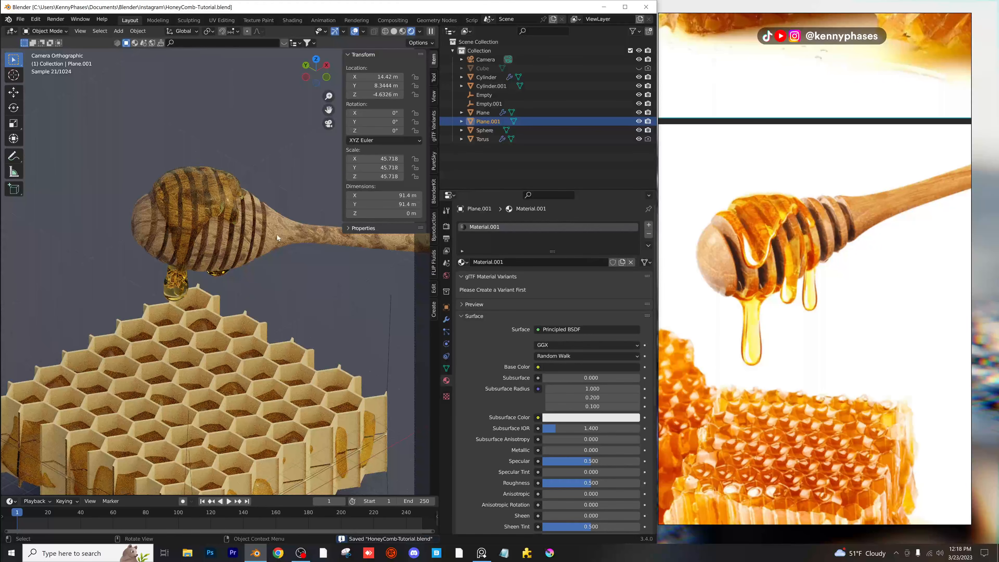
Rotate the wooden dipper and its honey together about the global Z axis to a honey rotation of about -337°.
left_click(275, 235)
left_click(222, 198, "shift")
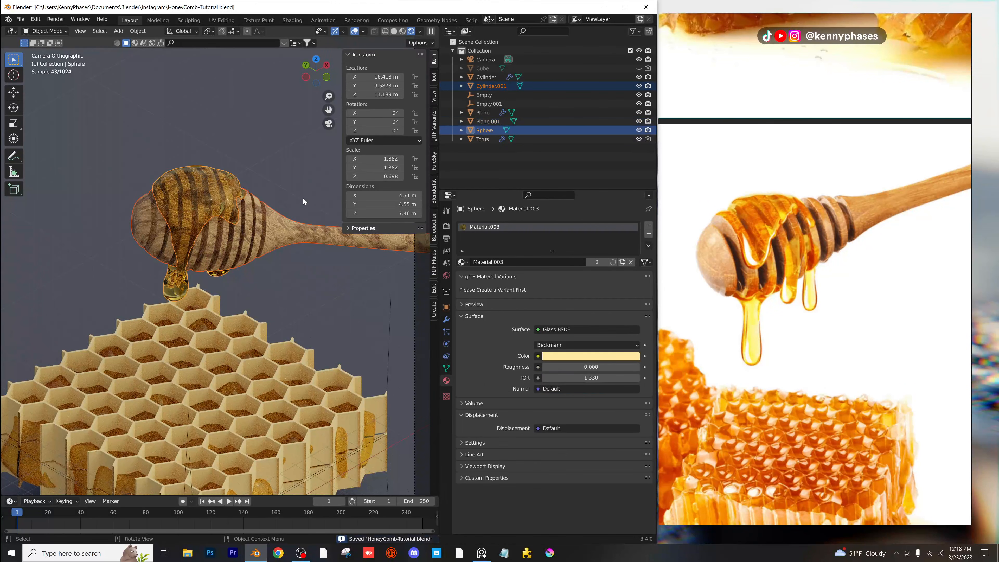
key("r")
key("z")
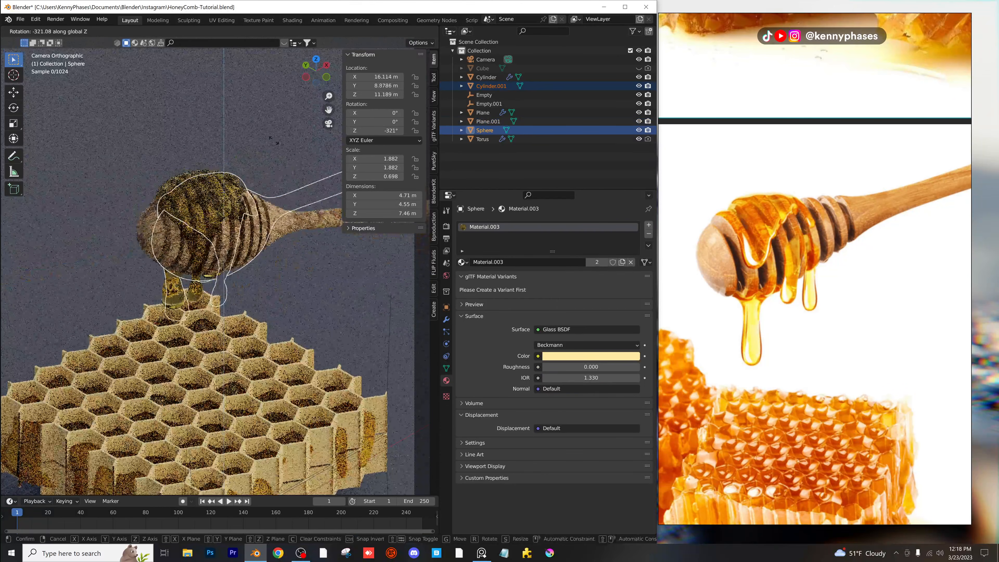
left_click(271, 160)
left_click(264, 178)
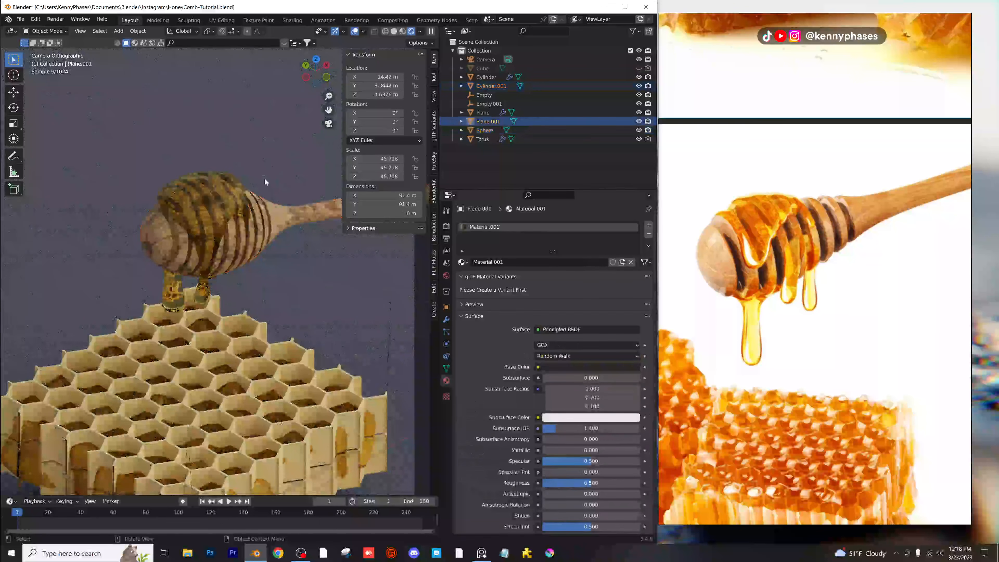
Shift the honey's Glass BSDF color from yellow to a more orange tone and save the file.
left_click(210, 196)
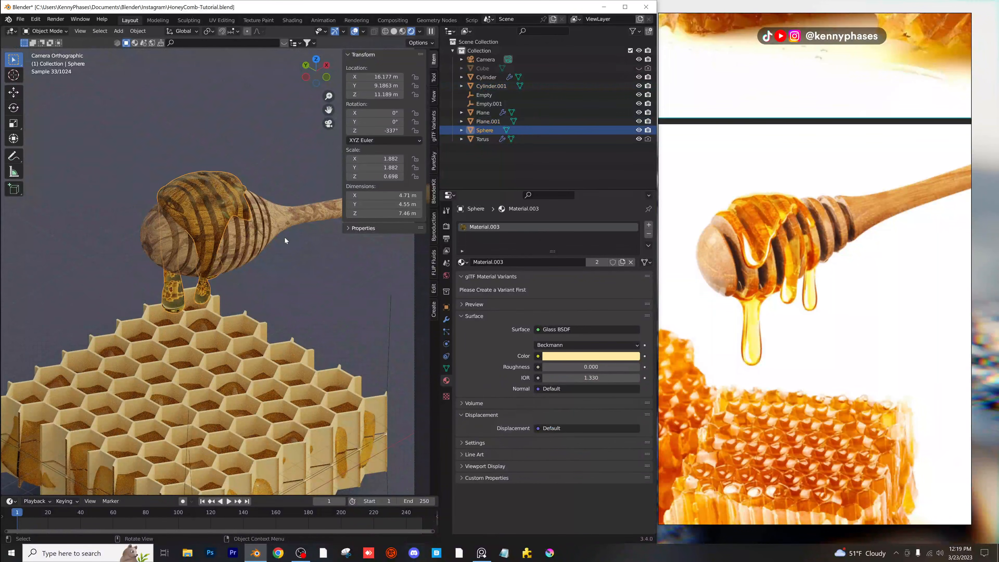
left_click(567, 357)
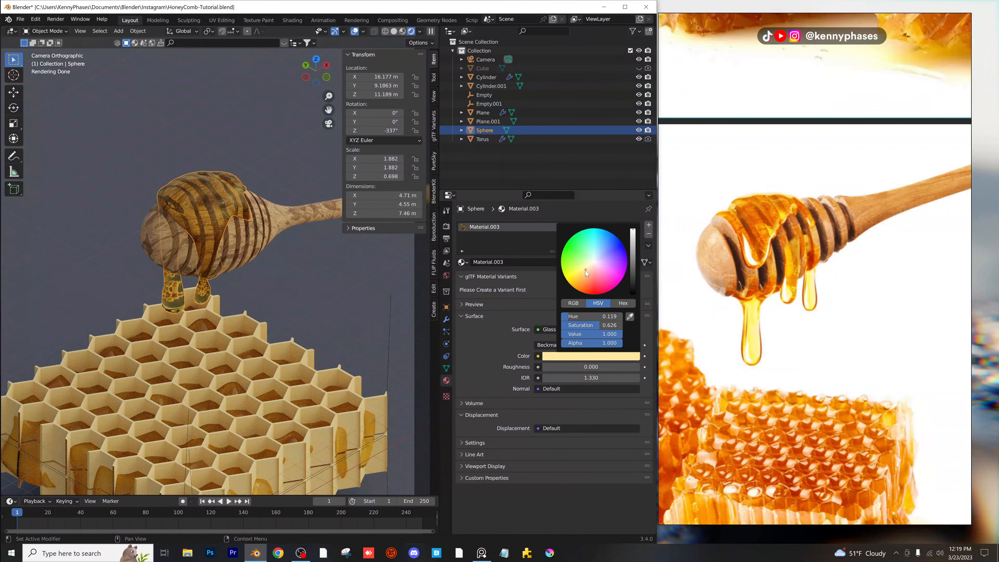
left_click_drag(585, 270, 585, 272)
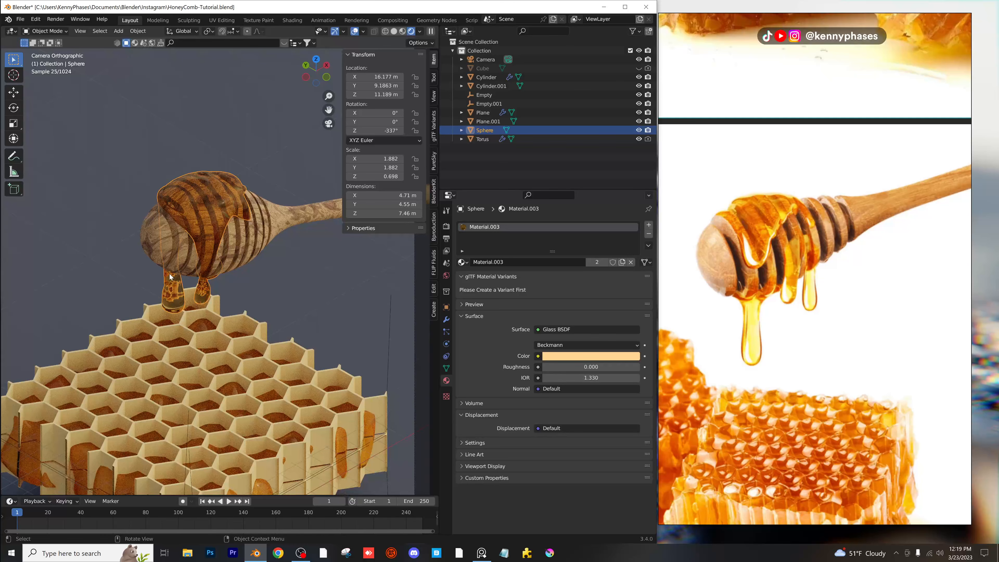
scroll(146, 280, "up", 6)
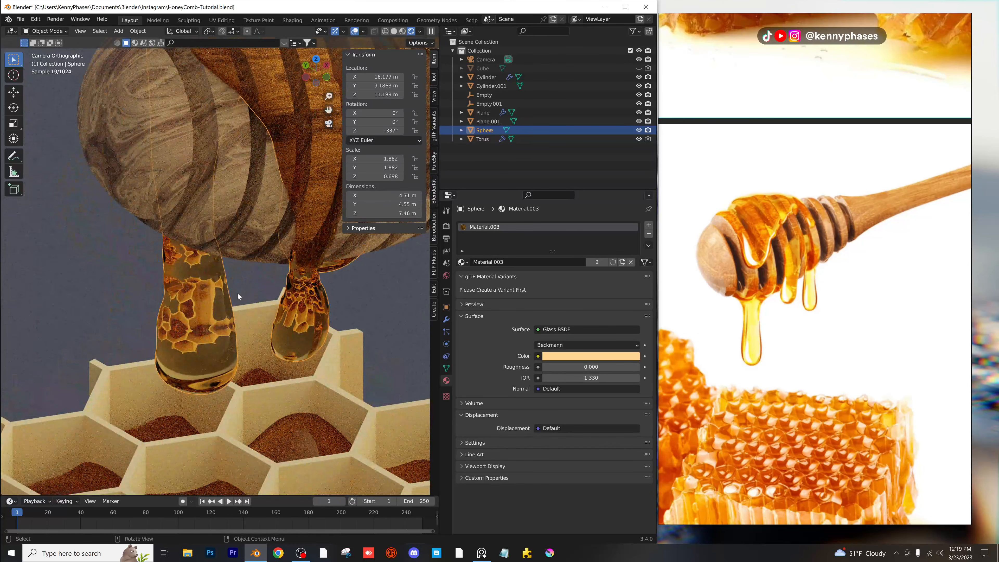
scroll(239, 296, "down", 10)
middle_click_drag(243, 295, 252, 264, "shift")
scroll(252, 264, "down", 3)
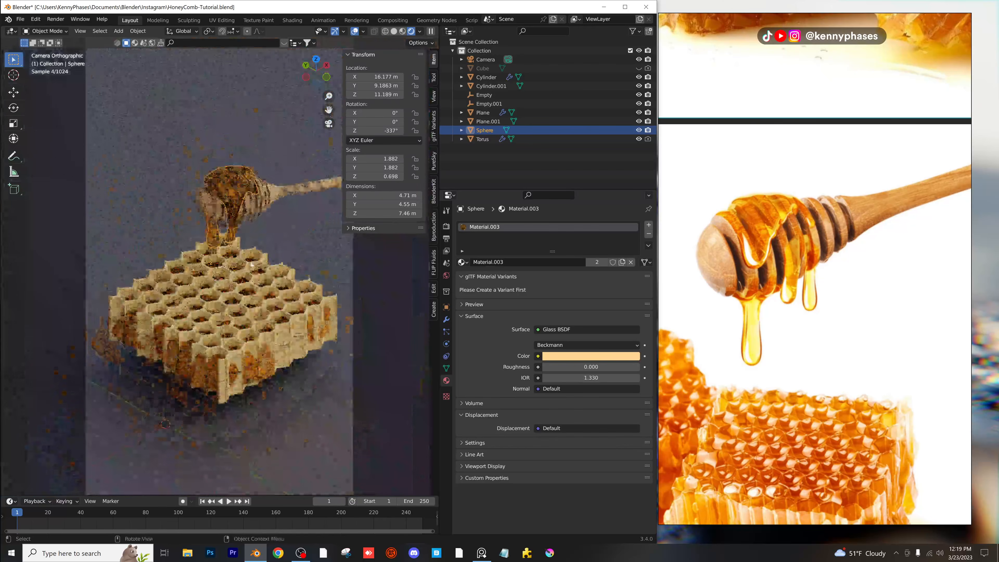
key("ctrl+s")
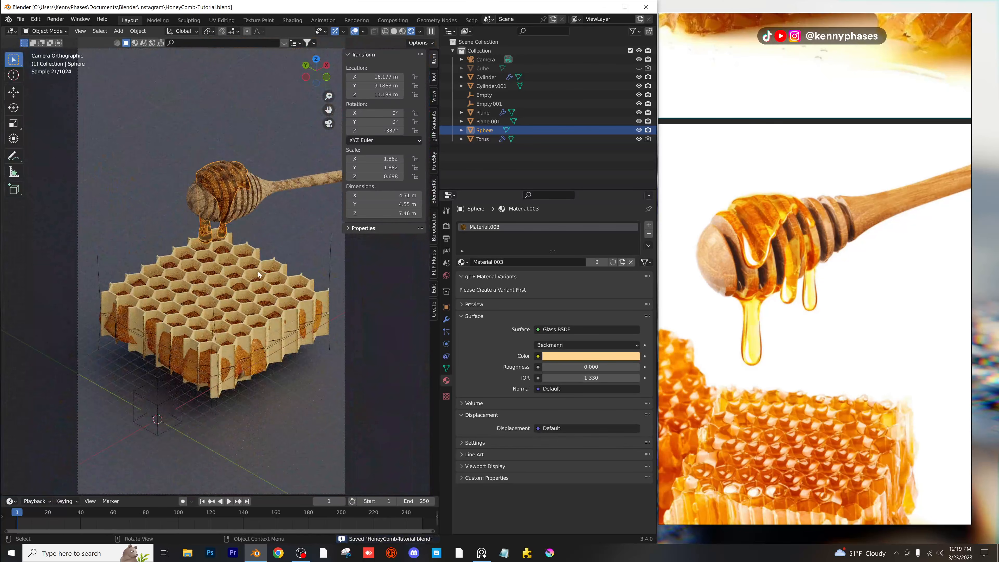
Save the file and set up the Shading workspace with a close rendered camera view of the honeycomb and the material nodes framed.
left_click(272, 328)
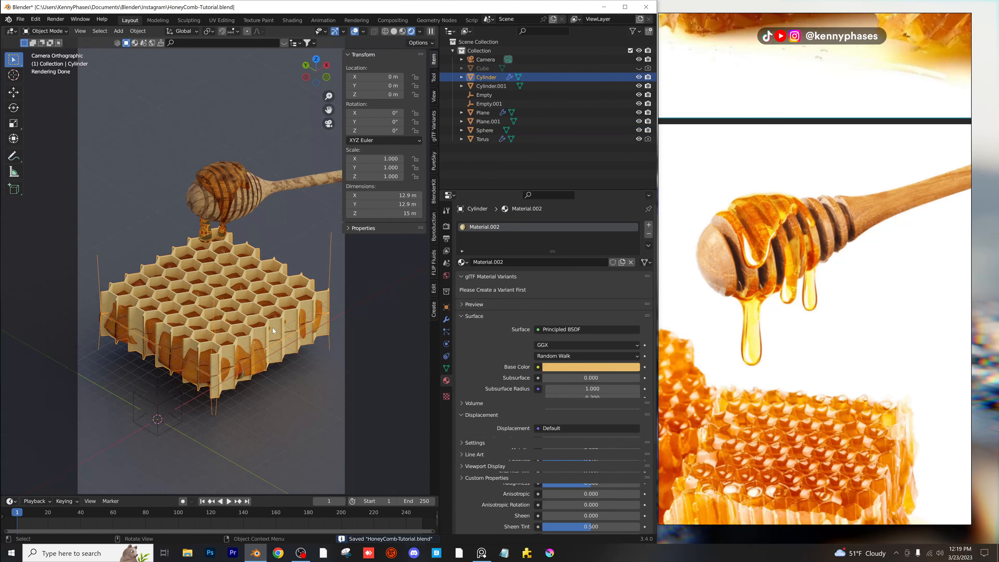
left_click(280, 284)
key("ctrl+s")
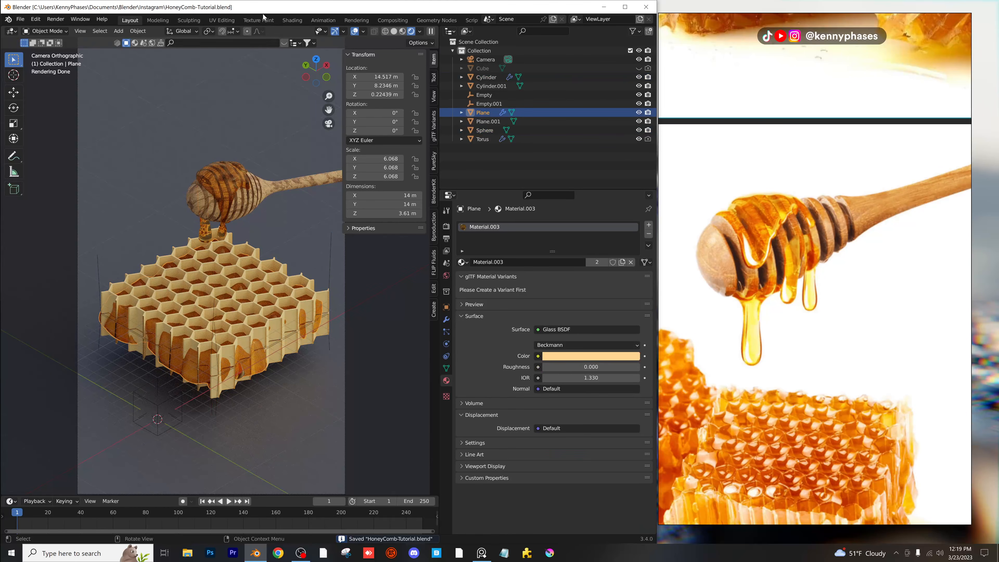
left_click(291, 20)
key("z")
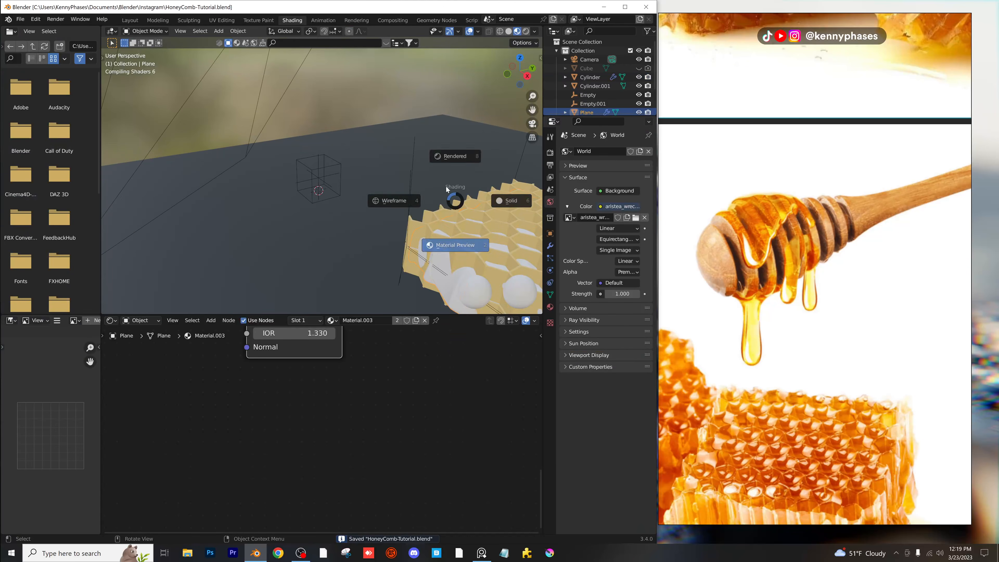
left_click(448, 135)
key("KP_0")
scroll(358, 192, "up", 6)
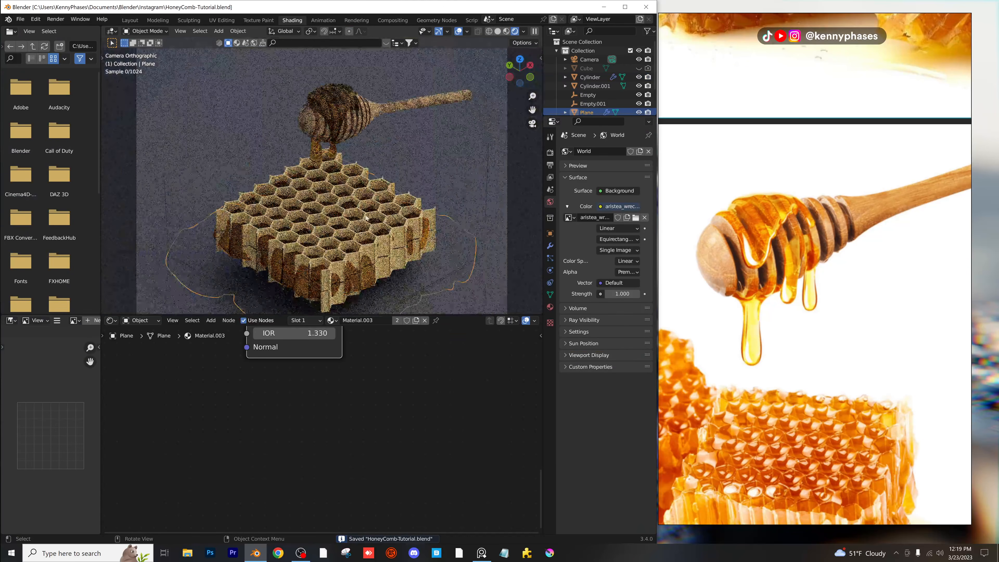
scroll(327, 167, "down", 2)
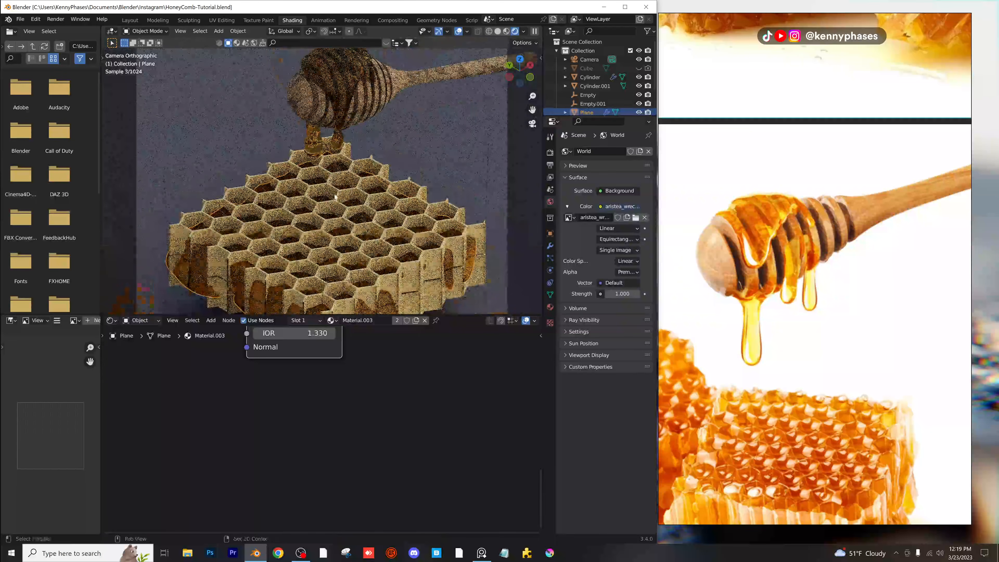
middle_click_drag(344, 273, 327, 194, "shift")
scroll(326, 194, "up", 2)
key("Home")
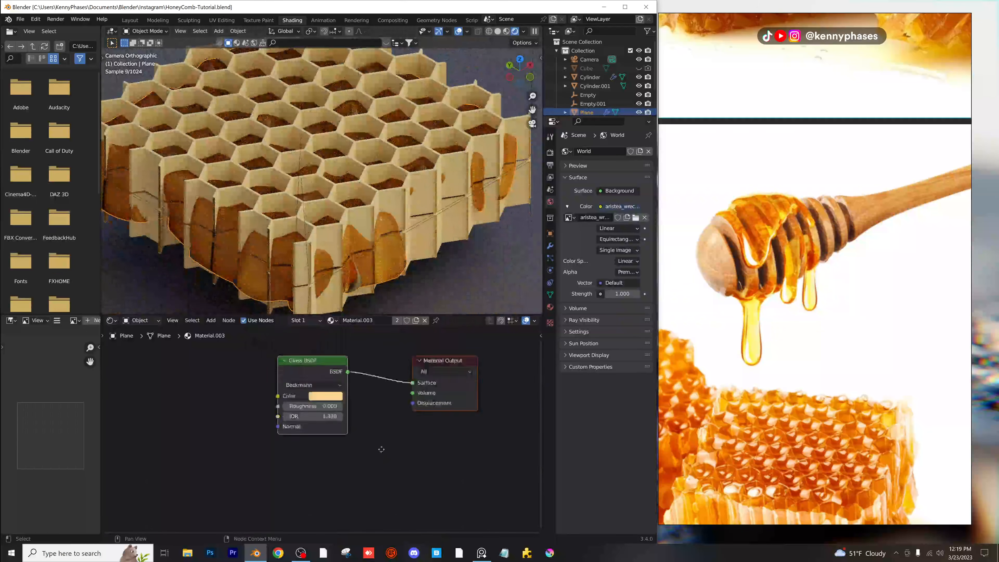
Add a Glass BSDF node to the honeycomb walls' material and space the nodes apart to leave room before the Material Output.
left_click(420, 185)
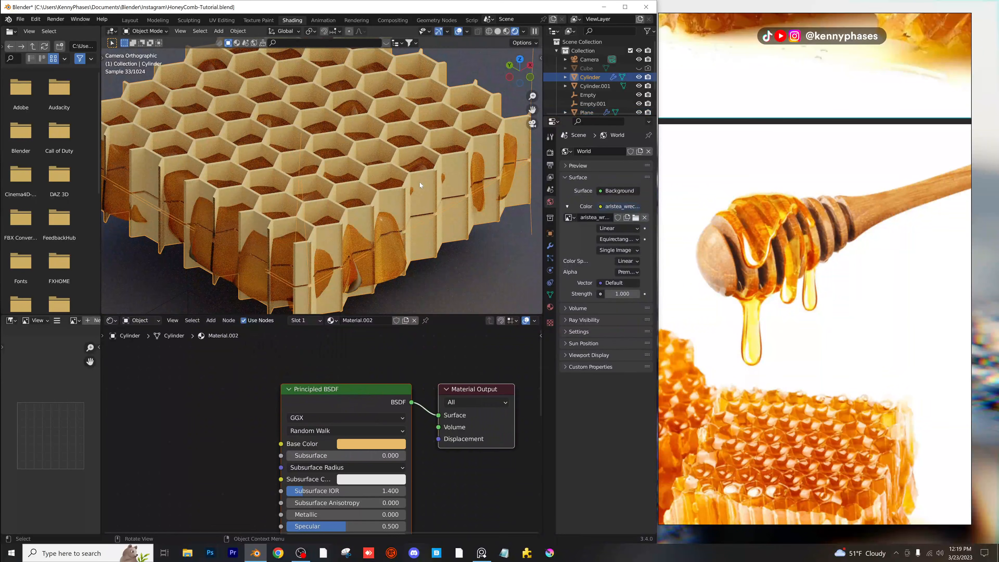
scroll(353, 420, "down", 1)
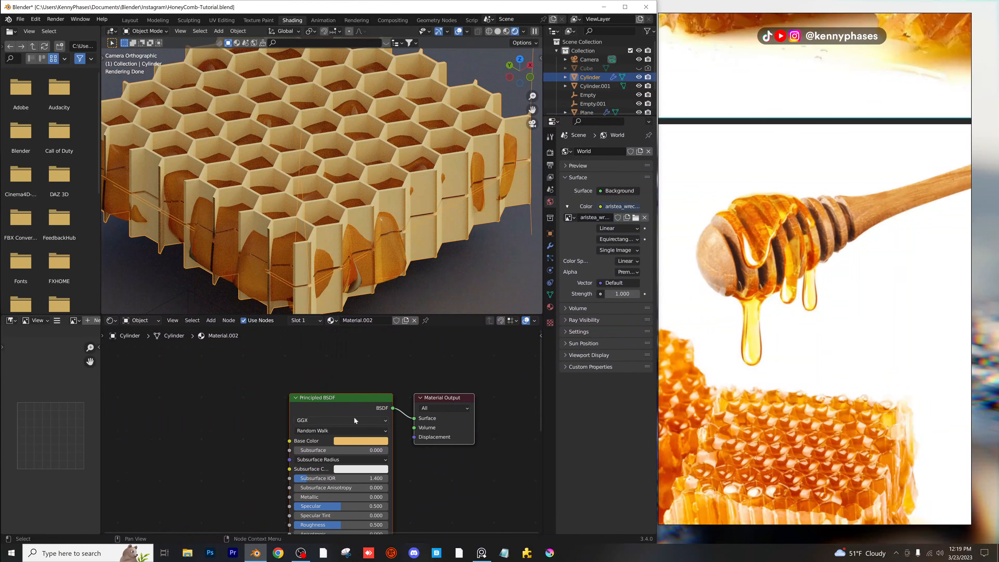
left_click(228, 331)
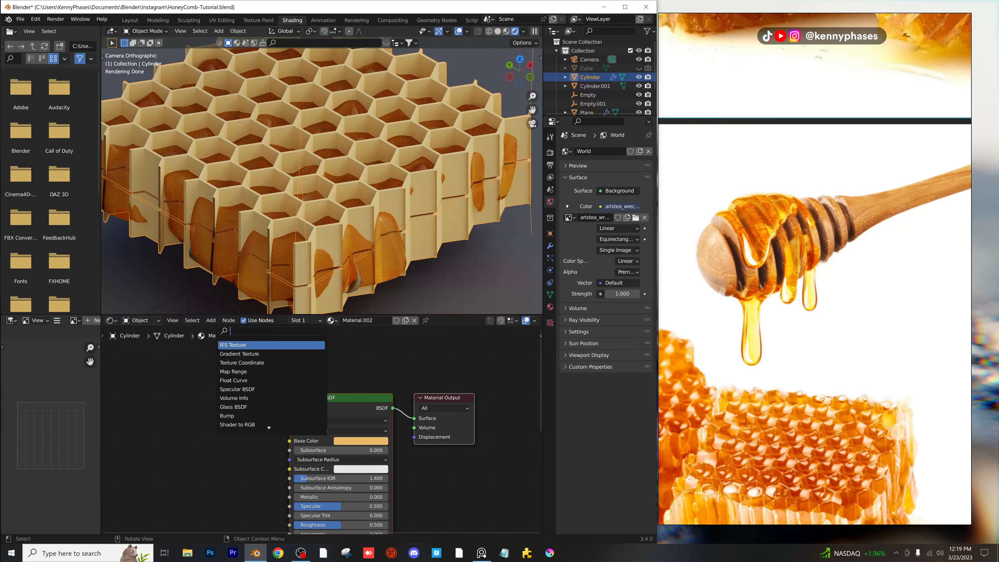
type("gl")
key("Return")
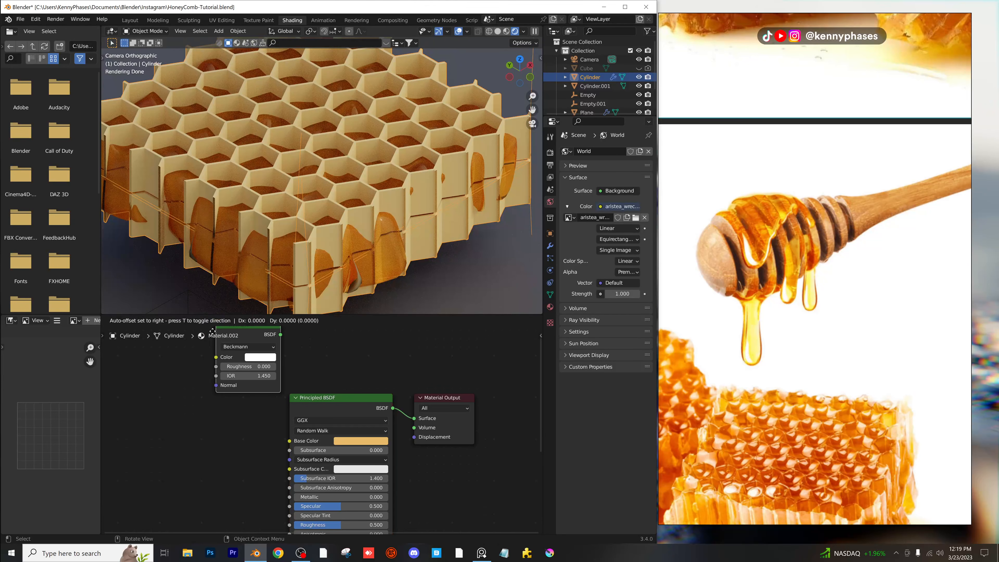
left_click(200, 335)
left_click_drag(461, 401, 513, 396)
left_click_drag(363, 409, 257, 432)
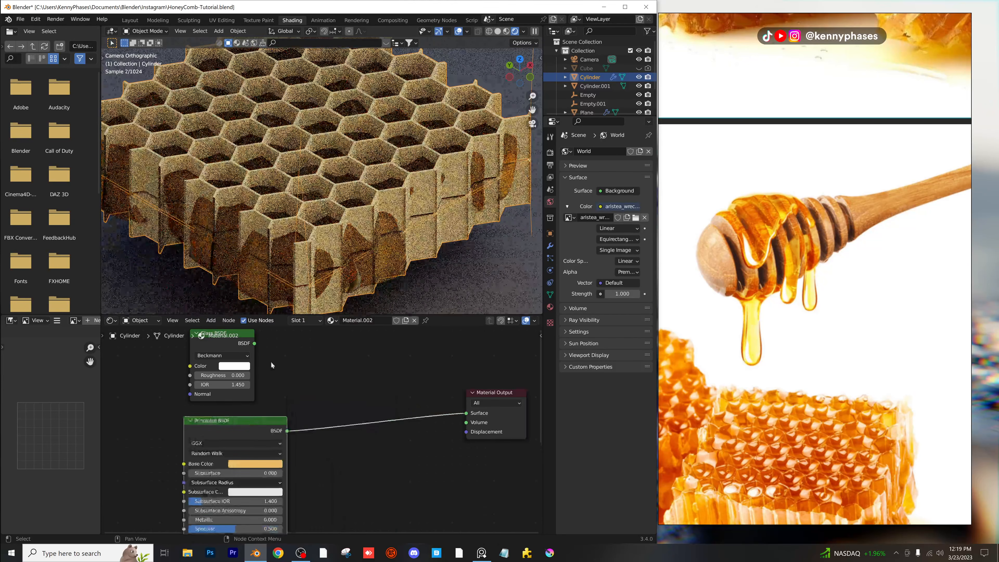
left_click_drag(220, 334, 236, 341)
Insert a Mix Shader between the Principled BSDF and the Material Output, and connect the Glass BSDF to its second shader input.
left_click(210, 319)
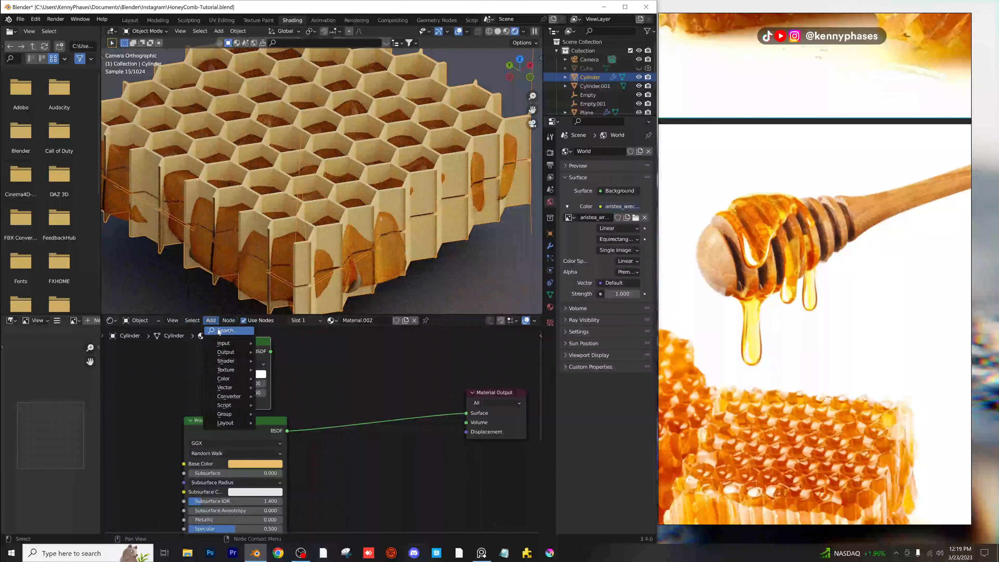
type("mix sh")
key("Return")
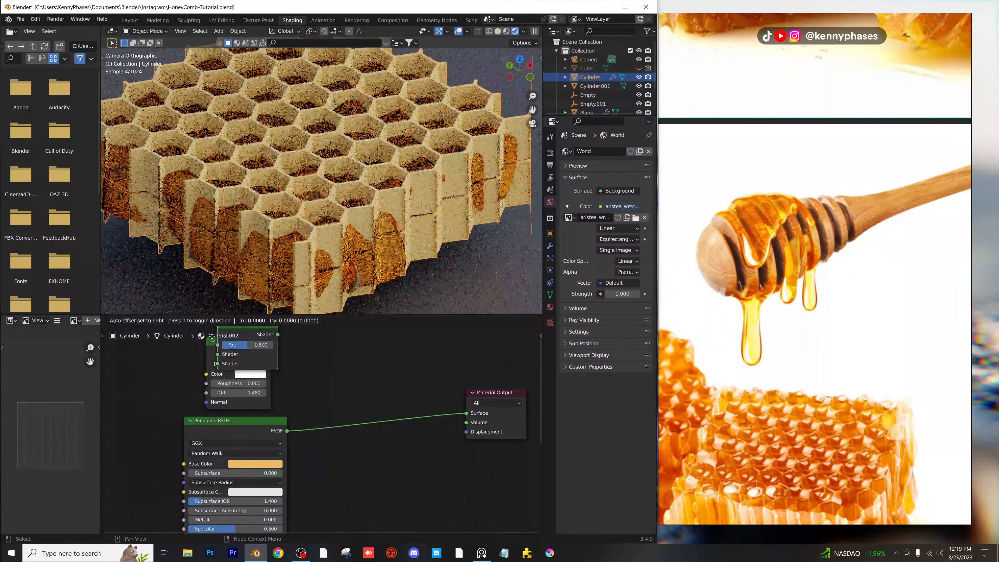
left_click(387, 417)
left_click_drag(272, 353, 354, 437)
left_click_drag(276, 420, 288, 430)
Tint the Glass BSDF a light orange and raise the Mix Shader factor to about 0.98.
left_click(257, 375)
left_click_drag(271, 288, 266, 294)
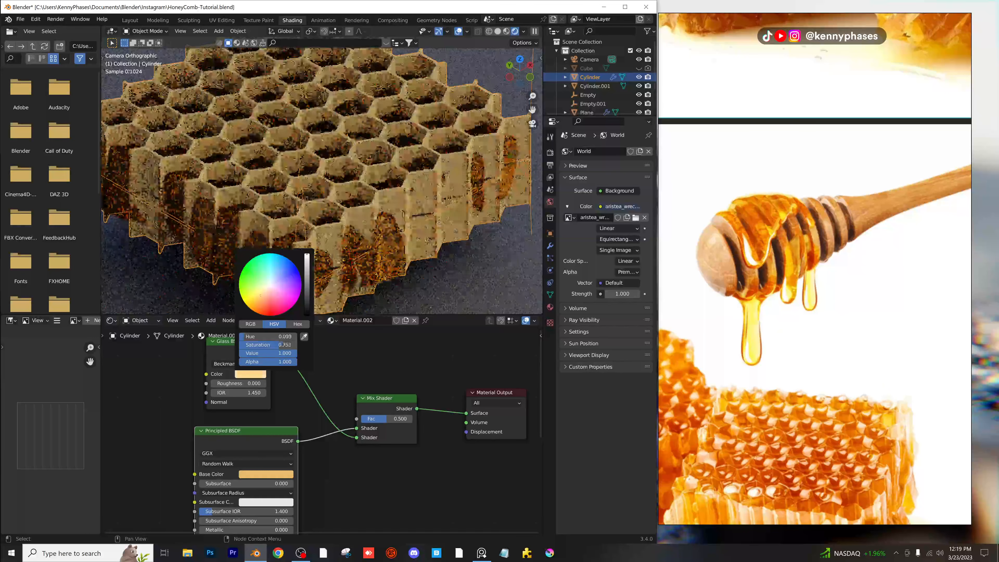
left_click_drag(396, 418, 421, 418)
Add a Fresnel node, connect it to the Mix Shader's factor, and lower its IOR to 0.800.
scroll(358, 394, "down", 3)
middle_click_drag(358, 394, 392, 422)
left_click(211, 321)
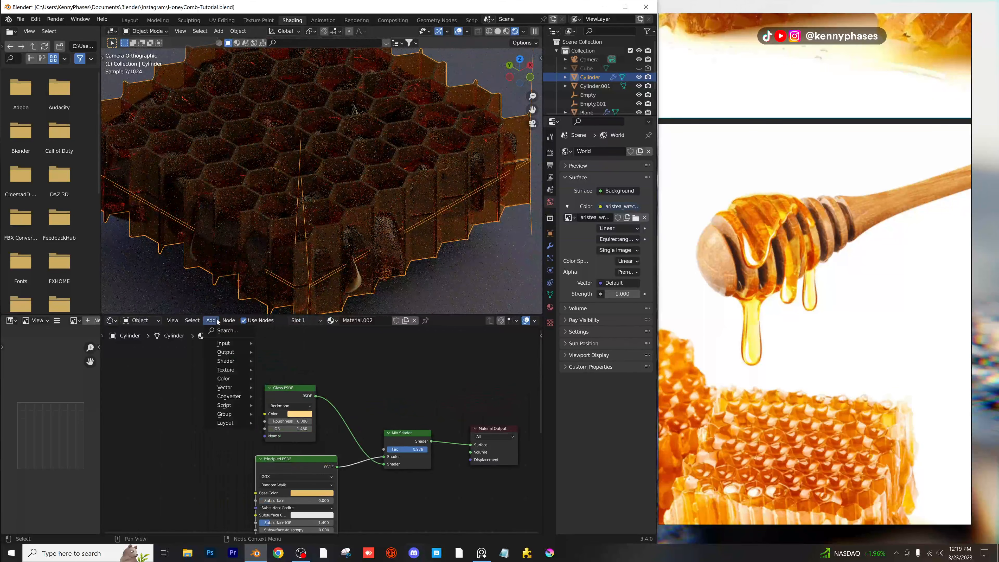
left_click(218, 333)
type("fres")
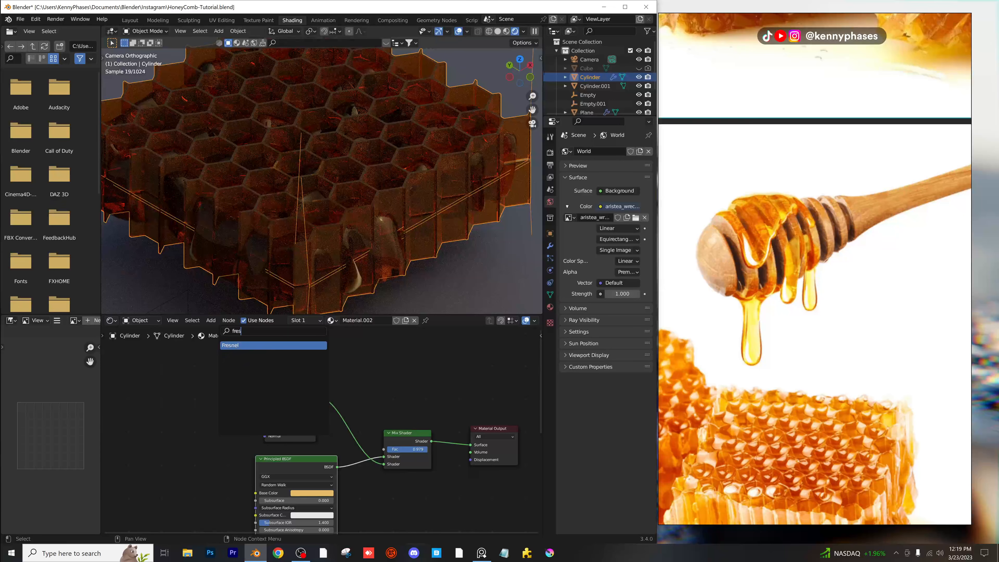
key("Return")
left_click(256, 392)
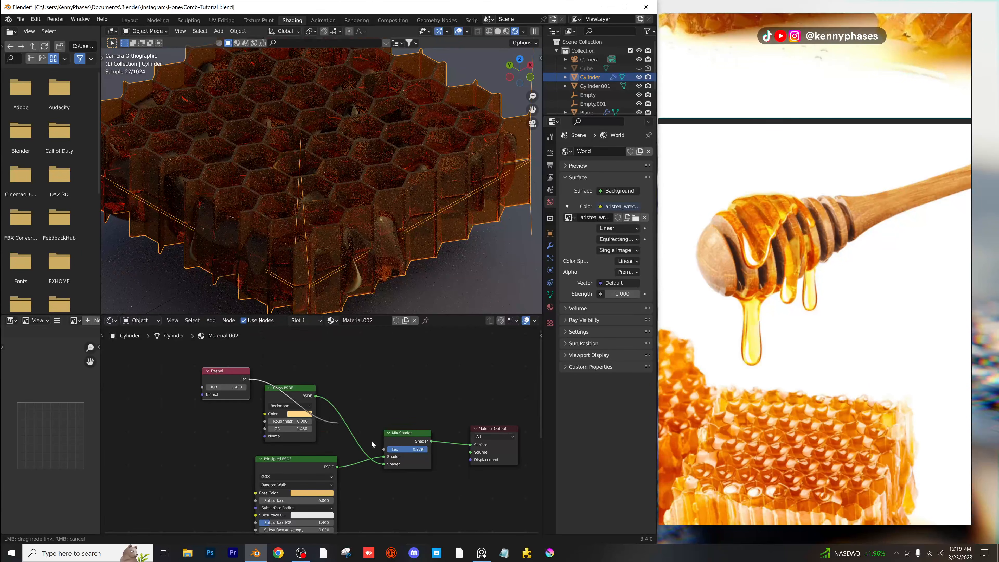
left_click_drag(386, 452, 384, 449)
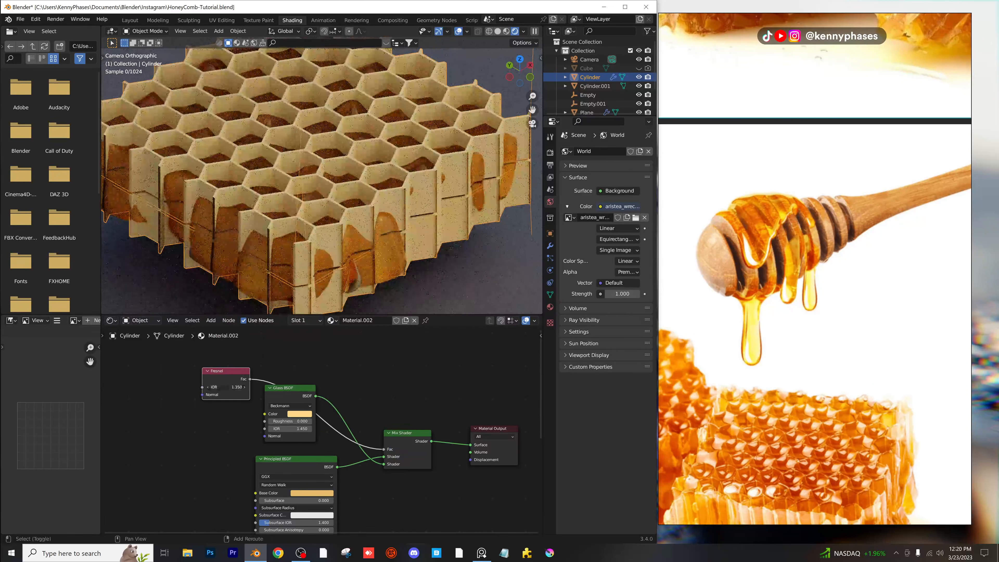
left_click_drag(226, 387, 211, 387)
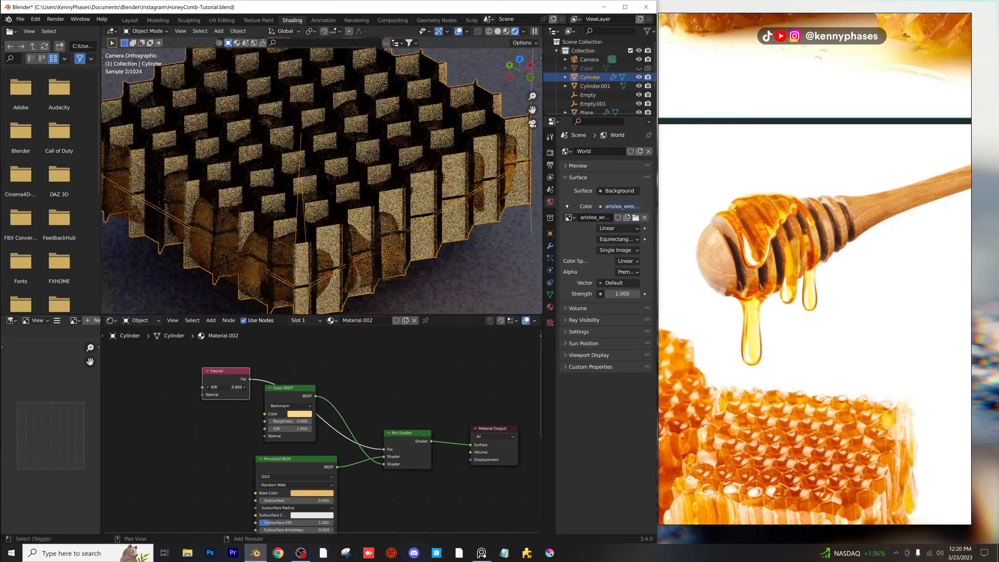
Set the Glass BSDF's IOR to 1.200 and save the file.
scroll(353, 212, "down", 3)
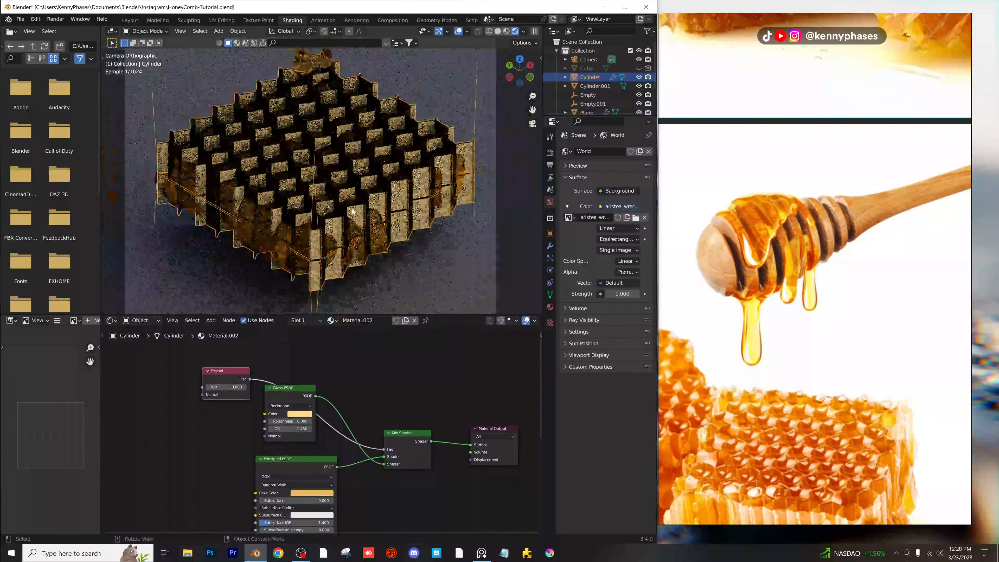
type(".2")
key("Return")
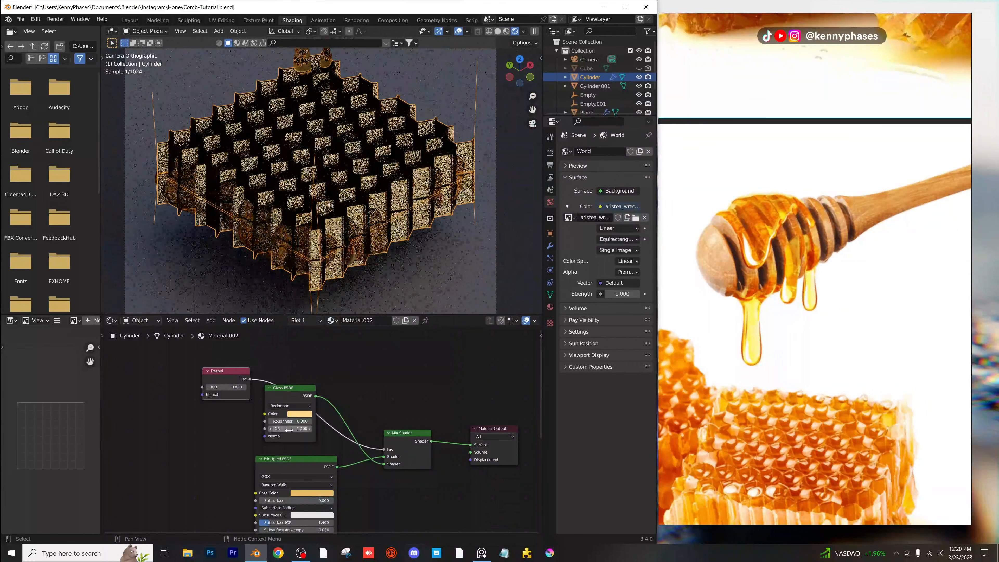
key("ctrl+s")
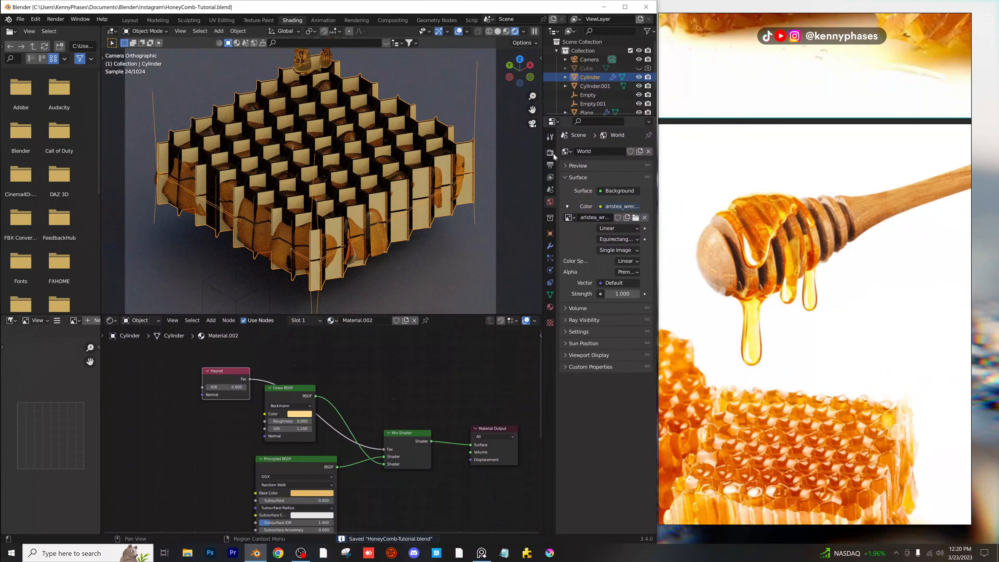
Set the render's maximum light bounces to 20 for total, diffuse, glossy, transmission, volume and transparent.
left_click(552, 153)
left_click(591, 335)
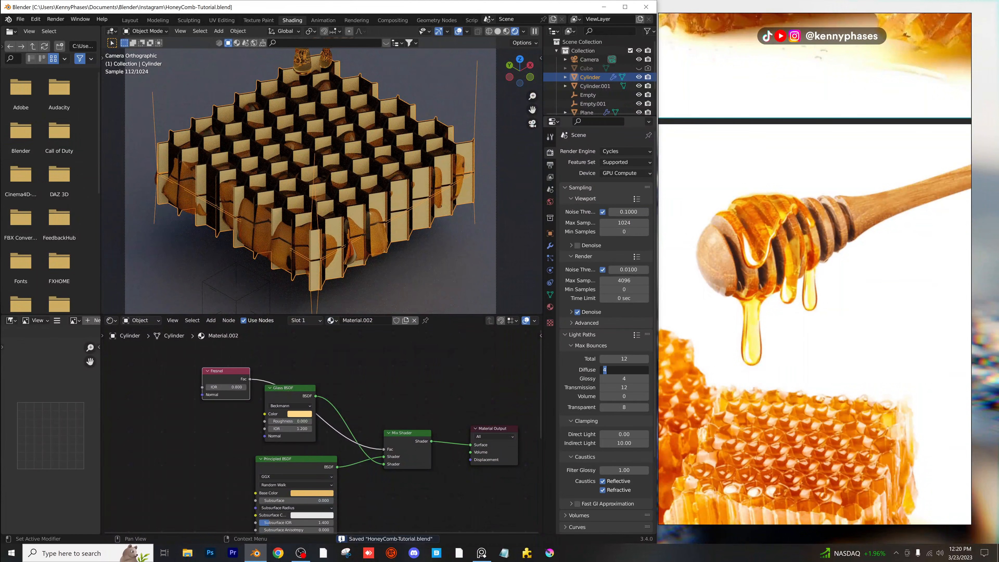
type("20")
key("Tab")
type("20")
key("Tab")
type("20")
key("Tab")
type("2")
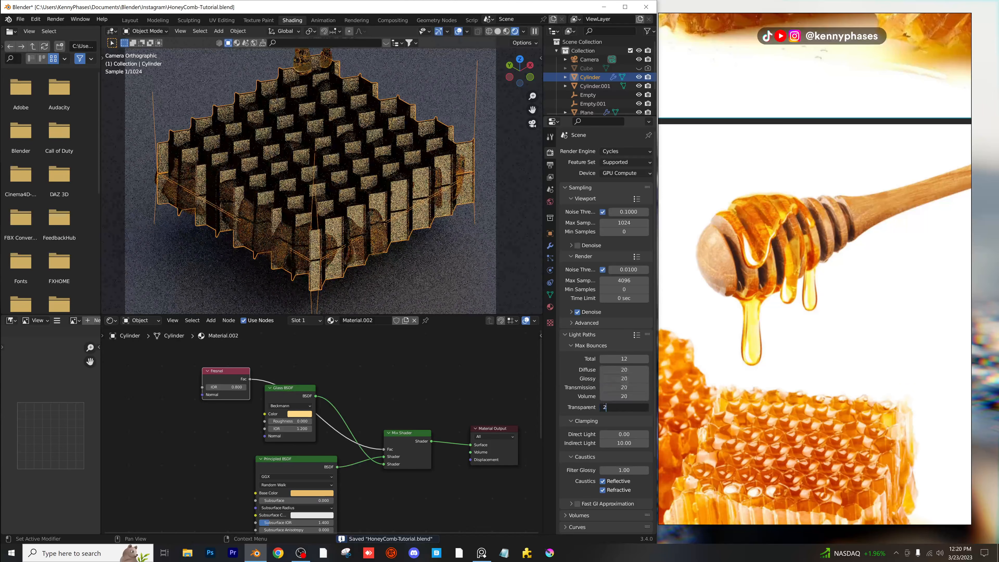
type("0")
key("Return")
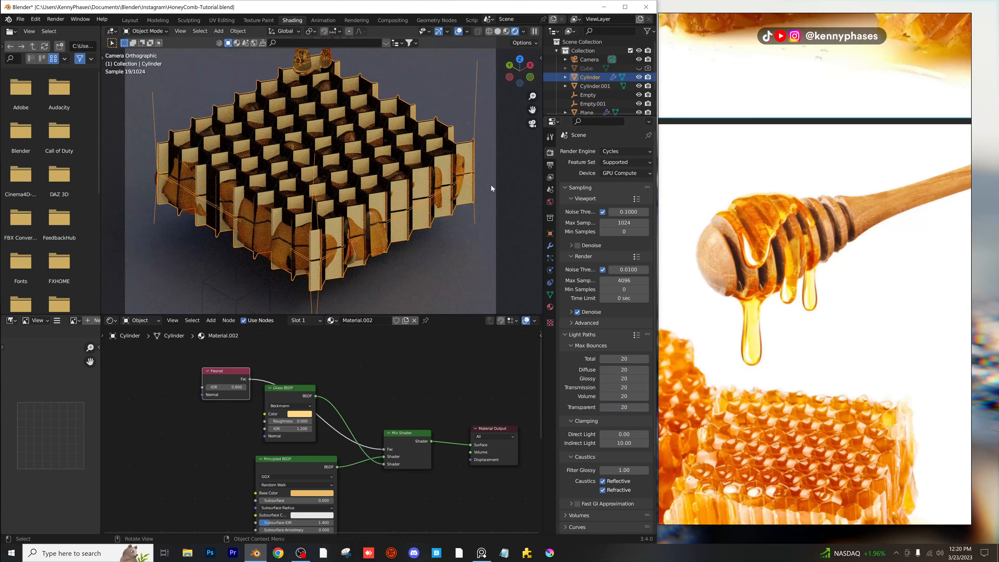
Move the Fresnel node up above the shader nodes and delete the existing Glass BSDF.
left_click_drag(234, 371, 297, 349)
left_click(289, 387)
key("x")
Add a new Glass BSDF below the Fresnel node and connect it to the Mix Shader's first shader input, with the Principled BSDF in the second.
left_click(212, 320)
left_click(226, 330)
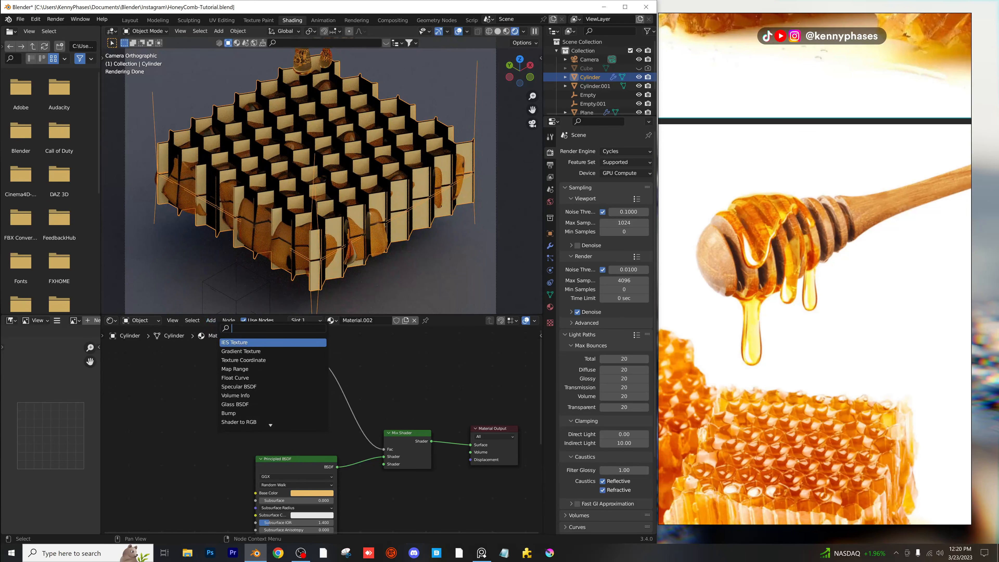
type("trans")
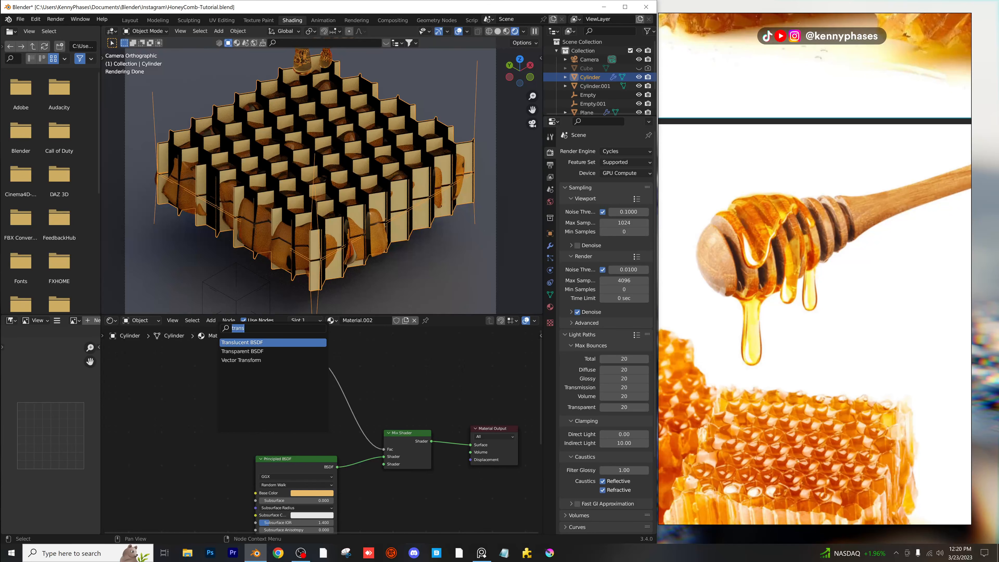
type("glass")
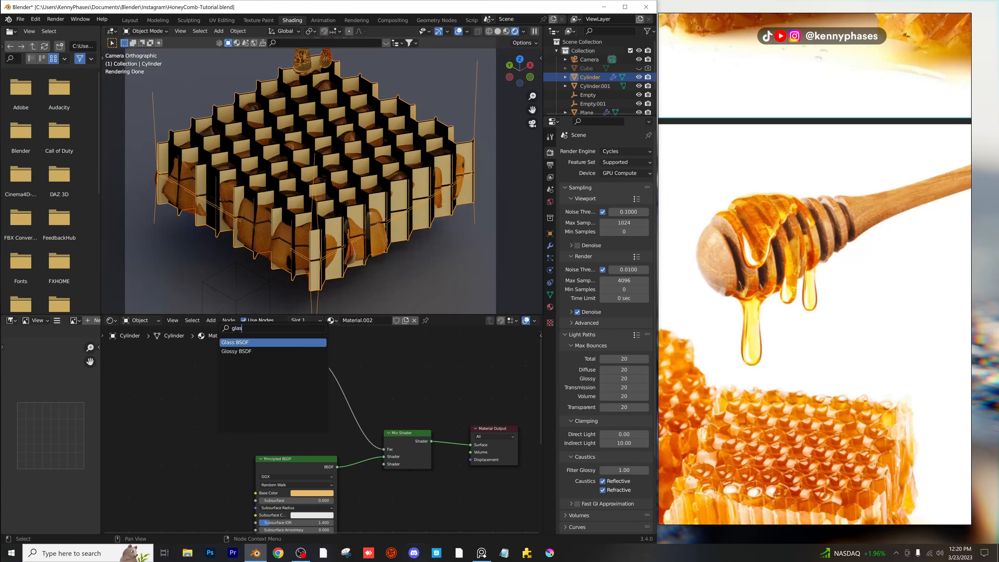
key("Return")
left_click(256, 385)
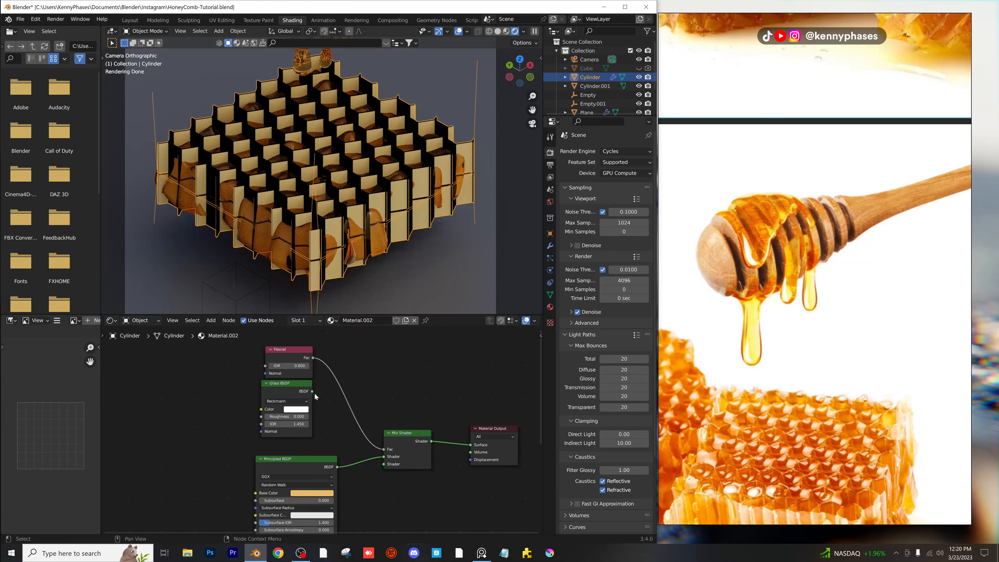
left_click_drag(312, 392, 388, 452)
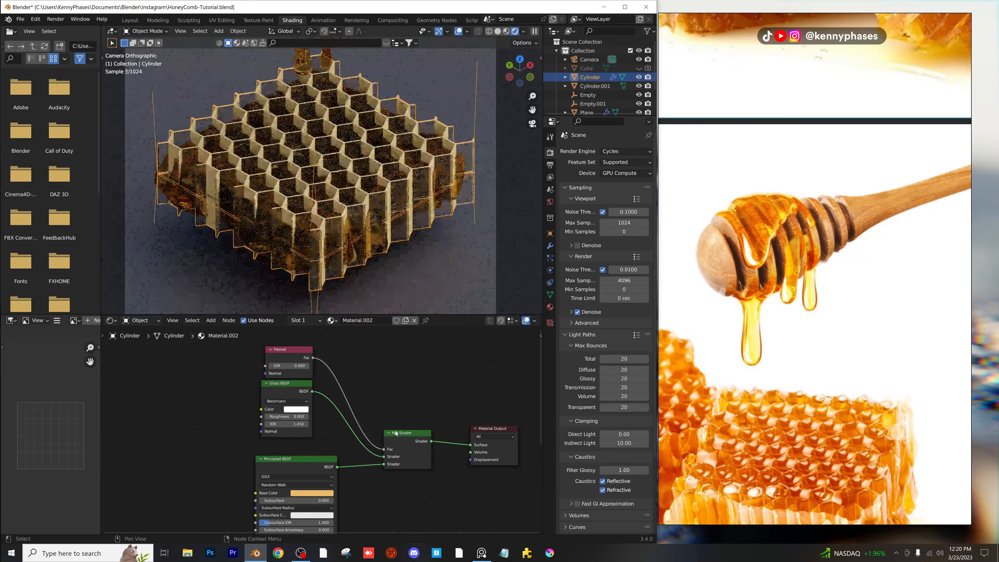
Set the Fresnel IOR to 0.640, give the Glass BSDF a roughness of 0.421 and a light orange color, and save the file.
left_click_drag(293, 365, 271, 366)
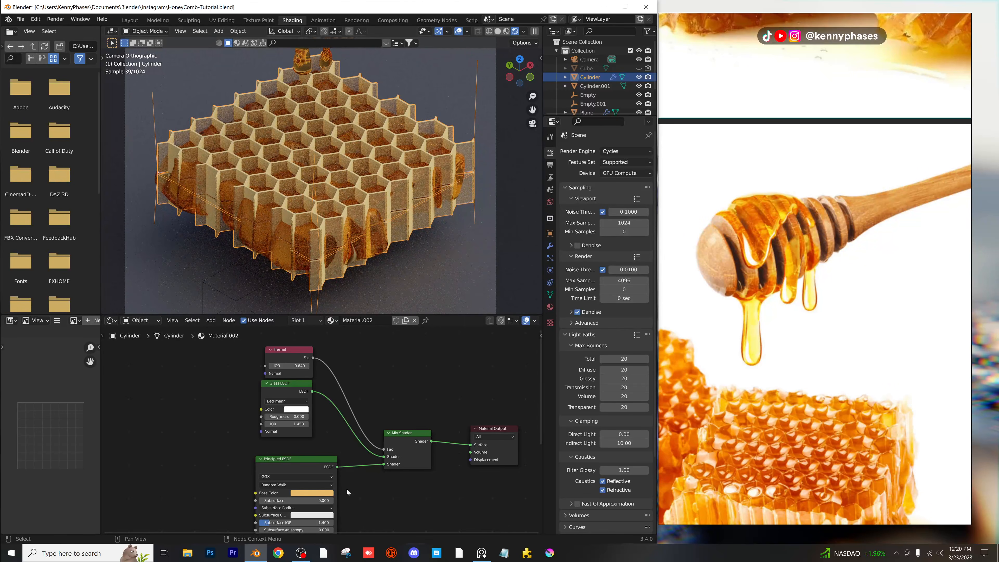
left_click_drag(281, 417, 293, 418)
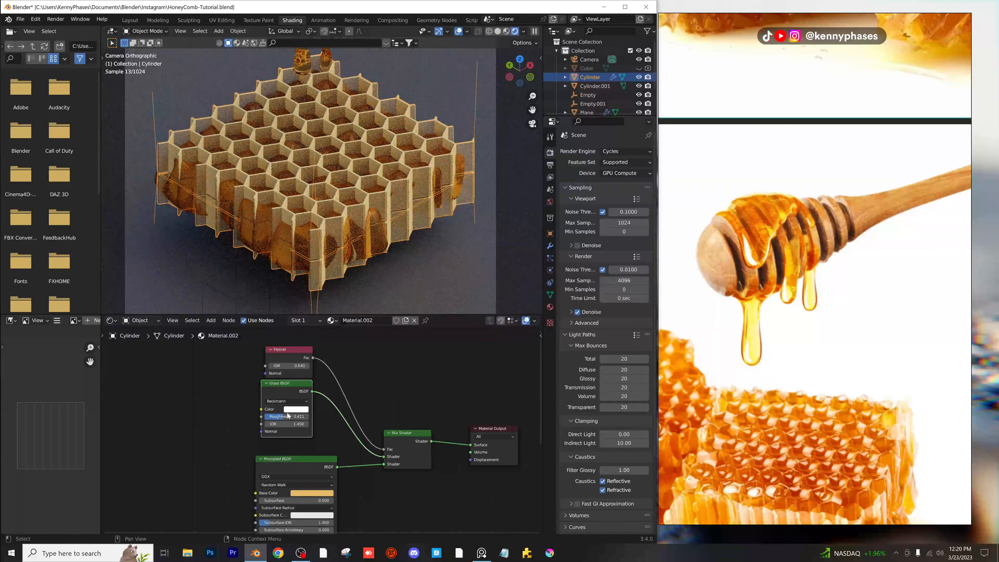
left_click(291, 409)
left_click(305, 347)
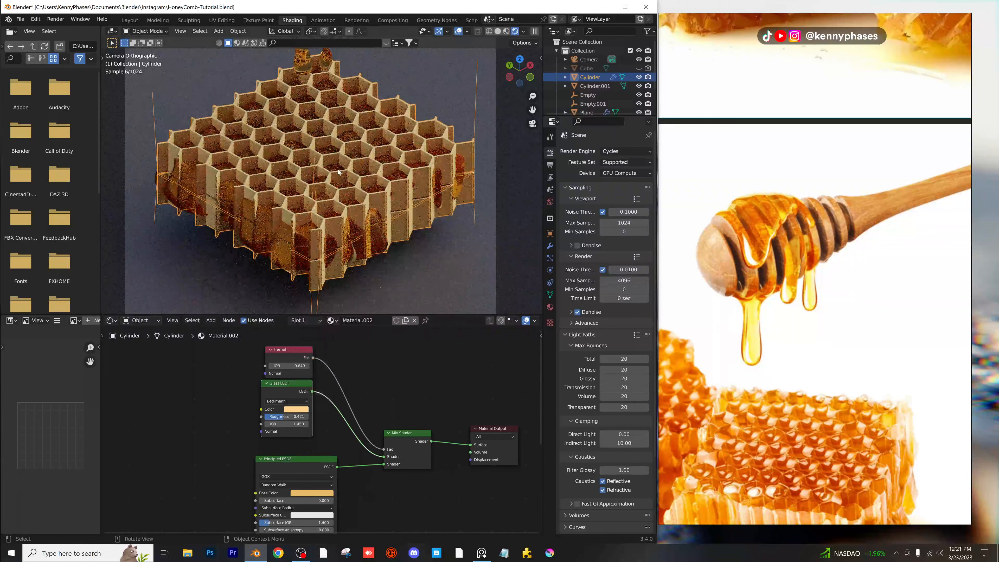
scroll(323, 400, "down", 2)
key("ctrl+s")
Add a ColorRamp node in the empty space before the Glass and Principled BSDF nodes.
key("shift+a")
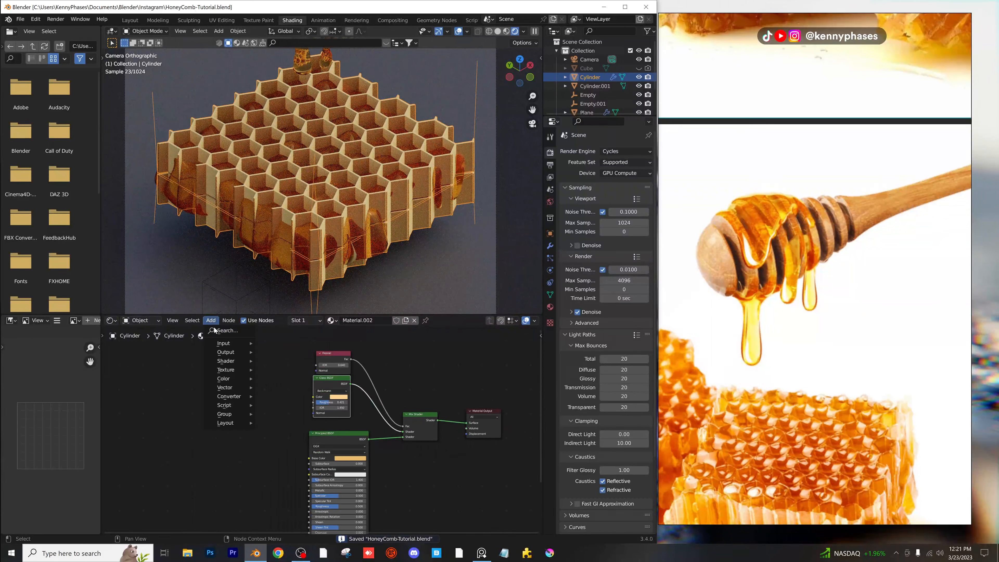
left_click(221, 326)
type("color ramp")
key("Return")
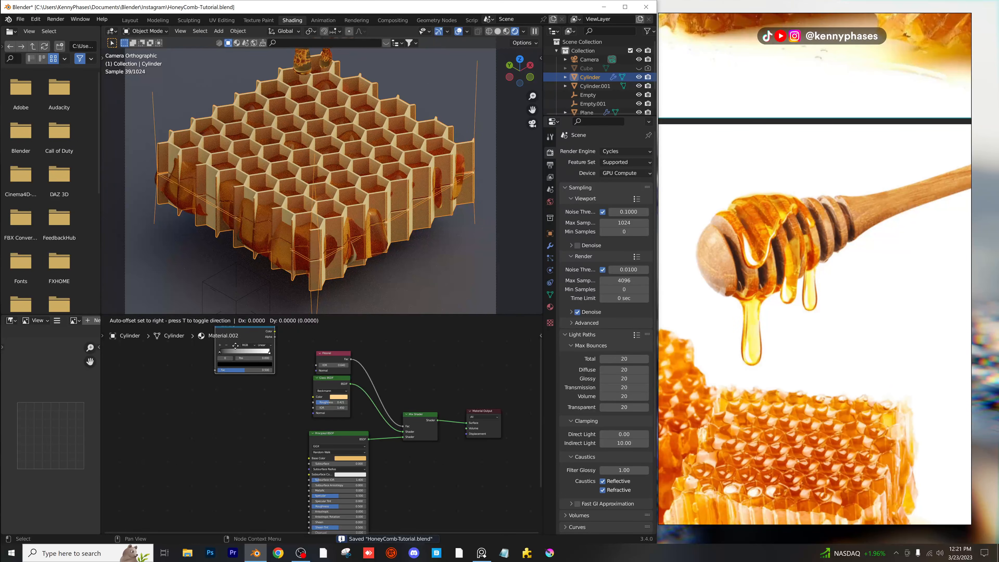
left_click(220, 398)
Add a Texture Coordinate node and a Mapping node ahead of the ColorRamp.
key("shift+a")
left_click(220, 328)
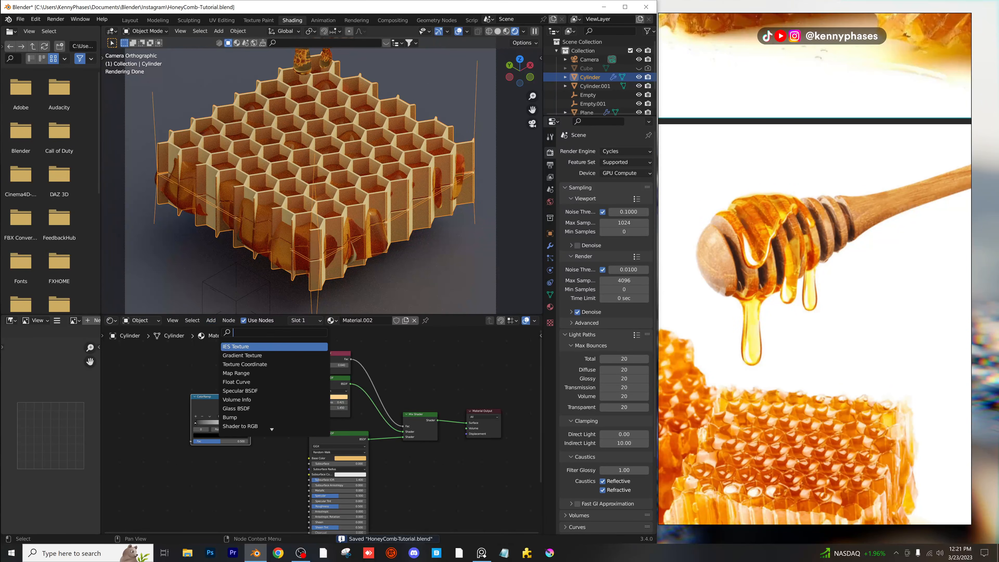
type("texture coo")
key("Return")
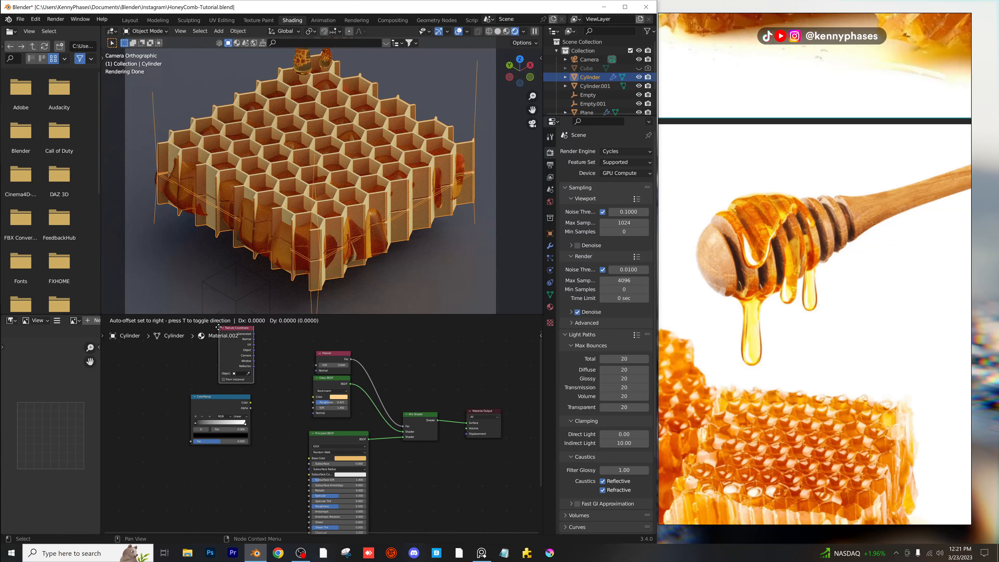
left_click(148, 394)
key("shift+a")
left_click(220, 328)
type("mapping")
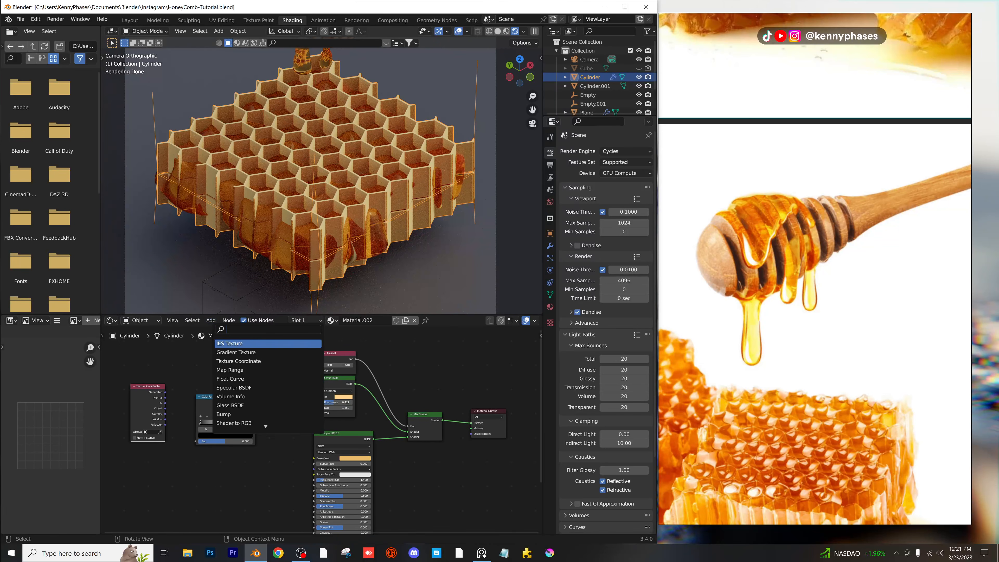
key("Return")
left_click(158, 349)
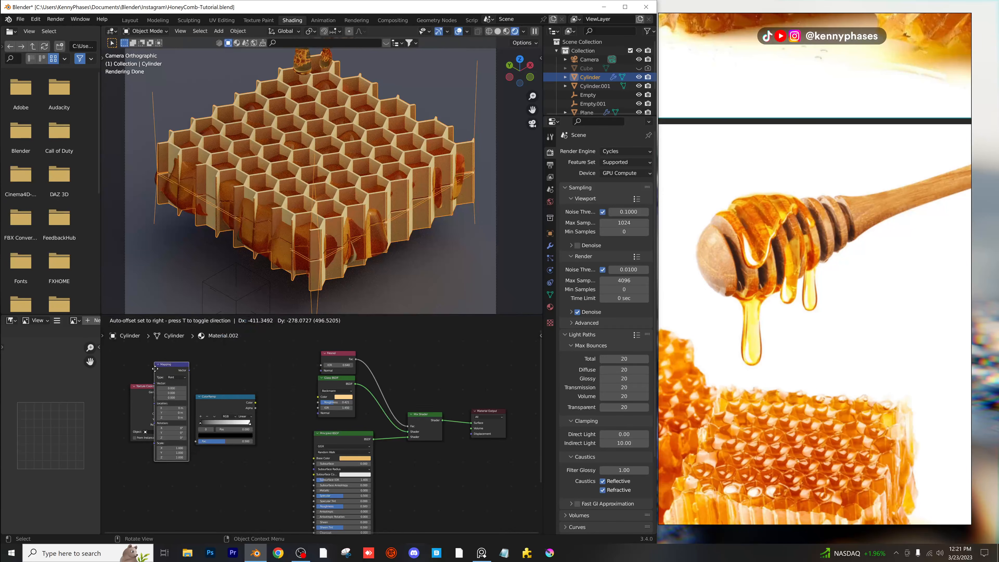
Wire the Texture Coordinate's Generated output through the Mapping node into the ColorRamp's factor, spacing the nodes apart.
scroll(216, 402, "up", 3)
left_click_drag(236, 386, 257, 382)
left_click_drag(301, 356, 302, 396)
left_click_drag(316, 467, 317, 468)
scroll(439, 394, "down", 1)
middle_click_drag(427, 430, 302, 415)
Connect the ColorRamp's color output to both the Glass BSDF's color and the Principled BSDF's base color.
left_click_drag(284, 391, 343, 425)
mouse_move(361, 384)
left_mouse_down()
mouse_move(453, 425)
mouse_move(308, 394)
mouse_move(362, 384)
left_mouse_up()
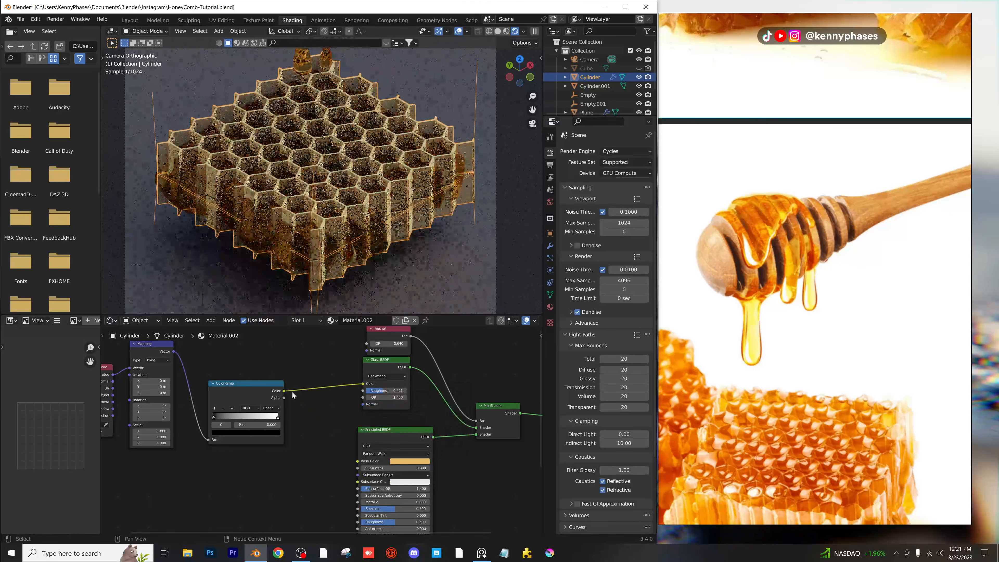
left_click_drag(284, 390, 357, 461)
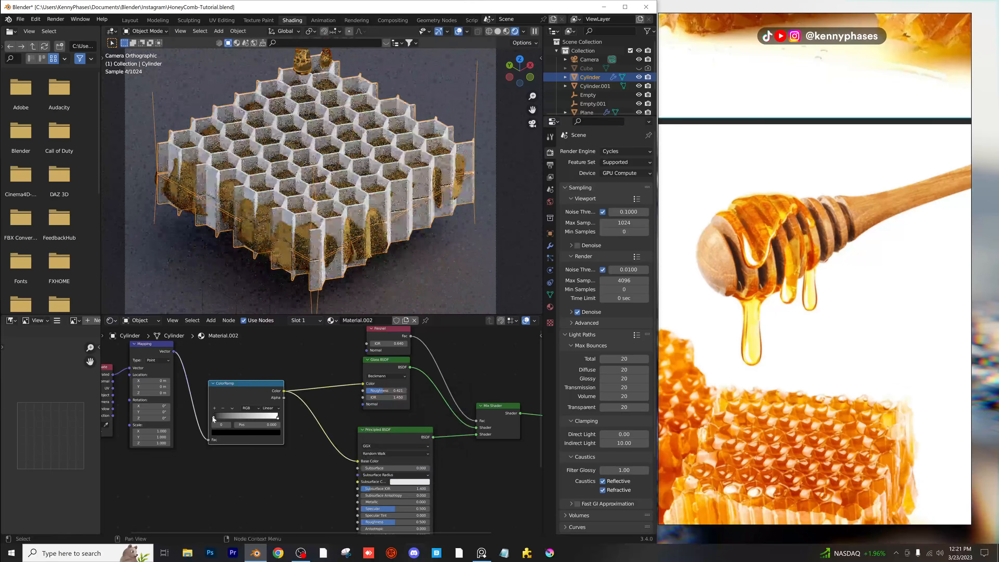
Color the ColorRamp's first stop dark yellow and its last stop light orange.
left_click_drag(213, 415, 214, 416)
left_click(233, 433)
mouse_move(264, 388)
left_mouse_down()
mouse_move(264, 371)
mouse_move(236, 404)
mouse_move(230, 376)
left_mouse_up()
left_click(238, 346)
left_click(277, 417)
left_click(251, 432)
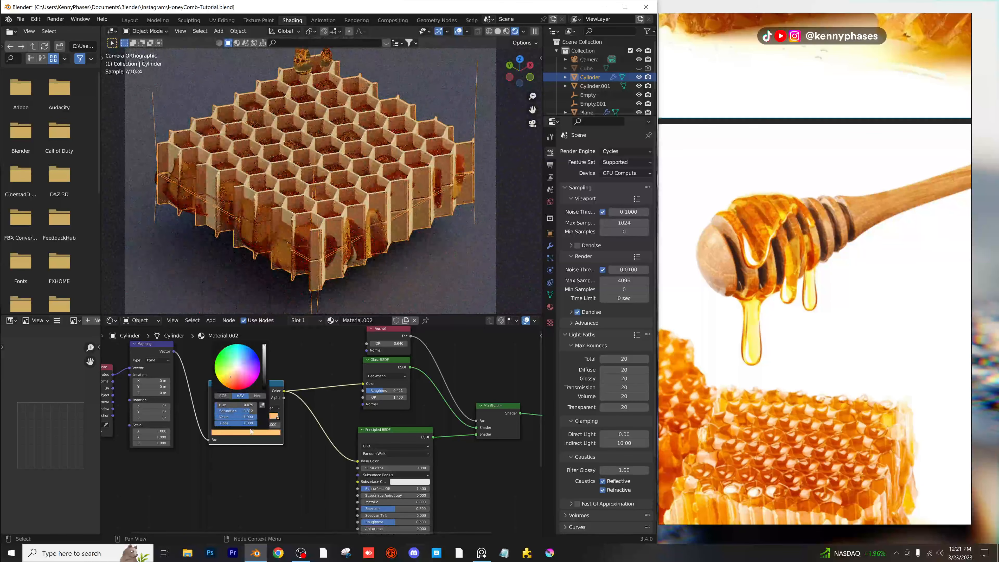
Brighten the ColorRamp's first stop to a full, saturated yellow.
scroll(243, 429, "up", 1)
left_click(206, 416)
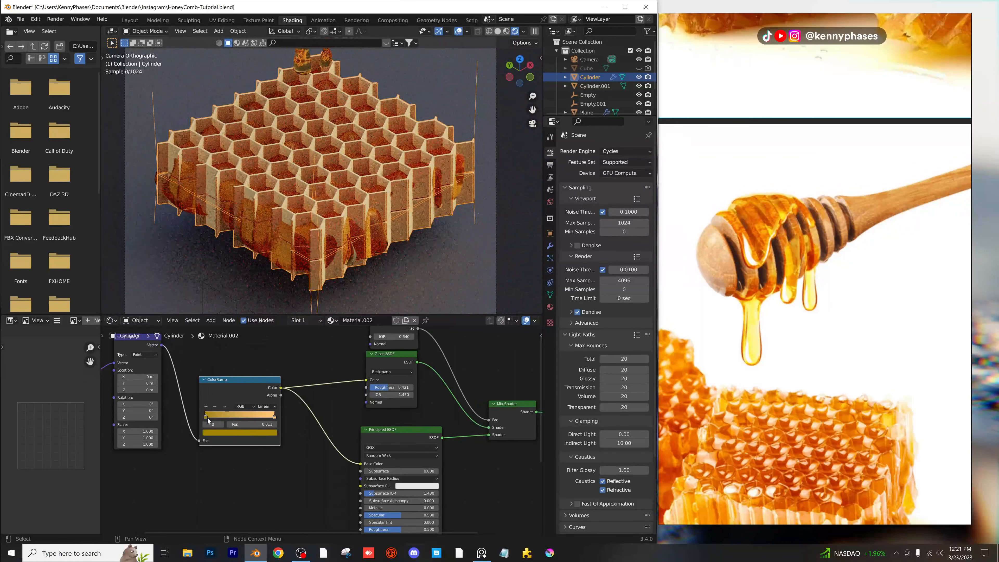
left_click(240, 432)
left_click_drag(258, 359, 259, 337)
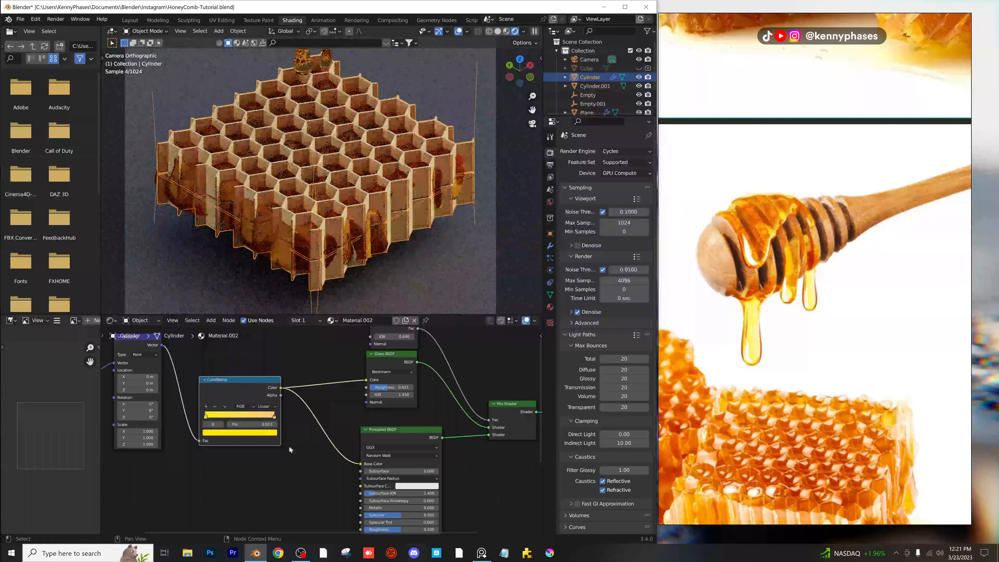
Move both ColorRamp stops inward, with the second at about 0.611, and fine-tune the second stop's light orange.
left_click_drag(223, 416, 247, 416)
left_click(240, 432)
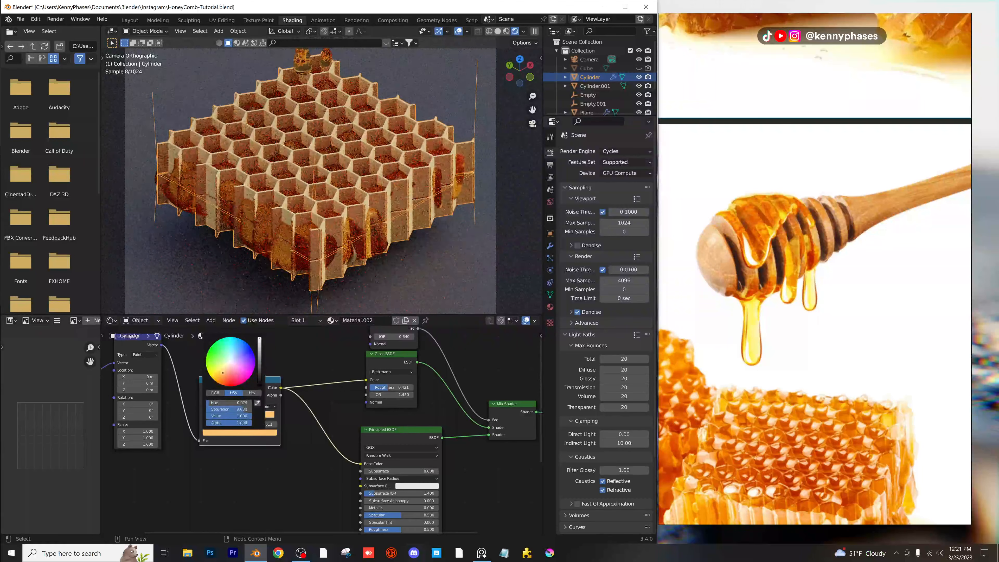
left_click_drag(222, 376, 221, 372)
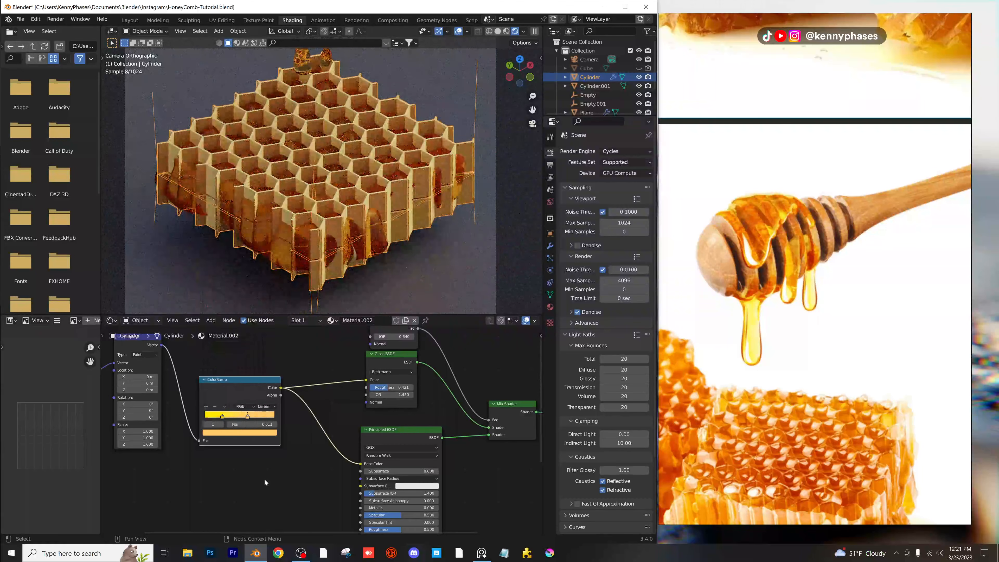
Feed the Mapping node's vector from the Texture Coordinate's Object output.
middle_click_drag(240, 454, 348, 462)
middle_click_drag(456, 419, 384, 419)
scroll(385, 418, "up", 1)
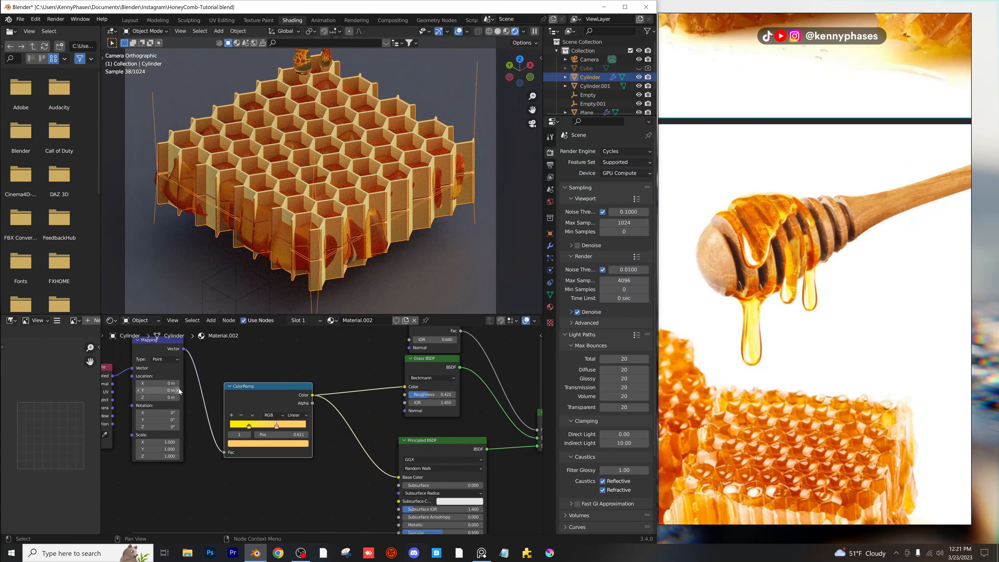
middle_click_drag(161, 369, 254, 370)
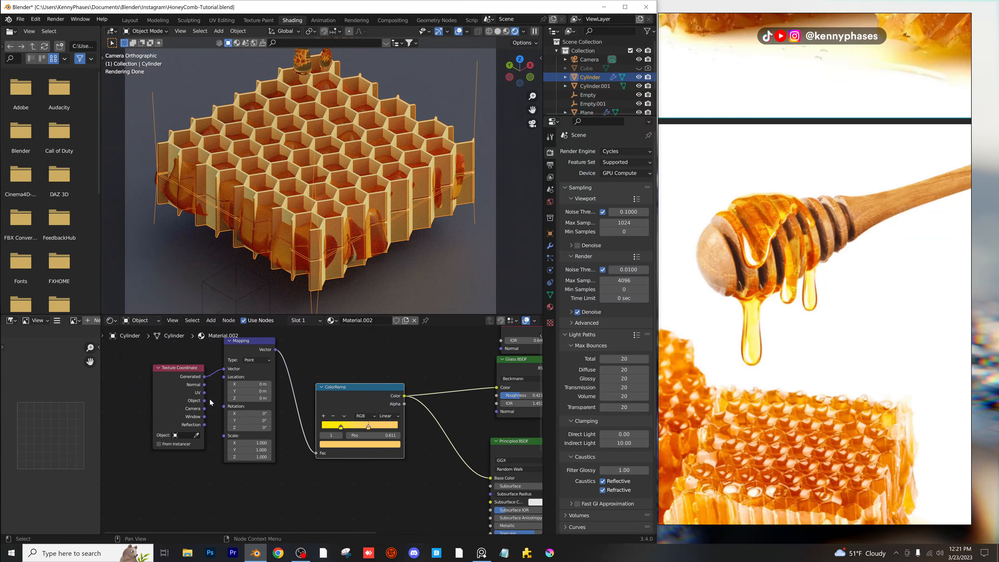
left_click_drag(204, 400, 224, 369)
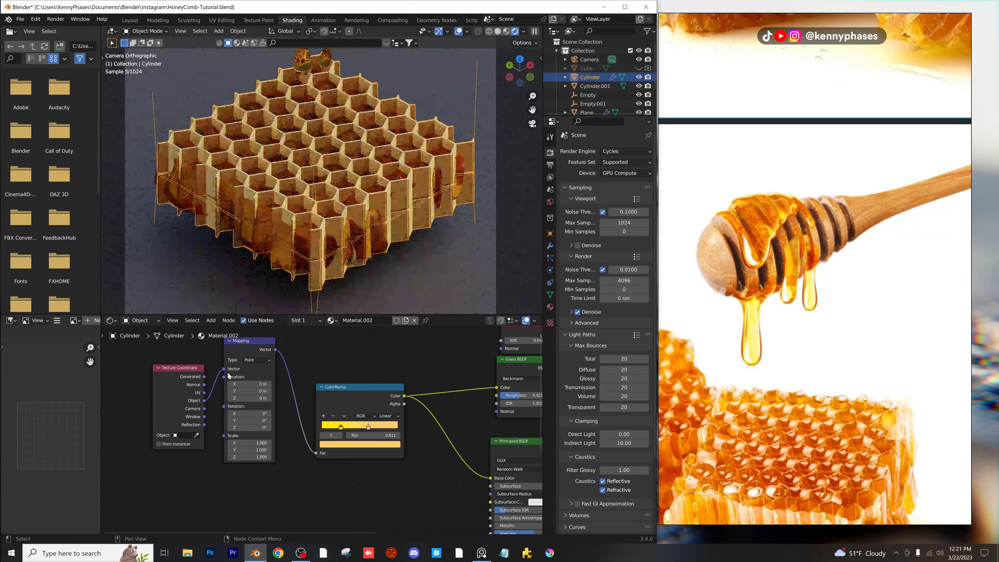
Recolor the ColorRamp's orange stop bright blue, and set the Mapping location to Y 7.4 m, Z 5.4 m and its X rotation to -2.3°.
left_click(369, 444)
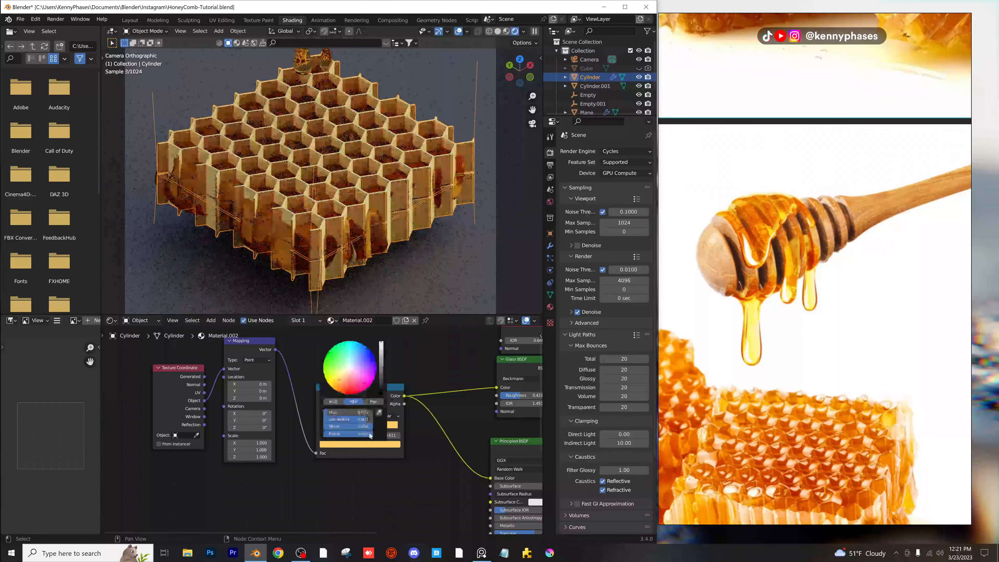
left_click_drag(359, 359, 358, 342)
left_click_drag(252, 384, 242, 413, "shift")
key("ctrl+z")
middle_click_drag(505, 451, 442, 443)
scroll(305, 428, "up", 2)
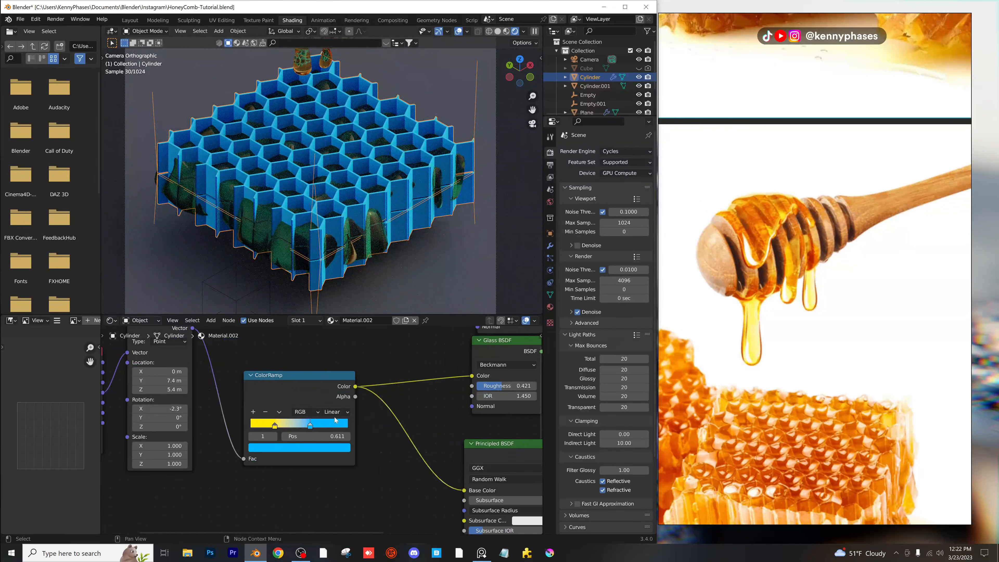
left_click(334, 417)
left_click(335, 414)
left_click(335, 414)
Connect the Texture Coordinate's Generated output to the Mapping vector and bring the ColorRamp stops close together, the yellow one at 0.370.
middle_click_drag(273, 382, 347, 411)
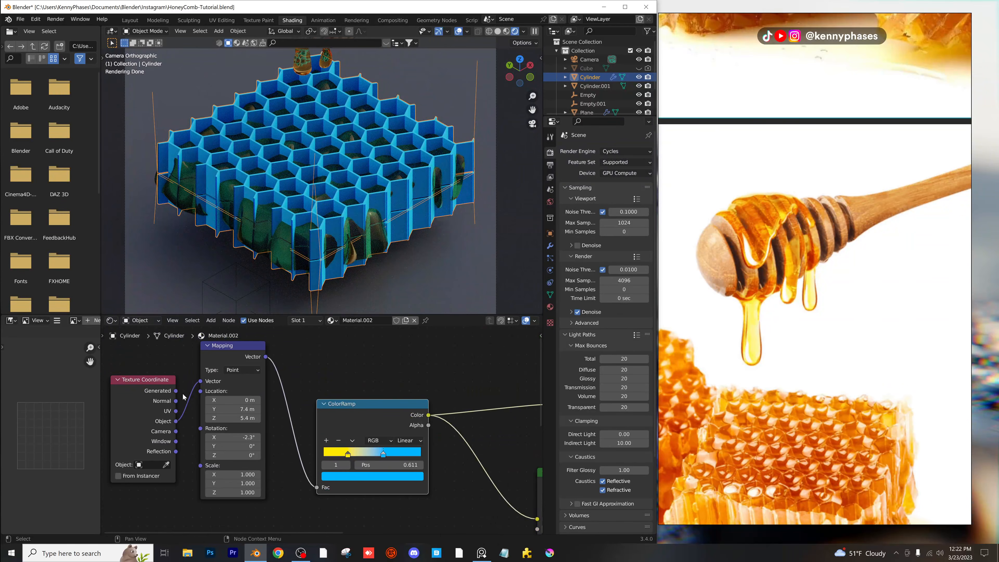
left_click_drag(176, 391, 213, 382)
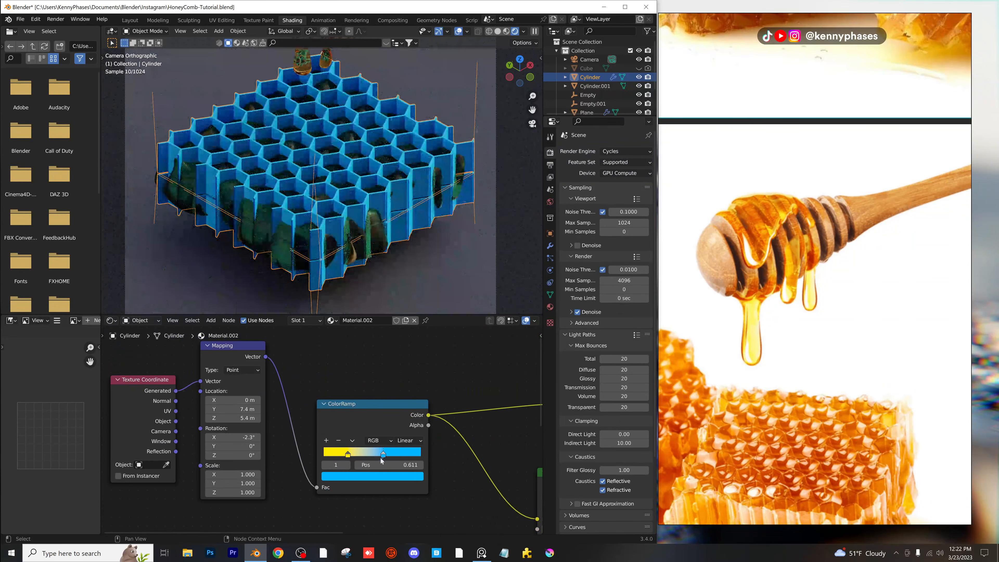
left_click_drag(380, 458, 363, 454)
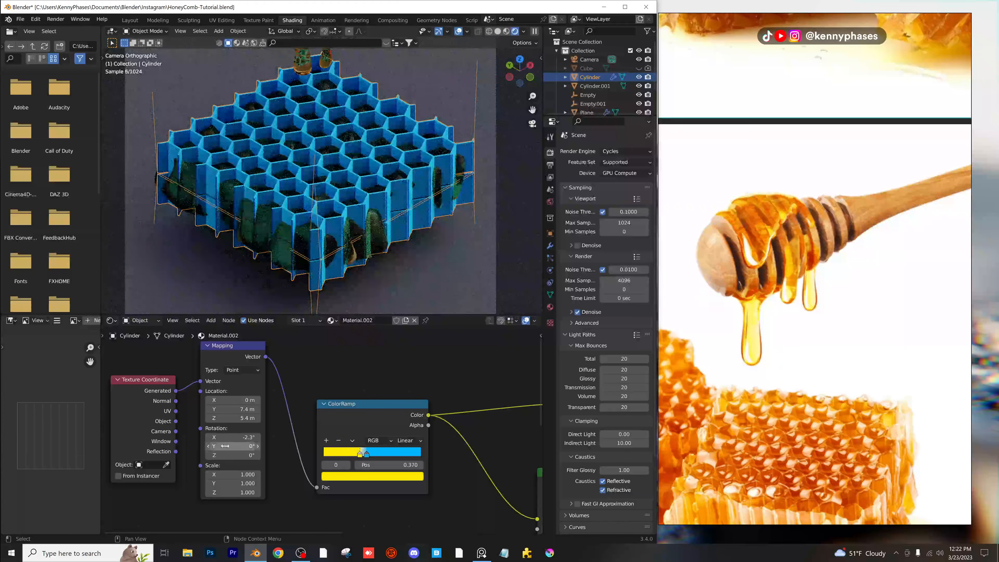
Reset the Mapping node's X rotation to 0° and its Y and Z locations to 0 m, and save the file.
type("0")
key("Return")
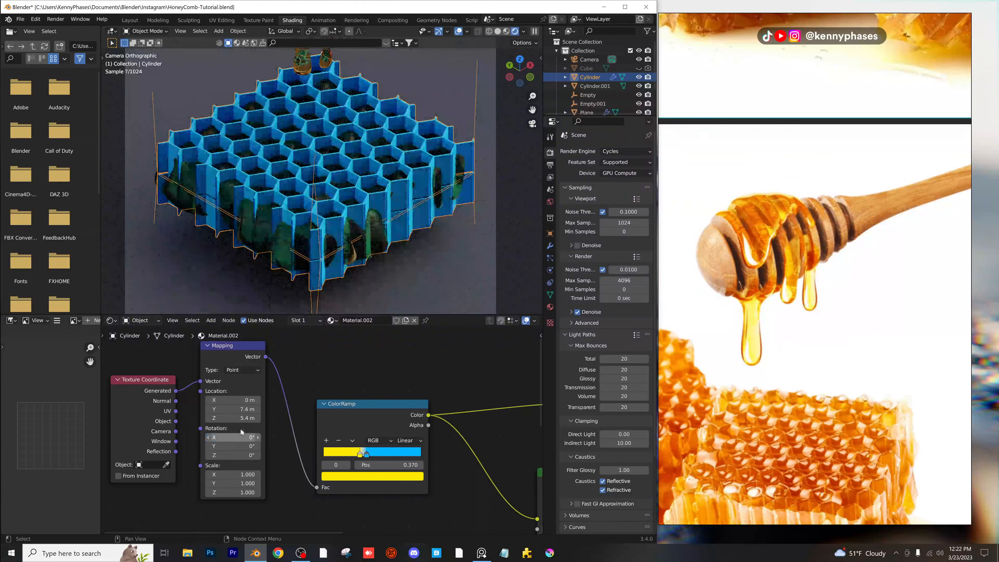
double_click(240, 410)
type("0")
key("Tab")
type("0")
key("Return")
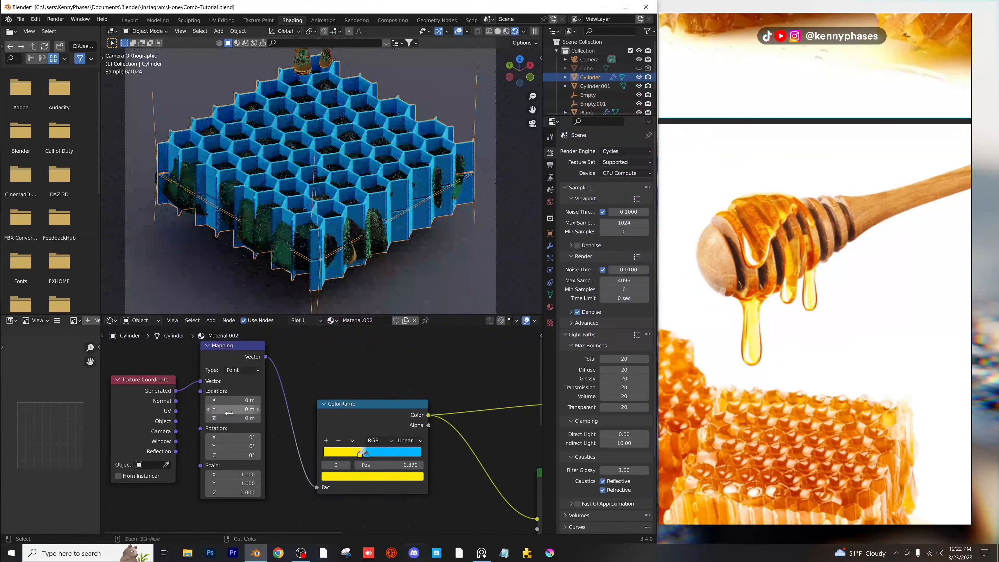
key("ctrl+s")
Feed the Mapping node's vector from the Texture Coordinate's UV output and return to the camera view.
middle_click_drag(334, 168, 229, 152)
middle_click_drag(450, 260, 331, 222, "shift")
key("KP_Decimal")
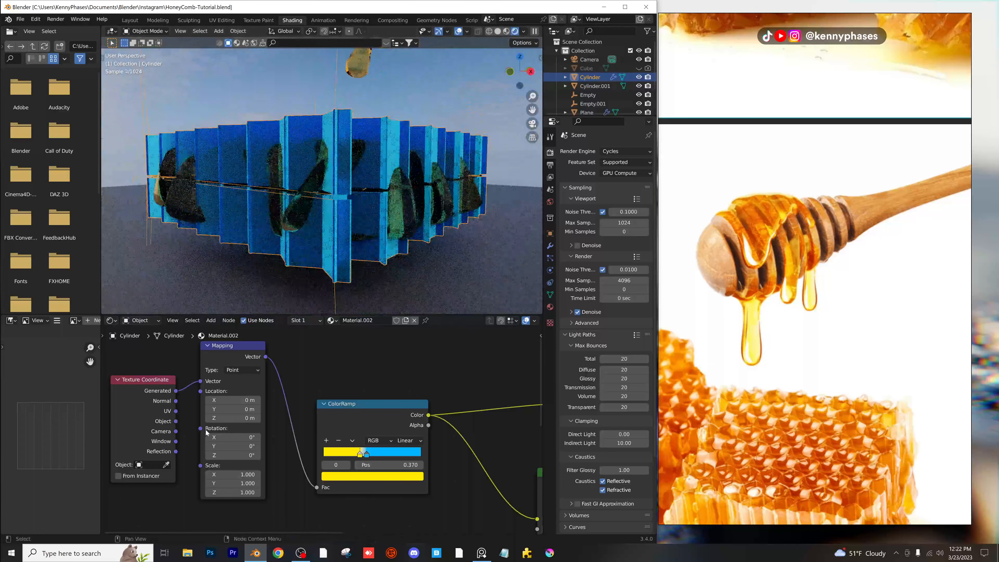
left_click_drag(232, 401, 199, 380, "shift")
key("ctrl+z")
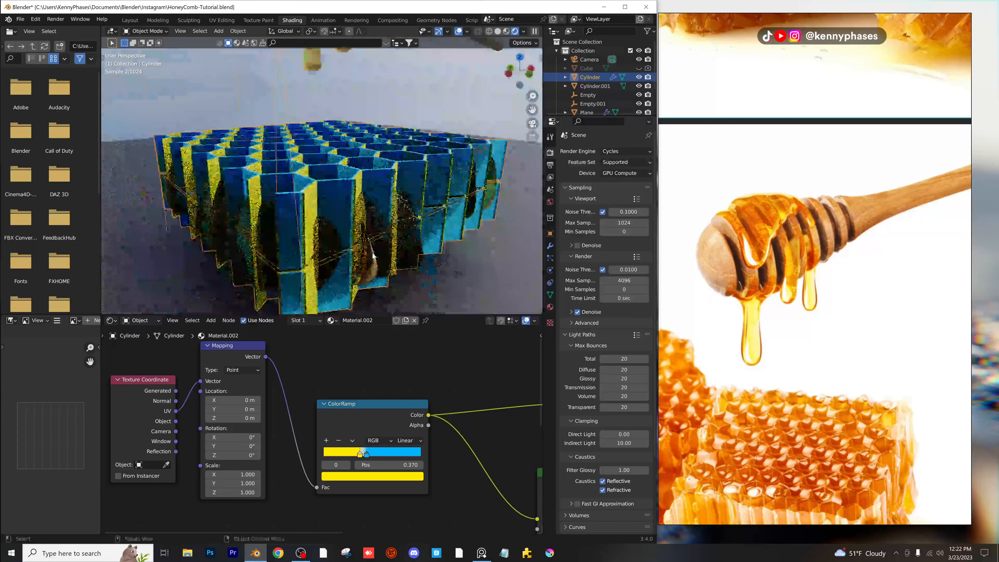
key("KP_0")
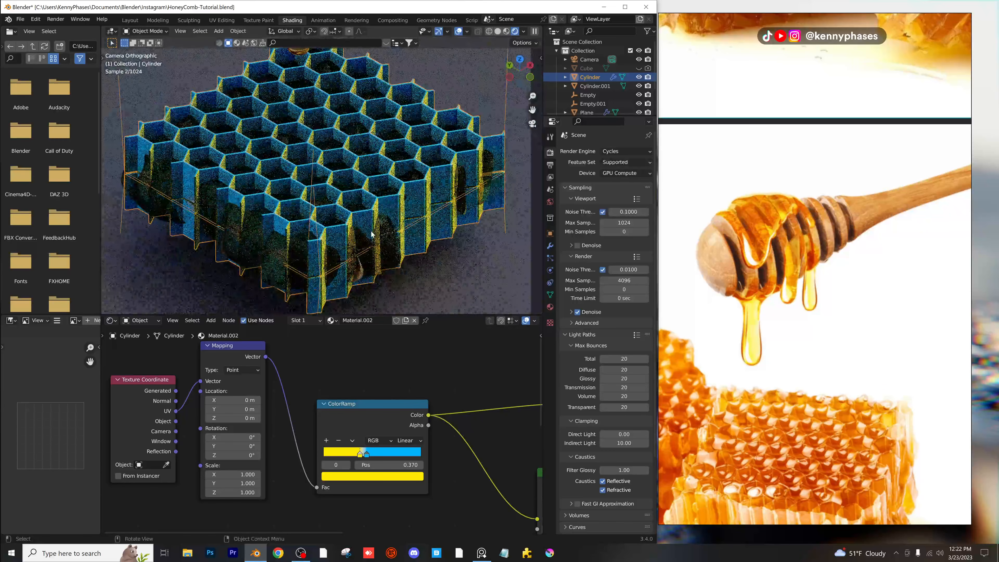
Recolor the ColorRamp's blue stop light orange and lower the Glass BSDF roughness to 0.140.
left_click(366, 456)
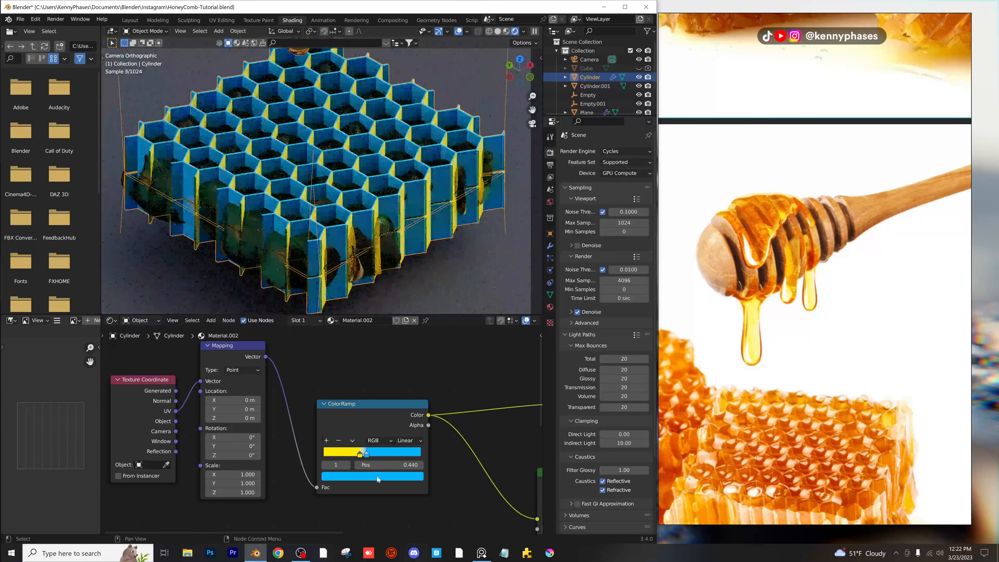
left_click(378, 476)
left_click_drag(340, 395, 348, 392)
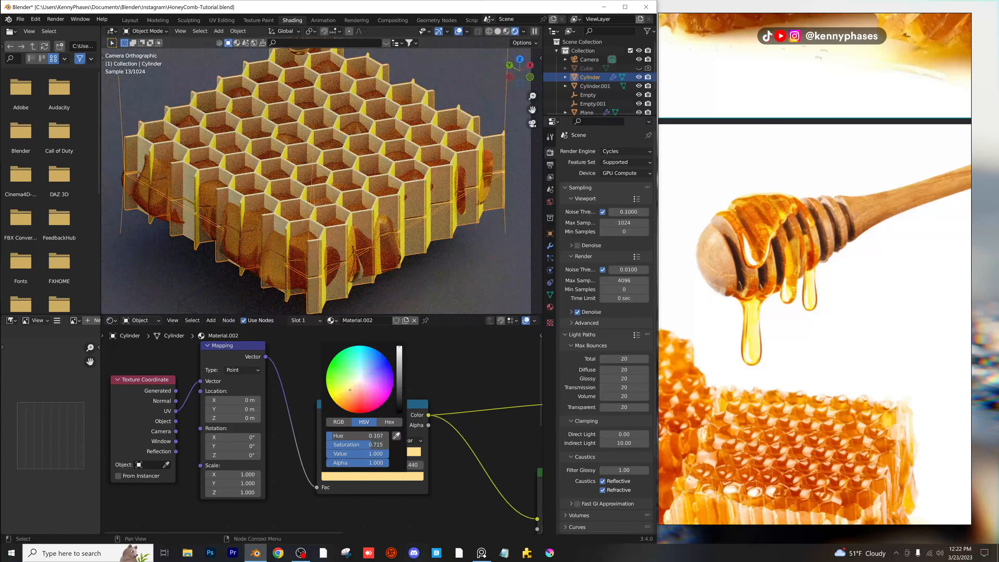
scroll(455, 397, "down", 2)
middle_click_drag(455, 397, 339, 398)
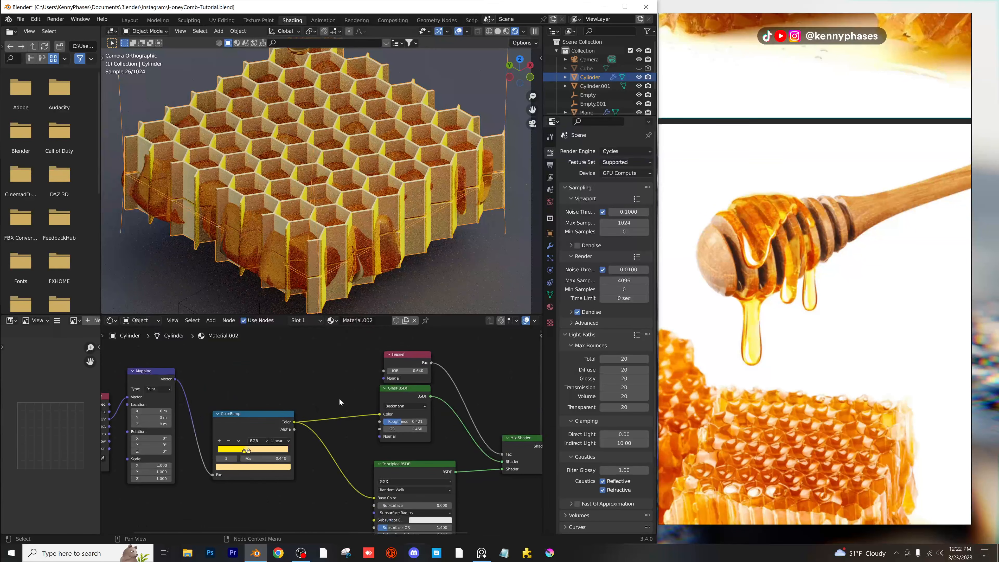
left_click_drag(414, 426, 402, 426)
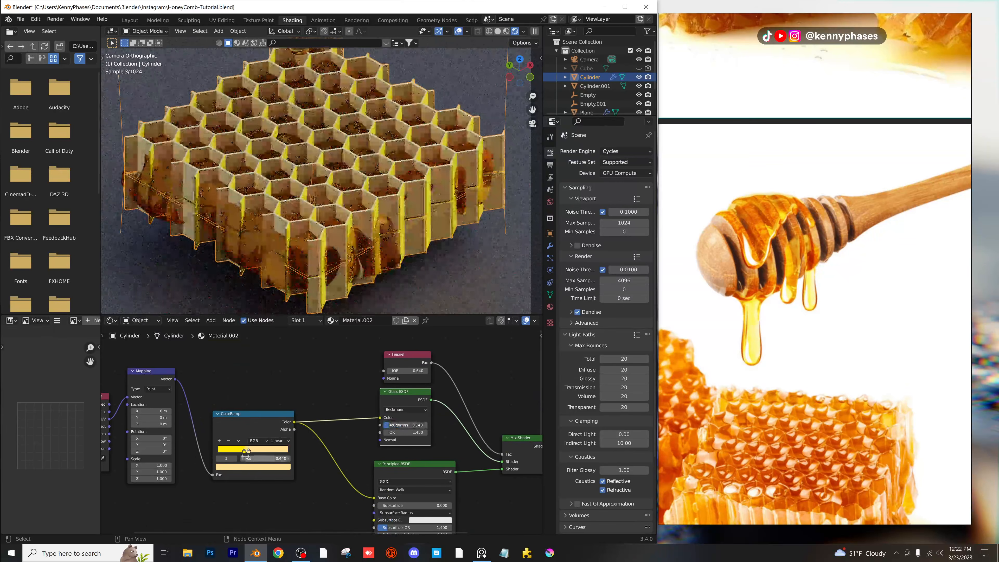
Soften the ColorRamp's yellow stop to a paler yellow and shift the second stop toward peach.
left_click(244, 451)
left_click(249, 467)
left_click_drag(252, 444, 245, 444)
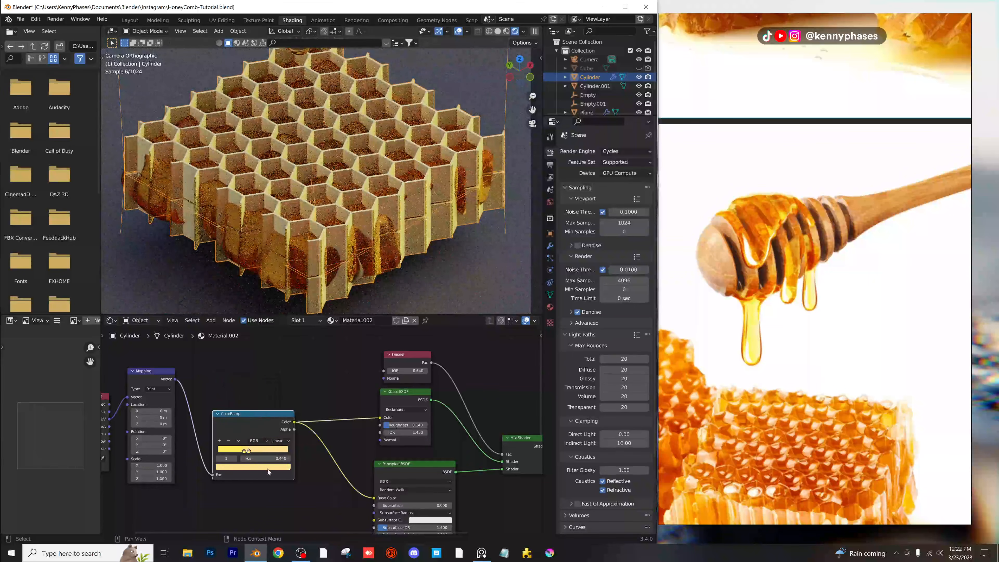
left_click(253, 466)
left_click_drag(244, 407, 246, 409)
Examine the rendered comb in the camera frame and up close, and compare it with the enlarged honeycomb reference photo.
scroll(398, 210, "down", 5)
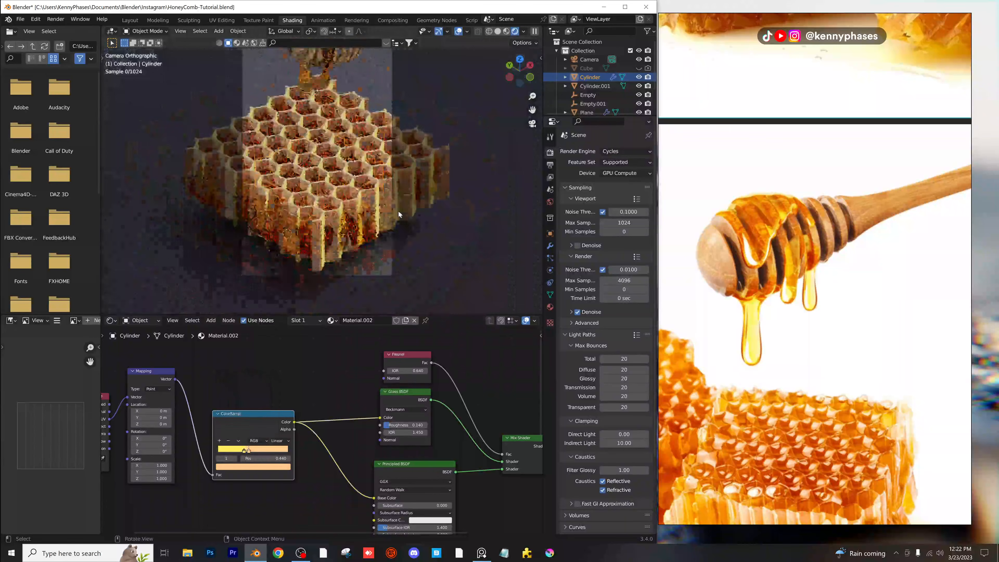
middle_click_drag(385, 191, 393, 199, "shift")
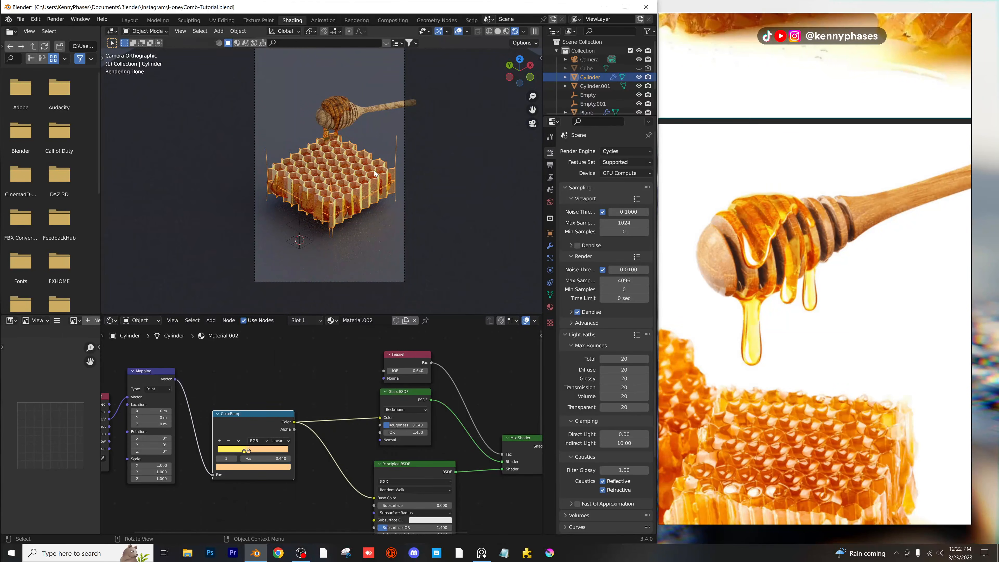
scroll(375, 174, "up", 6)
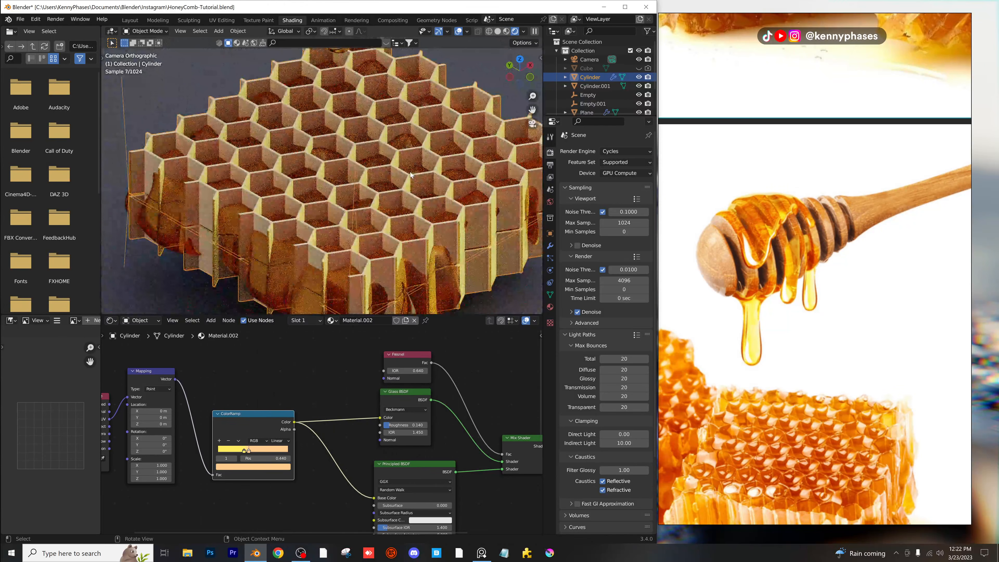
middle_click_drag(410, 174, 372, 136, "shift")
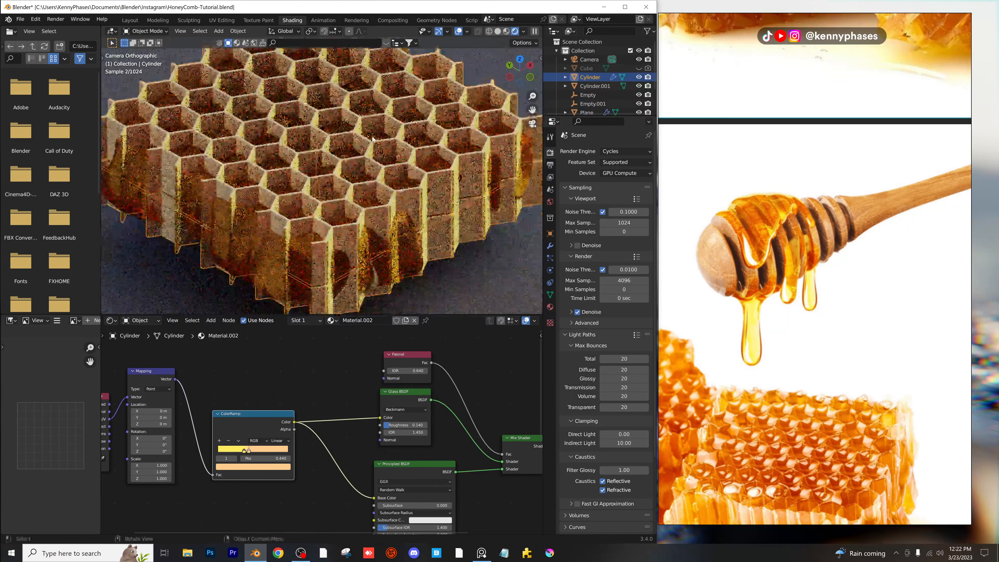
scroll(837, 173, "down", 3)
scroll(836, 177, "up", 3)
middle_click_drag(836, 178, 825, 22)
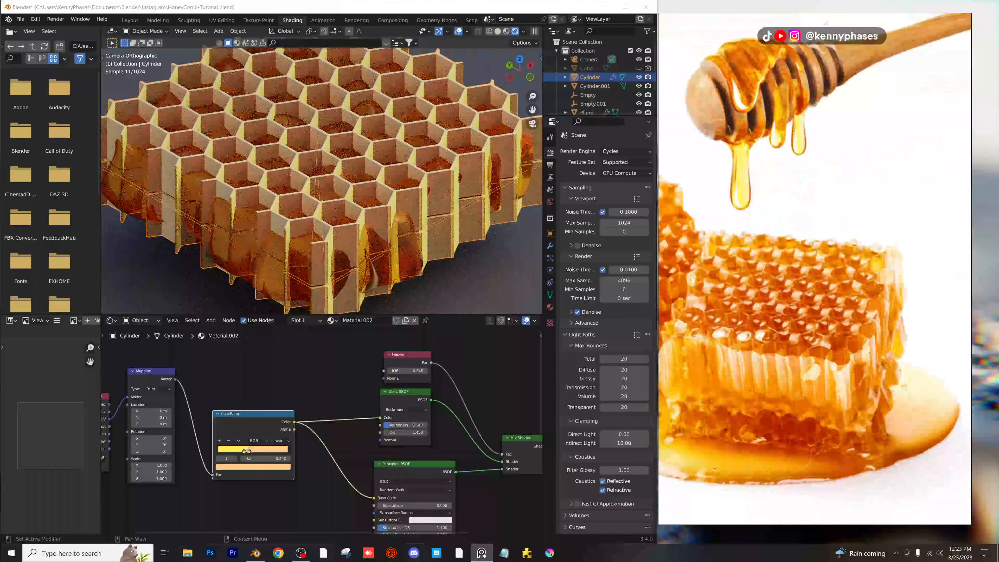
right_click_drag(825, 22, 349, 35)
scroll(362, 395, "up", 4)
middle_click_drag(362, 395, 357, 335)
scroll(348, 344, "down", 2)
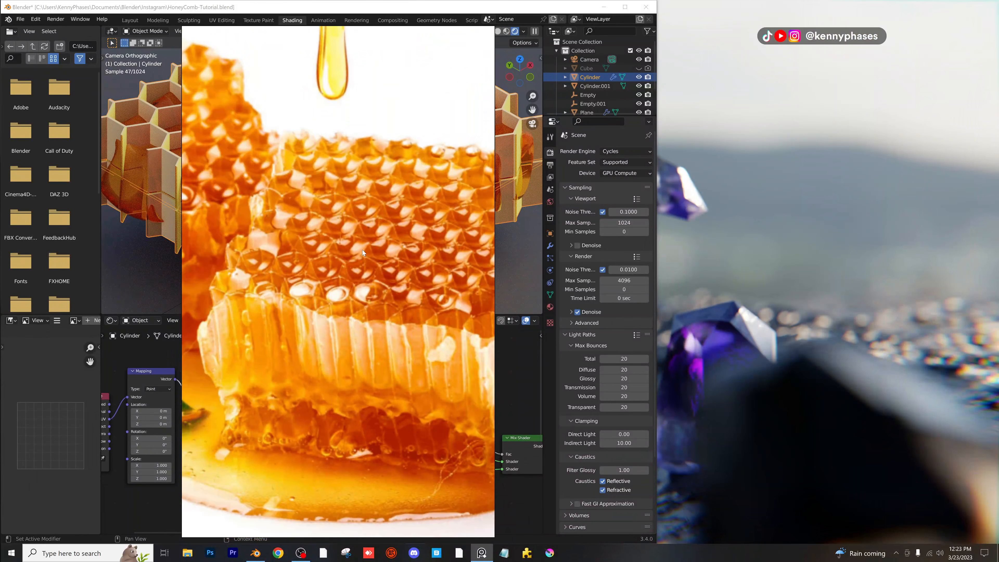
right_click_drag(385, 62, 844, 74)
left_click(445, 246)
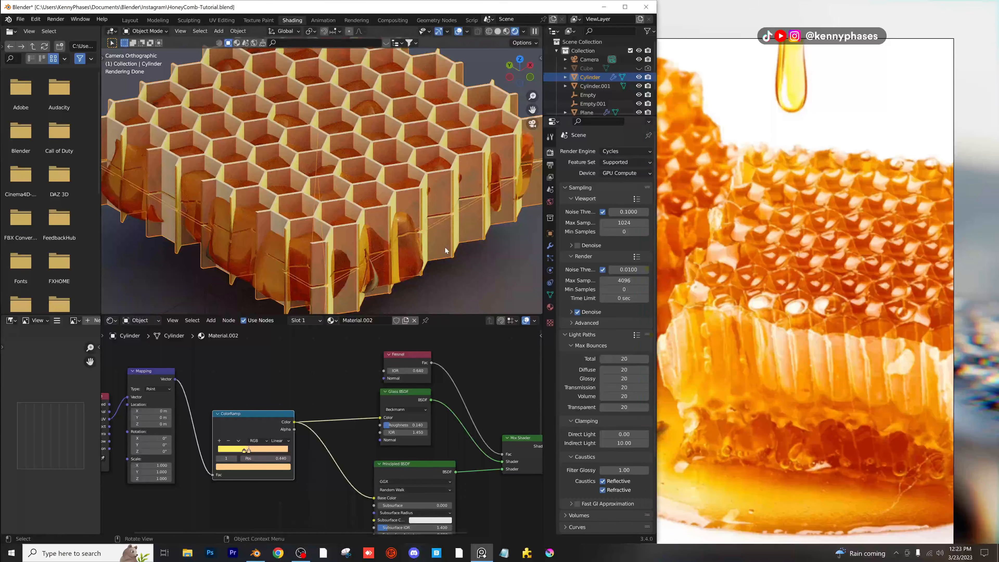
Duplicate the Mix Shader and insert the copy between the first Mix Shader and the Material Output.
scroll(440, 432, "down", 2)
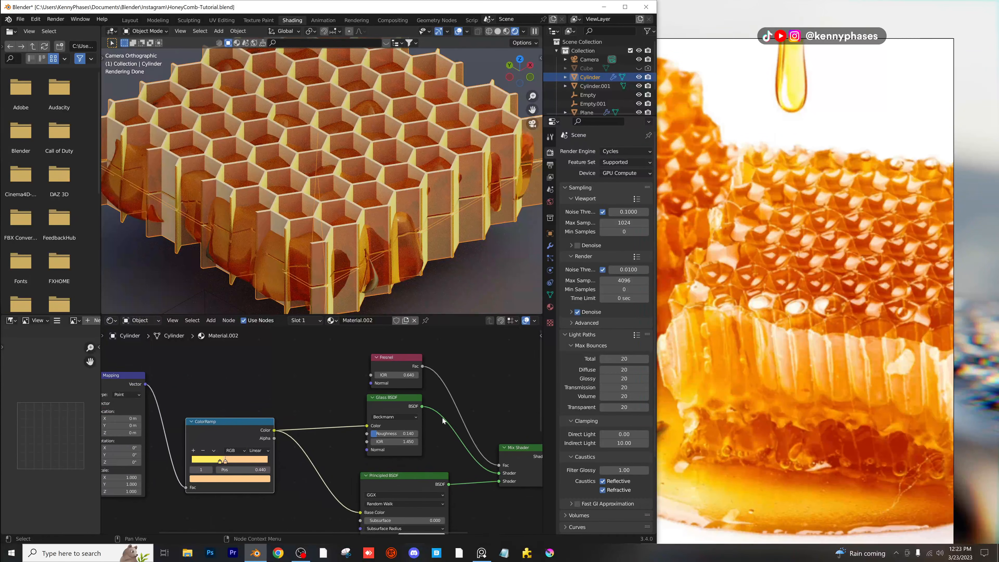
middle_click_drag(443, 418, 308, 366)
key("shift+d")
left_click(433, 402)
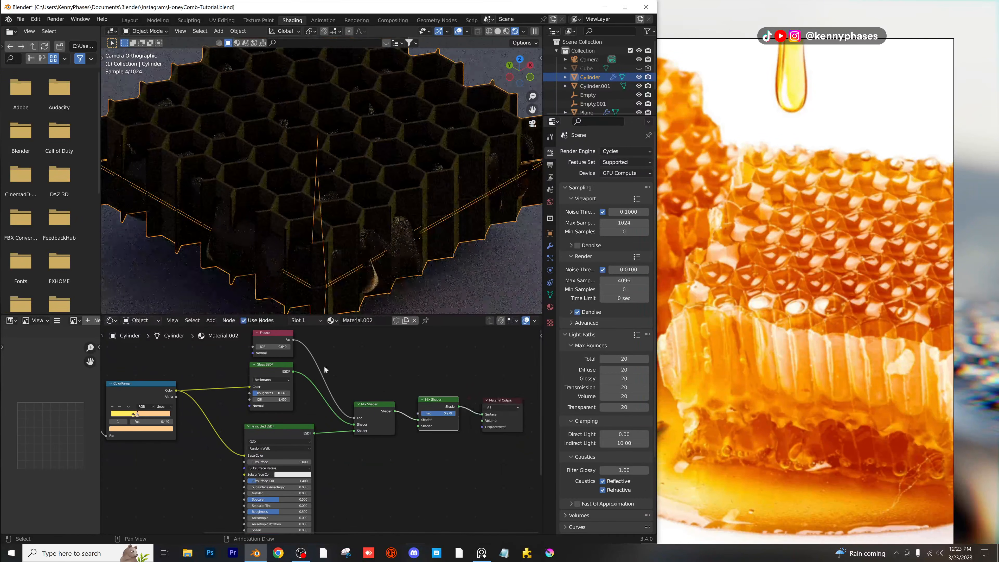
left_click(226, 321)
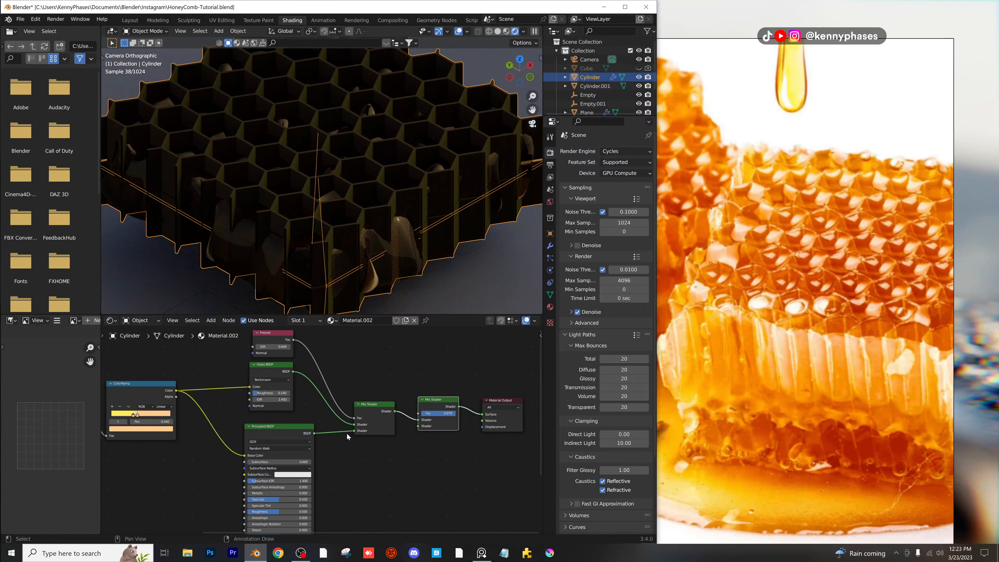
Duplicate the Principled BSDF and connect the copy to the second Mix Shader's free shader input.
scroll(292, 391, "down", 1)
scroll(292, 391, "up", 1)
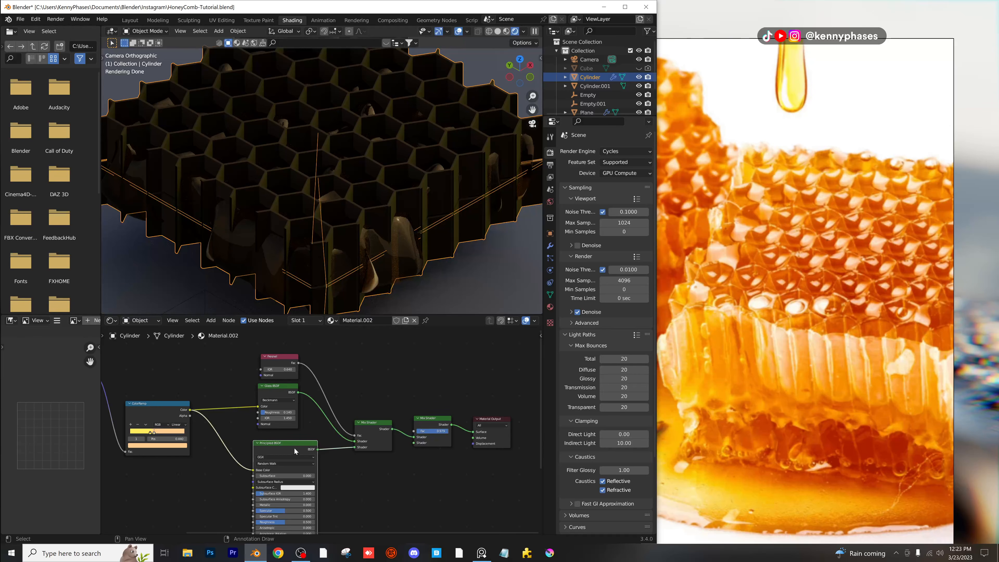
key("shift+d")
left_click_drag(403, 476, 413, 443)
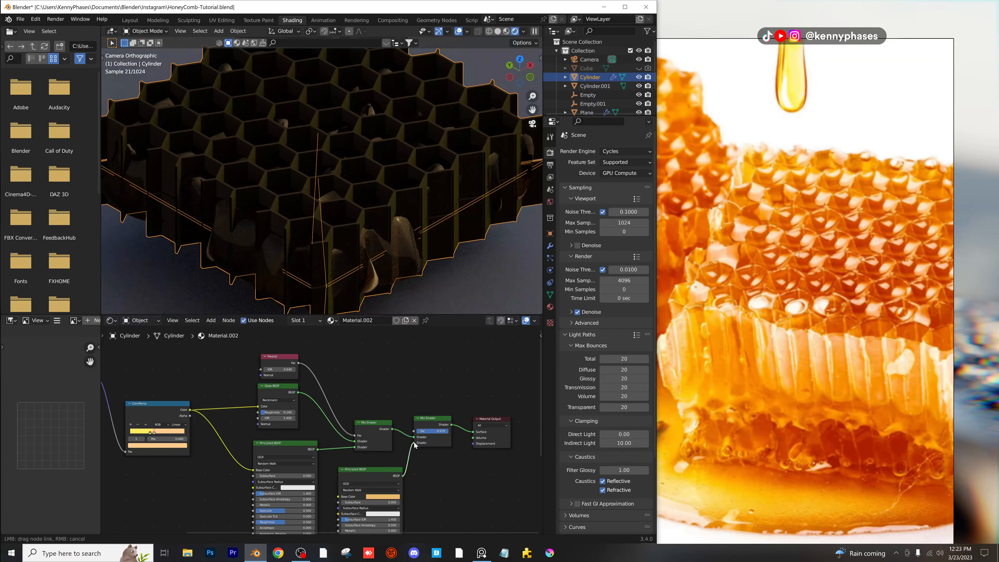
Add a Layer Weight node, connect its Fresnel output to the second Mix Shader's Fac, set Blend to 0.770, and save.
left_click(210, 320)
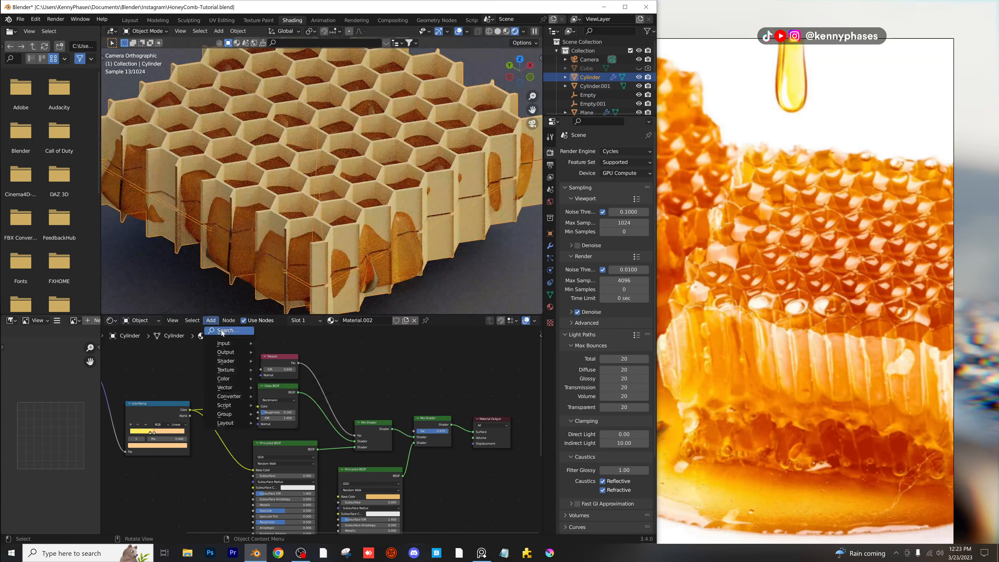
mouse_move(220, 341)
left_click(244, 400)
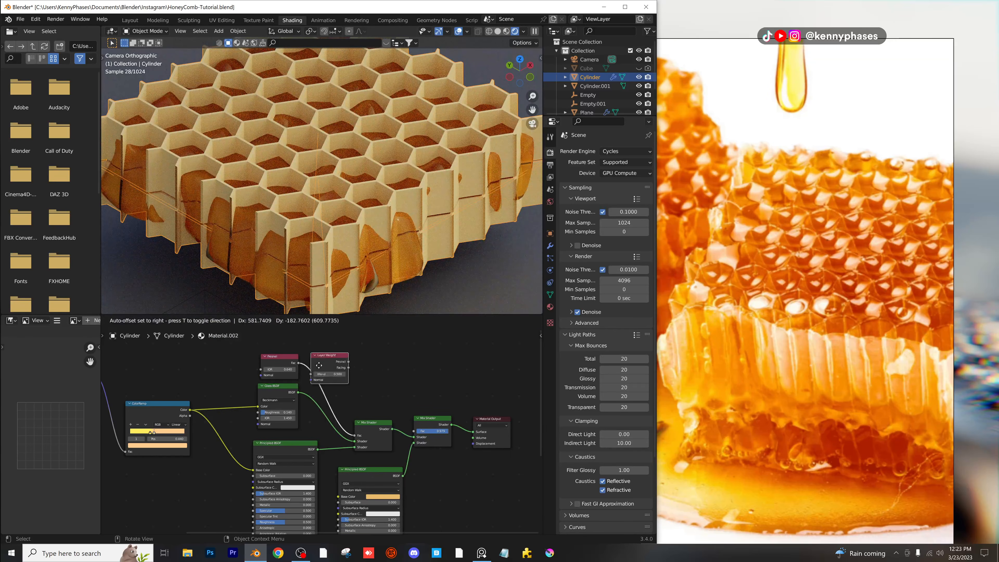
left_click(353, 365)
left_click_drag(389, 364, 414, 431)
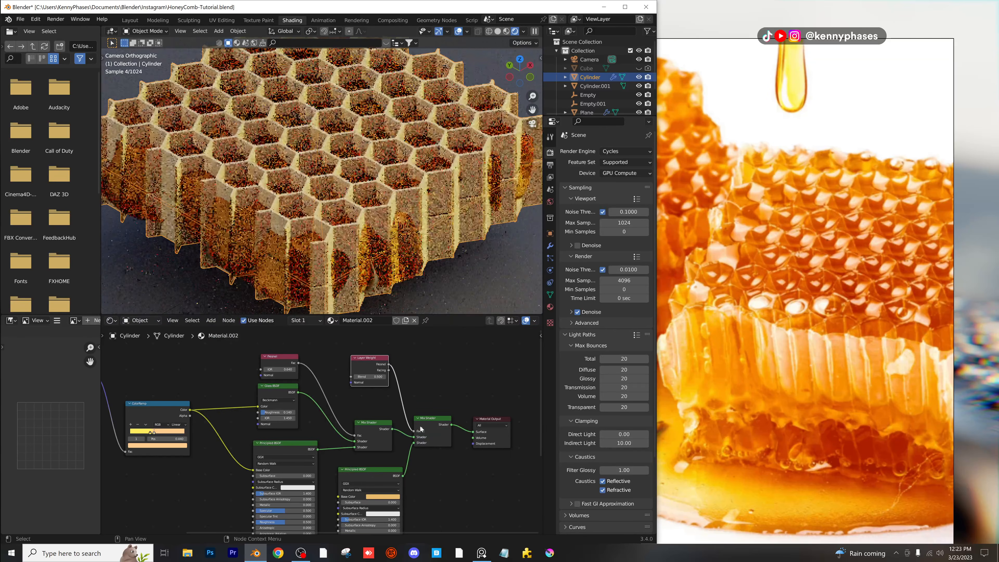
scroll(381, 384, "up", 1)
left_click_drag(377, 367, 389, 366)
key("ctrl+s")
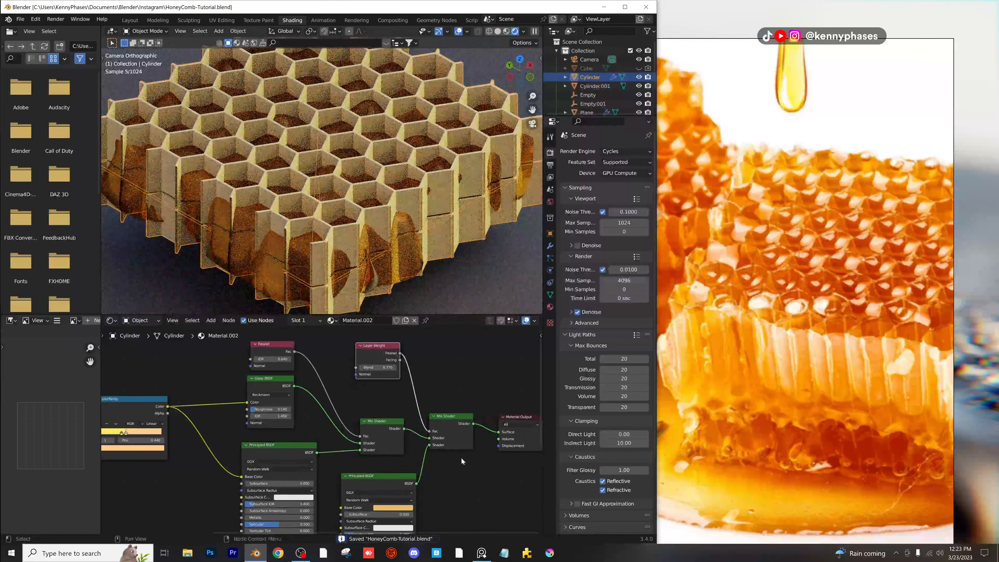
Try swapping the second Mix Shader's shader inputs and driving its Fac from the Layer Weight's Facing output with Blend 1.000.
left_click(439, 450)
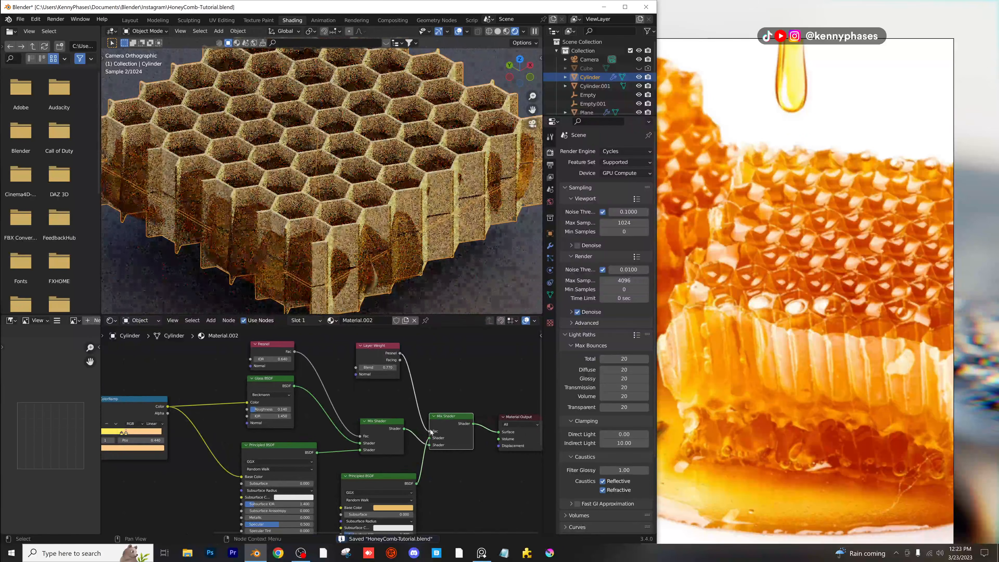
middle_click_drag(427, 391, 427, 398)
left_click_drag(401, 368, 431, 439)
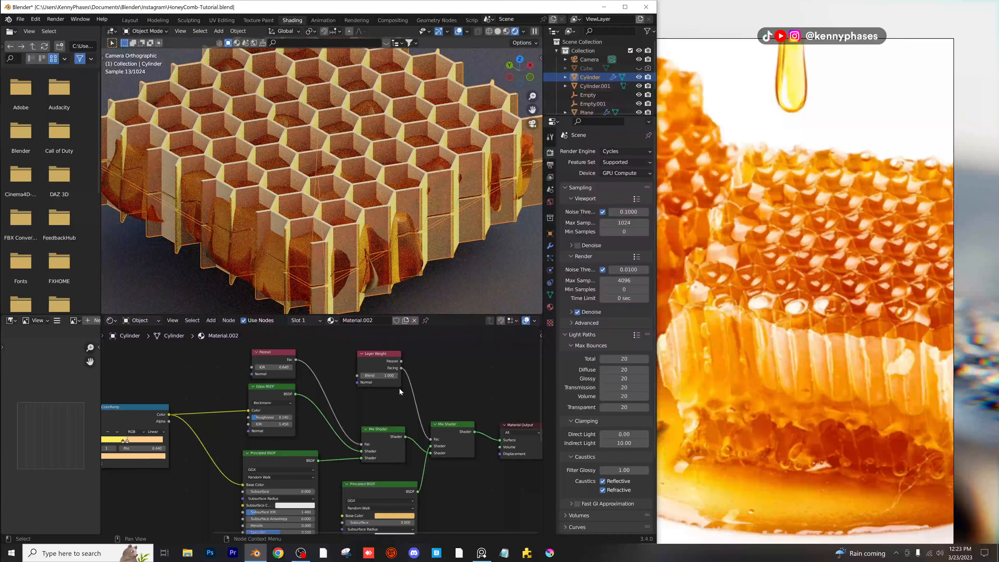
left_click(427, 453)
left_click_drag(502, 443, 502, 443)
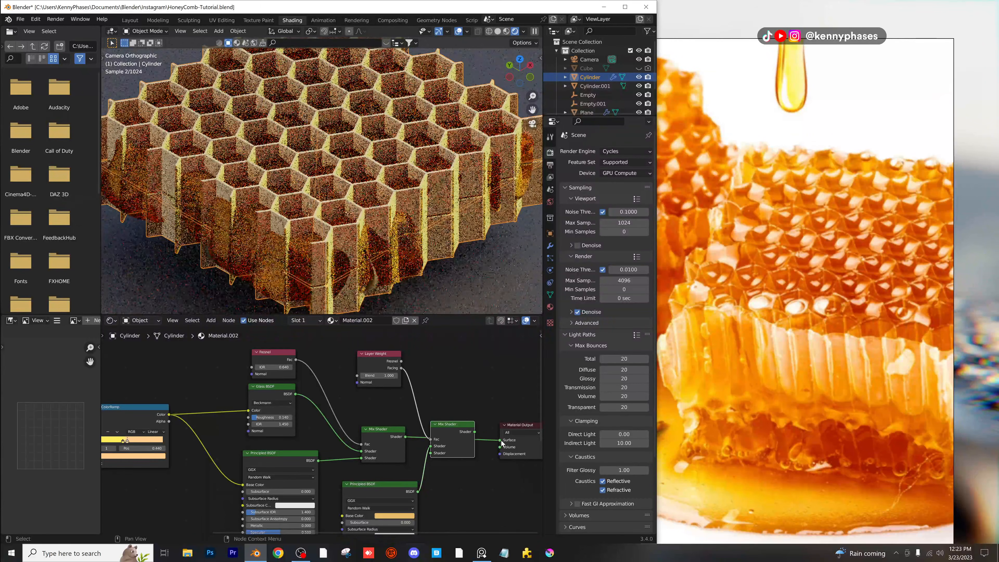
Recolor the duplicated Principled BSDF's base color bright blue as a test color.
middle_click_drag(439, 477, 441, 432)
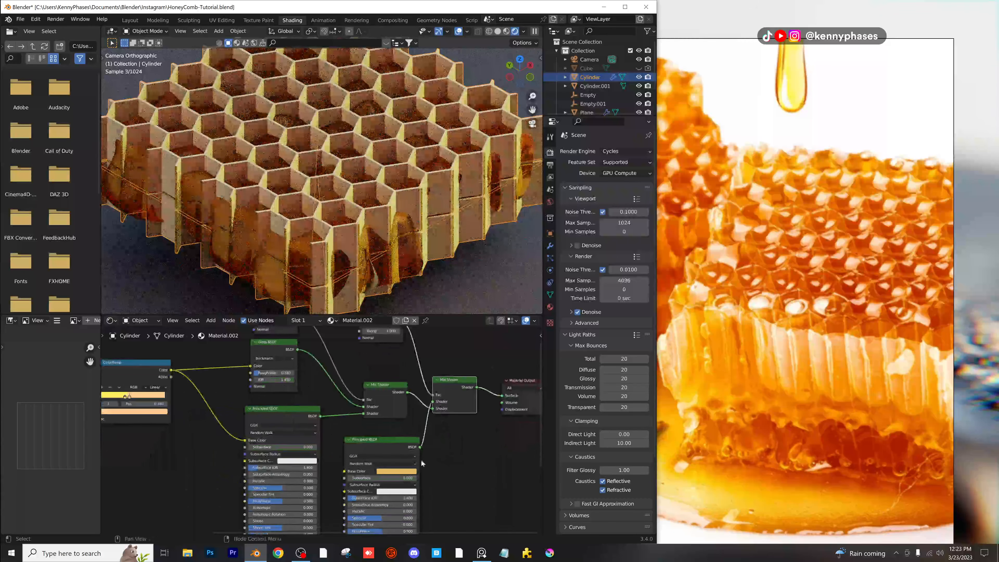
left_click(409, 468)
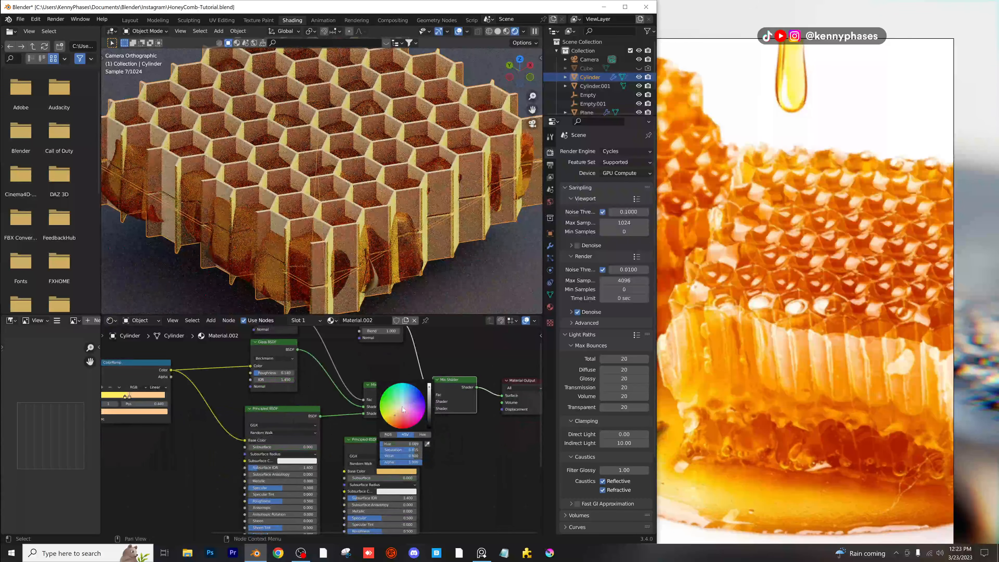
left_click(420, 420)
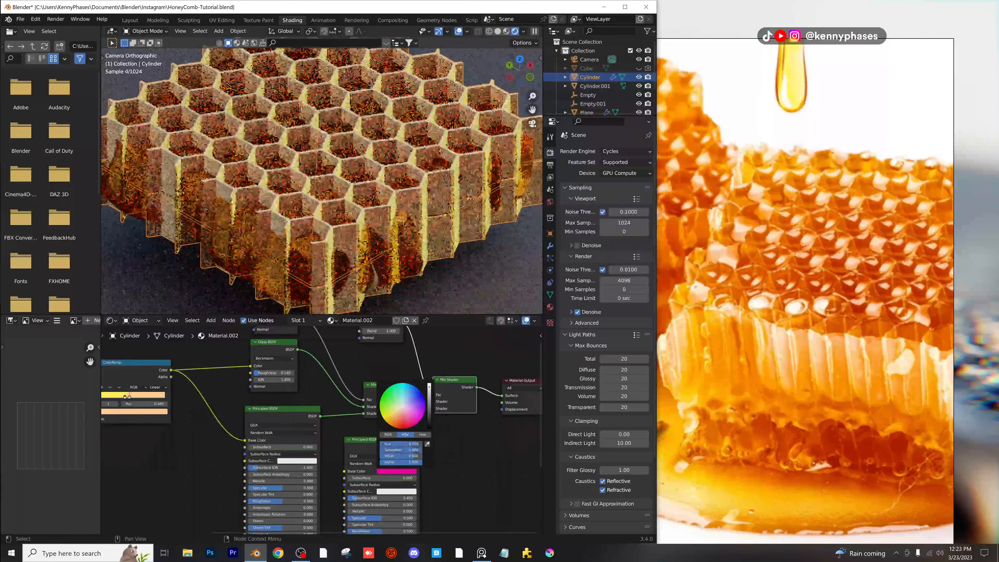
left_click(411, 472)
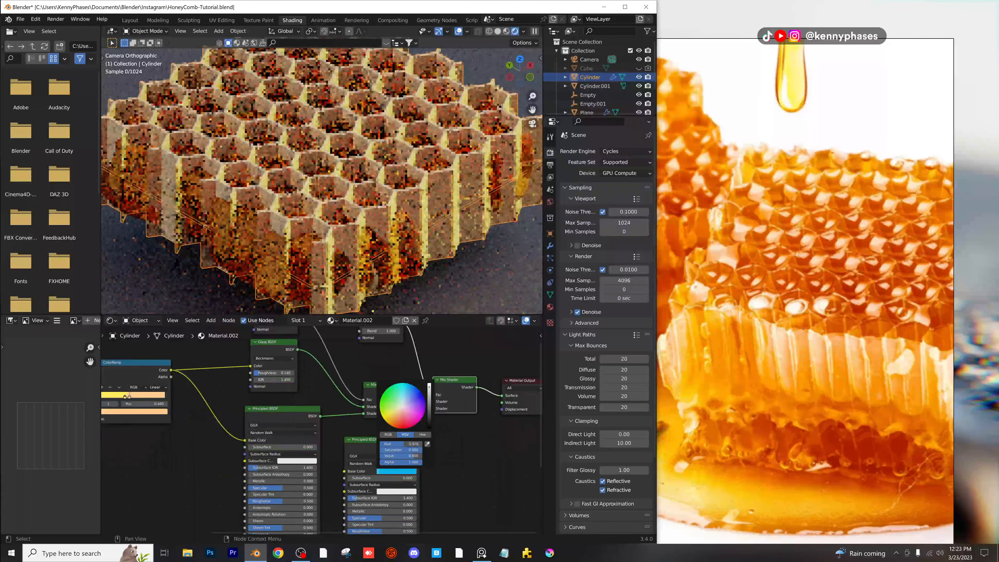
left_click(397, 356)
Reconnect the Layer Weight's Fresnel output to the second Mix Shader's Fac and set Blend to 0.710.
middle_click_drag(384, 332, 383, 363)
left_click_drag(383, 363, 361, 362)
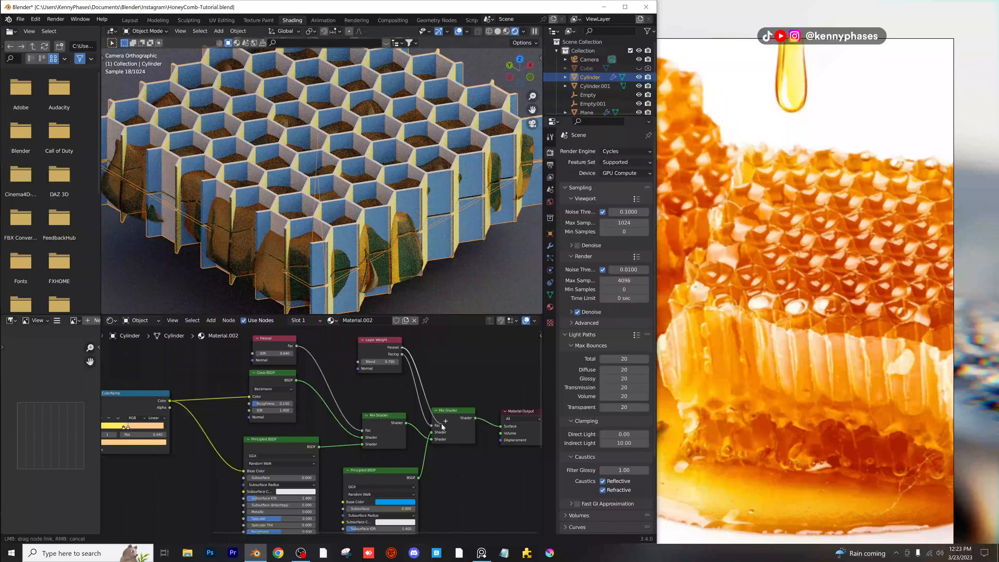
left_click_drag(443, 426, 432, 425)
left_click_drag(375, 364, 370, 361)
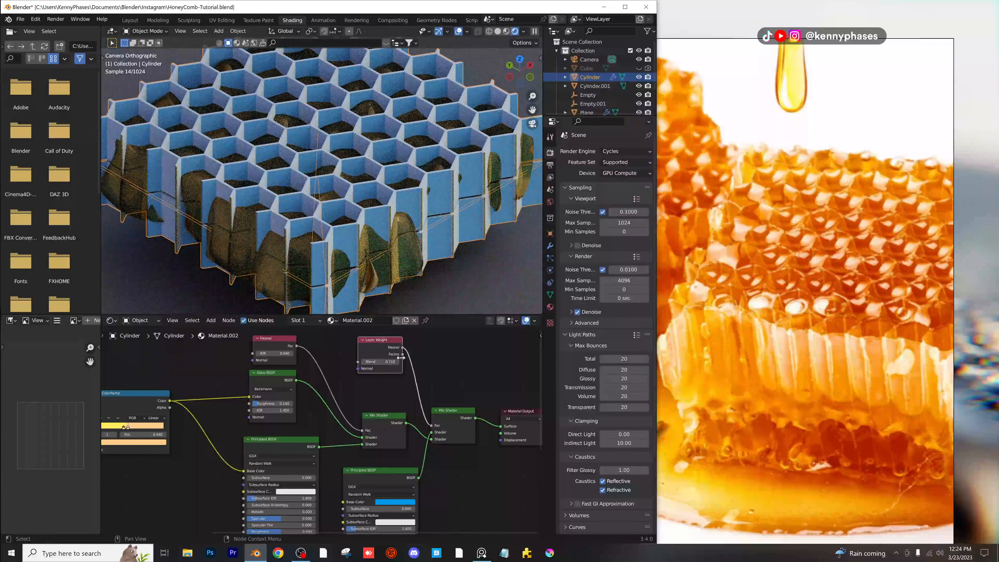
Duplicate the ColorRamp node above the original and recolor its two stops black and white.
middle_click_drag(376, 356, 441, 390)
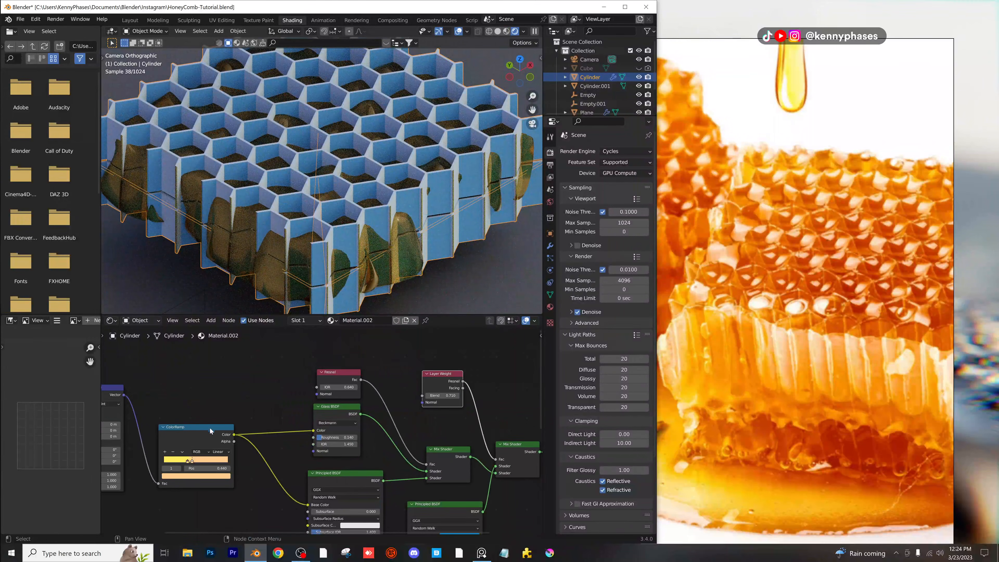
key("shift+d")
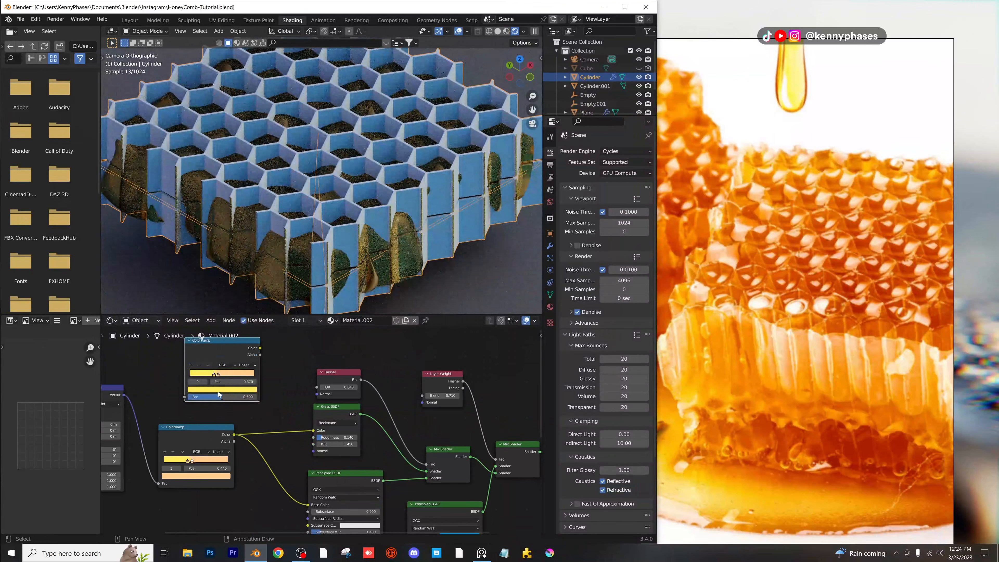
left_click(221, 390)
left_click_drag(235, 346, 236, 398)
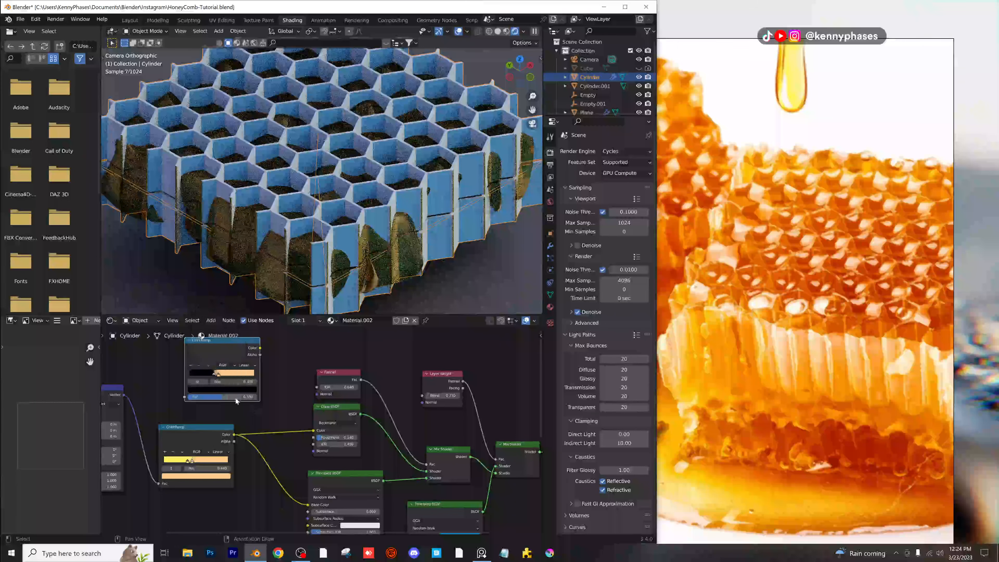
left_click(228, 390)
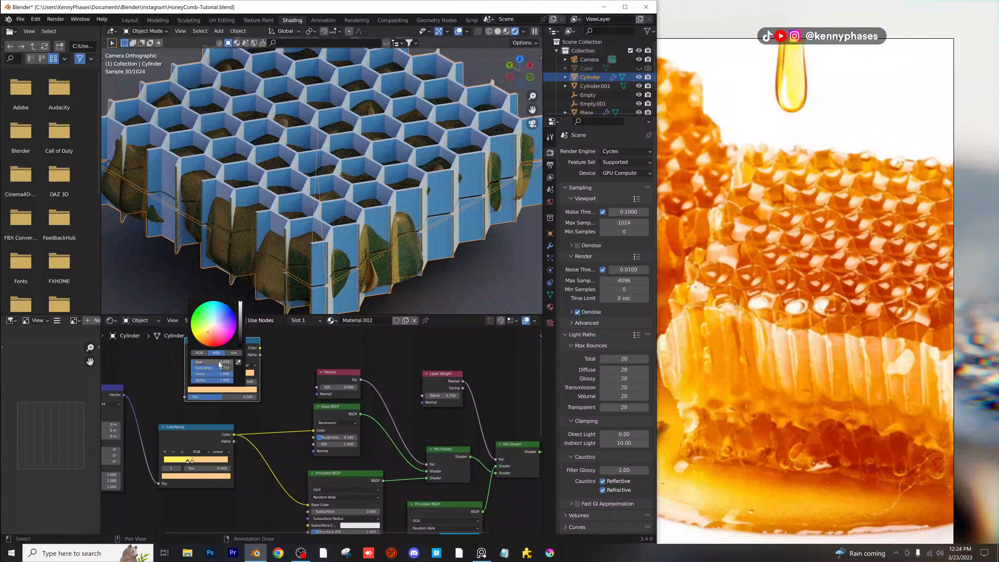
left_click_drag(219, 367, 197, 367)
Connect the black-and-white ColorRamp's Color output to the Layer Weight's Blend input and spread its two stops farther apart.
left_click_drag(260, 348, 428, 398)
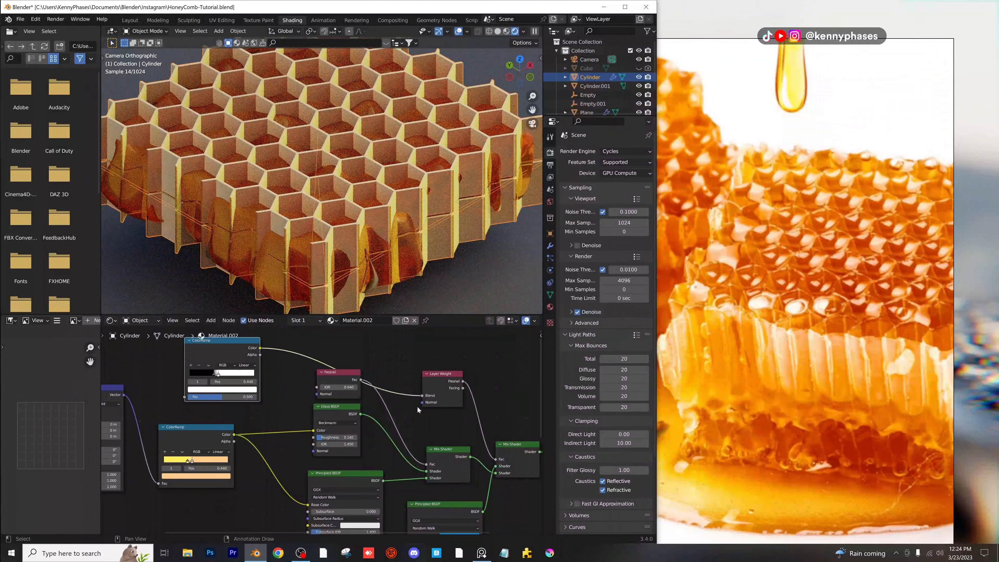
mouse_move(218, 373)
left_mouse_down()
mouse_move(242, 373)
mouse_move(191, 374)
mouse_move(207, 376)
left_mouse_up()
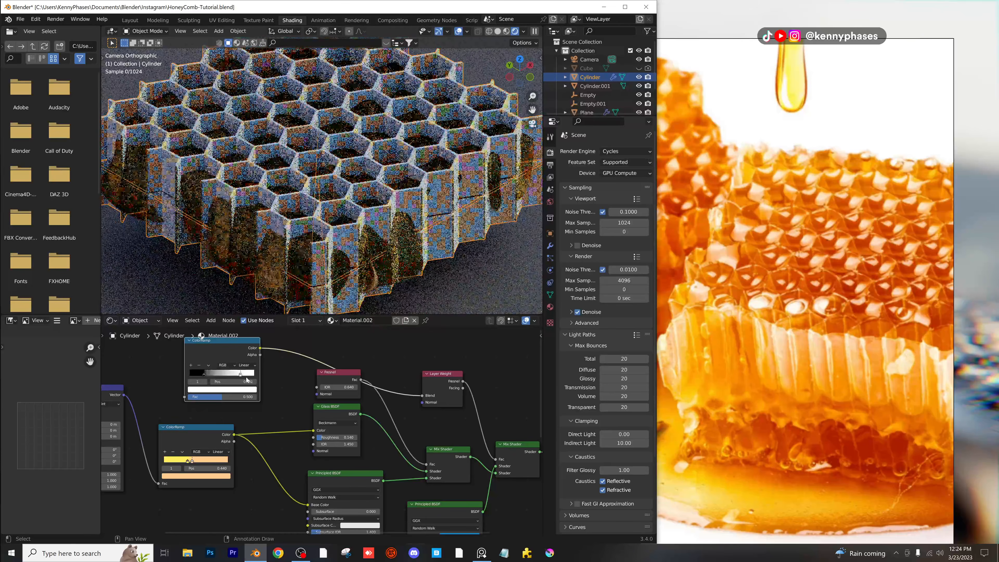
left_click_drag(239, 376, 241, 376)
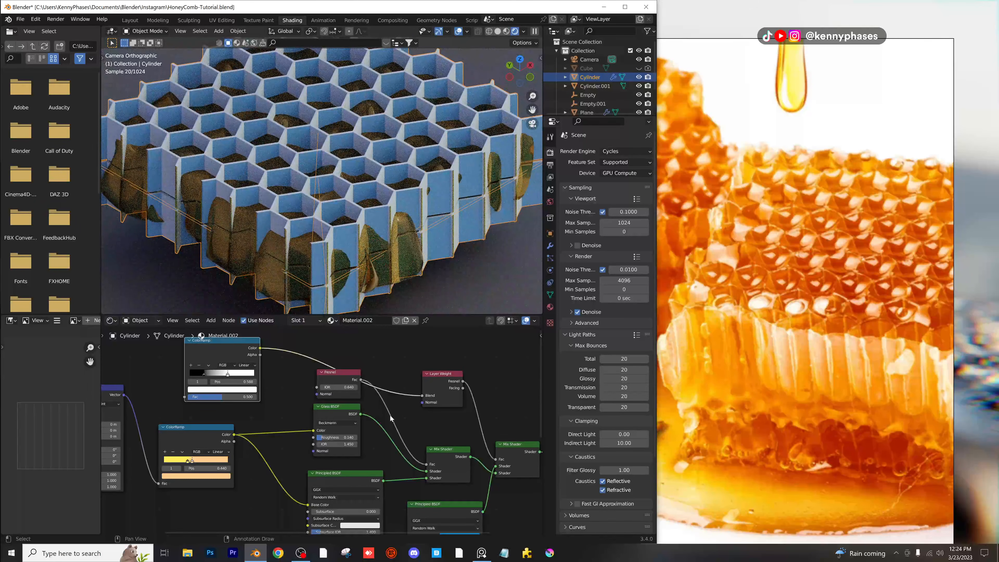
Try the ramp on the Layer Weight's Normal input, drive the second Mix Shader's Fac from Facing, and reconnect the ramp to Blend.
mouse_move(429, 420)
middle_mouse_down()
mouse_move(401, 378)
mouse_move(432, 401)
middle_mouse_up()
left_click_drag(388, 365, 424, 366)
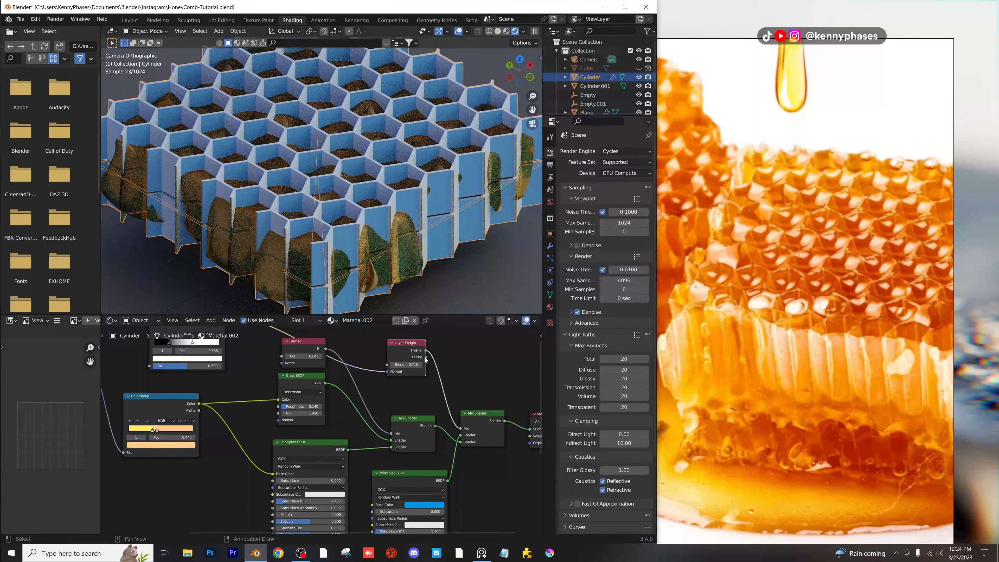
left_click_drag(465, 419, 461, 427)
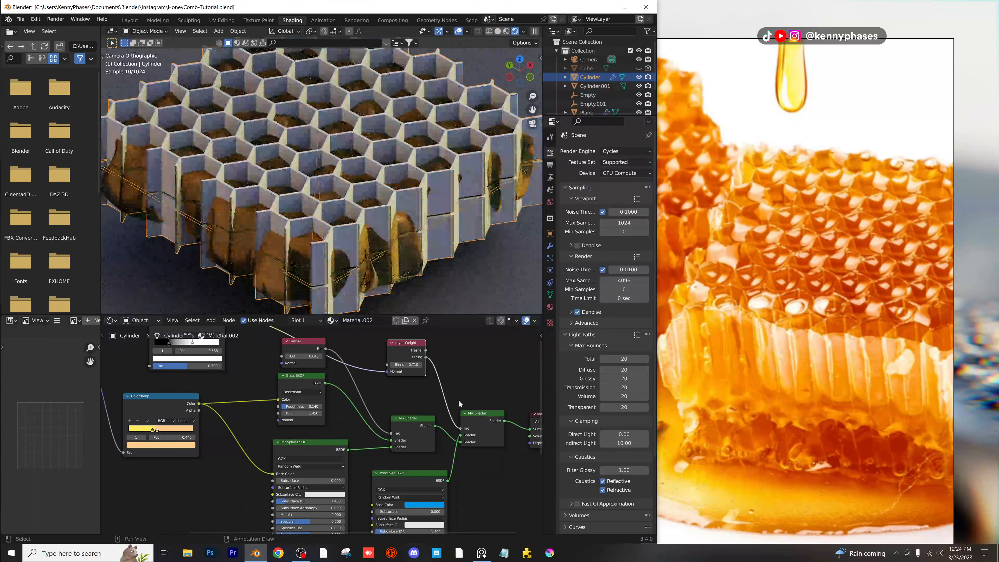
left_click_drag(387, 371, 387, 366)
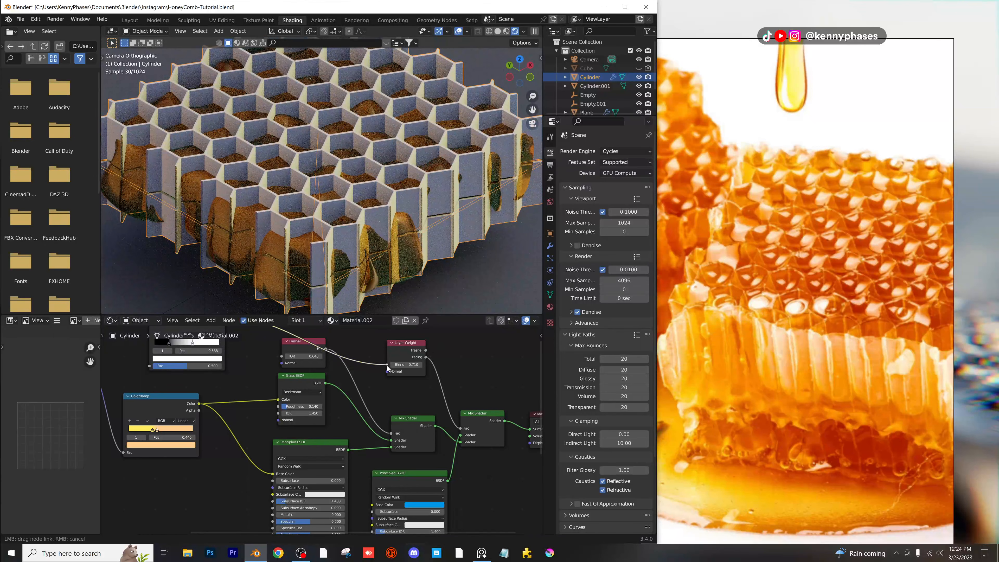
Set the white stop of the black-and-white ColorRamp to position 0.547.
middle_click_drag(364, 370, 396, 410)
scroll(299, 408, "up", 2)
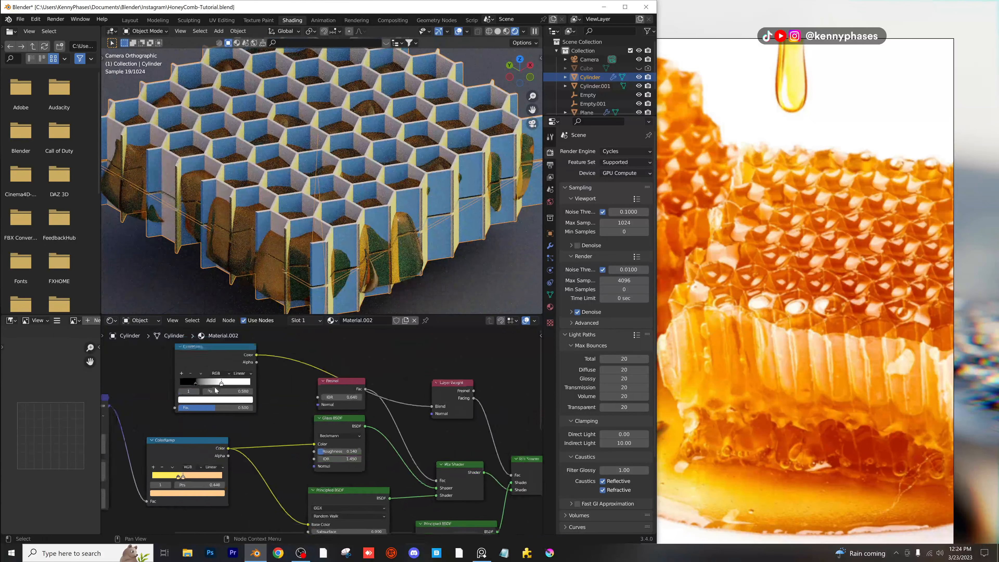
mouse_move(203, 380)
left_mouse_down()
mouse_move(230, 386)
mouse_move(211, 380)
left_mouse_up()
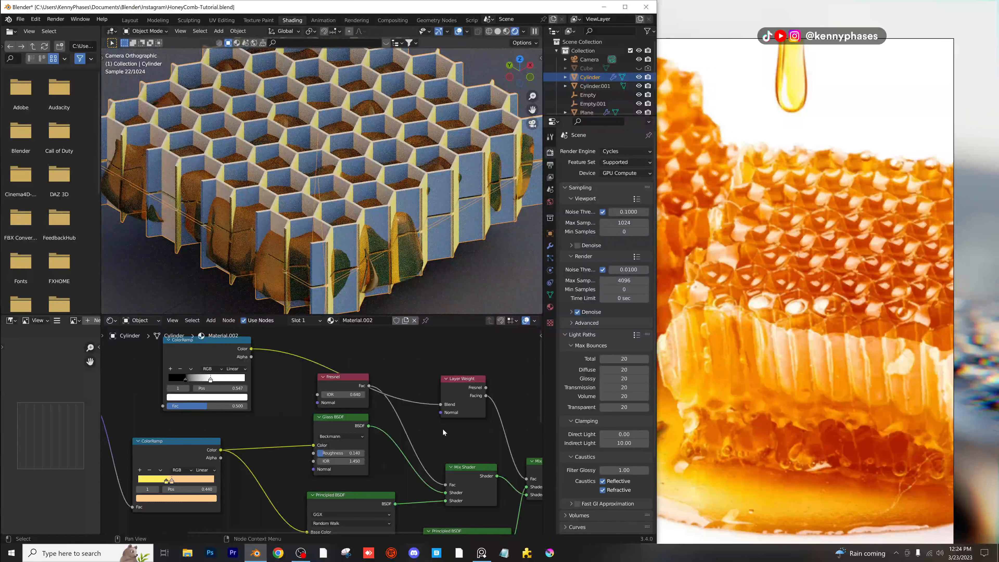
Desaturate the blue base color of the duplicated Principled BSDF to white.
middle_click_drag(420, 483, 375, 425)
left_click(420, 475)
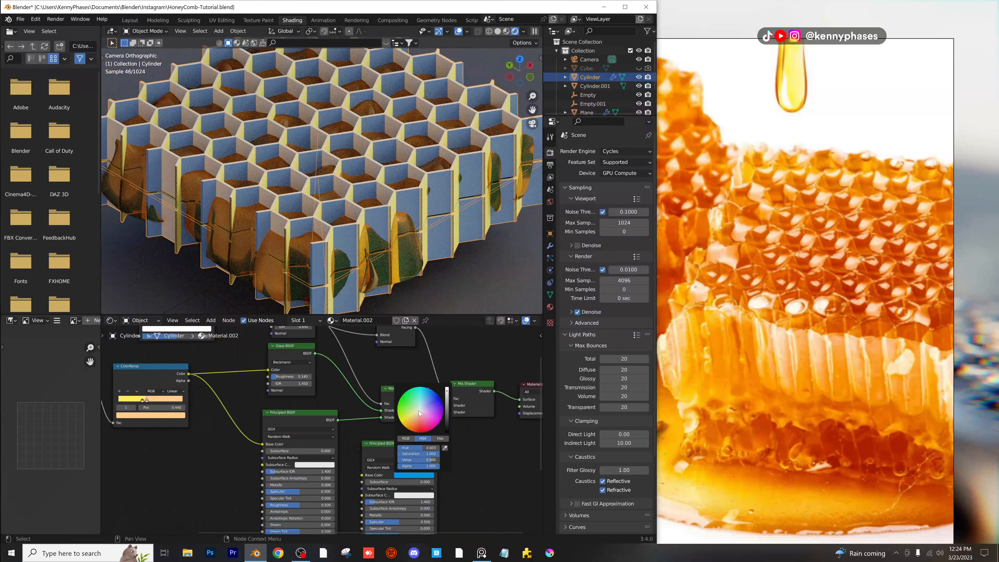
left_click_drag(420, 454, 399, 453)
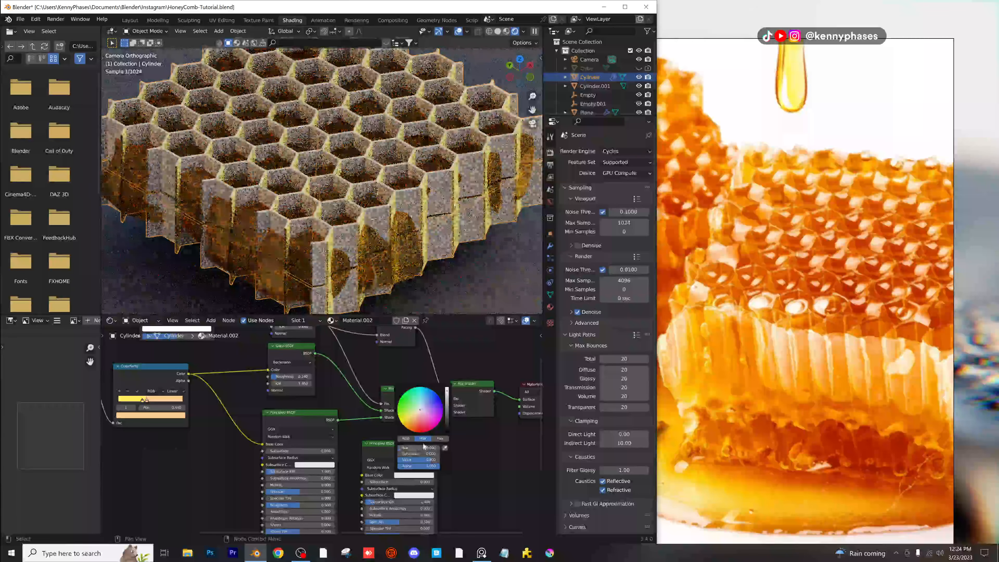
Raise Metallic on the lower Principled BSDF and link the Glass/Principled Mix Shader straight to the Material Output surface, bypassing the final Mix Shader.
middle_click_drag(390, 513, 382, 470)
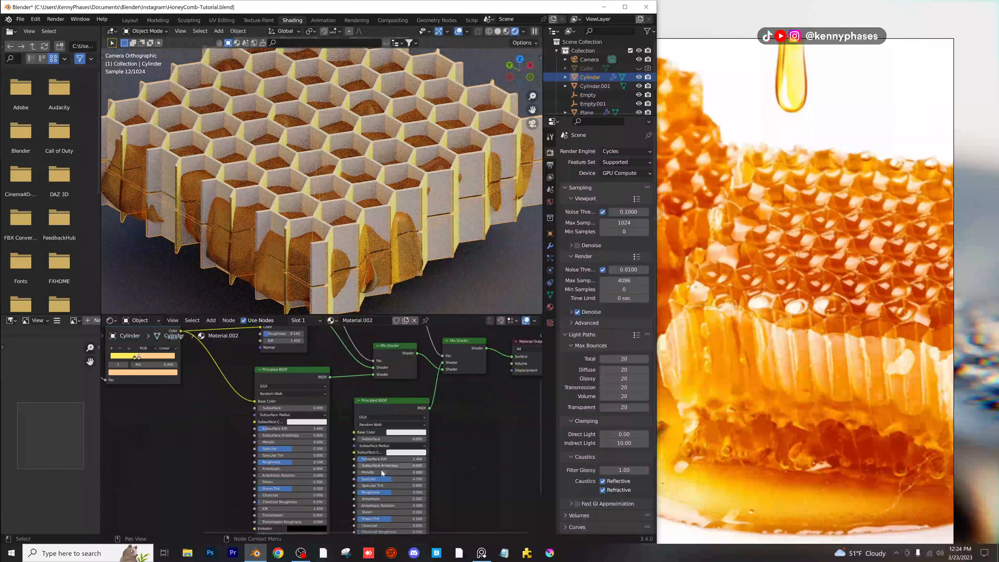
left_click_drag(381, 493, 388, 471)
middle_click_drag(389, 453, 392, 479)
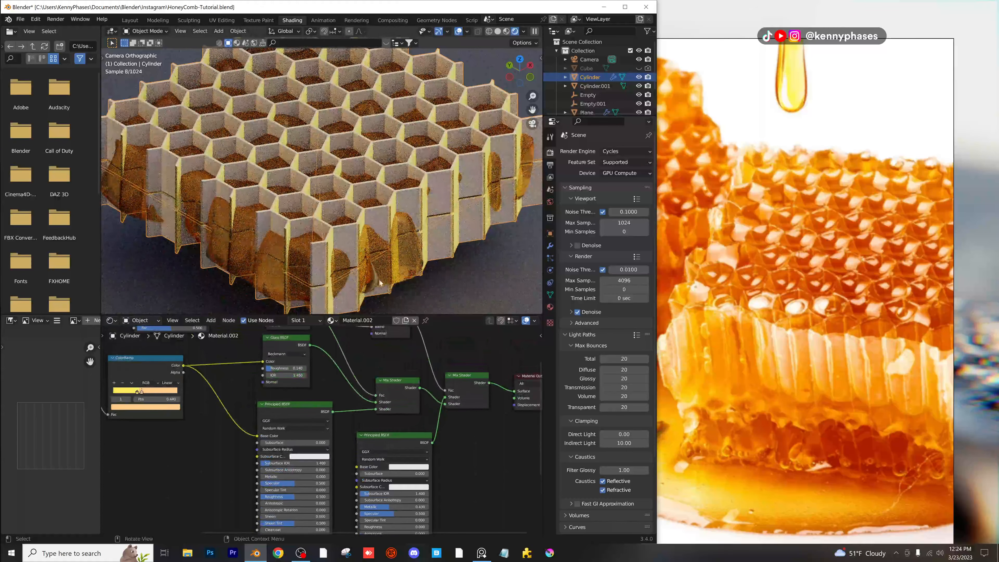
left_click_drag(443, 403, 516, 392)
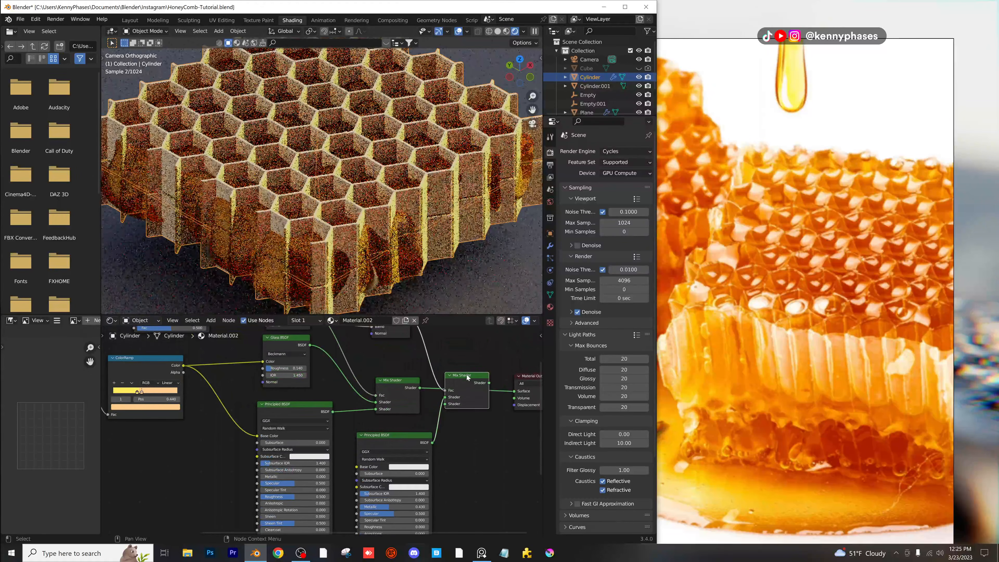
Set the Glass BSDF's IOR to 1.2 in the honeycomb material and save the file.
scroll(315, 396, "up", 2)
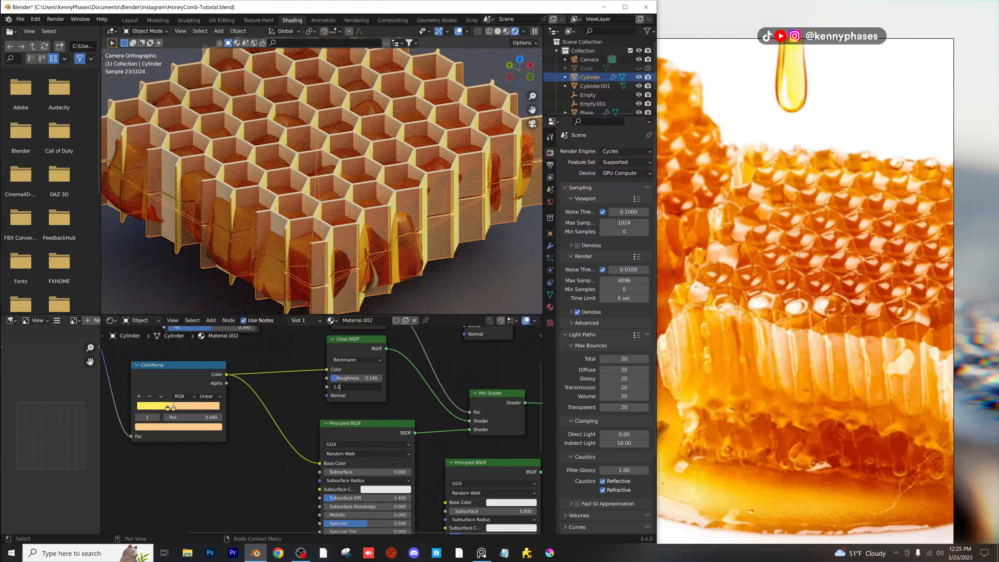
key("Return")
scroll(437, 176, "down", 4)
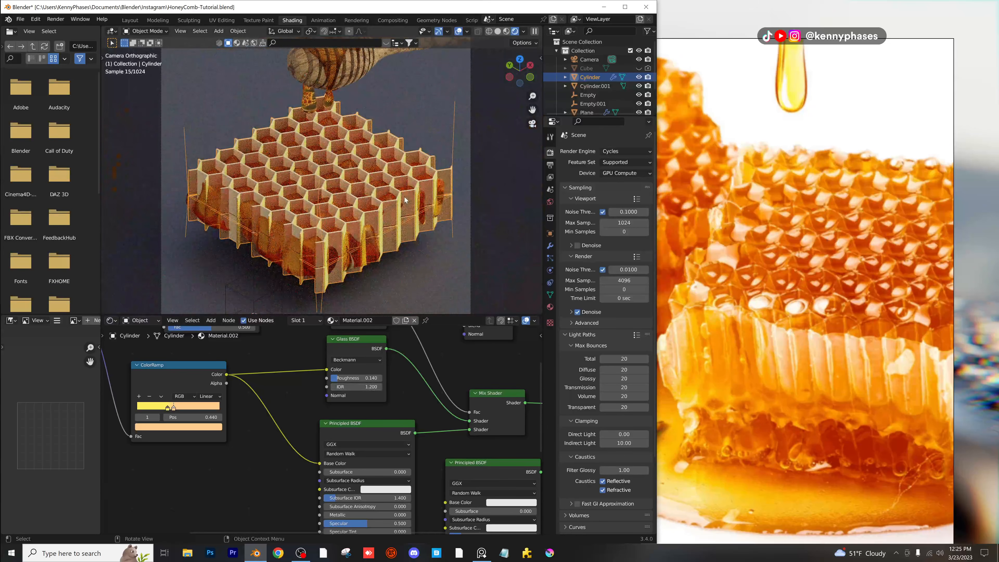
scroll(320, 176, "up", 3)
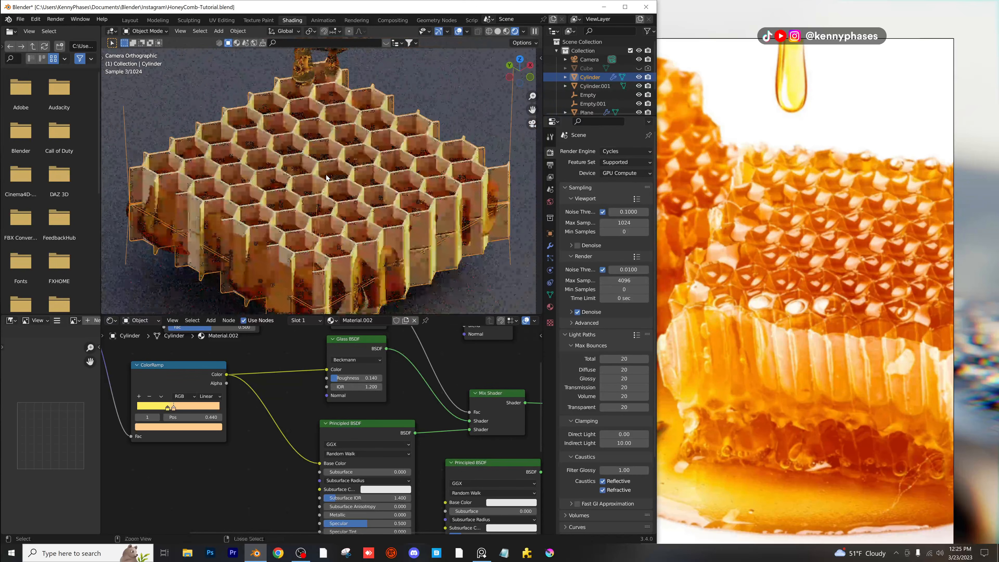
key("ctrl+s")
Switch to the Layout workspace and set the honey dipper's Ash Wood material to Shape Scale 2.000 and Phase 1.070.
left_click(130, 20)
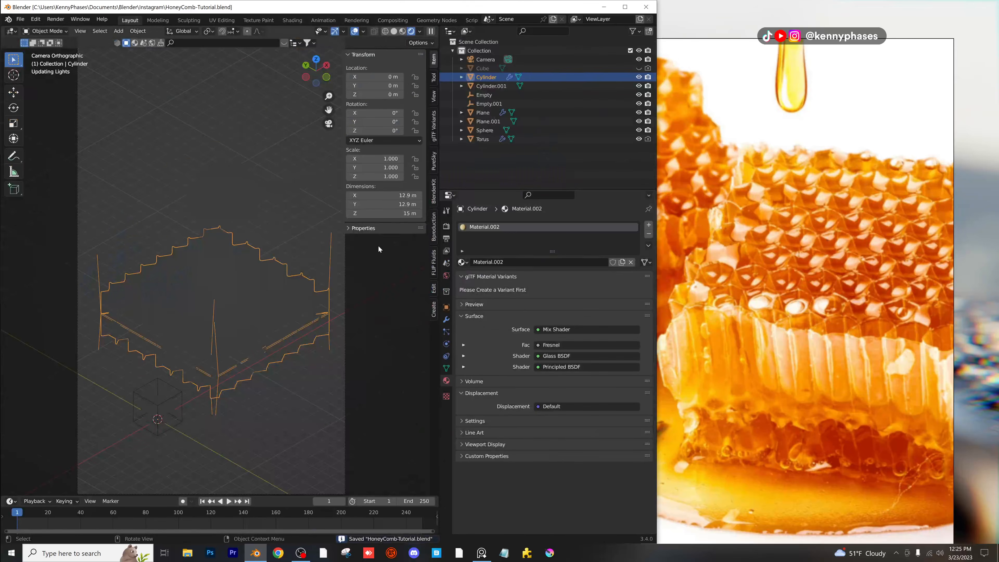
left_click(250, 197)
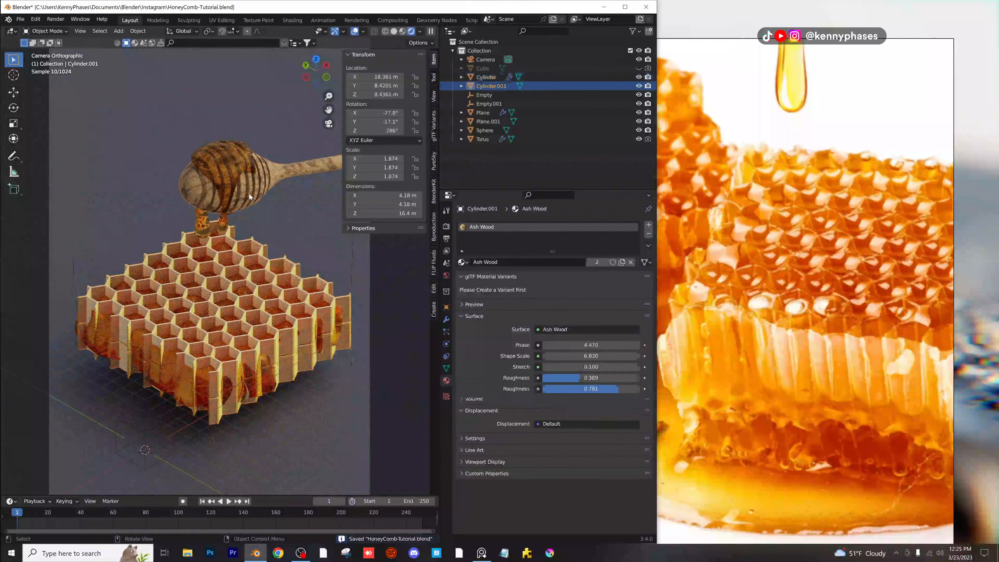
scroll(251, 197, "up", 6)
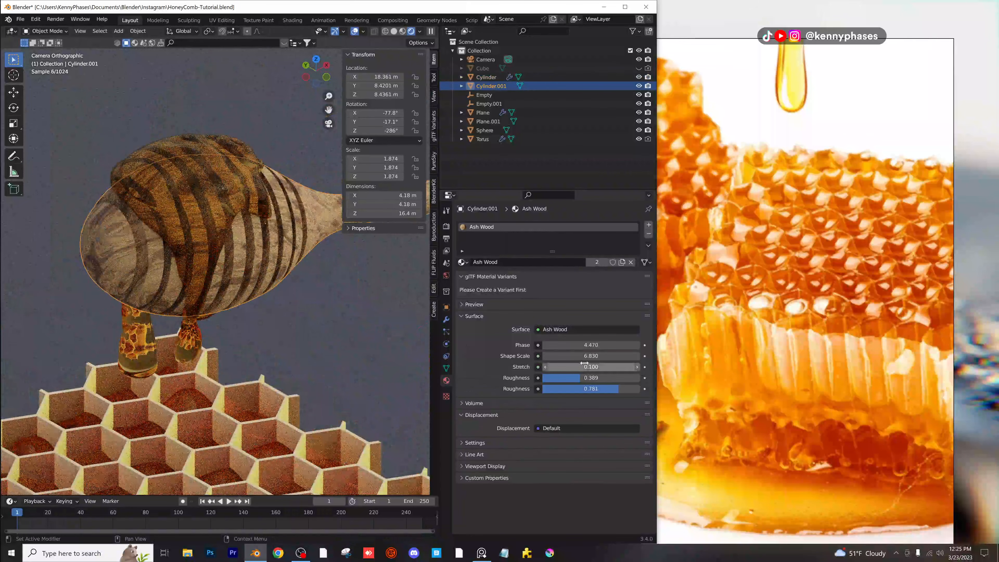
key("Return")
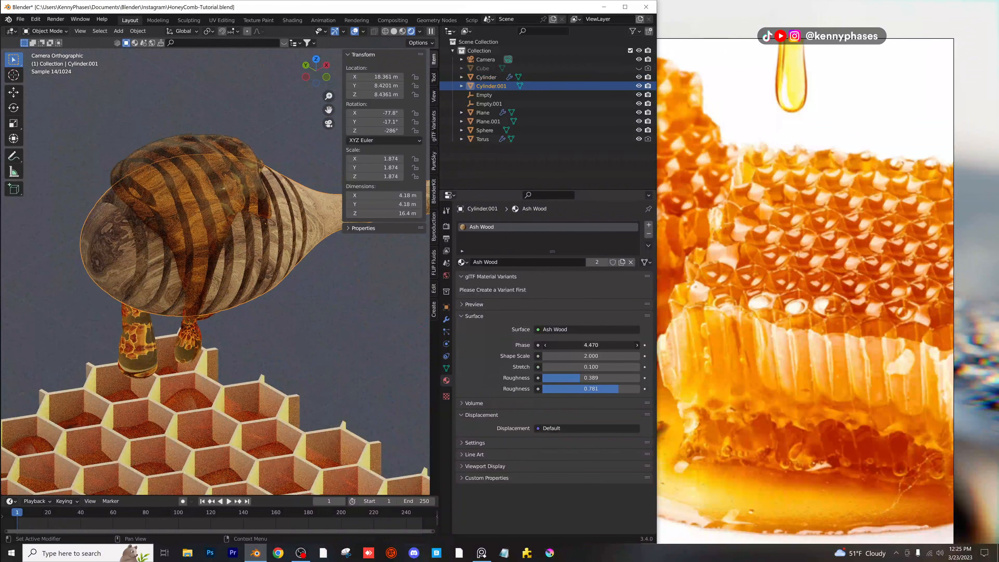
left_click_drag(590, 344, 547, 345)
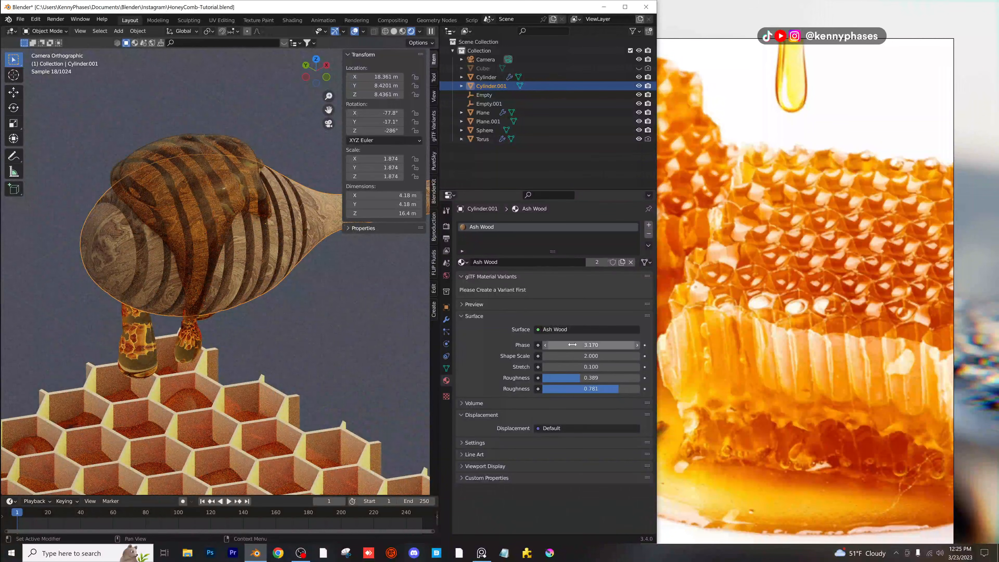
left_click_drag(589, 345, 521, 344)
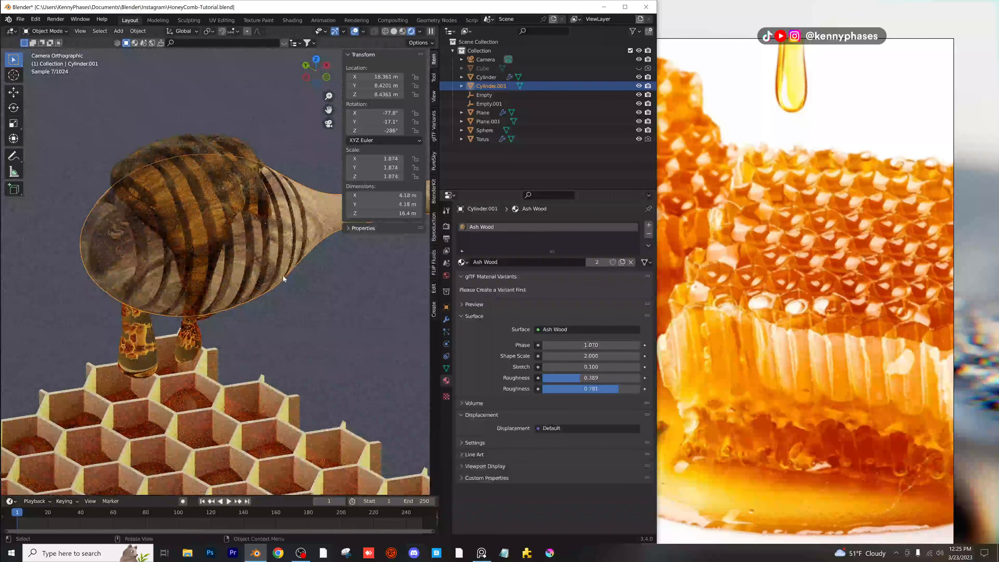
scroll(260, 274, "down", 5)
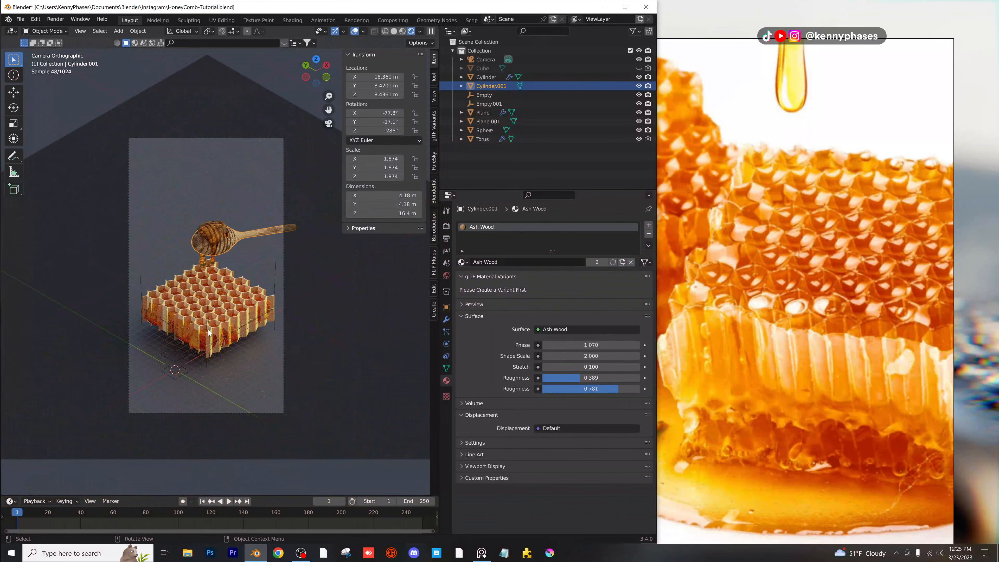
Select the ground plane, save the scene, and open the recent file Realtime_Materials.blend.
left_click(127, 64)
key("ctrl+s")
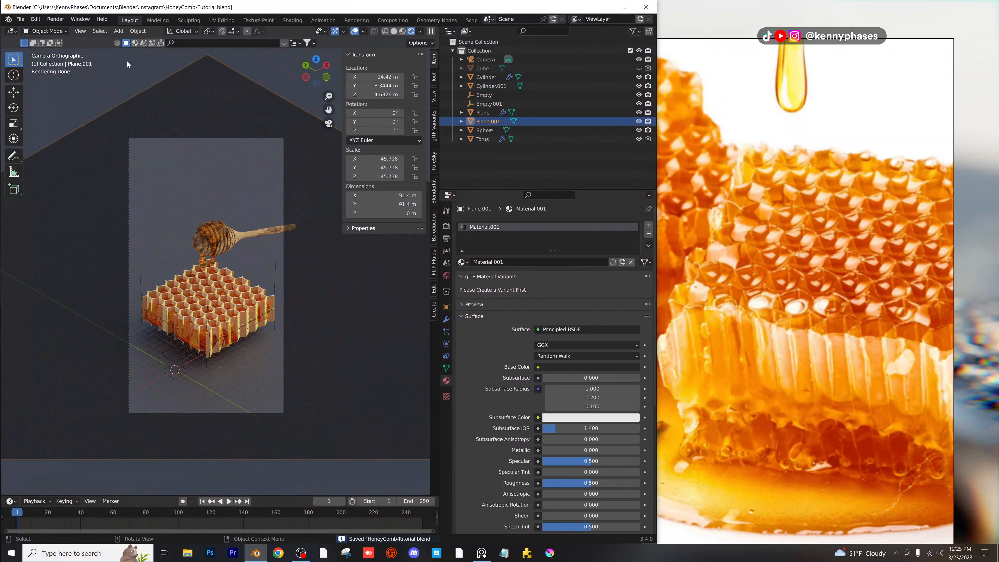
left_click(18, 22)
mouse_move(59, 46)
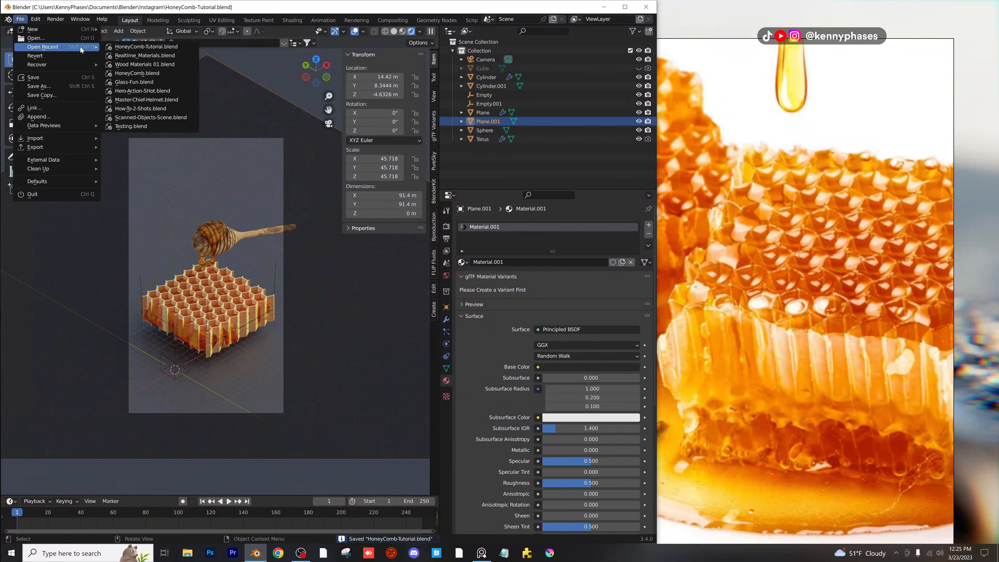
left_click(159, 58)
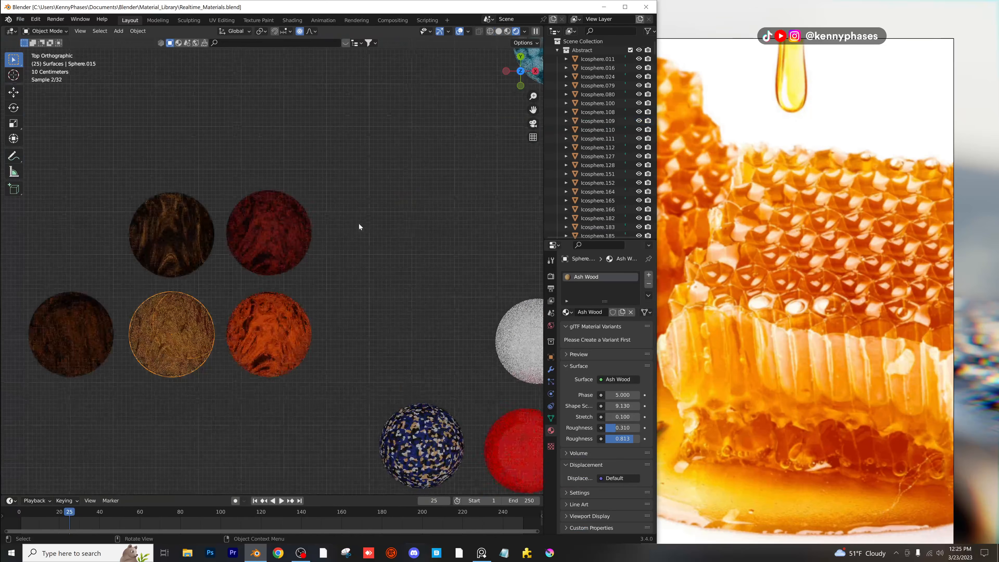
Browse the material library's sample spheres from the top view and inspect the Asphalt sphere.
mouse_move(358, 223)
middle_mouse_down()
mouse_move(310, 219)
mouse_move(341, 227)
middle_mouse_up()
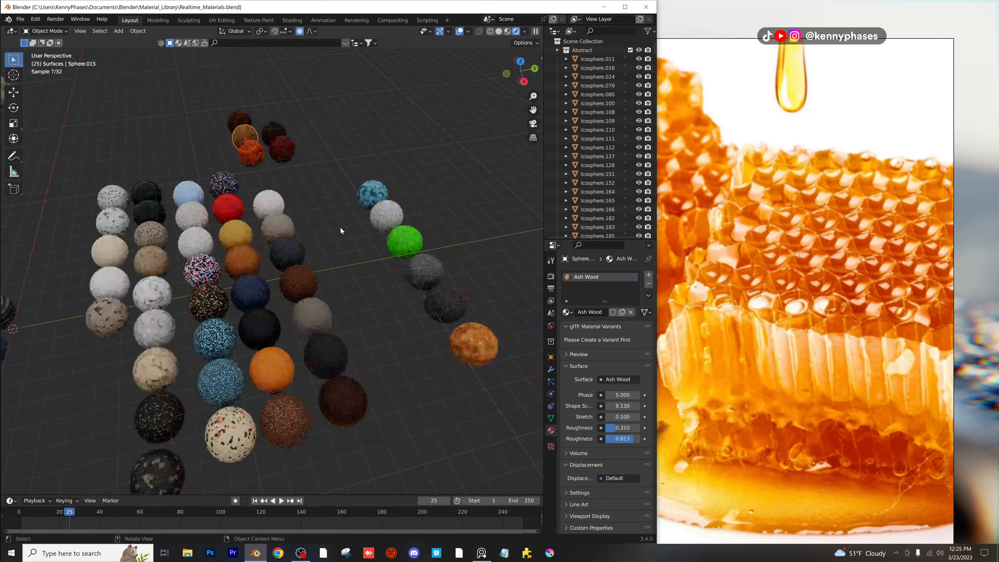
key("KP_7")
scroll(342, 227, "up", 3)
middle_click_drag(374, 357, 175, 230, "shift")
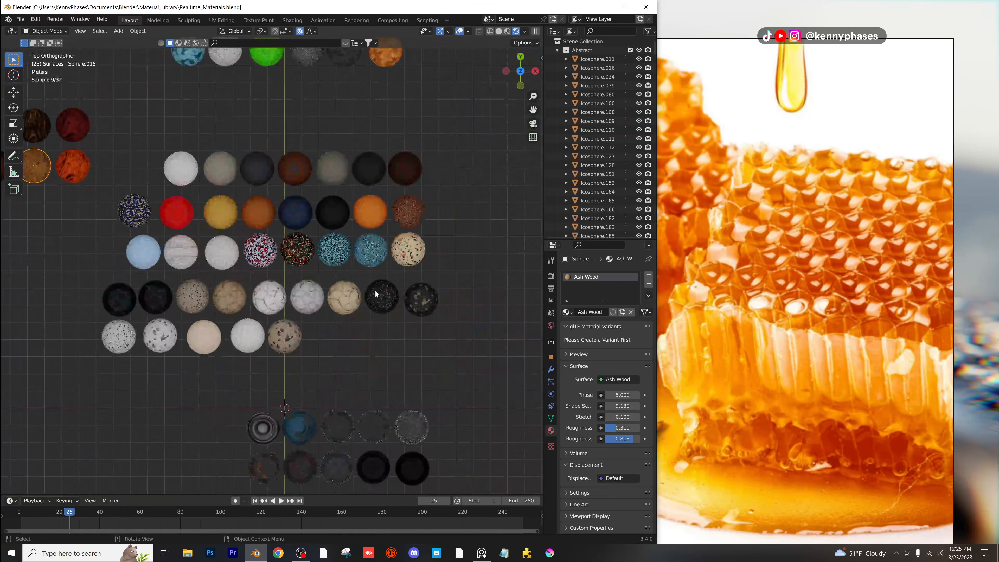
middle_click_drag(364, 329, 248, 118, "shift")
middle_click_drag(163, 407, 302, 273, "shift")
middle_click_drag(527, 337, 291, 284, "shift")
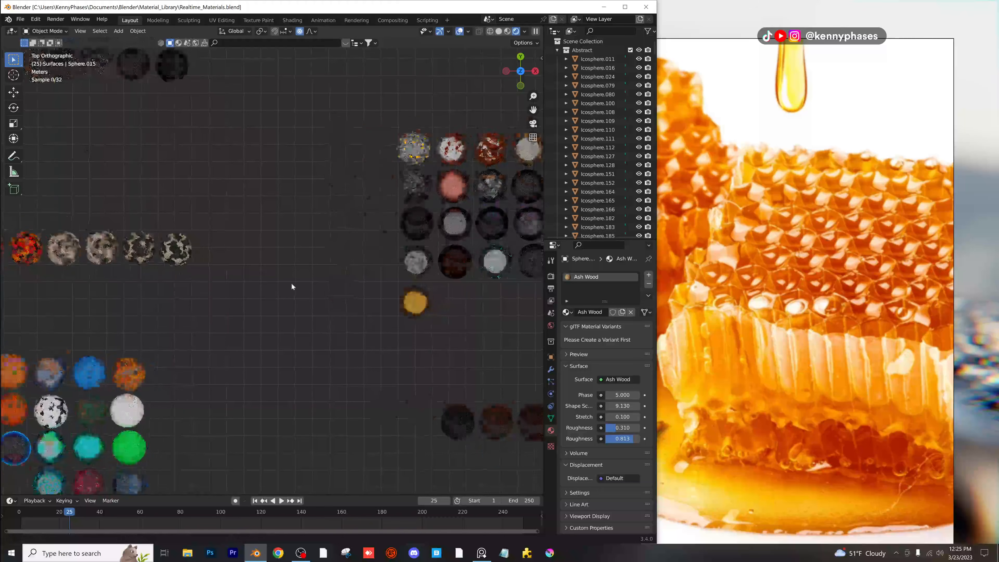
middle_click_drag(440, 292, 232, 306, "shift")
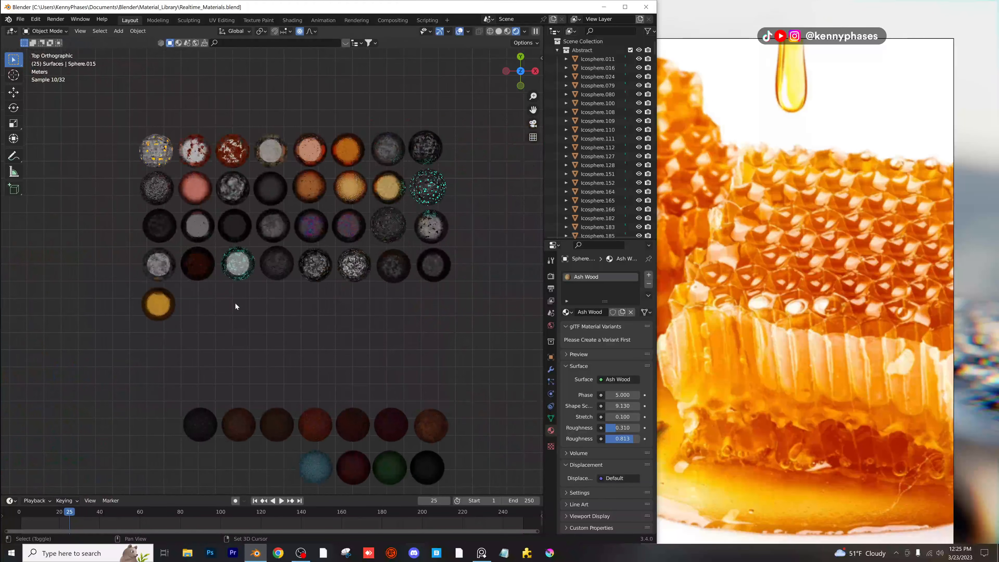
middle_click_drag(149, 297, 220, 310, "shift")
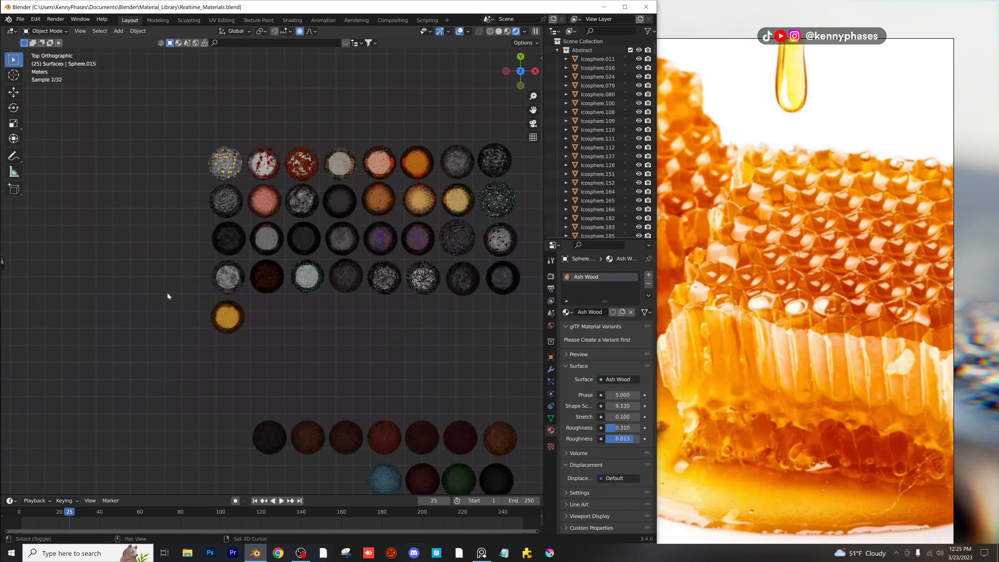
middle_click_drag(32, 291, 385, 301, "shift")
middle_click_drag(12, 260, 213, 271, "shift")
scroll(220, 268, "up", 6)
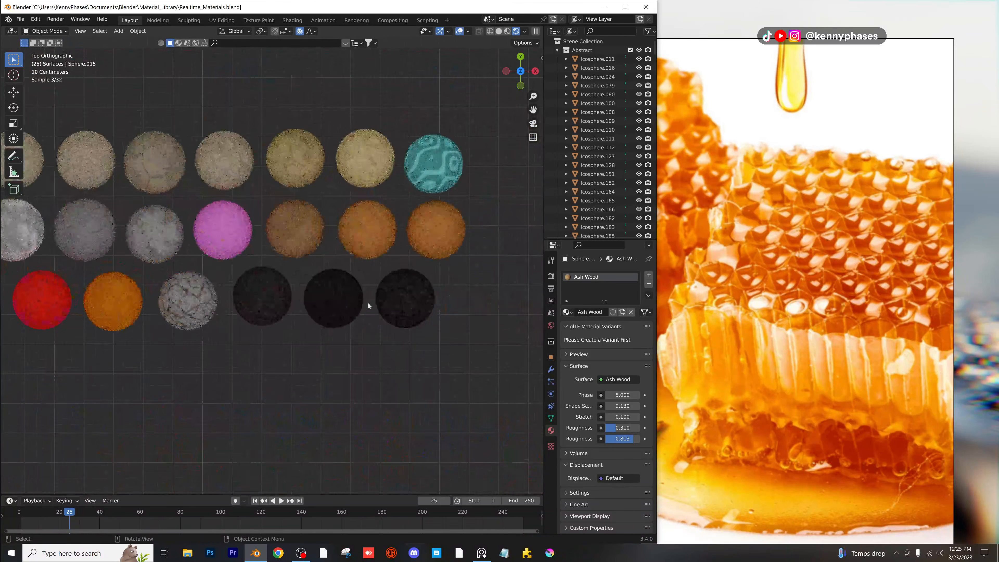
left_click(400, 313)
Examine the remaining library samples, closing in on the black sphere beside the green one.
middle_click_drag(377, 302, 239, 231, "shift")
scroll(302, 278, "down", 9)
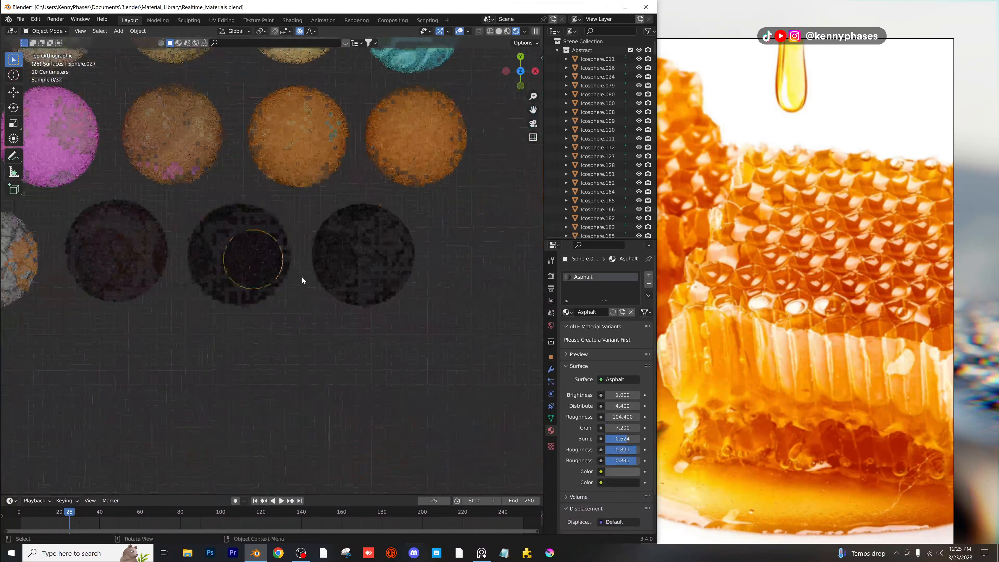
middle_click_drag(386, 343, 244, 372, "shift")
scroll(393, 299, "up", 3)
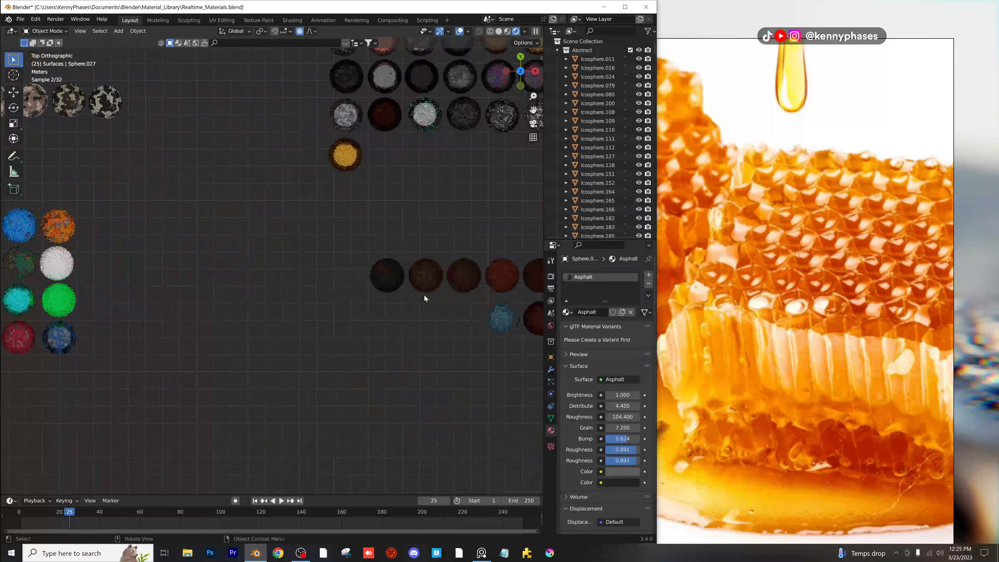
middle_click_drag(437, 288, 261, 274, "shift")
scroll(264, 274, "up", 3)
middle_click_drag(350, 294, 189, 272, "shift")
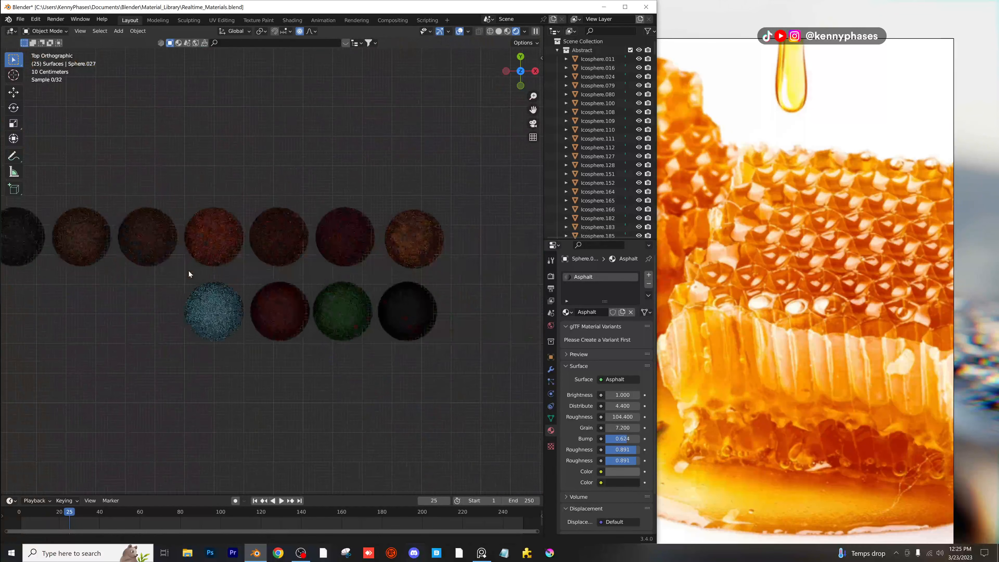
scroll(428, 307, "up", 4)
scroll(303, 312, "up", 3)
middle_click_drag(444, 315, 267, 274, "shift")
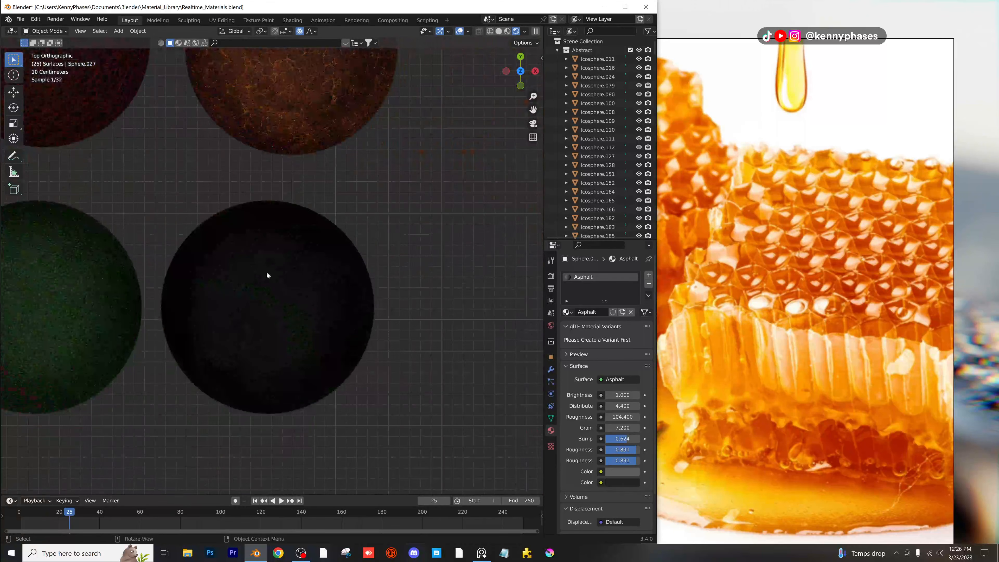
Copy the Black Lizerd sample sphere and reopen HoneyComb-Tutorial.blend.
left_click(318, 301)
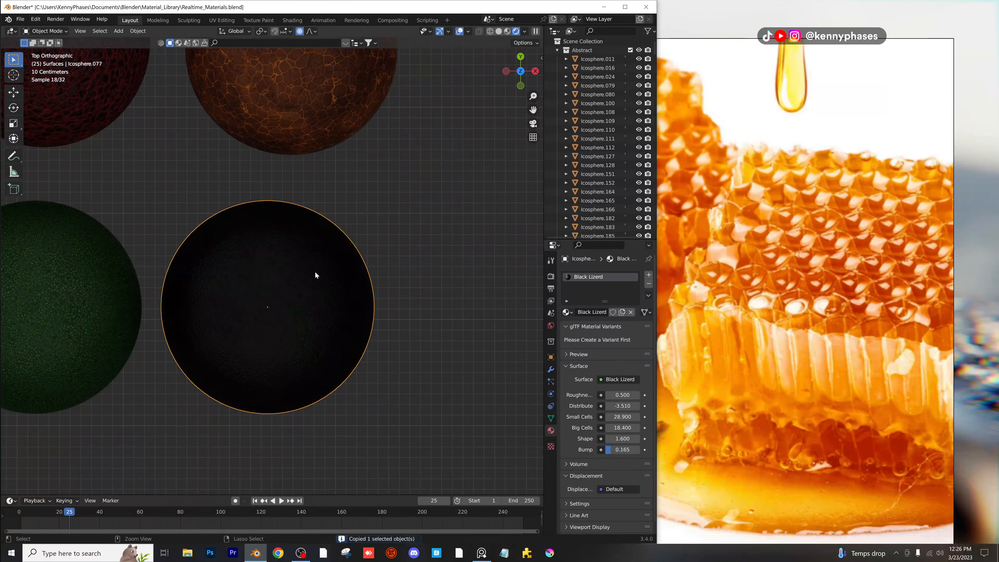
left_click(20, 20)
left_click(165, 58)
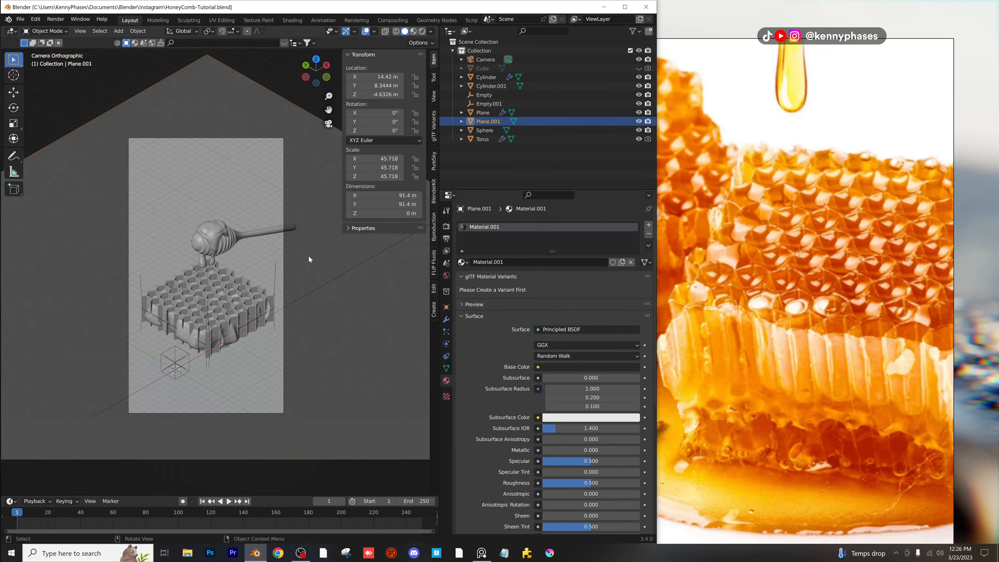
Paste the copied sphere into the honeycomb scene and switch the viewport to rendered shading.
scroll(306, 255, "down", 3)
key("alt+a")
middle_click_drag(252, 207, 219, 156)
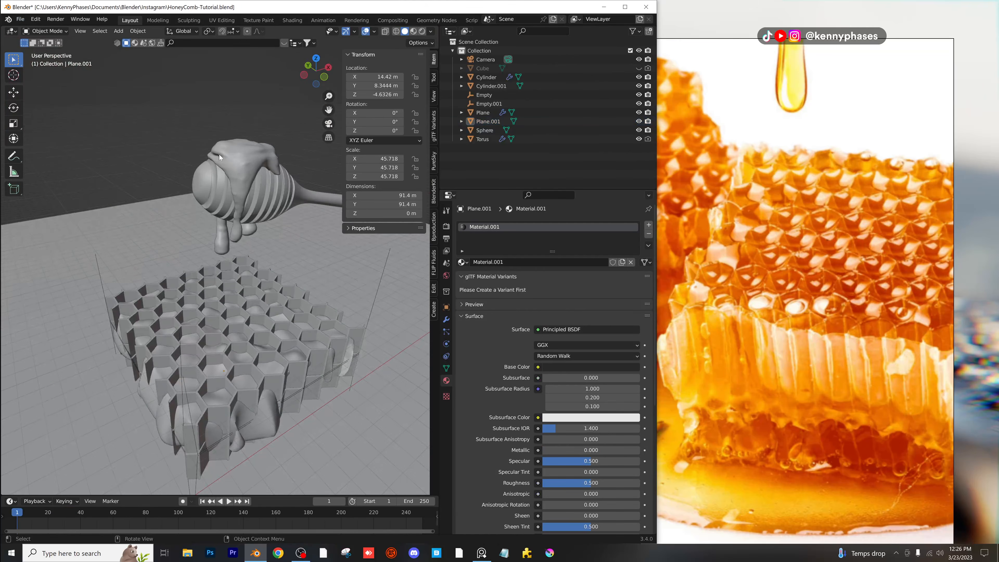
key("ctrl+v")
scroll(220, 196, "down", 7)
scroll(254, 301, "up", 2)
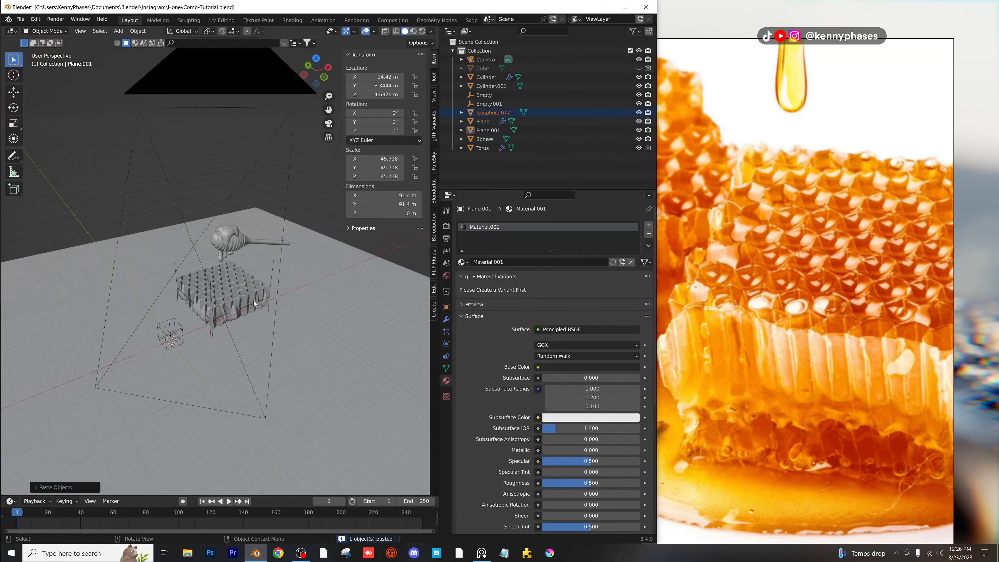
middle_click_drag(254, 301, 172, 244, "shift")
scroll(172, 244, "down", 3)
key("z")
left_click(258, 132)
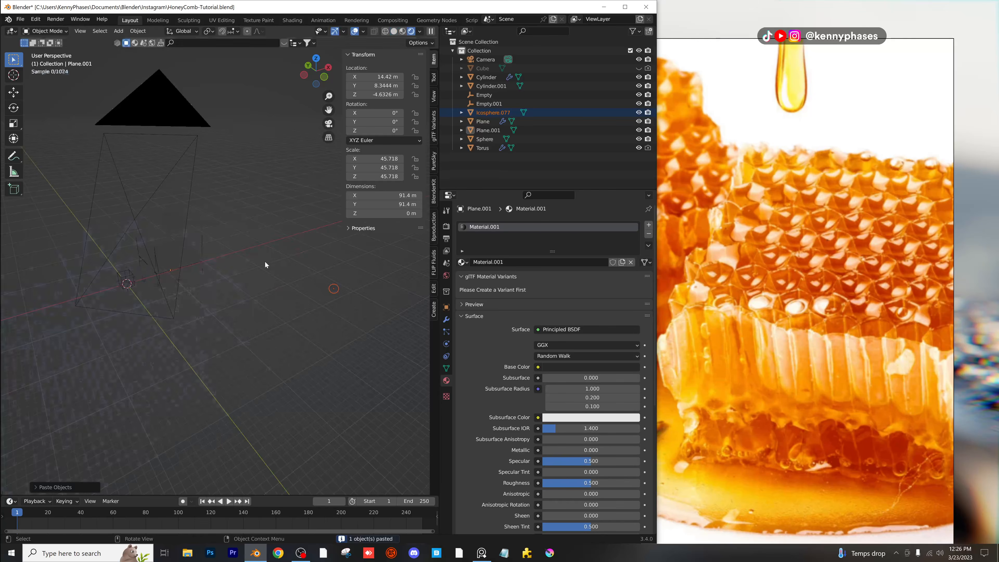
Assign the Black Lizerd material to the ground plane and delete the pasted sphere.
left_click(265, 262)
left_click(462, 261)
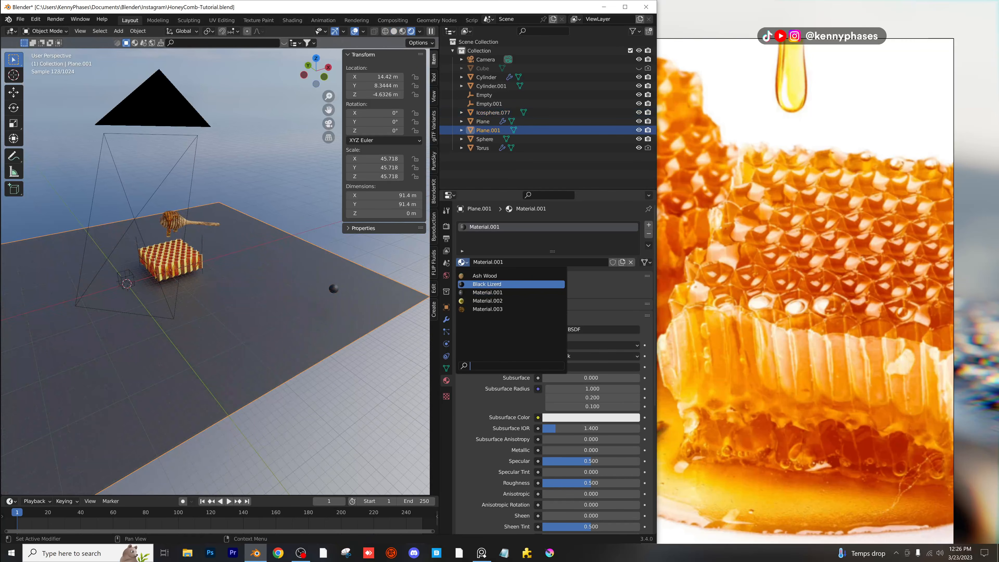
left_click(511, 288)
left_click(334, 288)
key("Delete")
In the camera view, set the ground material's Distribute to -3.910 and Small Cells to 75.5, and increase Big Cells.
left_click(291, 271)
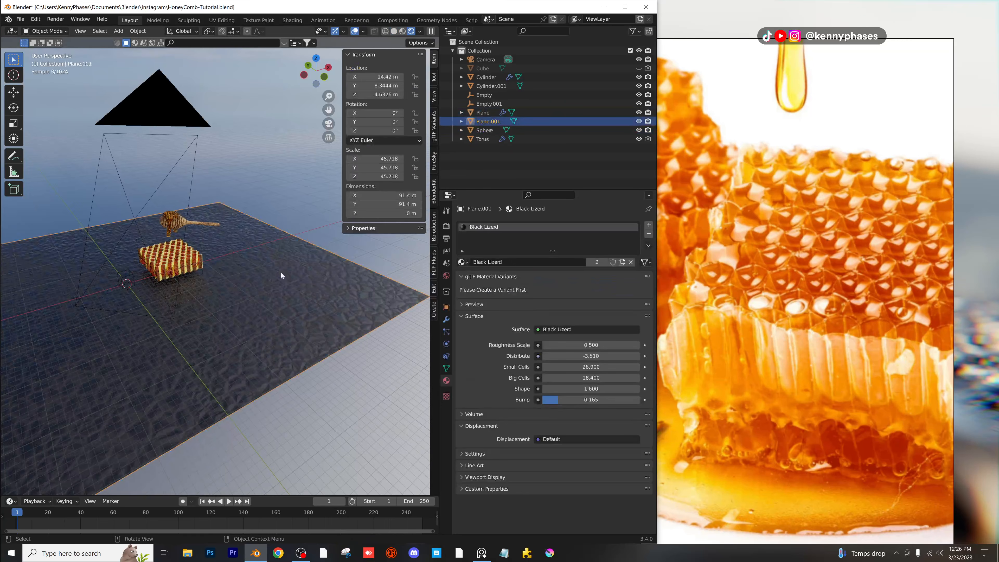
key("KP_0")
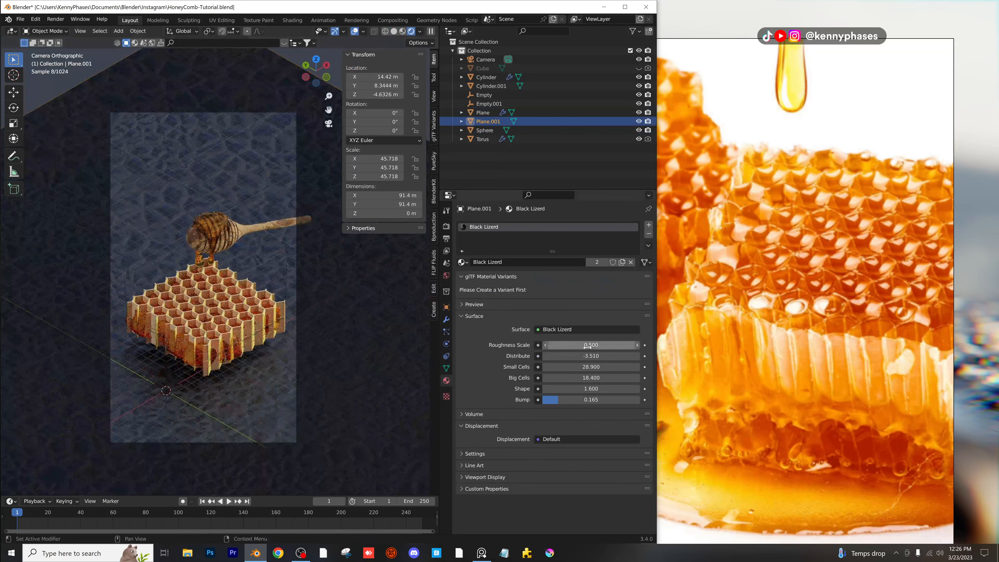
left_click_drag(584, 355, 638, 377)
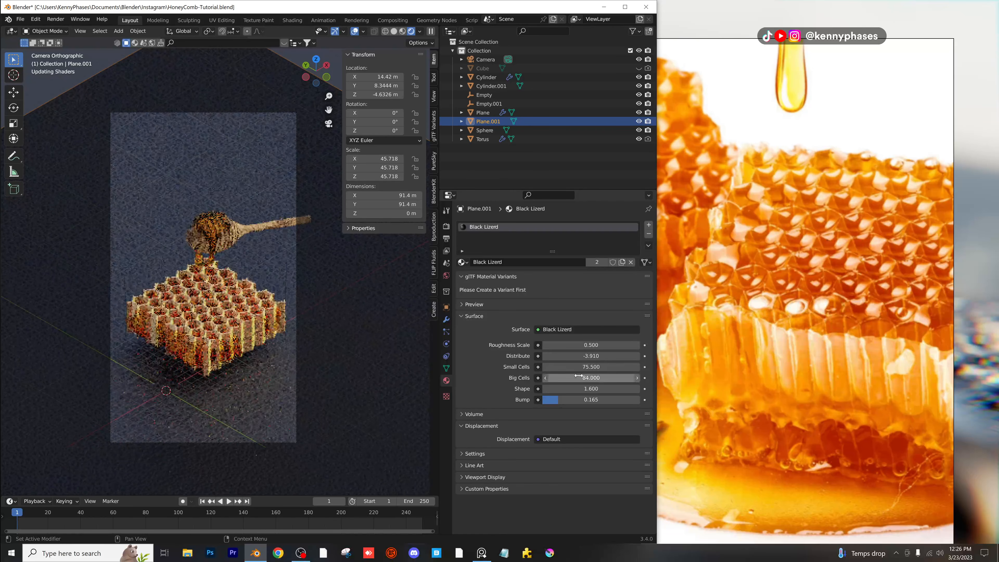
Set both Small Cells and Big Cells of the ground plane's Black Lizerd material to 100.
left_click(591, 366)
type("100")
key("Tab")
type("100")
key("Return")
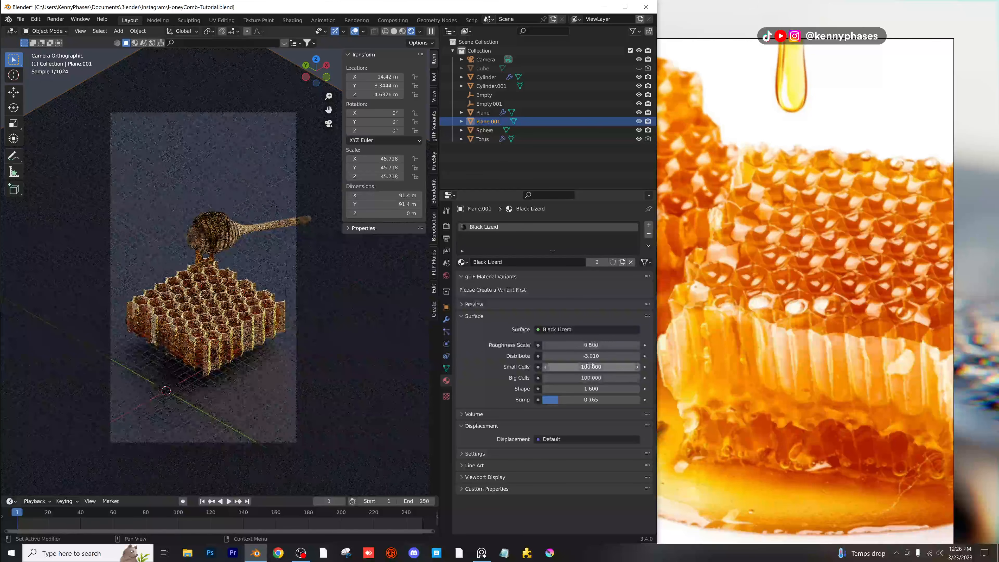
Enable depth of field on the camera and pick the honeycomb Cylinder as its focus object.
left_click(485, 62)
left_click(466, 361)
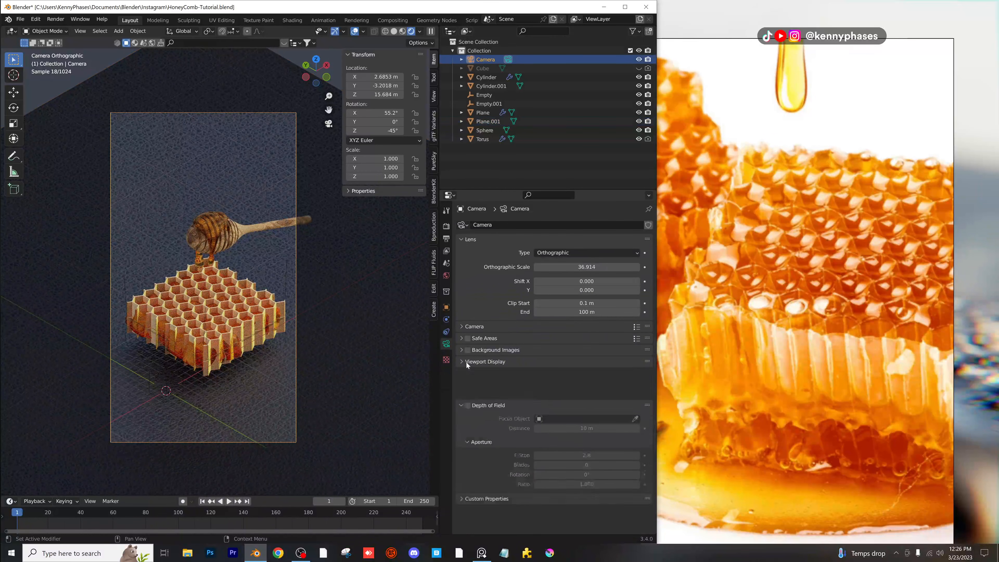
left_click(468, 373)
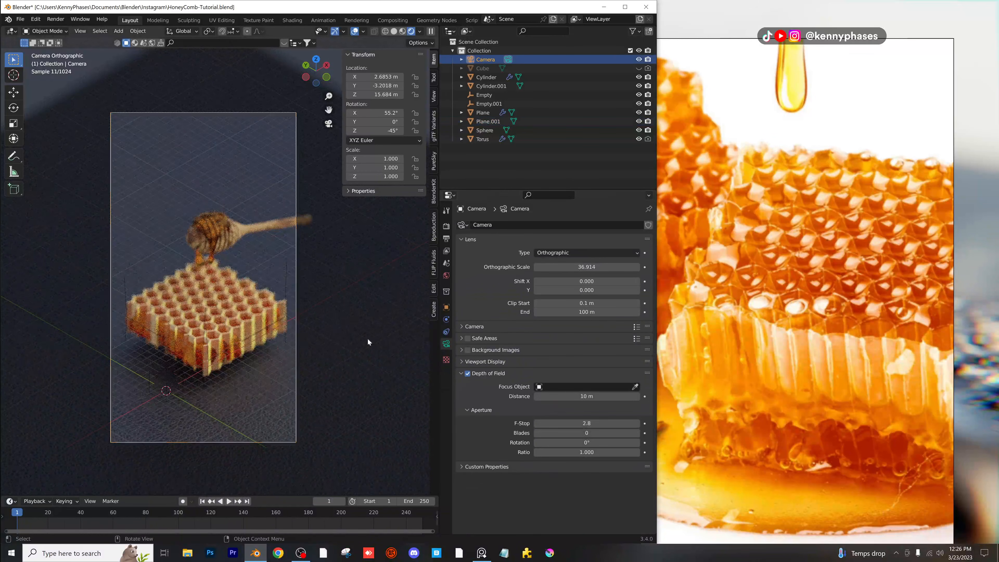
left_click(223, 314)
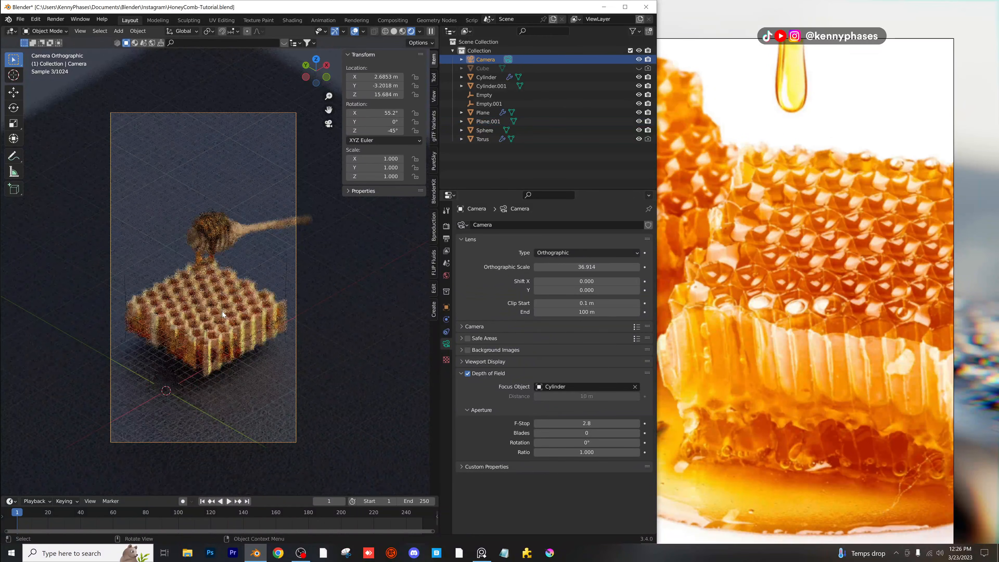
Replace the camera's depth-of-field focus object with the Sphere on the honey dipper.
scroll(221, 314, "up", 5)
left_click(586, 386)
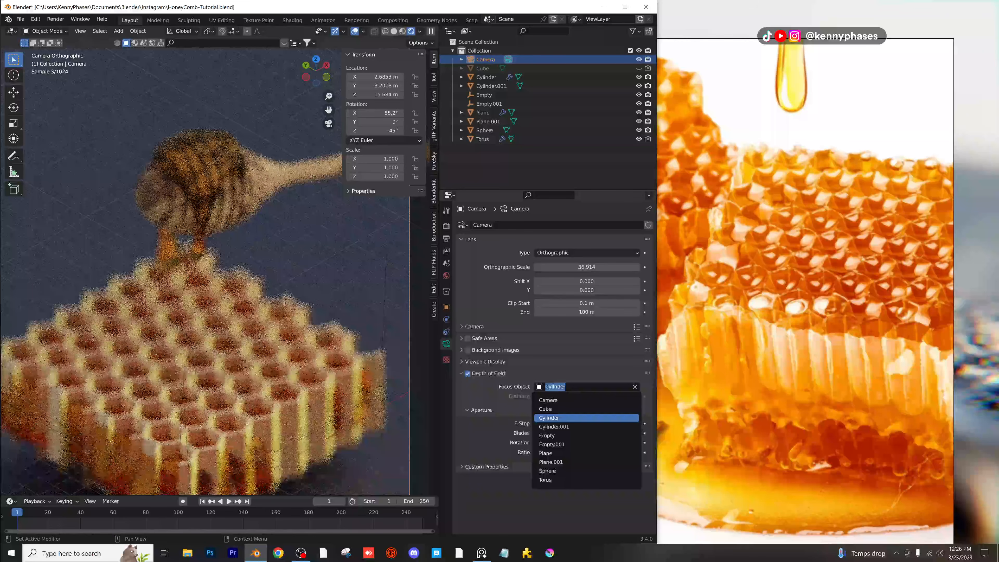
left_click(597, 399)
left_click(635, 386)
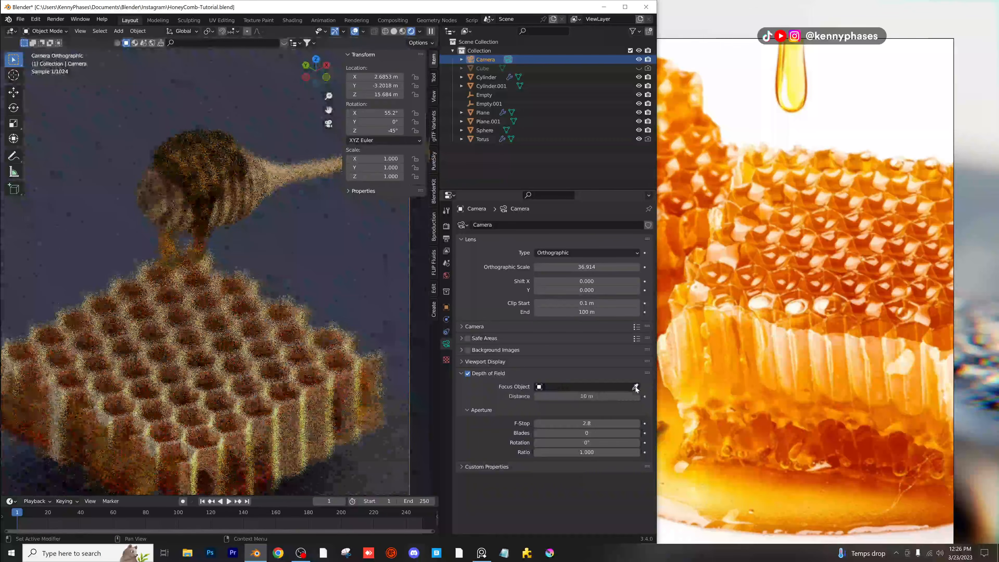
left_click(635, 387)
left_click(219, 188)
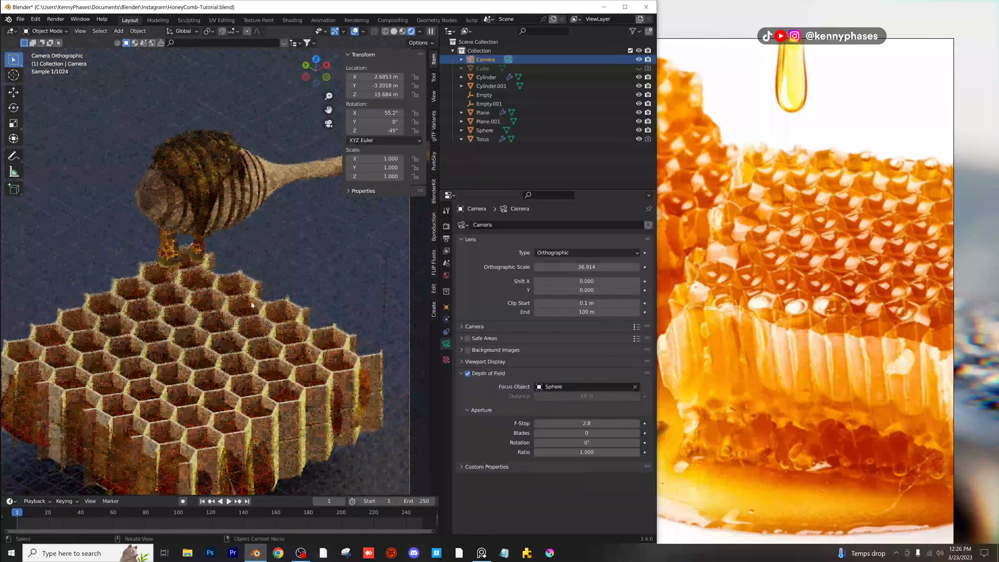
Lower the camera along Z by about 2.34 m to reframe the honeycomb and dipper.
scroll(250, 292, "down", 5)
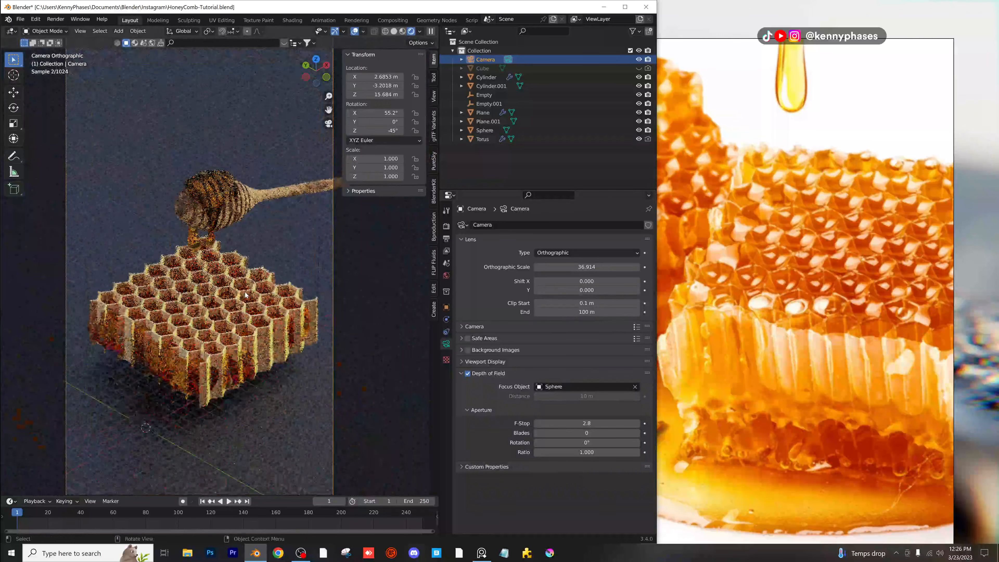
scroll(307, 259, "down", 2)
key("g")
key("z")
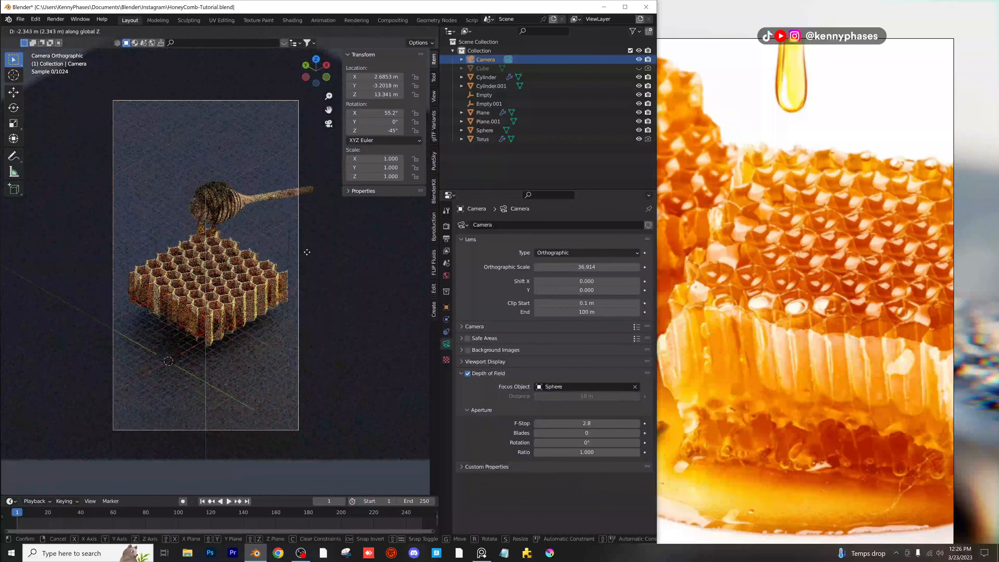
left_click(307, 268)
left_click(484, 361)
left_click(485, 361)
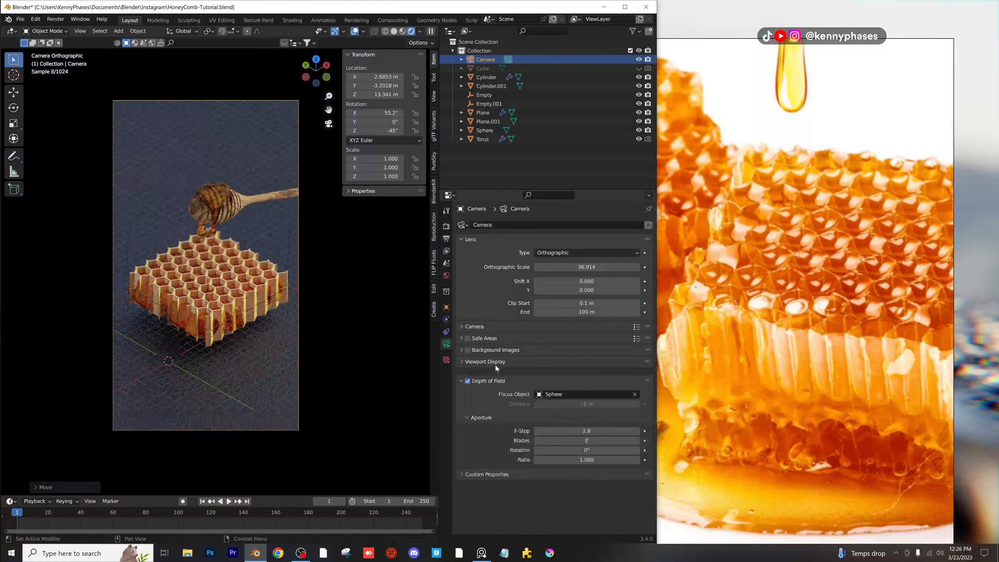
scroll(261, 287, "up", 1)
scroll(261, 287, "up", 1)
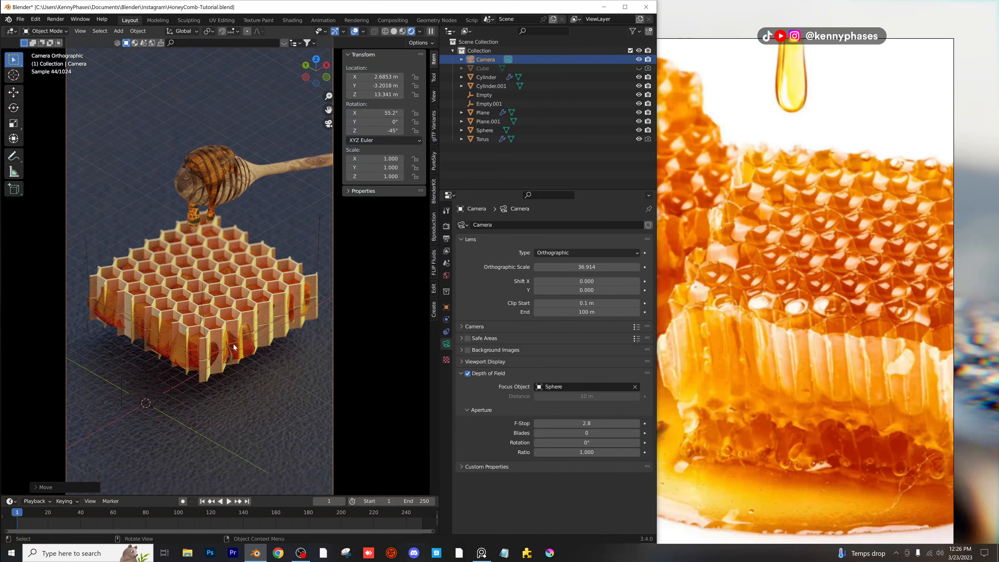
Reposition the reference image window and show the whole honeycomb picture, including the honey puddle beneath it.
left_click(821, 286)
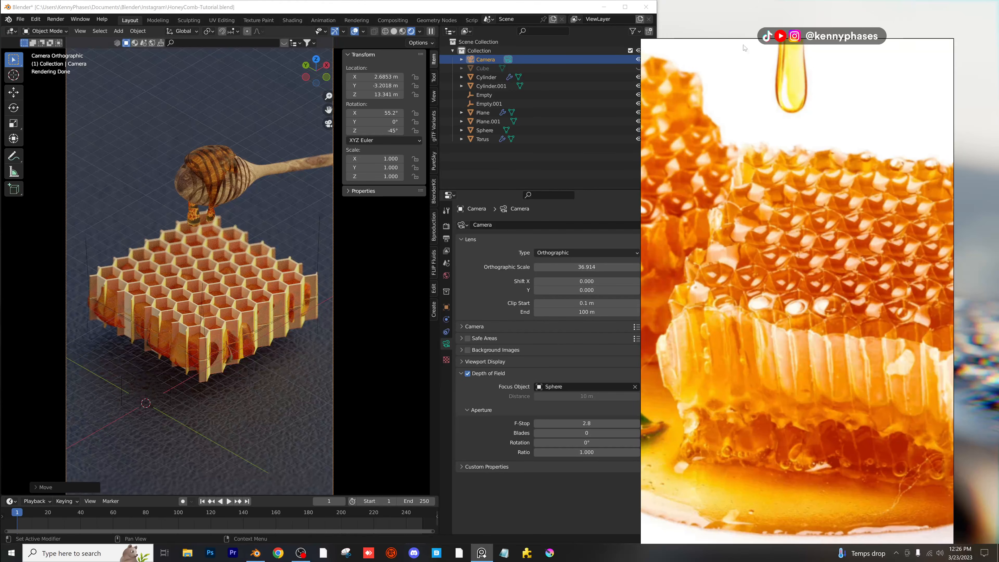
right_click_drag(743, 46, 256, 32)
scroll(300, 245, "down", 6)
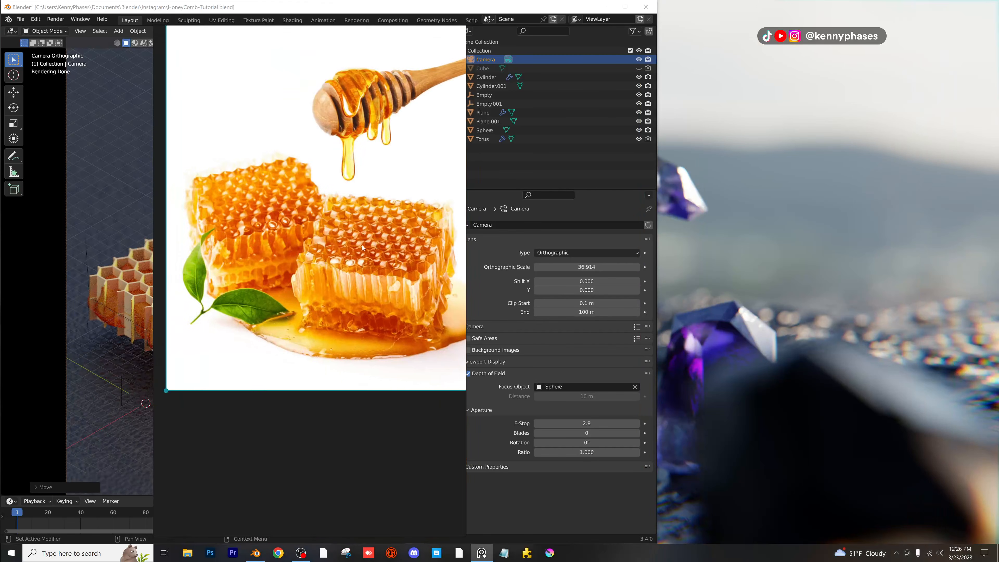
scroll(362, 247, "up", 4)
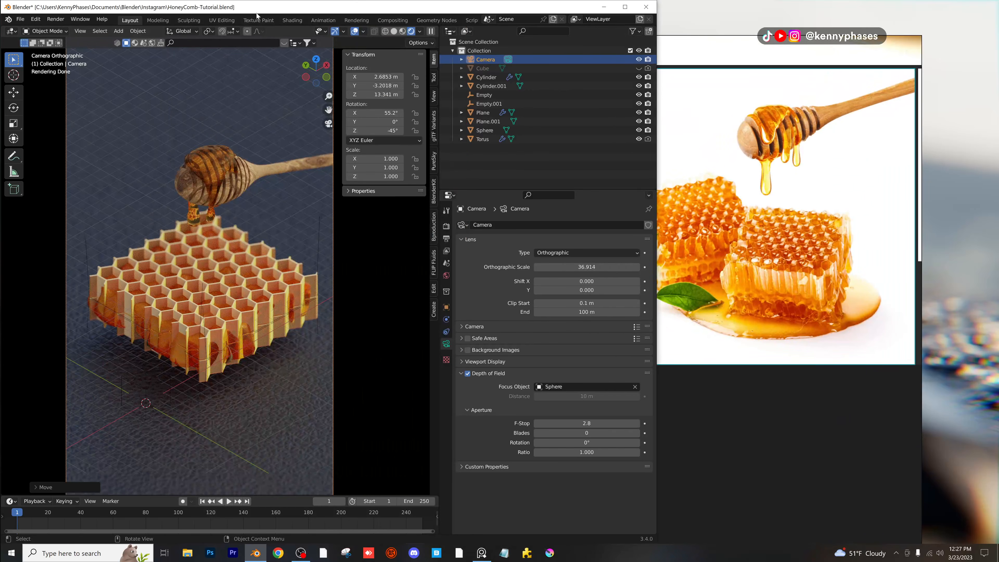
Save HoneyComb-Tutorial.blend and add a UV sphere to the scene.
middle_click_drag(245, 248, 107, 64)
key("ctrl+s")
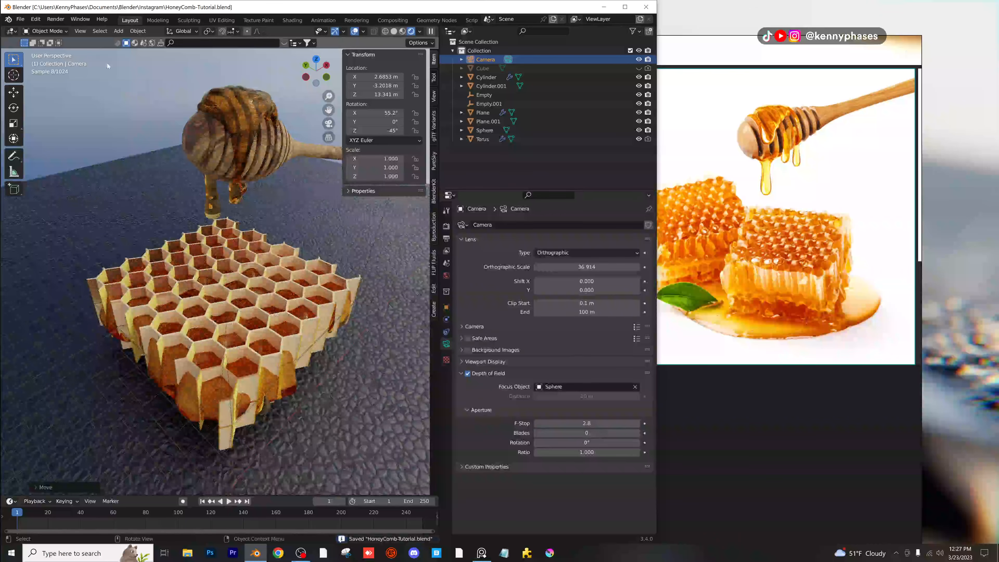
left_click(137, 31)
mouse_move(118, 31)
mouse_move(143, 41)
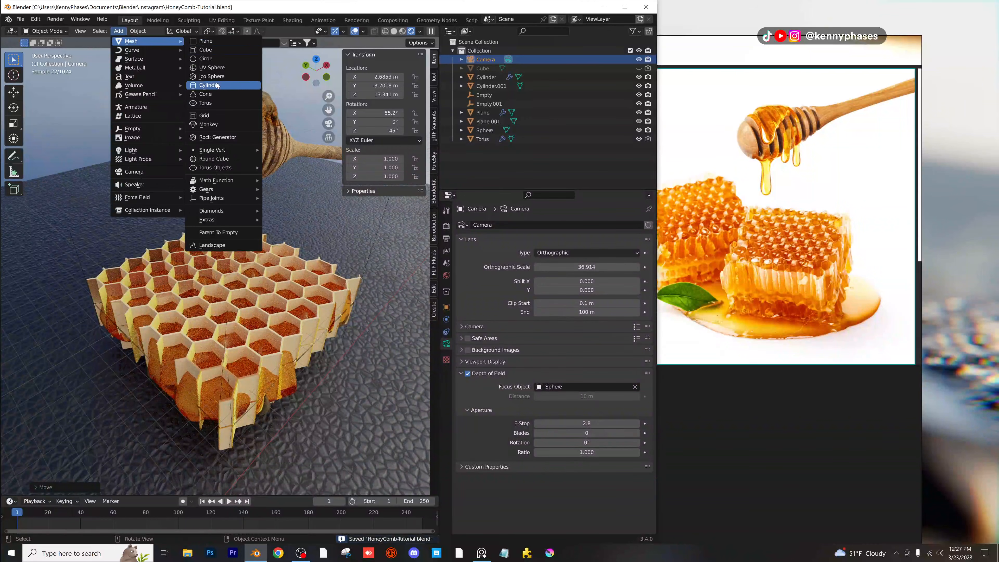
left_click(230, 67)
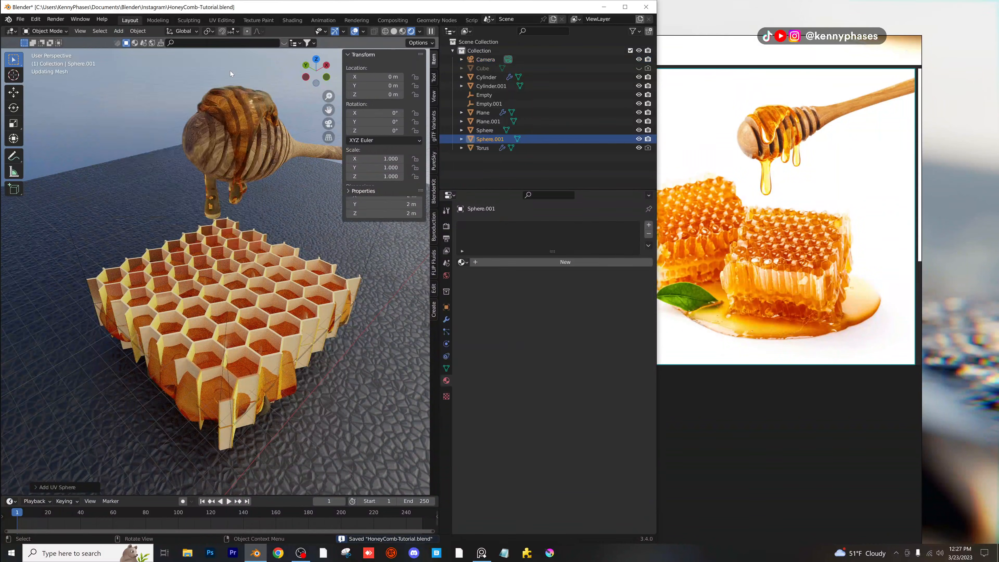
Flatten the new sphere along Z and enlarge it into a disc about 20.5 m wide and 1.59 m high.
scroll(230, 71, "down", 4)
key("s")
key("z")
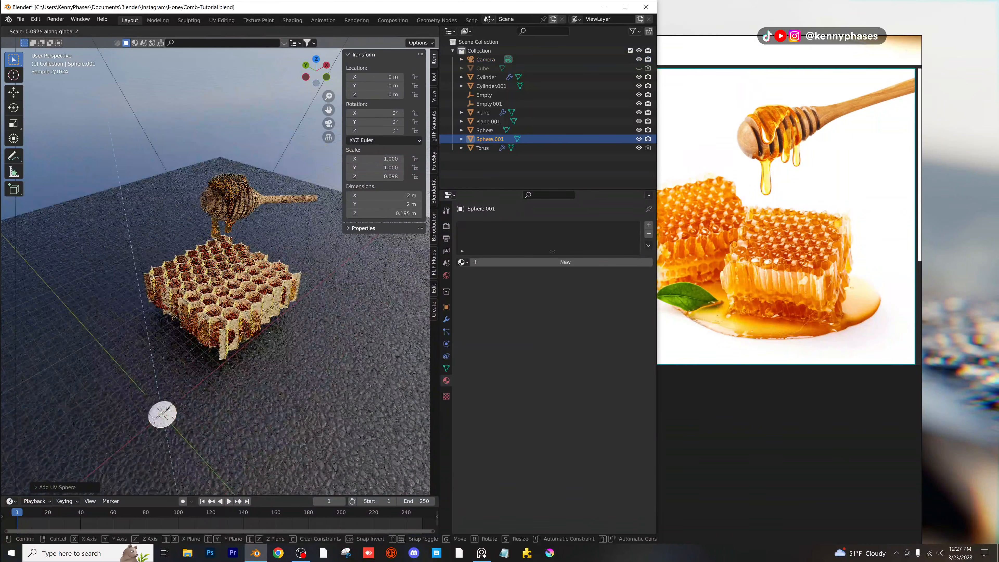
left_click(166, 405)
key("s")
left_click(302, 350)
Move the disc beneath the honeycomb and lower it onto the ground plane, to about X 14.76, Y 8.10, Z -4.78 m.
left_click(316, 60)
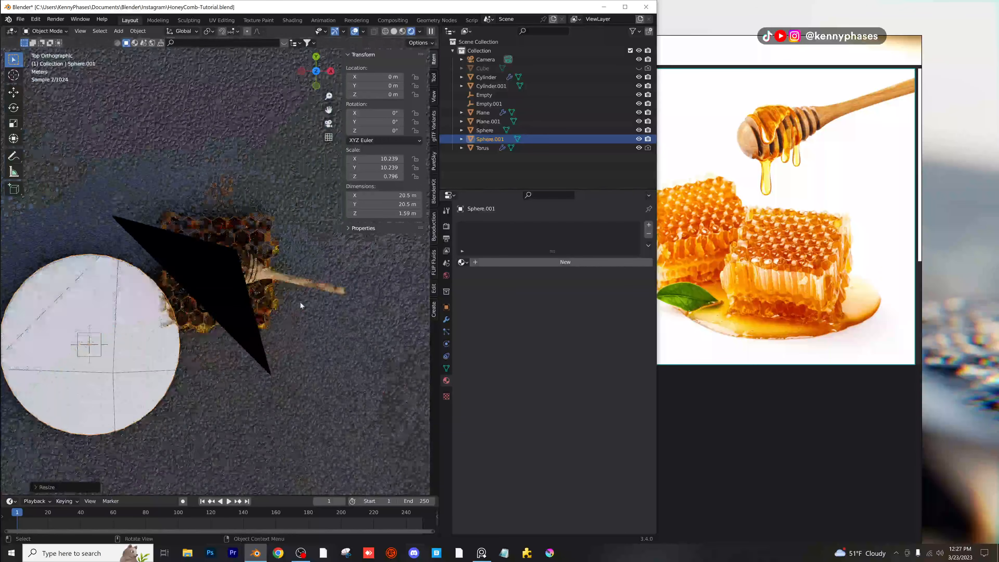
key("g")
left_click(271, 293)
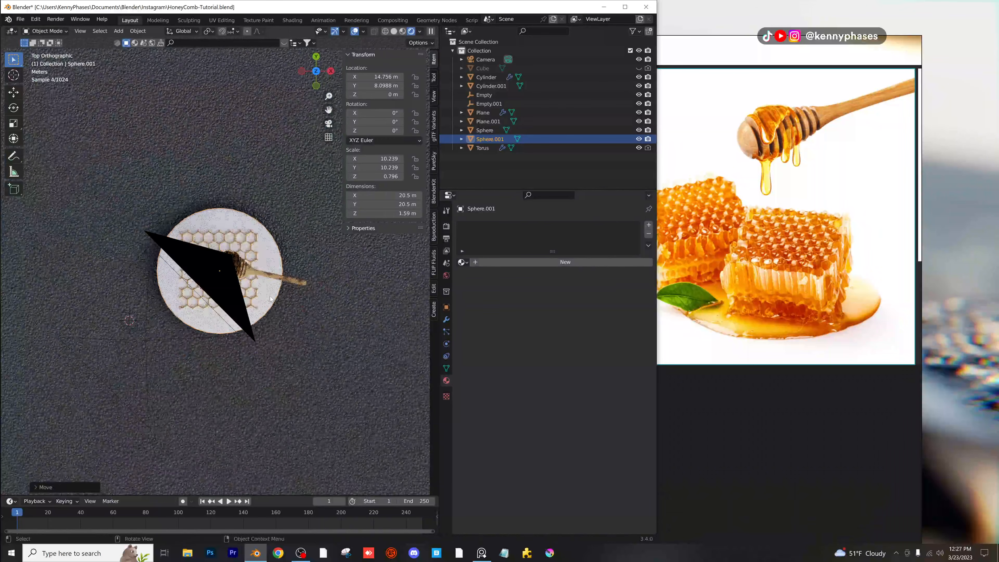
key("KP_0")
key("g")
key("z")
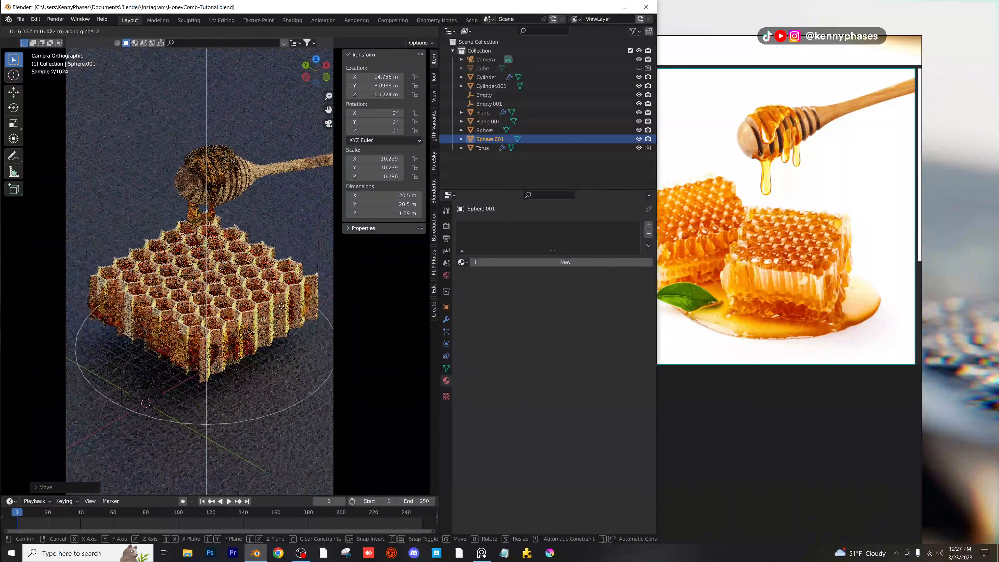
left_click(284, 296)
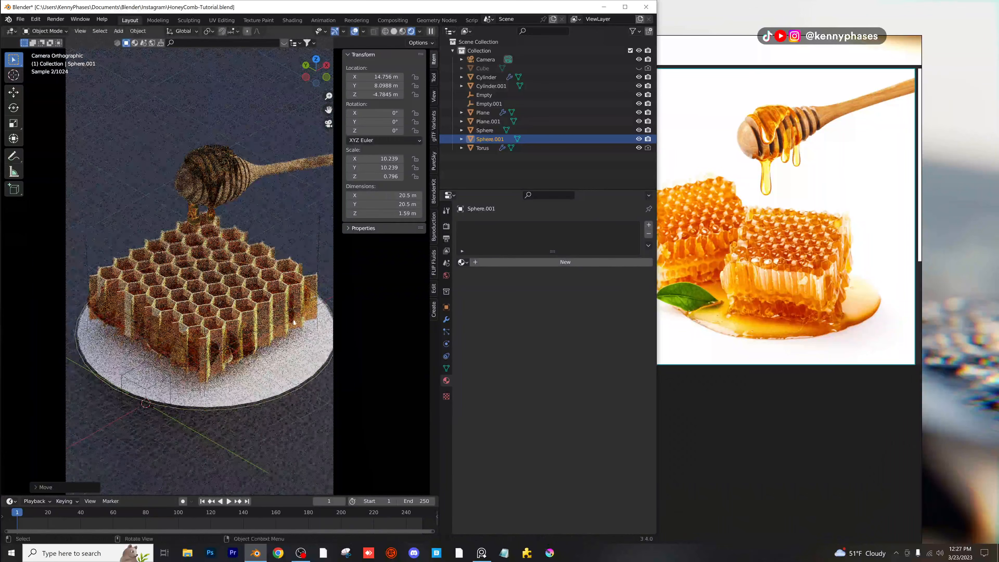
Assign the existing glass honey material, Material.003, to the disc.
scroll(236, 276, "up", 2)
left_click(462, 261)
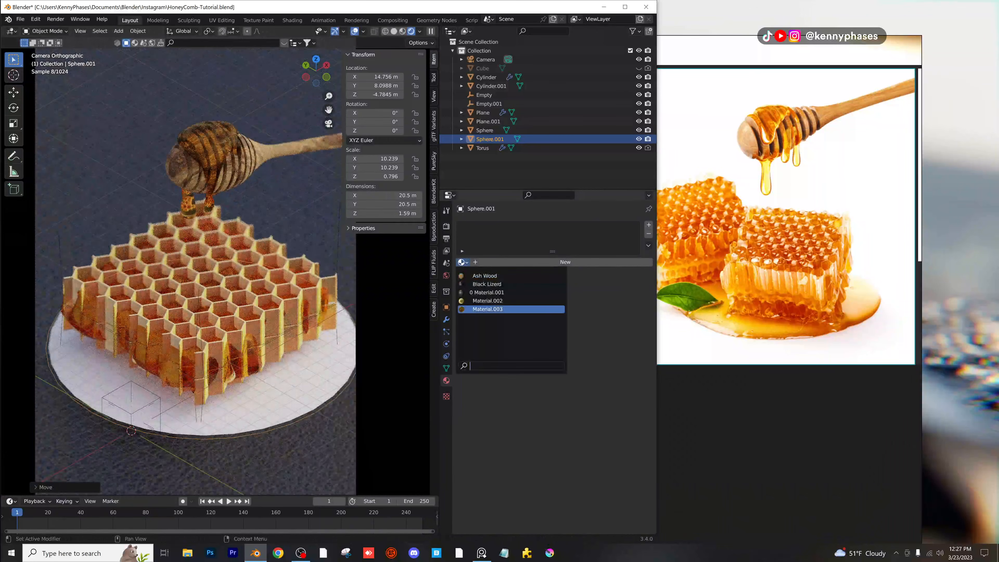
left_click(487, 309)
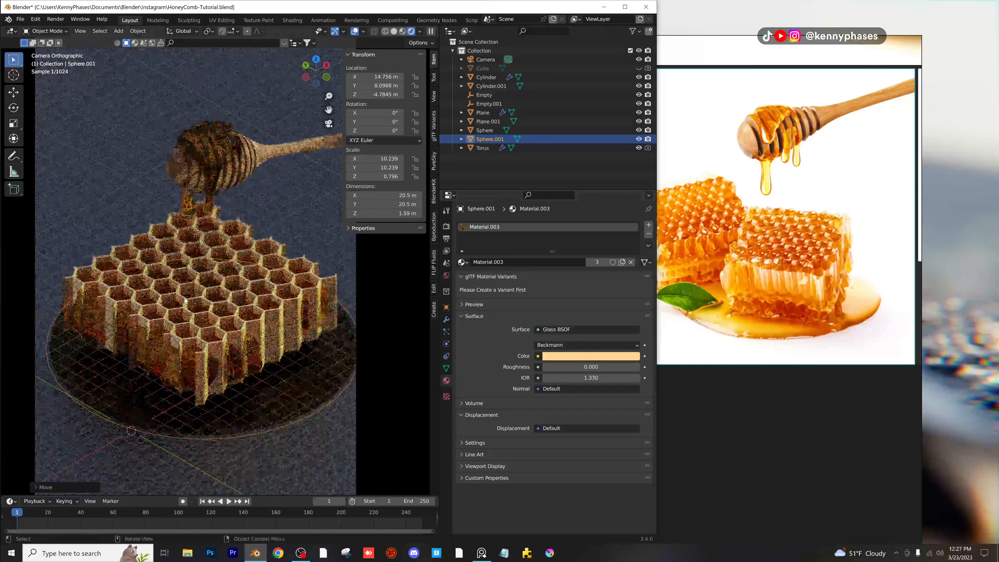
Add a Displace modifier to the disc and give it a new Clouds texture.
middle_click_drag(200, 325, 437, 335)
left_click(446, 320)
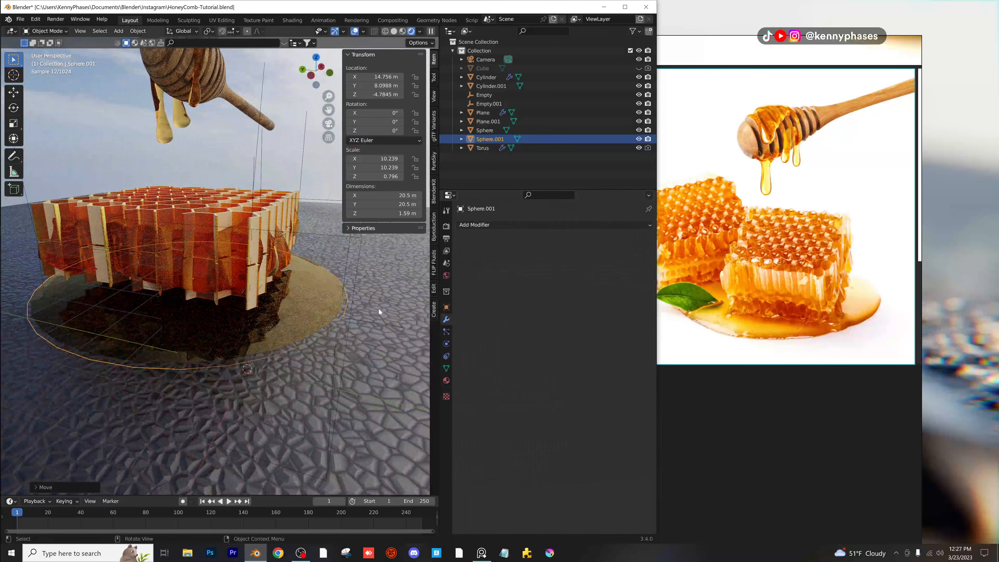
left_click(483, 225)
left_click(541, 278)
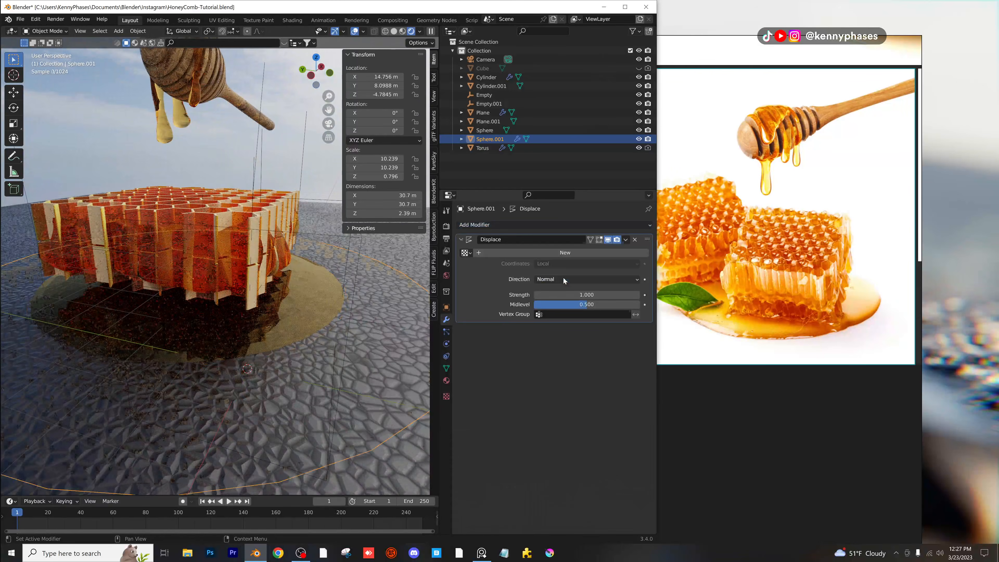
left_click(551, 252)
left_click(447, 397)
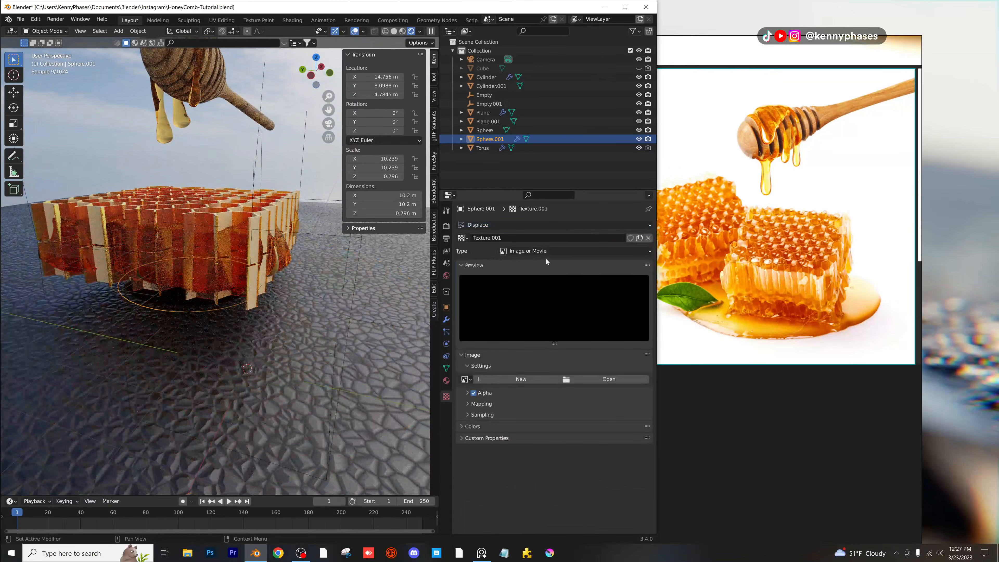
left_click(511, 251)
left_click(520, 282)
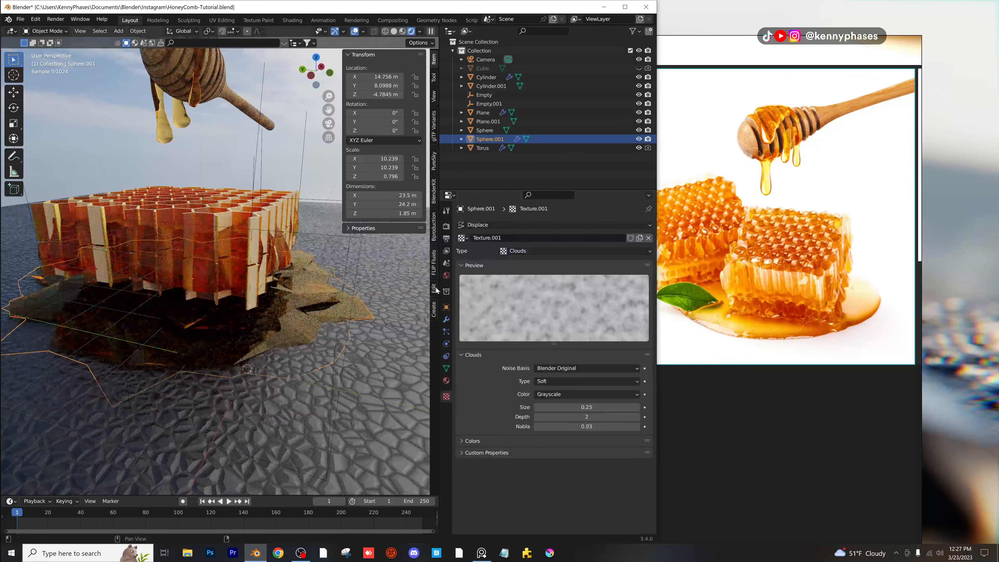
Add a Subdivision Surface modifier to the disc with viewport level 2 and switch the viewport to solid shading.
left_click(446, 320)
left_click(527, 224)
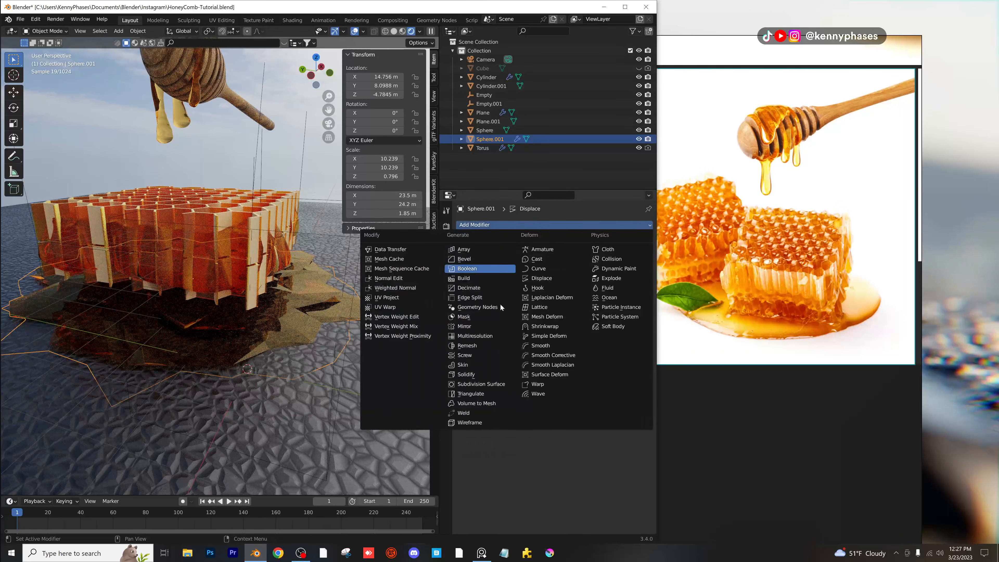
left_click(484, 388)
scroll(287, 329, "up", 4)
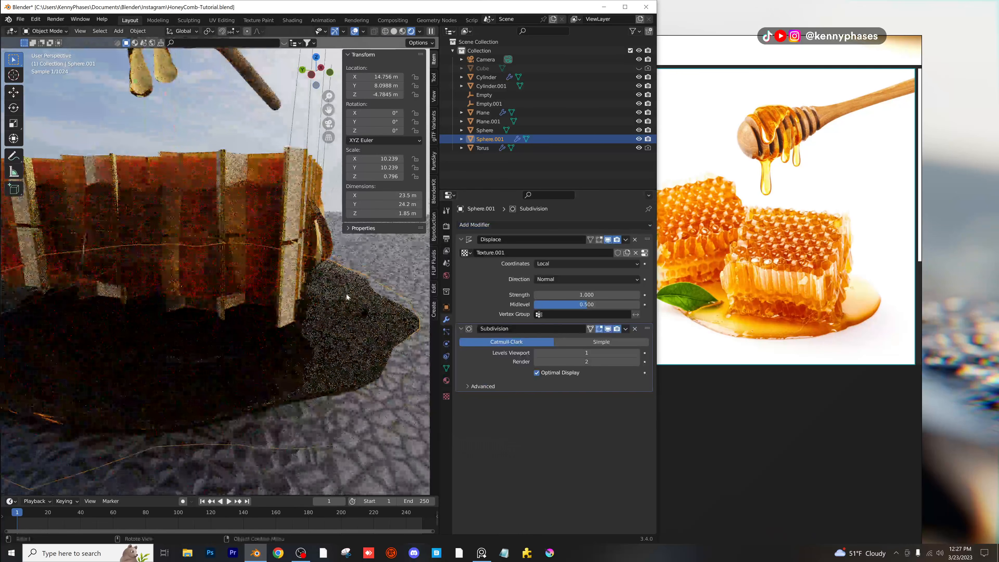
left_click(386, 32)
left_click(404, 33)
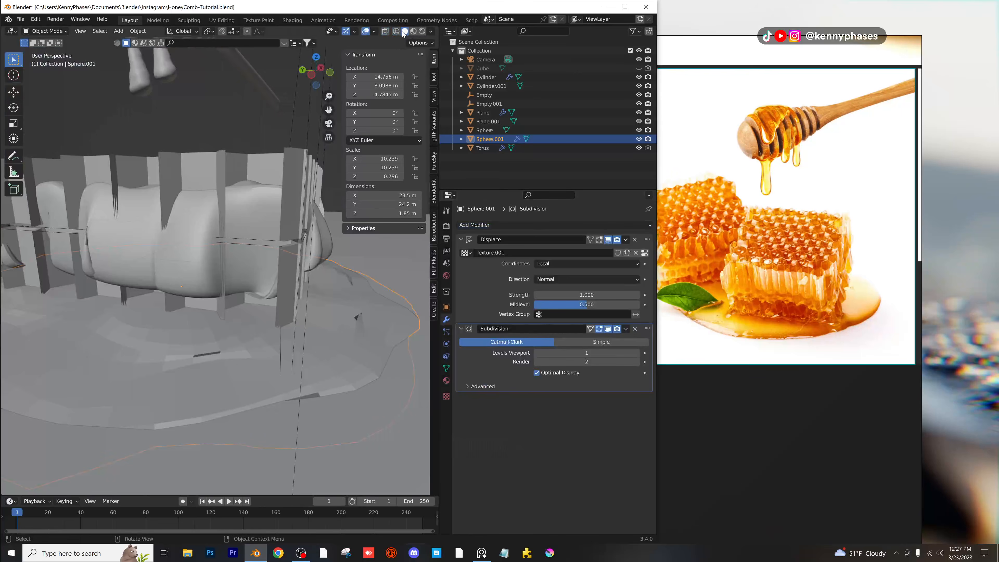
scroll(344, 277, "up", 2)
left_click(637, 353)
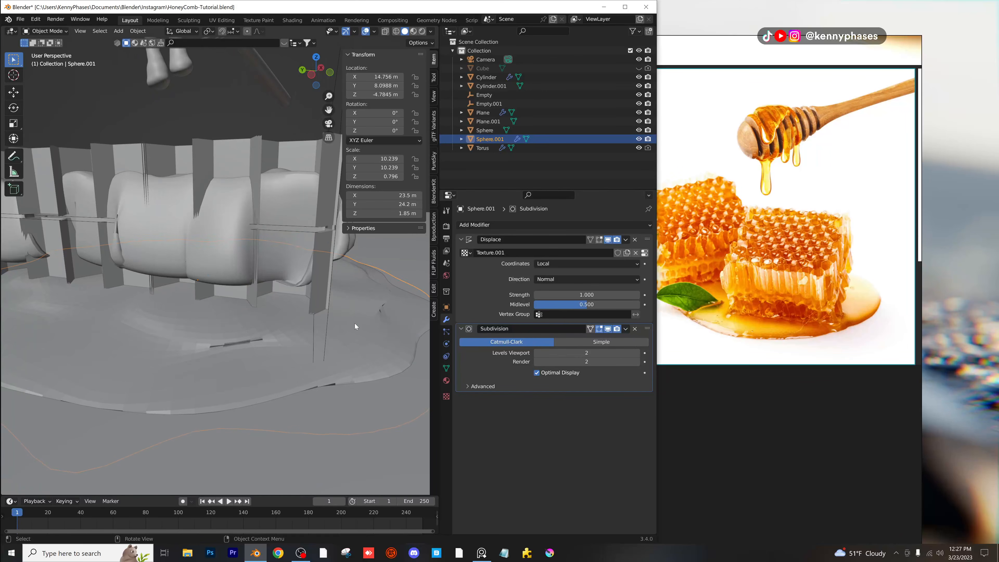
Shade the honey puddle smooth and raise it slightly along Z to about -4.69 m.
right_click(361, 325)
left_click(361, 325)
key("g")
key("z")
left_click(365, 337)
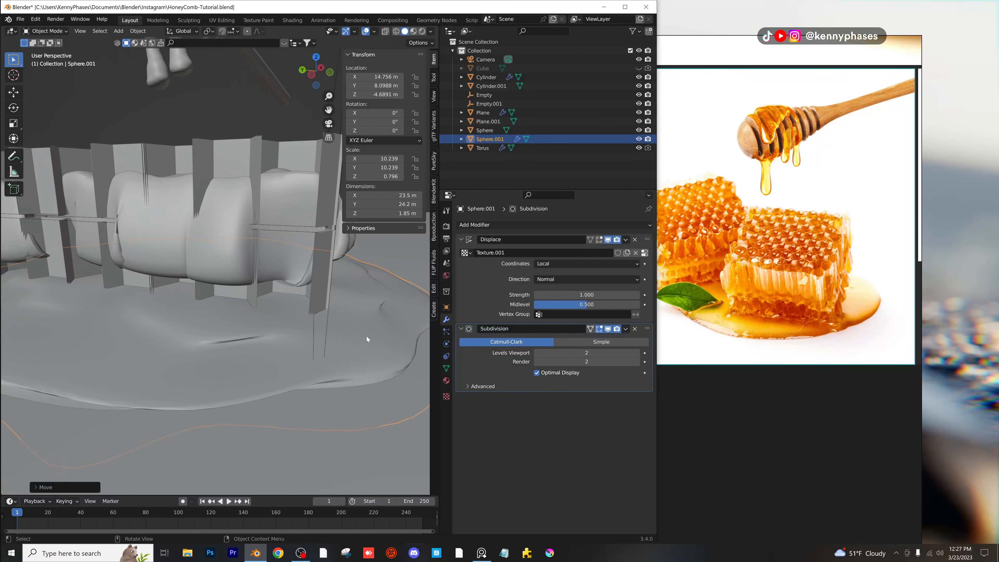
Apply the honey puddle's scale.
scroll(366, 336, "down", 5)
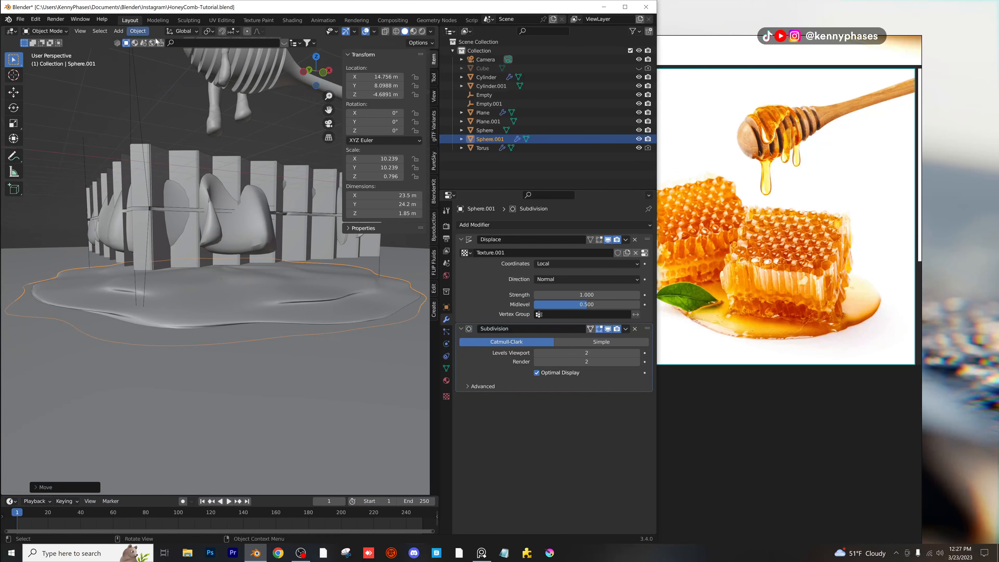
left_click(138, 31)
mouse_move(170, 76)
left_click(256, 96)
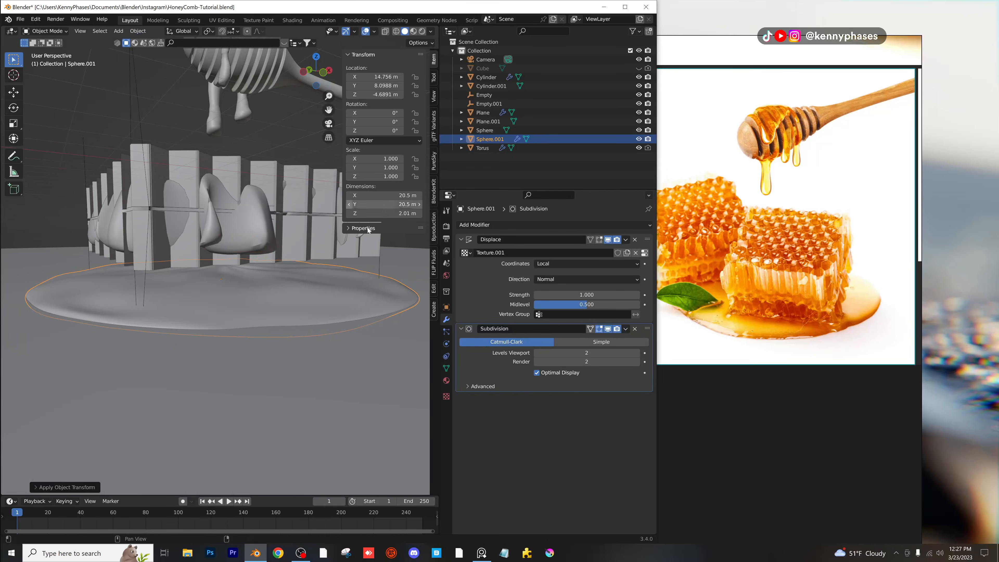
Show the scene in rendered shading, raise the honey puddle to about -4.58 m on Z, and look through the camera.
key("z")
left_click(350, 253)
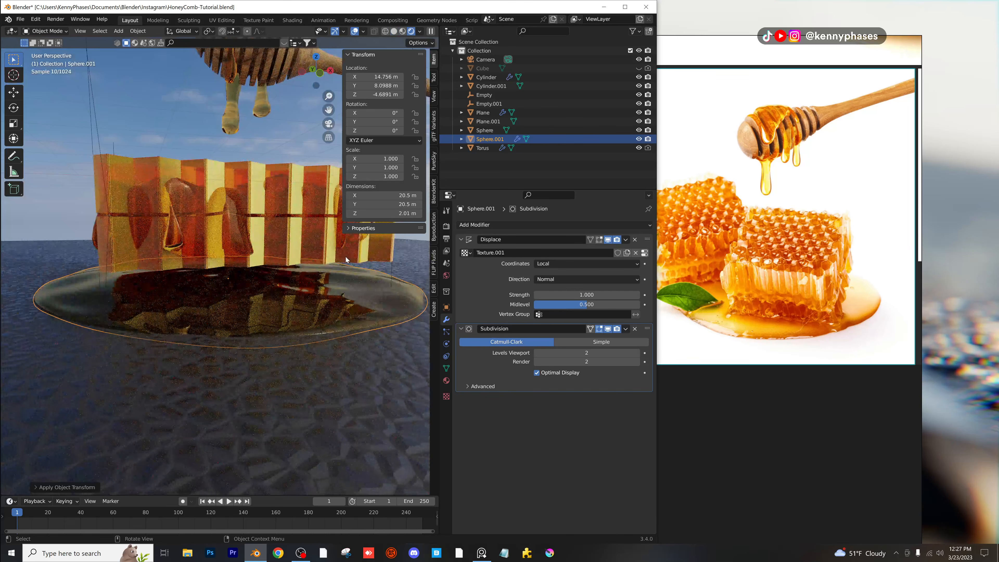
key("g")
key("z")
left_click(343, 255)
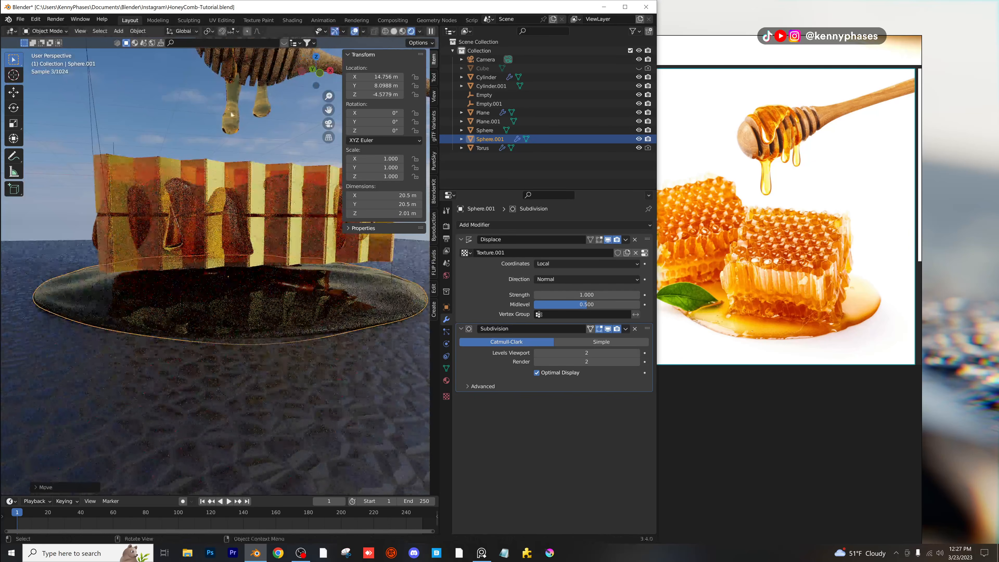
left_click(175, 134)
key("KP_0")
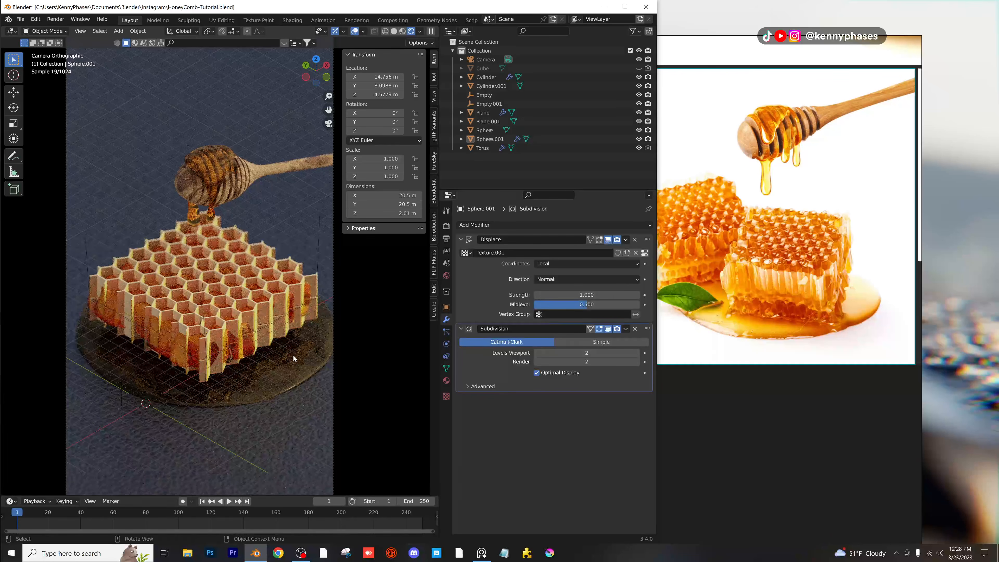
Raise the honey puddle and the ground plane together by about 1.17 m along Z.
left_click(285, 376)
left_click(272, 405, "shift")
scroll(273, 405, "up", 3)
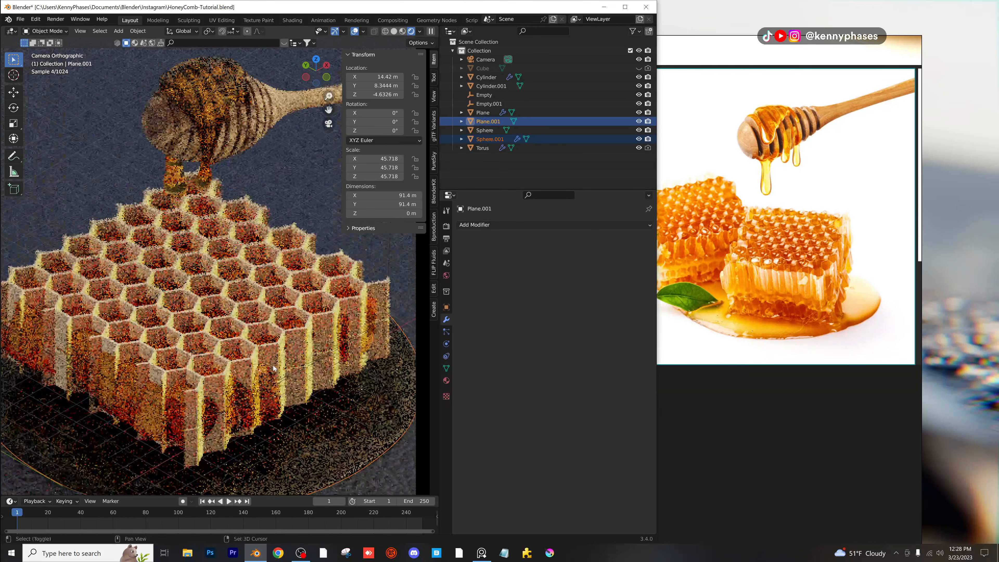
middle_click_drag(284, 440, 287, 332, "shift")
key("g")
key("z")
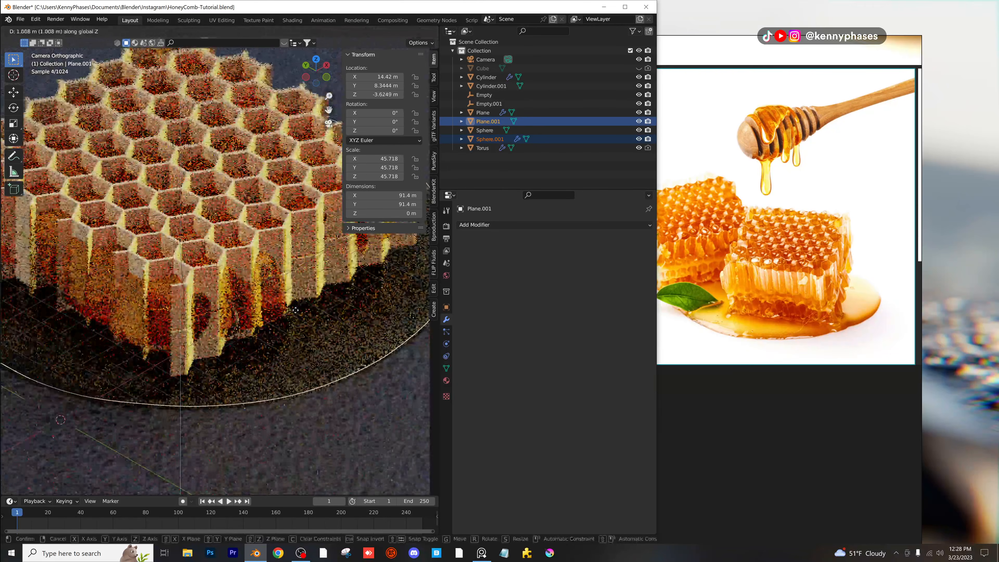
left_click(297, 307)
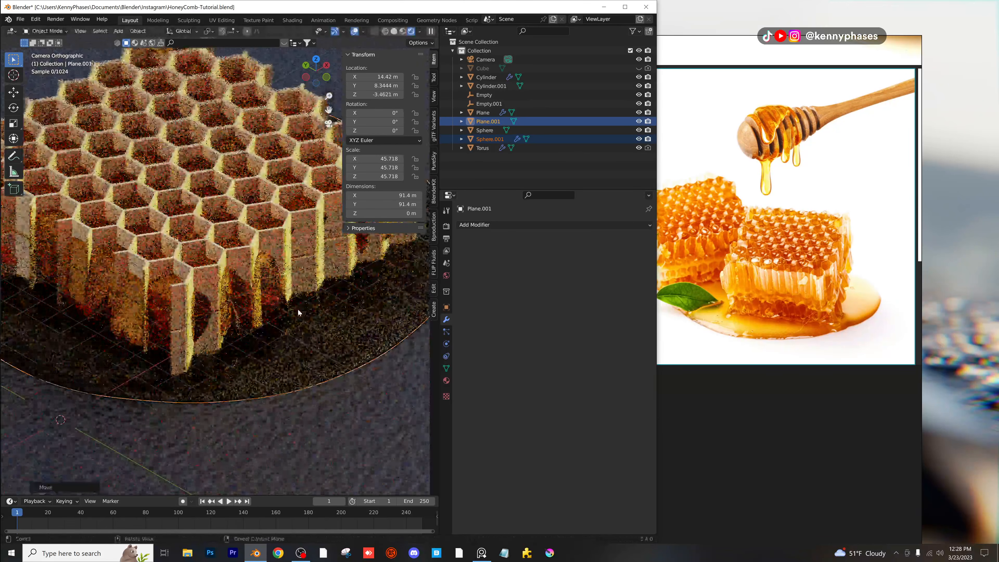
scroll(292, 316, "down", 3)
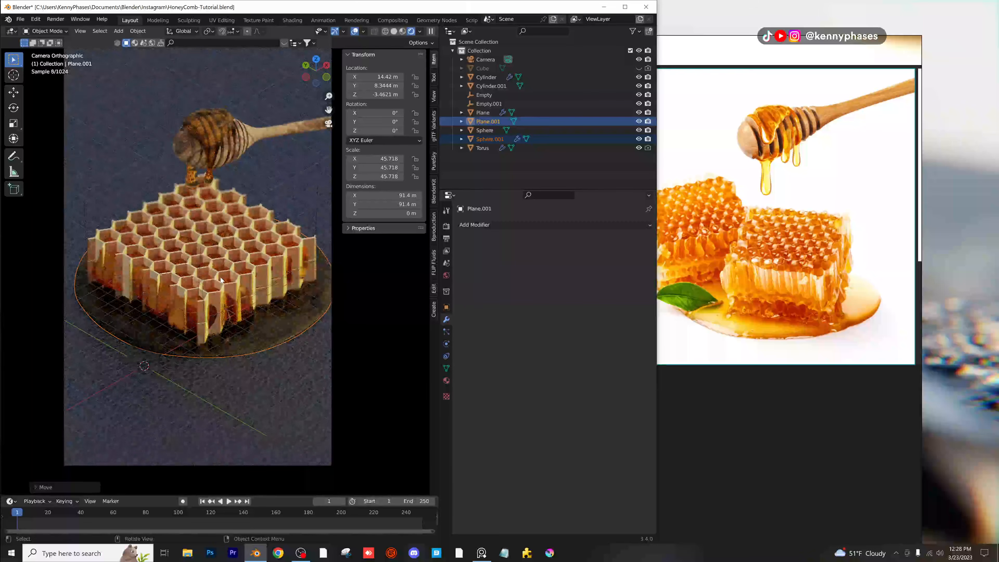
Scale the honey puddle up uniformly to about 1.043.
left_click(318, 317)
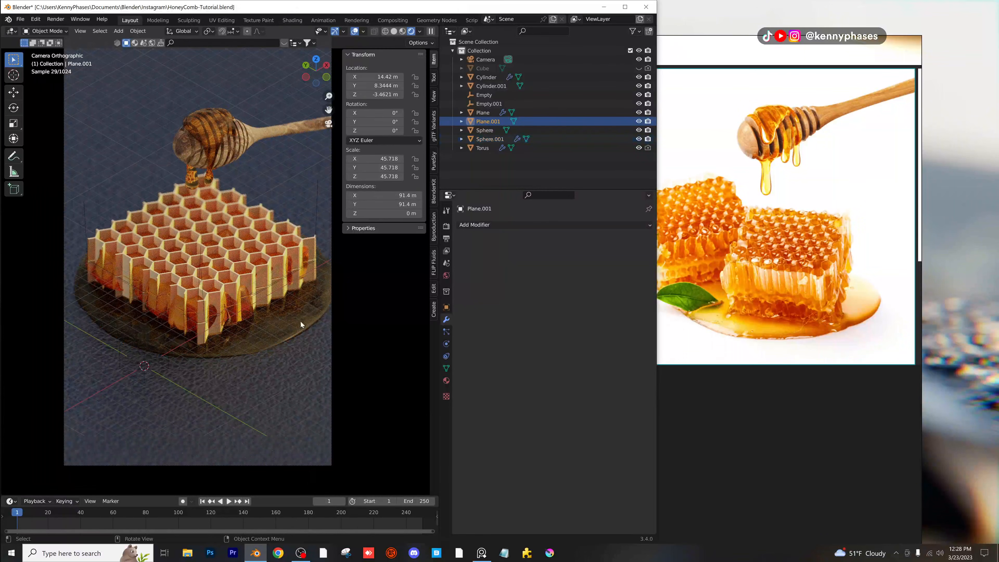
key("s")
left_click(321, 321)
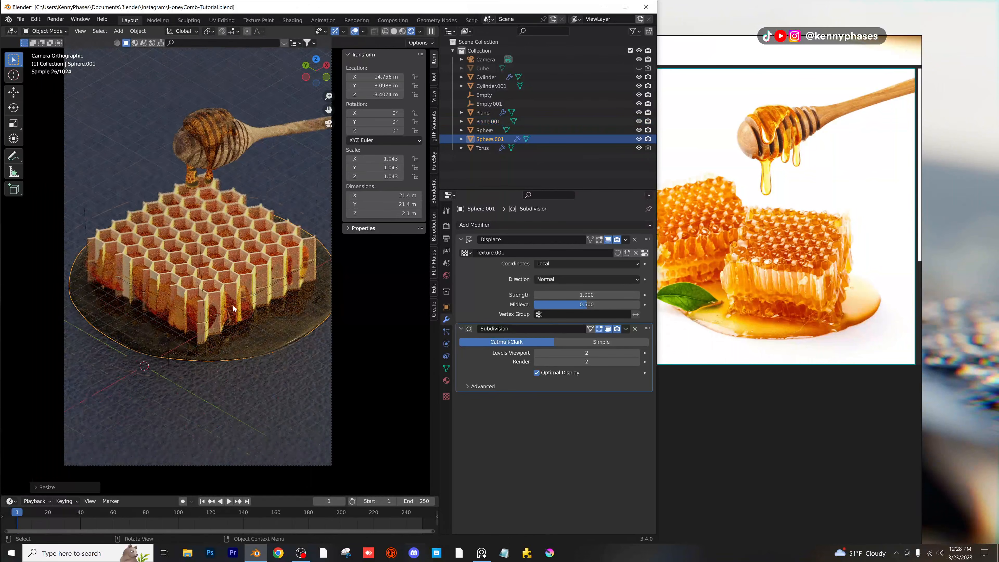
scroll(270, 324, "up", 3)
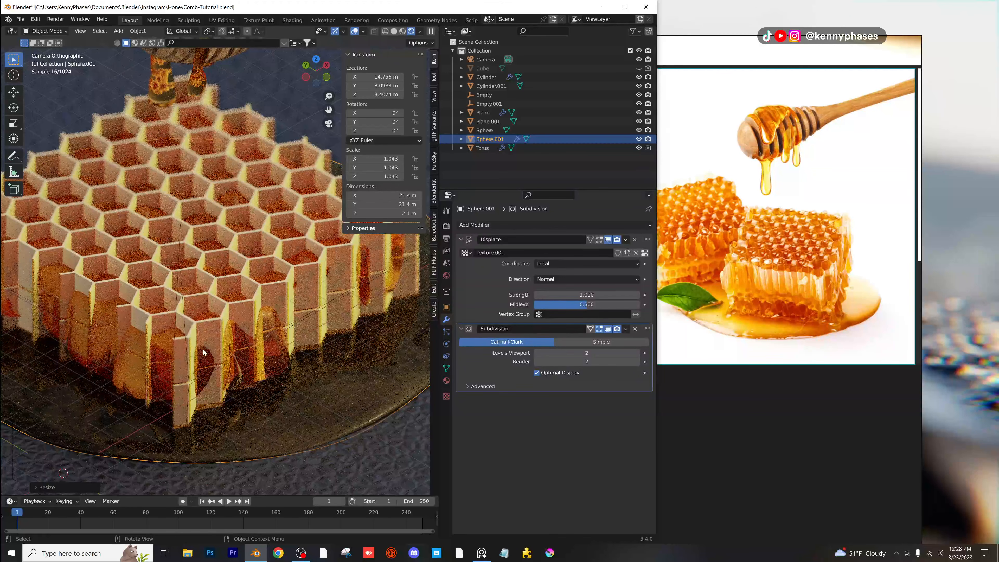
Switch the viewport to solid shading with random object colours and select the honey inside the comb.
left_click(246, 330)
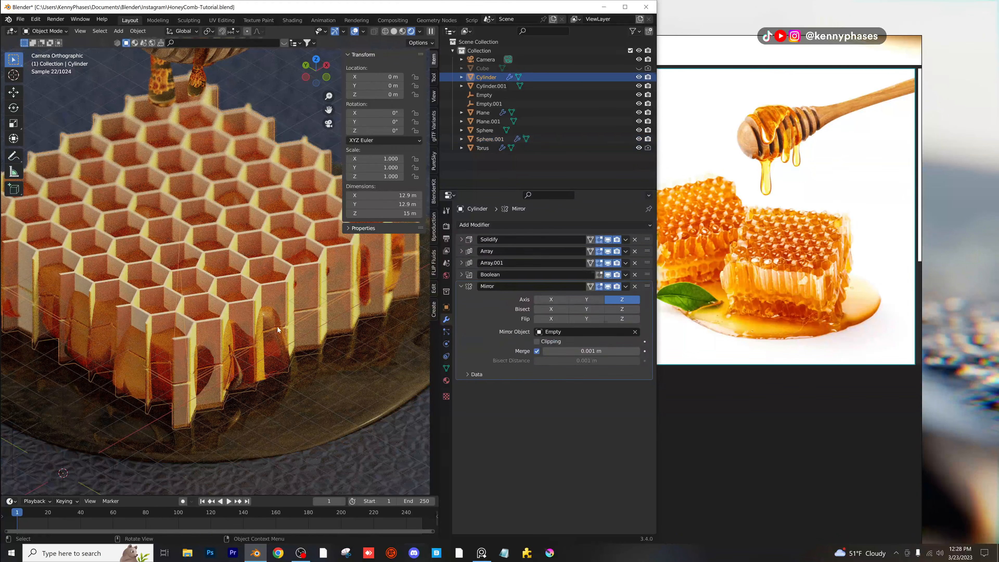
left_click(394, 31)
left_click(328, 123)
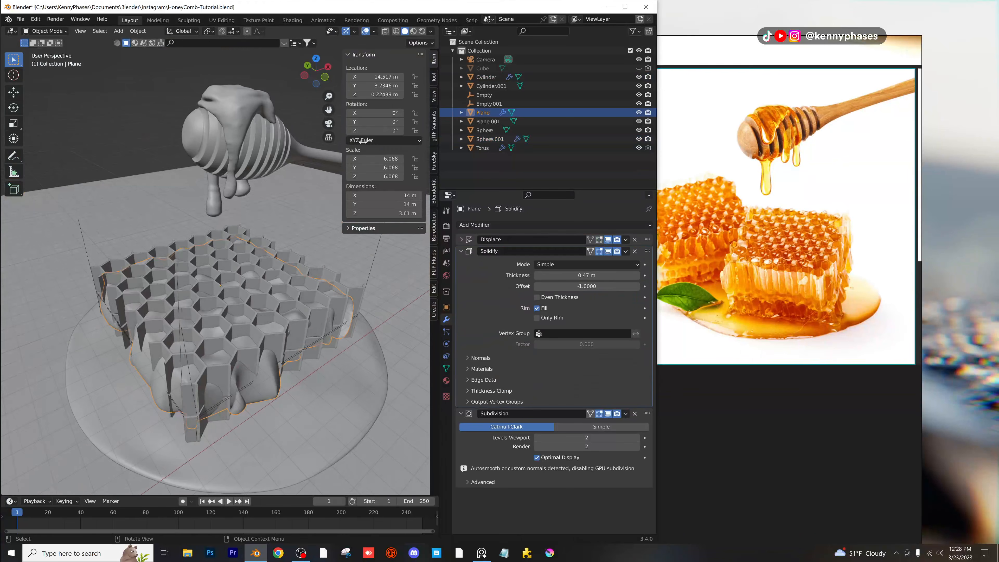
left_click(432, 31)
left_click(438, 161)
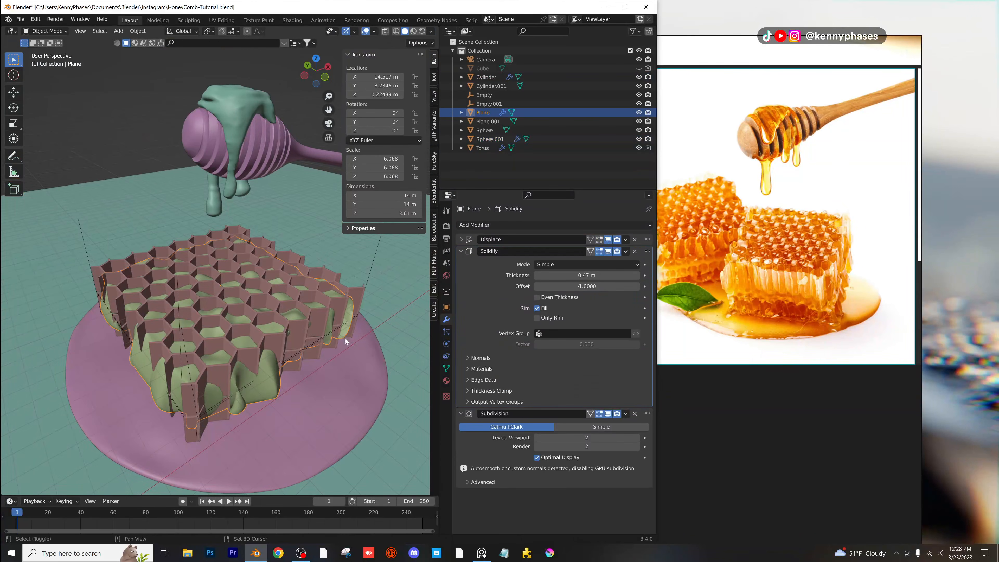
Duplicate the honey inside the comb in place and hide the ground plane in the viewport.
middle_click_drag(345, 338, 325, 291, "shift")
scroll(325, 291, "up", 4)
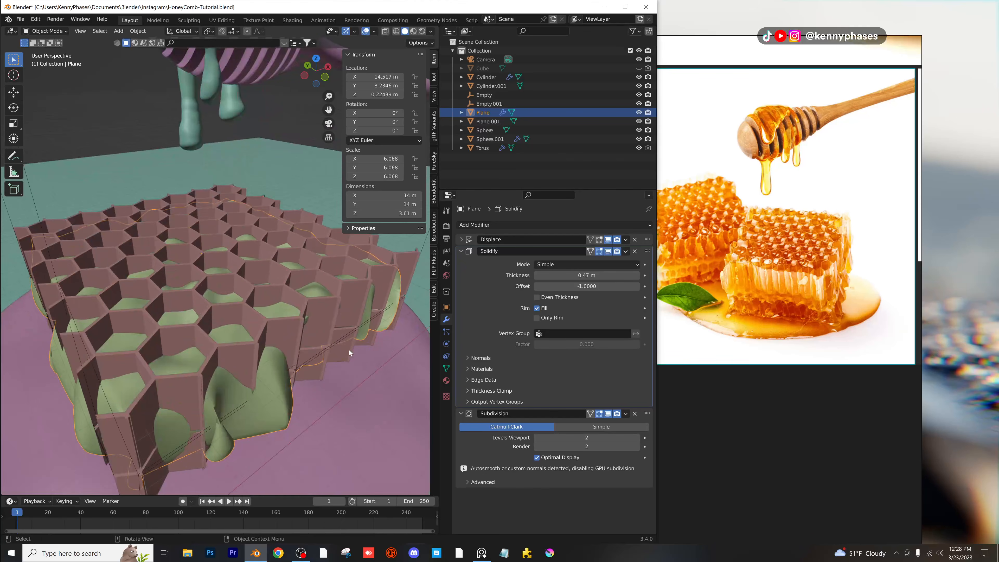
key("shift+d")
right_click(298, 375)
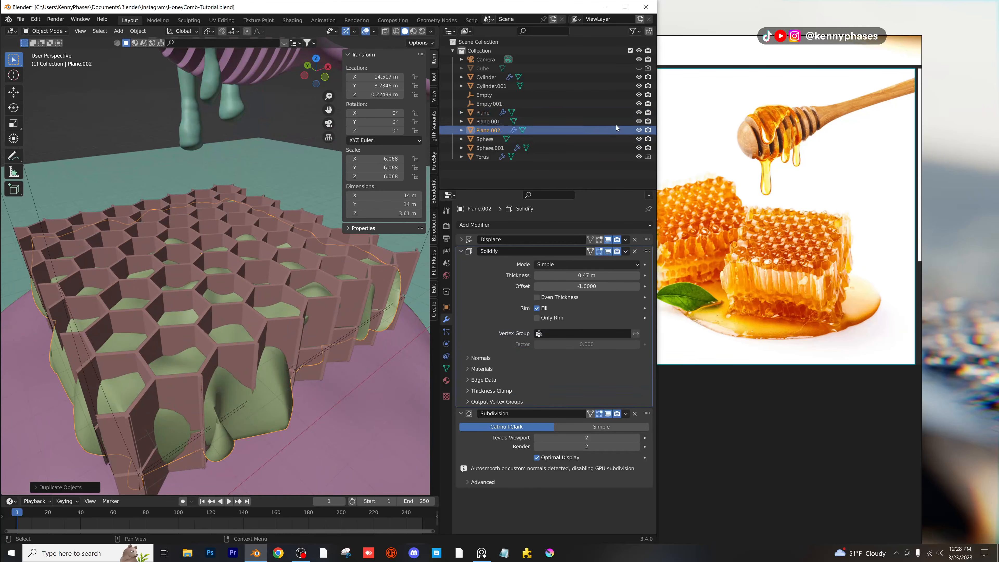
left_click(639, 122)
Apply the Displace, Solidify and Subdivision modifiers on the duplicated honey.
left_click(626, 239)
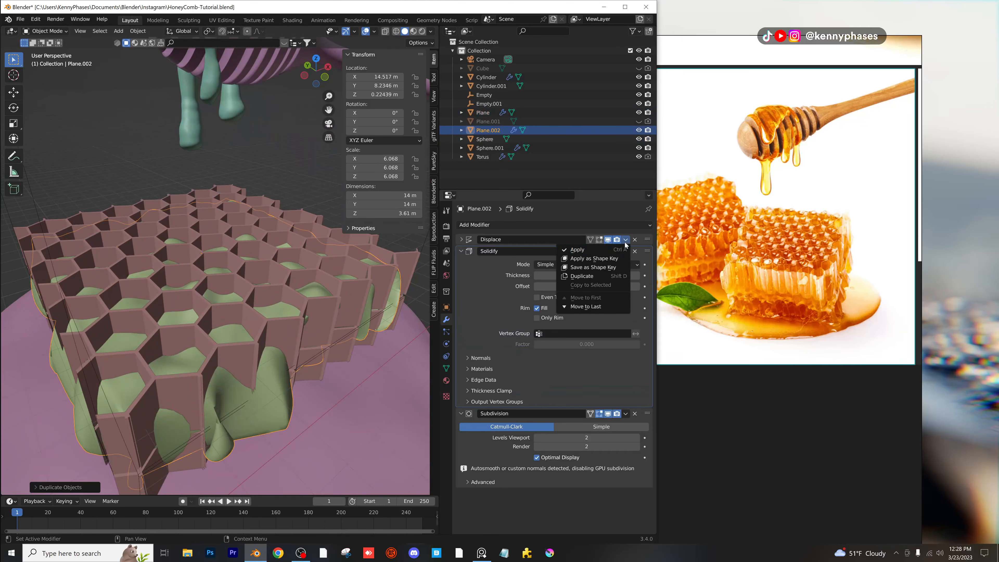
left_click(625, 250)
left_click(626, 240)
left_click(625, 250)
left_click(626, 239)
left_click(624, 249)
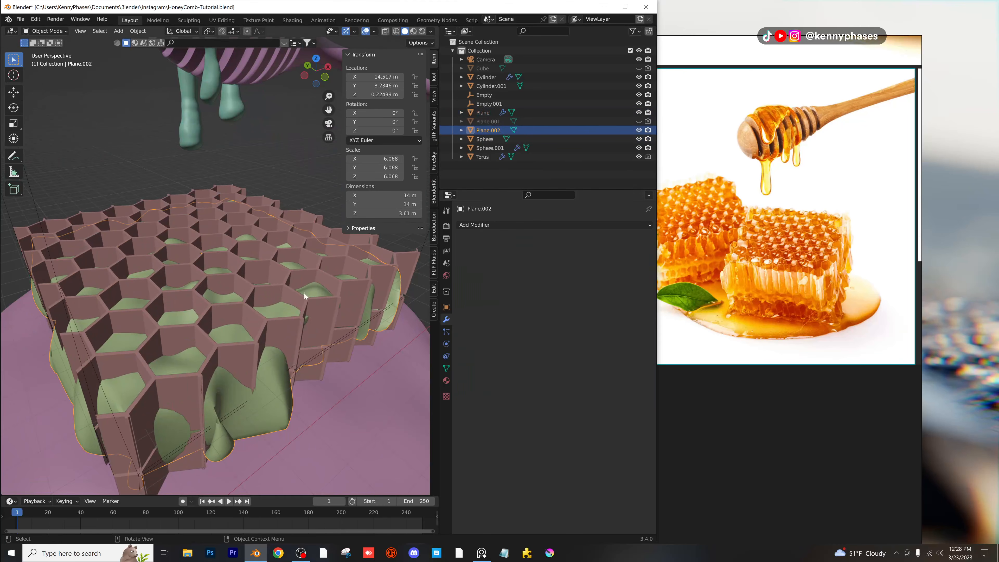
Save the file and open the Sculpting workspace with the honeycomb framed in the camera view.
middle_click_drag(305, 292, 334, 275)
key("ctrl+s")
left_click(292, 20)
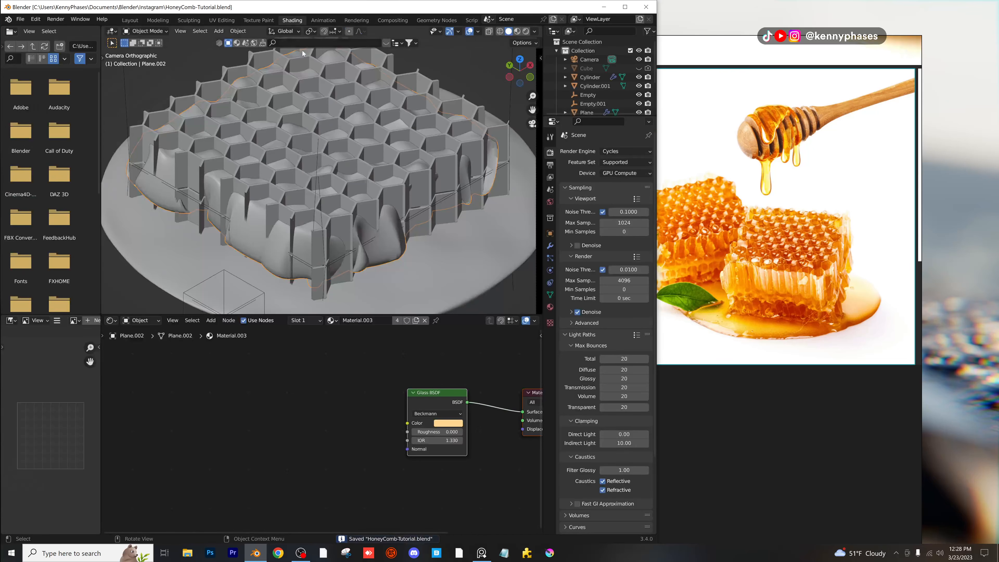
left_click(188, 20)
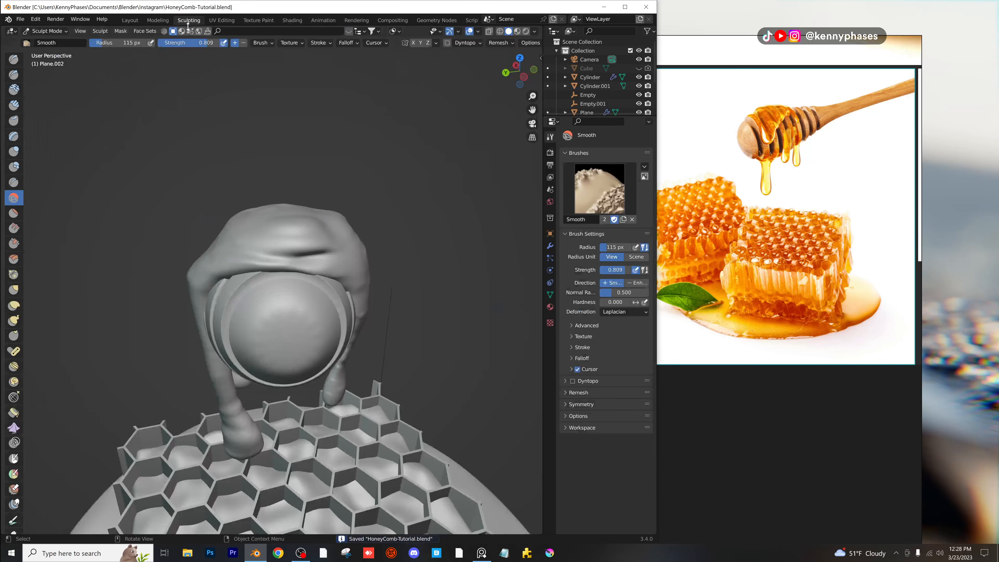
scroll(335, 196, "up", 3)
scroll(344, 249, "down", 5)
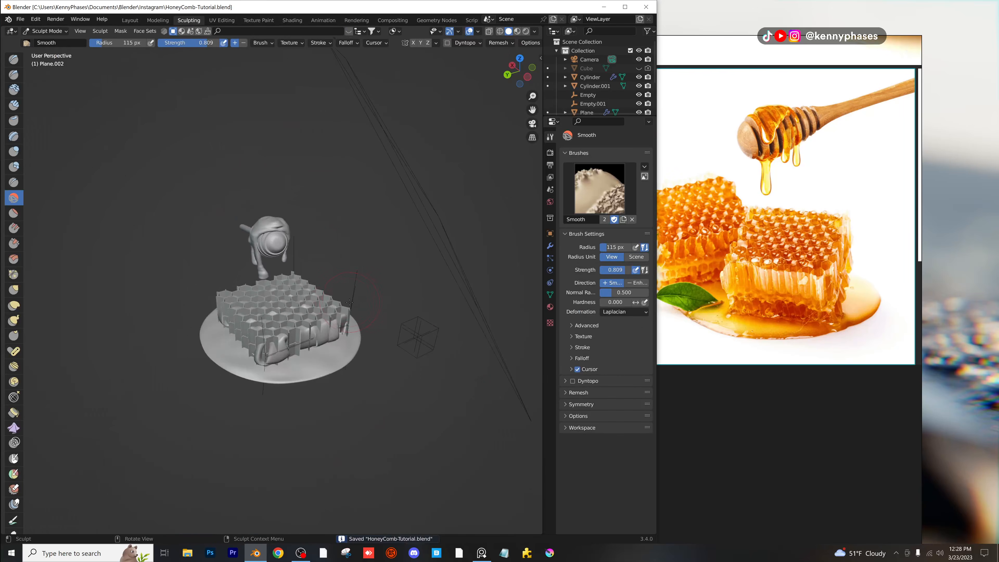
key("KP_0")
key("Home")
scroll(291, 371, "up", 4)
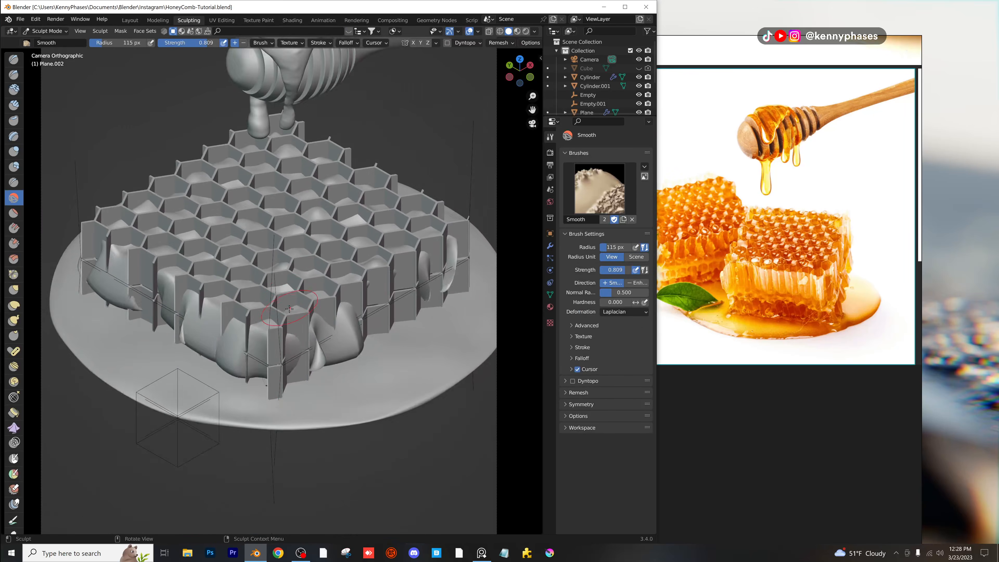
Choose the Grab brush and remesh the duplicated honey with a voxel size of 0.01 m.
left_click(14, 290)
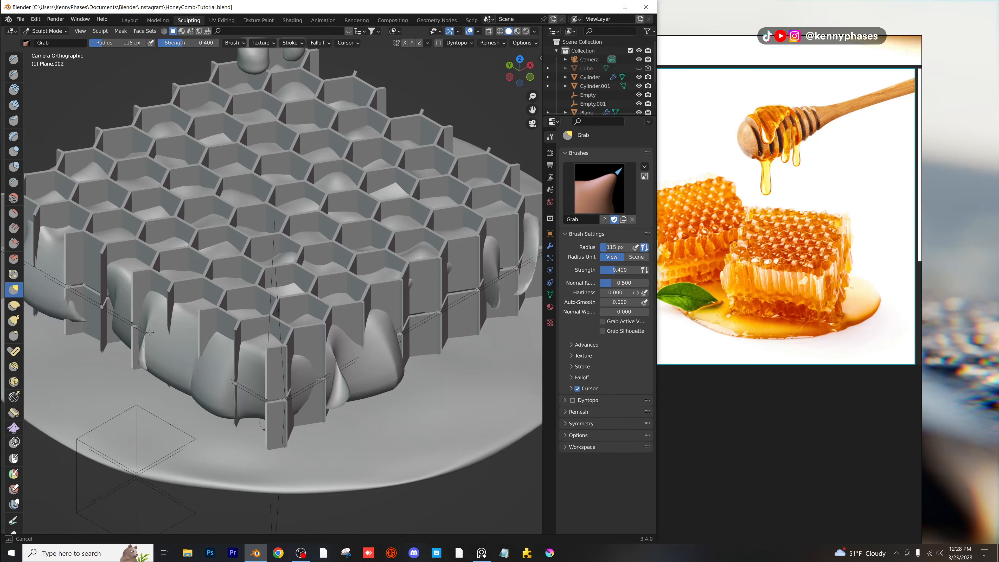
left_click(487, 41)
left_click(512, 60)
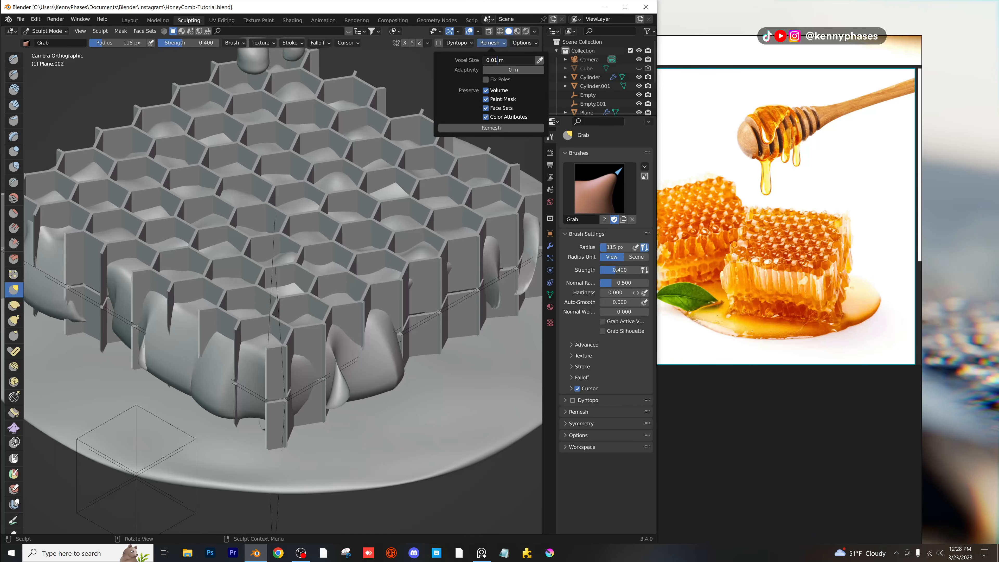
key("Return")
left_click(490, 128)
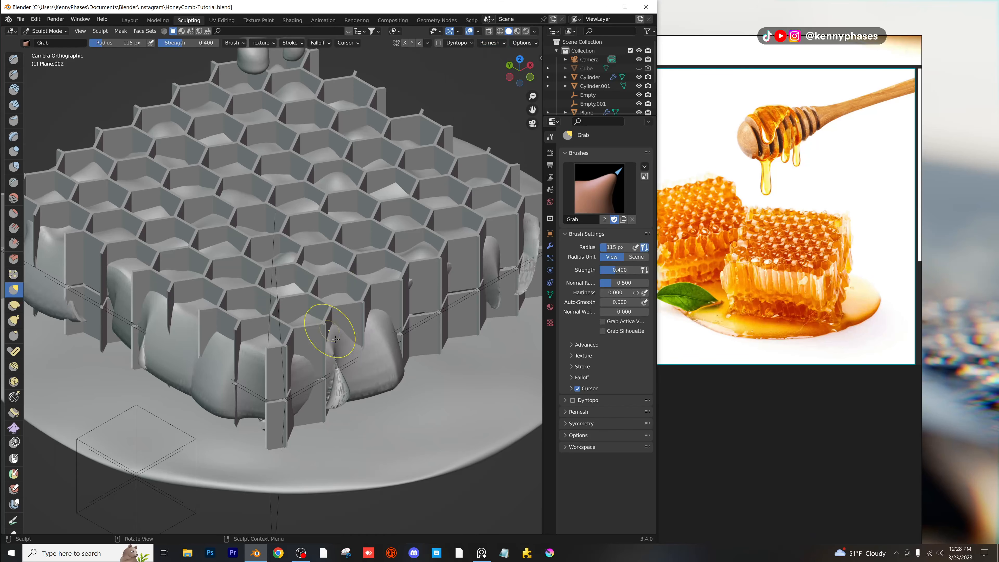
scroll(383, 271, "up", 1)
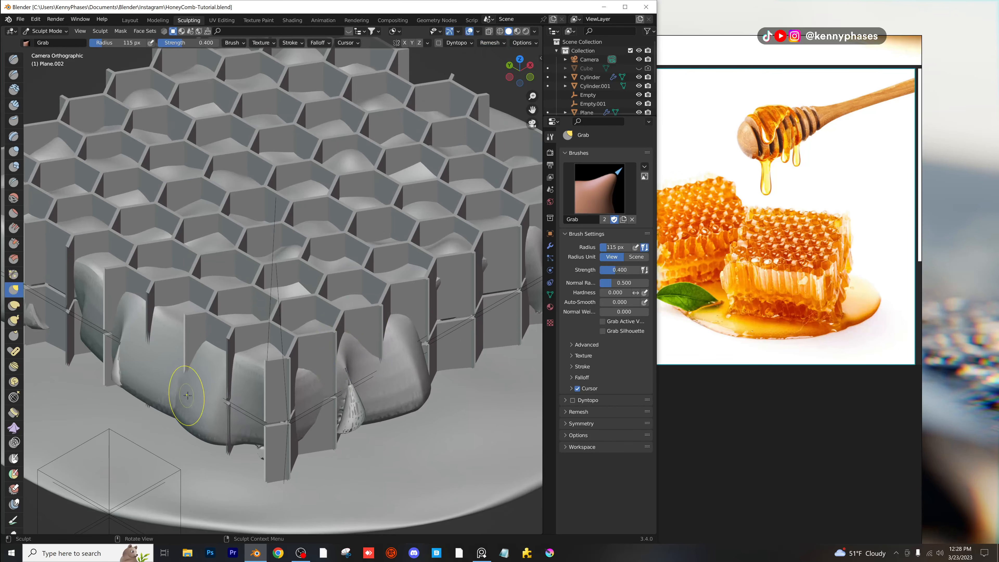
Enlarge the Outliner and pull the honey on the comb's outer side with the Elastic Deform brush.
left_click(13, 305)
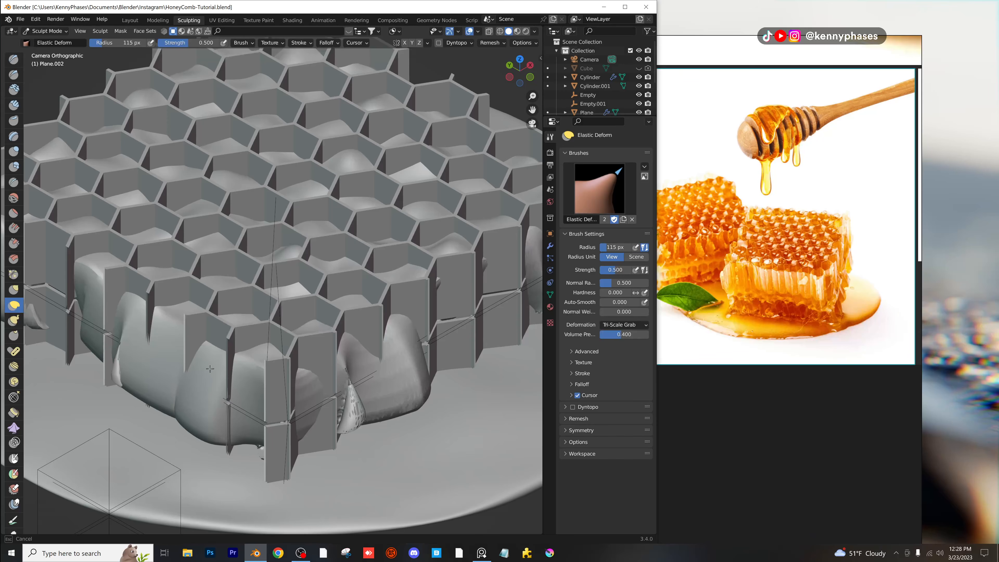
scroll(604, 100, "down", 2)
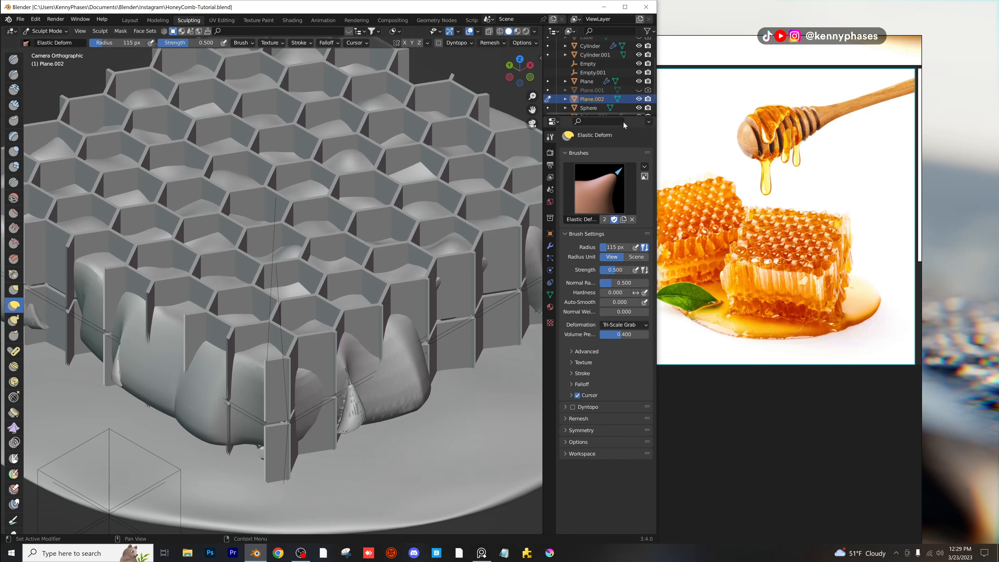
left_click_drag(624, 114, 624, 194)
middle_click_drag(440, 338, 342, 260)
left_click_drag(330, 364, 356, 362)
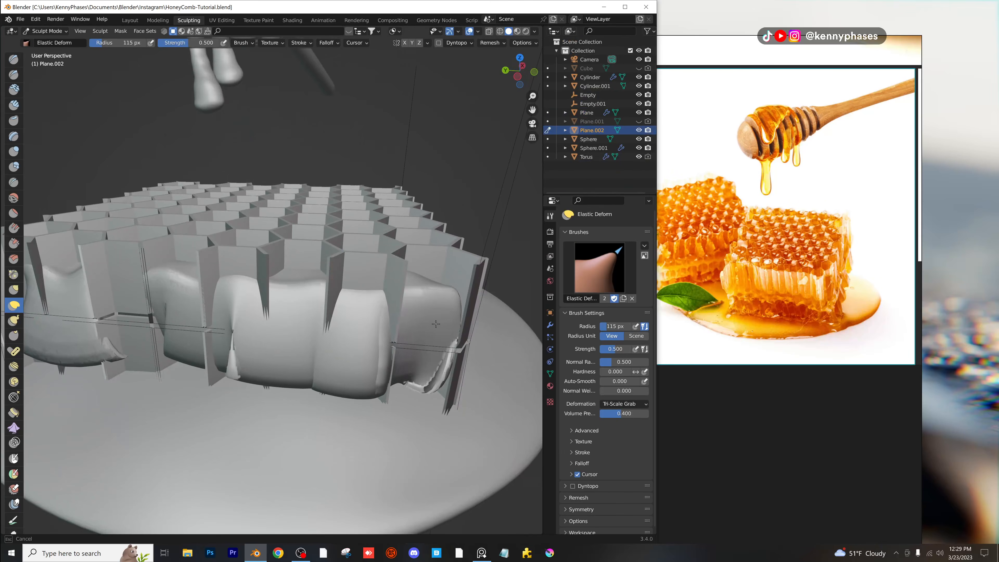
Try further Elastic Deform pulls on the honey along the comb's edge, checking its modifiers, and undo the strokes.
left_click_drag(436, 323, 435, 236)
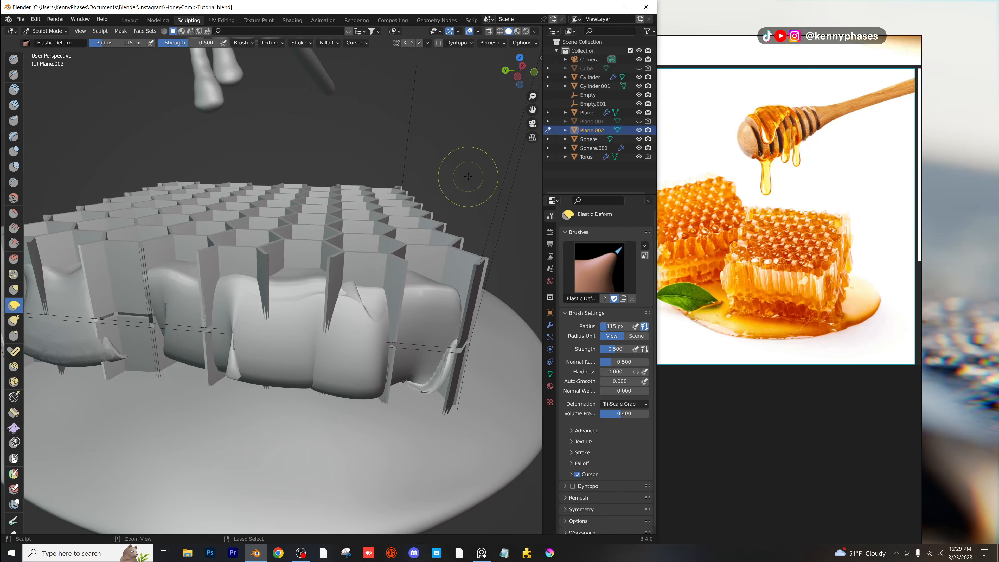
key("ctrl+z")
scroll(441, 338, "down", 1)
middle_click_drag(519, 347, 538, 349)
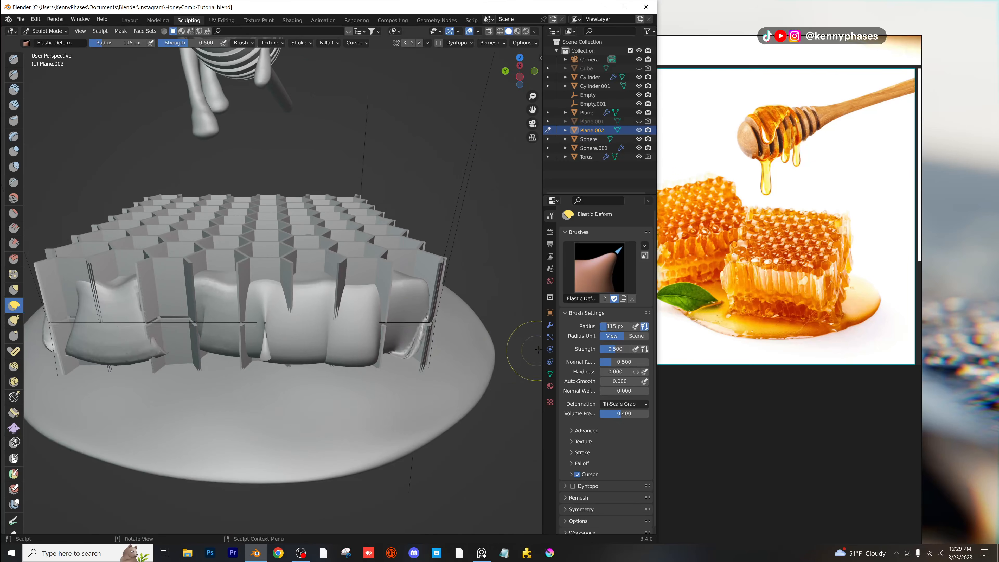
left_click(550, 324)
mouse_move(351, 310)
middle_mouse_down()
mouse_move(402, 319)
mouse_move(383, 322)
middle_mouse_up()
left_click_drag(260, 353, 519, 229)
key("ctrl+z")
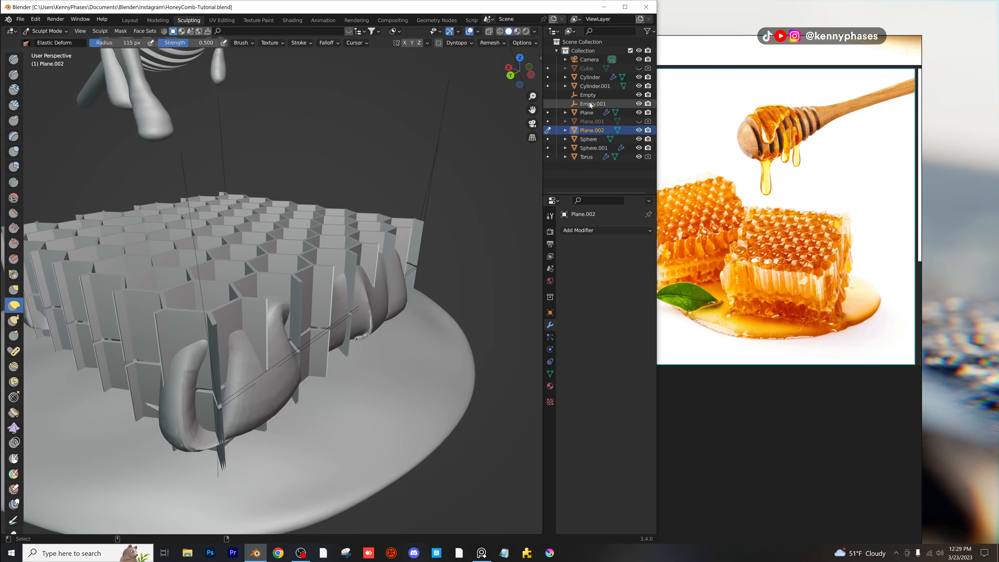
Hide the original honey object Plane in the viewport and exclude it from renders.
left_click(638, 121)
left_click(639, 122)
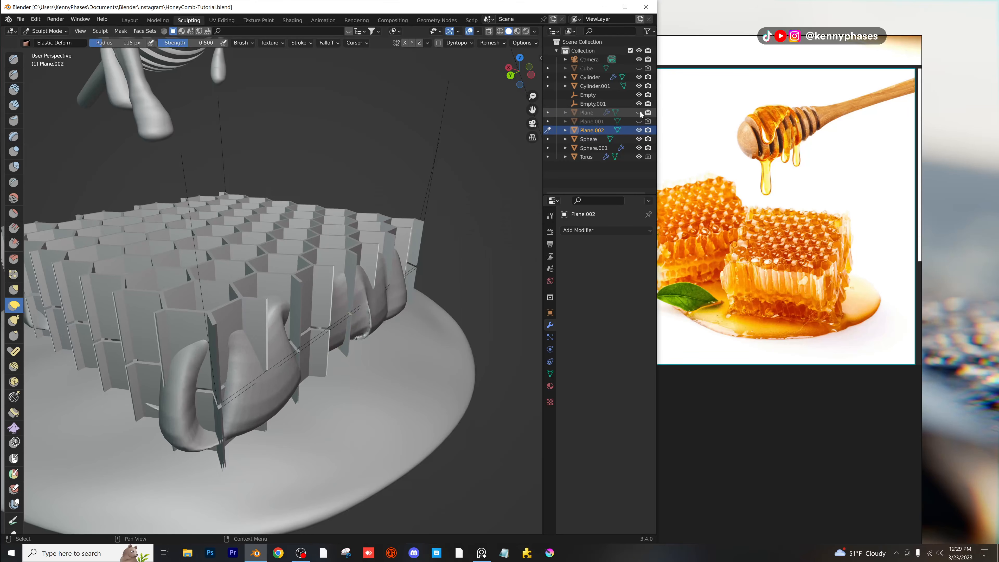
left_click(647, 113)
Pull the overflowing honey along the comb's outer side into shape with the Elastic Deform brush.
scroll(327, 329, "up", 1)
middle_click_drag(341, 333, 325, 326)
scroll(334, 327, "up", 1)
left_click_drag(348, 323, 340, 323)
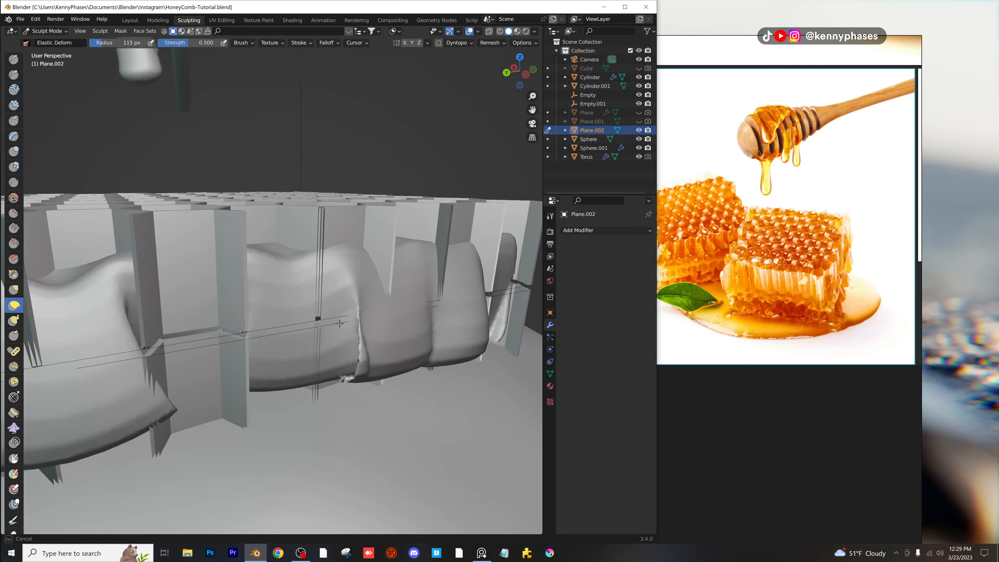
middle_click_drag(366, 328, 372, 353)
scroll(390, 362, "down", 1)
left_click_drag(392, 365, 372, 345)
scroll(409, 382, "up", 1)
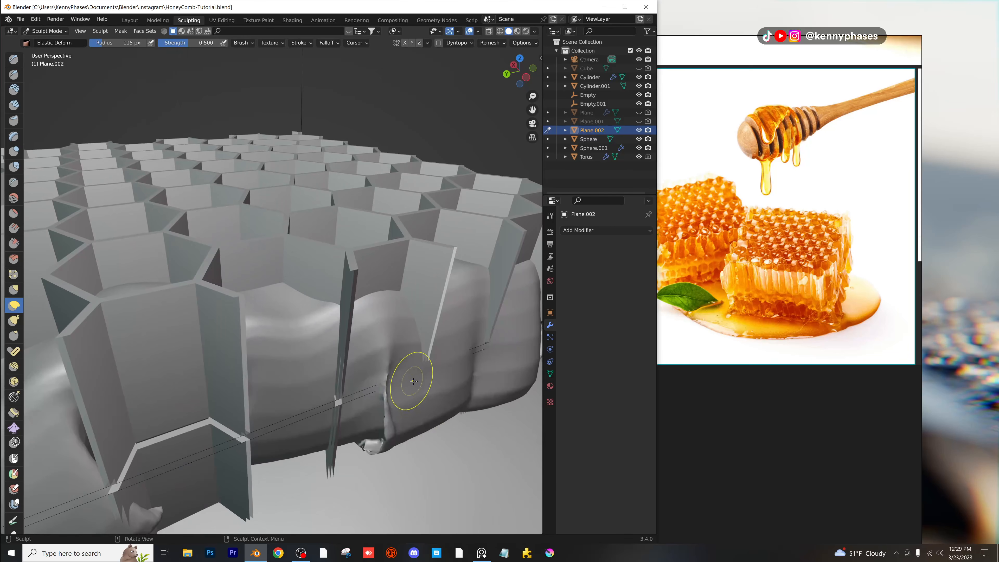
mouse_move(428, 388)
left_mouse_down()
mouse_move(401, 354)
mouse_move(409, 398)
left_mouse_up()
Reshape the lower edge of the honey on the cells beside the comb's front corner with Elastic Deform strokes.
scroll(420, 419, "down", 2)
middle_click_drag(418, 417, 323, 407)
scroll(323, 407, "up", 2)
left_click_drag(262, 417, 296, 376)
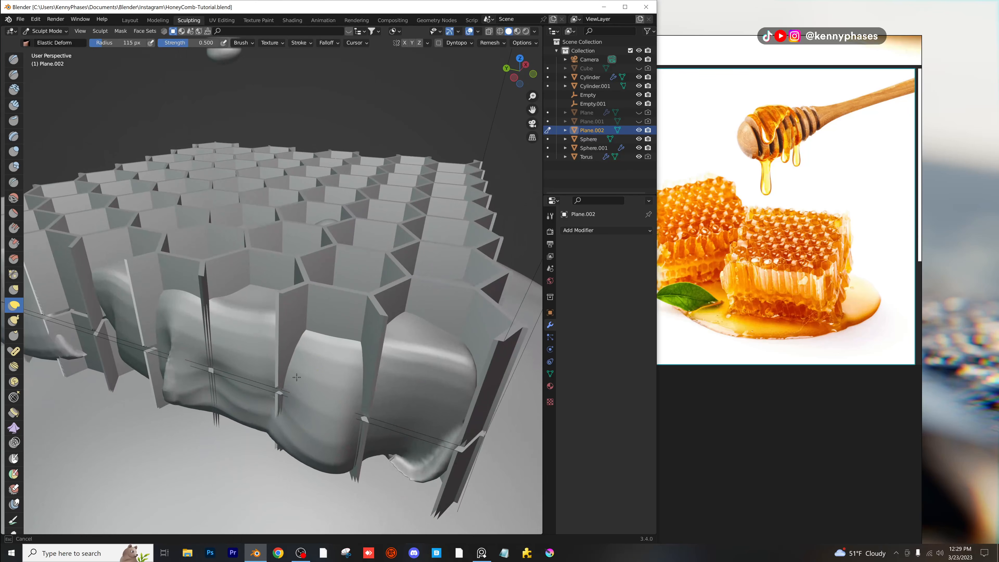
left_click_drag(275, 424, 300, 407)
middle_click_drag(305, 411, 287, 403)
left_click_drag(264, 423, 279, 408)
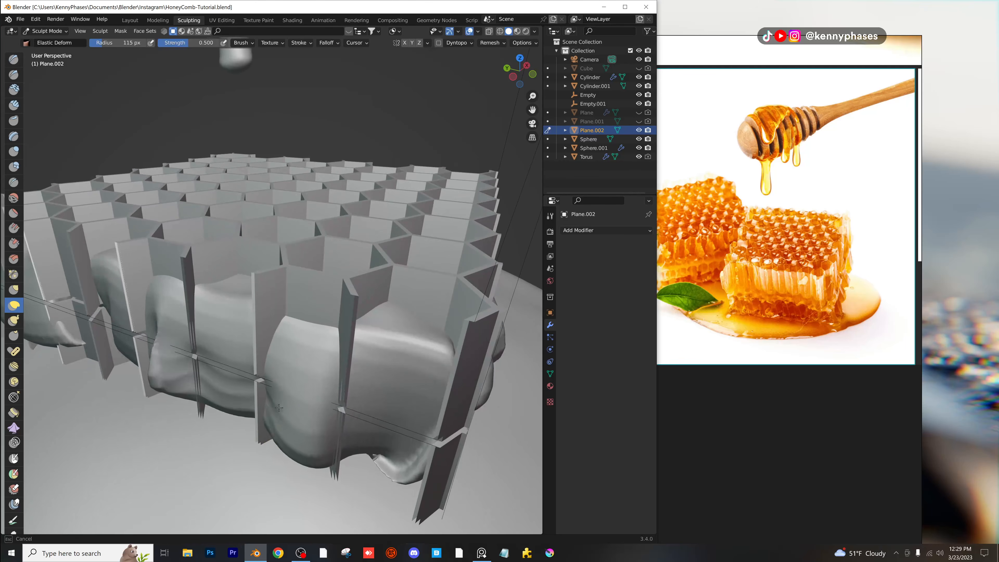
middle_click_drag(360, 402, 331, 397)
scroll(328, 394, "down", 3)
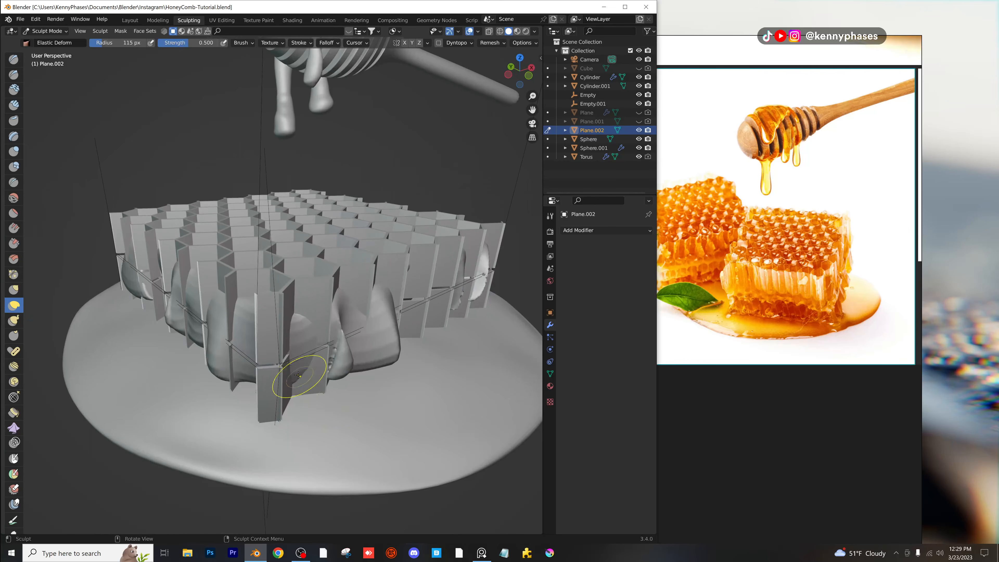
Pull the folded honey lobe just around the comb's front corner with the Elastic Deform brush.
left_click_drag(296, 375, 322, 402)
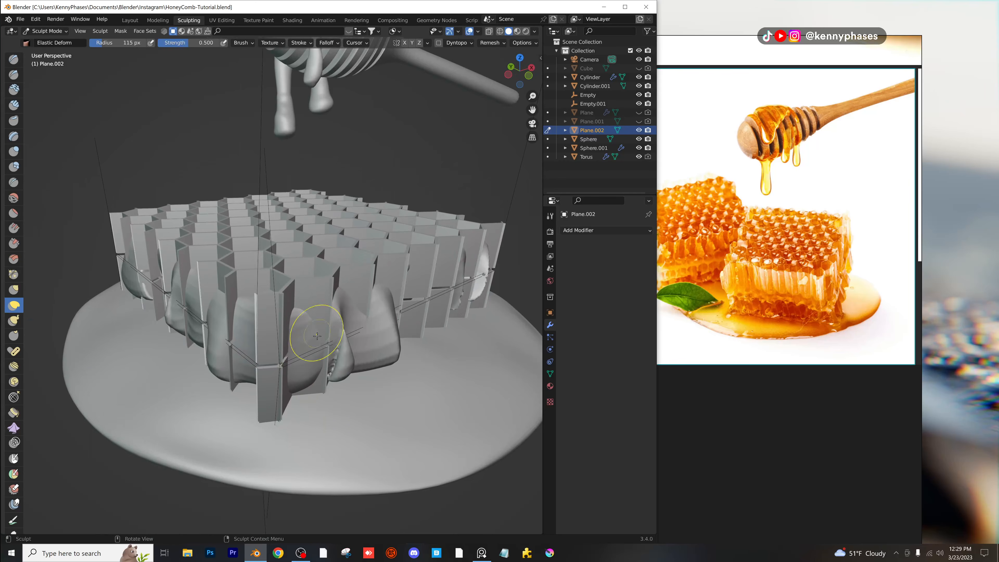
mouse_move(317, 336)
middle_mouse_down()
mouse_move(356, 377)
mouse_move(336, 361)
middle_mouse_up()
scroll(348, 385, "up", 3)
left_click_drag(343, 436, 327, 418)
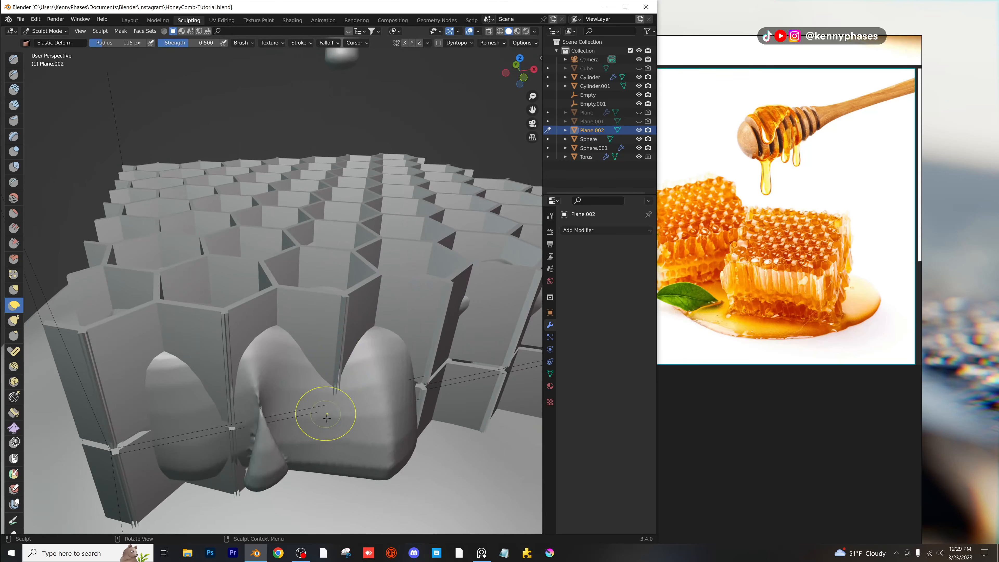
scroll(327, 417, "up", 5)
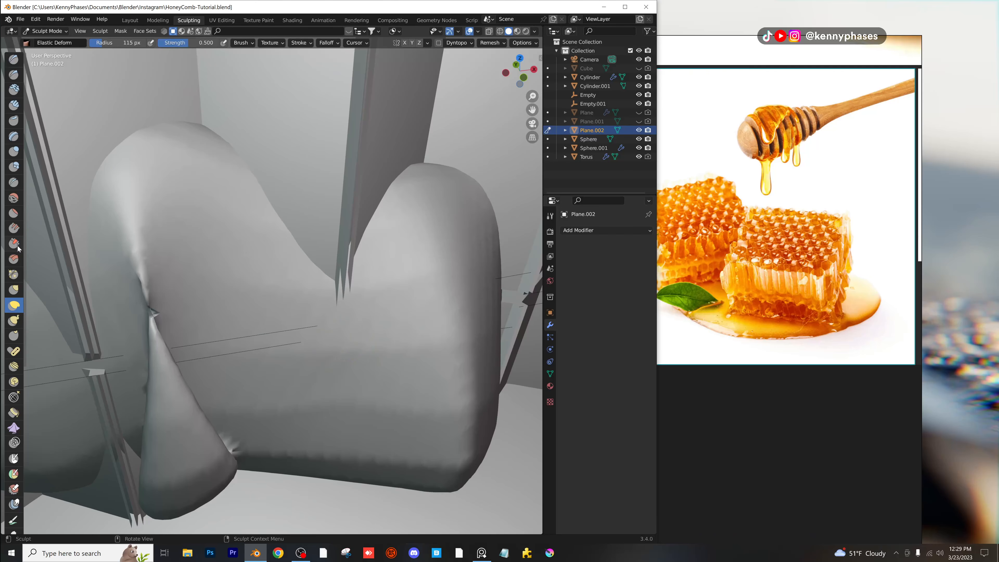
scroll(387, 424, "down", 6)
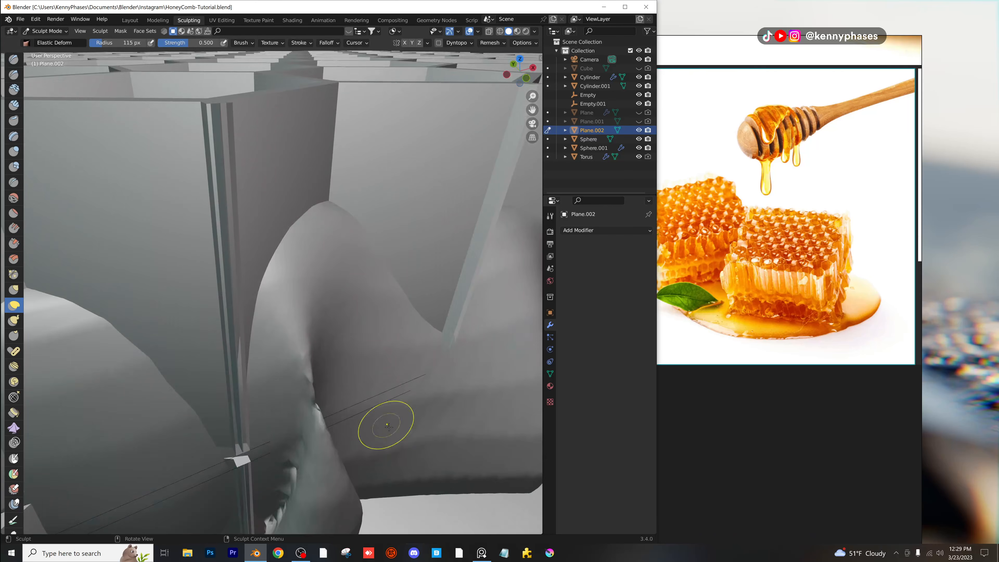
middle_click_drag(342, 342, 390, 367)
left_click_drag(373, 324, 344, 327)
mouse_move(356, 320)
middle_mouse_down()
mouse_move(307, 312)
mouse_move(178, 212)
middle_mouse_up()
Thicken and lengthen the thin honey drips on the adjoining side's outer cells with the Inflate brush.
key("i")
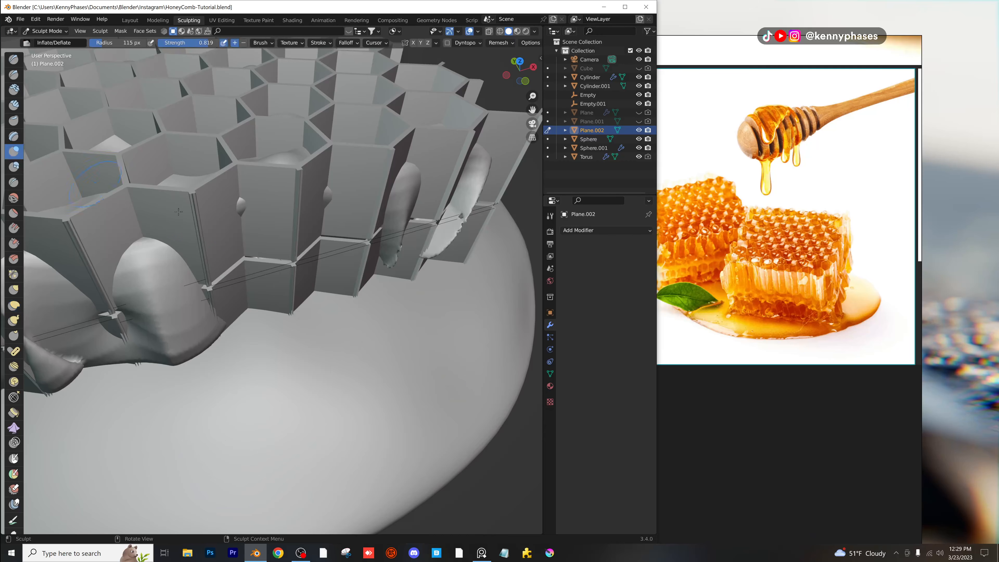
middle_click_drag(251, 266, 245, 258)
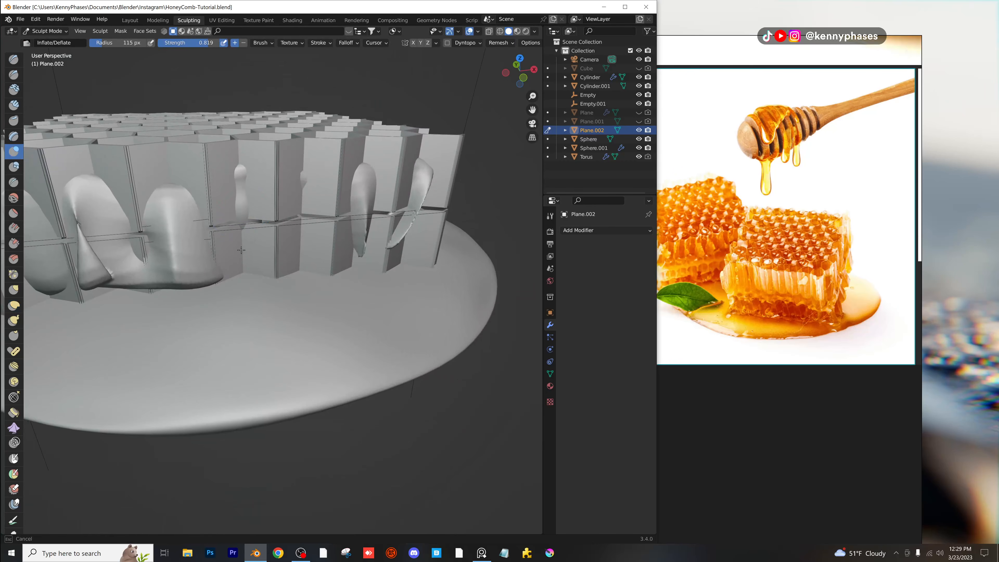
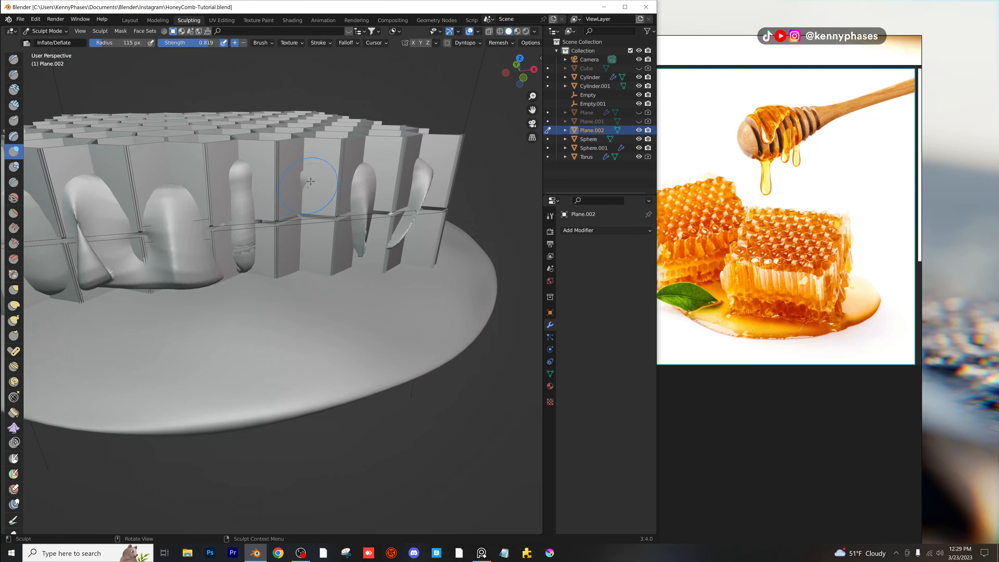
scroll(302, 227, "up", 5)
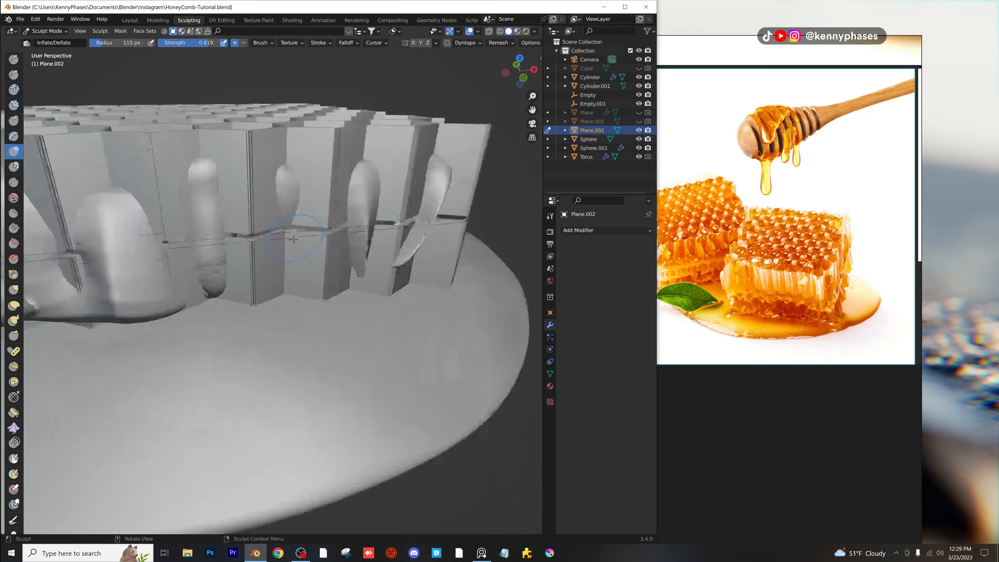
left_click_drag(294, 214, 301, 213)
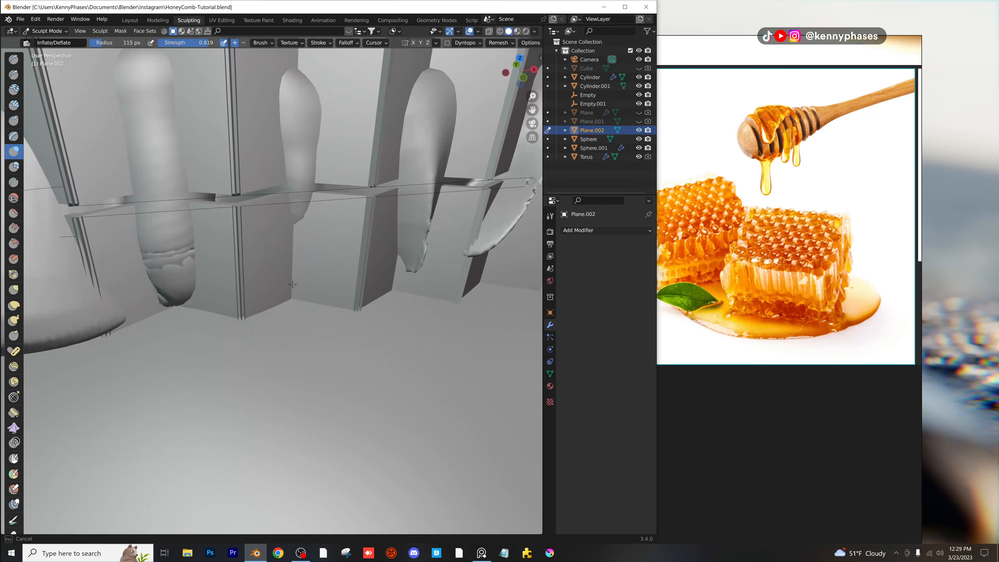
middle_click_drag(292, 284, 292, 258, "ctrl")
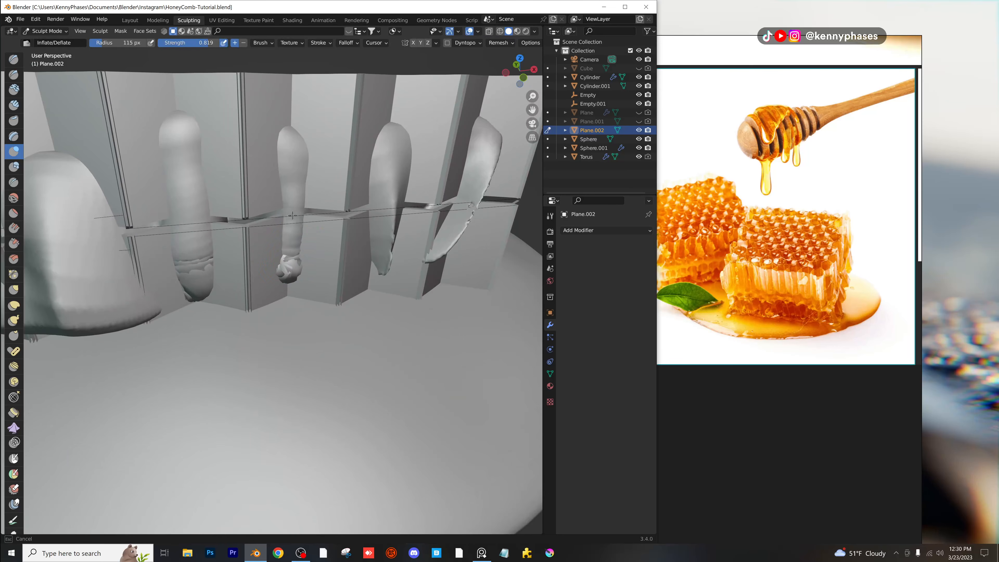
mouse_move(292, 215)
left_mouse_down()
mouse_move(299, 104)
mouse_move(297, 114)
mouse_move(393, 126)
mouse_move(375, 239)
left_mouse_up()
middle_click_drag(459, 238, 462, 194)
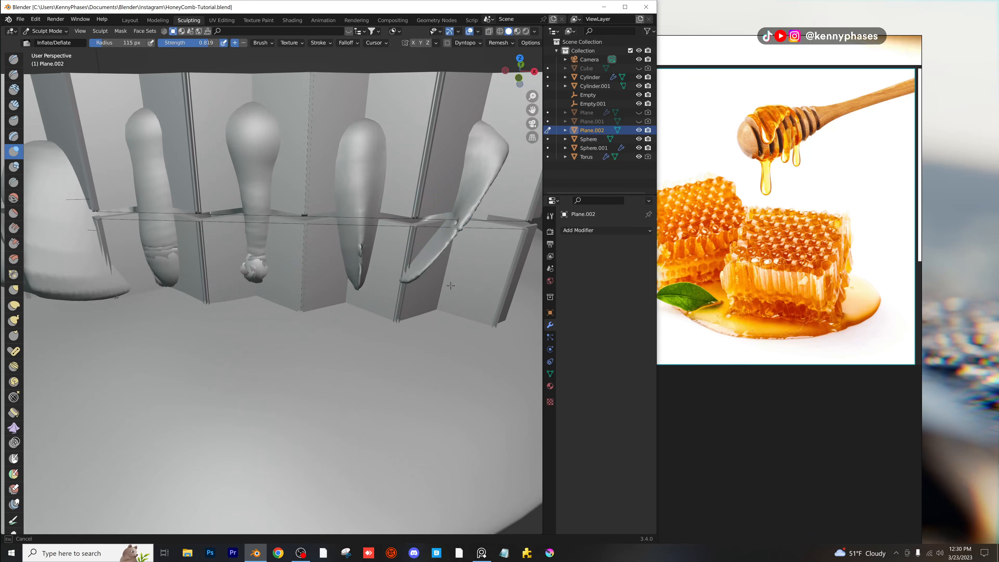
Adjust the drips near the far end of that side with the Elastic Deform brush and save the file.
left_click(14, 305)
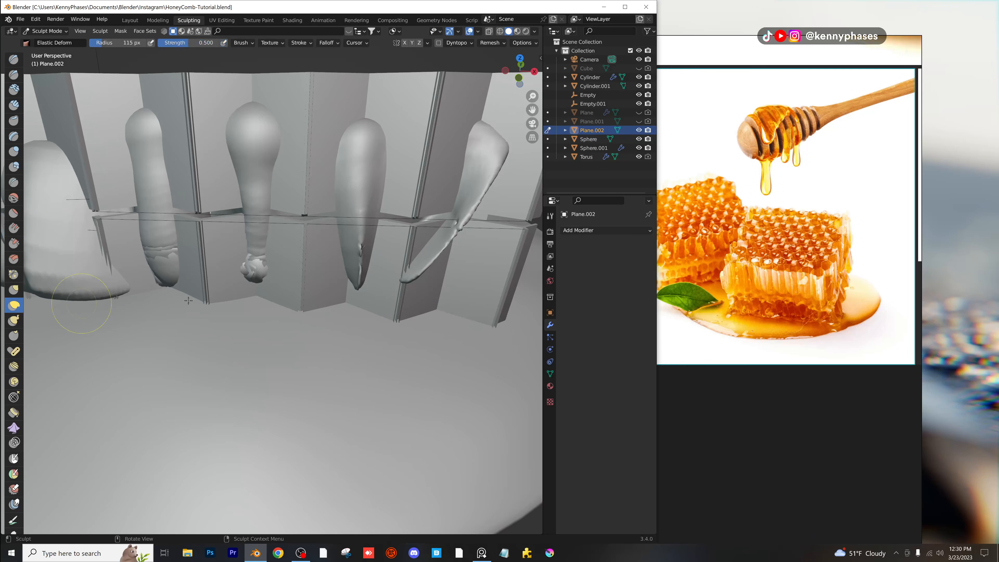
mouse_move(441, 236)
middle_mouse_down()
mouse_move(439, 263)
mouse_move(323, 257)
mouse_move(348, 312)
middle_mouse_up()
left_click_drag(348, 312, 307, 261)
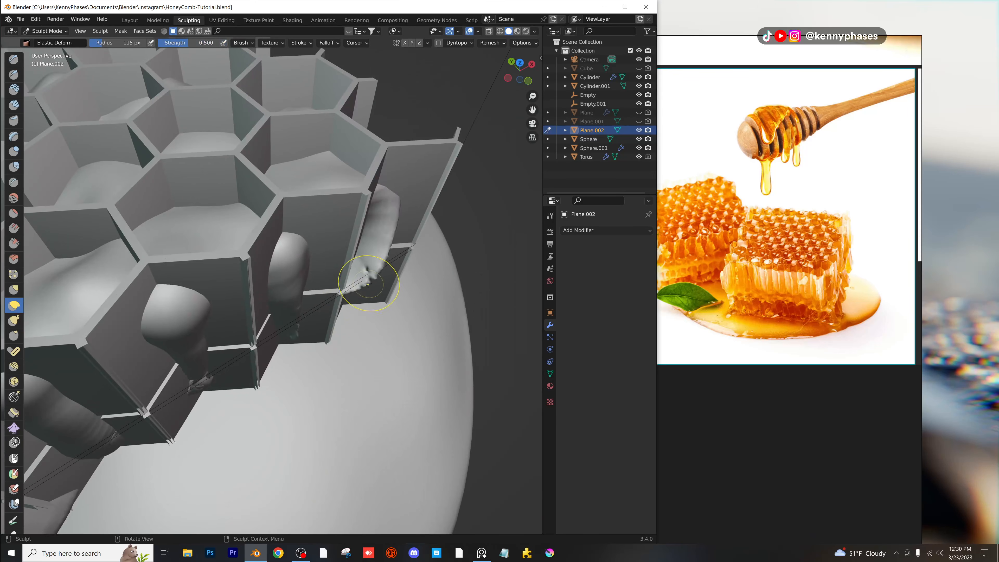
left_click_drag(367, 284, 360, 262)
scroll(358, 263, "down", 3)
key("ctrl+s")
middle_click_drag(275, 281, 272, 268)
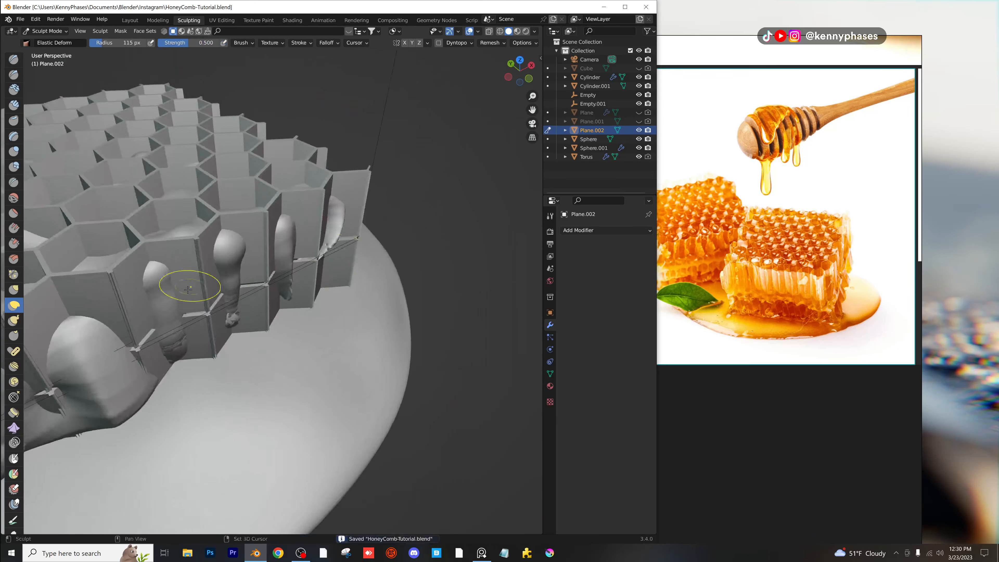
Pull the wide honey overflow on the opposite side of the front corner with the Elastic Deform brush.
middle_click_drag(189, 290, 472, 265, "shift")
mouse_move(269, 295)
middle_mouse_down()
mouse_move(288, 275)
mouse_move(271, 277)
middle_mouse_up()
scroll(246, 268, "up", 2)
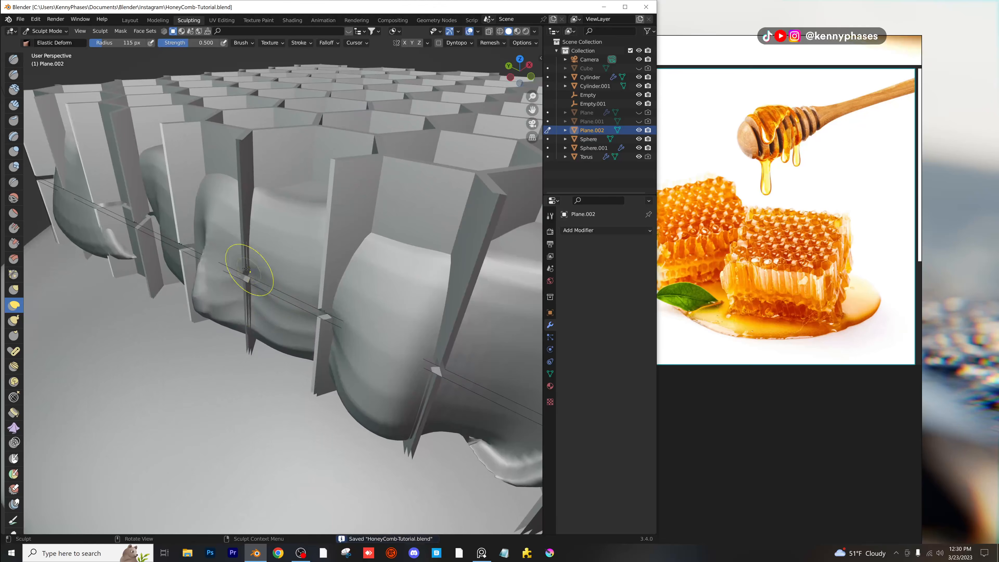
left_click_drag(246, 269, 255, 251)
left_click_drag(276, 208, 259, 212)
middle_click_drag(246, 311, 260, 307)
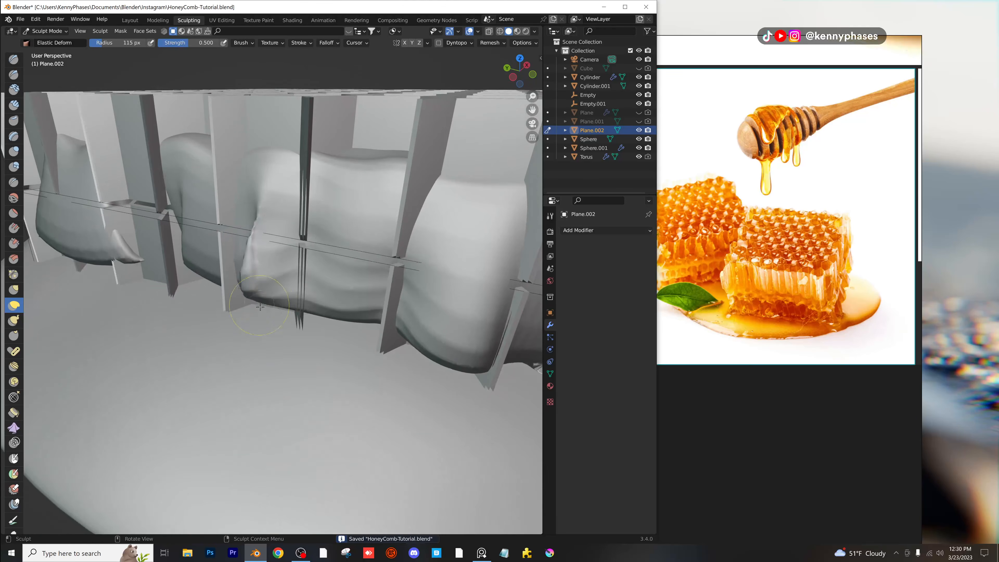
left_click_drag(294, 308, 264, 307)
Draw in the curled honey lobe and its neighbour farther along the side with Elastic Deform strokes.
mouse_move(319, 317)
middle_mouse_down()
mouse_move(312, 321)
mouse_move(329, 325)
middle_mouse_up()
scroll(307, 323, "down", 4)
scroll(330, 325, "up", 4)
mouse_move(391, 301)
left_mouse_down()
mouse_move(357, 301)
mouse_move(334, 357)
mouse_move(346, 335)
left_mouse_up()
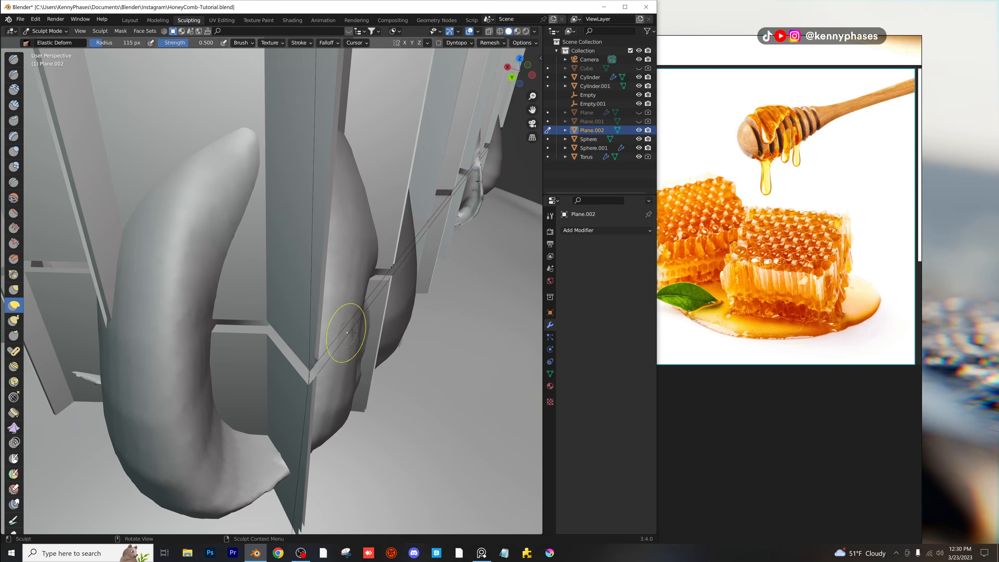
scroll(338, 334, "down", 4)
middle_click_drag(334, 334, 323, 315)
scroll(284, 330, "up", 4)
left_click_drag(284, 329, 260, 337)
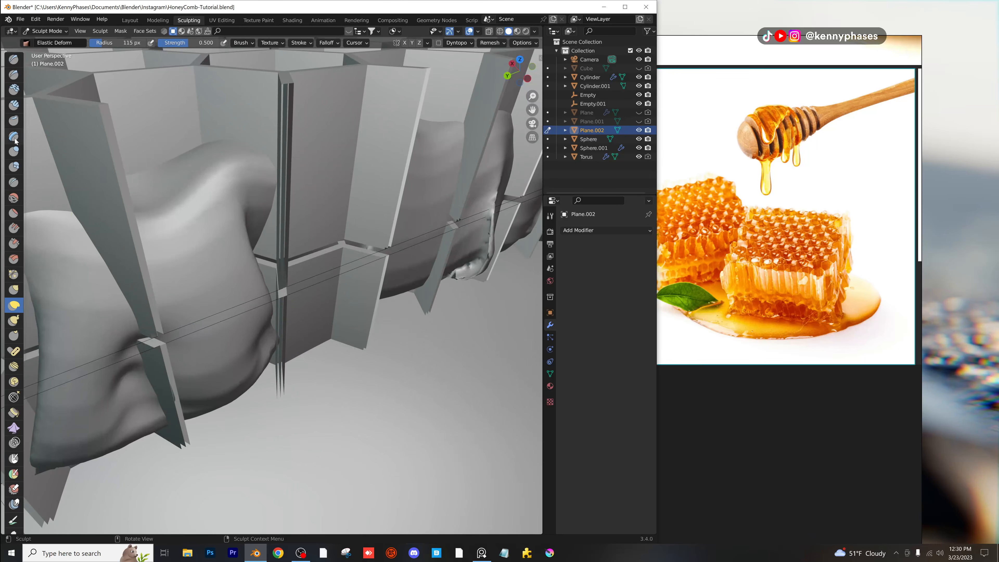
Inflate the honey between the side's outer cell walls with the Inflate brush and save the file.
left_click(14, 151)
middle_click_drag(271, 129, 291, 116)
left_click_drag(290, 271, 310, 281)
left_click_drag(323, 195, 319, 193)
scroll(319, 193, "down", 5)
middle_click_drag(319, 193, 282, 256)
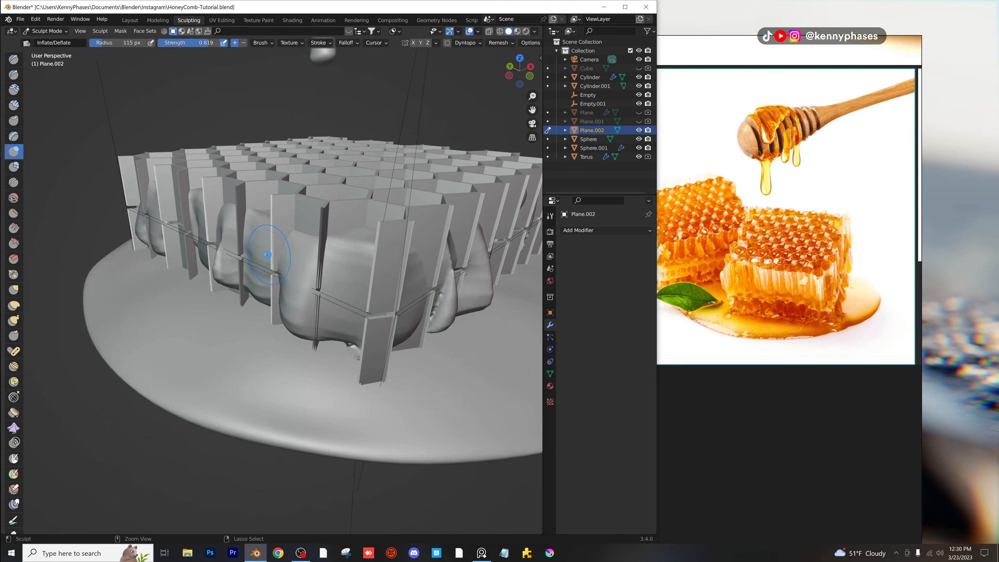
key("ctrl+s")
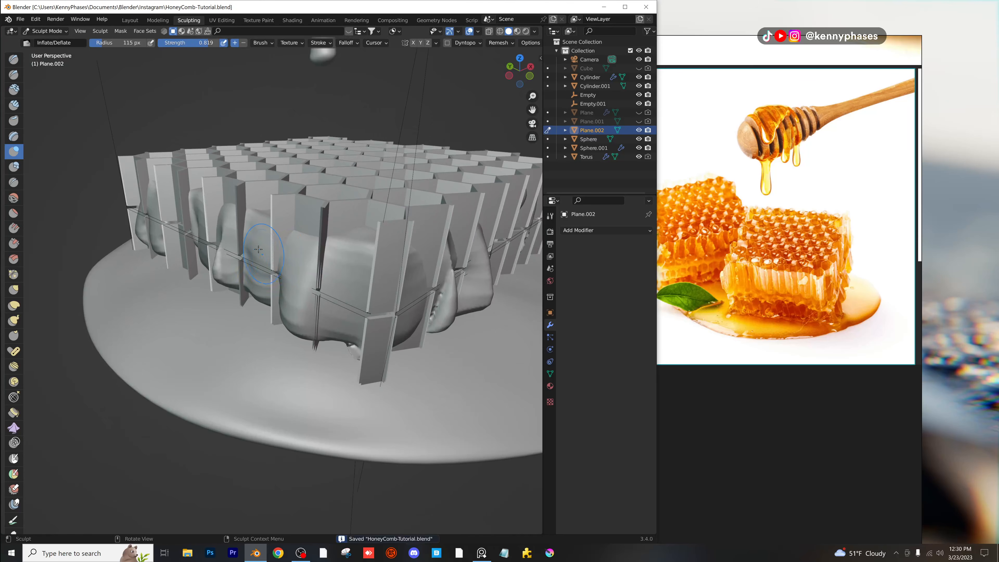
Remesh the honey with a voxel size of 0.01 m and smooth its creases along the side with the Smooth brush.
left_click(498, 43)
left_click(515, 127)
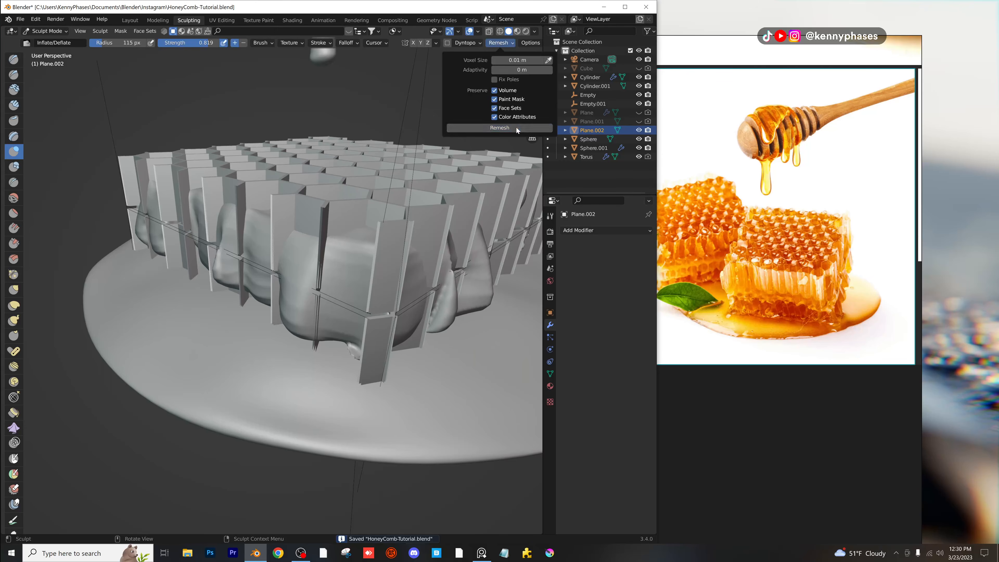
left_click(13, 197)
scroll(400, 260, "up", 6)
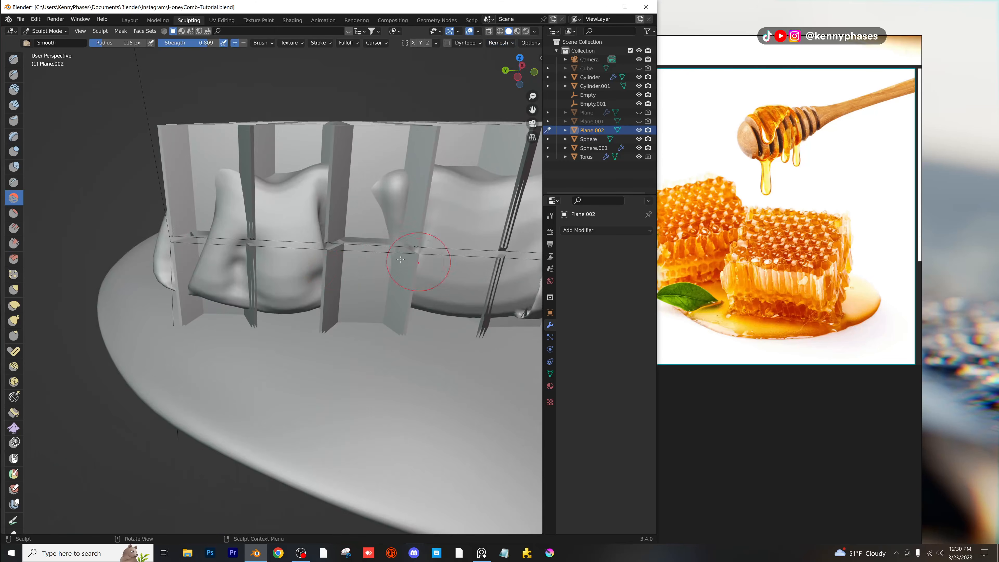
middle_click_drag(400, 260, 417, 208)
left_click_drag(417, 209, 381, 221)
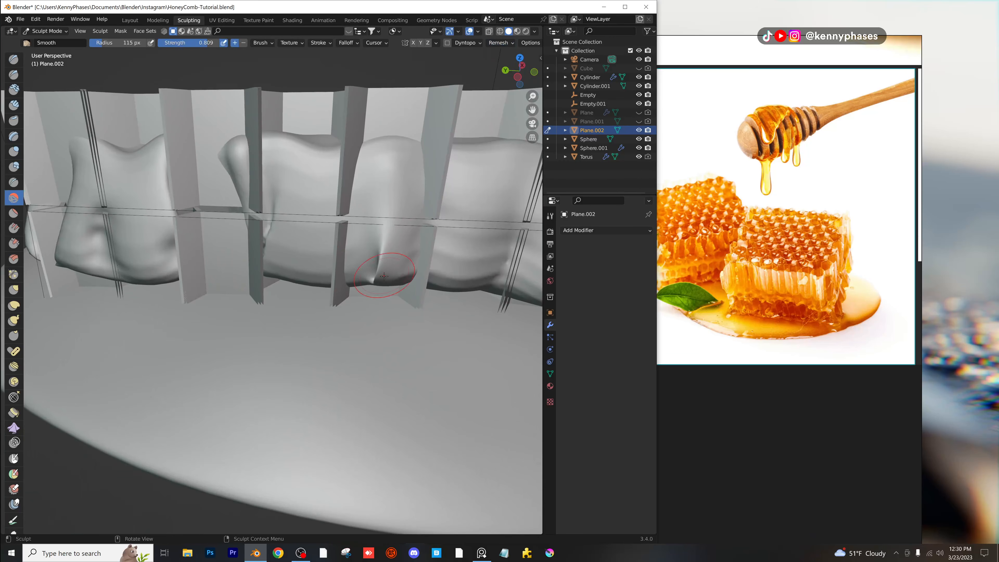
scroll(382, 223, "down", 4)
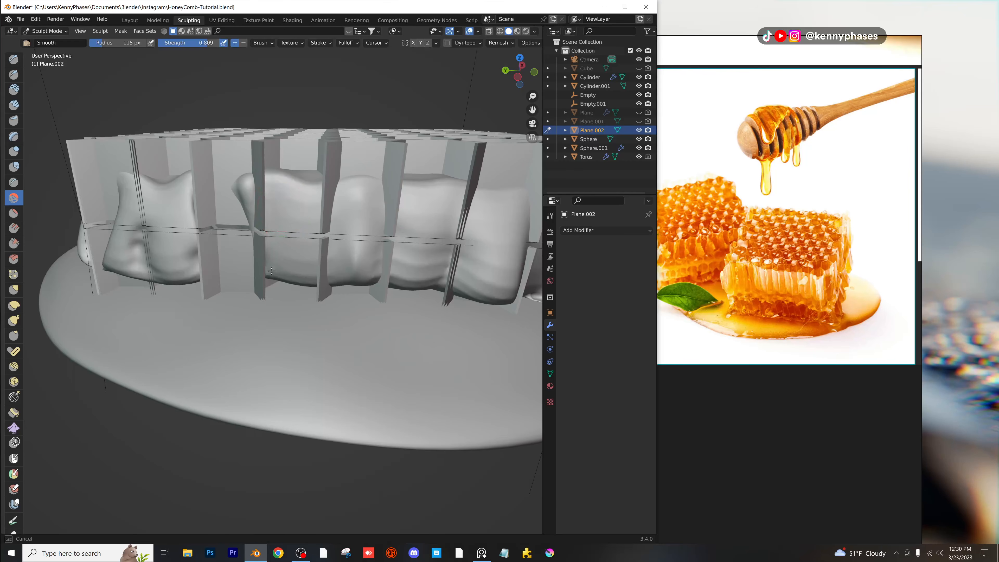
Smooth the honey around the front corner and the lumpy drips on the adjoining side.
middle_click_drag(288, 207, 360, 248)
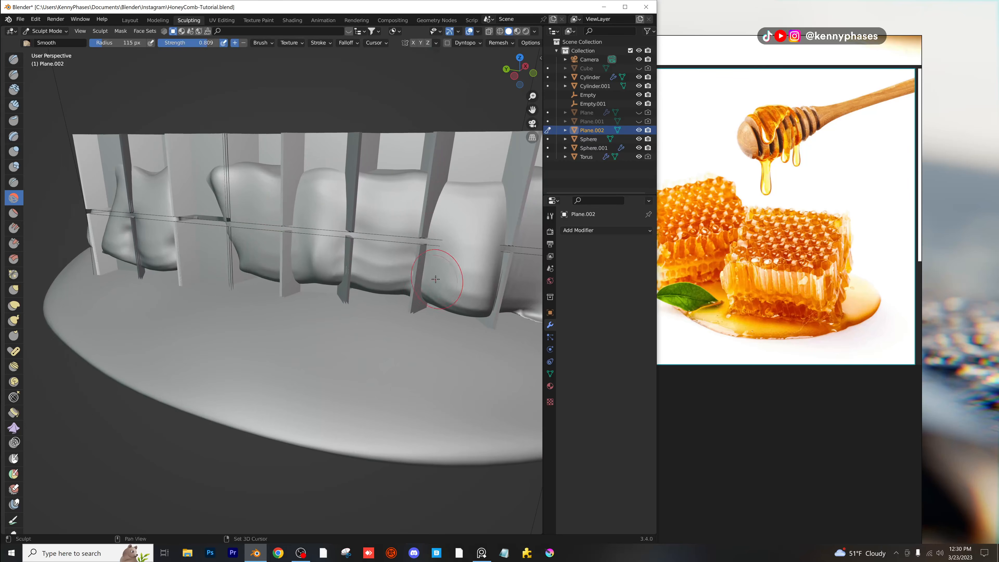
middle_click_drag(435, 279, 352, 253, "shift")
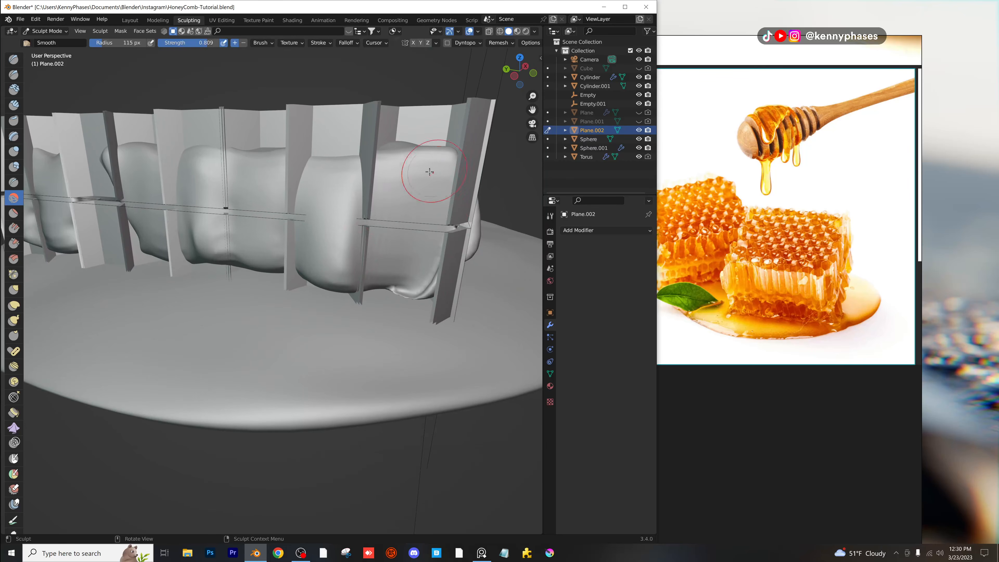
mouse_move(406, 196)
middle_mouse_down()
mouse_move(220, 276)
mouse_move(227, 281)
middle_mouse_up()
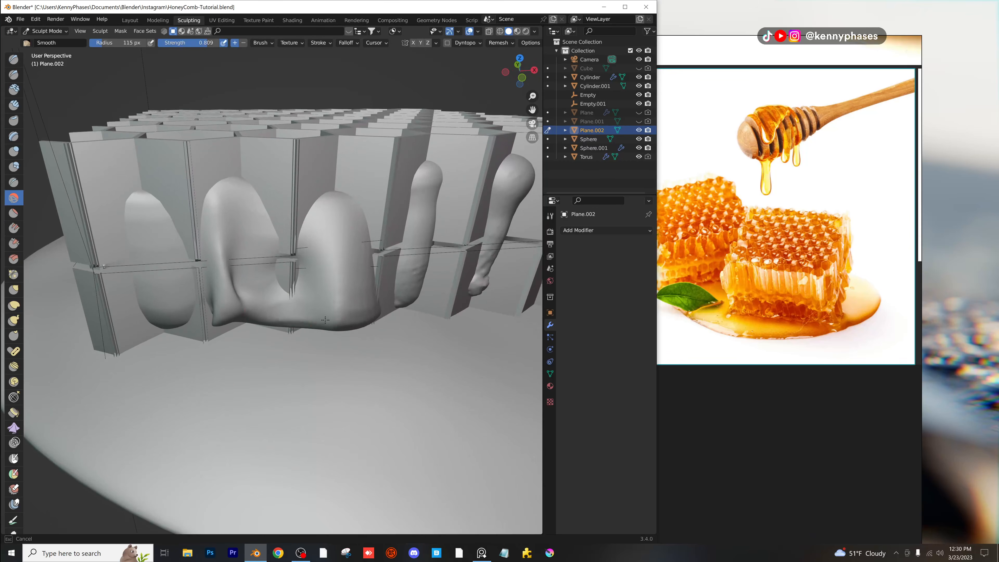
middle_click_drag(354, 268, 393, 236)
left_click_drag(480, 139, 444, 296)
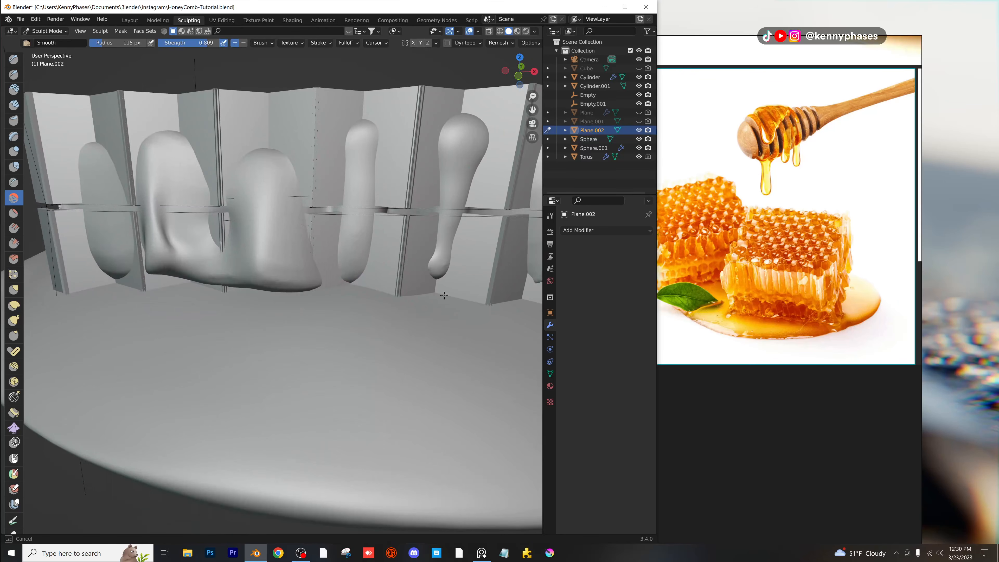
middle_click_drag(455, 224, 330, 200)
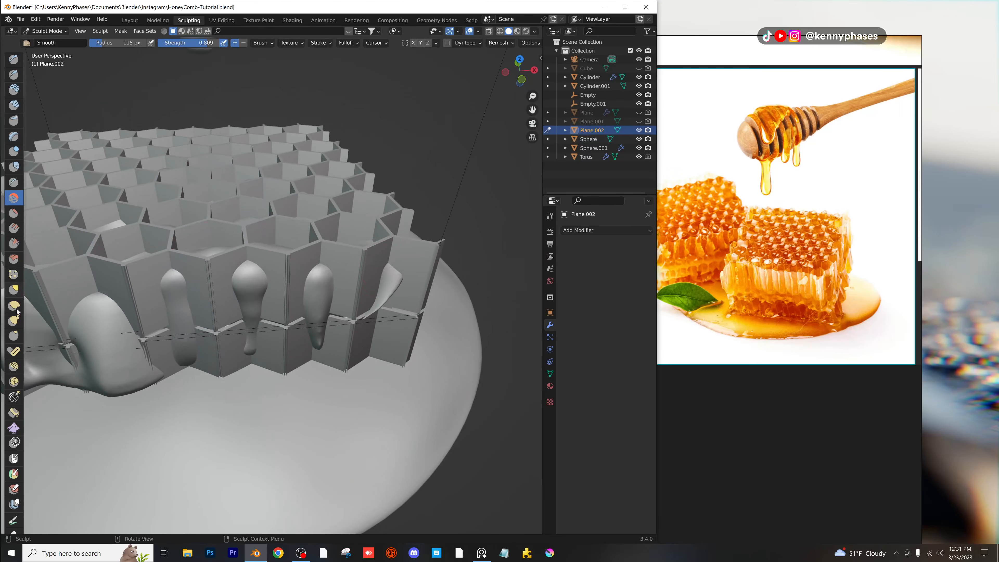
Push the last drip at the side's far end back behind the cell wall with the Elastic Deform brush.
left_click(14, 306)
middle_click_drag(357, 328, 348, 329)
scroll(346, 330, "up", 3)
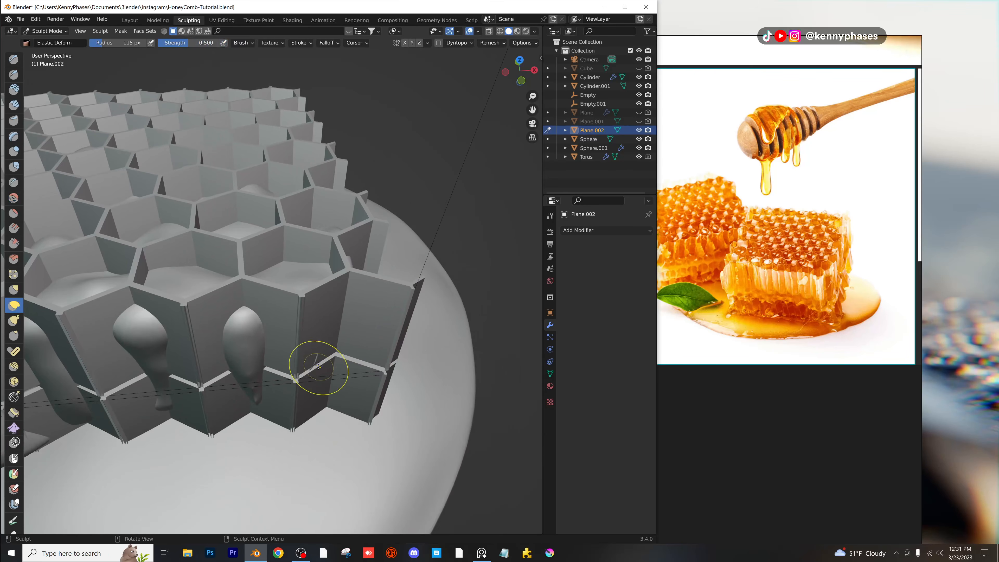
Switch to the Inflate brush and look at the honeycomb from the top.
mouse_move(315, 352)
middle_mouse_down()
mouse_move(356, 425)
mouse_move(305, 306)
middle_mouse_up()
left_click(14, 152)
scroll(330, 412, "up", 3)
scroll(303, 307, "down", 4)
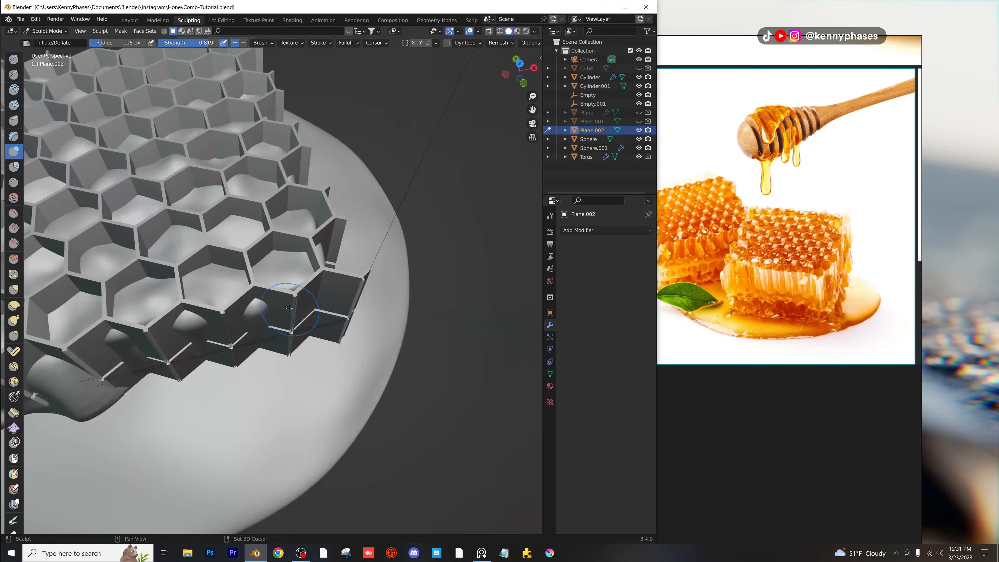
scroll(288, 308, "down", 4)
left_click(519, 64)
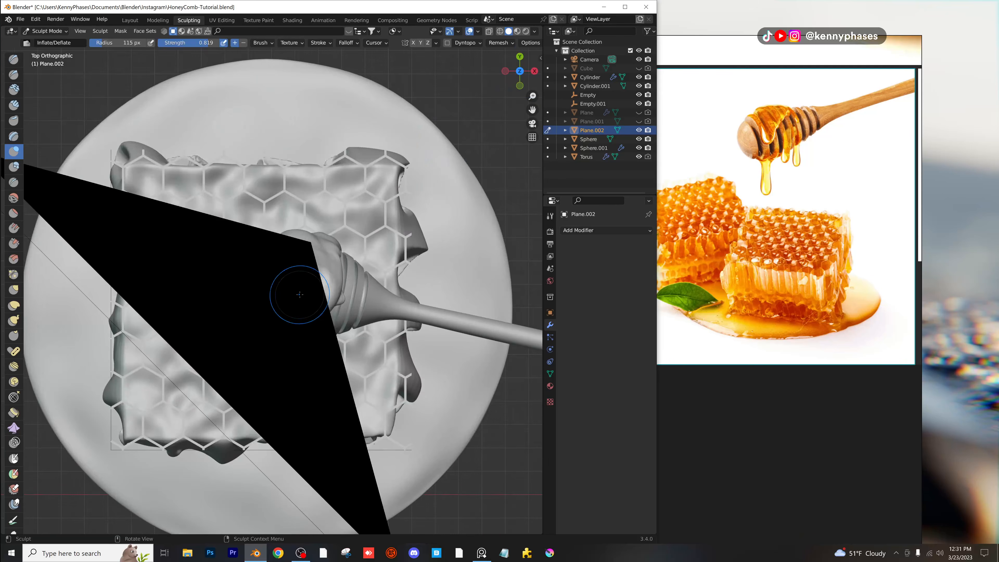
Try to inflate the honey inside one cell with a brush radius of 115 px, and undo the stroke.
middle_click_drag(299, 294, 311, 276)
scroll(291, 271, "up", 4)
mouse_move(279, 282)
left_mouse_down()
mouse_move(296, 277)
mouse_move(282, 278)
left_mouse_up()
scroll(295, 279, "down", 2)
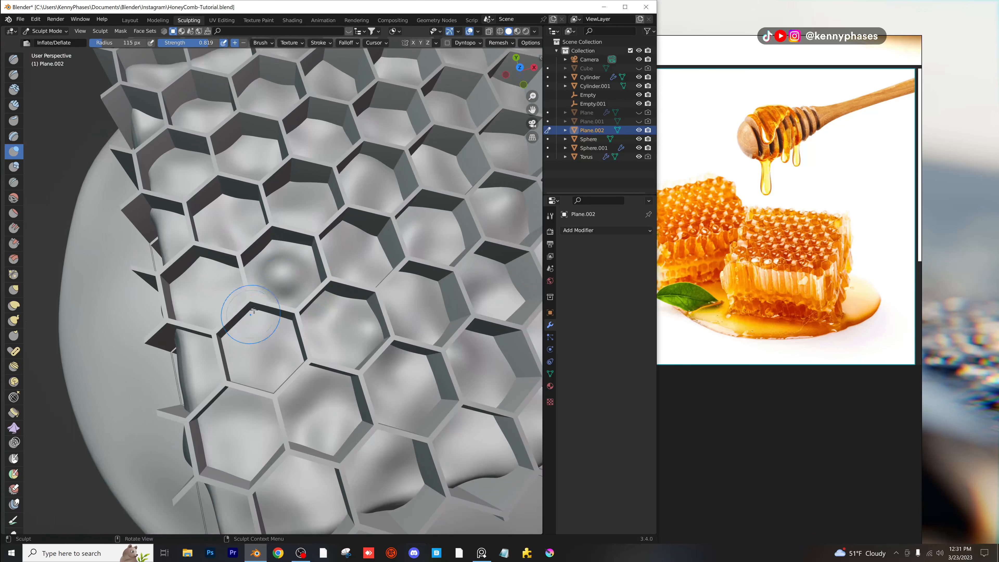
key("ctrl+z")
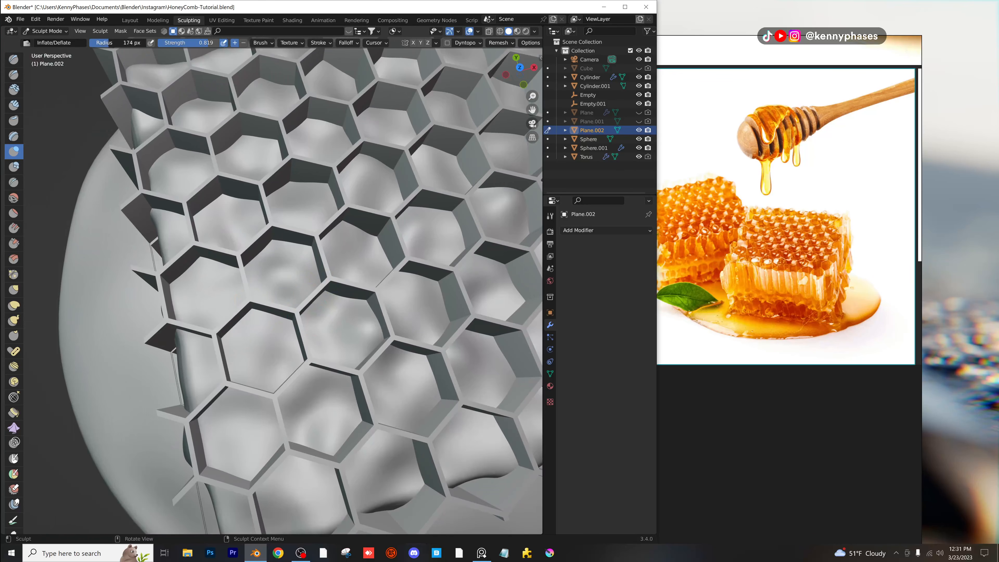
Set the Inflate brush radius to 178 px and the viewport shading colour to Random.
left_click_drag(159, 270, 205, 286)
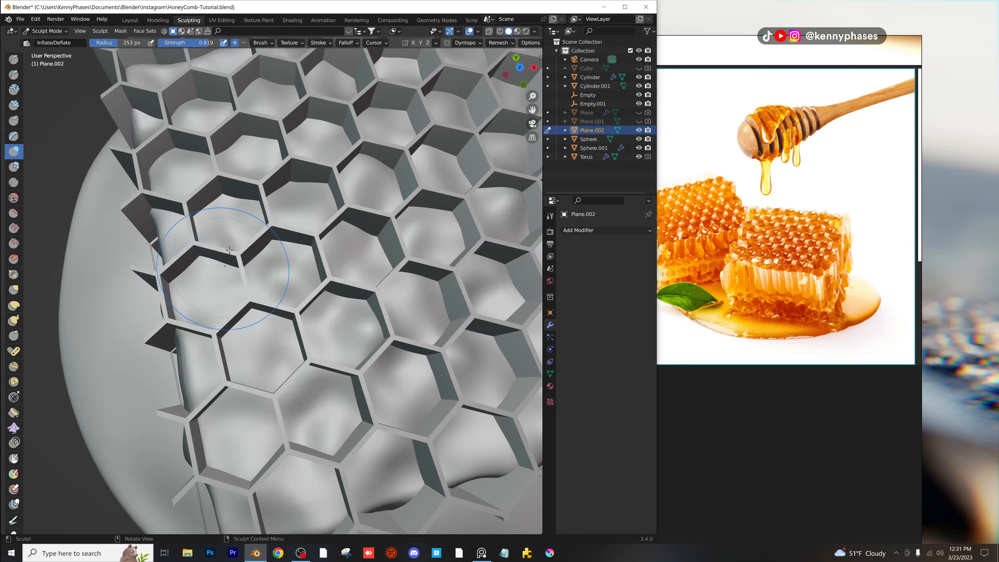
left_click_drag(222, 214, 236, 219)
middle_click_drag(236, 218, 303, 229)
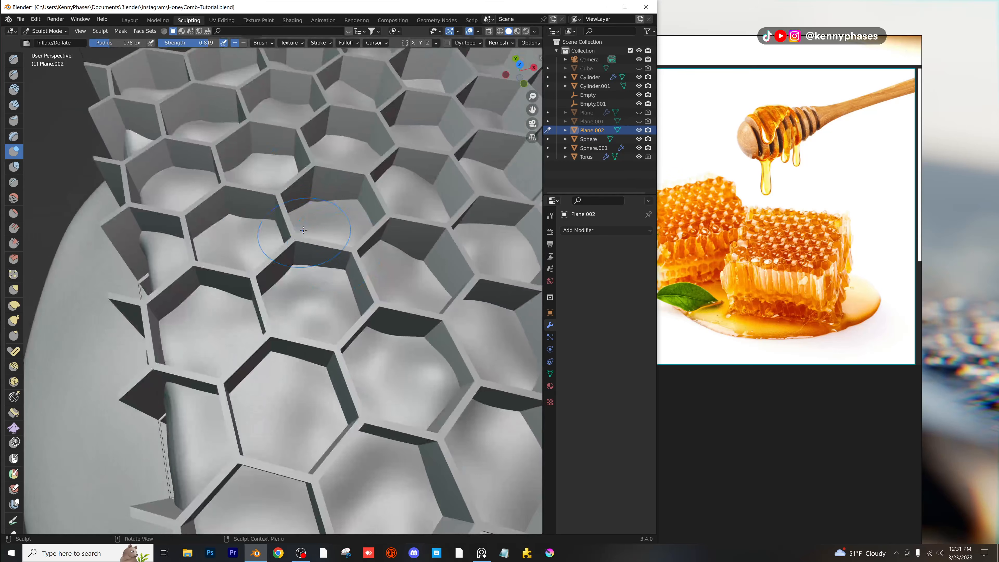
left_click(534, 31)
left_click(537, 143)
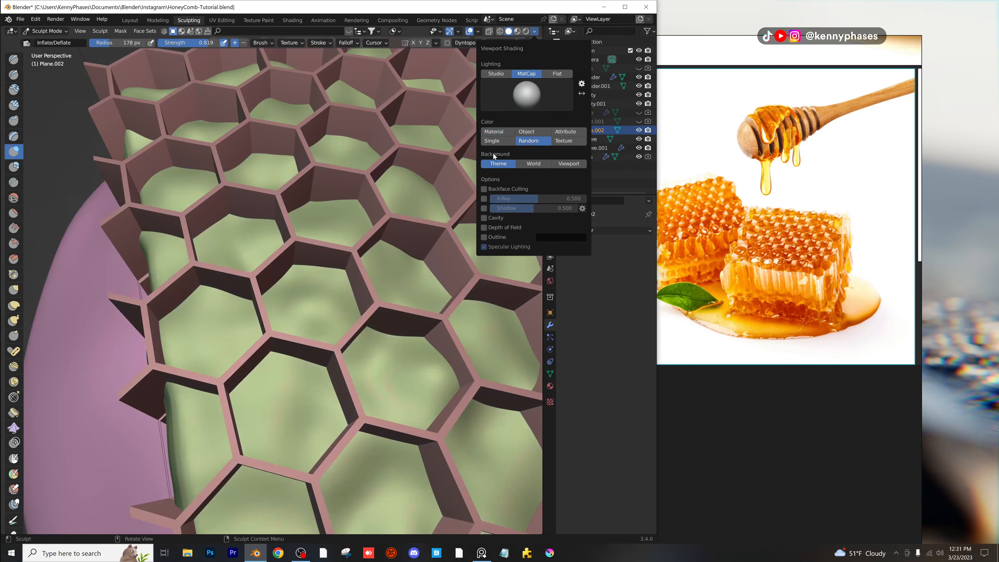
Inflate the honey into rounded bumps inside the first few cells inward from the comb's edge.
left_click_drag(338, 218, 314, 207)
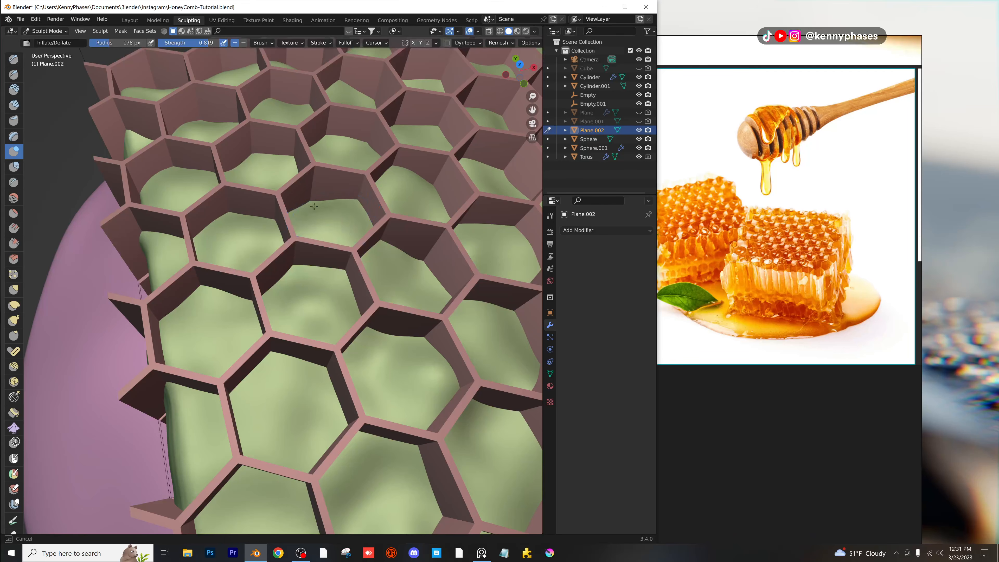
mouse_move(420, 201)
left_mouse_down()
mouse_move(417, 271)
mouse_move(440, 276)
mouse_move(391, 240)
left_mouse_up()
scroll(391, 240, "up", 2)
middle_click_drag(391, 240, 388, 233)
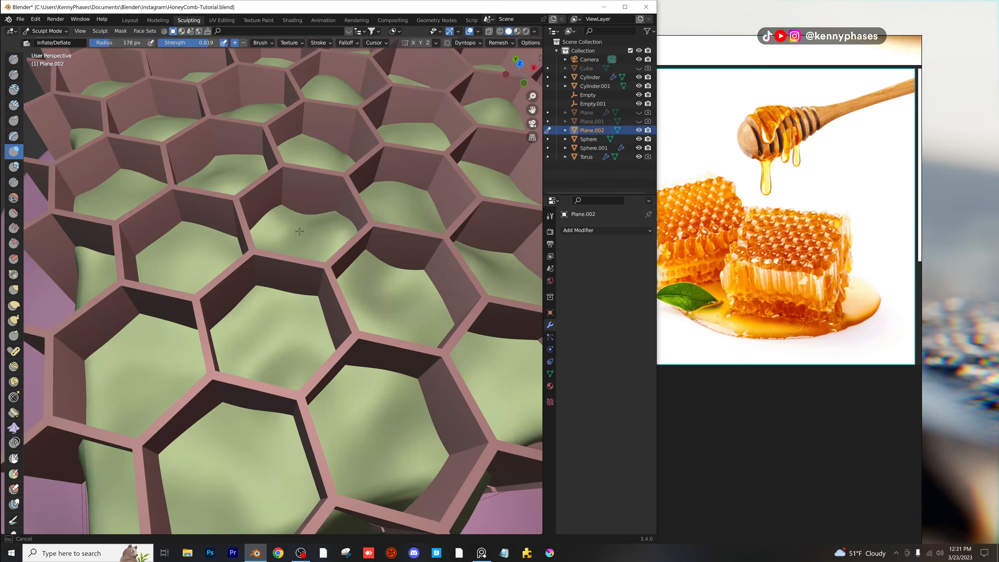
left_click_drag(299, 231, 286, 228)
mouse_move(193, 263)
left_mouse_down()
mouse_move(187, 246)
mouse_move(201, 254)
left_mouse_up()
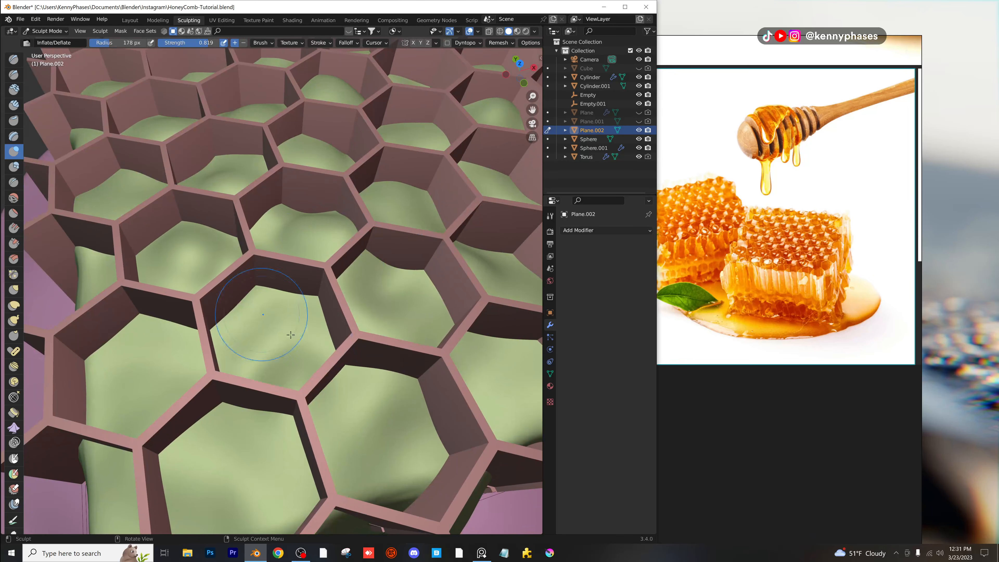
Inflate the honey in the neighbouring cells of the rows closer to the comb's front corner.
middle_click_drag(289, 335, 296, 309)
left_click_drag(297, 309, 257, 305)
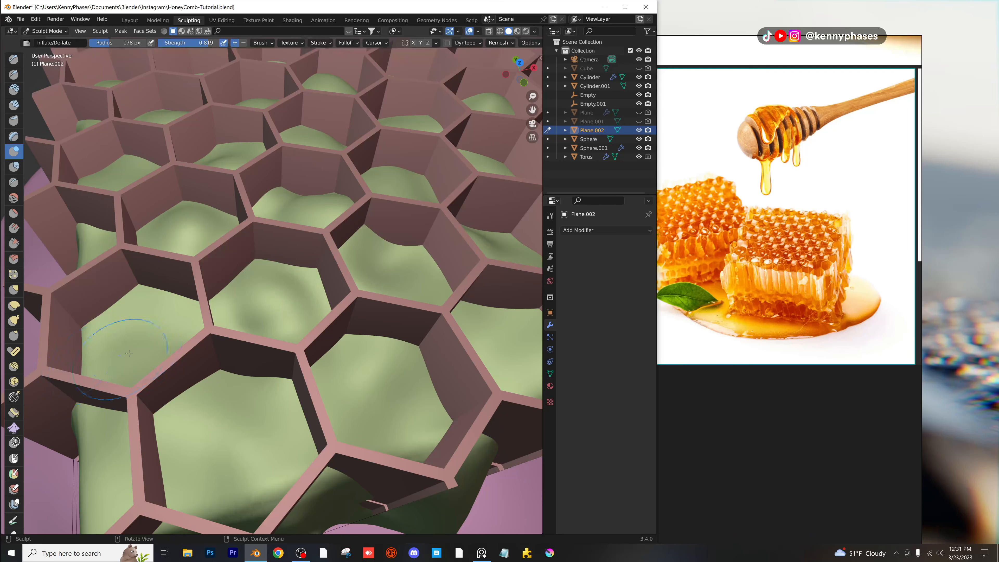
mouse_move(129, 353)
left_mouse_down()
mouse_move(127, 339)
mouse_move(144, 343)
left_mouse_up()
mouse_move(265, 438)
left_mouse_down()
mouse_move(216, 420)
mouse_move(242, 445)
left_mouse_up()
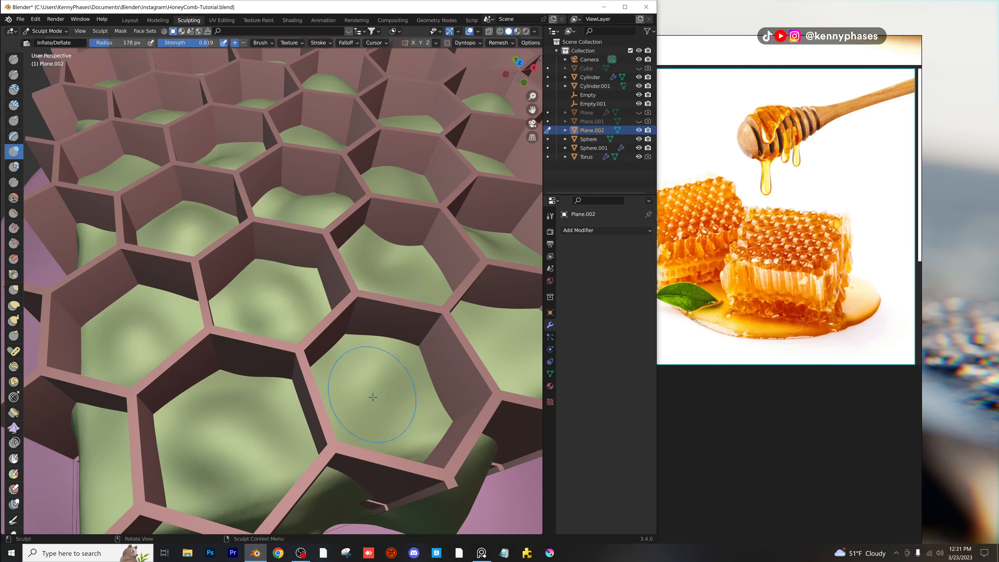
scroll(373, 397, "down", 4)
left_click_drag(347, 363, 336, 351)
Raise the honey with the Inflate brush in the cells along the edge above the side drips.
scroll(334, 349, "up", 2)
mouse_move(362, 373)
middle_mouse_down("shift")
mouse_move(236, 339)
mouse_move(218, 345)
middle_mouse_up("shift")
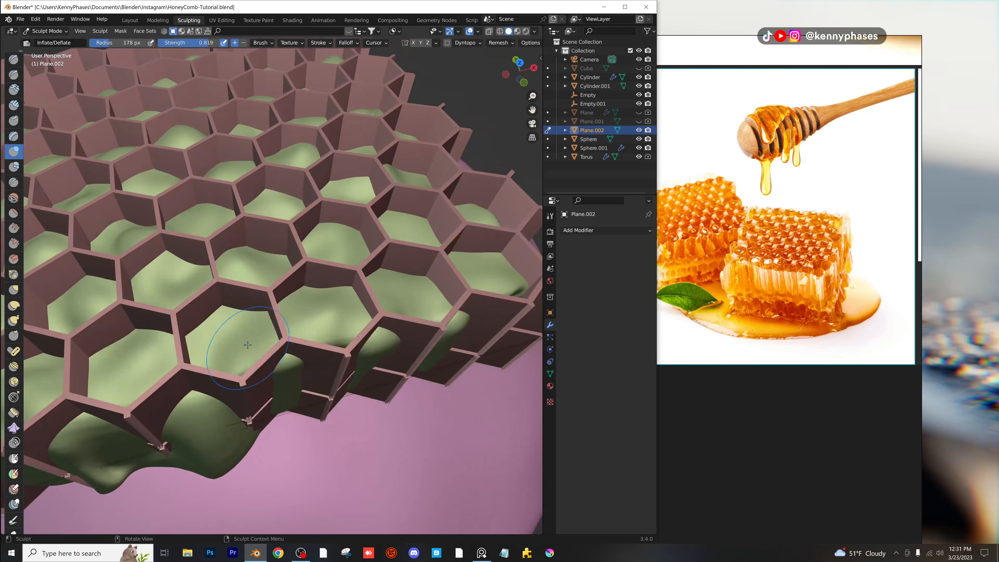
left_click_drag(232, 337, 236, 333)
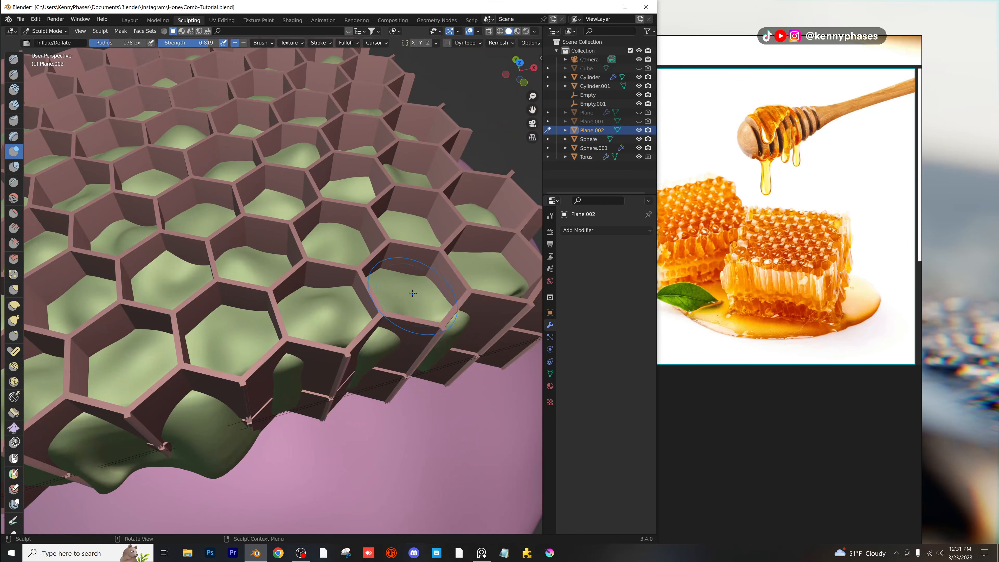
scroll(343, 250, "up", 3)
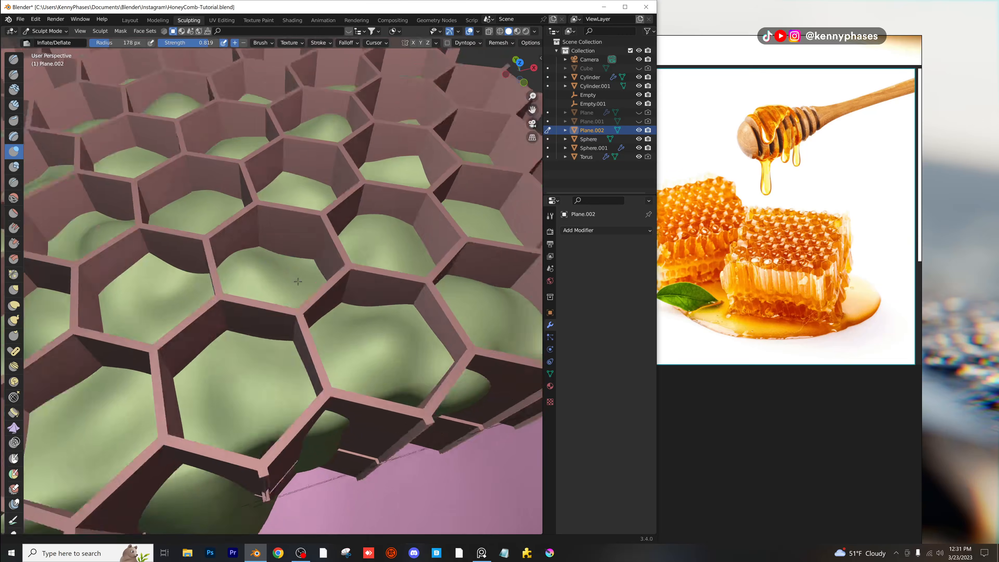
left_click_drag(292, 293, 304, 274)
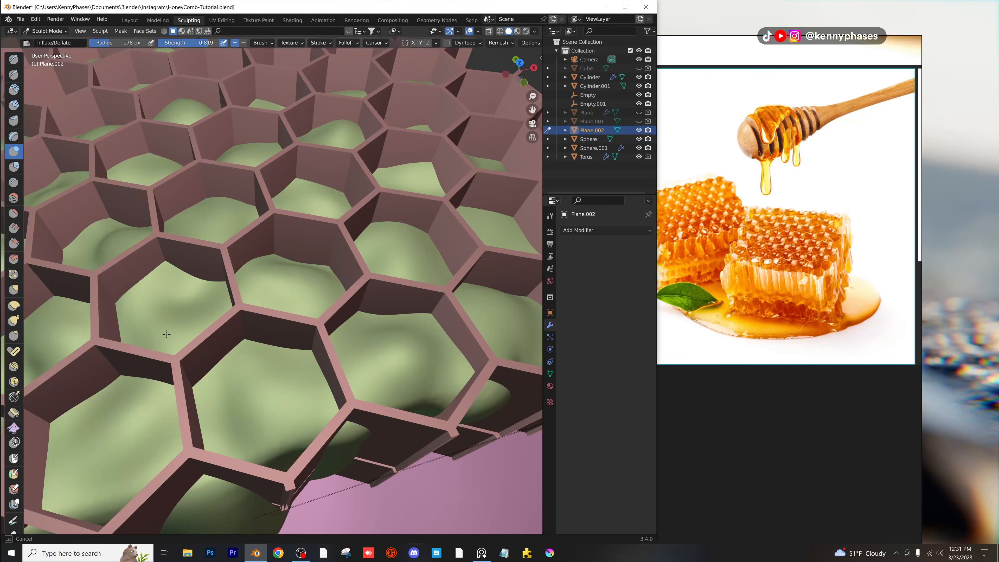
left_click_drag(166, 334, 177, 322)
Inflate the honey in the not yet raised cells near the comb's next side.
middle_click_drag(284, 283, 332, 276)
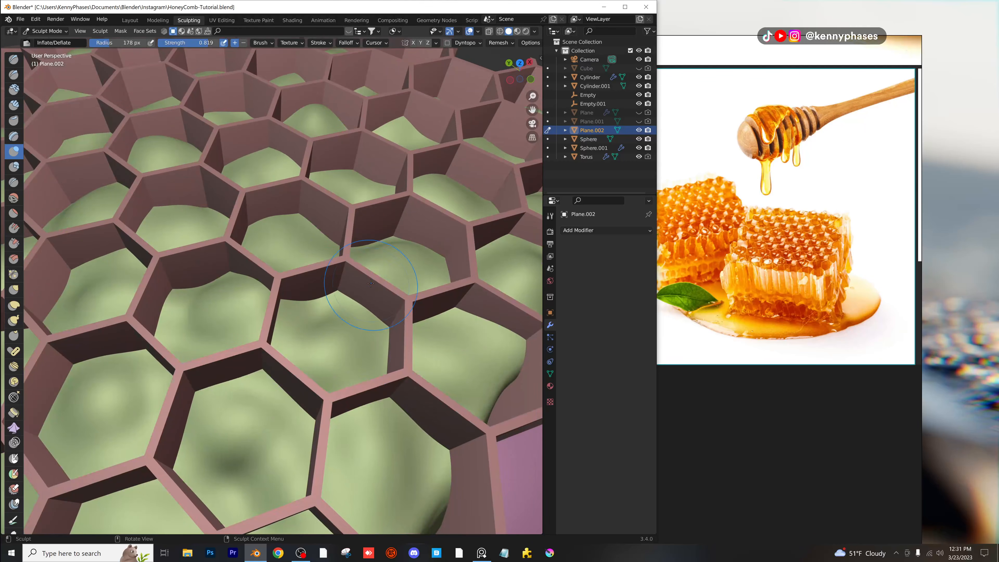
scroll(292, 255, "down", 3)
scroll(293, 255, "up", 4)
middle_click_drag(308, 239, 326, 338, "shift")
scroll(323, 321, "down", 4)
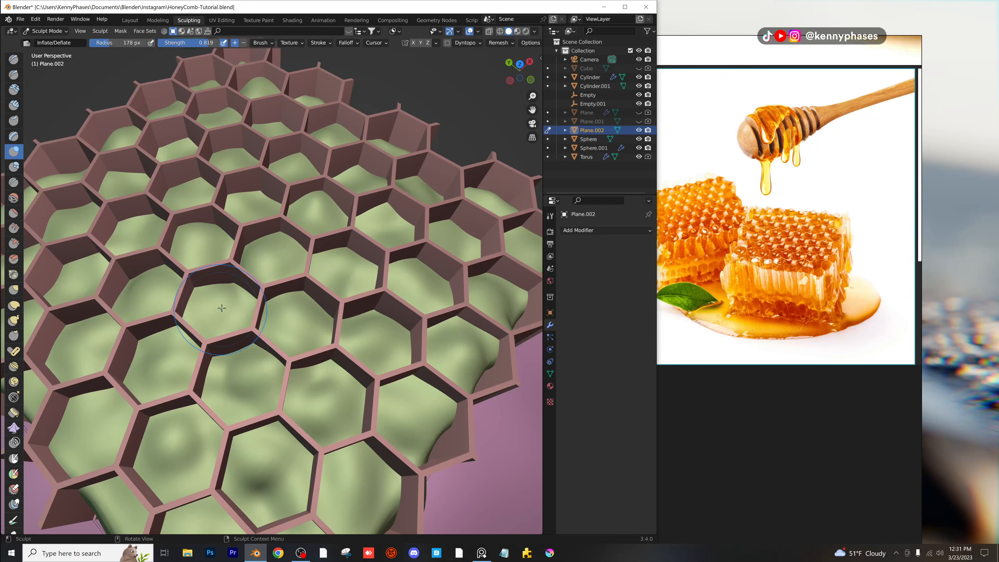
scroll(417, 258, "up", 2)
middle_click_drag(417, 258, 334, 293, "shift")
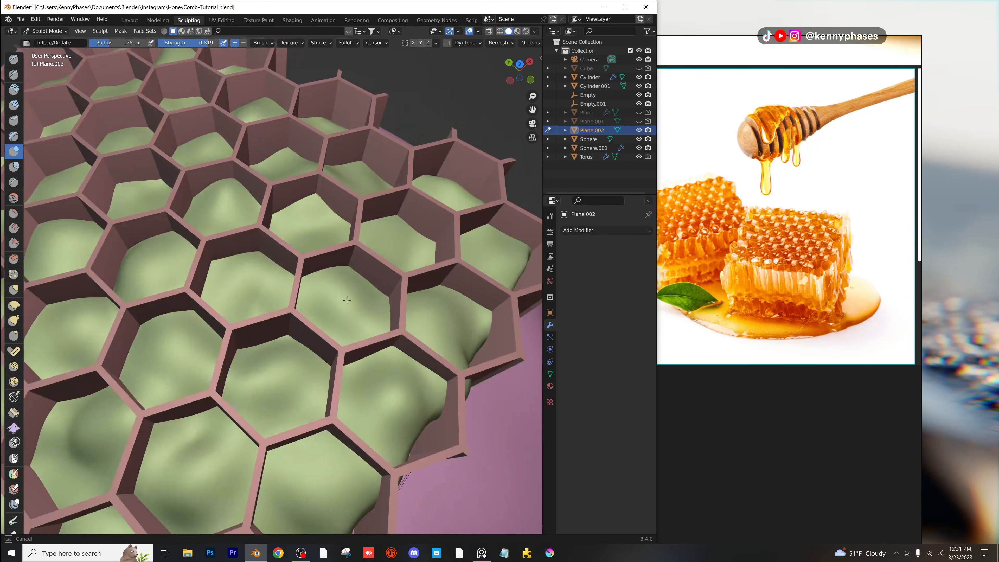
left_click_drag(345, 297, 346, 309)
mouse_move(452, 323)
left_mouse_down()
mouse_move(461, 320)
mouse_move(439, 320)
left_mouse_up()
left_click_drag(399, 260, 402, 248)
left_click_drag(315, 221, 304, 237)
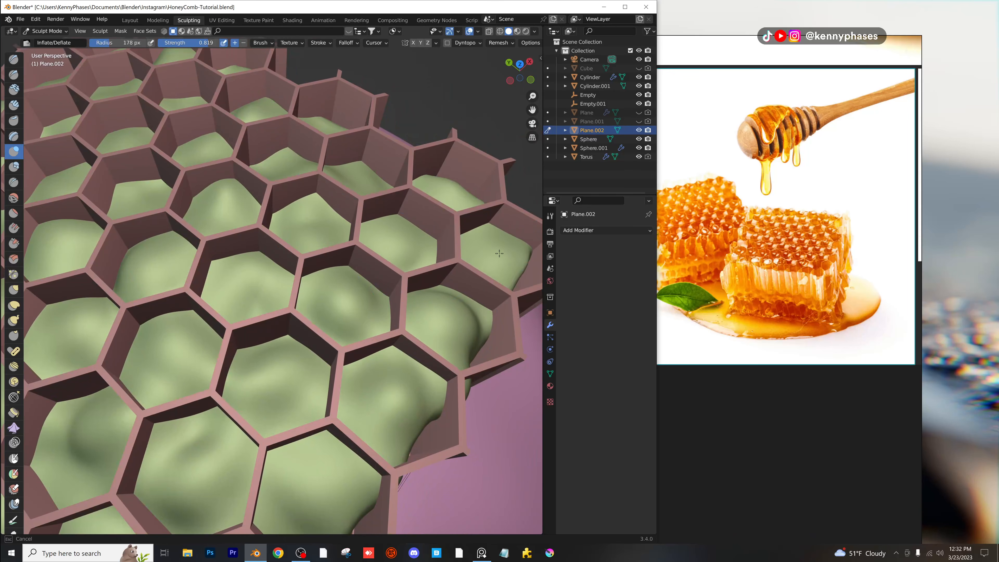
Puff up the honey in the outermost cells along that side and in the row just behind them.
left_click_drag(499, 254, 493, 257)
middle_click_drag(492, 257, 412, 330, "shift")
scroll(413, 315, "up", 2)
left_click_drag(397, 255, 412, 249)
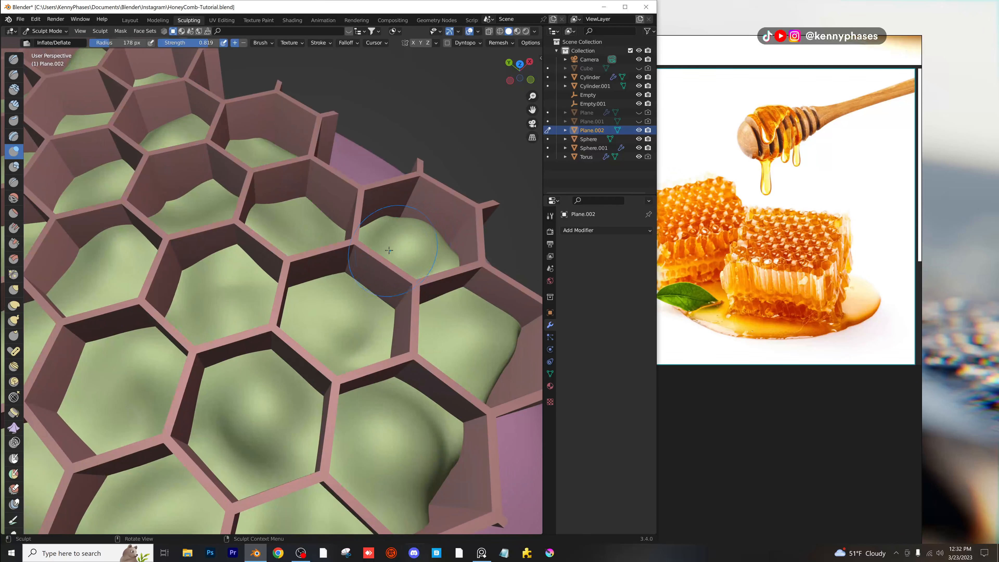
left_click_drag(315, 234, 305, 226)
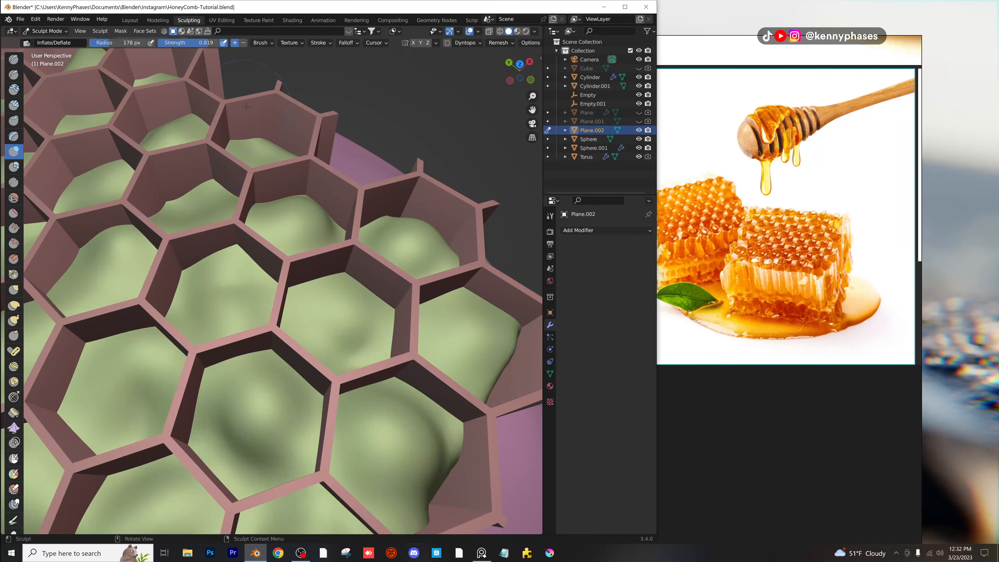
left_click_drag(259, 148, 280, 155)
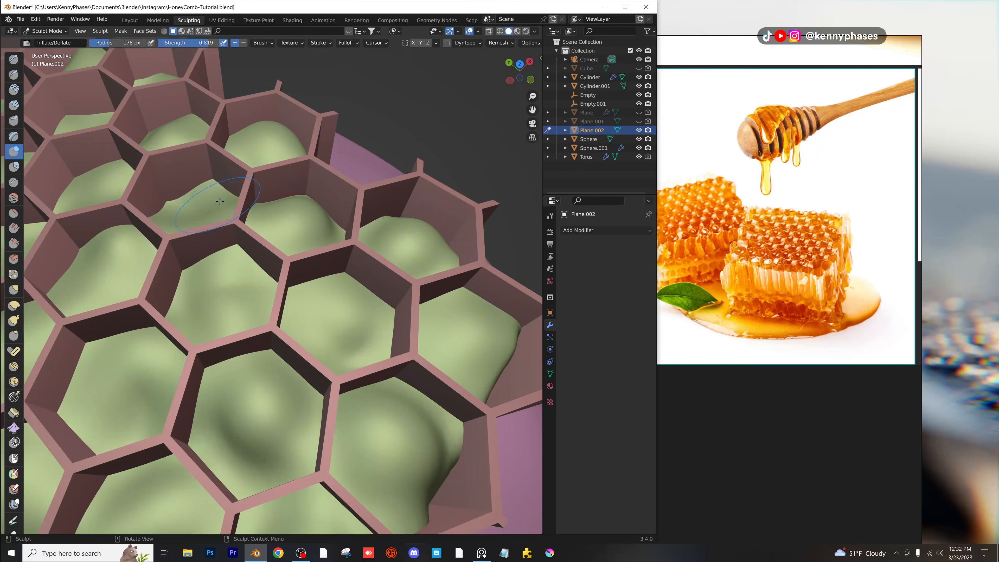
left_click_drag(208, 207, 193, 206)
Inflate the honey in the remaining flat cells across the middle of the comb.
middle_click_drag(235, 203, 303, 245)
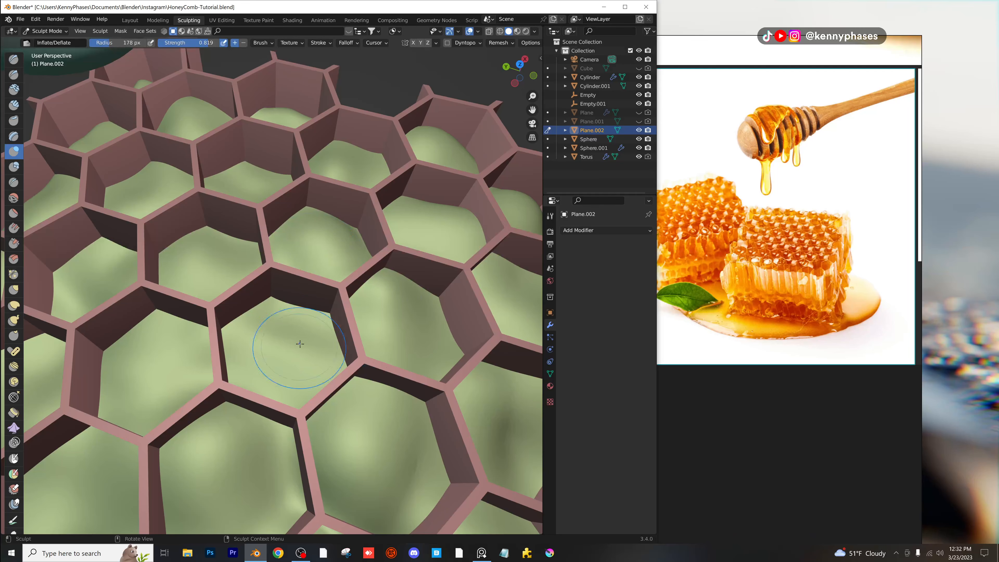
mouse_move(300, 343)
left_mouse_down()
mouse_move(275, 354)
mouse_move(207, 289)
left_mouse_up()
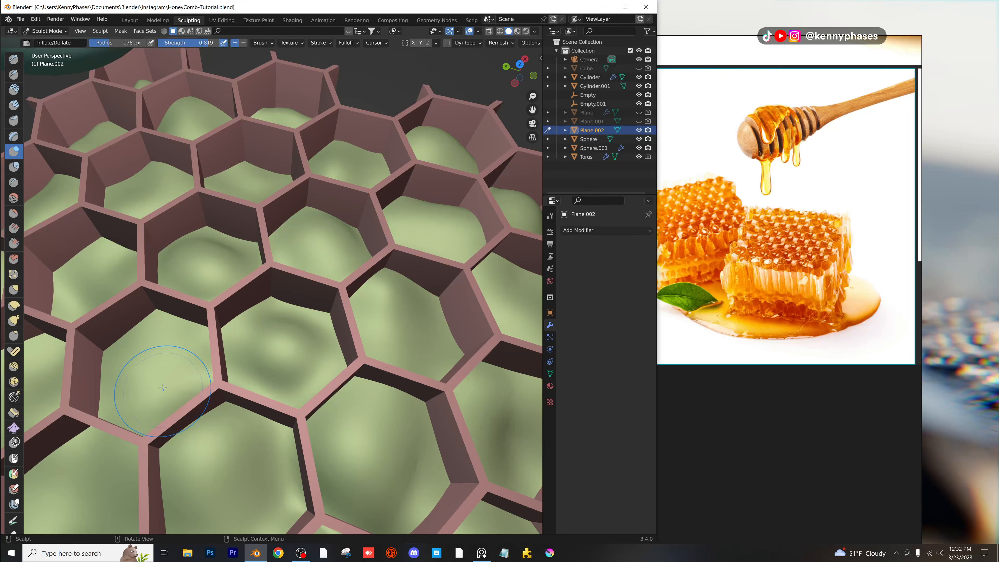
left_click_drag(181, 354, 151, 376)
scroll(160, 388, "down", 4)
middle_click_drag(170, 386, 275, 314, "shift")
scroll(304, 326, "up", 3)
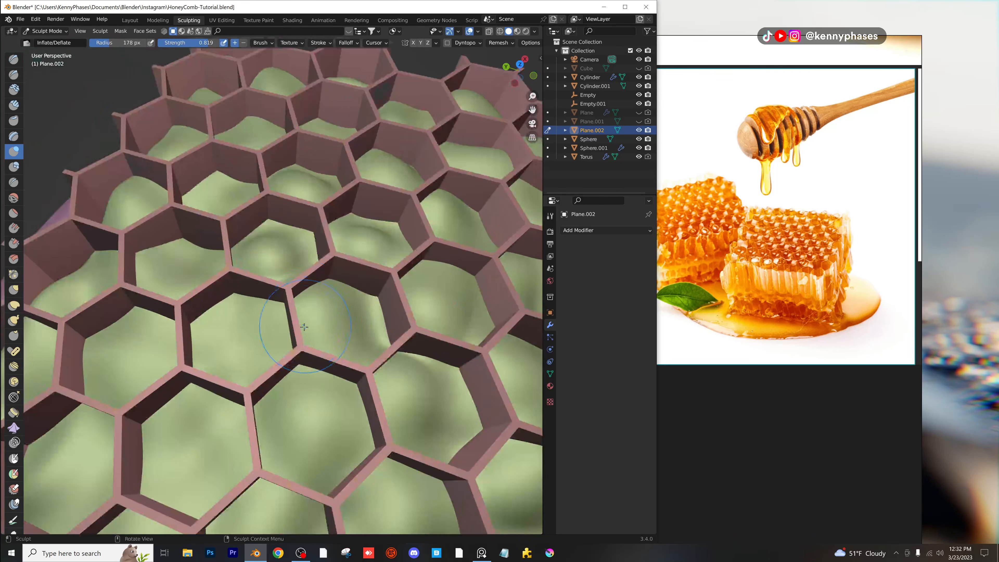
mouse_move(257, 338)
left_mouse_down()
mouse_move(230, 339)
mouse_move(244, 333)
left_mouse_up()
middle_click_drag(285, 389, 331, 276, "shift")
mouse_move(235, 350)
left_mouse_down()
mouse_move(223, 345)
mouse_move(233, 336)
left_mouse_up()
left_click_drag(171, 249, 174, 248)
Inflate the honey in the group of cells at the comb's outer corner, including the overflowing cell.
middle_click_drag(126, 338, 262, 319, "shift")
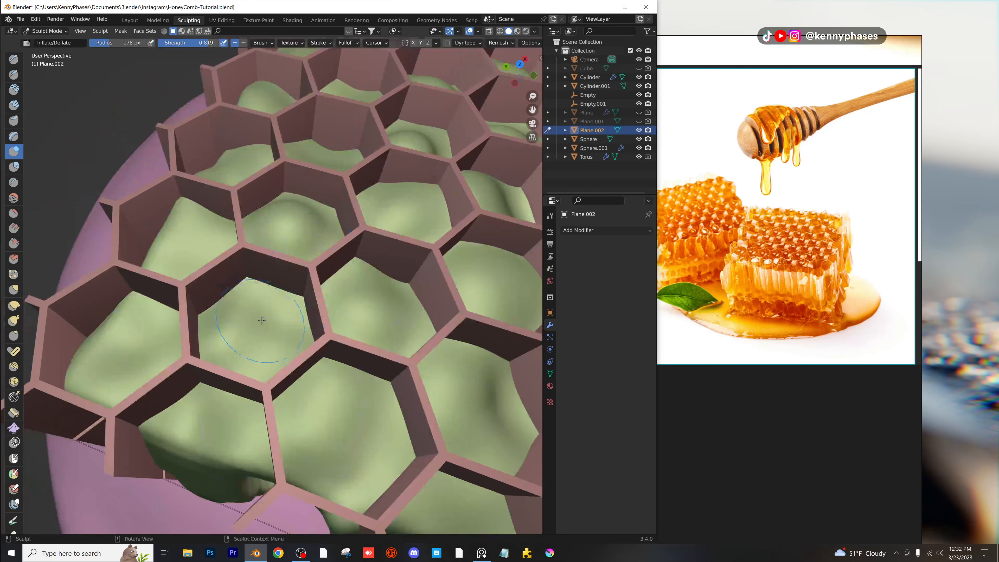
left_click_drag(257, 323, 239, 327)
left_click_drag(198, 245, 187, 248)
mouse_move(139, 364)
left_mouse_down()
mouse_move(129, 364)
mouse_move(136, 361)
left_mouse_up()
left_click_drag(221, 428, 186, 408)
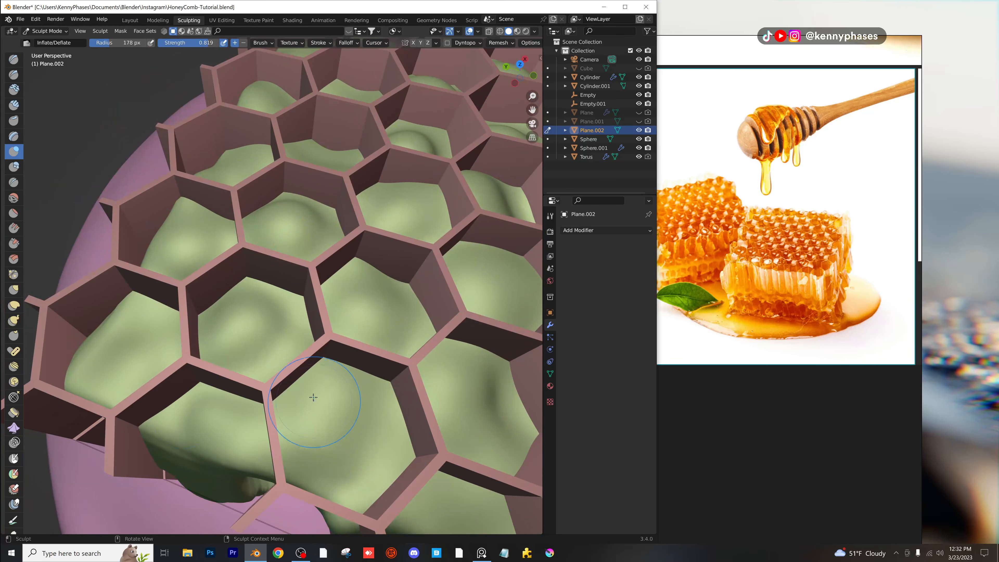
Inflate the honey in the last flat cells near the opposite corner and check the whole comb from all around.
middle_click_drag(313, 398, 182, 314, "shift")
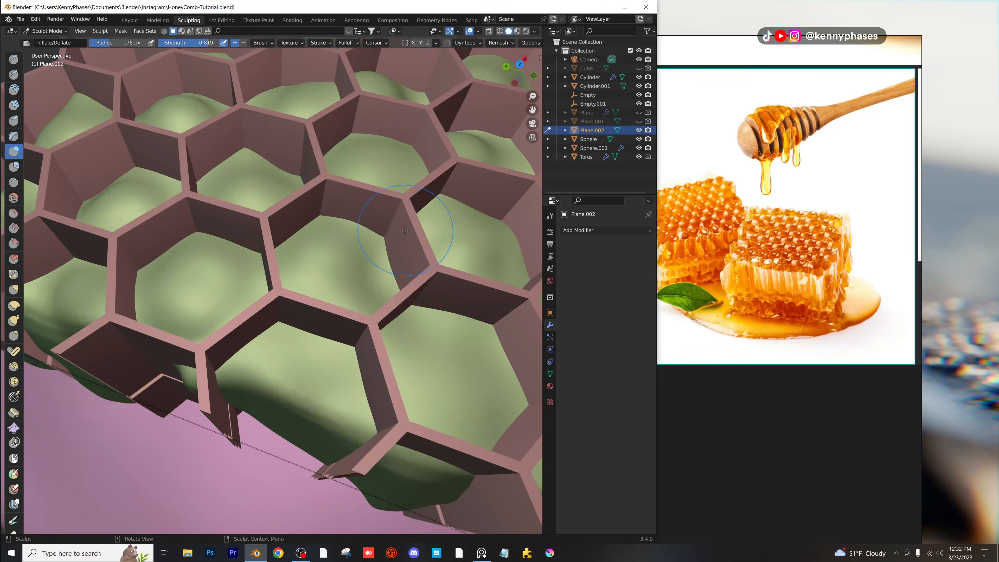
mouse_move(405, 231)
middle_mouse_down()
mouse_move(302, 253)
mouse_move(322, 269)
mouse_move(330, 256)
mouse_move(272, 262)
mouse_move(278, 250)
middle_mouse_up()
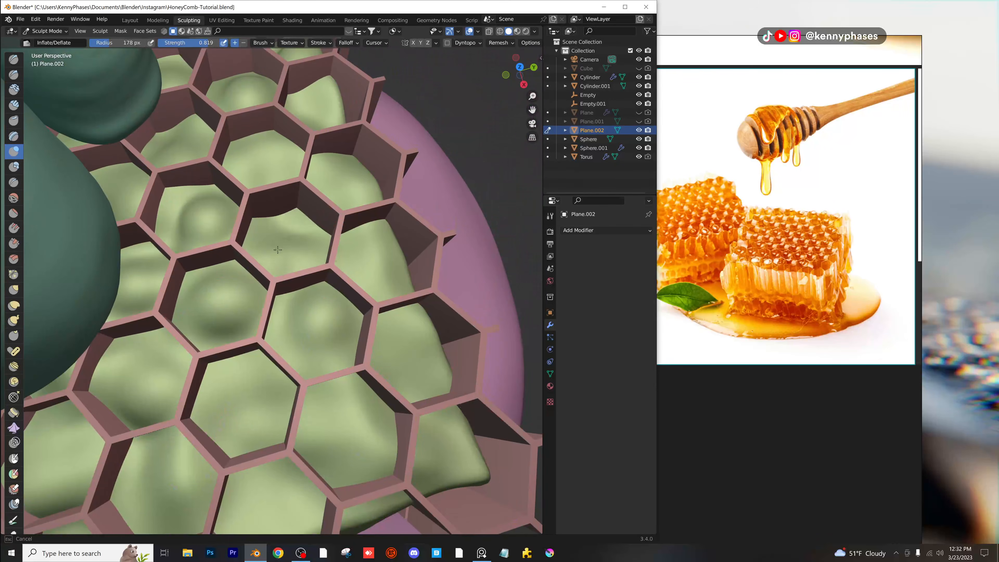
left_click_drag(277, 249, 294, 241)
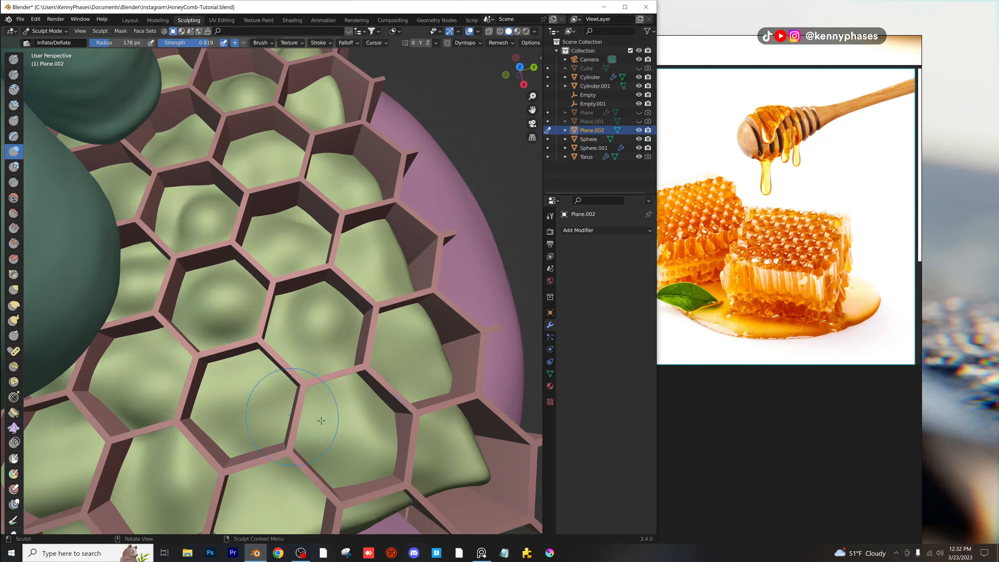
middle_click_drag(354, 432, 374, 321, "shift")
left_click_drag(321, 318, 313, 318)
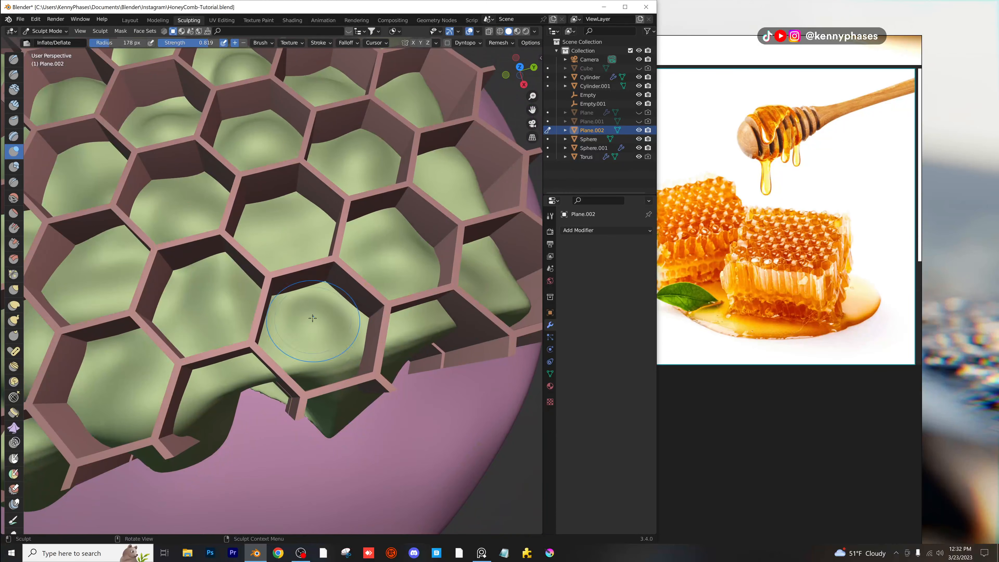
left_click_drag(200, 309, 202, 313)
scroll(330, 298, "down", 5)
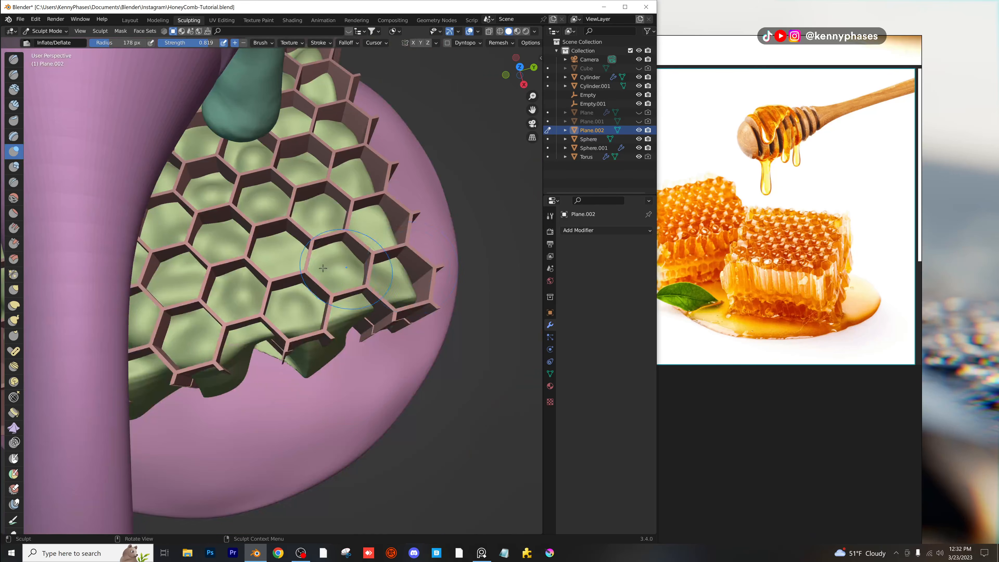
mouse_move(330, 298)
middle_mouse_down()
mouse_move(387, 284)
mouse_move(225, 376)
middle_mouse_up()
scroll(387, 284, "up", 6)
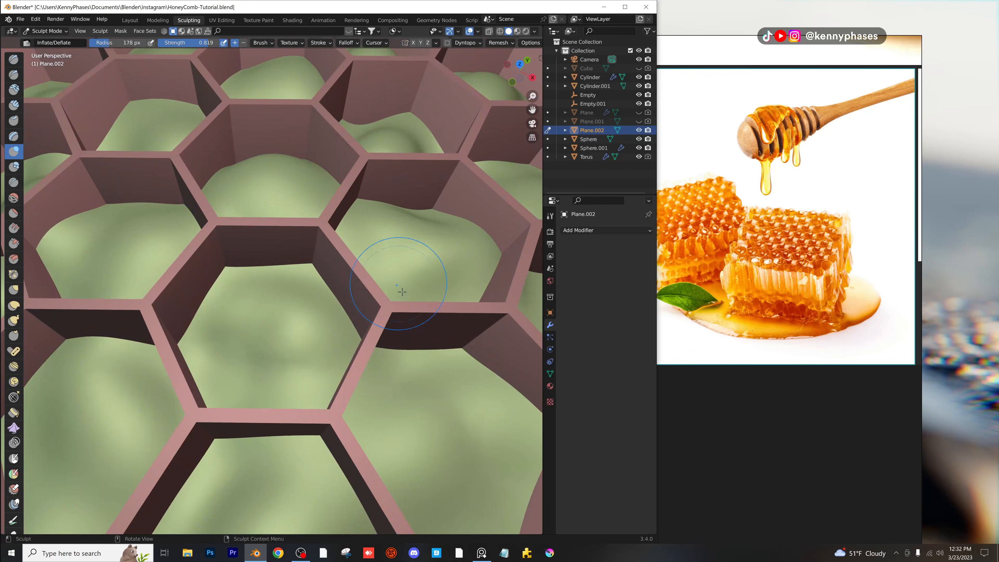
scroll(409, 259, "down", 8)
middle_click_drag(409, 259, 368, 376)
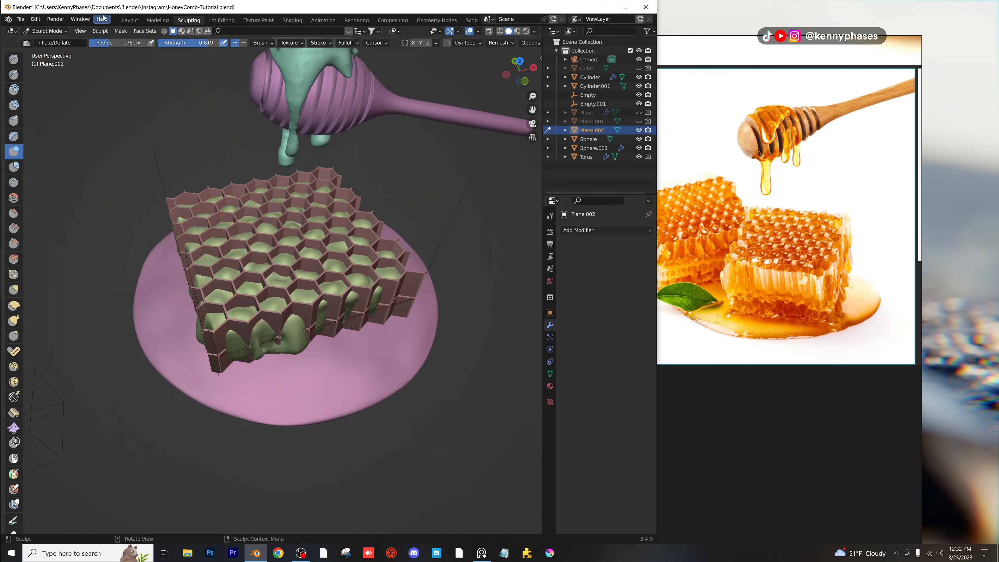
Return to the Layout workspace and inspect the honeycomb in rendered shading, from several angles and through the camera.
left_click(129, 21)
key("z")
left_click(300, 172)
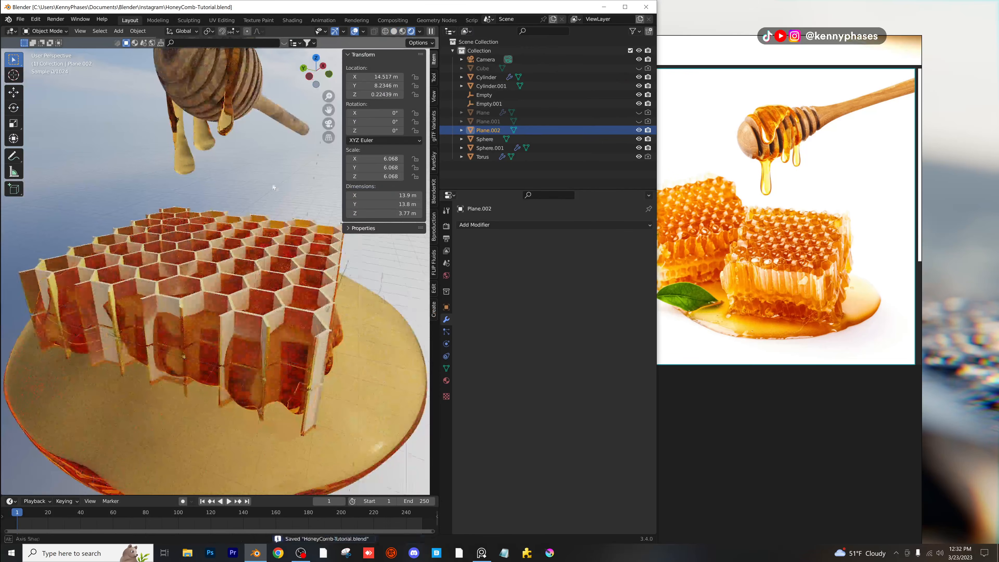
middle_click_drag(290, 185, 259, 245)
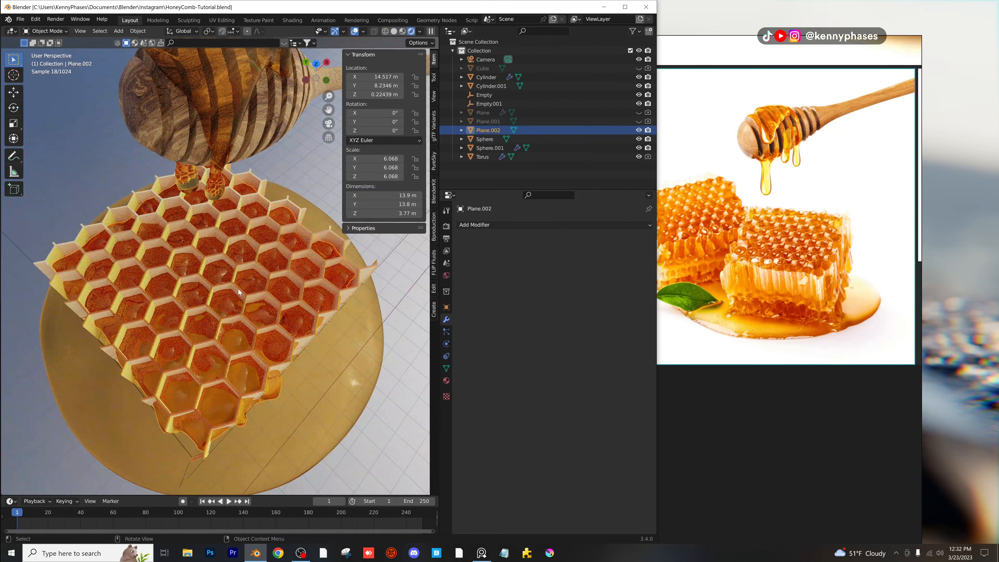
middle_click_drag(238, 291, 239, 246)
key("KP_0")
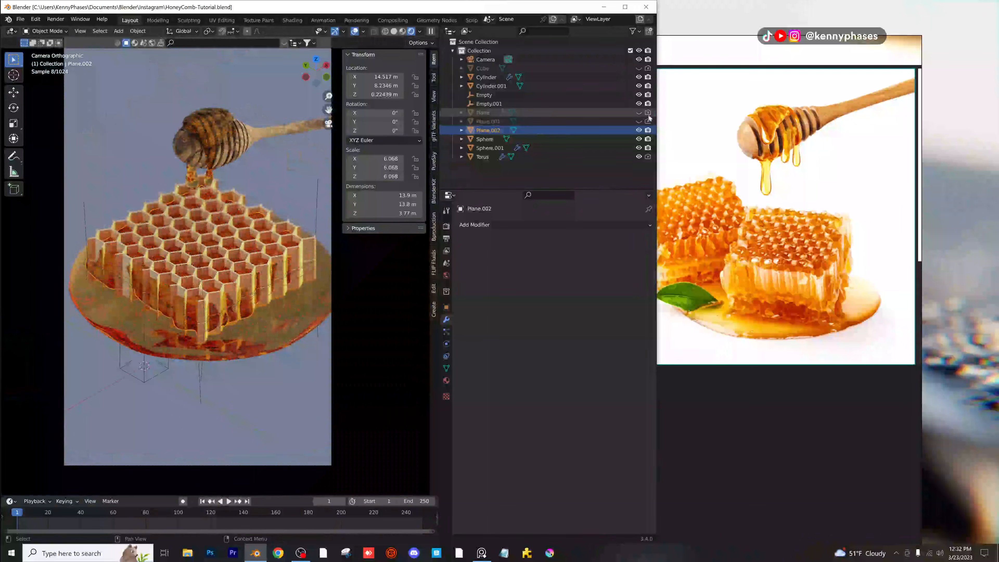
Unhide the ground plane Plane.001, select it and show its material settings.
left_click(640, 114)
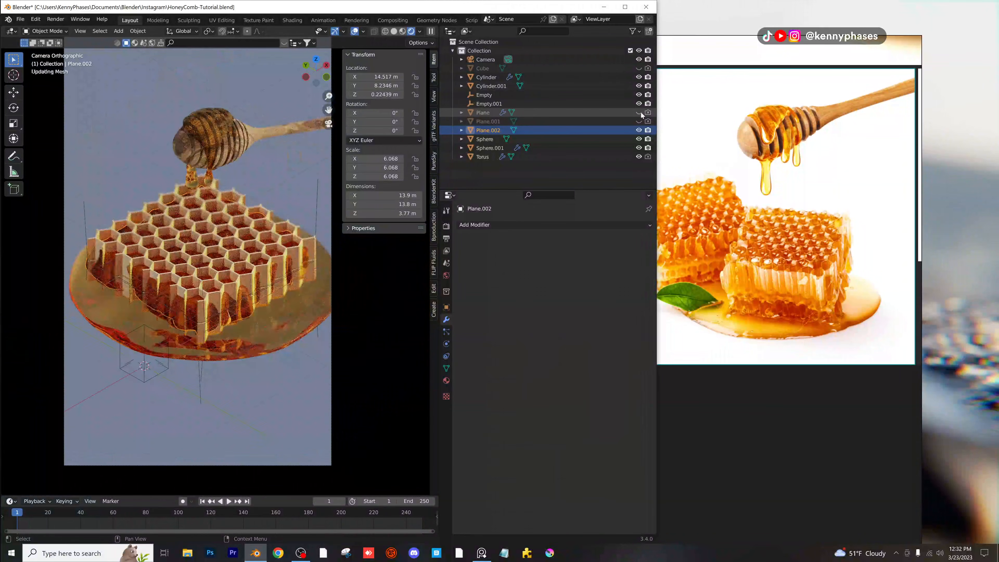
left_click(639, 121)
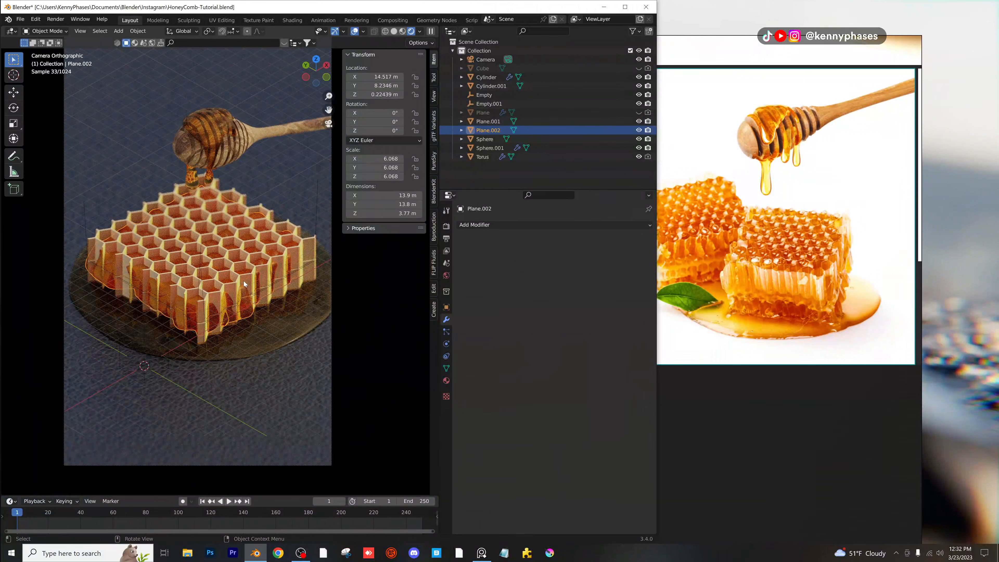
left_click(257, 435)
left_click(447, 380)
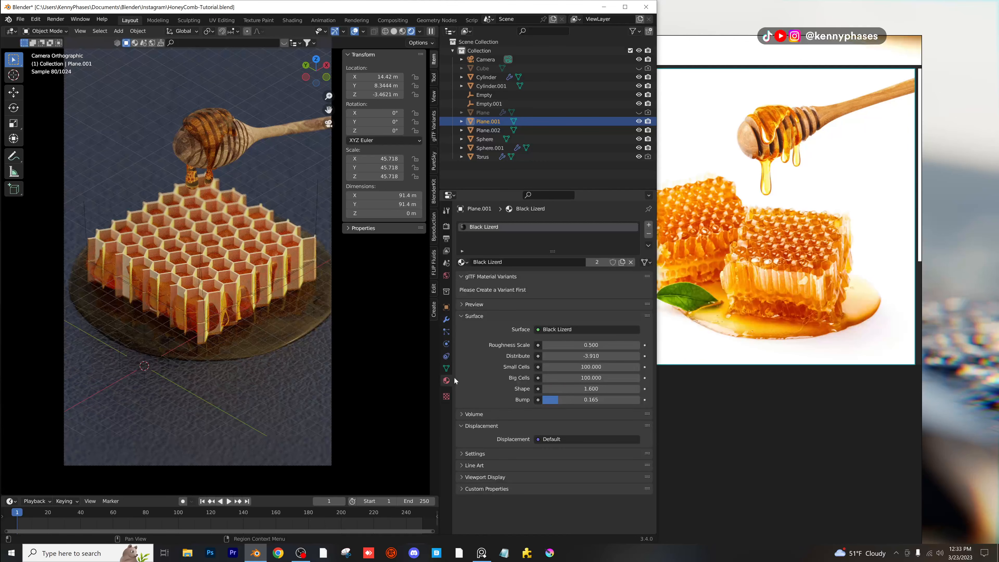
Set Small Cells and Big Cells of the ground plane's Black Lizerd material to 200 and save the file.
double_click(596, 366)
type("200")
key("Return")
key("ctrl+s")
Replace the ground plane's material with Ash Wood.
left_click(462, 262)
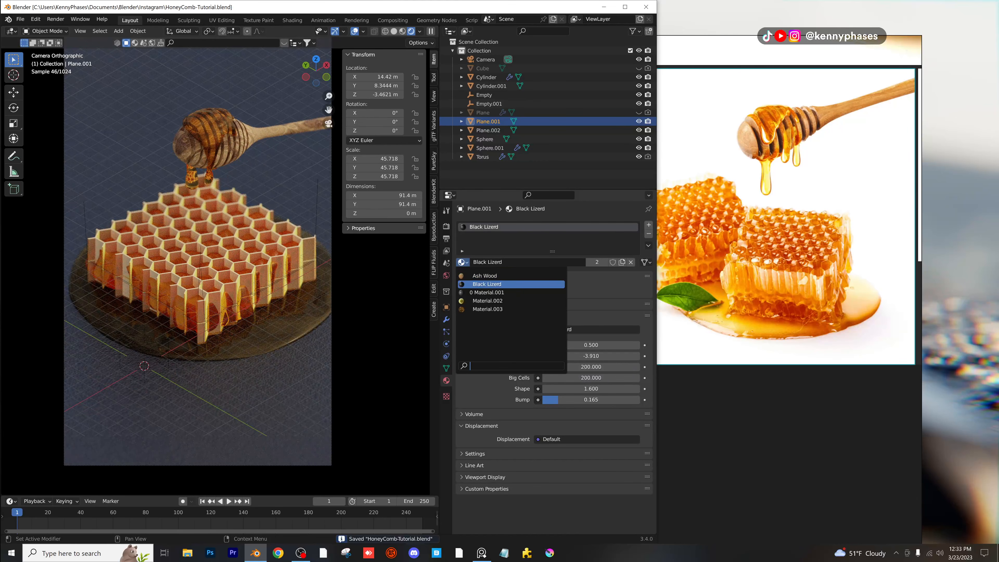
left_click(485, 276)
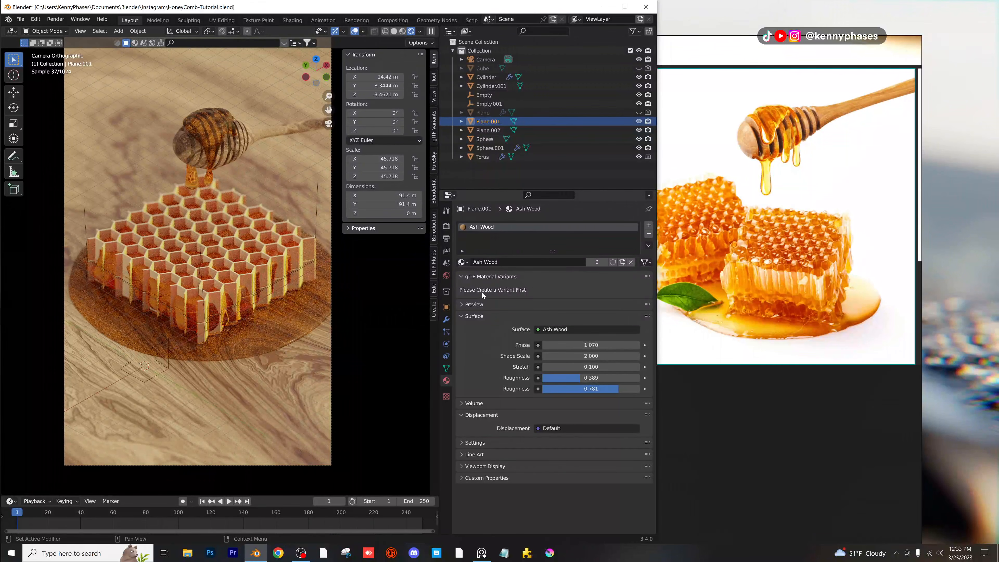
left_click(462, 261)
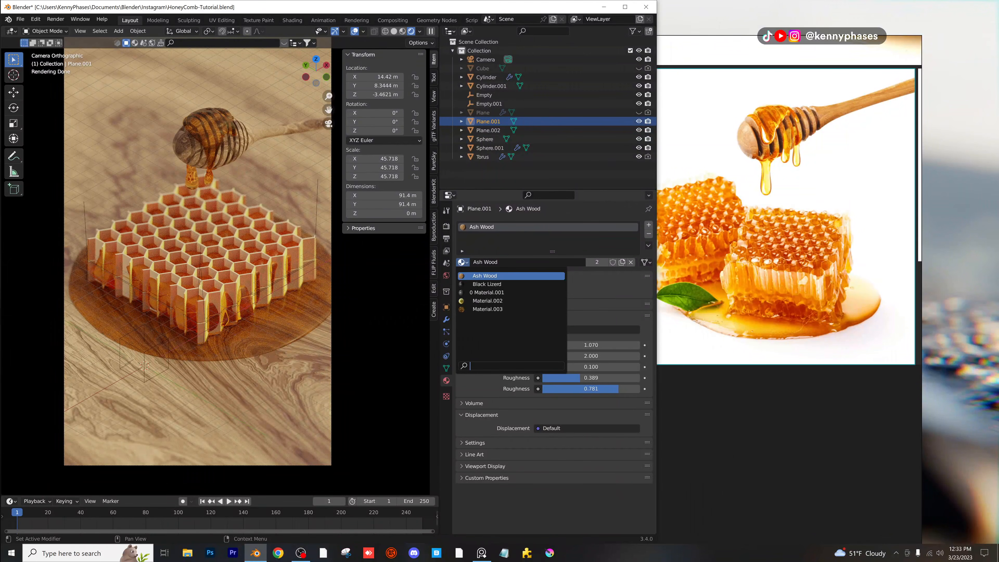
left_click(465, 263)
Examine the scene on the wooden ground through the camera and compare its composition with the honeycomb reference images.
scroll(276, 221, "down", 2)
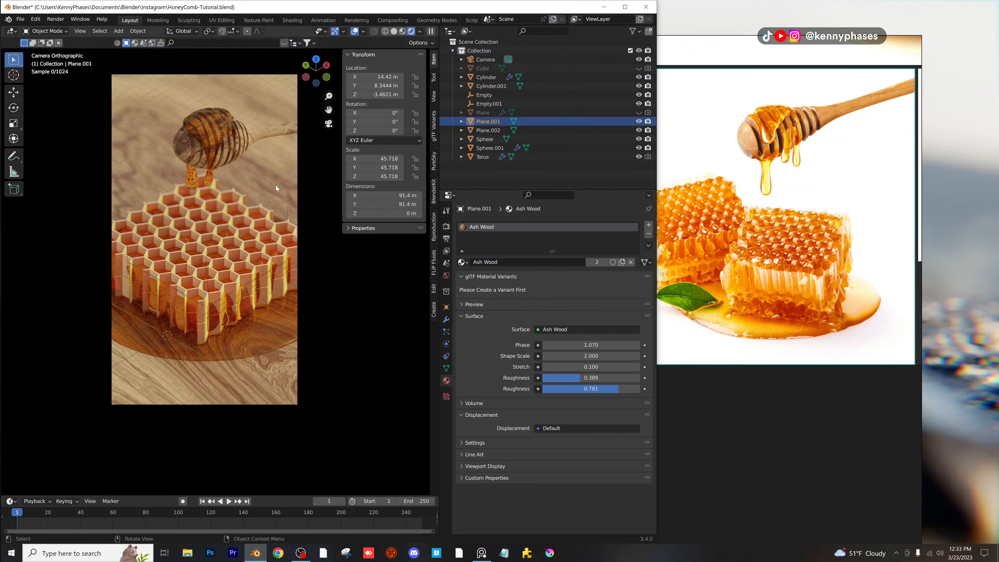
middle_click_drag(275, 221, 259, 241)
scroll(238, 185, "down", 4)
scroll(238, 185, "down", 5)
key("KP_0")
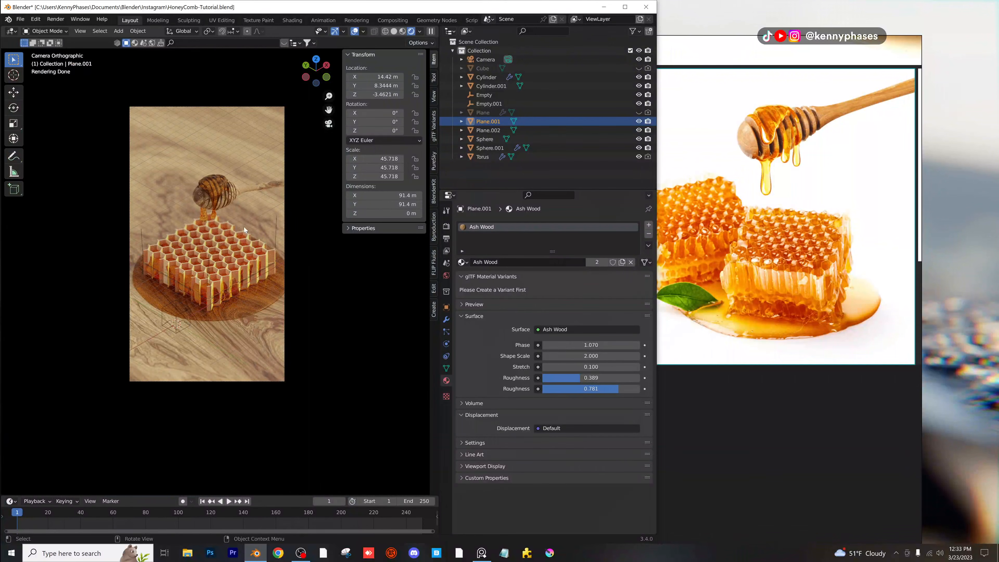
scroll(770, 161, "down", 4)
middle_click_drag(800, 49, 769, 183)
scroll(769, 183, "up", 4)
scroll(769, 183, "down", 3)
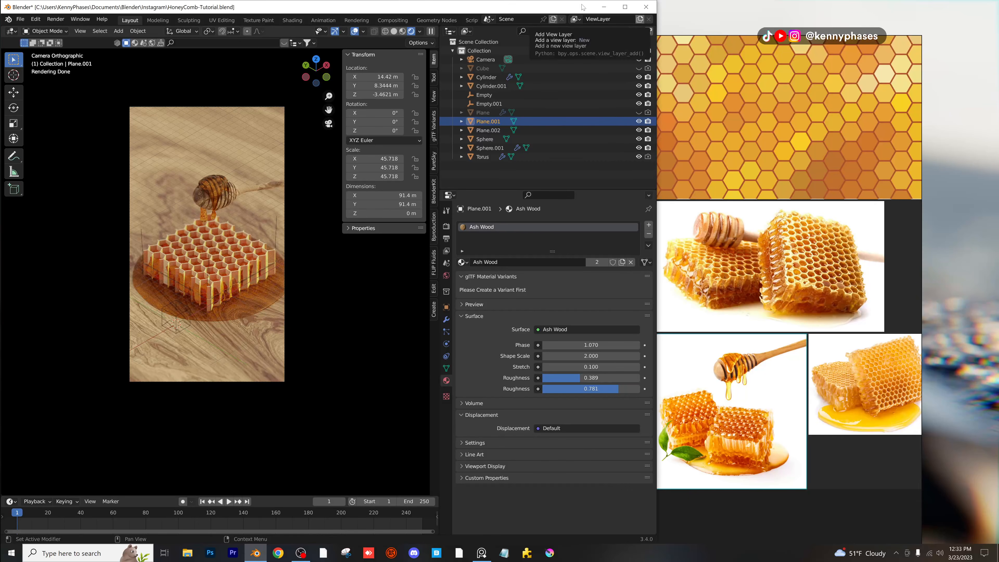
Maximize the Blender window, fit the camera frame to it and examine the rendered comb up close.
left_click(624, 7)
key("Home")
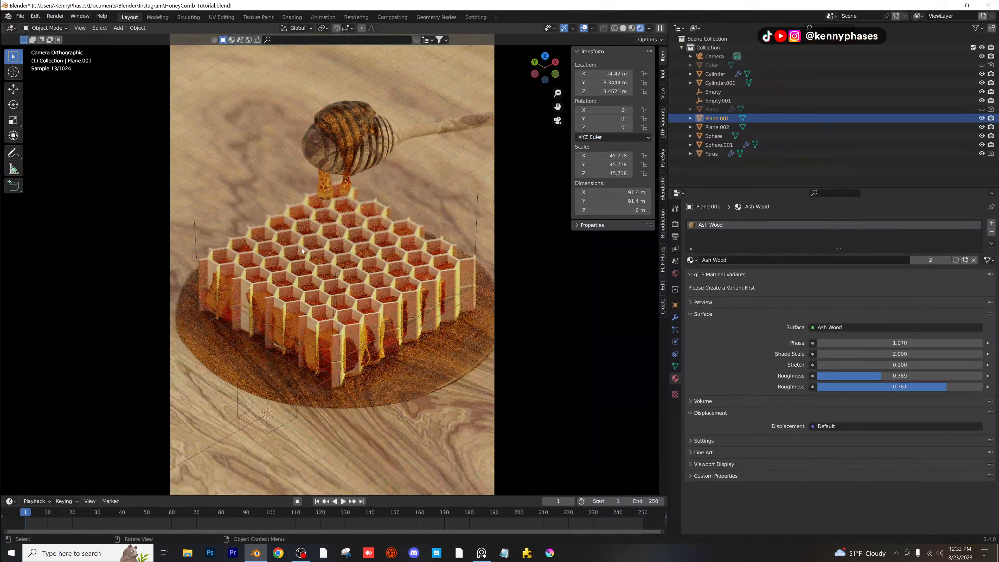
scroll(313, 289, "up", 3)
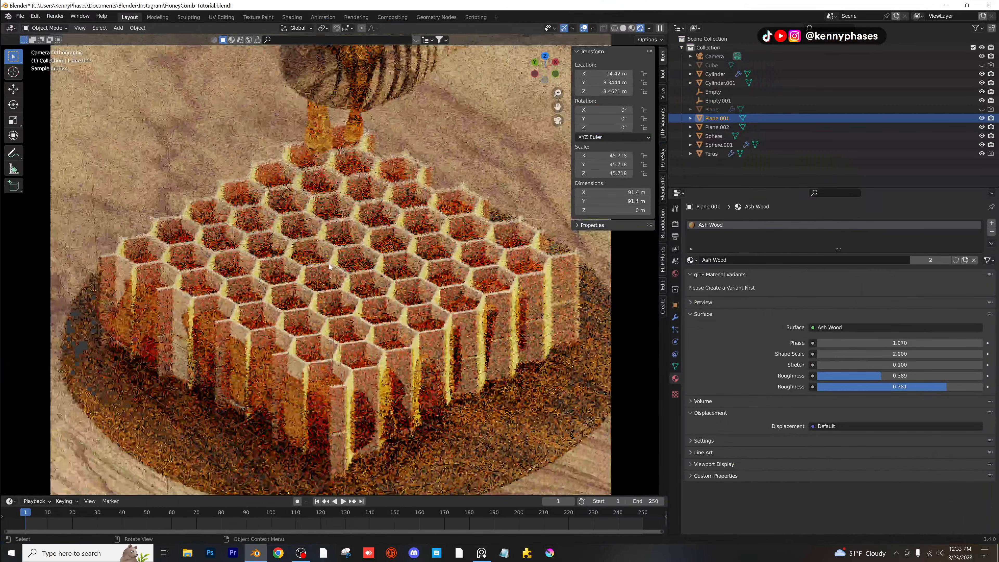
middle_click_drag(348, 318, 334, 388, "shift")
scroll(374, 219, "down", 2)
Scale up the honey dipper together with its dripping honey, move both about 3.27 m up and across above the comb, and save the file.
left_click(366, 182)
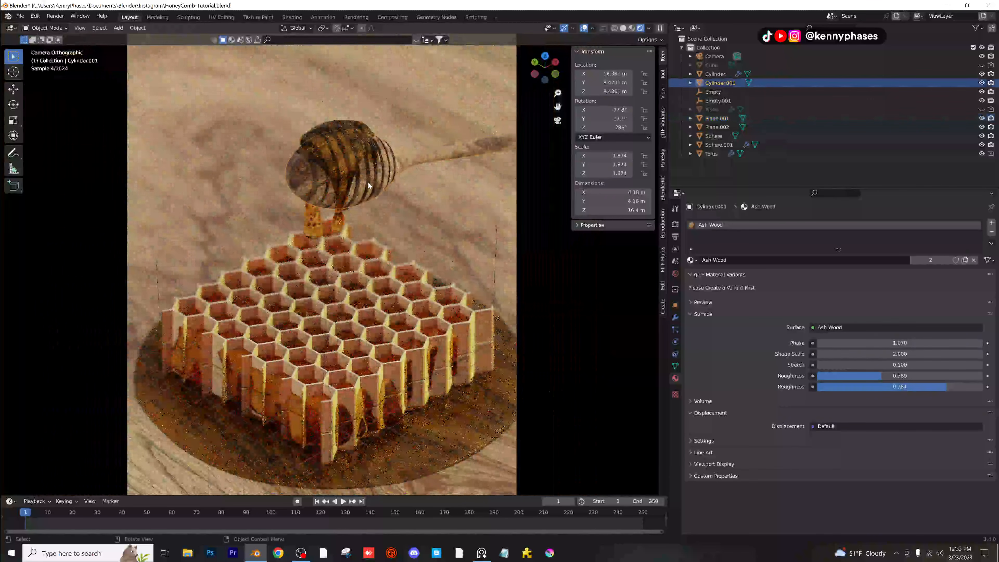
left_click(359, 148, "shift")
scroll(410, 187, "down", 3)
key("s")
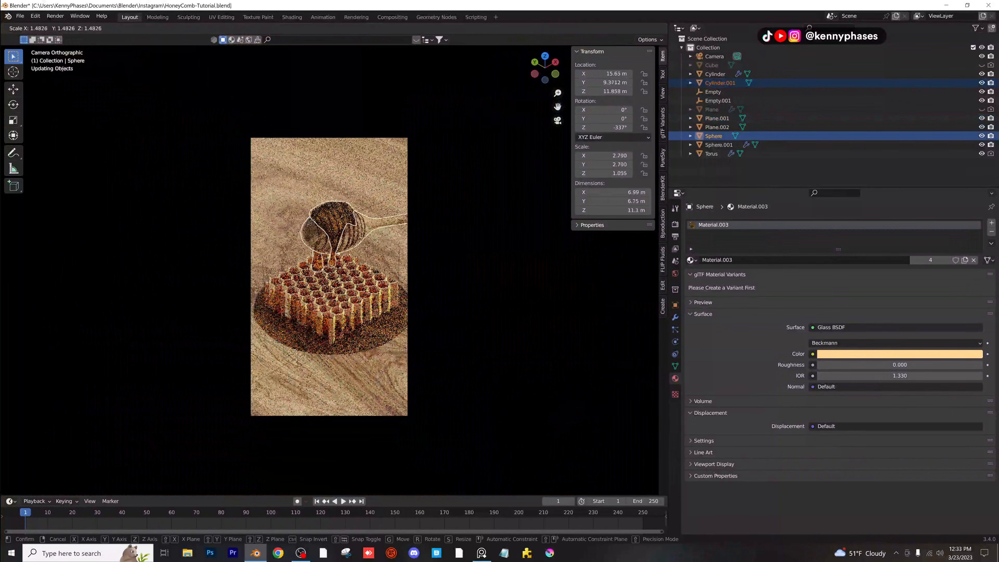
left_click(432, 173)
key("g")
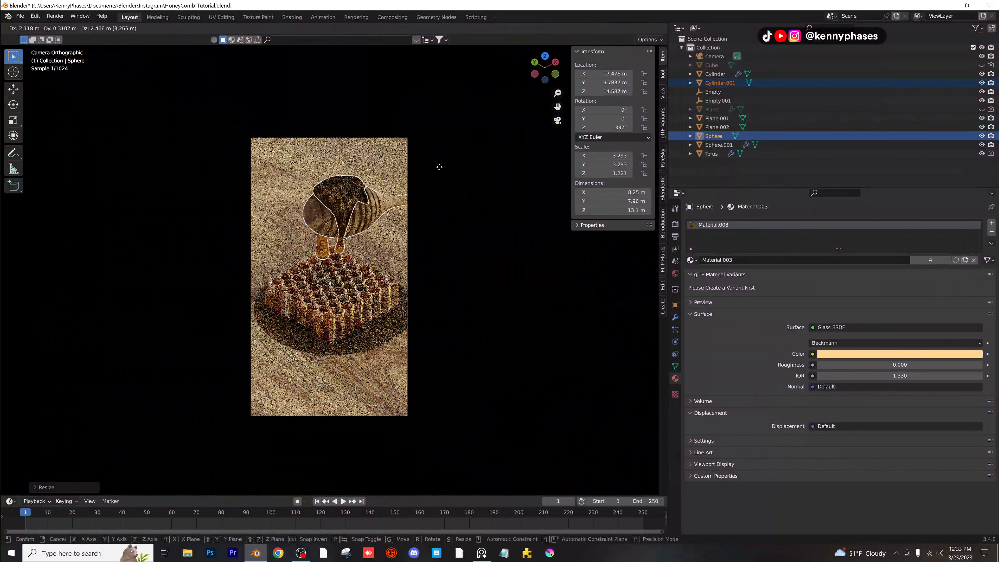
left_click(439, 168)
scroll(390, 271, "up", 1)
scroll(390, 272, "up", 1)
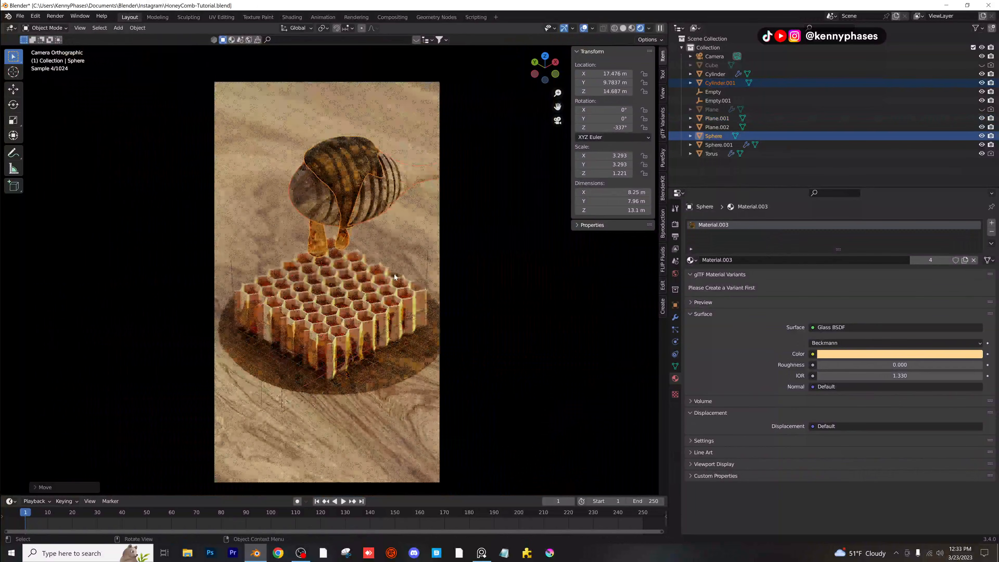
left_click(366, 329)
key("ctrl+s")
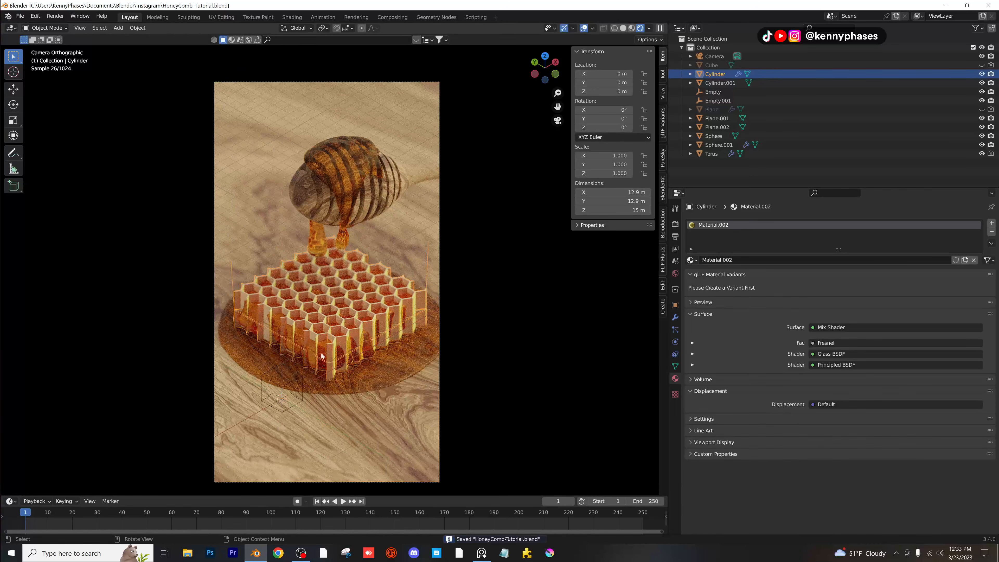
Switch to solid shading and duplicate the honeycomb walls object in place.
mouse_move(322, 356)
middle_mouse_down()
mouse_move(351, 270)
mouse_move(343, 265)
mouse_move(370, 299)
mouse_move(351, 319)
middle_mouse_up()
key("z")
left_click(342, 321, "shift")
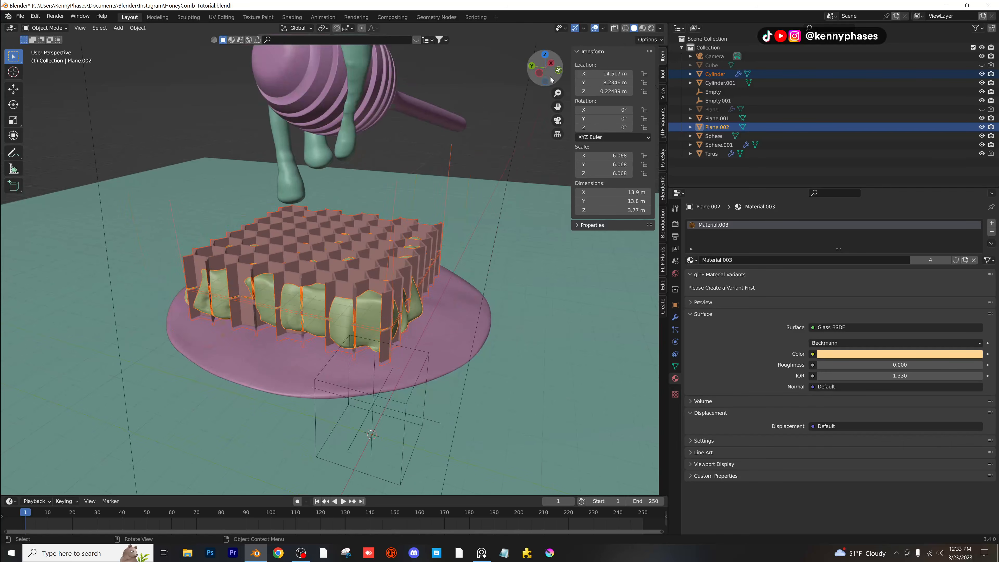
left_click(540, 74)
mouse_move(373, 270)
middle_mouse_down()
mouse_move(347, 302)
mouse_move(377, 259)
middle_mouse_up()
left_click(388, 243)
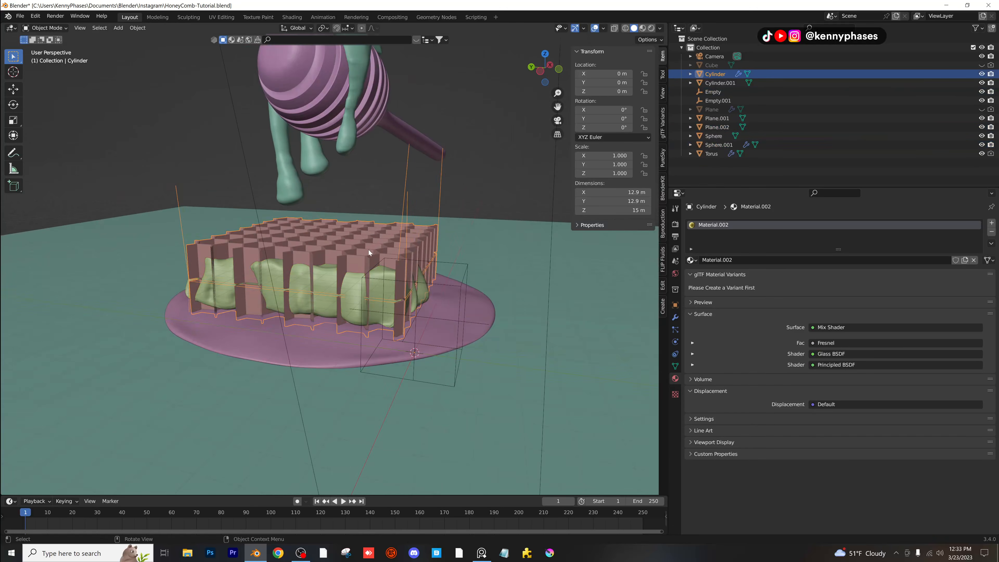
scroll(367, 248, "up", 2)
key("shift+d")
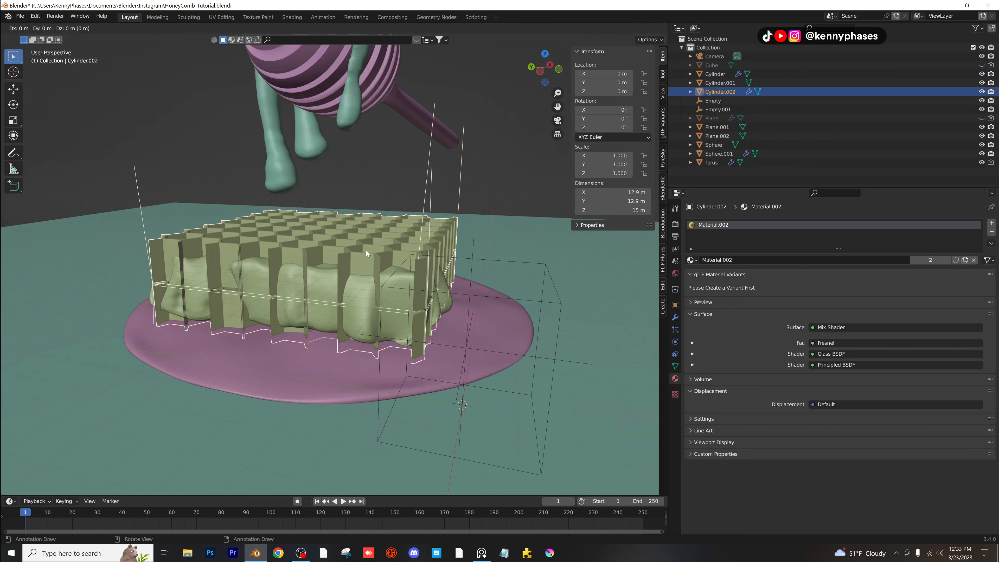
right_click(372, 253)
Apply the Solidify, both Array, Boolean and Mirror modifiers on the duplicated comb walls.
left_click(675, 318)
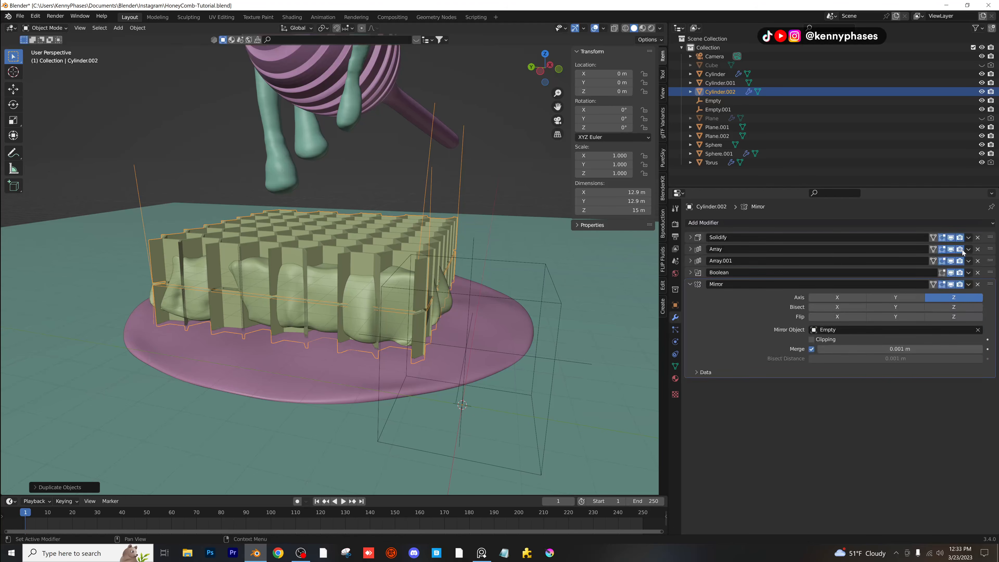
left_click(968, 238)
left_click(968, 238)
left_click(970, 247)
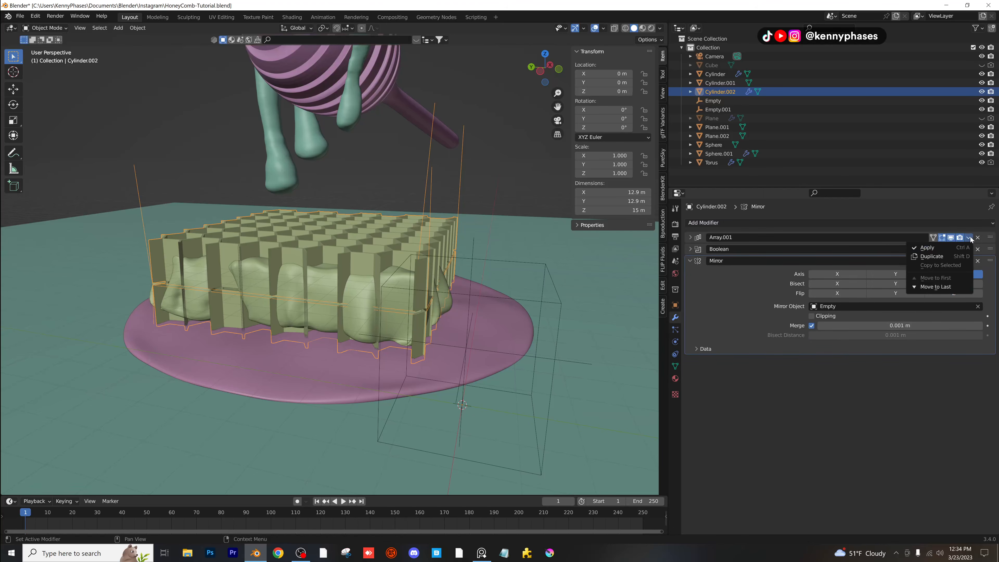
left_click(969, 237)
left_click(969, 247)
left_click(968, 237)
left_click(969, 247)
left_click(968, 237)
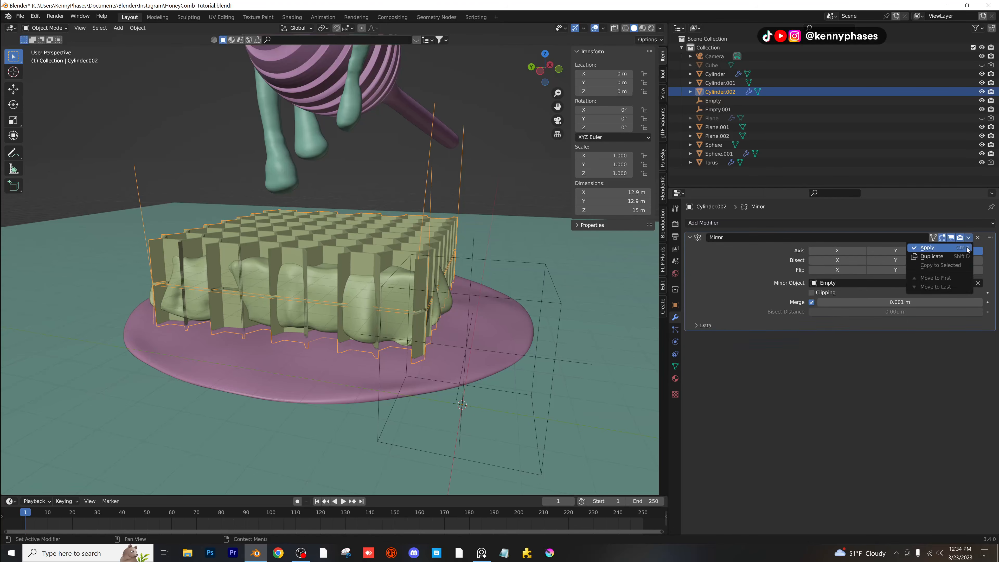
left_click(969, 247)
Move the duplicated comb walls out beside the original comb and tilt them to about -30.6° on X.
middle_click_drag(354, 256, 315, 236)
key("g")
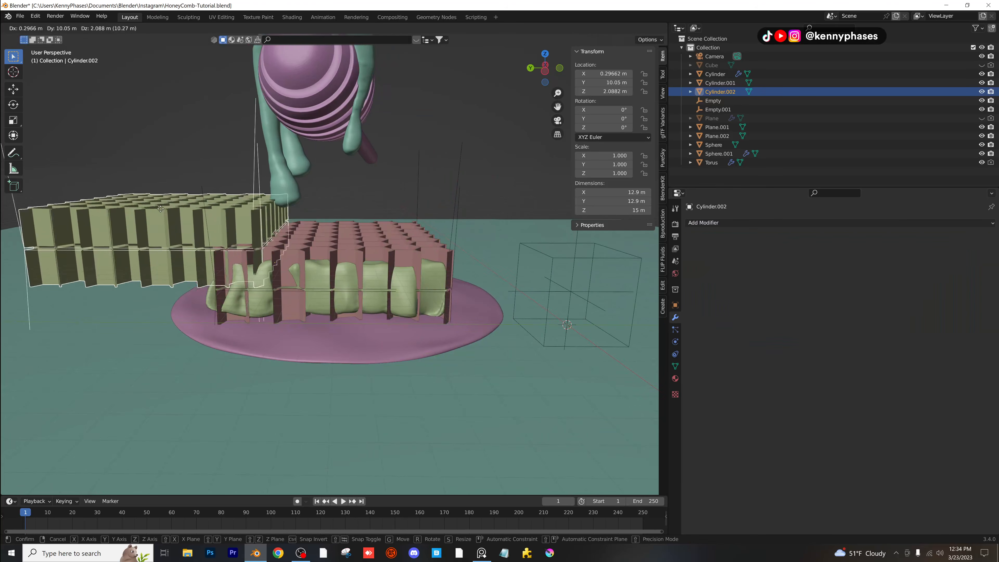
left_click(197, 232)
key("r")
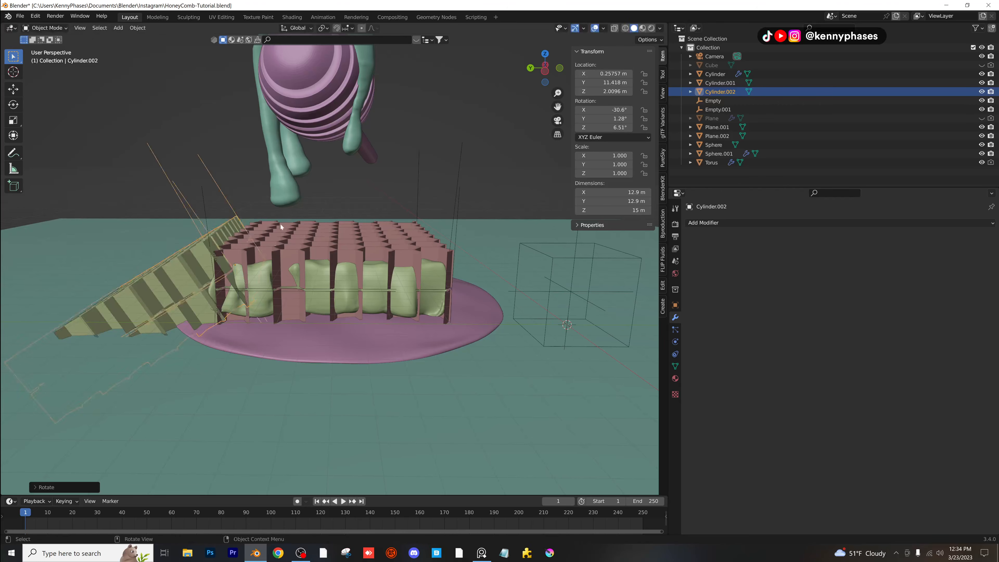
key("Escape")
In the left side view, adjust the copied comb's tilt to about -31.8° on X and raise it to about 7.41 m on Z.
left_click(545, 70)
key("r")
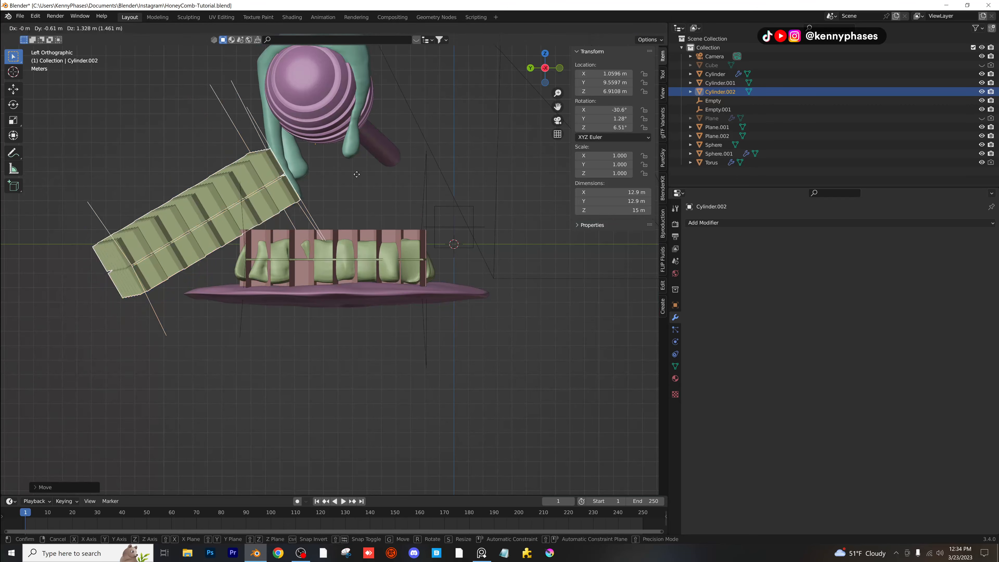
left_click(351, 137)
key("g")
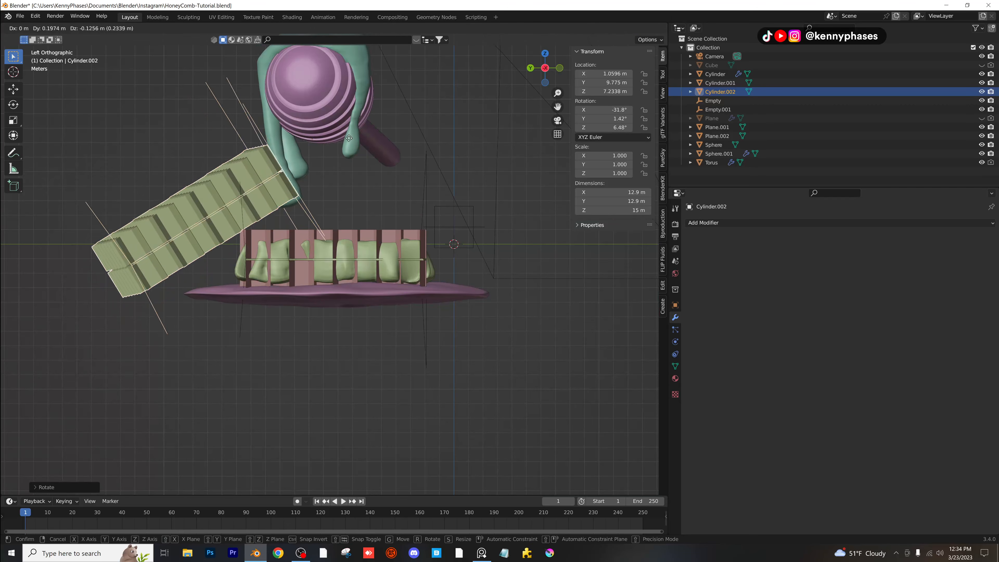
left_click(322, 196)
middle_click_drag(322, 195, 393, 177)
From the top view, turn the tilted comb copy and shift it along the original comb's side.
left_click(542, 55)
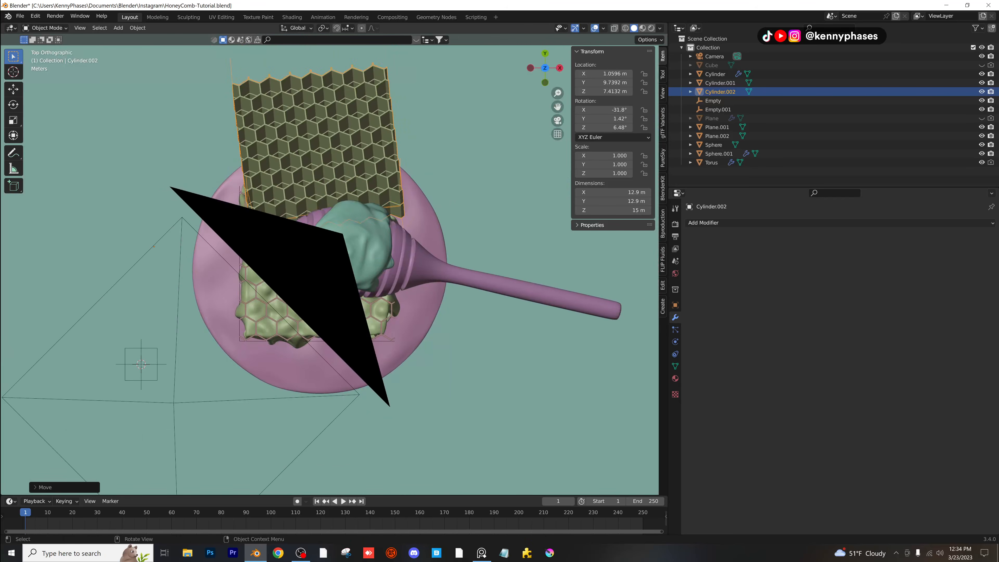
key("r")
left_click(335, 118)
key("g")
left_click(288, 171)
Lean the comb copy against the original at about X -1.59, Y 4.50, Z 7.13 m, easing its tilt to about -27.3° on X.
middle_click_drag(287, 171, 386, 213)
key("g")
left_click(327, 248)
key("g")
key("z")
left_click(350, 192)
key("r")
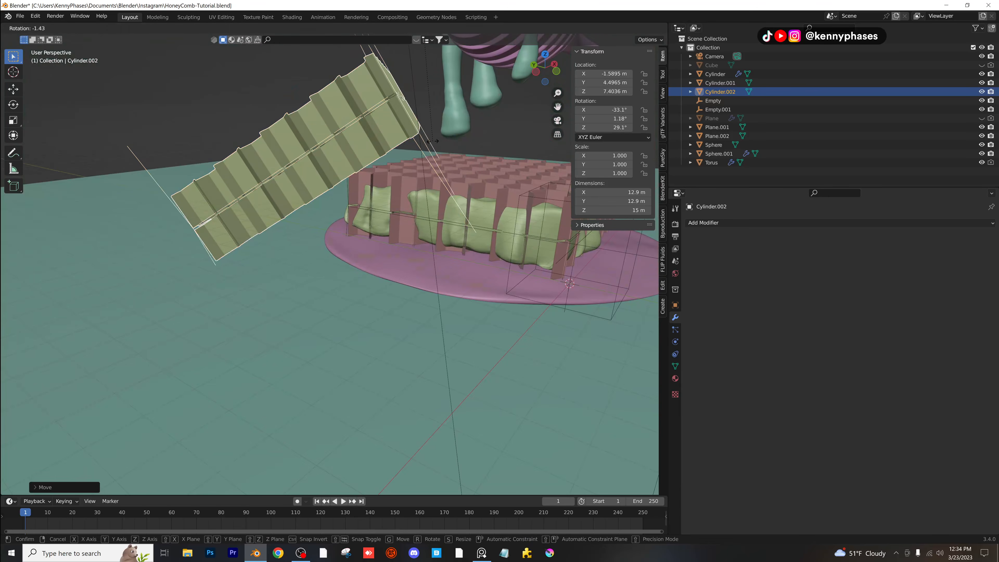
left_click(416, 146)
mouse_move(416, 146)
middle_mouse_down()
mouse_move(363, 137)
mouse_move(382, 174)
mouse_move(355, 214)
middle_mouse_up()
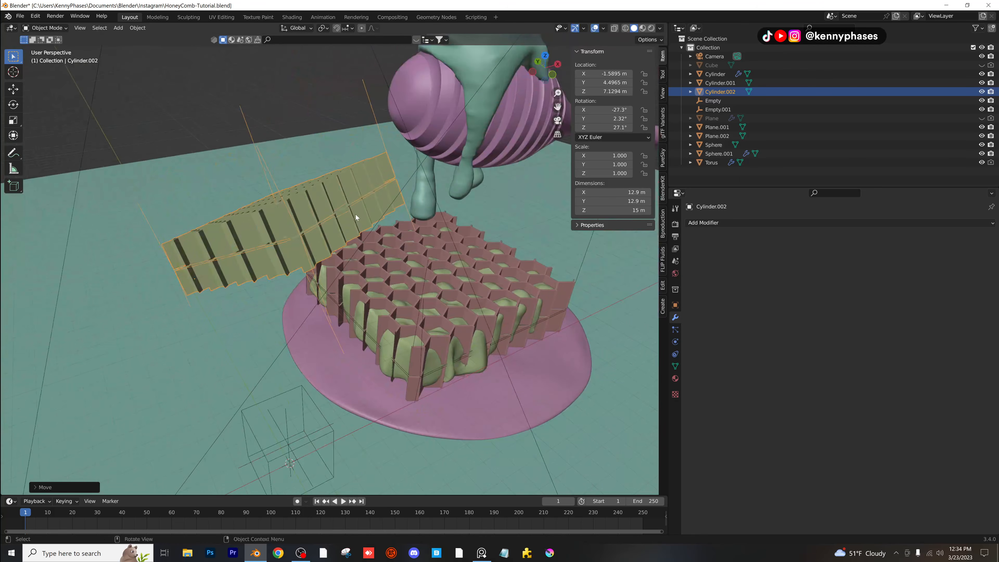
Check the placement of the leaning comb copy through the camera in rendered shading.
scroll(359, 212, "up", 2)
key("KP_0")
key("z")
left_click(360, 159)
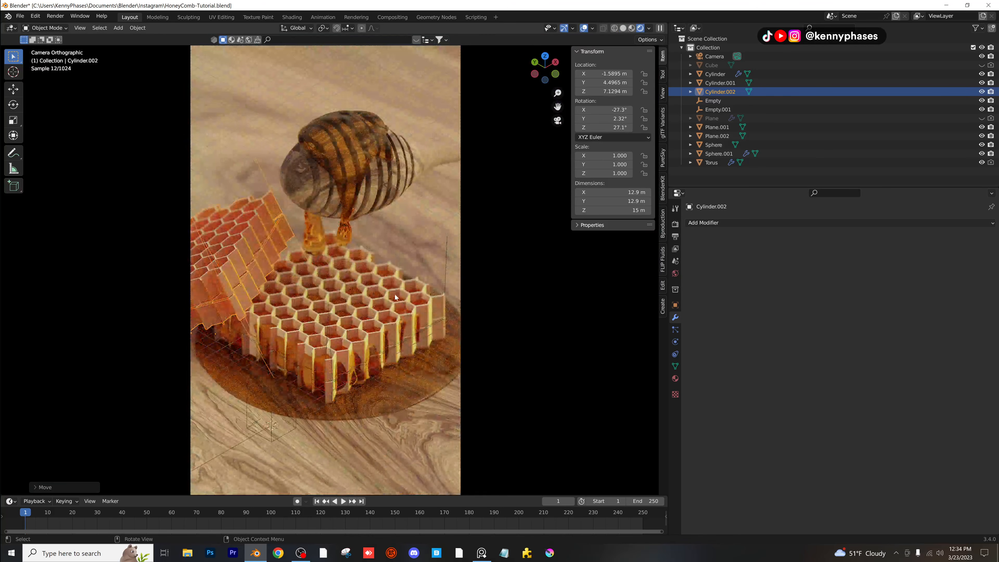
middle_click_drag(386, 280, 405, 320)
scroll(387, 321, "up", 2)
In solid shading, duplicate the sculpted honey object and place the copy over the leaning comb at about X 8.54, Y 16.81, Z 4.14 m.
left_click(399, 317)
key("z")
left_click(400, 278)
scroll(400, 278, "down", 5)
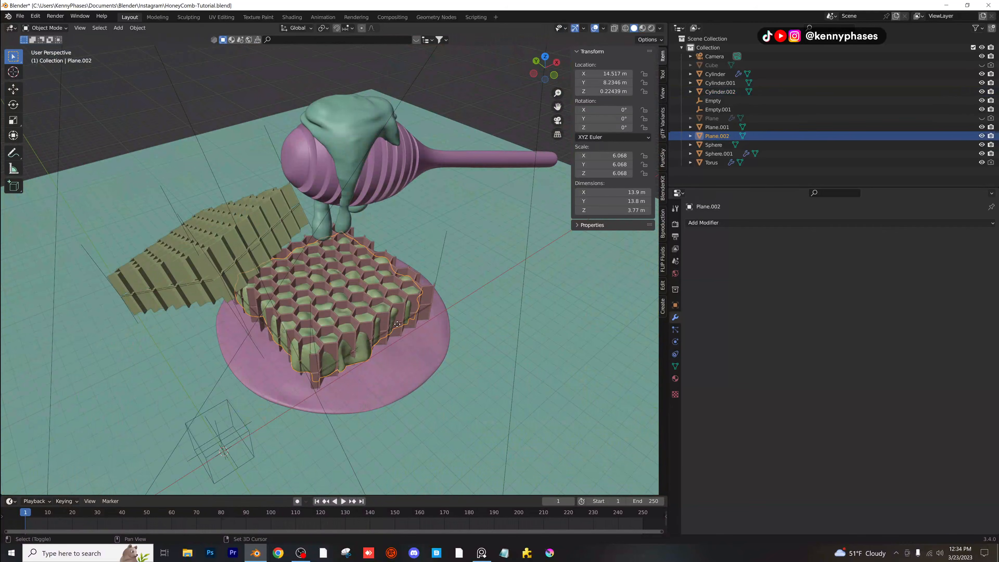
key("shift+d")
left_click(279, 268)
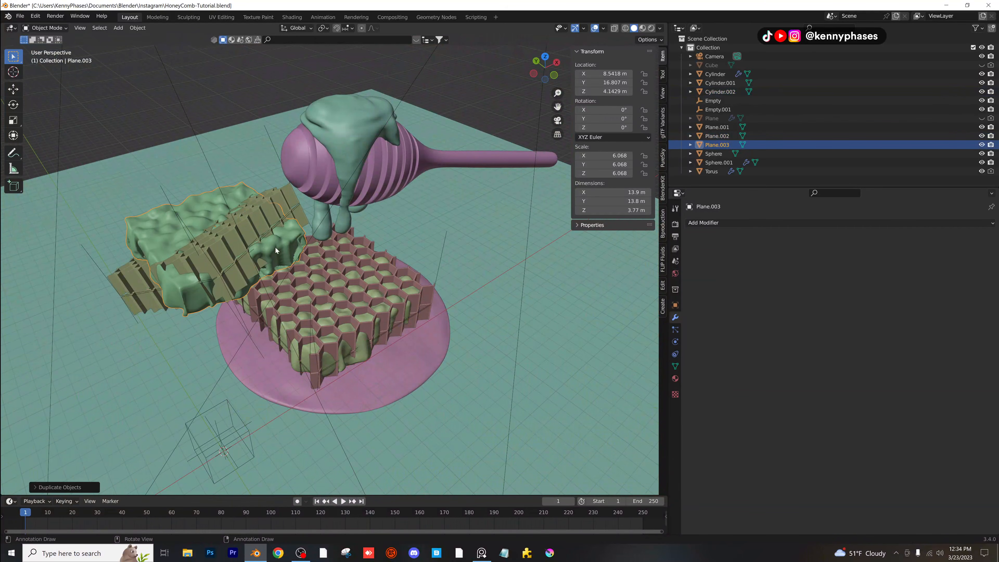
Add a Copy Location constraint to the duplicated honey object, targeting the leaning comb Cylinder.002.
left_click(244, 239)
left_click(241, 225)
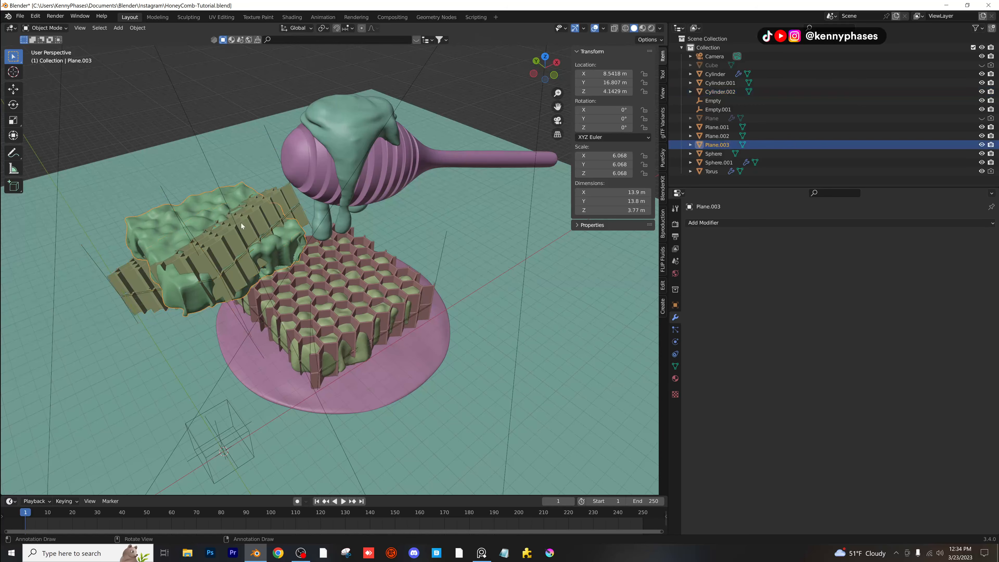
left_click(675, 342)
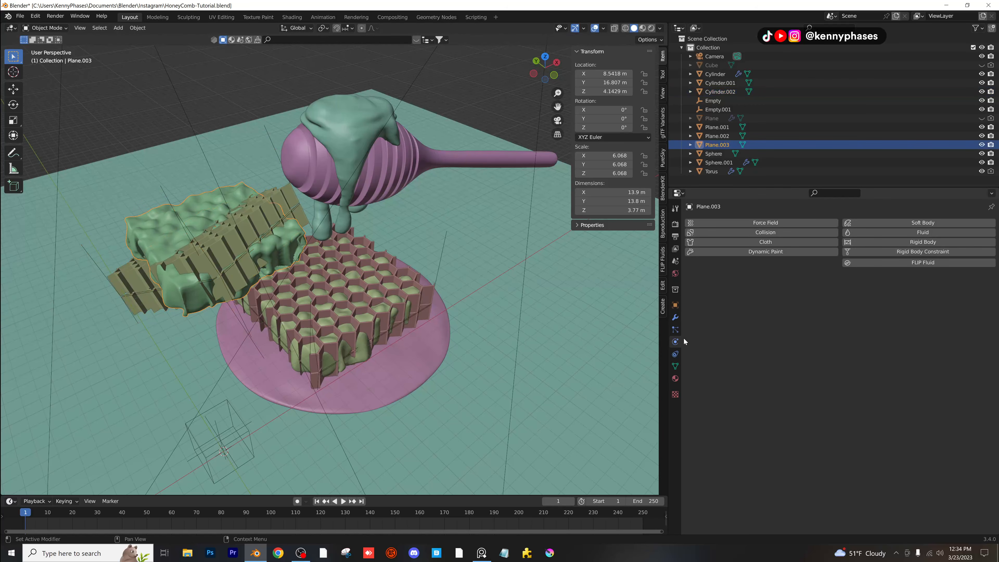
left_click(676, 355)
left_click(779, 225)
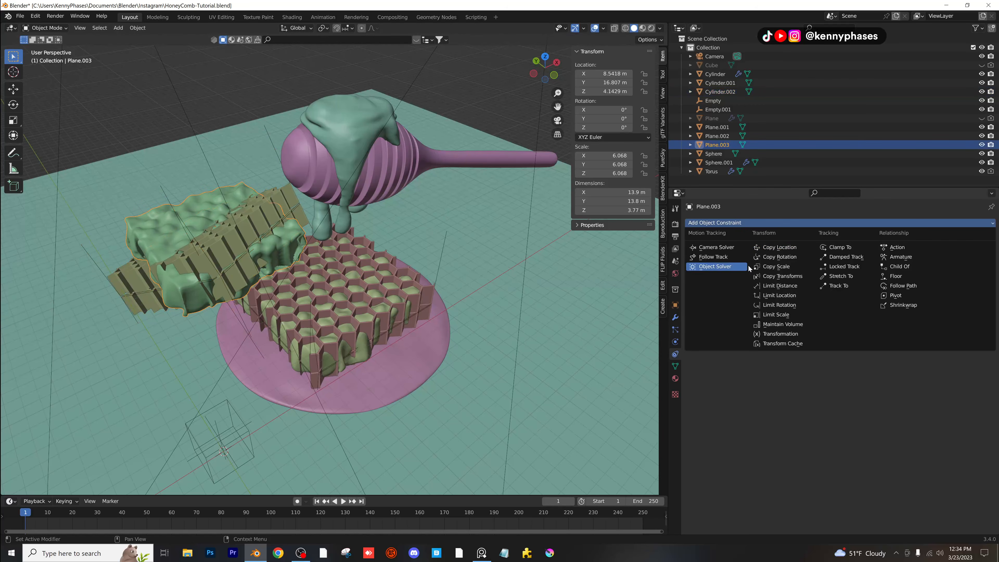
left_click(784, 250)
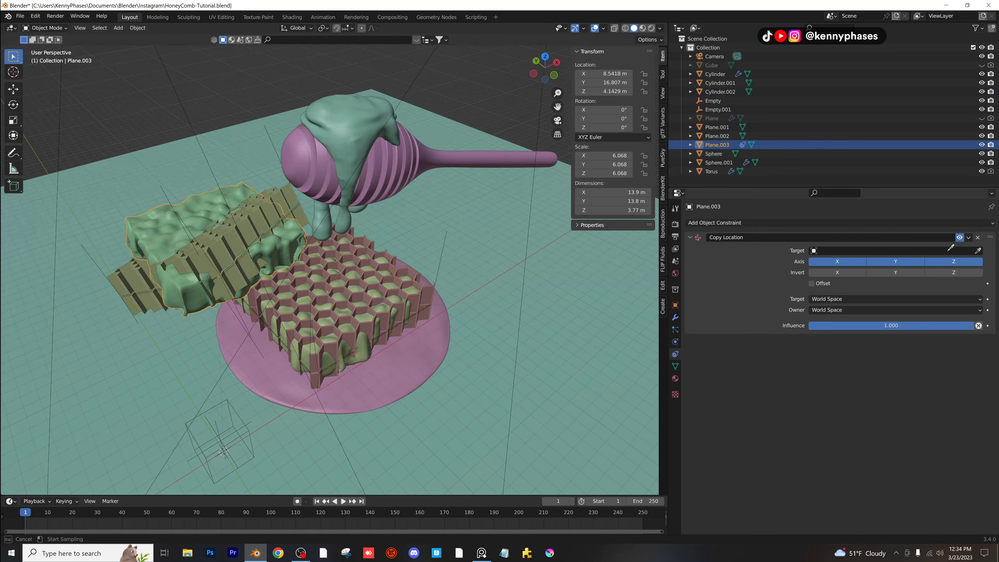
left_click(227, 240)
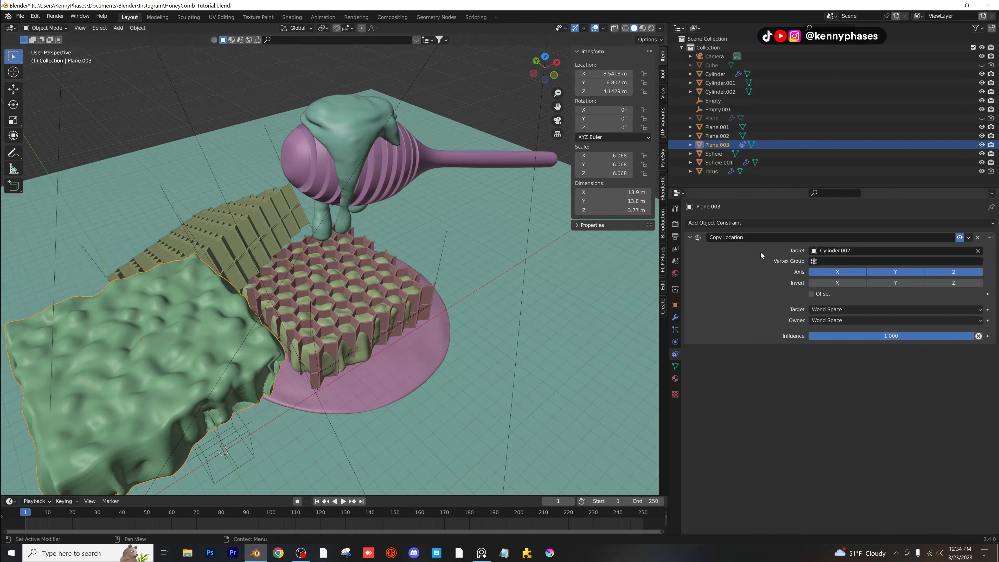
Reset the leaning comb's origin to its geometry so the constrained honey sits at the comb.
left_click(265, 228)
right_click(266, 227)
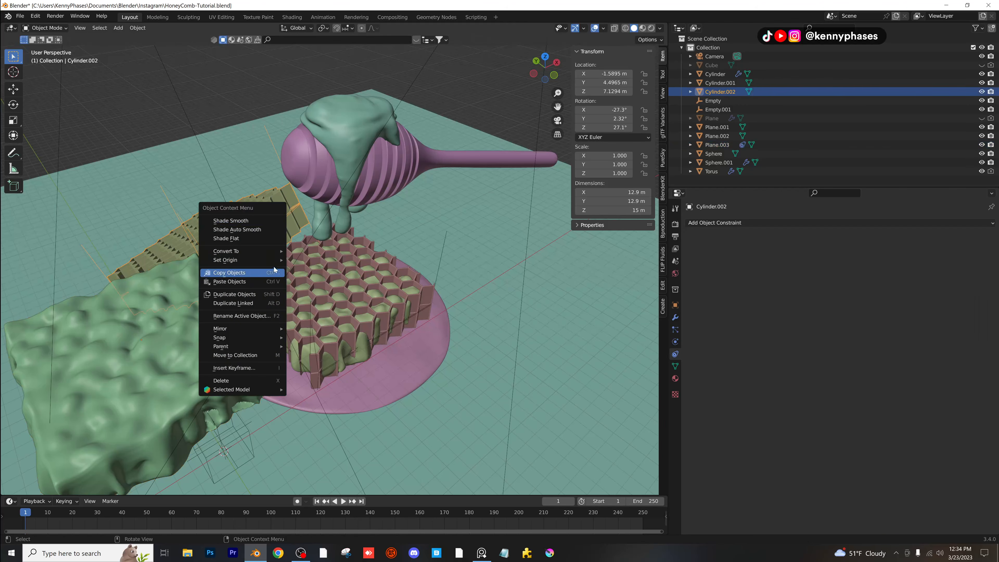
mouse_move(272, 271)
left_click(312, 274)
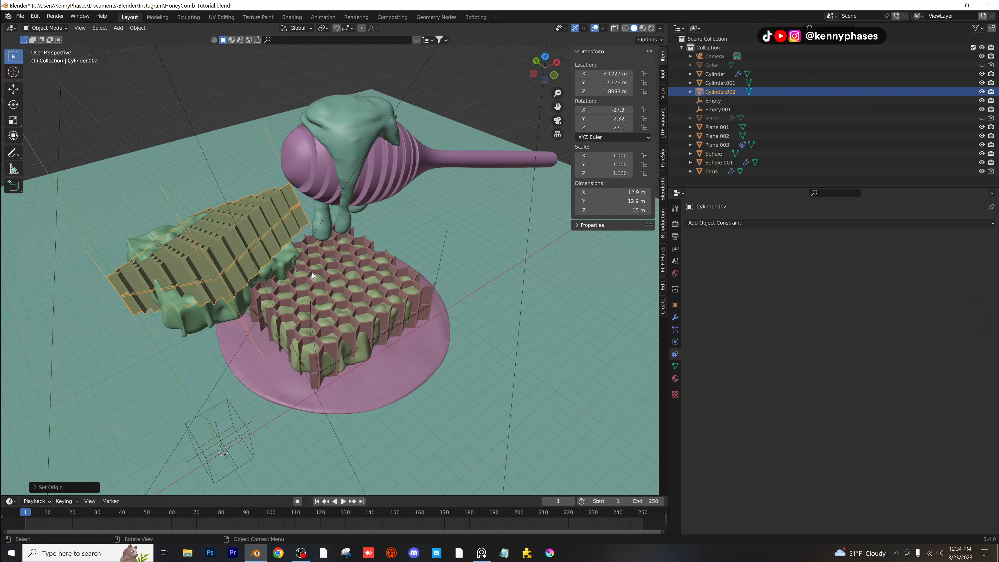
Add a Copy Rotation constraint to the honey copy, targeting the leaning comb Cylinder.002.
left_click(196, 315)
left_click(733, 223)
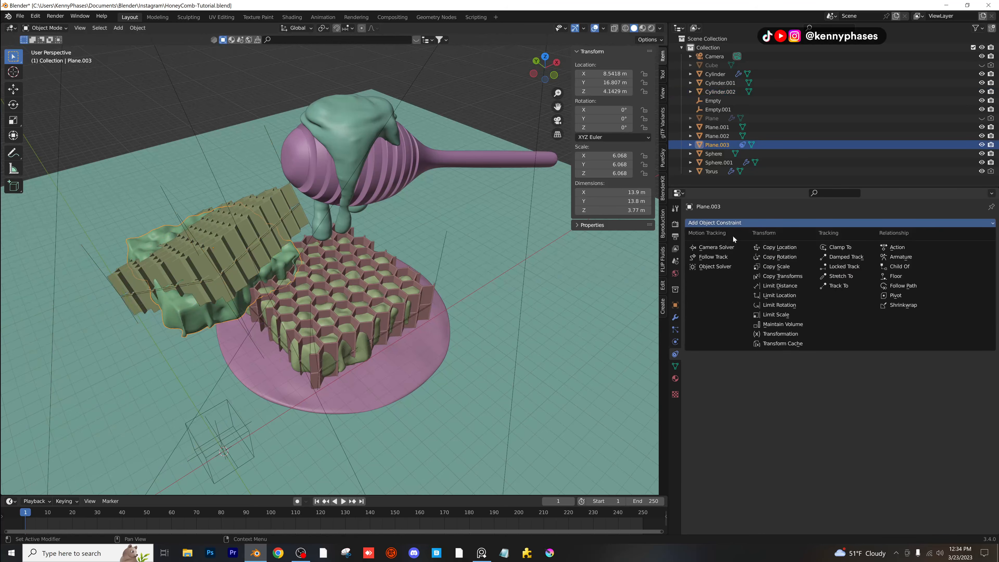
left_click(797, 257)
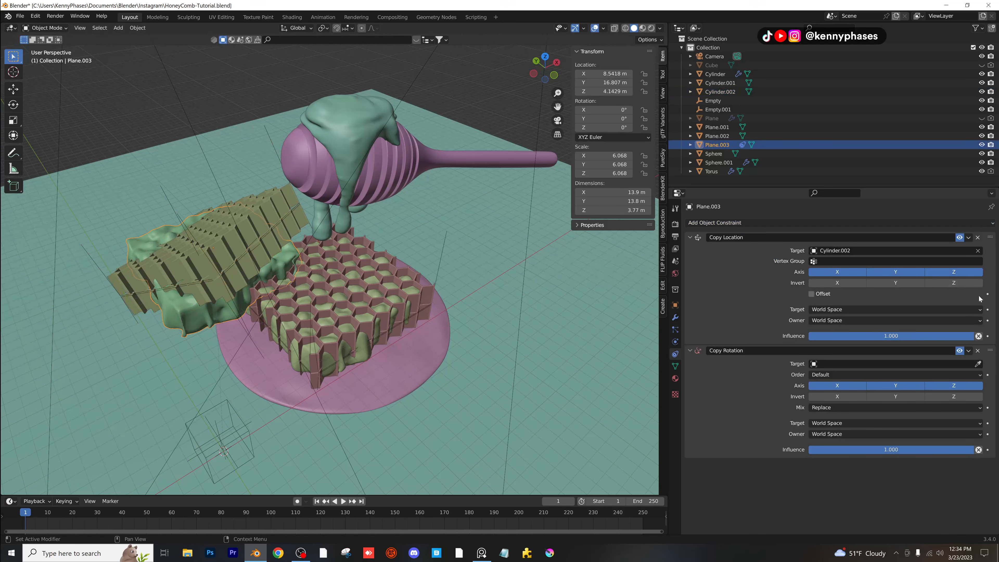
left_click(245, 214)
middle_click_drag(257, 225, 296, 217)
scroll(342, 262, "up", 2)
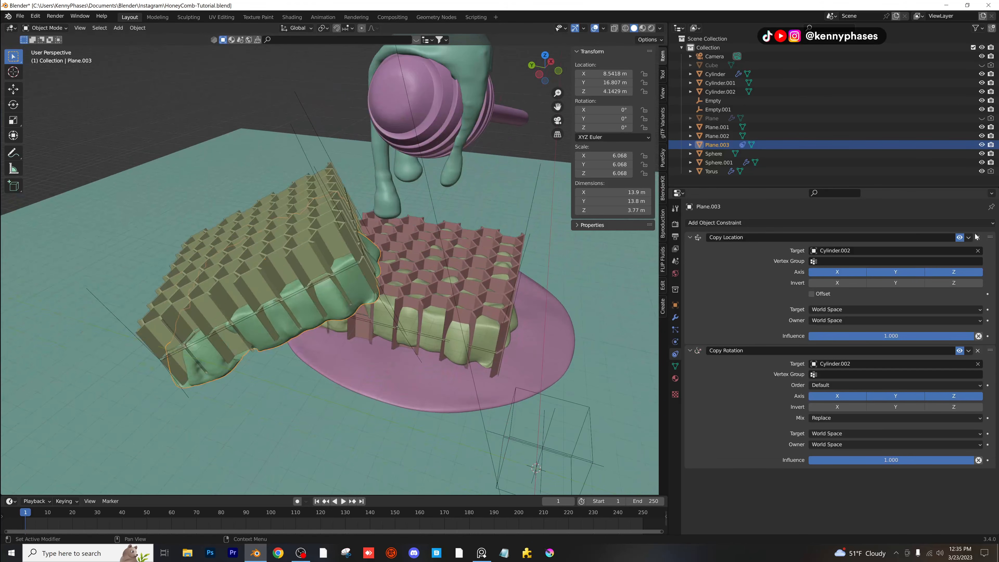
left_click(977, 238)
left_click(968, 237)
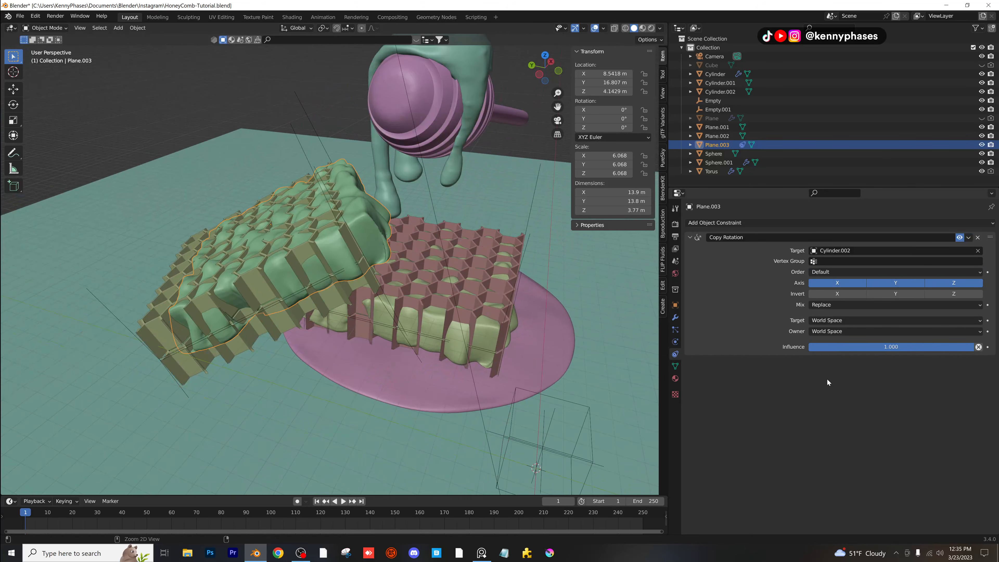
key("ctrl+z")
Apply all Copy Location and Copy Rotation constraints on the honey copy, including an accidental duplicate.
left_click(968, 237)
left_click(968, 257)
left_click(968, 238)
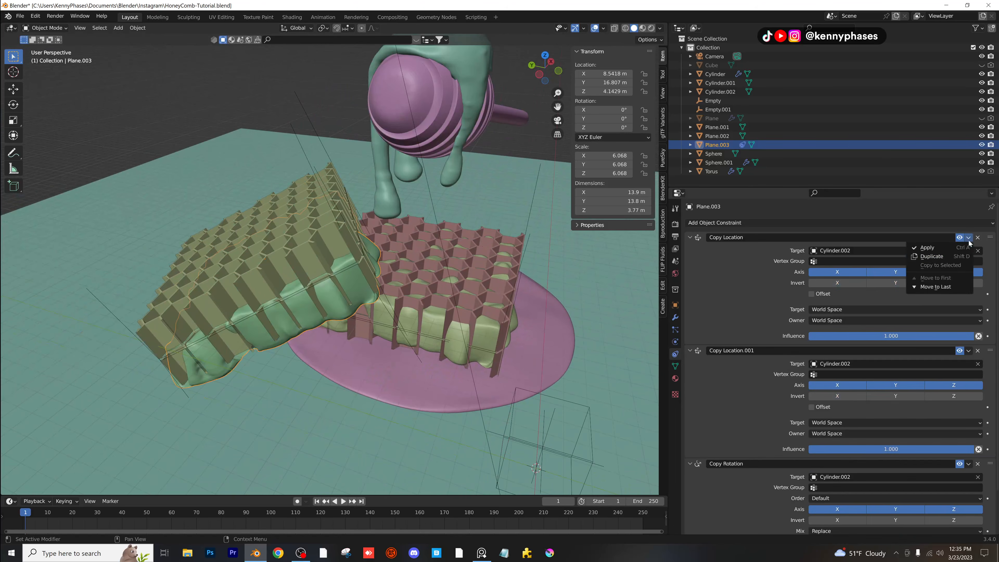
left_click(969, 247)
left_click(968, 237)
left_click(970, 247)
left_click(968, 237)
left_click(969, 247)
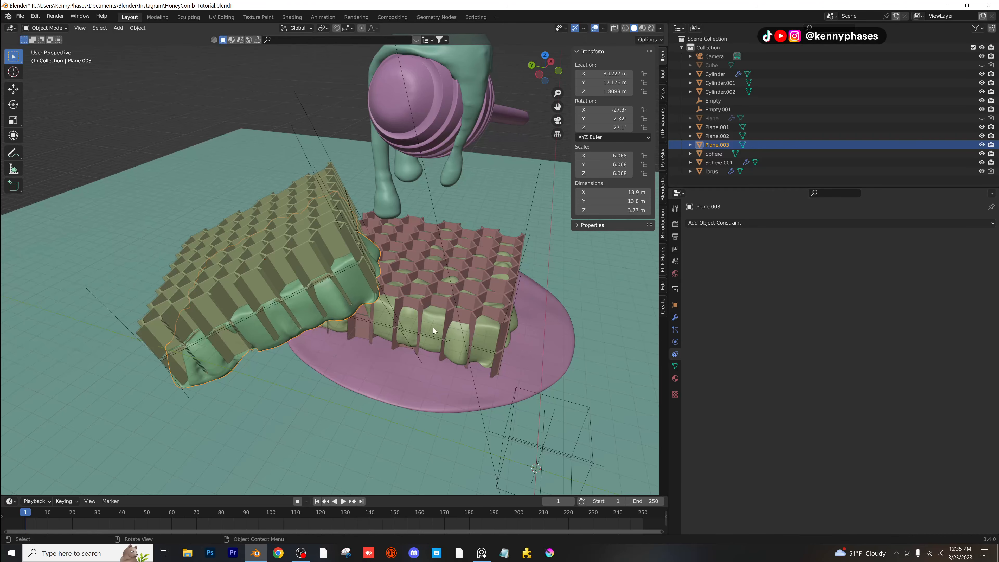
Move the honey copy up into the leaning comb's cells at about X 8.11, Y 17.70, Z 3.09 m.
key("g")
middle_click_drag(357, 249, 311, 242)
left_click(345, 203)
key("g")
left_click(322, 245)
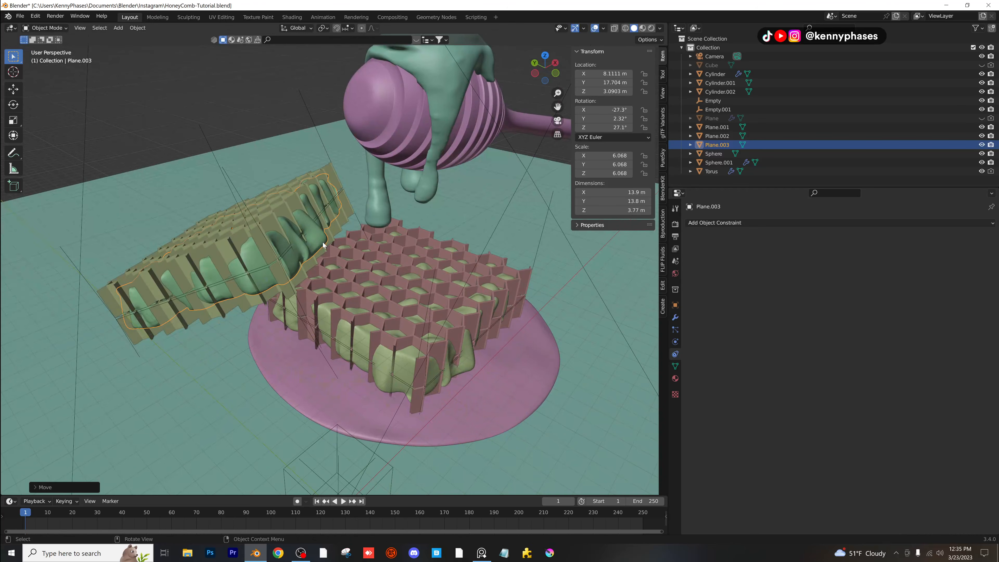
In the rendered camera view, nudge the honey copy to about X 8.14, Y 17.74, Z 3.16 m and save the file.
key("KP_0")
key("z")
left_click(335, 190)
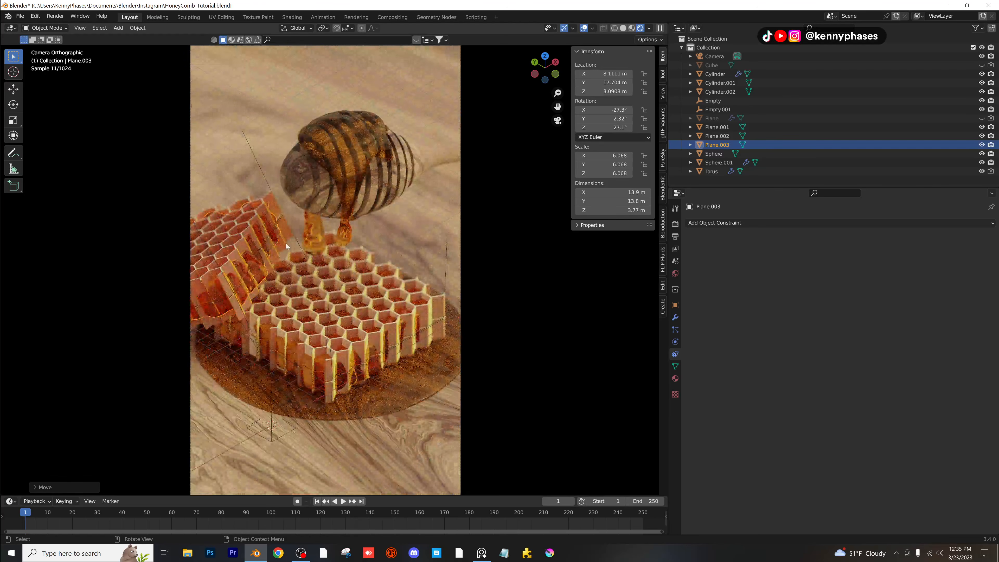
scroll(286, 246, "up", 4)
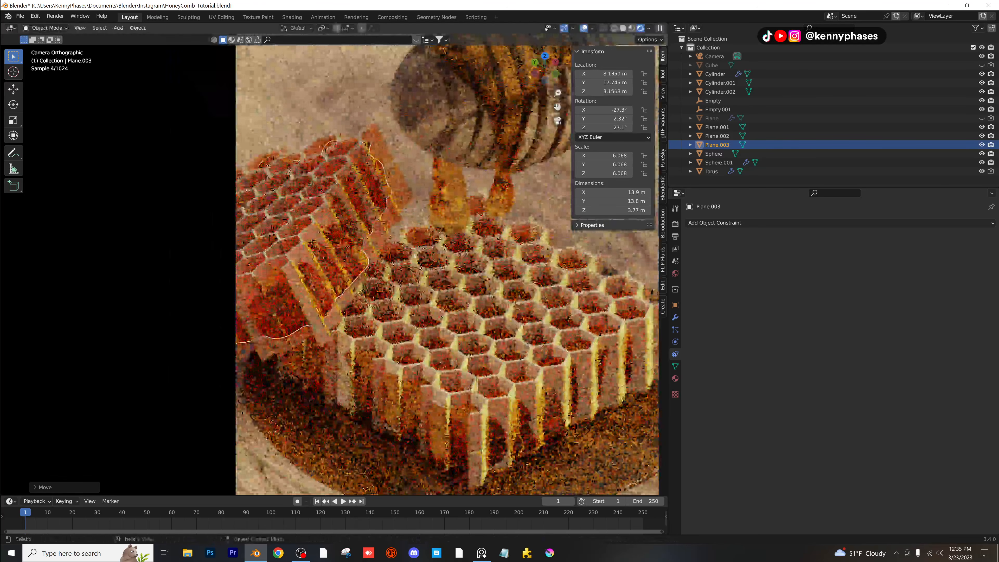
scroll(524, 267, "down", 5)
key("ctrl+s")
Look over the rendered combs and select the honey puddle beneath them.
left_click(522, 265)
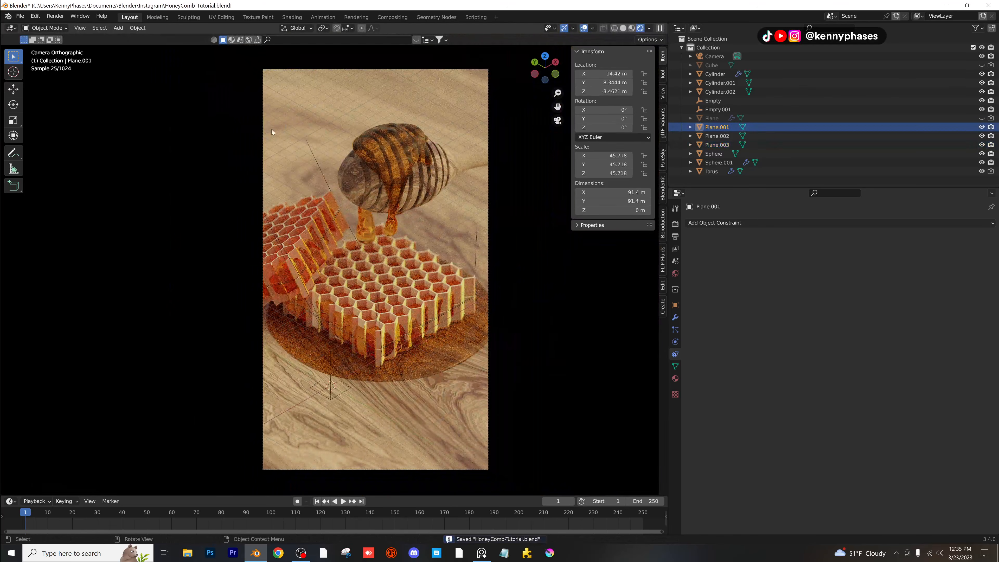
scroll(300, 262, "up", 3)
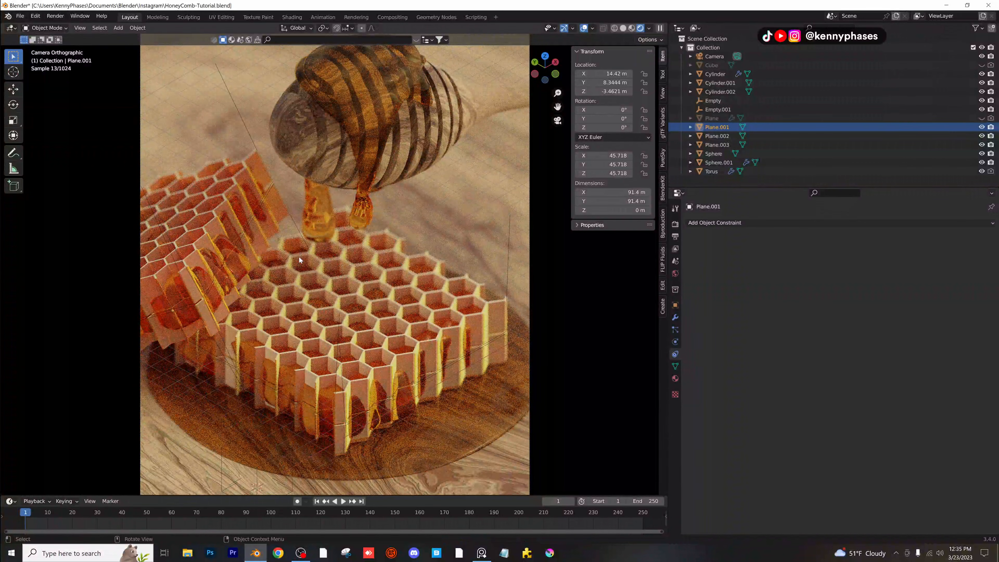
middle_click_drag(440, 410, 409, 317, "shift")
left_click(417, 335)
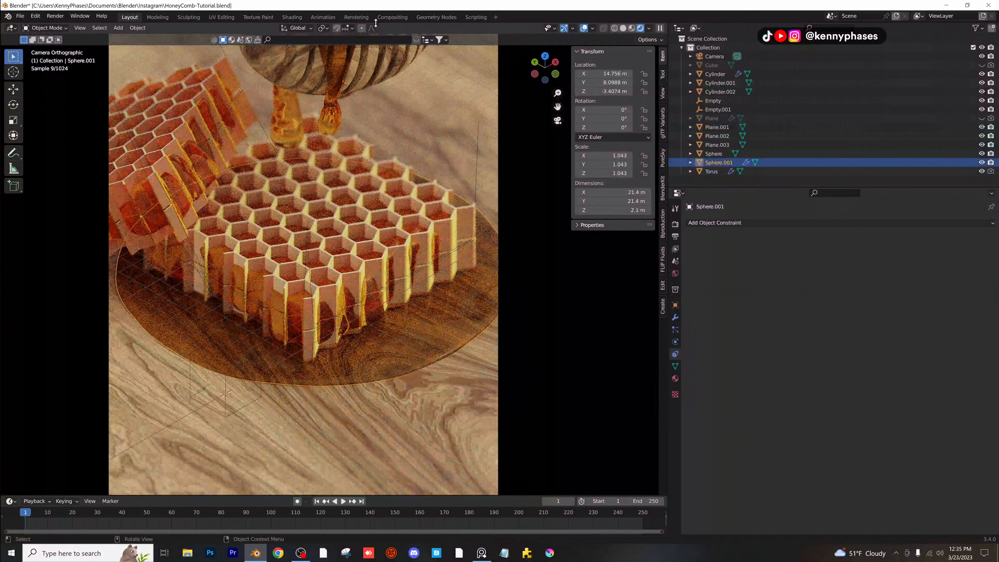
Shrink the Blender window to about two thirds of the screen so the honeycomb reference board shows beside it.
key("super+Left")
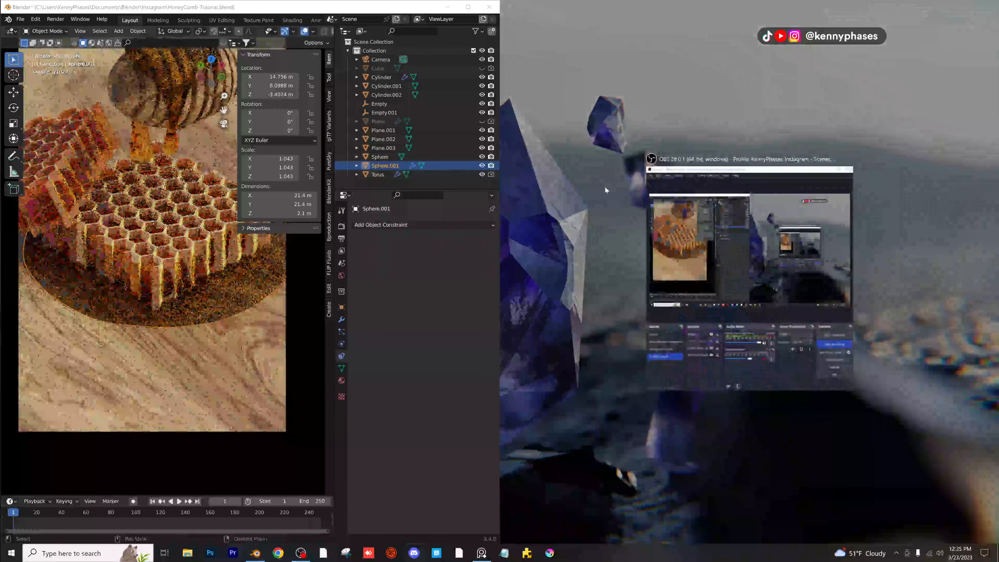
left_click(556, 195)
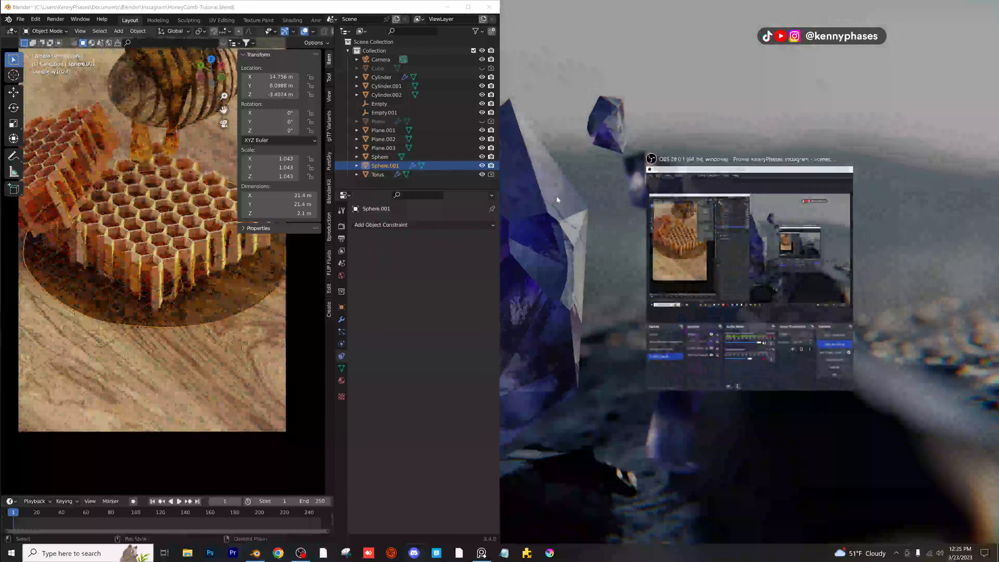
left_click_drag(499, 206, 649, 207)
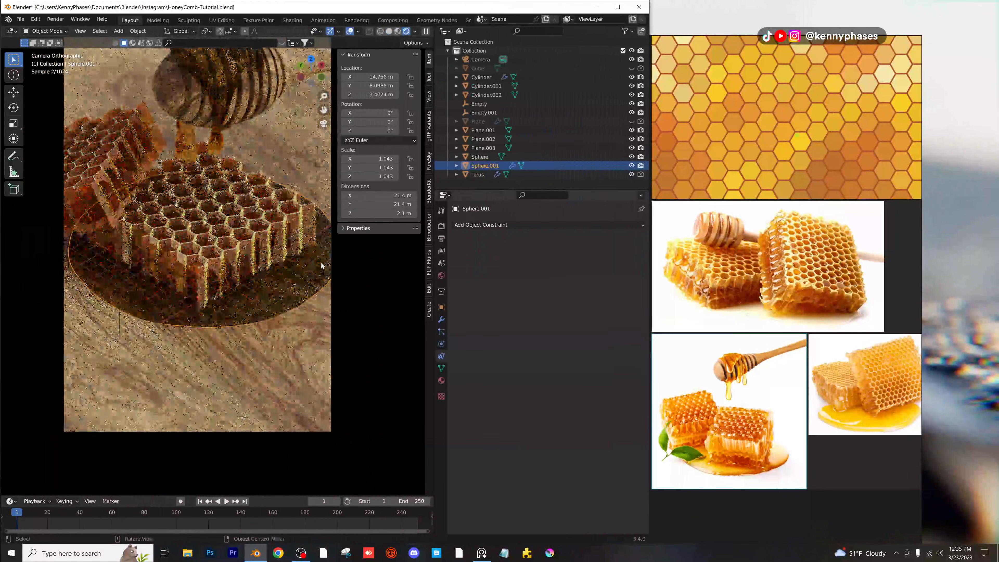
Compare the rendered scene with the reference photos, examining how the honey pools around the base of the combs.
scroll(816, 375, "up", 3)
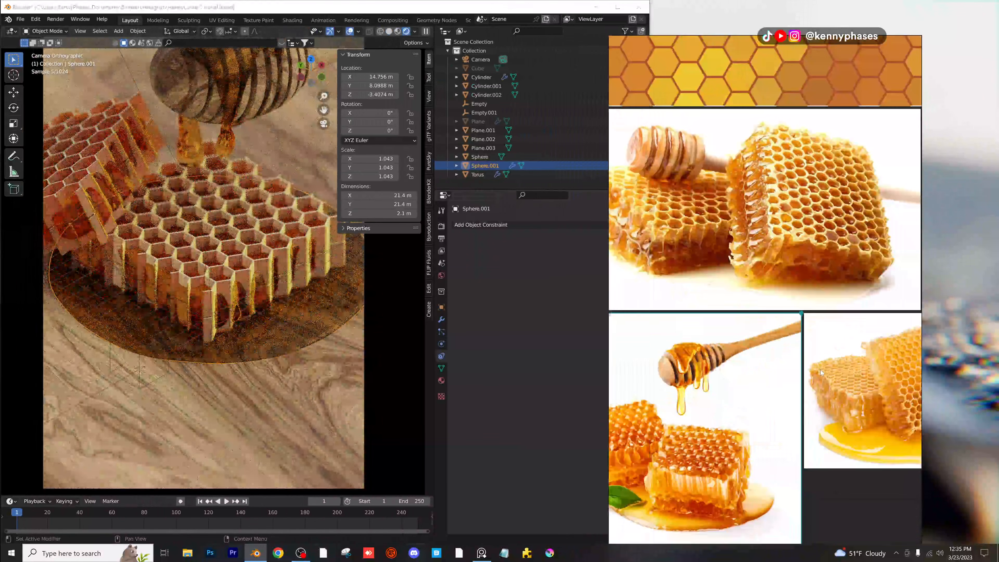
right_click_drag(828, 53, 465, 45)
scroll(457, 402, "up", 2)
middle_click_drag(457, 401, 558, 247)
scroll(451, 361, "up", 1)
mouse_move(451, 361)
middle_mouse_down()
mouse_move(512, 332)
mouse_move(449, 362)
middle_mouse_up()
scroll(486, 339, "up", 1)
scroll(449, 362, "down", 3)
scroll(450, 366, "down", 3)
scroll(481, 342, "up", 3)
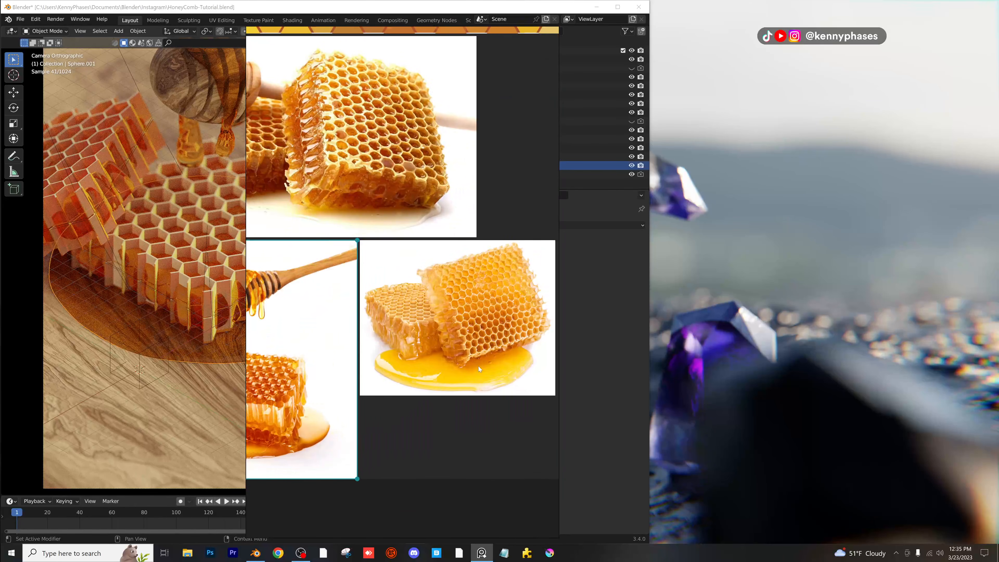
right_click_drag(513, 44, 911, 57)
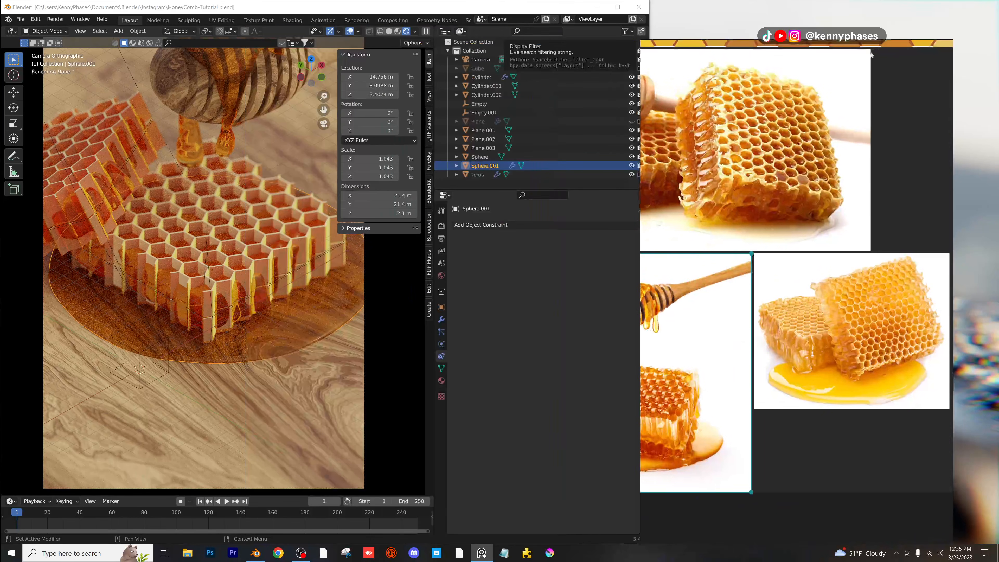
Maximize the Blender window again and save the file.
double_click(524, 10)
key("ctrl+s")
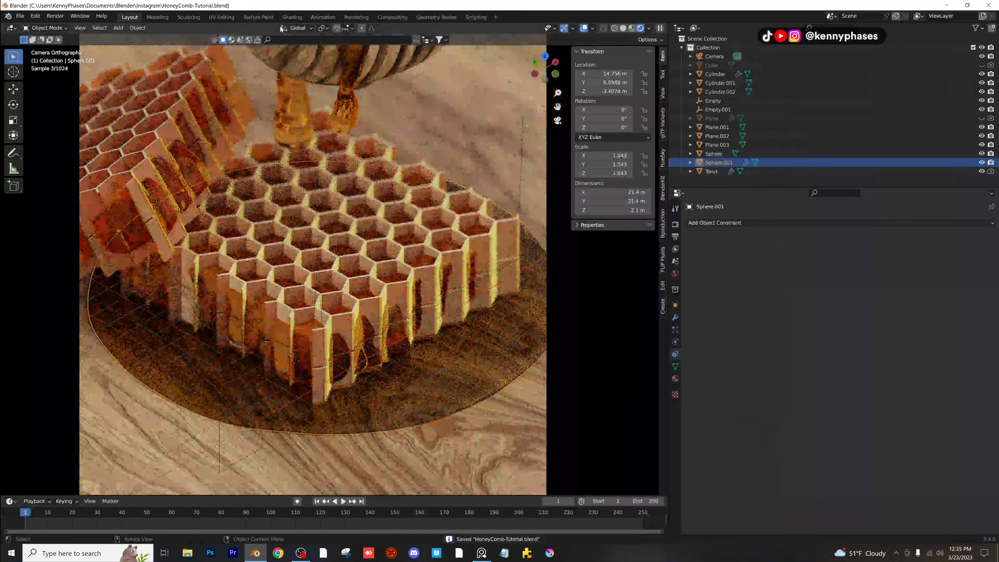
In the Sculpting workspace, apply the Displace and Subdivision modifiers on the honey puddle.
left_click(188, 18)
scroll(387, 224, "down", 2)
scroll(456, 295, "up", 1)
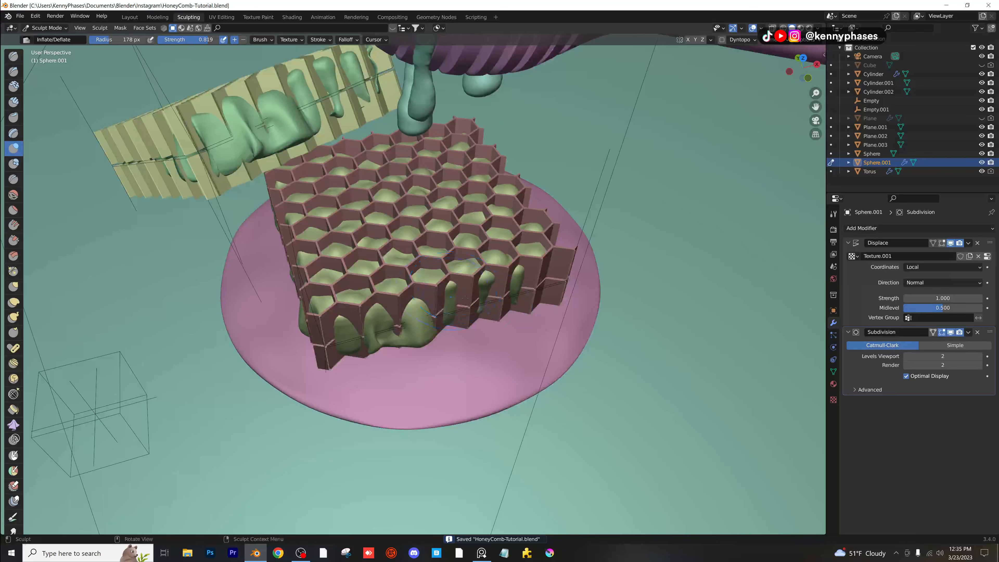
left_click(968, 242)
left_click(952, 254)
left_click(968, 242)
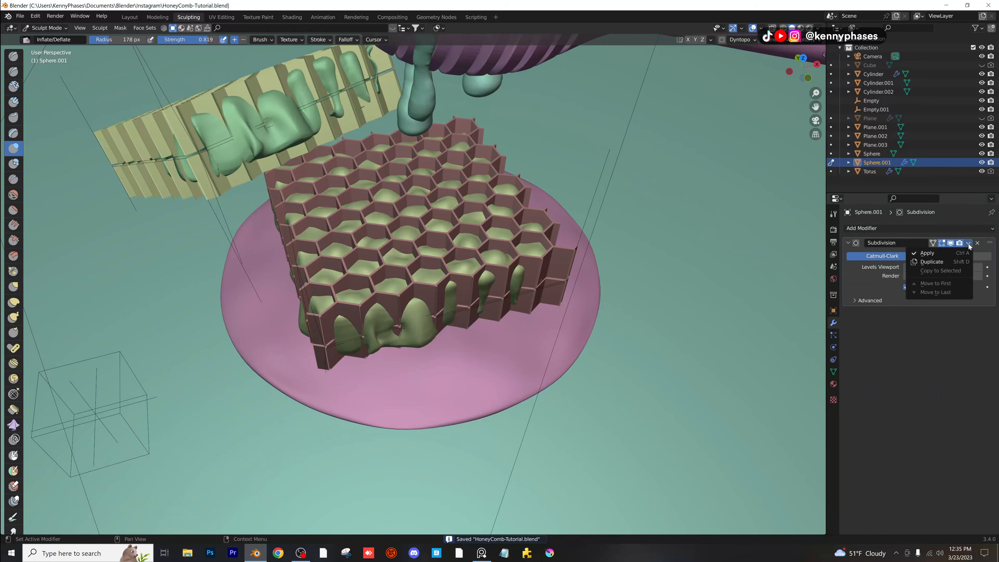
left_click(951, 255)
Remesh the puddle with a 0.1 m voxel size and inflate its surface beneath the narrow honey drips.
left_click(762, 42)
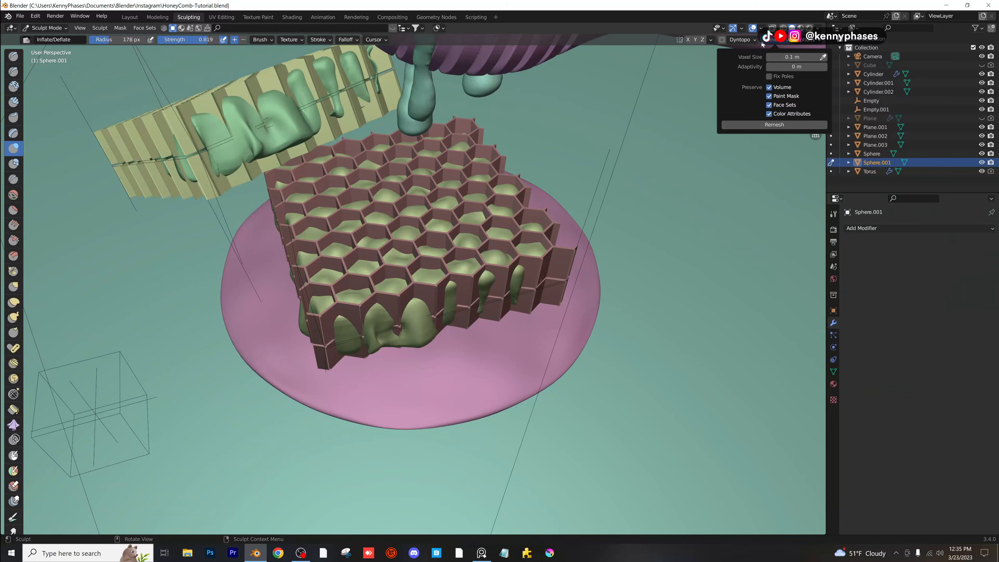
left_click(780, 125)
middle_click_drag(517, 241, 498, 233)
scroll(412, 308, "up", 4)
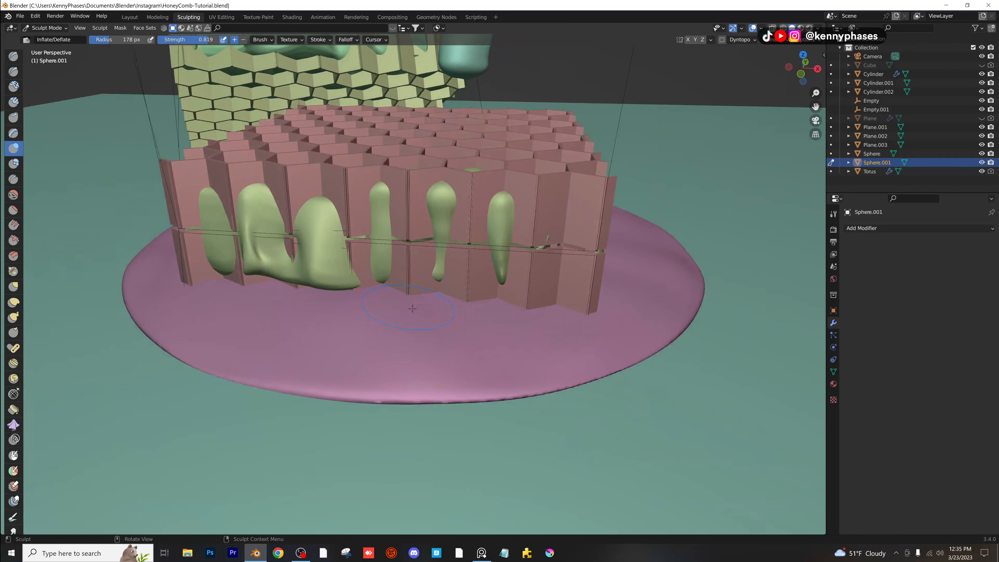
left_click_drag(502, 315, 407, 308)
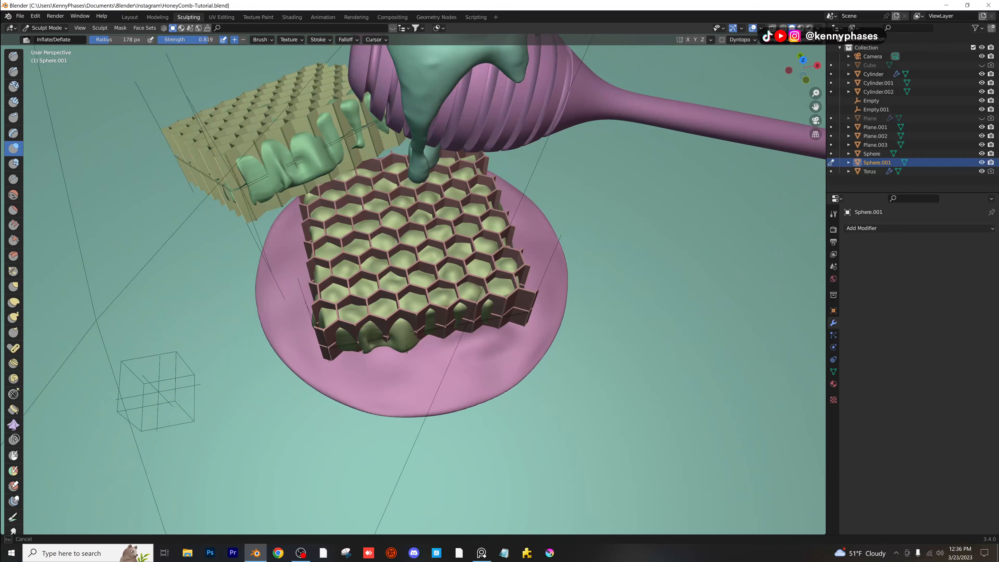
left_click_drag(407, 350, 412, 347)
Inflate the honey puddle against the base of the upright comb's side, at the corner nearest the leaning comb.
middle_click_drag(436, 342, 440, 317)
scroll(440, 317, "up", 2)
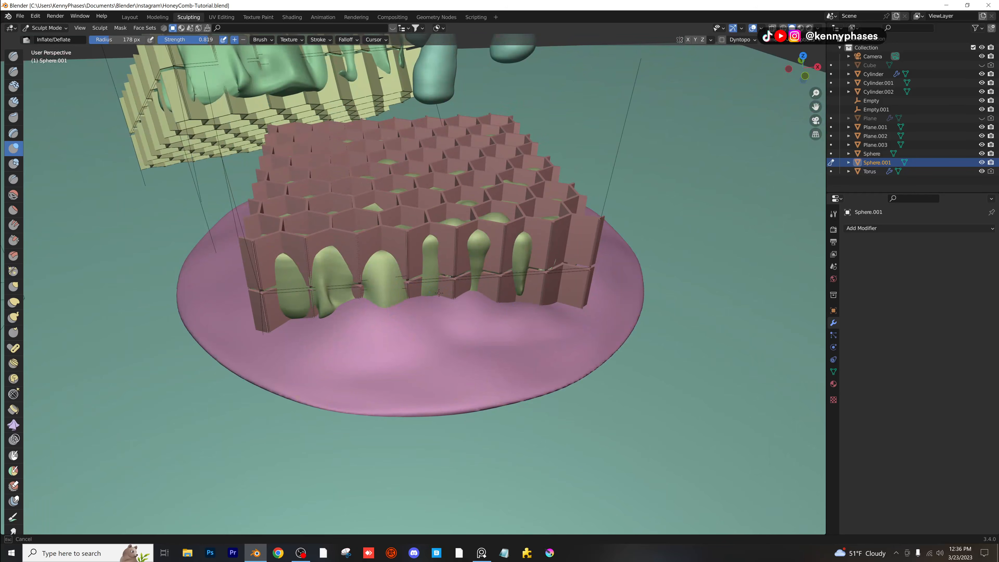
mouse_move(451, 286)
middle_mouse_down()
mouse_move(453, 264)
mouse_move(484, 305)
mouse_move(494, 294)
mouse_move(327, 291)
mouse_move(381, 272)
mouse_move(442, 286)
middle_mouse_up()
scroll(485, 305, "up", 1)
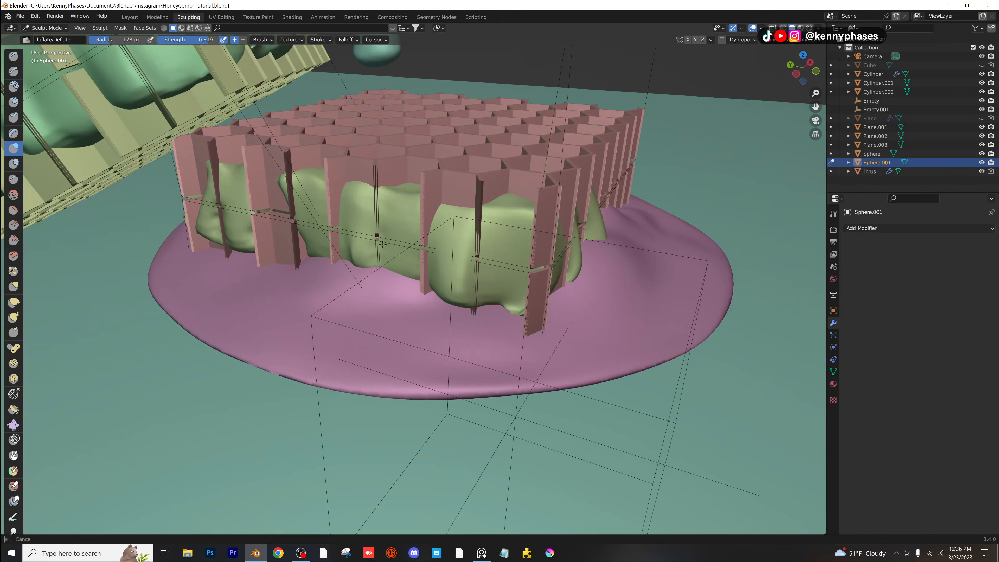
mouse_move(333, 260)
middle_mouse_down()
mouse_move(378, 258)
mouse_move(354, 260)
middle_mouse_up()
scroll(378, 259, "up", 4)
left_click_drag(189, 290, 198, 244)
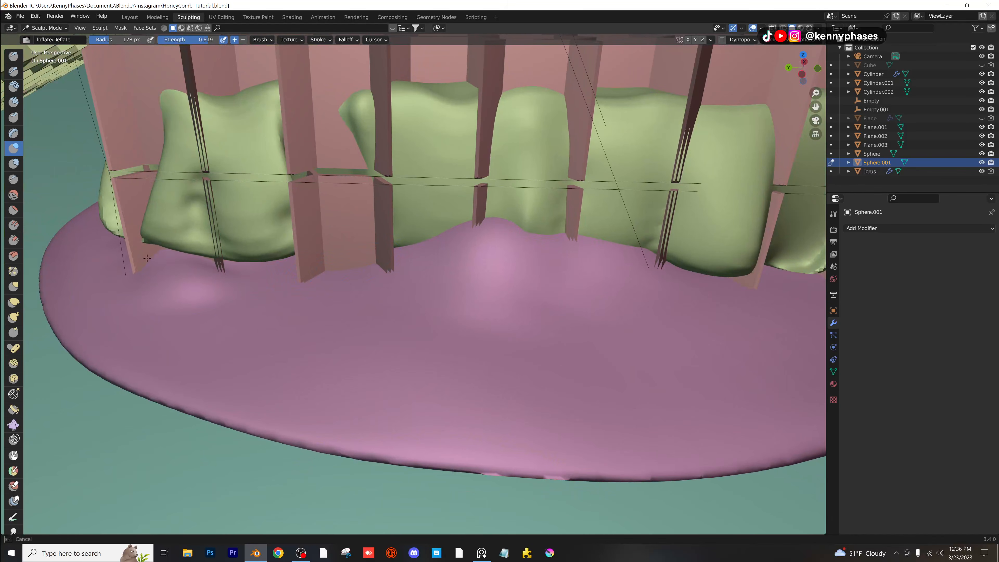
scroll(200, 255, "down", 3)
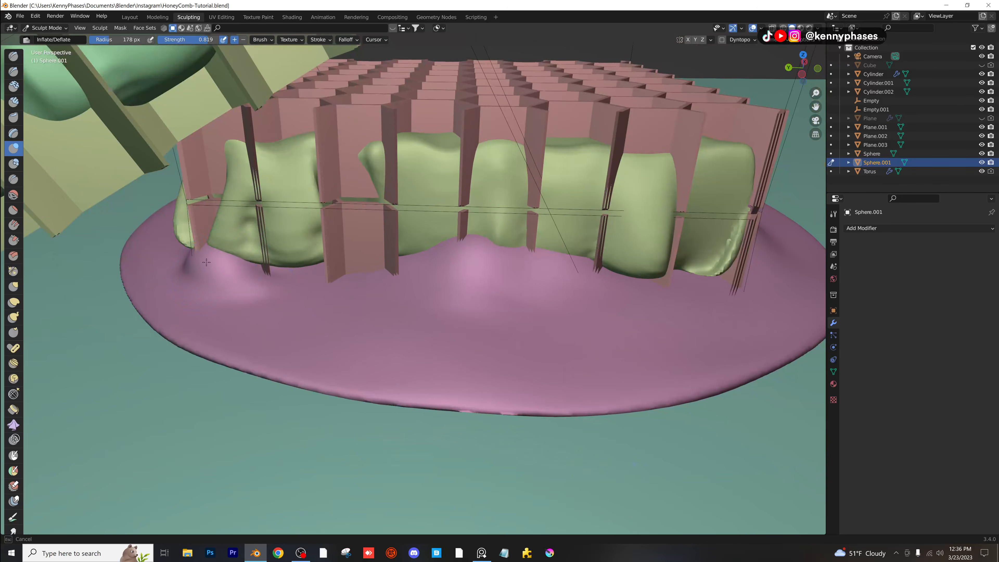
scroll(236, 244, "down", 1)
middle_click_drag(348, 298, 338, 299)
scroll(337, 299, "up", 3)
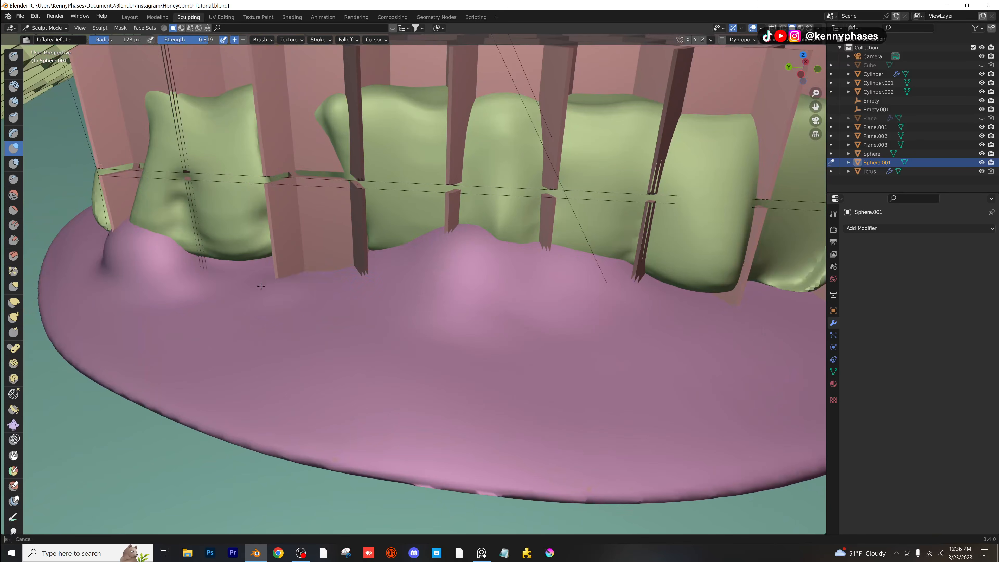
Inflate the puddle beneath the next cell walls along the same side of the upright comb.
left_click_drag(260, 286, 274, 277)
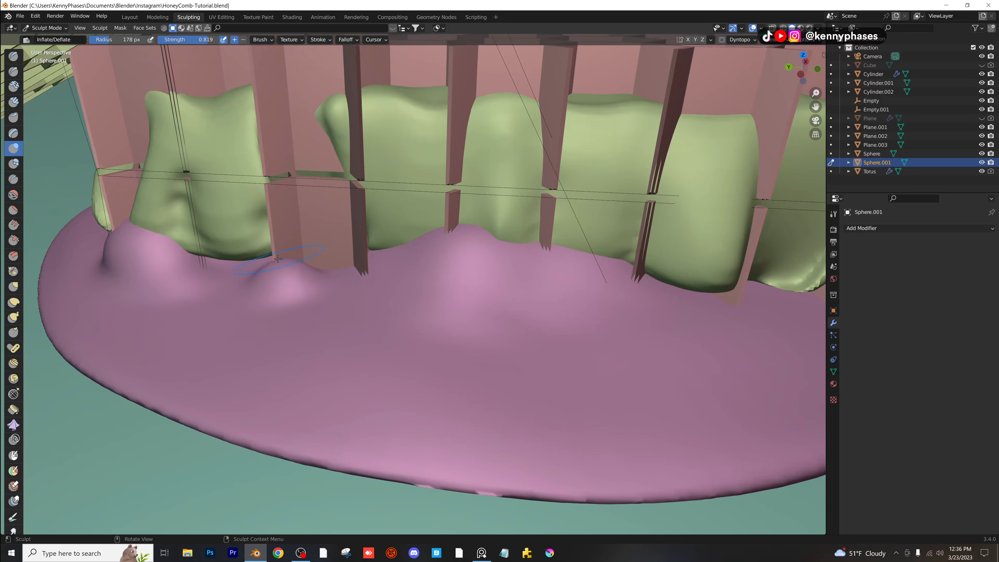
middle_click_drag(280, 258, 308, 345)
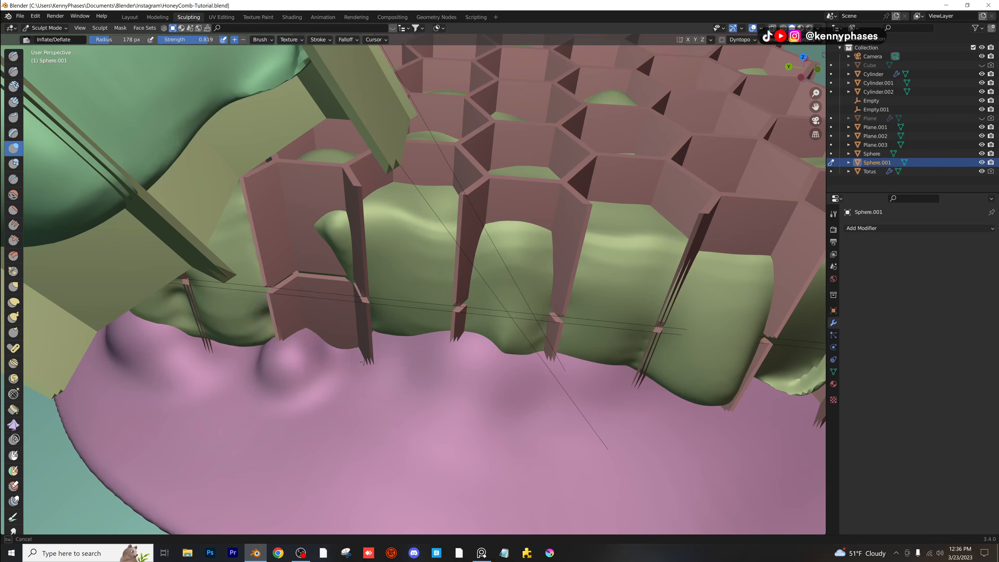
left_click_drag(364, 362, 356, 344)
scroll(412, 368, "down", 2)
mouse_move(413, 367)
middle_mouse_down()
mouse_move(370, 330)
mouse_move(360, 343)
middle_mouse_up()
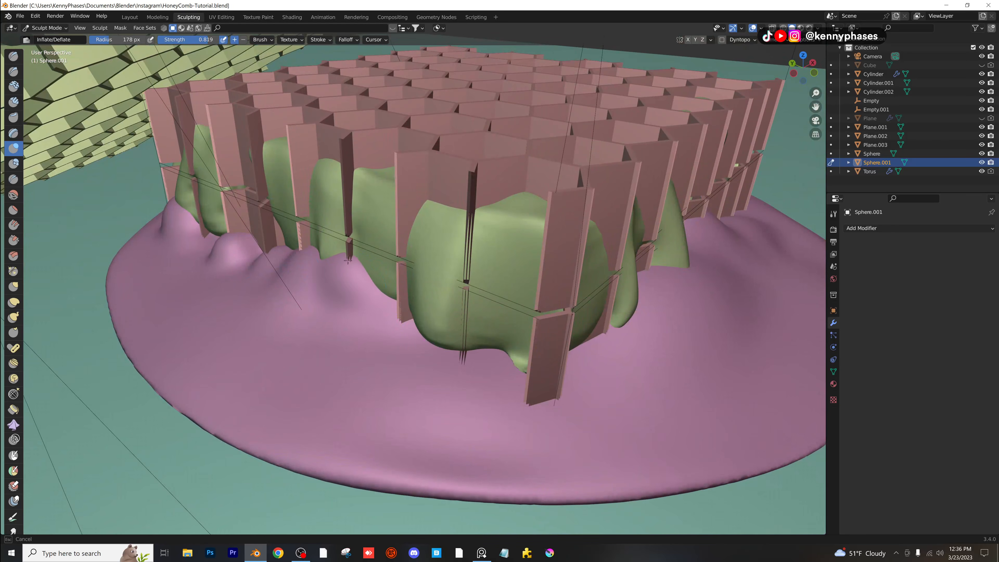
Inflate the puddle surface beneath the wide honey drips on the upright comb's front side.
scroll(423, 325, "down", 3)
middle_click_drag(422, 325, 400, 330)
scroll(405, 327, "down", 1)
scroll(436, 275, "up", 3)
mouse_move(436, 275)
middle_mouse_down()
mouse_move(430, 263)
mouse_move(448, 277)
middle_mouse_up()
scroll(434, 268, "up", 2)
left_click_drag(426, 239, 338, 282)
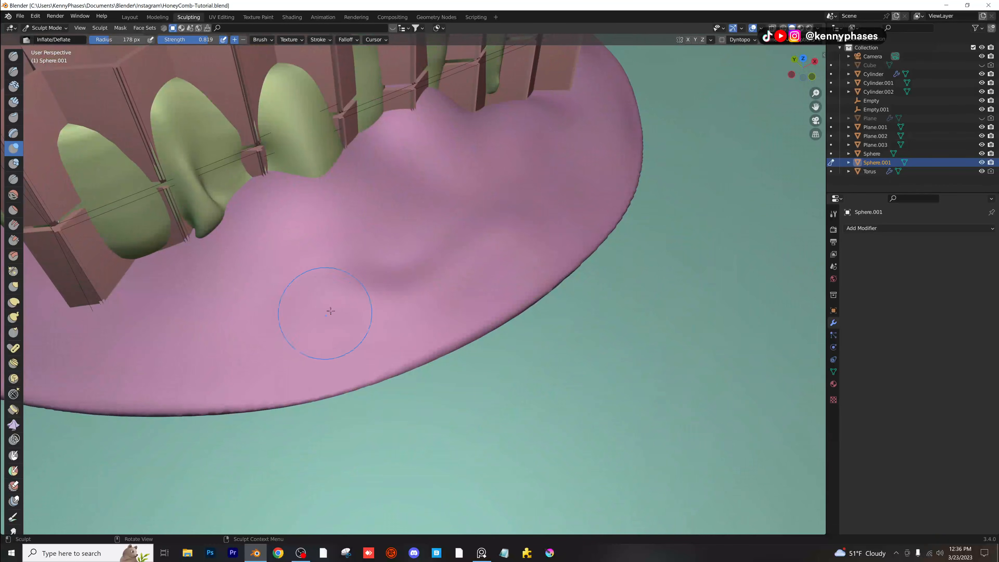
With the Elastic Deform brush in top view, pull the puddle's front rim outward below the dipper handle.
scroll(341, 310, "down", 2)
middle_click_drag(344, 311, 570, 297, "shift")
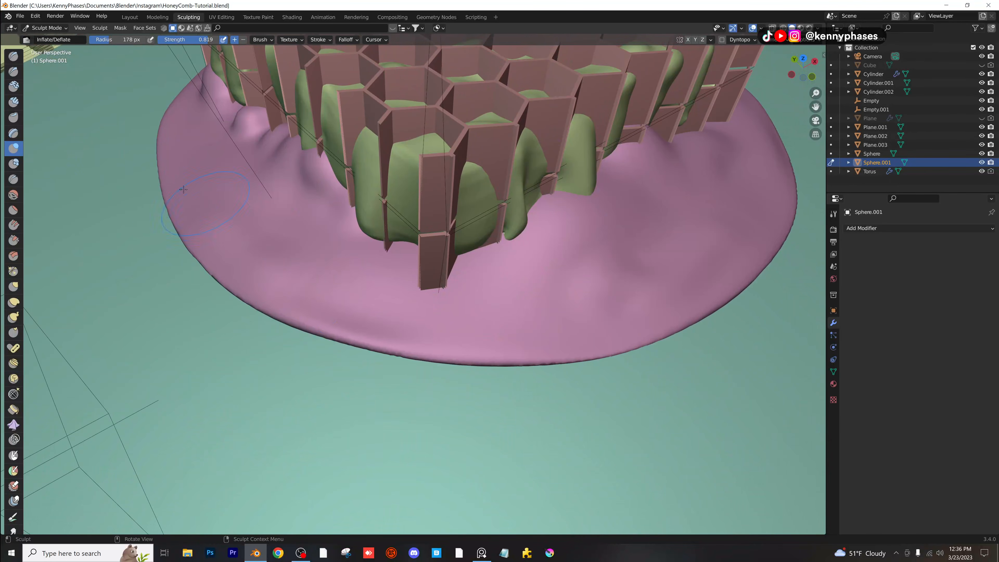
left_click(13, 303)
scroll(401, 301, "down", 3)
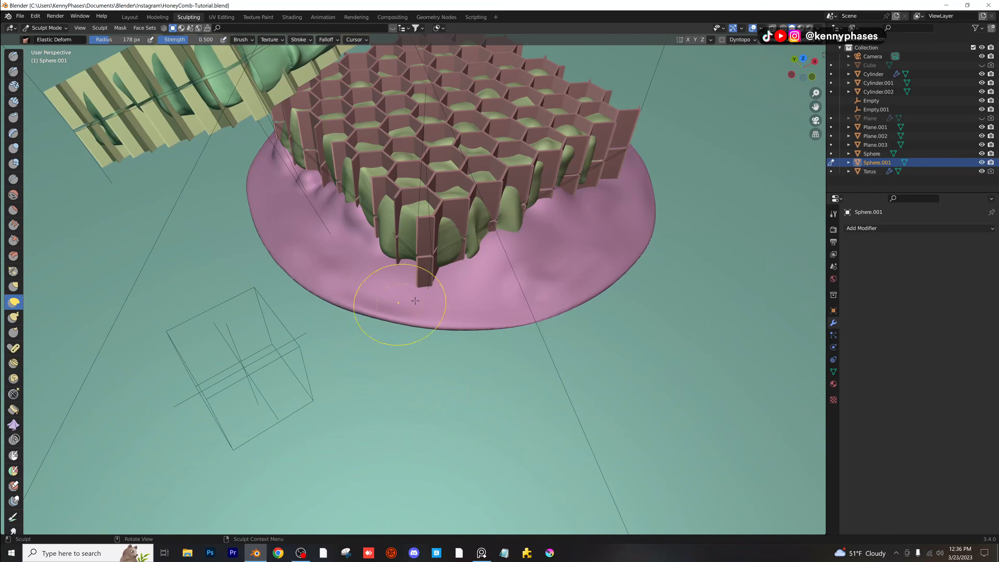
left_click(803, 59)
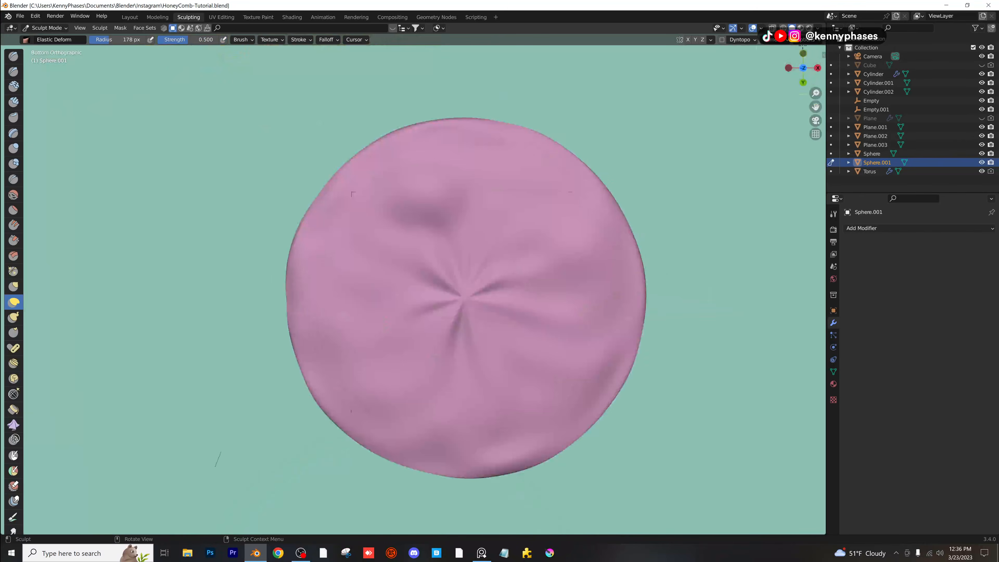
left_click(804, 68)
middle_click_drag(603, 387, 477, 294, "shift")
scroll(477, 294, "down", 1)
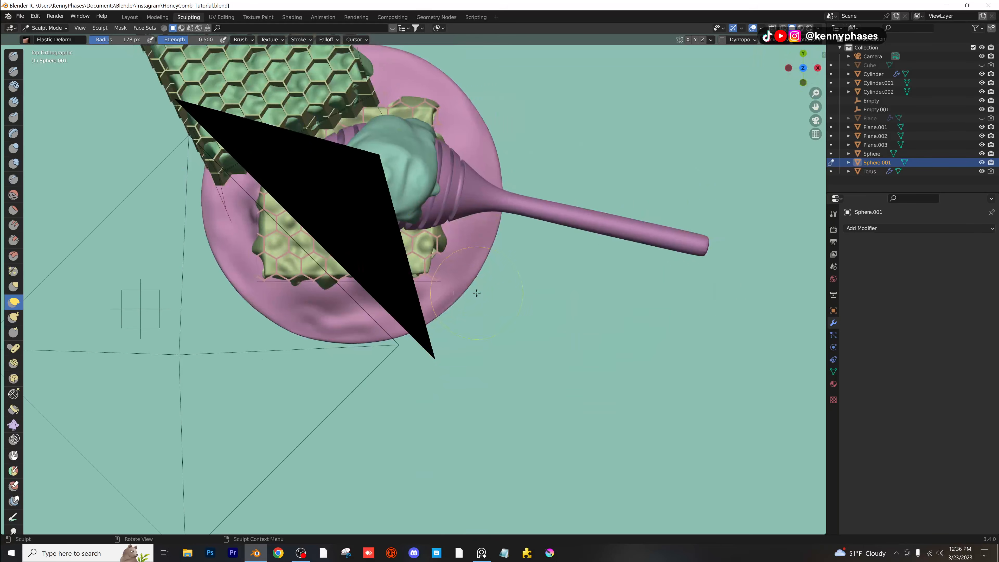
mouse_move(471, 287)
left_mouse_down()
mouse_move(562, 317)
mouse_move(593, 341)
mouse_move(587, 351)
left_mouse_up()
left_click_drag(451, 327, 456, 375)
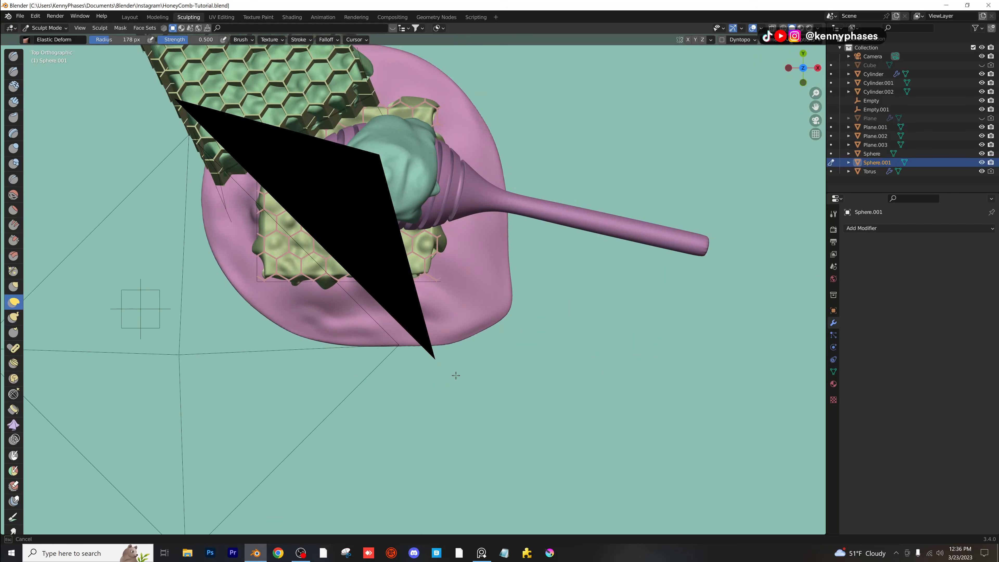
Pull the puddle's back and handle-side rim outward with Elastic Deform to form irregular lobes.
middle_click_drag(489, 245, 441, 340, "shift")
scroll(451, 195, "up", 1)
left_click_drag(433, 196, 470, 159)
left_click_drag(406, 160, 395, 115)
mouse_move(475, 229)
left_mouse_down()
mouse_move(655, 272)
mouse_move(648, 238)
mouse_move(557, 240)
left_mouse_up()
left_click_drag(474, 323, 593, 331)
Push the puddle's back rim beside the leaning comb and its front lobe inward to refine the outline.
scroll(576, 216, "down", 3)
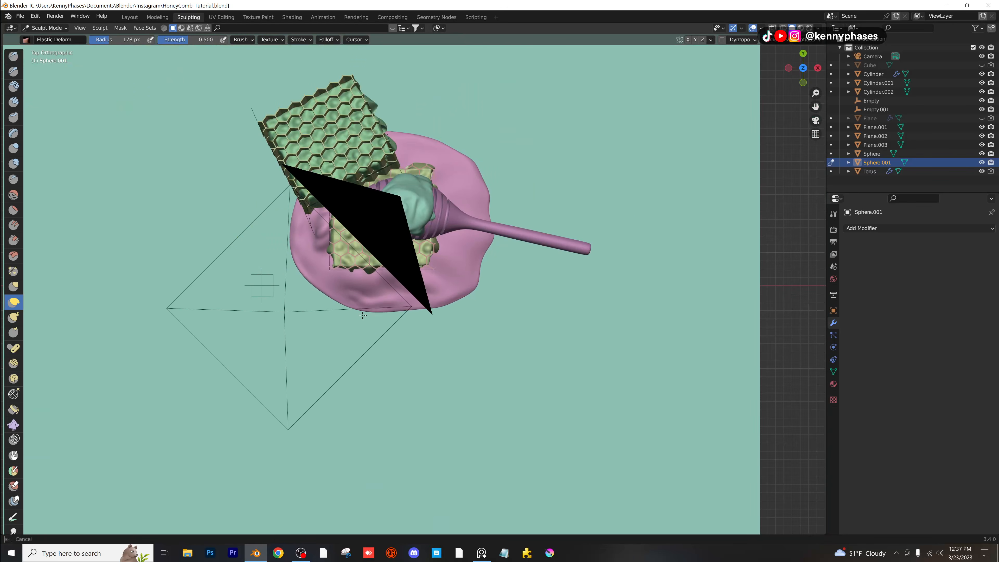
mouse_move(417, 174)
left_mouse_down()
mouse_move(415, 136)
mouse_move(419, 175)
left_mouse_up()
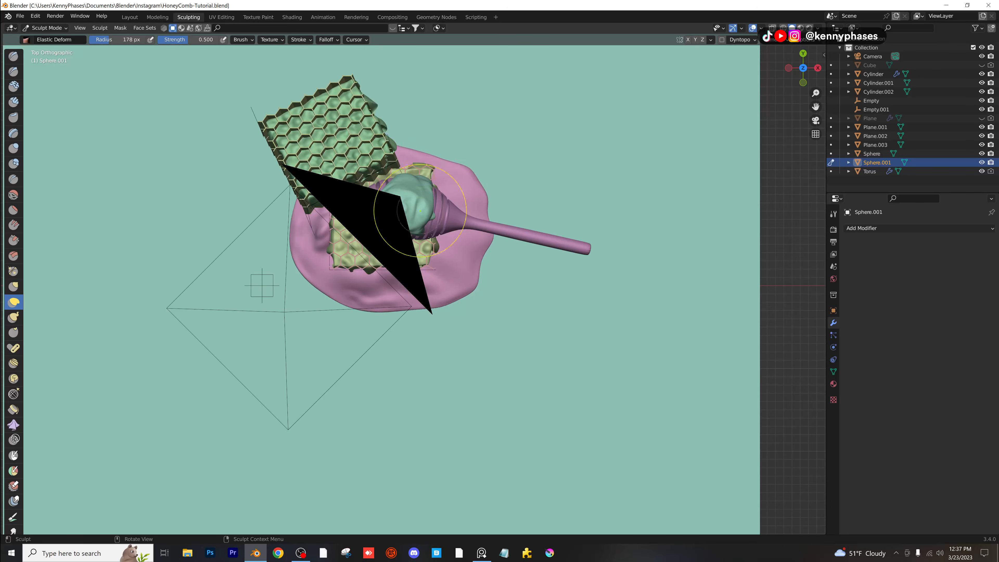
scroll(431, 237, "up", 3)
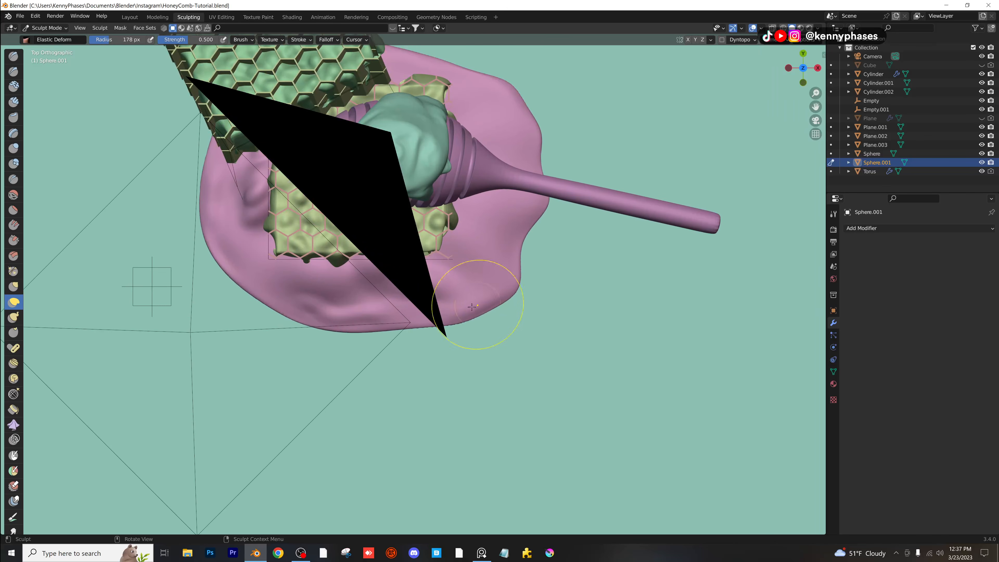
mouse_move(472, 307)
left_mouse_down()
mouse_move(391, 280)
mouse_move(393, 293)
left_mouse_up()
From the top view, bulge the puddle's front rim outward on the side away from the dipper handle.
mouse_move(393, 293)
middle_mouse_down()
mouse_move(527, 272)
mouse_move(388, 208)
middle_mouse_up()
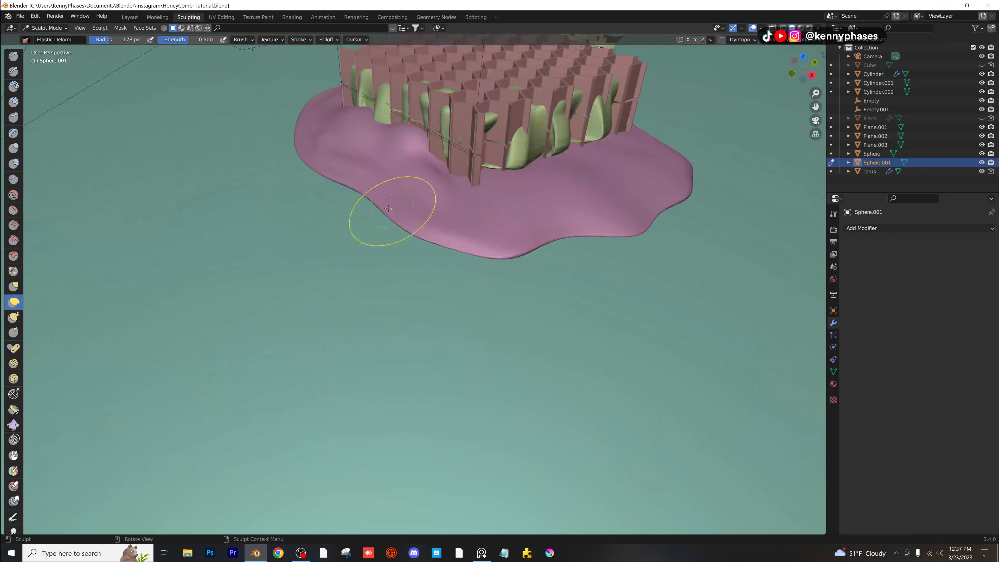
left_click(804, 56)
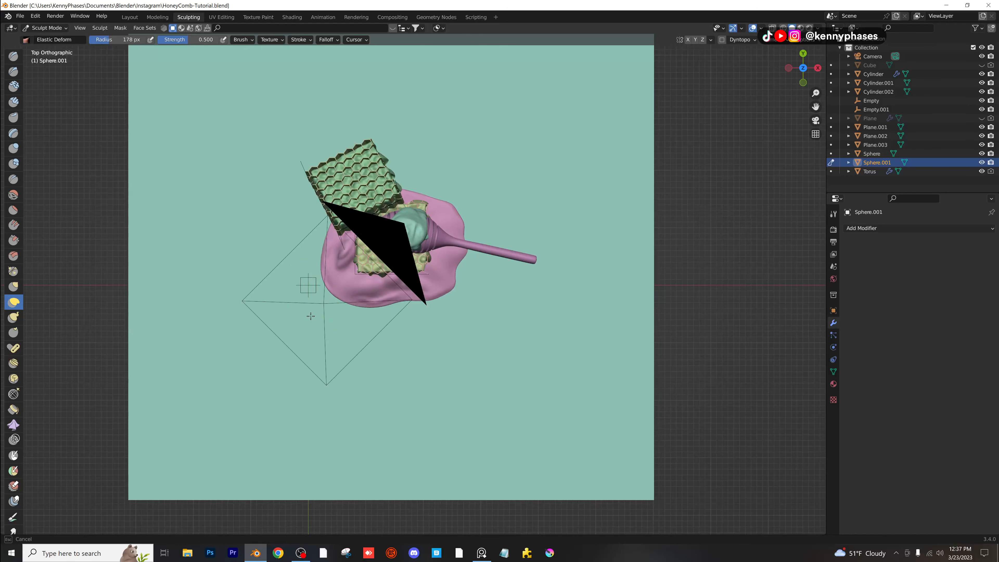
left_click_drag(305, 345, 435, 254)
scroll(435, 254, "down", 2)
scroll(435, 254, "up", 5)
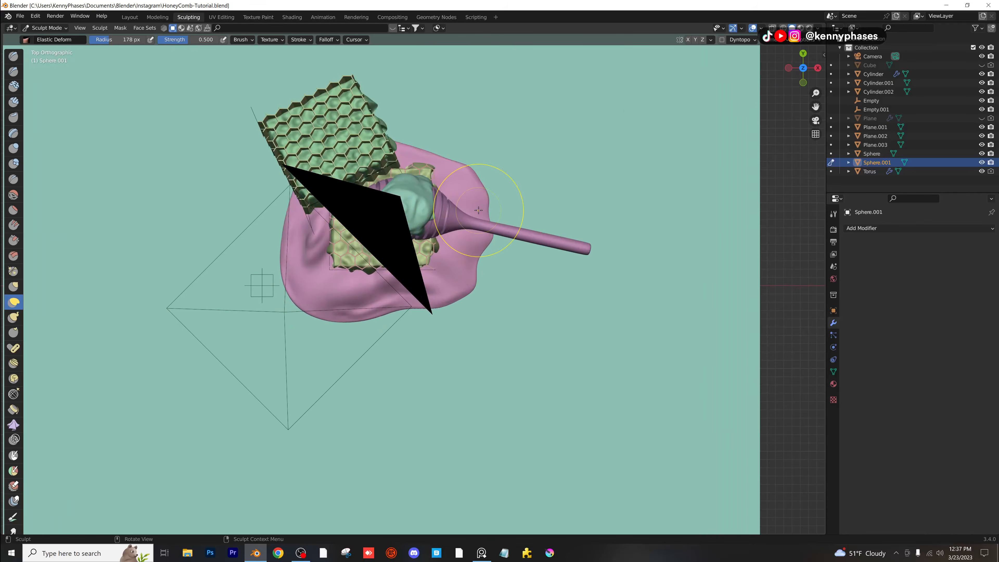
Check the reshaped puddle through the camera with rendered shading.
key("KP_0")
key("Home")
key("z")
left_click(486, 185)
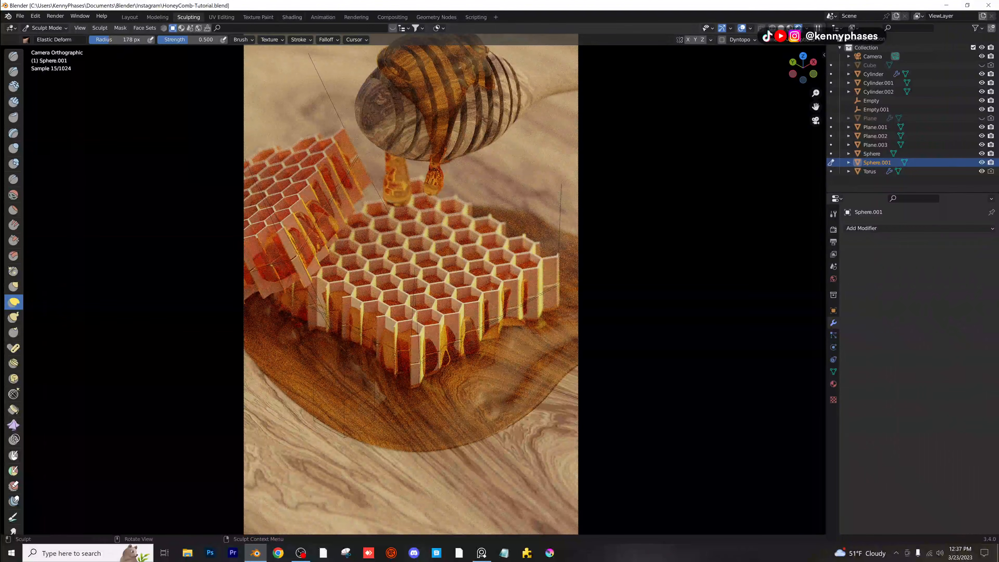
Return to the Layout workspace, save the file and select the honey dipper.
left_click(130, 17)
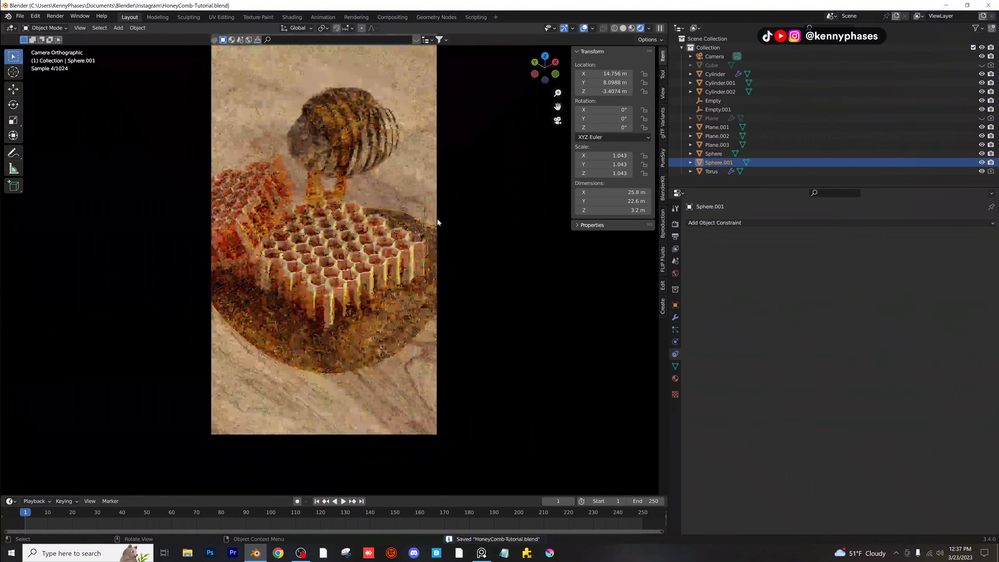
key("ctrl+s")
left_click(385, 158)
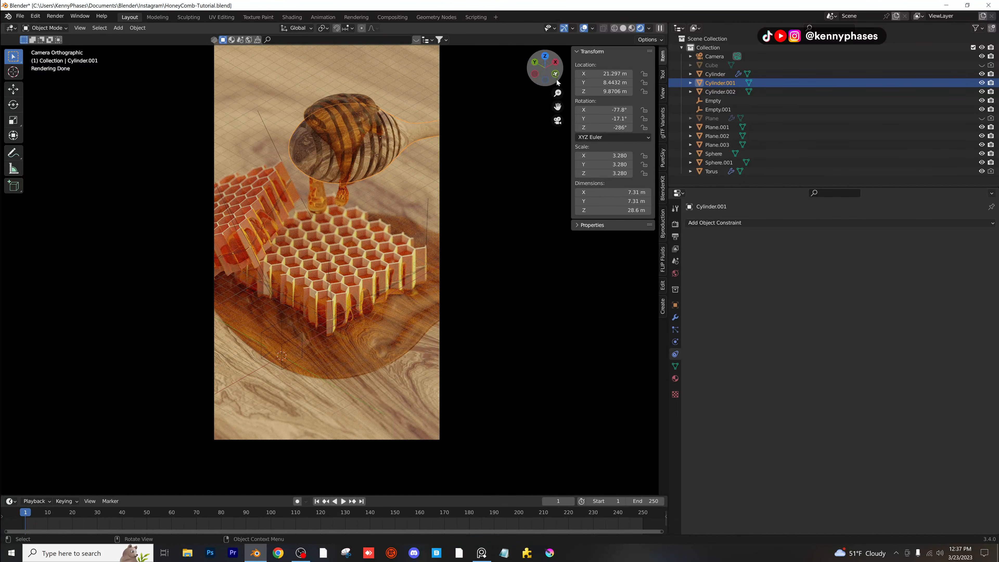
Hide the viewport overlays for extras, relationship lines, selection outlines, bones, motion paths, text info, 3D cursor and annotations.
left_click(593, 28)
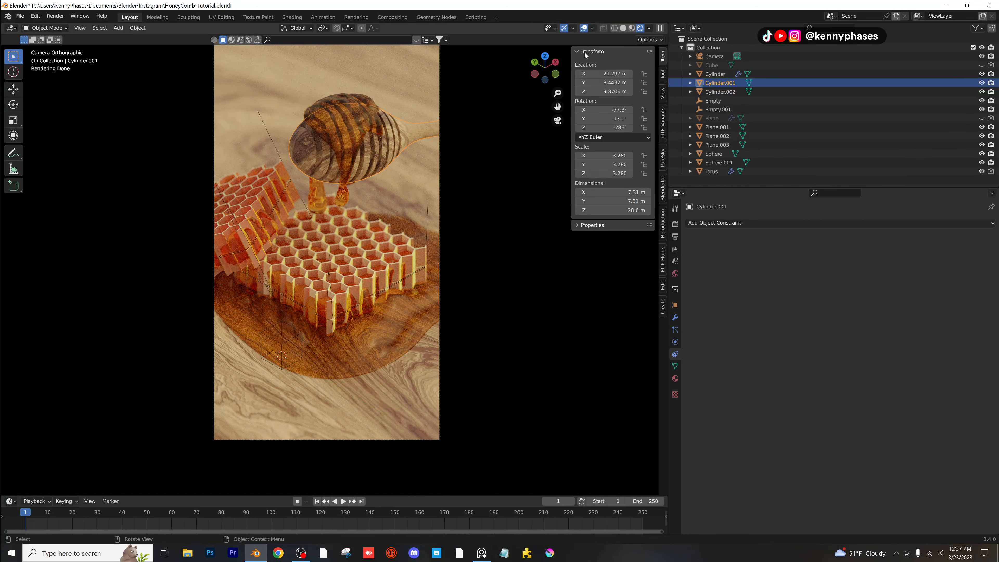
left_click(593, 28)
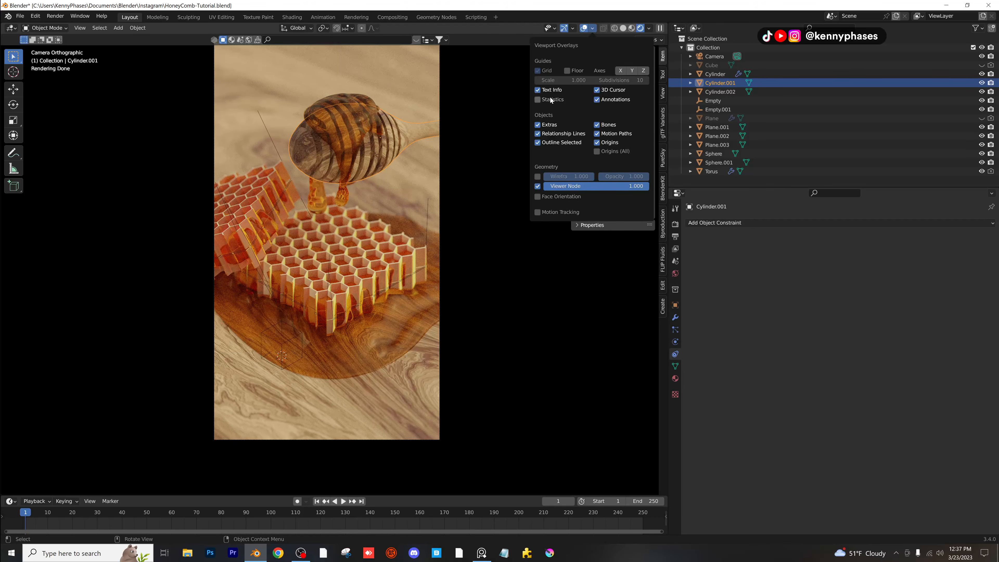
left_click(537, 125)
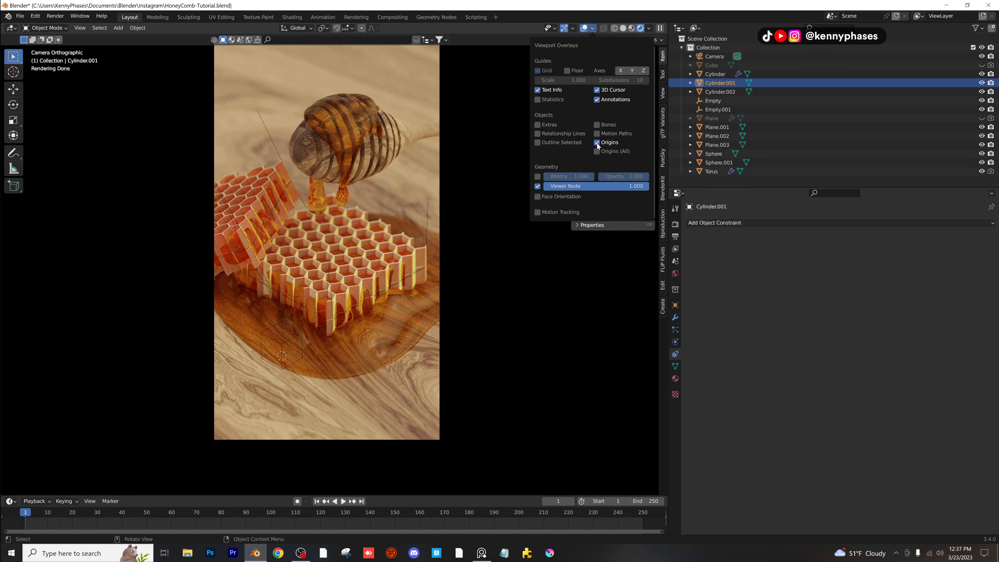
left_click(537, 90)
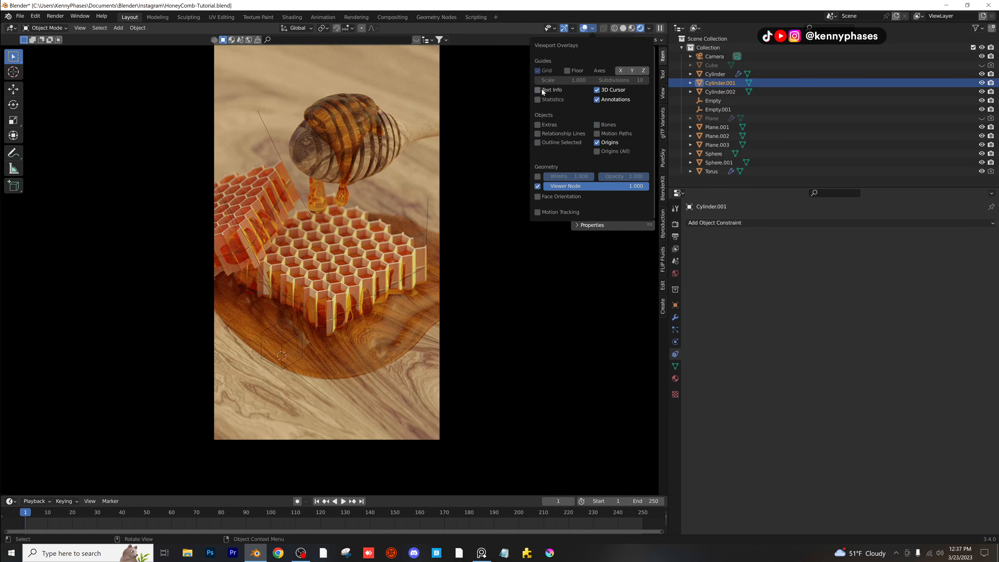
left_click(593, 29)
Save the file and examine the rendered combs up close for stray lines.
scroll(465, 211, "up", 1)
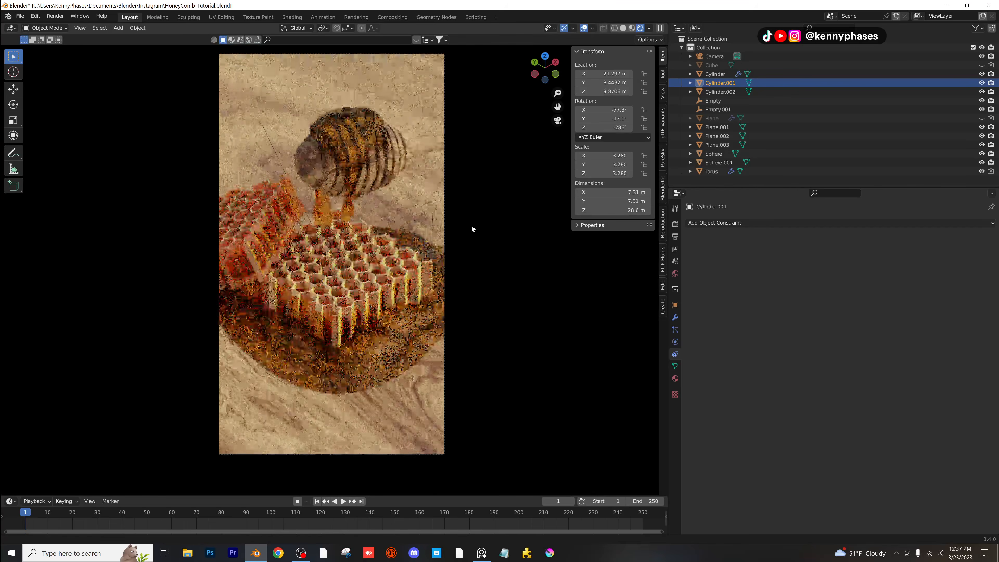
scroll(453, 237, "up", 2)
key("ctrl+s")
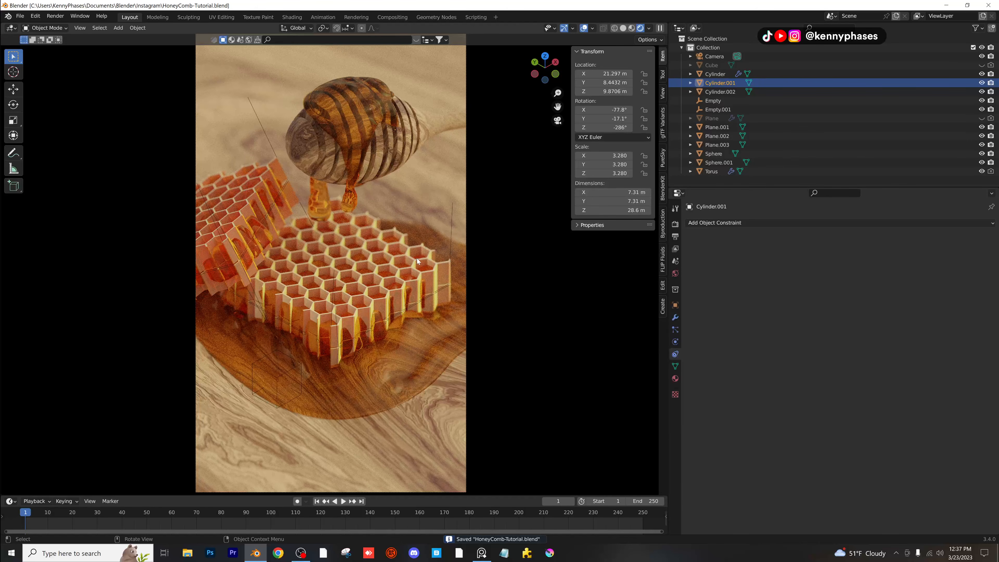
scroll(355, 298, "up", 1)
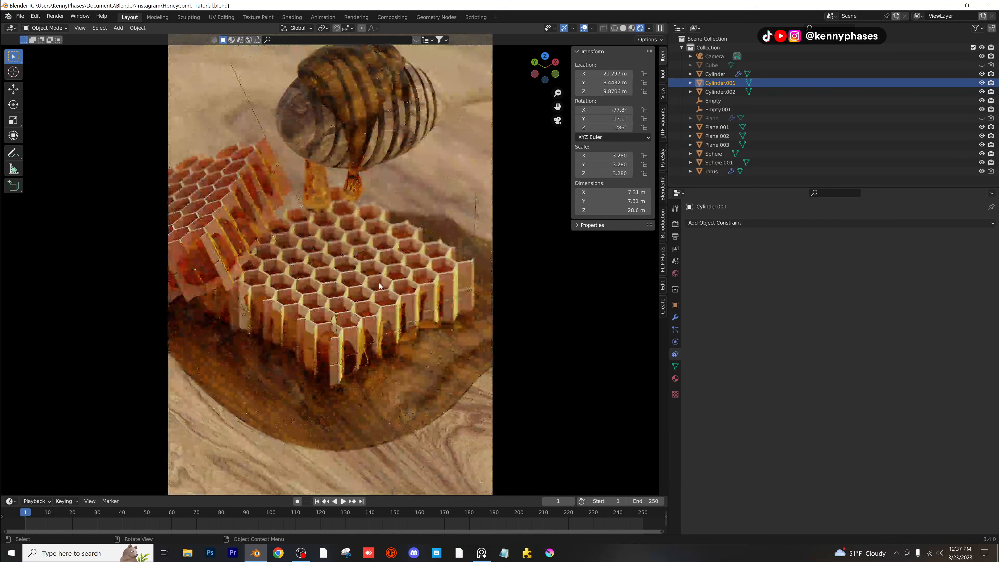
scroll(374, 297, "up", 1)
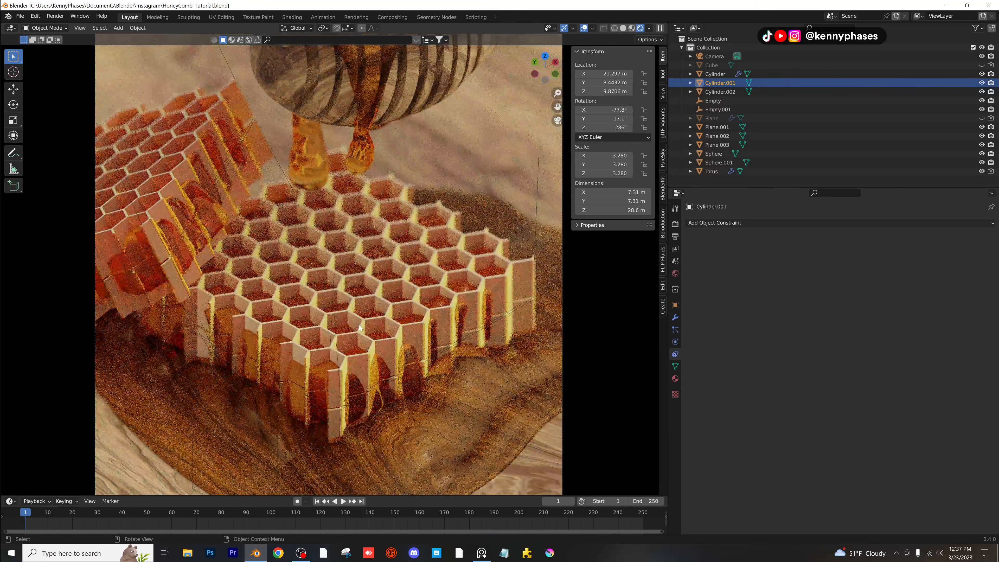
scroll(374, 340, "up", 2)
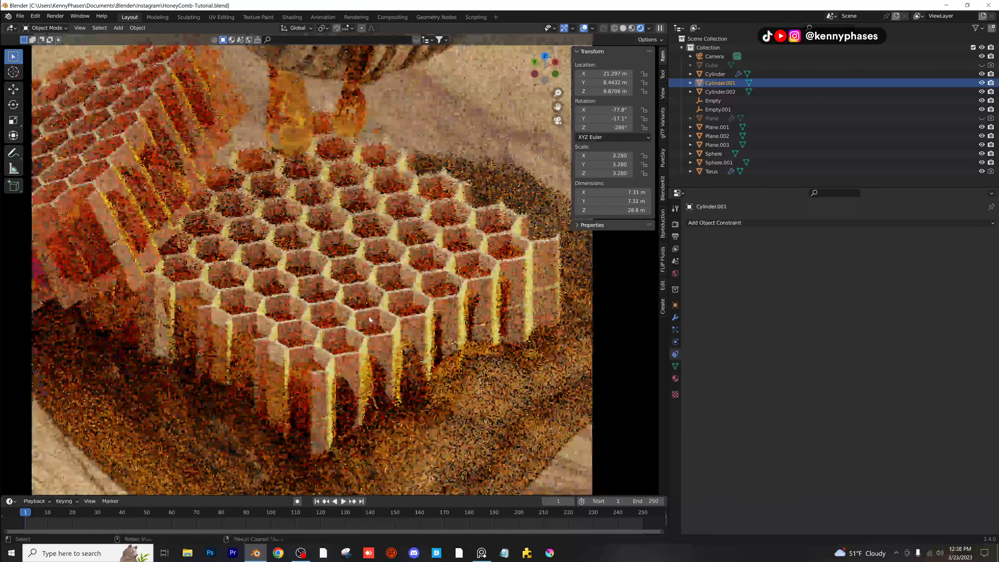
Switch the viewport to solid shading and select the tilted honeycomb frame.
left_click(370, 310)
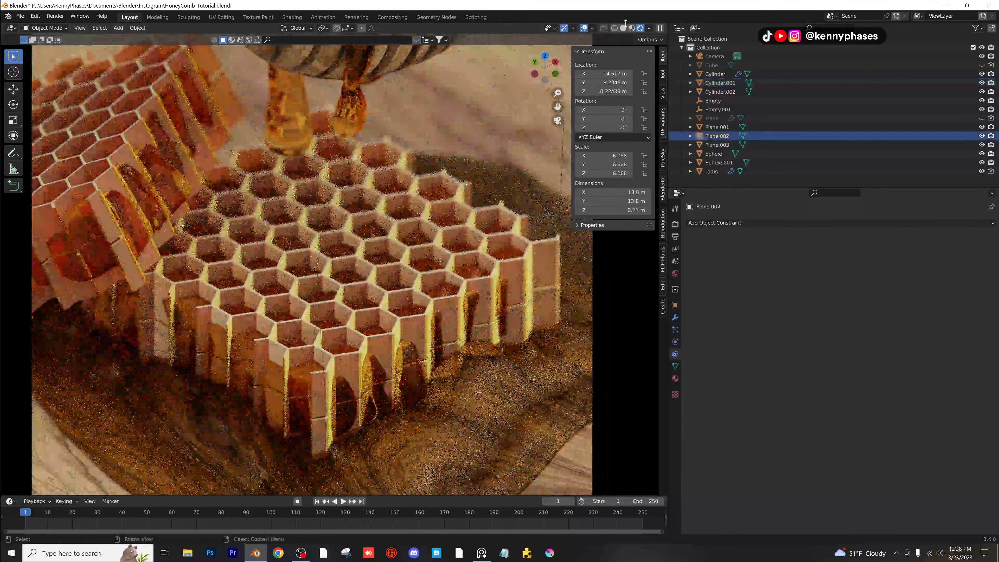
left_click(624, 28)
mouse_move(411, 255)
middle_mouse_down()
mouse_move(386, 251)
mouse_move(468, 267)
mouse_move(367, 209)
middle_mouse_up()
left_click(358, 190)
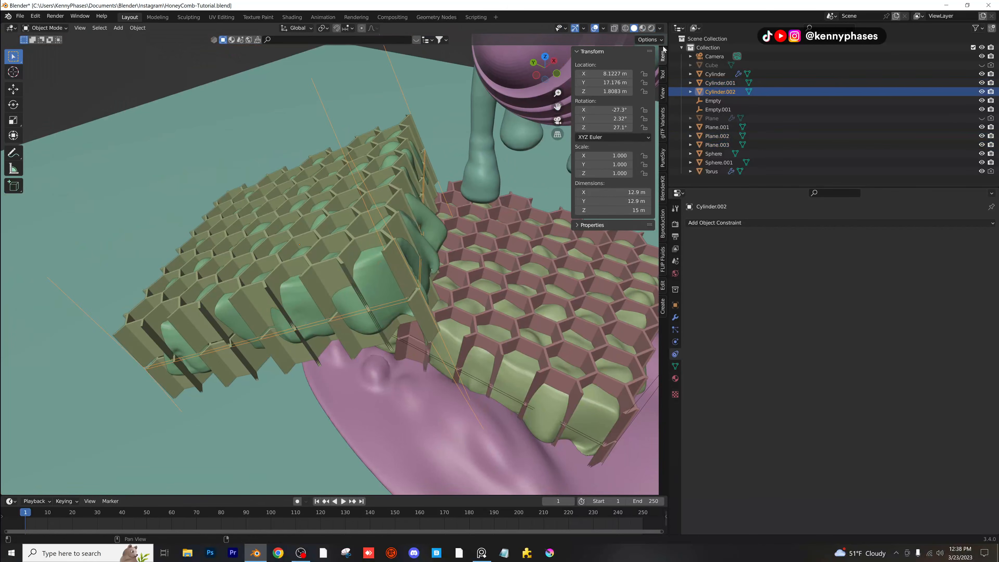
left_click(603, 28)
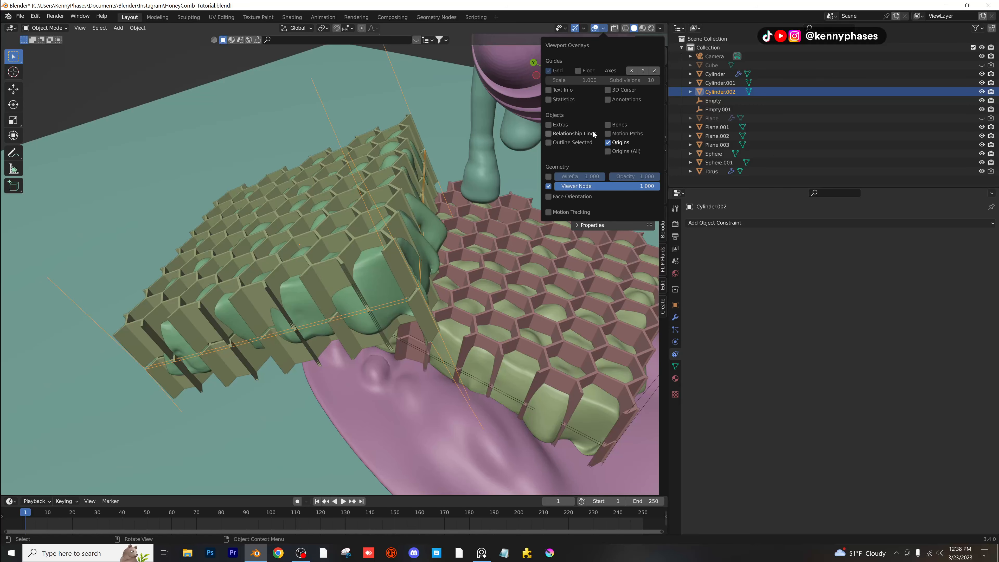
middle_click_drag(452, 150, 362, 114)
left_click(362, 114)
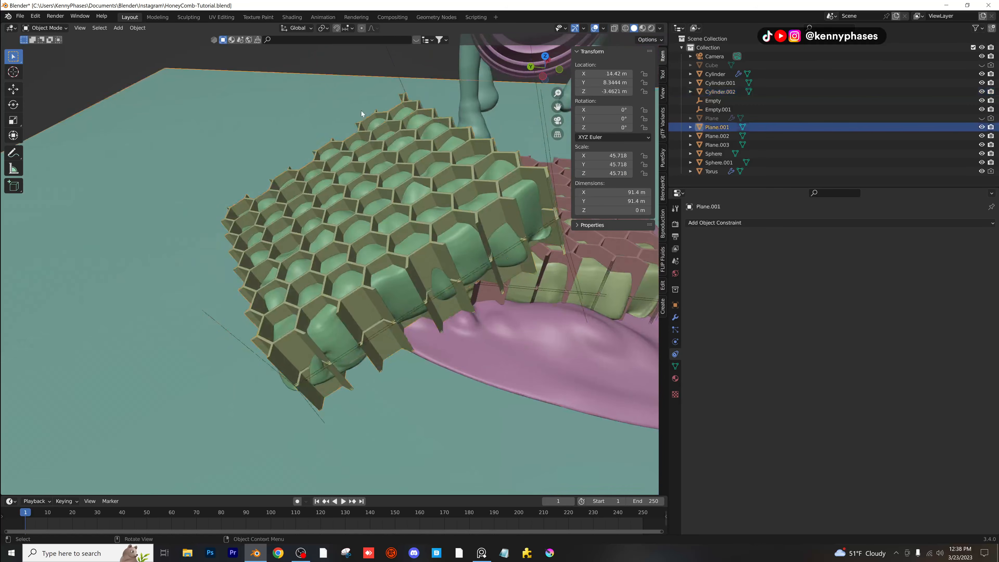
left_click(383, 133)
middle_click_drag(553, 242, 431, 215)
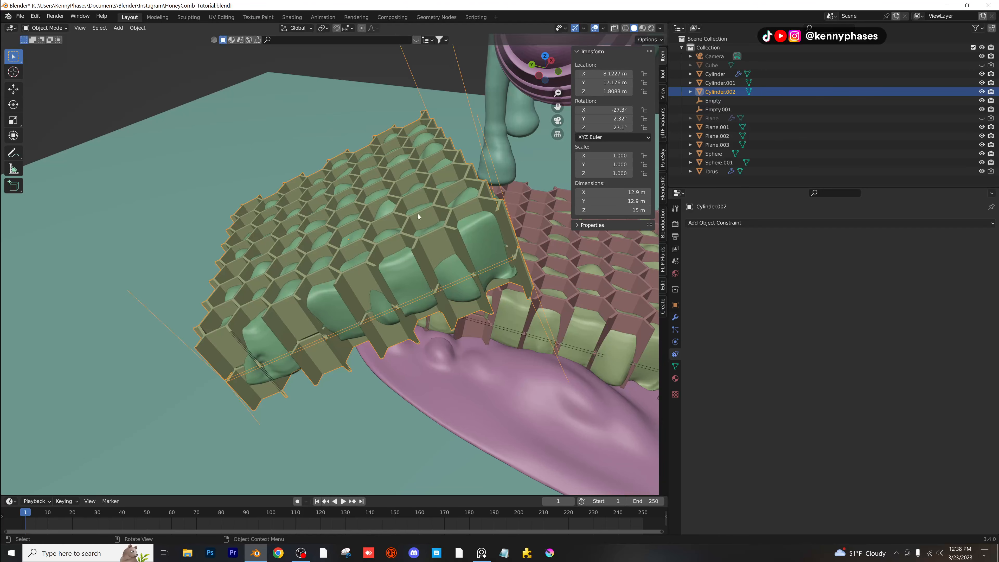
Add a hair particle system to the tilted honeycomb with 983 strands and expand its render settings.
left_click(675, 329)
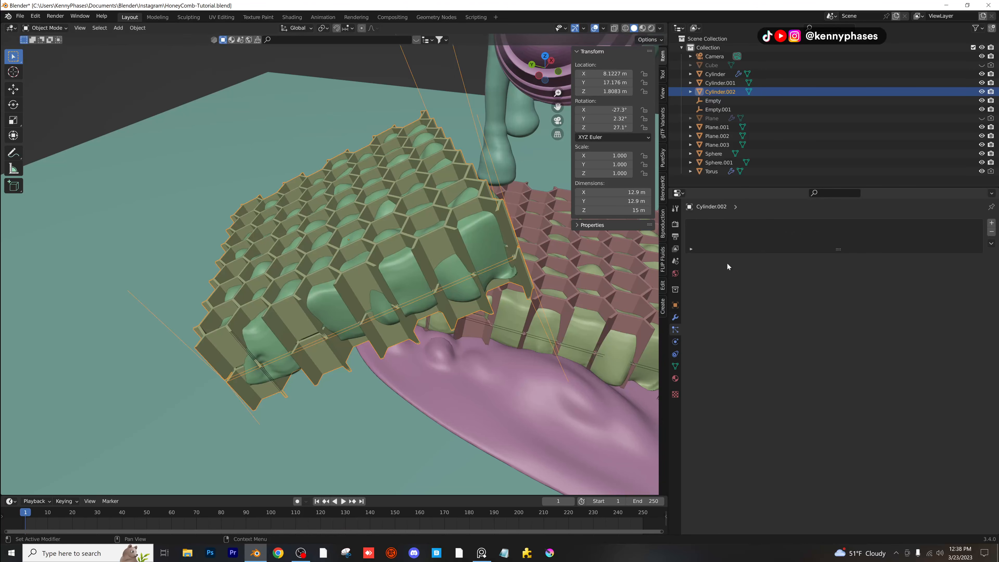
left_click(991, 223)
left_click(911, 272)
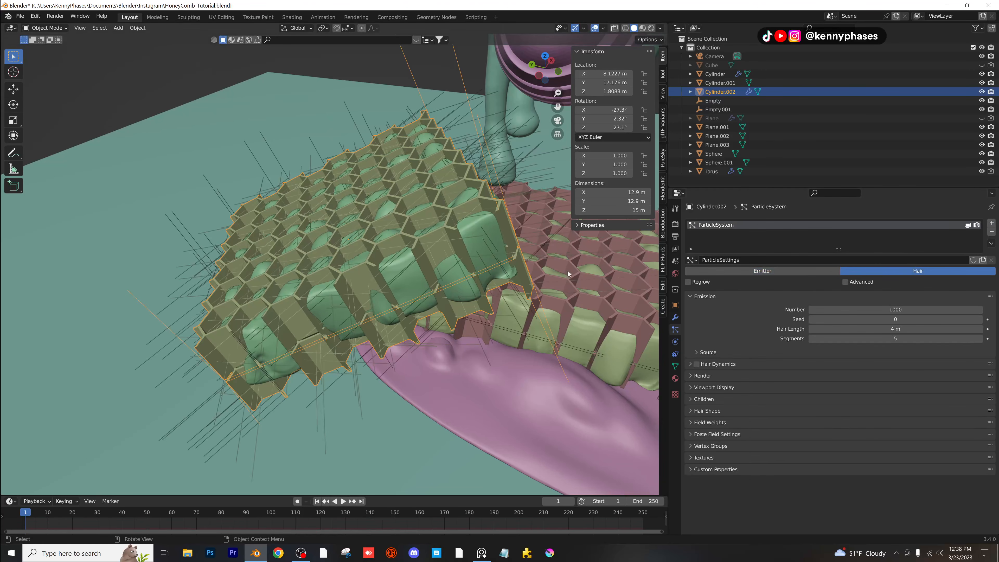
mouse_move(861, 309)
left_mouse_down()
mouse_move(873, 309)
mouse_move(845, 309)
left_mouse_up()
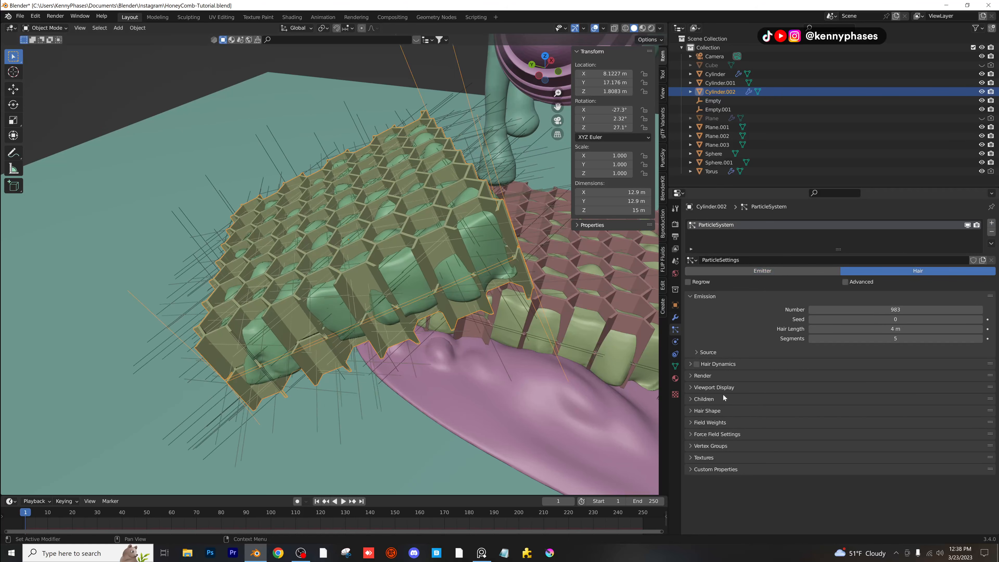
left_click(703, 375)
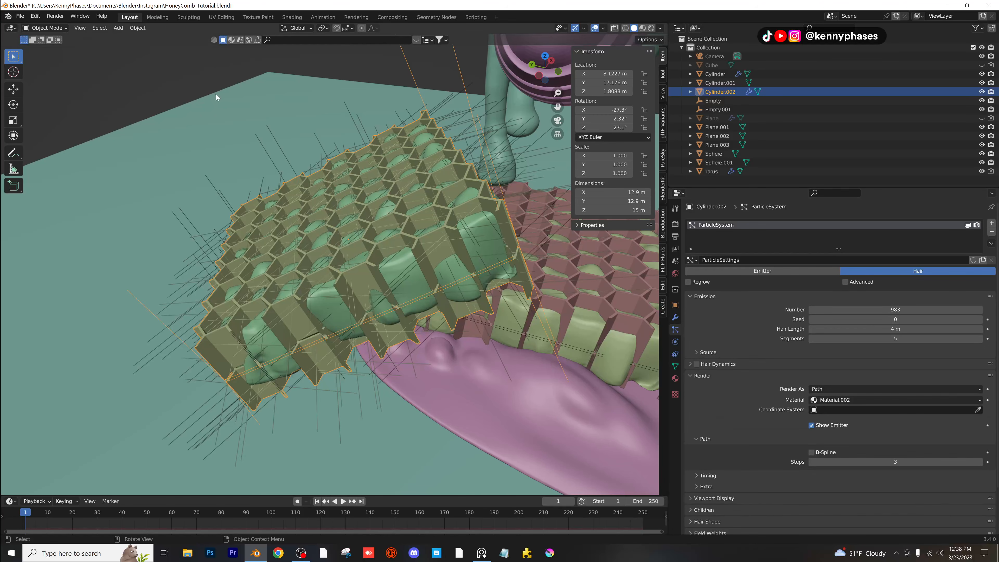
Add a cube and move it clear of the combs to about X 1.9 m, Y 19.3 m, Z 14.3 m.
left_click(122, 31)
mouse_move(130, 38)
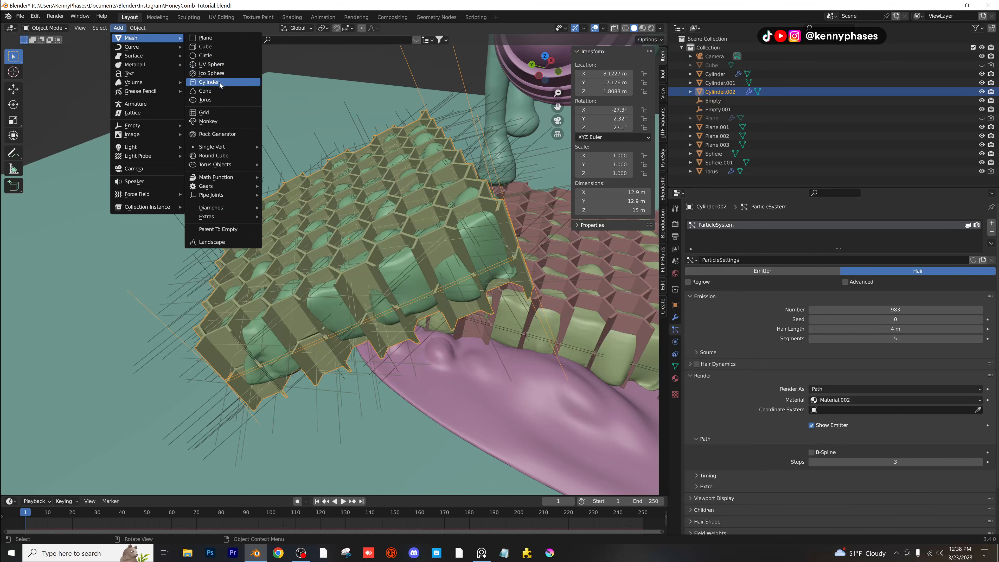
left_click(215, 47)
scroll(463, 247, "down", 5)
key("g")
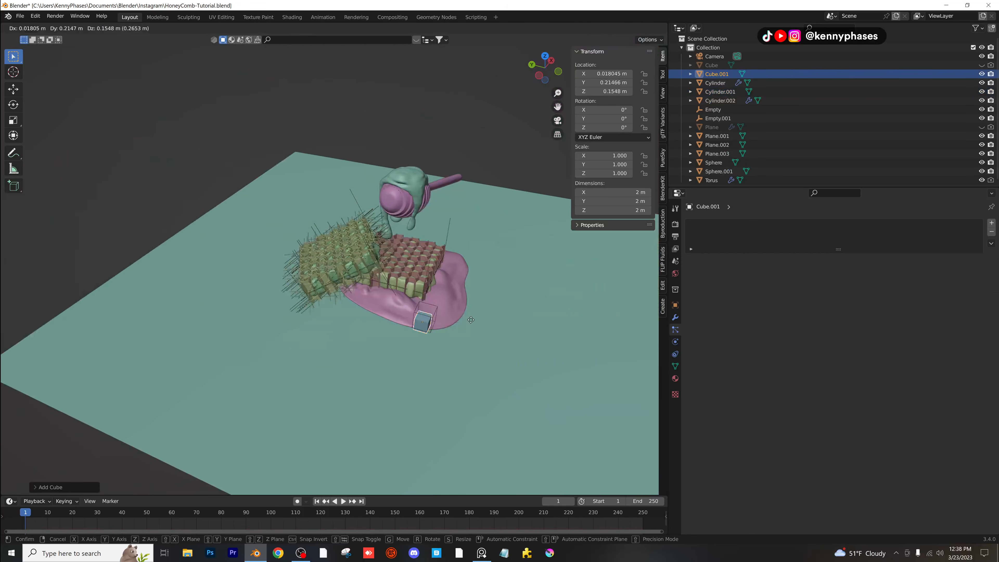
left_click(301, 212)
Render the tilted honeycomb's particles as Object, using the new cube as the instance object.
scroll(365, 204, "up", 5)
left_click(405, 163)
middle_click_drag(404, 163, 420, 176)
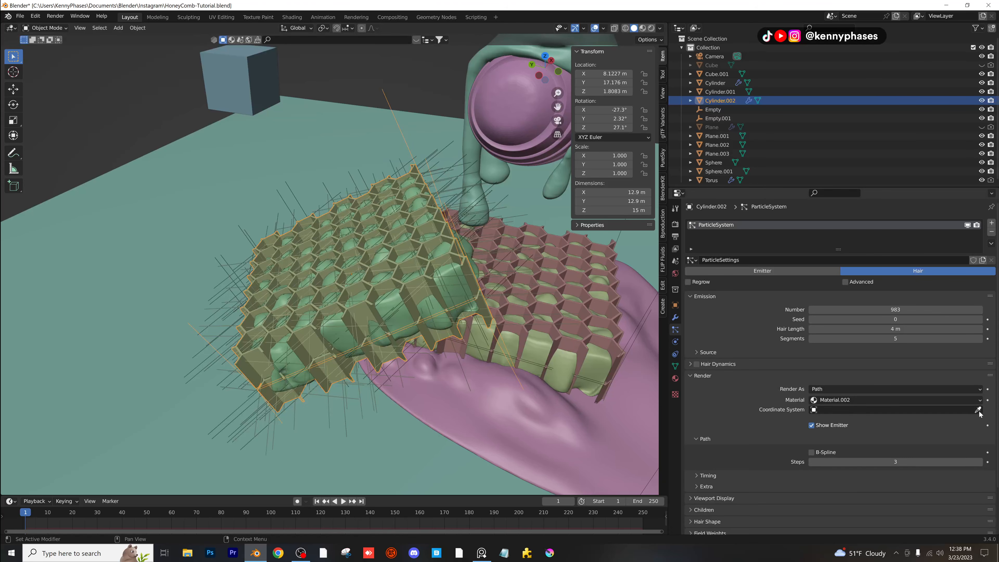
left_click(940, 389)
left_click(910, 418)
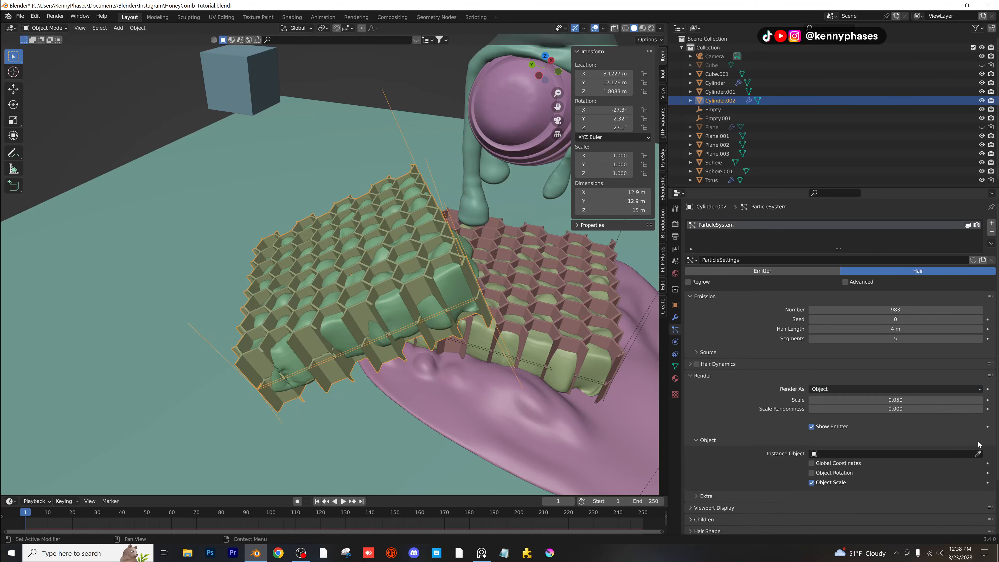
left_click(978, 453)
left_click(244, 76)
scroll(460, 262, "up", 5)
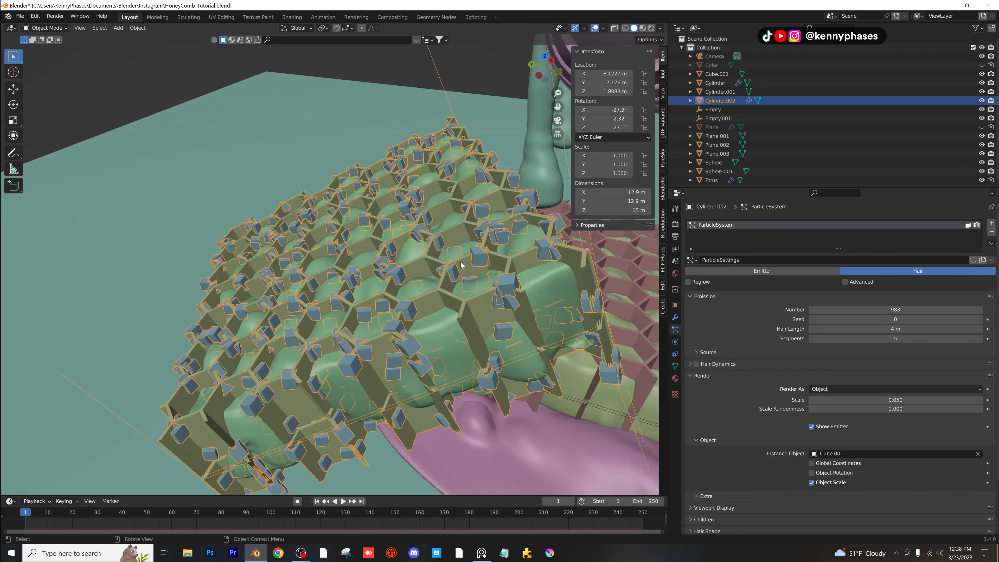
mouse_move(441, 239)
middle_mouse_down()
mouse_move(427, 242)
mouse_move(427, 228)
middle_mouse_up()
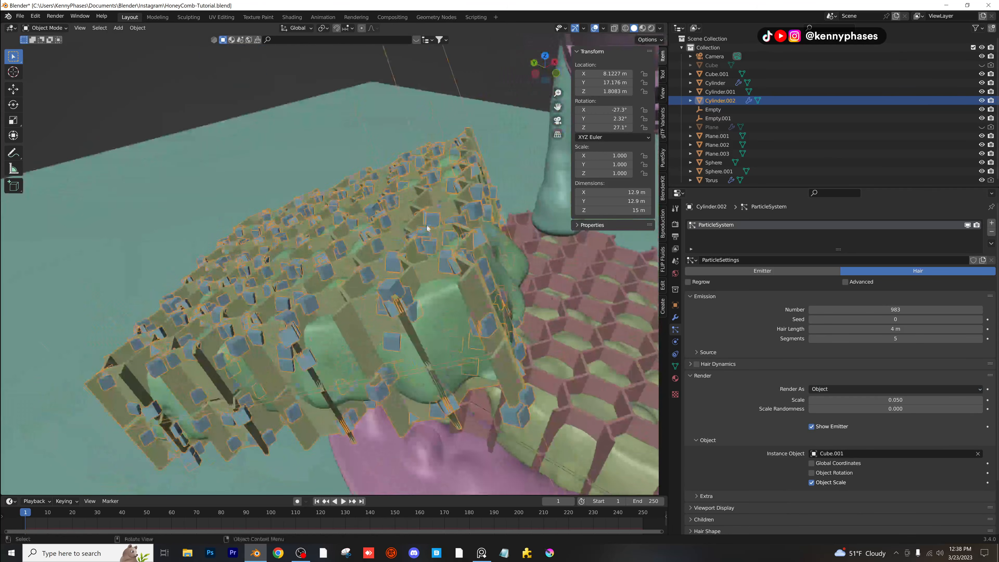
Switch to the reference board beside the half-width Blender window and examine the large comb's rough wax edges.
left_click_drag(505, 7, 0, 127)
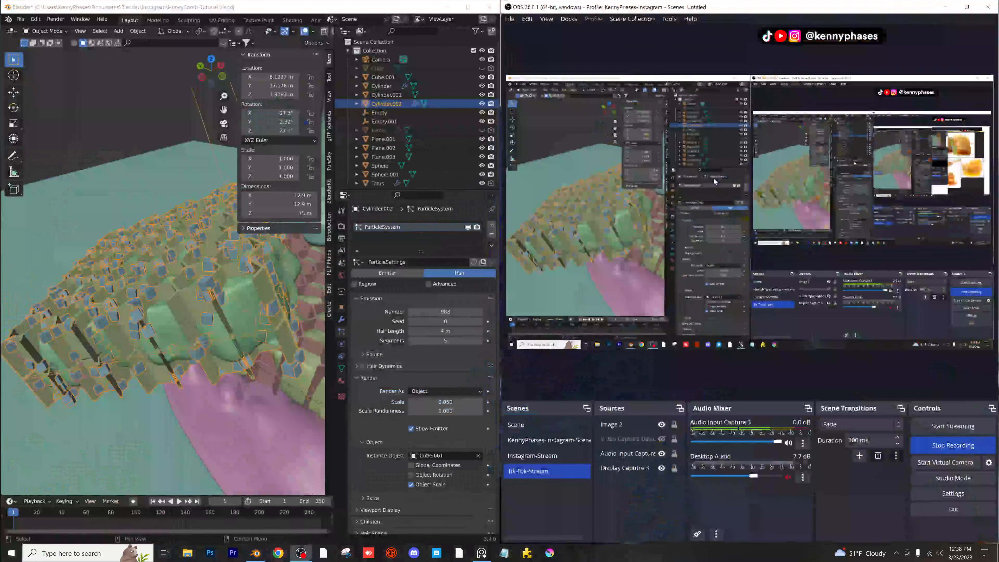
left_click(724, 187)
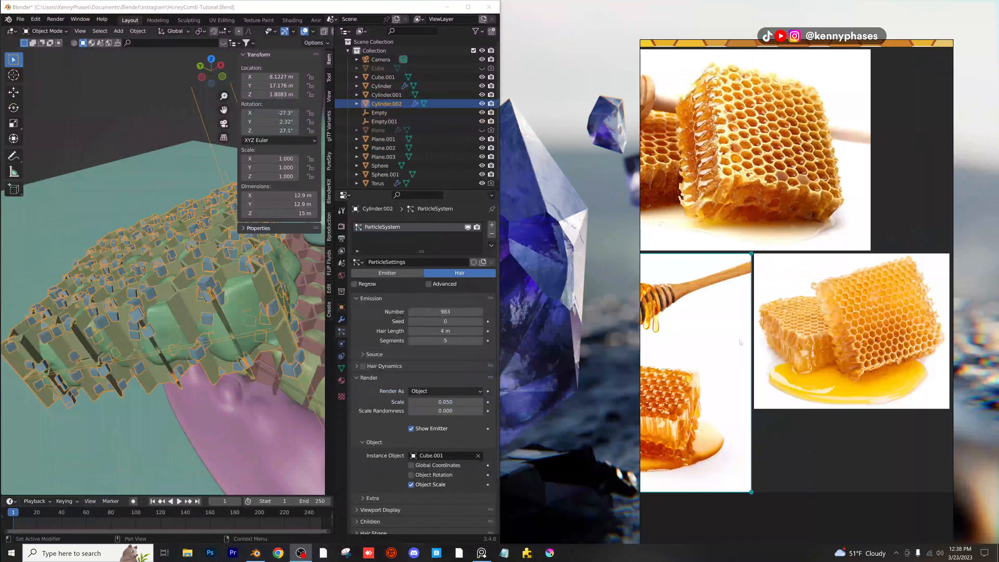
right_click_drag(848, 54, 392, 76)
scroll(347, 185, "up", 4)
scroll(340, 234, "up", 4)
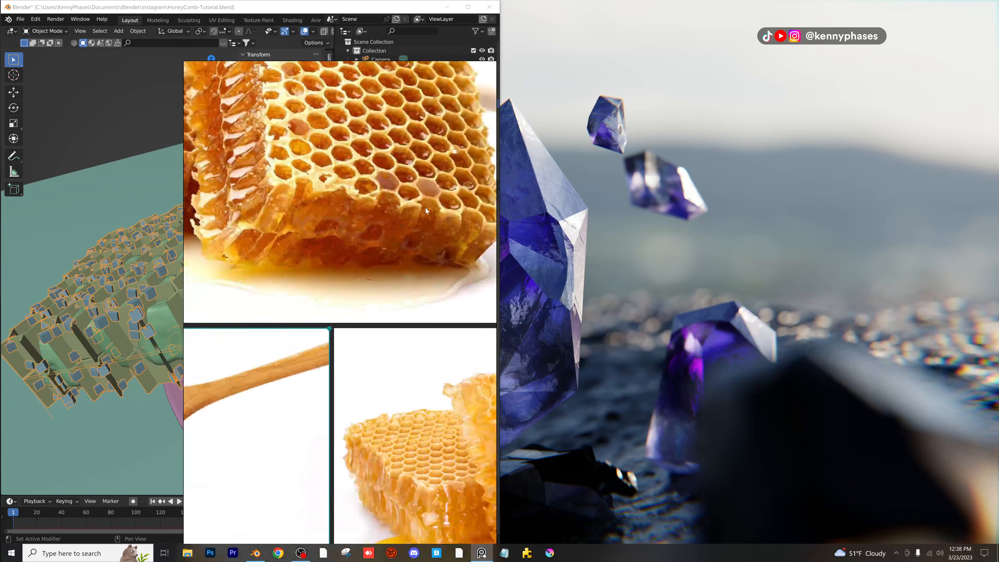
scroll(339, 225, "up", 2)
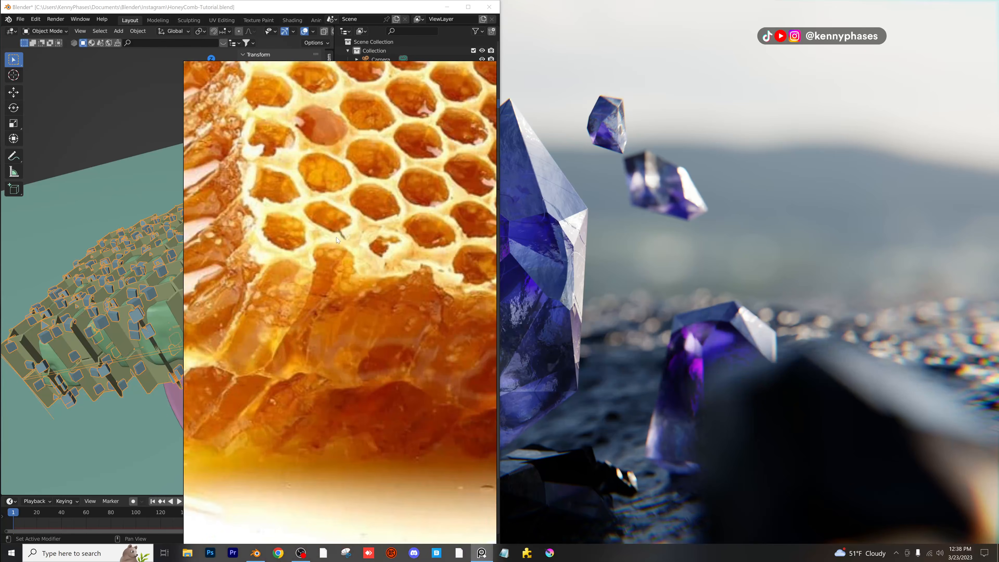
Examine the dipper reference photo, focusing on the wax walls along the comb's cut side.
scroll(299, 292, "down", 5)
middle_click_drag(328, 430, 426, 197)
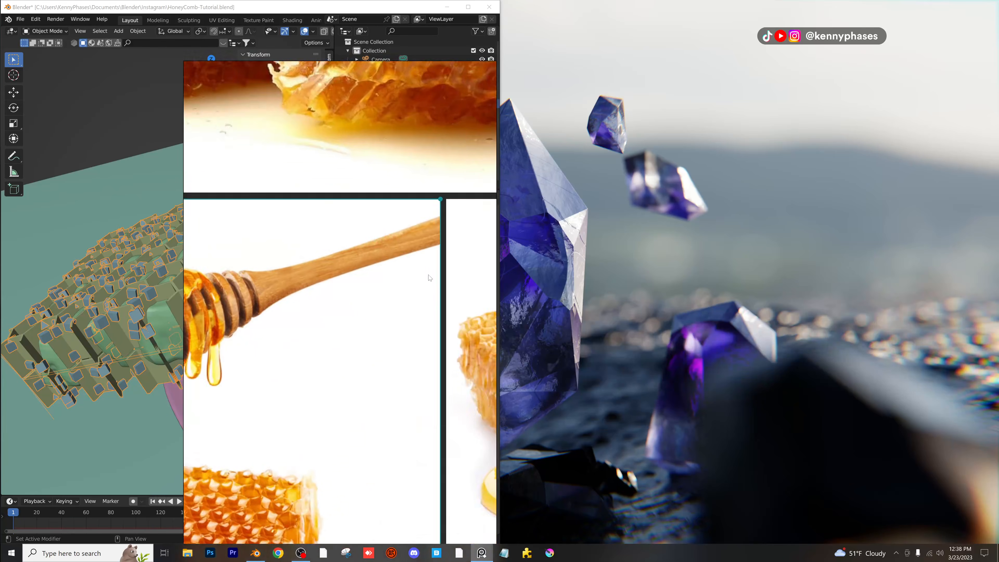
middle_click_drag(316, 358, 421, 224)
scroll(336, 350, "up", 4)
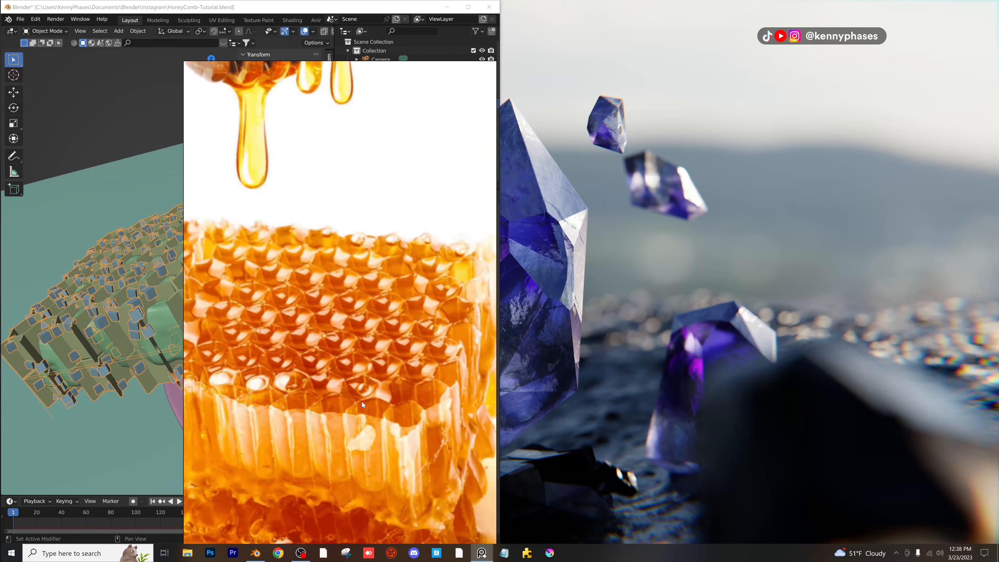
scroll(362, 404, "up", 4)
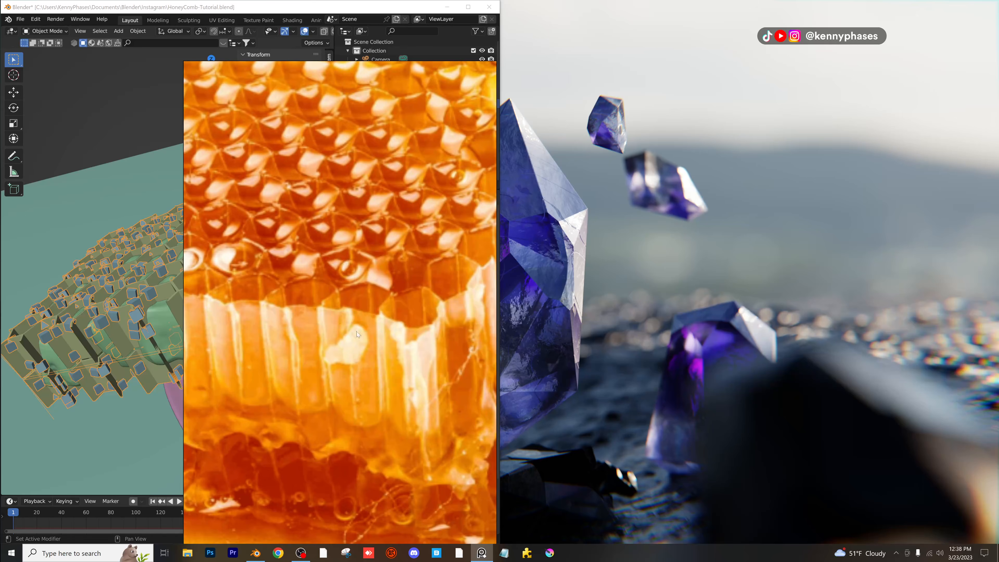
Examine the ragged side of the leaning comb in the two-comb reference photo, and return to the full-size Blender window.
scroll(356, 331, "down", 7)
middle_click_drag(453, 223, 301, 260)
middle_click_drag(486, 248, 273, 261)
scroll(276, 233, "up", 4)
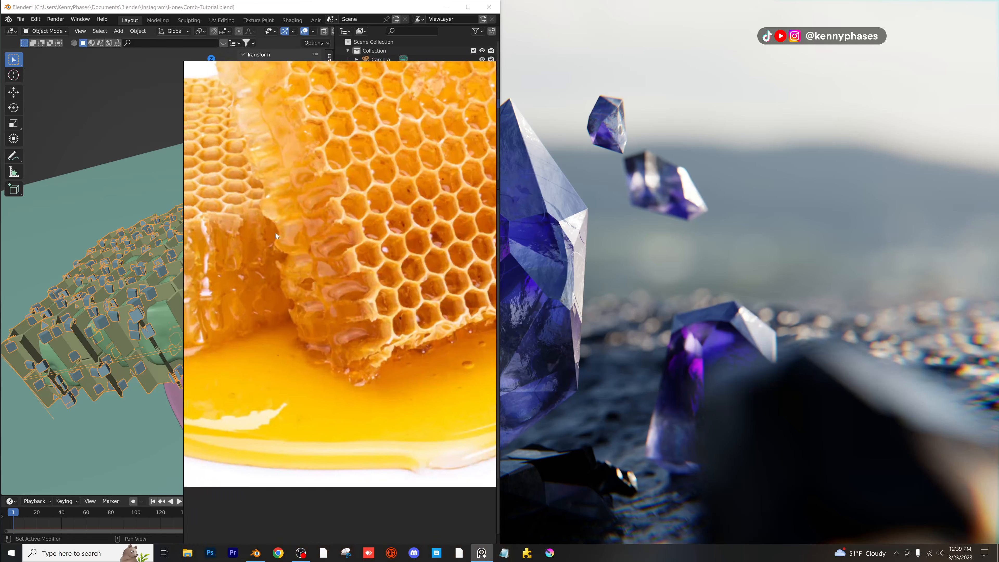
scroll(275, 235, "up", 2)
scroll(341, 228, "up", 4)
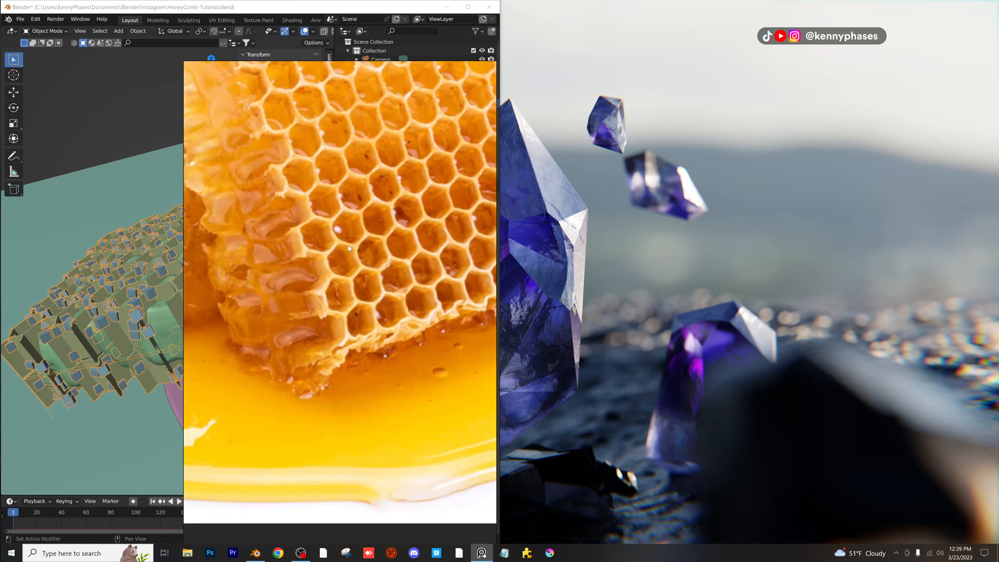
middle_click_drag(348, 245, 368, 333)
middle_click_drag(357, 223, 367, 330)
middle_click_drag(329, 262, 415, 228)
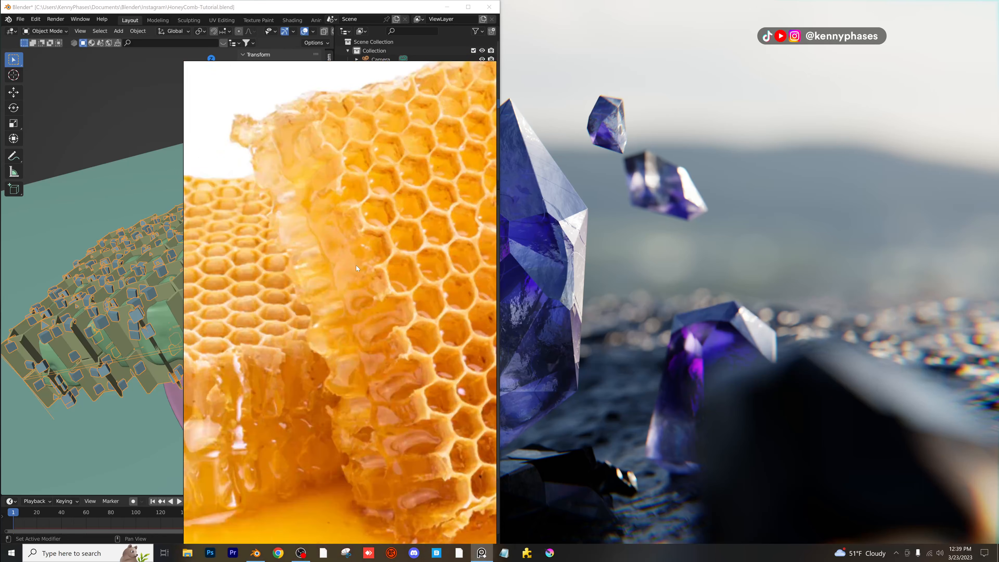
scroll(356, 268, "down", 1)
middle_click_drag(395, 70, 451, 66)
right_click_drag(441, 70, 878, 47)
double_click(292, 7)
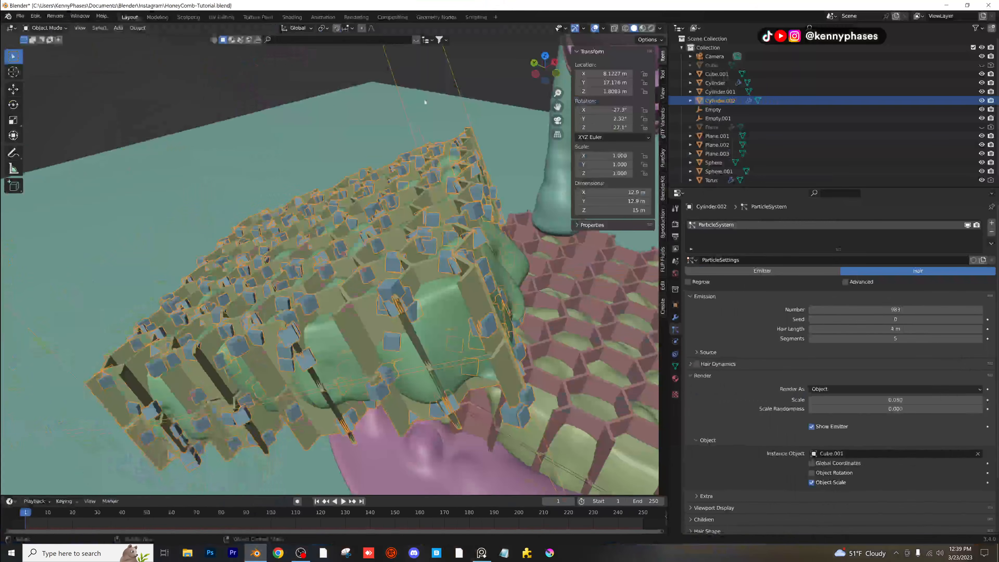
Select the instanced cube and flatten it along Z to about 0.47 m thick.
scroll(369, 222, "down", 2)
middle_click_drag(369, 221, 360, 221)
scroll(360, 221, "down", 4)
left_click(239, 157)
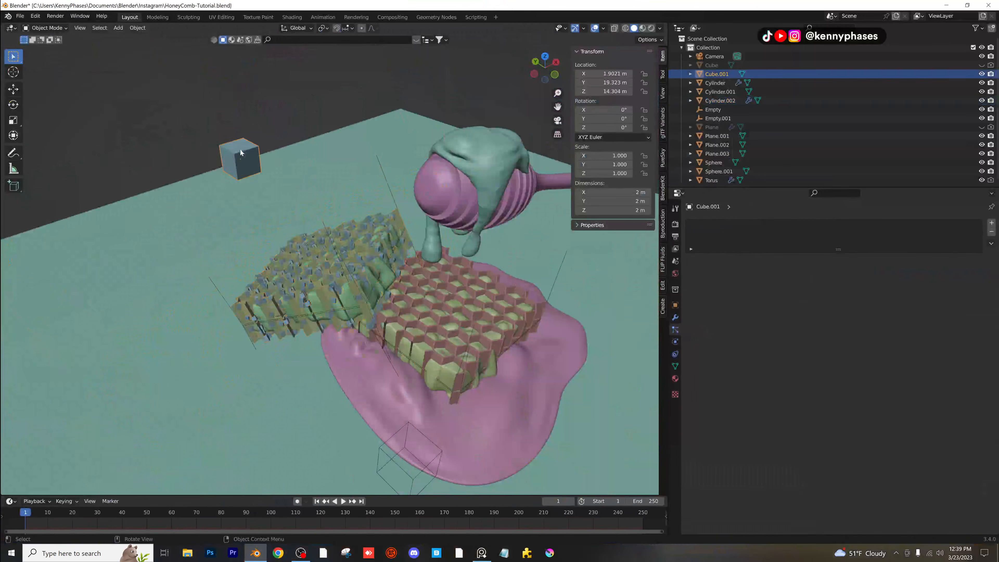
scroll(241, 152, "up", 3)
key("s")
key("z")
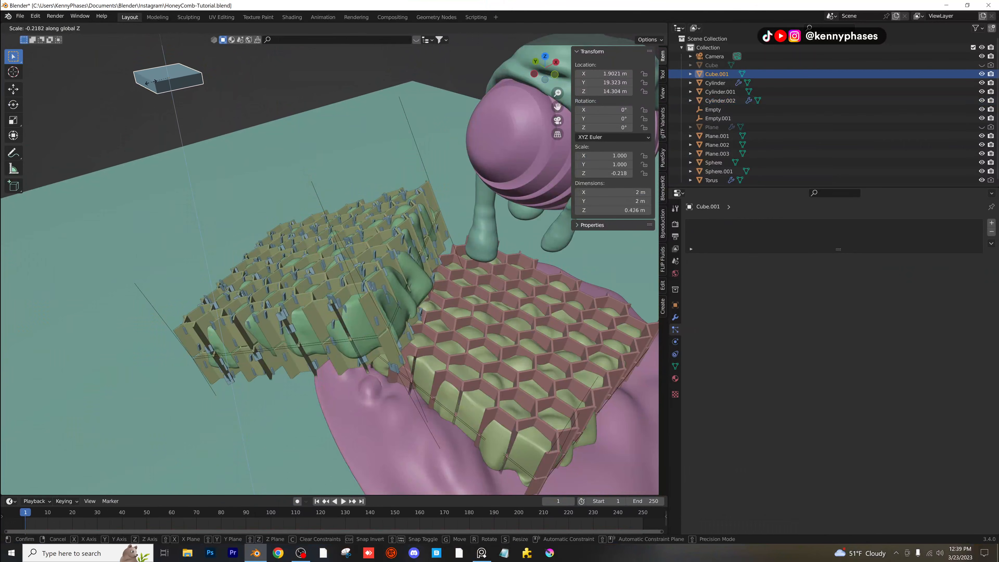
left_click(214, 97)
middle_click_drag(215, 97, 350, 201, "shift")
scroll(468, 235, "up", 2)
middle_click_drag(473, 236, 434, 213, "shift")
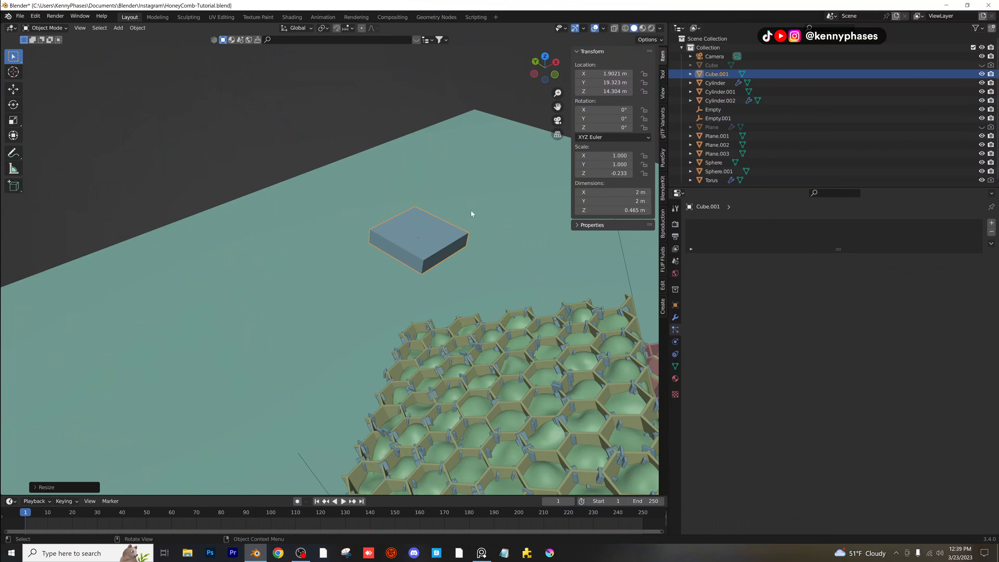
Shrink the flattened cube to about 1.23 m wide and thin it along Z to about 0.05 m.
key("s")
key("z")
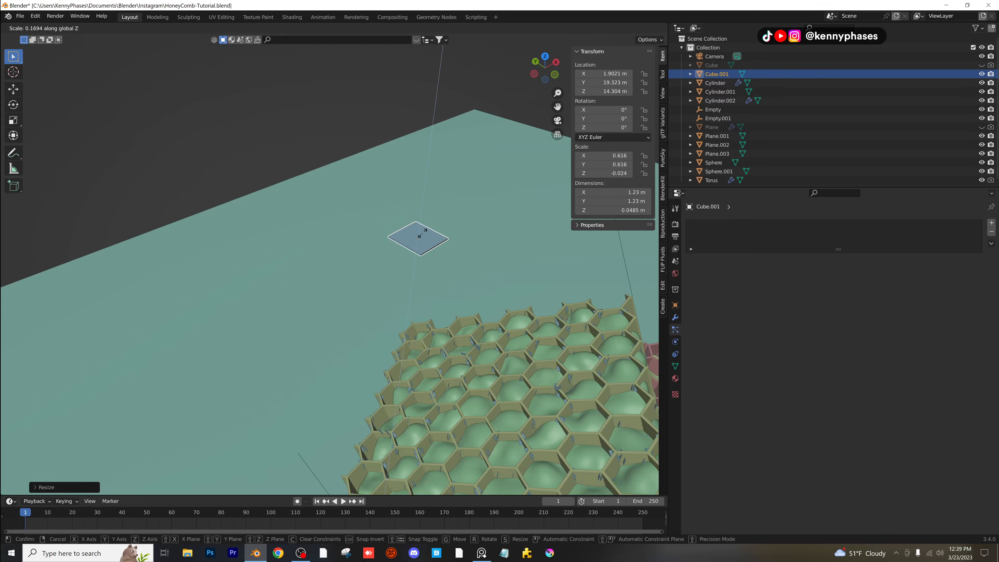
left_click(422, 232)
Check the thin particle flakes on the tilted honeycomb with rendered shading.
middle_click_drag(467, 257, 456, 271)
key("z")
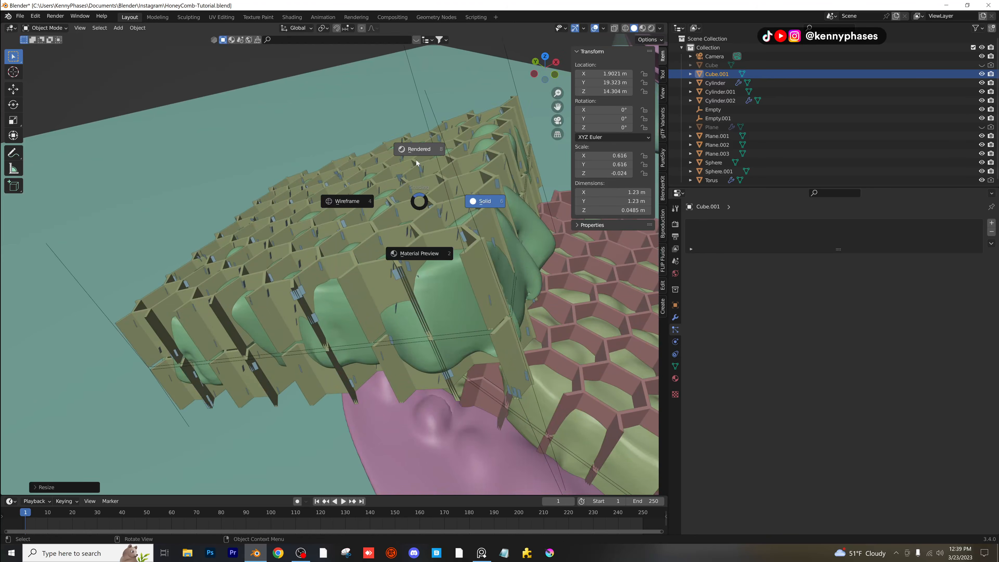
left_click(415, 162)
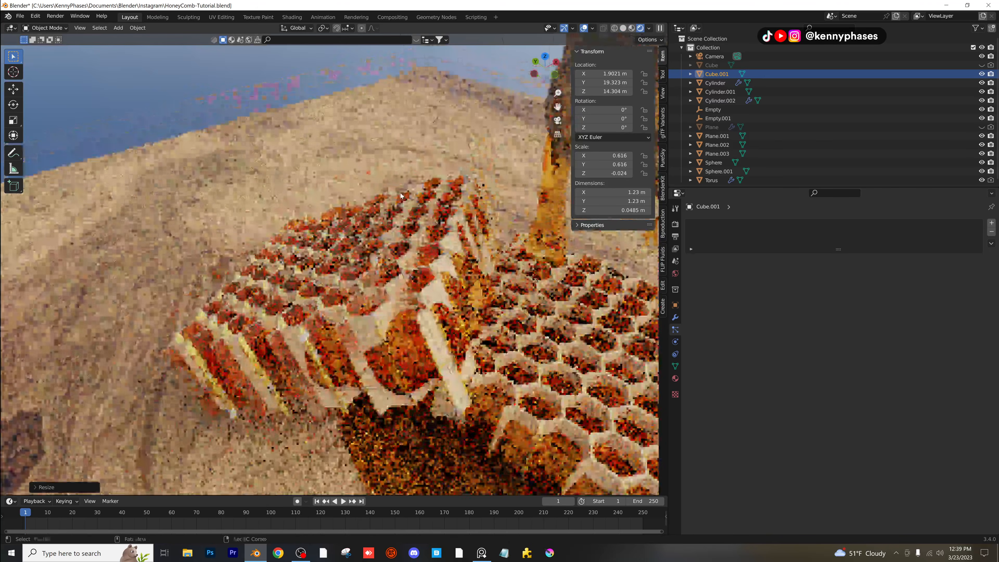
scroll(401, 196, "down", 3)
middle_click_drag(272, 91, 271, 124, "shift")
scroll(271, 124, "up", 3)
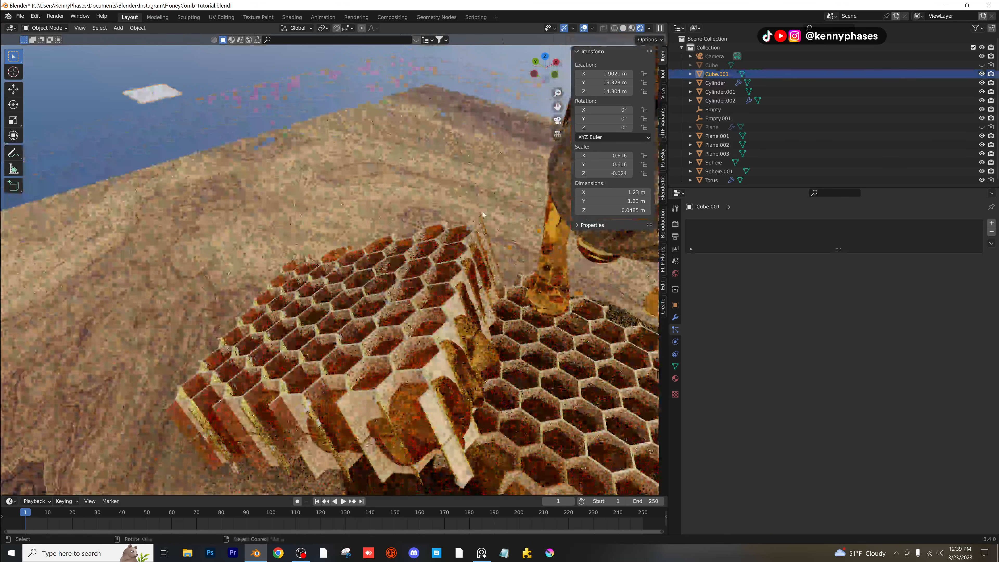
Assign the existing glass material Material.003 to the flattened cube.
left_click(675, 378)
left_click(690, 259)
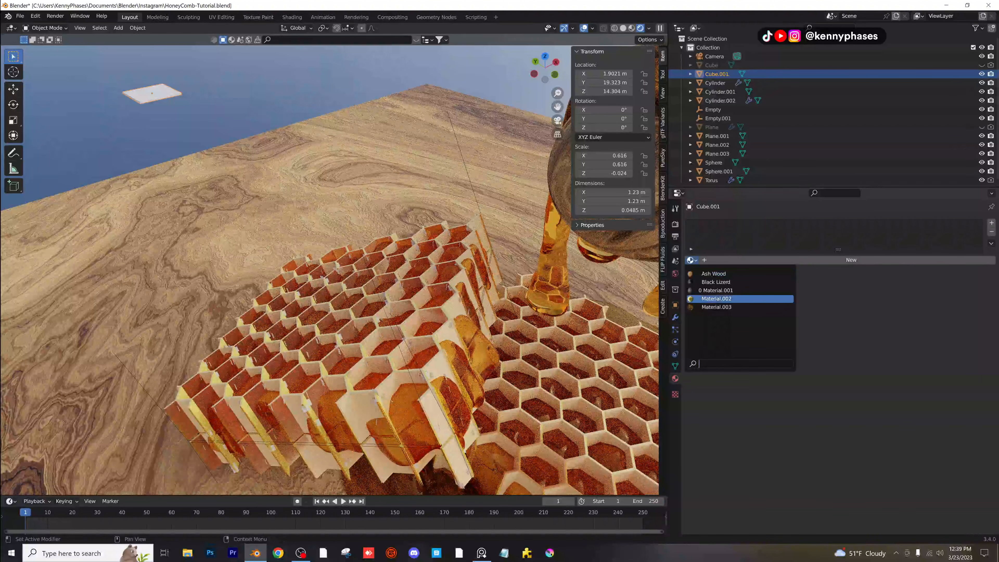
left_click(716, 307)
scroll(437, 302, "up", 2)
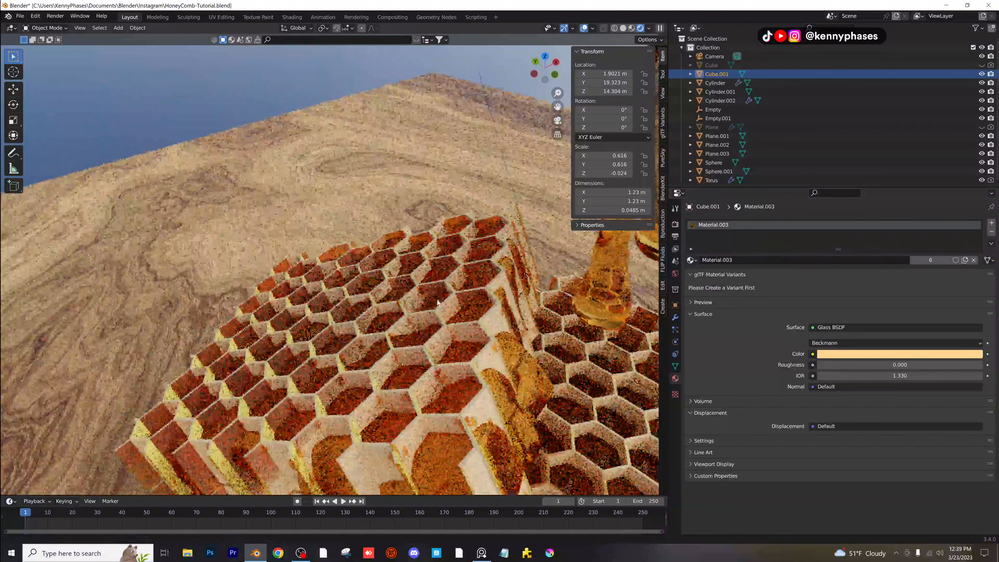
Inspect the glass flakes on the tilted honeycomb up close, return the viewport to solid shading and save the file.
middle_click_drag(438, 302, 461, 315)
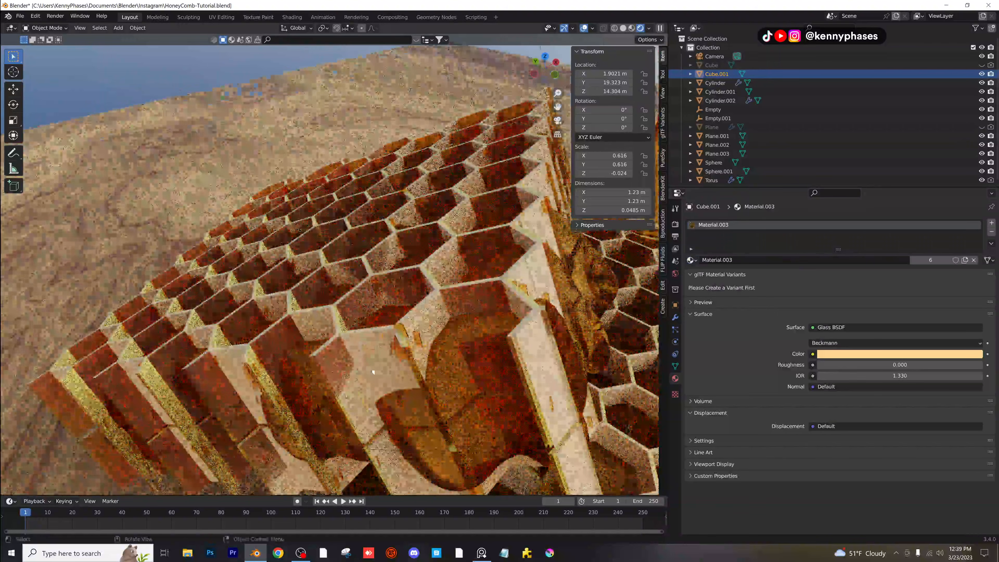
middle_click_drag(377, 329, 409, 280)
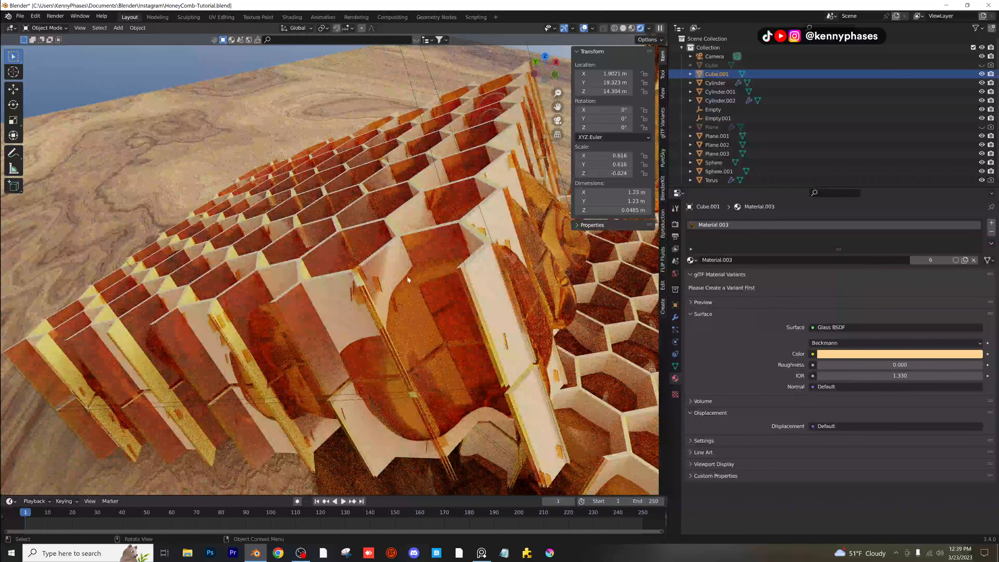
left_click(623, 28)
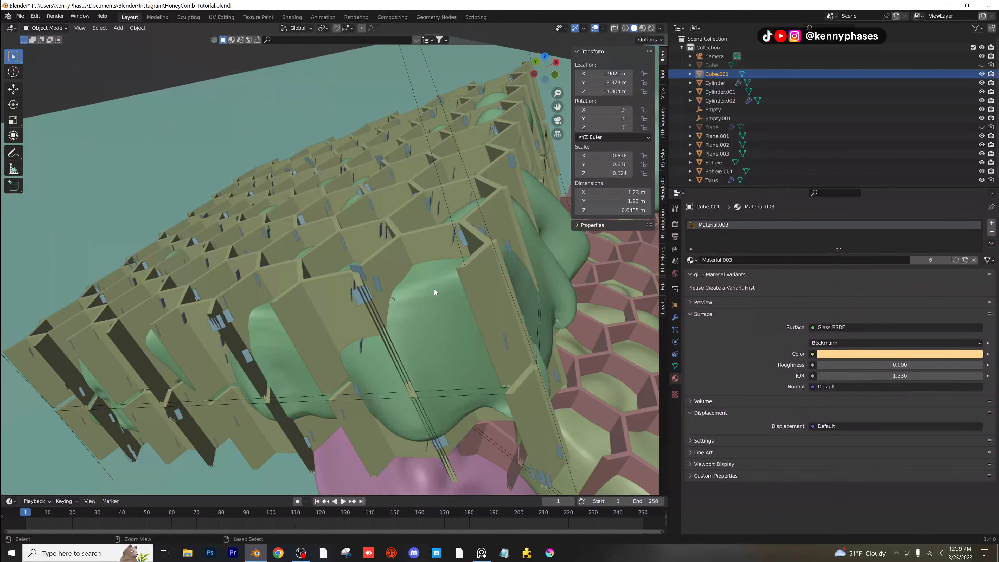
key("ctrl+s")
Set the tilted honeycomb's particle system to number 1106, 19 segments, scale 0.180 and scale randomness 1.000.
left_click(414, 202)
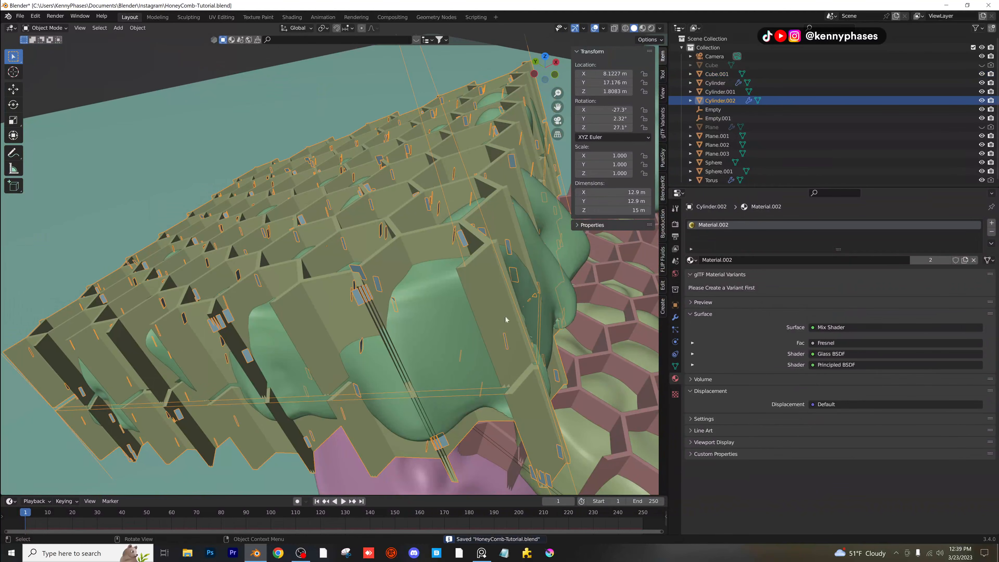
left_click(675, 329)
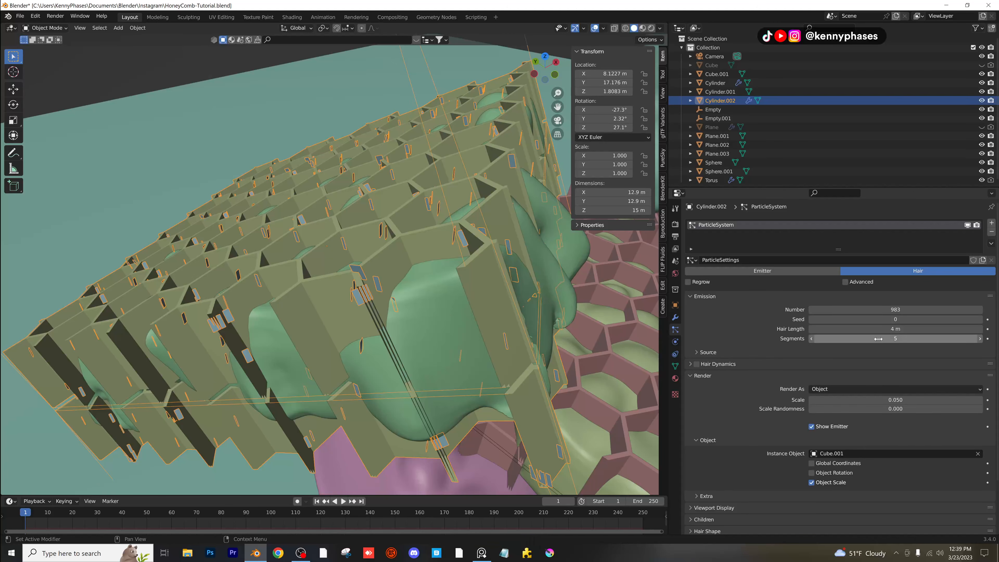
left_click_drag(878, 339, 830, 340)
left_click_drag(885, 310, 932, 309)
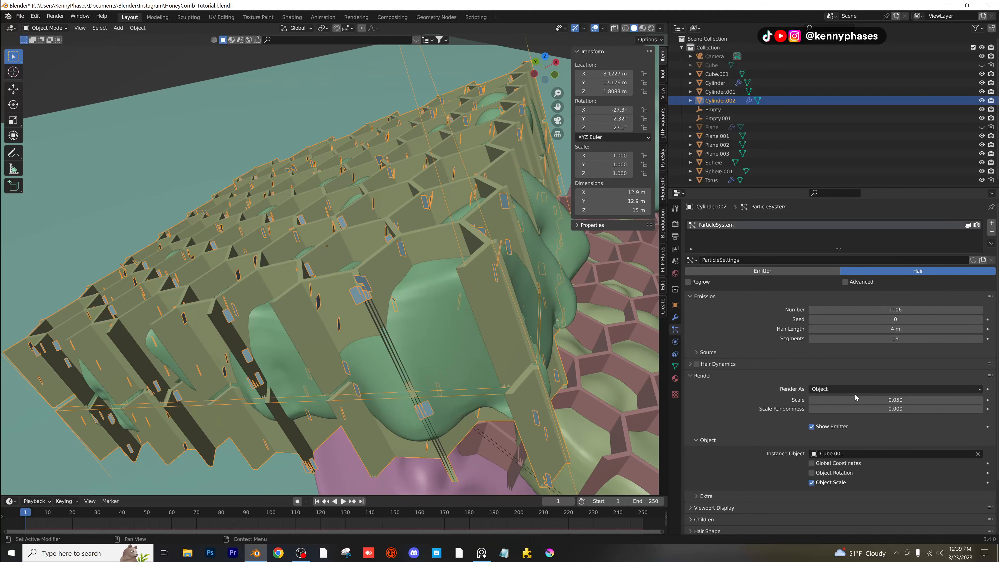
left_click_drag(881, 400, 932, 400)
left_click_drag(865, 409, 983, 409)
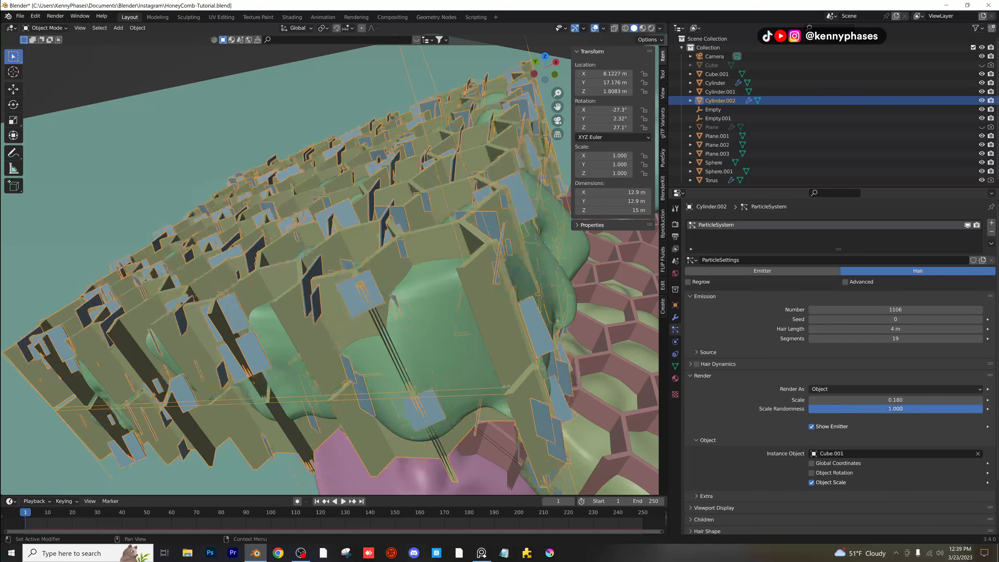
Set the particles' hair shape to strand shape -0.021 and root diameter 0.94 m, with seed 35, hair length 4.09 m and 29 segments.
scroll(794, 434, "down", 3)
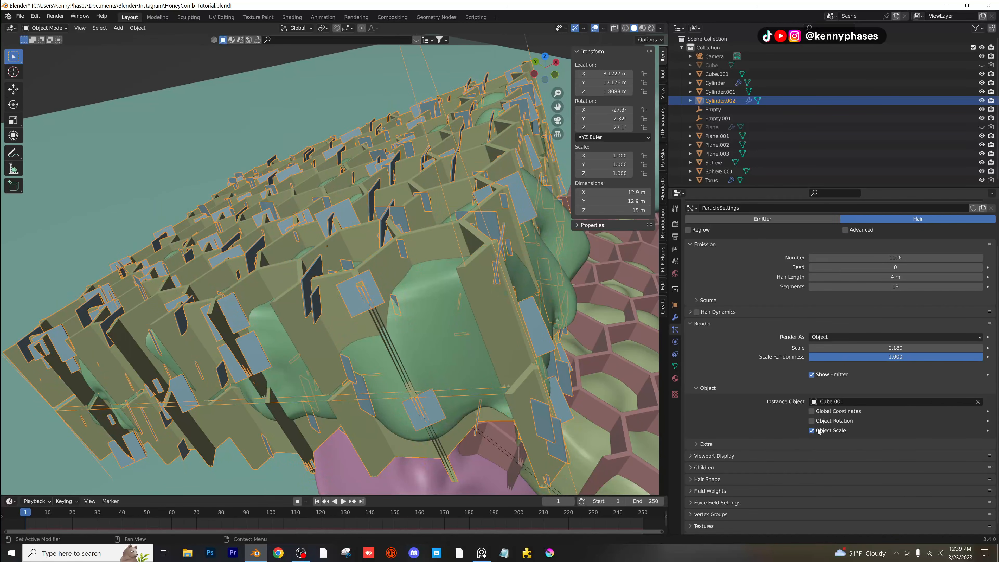
left_click(812, 421)
left_click(714, 480)
scroll(727, 472, "down", 4)
left_click_drag(900, 430, 901, 461)
scroll(816, 286, "up", 3)
left_click_drag(818, 267, 877, 258)
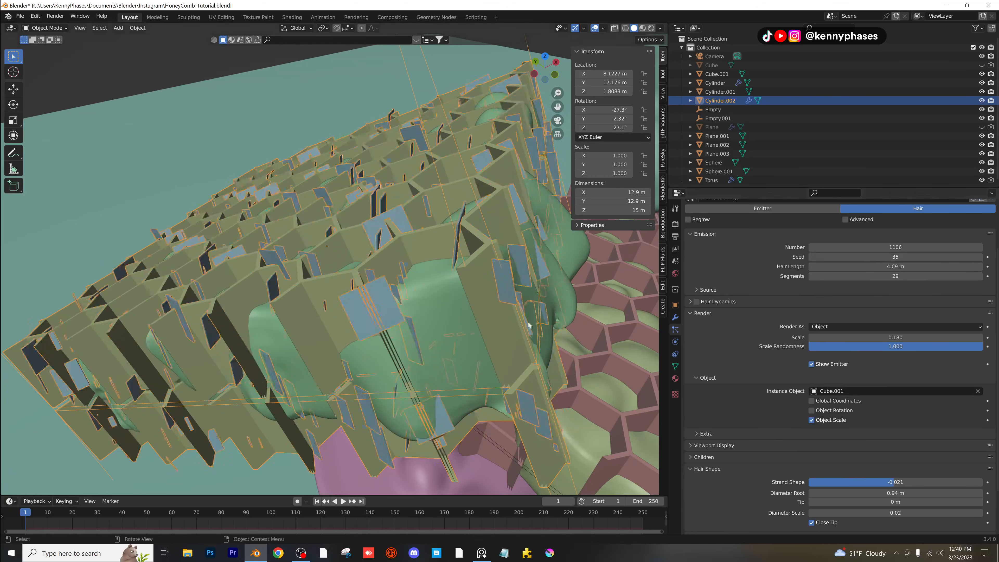
Reduce the particle scale to 0.058 and preview the tilted honeycomb with rendered shading.
scroll(527, 325, "down", 4)
middle_click_drag(453, 295, 482, 290)
scroll(483, 288, "up", 2)
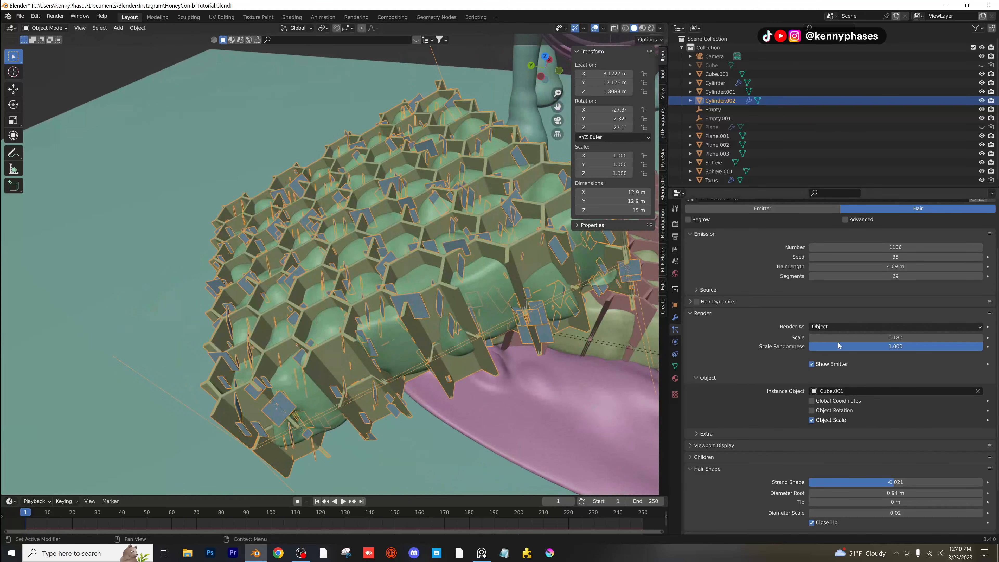
left_click_drag(839, 337, 818, 338)
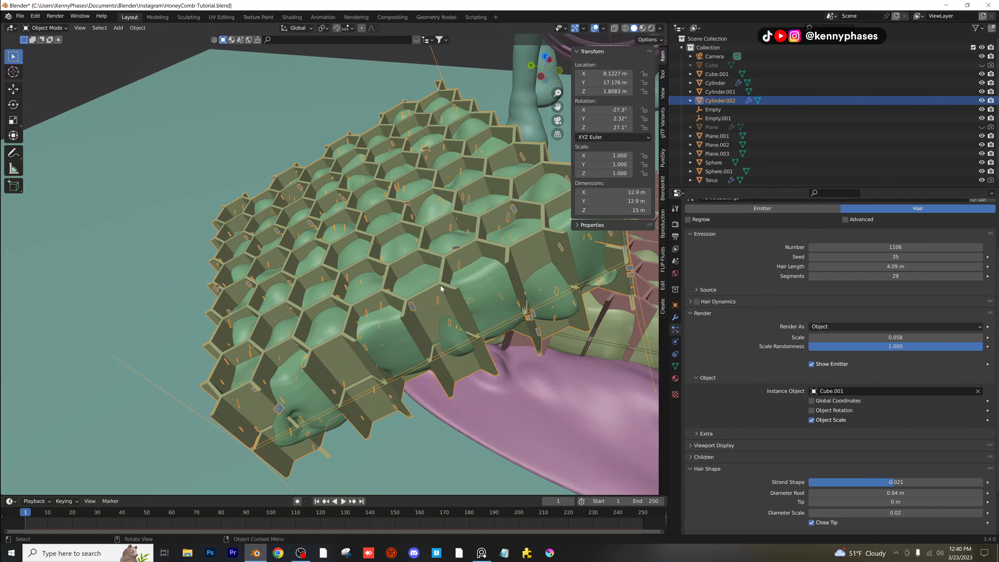
middle_click_drag(432, 275, 408, 268)
key("z")
key("4")
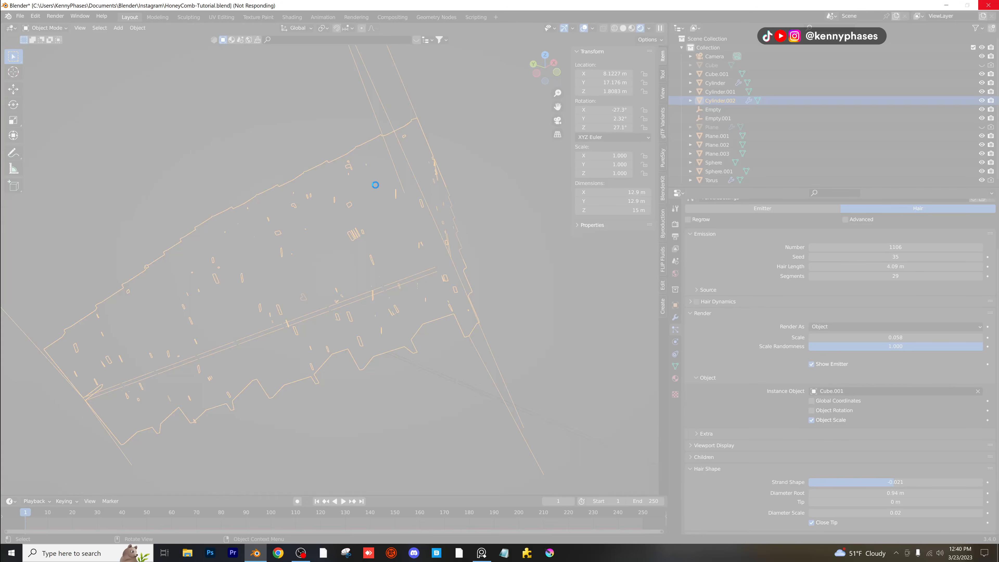
End the frozen Blender process in Task Manager, then restart Blender and reopen HoneyComb-Tutorial.blend.
key("ctrl+shift+Escape")
key("alt+F4")
key("ctrl+shift+Escape")
left_click(239, 220)
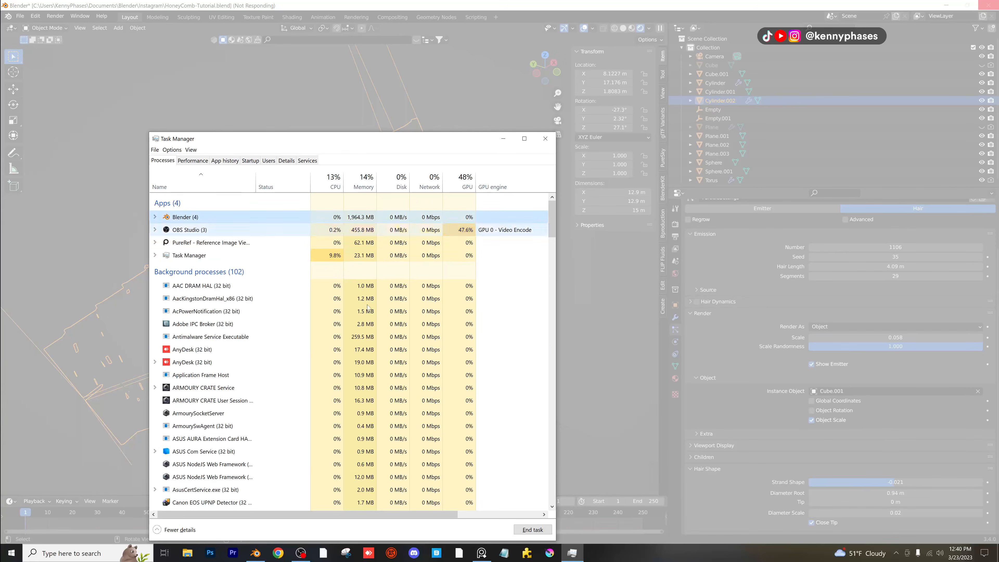
left_click(533, 529)
left_click(545, 138)
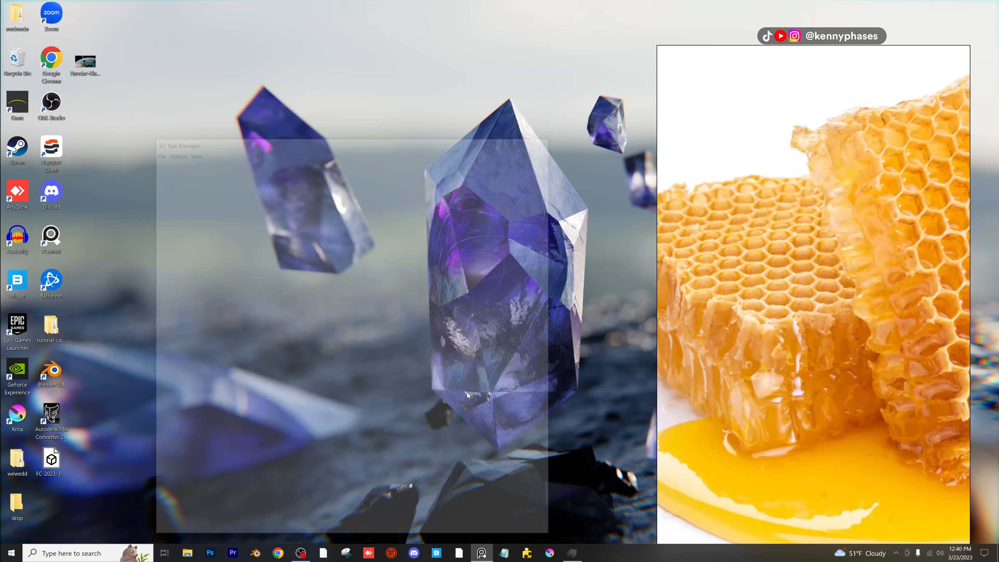
left_click(255, 553)
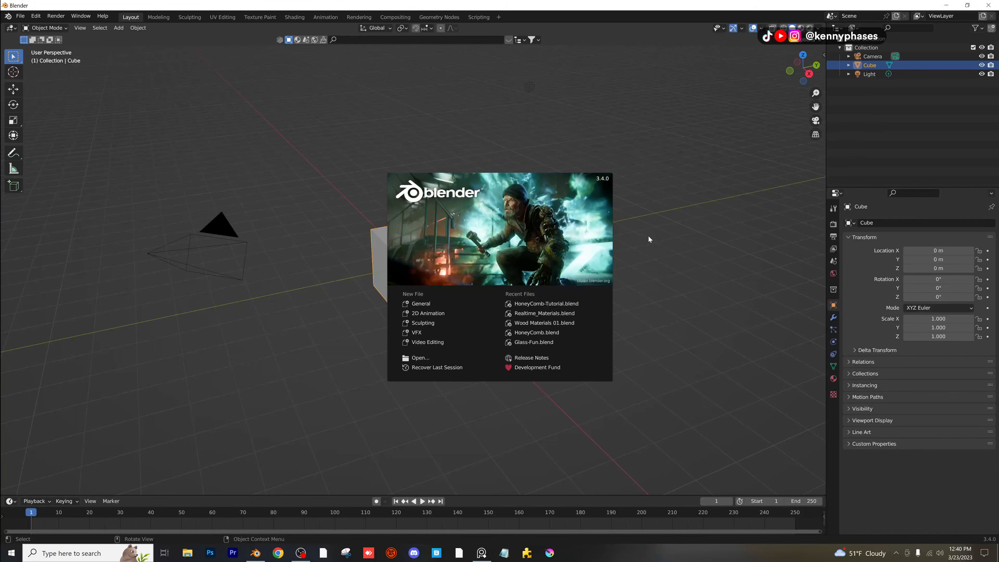
left_click(566, 303)
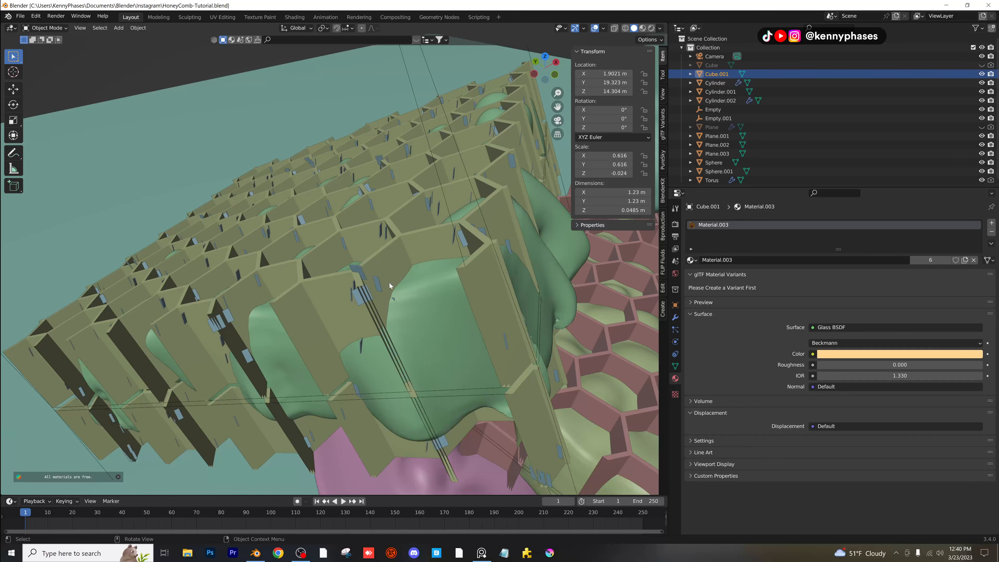
Set the particle number on the tilted honeycomb's particle system to 100 and save the file.
left_click(466, 191)
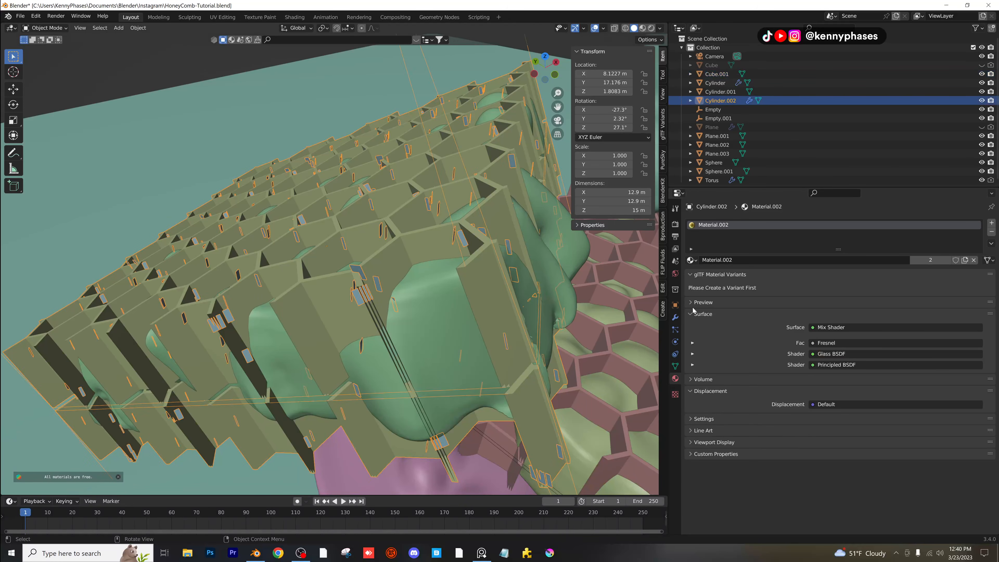
left_click(675, 330)
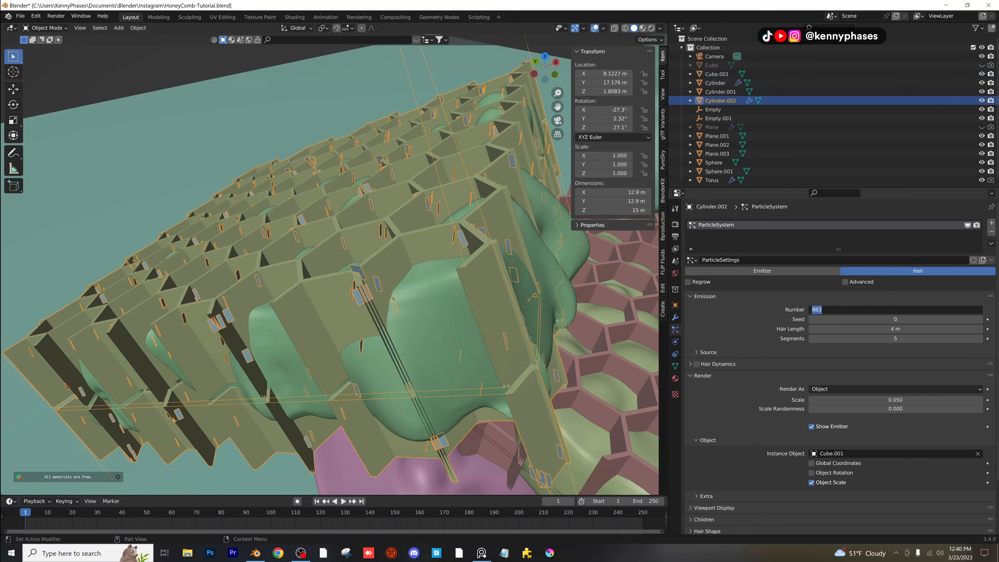
type("100")
key("Return")
key("ctrl+s")
Switch the viewport to rendered shading to check the sparser flakes on the tilted honeycomb.
key("z")
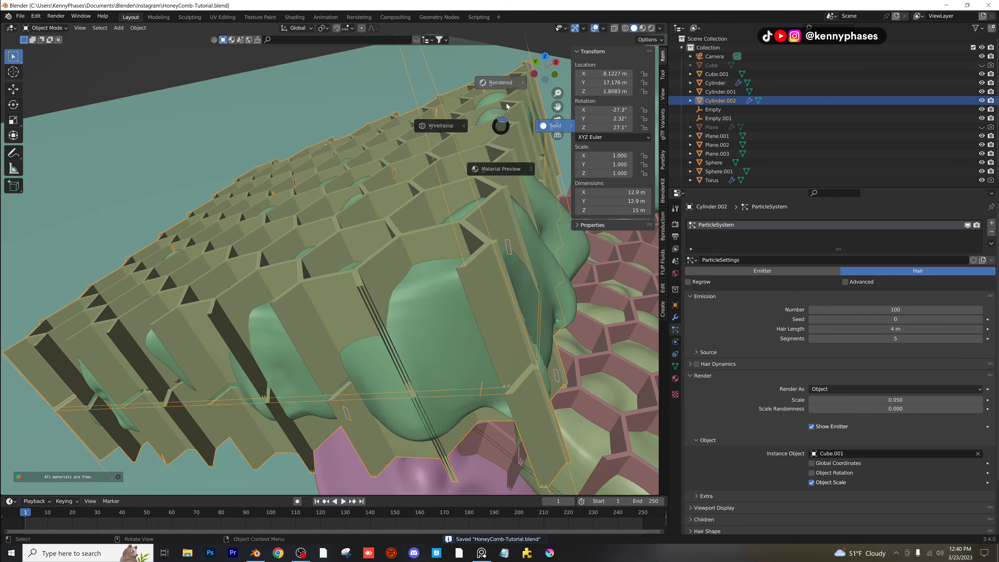
Preview the scene in rendered shading, then remove the tilted honeycomb's particle system along with its instance object Cube.001.
left_click(499, 92)
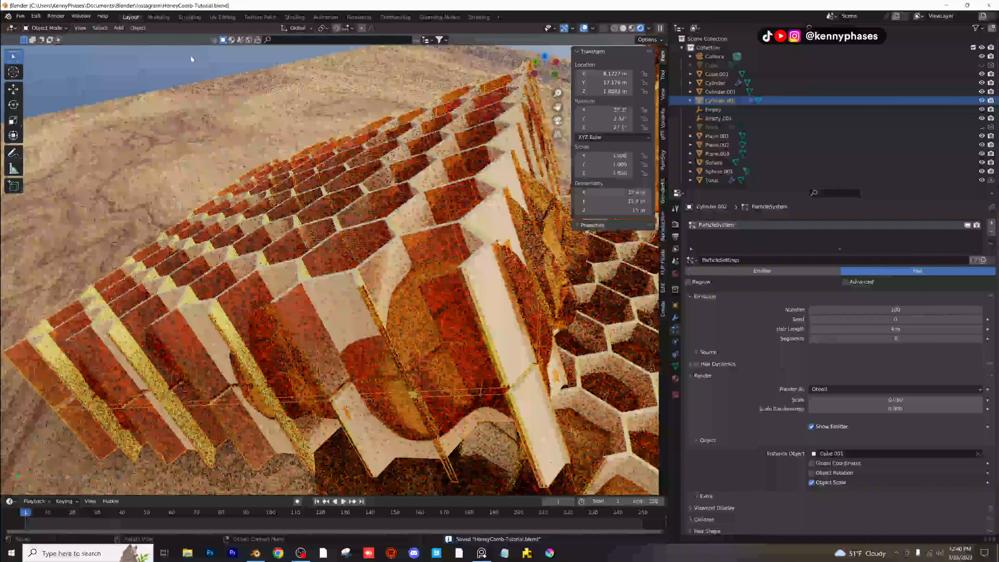
scroll(414, 219, "down", 6)
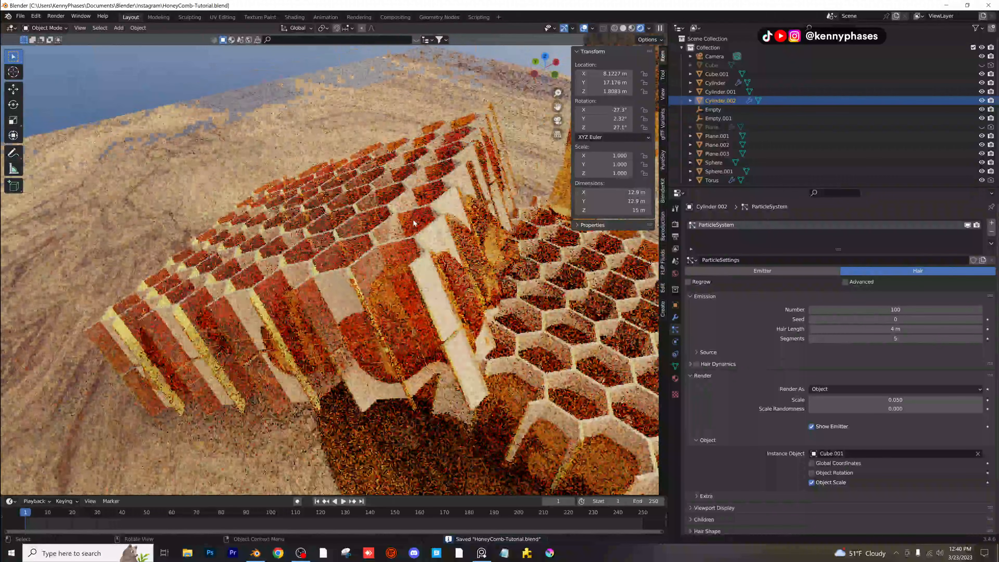
left_click(991, 232)
left_click(229, 75)
key("Delete")
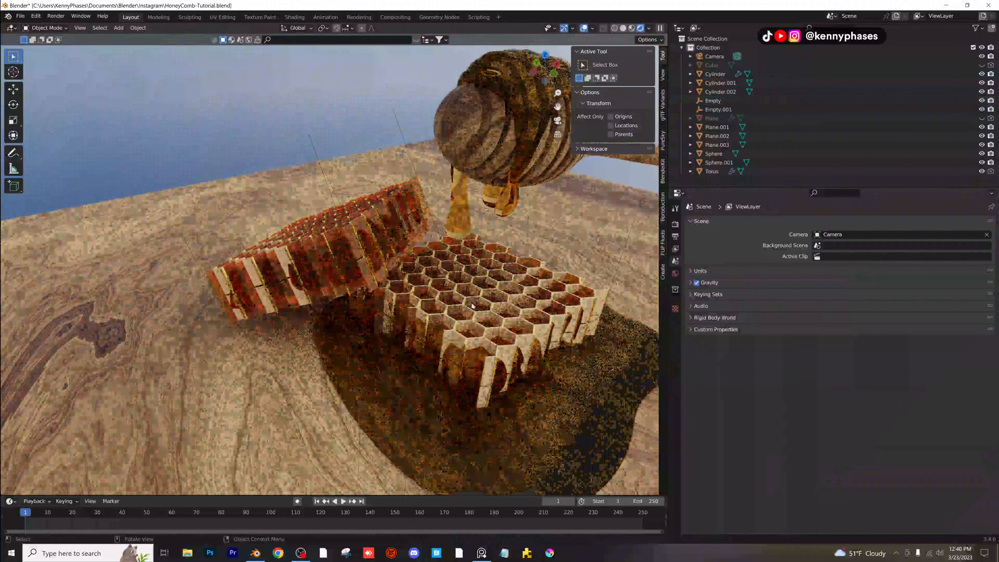
Select the flat honeycomb, save the file and return the viewport to solid shading.
scroll(488, 312, "up", 3)
middle_click_drag(489, 312, 452, 299)
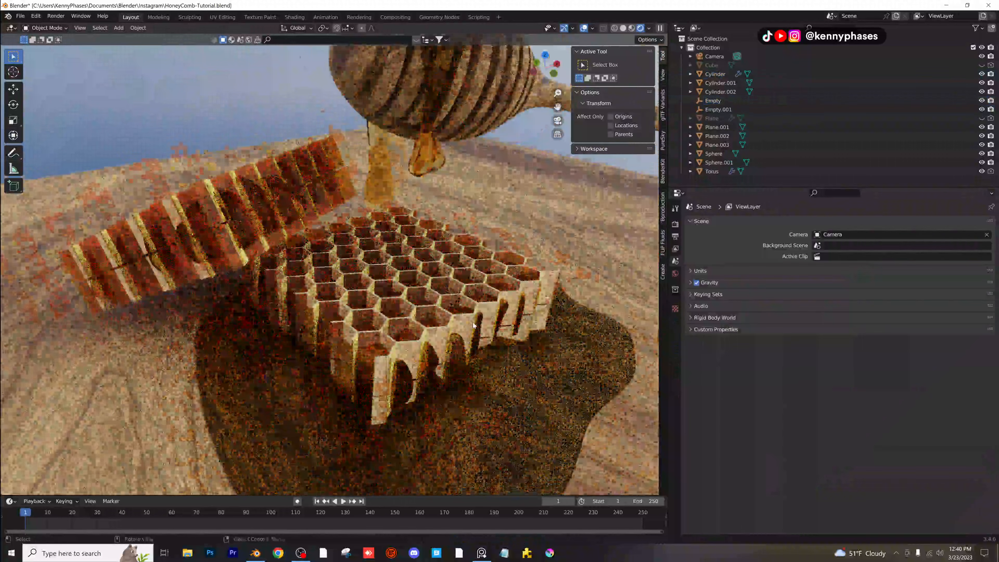
scroll(453, 299, "up", 4)
scroll(407, 294, "down", 3)
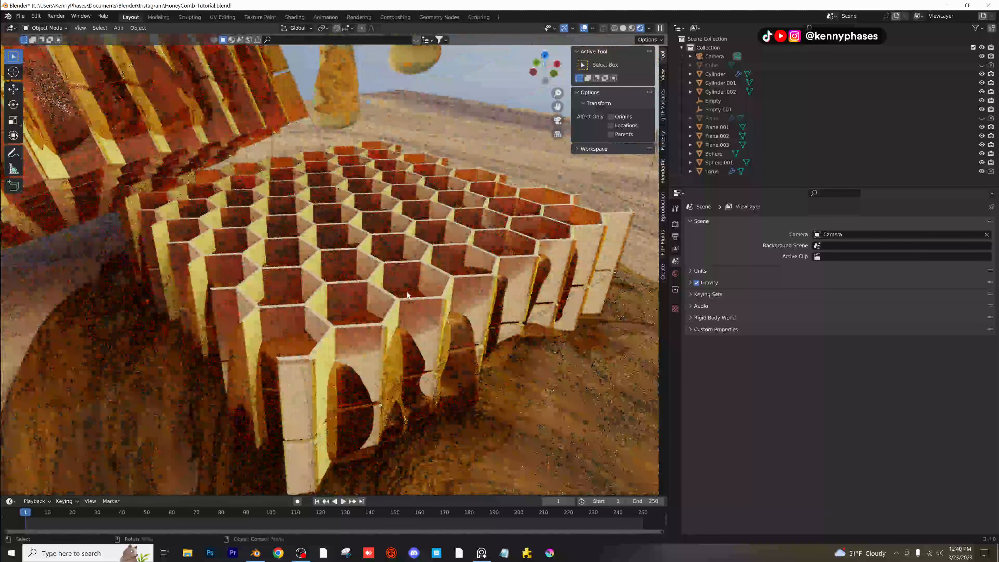
left_click(457, 247)
middle_click_drag(374, 285, 465, 195)
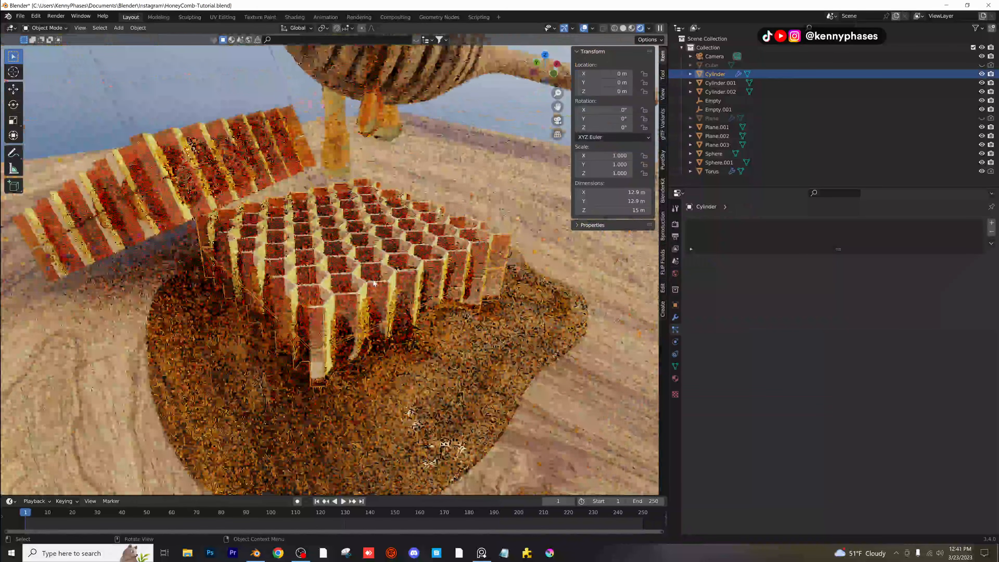
scroll(465, 196, "up", 2)
key("ctrl+s")
key("z")
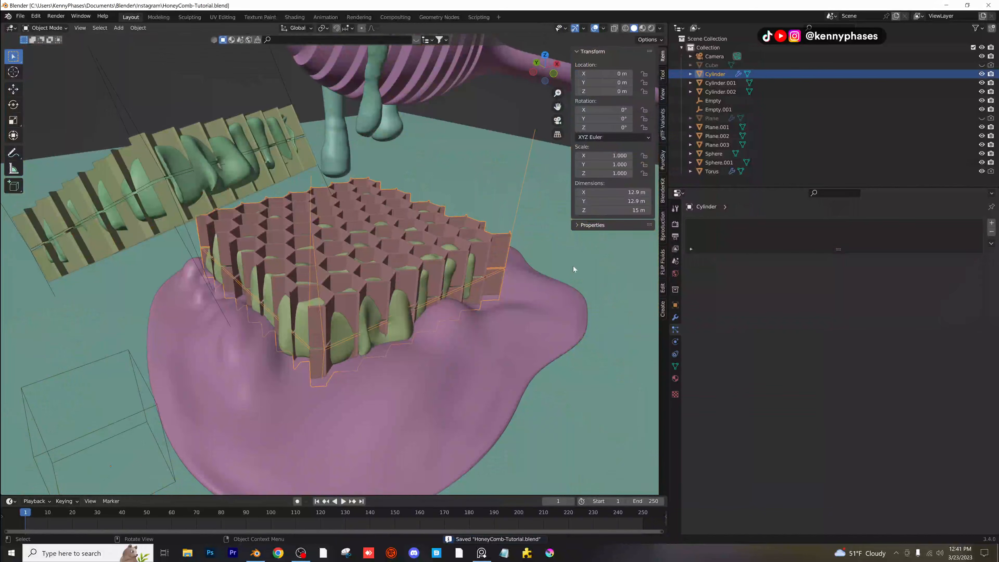
Duplicate the flat honeycomb in place with its modifiers and hide the original.
left_click(675, 319)
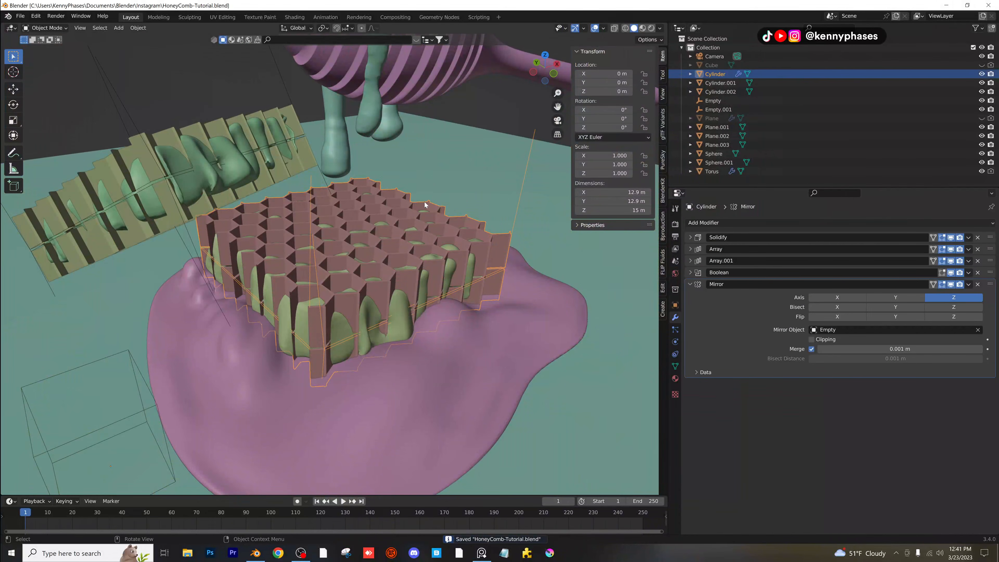
key("shift+d")
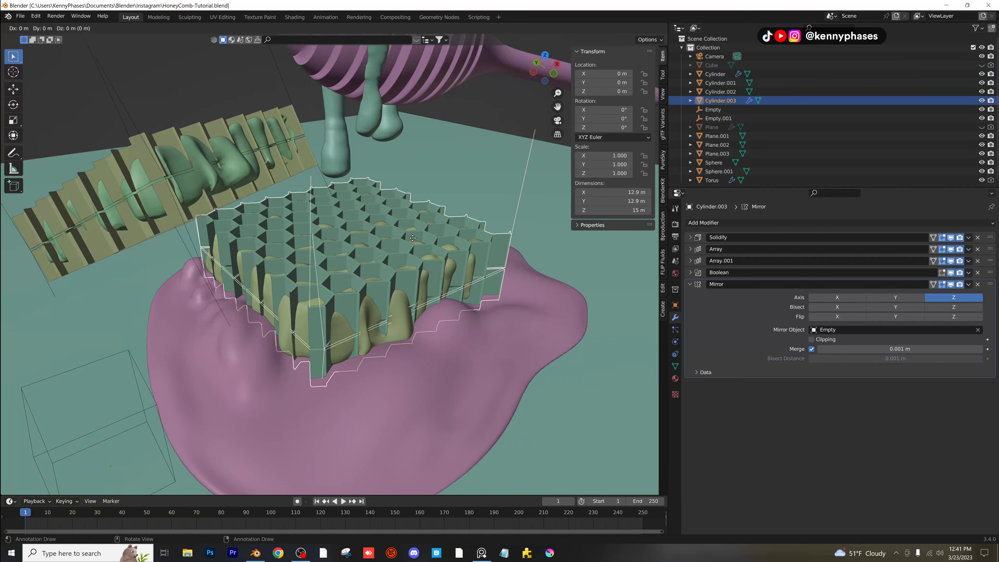
right_click(413, 241)
left_click(759, 73)
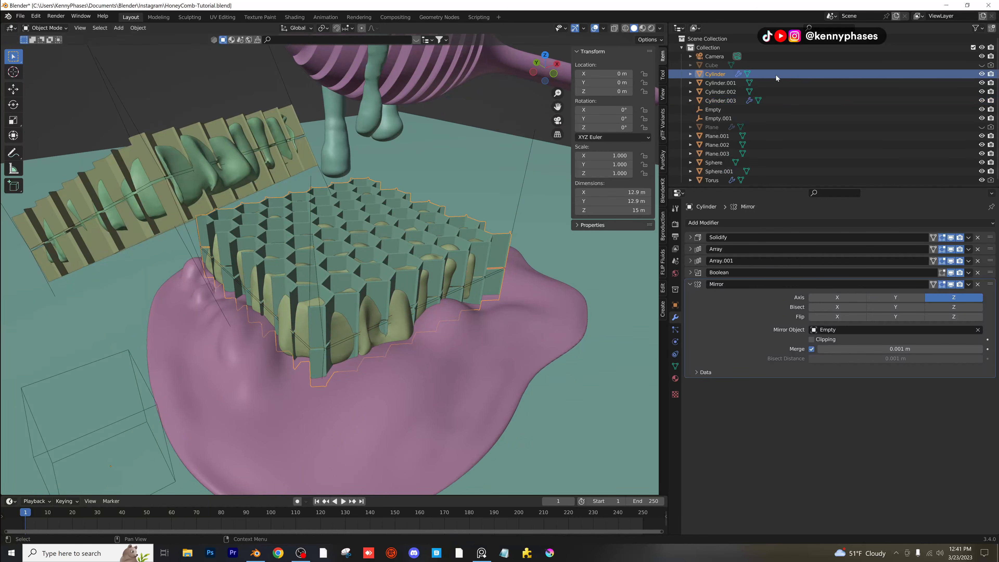
left_click(981, 74)
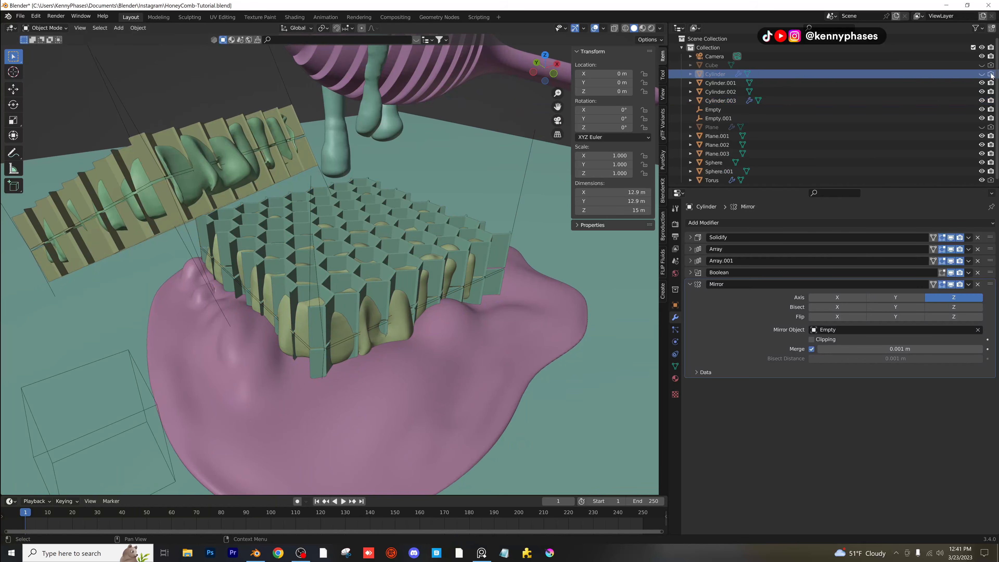
Apply the Solidify, both Array, Boolean and Mirror modifiers on the duplicated honeycomb.
left_click(472, 233)
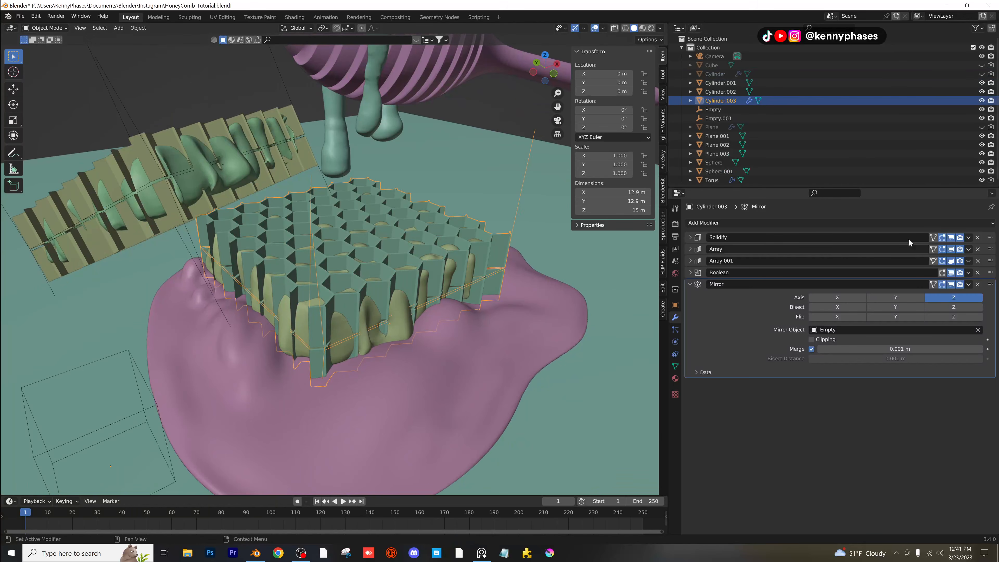
left_click(968, 237)
left_click(940, 246)
left_click(968, 237)
left_click(939, 246)
left_click(969, 237)
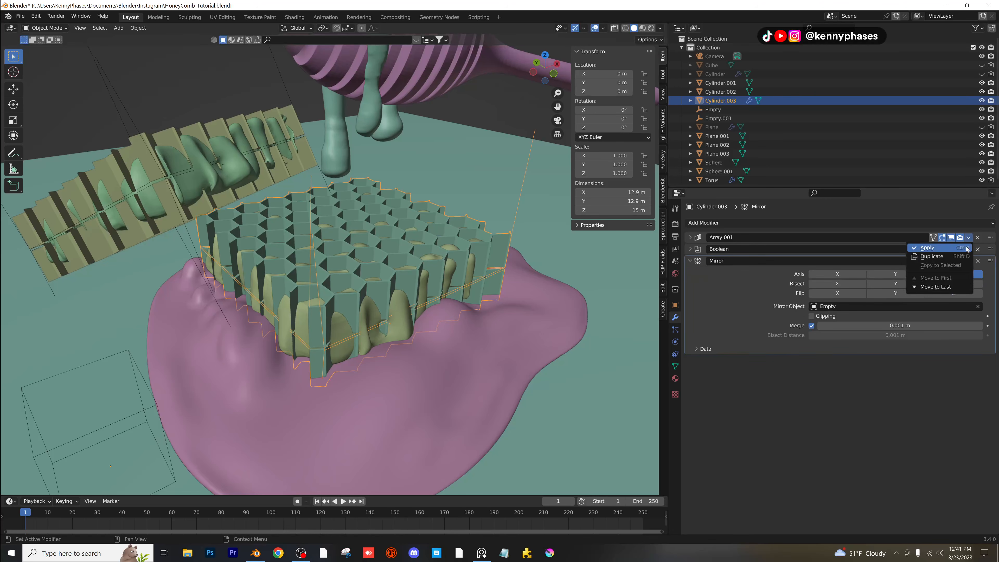
left_click(940, 246)
scroll(345, 288, "up", 2)
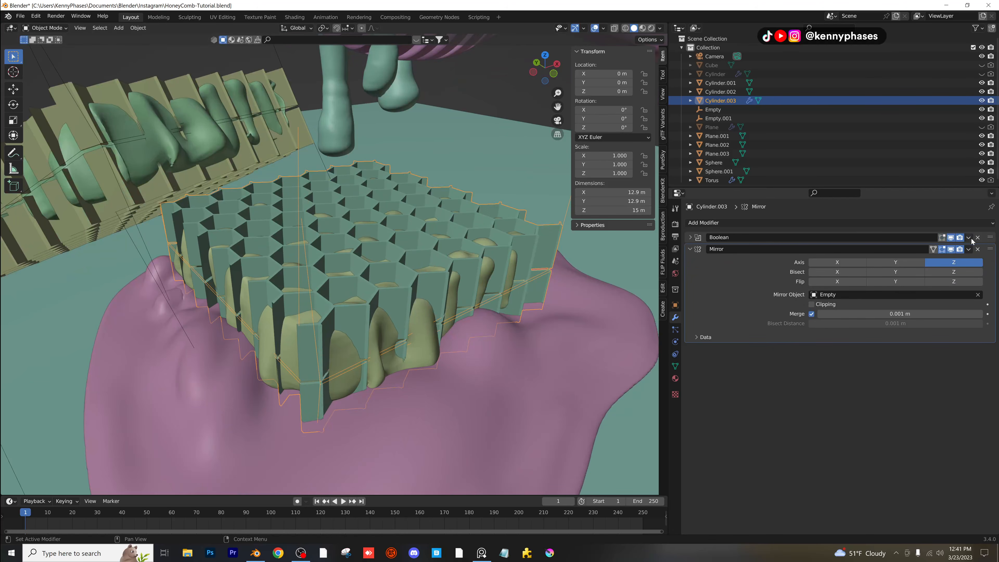
left_click(969, 237)
left_click(940, 247)
left_click(969, 237)
left_click(940, 247)
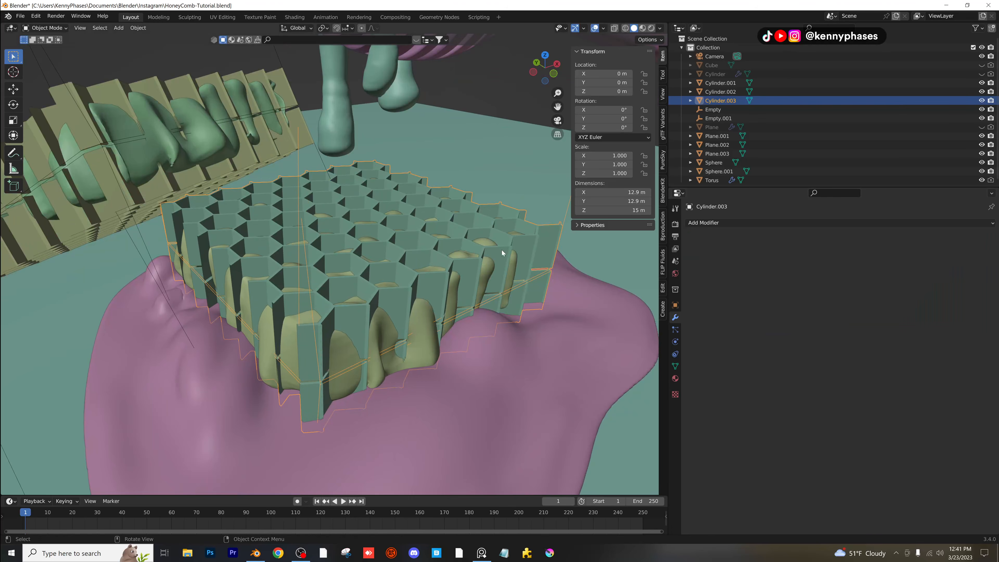
Try a Displace modifier with a new Clouds texture on the duplicated honeycomb.
key("Tab")
key("Tab")
left_click(751, 223)
left_click(864, 277)
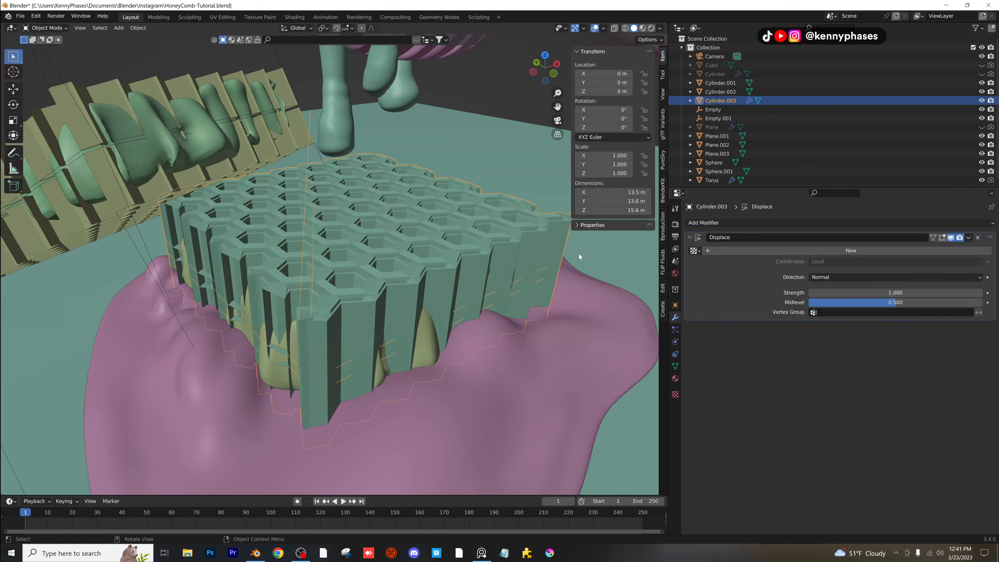
left_click(865, 251)
left_click(676, 394)
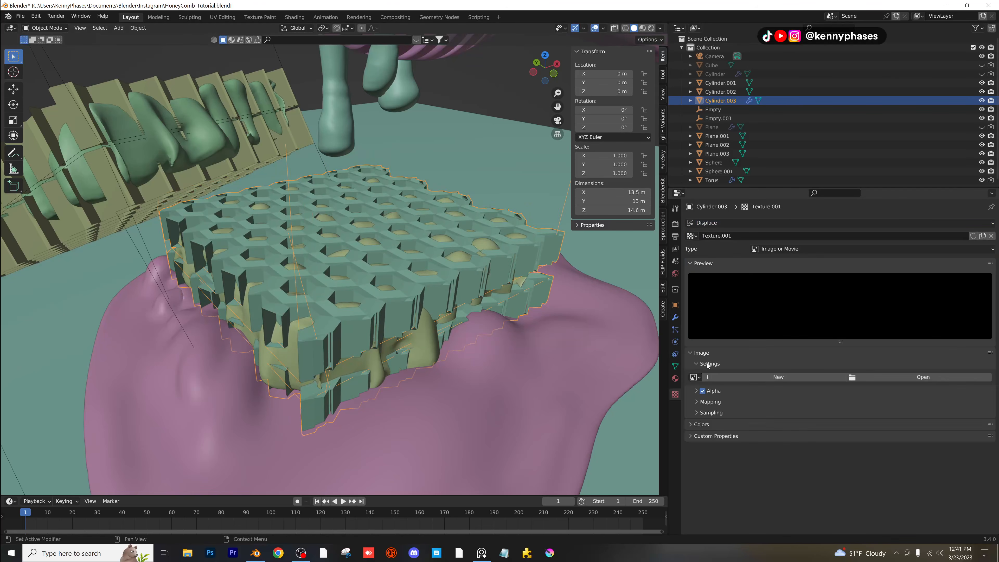
left_click(794, 250)
left_click(780, 279)
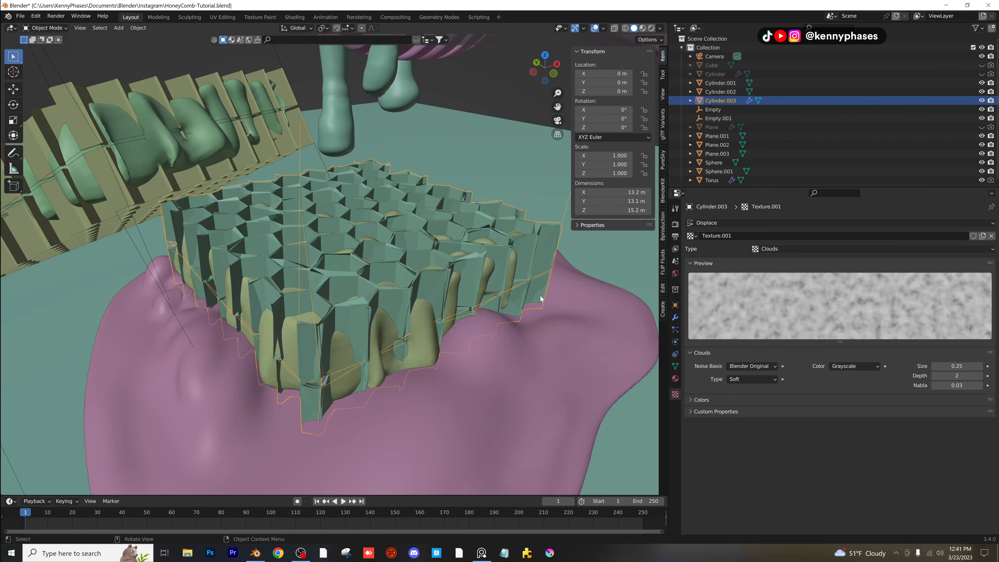
Check the displaced honeycomb in rendered and solid shading, and remove its Displace modifier.
key("z")
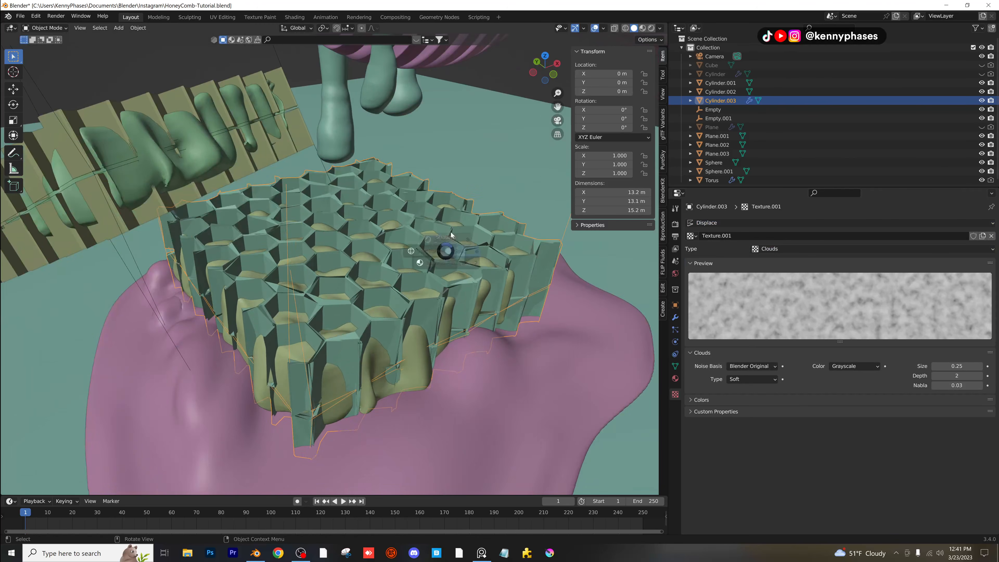
left_click(451, 222)
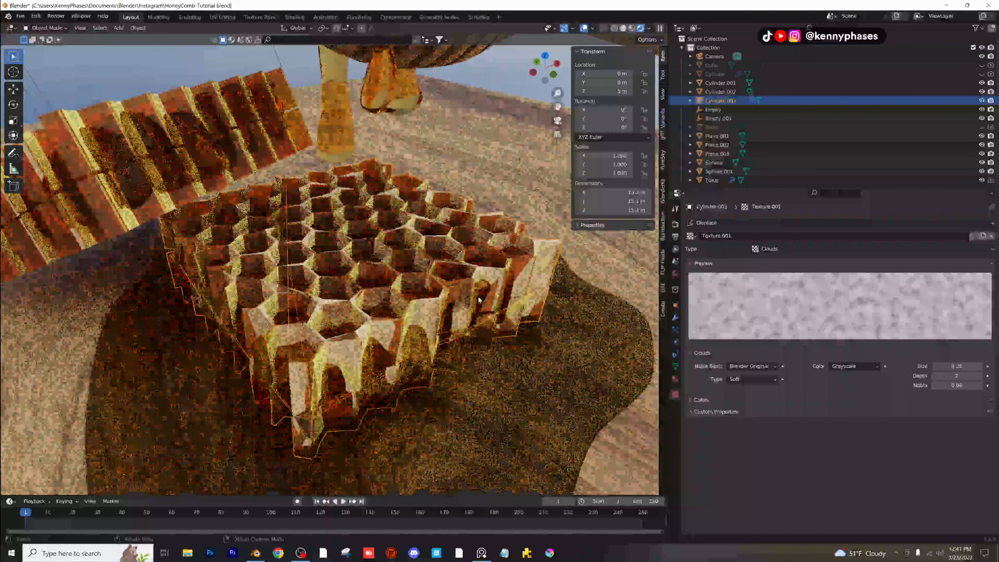
key("z")
left_click(393, 283)
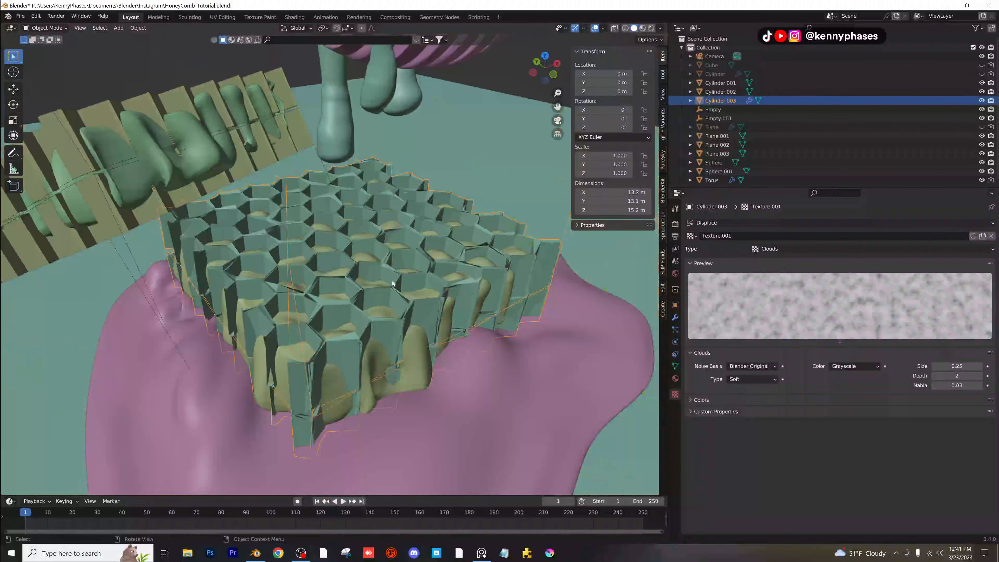
mouse_move(387, 276)
middle_mouse_down()
mouse_move(380, 261)
mouse_move(392, 258)
mouse_move(388, 266)
middle_mouse_up()
left_click(675, 316)
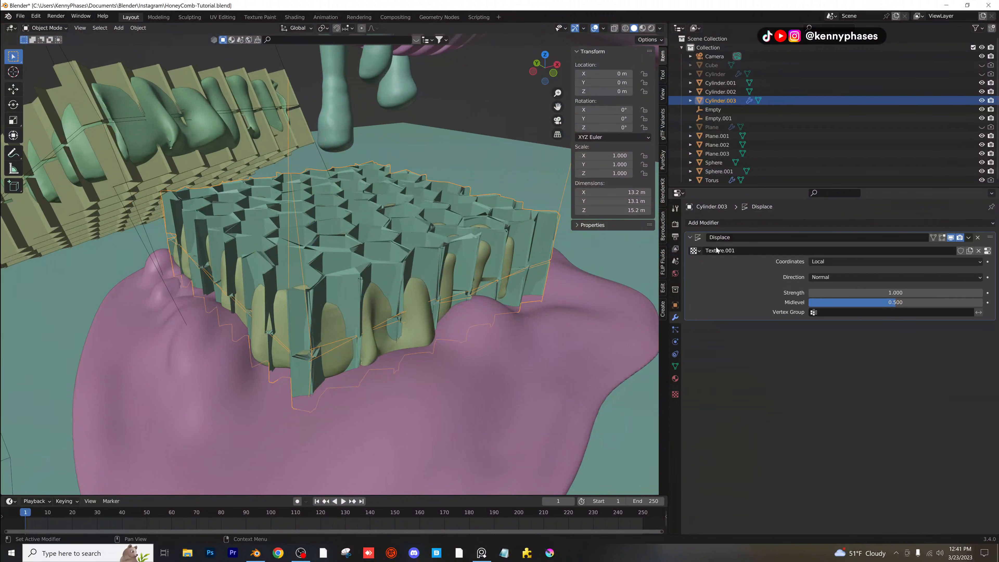
left_click(979, 237)
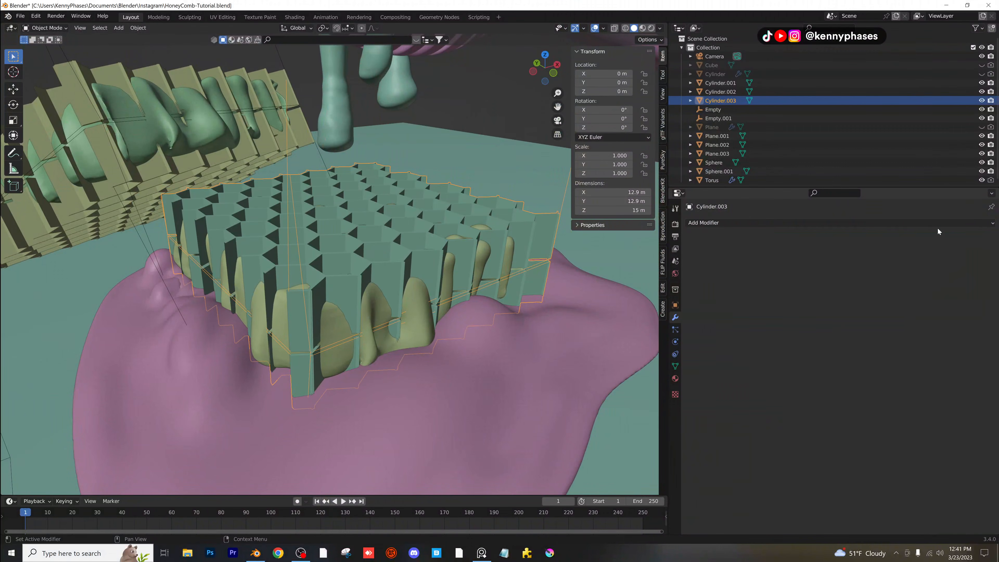
Try a Simple Deform modifier on the duplicated honeycomb, set to Bend at 23.1° about the X axis.
left_click(827, 224)
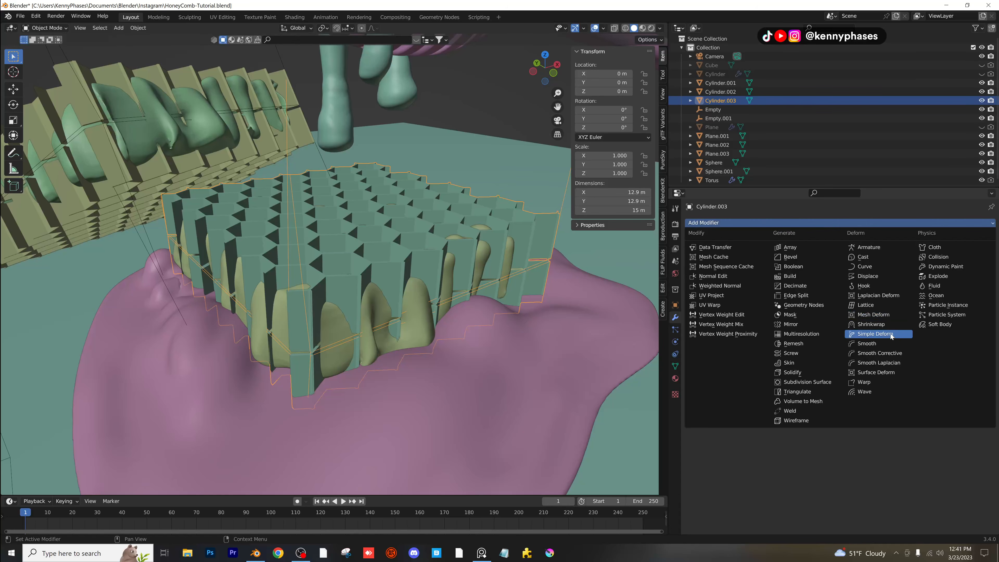
left_click(878, 334)
scroll(482, 271, "down", 4)
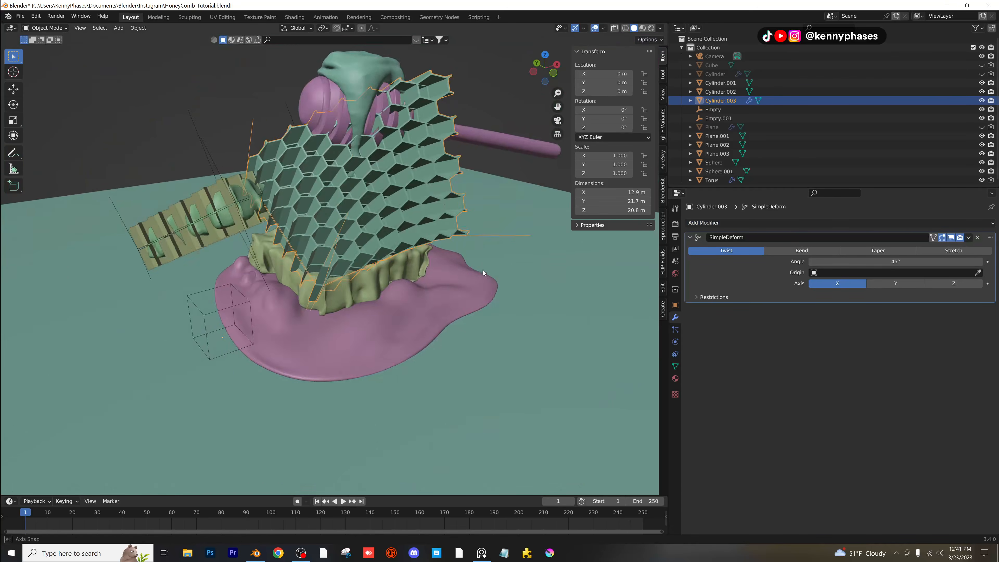
scroll(427, 250, "up", 1)
middle_click_drag(482, 269, 458, 280)
left_click(797, 251)
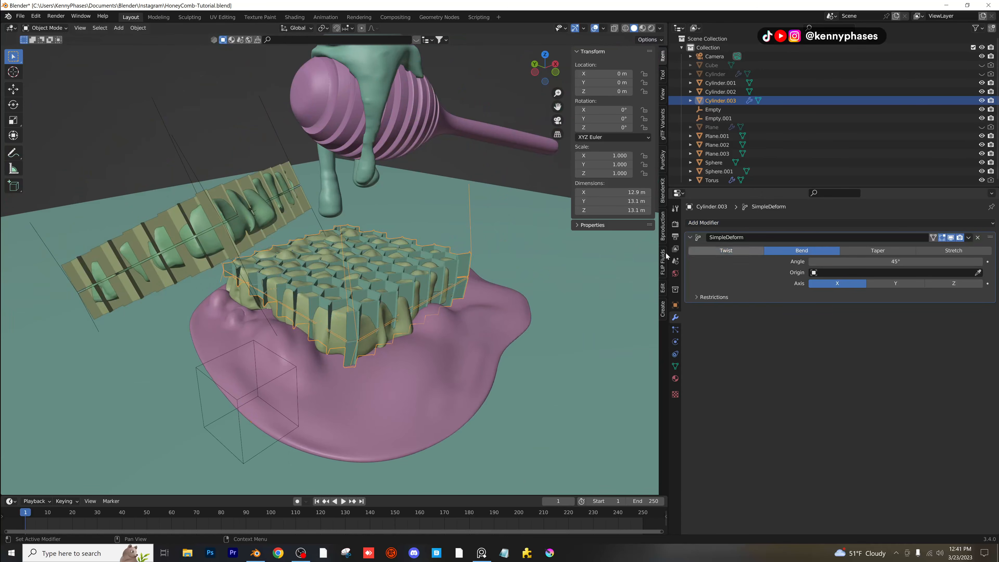
scroll(550, 275, "up", 3)
scroll(652, 294, "up", 3)
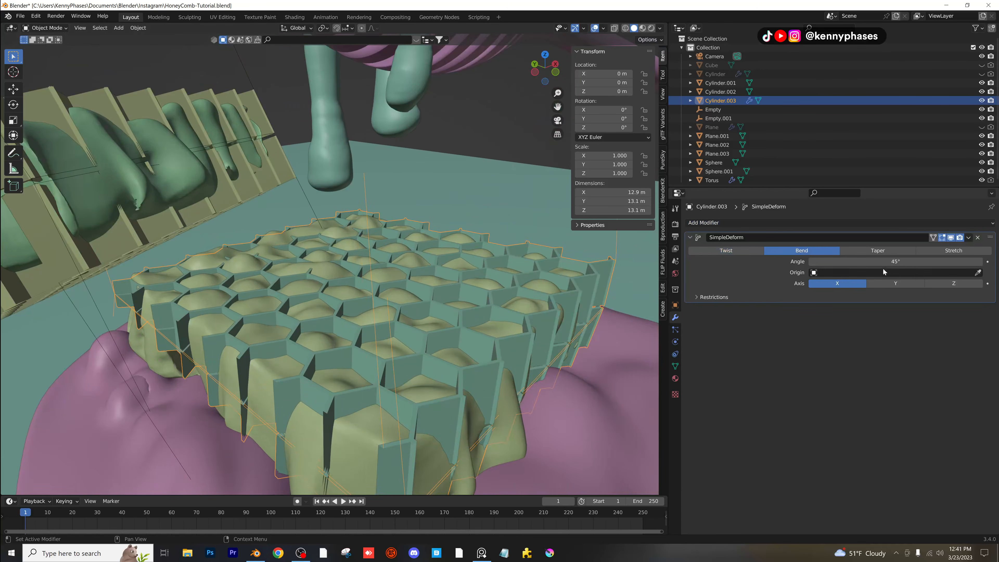
mouse_move(883, 262)
left_mouse_down()
mouse_move(937, 262)
mouse_move(826, 262)
mouse_move(879, 263)
left_mouse_up()
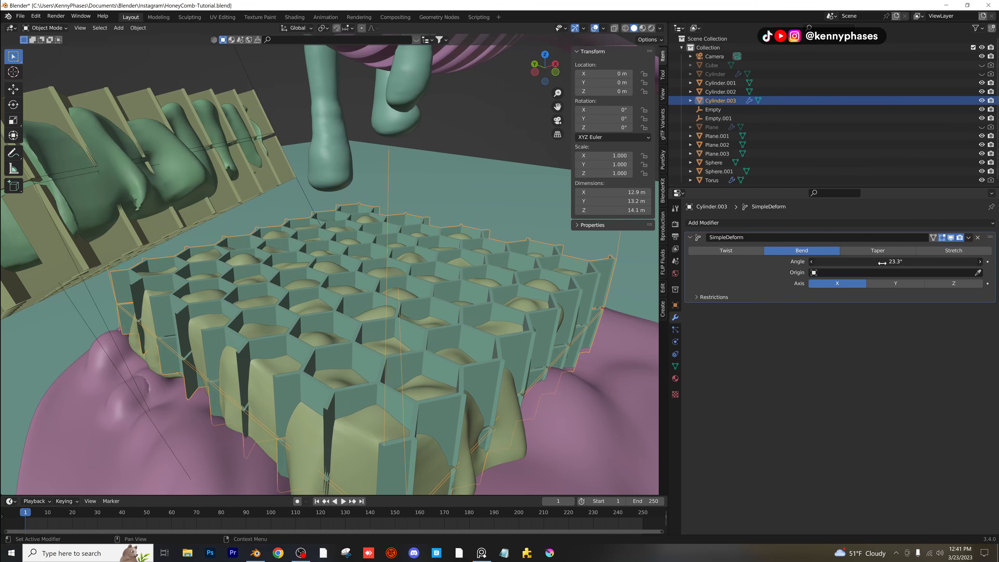
scroll(430, 321, "down", 2)
mouse_move(431, 321)
middle_mouse_down()
mouse_move(409, 304)
mouse_move(440, 331)
middle_mouse_up()
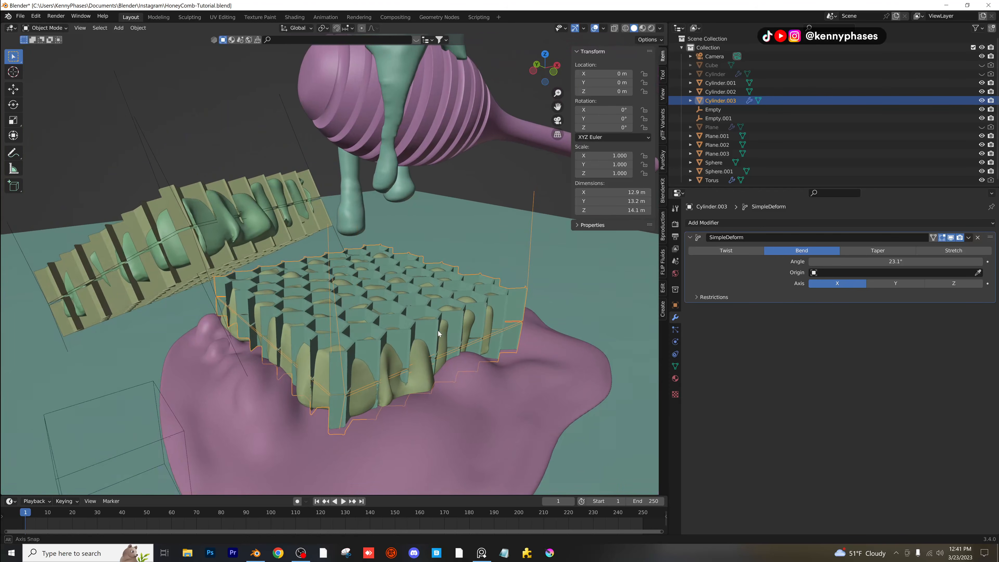
Try the Taper, Stretch and Twist deformations on the honeycomb, with a -21.4° twist about the Z axis.
left_click(874, 251)
left_click(729, 251)
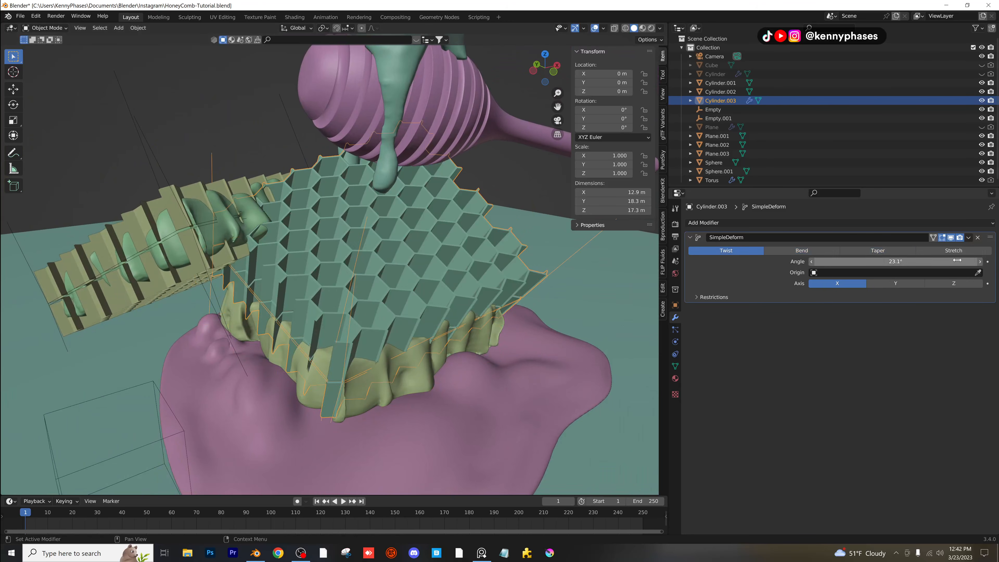
left_click(955, 253)
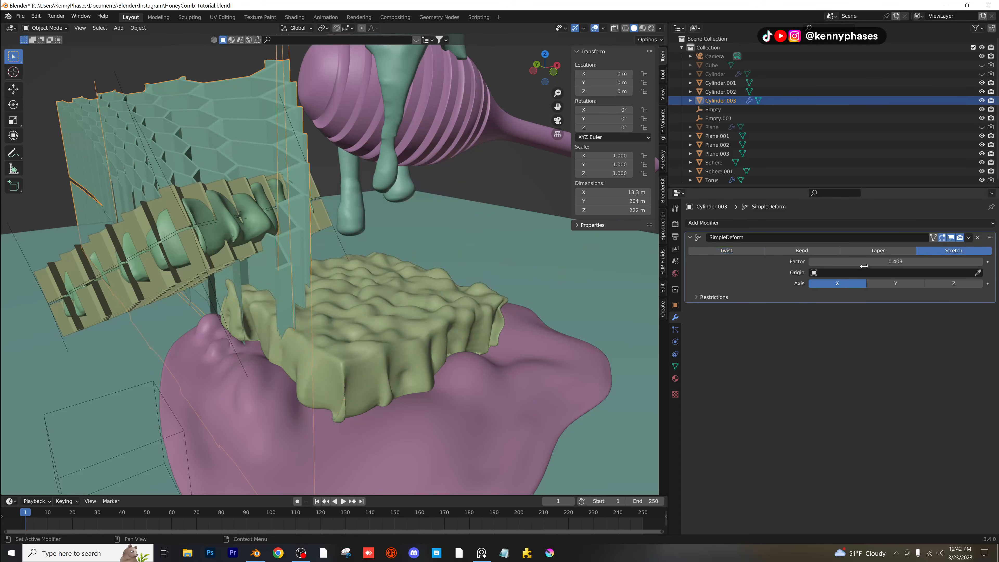
mouse_move(902, 262)
left_mouse_down()
mouse_move(826, 262)
mouse_move(881, 262)
mouse_move(865, 262)
left_mouse_up()
left_click(726, 251)
left_click(895, 284)
left_click(954, 284)
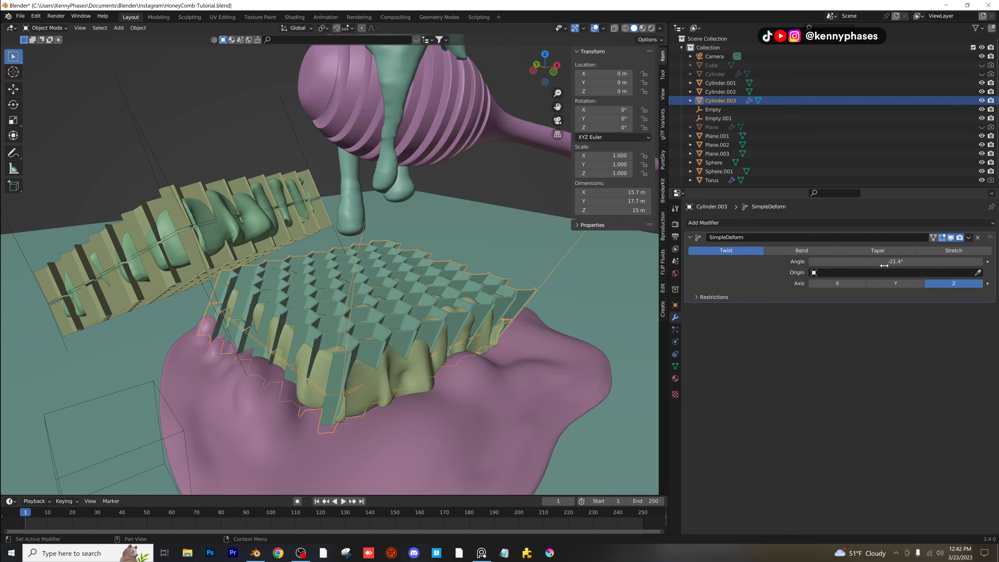
Try Bend and a Taper factor of -0.929 about the Z axis, and remove the Simple Deform modifier.
left_click(818, 252)
left_click(845, 252)
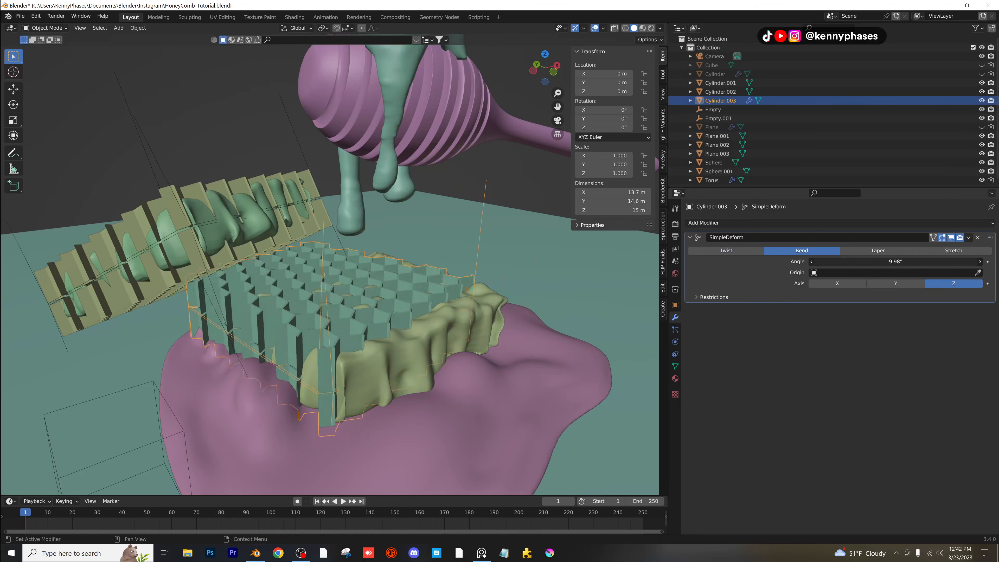
left_click_drag(856, 261, 790, 261)
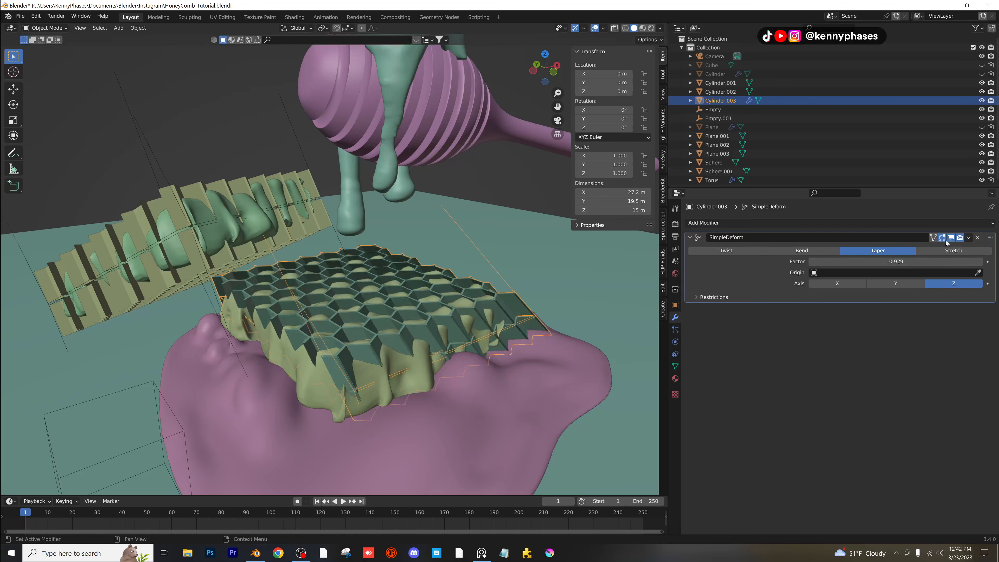
left_click(969, 237)
left_click(977, 237)
Try a Displace modifier driven by a new Clouds texture on the honeycomb.
left_click(909, 223)
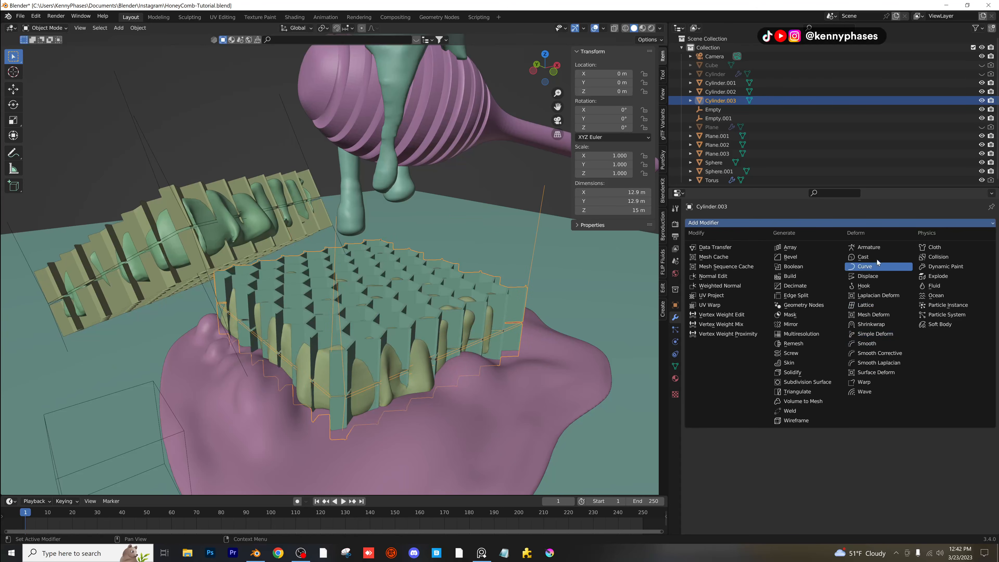
left_click(869, 276)
left_click(867, 250)
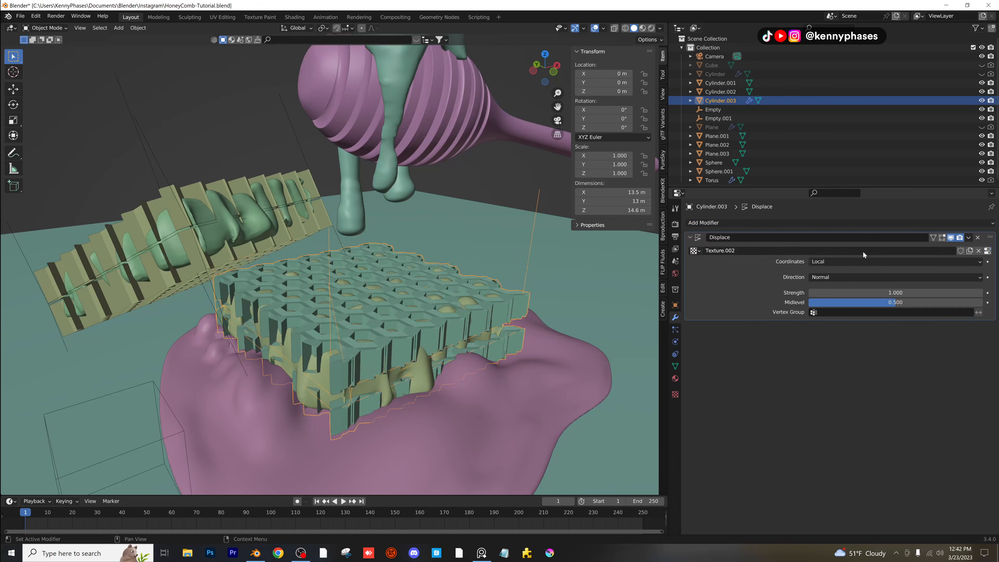
left_click(675, 394)
left_click(798, 249)
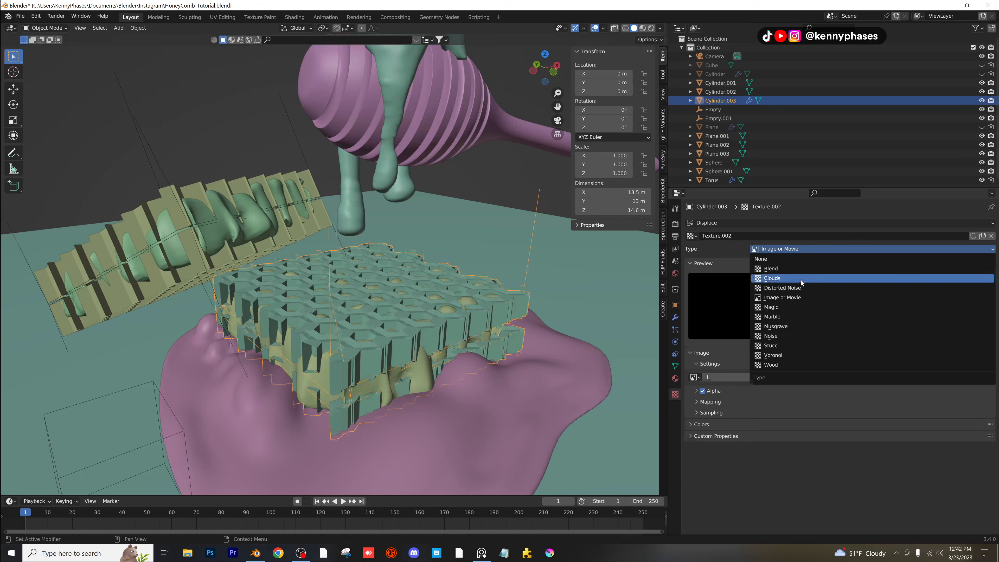
left_click(772, 278)
left_click(675, 317)
Try a Subdivision Surface modifier moved above the honeycomb's Displace modifier, and save the file.
left_click(747, 223)
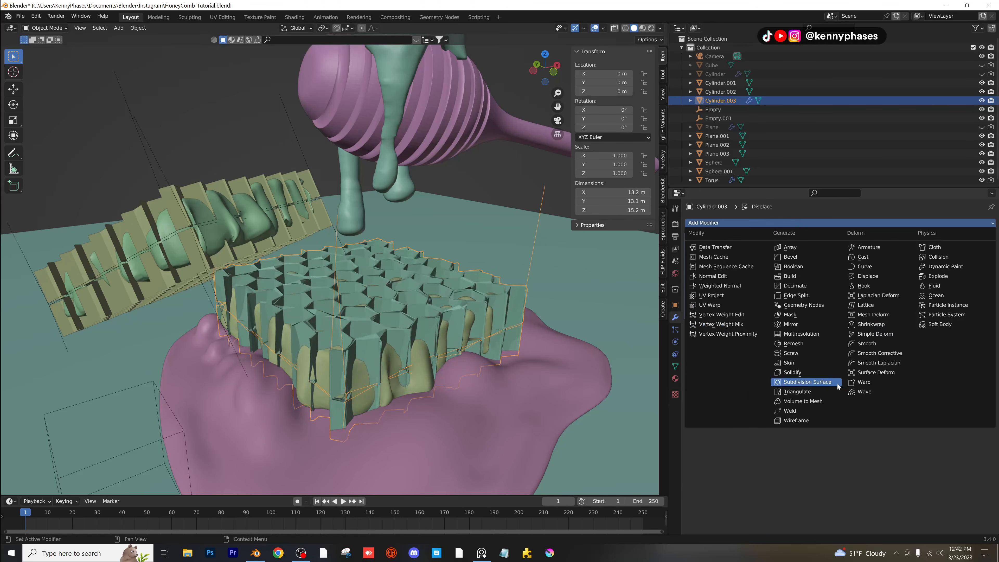
left_click(806, 382)
scroll(480, 289, "up", 3)
scroll(478, 297, "up", 2)
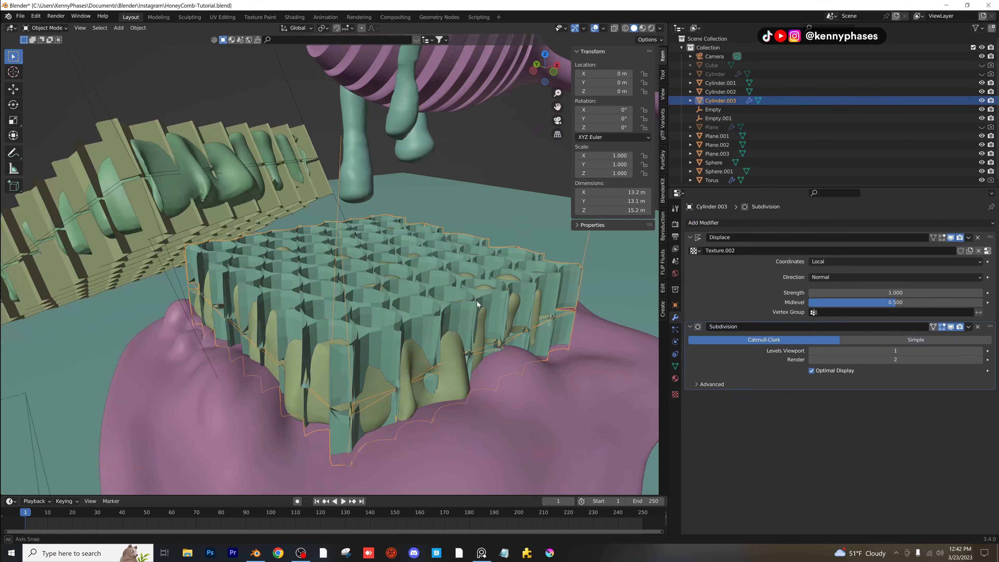
left_click_drag(990, 327, 990, 238)
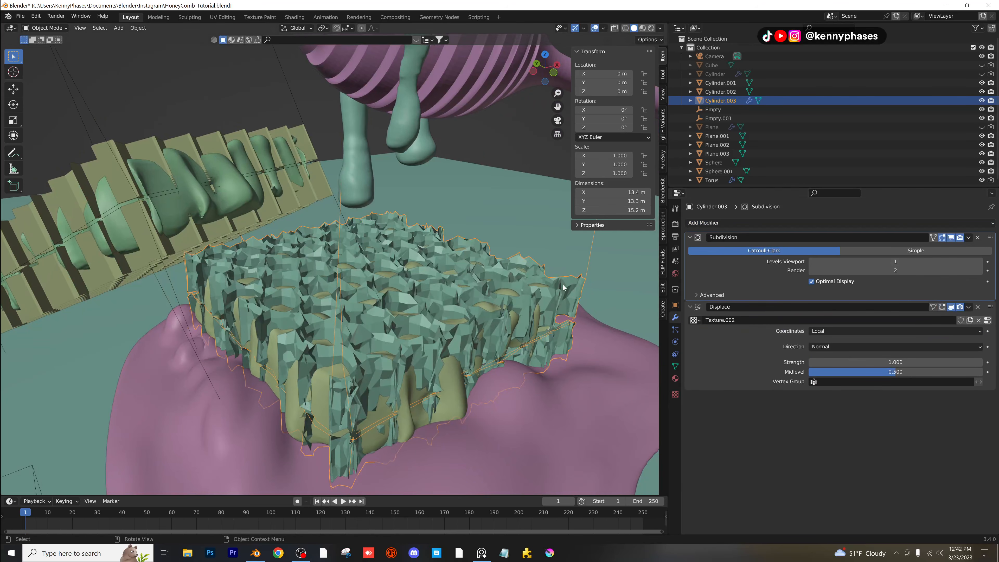
key("ctrl+s")
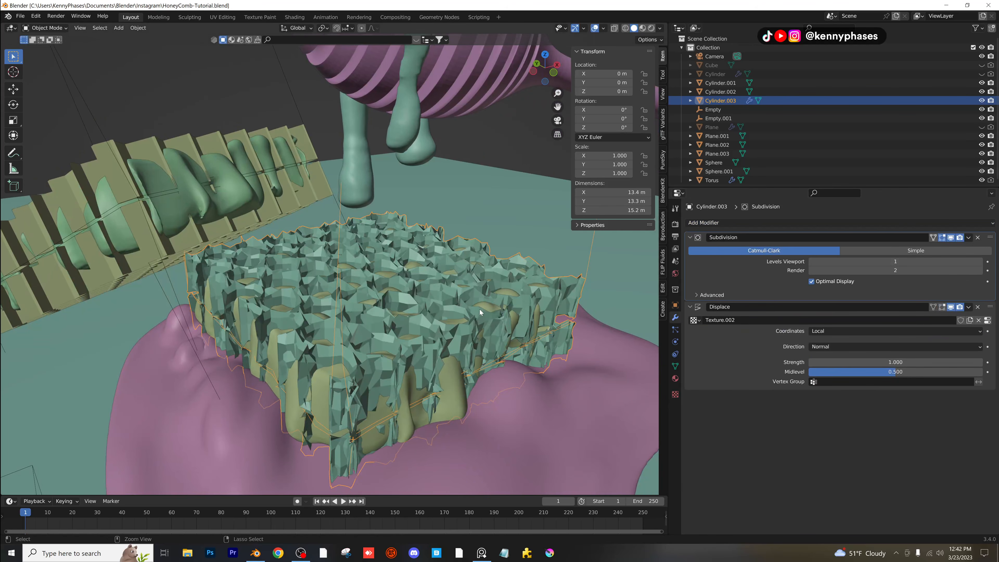
Try smooth shading on the subdivided honeycomb, and remove its Subdivision modifier.
right_click(497, 313)
left_click(491, 319)
scroll(490, 313, "up", 2)
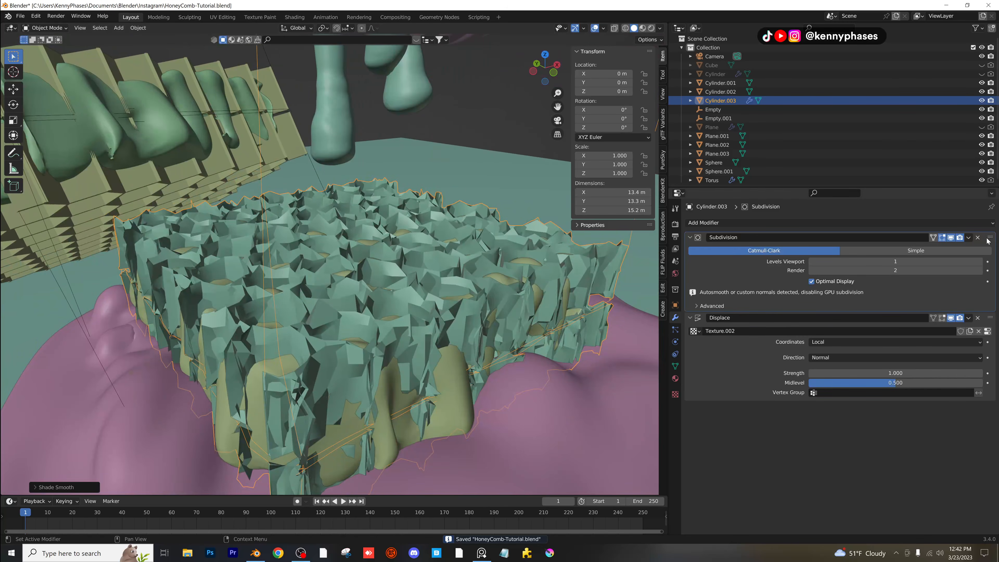
left_click(977, 237)
Try Displace strength 0.8 and midlevel 0.67 in rendered shading, and remove the Displace modifier back in solid shading.
mouse_move(905, 293)
left_mouse_down()
mouse_move(877, 292)
mouse_move(896, 293)
mouse_move(884, 292)
mouse_move(886, 303)
mouse_move(802, 302)
mouse_move(917, 303)
left_mouse_up()
key("z")
left_click(447, 242)
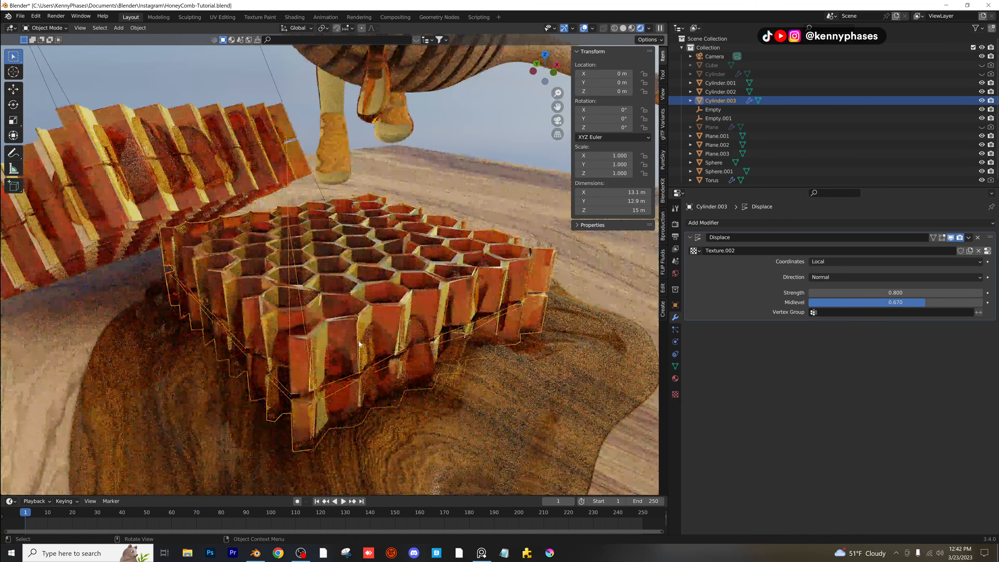
scroll(358, 341, "up", 4)
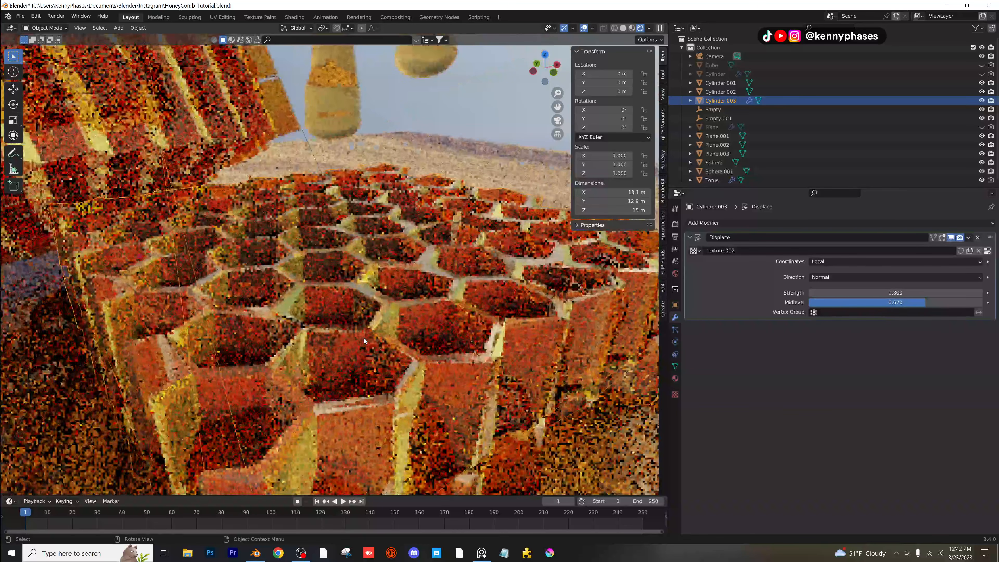
scroll(364, 337, "down", 4)
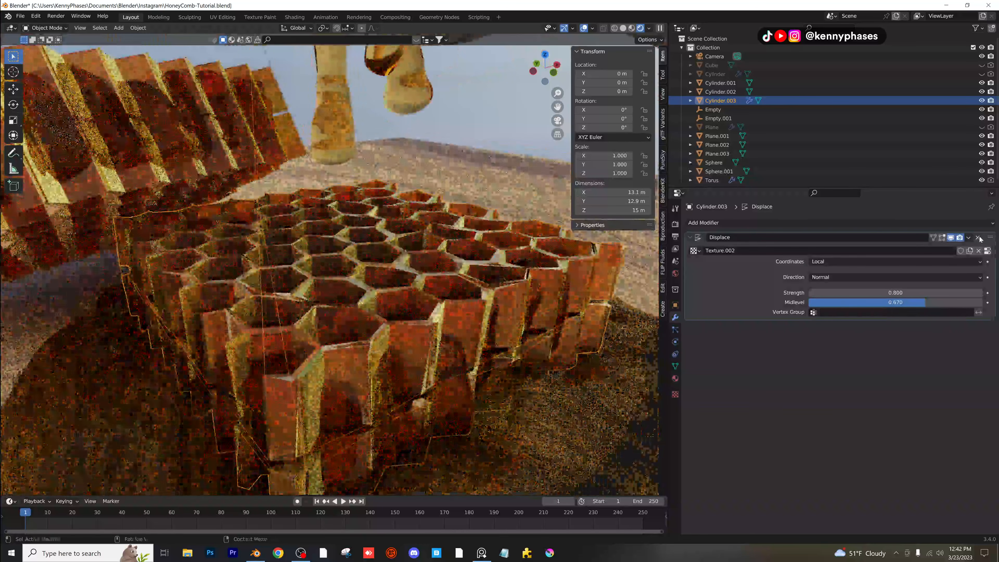
left_click(979, 238)
left_click(623, 28)
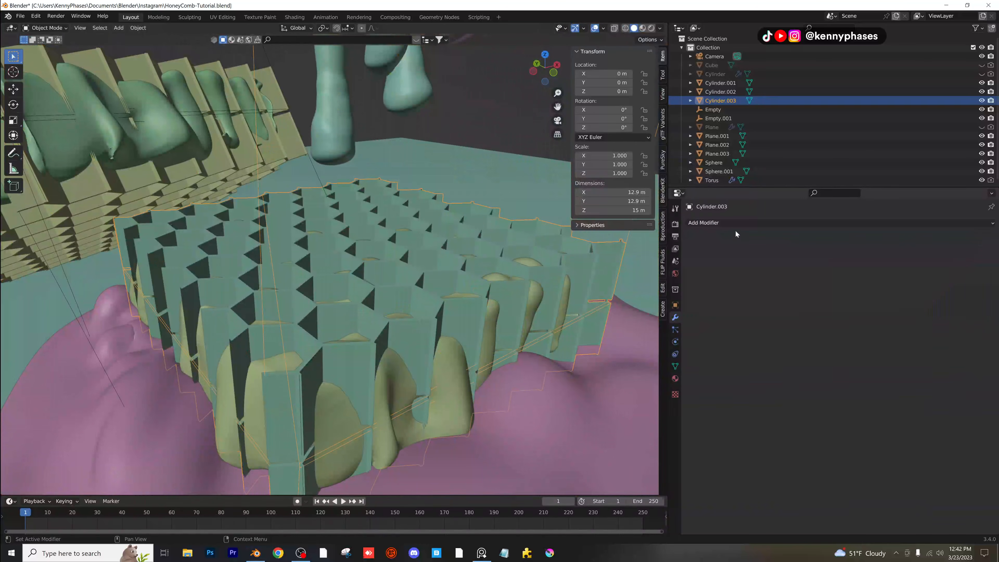
Add a Remesh modifier to the honeycomb in Smooth mode with Remove Disconnected off, and save the file.
left_click(734, 223)
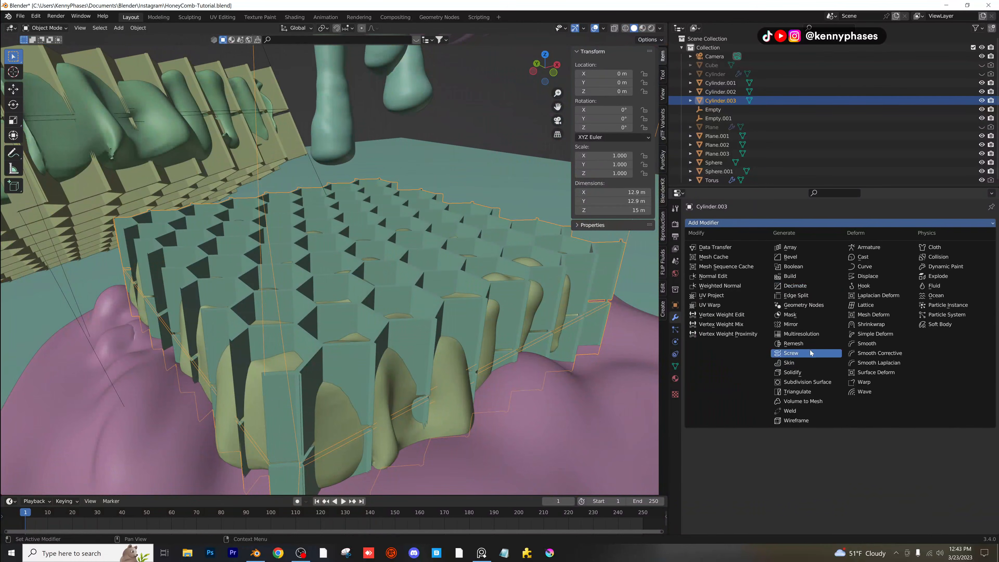
left_click(798, 343)
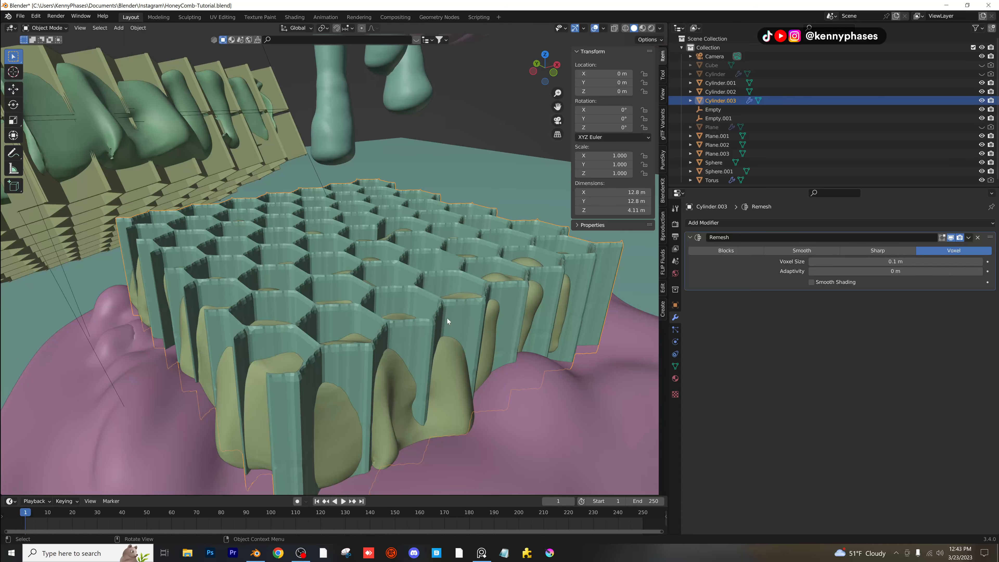
left_click(792, 252)
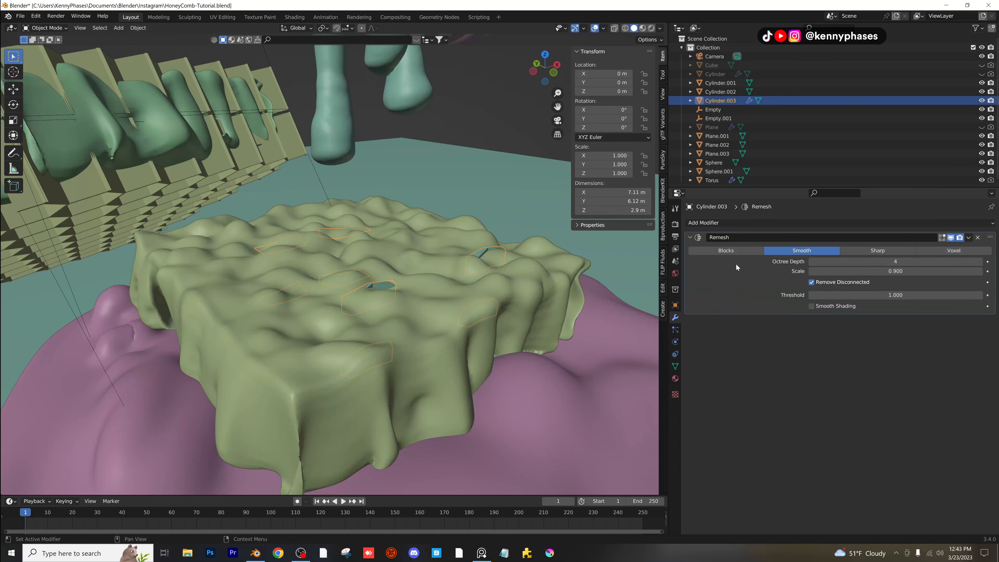
left_click(885, 282)
key("ctrl+s")
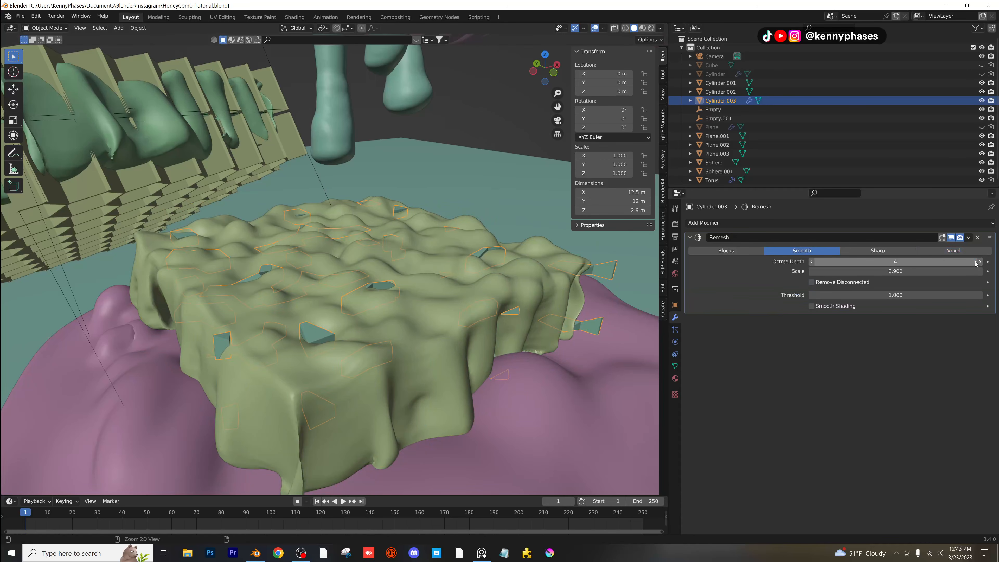
Try an octree depth of 7 in the Remesh modifier's Smooth mode, and try its Sharp mode.
left_click(979, 261)
left_click(979, 262)
left_click(979, 261)
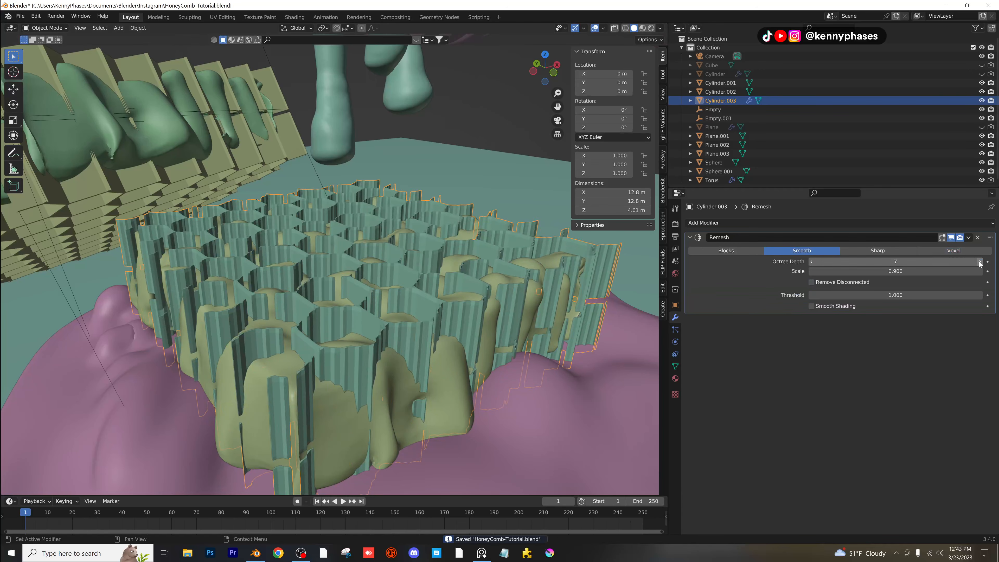
left_click(881, 251)
Set the Remesh modifier to Voxel mode with a 0.05 m voxel size, and apply it to the honeycomb.
left_click(952, 251)
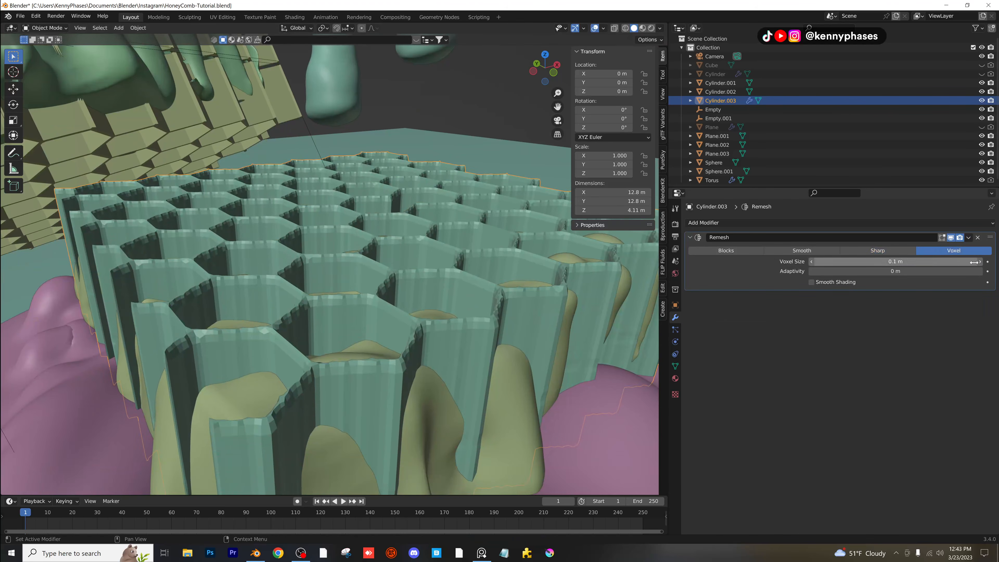
left_click(921, 262)
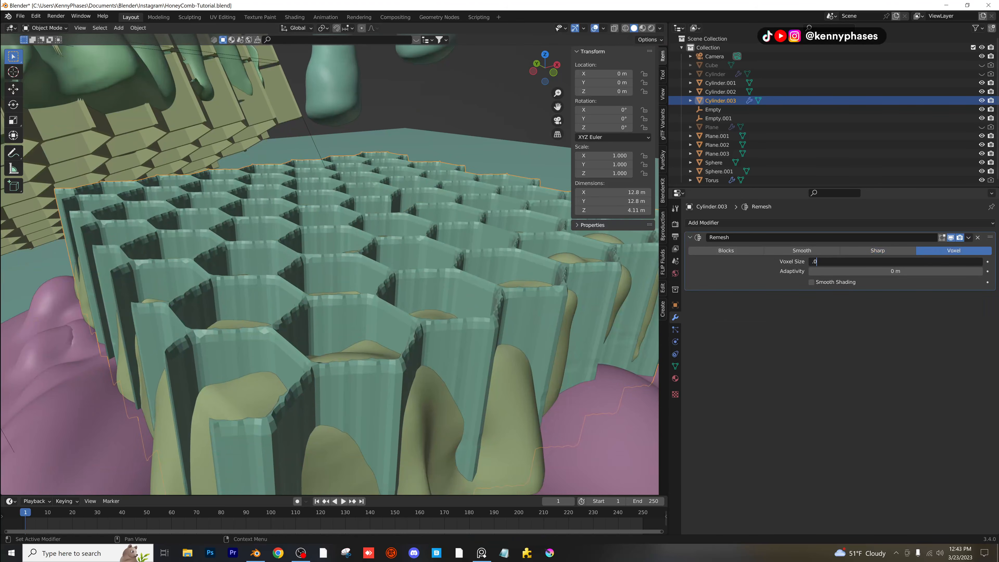
type(".05")
key("Return")
middle_click_drag(492, 309, 458, 309)
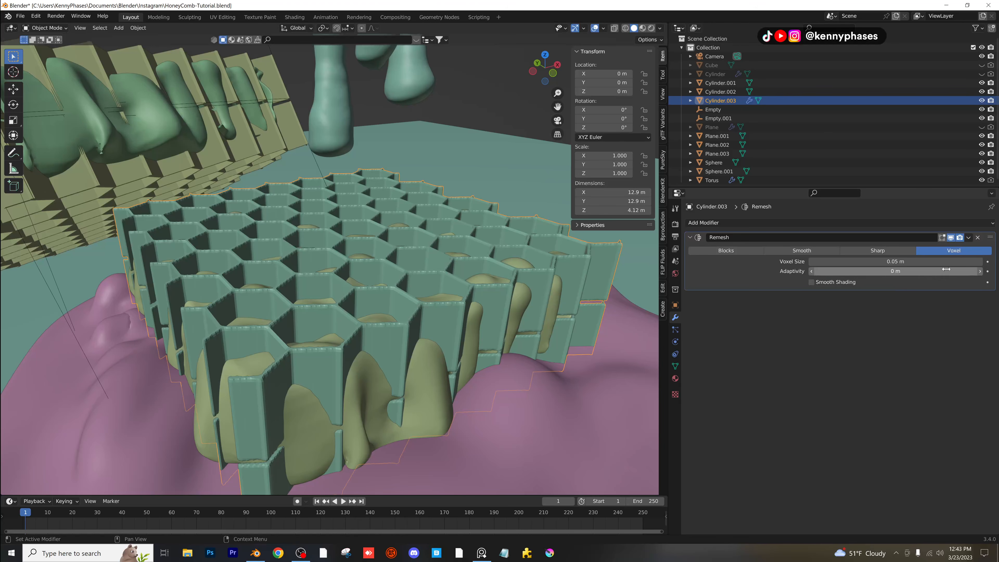
left_click(968, 238)
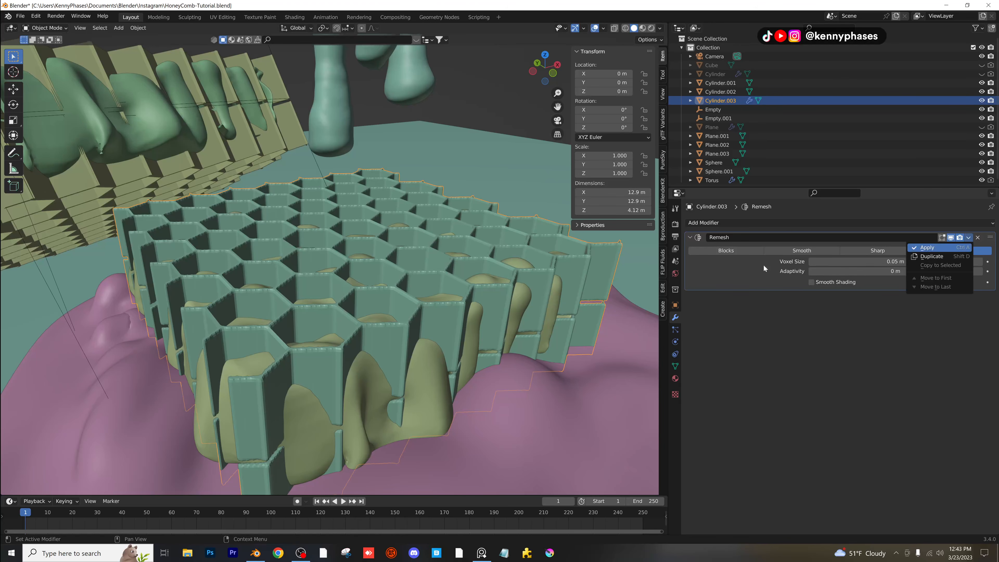
Examine the remeshed honeycomb's face density in Edit Mode, and return to Object Mode.
scroll(478, 299, "up", 2)
key("Tab")
scroll(470, 299, "down", 2)
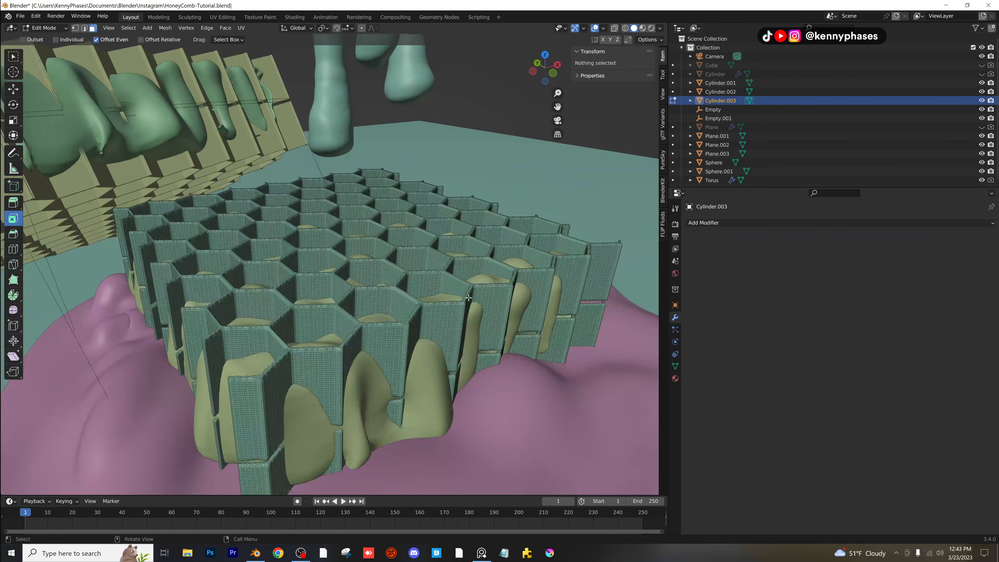
middle_click_drag(468, 298, 409, 285)
scroll(405, 283, "up", 3)
key("Tab")
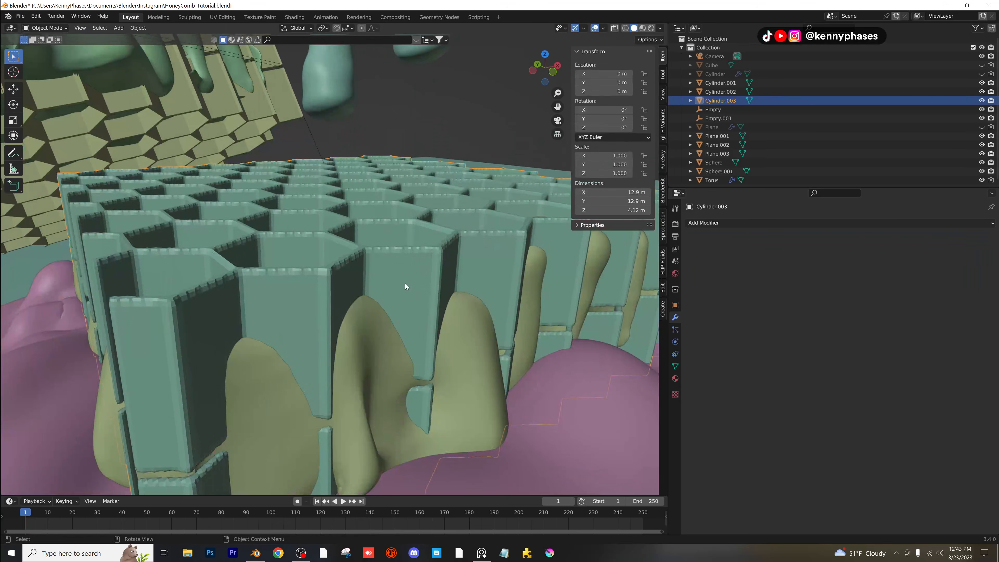
Add a Displace modifier to the remeshed honeycomb with a new texture of type Clouds.
scroll(408, 286, "down", 4)
left_click(739, 222)
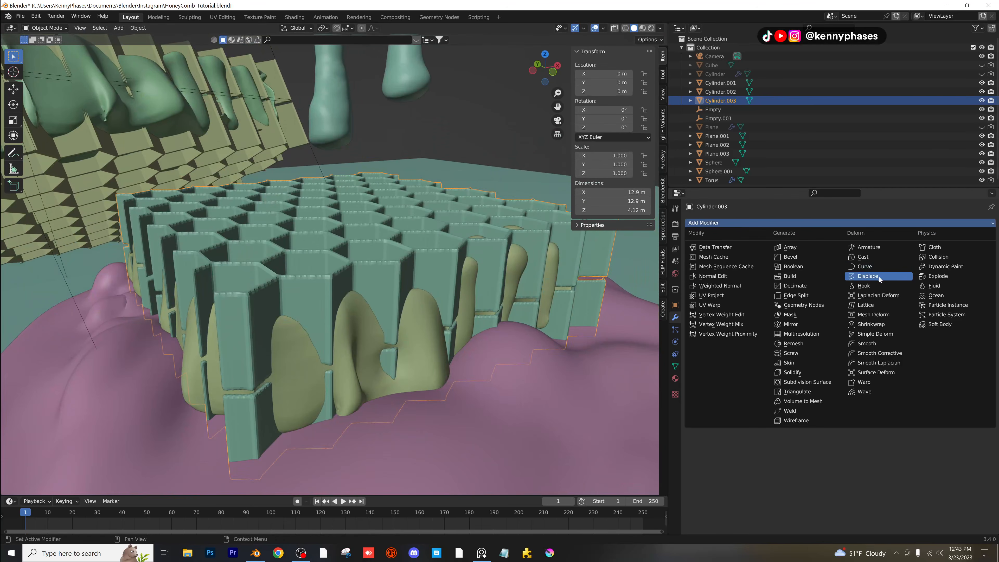
left_click(879, 276)
left_click(883, 251)
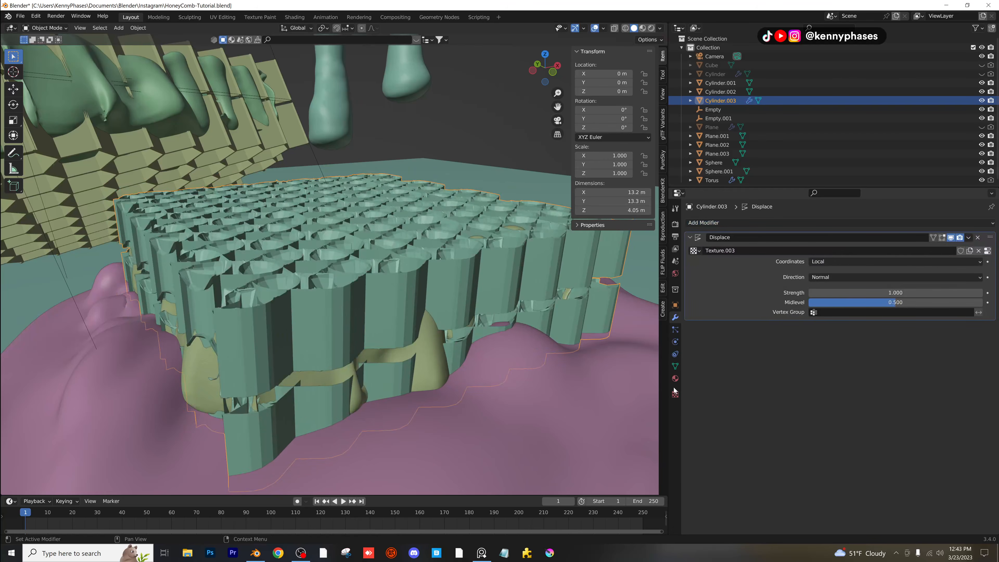
left_click(675, 392)
left_click(802, 249)
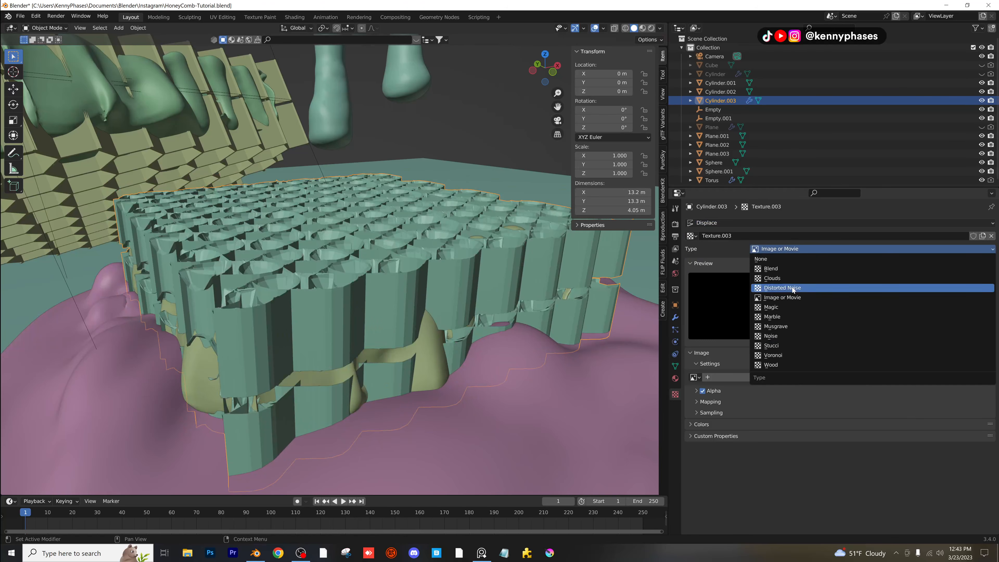
left_click(794, 279)
Try the Noise texture type for the honeycomb's displacement, and switch back to Clouds.
left_click(779, 247)
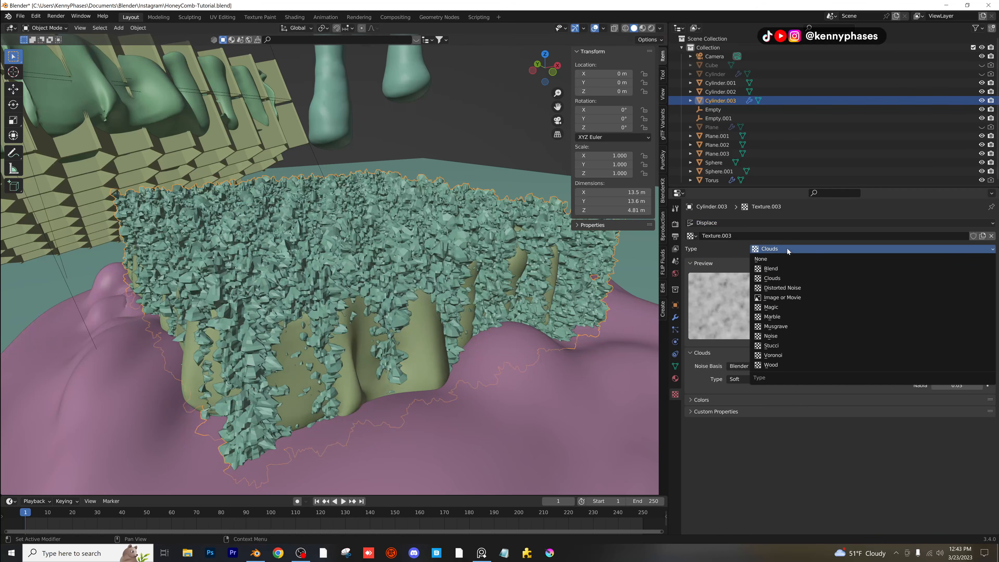
left_click(788, 336)
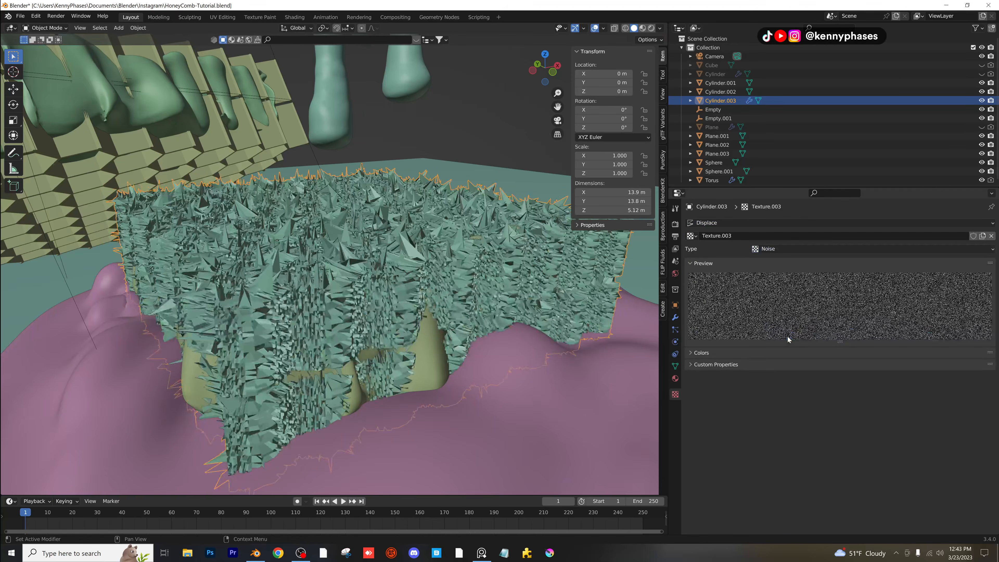
left_click(788, 249)
left_click(795, 279)
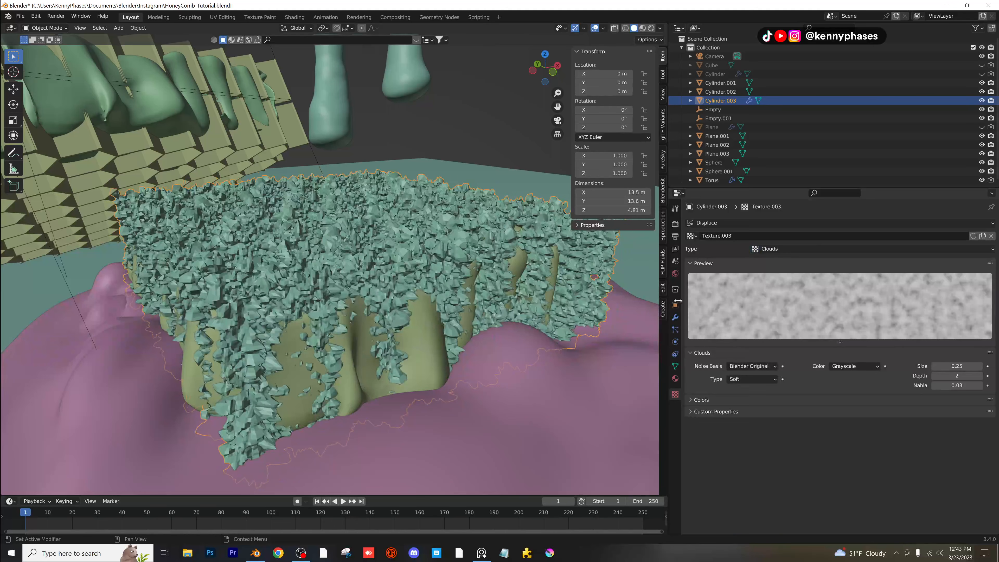
Set the honeycomb's Displace midlevel to 0.649 and its strength to 0.2.
left_click(674, 317)
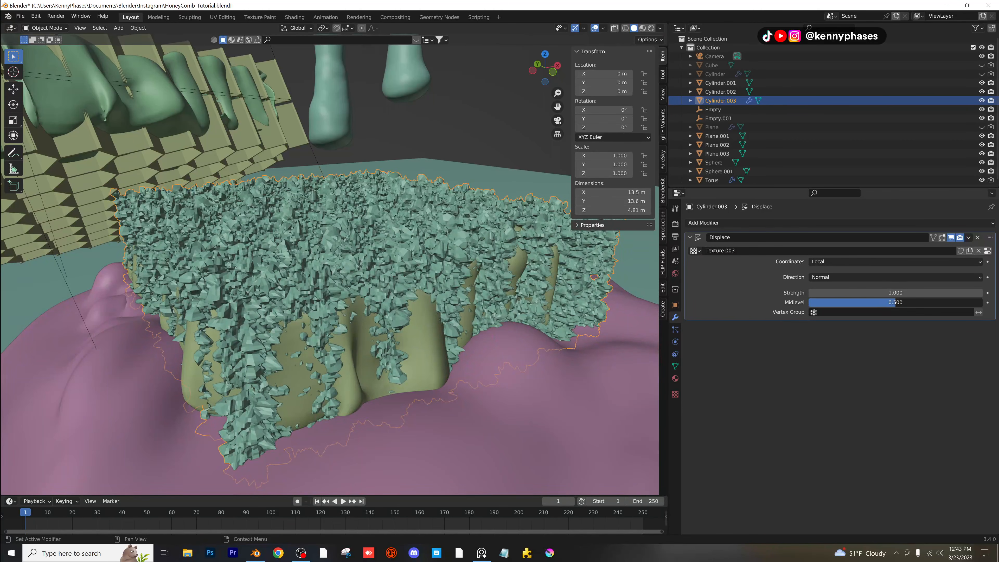
left_click_drag(893, 302, 833, 302)
left_click_drag(841, 303, 884, 293)
left_click(895, 293)
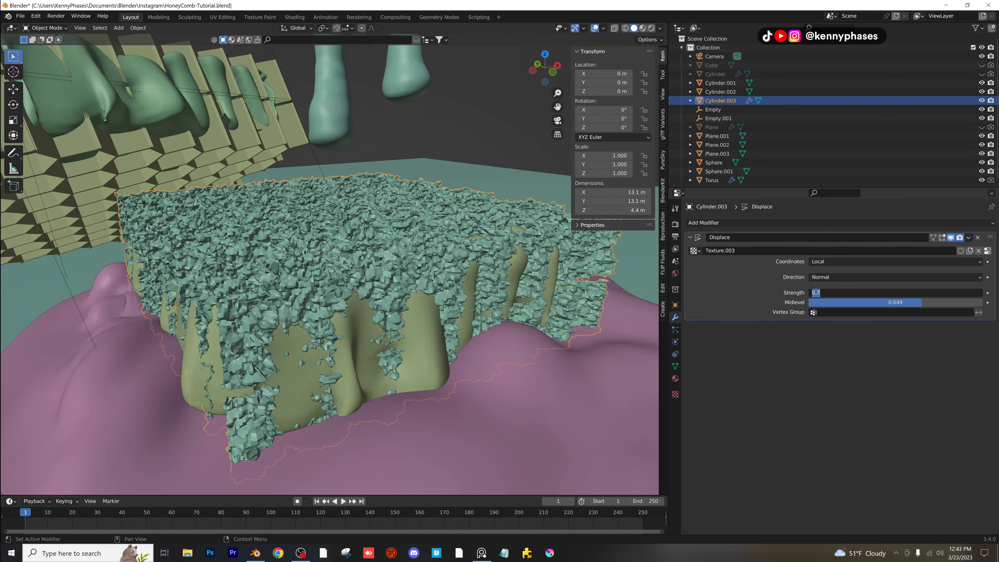
key("Return")
middle_click_drag(484, 309, 479, 310)
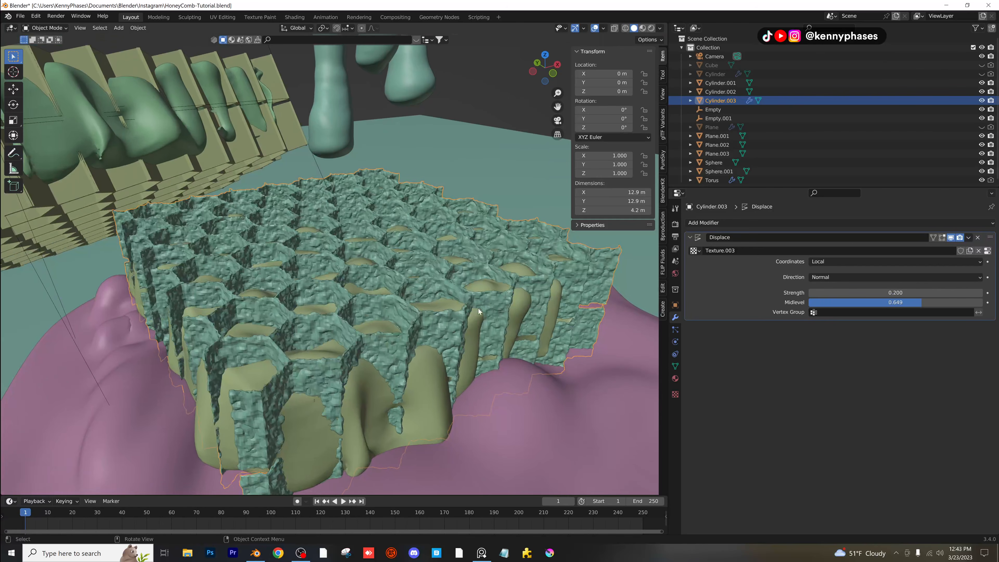
Show the scene in rendered shading and apply Shade Smooth to the displaced honeycomb.
key("z")
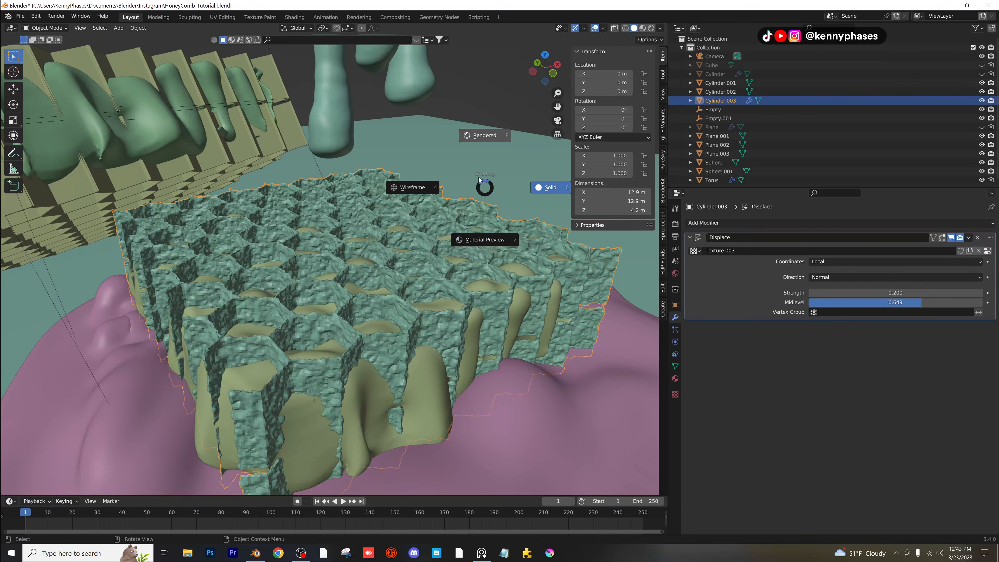
left_click(474, 173)
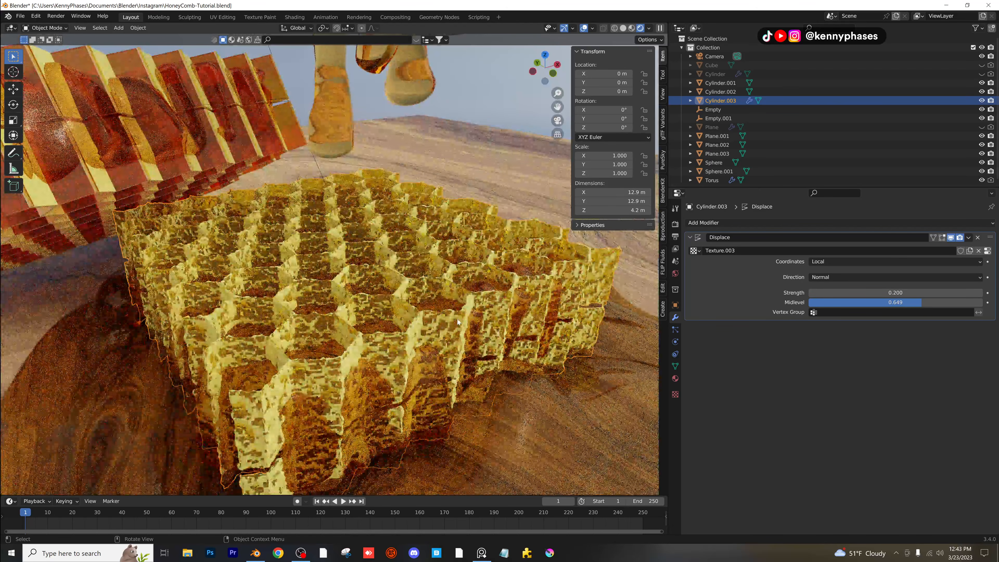
right_click(458, 322)
left_click(458, 321)
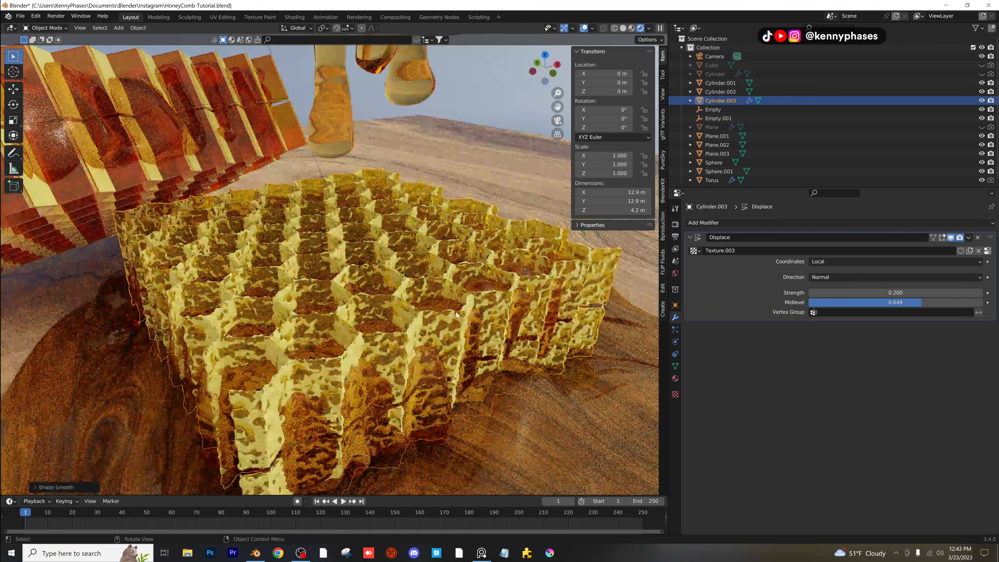
View the displaced honeycomb through the scene camera.
key("KP_0")
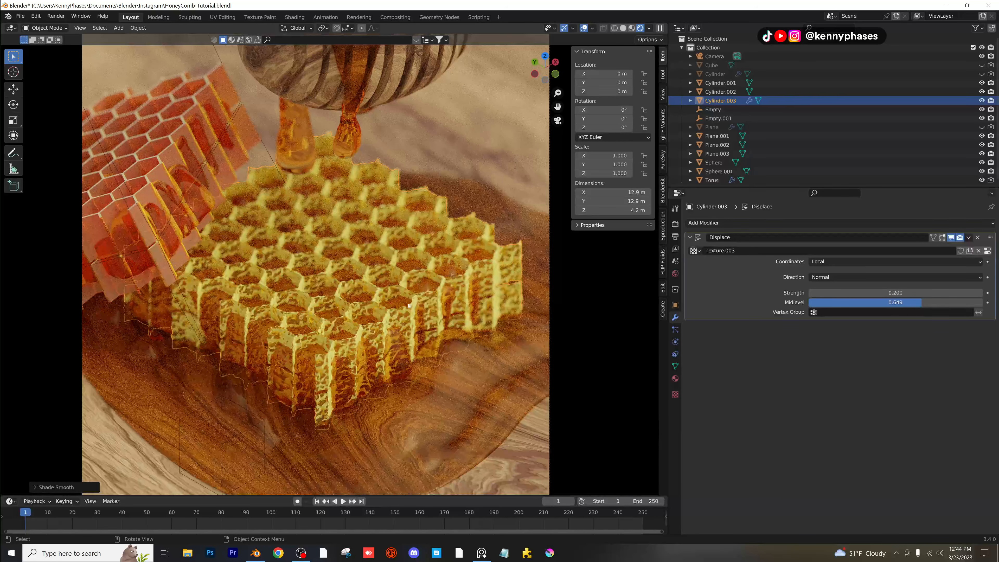
left_click(140, 182)
left_click(394, 296)
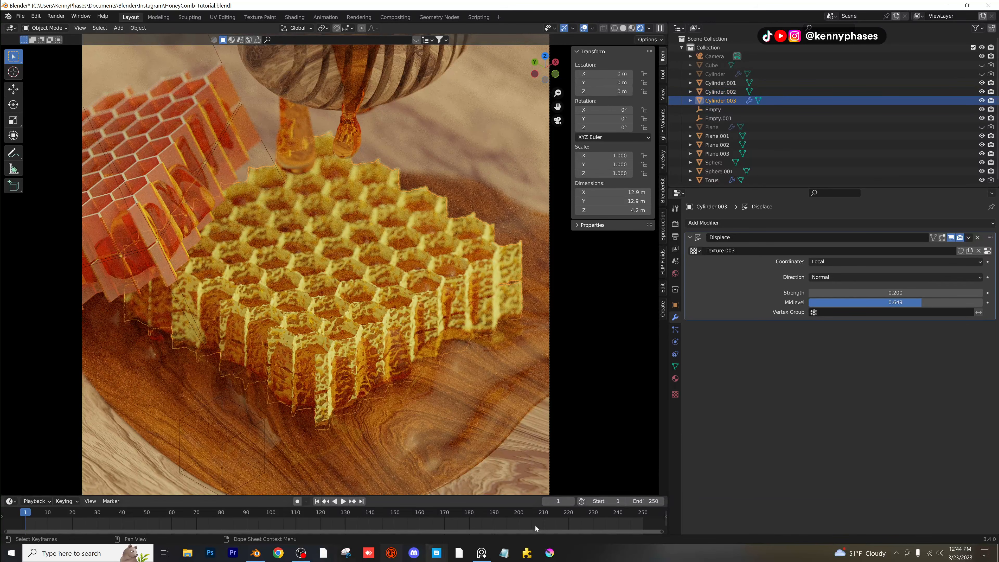
Examine the cell rims and broken side walls in the honeycomb reference photos beside the scene, and return to the full-size Blender window.
left_click_drag(681, 7, 1, 130)
left_click_drag(822, 98, 326, 94)
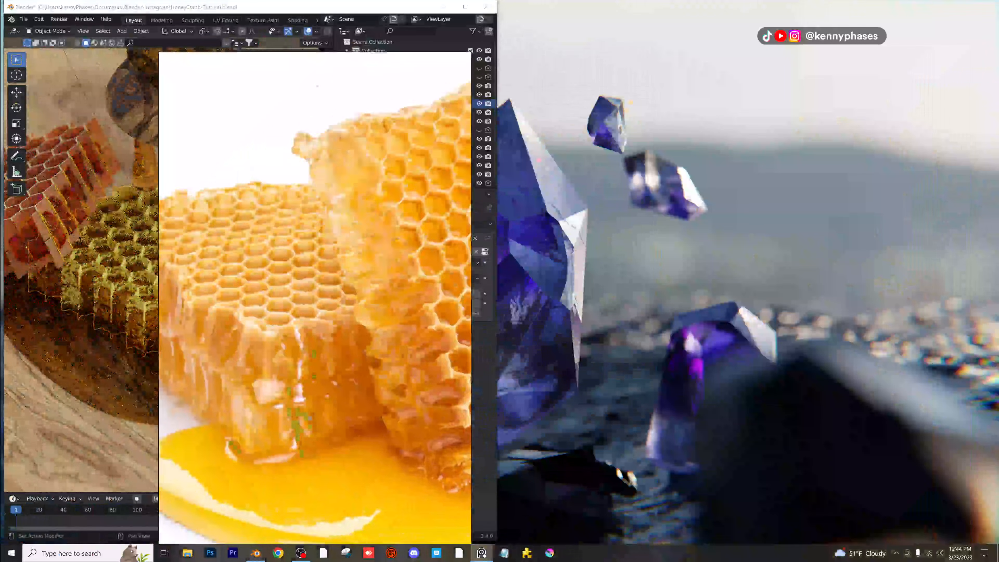
scroll(356, 261, "up", 6)
middle_click_drag(311, 202, 440, 207)
scroll(322, 242, "up", 4)
scroll(396, 202, "down", 3)
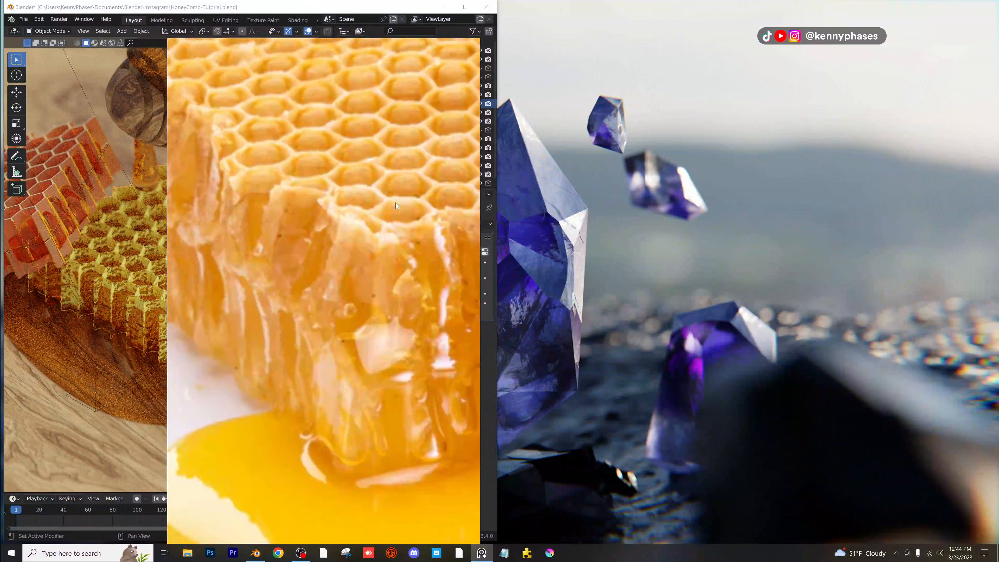
scroll(382, 234, "down", 3)
scroll(382, 234, "up", 4)
middle_click_drag(366, 169, 438, 441)
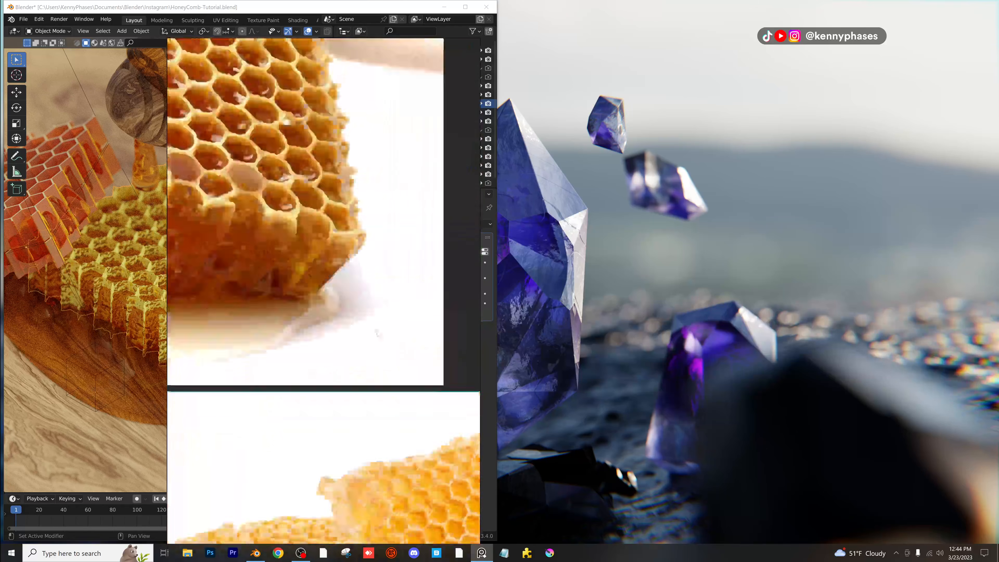
middle_click_drag(261, 197, 378, 297)
middle_click_drag(282, 209, 334, 257)
scroll(336, 281, "down", 4)
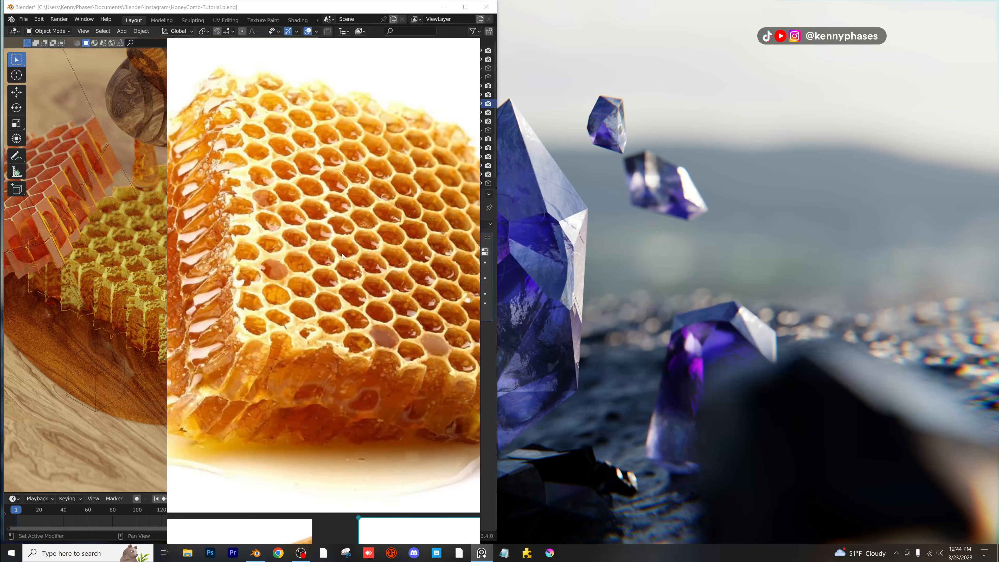
scroll(356, 255, "up", 4)
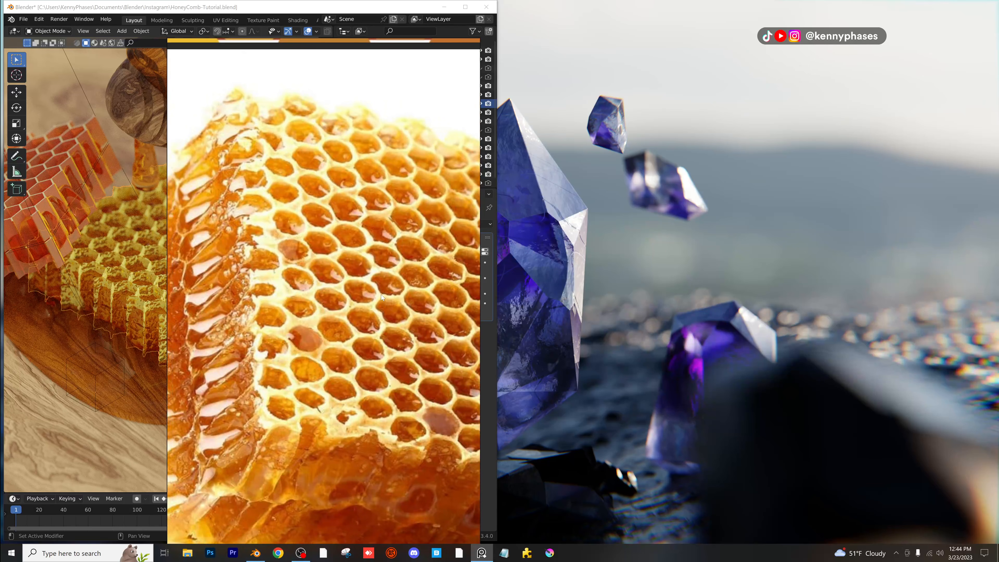
middle_click_drag(393, 221, 381, 216)
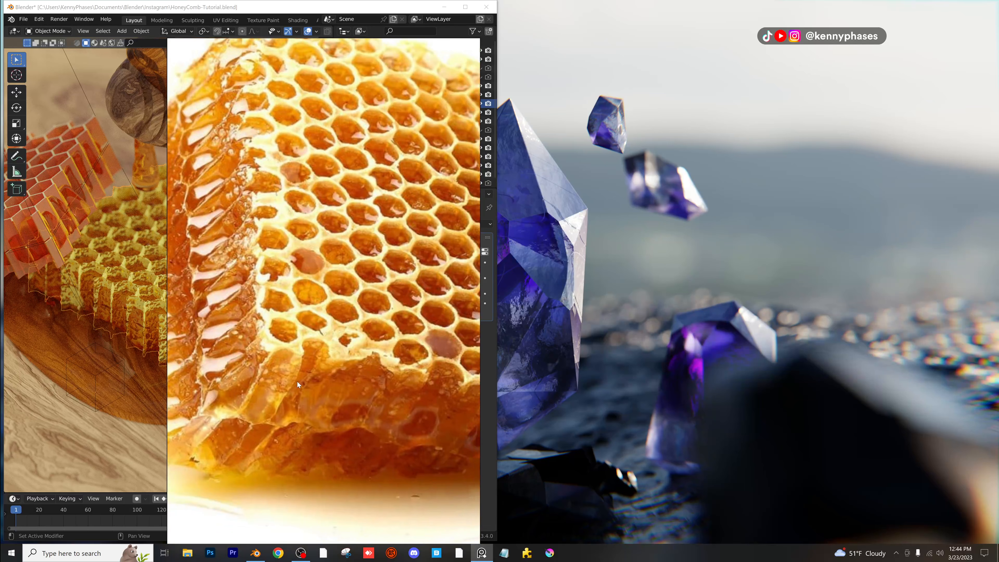
left_click_drag(397, 47, 819, 48)
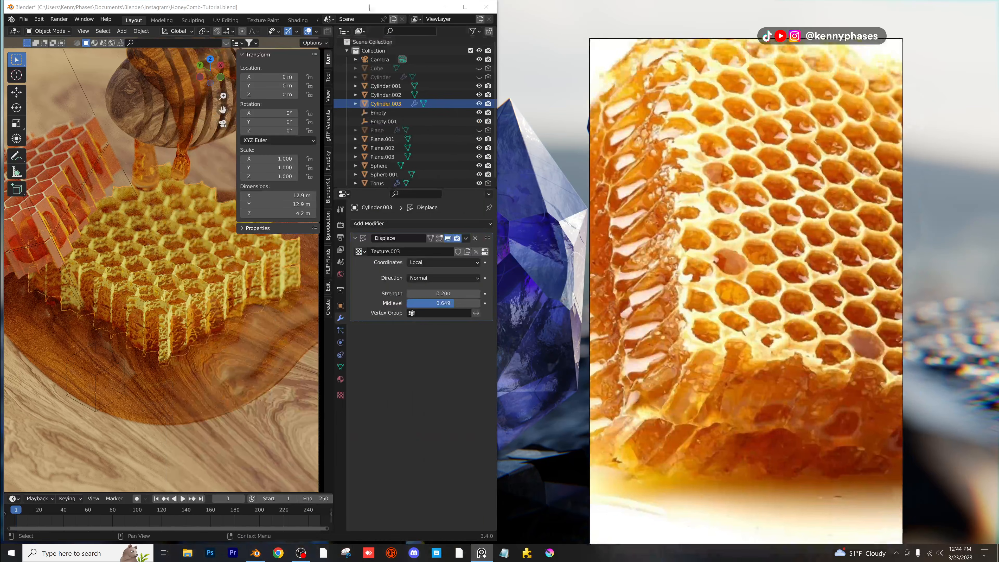
double_click(417, 6)
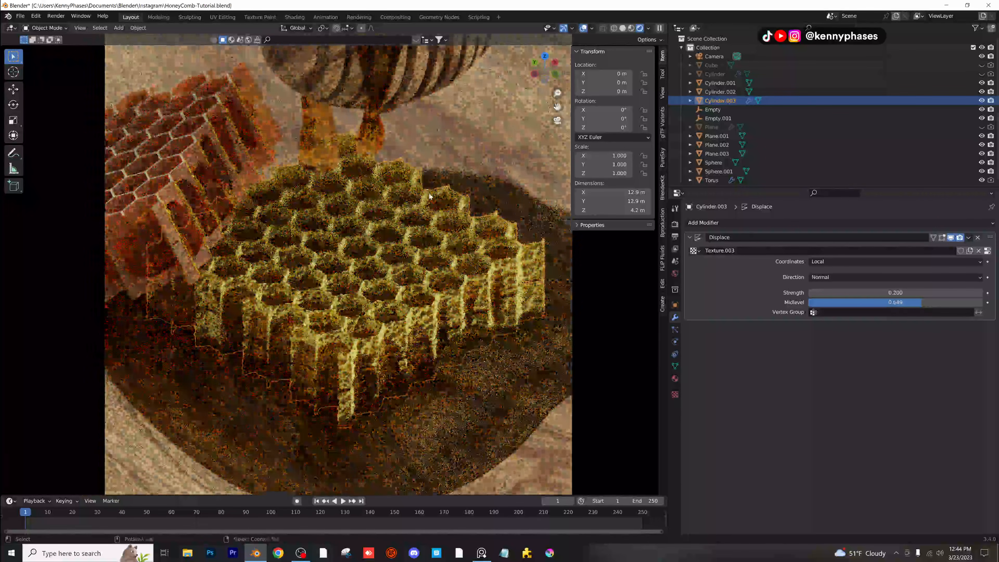
Save the file and unhide the original flat honeycomb, Cylinder, in the viewport.
key("ctrl+s")
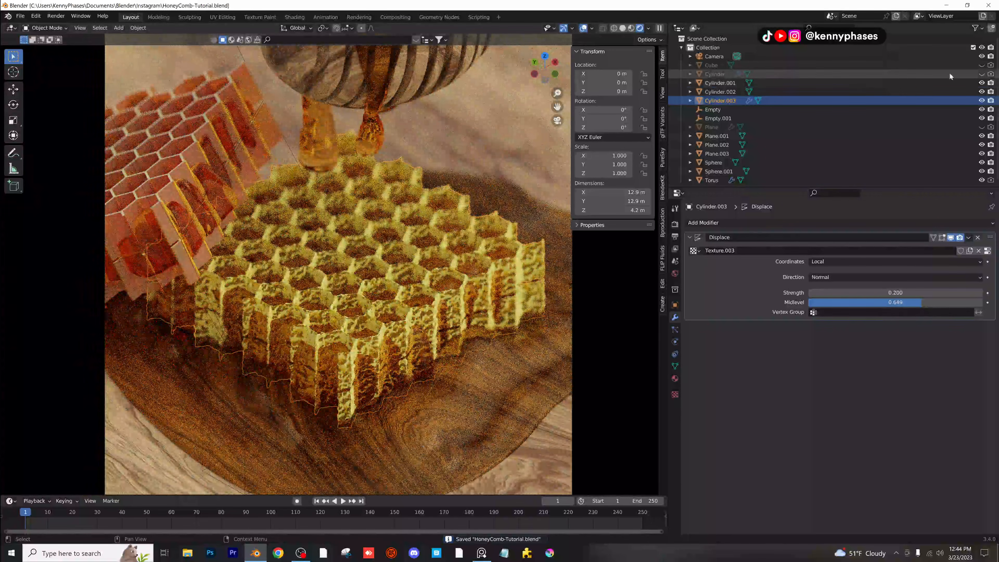
left_click(981, 74)
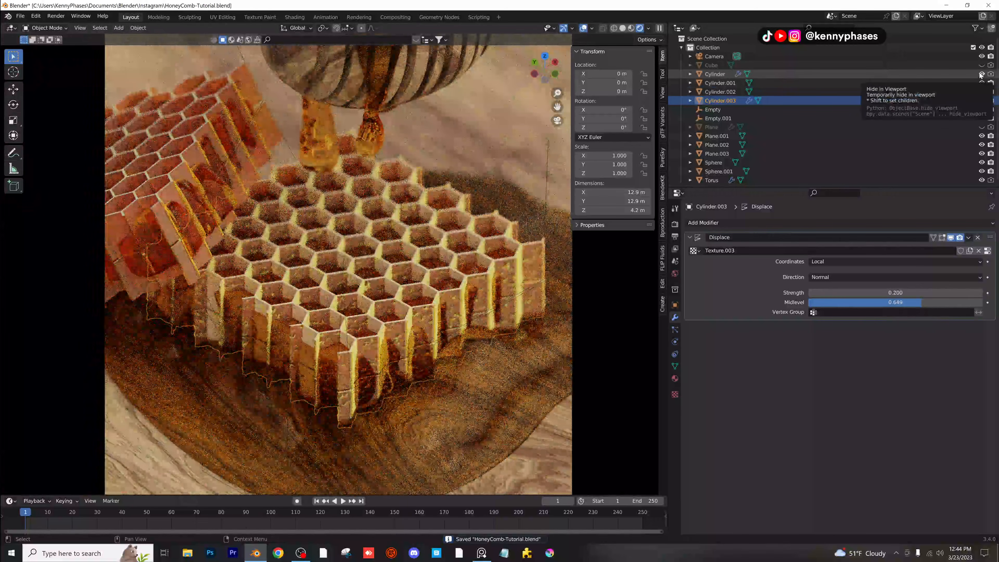
left_click(922, 73)
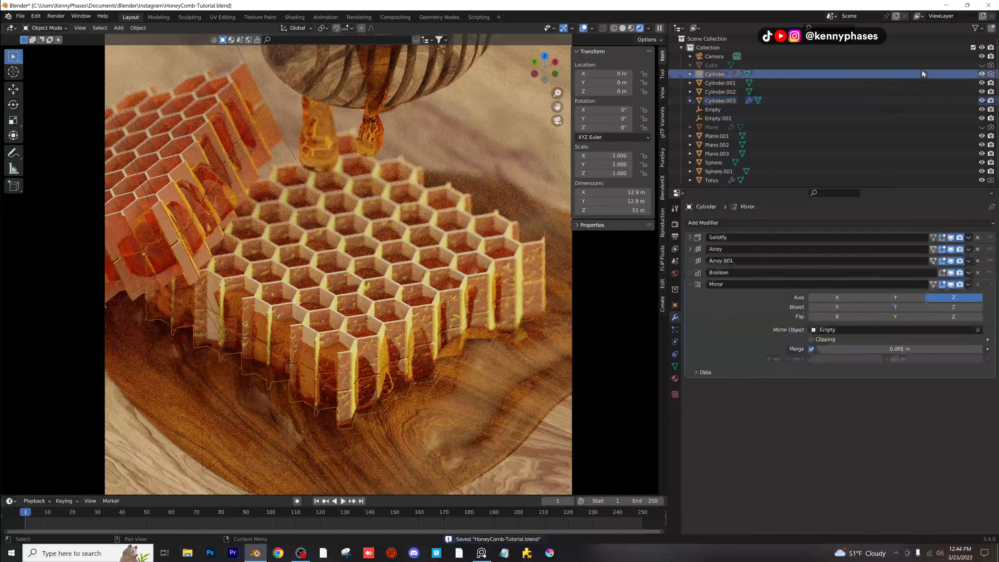
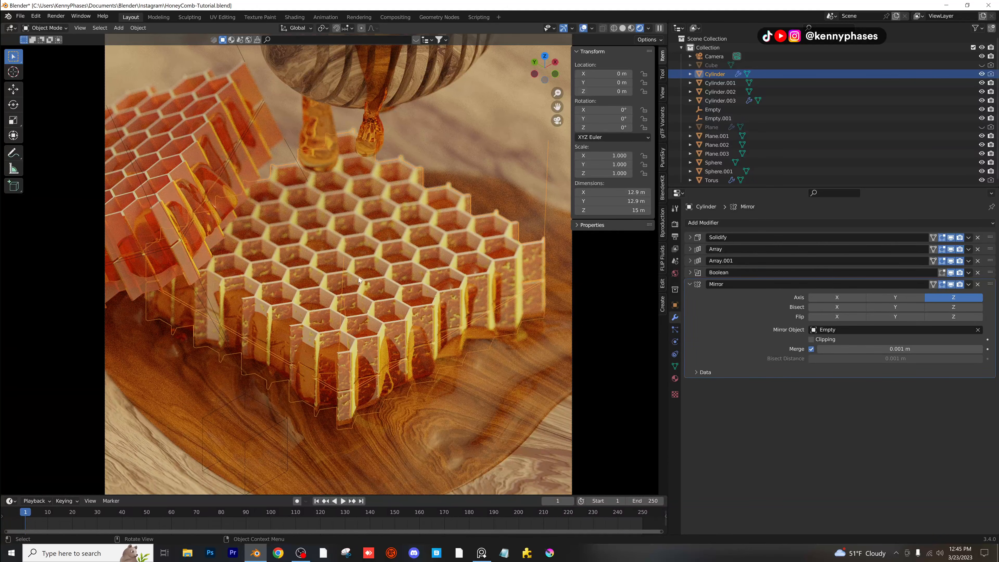
Show the scene in solid shading and rename the tilted honeycomb, Cylinder.002, as honeycomb-2.
left_click(190, 172)
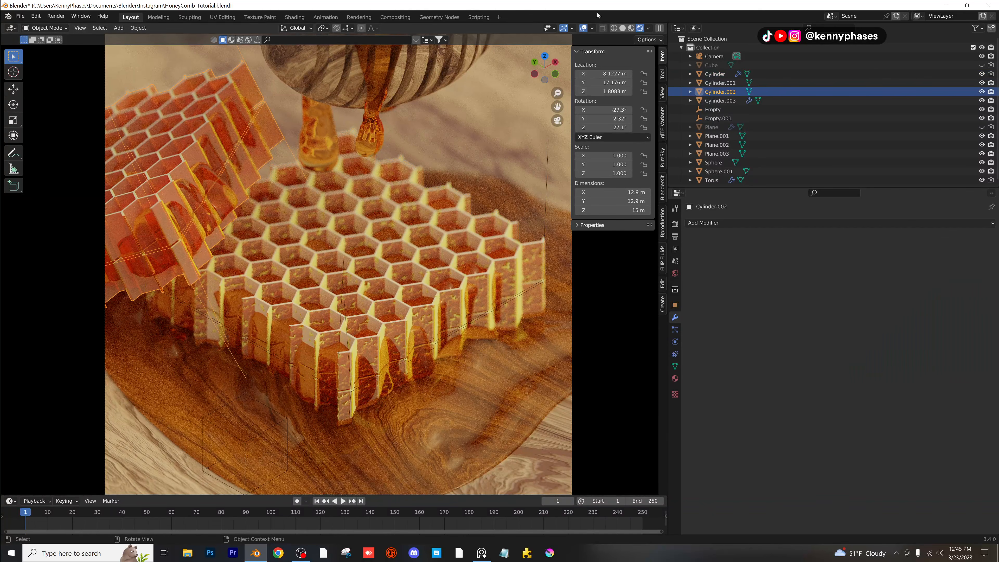
left_click(622, 28)
scroll(353, 221, "down", 2)
middle_click_drag(353, 221, 430, 226, "shift")
key("KP_0")
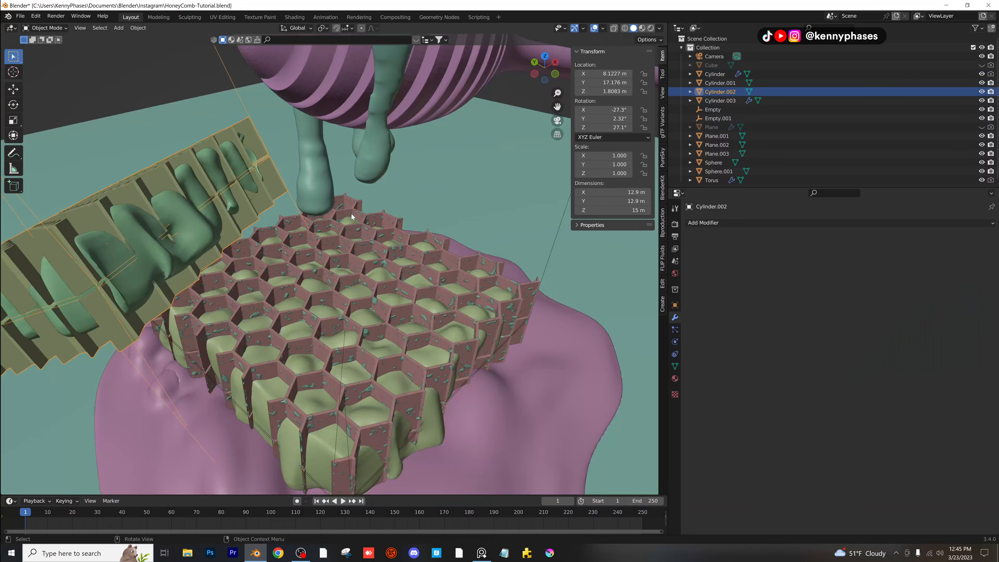
middle_click_drag(352, 217, 449, 196, "shift")
middle_click_drag(376, 199, 389, 201)
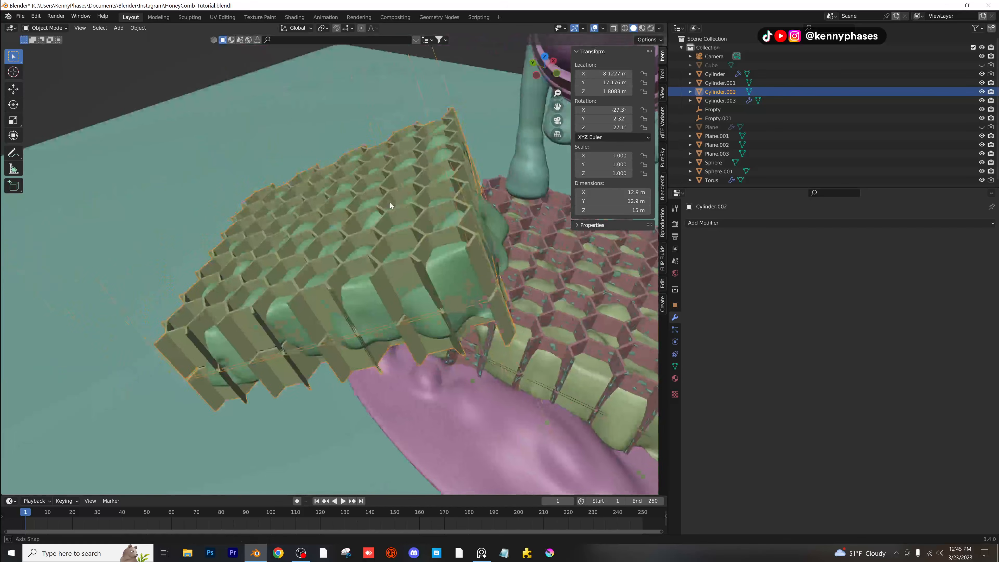
double_click(730, 93)
type("honeycomb-2")
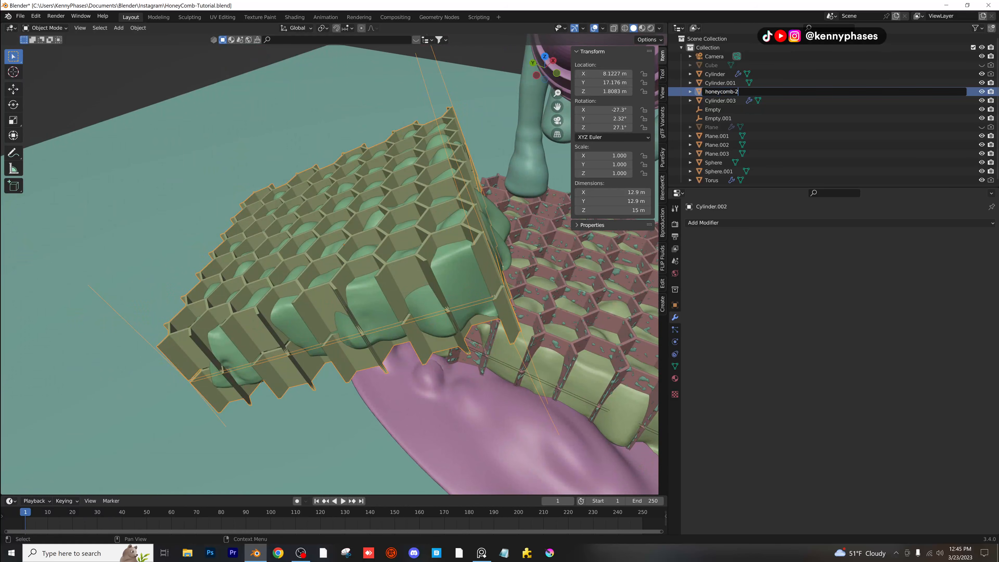
key("Return")
Duplicate honeycomb-2 in place and add a Remesh modifier to the copy.
key("shift+d")
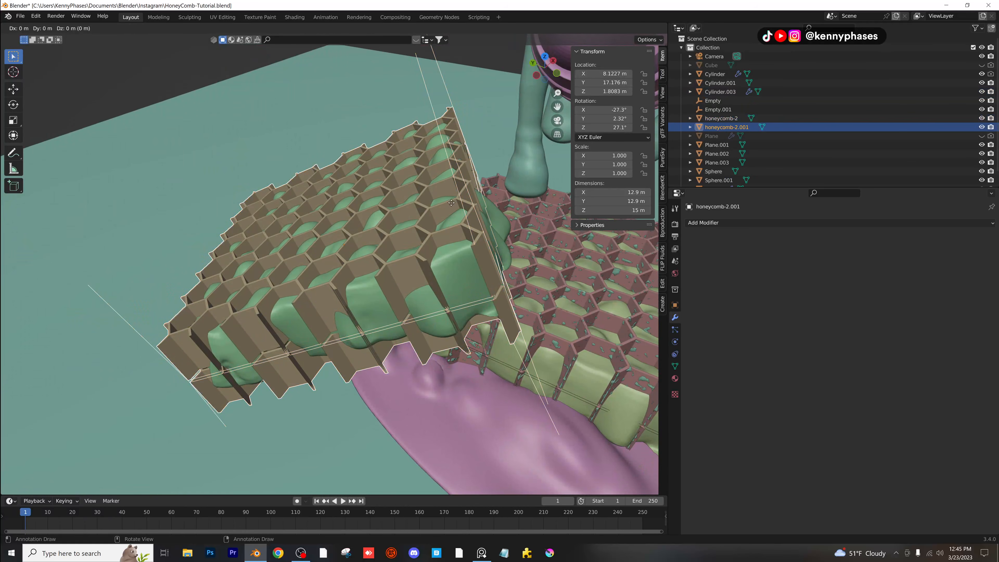
right_click(451, 202)
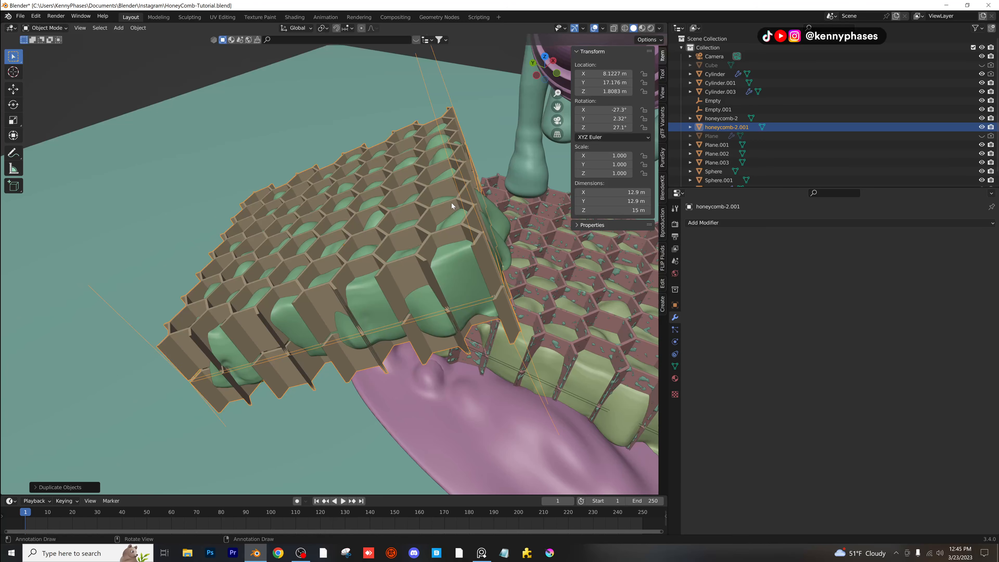
left_click(719, 221)
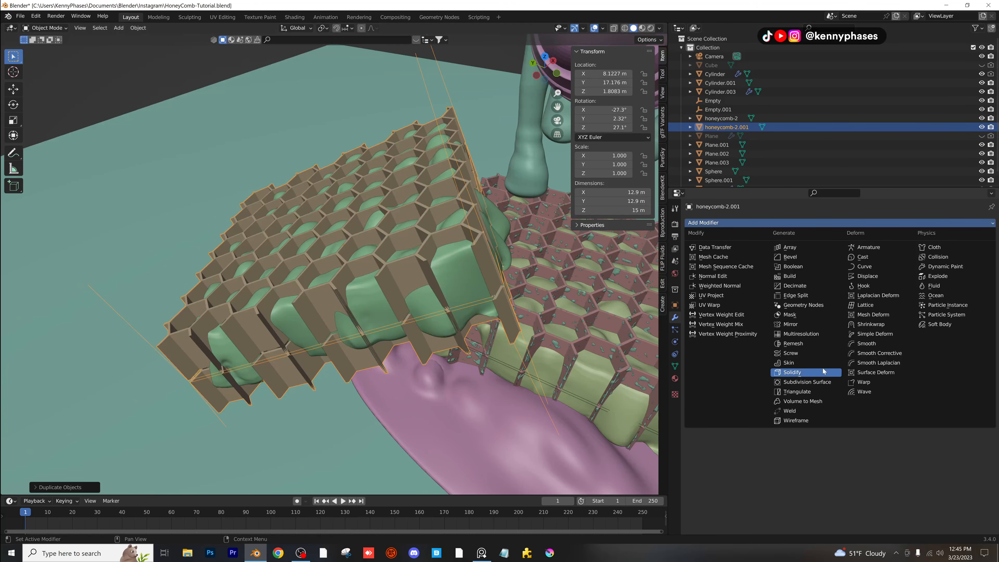
left_click(791, 343)
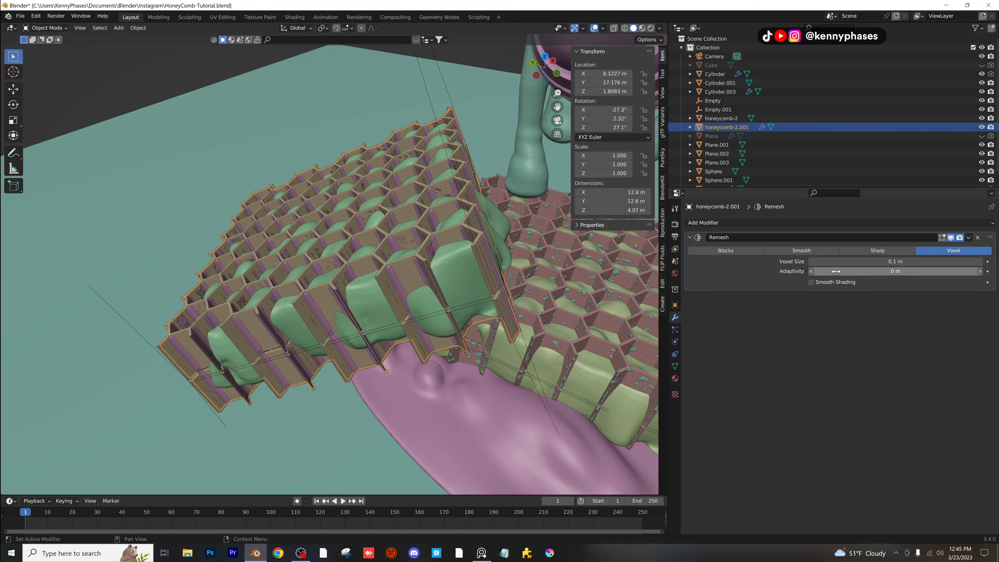
Set the copy's Remesh voxel size to 0.05 m, apply the modifier, and save the file.
left_click(908, 262)
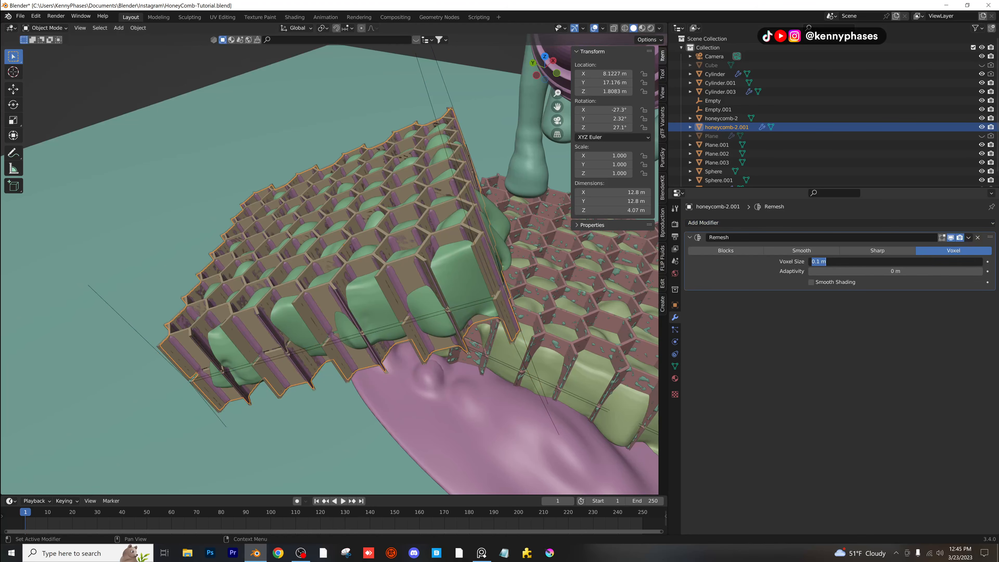
type(".05")
key("Return")
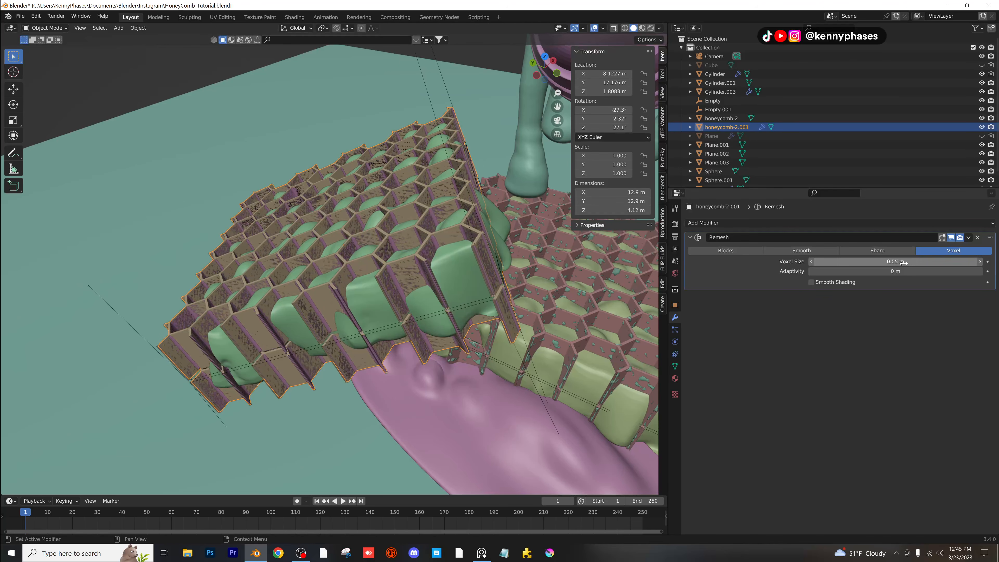
left_click(968, 241)
left_click(968, 238)
left_click(959, 248)
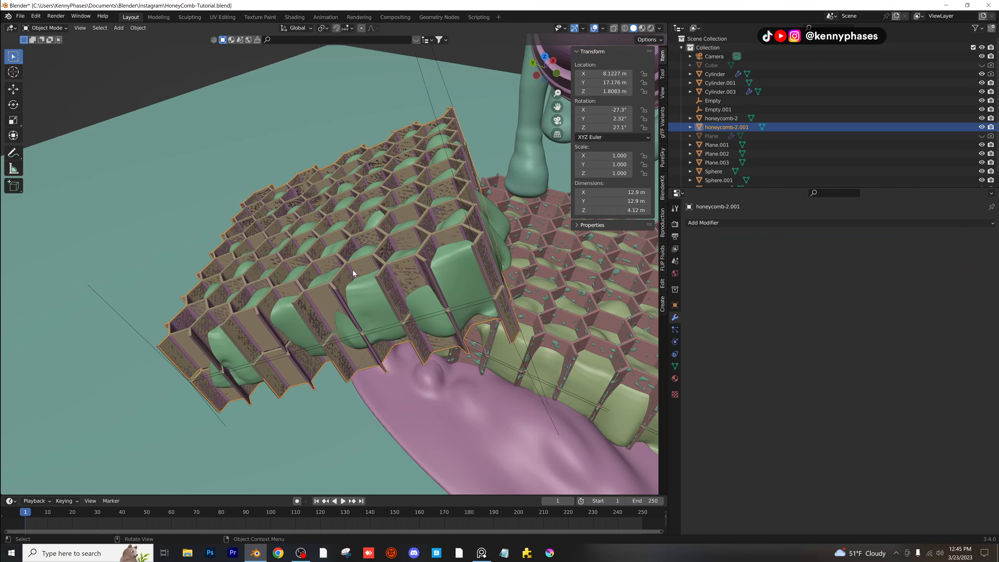
scroll(444, 299, "up", 2)
key("ctrl+s")
Try adding a Displace modifier to the remeshed tilted honeycomb, and undo it.
left_click(734, 224)
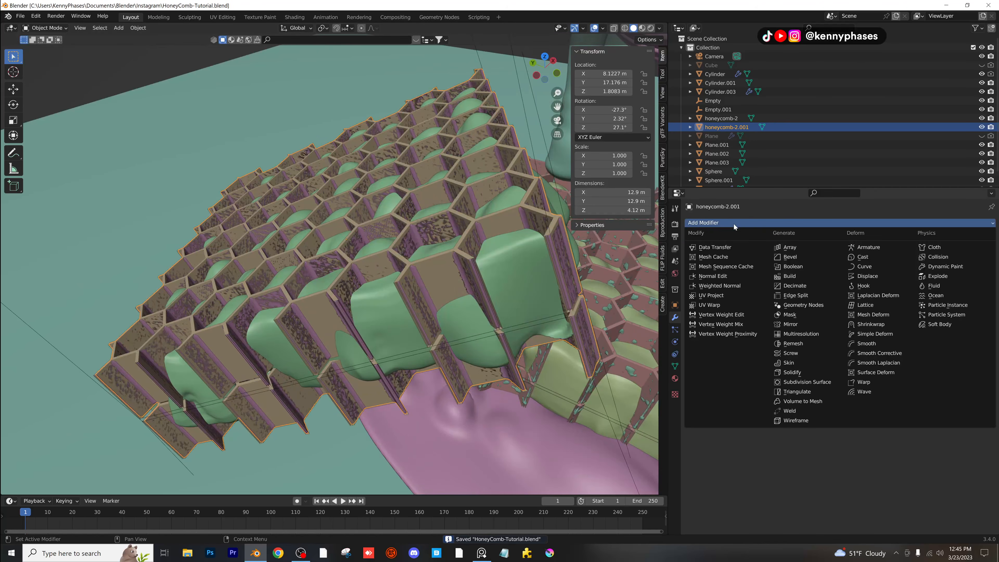
left_click(880, 277)
scroll(564, 244, "down", 2)
key("ctrl+z")
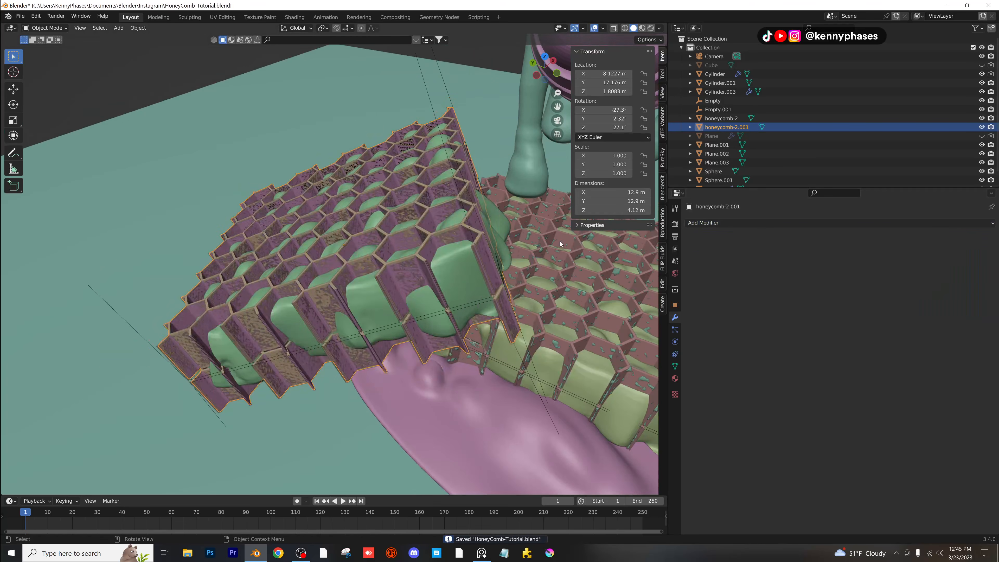
Try copying the flat honeycomb's Displace modifier to the honey mesh inside the tilted honeycomb.
middle_click_drag(559, 240, 463, 220, "shift")
left_click(517, 334)
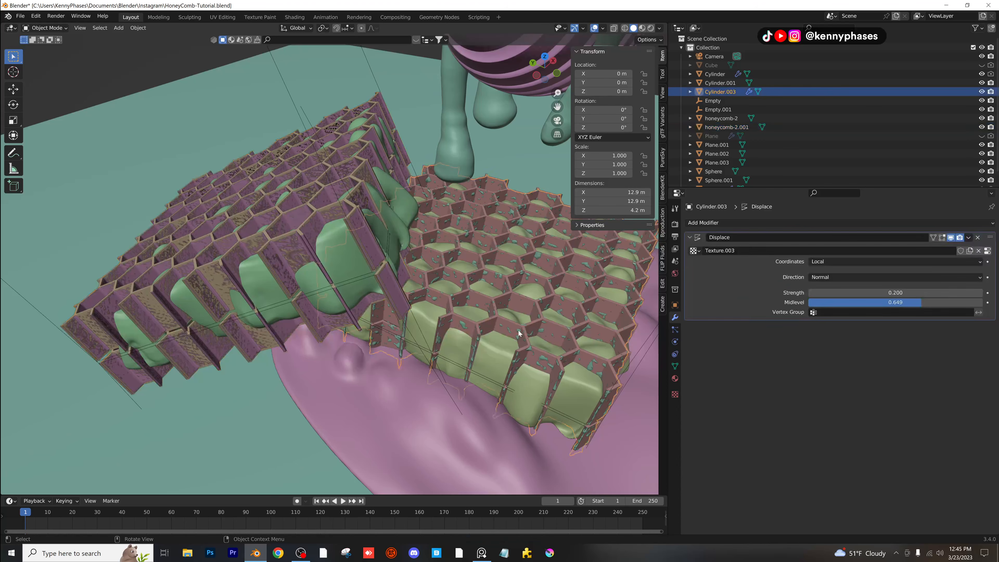
left_click(492, 321)
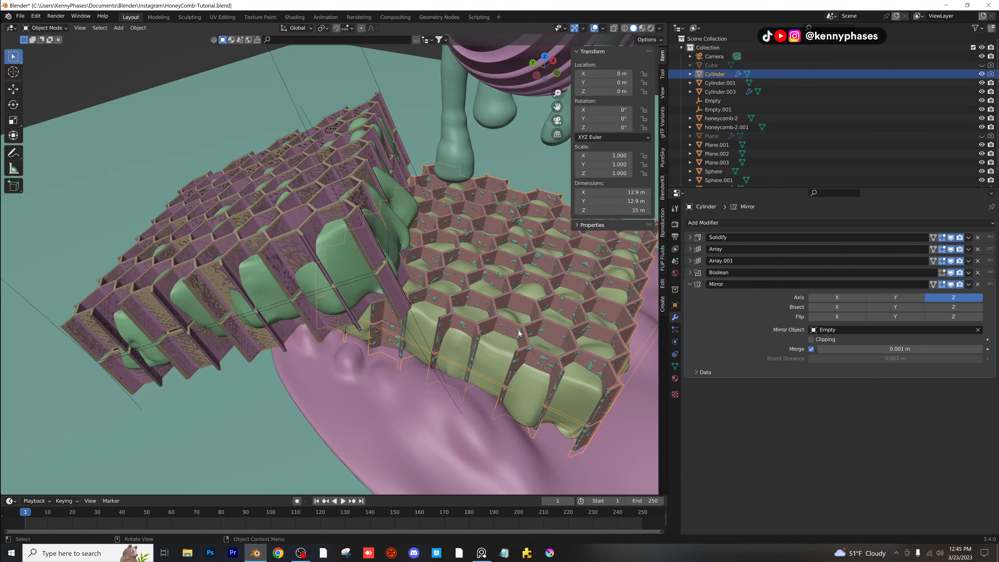
left_click(462, 325)
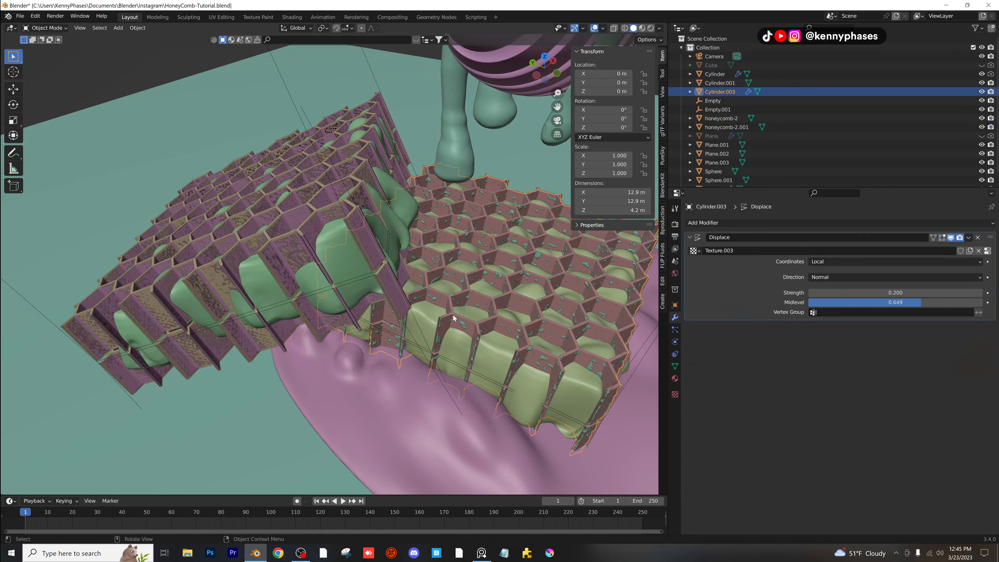
left_click(346, 261)
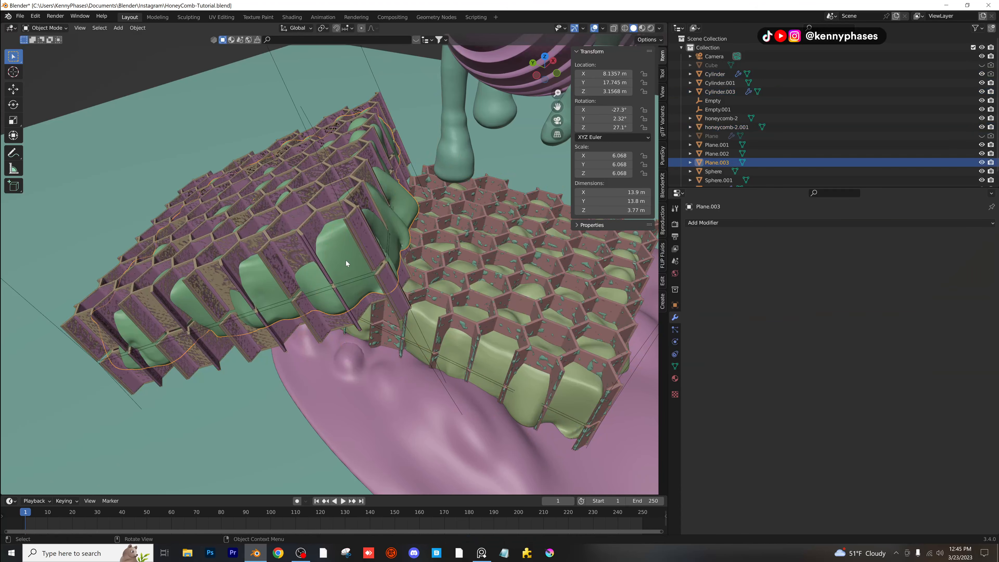
left_click(462, 328, "shift")
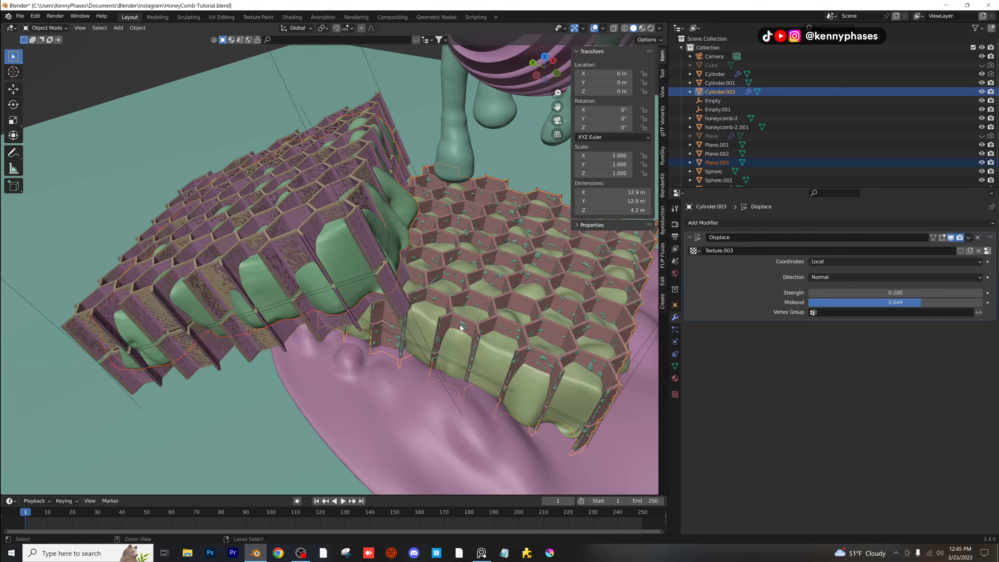
key("ctrl+l")
mouse_move(461, 328)
key("Down")
key("Down")
key("Down")
key("Down")
key("Down")
key("Down")
key("Down")
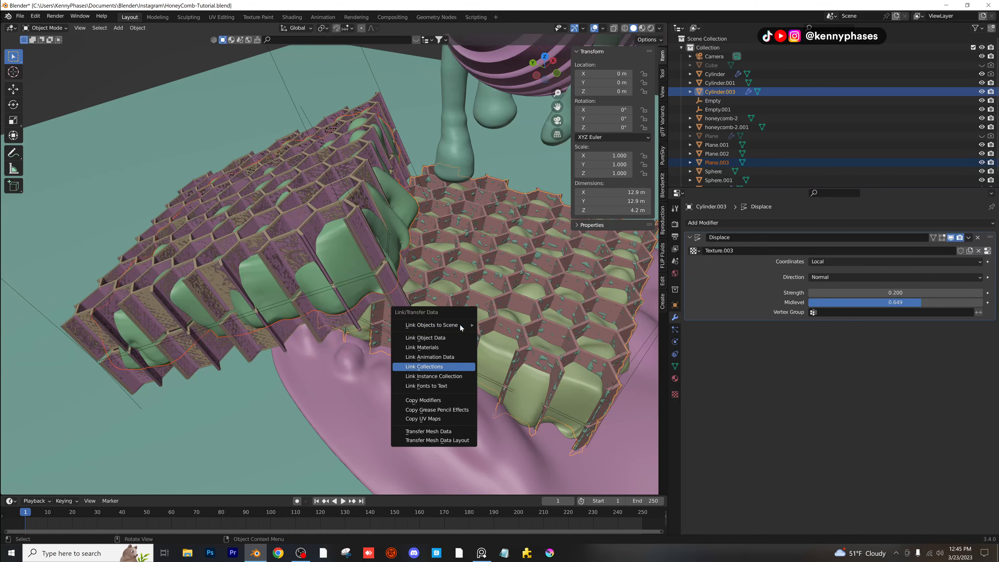
key("Return")
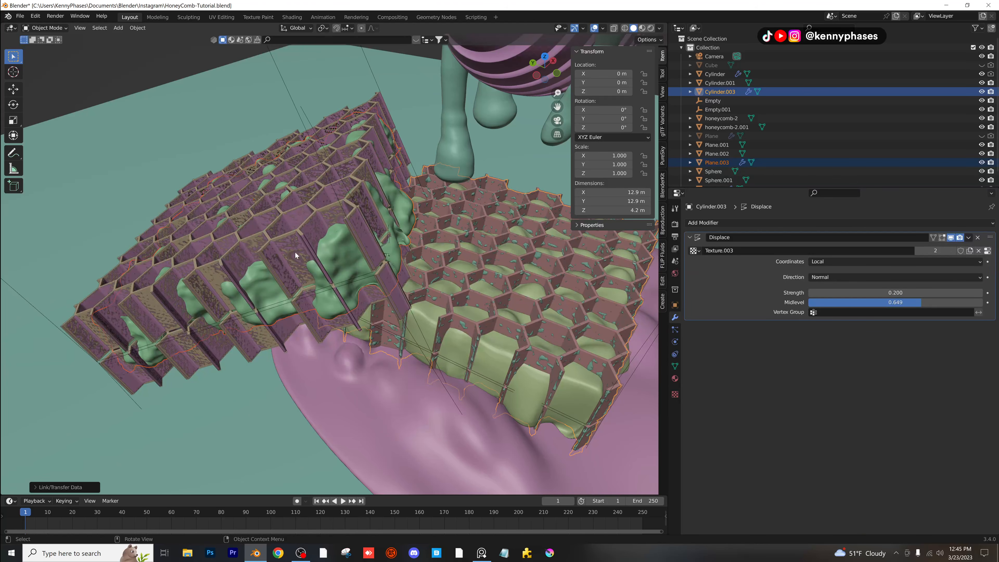
Copy the flat honeycomb's Displace modifier to the tilted honeycomb, honeycomb-2.001.
left_click(305, 216)
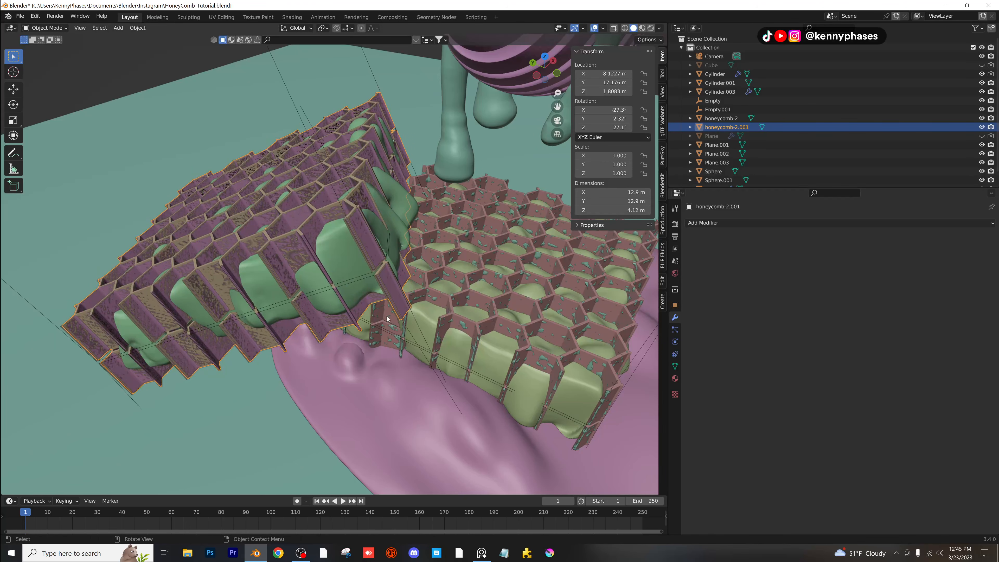
left_click(435, 304, "shift")
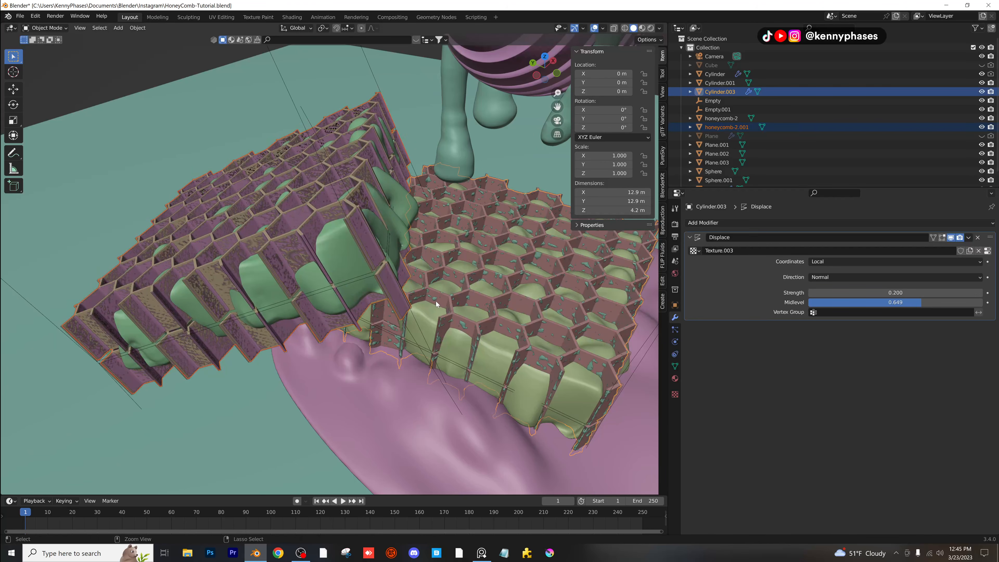
key("ctrl+l")
left_click(435, 302)
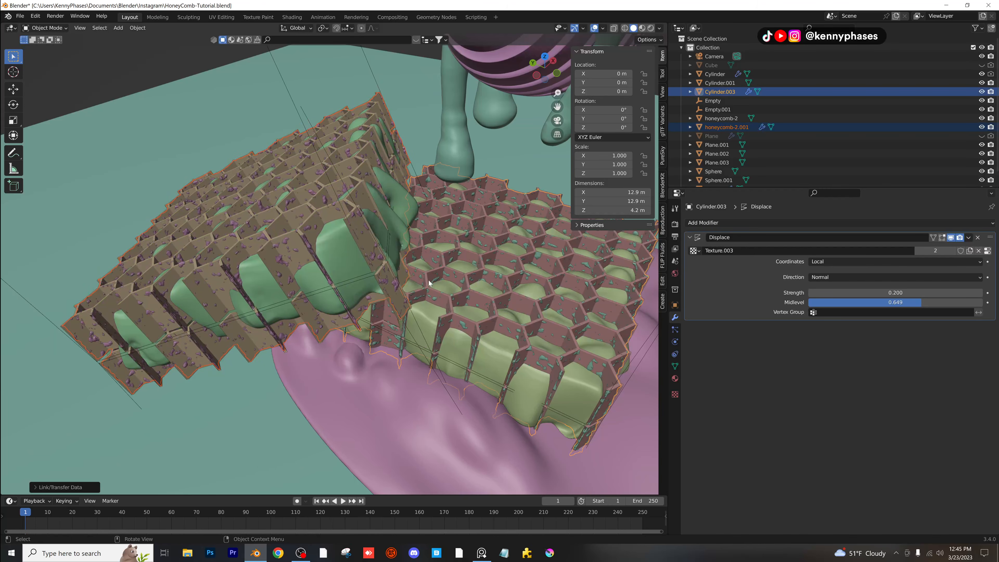
Preview the scene through the camera in rendered shading and save the file.
key("z")
left_click(342, 103)
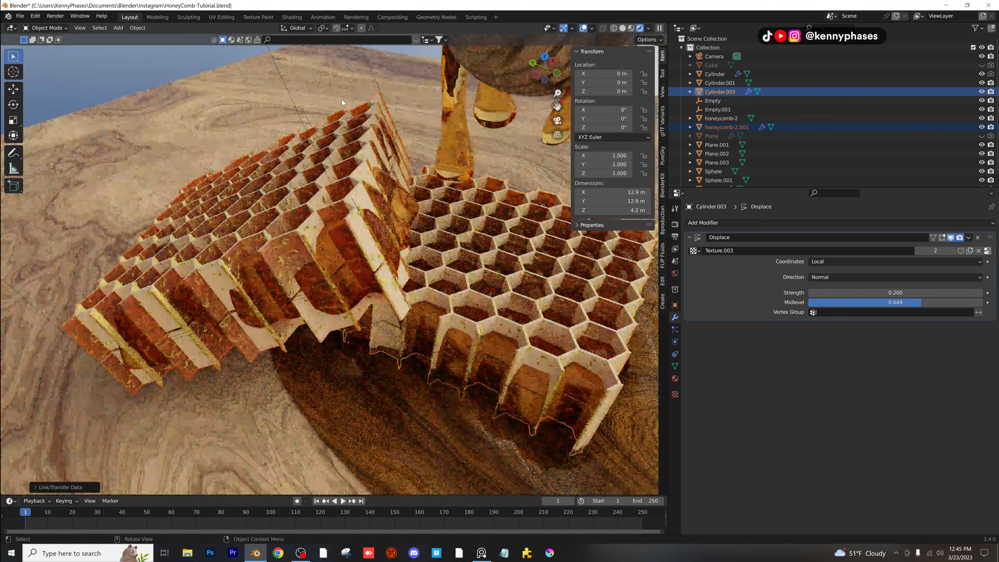
key("KP_0")
left_click(603, 406)
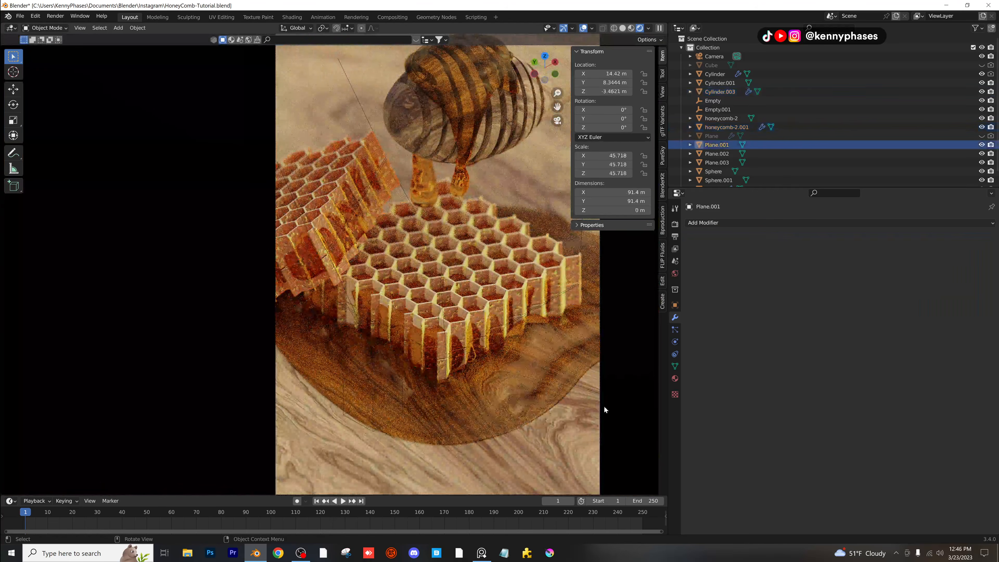
key("ctrl+s")
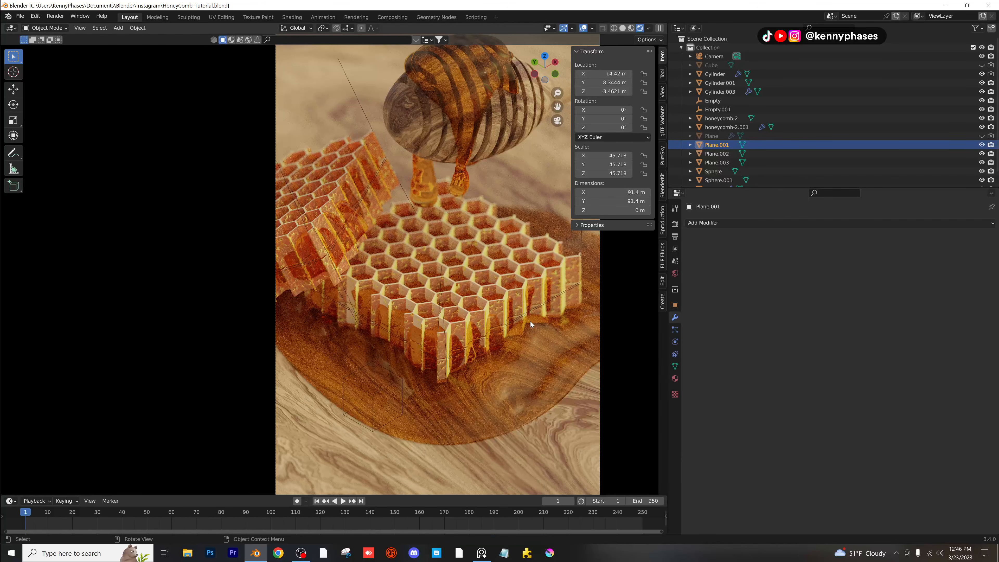
scroll(529, 321, "down", 3)
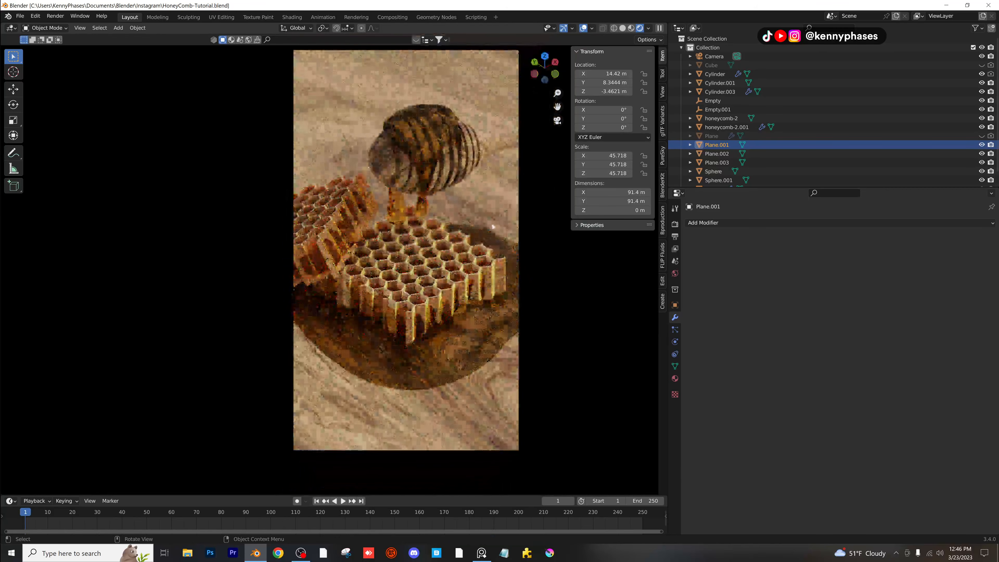
left_click(484, 168)
middle_click_drag(466, 176, 459, 178, "shift")
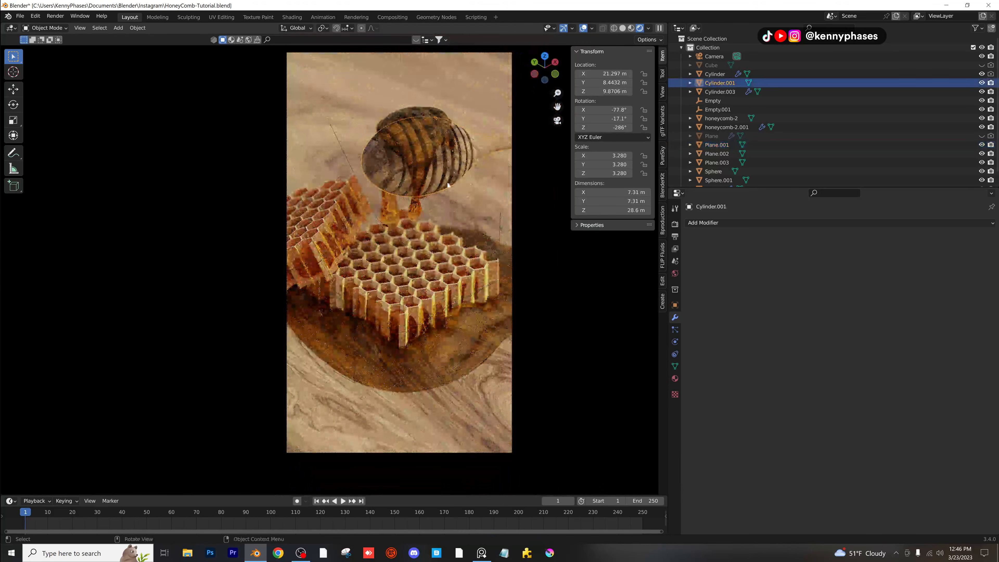
key("ctrl+s")
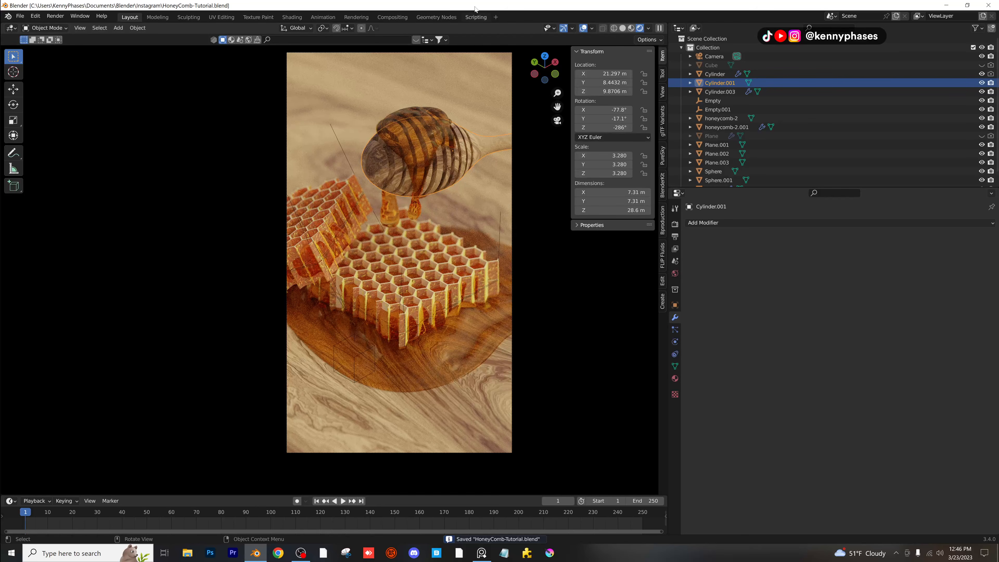
Dock the Blender window beside the honeycomb reference photos, widen it, and compare the render with the references.
left_click_drag(475, 8, 1, 149)
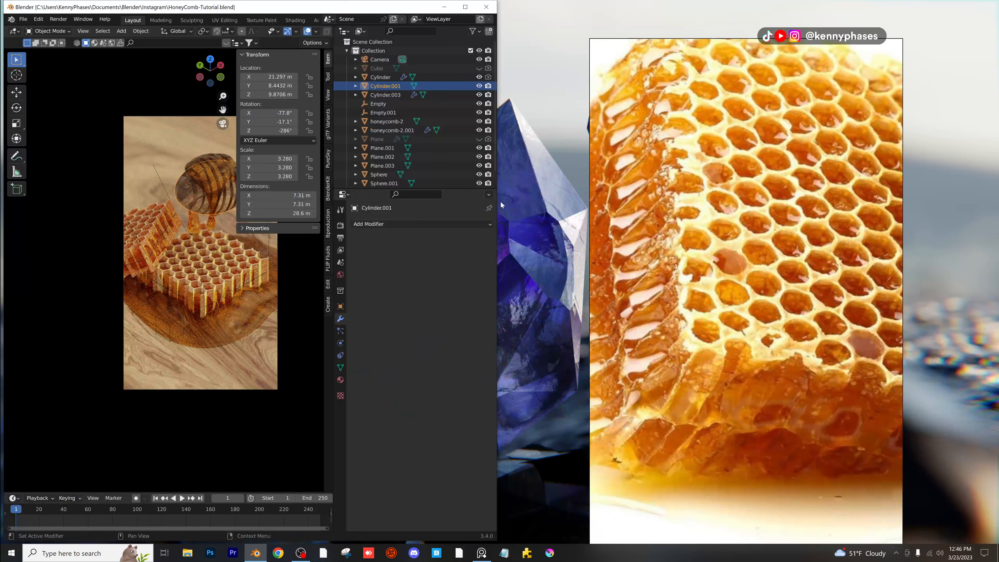
left_click_drag(499, 201, 619, 202)
scroll(287, 266, "up", 3)
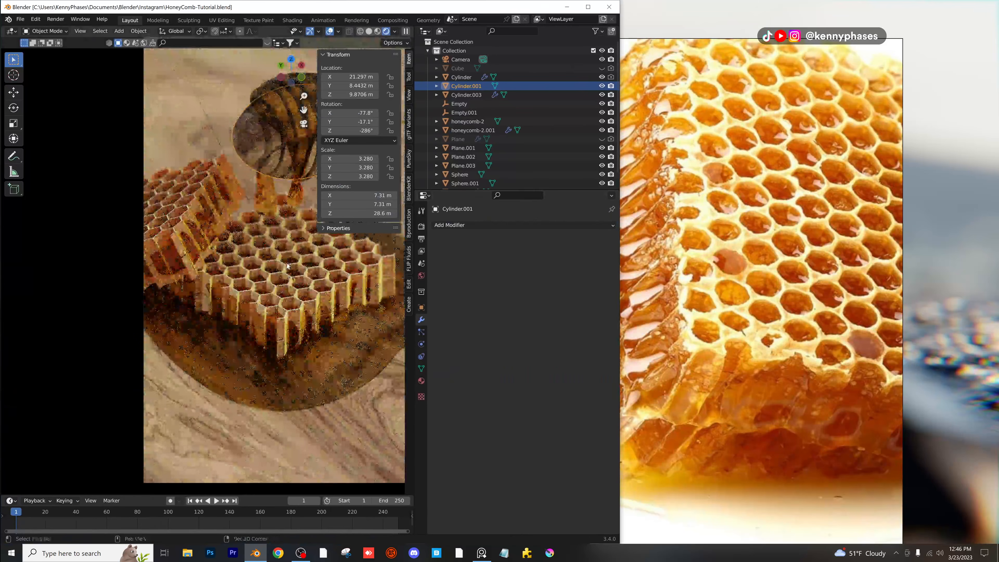
scroll(287, 266, "up", 5)
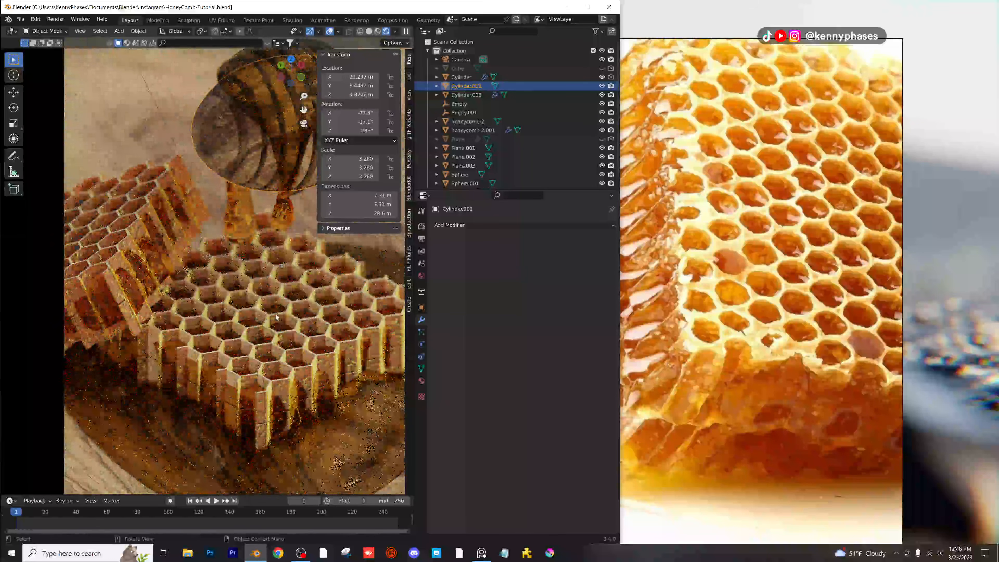
scroll(275, 316, "down", 1)
middle_click_drag(263, 316, 275, 317, "shift")
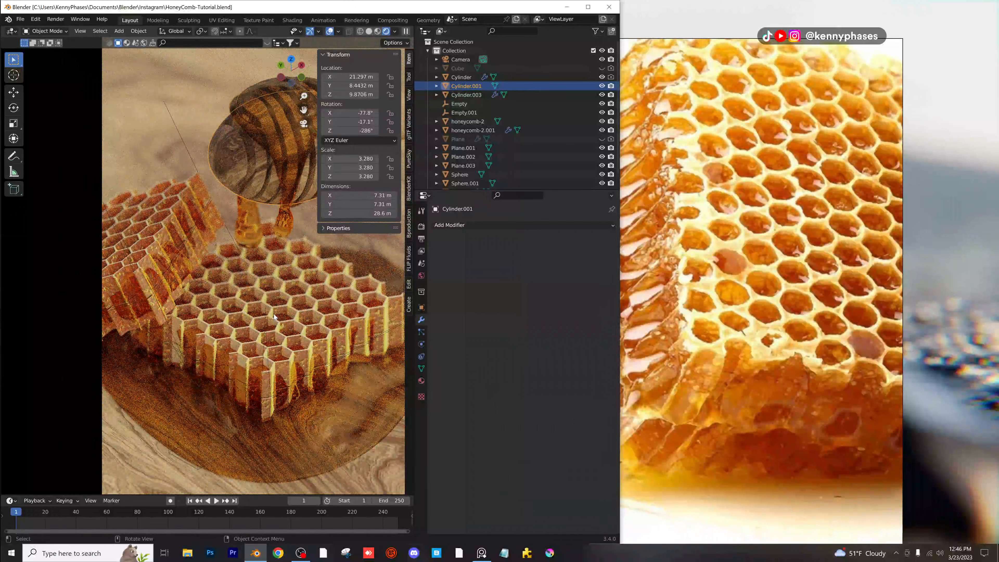
left_click(777, 193)
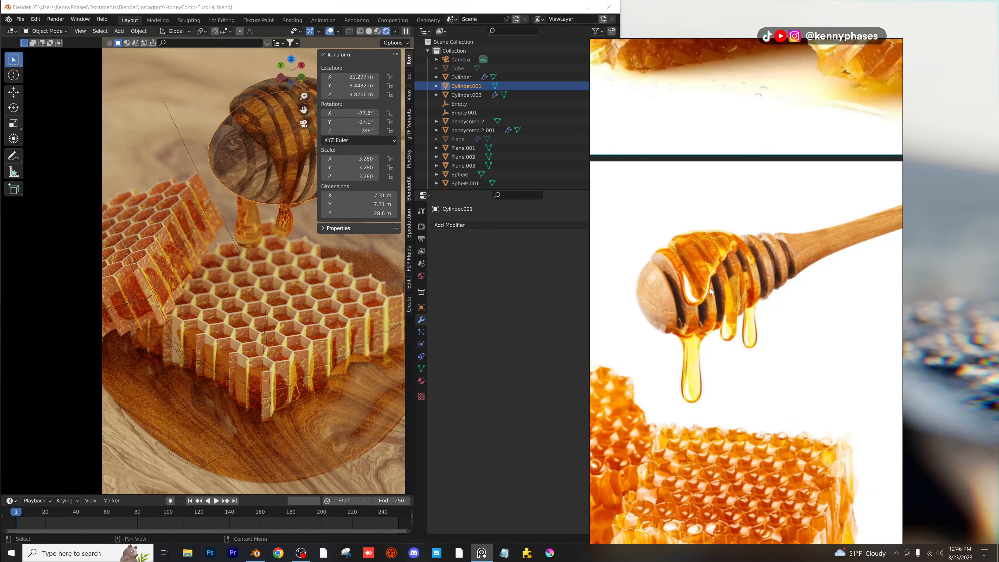
Add an area light to the scene.
scroll(242, 166, "down", 2)
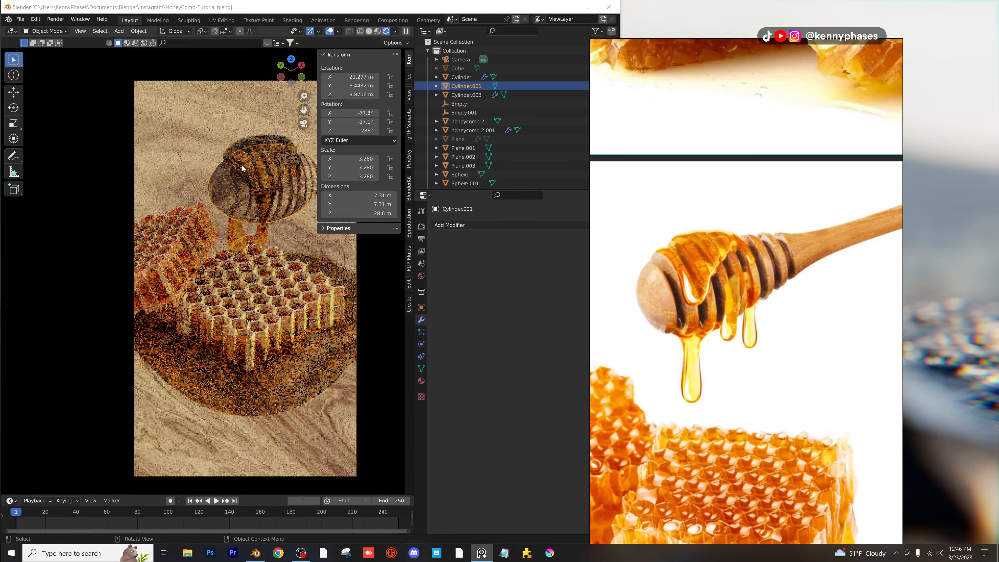
mouse_move(242, 165)
middle_mouse_down()
mouse_move(224, 177)
mouse_move(232, 162)
middle_mouse_up()
scroll(247, 165, "down", 5)
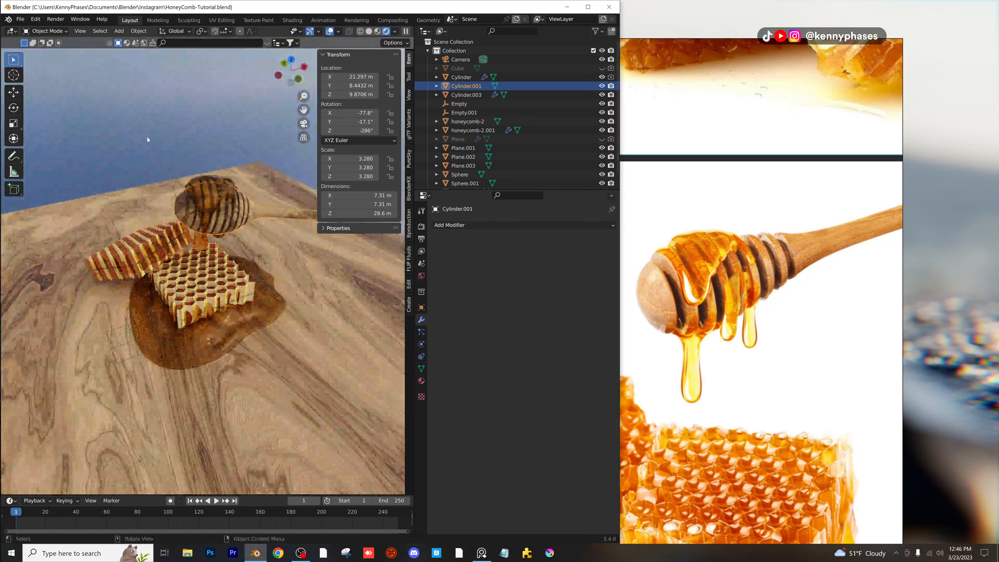
scroll(225, 162, "up", 2)
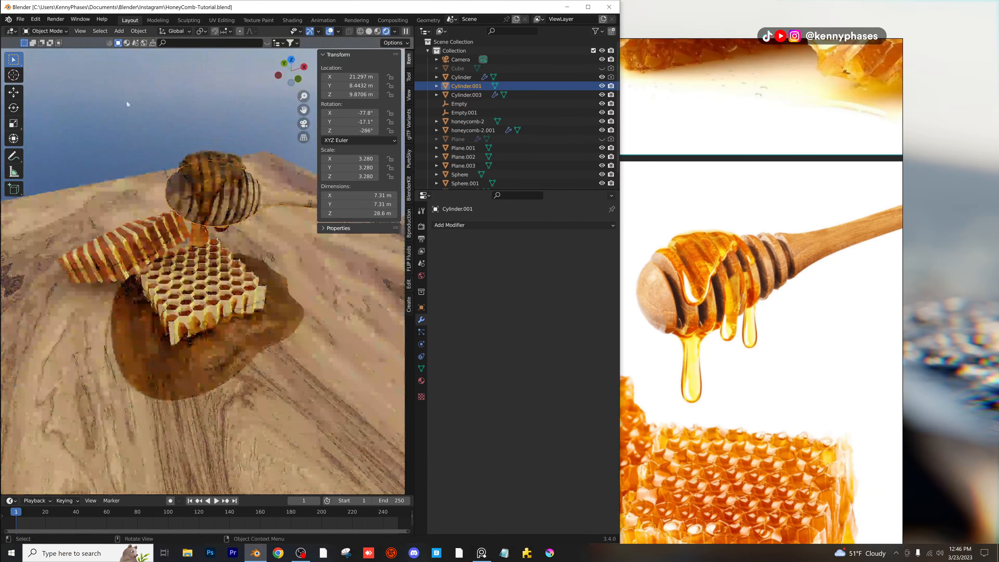
left_click(119, 31)
mouse_move(162, 136)
mouse_move(136, 149)
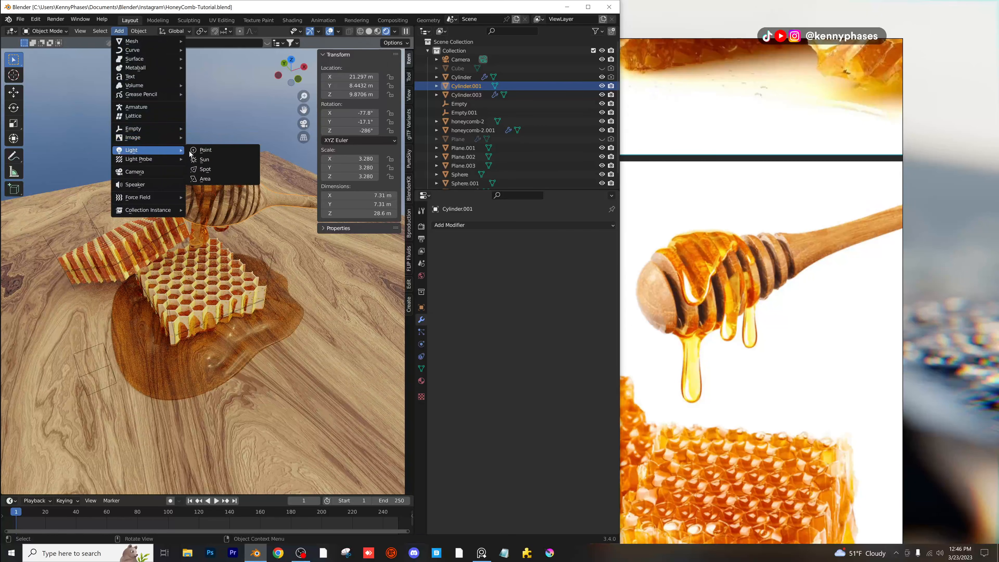
left_click(222, 179)
Move the area light to about X -21.4 m, Y -0.8 m, Z 28.5 m and scale it to about 2.3.
scroll(250, 215, "down", 4)
middle_click_drag(250, 215, 273, 239)
key("g")
left_click(178, 189)
key("s")
left_click(337, 241)
Enable the Text Info, Statistics, 3D Cursor, Annotations, Extras, Relationship Lines, Bones, Motion Paths and Origins (All) viewport overlays.
scroll(337, 241, "down", 2)
middle_click_drag(337, 241, 340, 220)
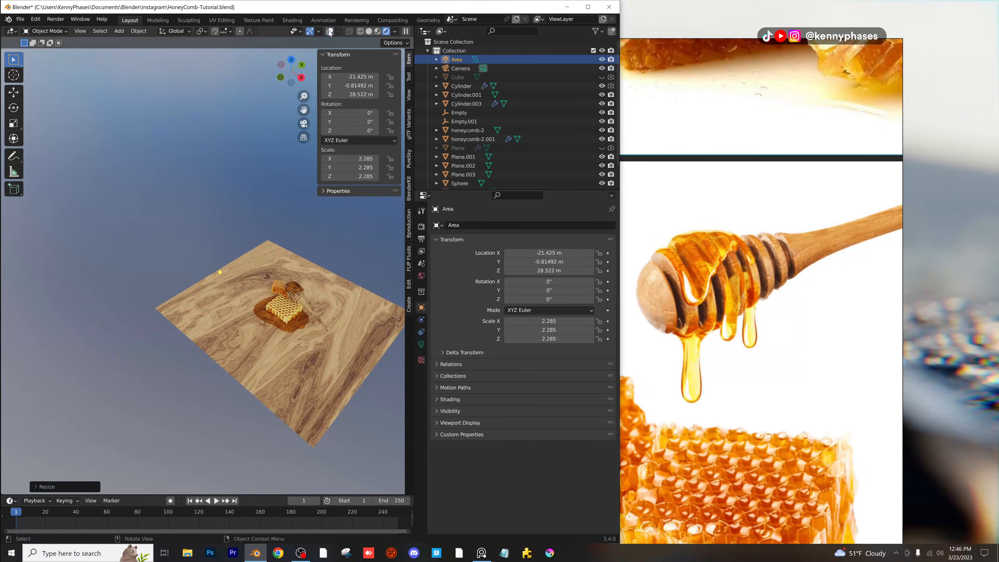
left_click(338, 31)
left_click(288, 93)
left_click(289, 102)
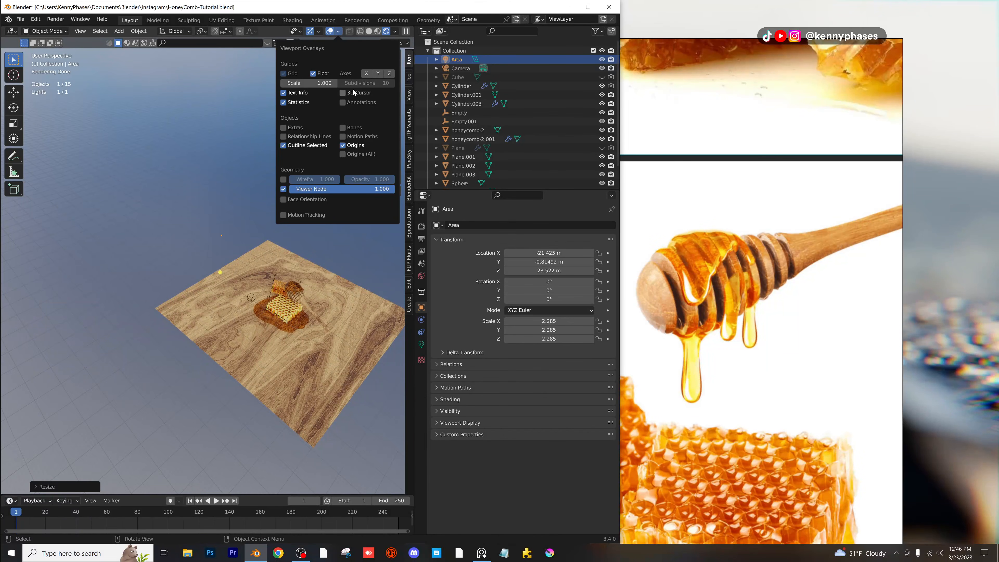
left_click_drag(347, 126, 346, 138)
left_click_drag(284, 127, 288, 138)
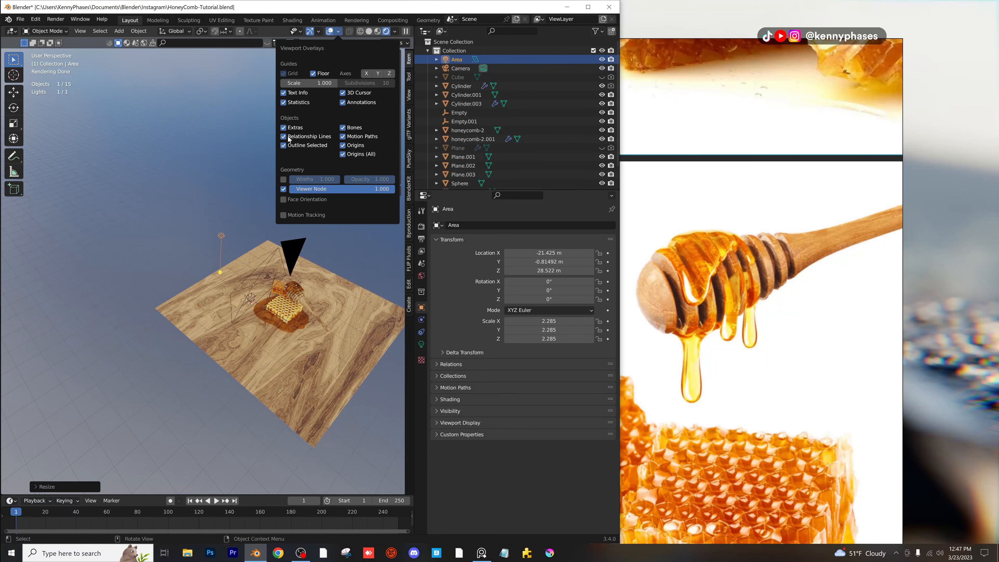
Scale the area light to about 14.8 and aim it at the honeycombs, rotated about 39.6°, -48.2°, -18.3°.
middle_click_drag(268, 212, 180, 221)
key("s")
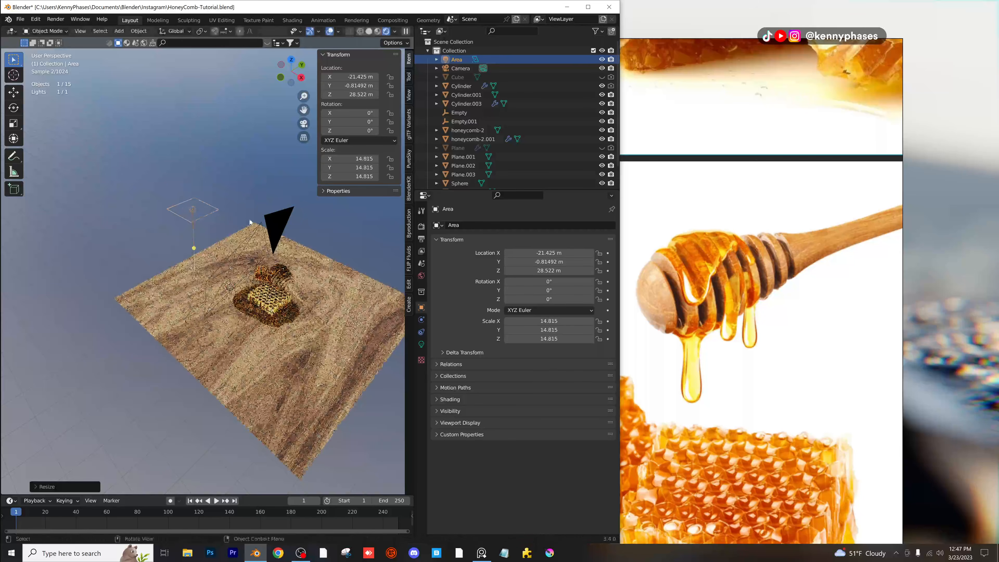
left_click(199, 240)
left_click_drag(194, 248, 272, 267)
Set the area light's power to 1000 W while viewing the scene through the camera.
key("KP_0")
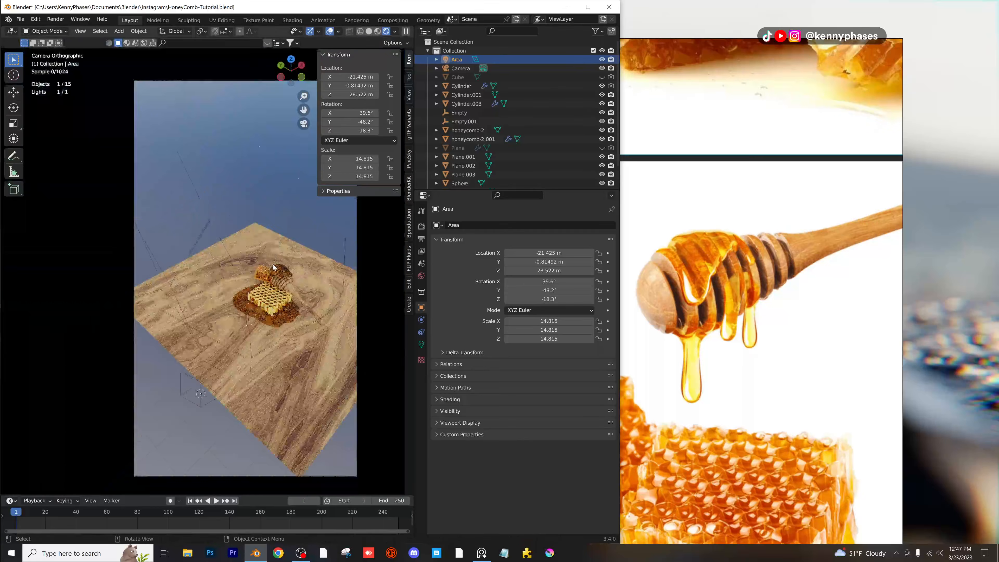
left_click(421, 344)
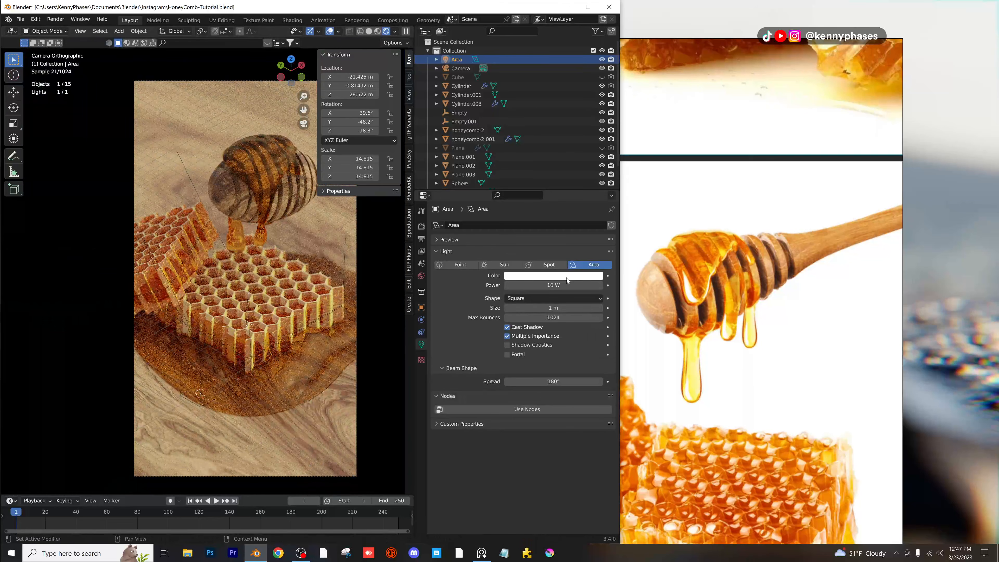
type("1000")
key("Return")
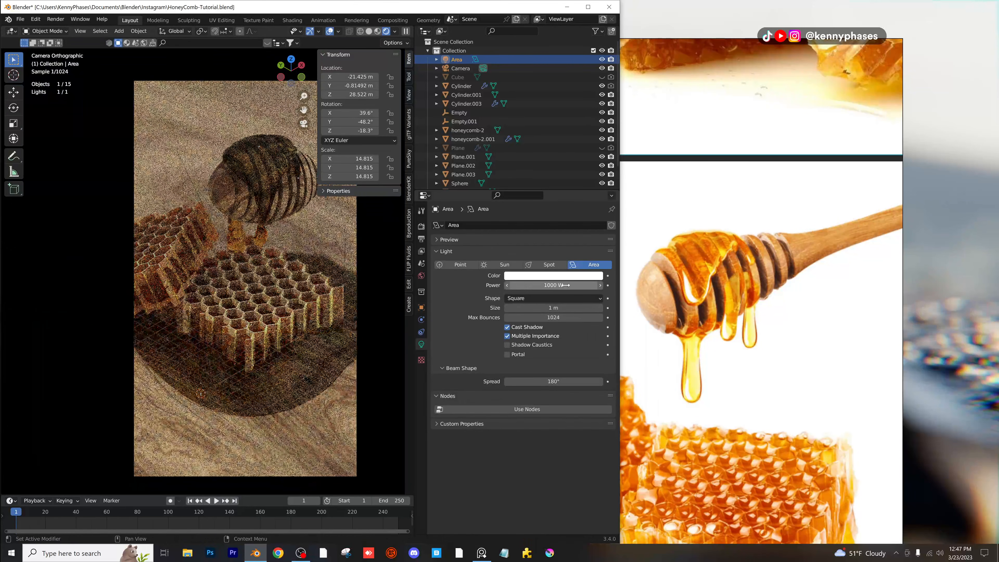
Move the area light to about X -15.1 m, Y -3.6 m, Z 34.8 m and set its power to 5000 W.
key("KP_0")
scroll(257, 260, "down", 10)
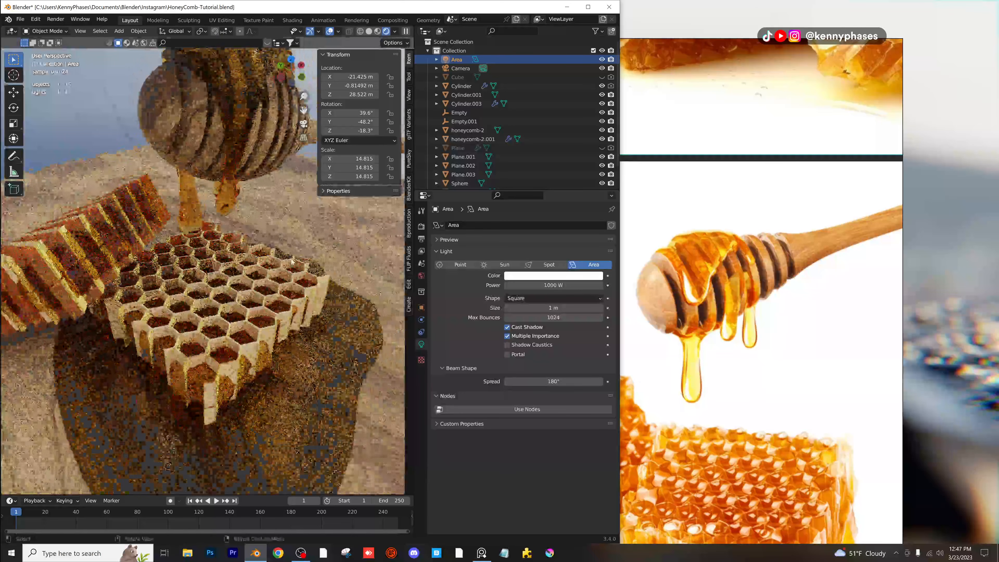
scroll(257, 260, "down", 5)
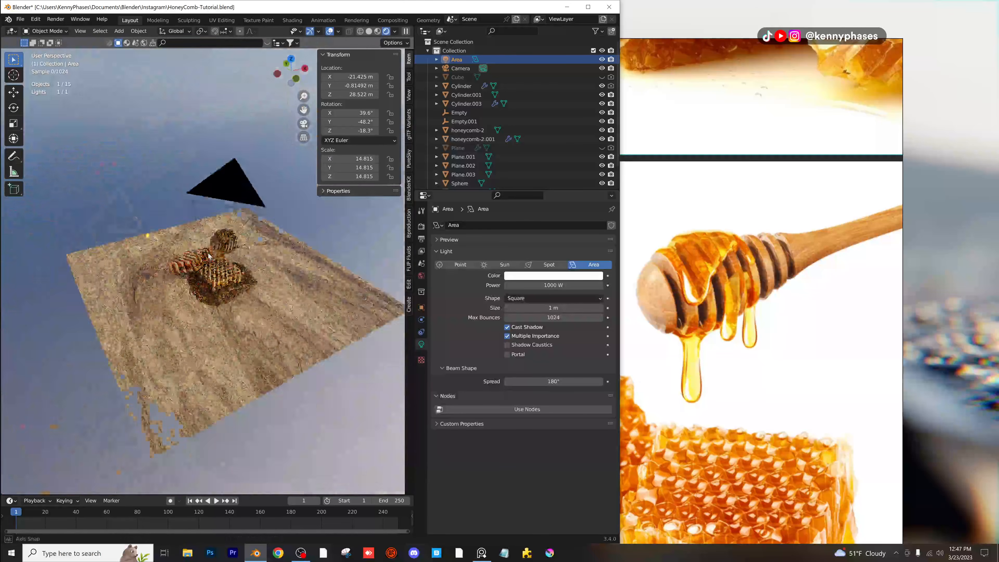
key("g")
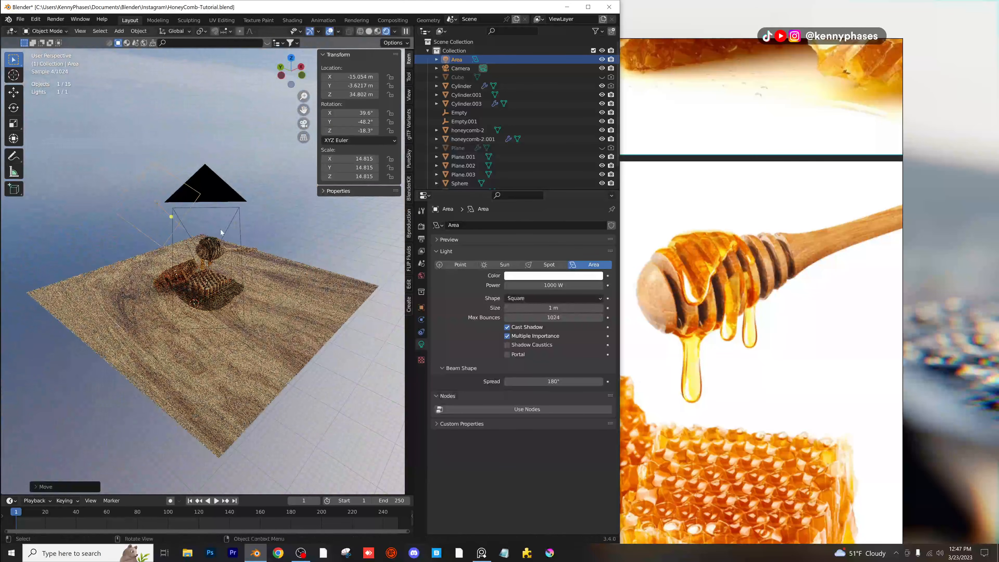
left_click(207, 232)
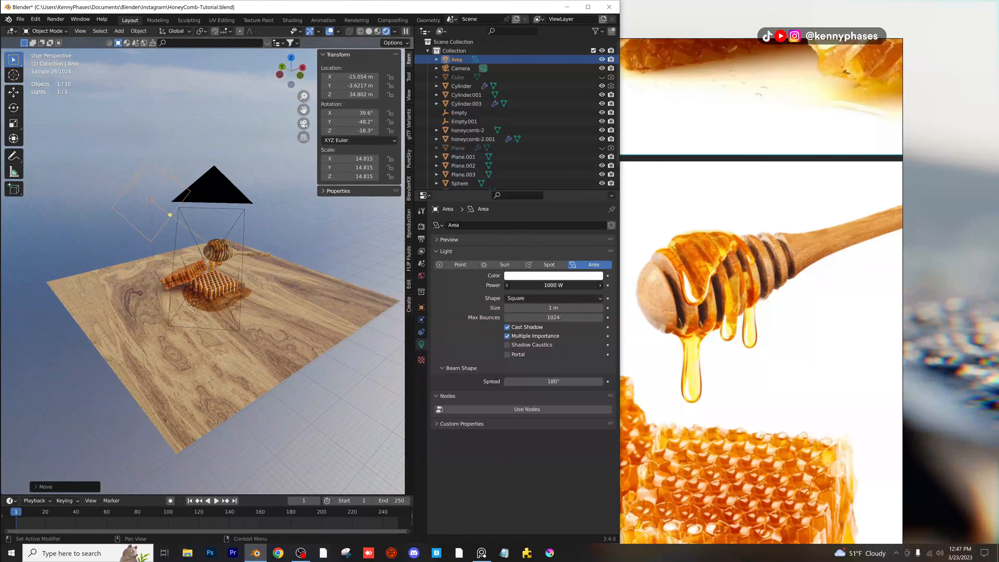
type("50000")
key("Return")
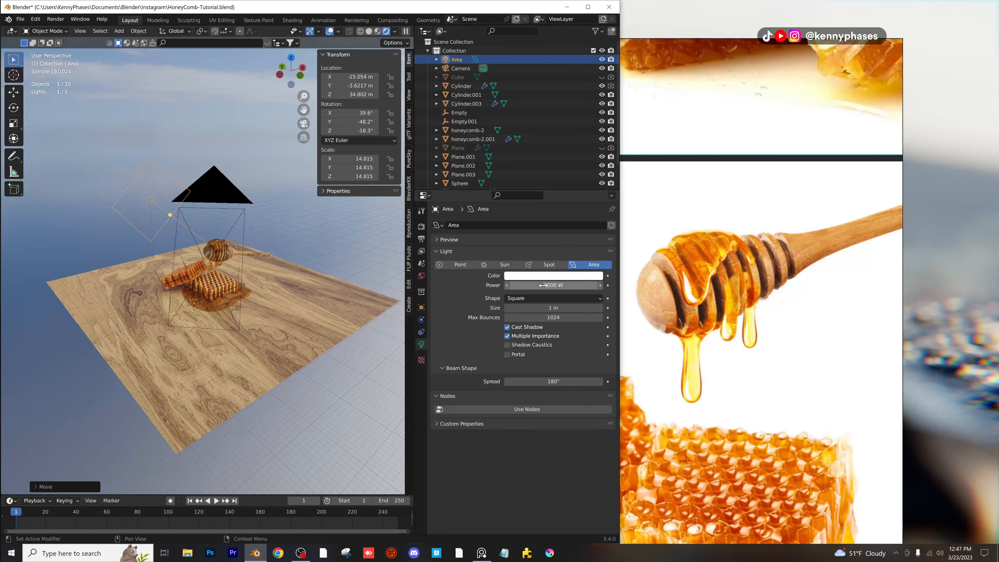
Scale the area light to about 20.1 and save the file.
key("s")
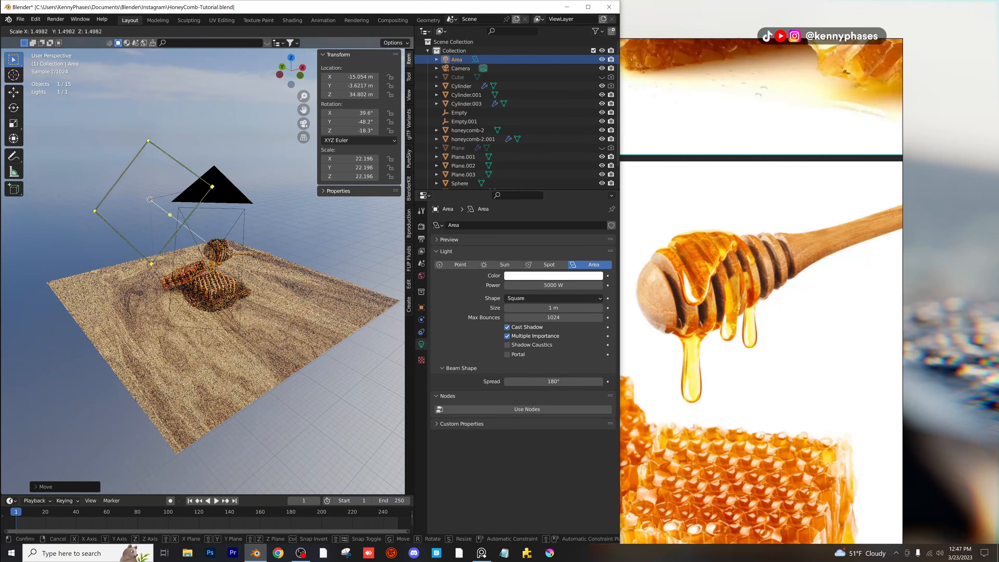
key("Return")
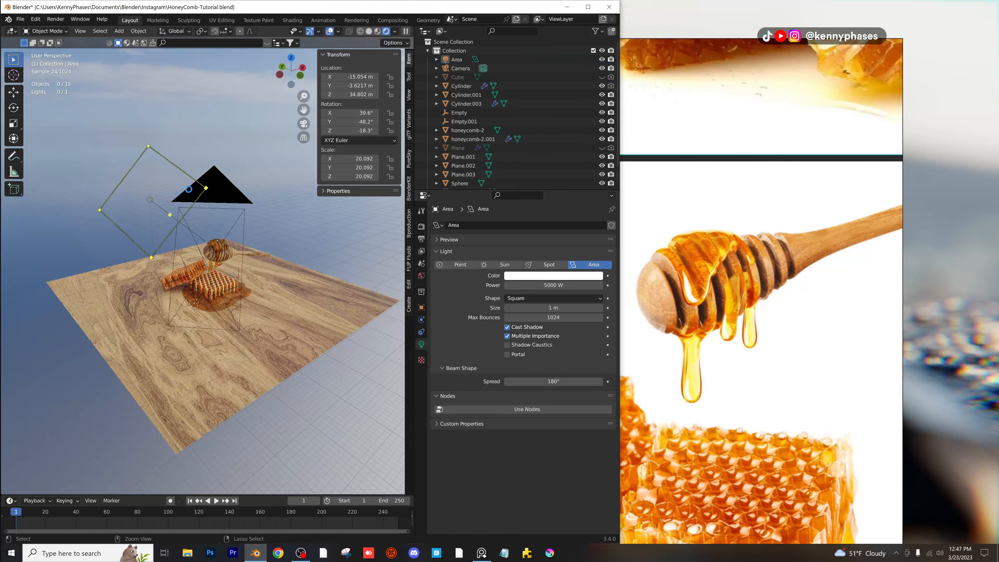
key("ctrl+s")
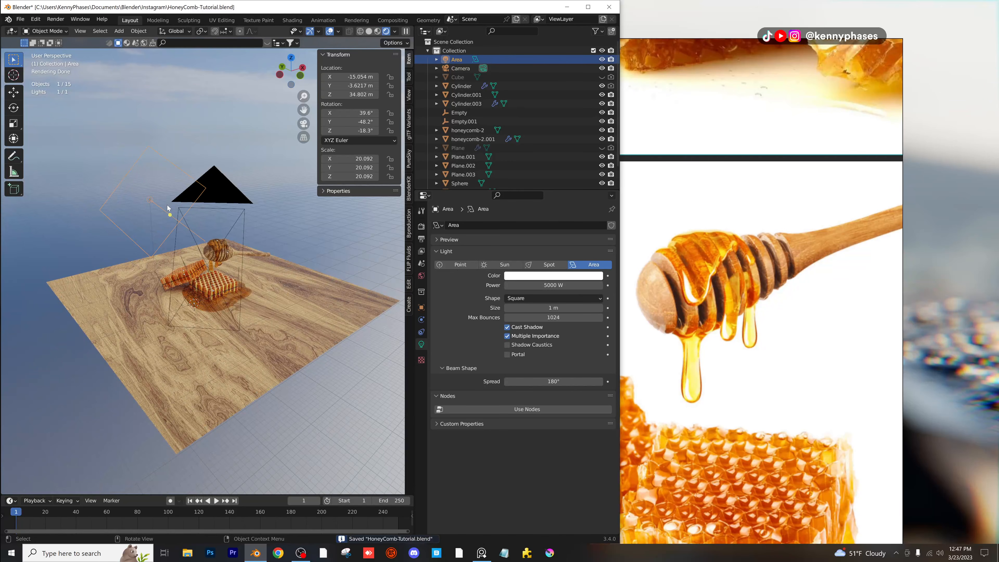
Reduce the area light's size to 0.24 m.
middle_click_drag(167, 205, 226, 248)
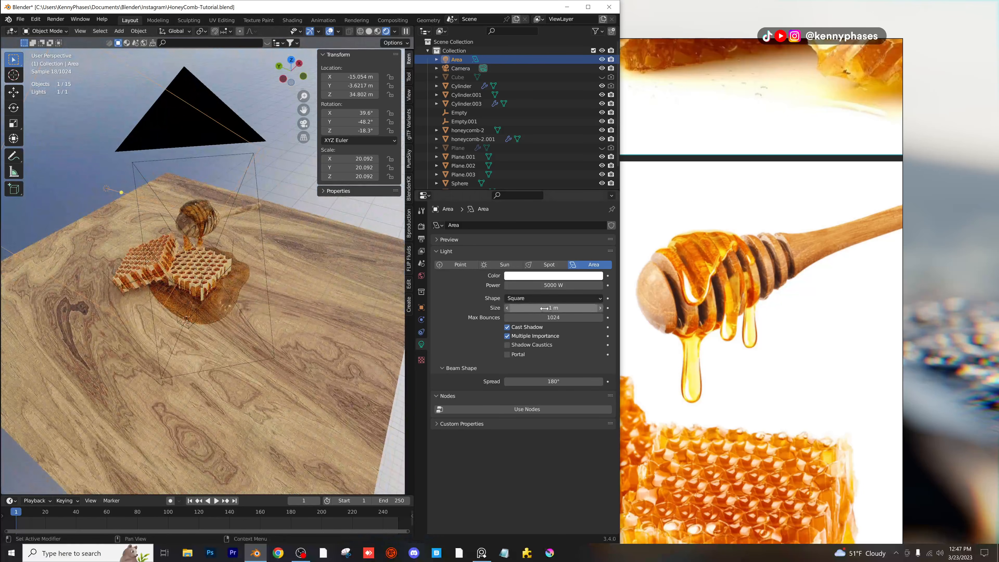
left_click_drag(544, 308, 535, 308)
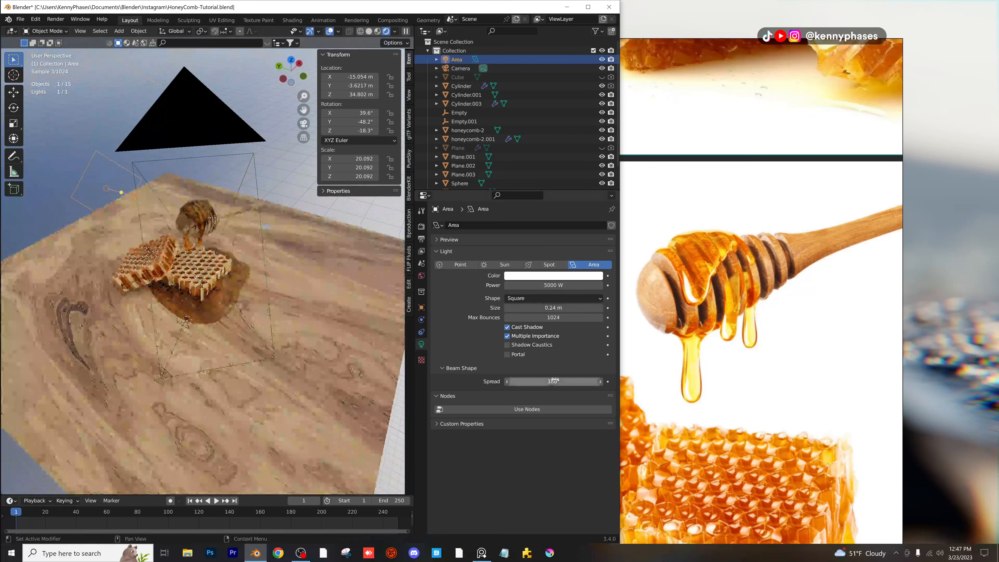
Set the area light's beam spread to 176° and change its shape to Rectangle.
mouse_move(554, 382)
left_mouse_down()
mouse_move(544, 381)
mouse_move(555, 382)
left_mouse_up()
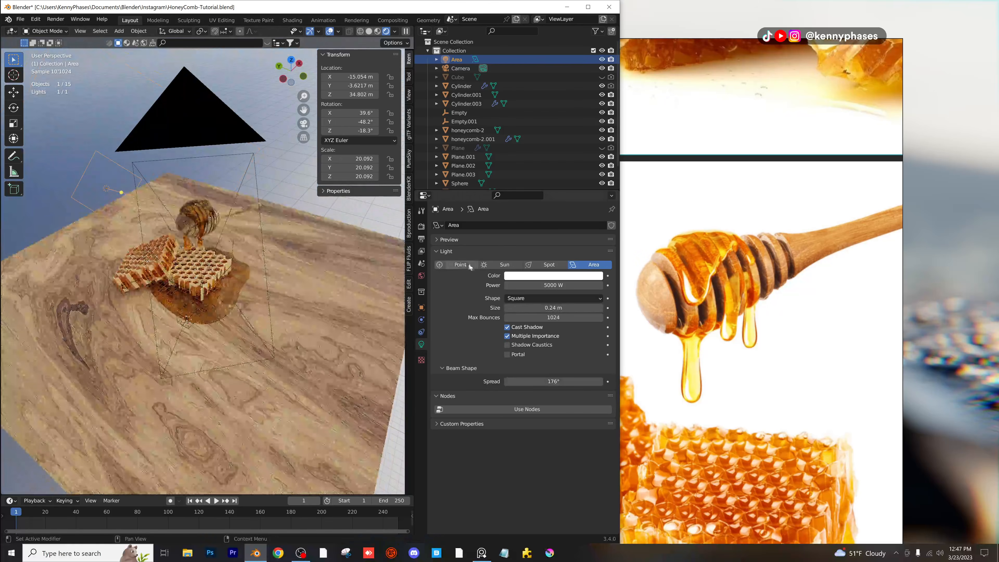
left_click(460, 264)
left_click(594, 264)
left_click(549, 295)
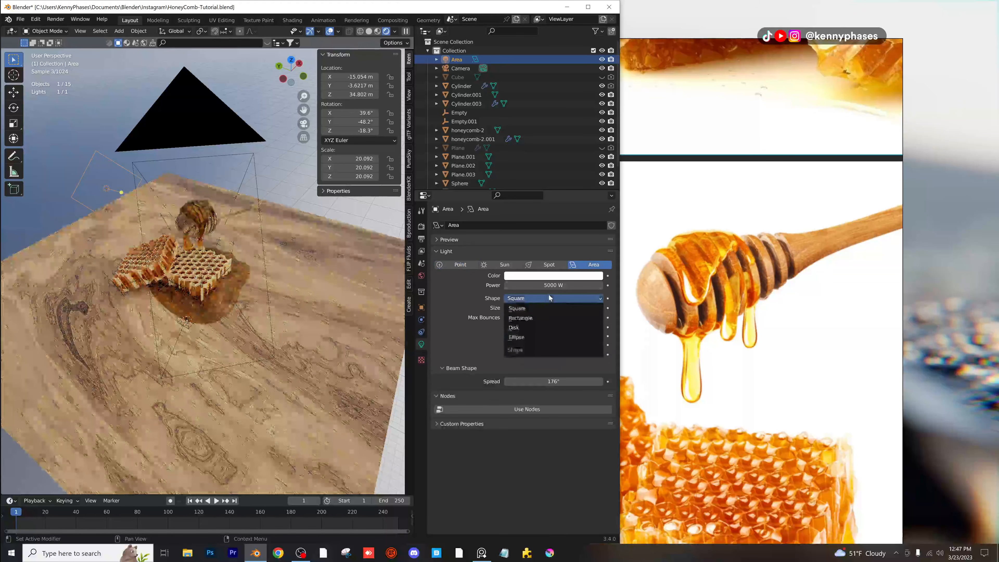
left_click(546, 315)
Move the rectangular area light to about X -17 m, Y 7.6 m, Z 34.7 m and scale it to about 47.
middle_click_drag(240, 246, 205, 310)
key("g")
left_click(197, 230)
key("s")
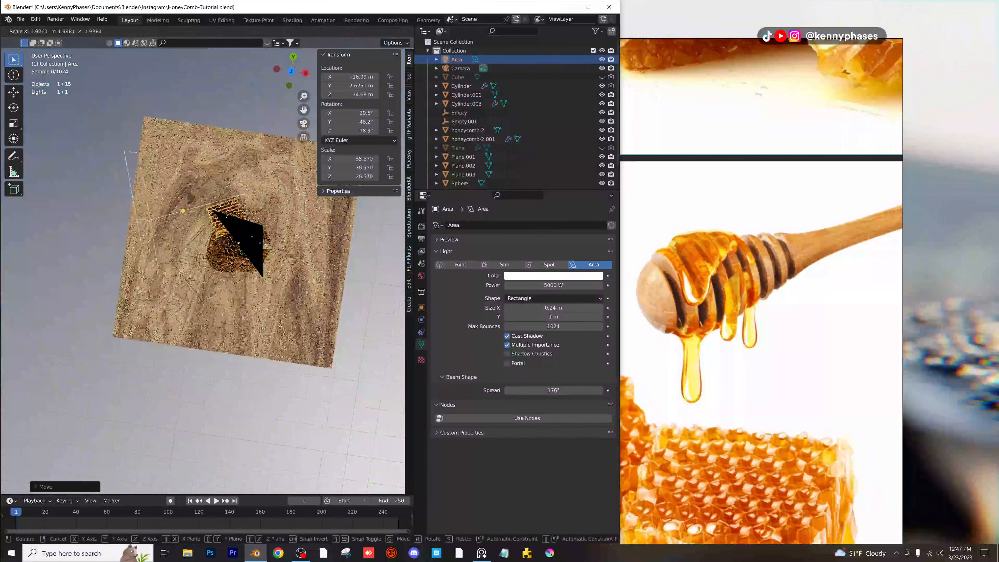
left_click(235, 232)
Compare the rendered camera view with the area light hidden and shown, and inspect the scene around it.
key("KP_0")
scroll(253, 220, "up", 6)
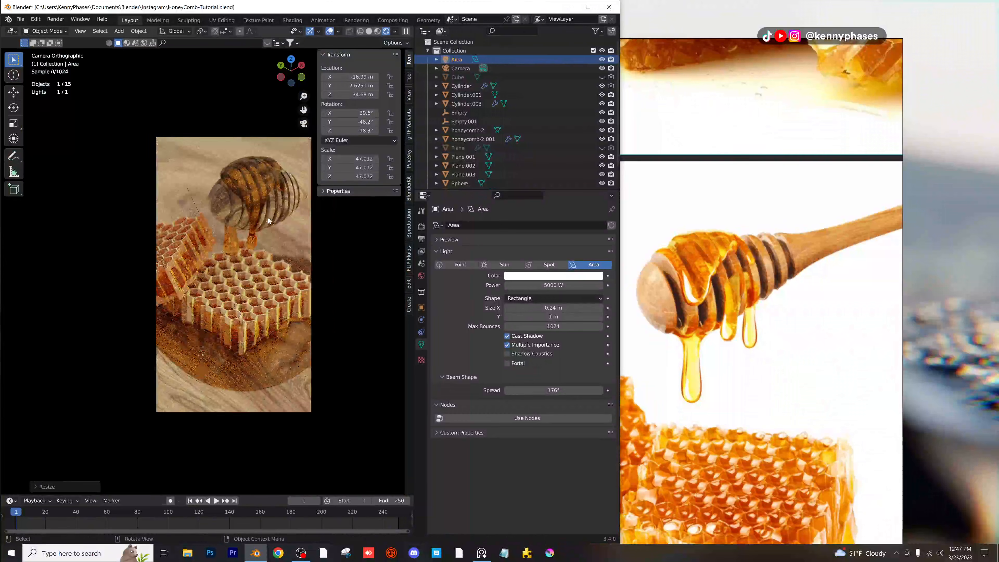
scroll(230, 248, "up", 1)
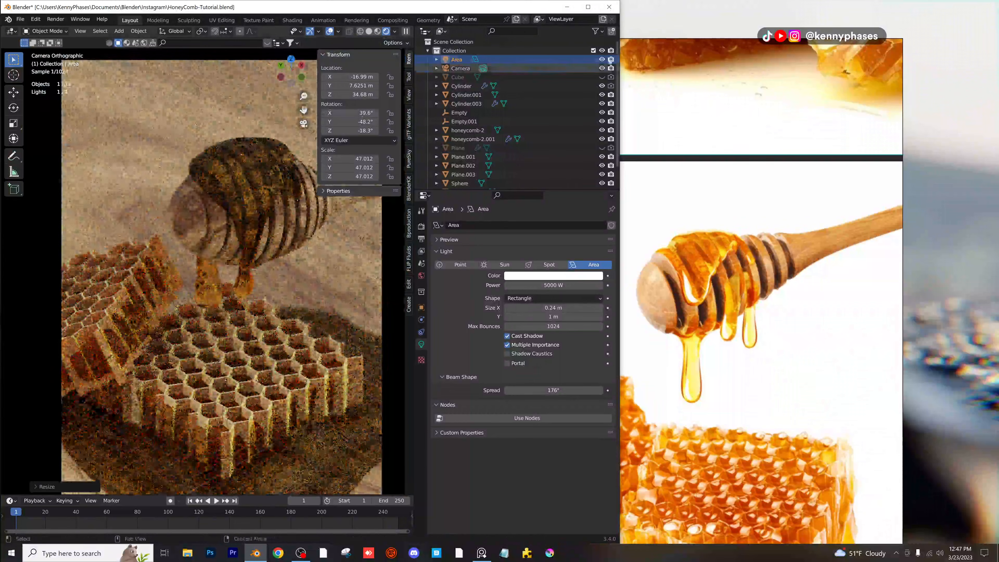
left_click(602, 60)
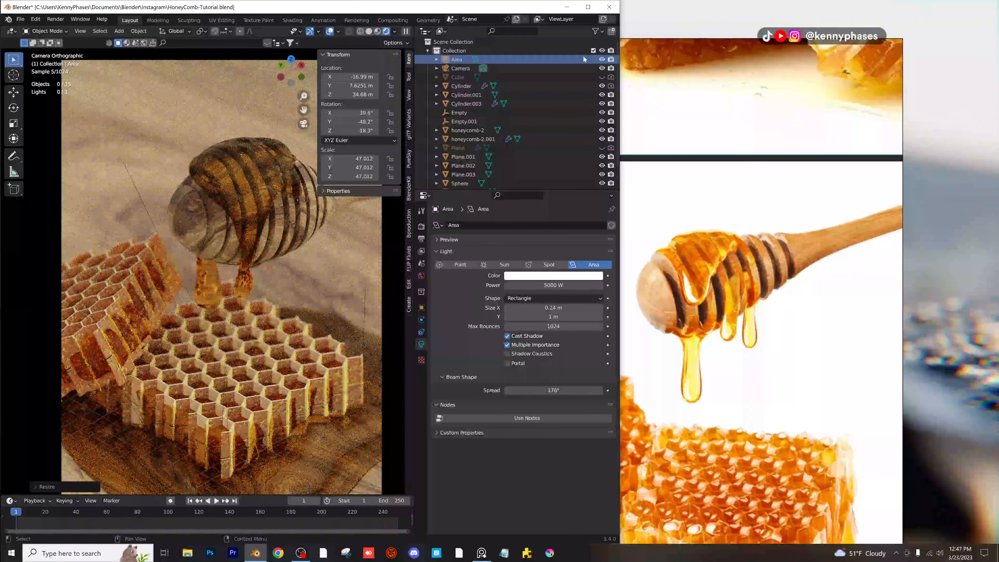
key("ctrl+z")
scroll(254, 244, "down", 4)
key("KP_0")
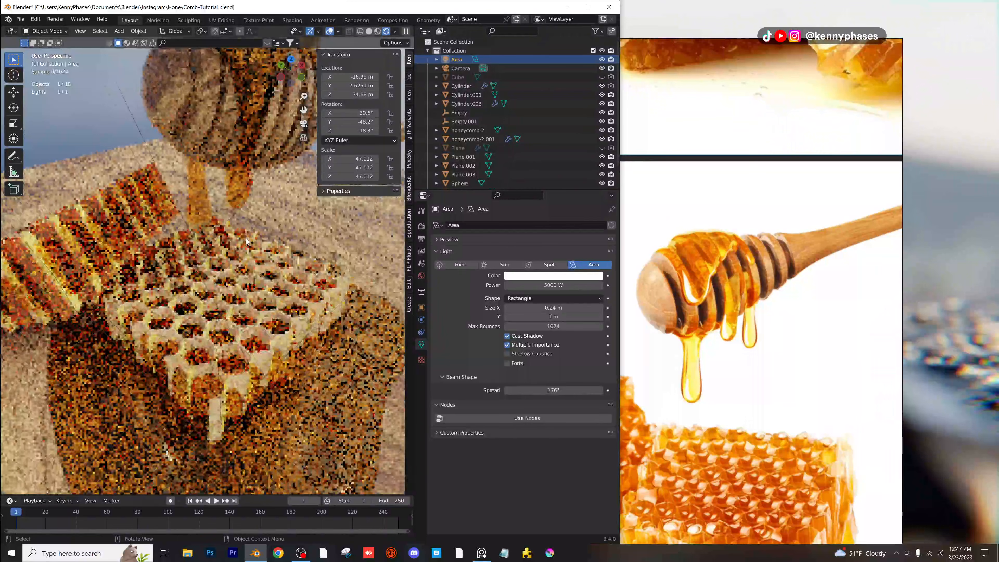
middle_click_drag(244, 238, 217, 231)
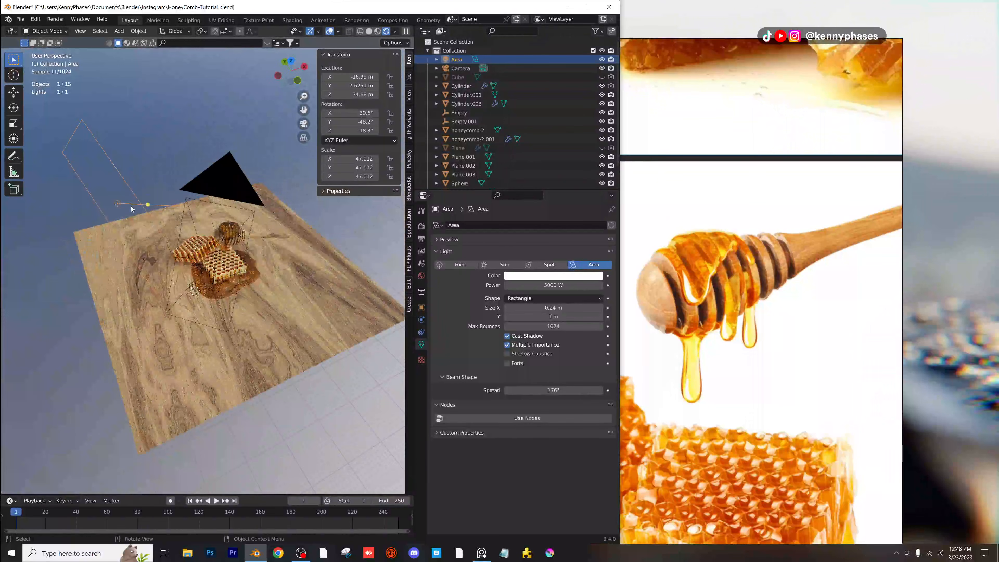
Save the file, close Blender and relaunch it with HoneyComb-Tutorial.blend.
key("ctrl+s")
left_click(609, 7)
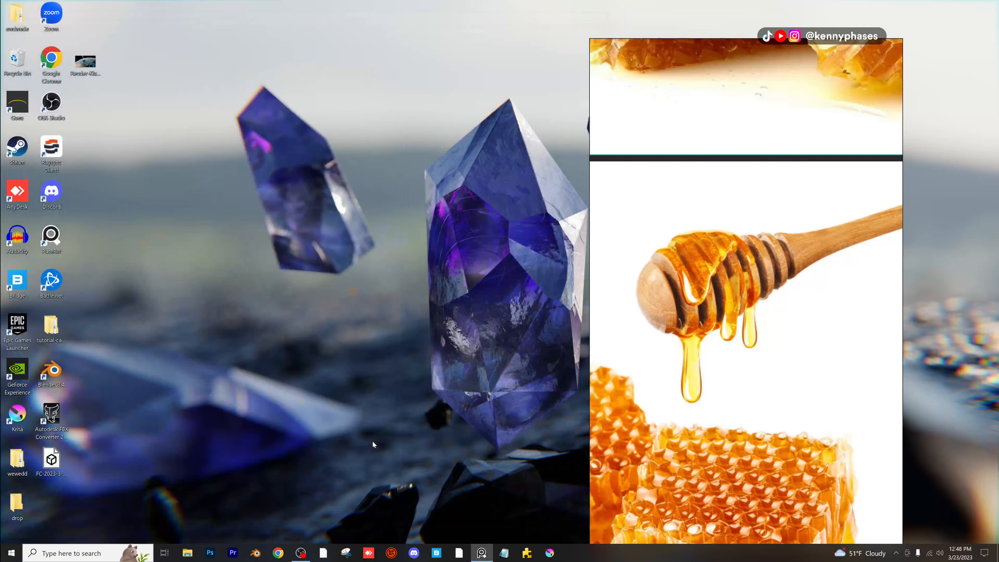
left_click(256, 553)
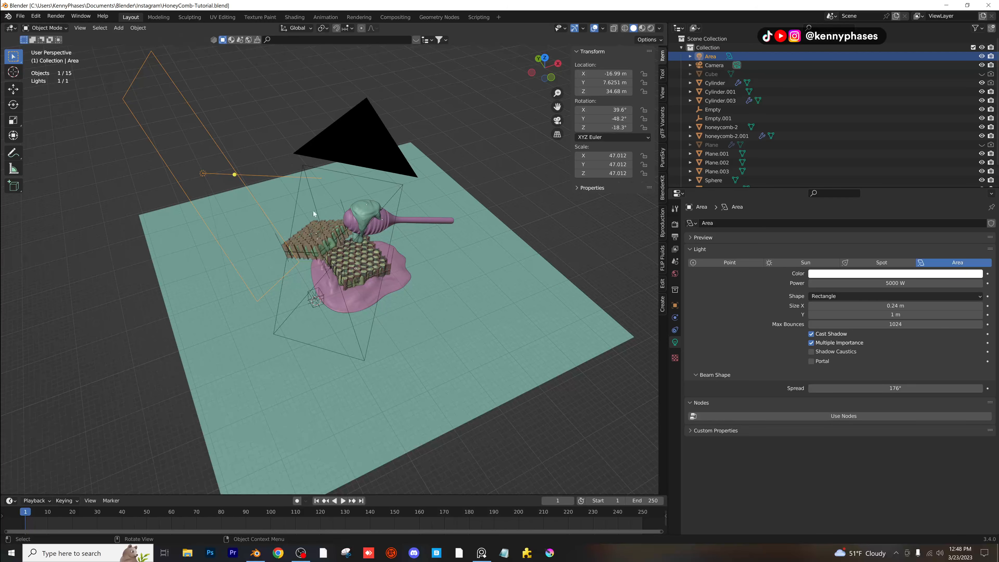
Move the area light to about X -15.2 m, Y 1.7 m, Z 26.4 m.
mouse_move(313, 211)
middle_mouse_down()
mouse_move(353, 174)
mouse_move(320, 183)
mouse_move(341, 180)
middle_mouse_up()
key("g")
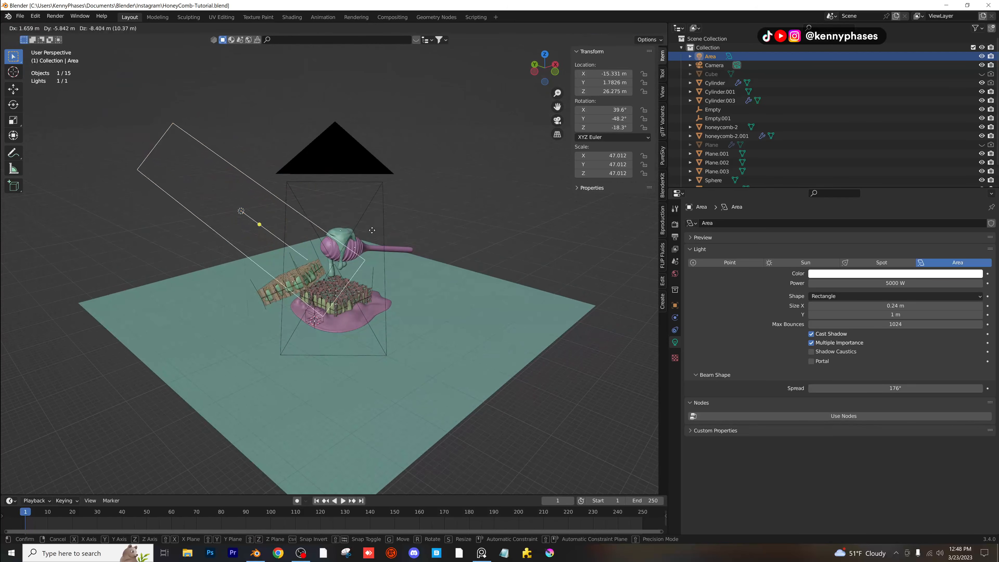
left_click(393, 198)
Switch the viewport to rendered shading and delete the area light.
key("z")
left_click(389, 172)
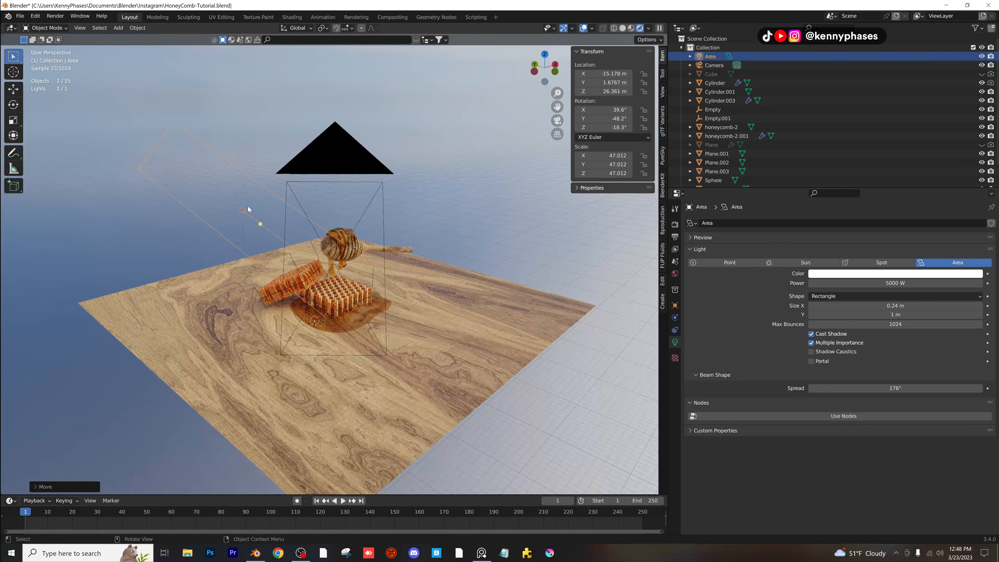
key("x")
left_click(245, 210)
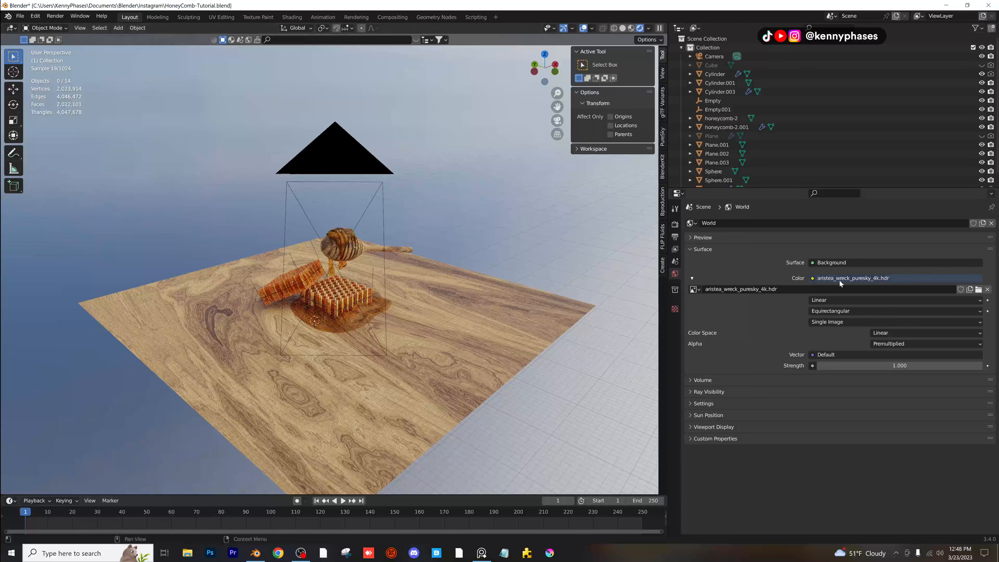
Replace the world's environment image with peppermint_powerplant_2_4k.hdr.
left_click(979, 291)
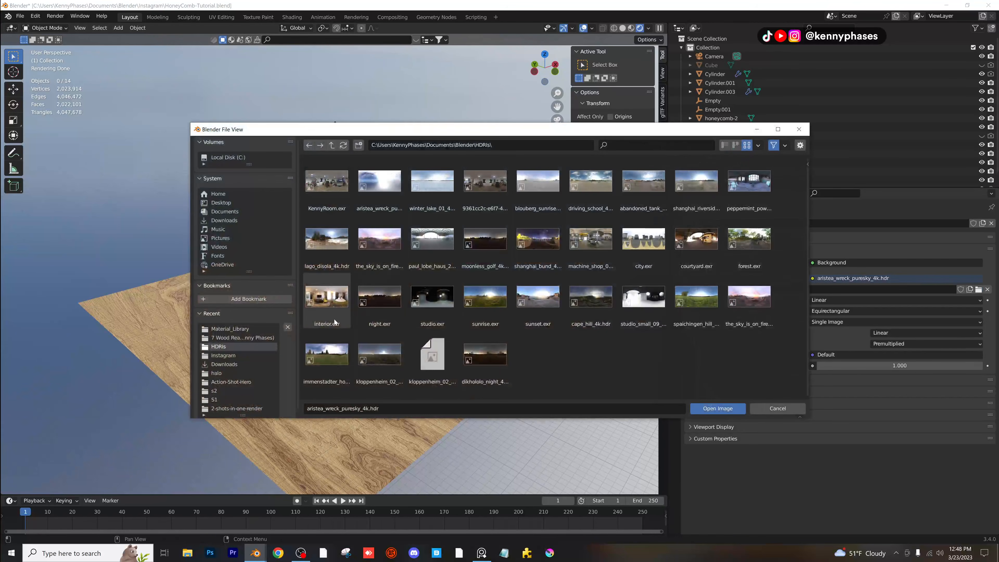
left_click(750, 188)
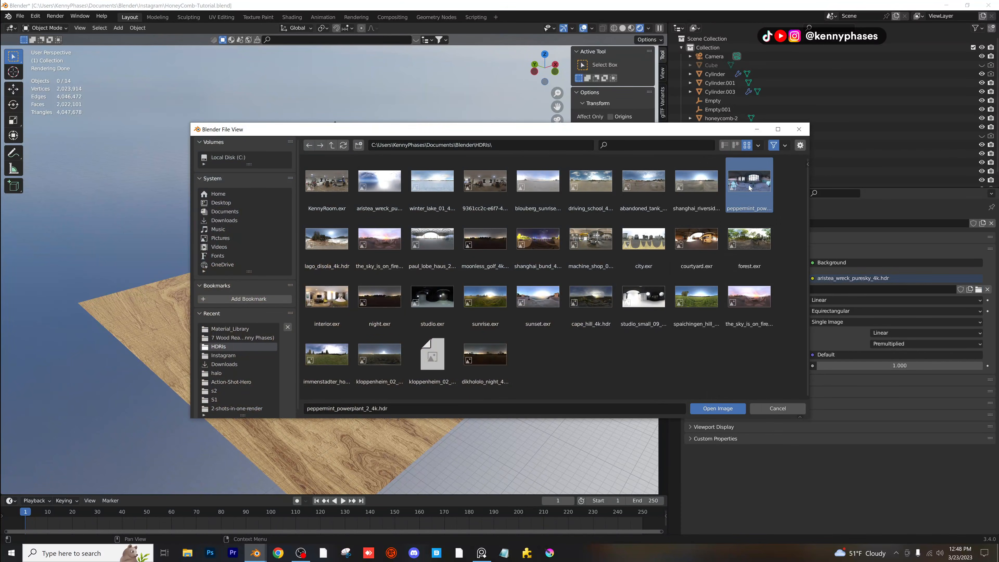
double_click(762, 187)
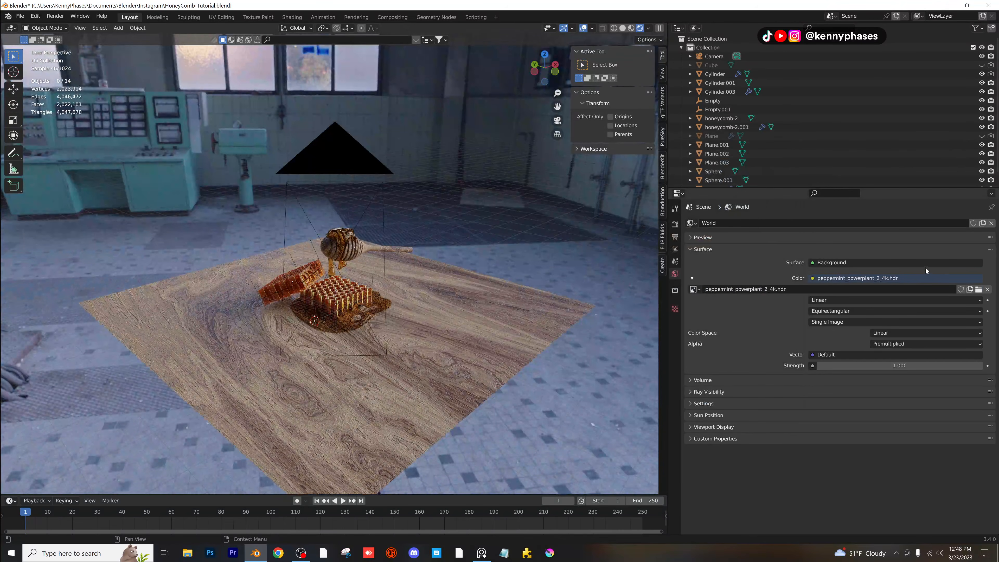
Load studio.exr as the world's environment image and check the lighting from another angle.
left_click(979, 290)
left_click(440, 302)
double_click(440, 302)
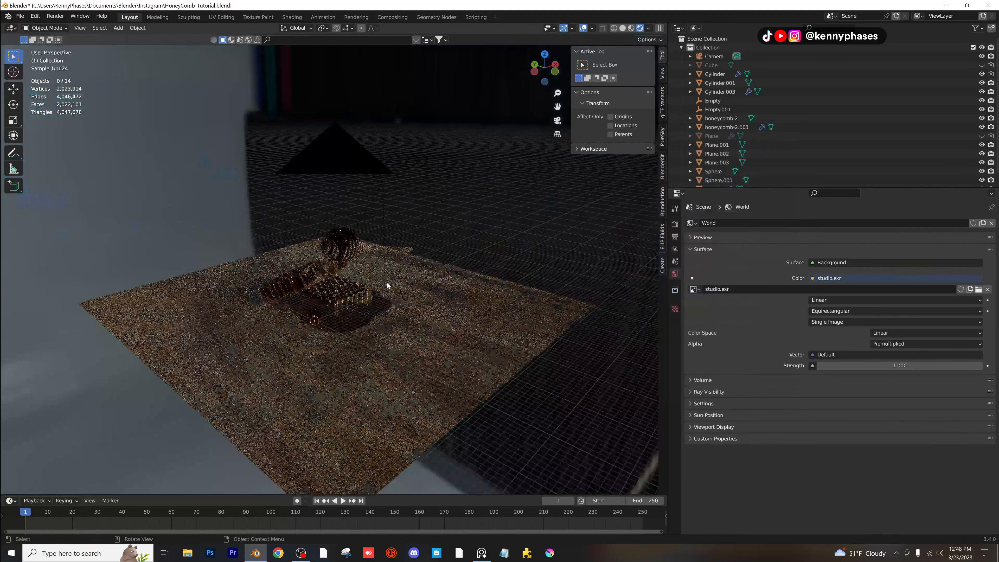
middle_click_drag(358, 285, 561, 259)
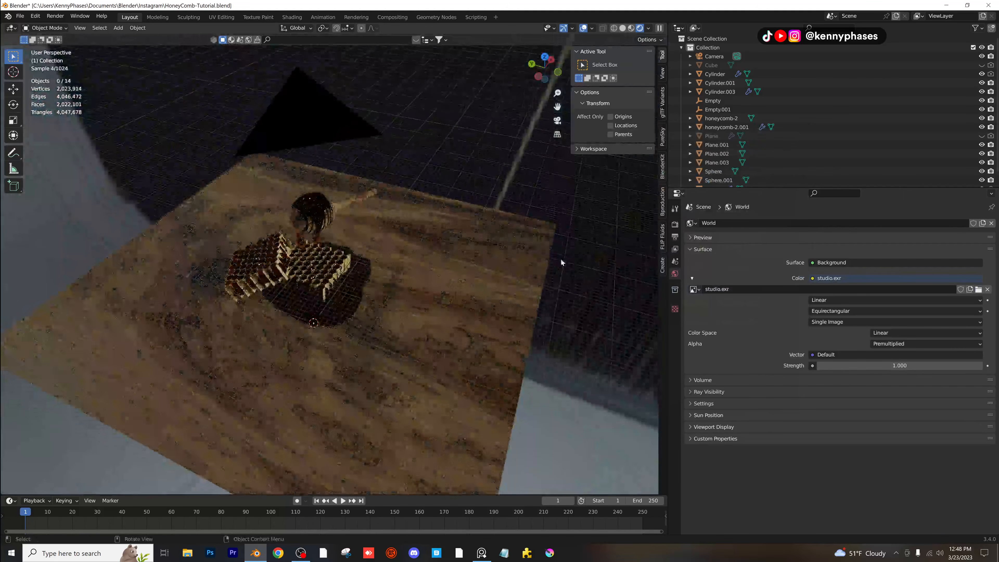
Load spaichingen_hill_4k.hdr as the world's environment image and check the lighting through the camera.
left_click(979, 290)
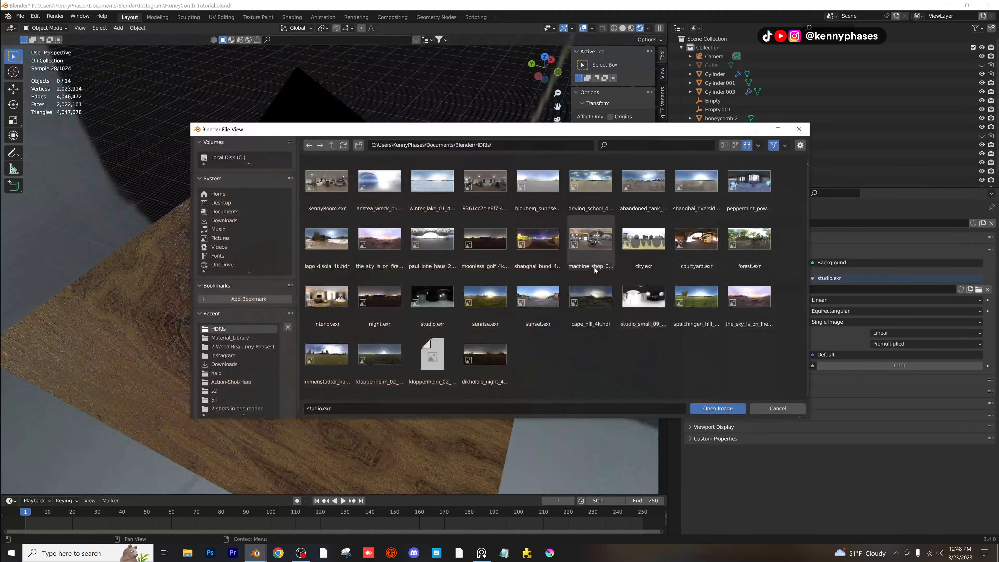
left_click(698, 294)
double_click(698, 295)
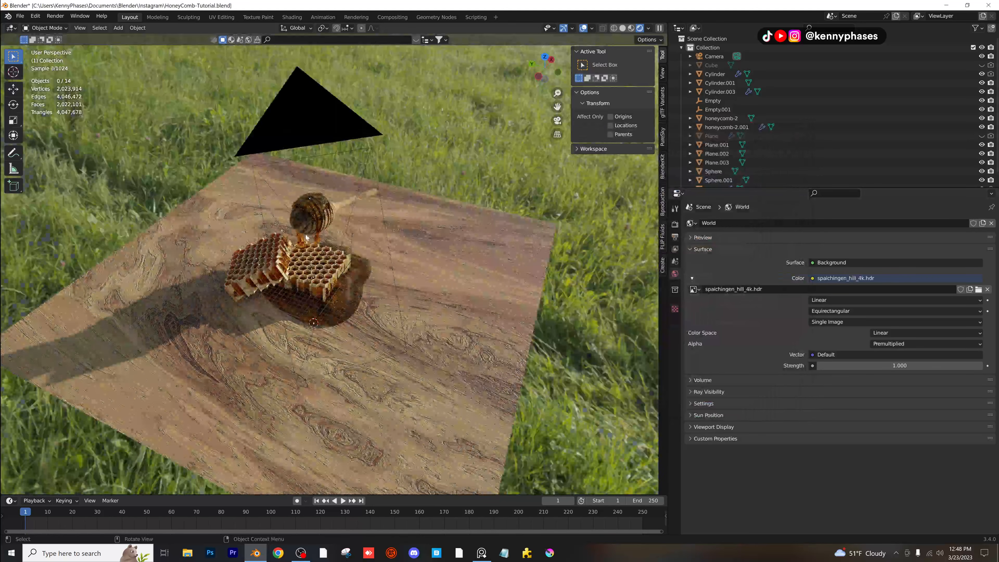
middle_click_drag(302, 265, 455, 246)
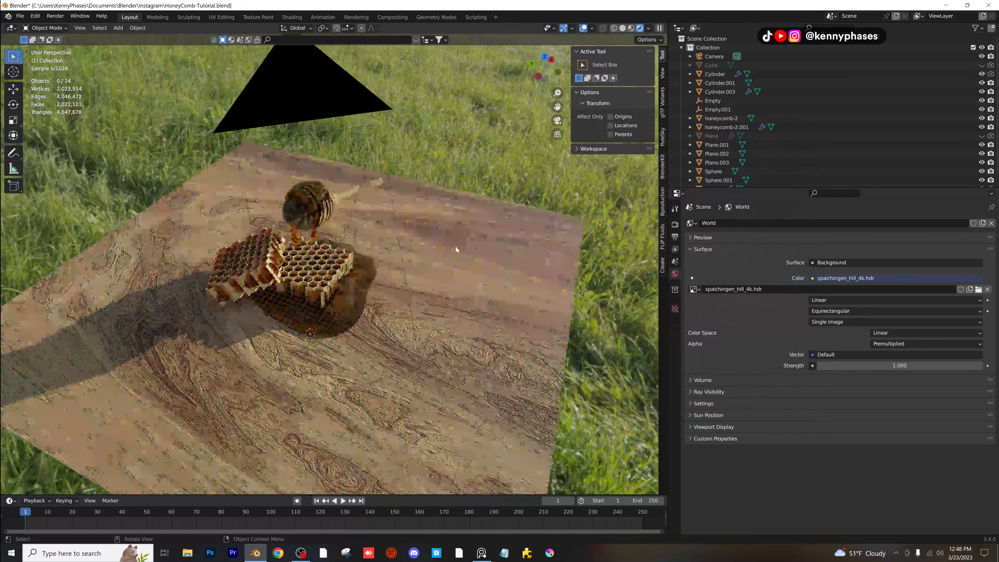
key("KP_0")
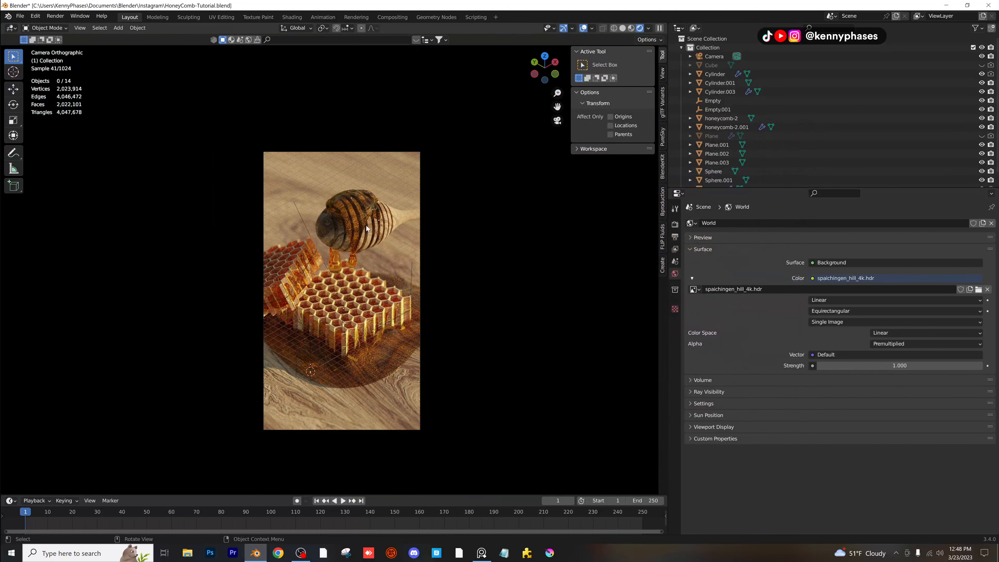
Save the file and set up the Shading workspace with a rendered camera view and the world's node tree.
left_click(290, 17)
key("KP_0")
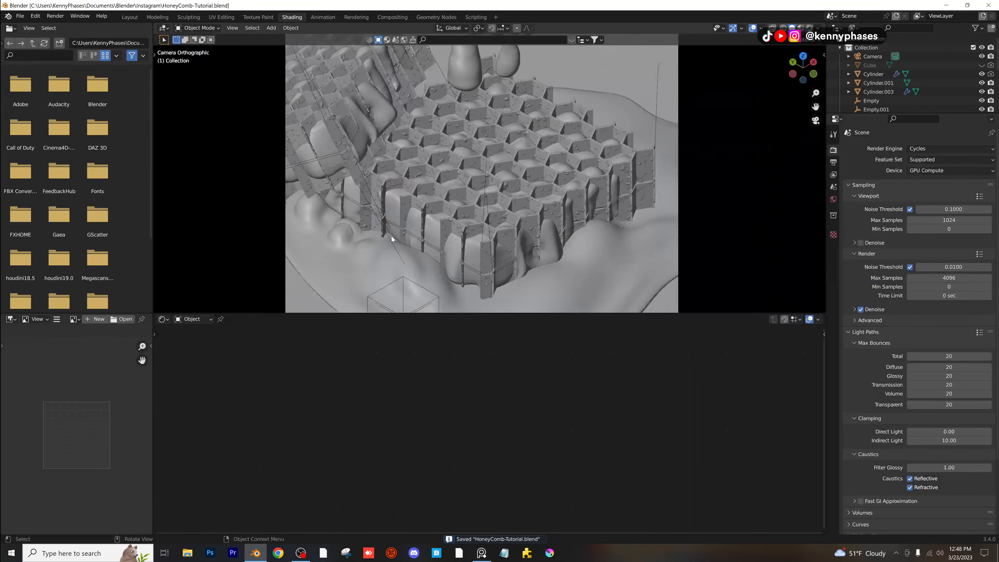
key("z")
left_click(407, 143)
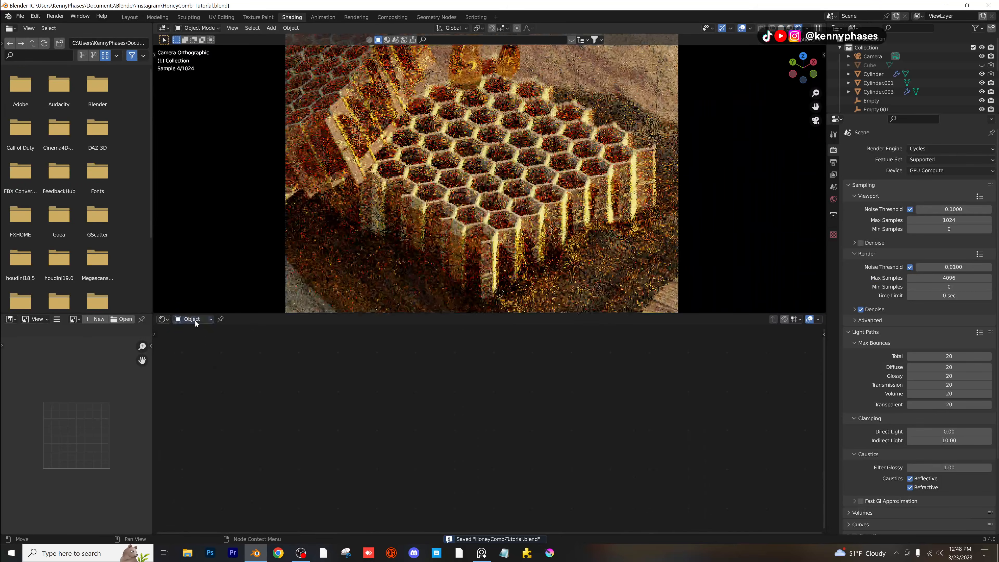
left_click(190, 319)
left_click(199, 340)
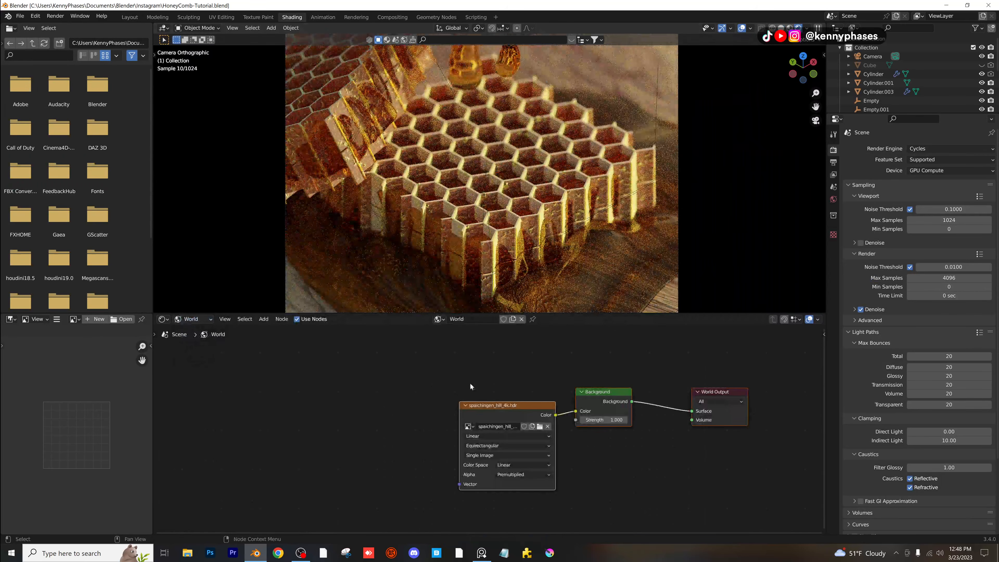
Add a Mapping node to the world's node tree, placed ahead of the environment texture.
scroll(331, 356, "down", 1)
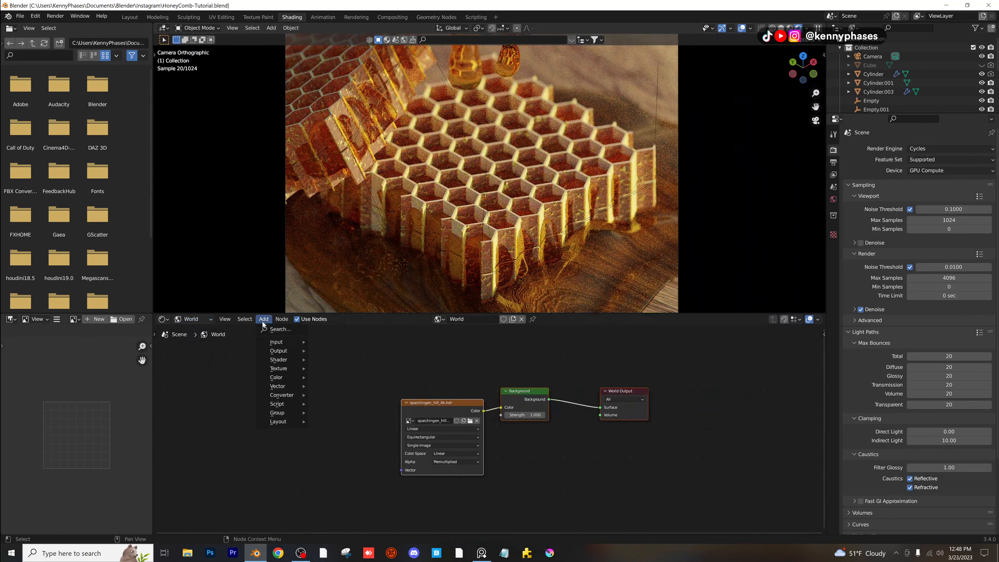
left_click(272, 331)
type("mapp")
key("Return")
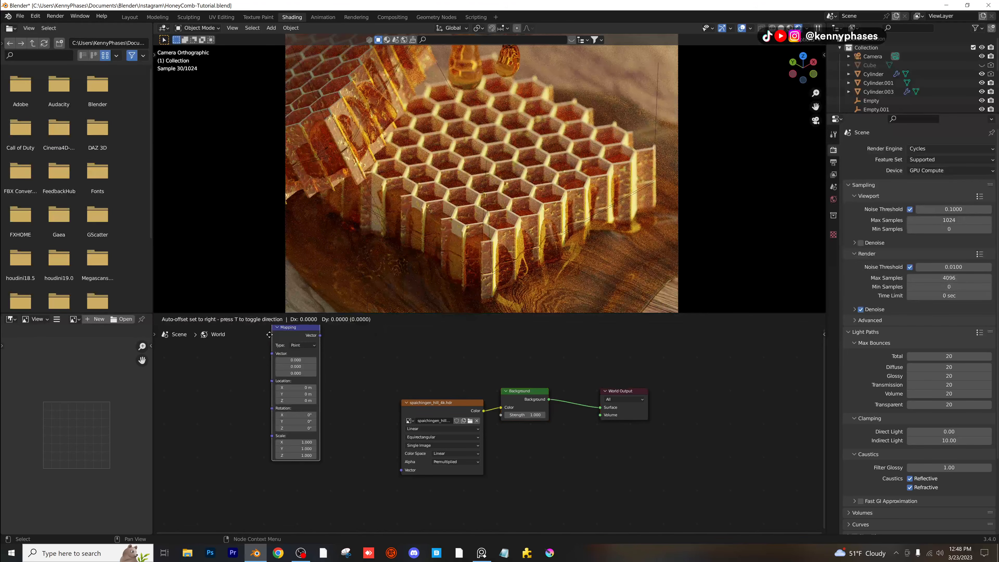
left_click(309, 391)
Add a Texture Coordinate node, connect Generated to the Mapping node's Vector, and connect Mapping to the environment texture's Vector.
left_click(264, 318)
left_click(272, 331)
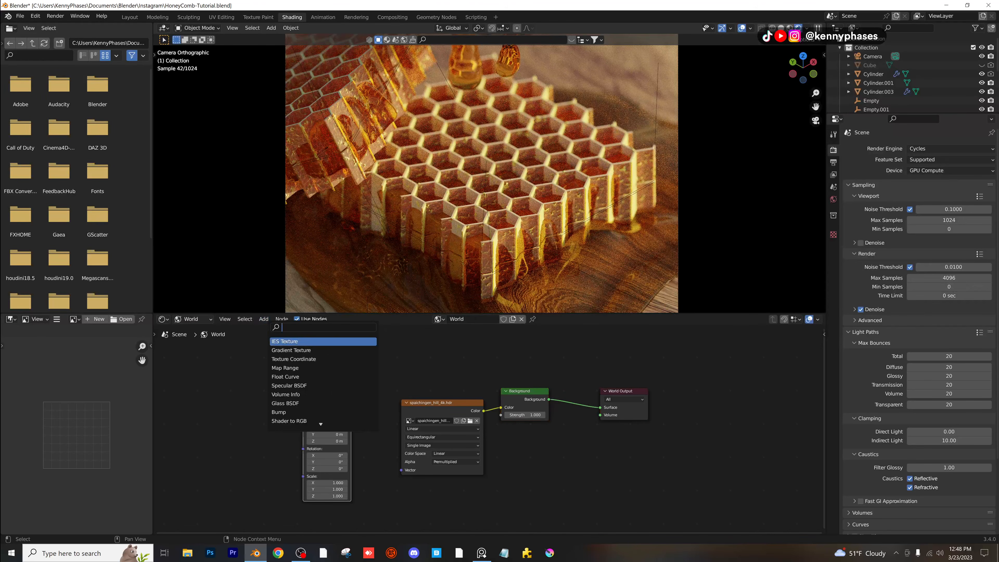
type("texture coo")
key("Return")
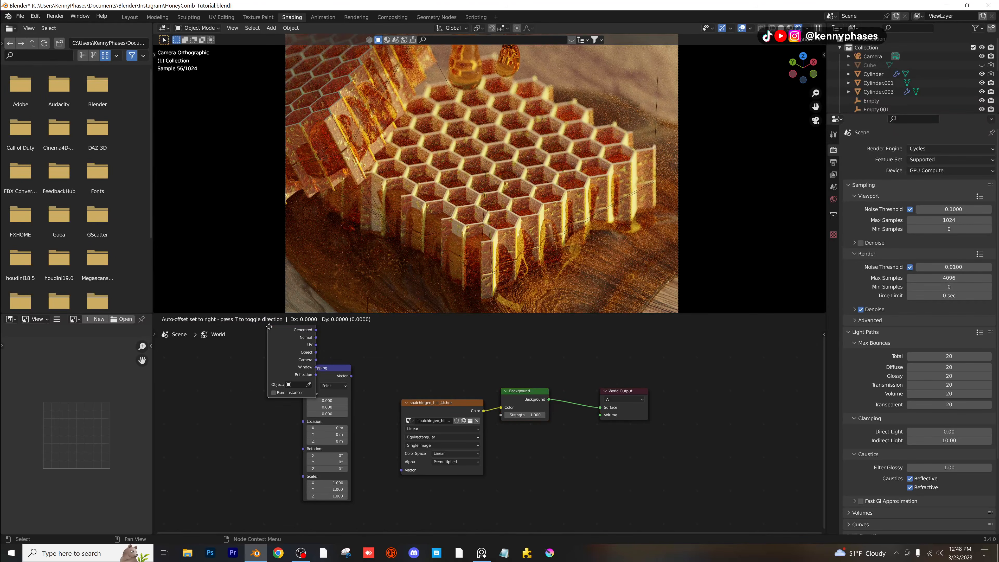
left_click(230, 383)
left_click_drag(301, 395, 401, 469)
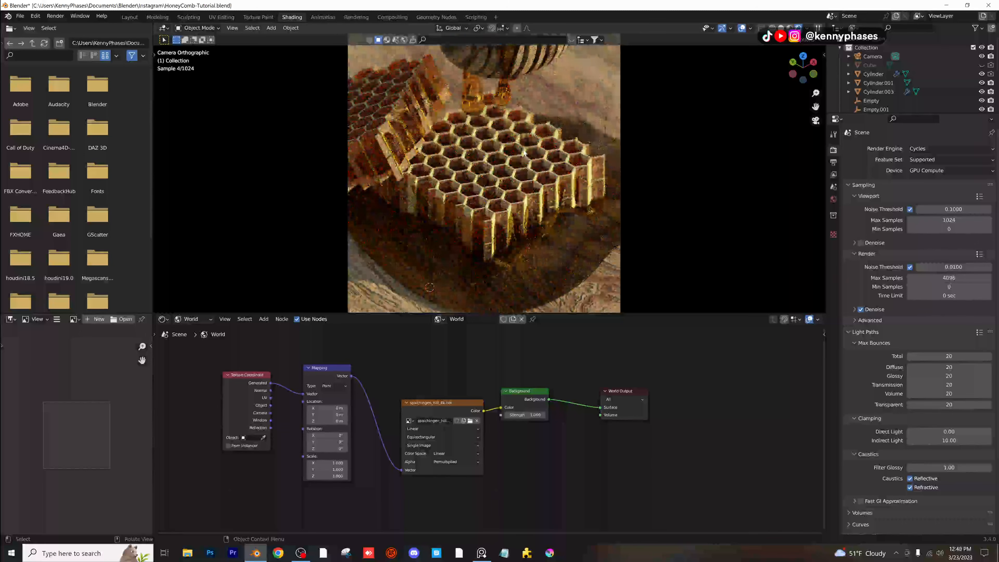
Set the environment mapping's Z rotation to about 37° and save the file with the 3D viewport enlarged.
left_click_drag(332, 450, 352, 450)
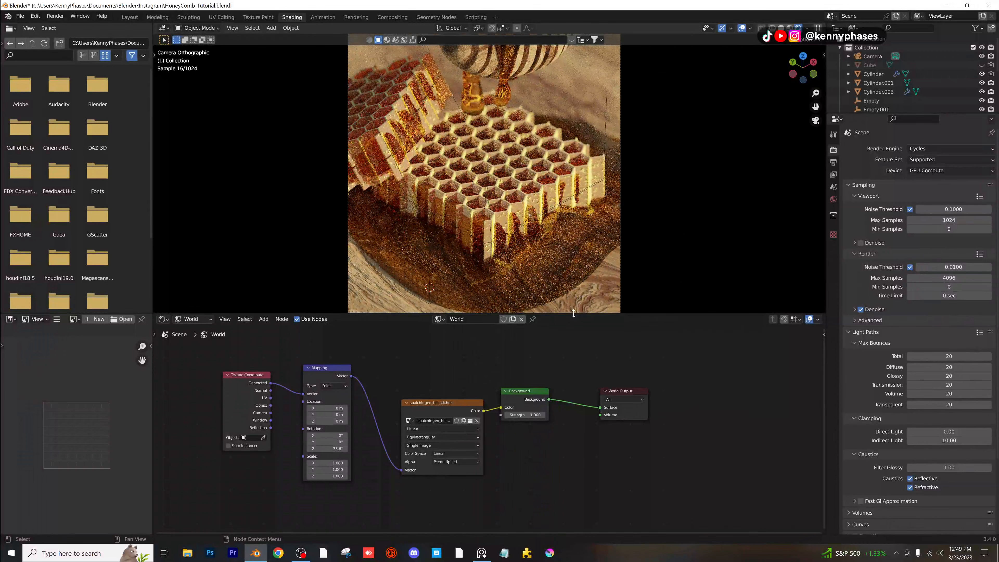
left_click_drag(573, 314, 570, 467)
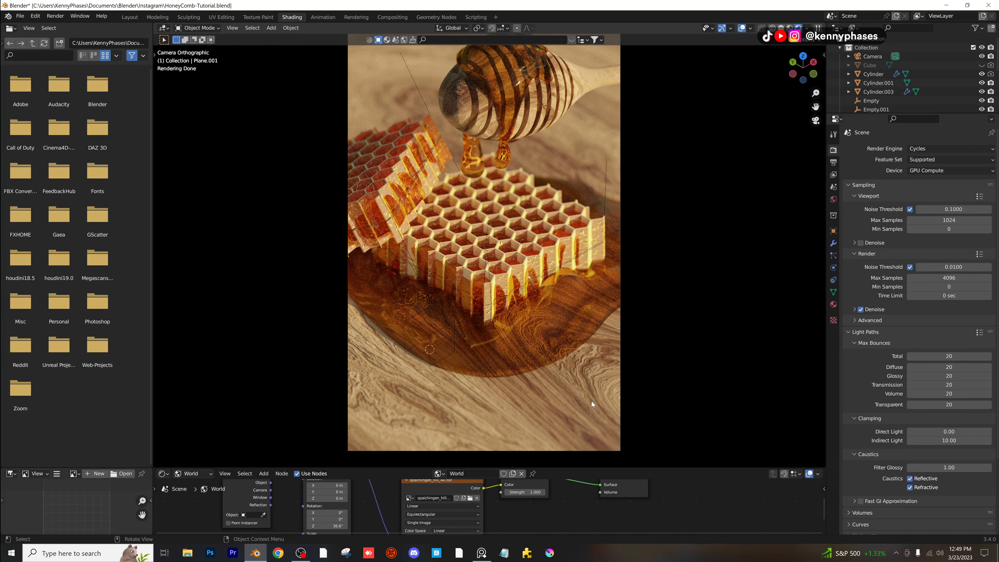
key("ctrl+s")
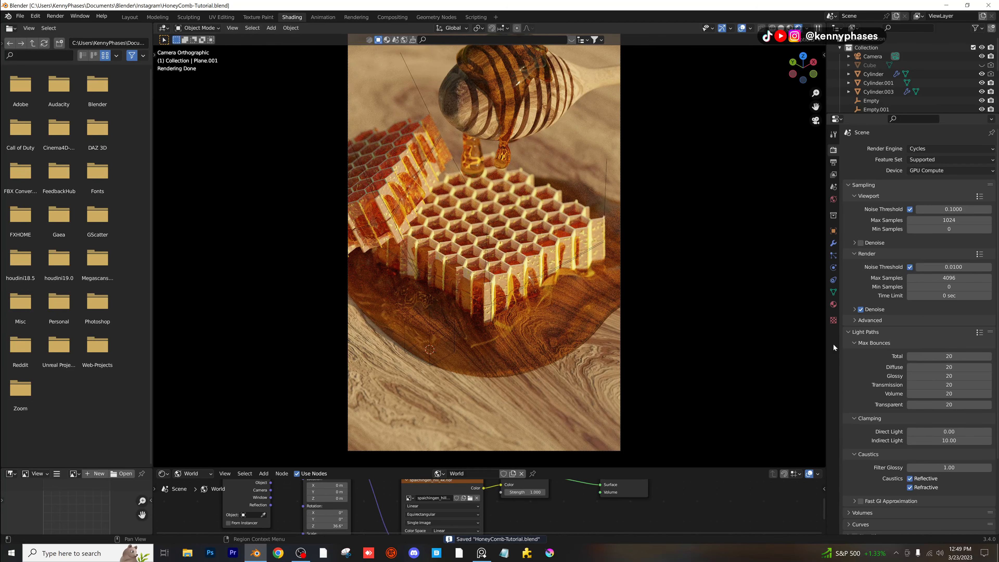
Set the Shape Scale of the ground plane's Ash Wood material to 1.
left_click(832, 304)
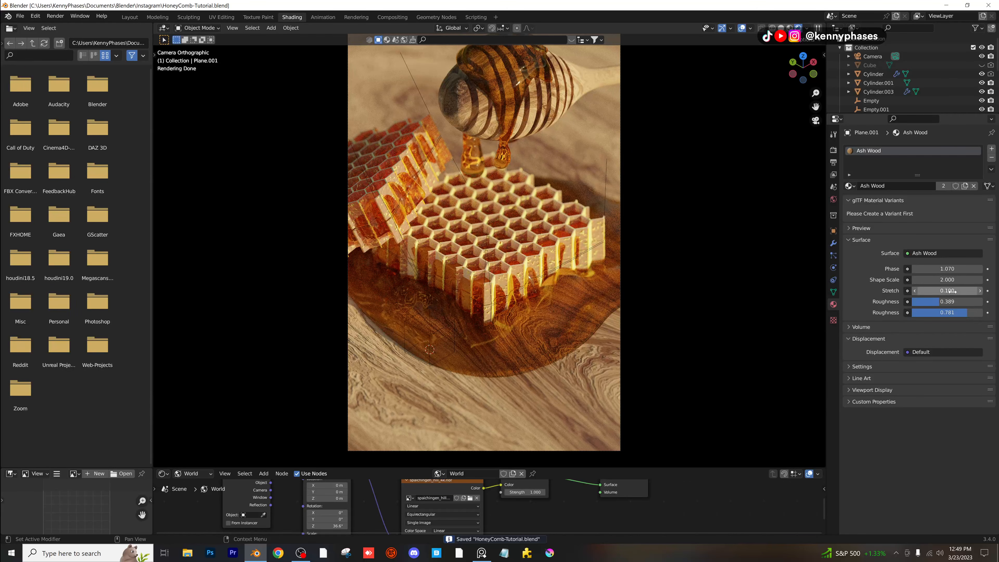
left_click(943, 279)
type("1")
key("Return")
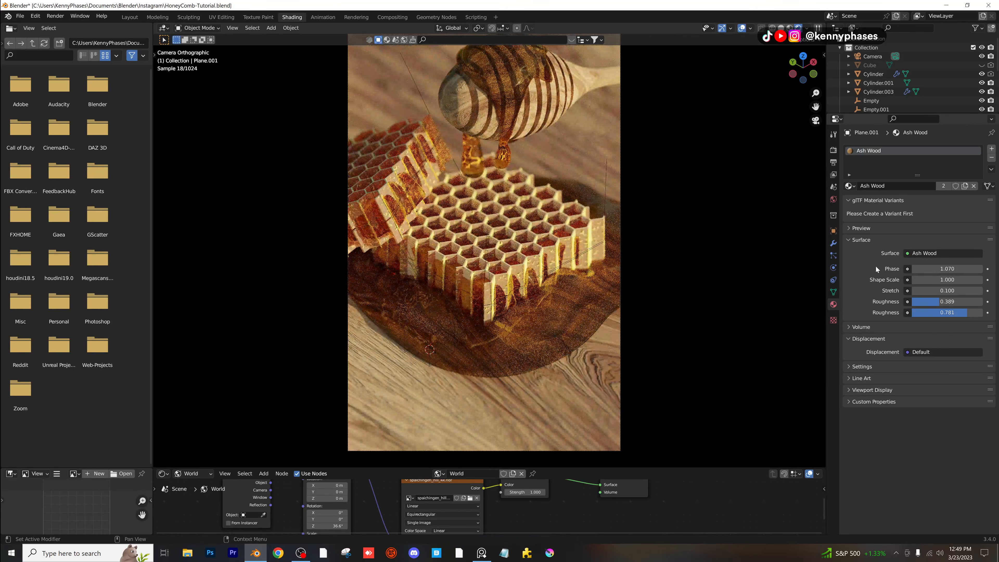
Lower the Ash Wood material's two Roughness values to 0.130 and 0.234.
left_click_drag(947, 301, 928, 313)
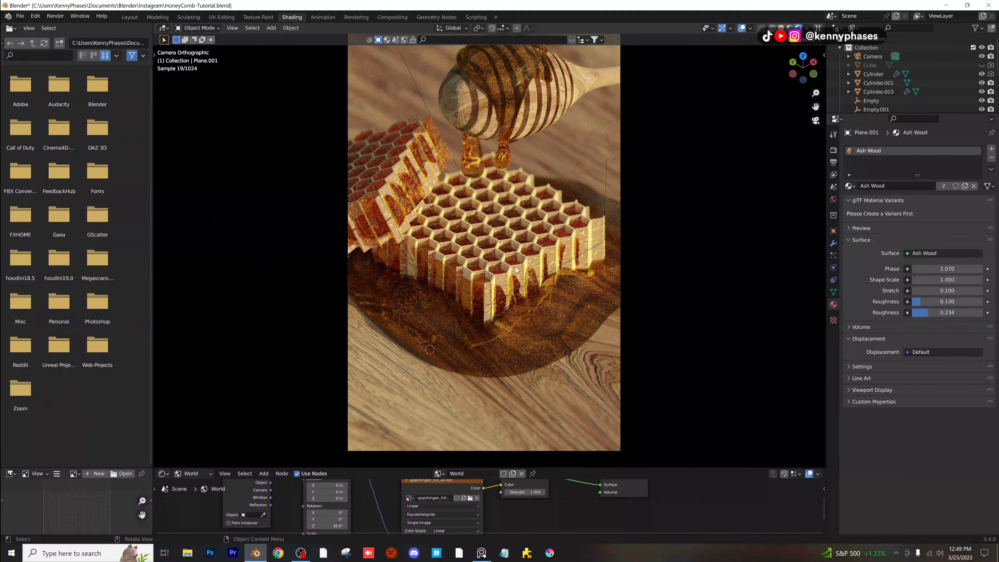
Check the honey dipper's grooved mesh up close in solid shading and Edit Mode, and save the file.
left_click(555, 78)
scroll(555, 149, "up", 3)
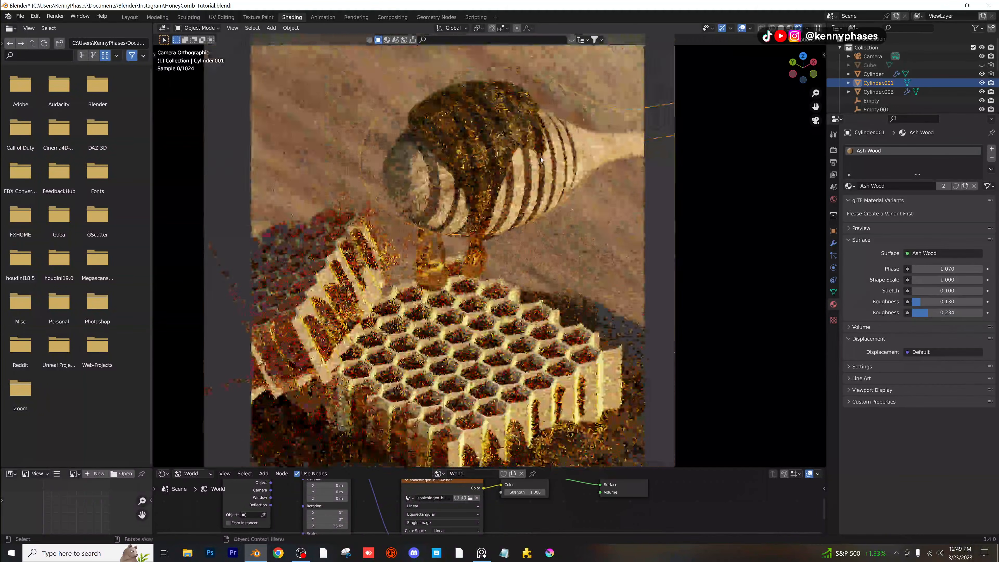
left_click(834, 243)
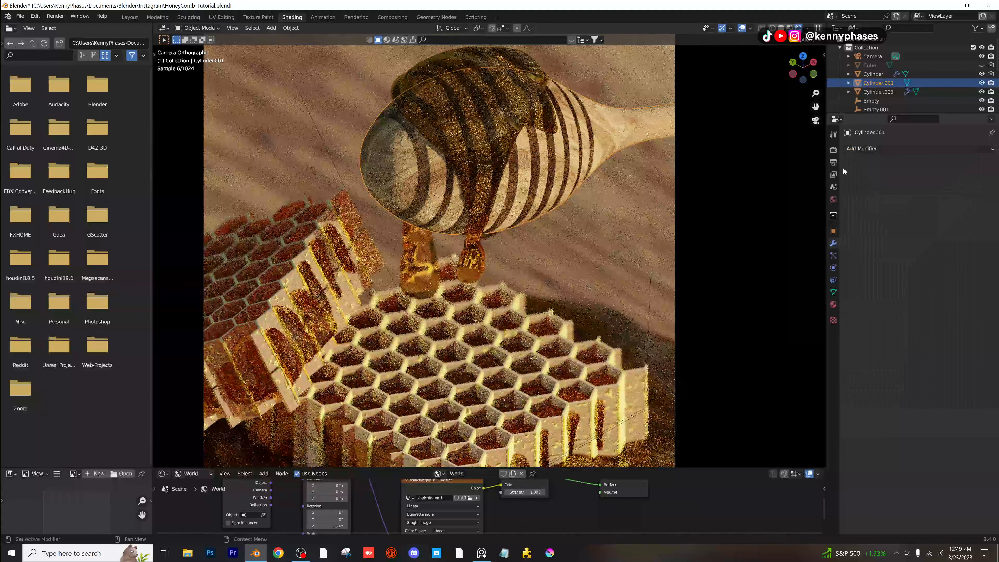
scroll(550, 169, "up", 2)
middle_click_drag(551, 169, 536, 220, "shift")
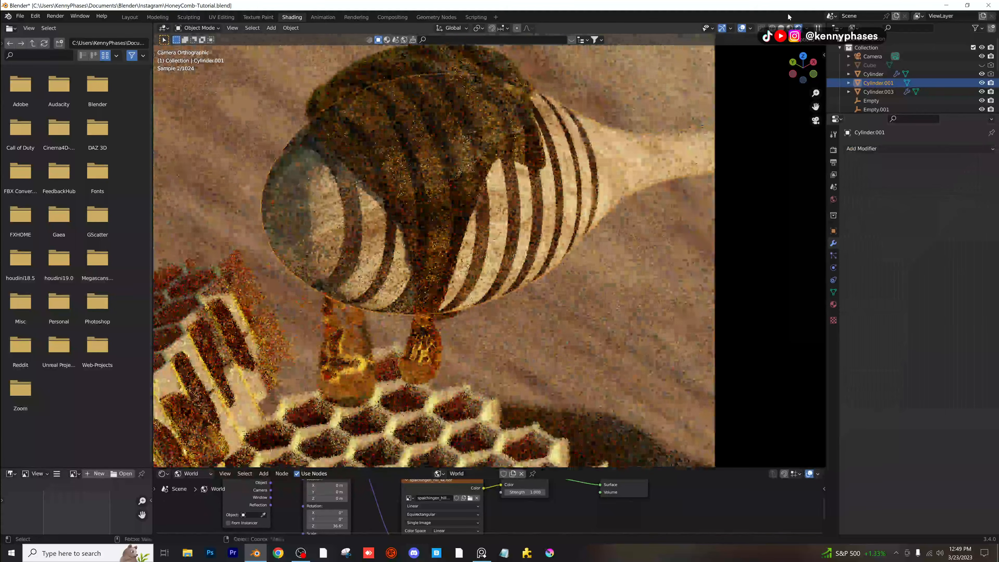
left_click(781, 28)
scroll(551, 173, "up", 1)
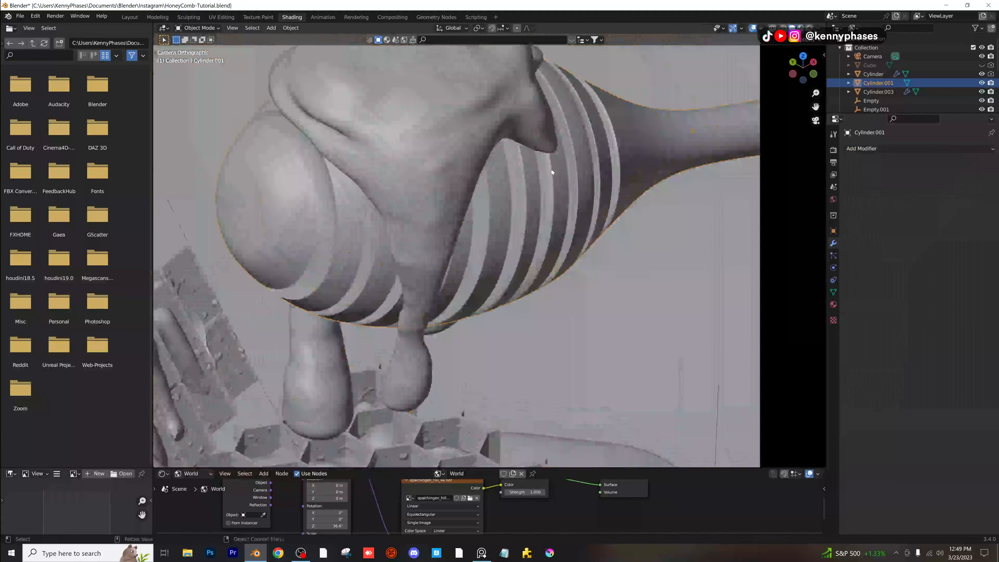
middle_click_drag(552, 172, 410, 211)
key("Tab")
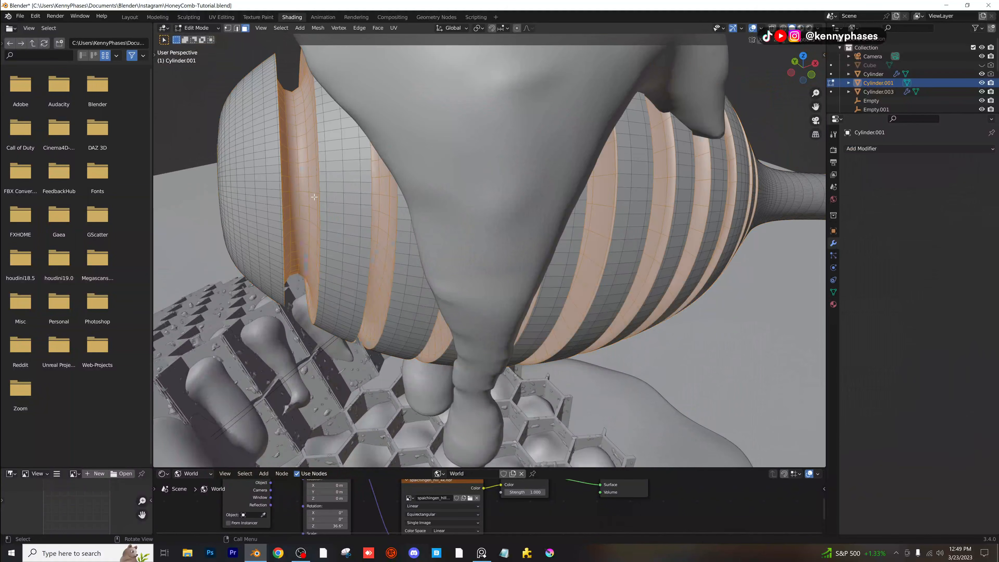
key("Tab")
key("ctrl+s")
Try a Bevel modifier on the honey dipper's edges with the Amount at 0.63 m.
left_click(872, 148)
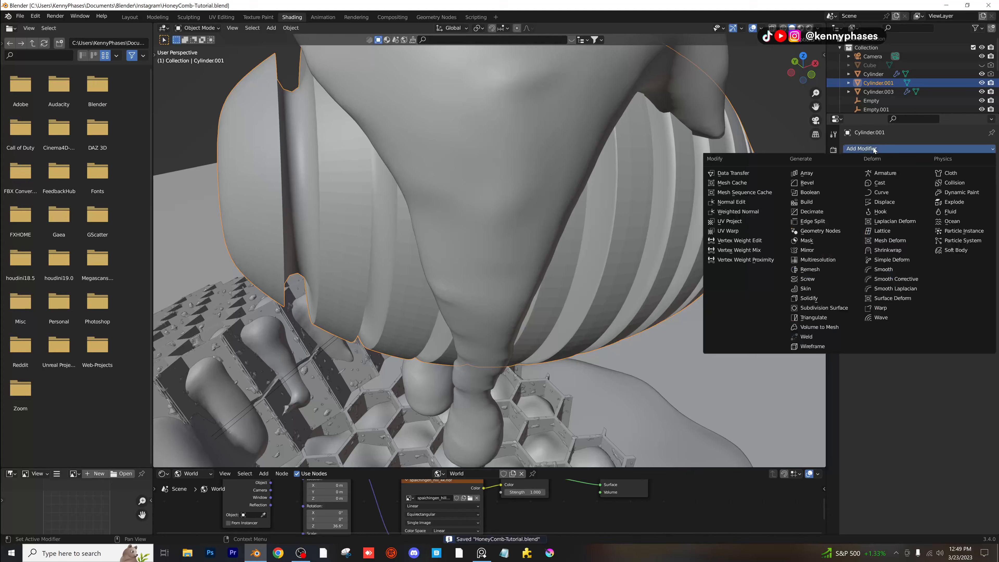
left_click(830, 182)
middle_click_drag(472, 173, 493, 165)
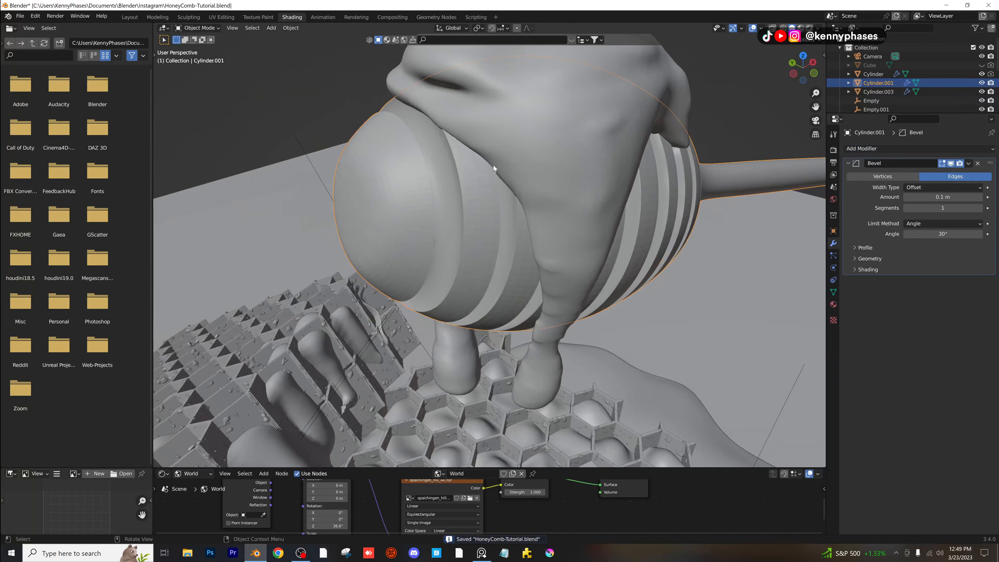
left_click(880, 177)
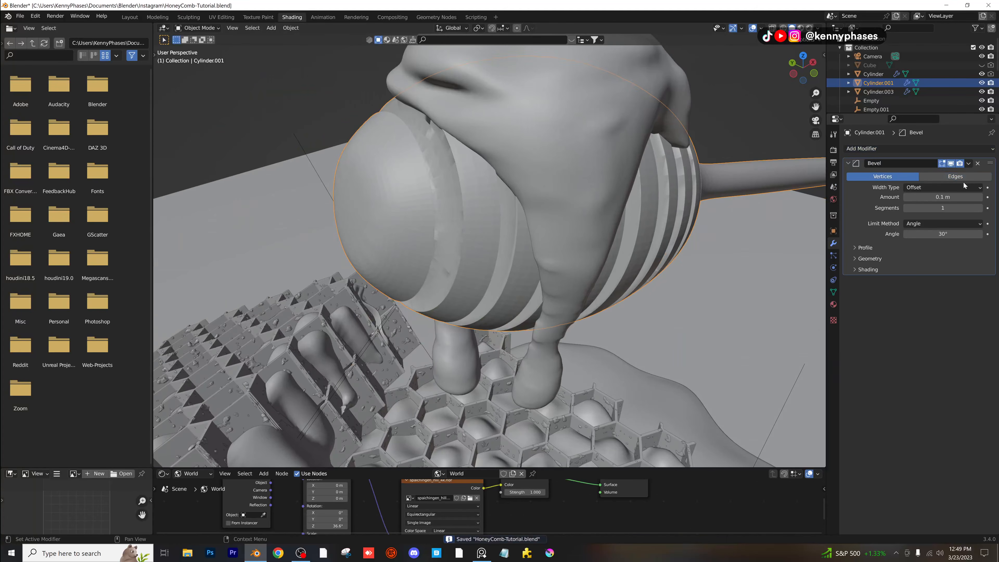
left_click(950, 176)
left_click_drag(928, 197, 946, 196)
Try the Bevel's Weight, Vertex Group and None limit methods with the Amount at 0 m, and remove the modifier.
left_click(934, 223)
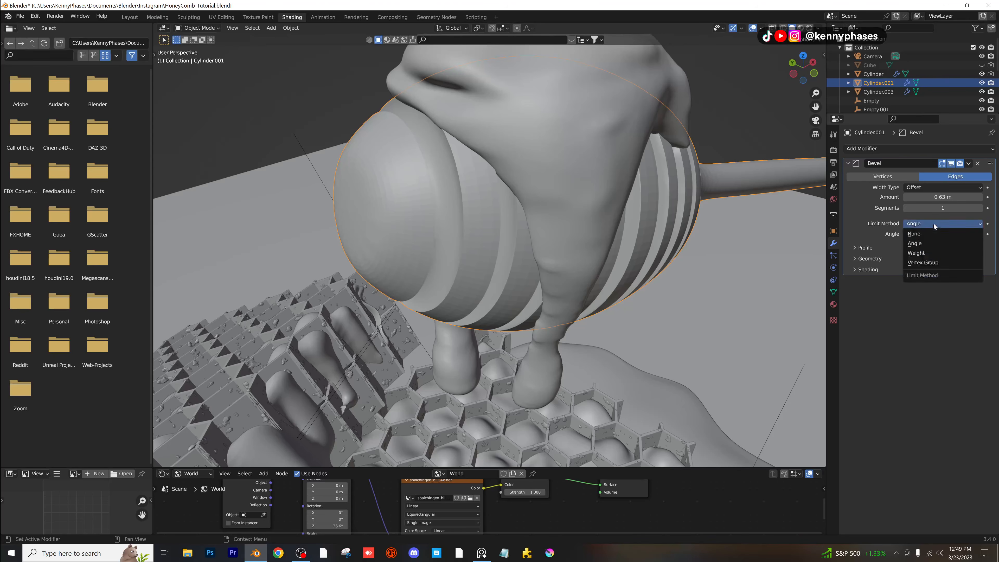
left_click(924, 251)
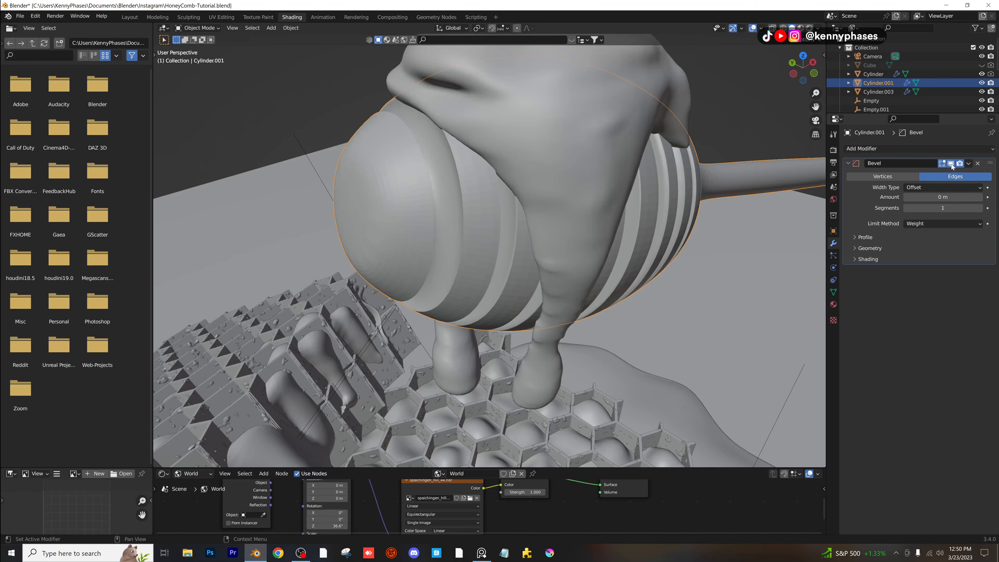
left_click(944, 223)
left_click(936, 260)
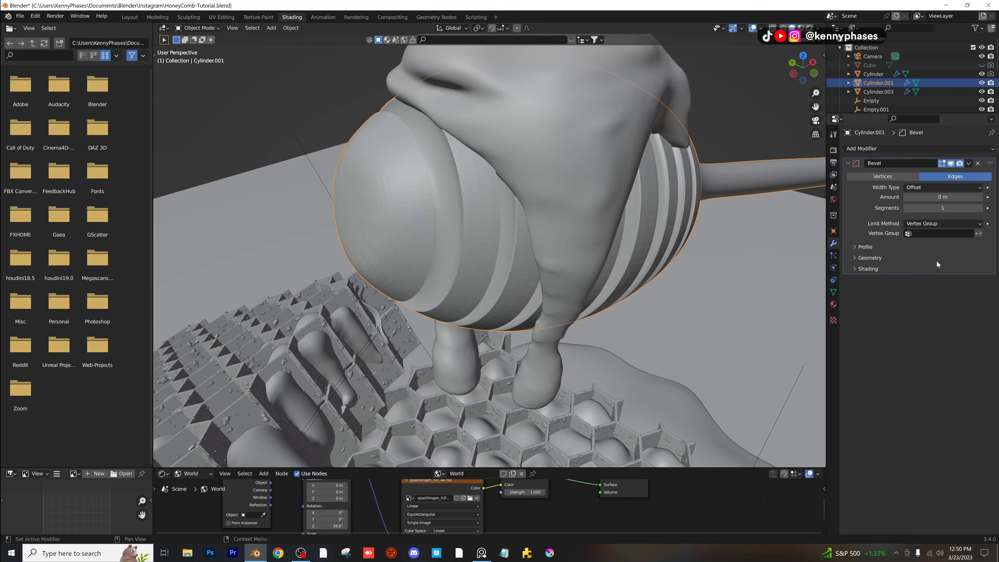
left_click(926, 223)
left_click(922, 235)
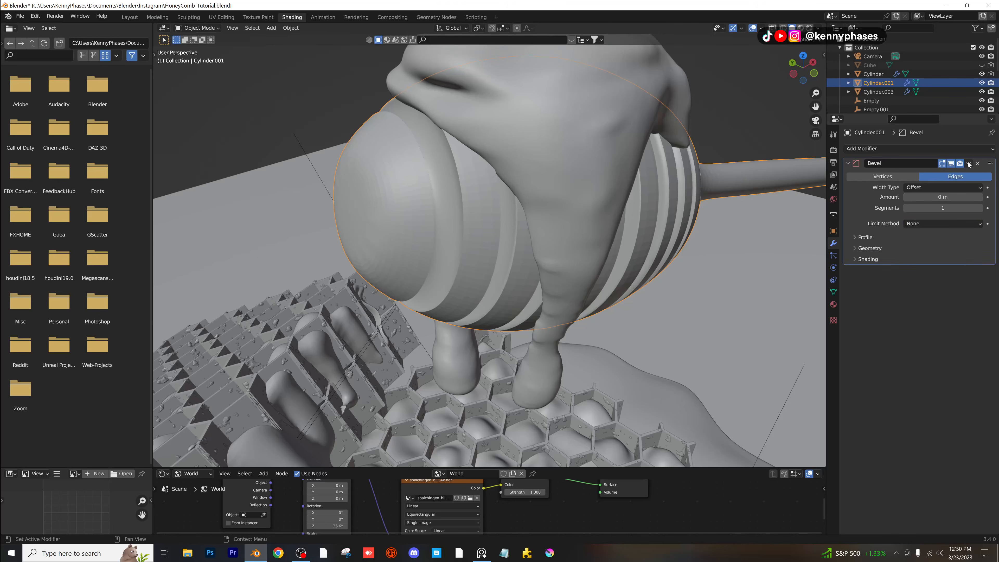
left_click(978, 163)
Put the honey dipper into Edit Mode with edge selection and clear the current selection.
scroll(629, 181, "down", 1)
middle_click_drag(573, 176, 549, 173)
scroll(564, 175, "up", 2)
key("Tab")
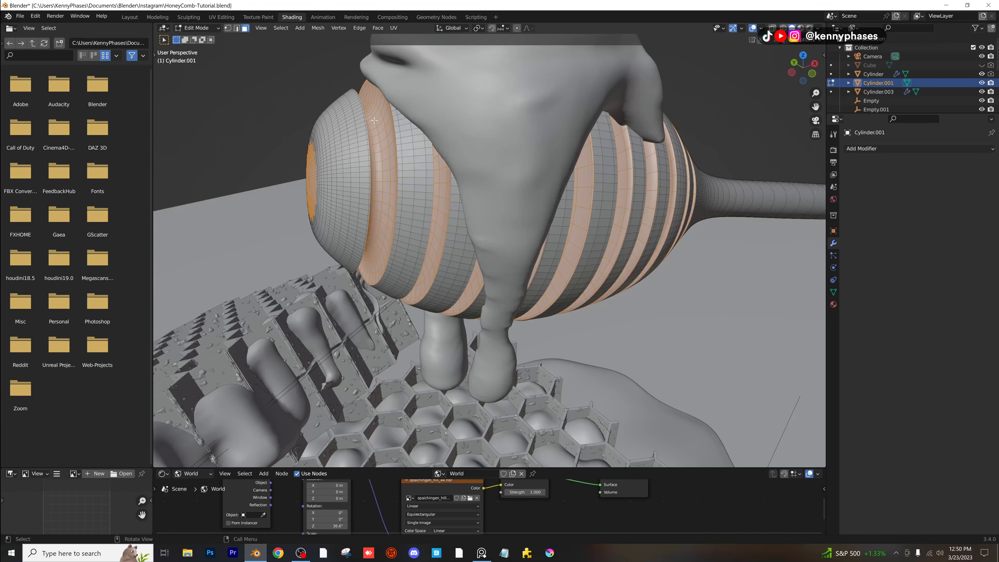
left_click(237, 28)
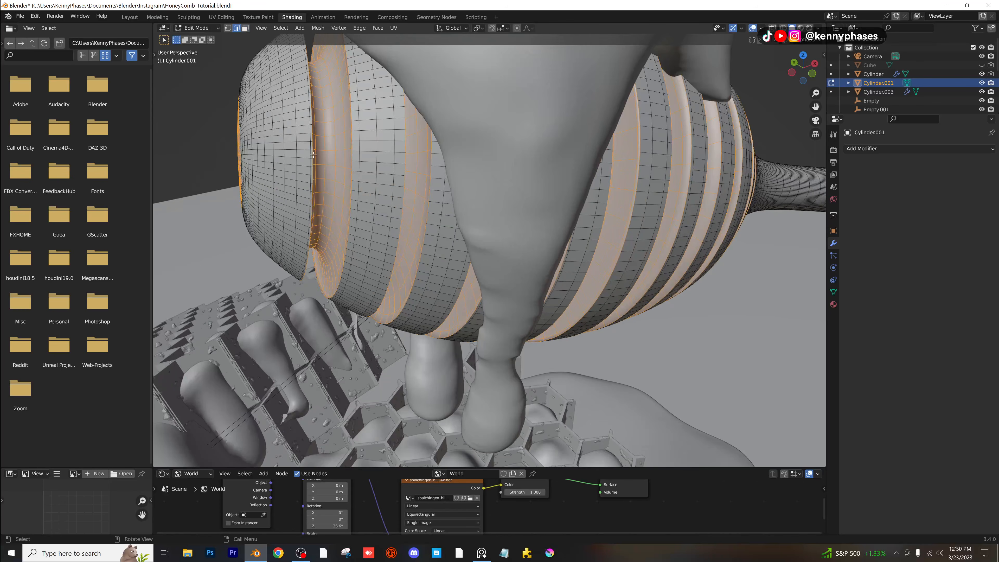
key("alt+a")
Select single edges along the rims of the dipper's grooves, working around the head.
middle_click_drag(311, 140, 480, 167)
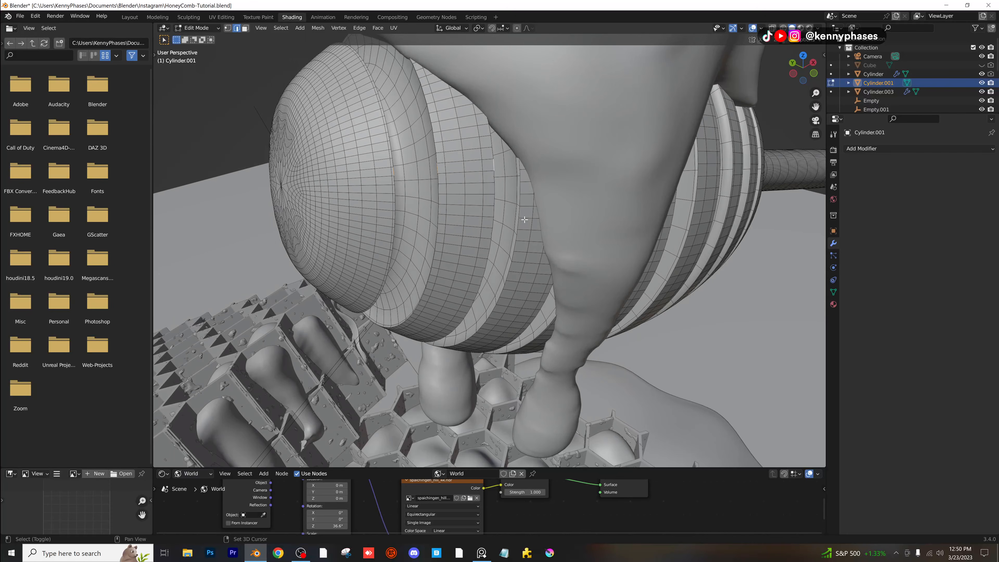
middle_click_drag(536, 215, 485, 193)
scroll(465, 193, "up", 3)
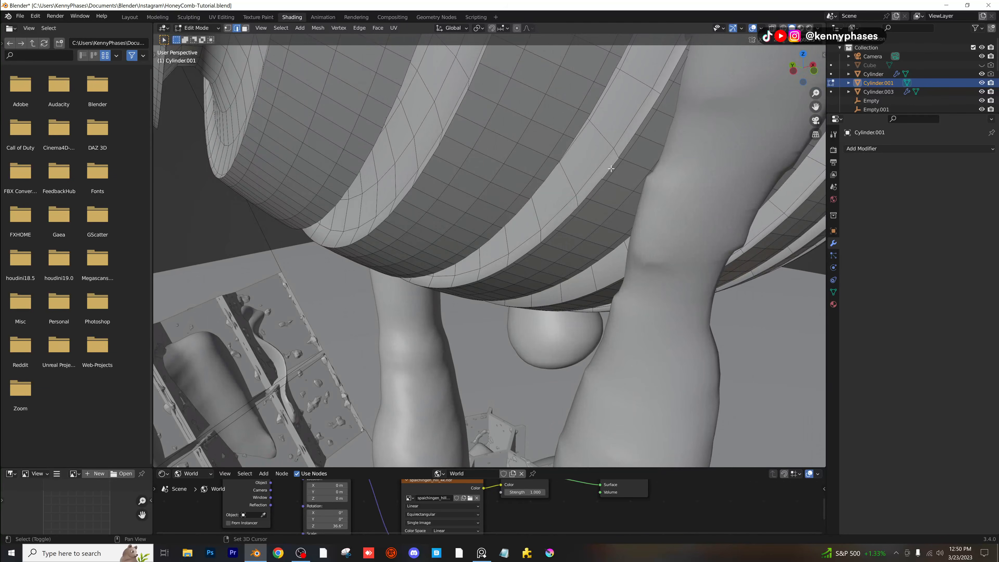
middle_click_drag(611, 168, 592, 164)
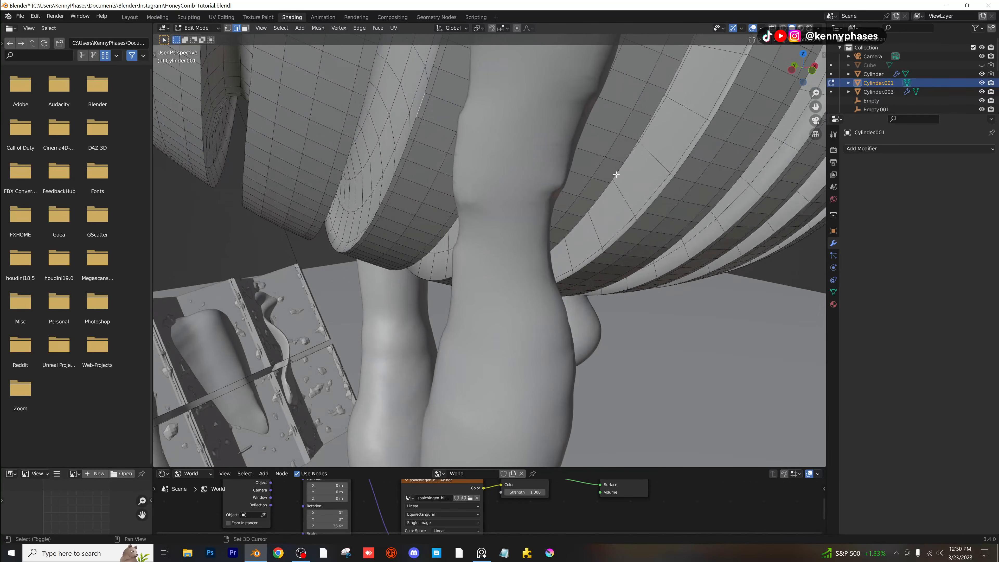
middle_click_drag(665, 187, 602, 187)
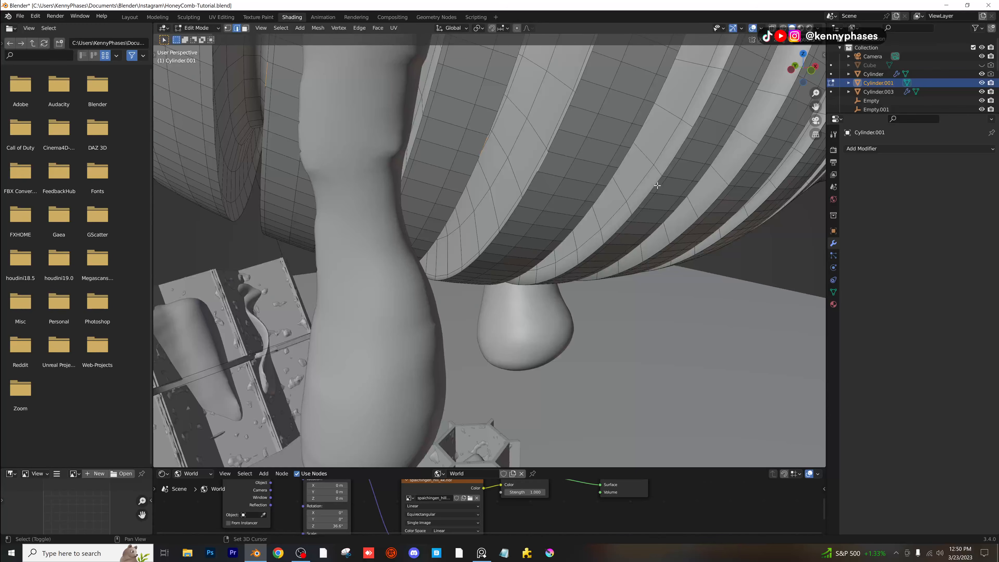
middle_click_drag(670, 192, 645, 194)
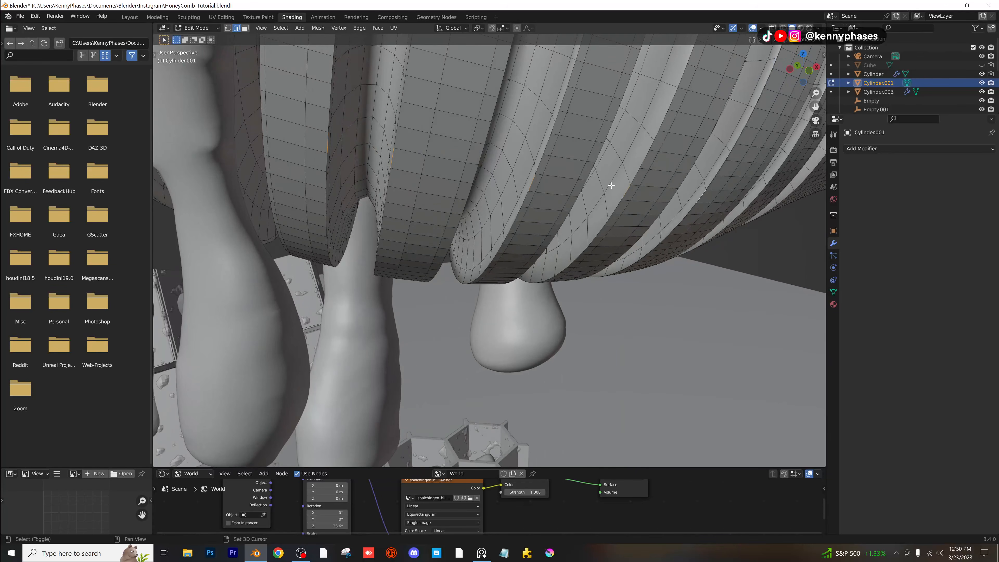
middle_click_drag(611, 185, 509, 193)
scroll(501, 177, "up", 1)
scroll(514, 200, "up", 1)
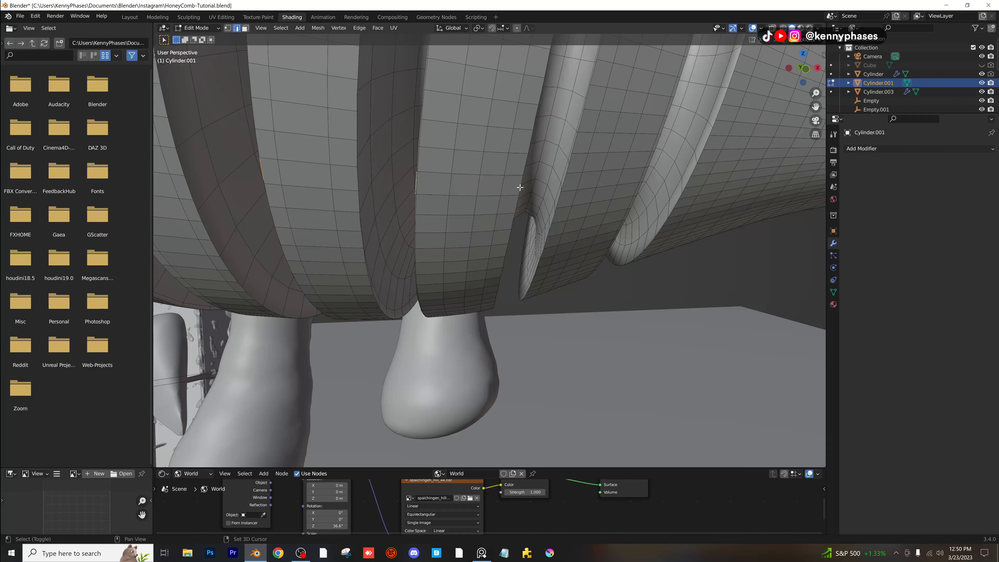
middle_click_drag(584, 138, 648, 143, "shift")
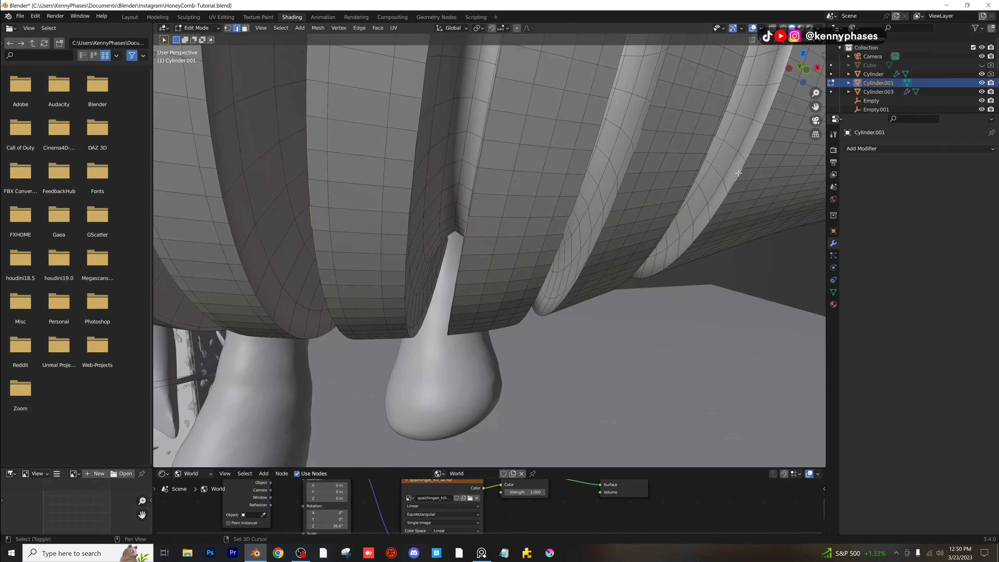
scroll(738, 173, "down", 4)
middle_click_drag(489, 161, 512, 166)
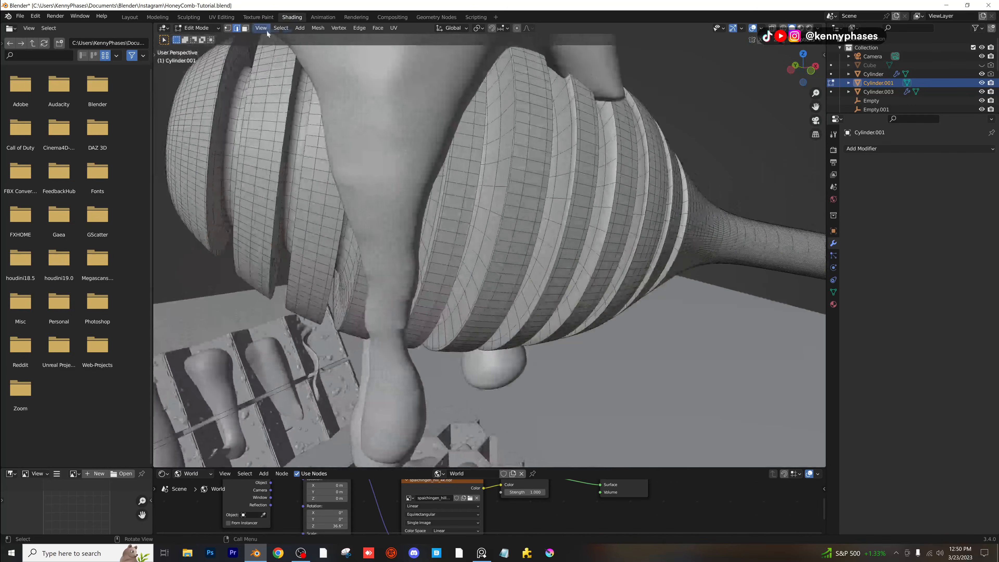
Try expanding the selected groove edges with Select Edge Loops and Edge Rings, and return to Object Mode.
left_click(281, 27)
mouse_move(345, 171)
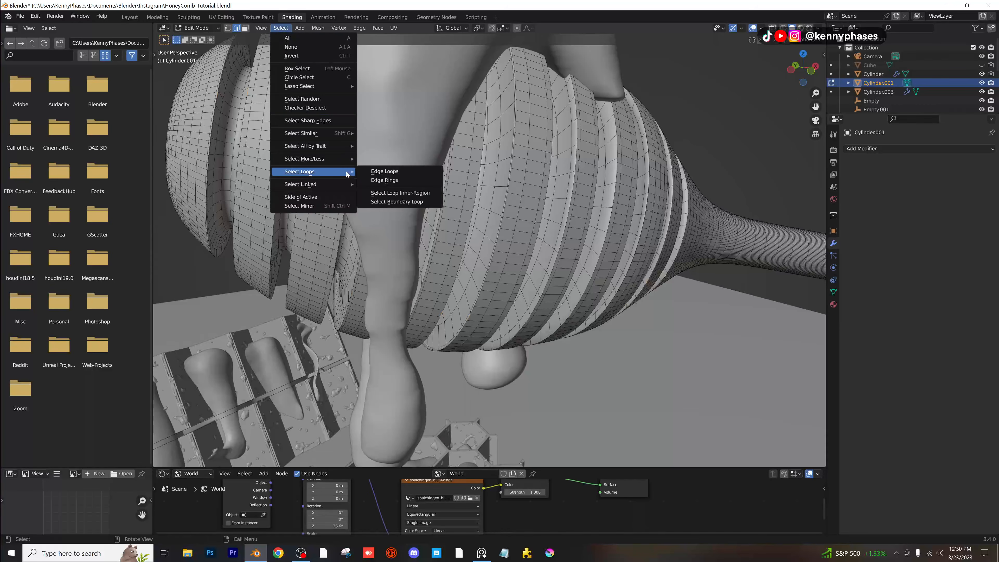
left_click(378, 172)
middle_click_drag(376, 171, 378, 162)
left_click(282, 28)
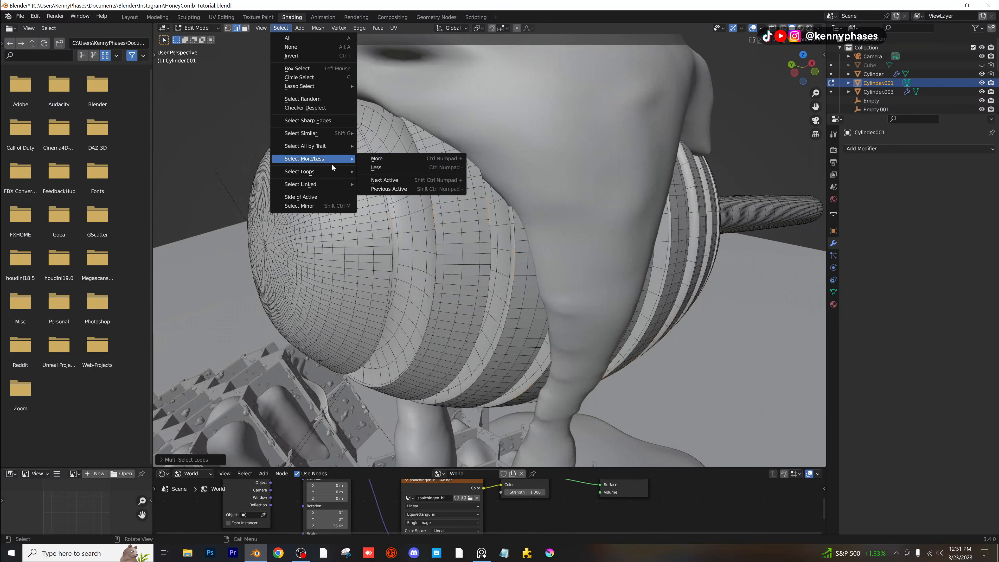
mouse_move(331, 171)
left_click(397, 180)
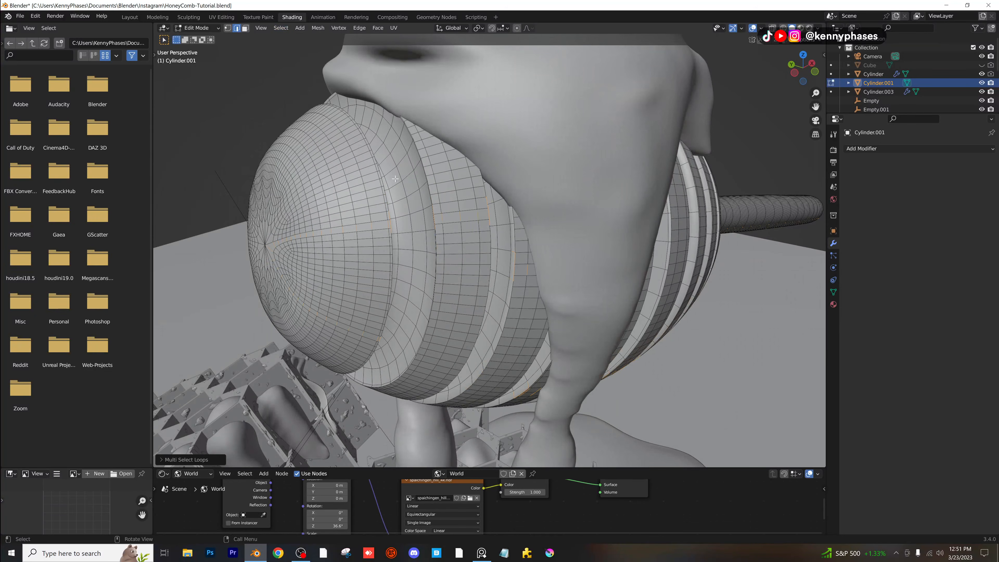
mouse_move(443, 190)
middle_mouse_down()
mouse_move(378, 181)
mouse_move(422, 193)
middle_mouse_up()
key("Tab")
Apply Shade Smooth to the honey dipper and preview it in rendered shading.
right_click(380, 176)
left_click(387, 177)
key("z")
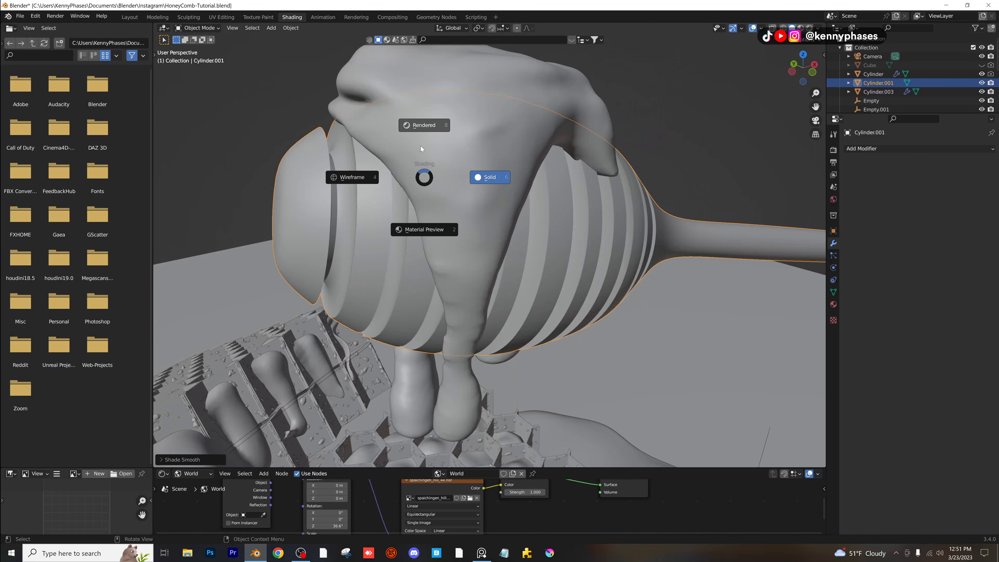
left_click(420, 146)
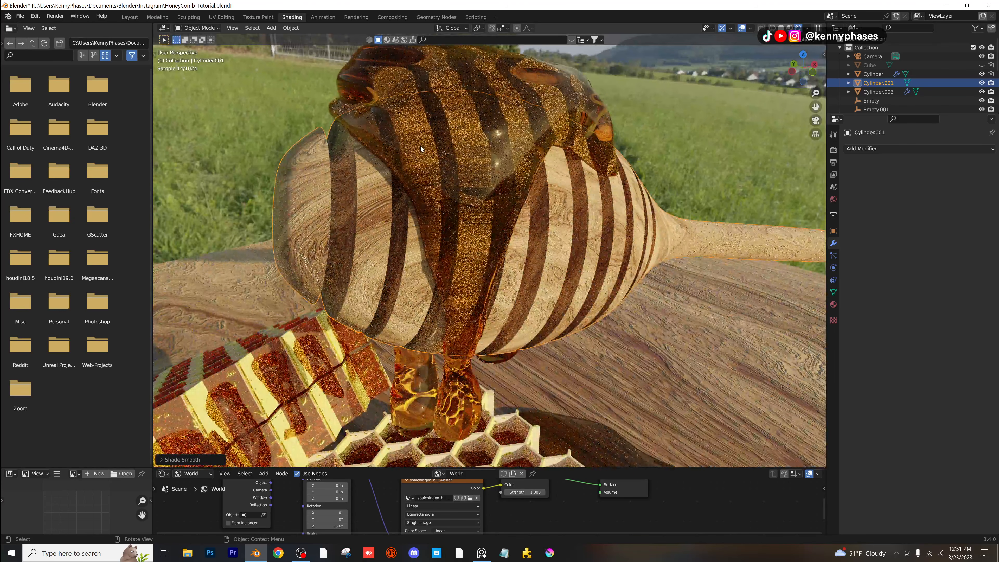
Set the dipper's Ash Wood material to Phase 0.2 and Shape Scale 0.2.
left_click(832, 304)
left_click(949, 269)
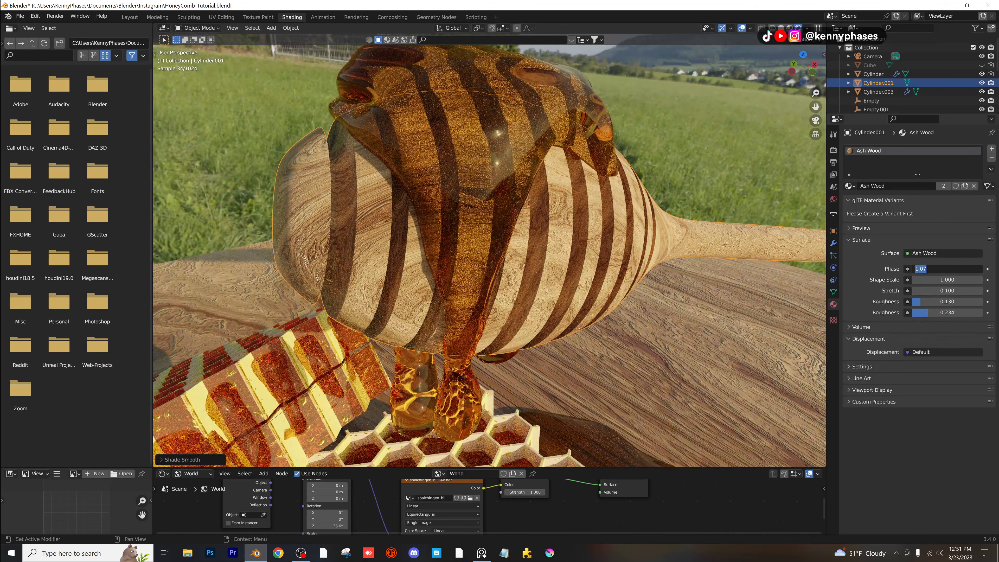
type("0.2")
key("Tab")
type("0.2")
key("Return")
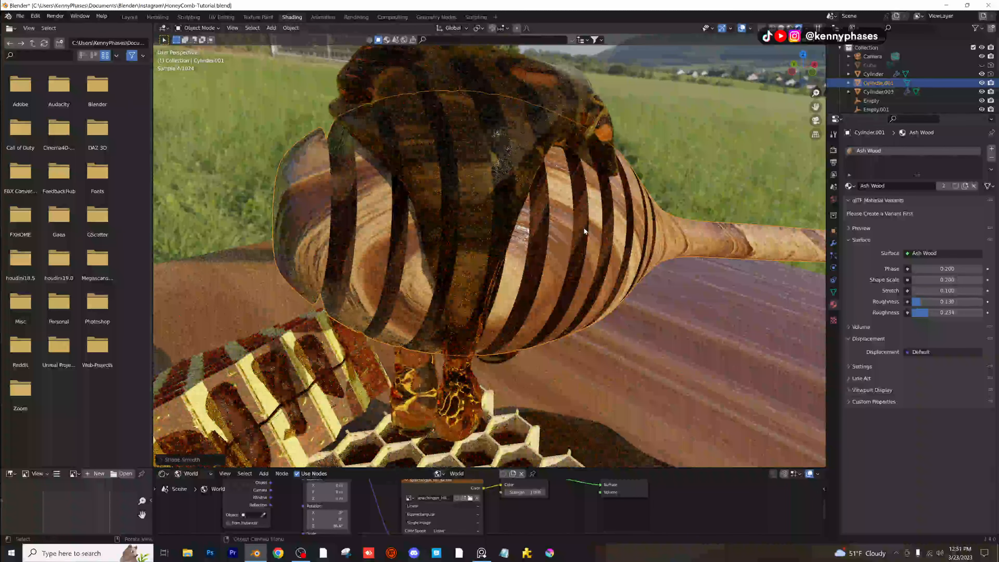
Raise the Ash Wood material's two Roughness values to about 0.623 and 0.562.
scroll(584, 232, "down", 5)
middle_click_drag(602, 255, 625, 254)
scroll(737, 294, "up", 3)
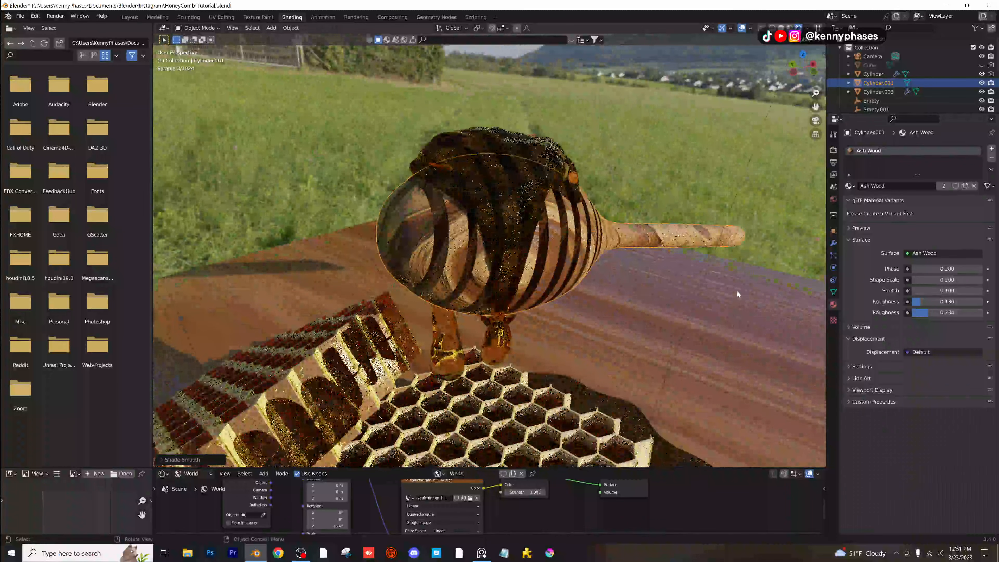
left_click_drag(932, 303, 959, 312)
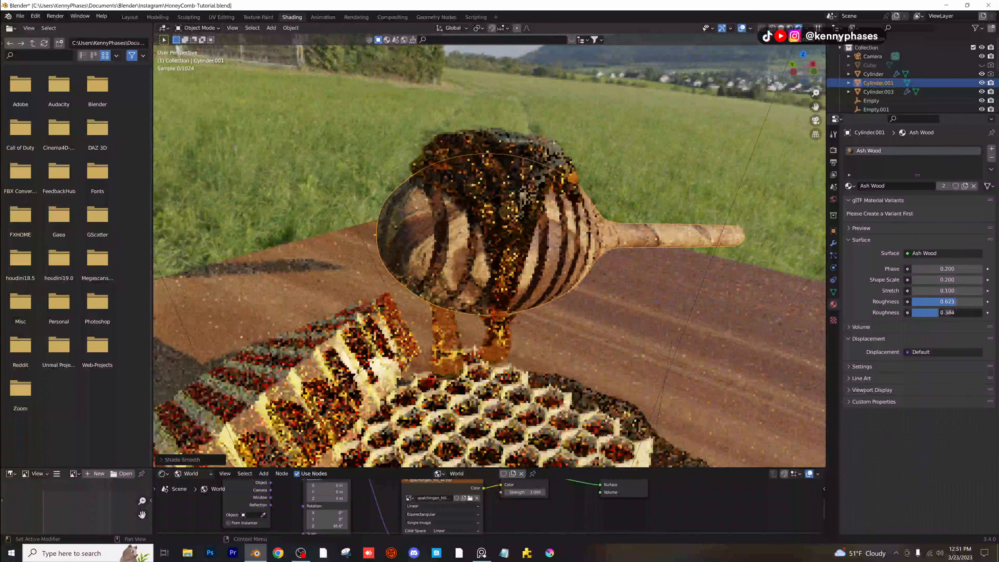
Try a different Stretch value for Ash Wood, and undo the recent Stretch, Roughness and Shape Scale changes.
left_click(947, 290)
type("-0.3")
key("Return")
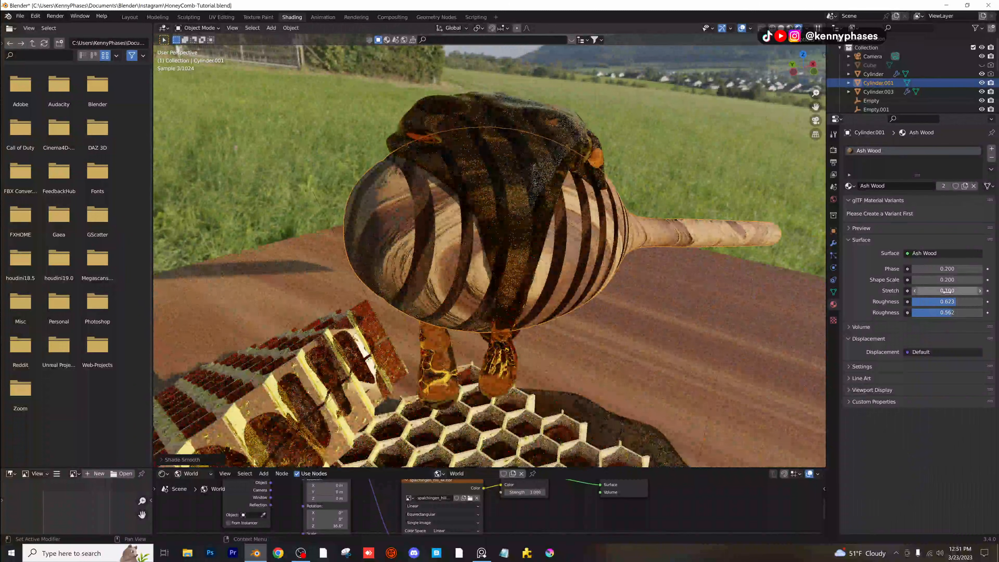
key("ctrl+z")
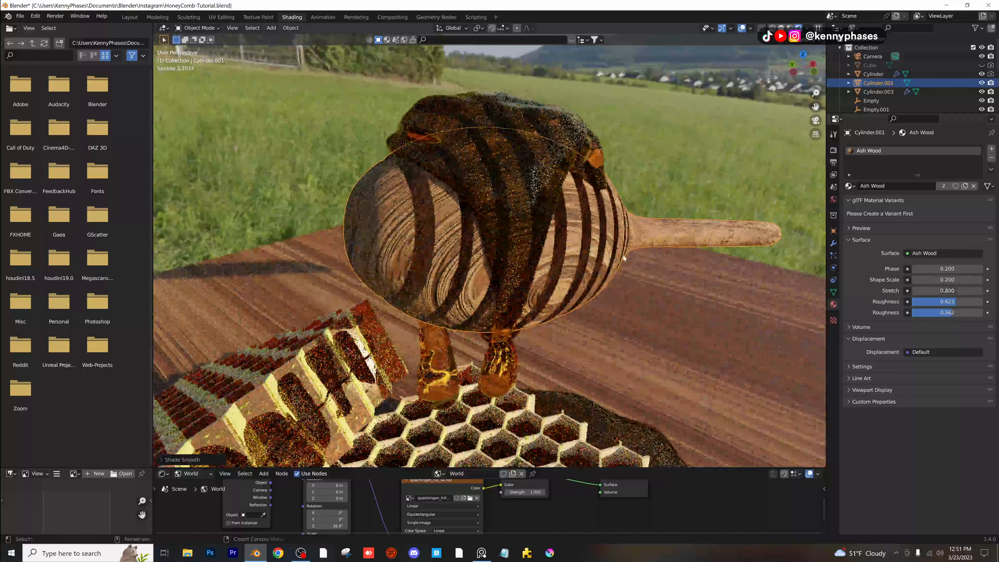
scroll(610, 253, "down", 5)
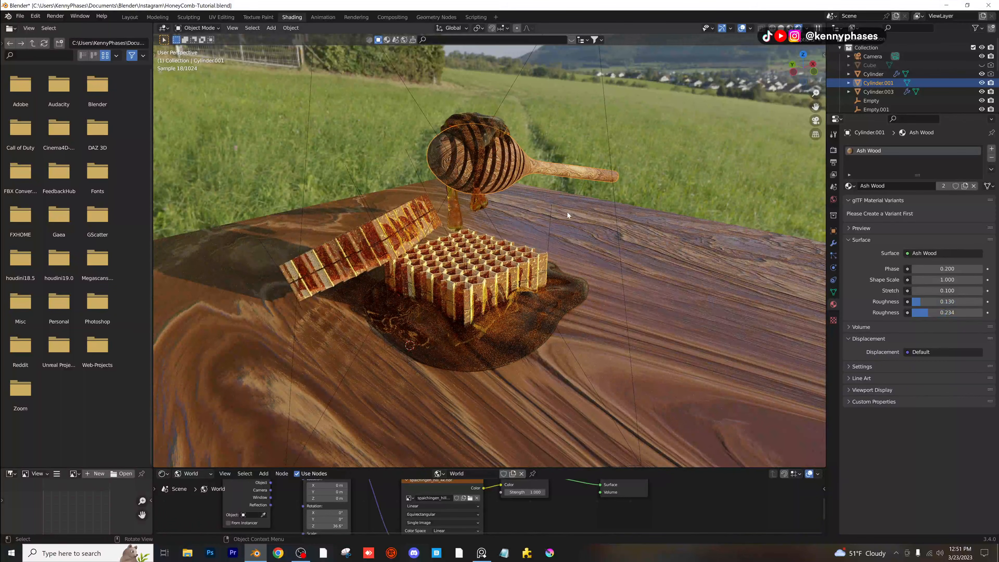
Give the honey dipper its own copy of the Ash Wood material, with Phase 0.2 and Shape Scale 0.2.
key("KP_0")
key("Home")
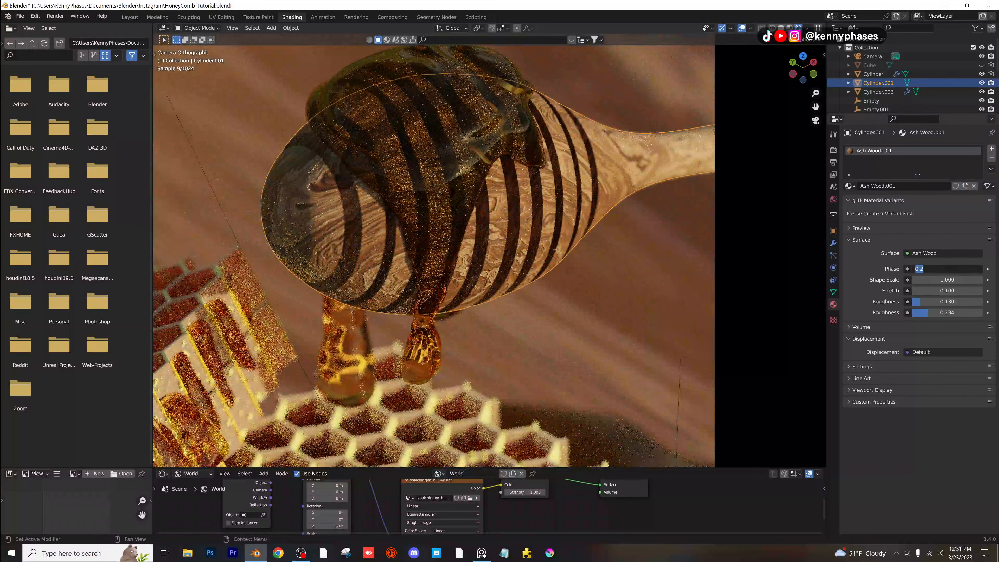
type(".")
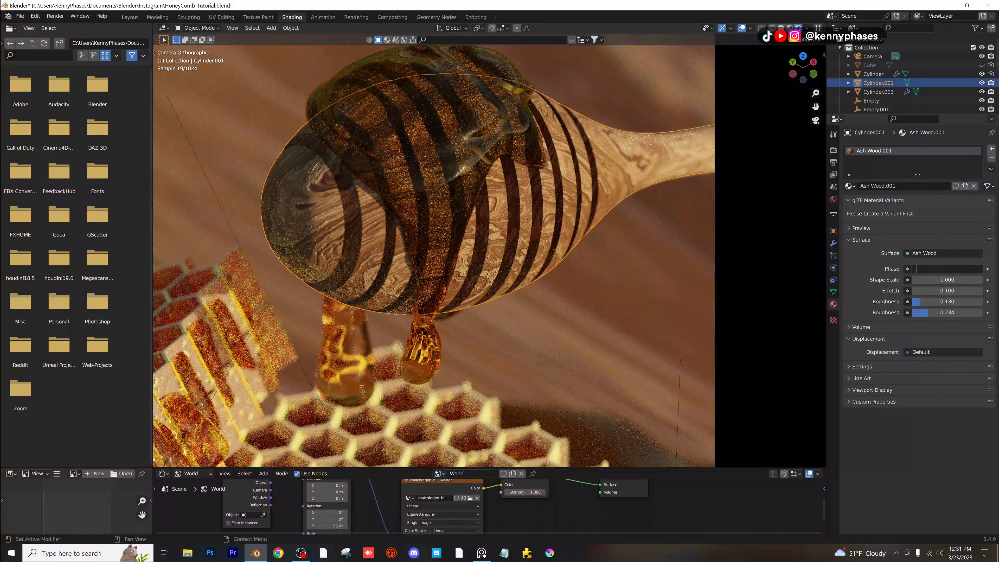
type("2")
key("Tab")
type(".2")
key("Return")
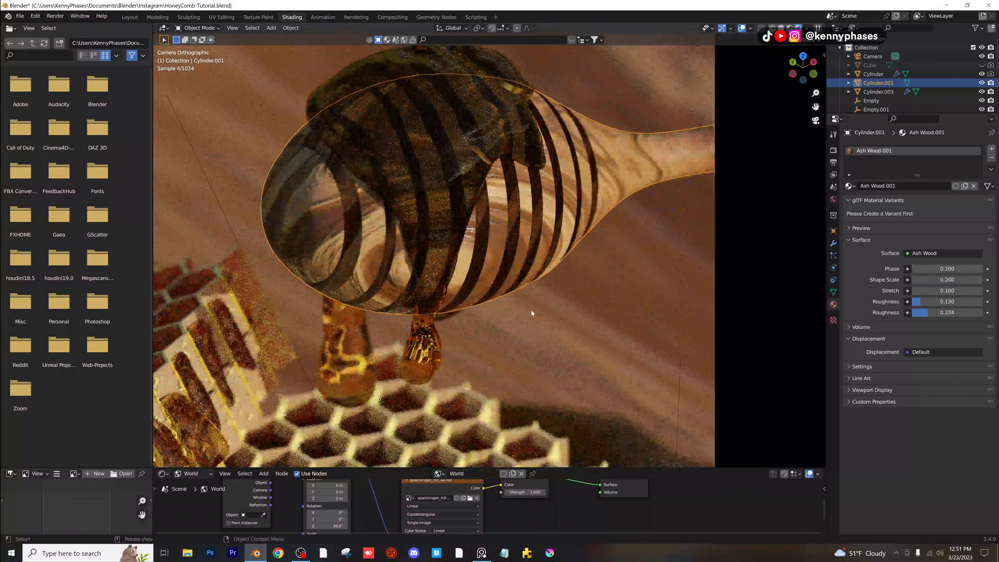
Set the dipper wood's Shape Scale to -0.05, Stretch to 0.38 and its two Roughness values to about 0.63 and 0.424.
left_click_drag(921, 304, 915, 281)
scroll(547, 284, "down", 5)
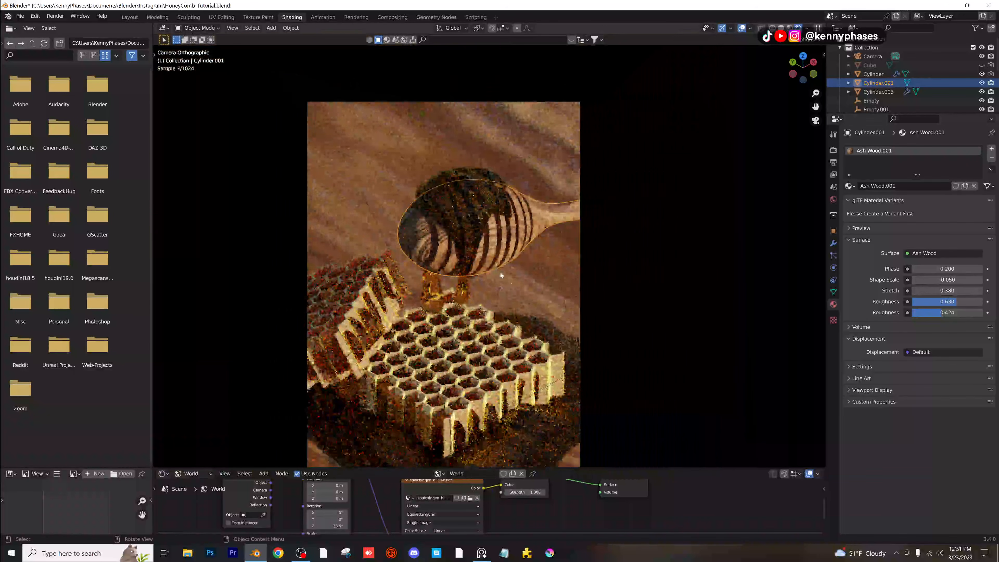
middle_click_drag(548, 287, 552, 215, "shift")
scroll(552, 214, "down", 2)
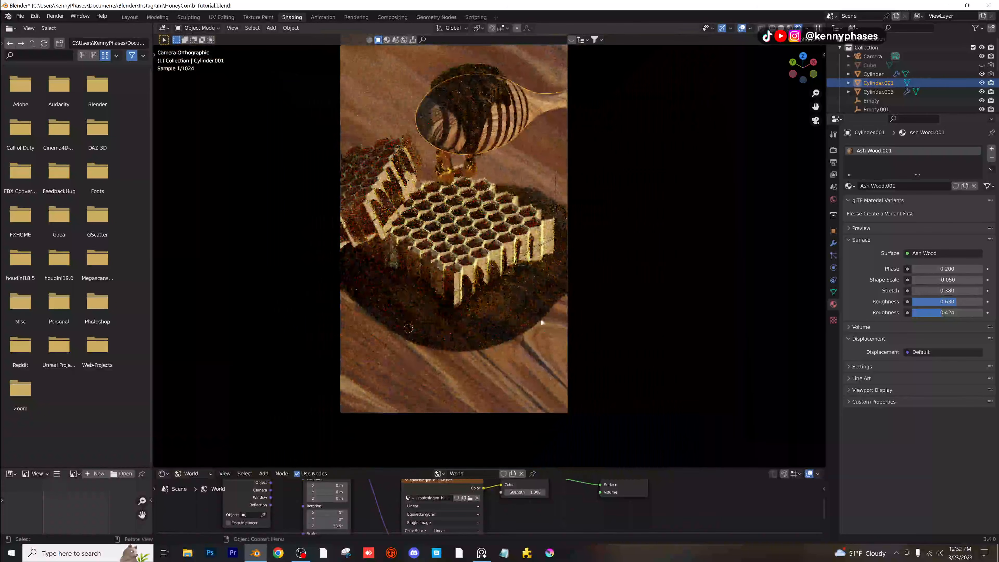
Set the tabletop plane's Ash Wood Phase to 1 and save the file.
left_click(524, 364)
key("ctrl+s")
scroll(523, 359, "down", 3)
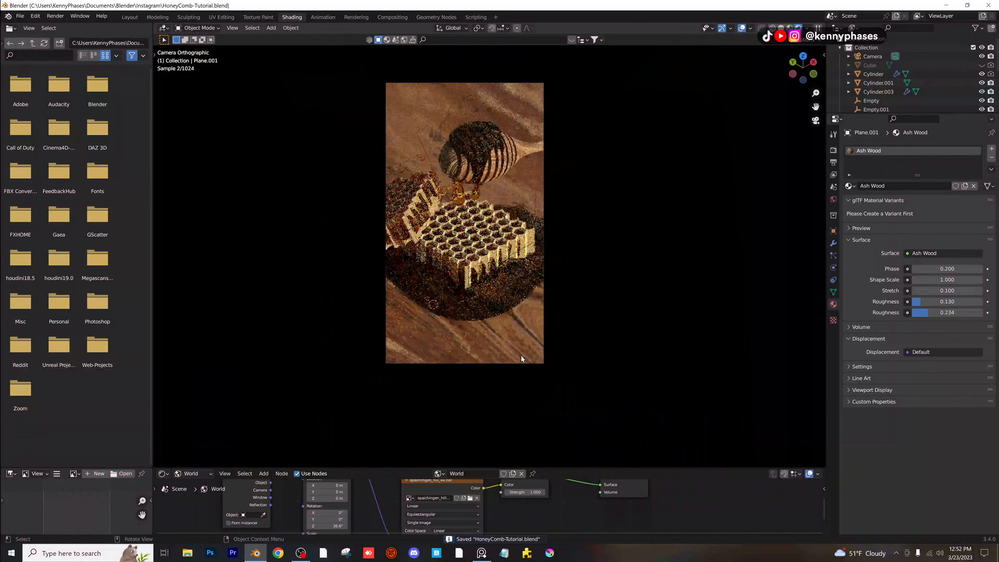
scroll(502, 313, "up", 2)
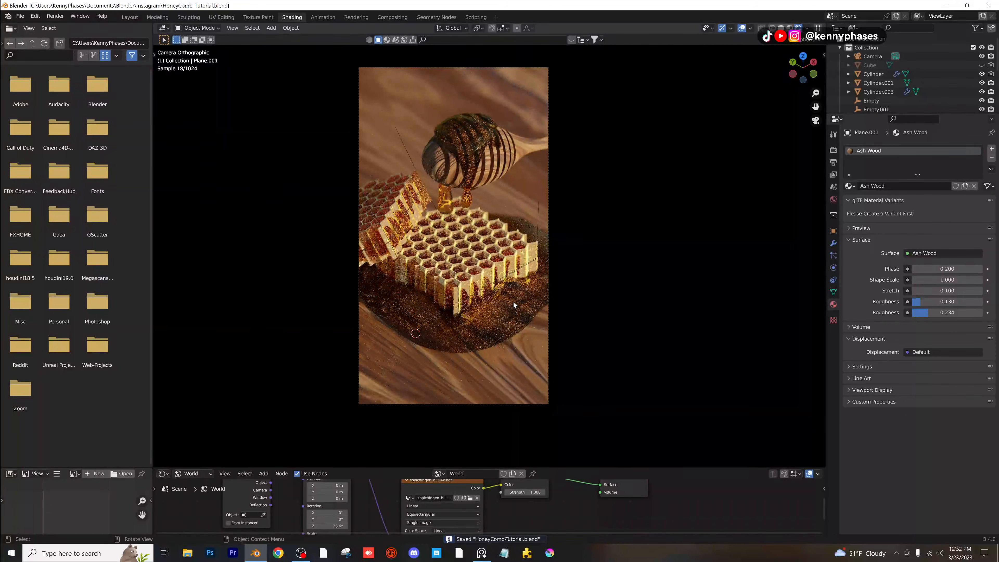
double_click(943, 267)
type("1")
key("Return")
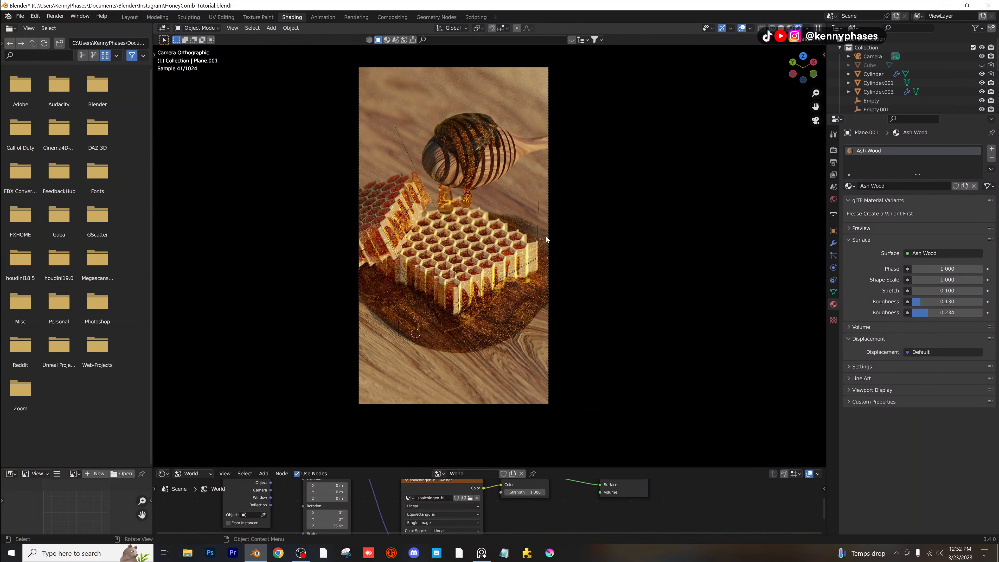
key("ctrl+s")
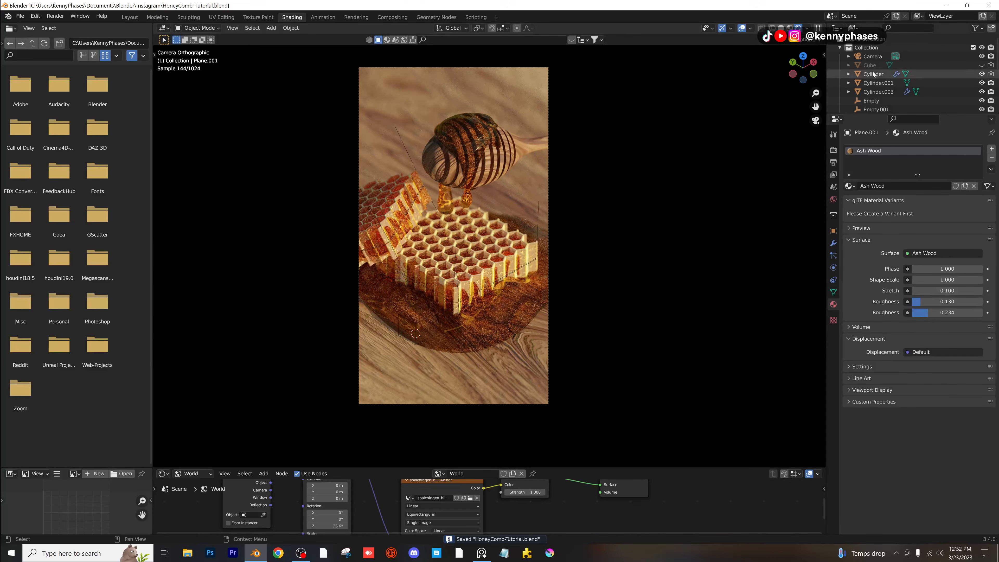
Change the camera to Perspective and move it back to about X -17.6 m, Y -22.5 m, Z 30.5 m.
left_click(872, 57)
left_click(951, 175)
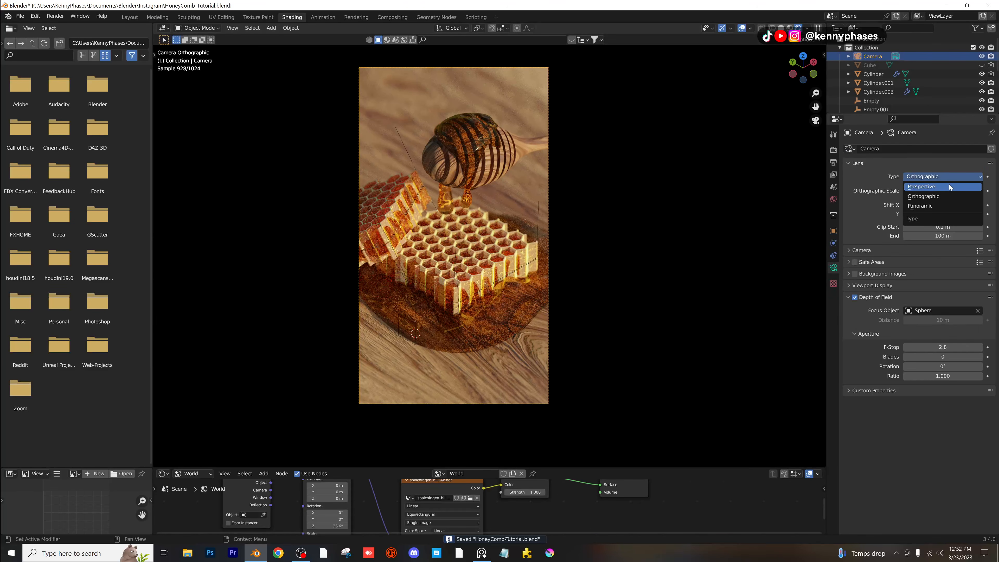
left_click(949, 185)
scroll(685, 207, "down", 3)
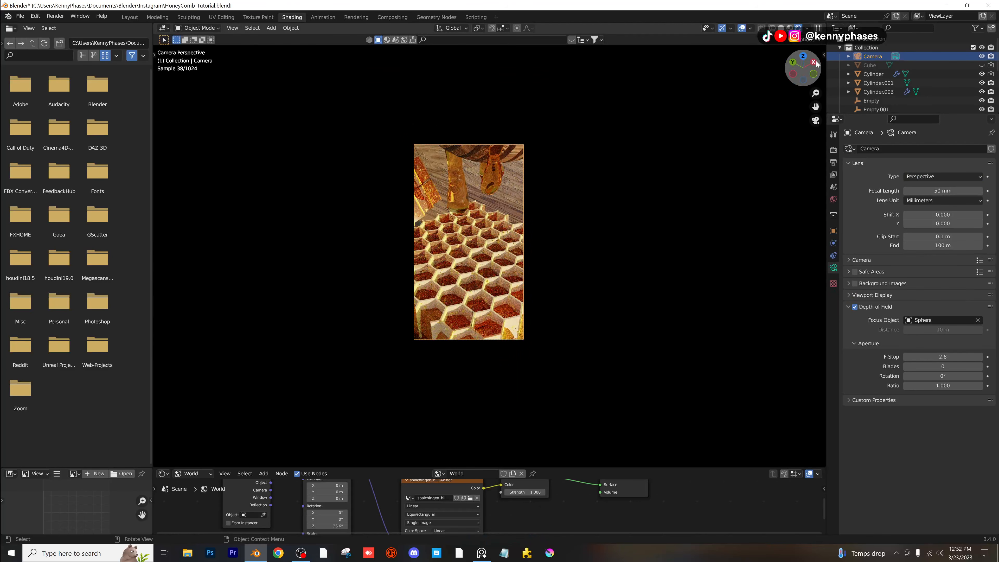
left_click(825, 56)
mouse_move(766, 74)
left_mouse_down()
mouse_move(736, 75)
mouse_move(790, 92)
mouse_move(739, 74)
mouse_move(767, 83)
mouse_move(737, 82)
mouse_move(775, 92)
left_mouse_up()
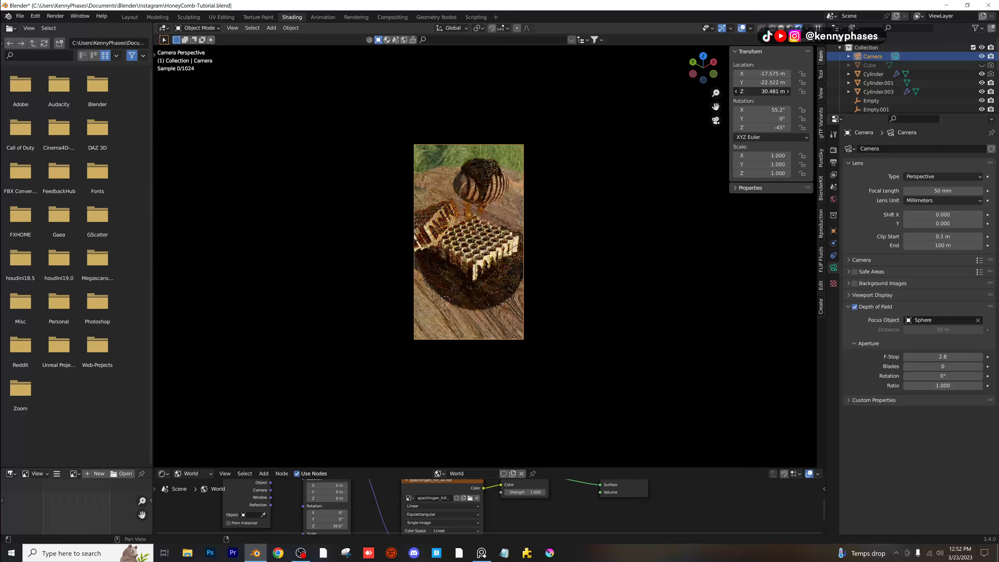
Set the camera's focal length to 100 mm and its location to X -30 m, Y -30 m, Z about 36.7 m.
left_click(943, 190)
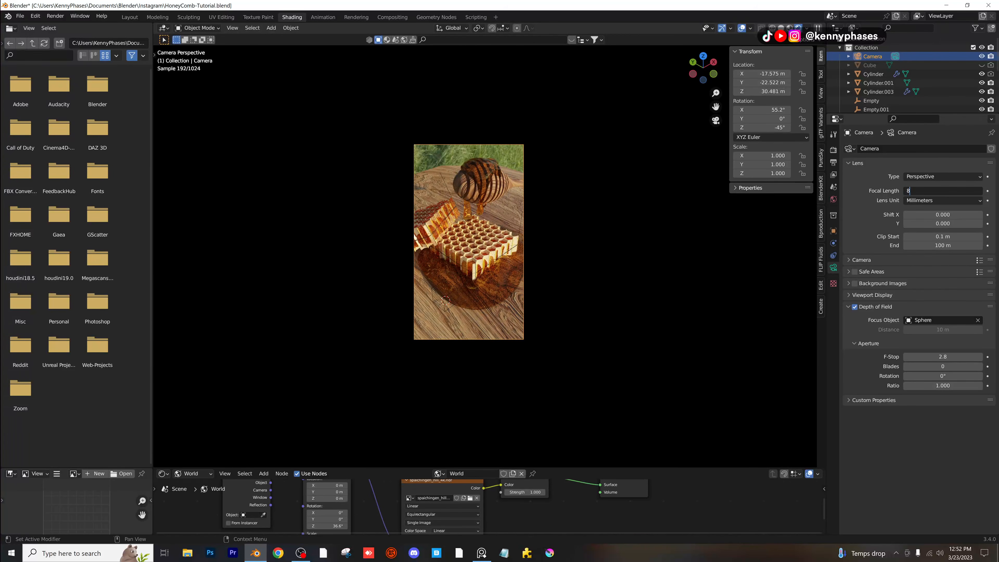
type("100")
key("Return")
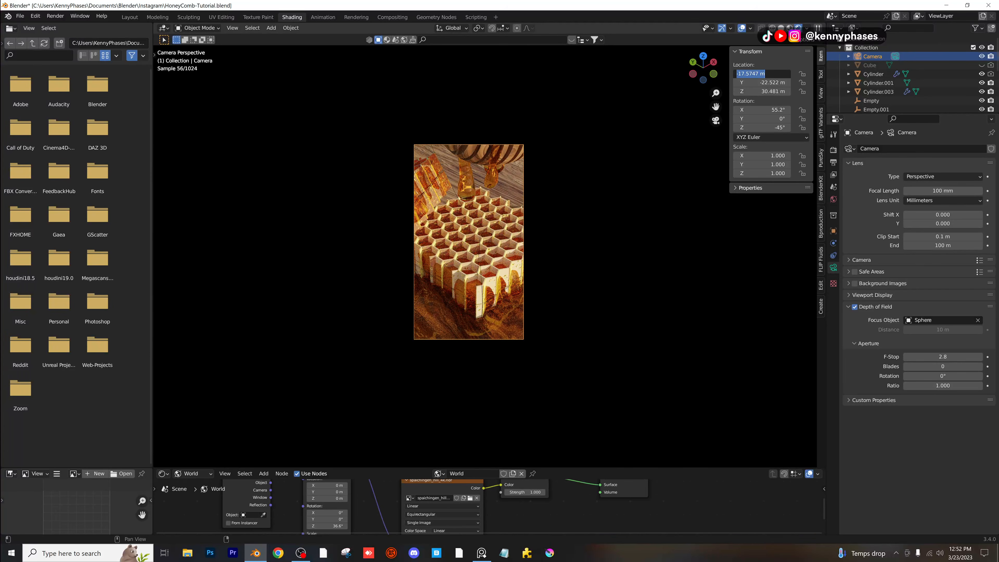
type("30")
key("Tab")
type("-30")
key("Return")
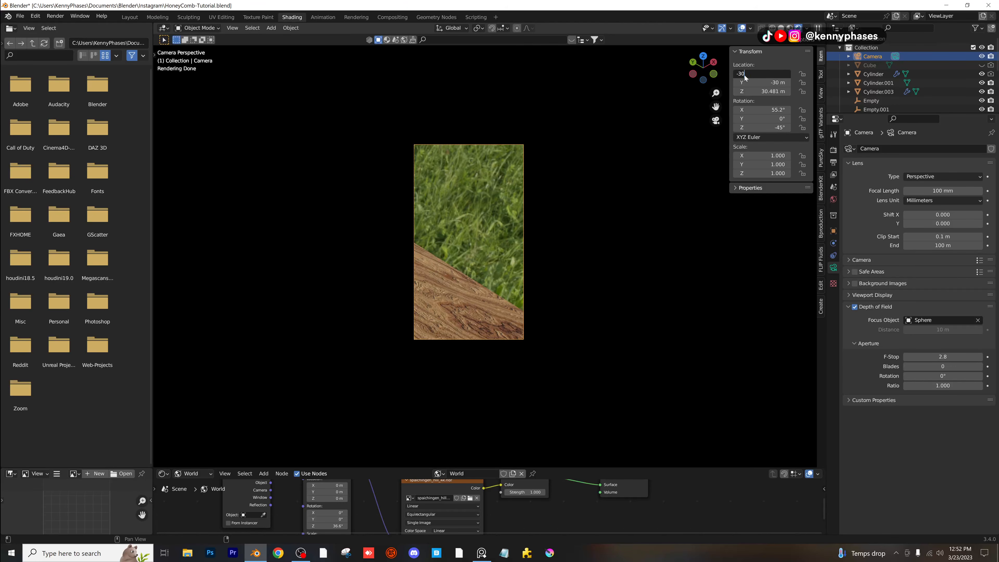
key("Return")
left_click_drag(759, 92, 784, 91)
Lower the camera's Passepartout opacity to about 0.828 in its viewport display settings.
left_click(944, 295)
left_click_drag(979, 359, 966, 359)
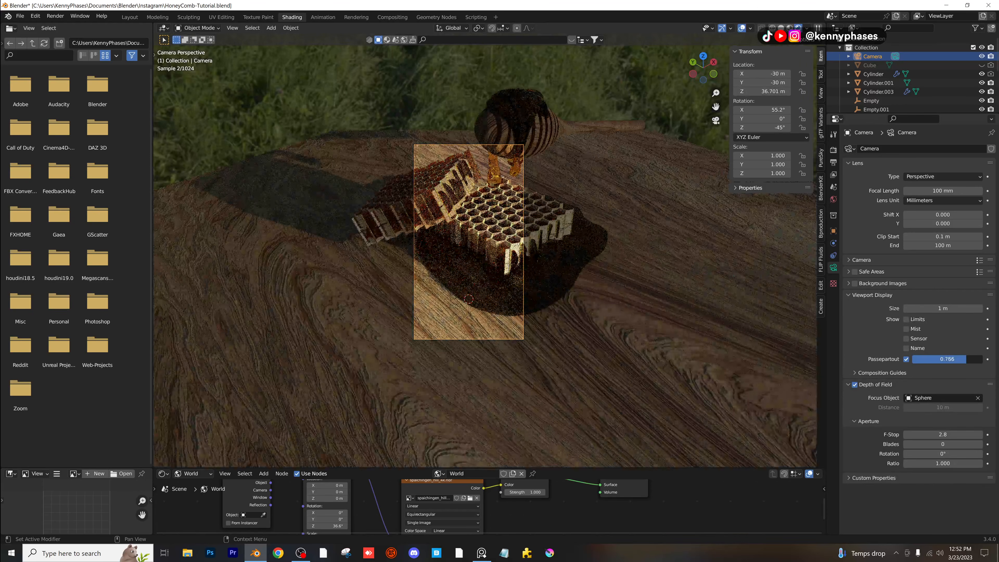
scroll(608, 258, "down", 2)
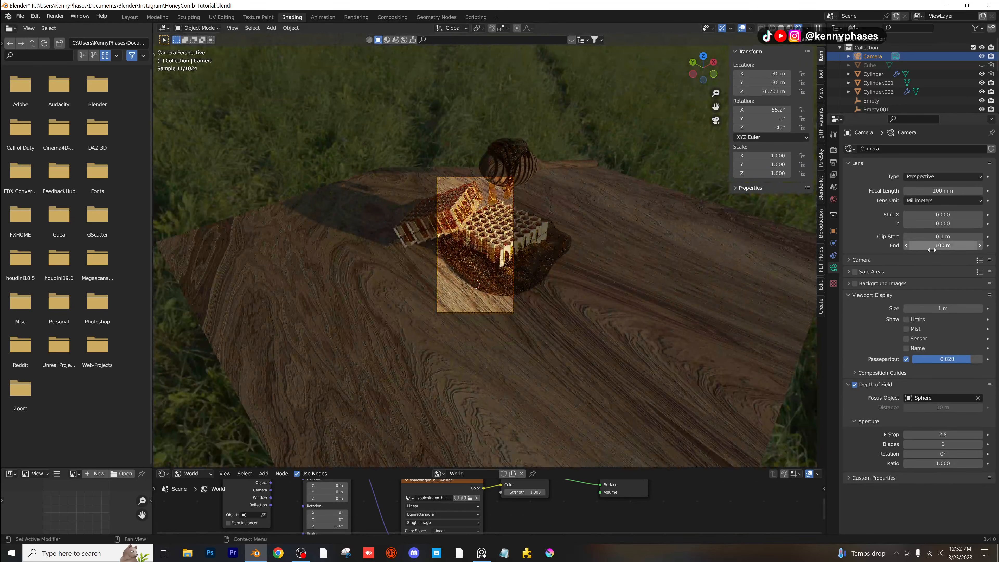
Set the camera's Clip End to 10000 m and save the file.
left_click(924, 245)
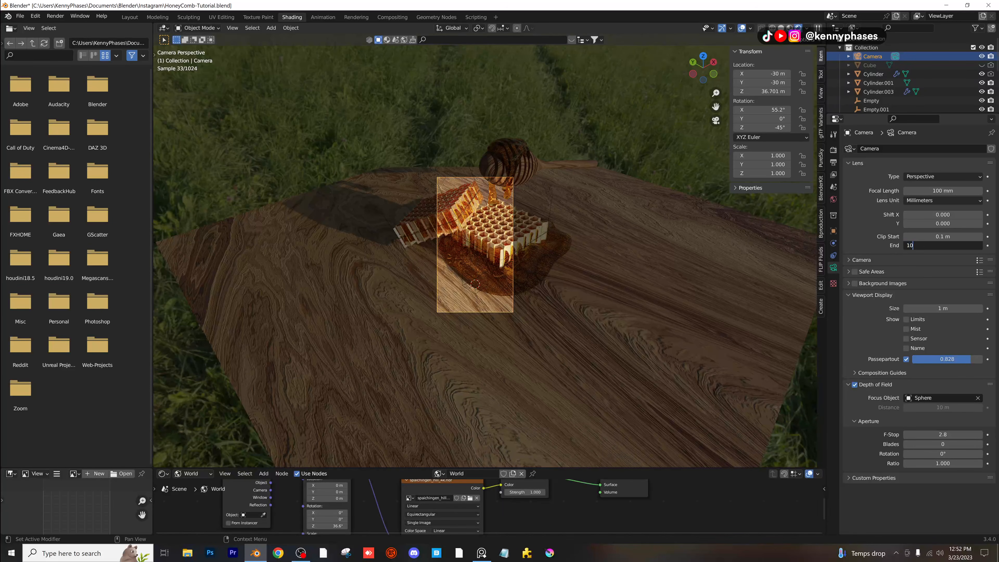
type("10000")
key("Return")
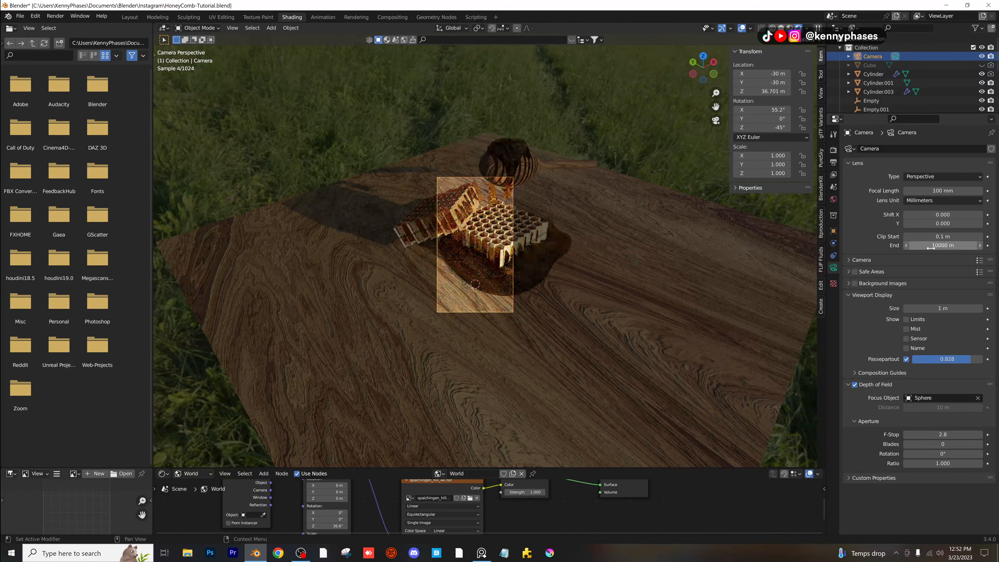
key("ctrl+s")
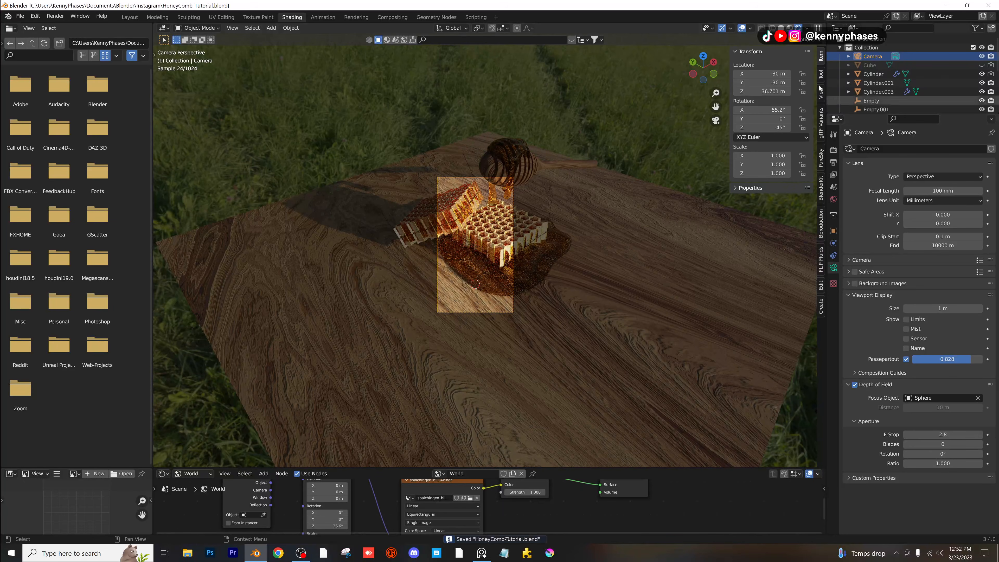
Frame the dipper and honeycomb by moving the camera to about X -34 m, Y -38 m, Z 51.6 m with X rotation 53.8°.
left_click_drag(770, 74, 718, 83)
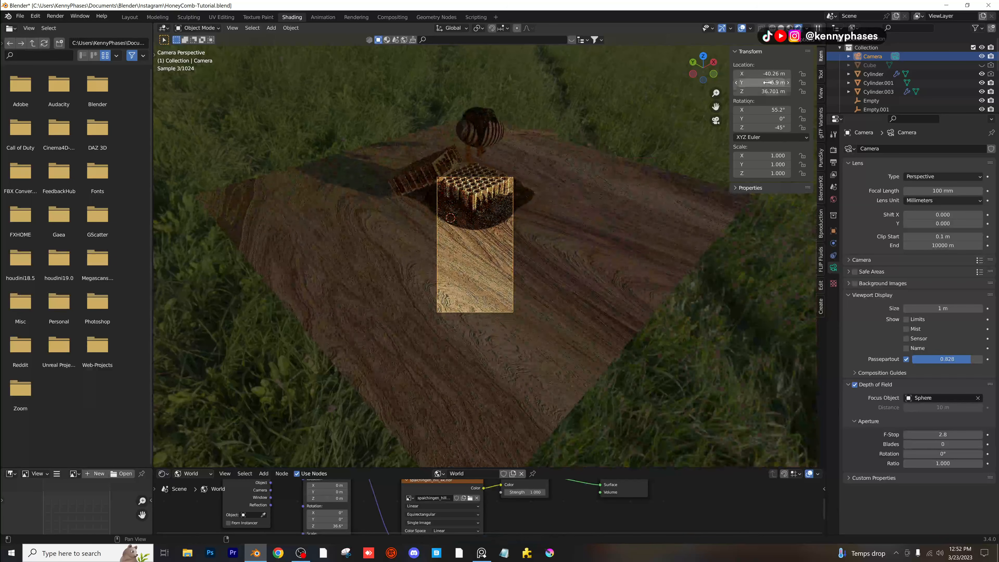
key("g")
left_click(539, 432)
key("g")
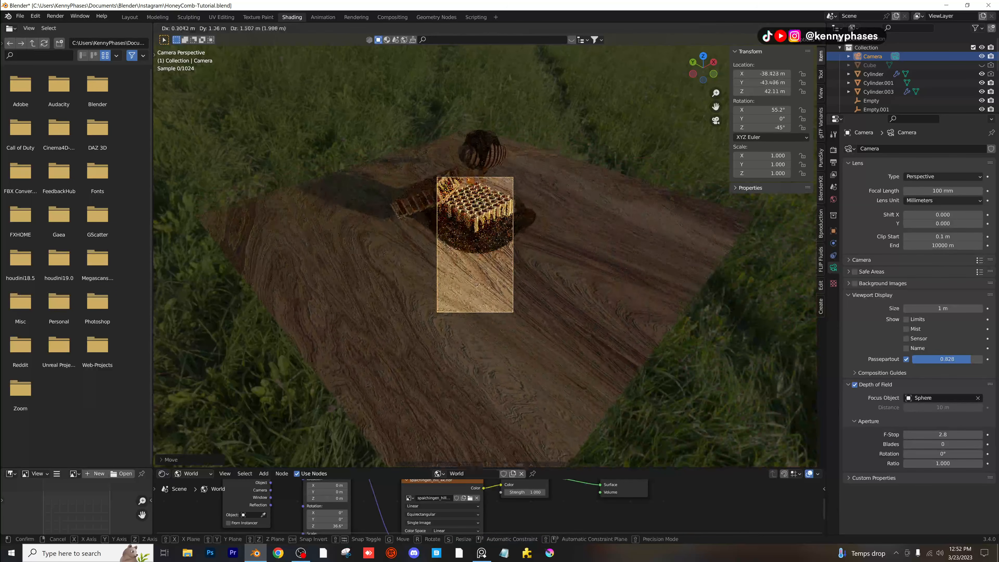
left_click(450, 171)
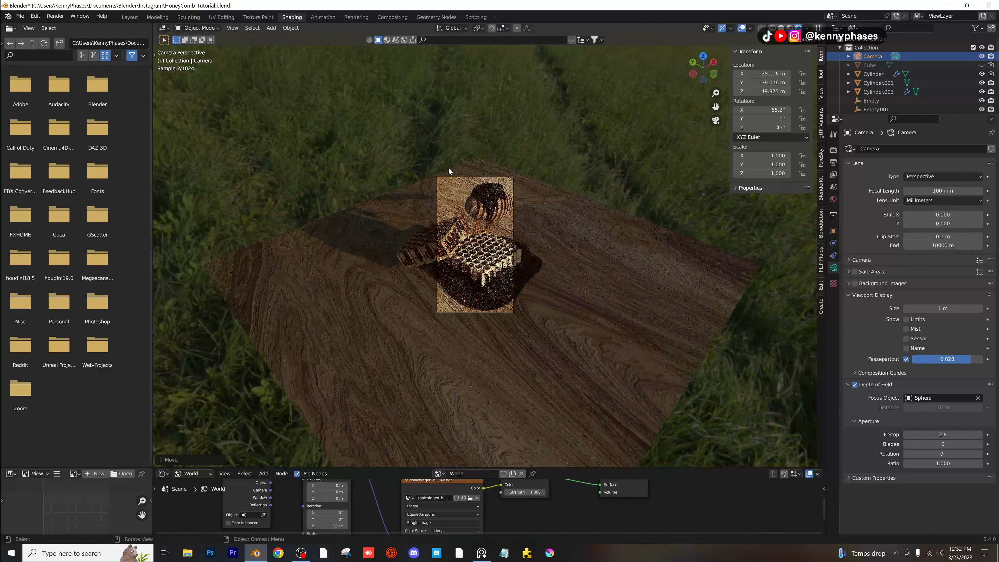
scroll(474, 284, "up", 3)
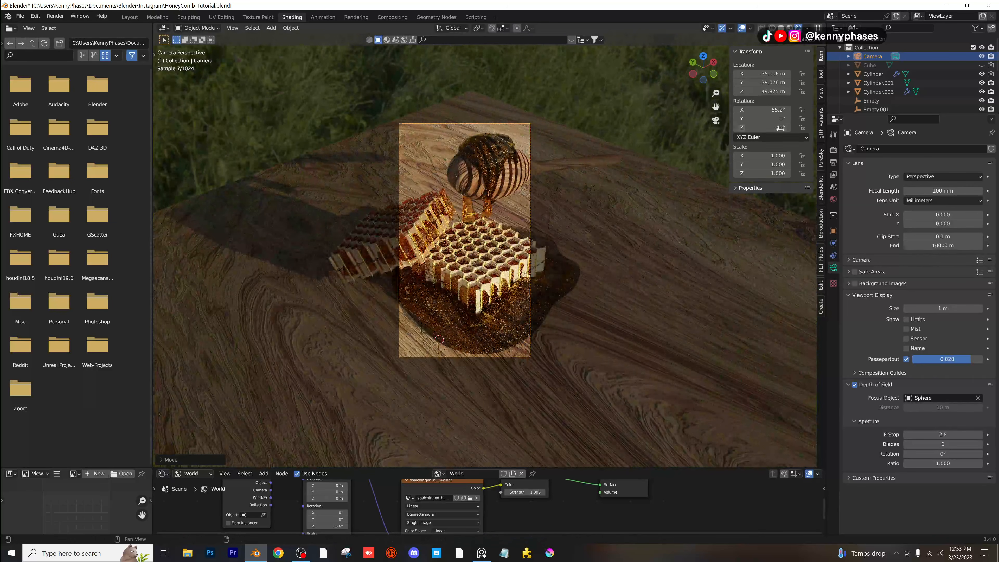
left_click_drag(762, 110, 786, 110)
key("g")
left_click(532, 142)
Enlarge the tabletop plane to about 108 m square and apply its scale.
left_click(608, 244)
key("s")
left_click(653, 246)
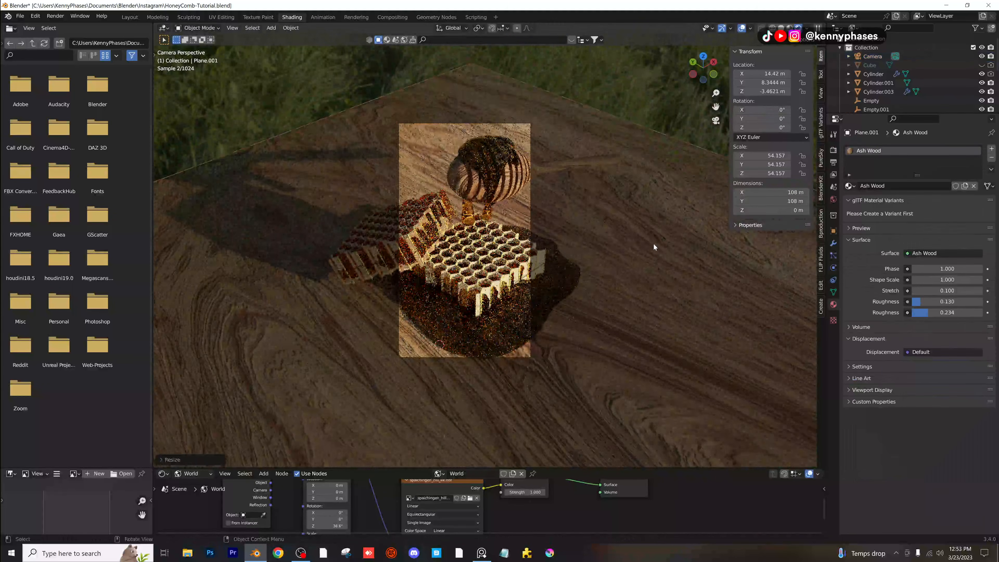
left_click(291, 28)
mouse_move(311, 75)
left_click(394, 93)
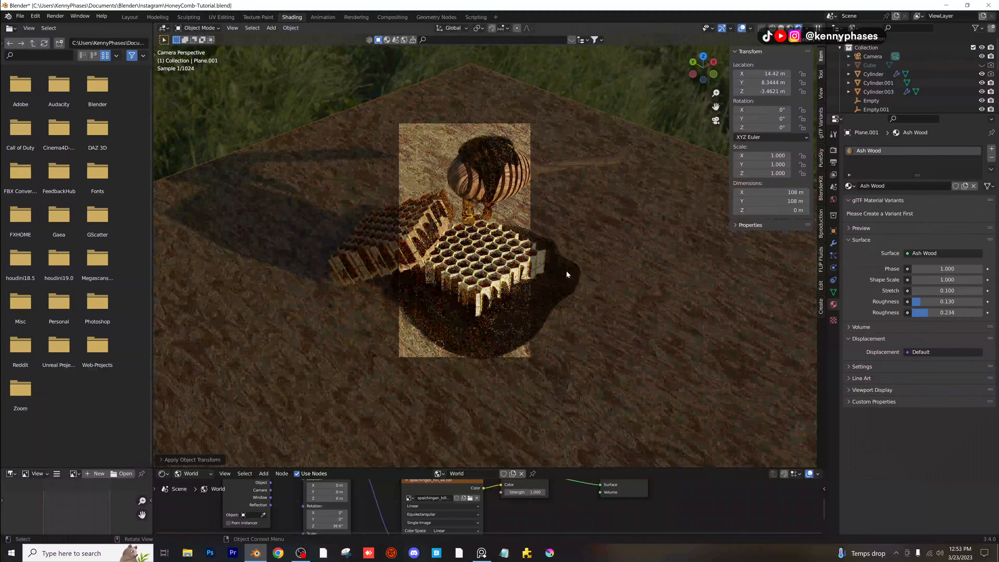
Set the tabletop's Ash Wood material to Phase 0.2, Shape Scale 0.2 and Stretch 0.
scroll(568, 268, "up", 2)
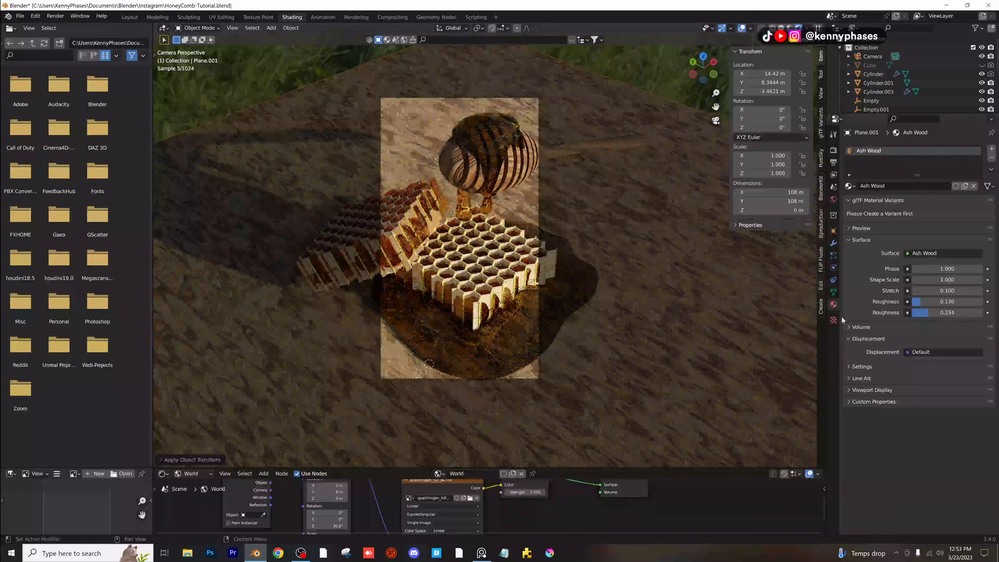
left_click(947, 272)
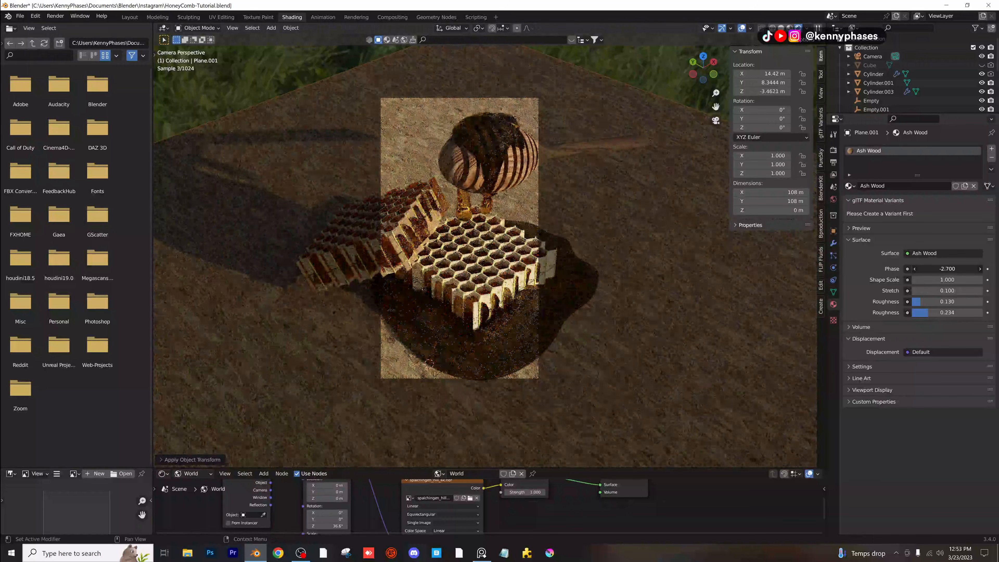
type("-2.7")
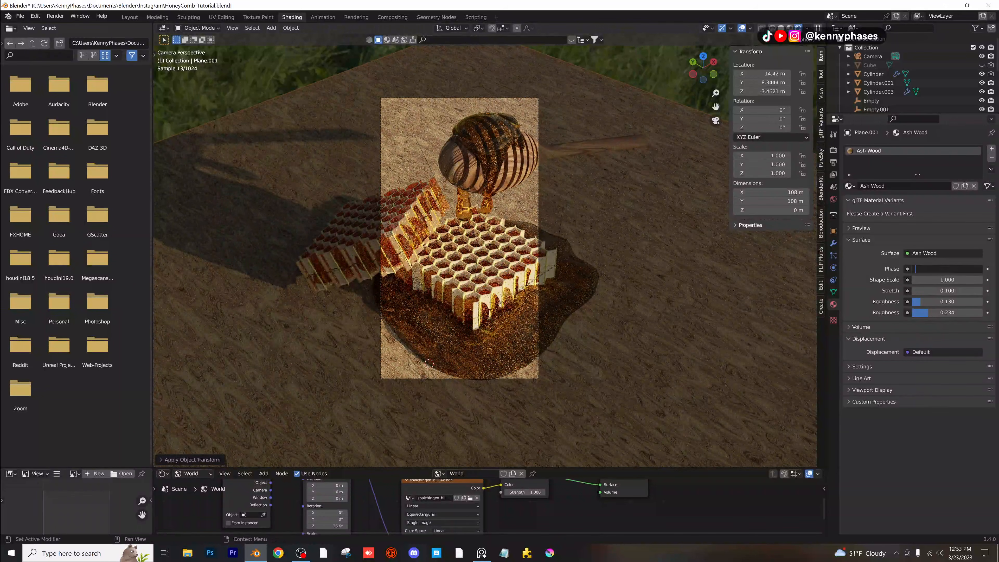
key("Tab")
type(".2")
key("Return")
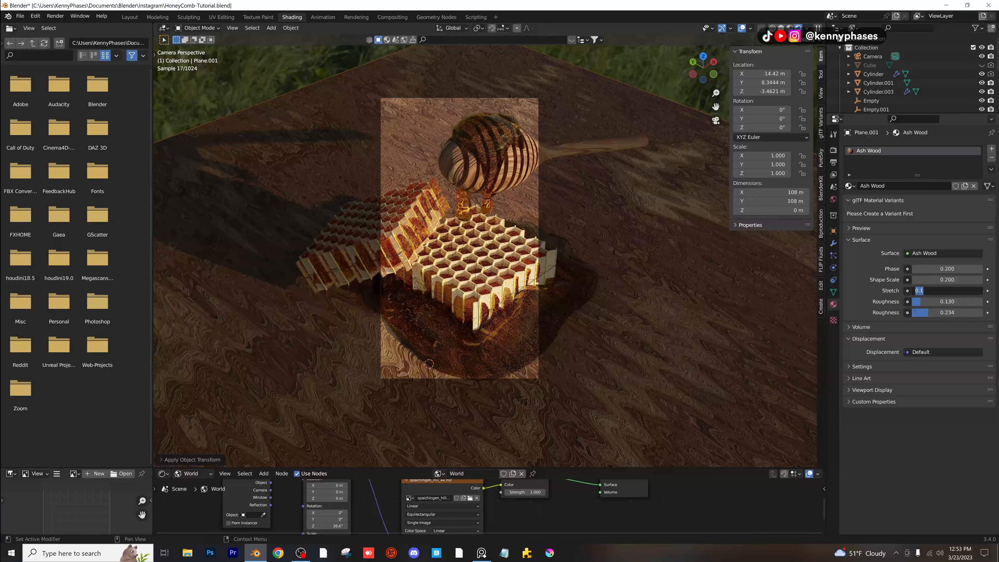
type("0")
key("Return")
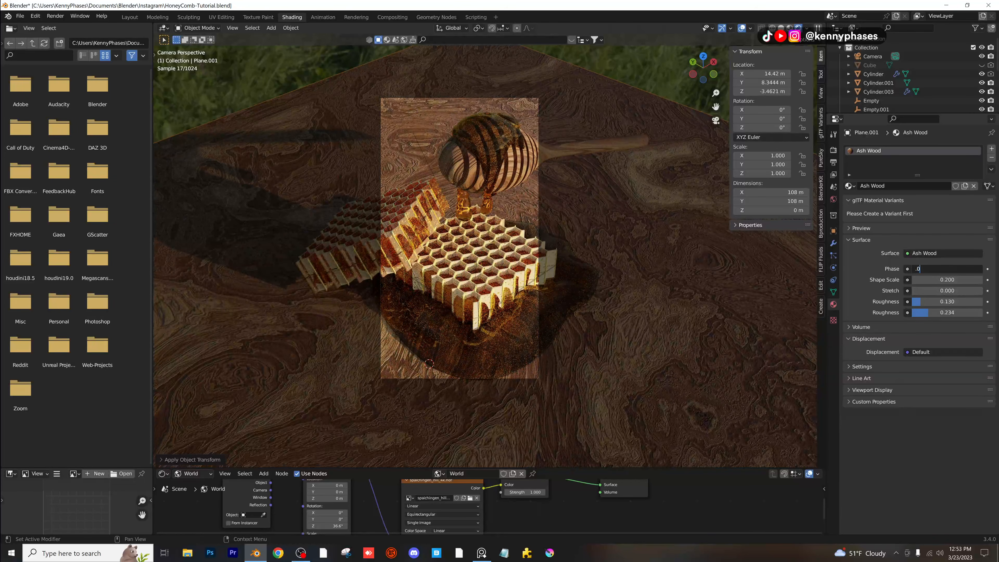
Reduce the tabletop Ash Wood's Shape Scale to 0.02 and its Phase to 0.1.
type(".02")
key("Tab")
type(".0")
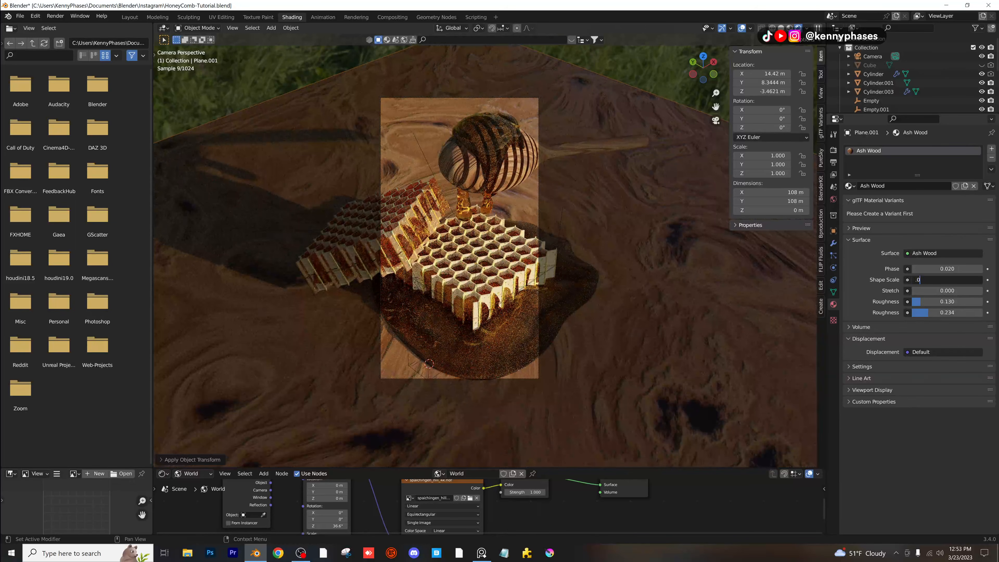
type("2")
key("Return")
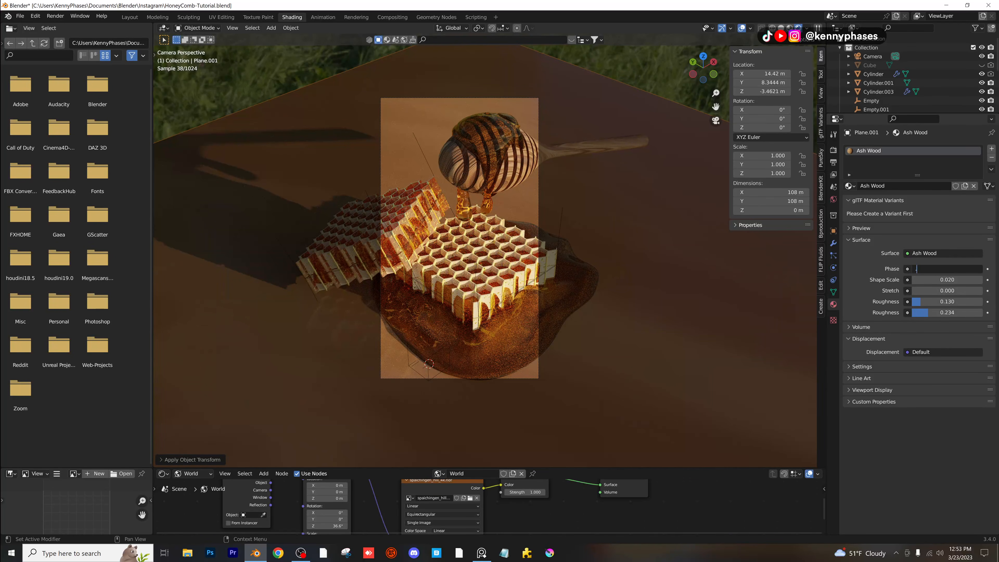
type(".1")
key("Return")
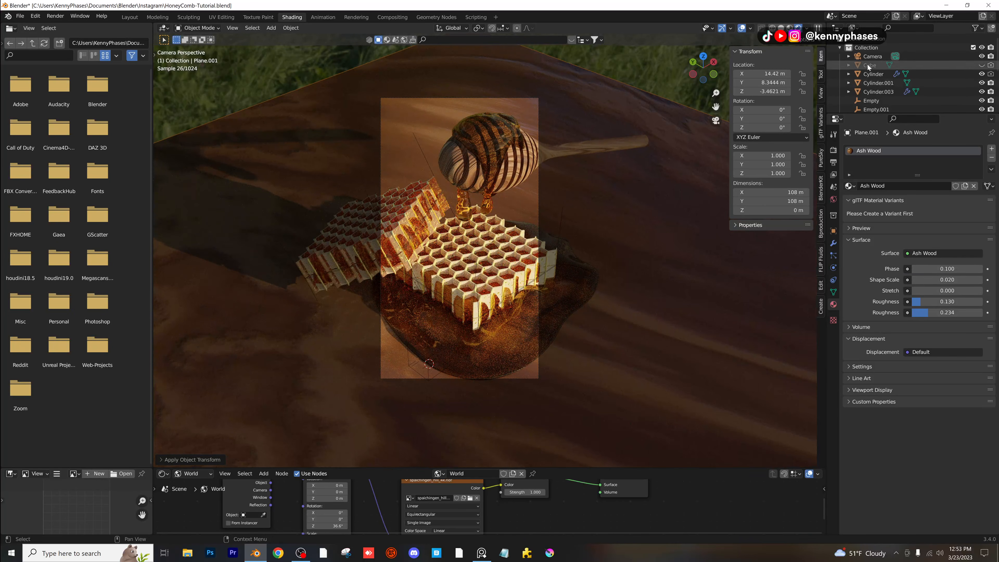
Set the camera's depth of field F-Stop to 0.1.
left_click(873, 57)
left_click(943, 434)
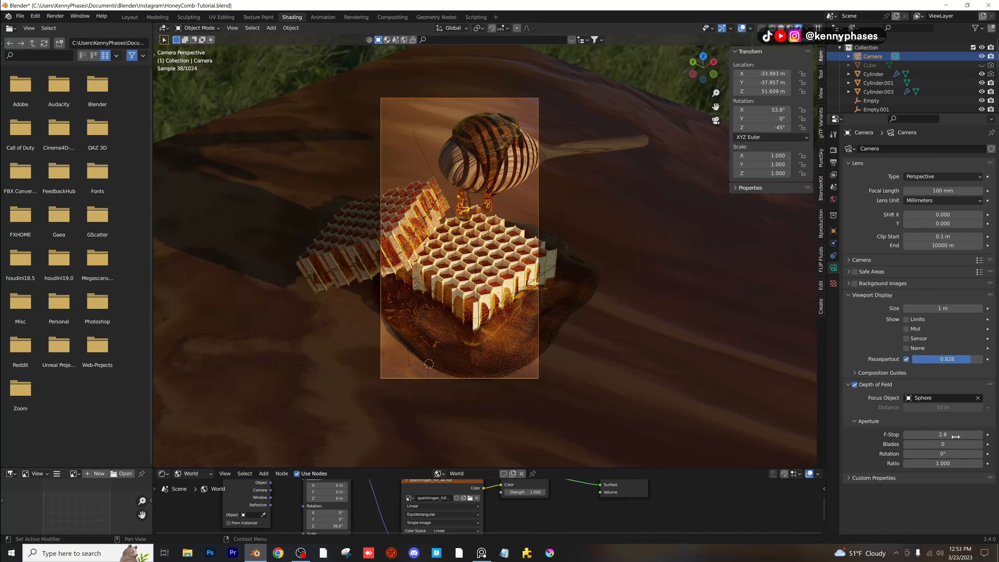
type(".1")
key("Return")
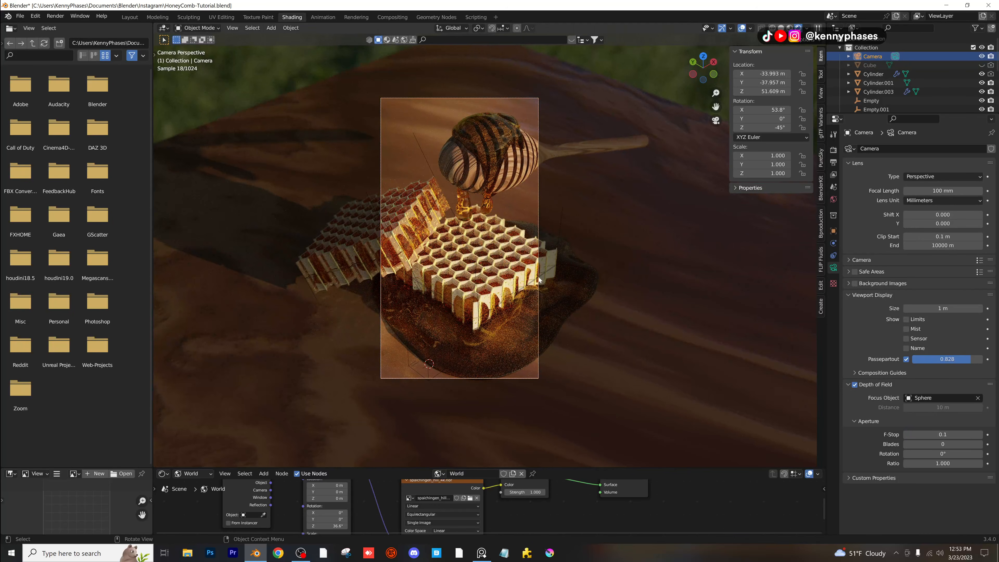
Switch the tabletop plane's material to Ash Wood.001 and save the file.
left_click(651, 200)
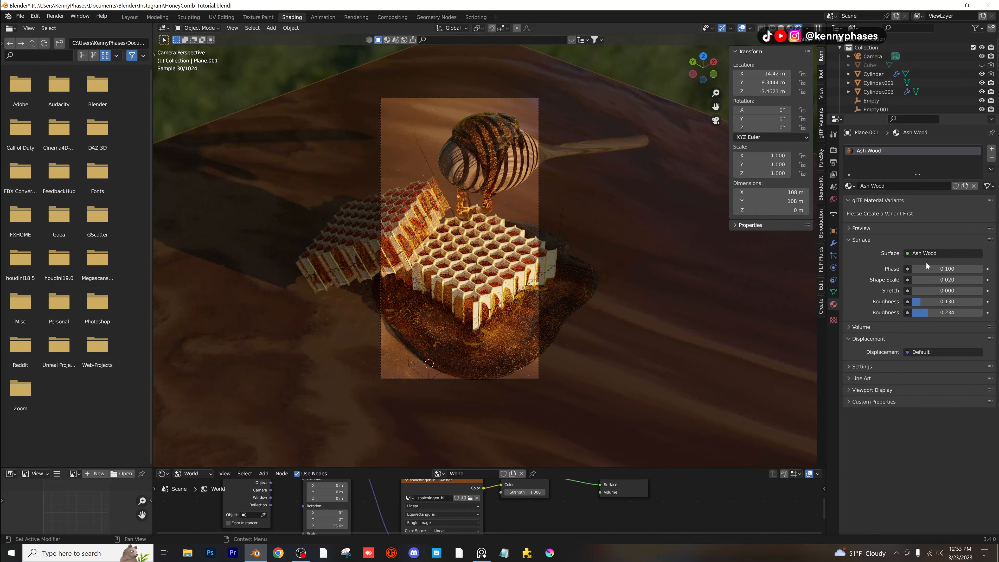
left_click(849, 186)
left_click(869, 208)
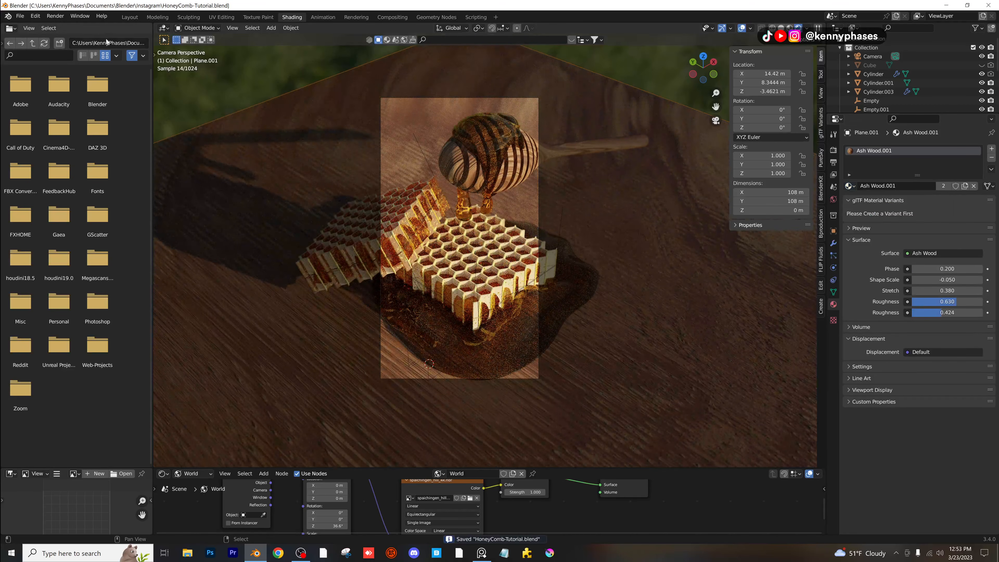
Open Wood Materials 01.blend, show it rendered, and copy the wooden plank and dark wood icosphere.
left_click(18, 16)
mouse_move(59, 44)
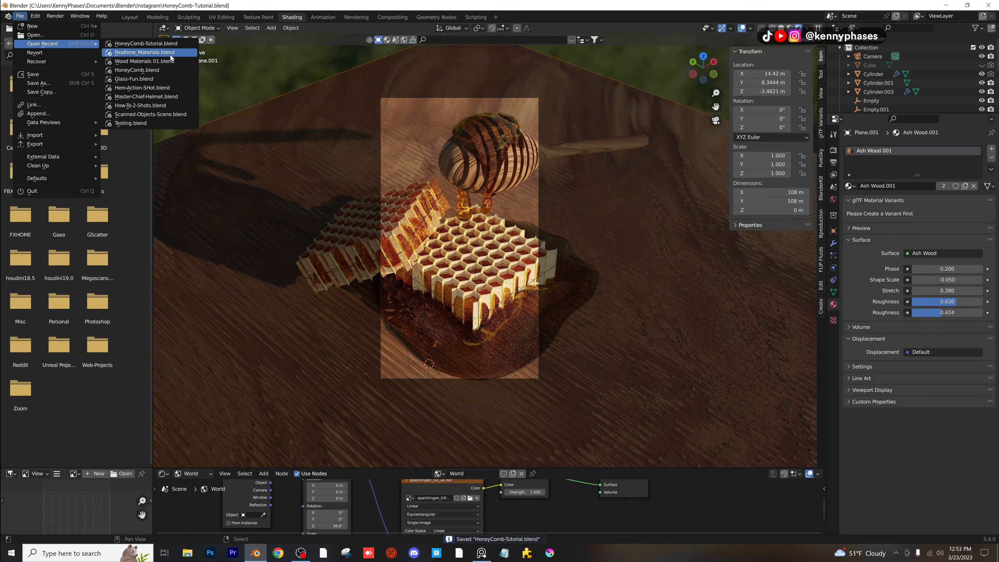
left_click(176, 62)
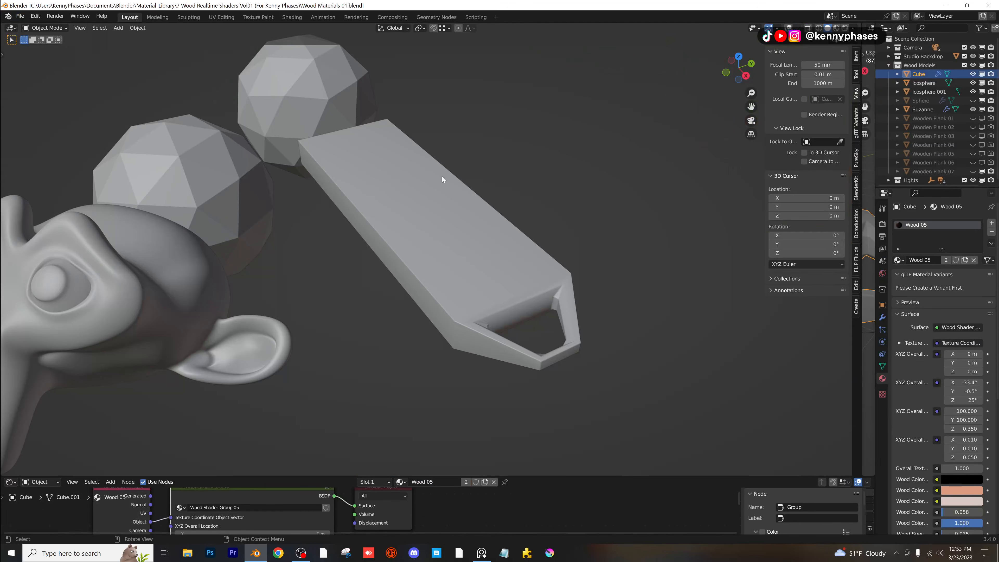
key("z")
left_click(472, 137)
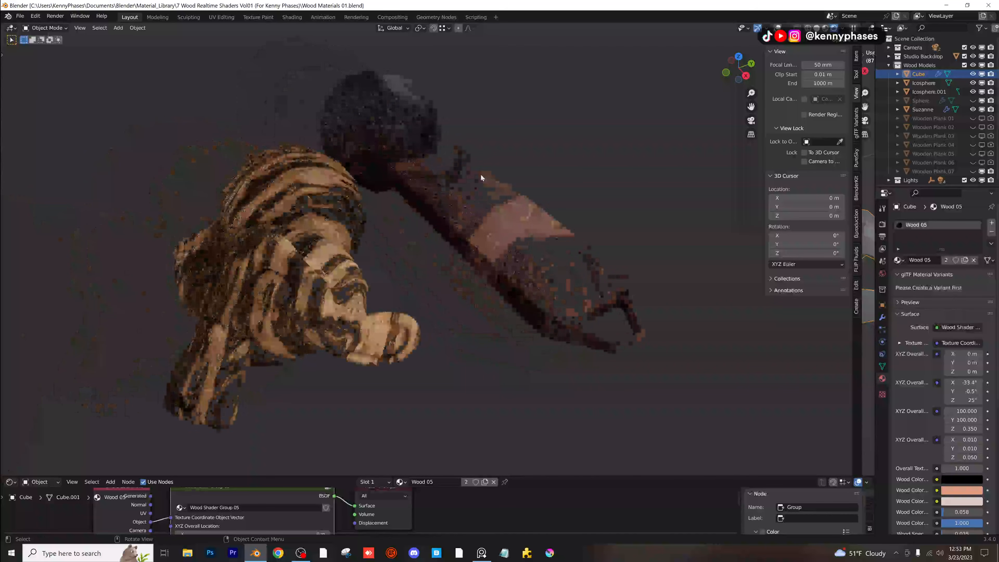
left_click(483, 216)
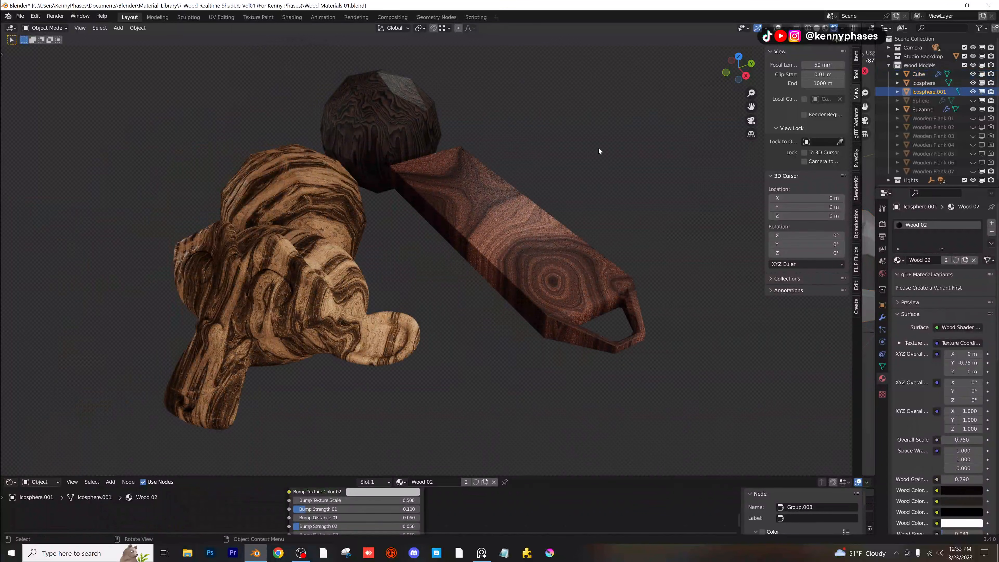
left_click_drag(562, 132, 417, 177)
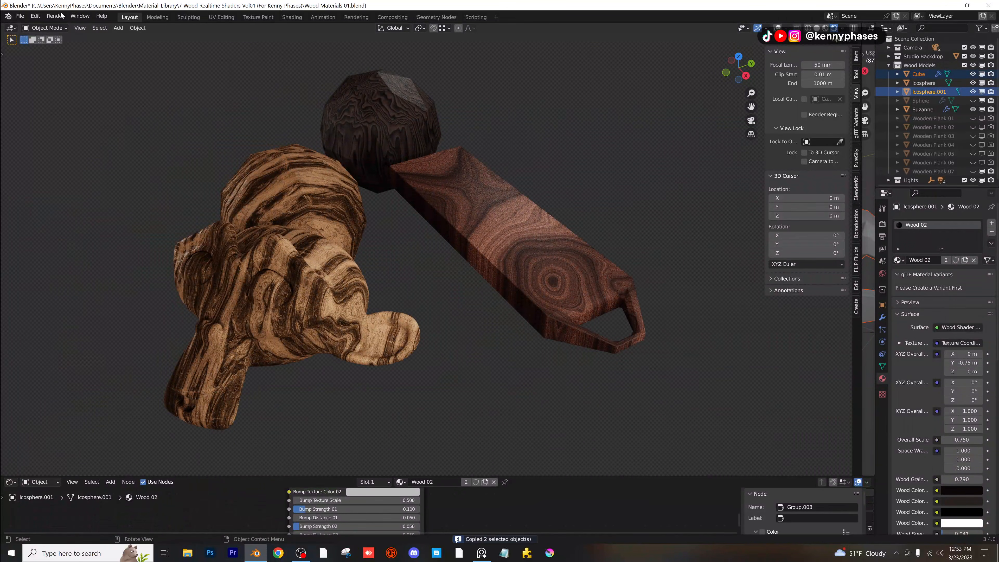
Reopen HoneyComb-Tutorial.blend, saving the changes to the wood materials file.
left_click(20, 16)
mouse_move(59, 53)
left_click(144, 56)
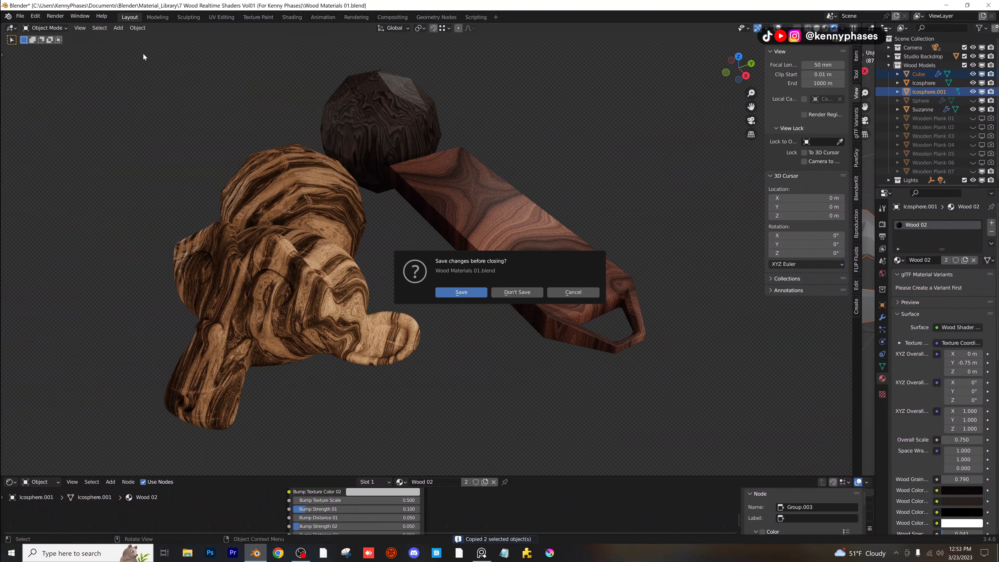
left_click(454, 290)
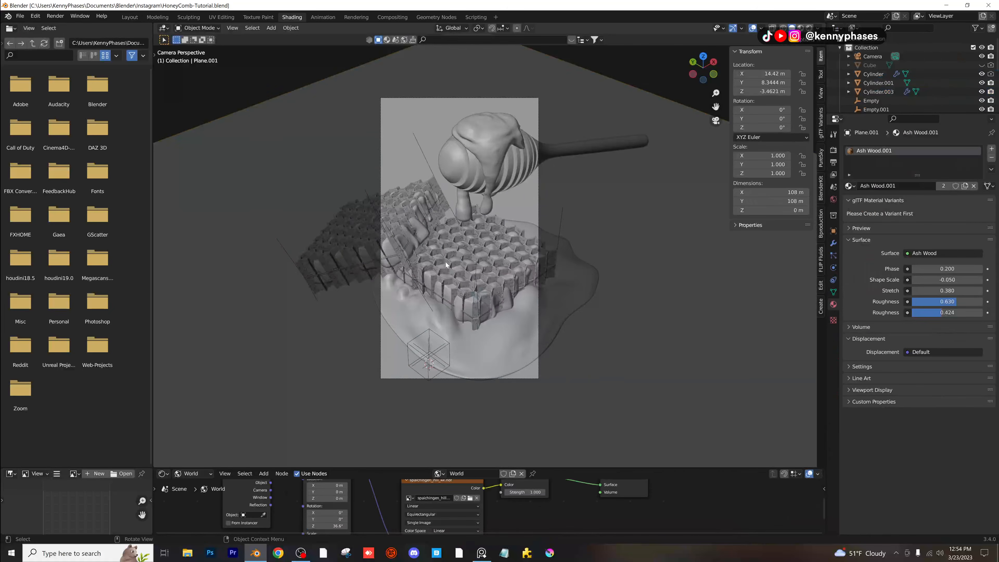
Paste the copied wood objects, move them above the tabletop and show the scene rendered.
key("ctrl+v")
scroll(408, 174, "down", 3)
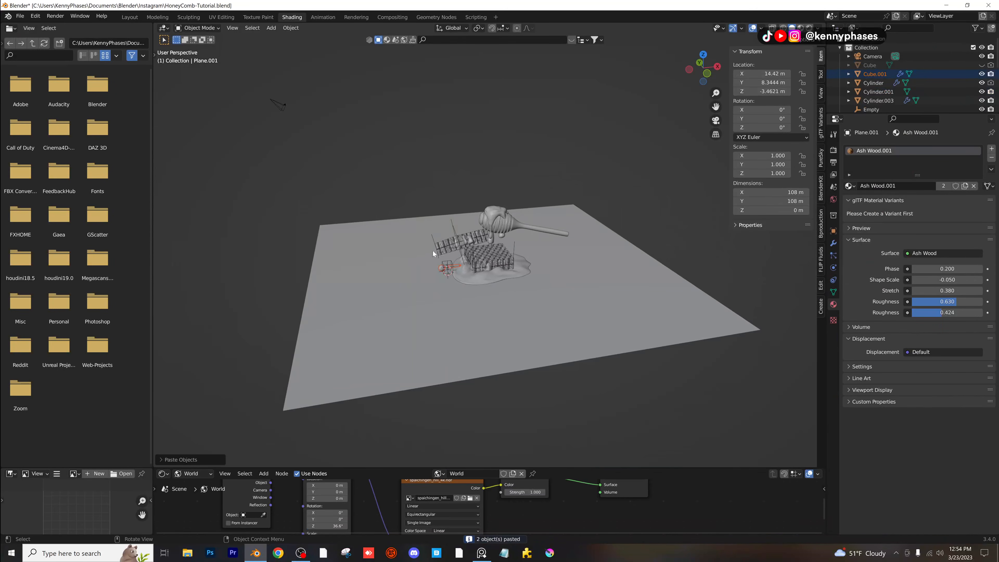
key("g")
left_click(469, 163)
scroll(491, 166, "up", 1)
key("z")
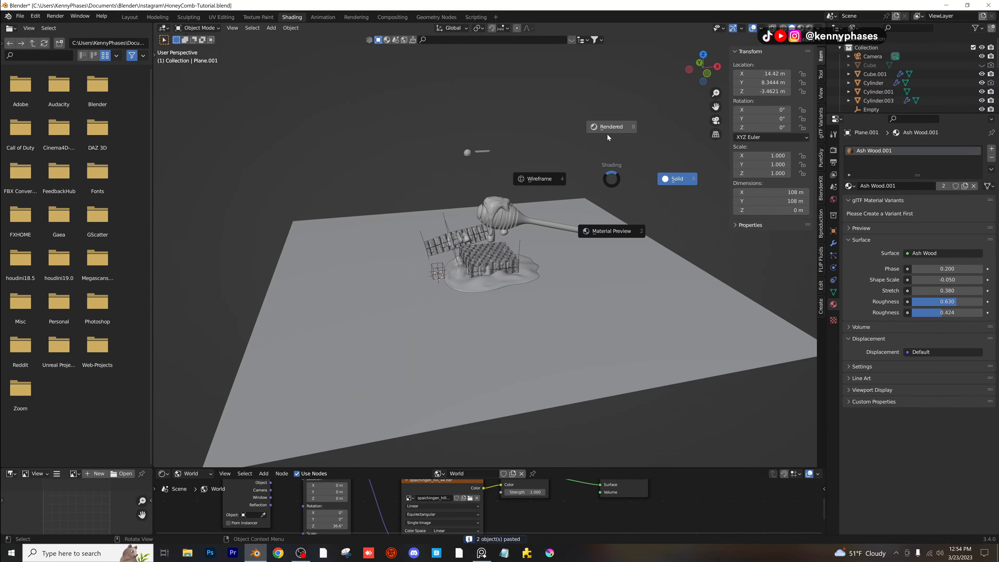
left_click(607, 134)
middle_click_drag(553, 153, 550, 196)
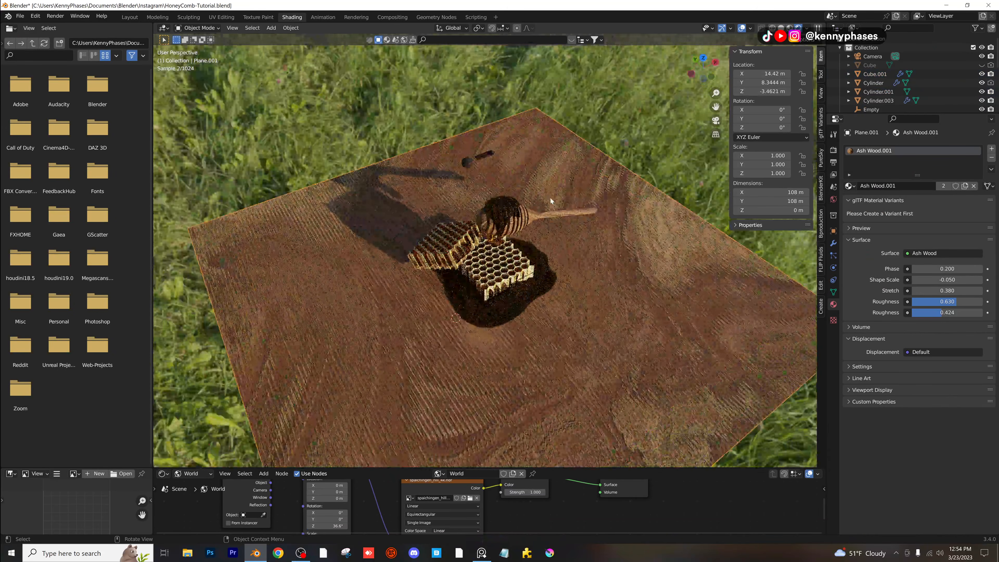
Try Wood 02 and Wood 05 as the tabletop's material and delete the pasted wood objects.
left_click(849, 186)
left_click(887, 224)
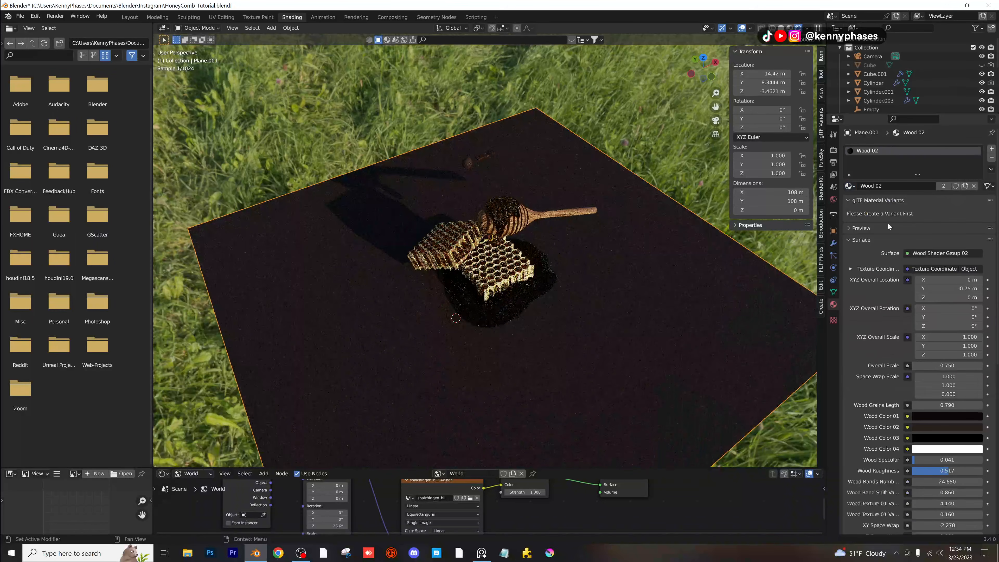
left_click(849, 186)
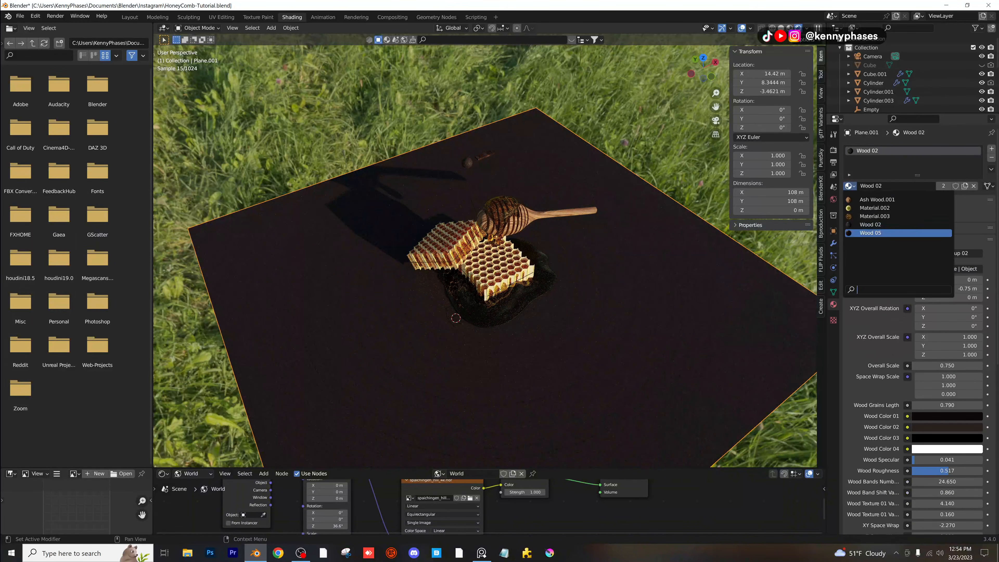
left_click(884, 231)
middle_click_drag(517, 174, 451, 119)
key("Delete")
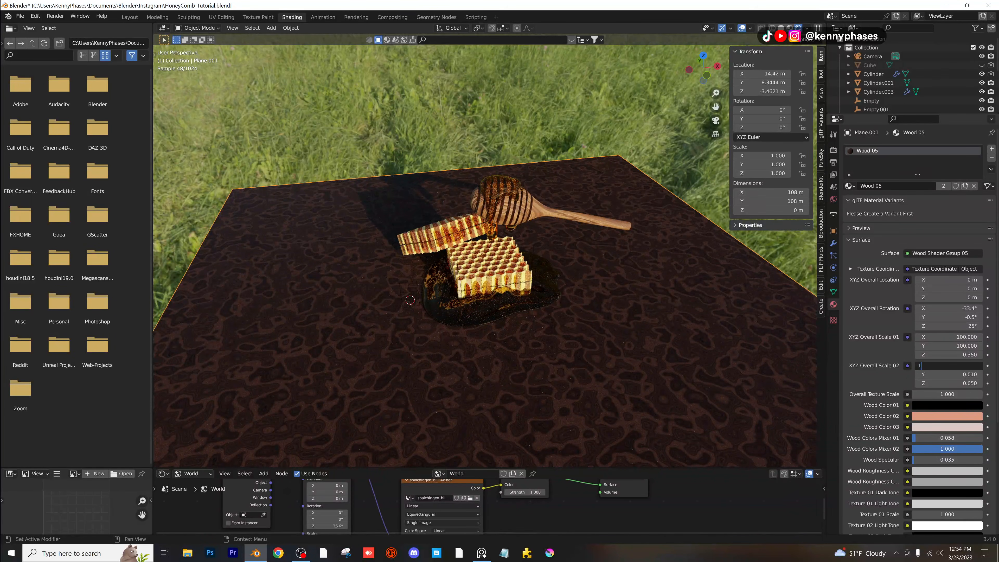
Try XYZ Overall Scale 02 values of 1 on the tabletop's Wood 05 material and undo the changes.
type("1")
key("Return")
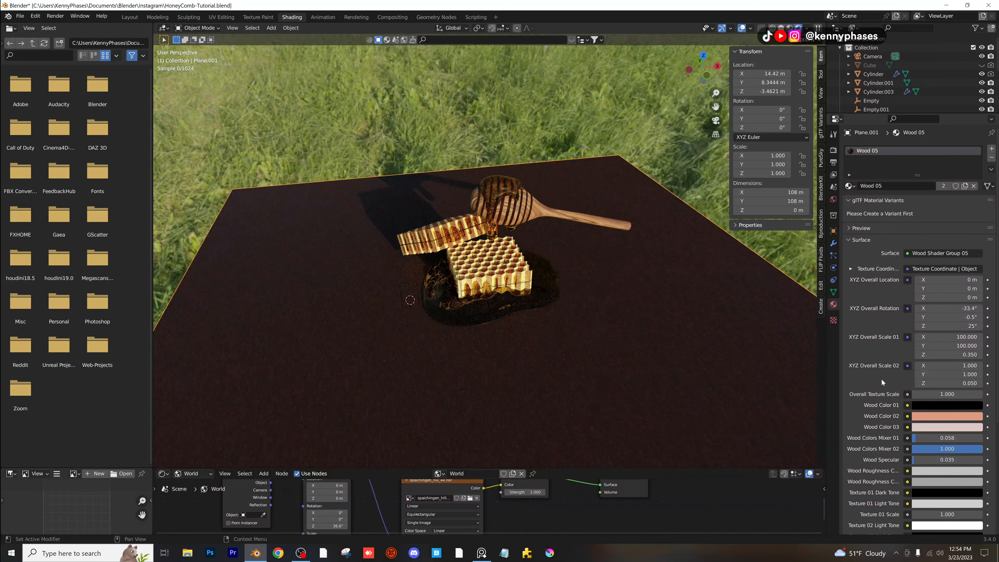
type("1")
key("Return")
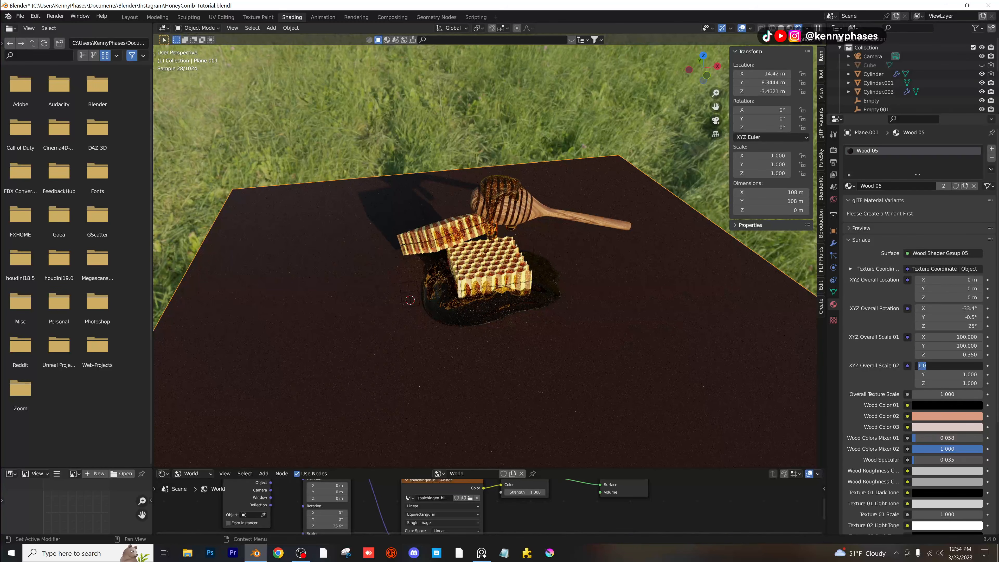
left_click(889, 384)
key("ctrl+z")
key("ctrl+z")
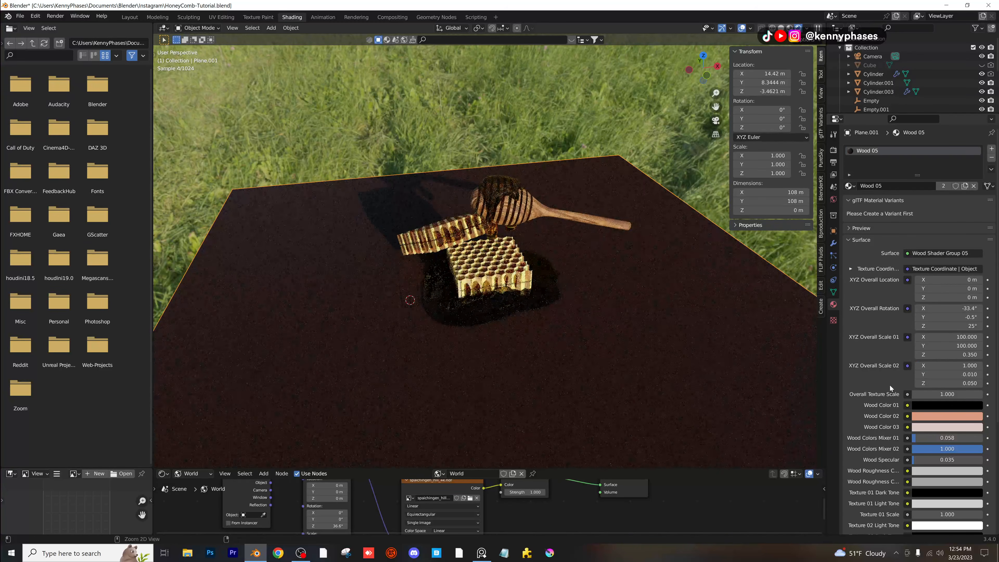
key("ctrl+z")
Set Wood 05's XYZ Overall Scale 02 to 0.005 in X and Y and check it through the camera.
left_click(947, 365)
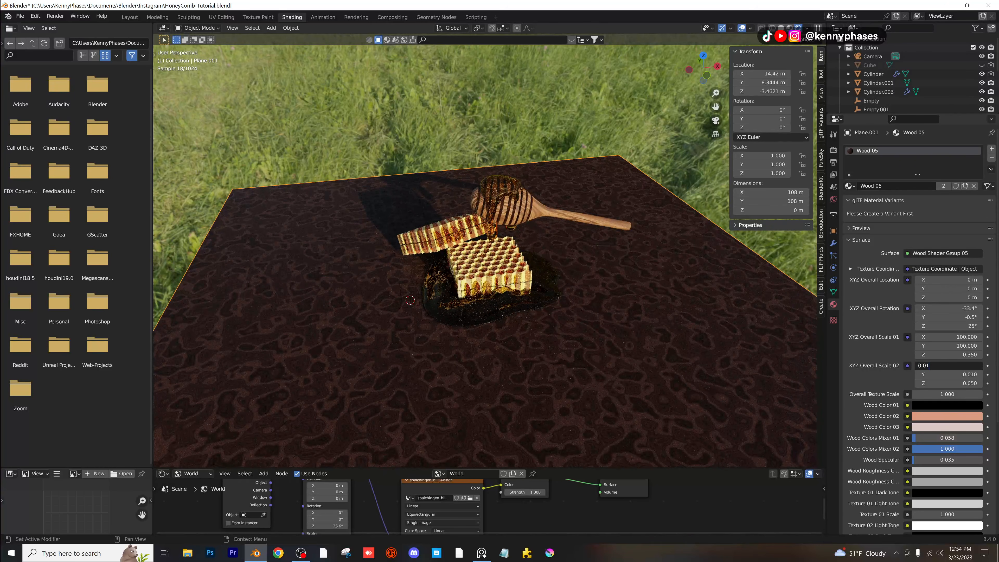
type("0.005")
key("Tab")
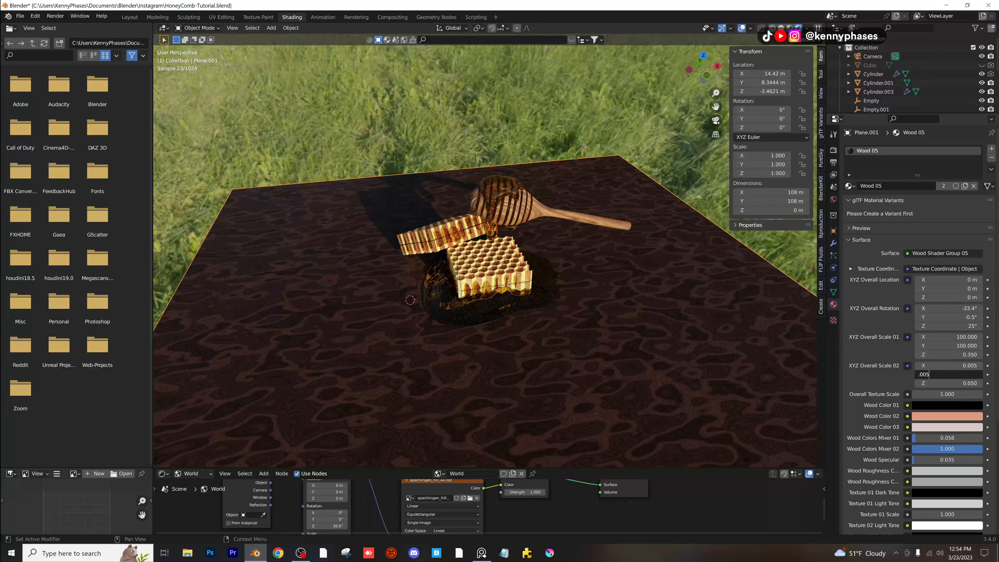
type(".005")
key("Return")
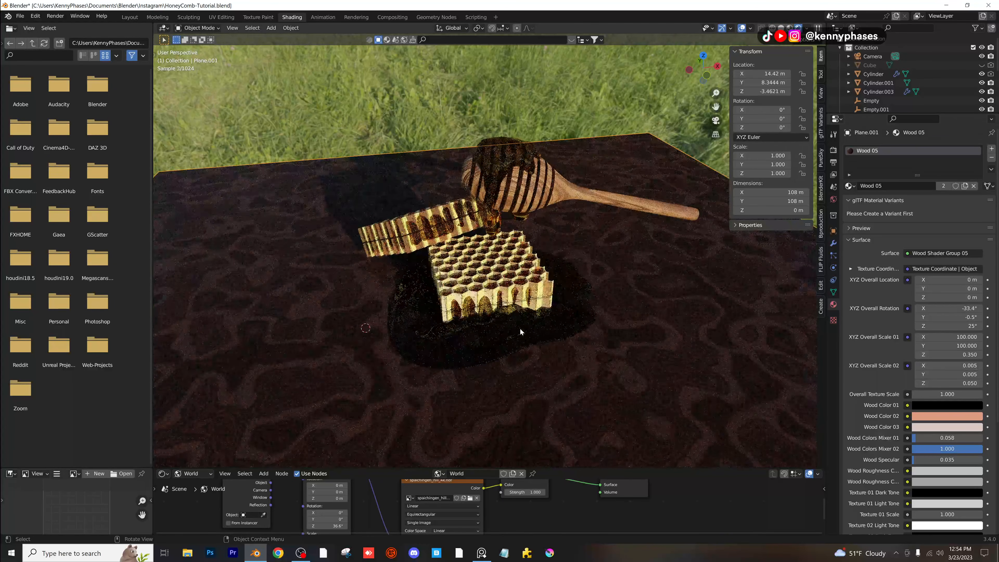
key("KP_0")
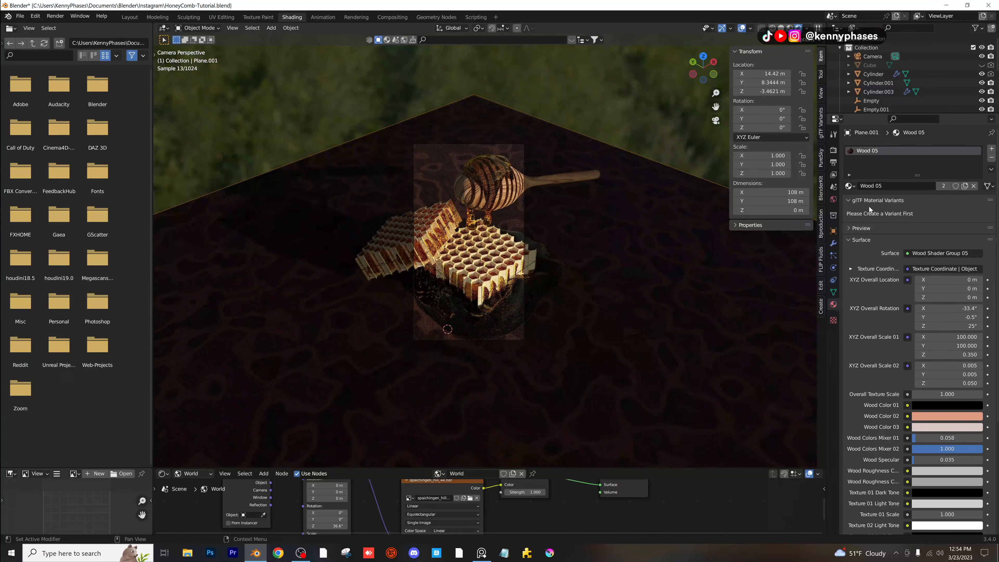
Try Wood 02 on the tabletop through the camera view, and return its material to Ash Wood.001.
left_click(850, 185)
left_click(869, 224)
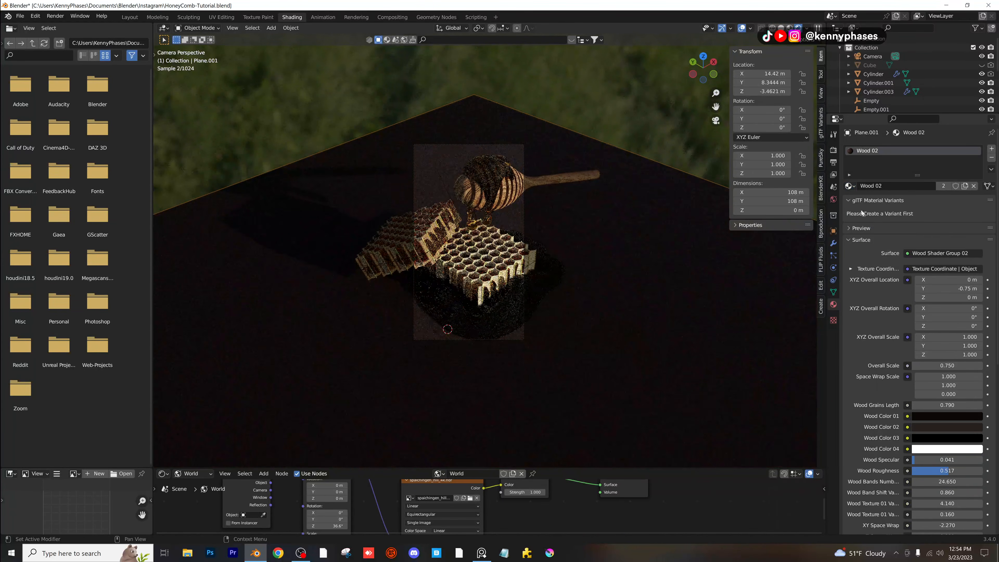
left_click(849, 186)
left_click(876, 205)
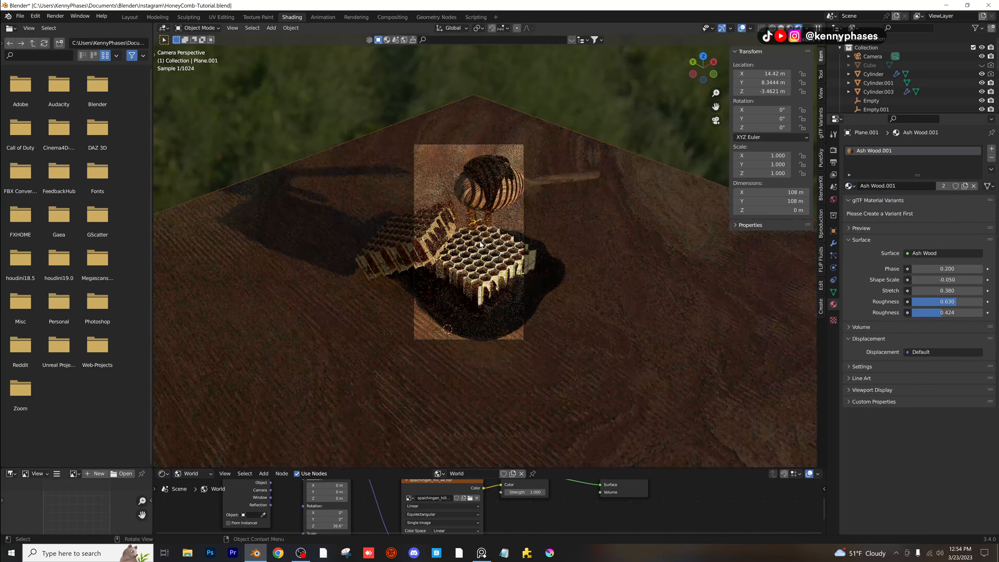
scroll(481, 245, "up", 3)
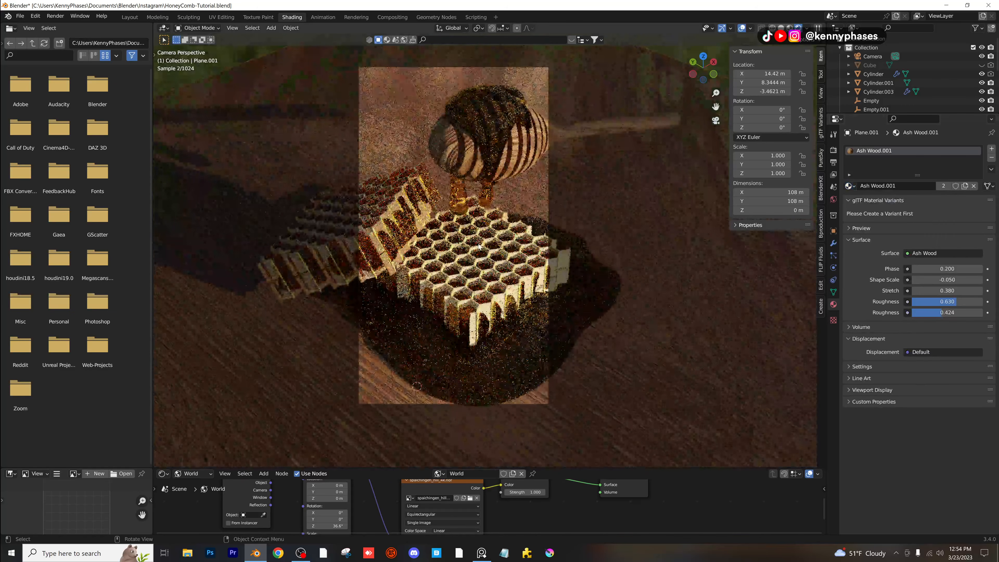
middle_click_drag(479, 246, 512, 261, "shift")
Save the honeycomb file and open Pro-Marble Materials01.blend from the Material_Library's marble shaders folder.
key("ctrl+s")
left_click(20, 16)
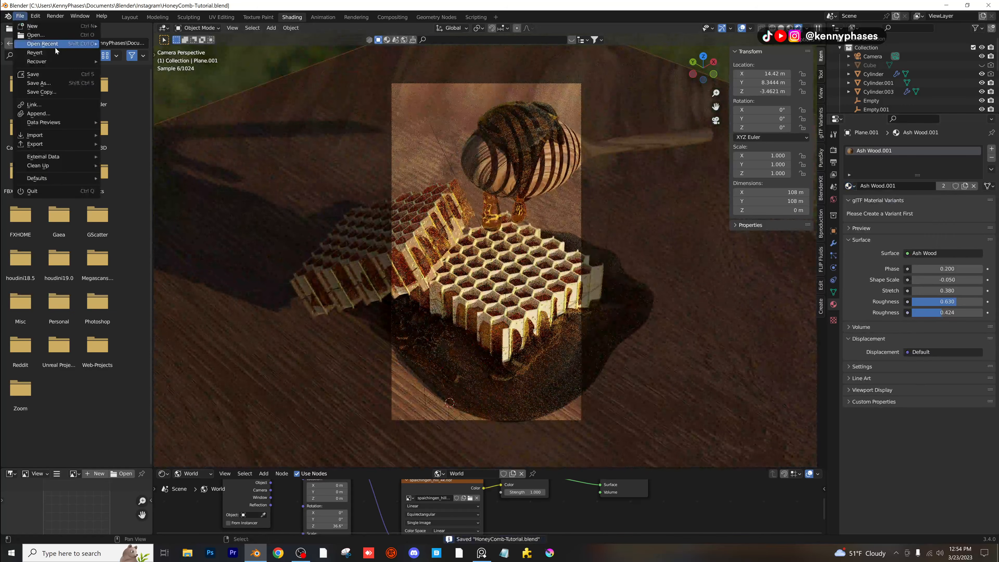
mouse_move(58, 46)
left_click(35, 34)
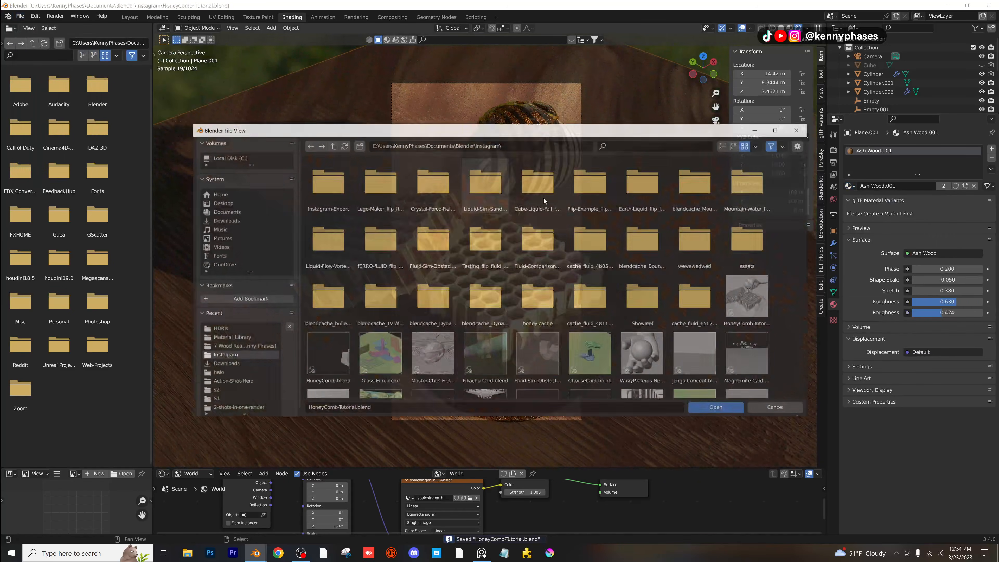
left_click(248, 346)
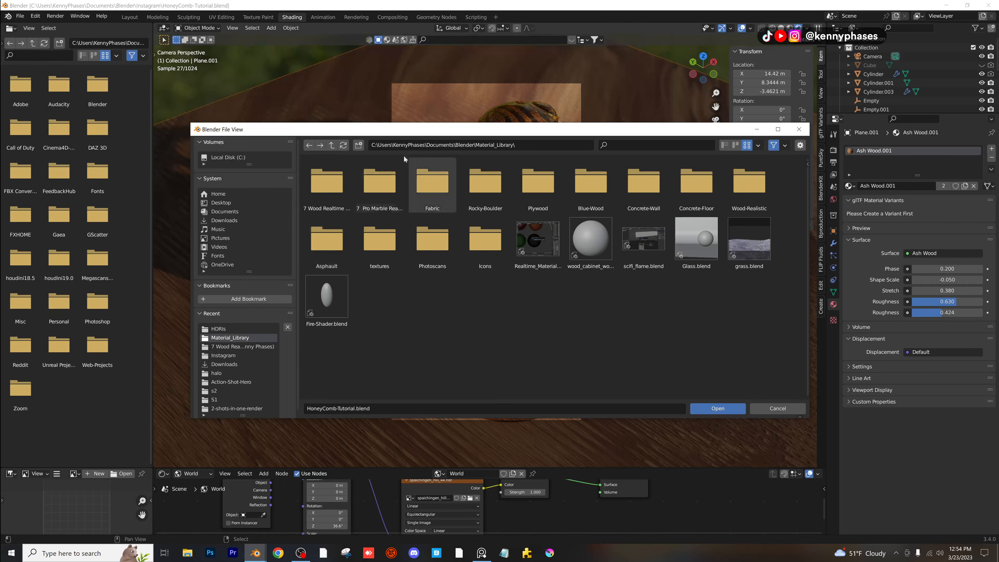
left_click(372, 177)
double_click(342, 178)
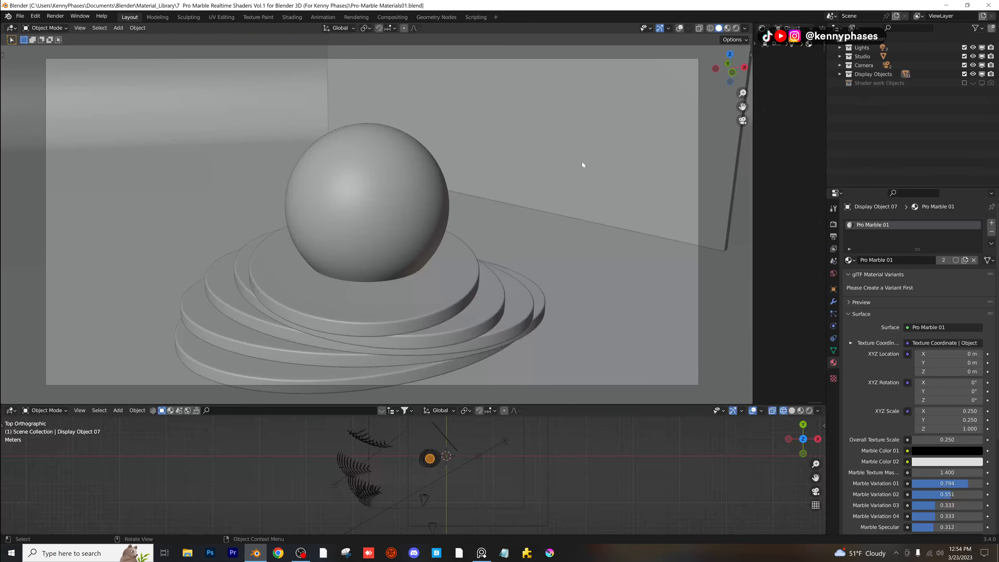
Show the marble scene rendered, copy its white marble sphere and reopen HoneyComb-Tutorial.blend.
key("z")
left_click(574, 106)
scroll(448, 220, "down", 3)
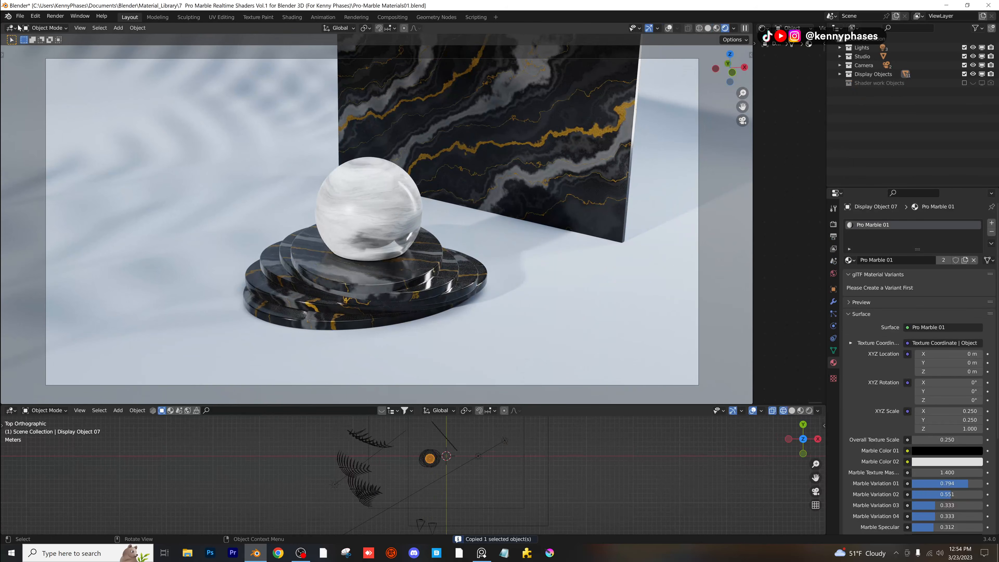
left_click(20, 16)
mouse_move(58, 44)
left_click(153, 54)
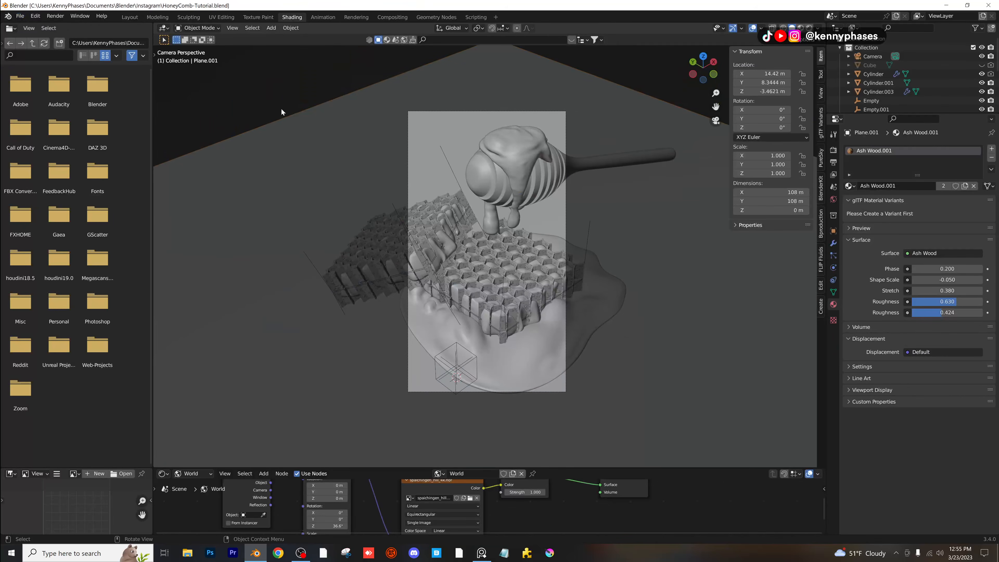
Paste the marble sphere, place it above the tabletop near the honeycomb and show the scene rendered.
key("KP_0")
key("ctrl+v")
left_click(457, 140)
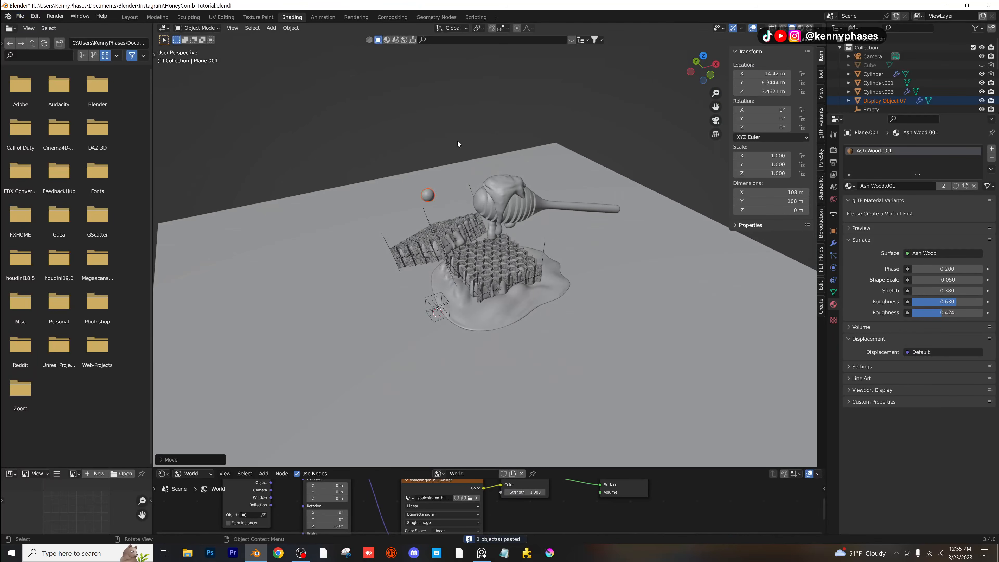
key("z")
left_click(441, 112)
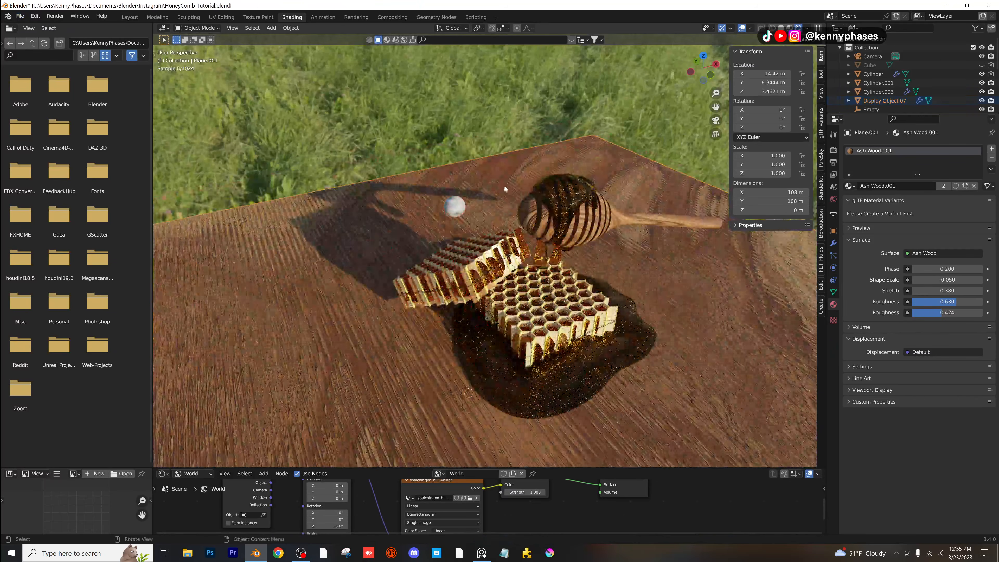
Link the marble sphere's Pro Marble 01 material to the tabletop plane and delete the sphere.
left_click(455, 202)
key("ctrl+l")
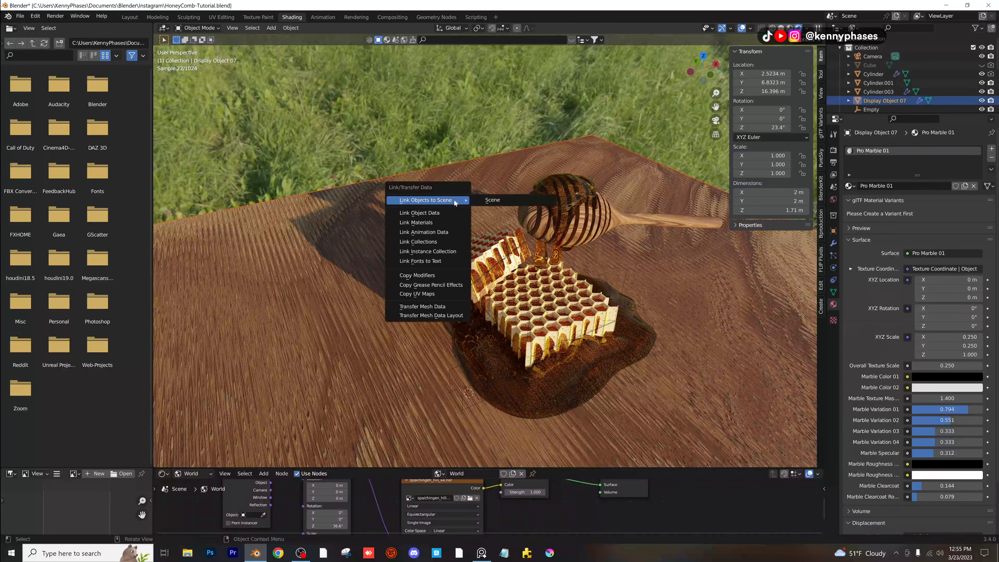
key("Down")
key("Down")
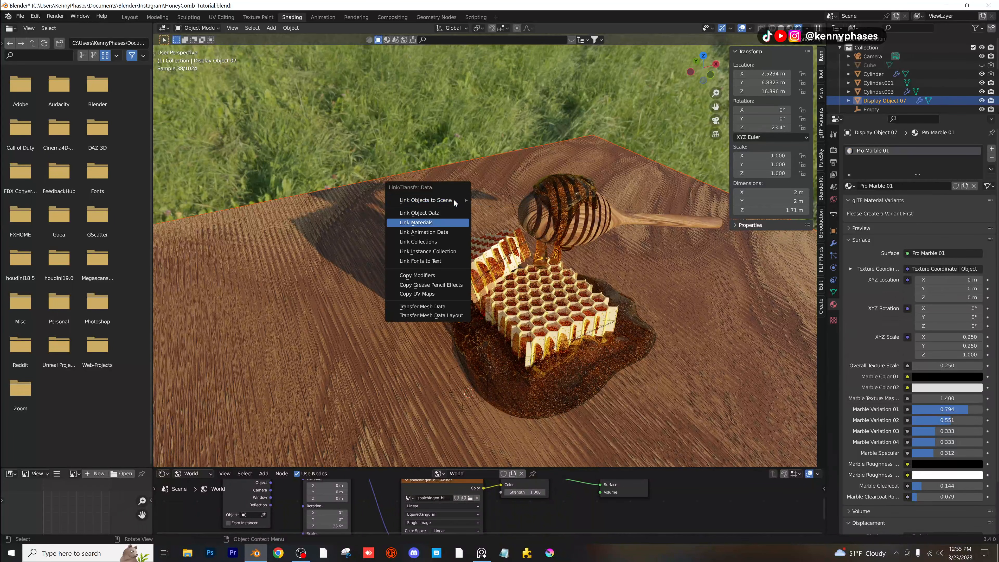
key("Return")
key("Delete")
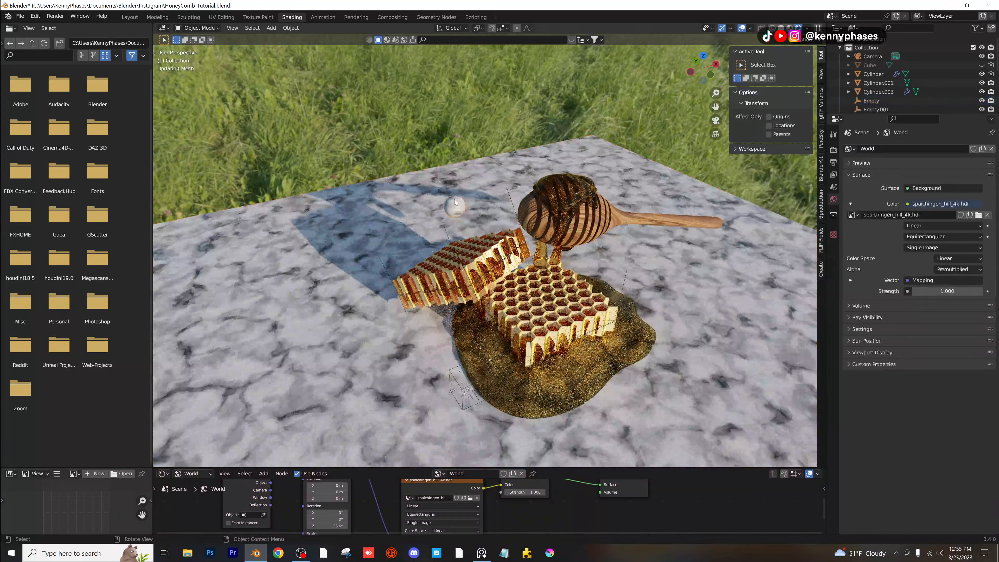
View the tabletop through the camera and set its marble texture's XYZ scale to 0.020 in X and 0.040 in Y.
left_click(486, 181)
key("KP_0")
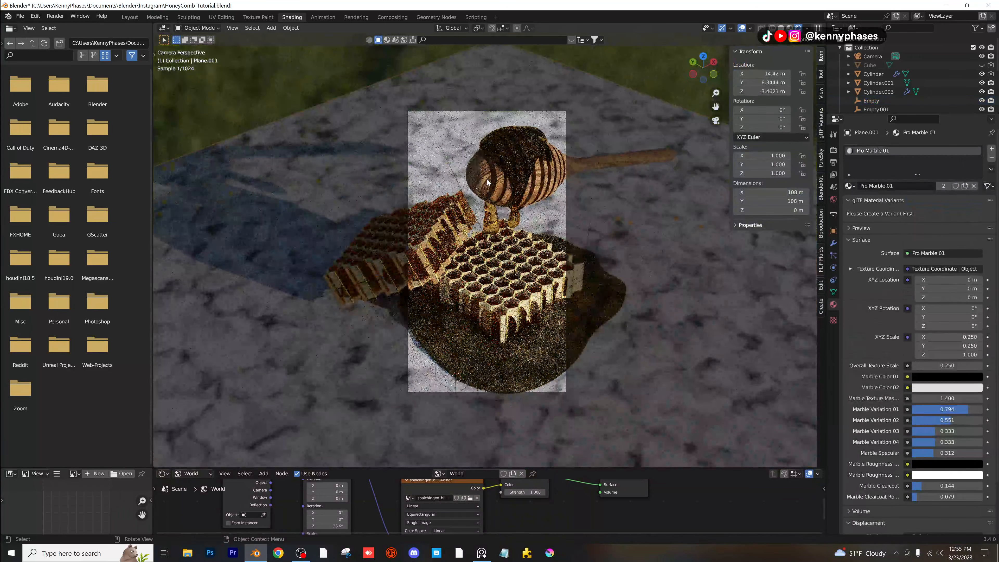
key("Home")
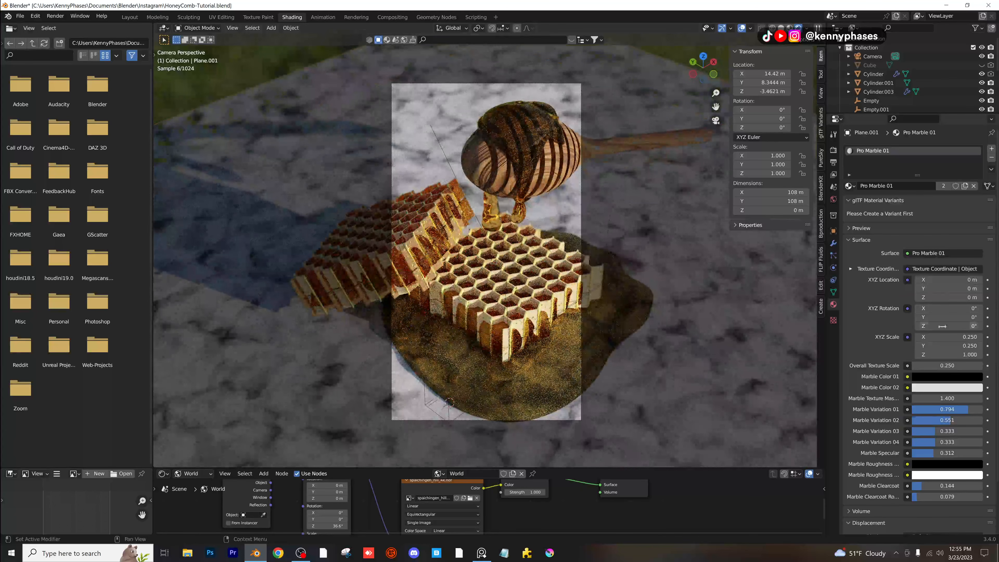
mouse_move(937, 337)
left_mouse_down()
mouse_move(960, 337)
mouse_move(928, 346)
left_mouse_up()
key("Escape")
Move the camera back to about X -45.8 m, Y -49.6 m, Z 63.2 m and set its passepartout to 1.000.
left_click(872, 58)
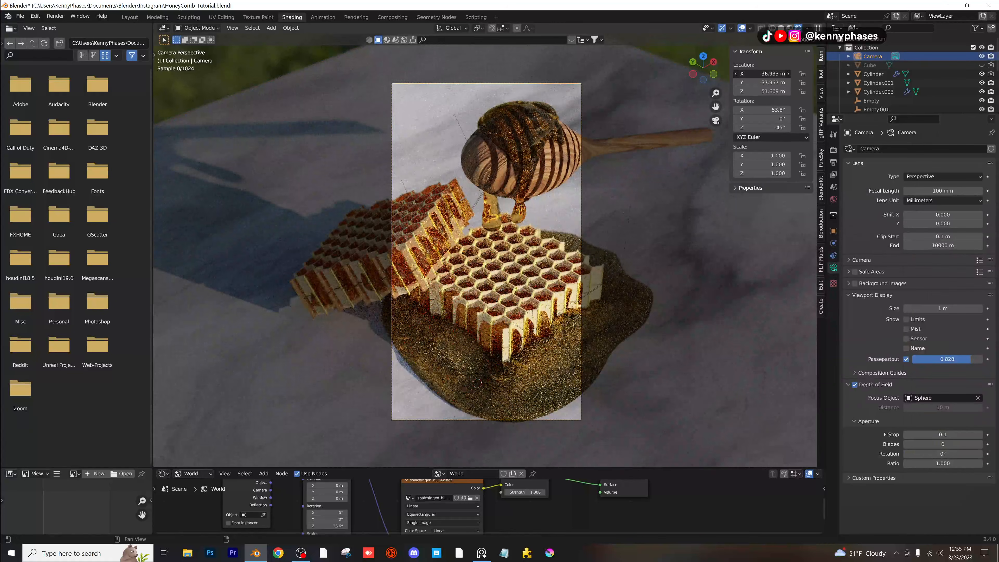
left_click_drag(761, 74, 798, 91)
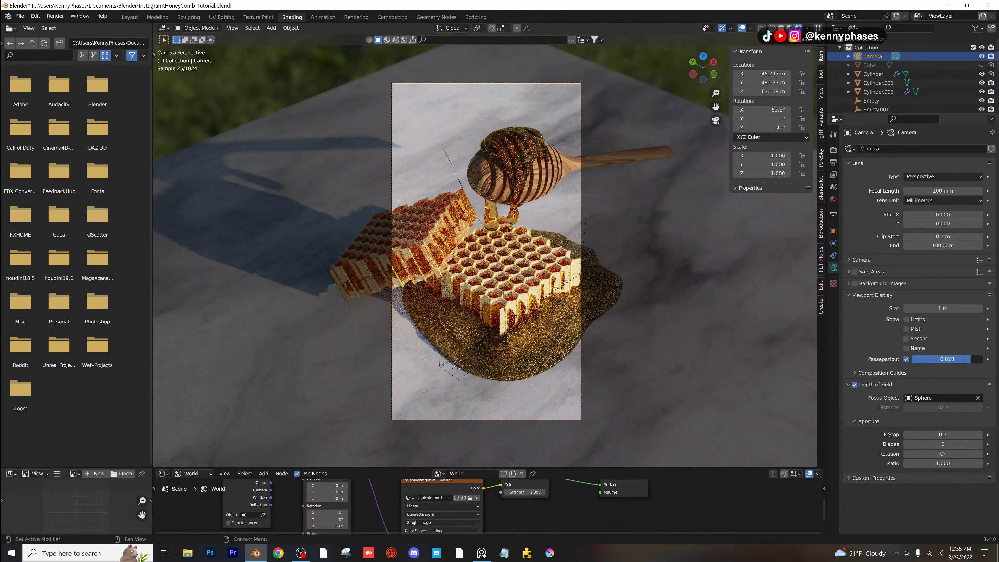
left_click_drag(944, 359, 976, 359)
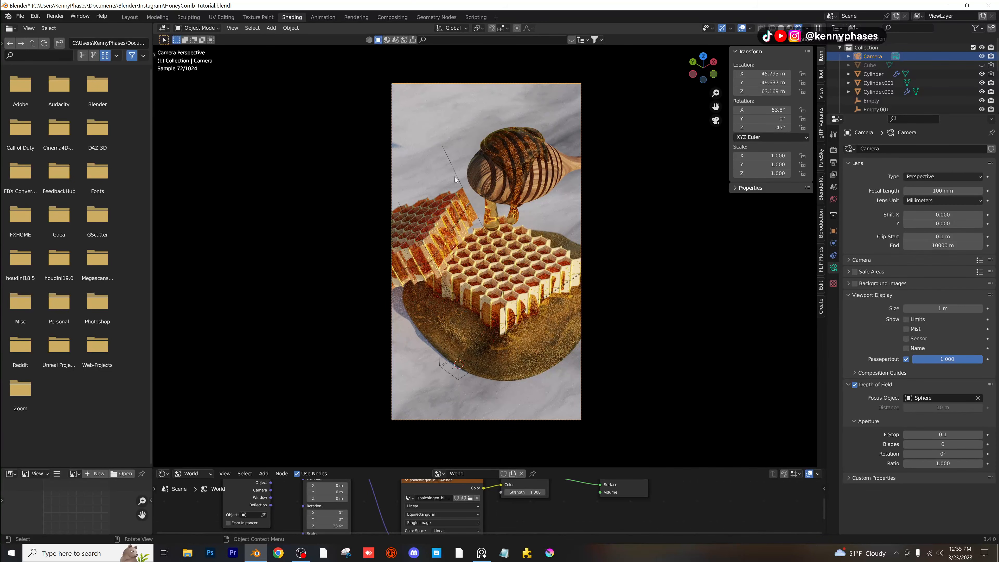
Save the file and import the KITCHEN SET 2 - Cutting Board model from an asset library search for "cutting board".
left_click(452, 114)
key("ctrl+s")
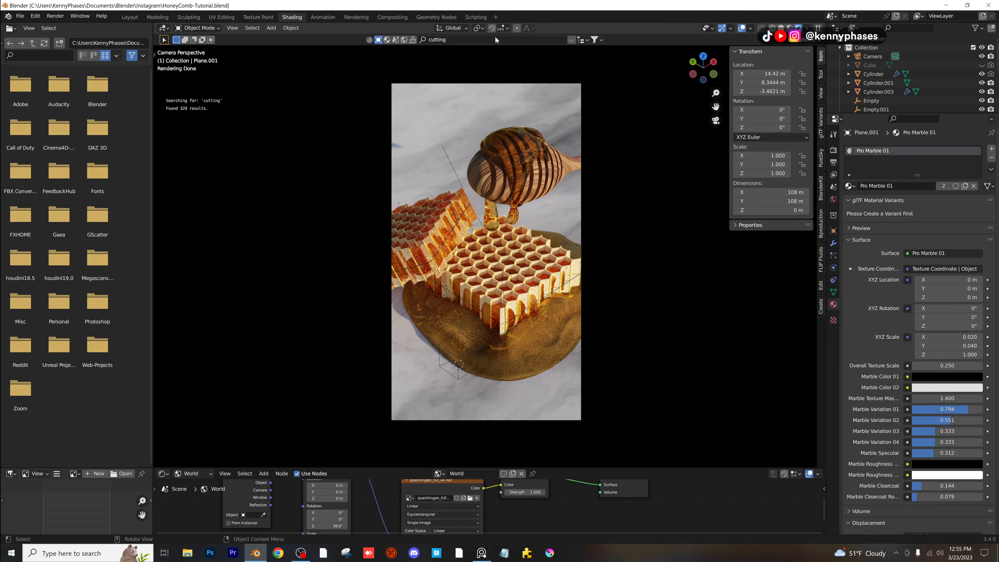
left_click(597, 39)
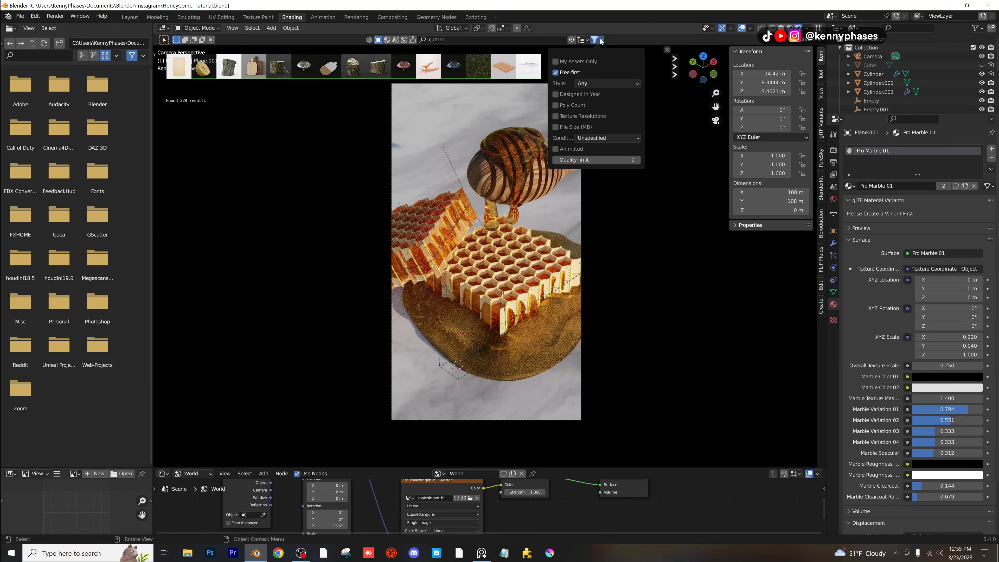
mouse_move(186, 71)
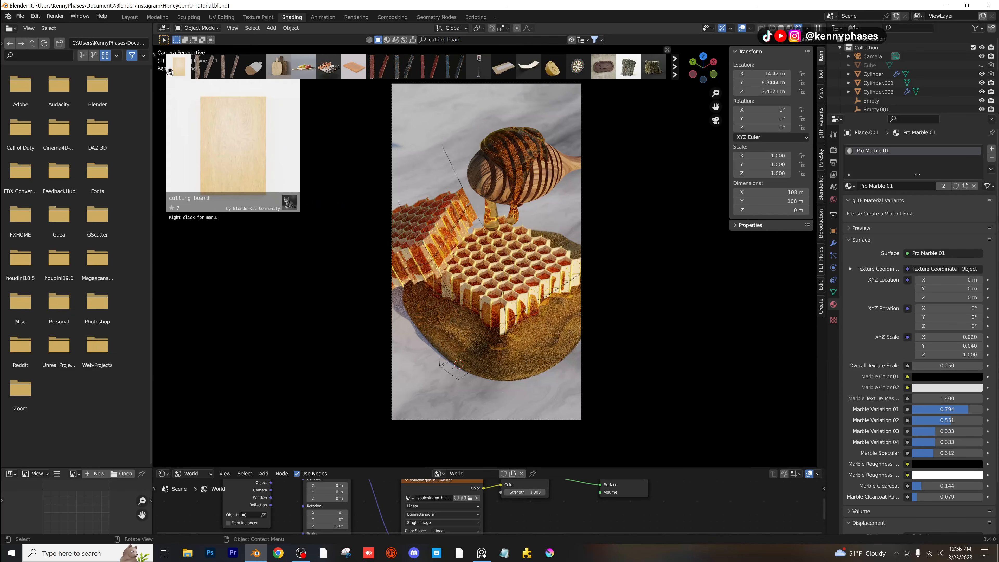
mouse_move(276, 72)
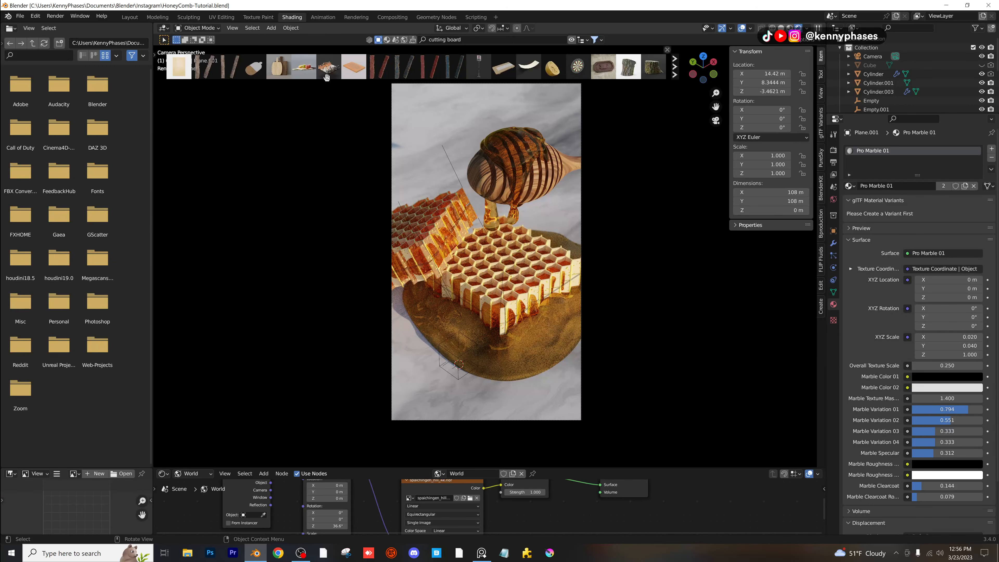
mouse_move(363, 72)
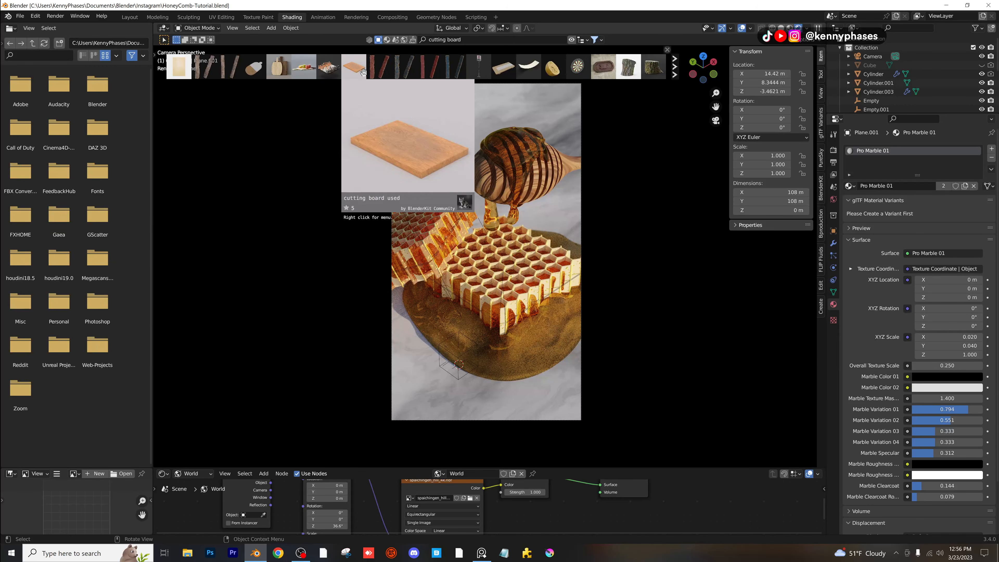
left_click(274, 66)
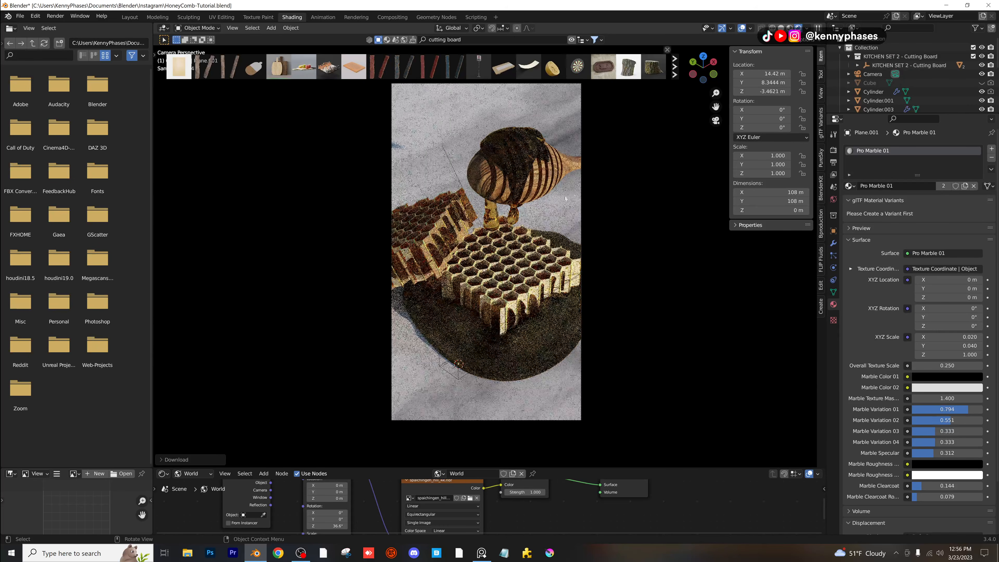
Enlarge the outliner and show the whole scene in solid shading with random object colours.
middle_click_drag(564, 205, 524, 226)
scroll(511, 206, "down", 4)
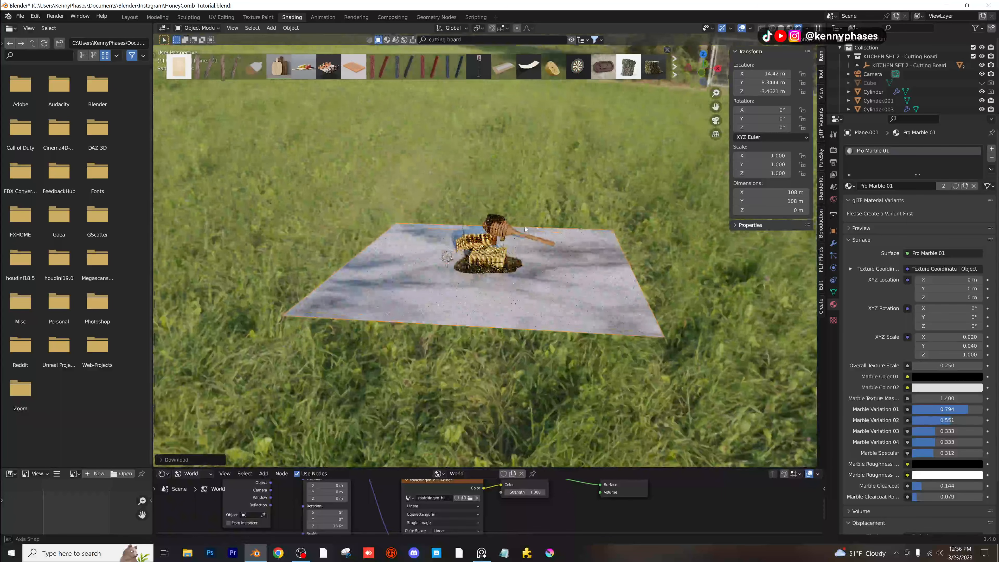
left_click_drag(875, 115, 875, 267)
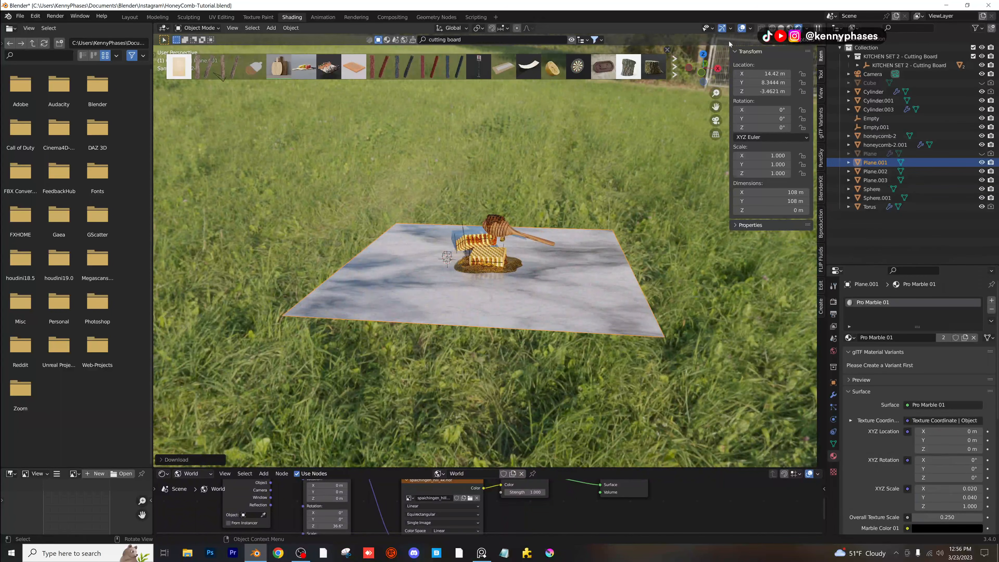
left_click(781, 29)
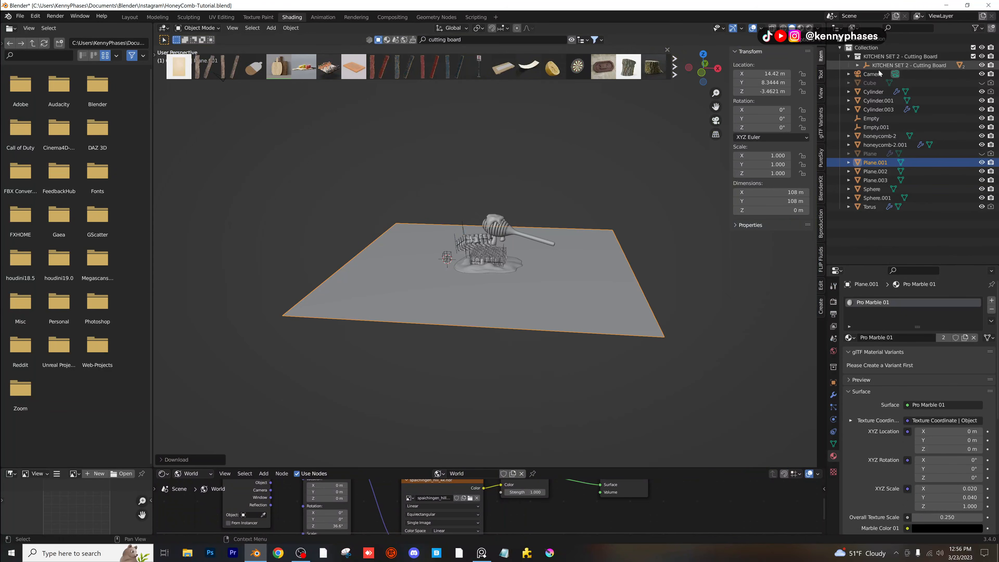
left_click(818, 28)
left_click(806, 148)
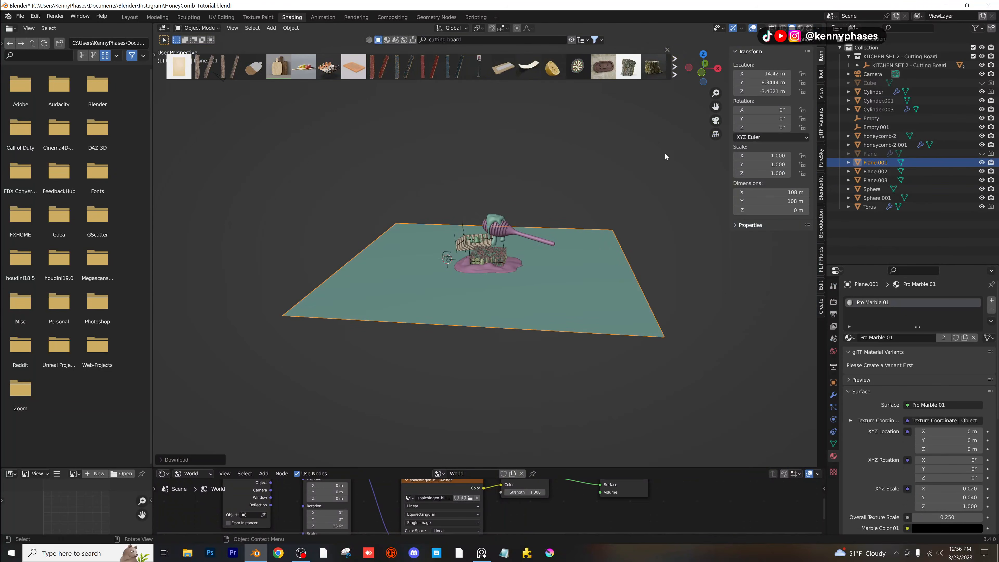
Move the imported cutting board set to about X 4.7 m, Y 6.2 m, Z 17.1 m and scale it up to about 126.8.
left_click(884, 66)
key("g")
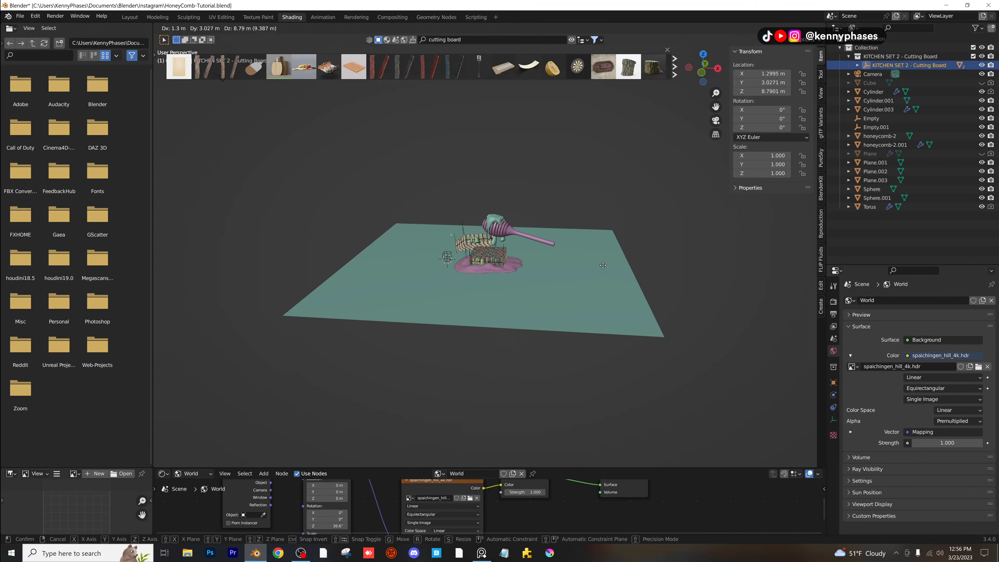
left_click(613, 241)
key("s")
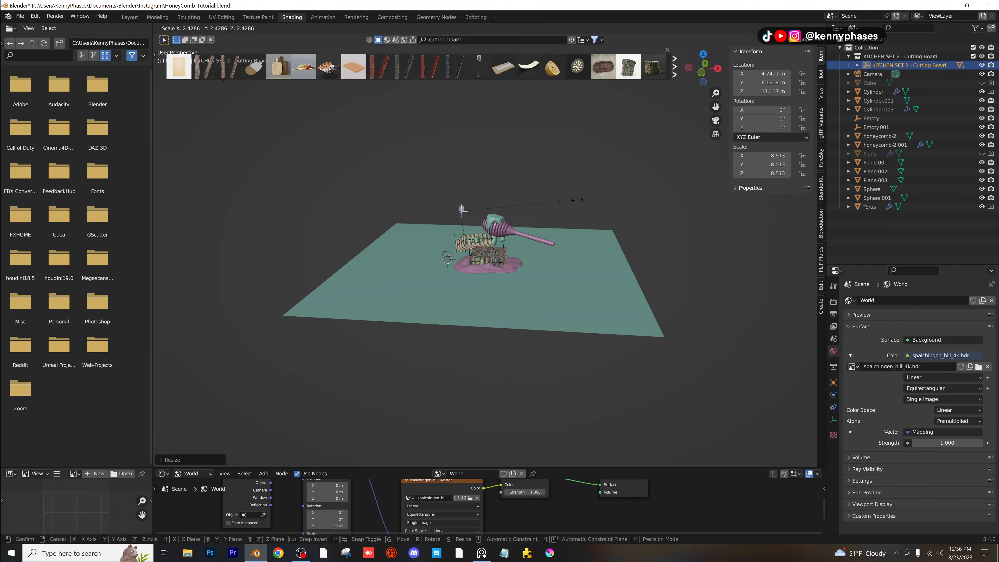
left_click(486, 203)
key("s")
left_click(488, 230)
middle_click_drag(488, 229, 492, 267, "shift")
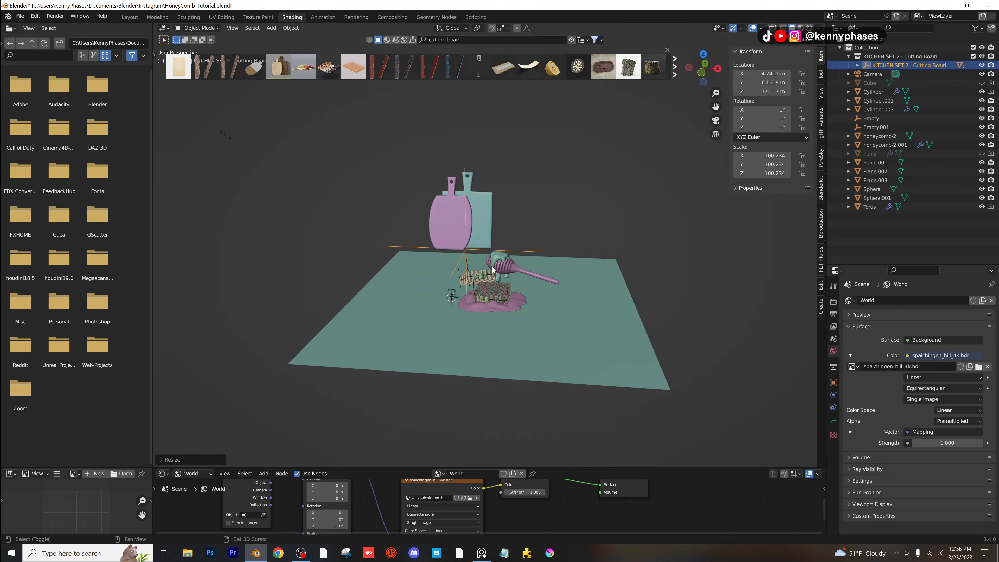
scroll(463, 254, "up", 5)
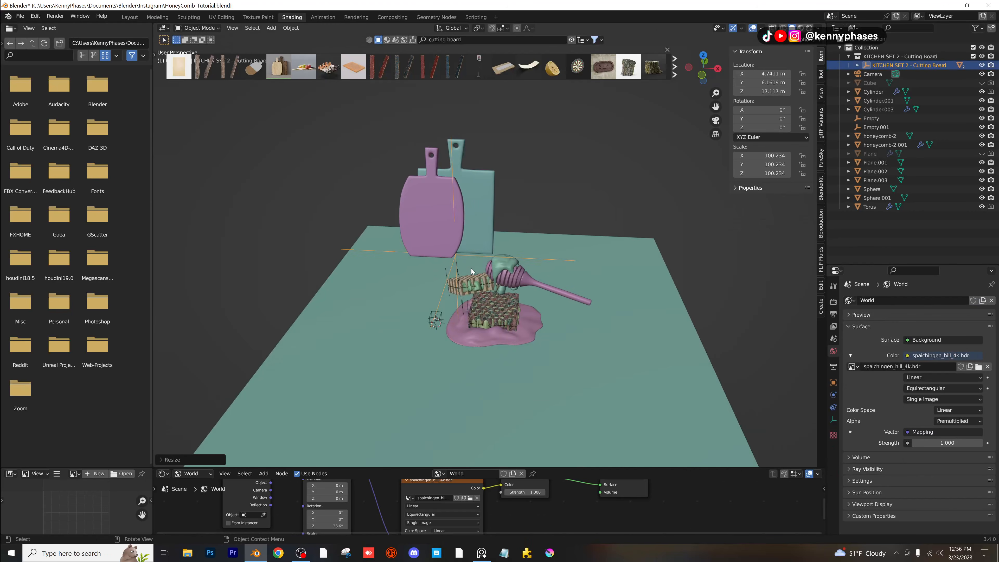
key("s")
mouse_move(506, 220)
middle_mouse_down("shift")
mouse_move(518, 242)
mouse_move(517, 224)
middle_mouse_up("shift")
left_click(522, 224)
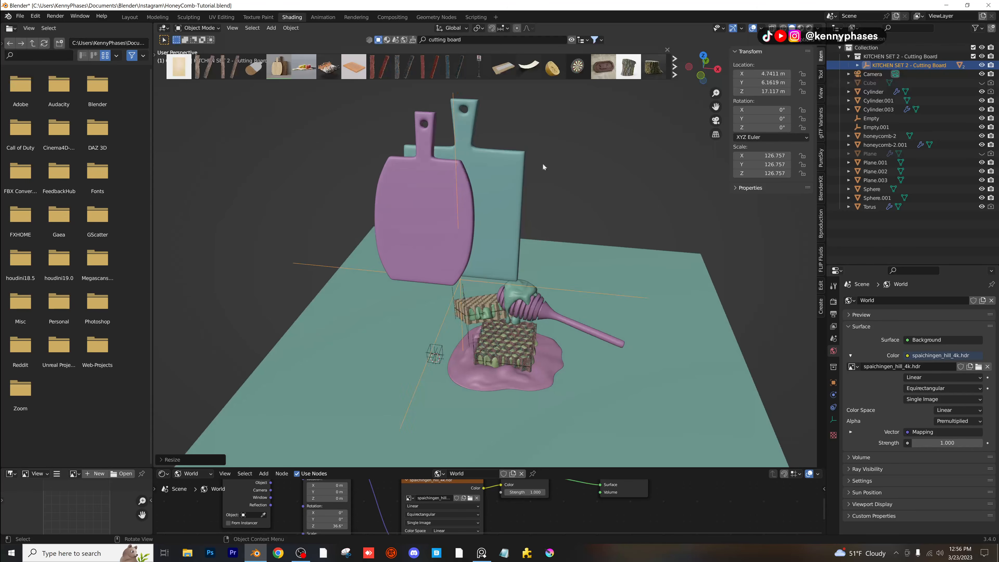
Show the scene rendered and lay the dark cutting board flat by setting its Y and Z rotation to 0°.
key("z")
left_click(555, 102)
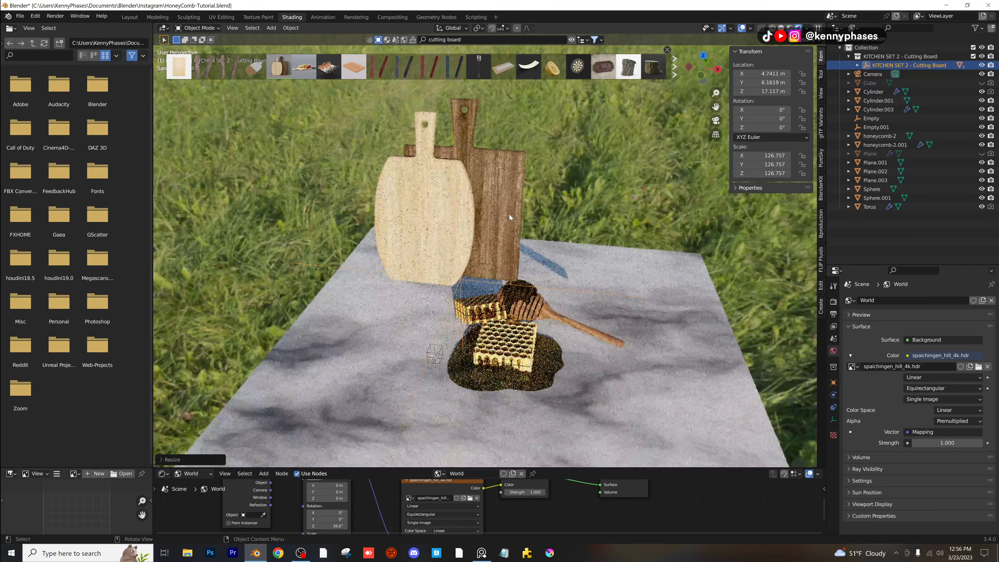
left_click(506, 199)
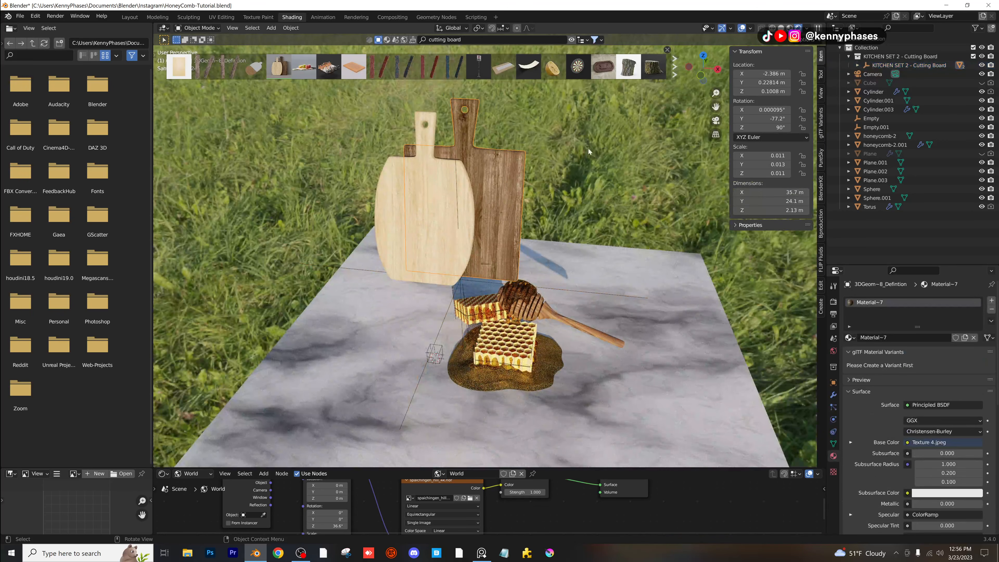
type("0")
key("Tab")
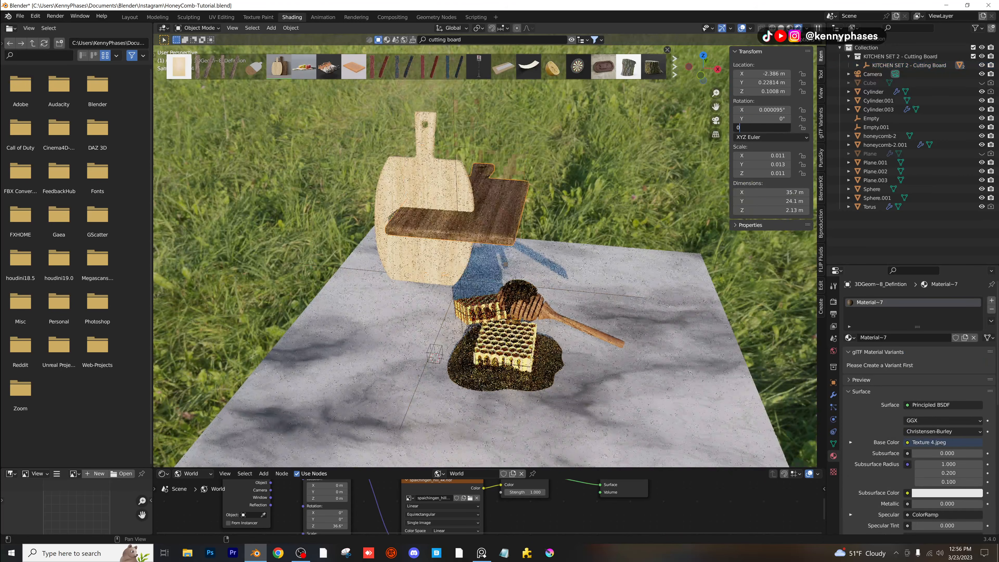
type("0")
key("Return")
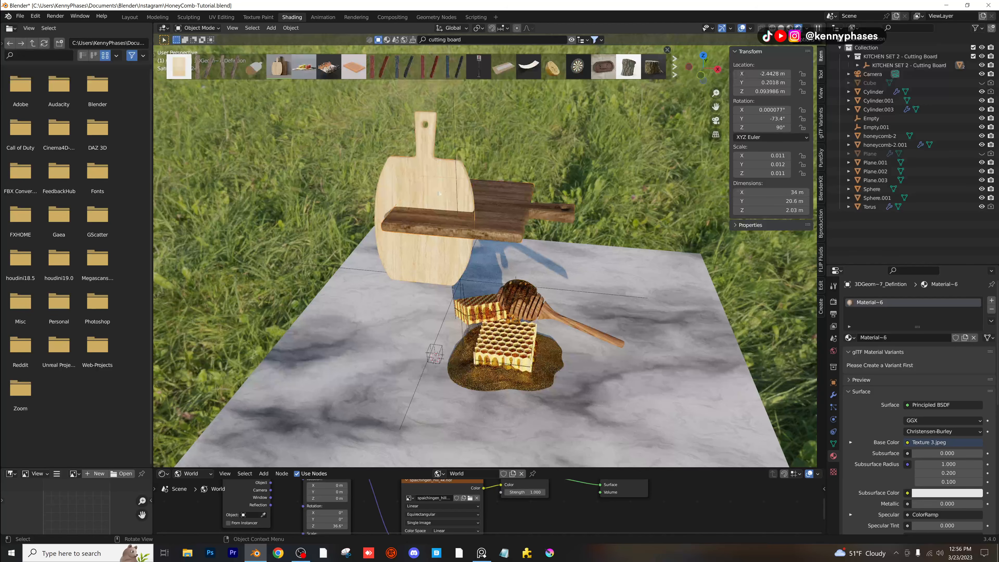
Delete the light-coloured oval cutting board from the imported set.
key("g")
left_click(306, 177)
key("x")
left_click(306, 176)
Try to delete the cutting board set's parent empty and undo the deletion.
left_click(456, 150)
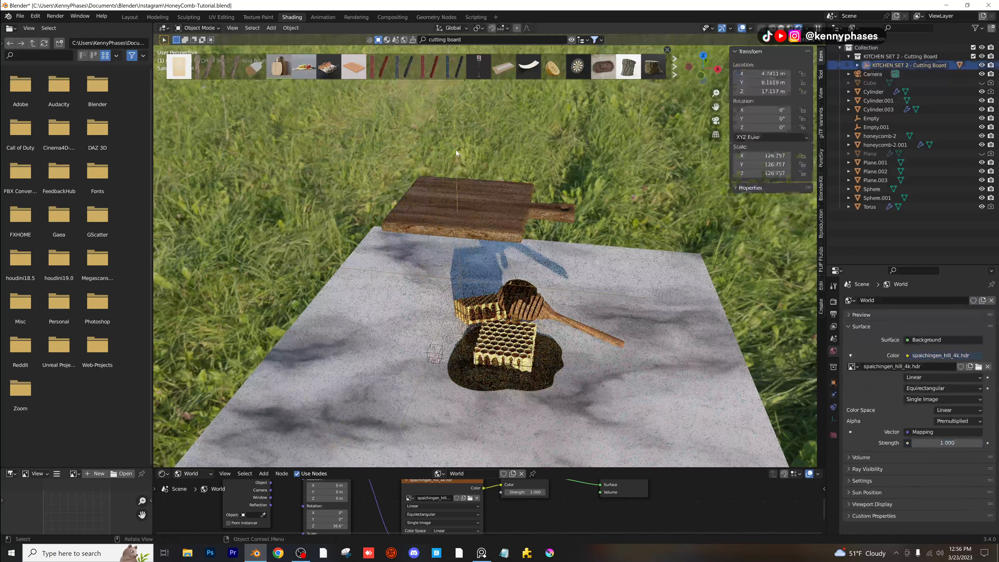
key("x")
left_click(455, 151)
key("ctrl+z")
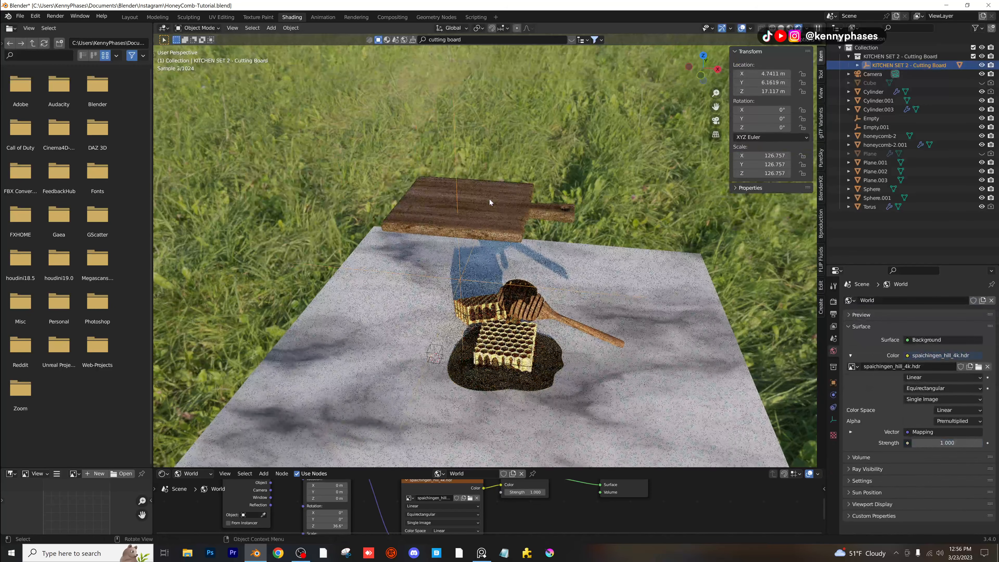
Scale the cutting board set up to about 194.3 and place it beneath the honeycomb pieces.
key("g")
key("z")
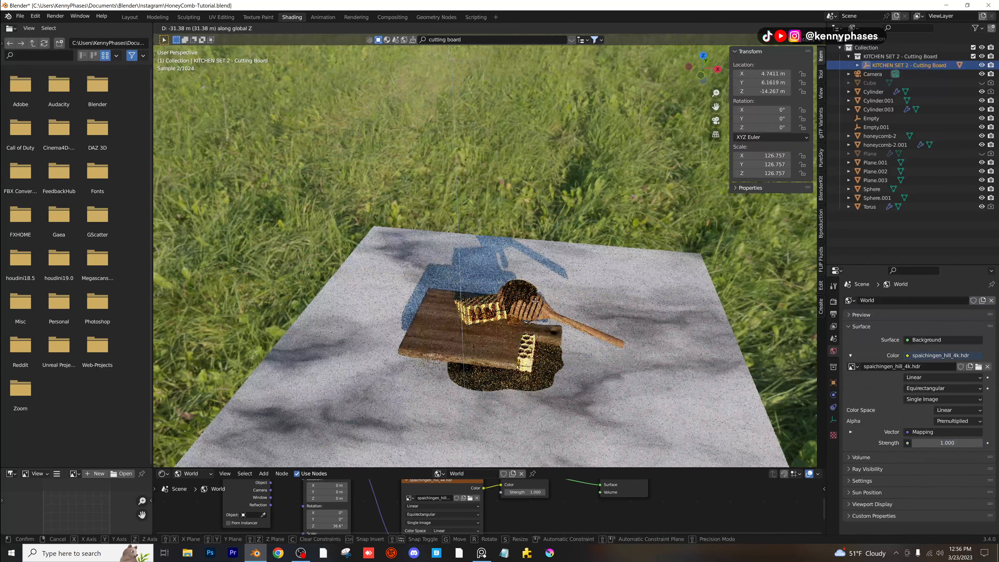
left_click(537, 308)
key("s")
left_click(634, 308)
key("g")
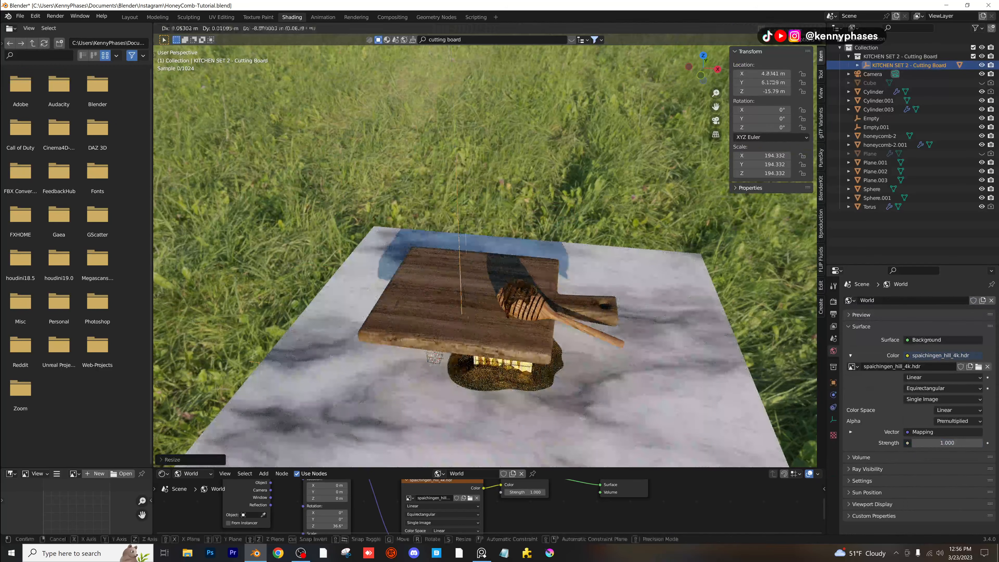
left_click(689, 356)
Lower the marble tabletop slightly along Z, and lower the dark cutting board about 0.8 m beneath the honey puddle.
left_click(665, 290)
key("g")
key("z")
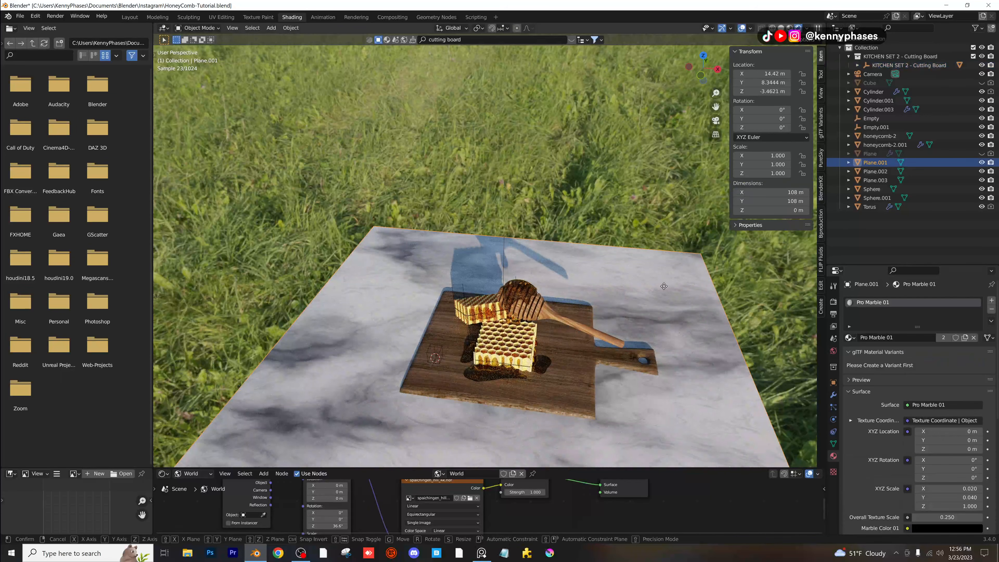
left_click(665, 301)
left_click(572, 363)
key("g")
key("z")
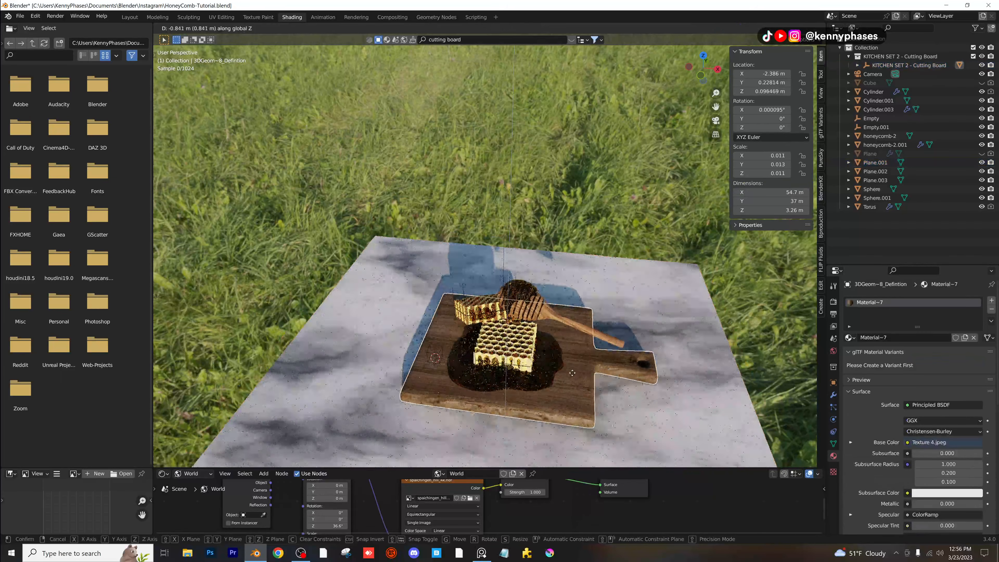
left_click(572, 371)
Adjust the dark cutting board's height along Z in front view so its top meets the honey puddle, and check it through the camera.
key("KP_0")
scroll(529, 250, "up", 5)
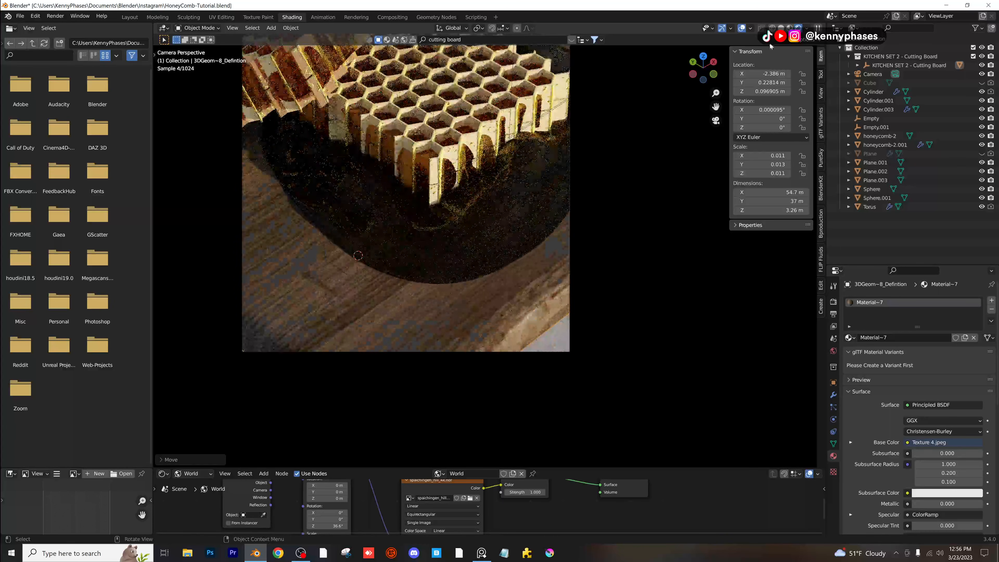
left_click(713, 75)
scroll(528, 254, "up", 1)
middle_click_drag(528, 255, 447, 78, "shift")
scroll(489, 210, "up", 3)
key("g")
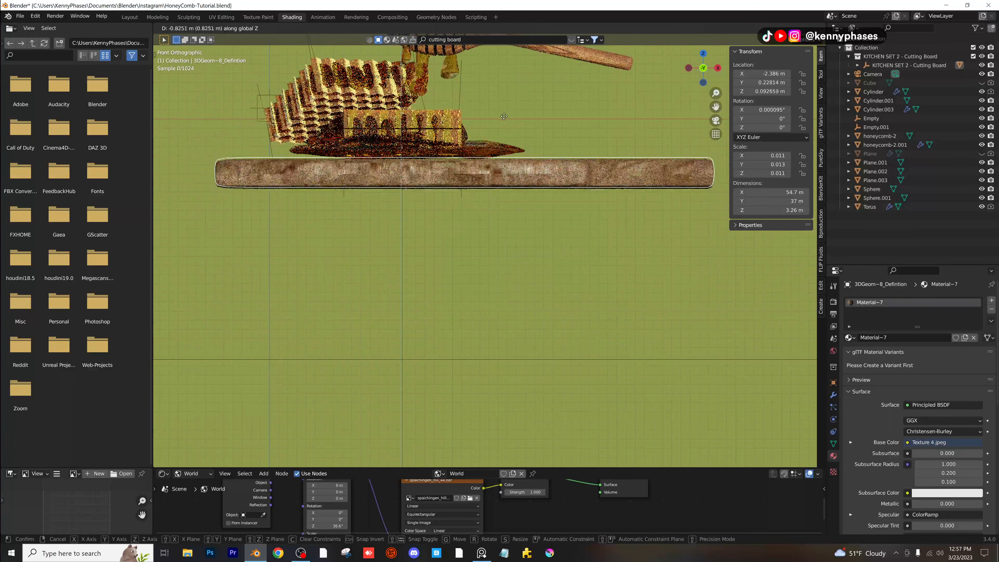
left_click(499, 110)
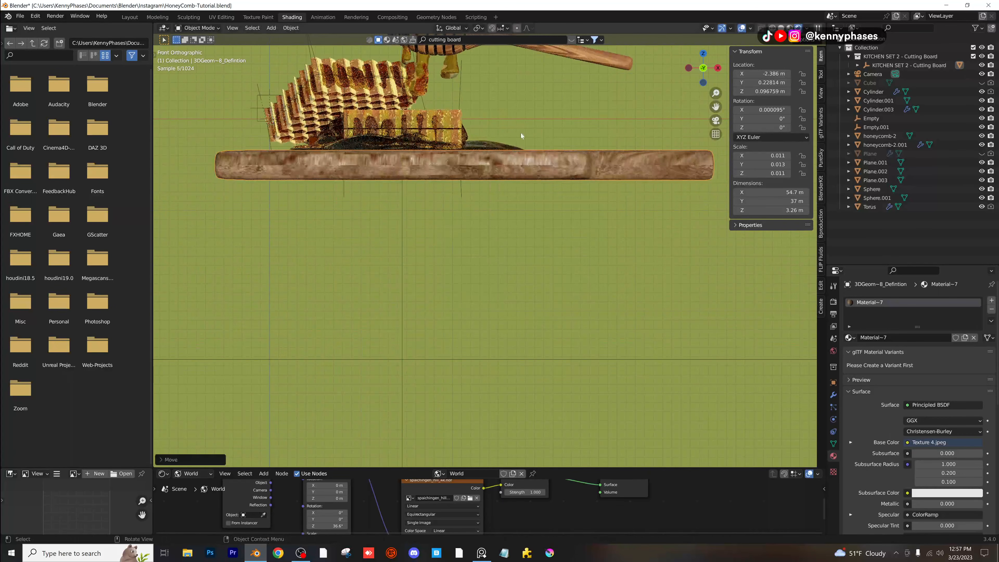
middle_click_drag(527, 134, 563, 169)
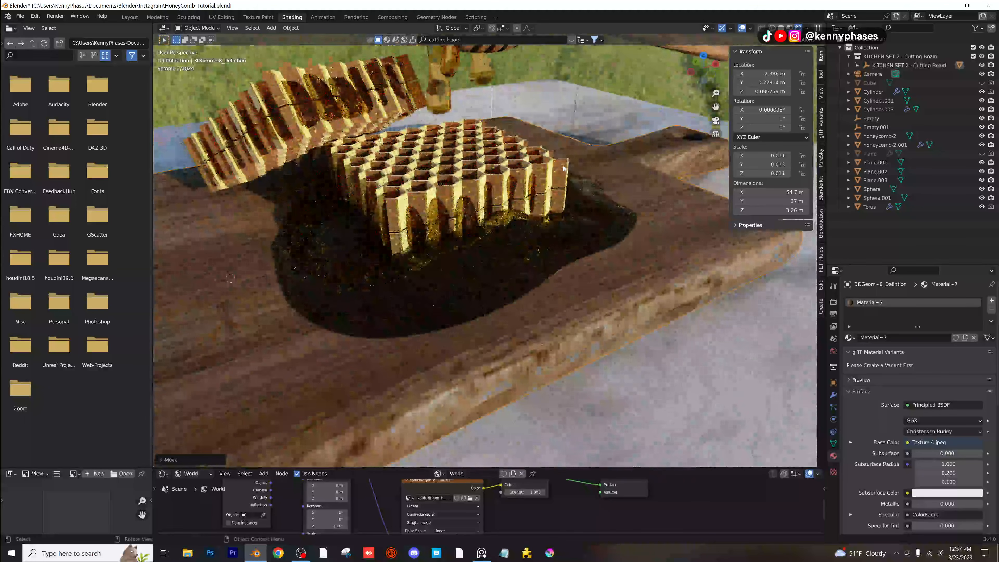
key("KP_0")
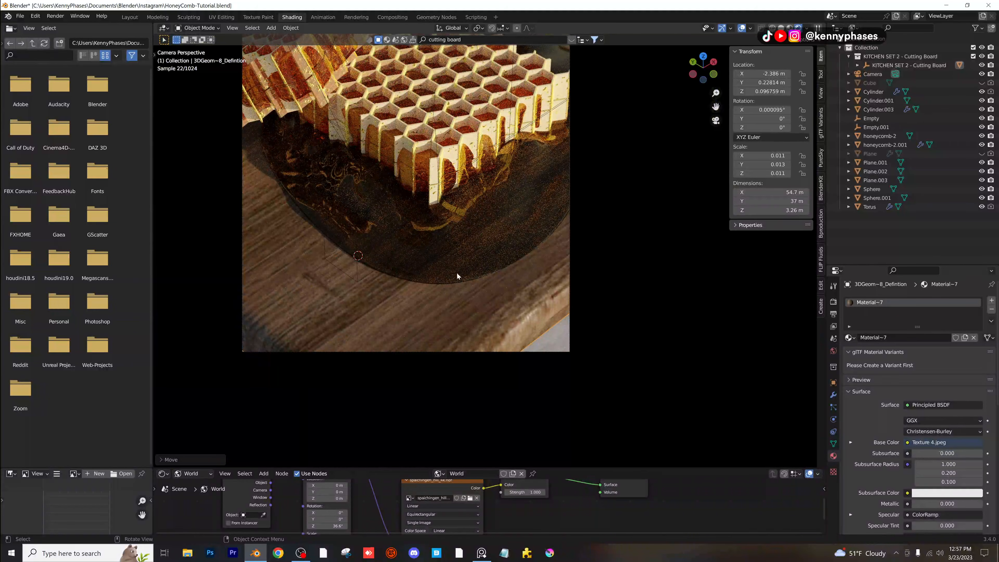
scroll(457, 272, "down", 5)
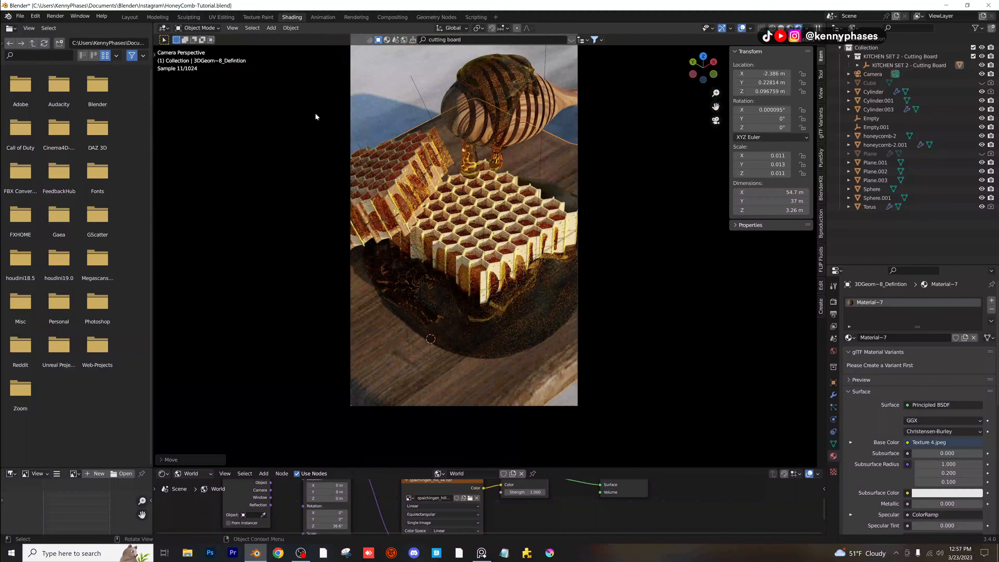
Try the Ash Wood.001 material on the marble tabletop plane, and assign Material.002 to it instead.
left_click(312, 115)
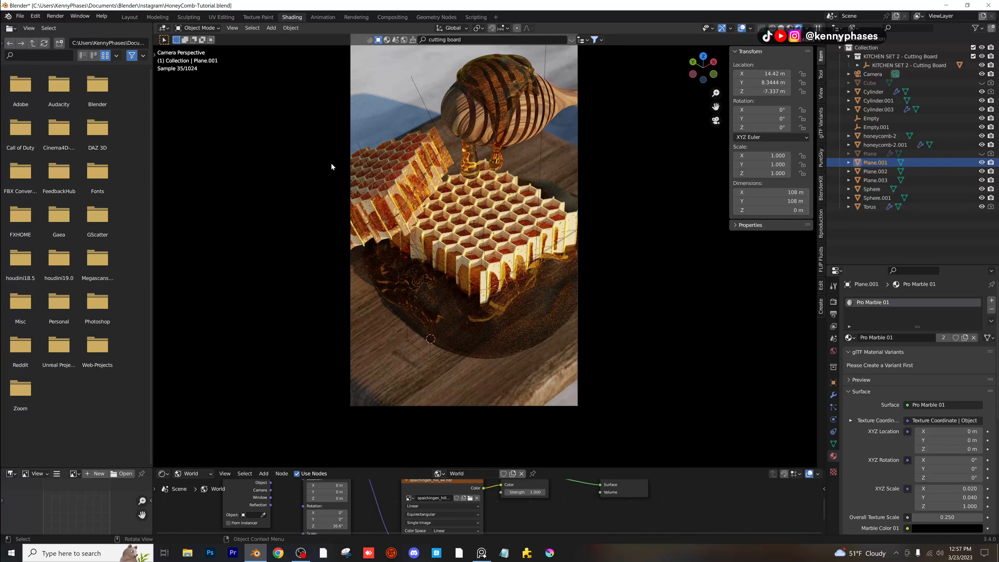
scroll(330, 163, "down", 2)
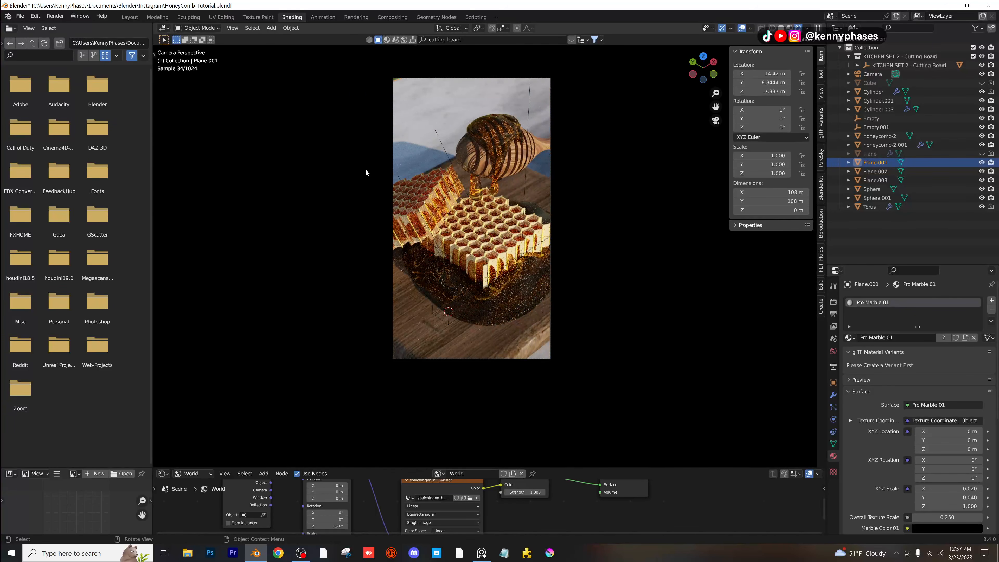
left_click(850, 337)
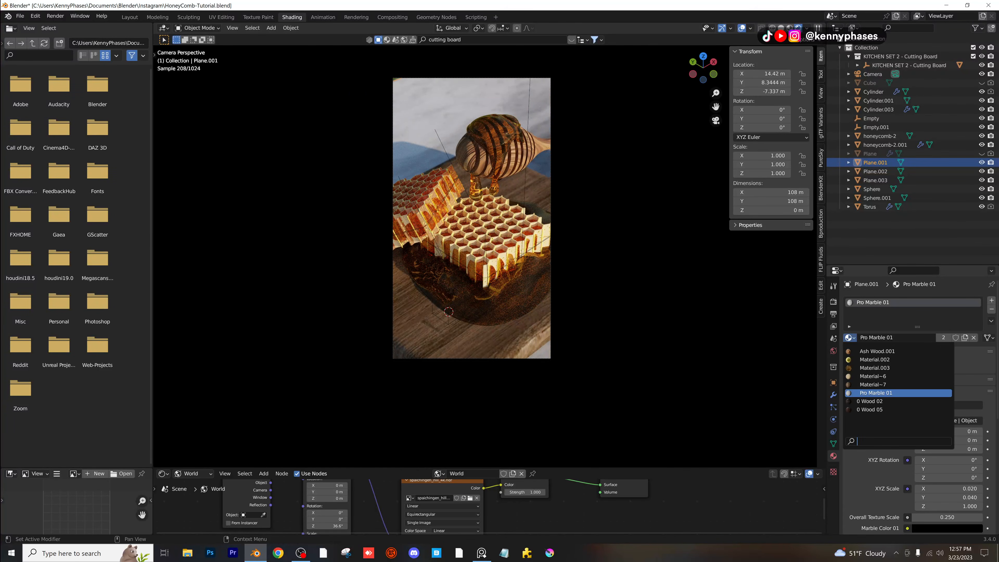
left_click(885, 352)
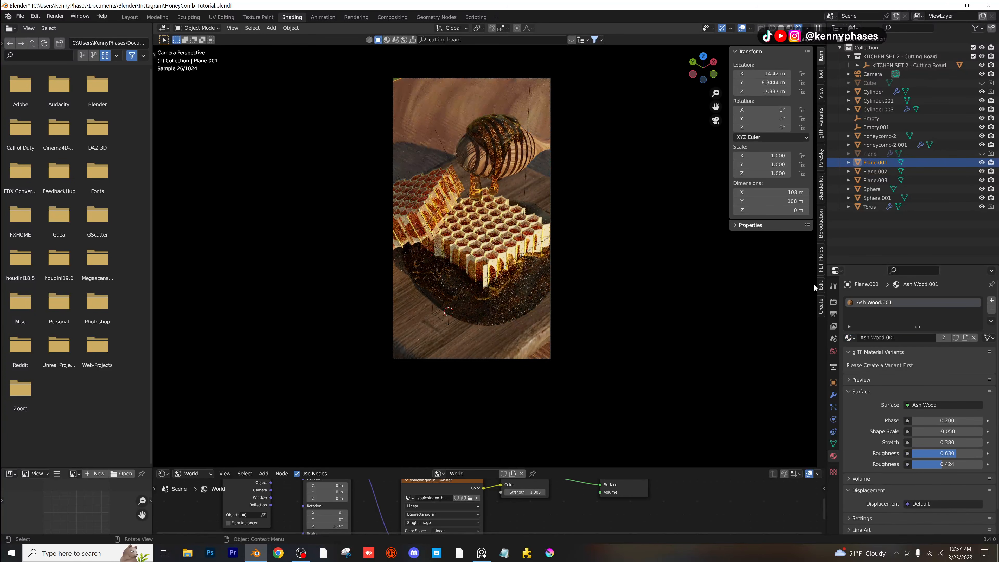
left_click(849, 337)
left_click(873, 359)
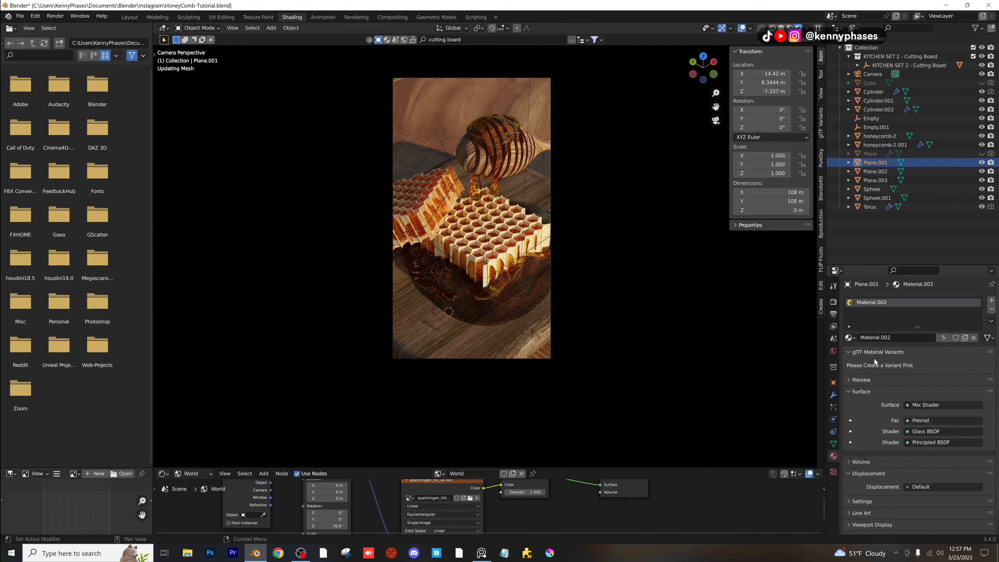
left_click(850, 337)
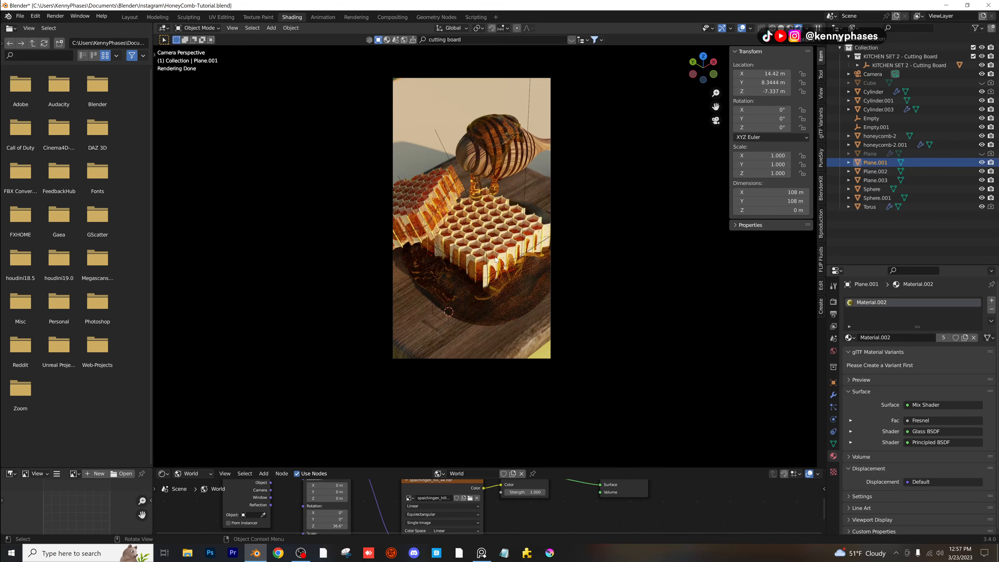
scroll(495, 259, "up", 3)
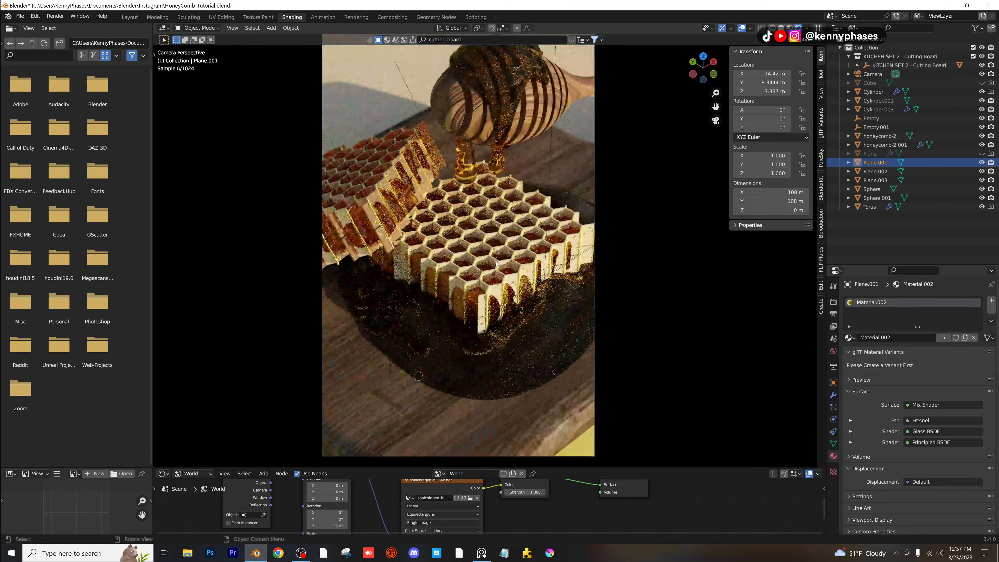
scroll(496, 263, "down", 1)
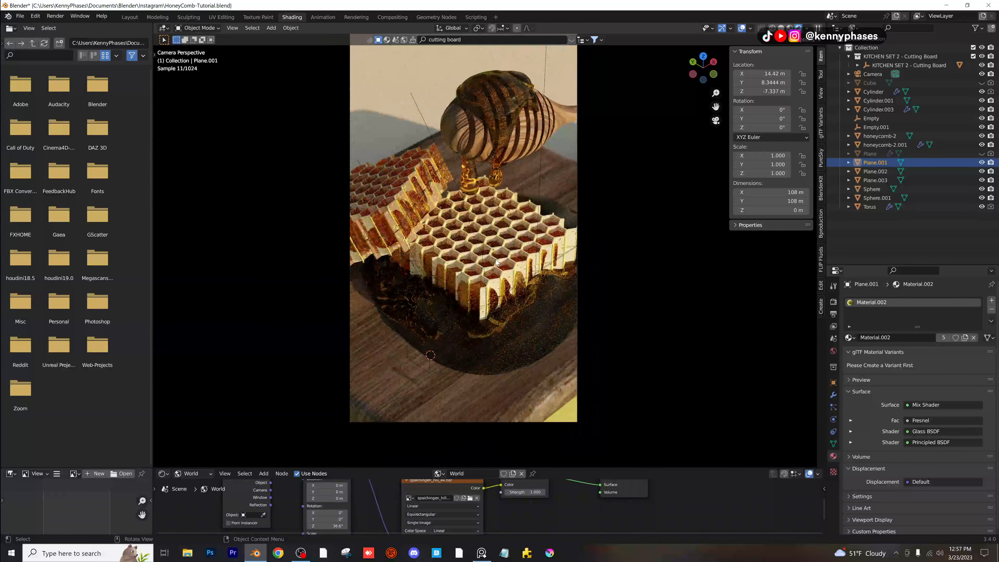